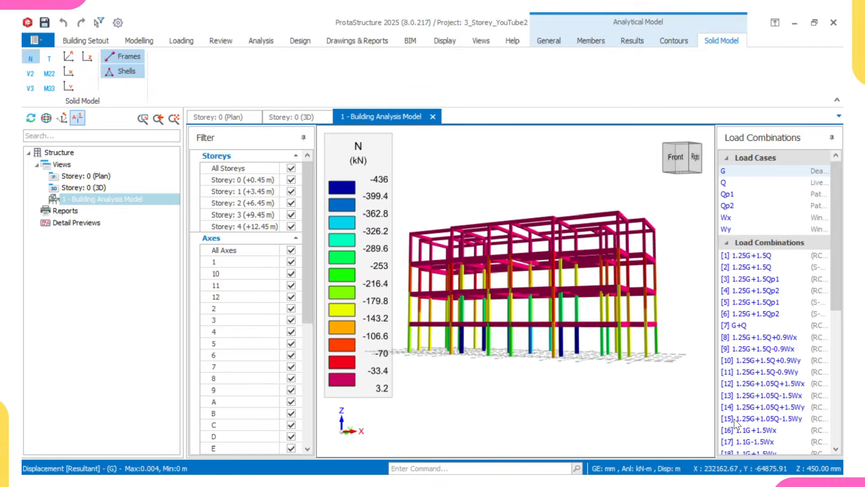
Step: Orbit the 3D building analysis model to several new angles, including a view from below
{"action": "middle_click_drag", "start_coordinate": [765, 362], "coordinate": [735, 340]}
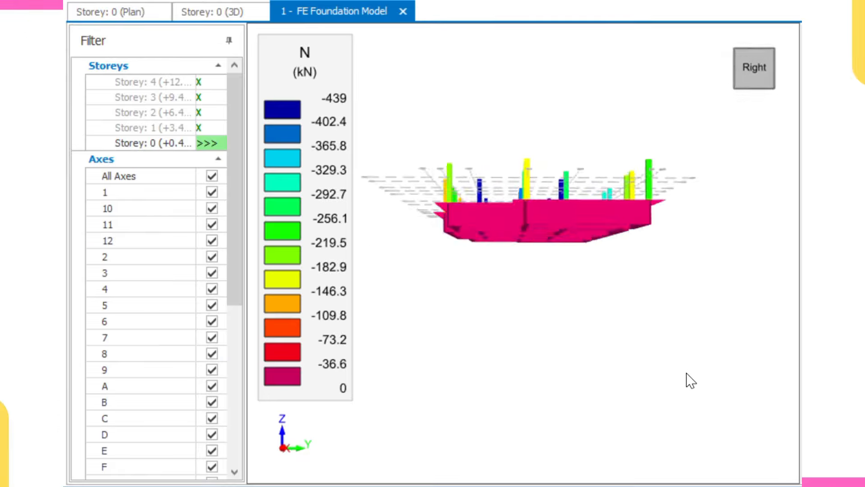
{"action": "mouse_move", "coordinate": [691, 381]}
{"action": "middle_mouse_down"}
{"action": "mouse_move", "coordinate": [684, 361]}
{"action": "mouse_move", "coordinate": [677, 388]}
{"action": "middle_mouse_up"}
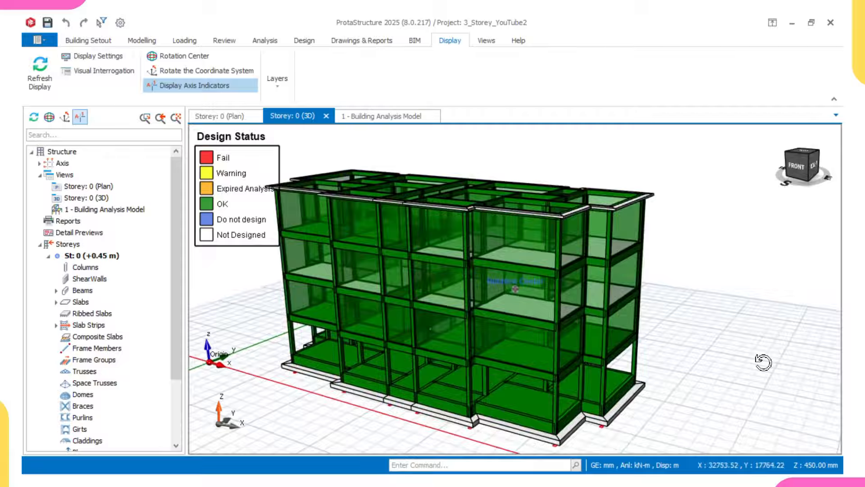
{"action": "mouse_move", "coordinate": [713, 365]}
{"action": "middle_mouse_down"}
{"action": "mouse_move", "coordinate": [761, 361]}
{"action": "mouse_move", "coordinate": [742, 360]}
{"action": "mouse_move", "coordinate": [736, 343]}
{"action": "mouse_move", "coordinate": [715, 344]}
{"action": "middle_mouse_up"}
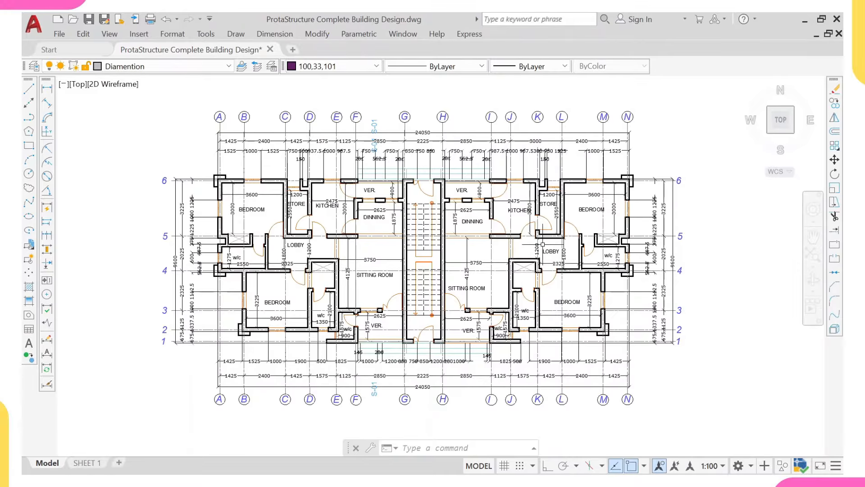
{"action": "scroll", "coordinate": [542, 243], "scroll_direction": "down", "scroll_amount": 6}
{"action": "scroll", "coordinate": [390, 268], "scroll_direction": "up", "scroll_amount": 5}
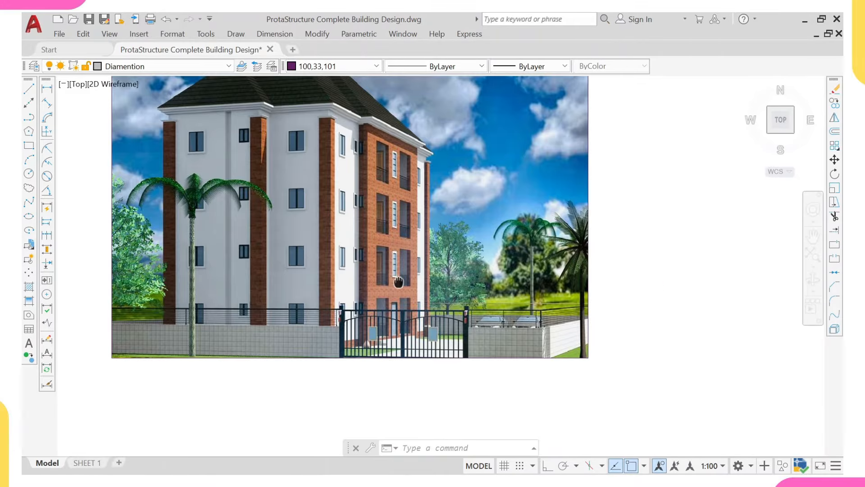
{"action": "scroll", "coordinate": [389, 268], "scroll_direction": "down", "scroll_amount": 2}
{"action": "scroll", "coordinate": [404, 367], "scroll_direction": "down", "scroll_amount": 2}
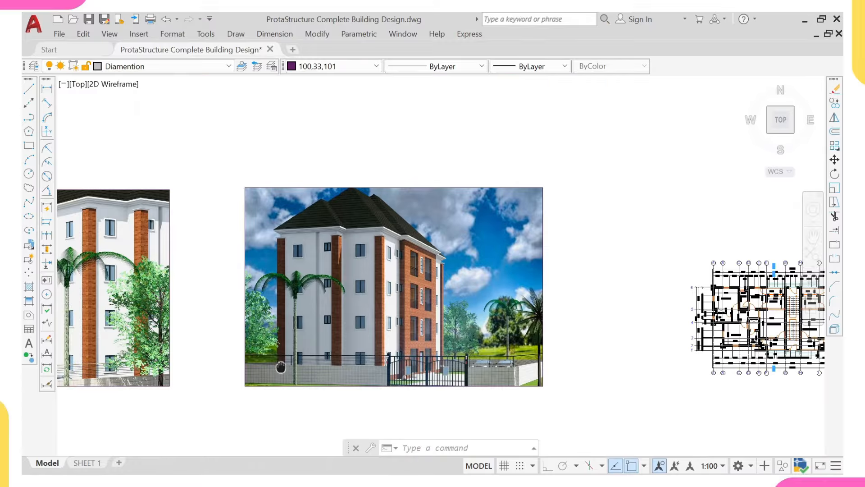
{"action": "middle_click_drag", "start_coordinate": [281, 367], "coordinate": [497, 299]}
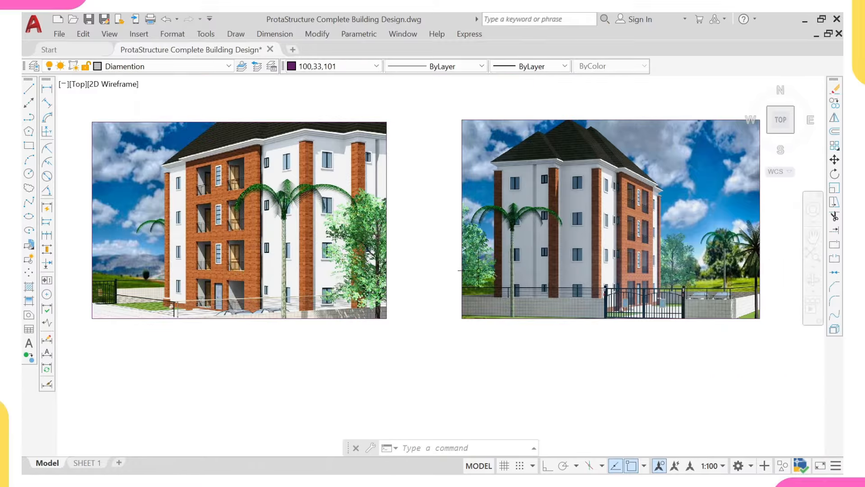
{"action": "scroll", "coordinate": [500, 270], "scroll_direction": "down", "scroll_amount": 3}
{"action": "middle_click_drag", "start_coordinate": [775, 280], "coordinate": [482, 263]}
{"action": "middle_click_drag", "start_coordinate": [658, 258], "coordinate": [549, 269]}
{"action": "scroll", "coordinate": [550, 261], "scroll_direction": "up", "scroll_amount": 3}
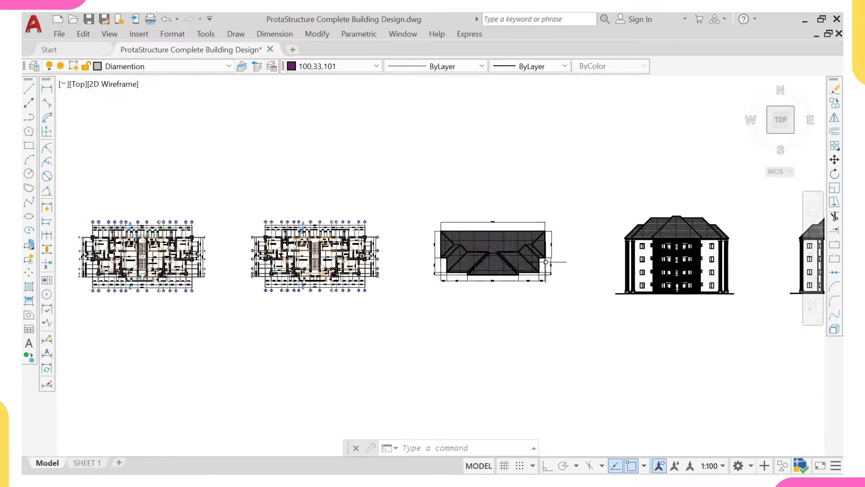
{"action": "middle_click_drag", "start_coordinate": [637, 270], "coordinate": [418, 272]}
{"action": "scroll", "coordinate": [530, 266], "scroll_direction": "up", "scroll_amount": 3}
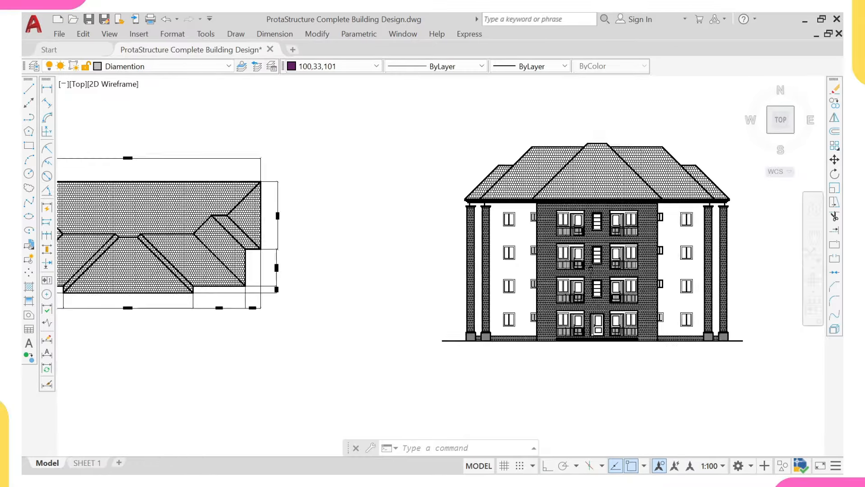
{"action": "middle_click_drag", "start_coordinate": [576, 272], "coordinate": [318, 275]}
{"action": "middle_click_drag", "start_coordinate": [708, 264], "coordinate": [408, 270]}
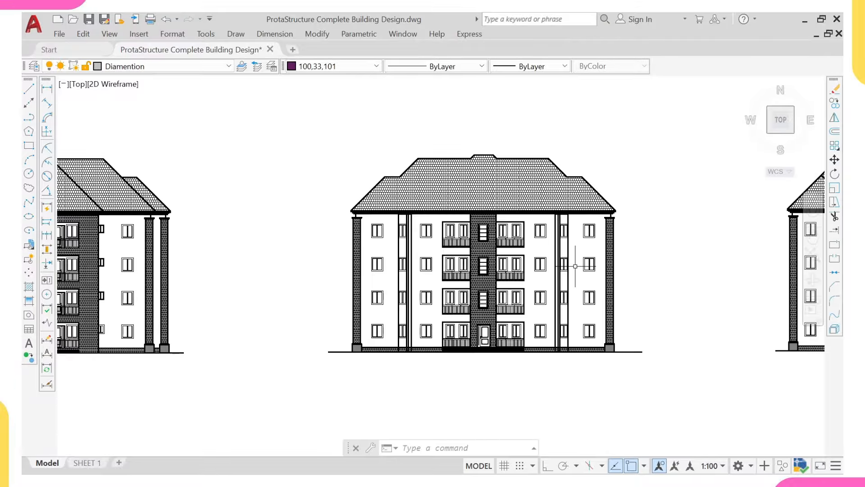
{"action": "scroll", "coordinate": [350, 245], "scroll_direction": "down", "scroll_amount": 1}
{"action": "mouse_move", "coordinate": [664, 266]}
{"action": "middle_mouse_down"}
{"action": "mouse_move", "coordinate": [350, 245]}
{"action": "mouse_move", "coordinate": [721, 251]}
{"action": "middle_mouse_up"}
{"action": "scroll", "coordinate": [350, 245], "scroll_direction": "down", "scroll_amount": 3}
{"action": "scroll", "coordinate": [360, 252], "scroll_direction": "up", "scroll_amount": 2}
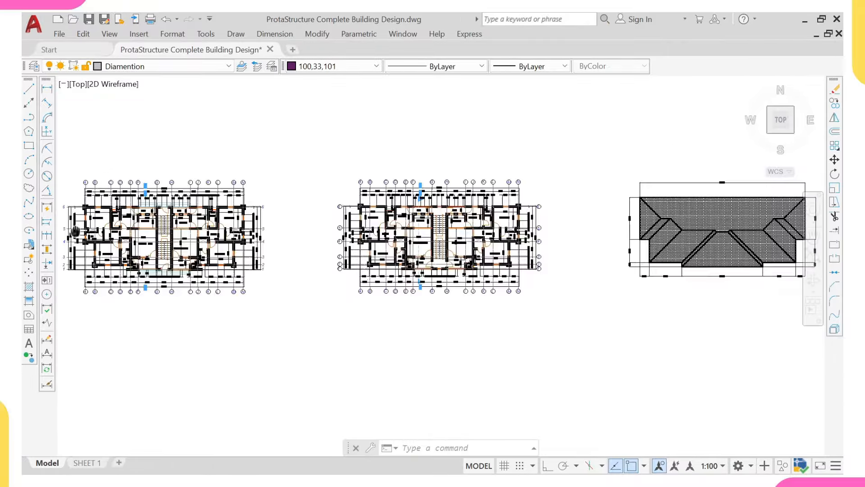
{"action": "middle_click_drag", "start_coordinate": [75, 231], "coordinate": [244, 242]}
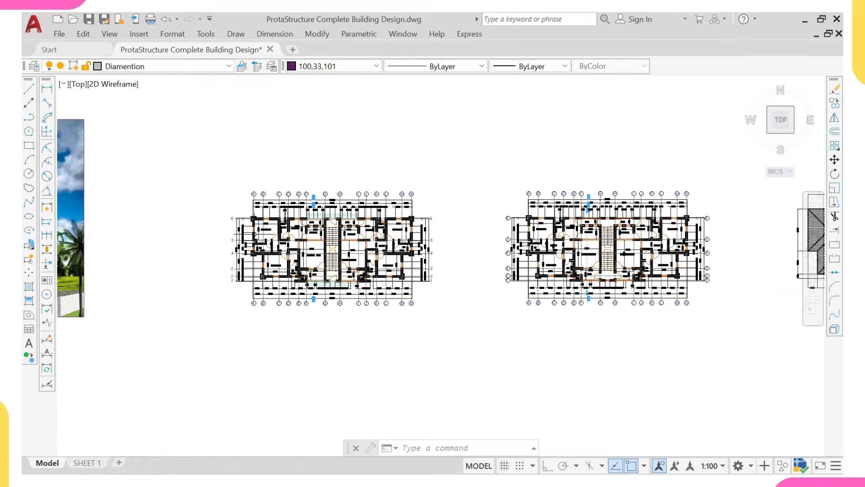
{"action": "scroll", "coordinate": [262, 233], "scroll_direction": "up", "scroll_amount": 5}
{"action": "scroll", "coordinate": [261, 233], "scroll_direction": "down", "scroll_amount": 6}
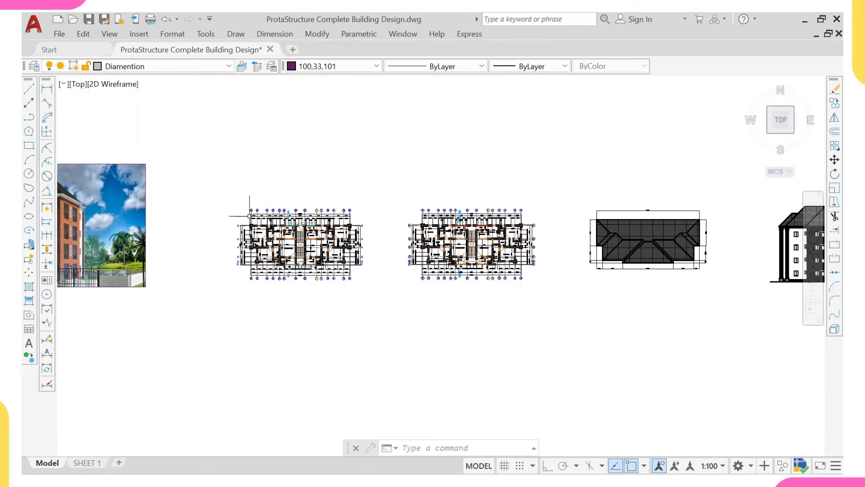
{"action": "scroll", "coordinate": [194, 209], "scroll_direction": "up", "scroll_amount": 7}
{"action": "mouse_move", "coordinate": [330, 244]}
{"action": "middle_mouse_down"}
{"action": "mouse_move", "coordinate": [197, 208]}
{"action": "mouse_move", "coordinate": [201, 201]}
{"action": "middle_mouse_up"}
{"action": "scroll", "coordinate": [270, 262], "scroll_direction": "down", "scroll_amount": 2}
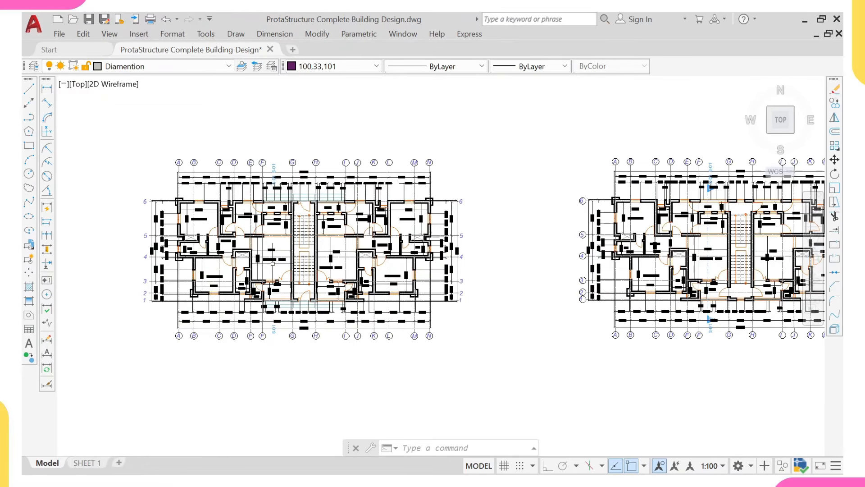
{"action": "scroll", "coordinate": [266, 268], "scroll_direction": "up", "scroll_amount": 2}
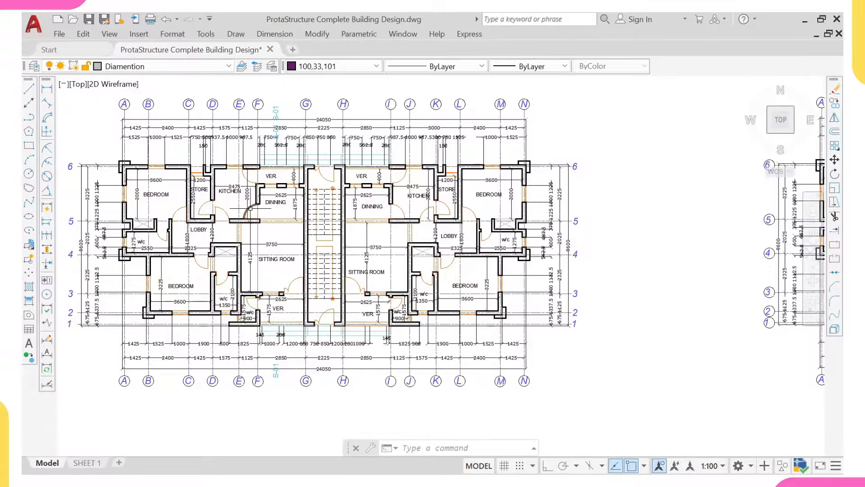
{"action": "middle_click_drag", "start_coordinate": [226, 205], "coordinate": [297, 206]}
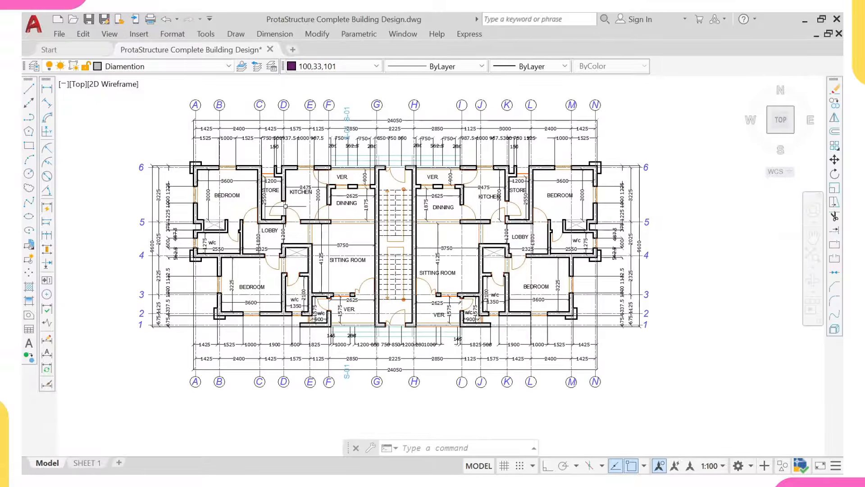
{"action": "scroll", "coordinate": [277, 210], "scroll_direction": "down", "scroll_amount": 6}
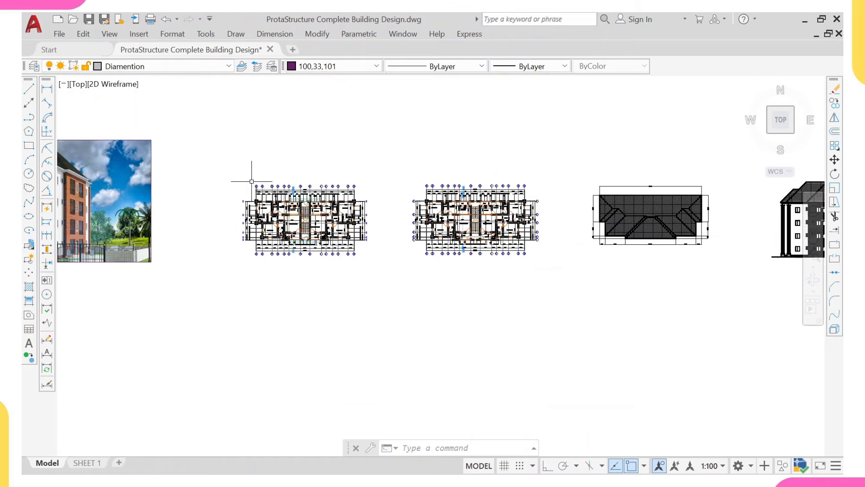
Step: Window-select the floor plans, roof plan and elevations and copy them (CO) into an open area
{"action": "left_click", "coordinate": [207, 126]}
{"action": "scroll", "coordinate": [271, 212], "scroll_direction": "down", "scroll_amount": 6}
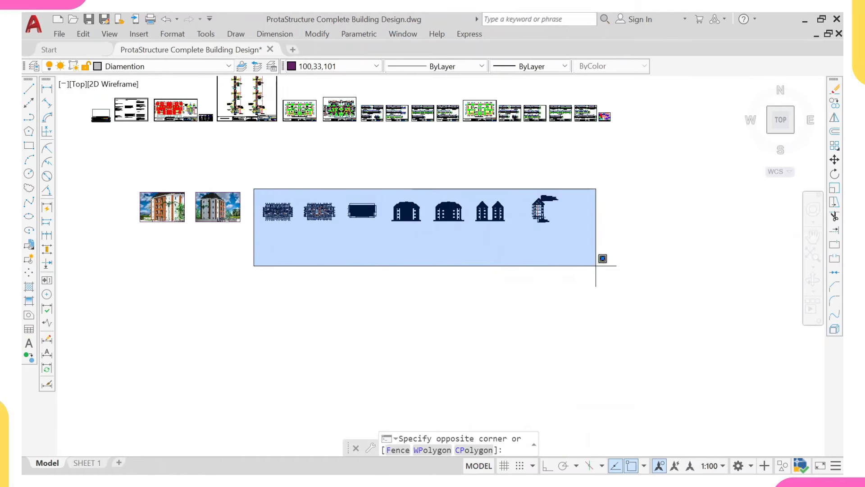
{"action": "left_click", "coordinate": [625, 290]}
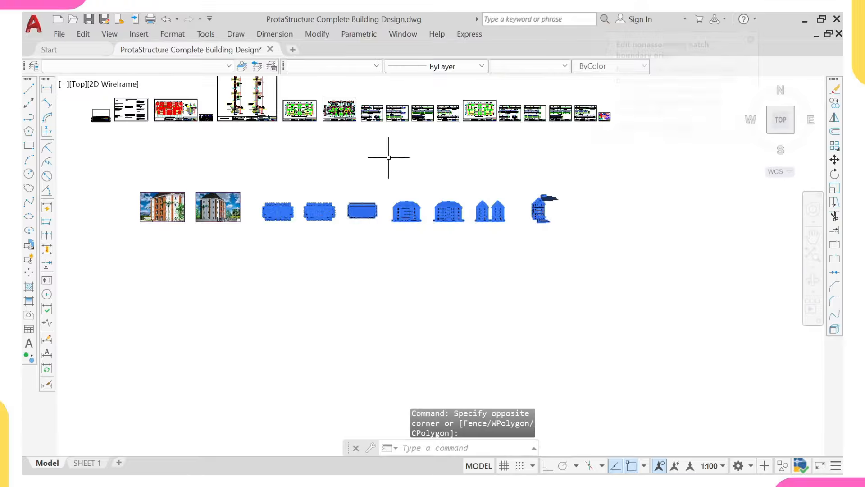
{"action": "type", "text": "c"}
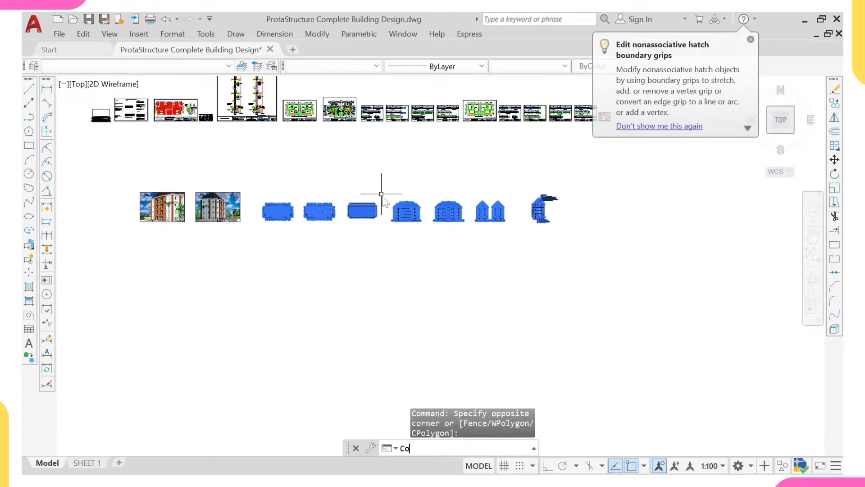
{"action": "type", "text": "o"}
{"action": "key", "text": "Return"}
{"action": "left_click", "coordinate": [346, 203]}
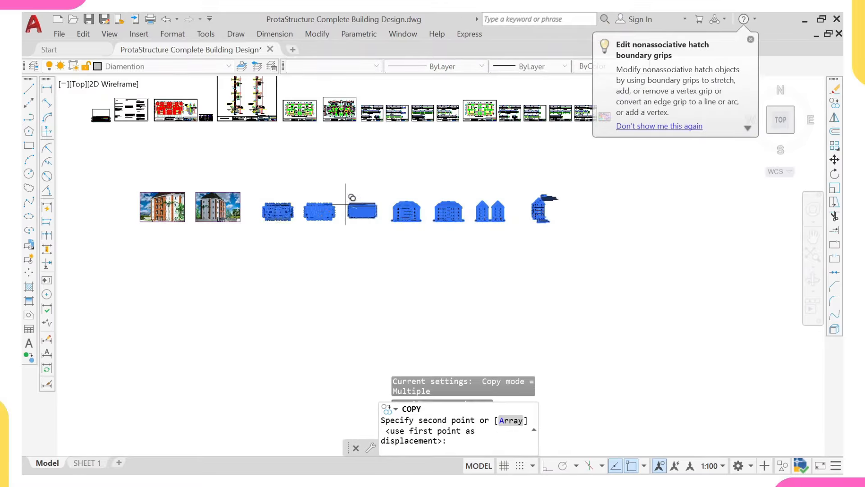
{"action": "scroll", "coordinate": [297, 284], "scroll_direction": "down", "scroll_amount": 4}
{"action": "middle_click_drag", "start_coordinate": [299, 280], "coordinate": [296, 133]}
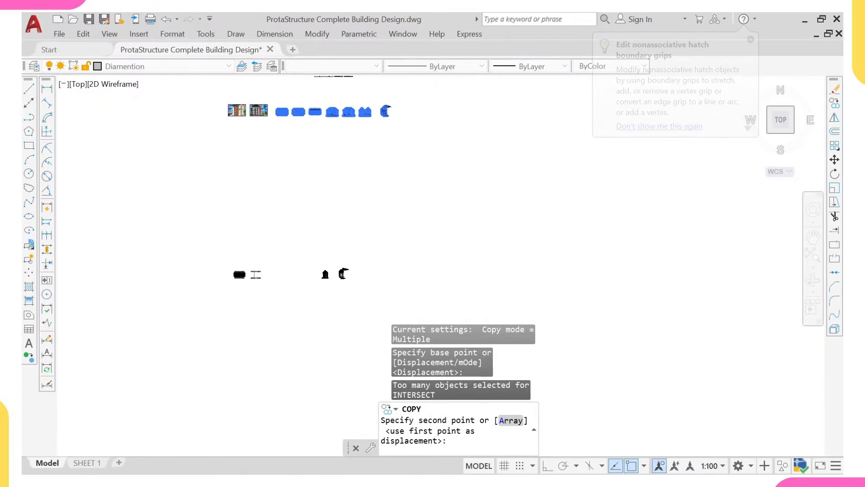
{"action": "left_click", "coordinate": [274, 266]}
{"action": "scroll", "coordinate": [270, 251], "scroll_direction": "up", "scroll_amount": 5}
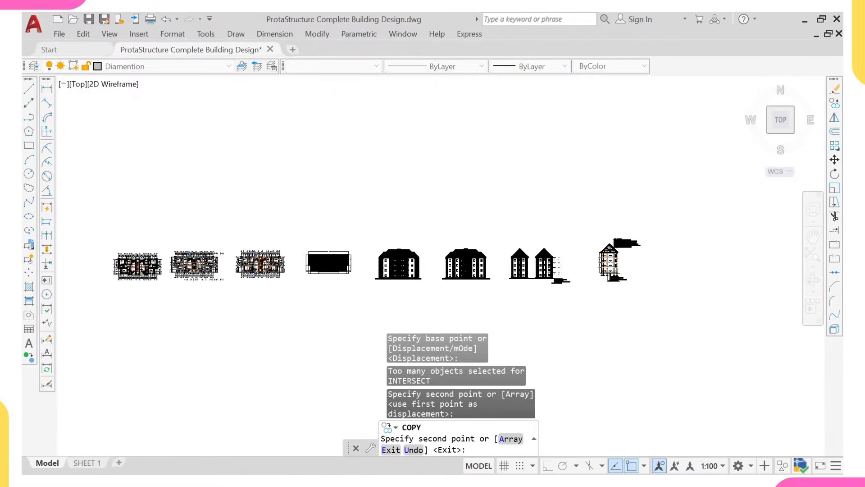
{"action": "key", "text": "Escape"}
Step: Zoom in so the first floor plan fills the view
{"action": "middle_click_drag", "start_coordinate": [306, 217], "coordinate": [374, 203]}
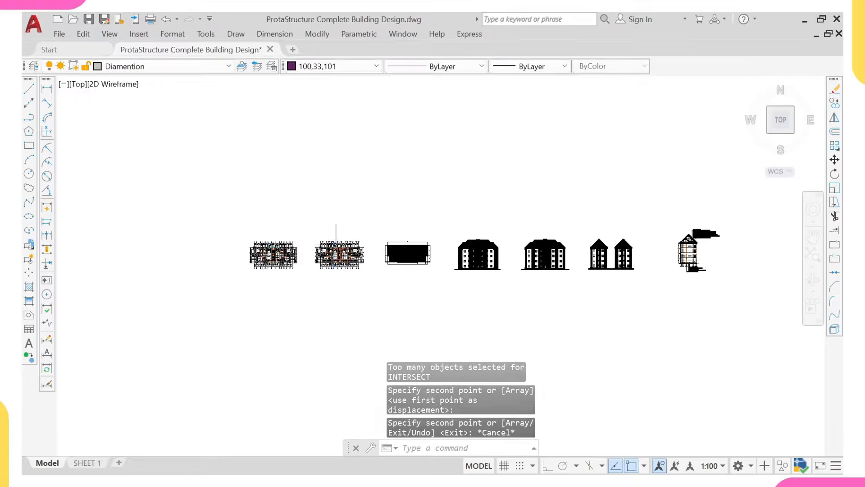
{"action": "scroll", "coordinate": [298, 263], "scroll_direction": "up", "scroll_amount": 4}
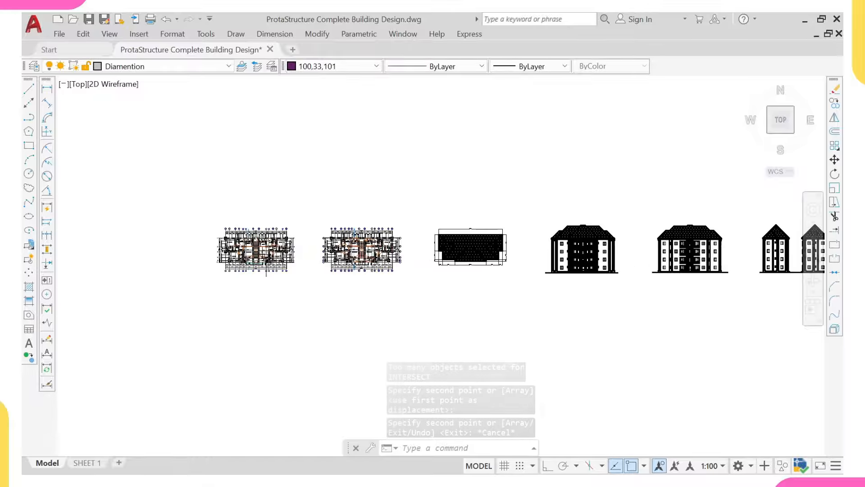
{"action": "scroll", "coordinate": [185, 277], "scroll_direction": "up", "scroll_amount": 2}
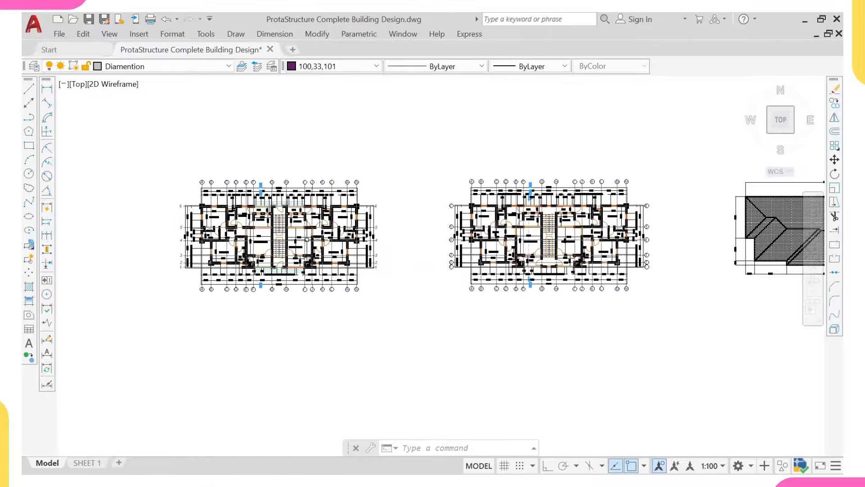
{"action": "scroll", "coordinate": [315, 232], "scroll_direction": "up", "scroll_amount": 2}
{"action": "mouse_move", "coordinate": [306, 231]}
{"action": "middle_mouse_down"}
{"action": "mouse_move", "coordinate": [354, 254]}
{"action": "mouse_move", "coordinate": [458, 262]}
{"action": "mouse_move", "coordinate": [527, 284]}
{"action": "middle_mouse_up"}
Step: Zoom and pan past the building renders until the left floor plan with its A–N and 1–6 grids is framed
{"action": "scroll", "coordinate": [401, 257], "scroll_direction": "up", "scroll_amount": 2}
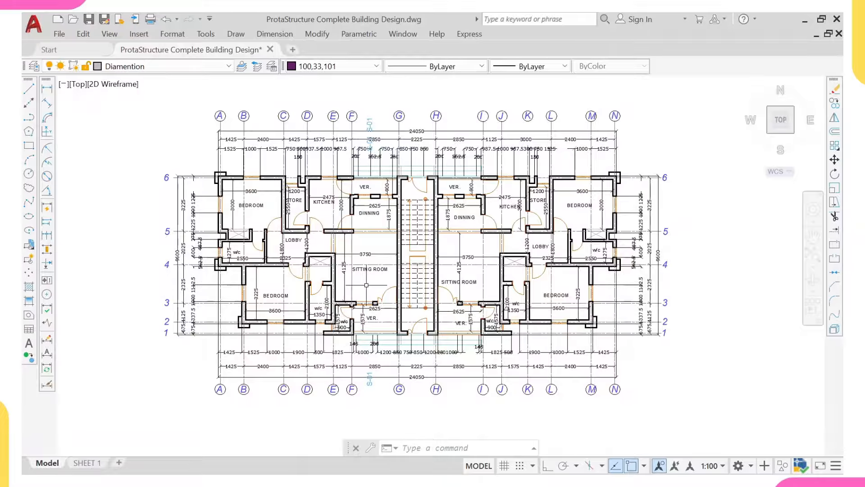
{"action": "scroll", "coordinate": [366, 285], "scroll_direction": "down", "scroll_amount": 10}
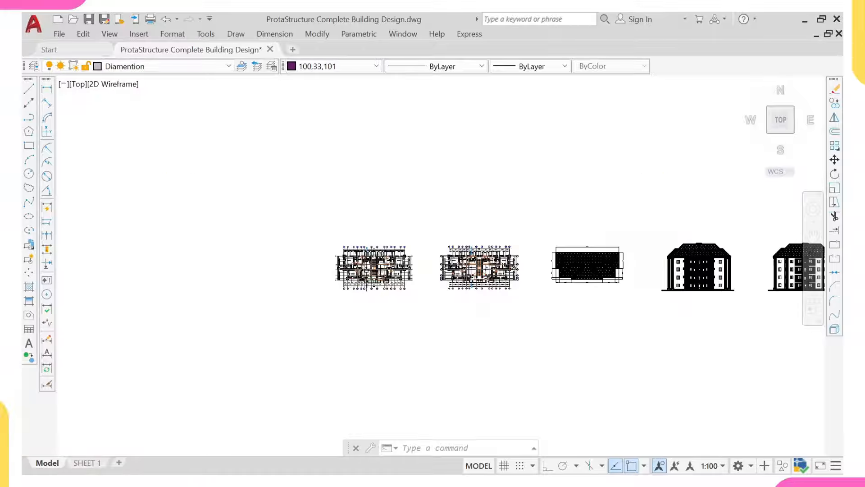
{"action": "middle_click_drag", "start_coordinate": [348, 232], "coordinate": [357, 312]}
{"action": "middle_click_drag", "start_coordinate": [373, 161], "coordinate": [367, 232]}
{"action": "scroll", "coordinate": [364, 184], "scroll_direction": "up", "scroll_amount": 7}
{"action": "scroll", "coordinate": [363, 184], "scroll_direction": "up", "scroll_amount": 2}
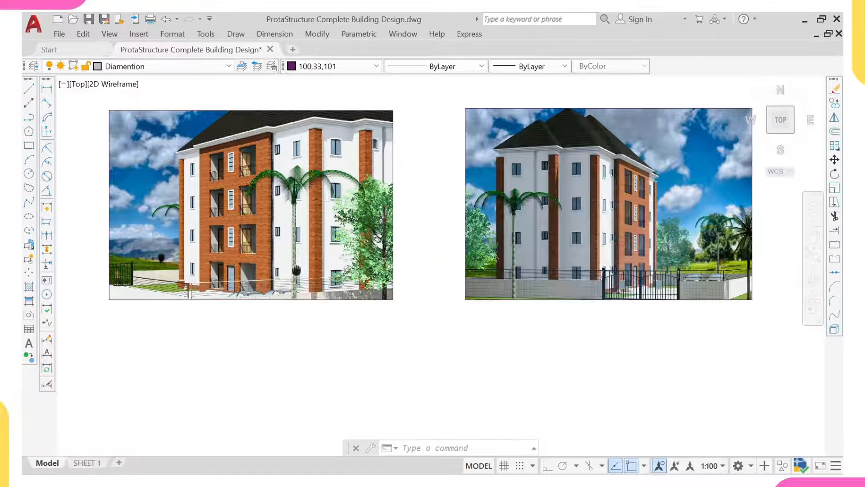
{"action": "middle_click_drag", "start_coordinate": [600, 230], "coordinate": [502, 258]}
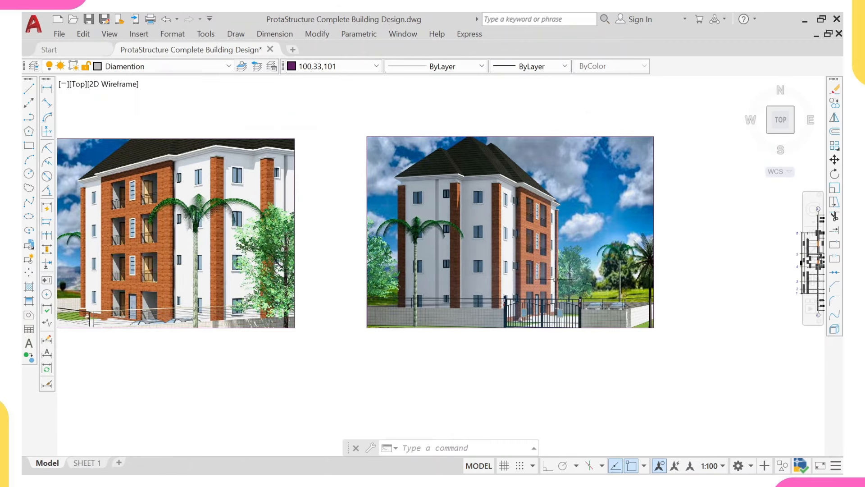
{"action": "middle_click_drag", "start_coordinate": [556, 275], "coordinate": [499, 259]}
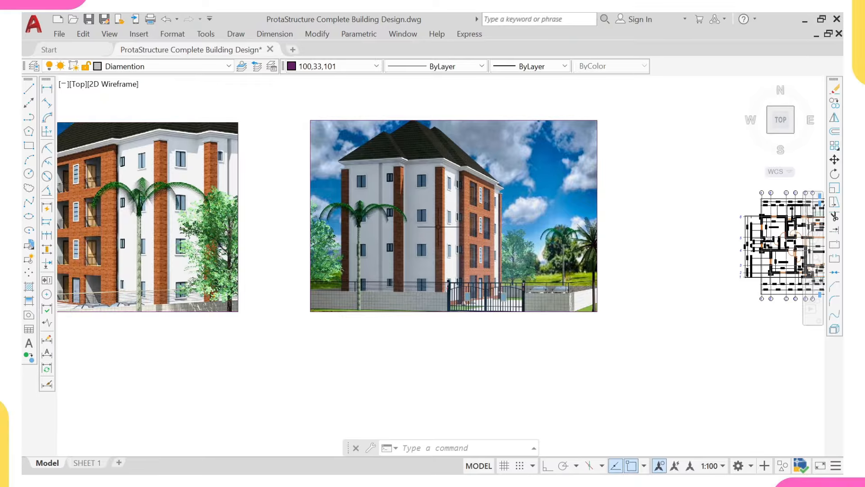
{"action": "scroll", "coordinate": [471, 232], "scroll_direction": "down", "scroll_amount": 5}
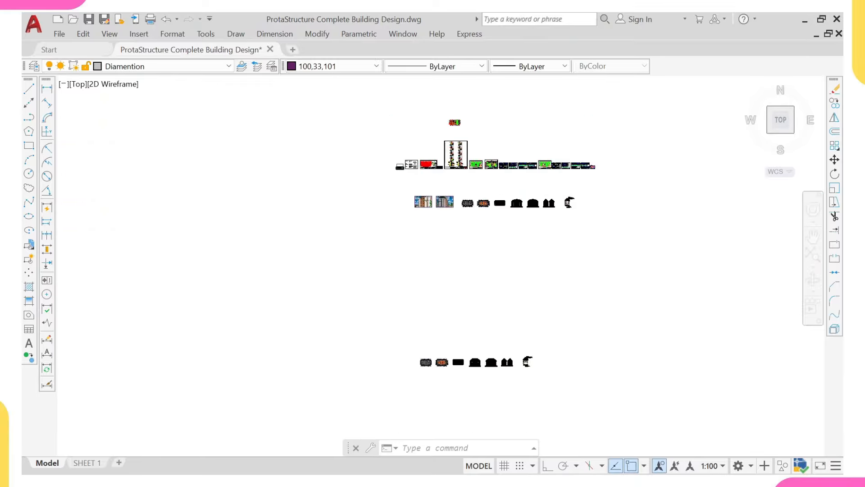
{"action": "scroll", "coordinate": [455, 382], "scroll_direction": "up", "scroll_amount": 6}
{"action": "scroll", "coordinate": [243, 241], "scroll_direction": "up", "scroll_amount": 4}
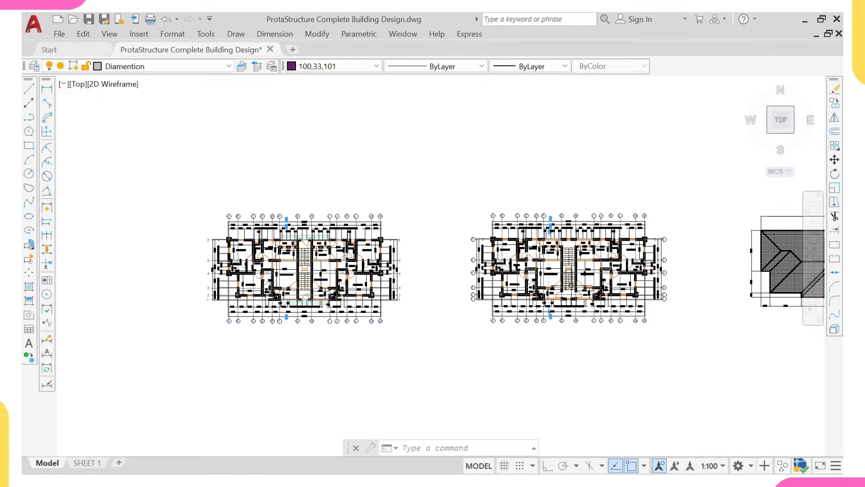
{"action": "scroll", "coordinate": [571, 252], "scroll_direction": "up", "scroll_amount": 3}
{"action": "scroll", "coordinate": [568, 270], "scroll_direction": "down", "scroll_amount": 3}
{"action": "mouse_move", "coordinate": [317, 298]}
{"action": "middle_mouse_down"}
{"action": "mouse_move", "coordinate": [399, 305]}
{"action": "mouse_move", "coordinate": [380, 304]}
{"action": "middle_mouse_up"}
{"action": "scroll", "coordinate": [374, 300], "scroll_direction": "up", "scroll_amount": 4}
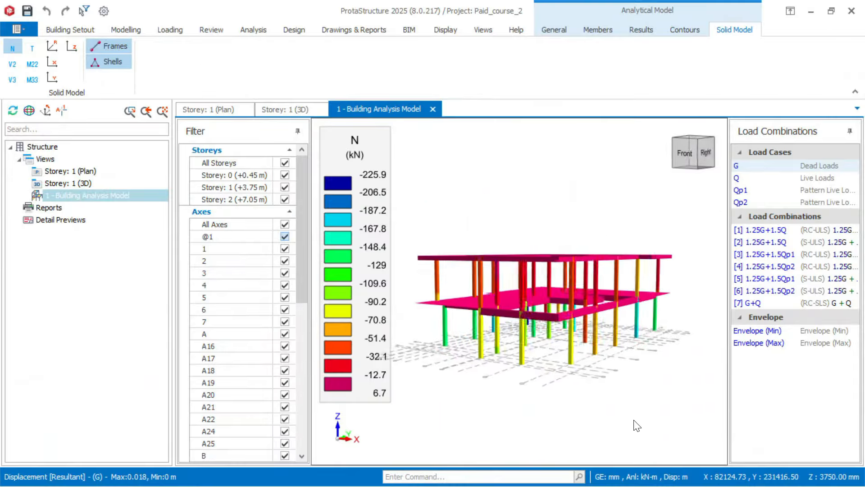
Step: Orbit the 3D analysis model showing the dead load displacement results
{"action": "left_click_drag", "start_coordinate": [635, 423], "coordinate": [657, 421]}
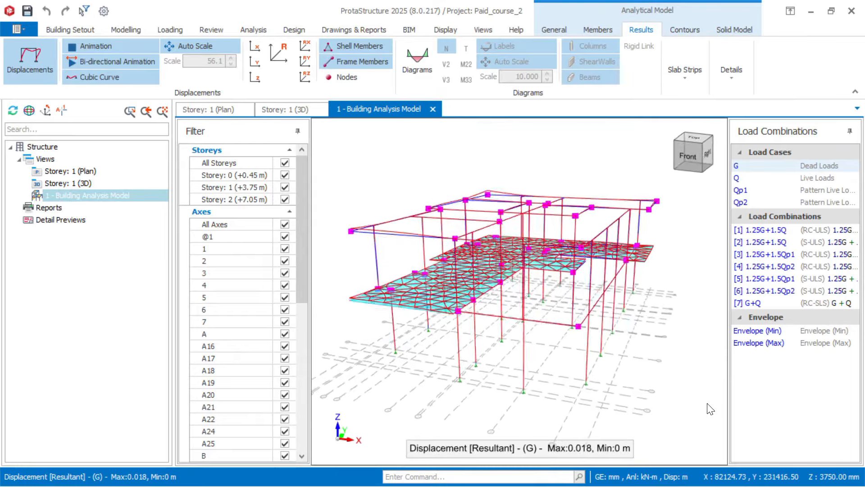
Step: Orbit the 3D analysis model further until it is seen from the Front
{"action": "left_click_drag", "start_coordinate": [745, 411], "coordinate": [845, 413]}
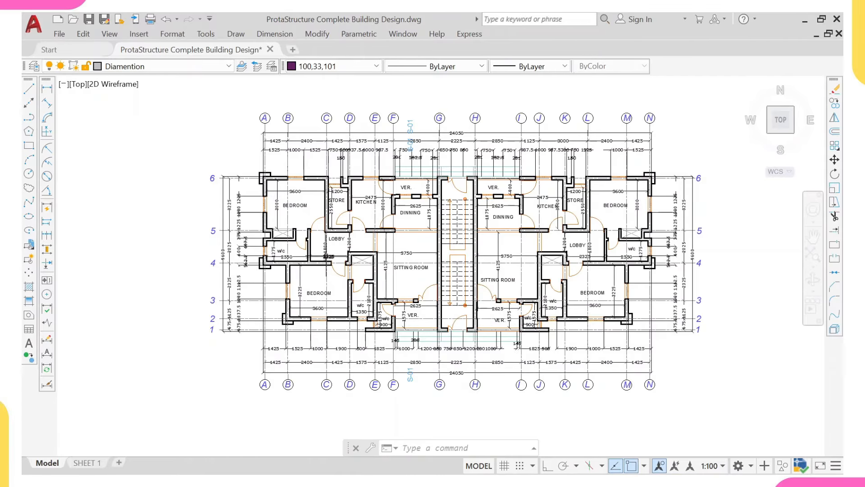
{"action": "middle_click_drag", "start_coordinate": [327, 256], "coordinate": [330, 255]}
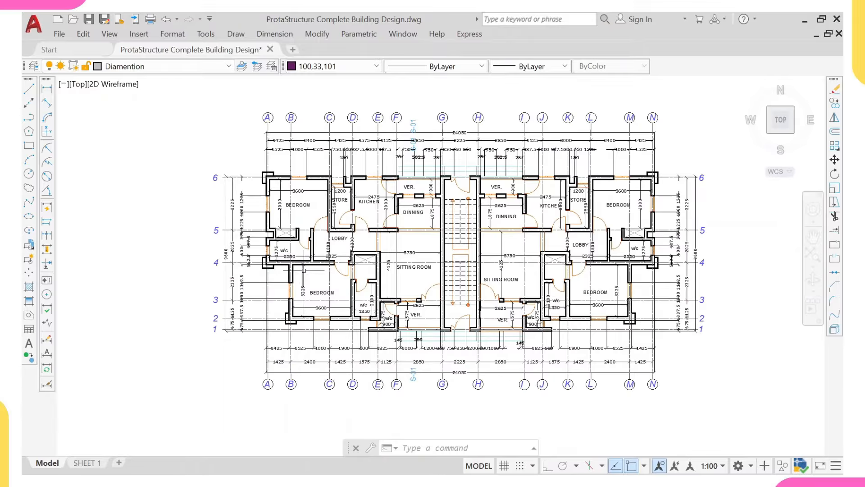
{"action": "middle_click_drag", "start_coordinate": [300, 270], "coordinate": [274, 259]}
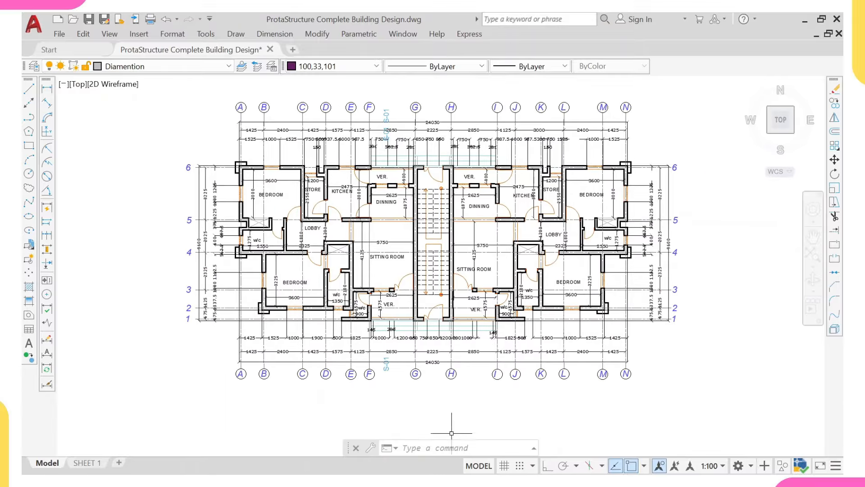
{"action": "scroll", "coordinate": [395, 287], "scroll_direction": "down", "scroll_amount": 10}
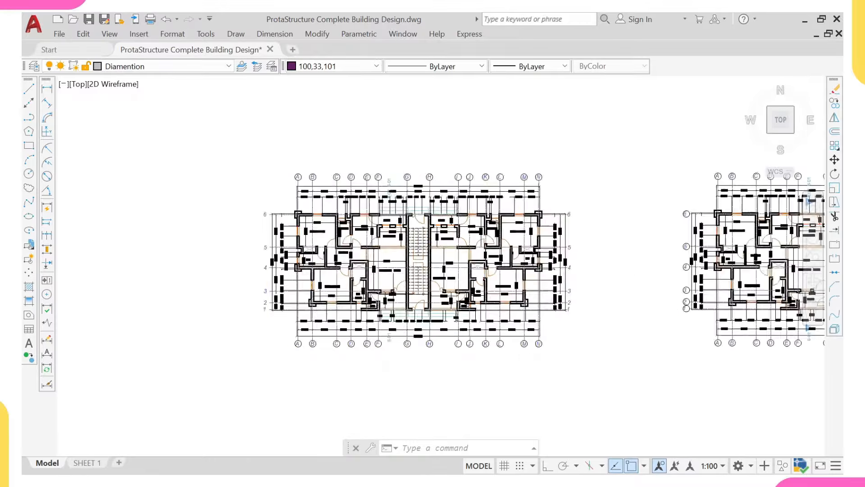
{"action": "scroll", "coordinate": [406, 185], "scroll_direction": "down", "scroll_amount": 5}
{"action": "scroll", "coordinate": [406, 189], "scroll_direction": "up", "scroll_amount": 5}
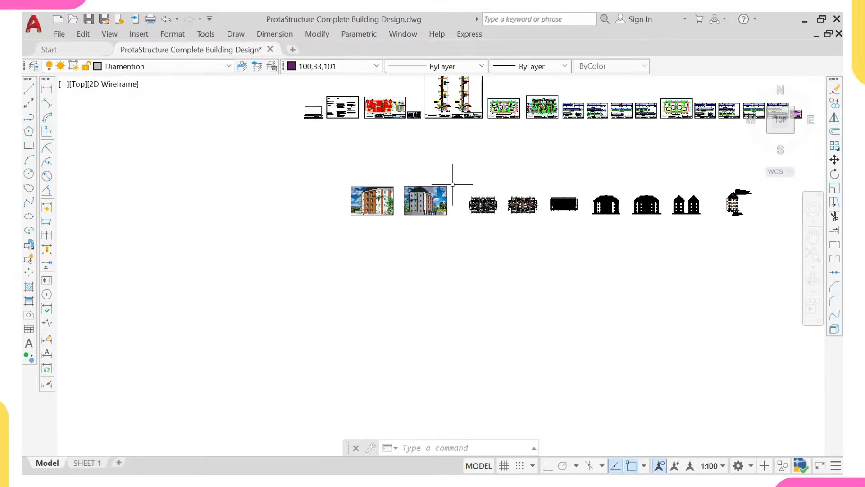
{"action": "scroll", "coordinate": [486, 209], "scroll_direction": "down", "scroll_amount": 4}
{"action": "middle_click_drag", "start_coordinate": [485, 209], "coordinate": [460, 145]}
{"action": "scroll", "coordinate": [442, 284], "scroll_direction": "up", "scroll_amount": 6}
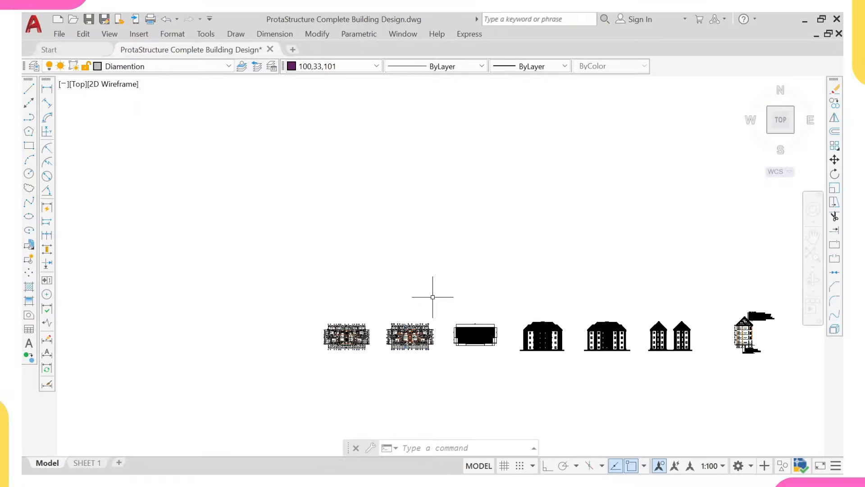
{"action": "scroll", "coordinate": [357, 312], "scroll_direction": "down", "scroll_amount": 4}
{"action": "scroll", "coordinate": [369, 432], "scroll_direction": "down", "scroll_amount": 3}
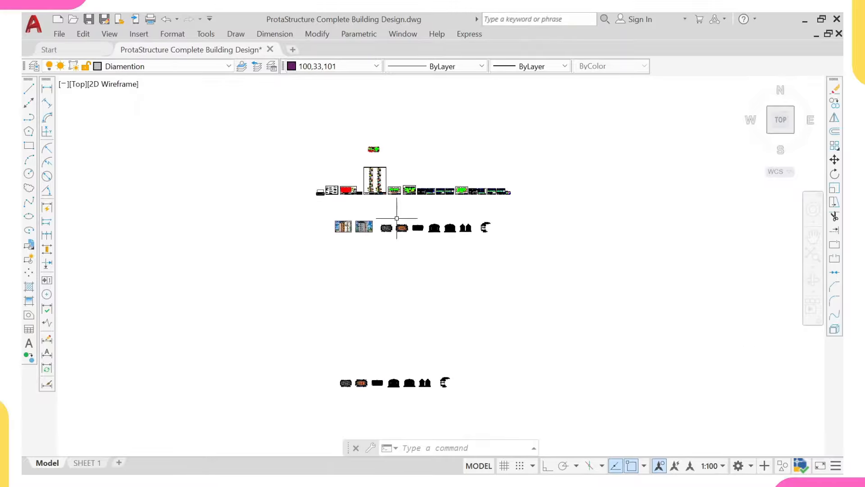
{"action": "scroll", "coordinate": [400, 229], "scroll_direction": "up", "scroll_amount": 6}
{"action": "scroll", "coordinate": [386, 236], "scroll_direction": "down", "scroll_amount": 4}
{"action": "scroll", "coordinate": [375, 230], "scroll_direction": "down", "scroll_amount": 2}
{"action": "middle_click_drag", "start_coordinate": [352, 263], "coordinate": [361, 100]}
{"action": "scroll", "coordinate": [356, 225], "scroll_direction": "up", "scroll_amount": 8}
{"action": "middle_click_drag", "start_coordinate": [291, 229], "coordinate": [431, 235]}
{"action": "scroll", "coordinate": [382, 228], "scroll_direction": "up", "scroll_amount": 8}
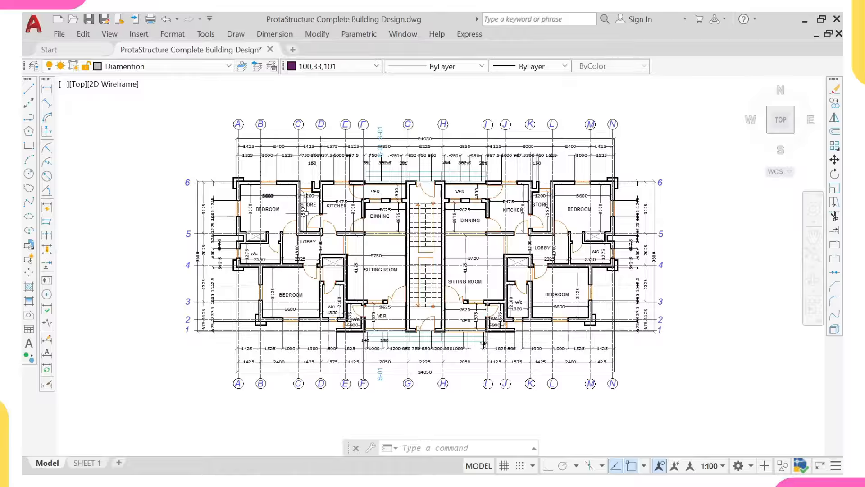
Step: Crossing-select the top and left grid lines and dimensions, then use Select Similar to grab them all
{"action": "left_click", "coordinate": [647, 95]}
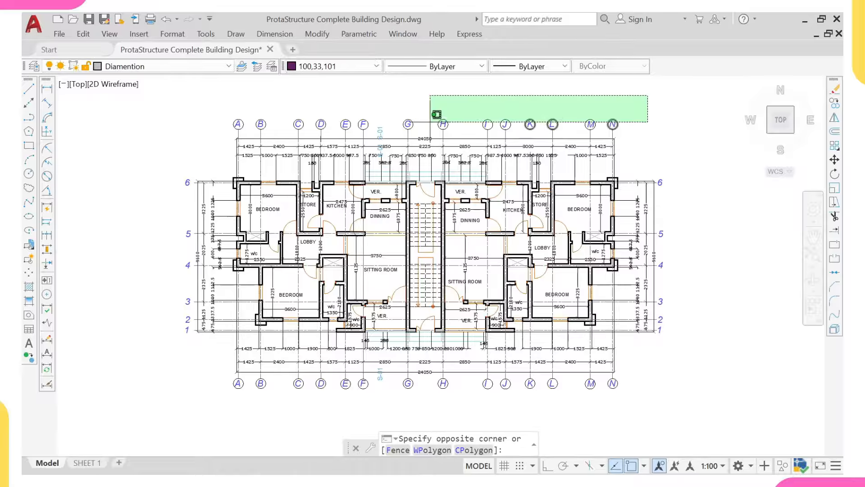
{"action": "left_click", "coordinate": [138, 185]}
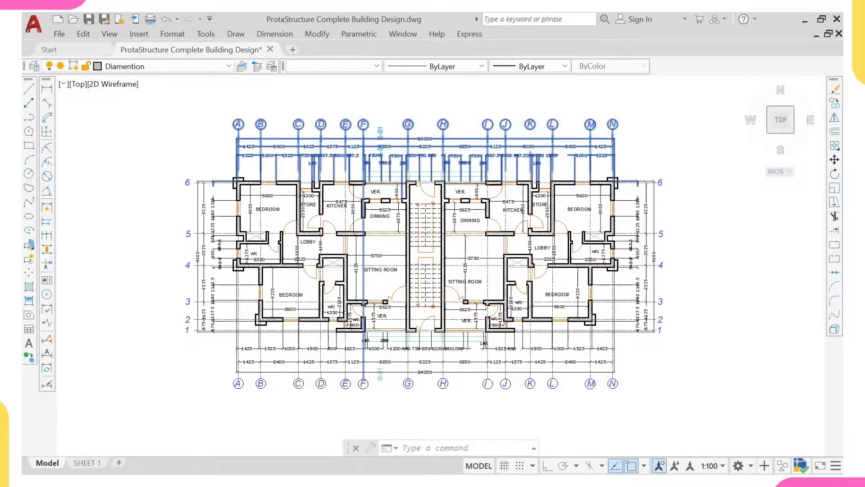
{"action": "left_click", "coordinate": [234, 129]}
{"action": "left_click", "coordinate": [155, 420]}
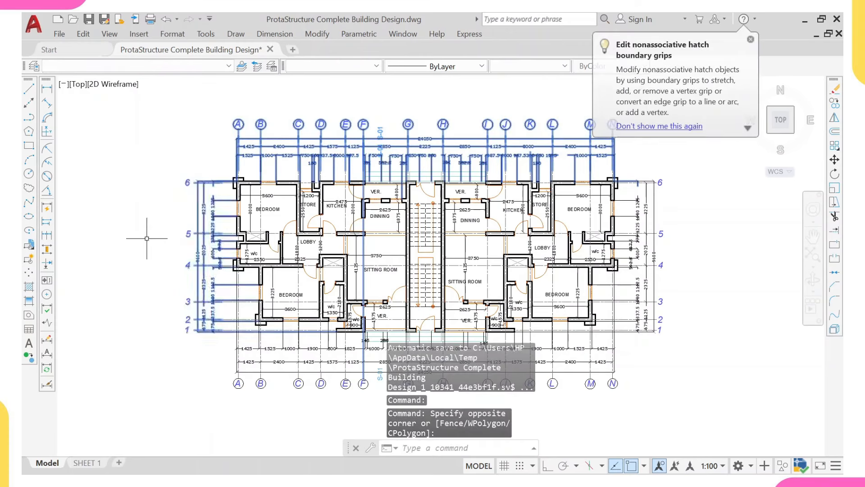
{"action": "right_click", "coordinate": [147, 238]}
{"action": "left_click", "coordinate": [196, 356]}
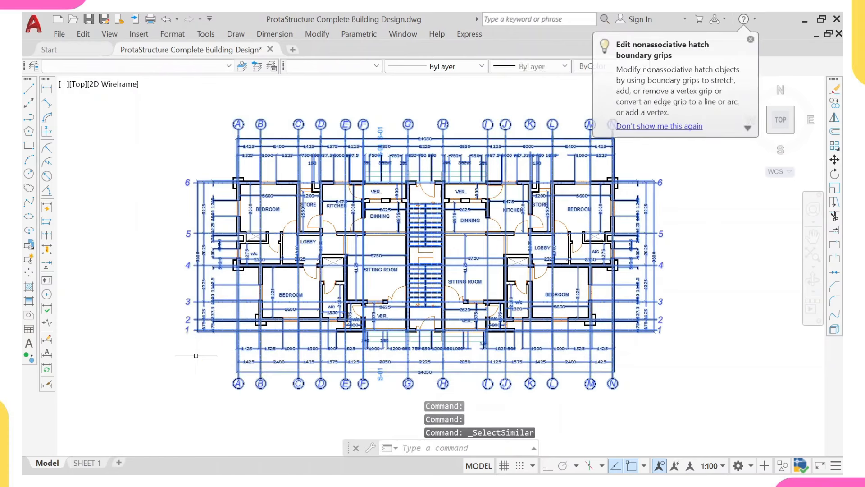
Step: Shift-window the upper-row drawings to remove them from the selection
{"action": "scroll", "coordinate": [429, 219], "scroll_direction": "down", "scroll_amount": 6}
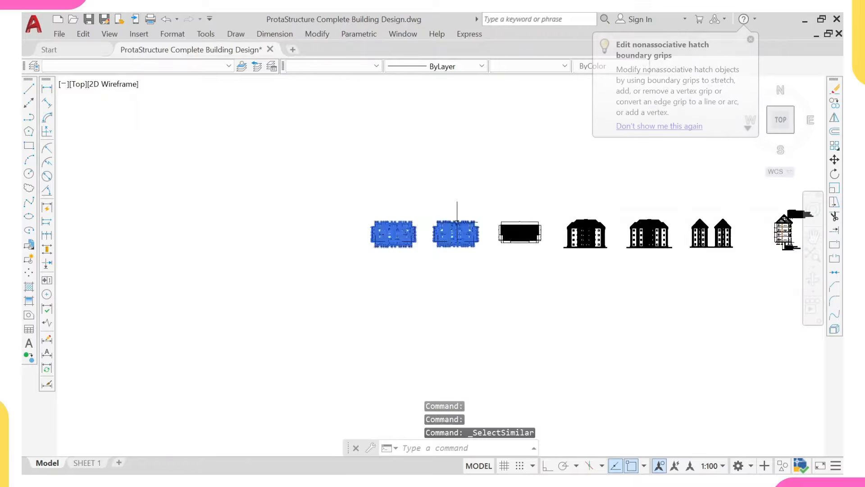
{"action": "scroll", "coordinate": [456, 217], "scroll_direction": "down", "scroll_amount": 3}
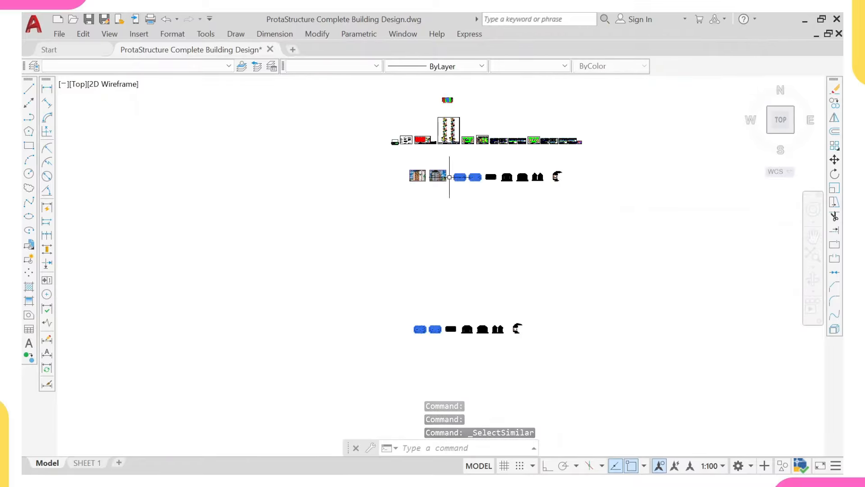
{"action": "scroll", "coordinate": [469, 177], "scroll_direction": "up", "scroll_amount": 4}
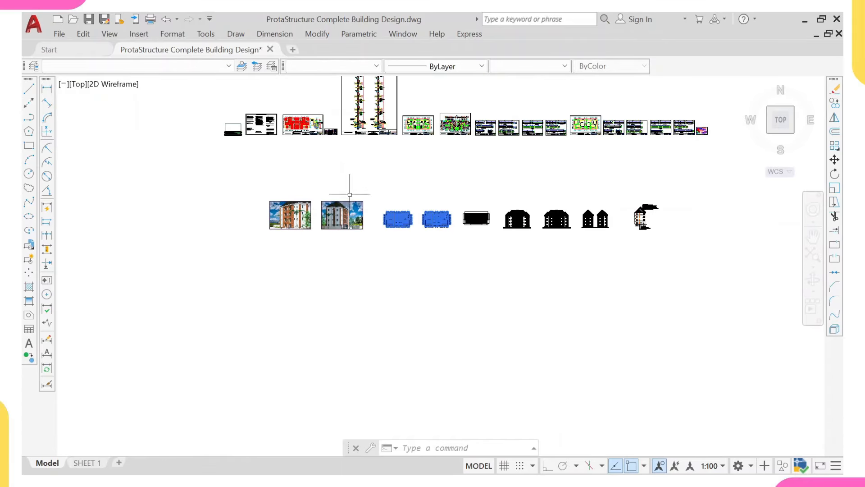
{"action": "middle_click_drag", "start_coordinate": [396, 235], "coordinate": [395, 238]}
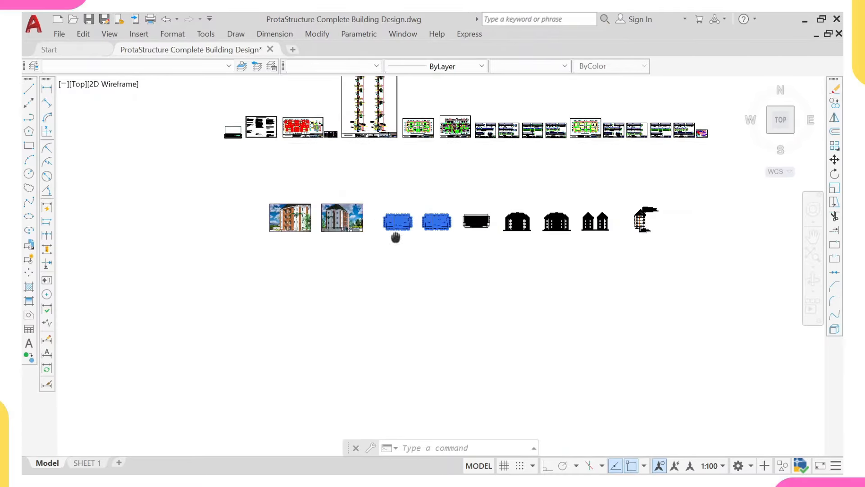
{"action": "scroll", "coordinate": [396, 237], "scroll_direction": "down", "scroll_amount": 3}
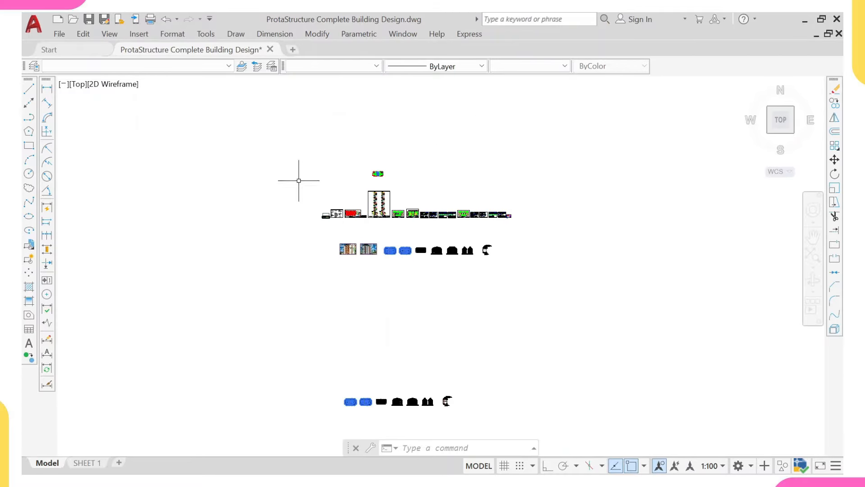
{"action": "left_click", "coordinate": [290, 149]}
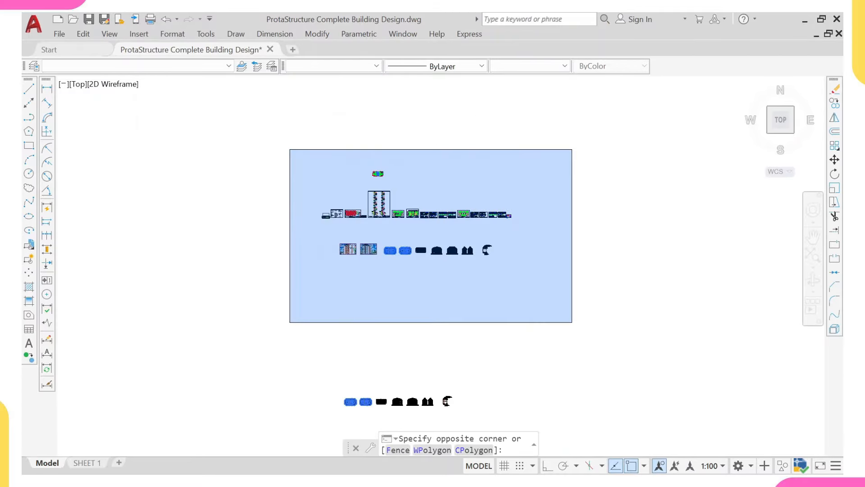
{"action": "left_click", "coordinate": [572, 323]}
Step: Pan and zoom to centre the lower-row floor plan with its selected grids
{"action": "scroll", "coordinate": [560, 239], "scroll_direction": "up", "scroll_amount": 2}
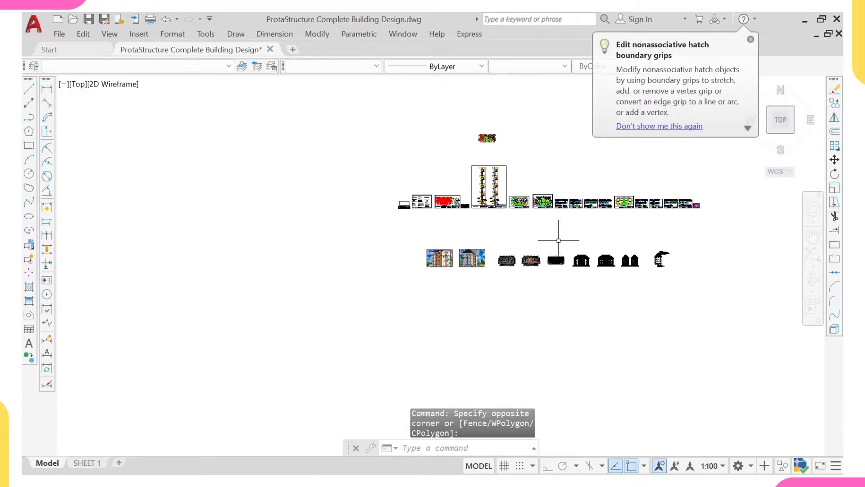
{"action": "scroll", "coordinate": [509, 270], "scroll_direction": "up", "scroll_amount": 2}
{"action": "mouse_move", "coordinate": [507, 271]}
{"action": "middle_mouse_down"}
{"action": "mouse_move", "coordinate": [485, 283]}
{"action": "mouse_move", "coordinate": [437, 275]}
{"action": "middle_mouse_up"}
{"action": "scroll", "coordinate": [451, 278], "scroll_direction": "down", "scroll_amount": 6}
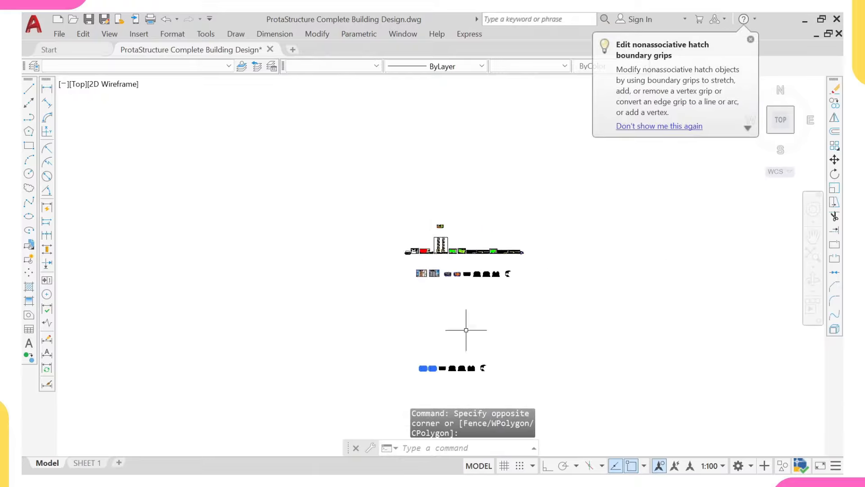
{"action": "middle_click_drag", "start_coordinate": [465, 329], "coordinate": [442, 223]}
{"action": "scroll", "coordinate": [417, 360], "scroll_direction": "up", "scroll_amount": 4}
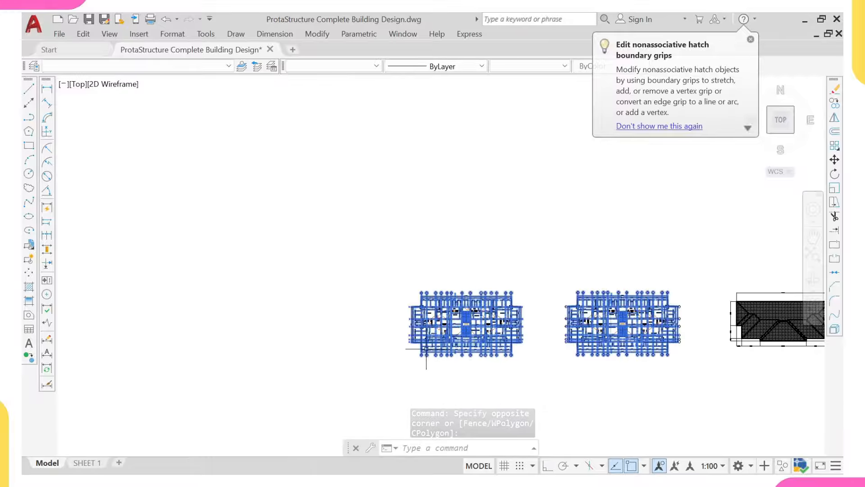
{"action": "scroll", "coordinate": [448, 337], "scroll_direction": "up", "scroll_amount": 4}
{"action": "mouse_move", "coordinate": [455, 335]}
{"action": "middle_mouse_down"}
{"action": "mouse_move", "coordinate": [433, 303]}
{"action": "mouse_move", "coordinate": [443, 306]}
{"action": "mouse_move", "coordinate": [398, 310]}
{"action": "middle_mouse_up"}
{"action": "scroll", "coordinate": [439, 301], "scroll_direction": "up", "scroll_amount": 4}
{"action": "scroll", "coordinate": [443, 305], "scroll_direction": "down", "scroll_amount": 5}
{"action": "scroll", "coordinate": [444, 311], "scroll_direction": "up", "scroll_amount": 2}
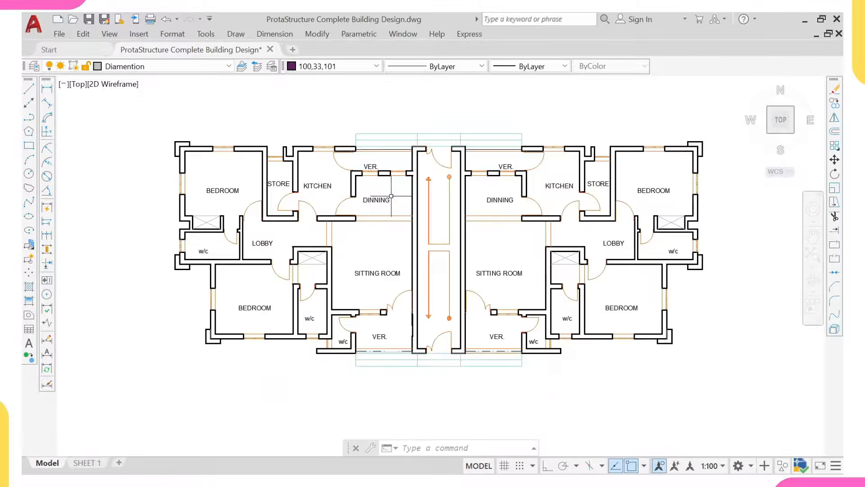
Step: Centre the stripped floor plan in view and enter the layer command (typed as klayer)
{"action": "scroll", "coordinate": [387, 259], "scroll_direction": "up", "scroll_amount": 3}
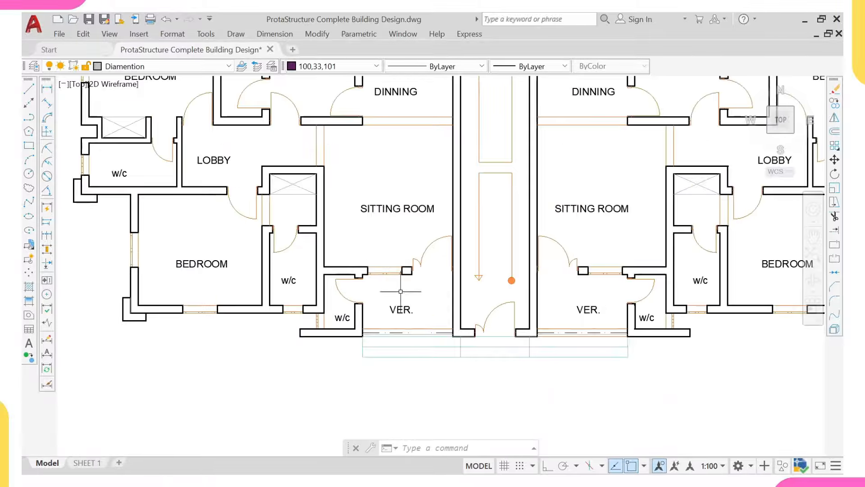
{"action": "scroll", "coordinate": [388, 259], "scroll_direction": "down", "scroll_amount": 3}
{"action": "middle_click_drag", "start_coordinate": [389, 255], "coordinate": [386, 313]}
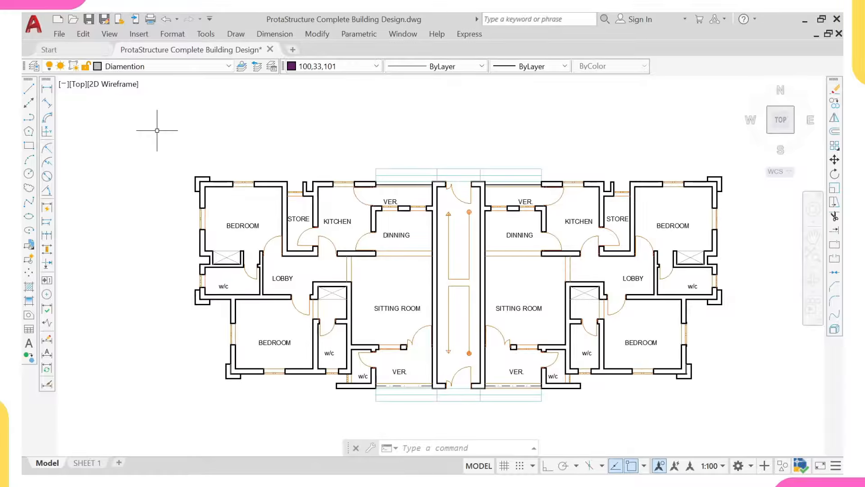
{"action": "type", "text": "klayer"}
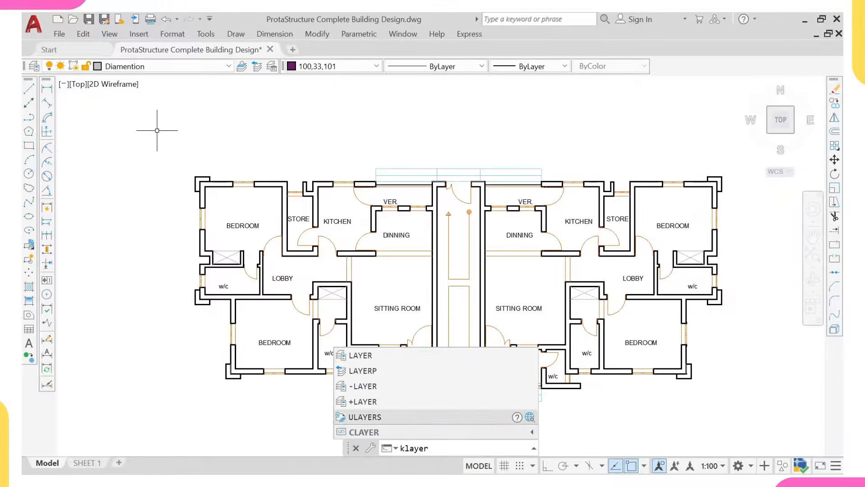
Step: Fix the command to LAYER and create a new layer named 'column y'
{"action": "left_click", "coordinate": [404, 452]}
{"action": "key", "text": "BackSpace"}
{"action": "key", "text": "Return"}
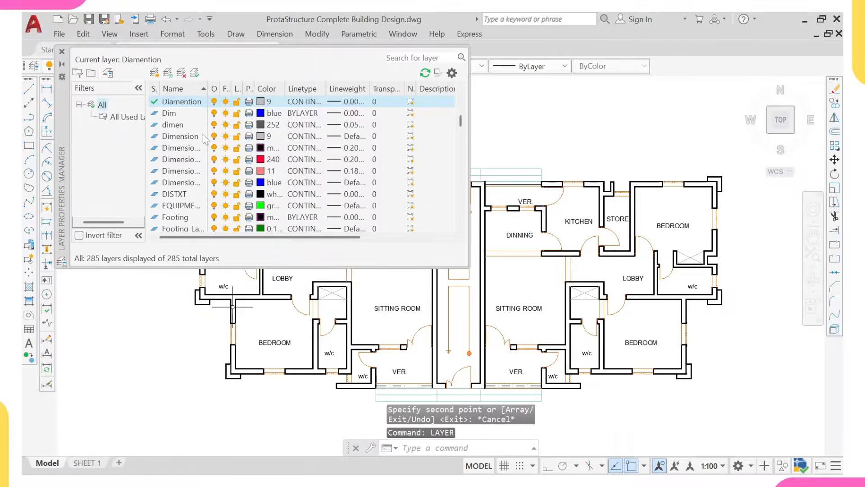
{"action": "left_click", "coordinate": [155, 73]}
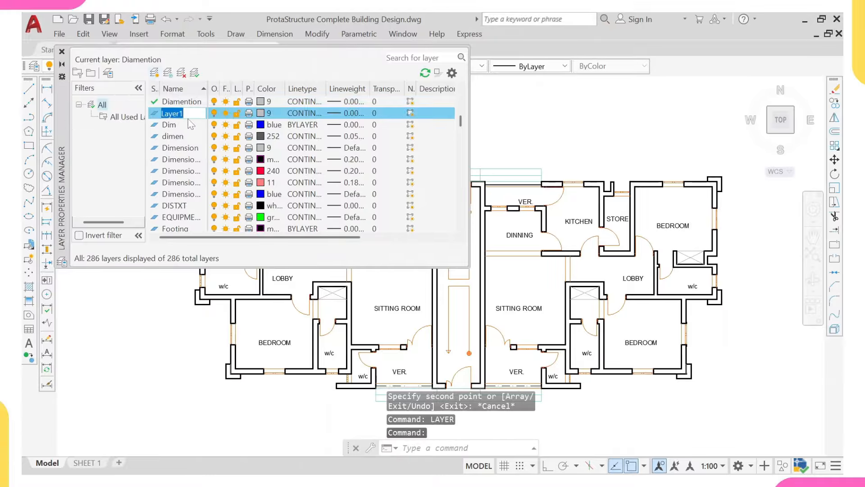
{"action": "type", "text": "colum"}
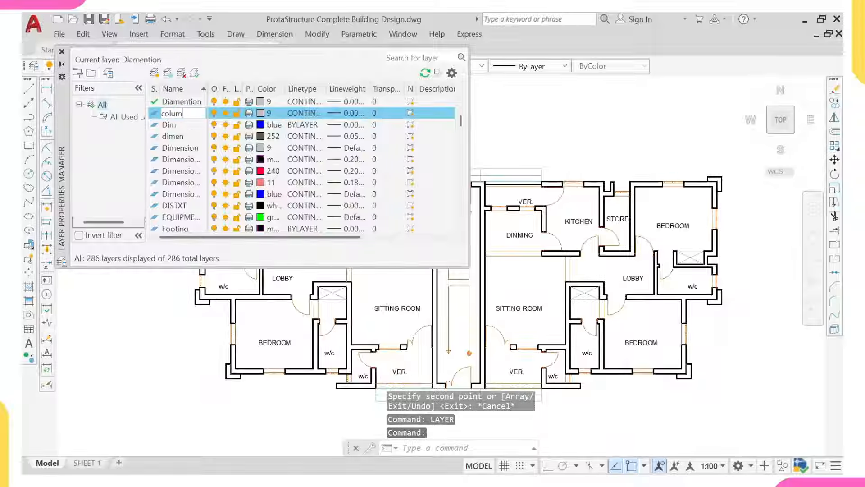
{"action": "type", "text": "n y"}
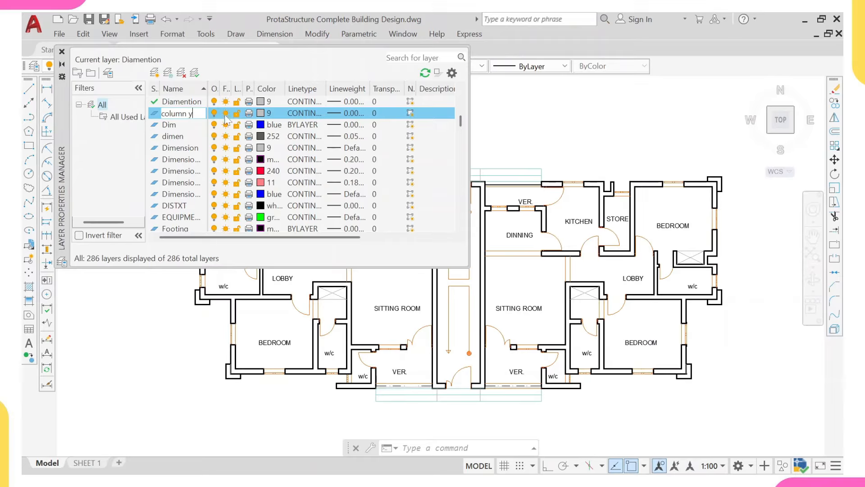
{"action": "key", "text": "Return"}
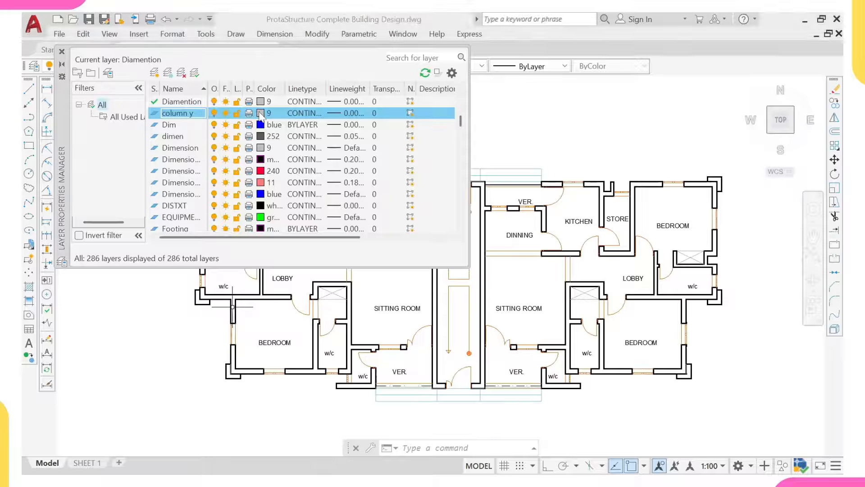
Step: Give 'column y' a green colour and 0.50 mm lineweight, then add another new layer
{"action": "left_click", "coordinate": [261, 113]}
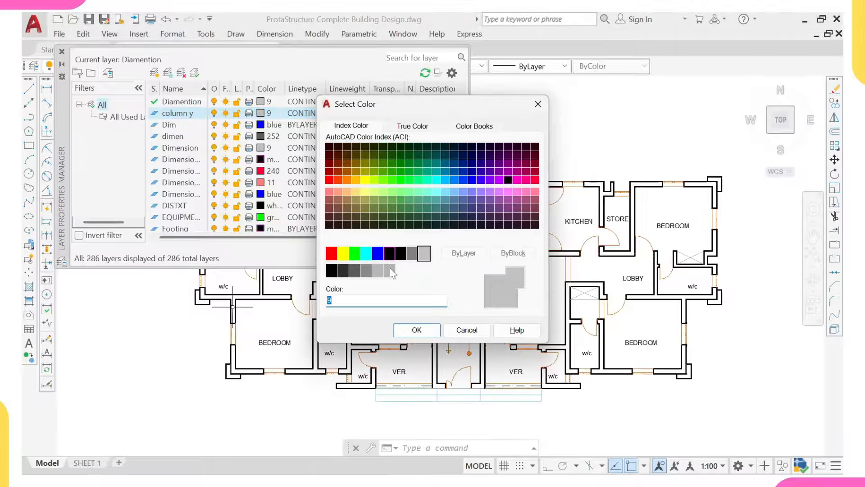
{"action": "left_click", "coordinate": [355, 253]}
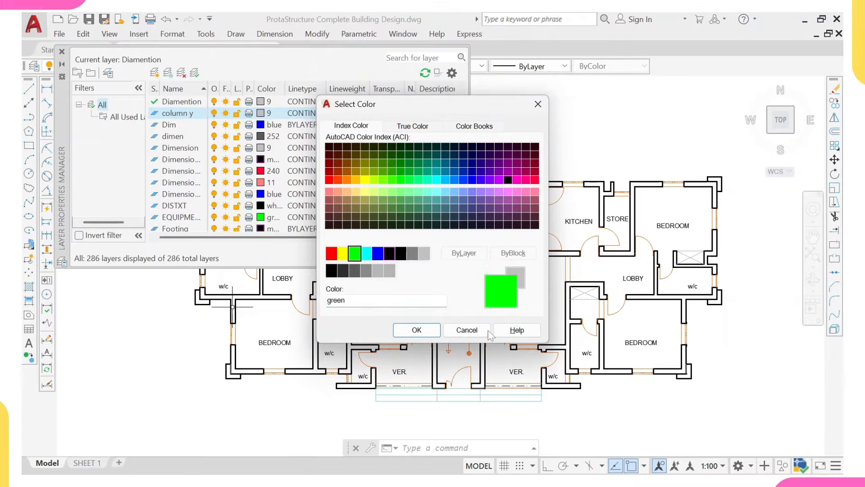
{"action": "left_click", "coordinate": [416, 330]}
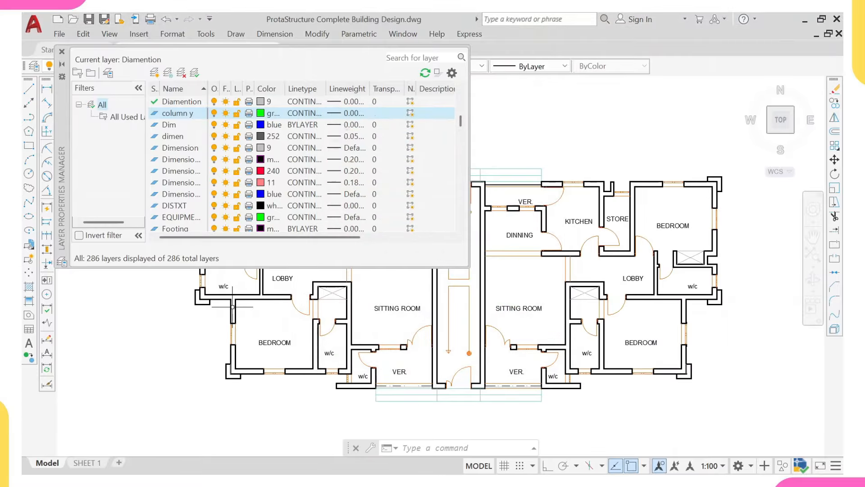
{"action": "left_click", "coordinate": [340, 114]}
{"action": "scroll", "coordinate": [403, 213], "scroll_direction": "down", "scroll_amount": 3}
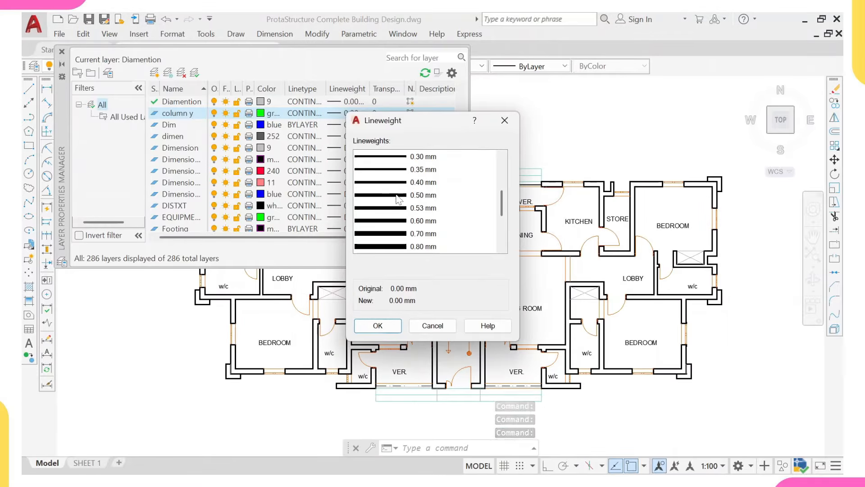
{"action": "left_click", "coordinate": [399, 197]}
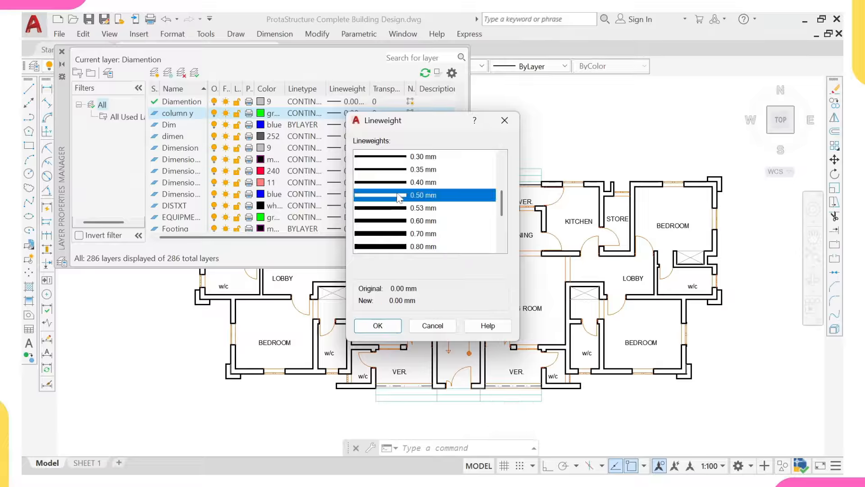
{"action": "left_click", "coordinate": [379, 325]}
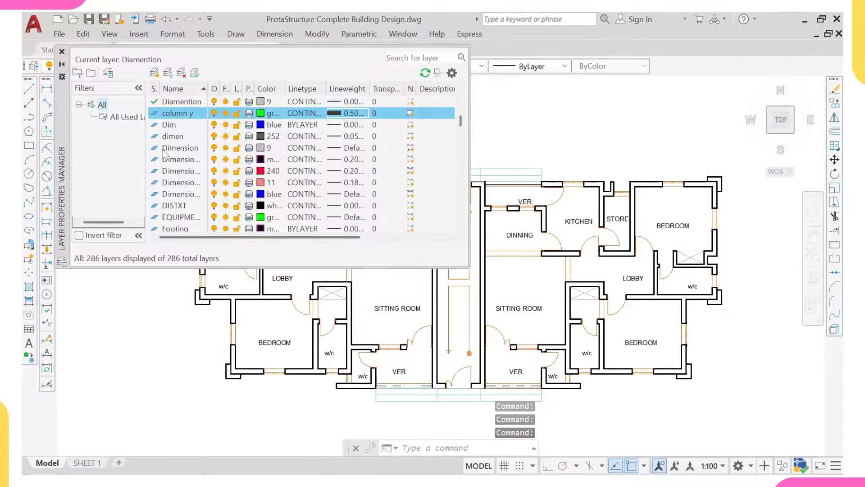
{"action": "left_click", "coordinate": [154, 73]}
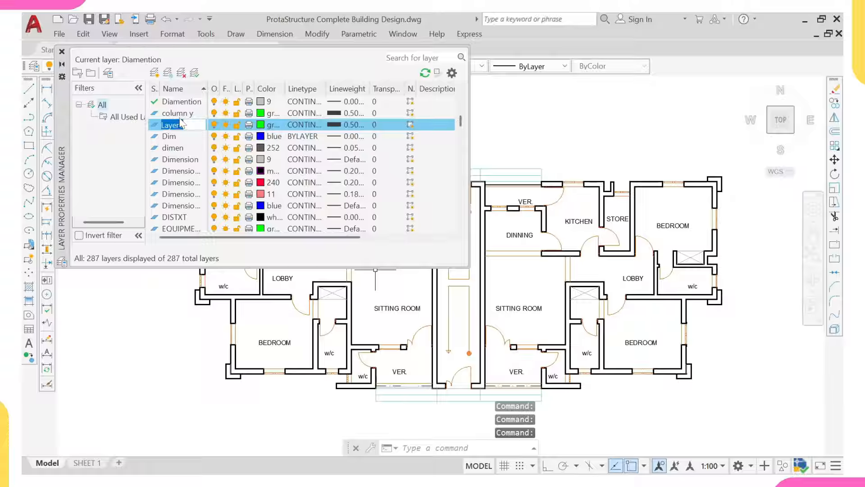
Step: Name the new layer 'grid y', colour it red and set its lineweight to 0.00 mm
{"action": "type", "text": "grid"}
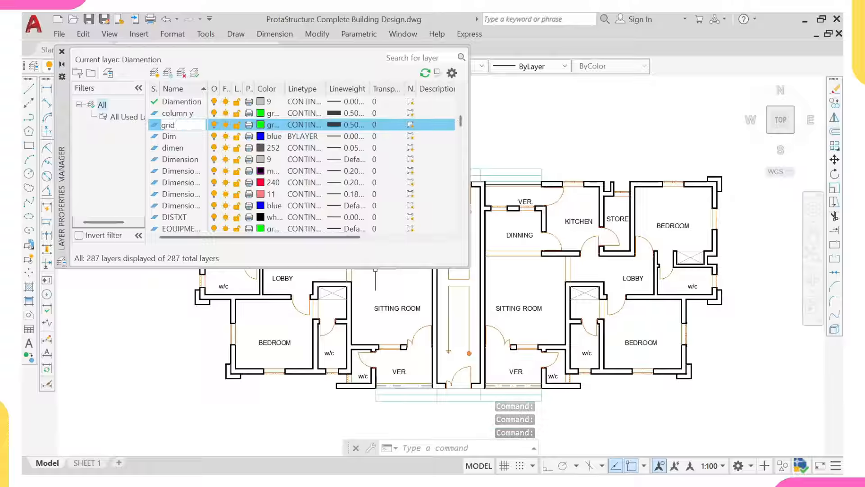
{"action": "type", "text": " y"}
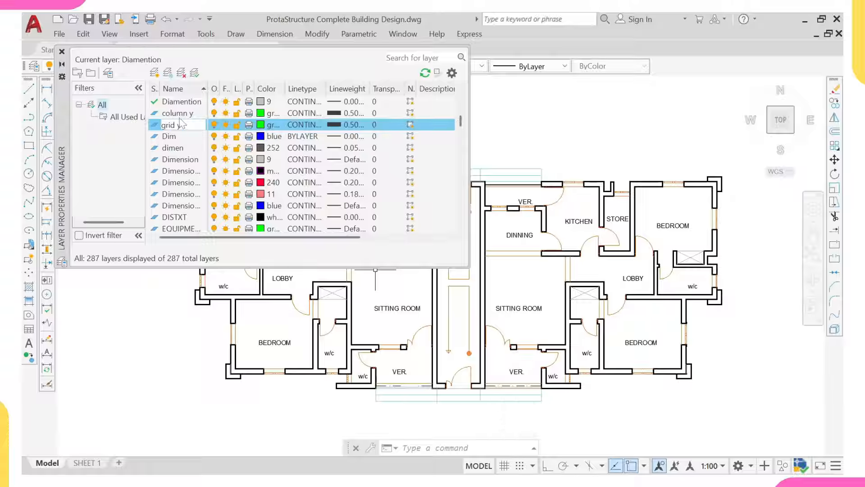
{"action": "key", "text": "Return"}
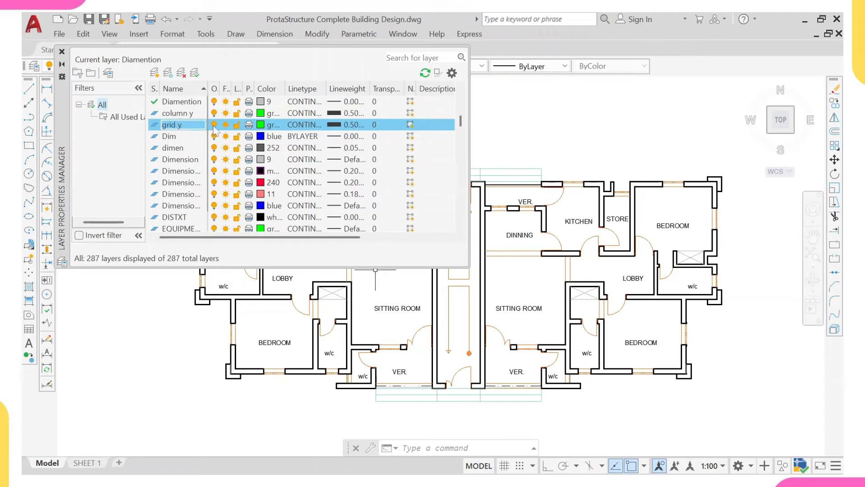
{"action": "left_click", "coordinate": [261, 125]}
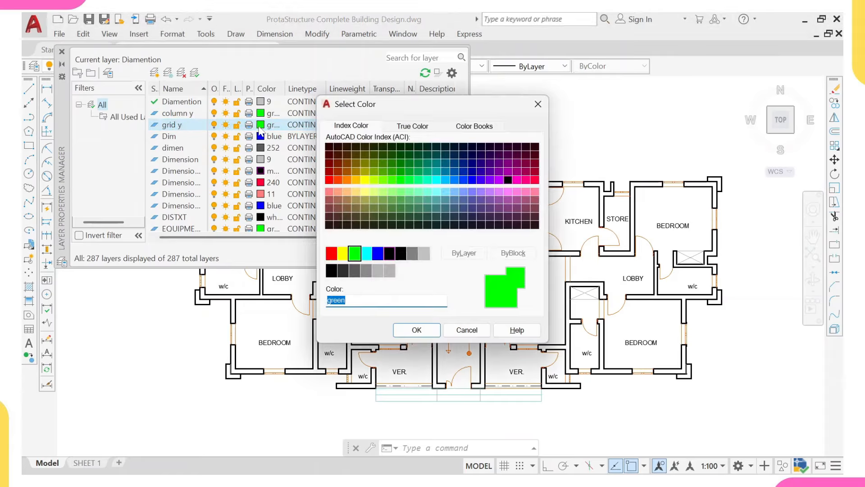
{"action": "left_click", "coordinate": [332, 252]}
{"action": "left_click", "coordinate": [416, 330]}
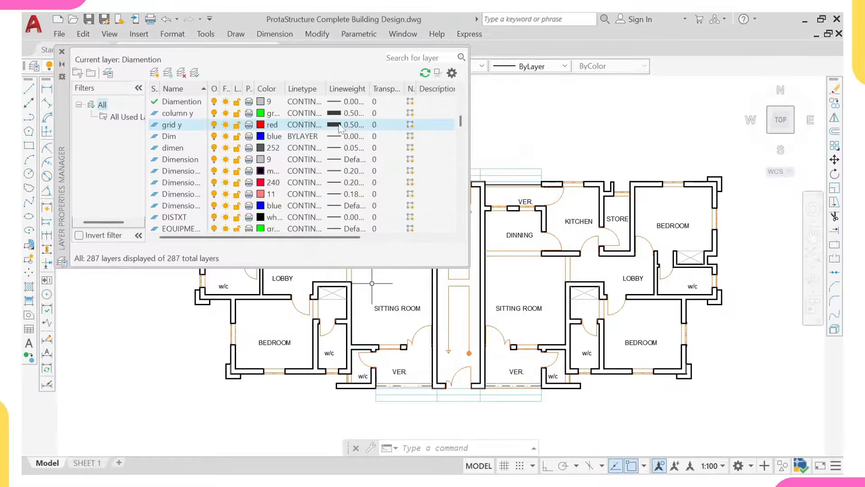
{"action": "left_click", "coordinate": [335, 129]}
{"action": "scroll", "coordinate": [400, 181], "scroll_direction": "up", "scroll_amount": 2}
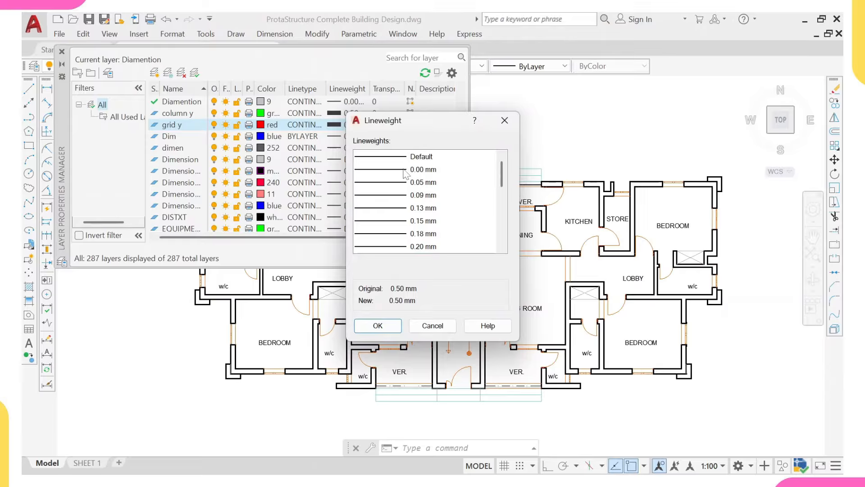
{"action": "left_click", "coordinate": [405, 171]}
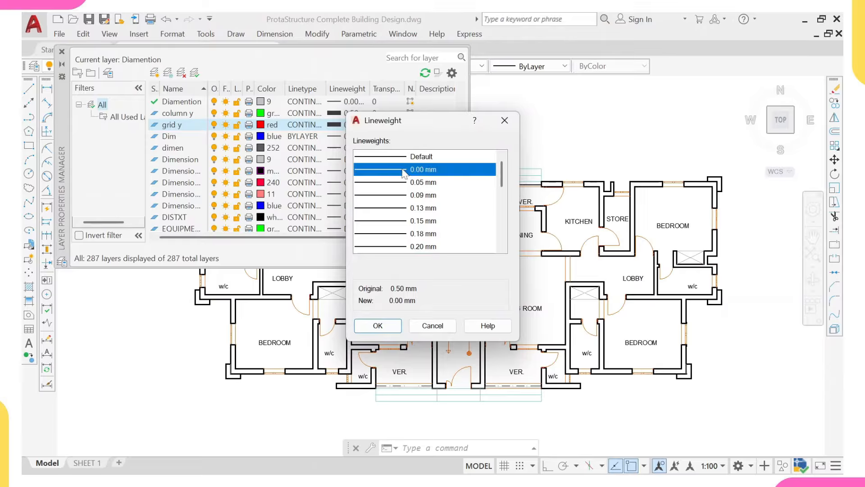
{"action": "left_click", "coordinate": [389, 326]}
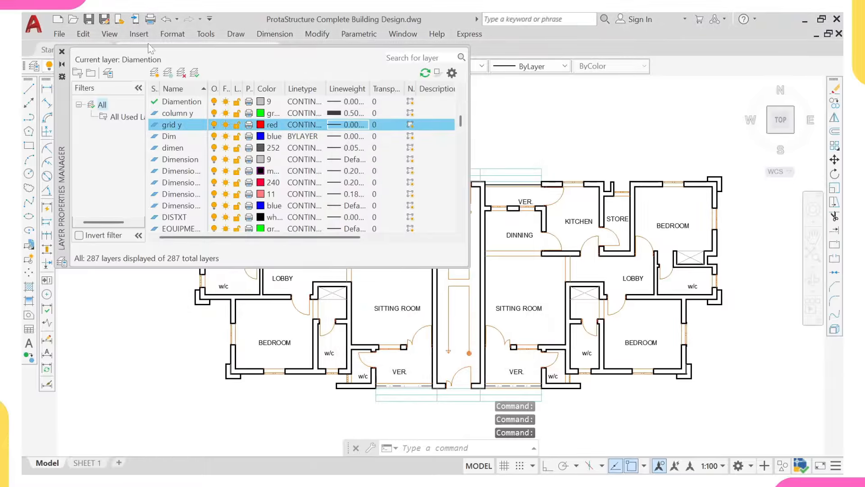
Step: Close the Layer Properties Manager and choose 'grid y' from the ribbon's Layer dropdown
{"action": "left_click", "coordinate": [62, 52]}
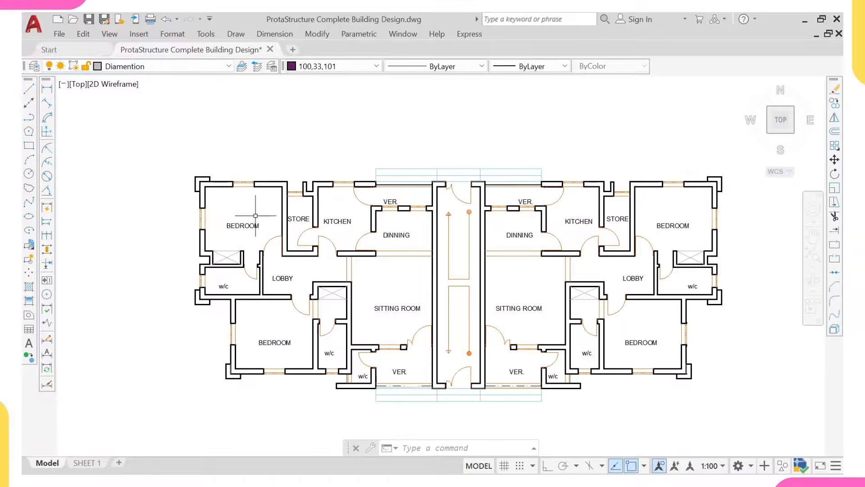
{"action": "left_click", "coordinate": [158, 68]}
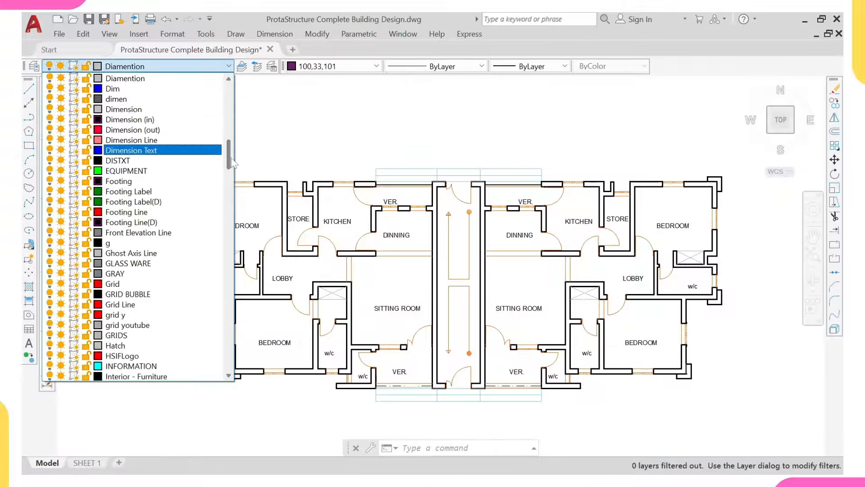
{"action": "scroll", "coordinate": [227, 155], "scroll_direction": "up", "scroll_amount": 3}
{"action": "left_click_drag", "start_coordinate": [228, 146], "coordinate": [228, 167]}
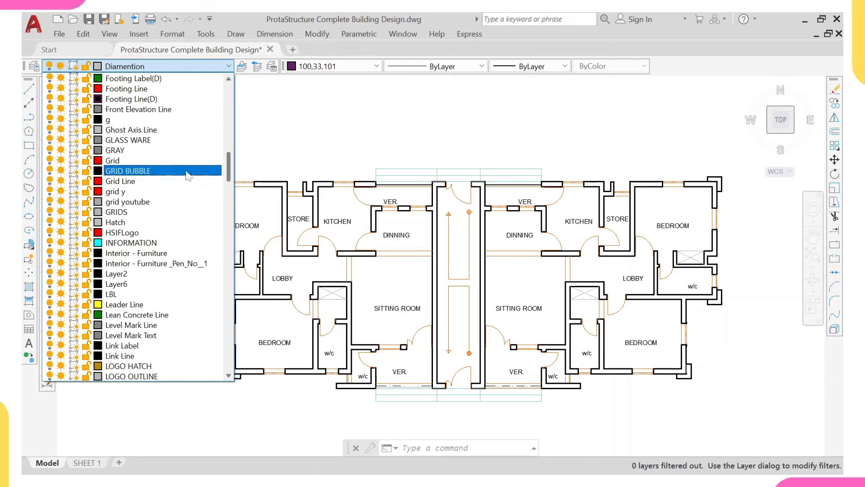
{"action": "left_click", "coordinate": [121, 192]}
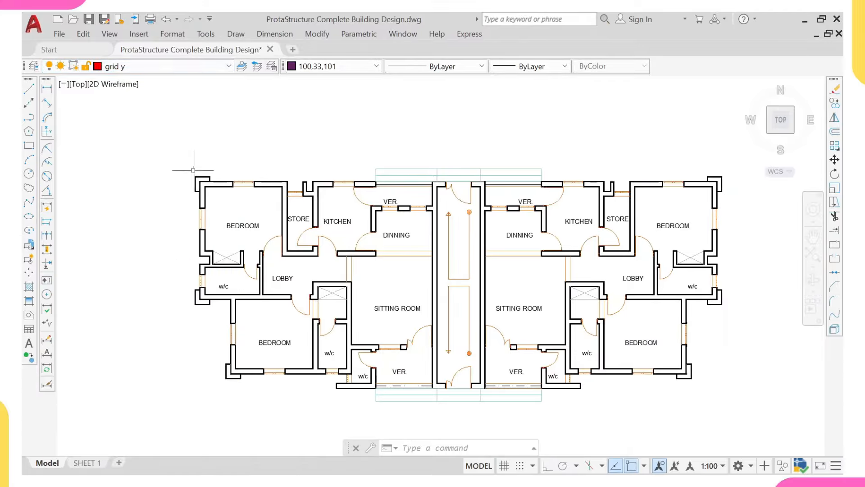
{"action": "scroll", "coordinate": [193, 170], "scroll_direction": "up", "scroll_amount": 6}
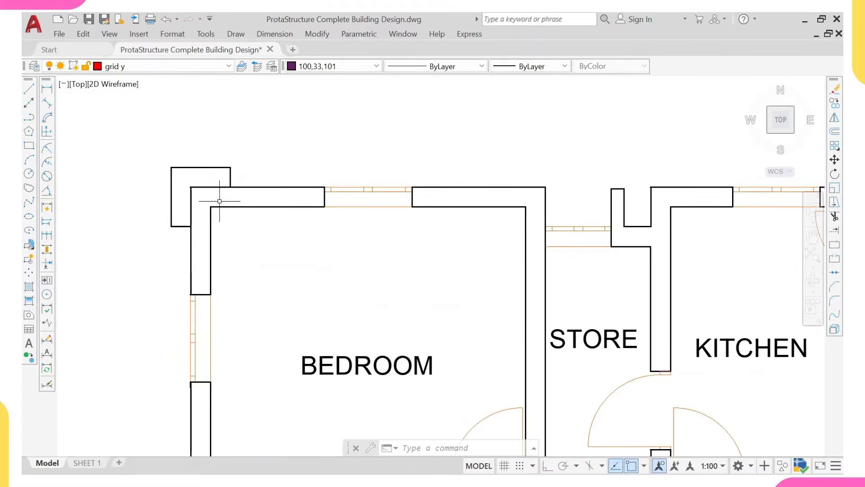
Step: With Ortho on, draw a vertical line from the bedroom's inner wall corner up across the top wall
{"action": "type", "text": "1"}
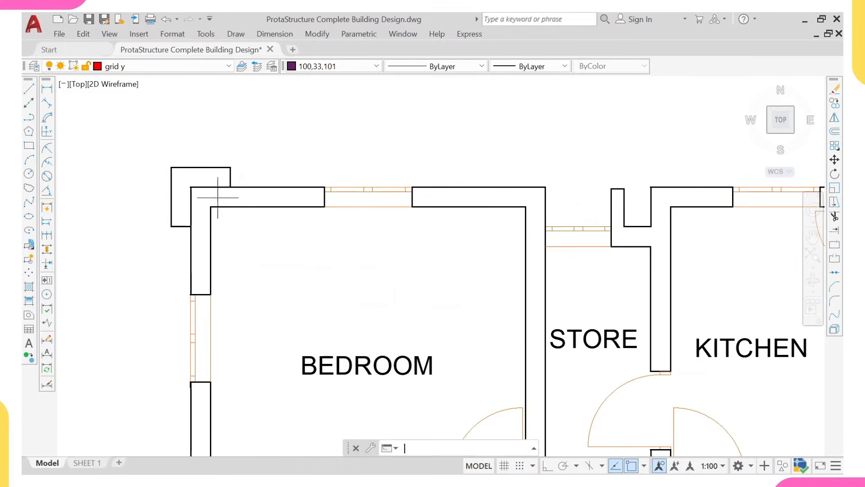
{"action": "key", "text": "Return"}
{"action": "scroll", "coordinate": [218, 197], "scroll_direction": "up", "scroll_amount": 2}
{"action": "left_click", "coordinate": [226, 210]}
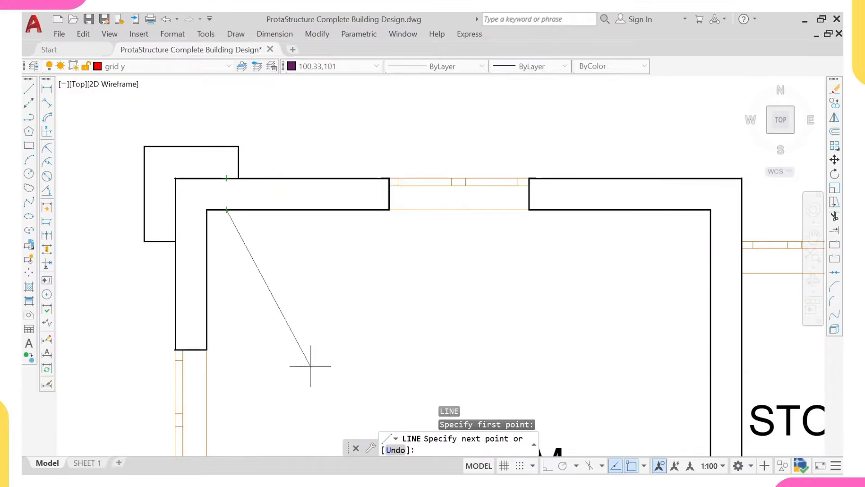
{"action": "left_click", "coordinate": [547, 466]}
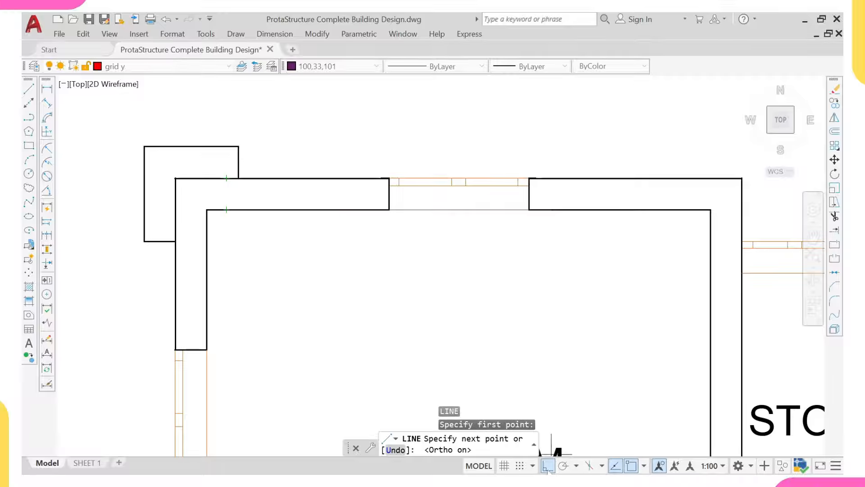
{"action": "scroll", "coordinate": [233, 190], "scroll_direction": "up", "scroll_amount": 2}
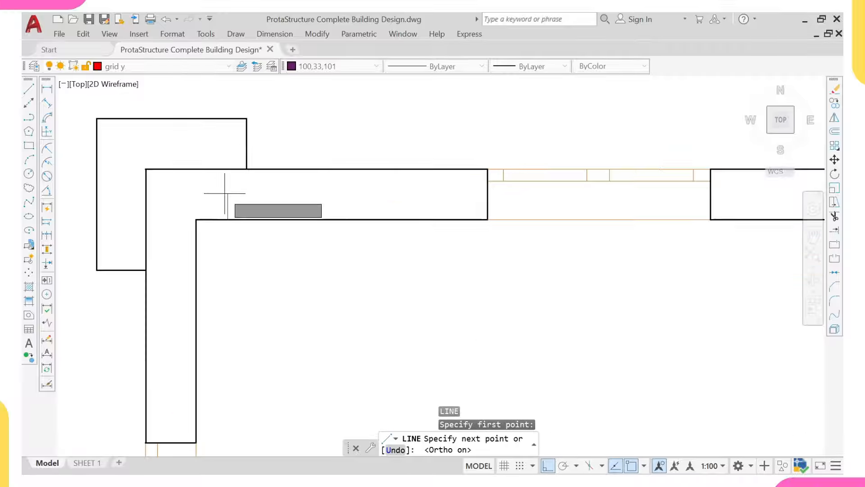
{"action": "left_click", "coordinate": [228, 169]}
{"action": "key", "text": "Return"}
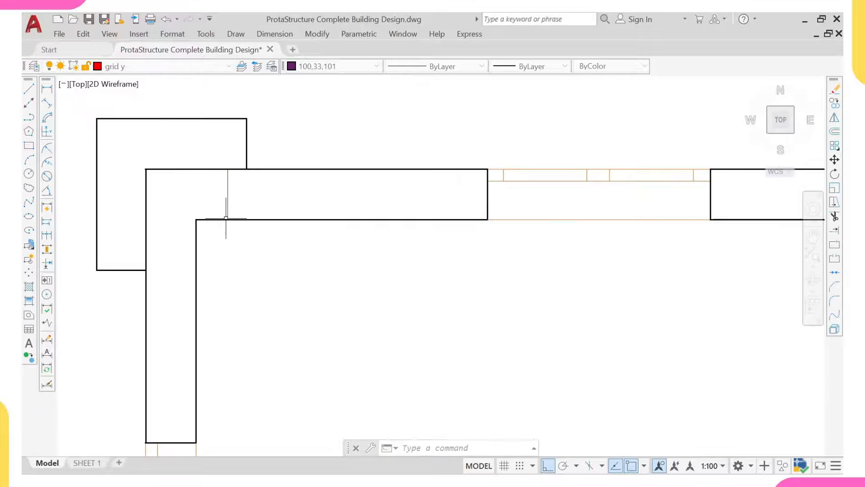
Step: Draw a horizontal line from the inner corner left to the wall's outer edge
{"action": "key", "text": "Return"}
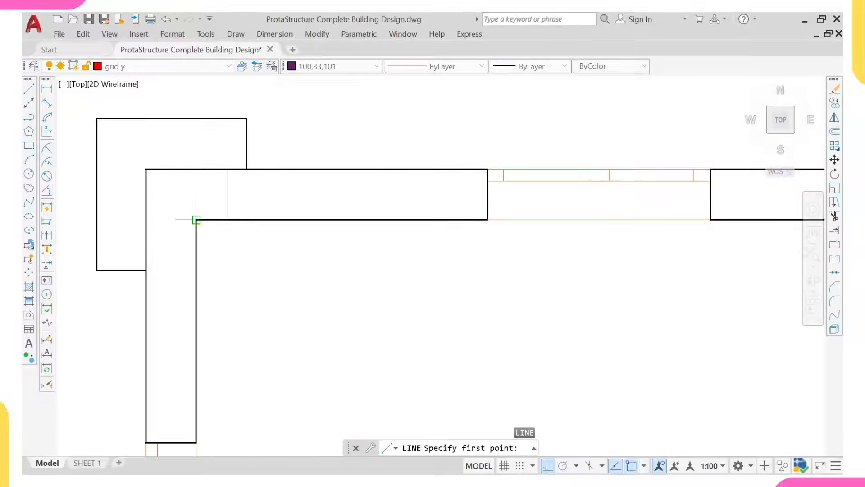
{"action": "left_click", "coordinate": [196, 233]}
{"action": "left_click", "coordinate": [144, 234]}
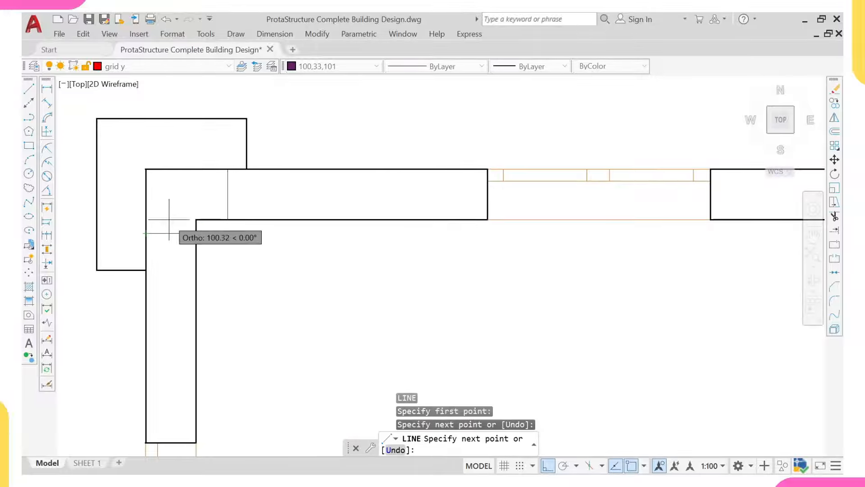
{"action": "key", "text": "Escape"}
{"action": "scroll", "coordinate": [207, 208], "scroll_direction": "up", "scroll_amount": 2}
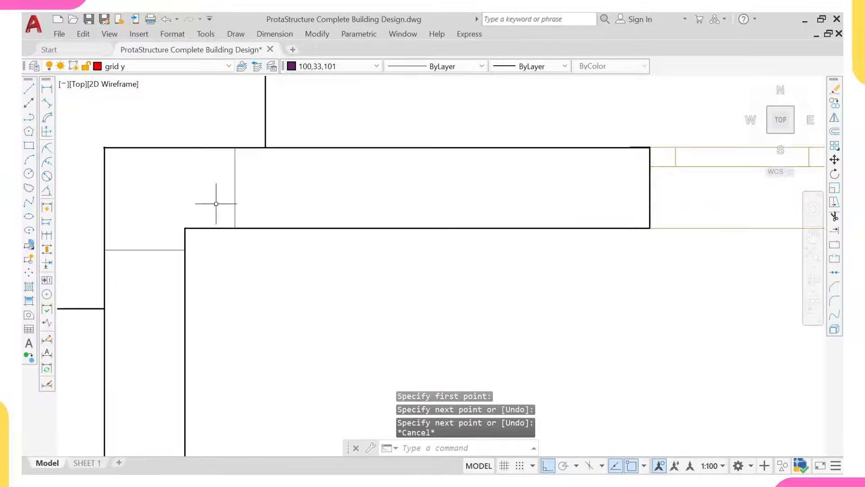
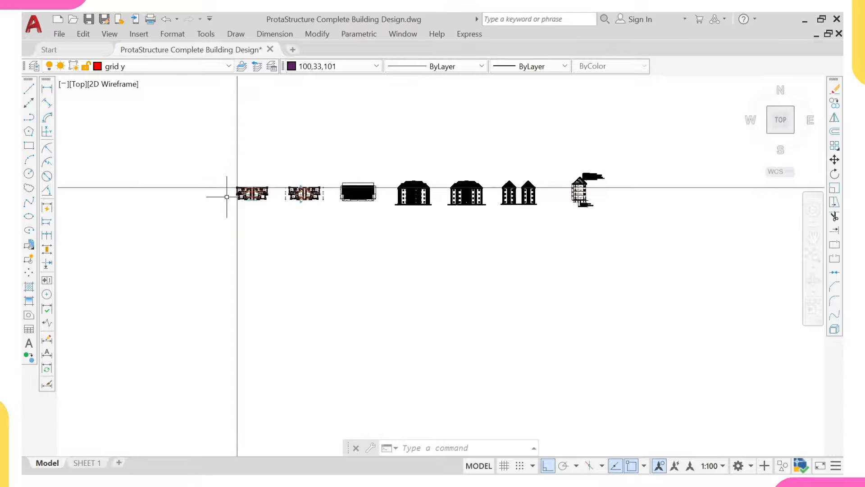
{"action": "scroll", "coordinate": [216, 186], "scroll_direction": "up", "scroll_amount": 5}
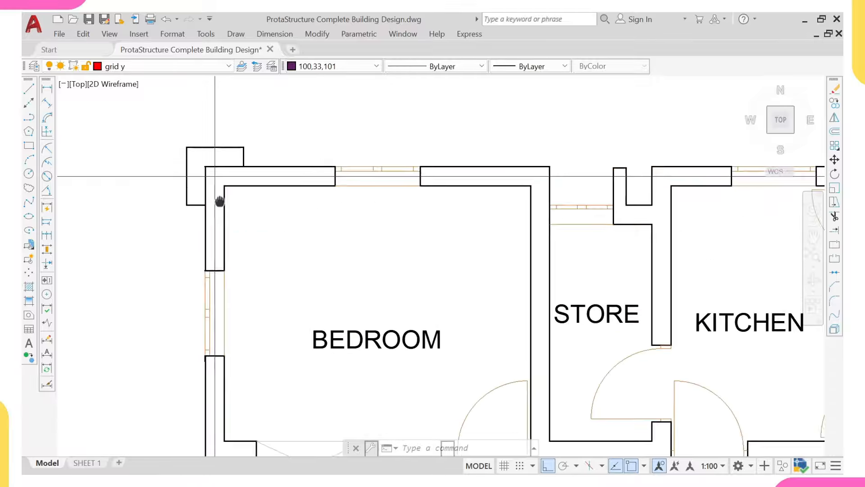
Step: Zoom and pan to frame the floor plan's upper-left corner and the left-wall grid line
{"action": "scroll", "coordinate": [232, 188], "scroll_direction": "down", "scroll_amount": 3}
{"action": "scroll", "coordinate": [275, 186], "scroll_direction": "down", "scroll_amount": 4}
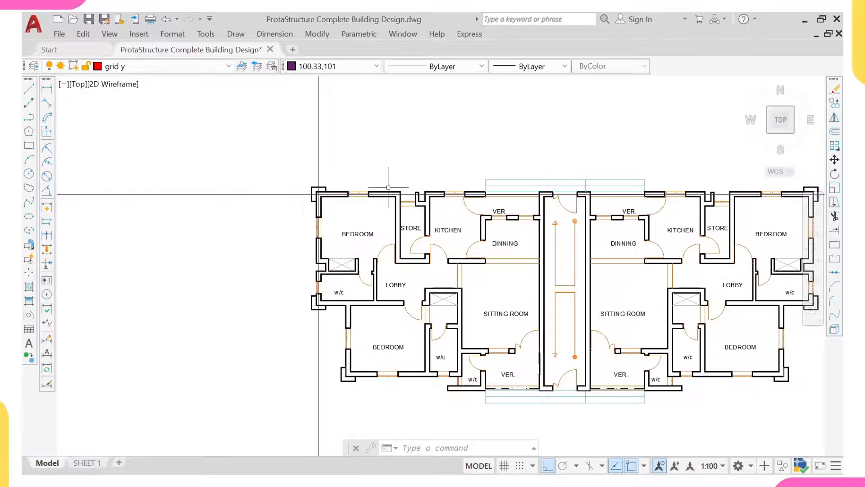
{"action": "middle_click_drag", "start_coordinate": [485, 200], "coordinate": [315, 187]}
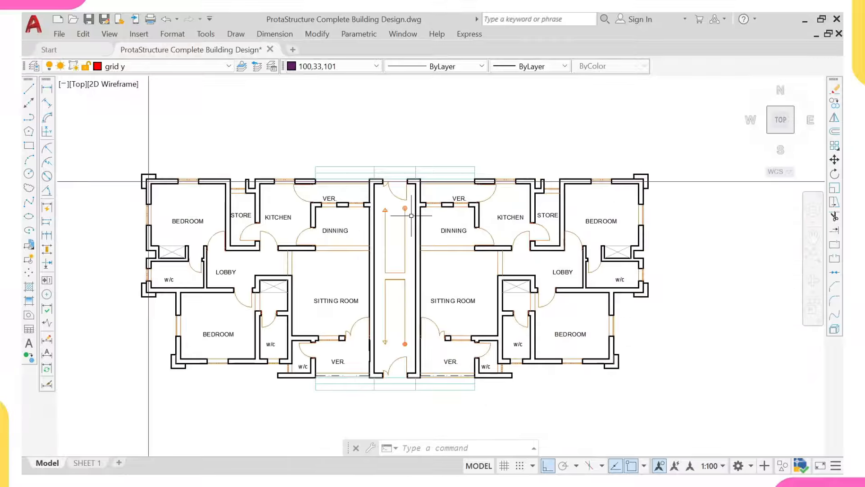
{"action": "middle_click_drag", "start_coordinate": [172, 194], "coordinate": [448, 224]}
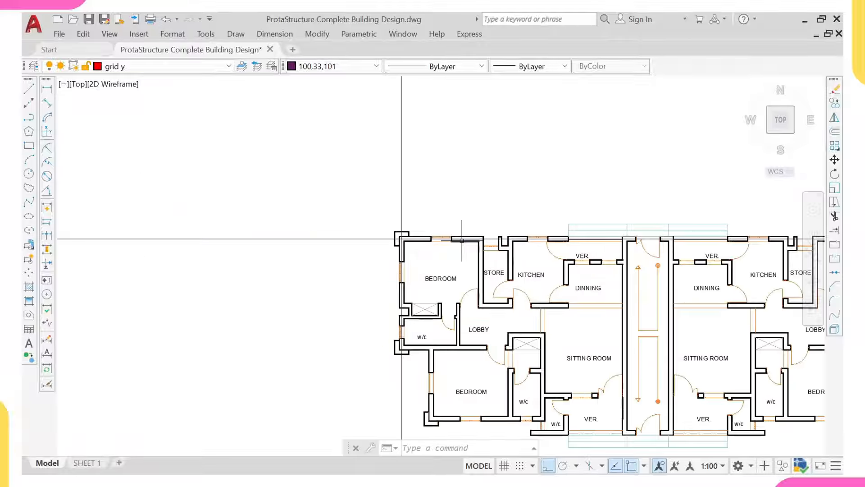
{"action": "scroll", "coordinate": [461, 240], "scroll_direction": "up", "scroll_amount": 4}
{"action": "scroll", "coordinate": [355, 206], "scroll_direction": "up", "scroll_amount": 4}
Step: Select the vertical grid line at the left wall and copy it from a wall-corner base point
{"action": "left_click", "coordinate": [320, 197]}
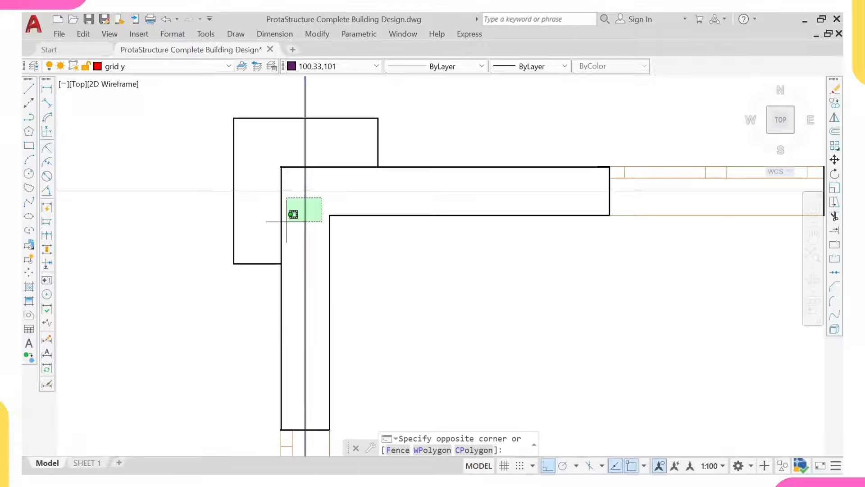
{"action": "left_click", "coordinate": [284, 225]}
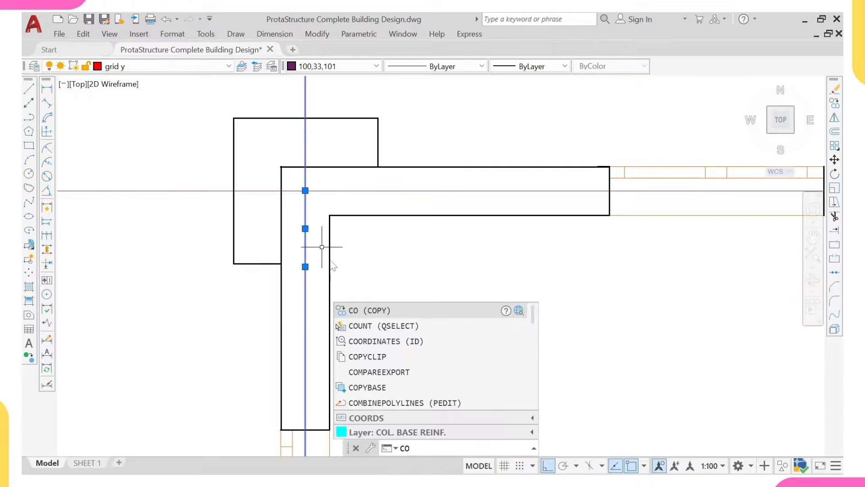
{"action": "key", "text": "Return"}
{"action": "left_click", "coordinate": [329, 215]}
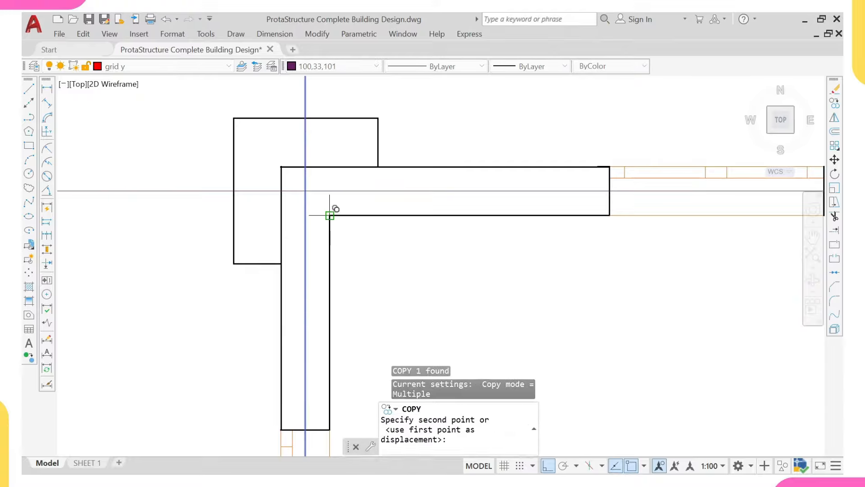
Step: Place vertical grid line copies at the store, kitchen, verandah and corridor walls
{"action": "scroll", "coordinate": [356, 193], "scroll_direction": "down", "scroll_amount": 6}
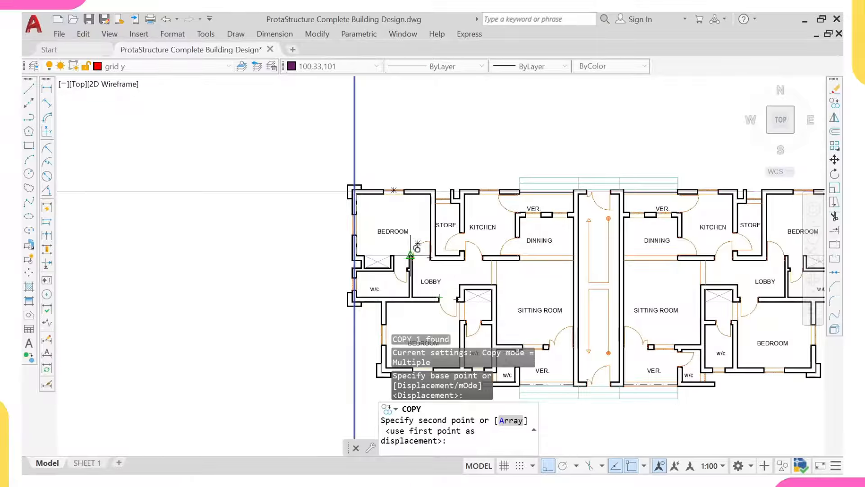
{"action": "scroll", "coordinate": [464, 176], "scroll_direction": "up", "scroll_amount": 4}
{"action": "scroll", "coordinate": [388, 199], "scroll_direction": "up", "scroll_amount": 2}
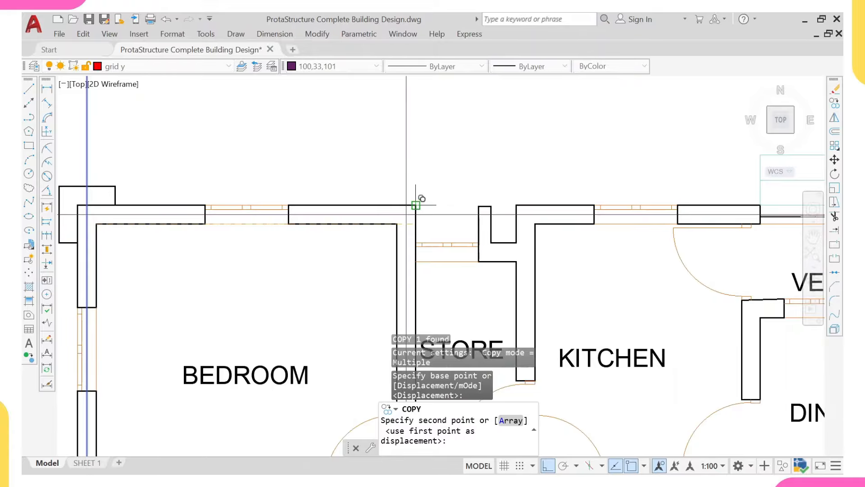
{"action": "left_click", "coordinate": [415, 205]}
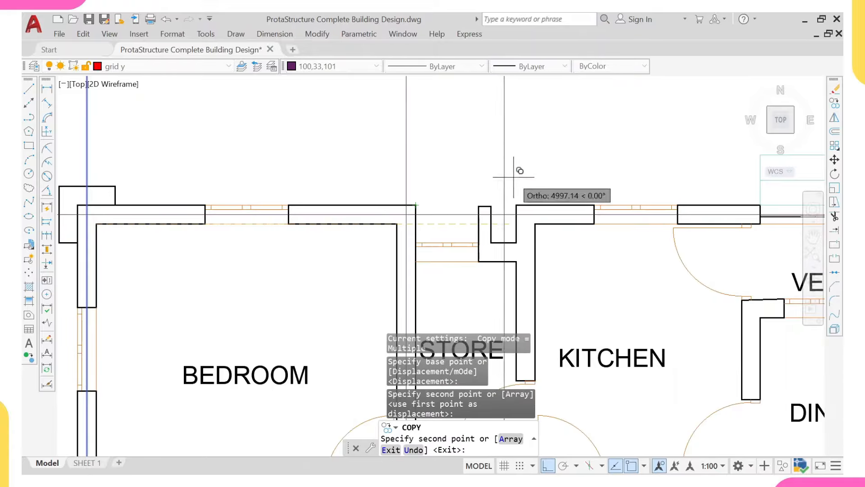
{"action": "left_click", "coordinate": [535, 224]}
{"action": "scroll", "coordinate": [583, 208], "scroll_direction": "down", "scroll_amount": 4}
{"action": "mouse_move", "coordinate": [627, 213]}
{"action": "middle_mouse_down"}
{"action": "mouse_move", "coordinate": [493, 195]}
{"action": "mouse_move", "coordinate": [475, 181]}
{"action": "middle_mouse_up"}
{"action": "scroll", "coordinate": [485, 220], "scroll_direction": "up", "scroll_amount": 4}
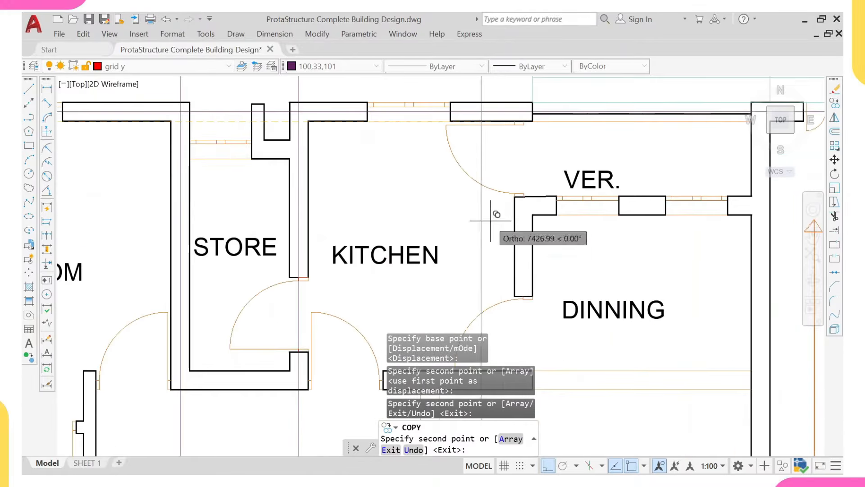
{"action": "left_click", "coordinate": [533, 215]}
{"action": "scroll", "coordinate": [656, 202], "scroll_direction": "down", "scroll_amount": 2}
{"action": "middle_click_drag", "start_coordinate": [739, 181], "coordinate": [633, 177]}
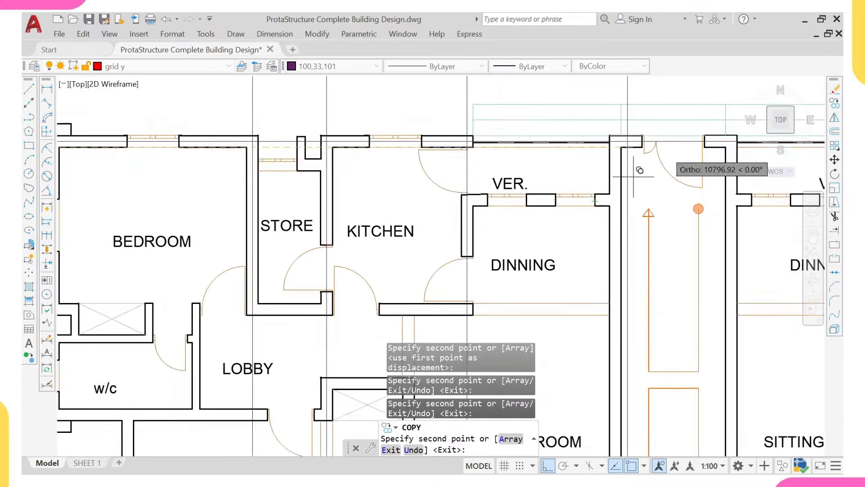
{"action": "scroll", "coordinate": [634, 177], "scroll_direction": "up", "scroll_amount": 4}
{"action": "left_click", "coordinate": [586, 162]}
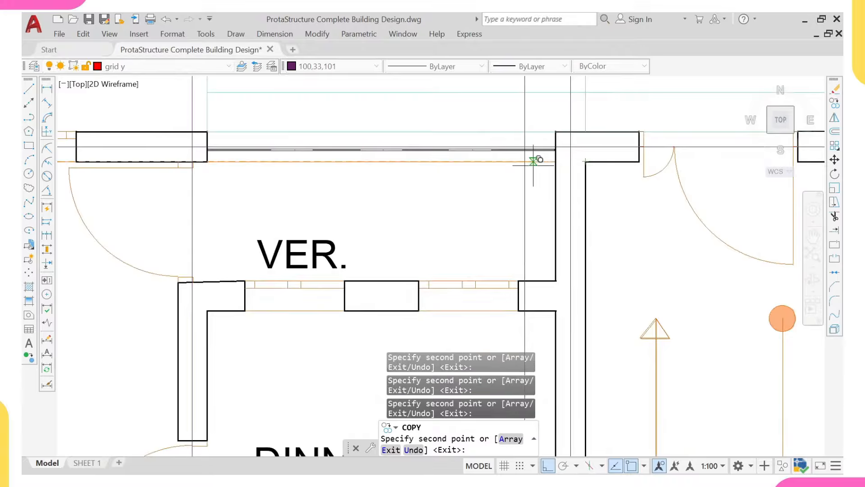
Step: Add another vertical grid line copy at the w/c–bedroom wall
{"action": "scroll", "coordinate": [523, 171], "scroll_direction": "down", "scroll_amount": 4}
{"action": "mouse_move", "coordinate": [395, 267]}
{"action": "middle_mouse_down"}
{"action": "mouse_move", "coordinate": [386, 228]}
{"action": "mouse_move", "coordinate": [407, 185]}
{"action": "middle_mouse_up"}
{"action": "scroll", "coordinate": [326, 226], "scroll_direction": "up", "scroll_amount": 4}
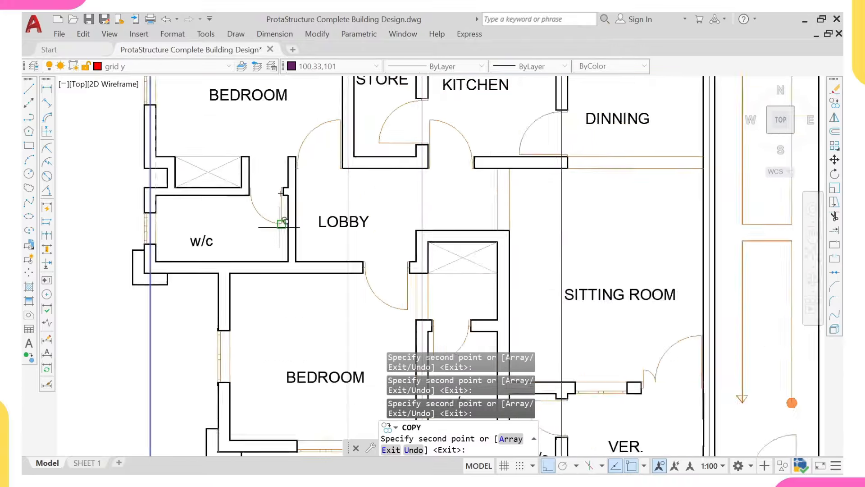
{"action": "middle_click_drag", "start_coordinate": [290, 170], "coordinate": [310, 202]}
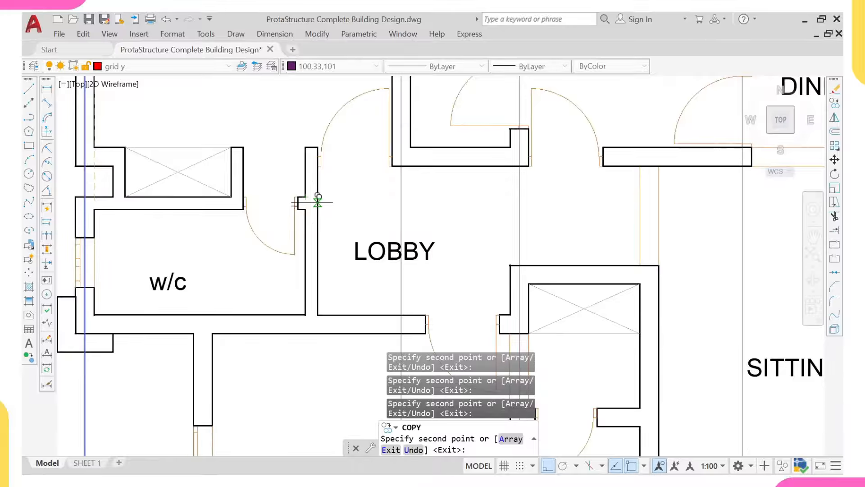
{"action": "scroll", "coordinate": [311, 203], "scroll_direction": "up", "scroll_amount": 2}
{"action": "middle_click_drag", "start_coordinate": [310, 203], "coordinate": [336, 191]}
{"action": "scroll", "coordinate": [338, 189], "scroll_direction": "down", "scroll_amount": 2}
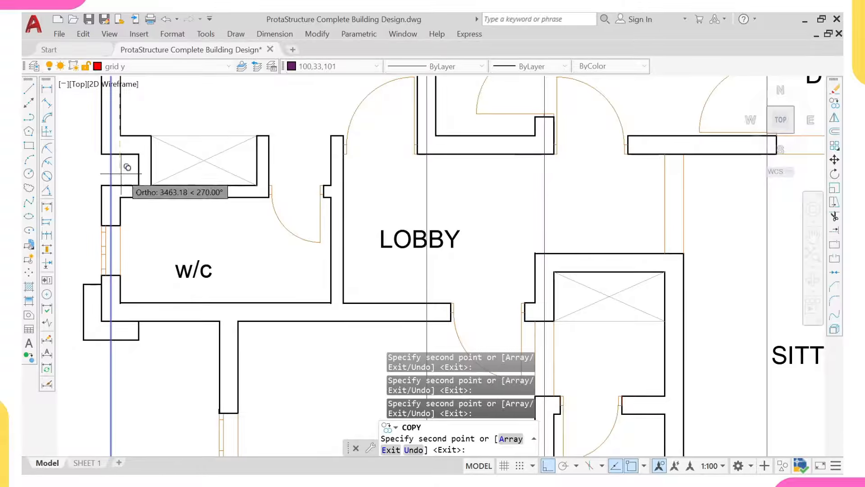
{"action": "middle_click_drag", "start_coordinate": [261, 268], "coordinate": [253, 196]}
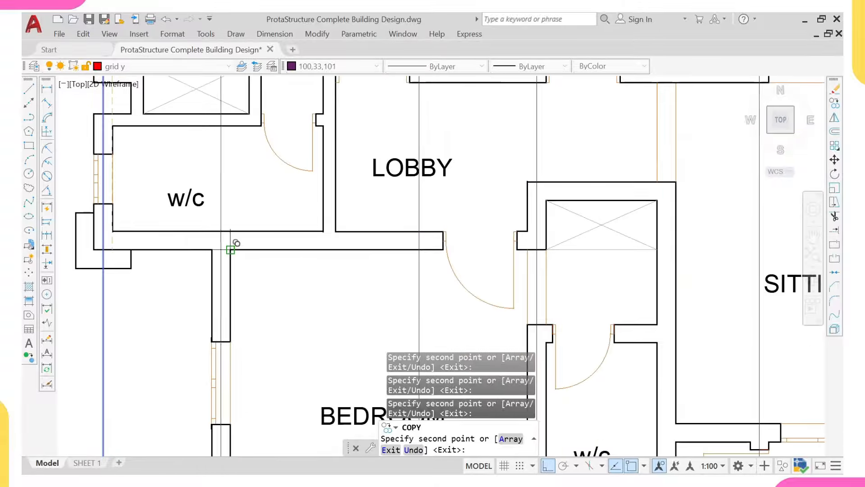
{"action": "scroll", "coordinate": [230, 245], "scroll_direction": "down", "scroll_amount": 8}
{"action": "scroll", "coordinate": [288, 176], "scroll_direction": "up", "scroll_amount": 5}
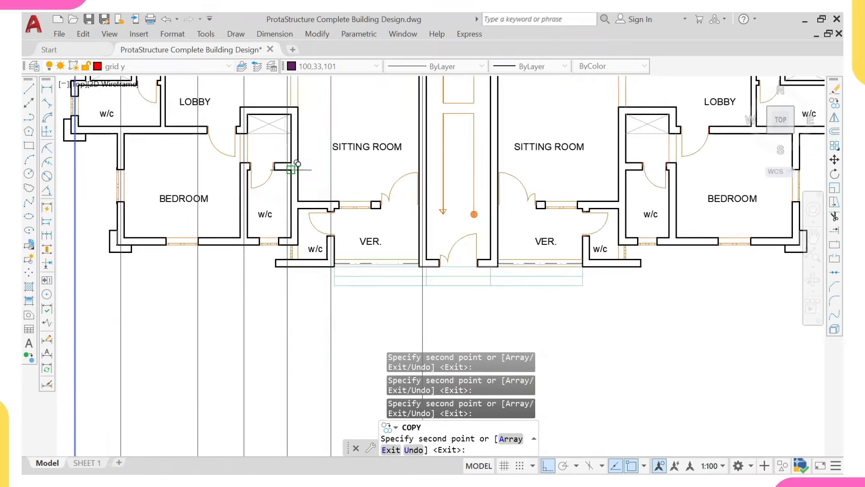
{"action": "scroll", "coordinate": [292, 111], "scroll_direction": "up", "scroll_amount": 5}
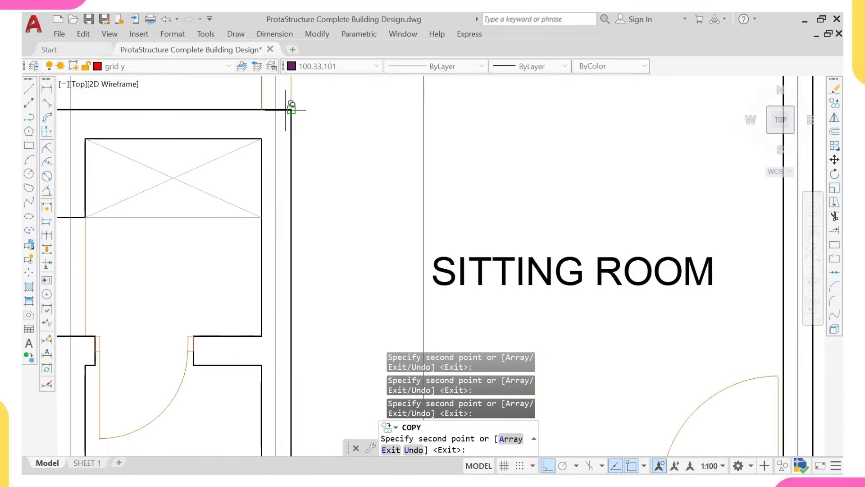
{"action": "scroll", "coordinate": [292, 80], "scroll_direction": "down", "scroll_amount": 6}
{"action": "scroll", "coordinate": [288, 180], "scroll_direction": "up", "scroll_amount": 4}
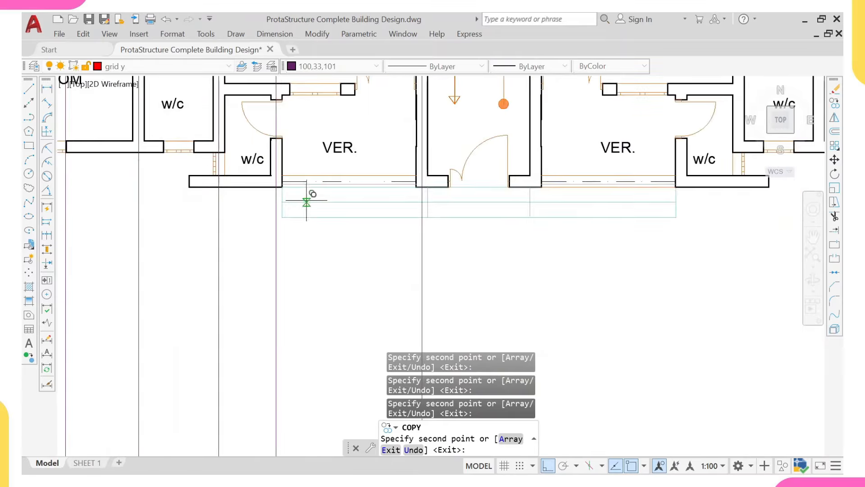
{"action": "scroll", "coordinate": [325, 225], "scroll_direction": "down", "scroll_amount": 4}
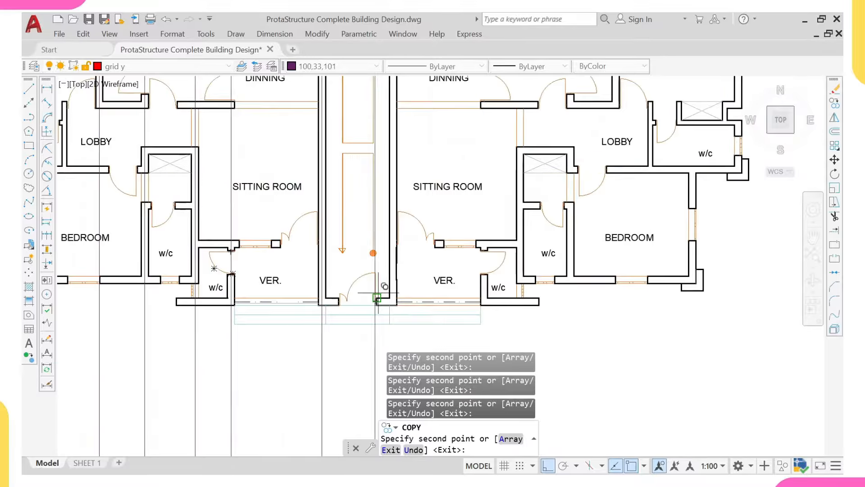
{"action": "scroll", "coordinate": [397, 291], "scroll_direction": "up", "scroll_amount": 6}
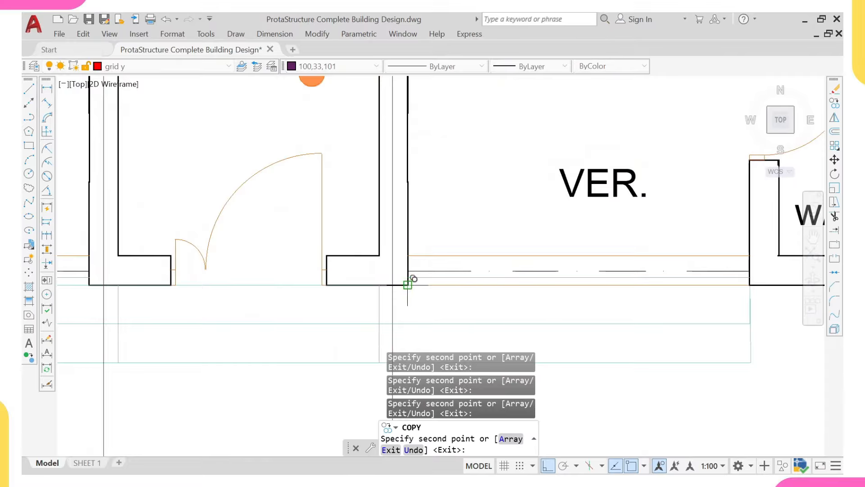
{"action": "scroll", "coordinate": [407, 285], "scroll_direction": "down", "scroll_amount": 5}
{"action": "scroll", "coordinate": [447, 271], "scroll_direction": "up", "scroll_amount": 5}
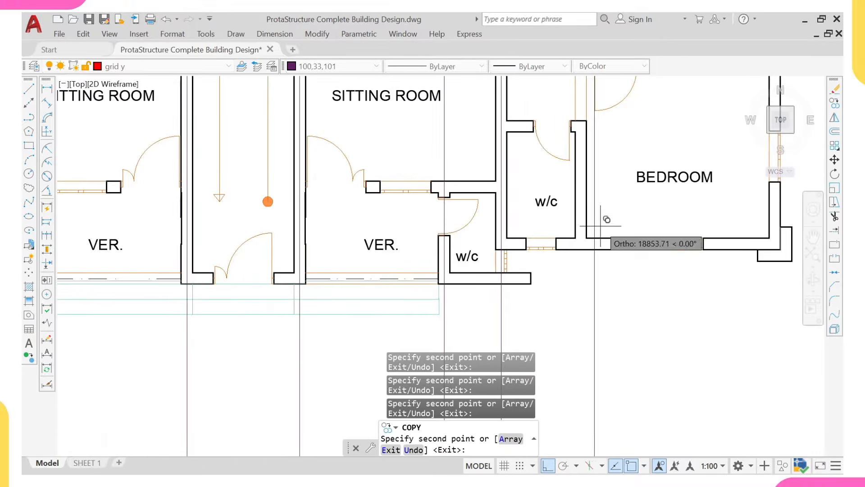
{"action": "scroll", "coordinate": [590, 239], "scroll_direction": "up", "scroll_amount": 4}
{"action": "left_click", "coordinate": [588, 237]}
Step: End the vertical grid line copying and begin selecting the horizontal grid line
{"action": "scroll", "coordinate": [588, 238], "scroll_direction": "down", "scroll_amount": 5}
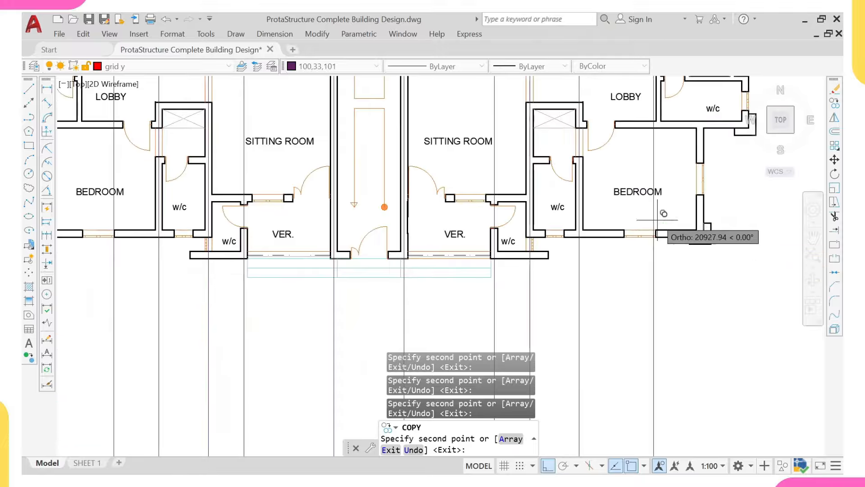
{"action": "middle_click_drag", "start_coordinate": [651, 219], "coordinate": [513, 225]}
{"action": "scroll", "coordinate": [586, 238], "scroll_direction": "up", "scroll_amount": 4}
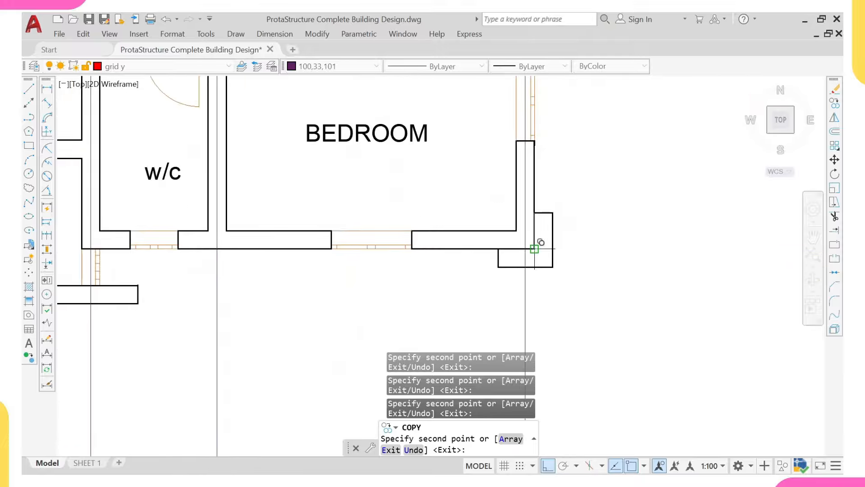
{"action": "scroll", "coordinate": [537, 220], "scroll_direction": "down", "scroll_amount": 3}
{"action": "scroll", "coordinate": [511, 222], "scroll_direction": "up", "scroll_amount": 2}
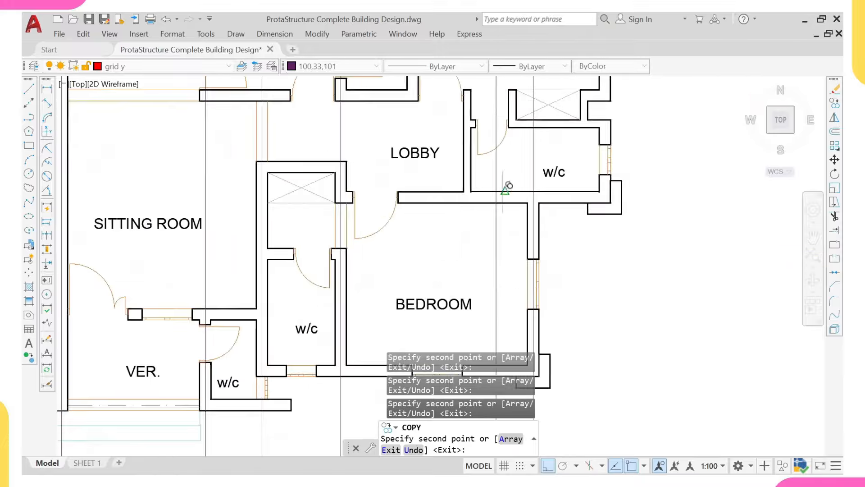
{"action": "scroll", "coordinate": [506, 188], "scroll_direction": "down", "scroll_amount": 4}
{"action": "scroll", "coordinate": [562, 183], "scroll_direction": "up", "scroll_amount": 5}
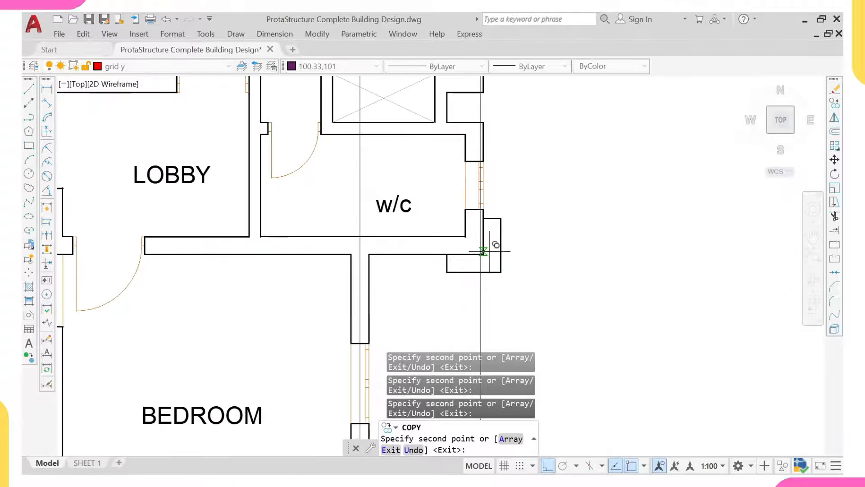
{"action": "scroll", "coordinate": [448, 254], "scroll_direction": "down", "scroll_amount": 4}
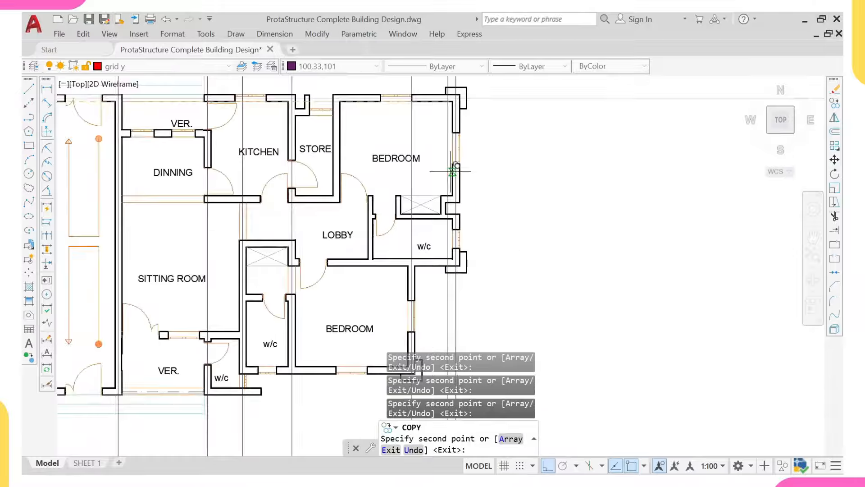
{"action": "scroll", "coordinate": [440, 251], "scroll_direction": "up", "scroll_amount": 2}
{"action": "scroll", "coordinate": [339, 207], "scroll_direction": "up", "scroll_amount": 7}
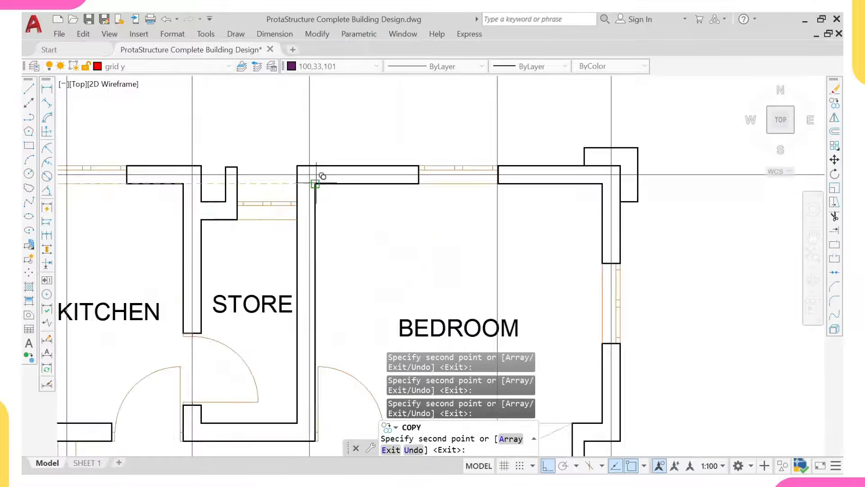
{"action": "scroll", "coordinate": [309, 177], "scroll_direction": "down", "scroll_amount": 4}
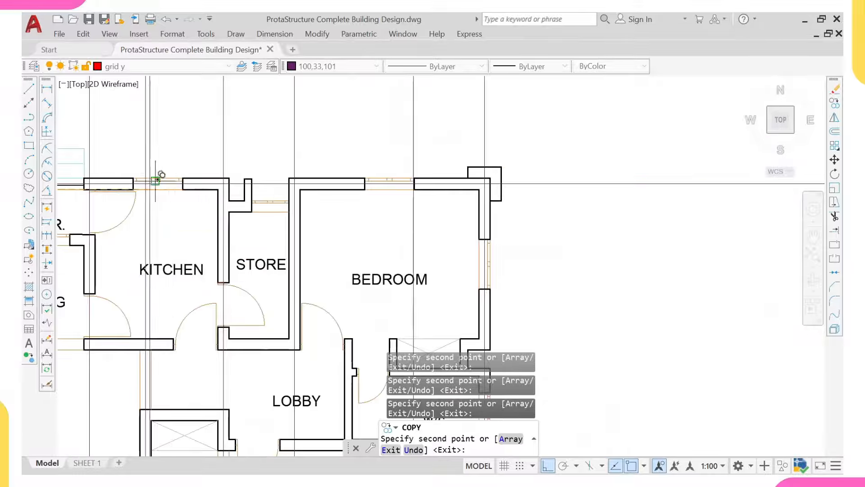
{"action": "scroll", "coordinate": [229, 178], "scroll_direction": "up", "scroll_amount": 4}
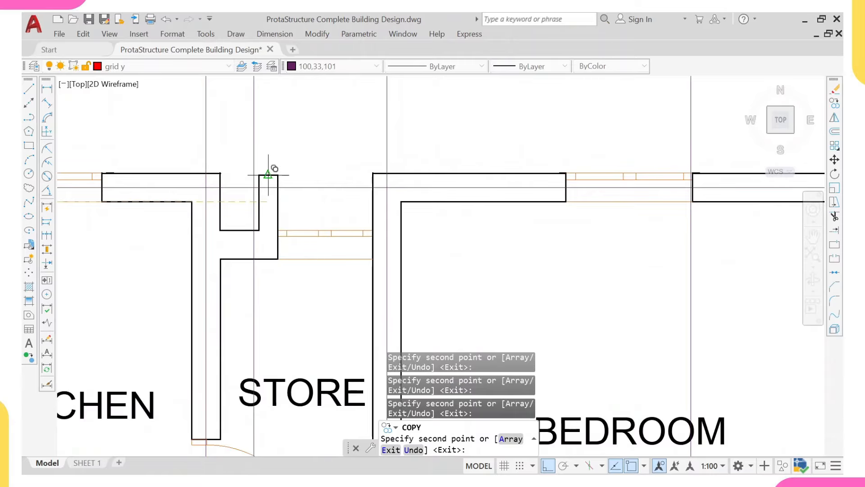
{"action": "scroll", "coordinate": [268, 174], "scroll_direction": "down", "scroll_amount": 6}
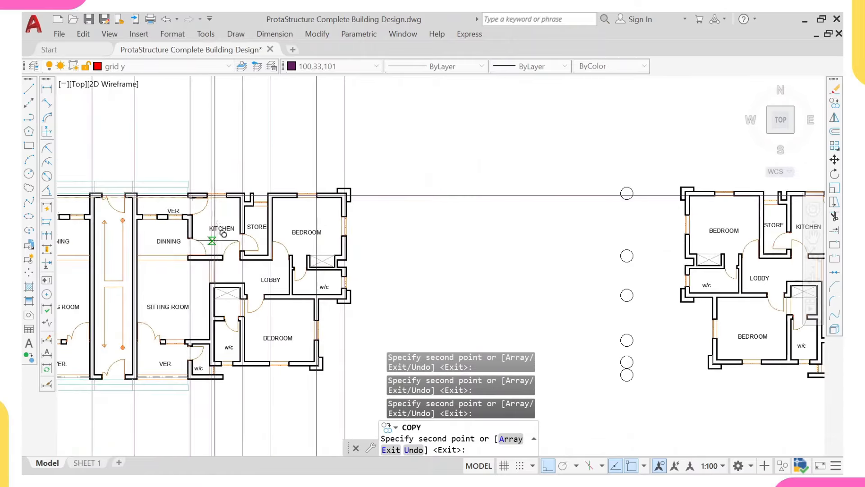
{"action": "middle_click_drag", "start_coordinate": [224, 235], "coordinate": [298, 200]}
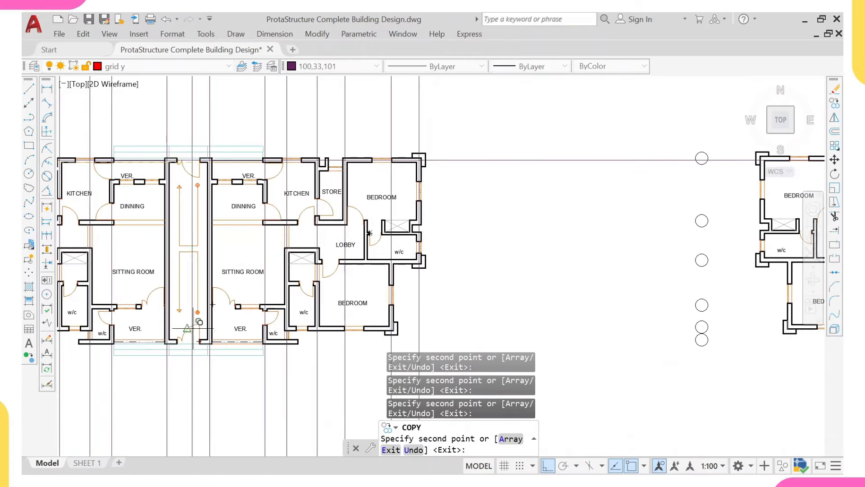
{"action": "scroll", "coordinate": [418, 243], "scroll_direction": "down", "scroll_amount": 3}
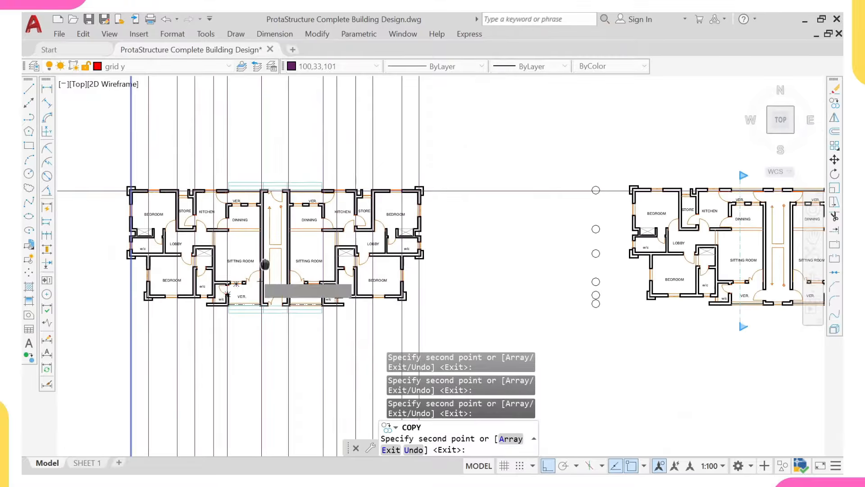
{"action": "middle_click_drag", "start_coordinate": [265, 264], "coordinate": [283, 256]}
{"action": "key", "text": "Escape"}
{"action": "left_click", "coordinate": [109, 134]}
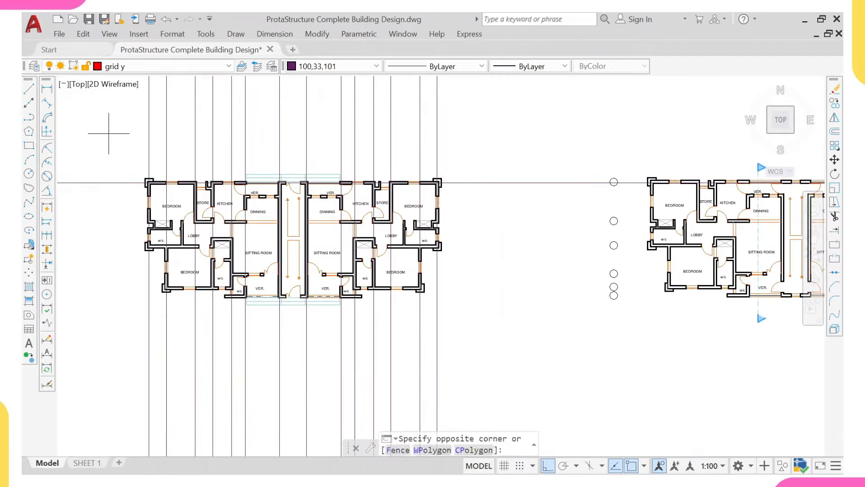
Step: Copy the horizontal grid line using the bedroom's top-left wall corner as base point
{"action": "left_click", "coordinate": [93, 199]}
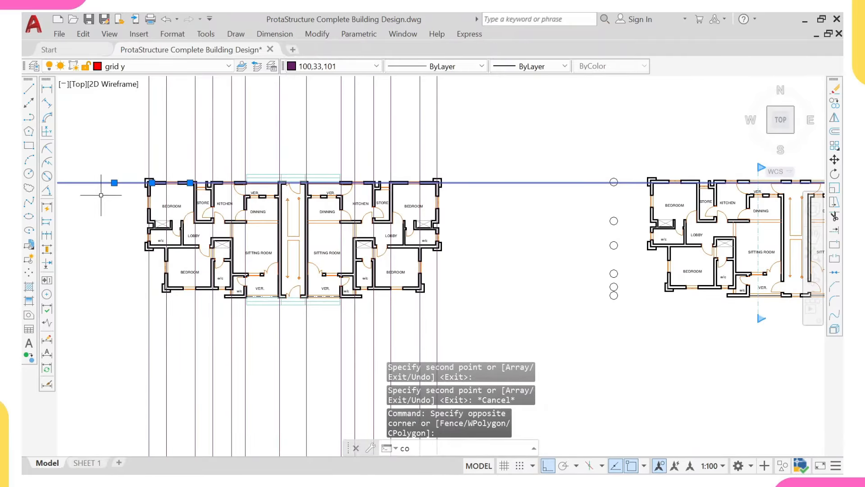
{"action": "key", "text": "Return"}
{"action": "scroll", "coordinate": [171, 154], "scroll_direction": "up", "scroll_amount": 5}
{"action": "middle_click_drag", "start_coordinate": [152, 250], "coordinate": [177, 115]}
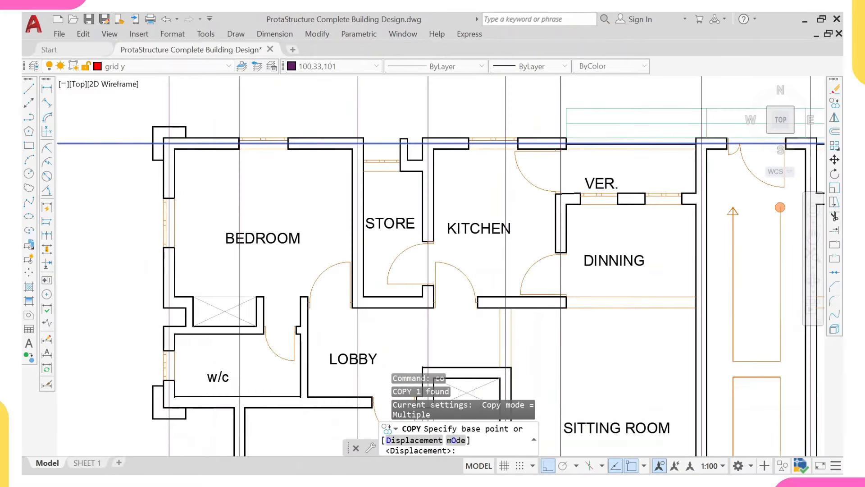
{"action": "scroll", "coordinate": [174, 135], "scroll_direction": "up", "scroll_amount": 4}
{"action": "left_click", "coordinate": [147, 182]}
Step: Place horizontal grid copies at the lobby, dining room, lower lobby and bedroom bottom wall corners
{"action": "scroll", "coordinate": [181, 98], "scroll_direction": "down", "scroll_amount": 5}
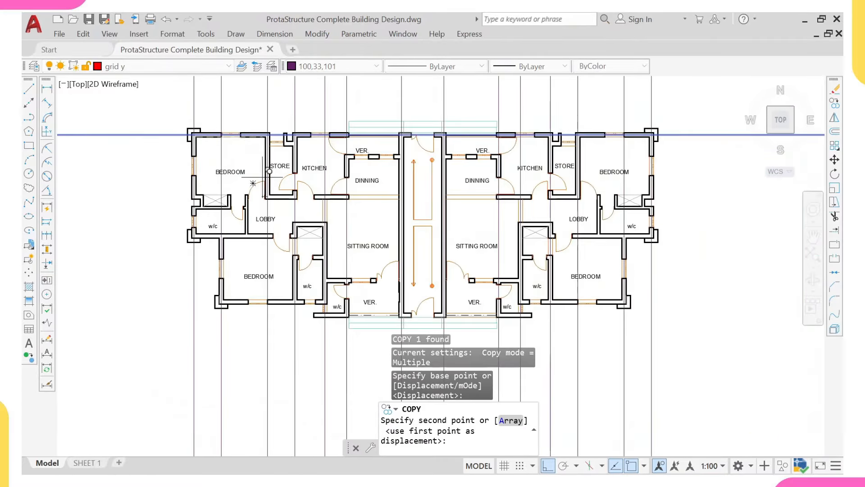
{"action": "scroll", "coordinate": [255, 206], "scroll_direction": "up", "scroll_amount": 5}
{"action": "scroll", "coordinate": [266, 212], "scroll_direction": "up", "scroll_amount": 2}
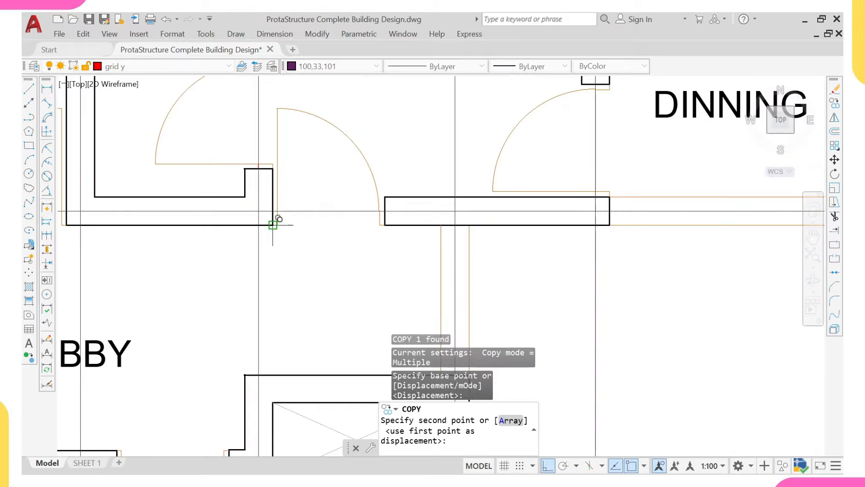
{"action": "scroll", "coordinate": [278, 218], "scroll_direction": "up", "scroll_amount": 3}
{"action": "left_click", "coordinate": [281, 224]}
{"action": "scroll", "coordinate": [437, 198], "scroll_direction": "down", "scroll_amount": 5}
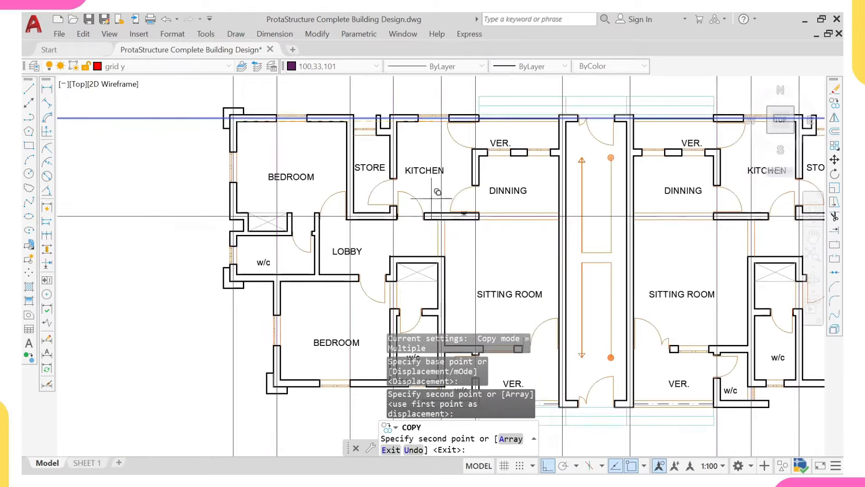
{"action": "scroll", "coordinate": [493, 149], "scroll_direction": "up", "scroll_amount": 6}
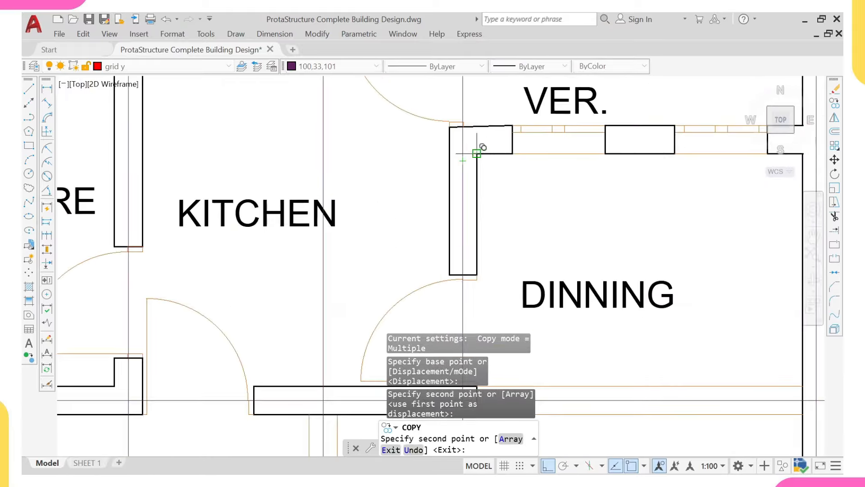
{"action": "left_click", "coordinate": [450, 127]}
{"action": "scroll", "coordinate": [451, 127], "scroll_direction": "down", "scroll_amount": 6}
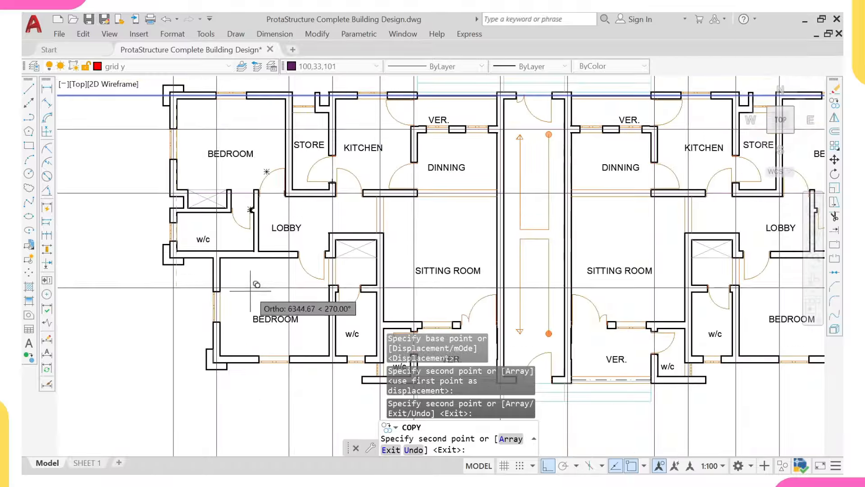
{"action": "scroll", "coordinate": [270, 241], "scroll_direction": "up", "scroll_amount": 4}
{"action": "scroll", "coordinate": [353, 228], "scroll_direction": "up", "scroll_amount": 2}
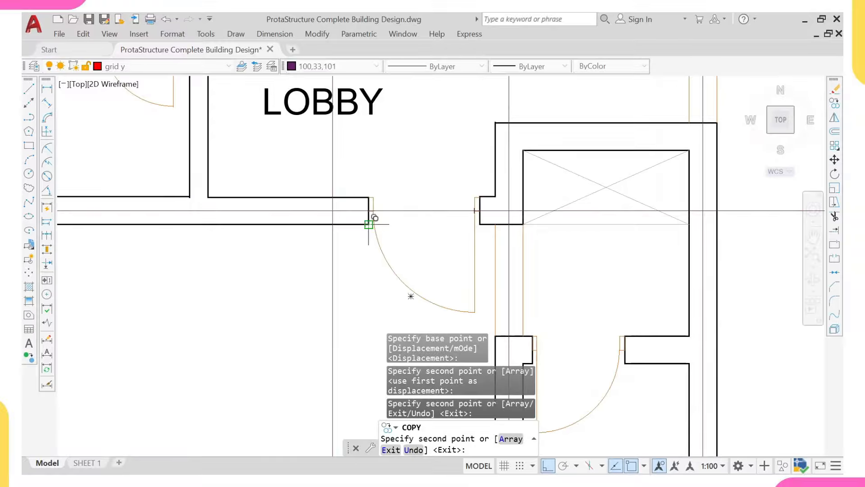
{"action": "left_click", "coordinate": [368, 224]}
{"action": "scroll", "coordinate": [354, 181], "scroll_direction": "down", "scroll_amount": 6}
{"action": "scroll", "coordinate": [293, 241], "scroll_direction": "up", "scroll_amount": 6}
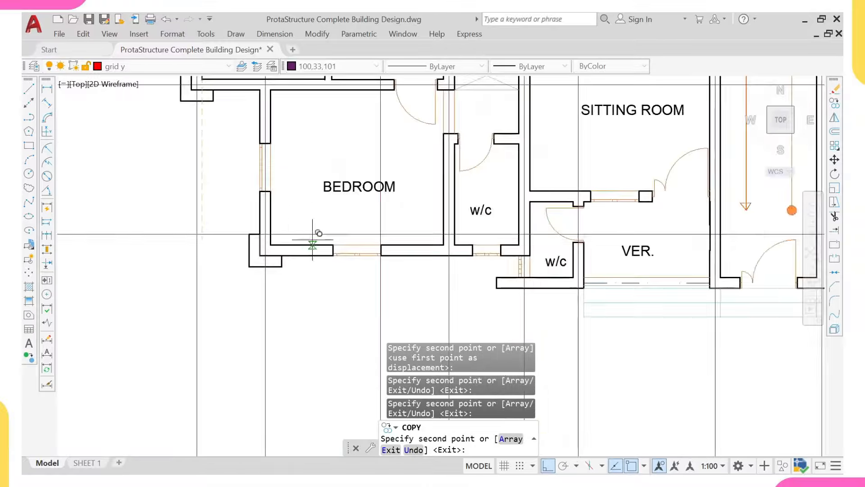
{"action": "left_click", "coordinate": [264, 244]}
{"action": "scroll", "coordinate": [432, 200], "scroll_direction": "down", "scroll_amount": 5}
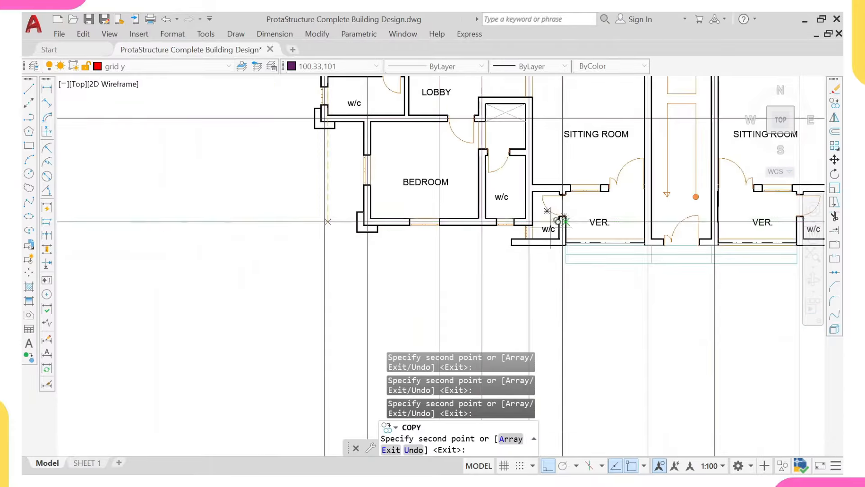
{"action": "scroll", "coordinate": [559, 221], "scroll_direction": "up", "scroll_amount": 4}
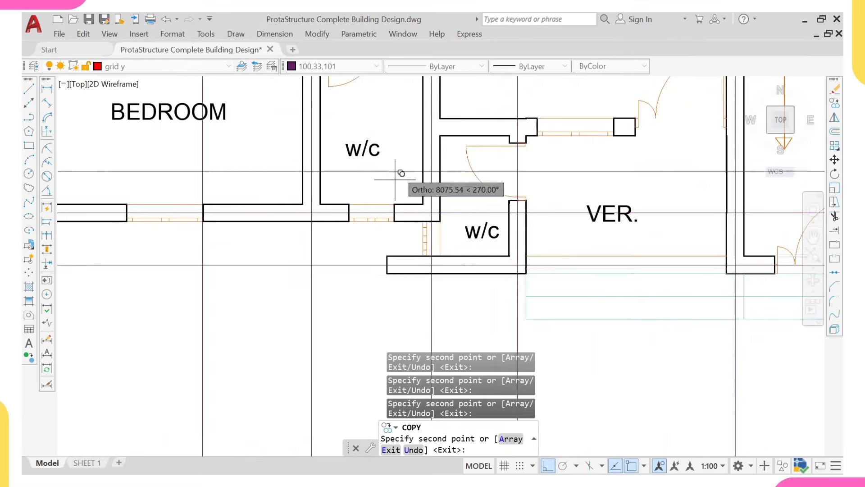
{"action": "scroll", "coordinate": [429, 175], "scroll_direction": "down", "scroll_amount": 8}
{"action": "scroll", "coordinate": [494, 171], "scroll_direction": "down", "scroll_amount": 2}
{"action": "scroll", "coordinate": [380, 264], "scroll_direction": "down", "scroll_amount": 3}
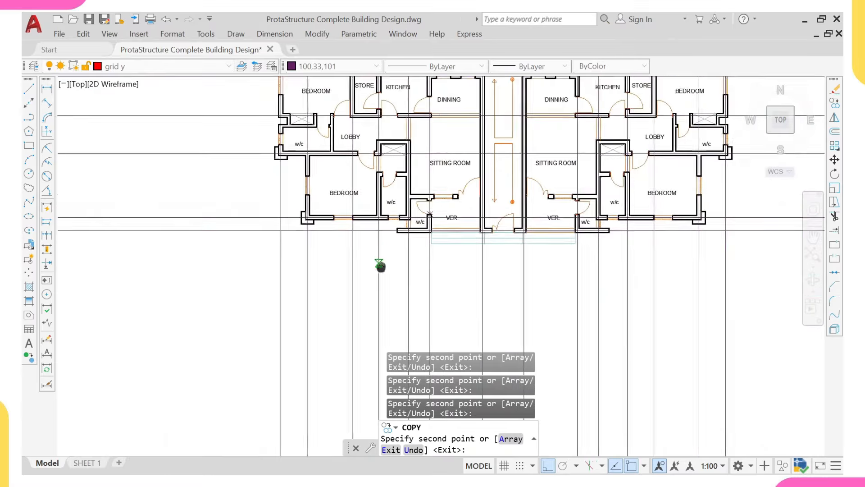
{"action": "scroll", "coordinate": [404, 191], "scroll_direction": "up", "scroll_amount": 8}
{"action": "scroll", "coordinate": [405, 190], "scroll_direction": "up", "scroll_amount": 2}
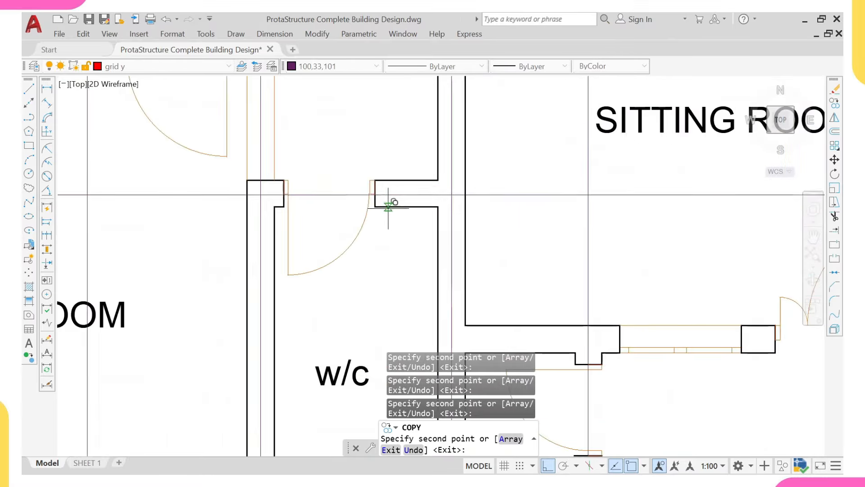
{"action": "scroll", "coordinate": [378, 206], "scroll_direction": "down", "scroll_amount": 10}
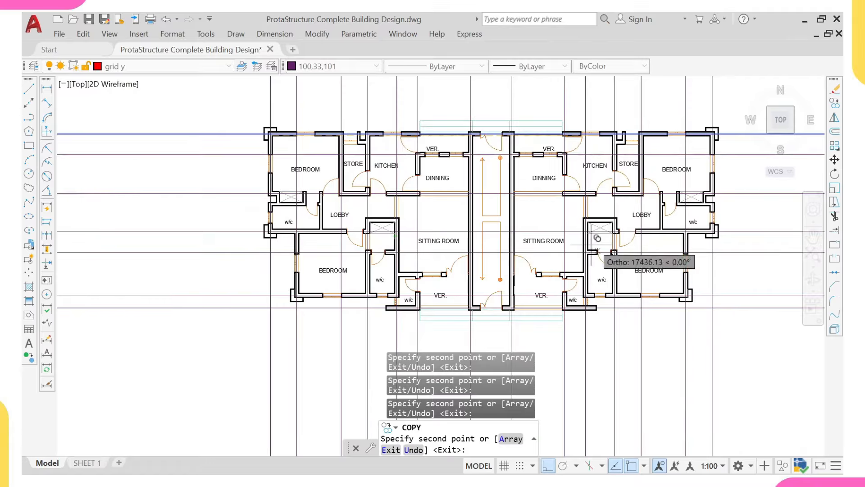
{"action": "middle_click_drag", "start_coordinate": [548, 231], "coordinate": [347, 220]}
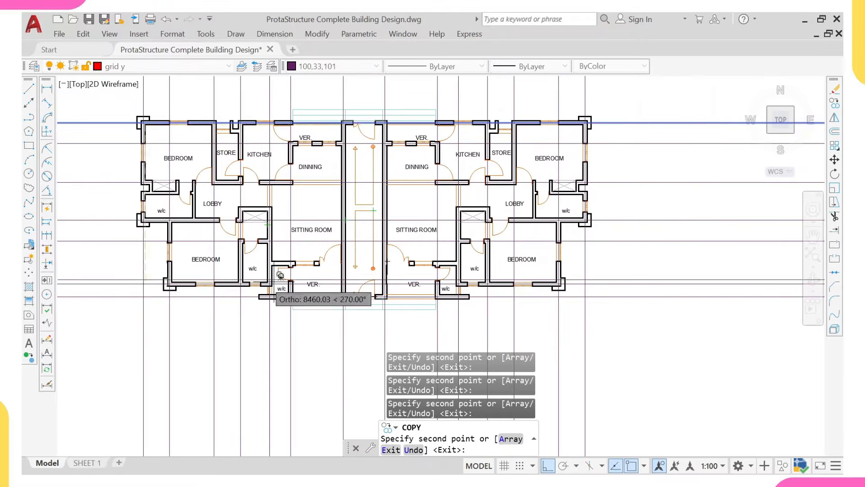
{"action": "scroll", "coordinate": [269, 272], "scroll_direction": "up", "scroll_amount": 6}
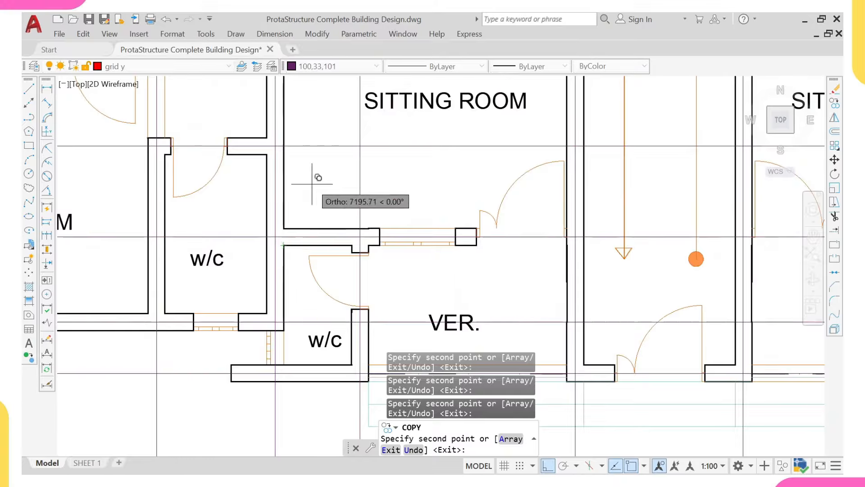
{"action": "scroll", "coordinate": [319, 178], "scroll_direction": "down", "scroll_amount": 8}
{"action": "scroll", "coordinate": [394, 176], "scroll_direction": "up", "scroll_amount": 2}
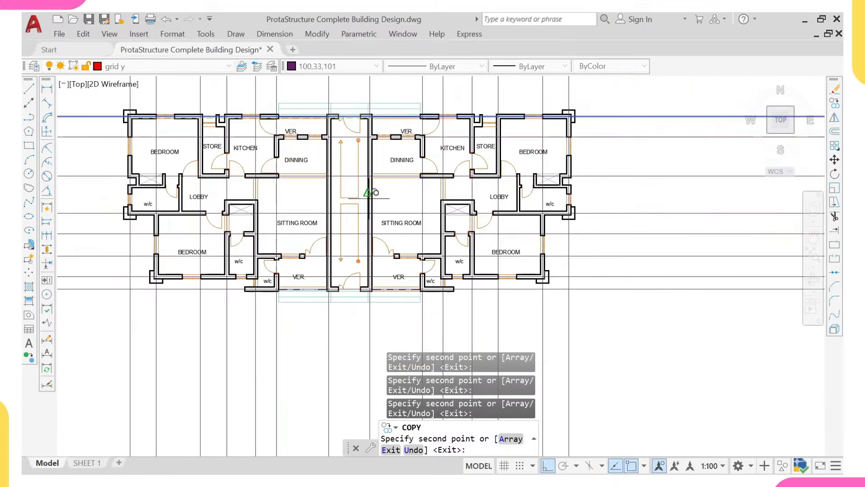
{"action": "middle_click_drag", "start_coordinate": [292, 208], "coordinate": [333, 223]}
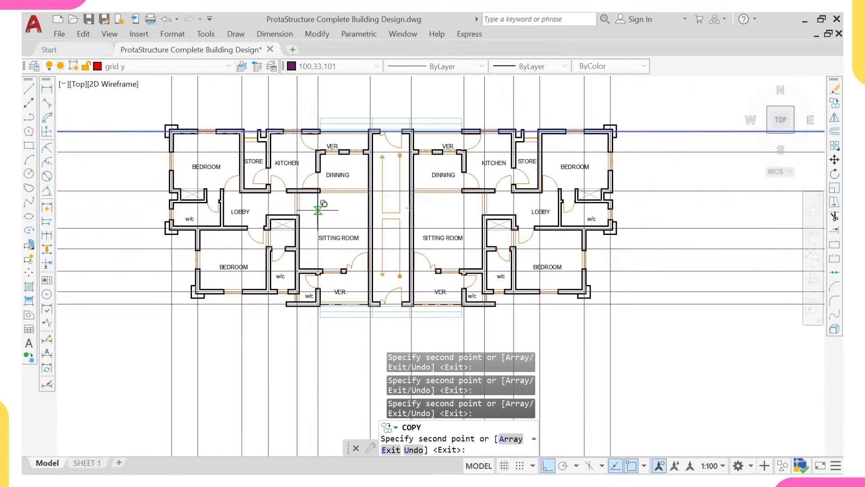
Step: Finish copying the horizontal grid lines
{"action": "key", "text": "Escape"}
{"action": "scroll", "coordinate": [264, 182], "scroll_direction": "down", "scroll_amount": 8}
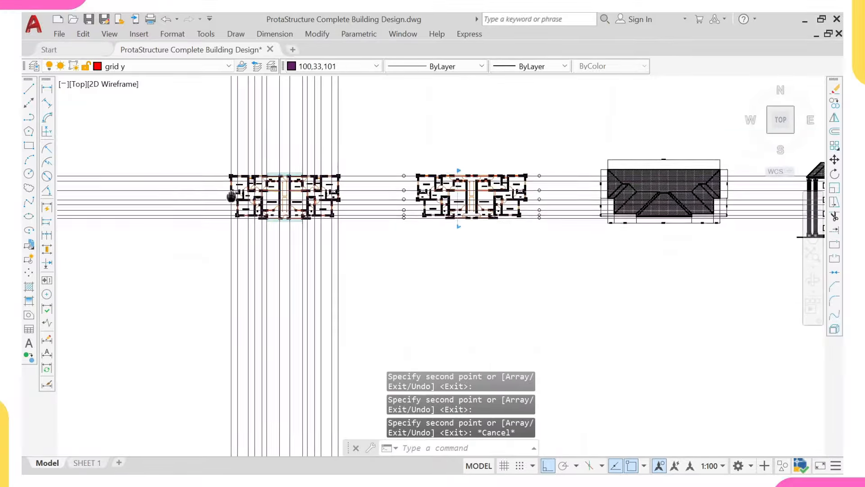
{"action": "middle_click_drag", "start_coordinate": [257, 164], "coordinate": [272, 197]}
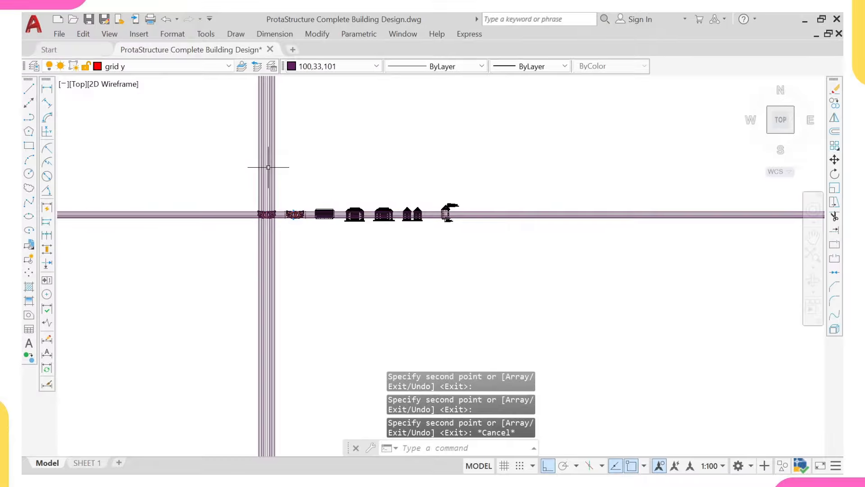
{"action": "scroll", "coordinate": [268, 167], "scroll_direction": "up", "scroll_amount": 10}
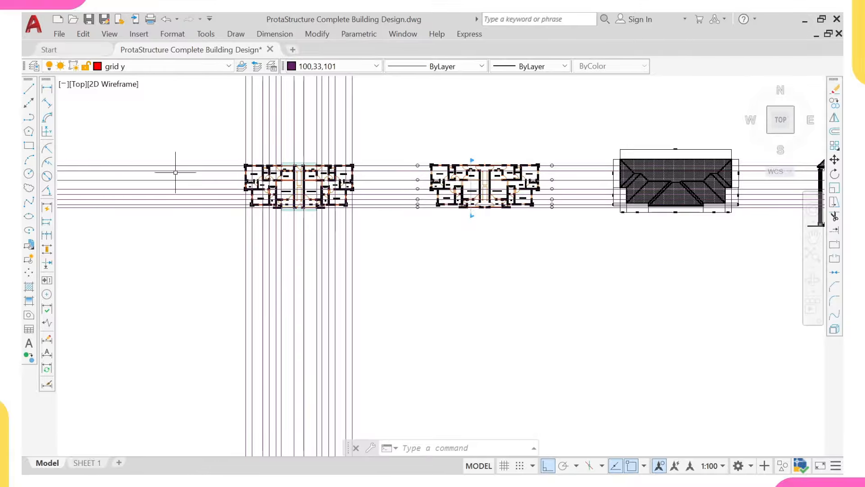
Step: Draw a boundary rectangle around the left floor plan with RECTANG
{"action": "type", "text": "nec"}
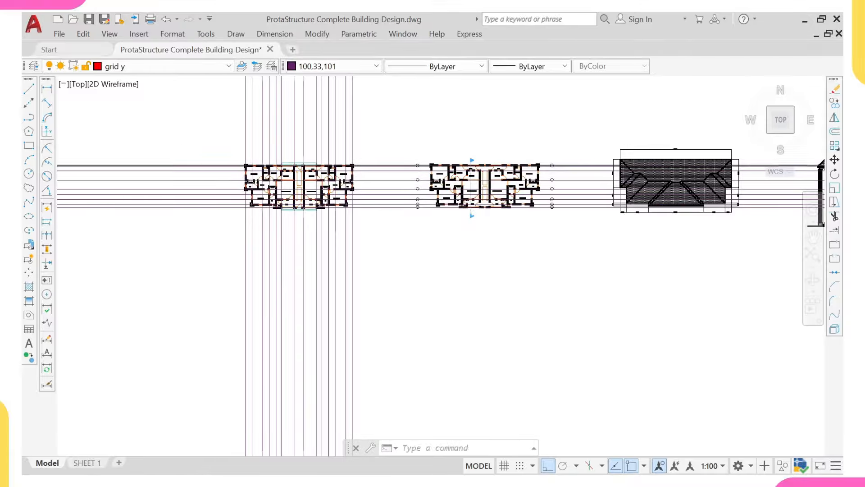
{"action": "key", "text": "Return"}
{"action": "scroll", "coordinate": [235, 152], "scroll_direction": "up", "scroll_amount": 2}
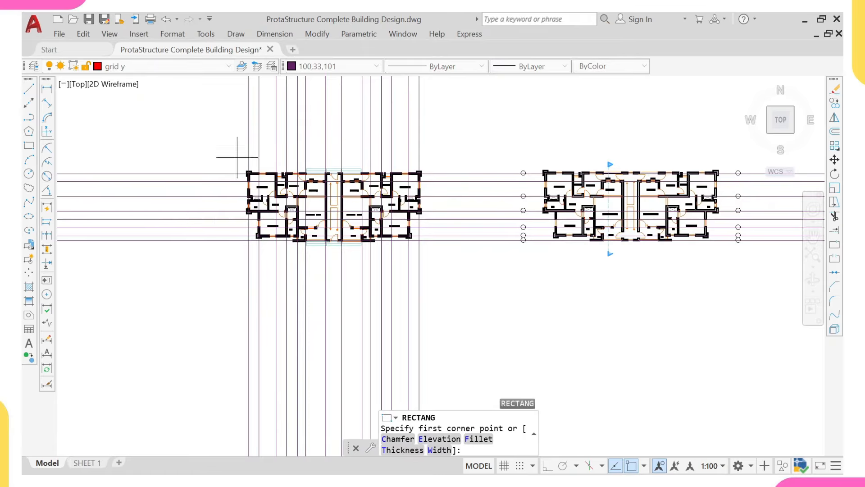
{"action": "left_click", "coordinate": [248, 184]}
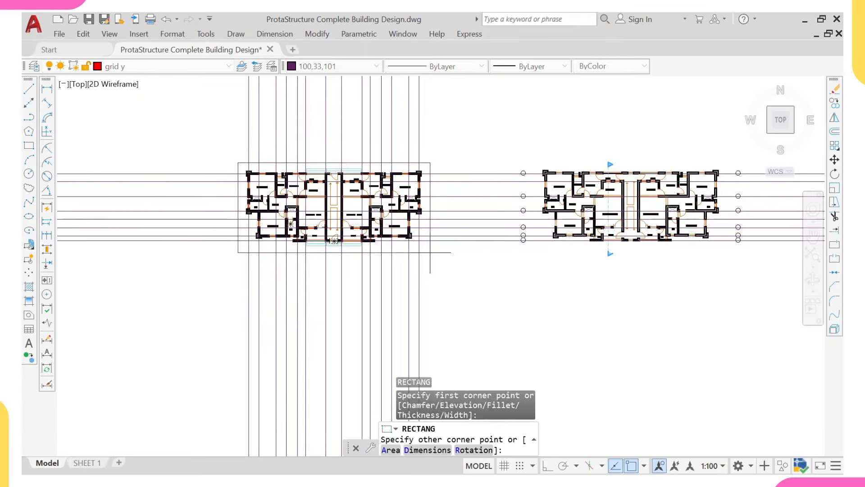
{"action": "left_click", "coordinate": [430, 252]}
{"action": "scroll", "coordinate": [384, 247], "scroll_direction": "down", "scroll_amount": 3}
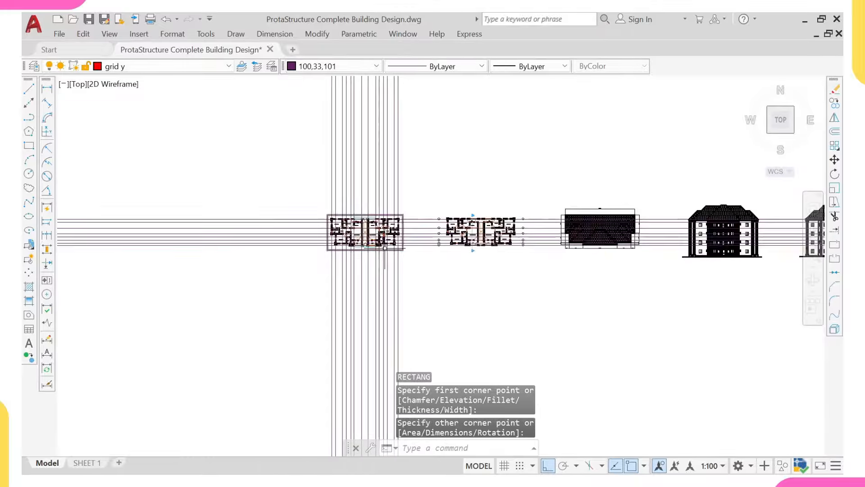
{"action": "scroll", "coordinate": [391, 216], "scroll_direction": "up", "scroll_amount": 4}
Step: Select the boundary rectangle to serve as the trim cutting edge
{"action": "left_click", "coordinate": [411, 198]}
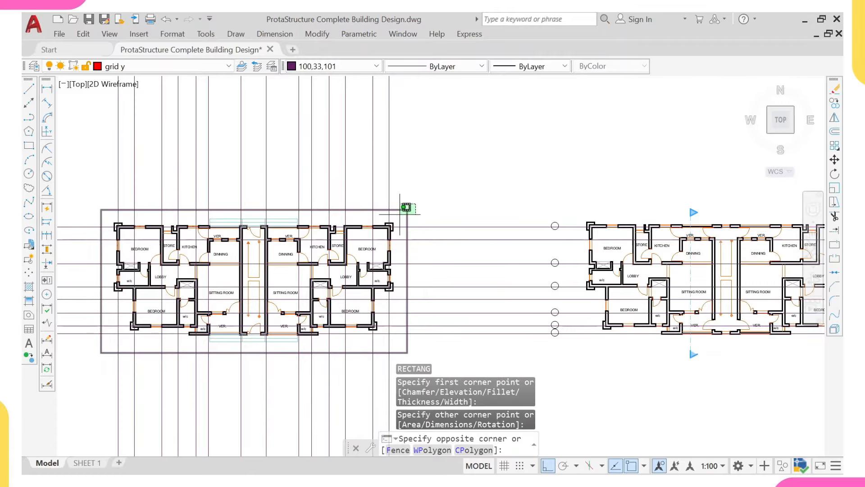
{"action": "left_click", "coordinate": [407, 209]}
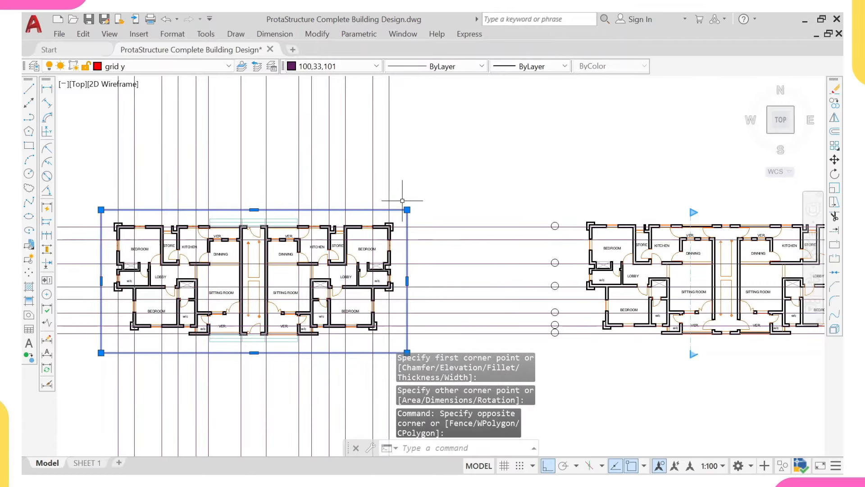
{"action": "scroll", "coordinate": [402, 201], "scroll_direction": "down", "scroll_amount": 3}
{"action": "scroll", "coordinate": [457, 235], "scroll_direction": "up", "scroll_amount": 3}
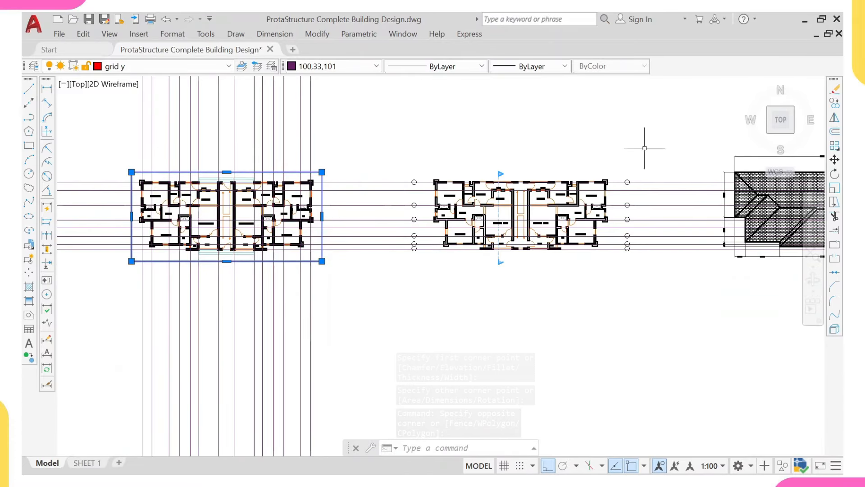
{"action": "scroll", "coordinate": [665, 220], "scroll_direction": "down", "scroll_amount": 5}
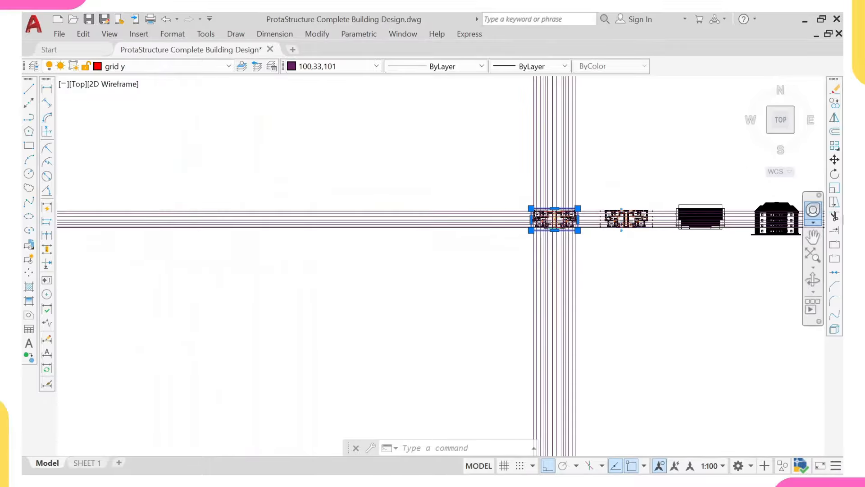
{"action": "scroll", "coordinate": [630, 230], "scroll_direction": "up", "scroll_amount": 3}
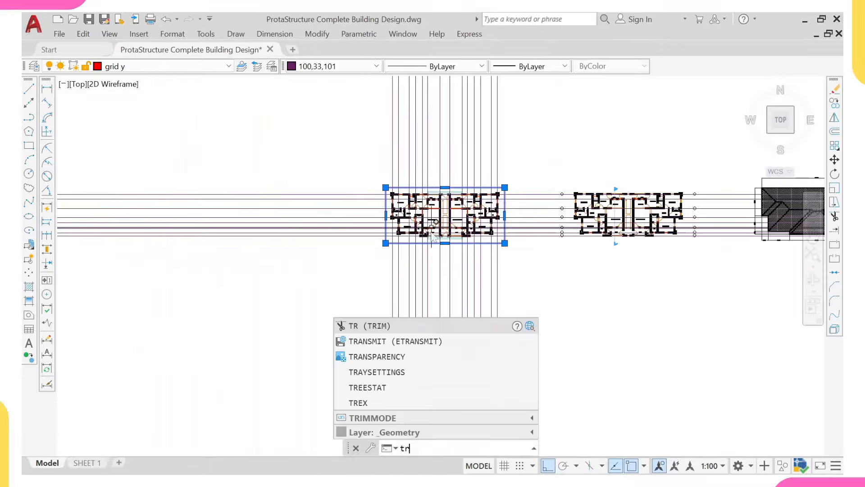
Step: Trim away the grid line ends outside the rectangle on all sides
{"action": "key", "text": "Return"}
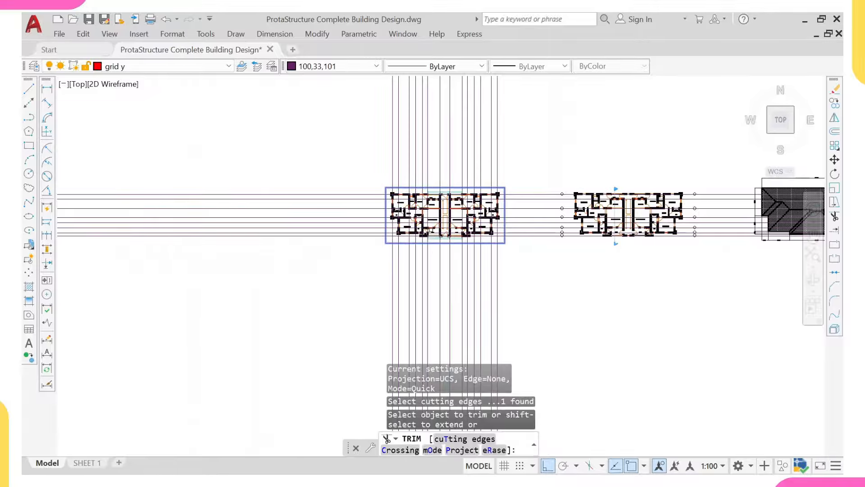
{"action": "mouse_move", "coordinate": [509, 128]}
{"action": "left_mouse_down"}
{"action": "mouse_move", "coordinate": [315, 121]}
{"action": "mouse_move", "coordinate": [332, 339]}
{"action": "left_mouse_up"}
{"action": "mouse_move", "coordinate": [355, 283]}
{"action": "left_mouse_down"}
{"action": "mouse_move", "coordinate": [529, 290]}
{"action": "mouse_move", "coordinate": [523, 145]}
{"action": "left_mouse_up"}
{"action": "scroll", "coordinate": [517, 154], "scroll_direction": "down", "scroll_amount": 2}
{"action": "scroll", "coordinate": [517, 154], "scroll_direction": "down", "scroll_amount": 3}
{"action": "left_click", "coordinate": [514, 169]}
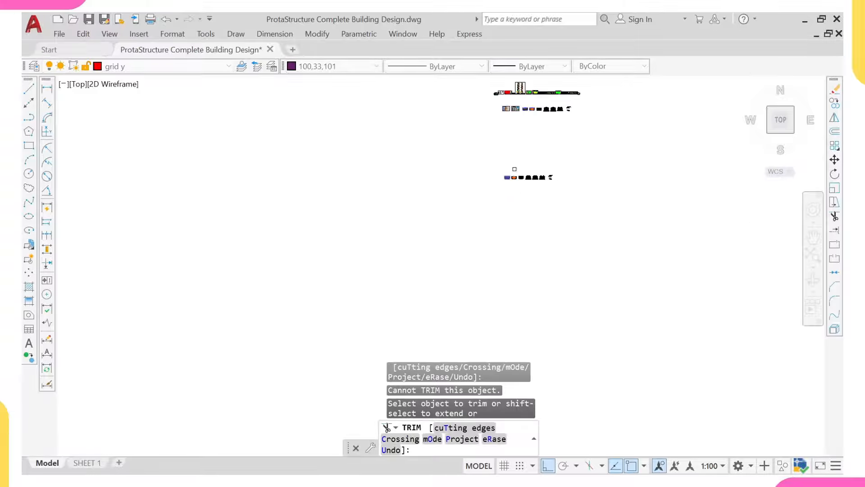
{"action": "scroll", "coordinate": [510, 181], "scroll_direction": "up", "scroll_amount": 6}
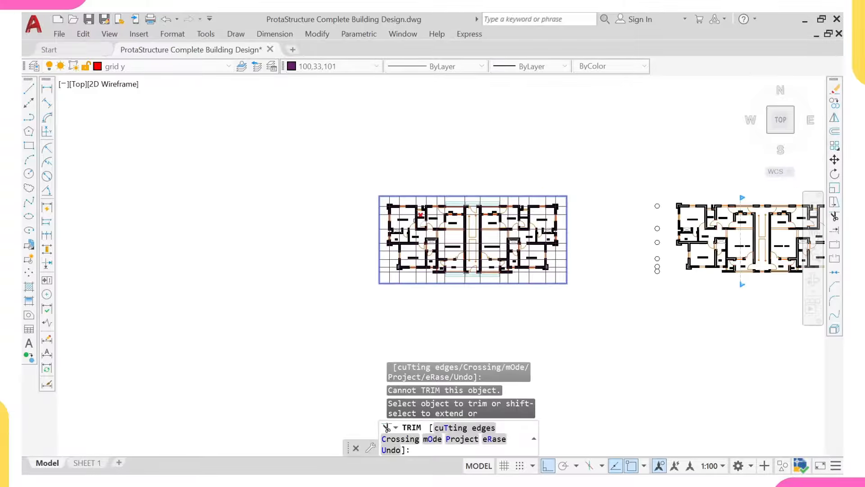
{"action": "scroll", "coordinate": [397, 202], "scroll_direction": "up", "scroll_amount": 8}
Step: Select and erase the rectangular boundary around the plan
{"action": "left_click", "coordinate": [396, 179]}
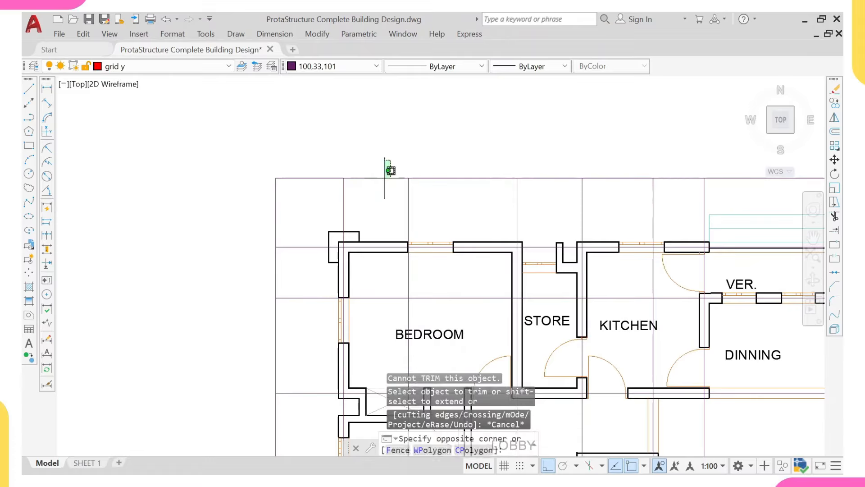
{"action": "left_click", "coordinate": [372, 198]}
{"action": "key", "text": "Return"}
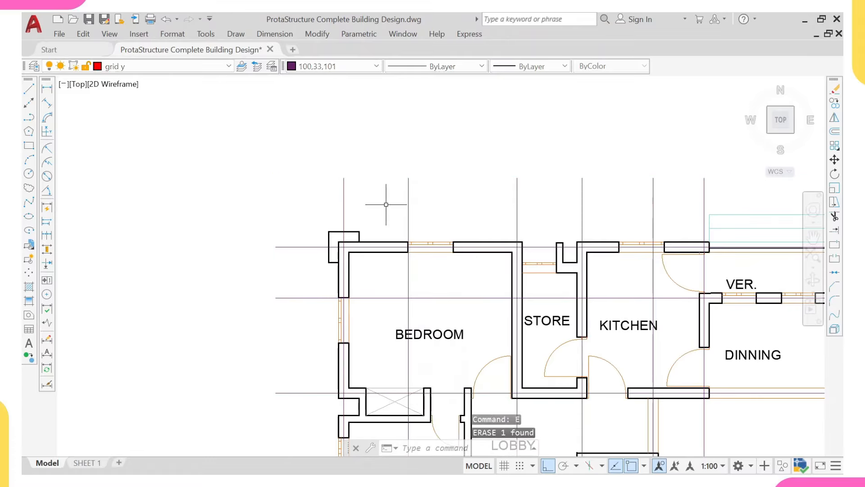
{"action": "scroll", "coordinate": [383, 193], "scroll_direction": "down", "scroll_amount": 6}
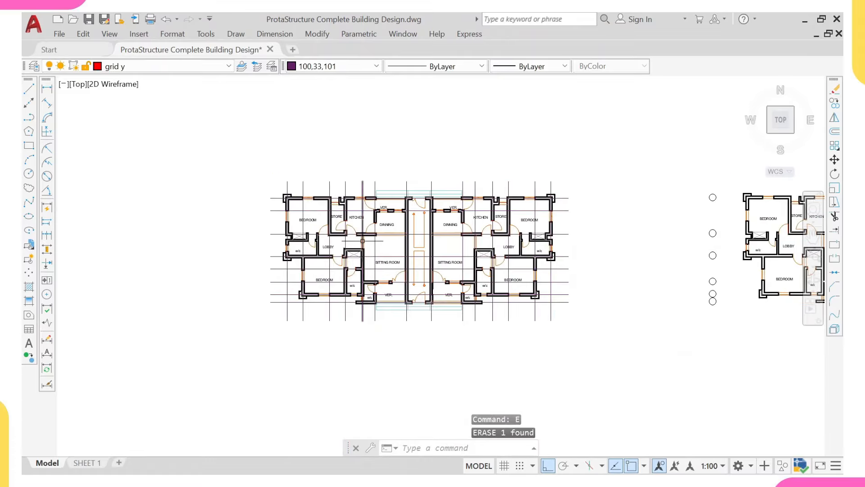
{"action": "scroll", "coordinate": [363, 240], "scroll_direction": "up", "scroll_amount": 5}
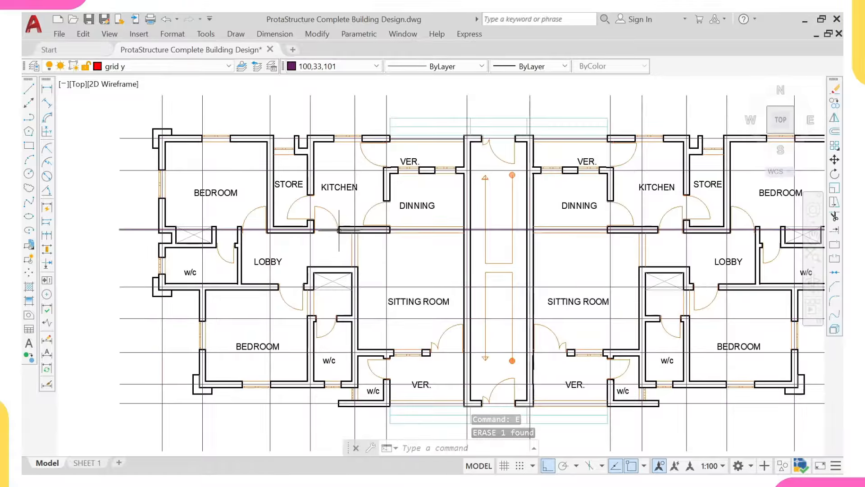
{"action": "scroll", "coordinate": [381, 224], "scroll_direction": "up", "scroll_amount": 2}
{"action": "scroll", "coordinate": [365, 225], "scroll_direction": "down", "scroll_amount": 4}
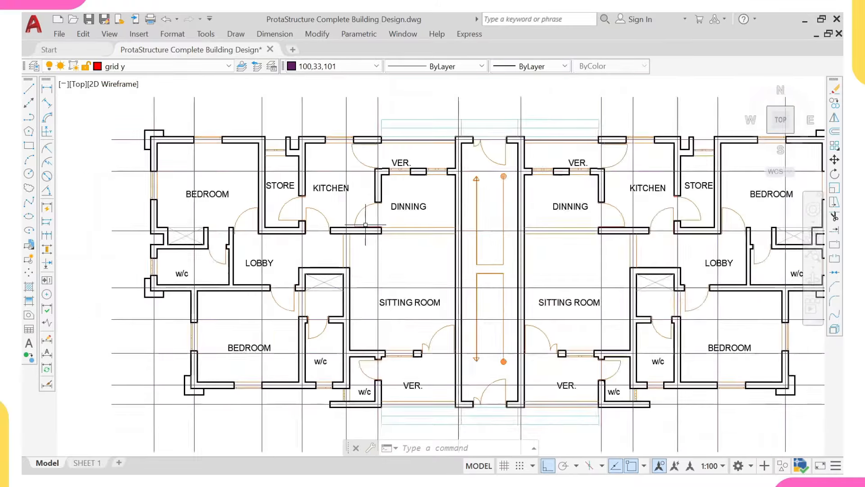
{"action": "mouse_move", "coordinate": [369, 224]}
{"action": "middle_mouse_down"}
{"action": "mouse_move", "coordinate": [315, 241]}
{"action": "mouse_move", "coordinate": [323, 238]}
{"action": "middle_mouse_up"}
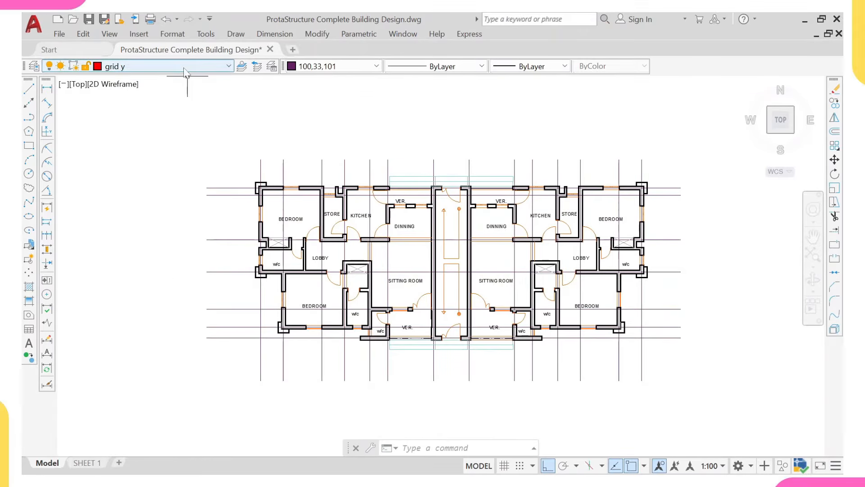
Step: Choose 'column y' from the Layer dropdown list to make it current
{"action": "left_click", "coordinate": [185, 72]}
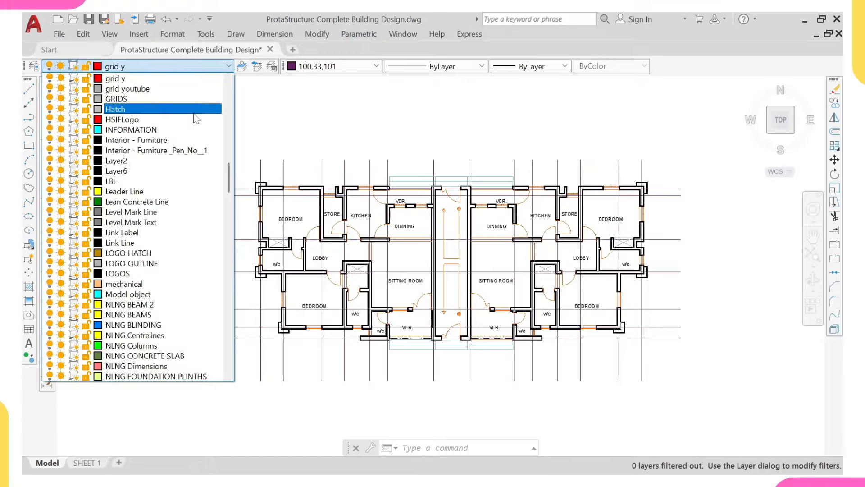
{"action": "scroll", "coordinate": [195, 115], "scroll_direction": "down", "scroll_amount": 1}
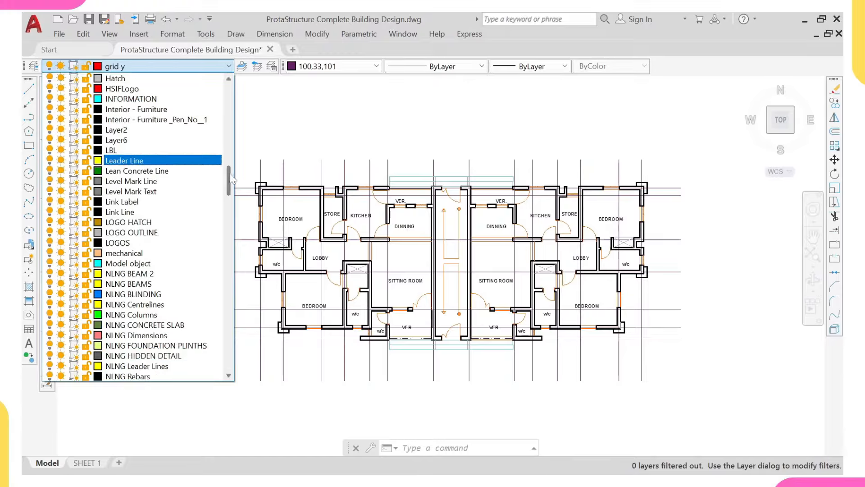
{"action": "left_click_drag", "start_coordinate": [231, 180], "coordinate": [220, 130]}
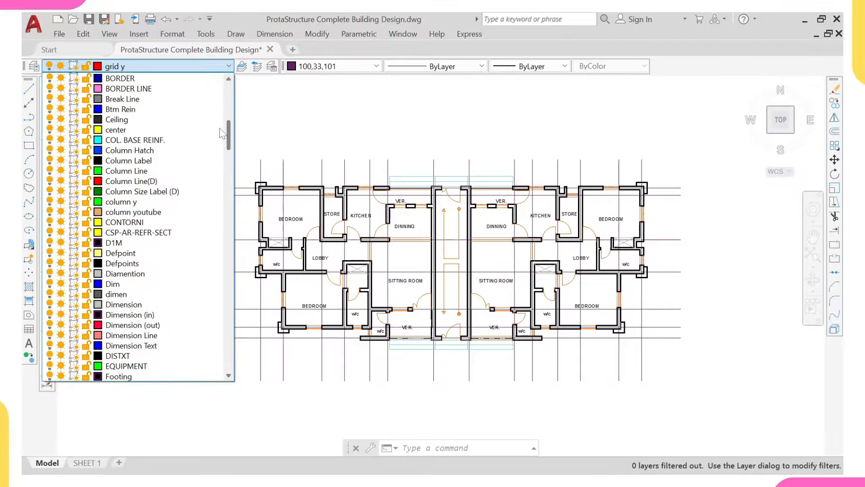
{"action": "left_click", "coordinate": [156, 202]}
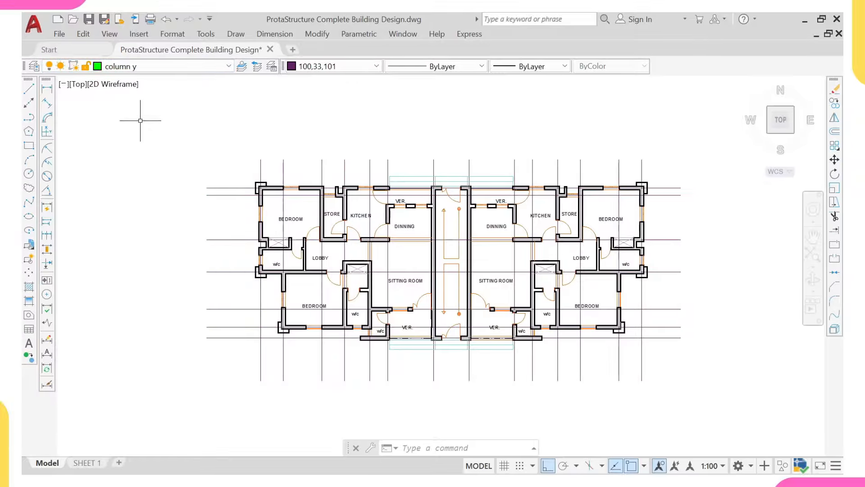
{"action": "scroll", "coordinate": [203, 162], "scroll_direction": "down", "scroll_amount": 5}
{"action": "scroll", "coordinate": [183, 155], "scroll_direction": "up", "scroll_amount": 3}
{"action": "middle_click_drag", "start_coordinate": [183, 154], "coordinate": [209, 184]}
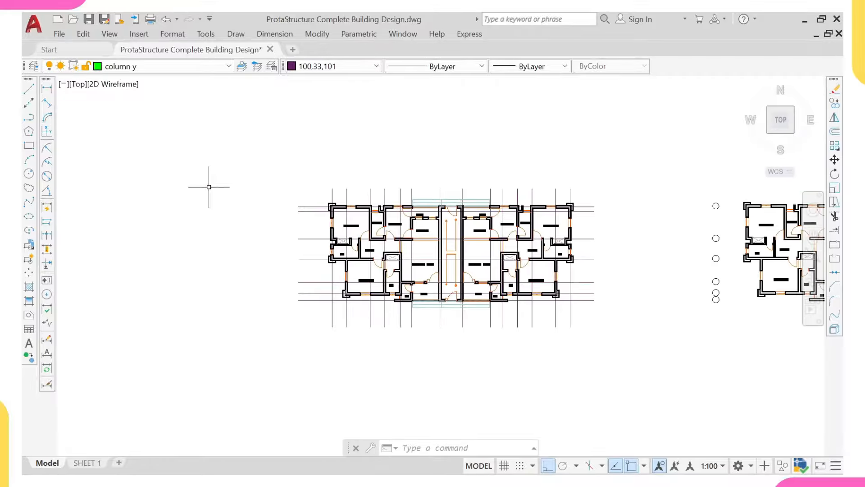
{"action": "scroll", "coordinate": [316, 205], "scroll_direction": "up", "scroll_amount": 7}
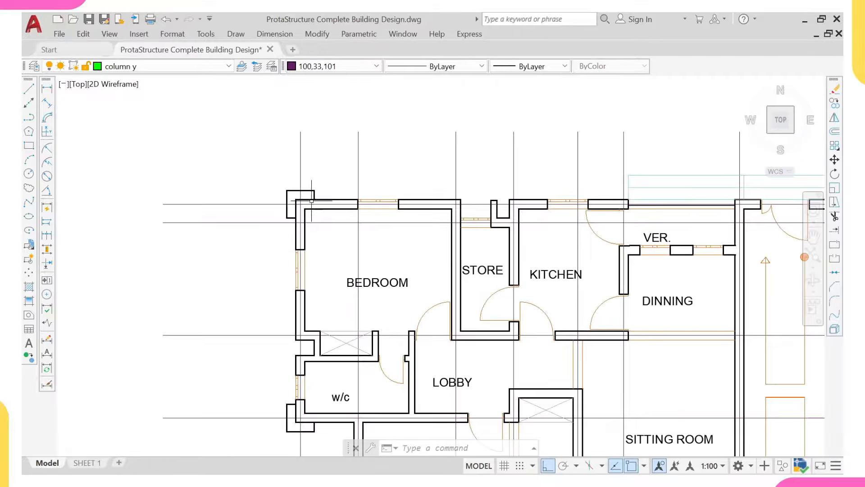
{"action": "scroll", "coordinate": [316, 204], "scroll_direction": "up", "scroll_amount": 4}
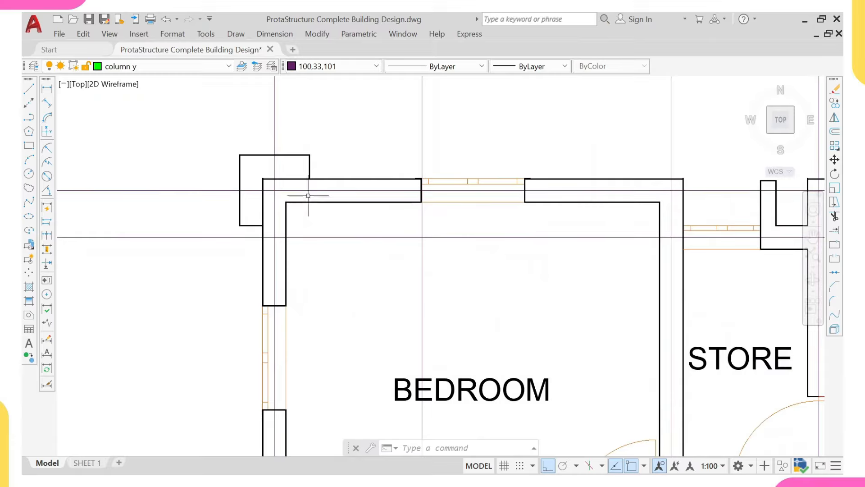
{"action": "left_click", "coordinate": [46, 89]}
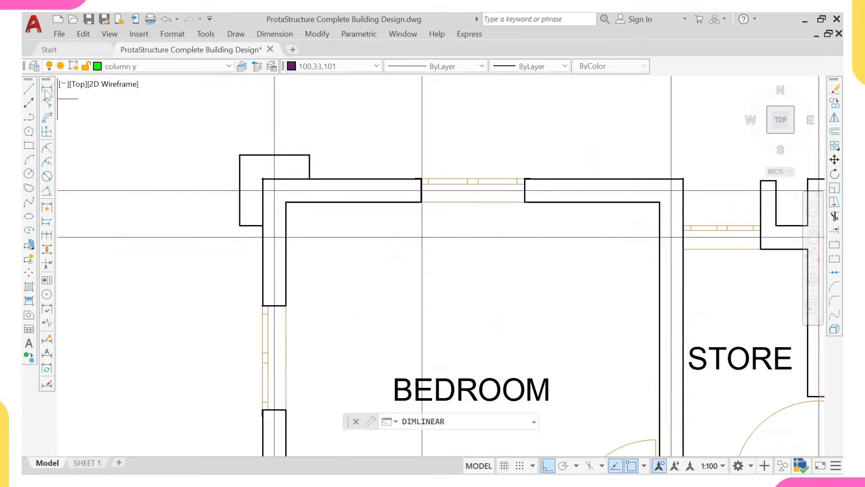
{"action": "scroll", "coordinate": [315, 190], "scroll_direction": "up", "scroll_amount": 2}
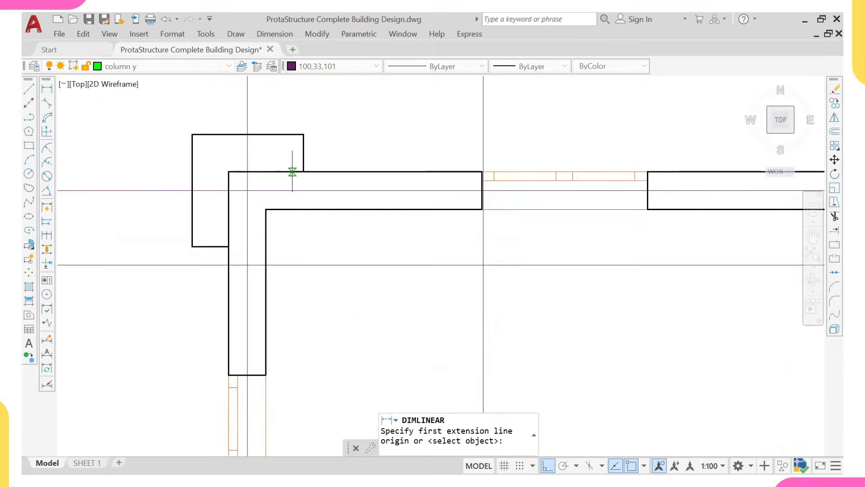
{"action": "left_click", "coordinate": [292, 172]}
{"action": "left_click", "coordinate": [292, 210]}
{"action": "scroll", "coordinate": [292, 209], "scroll_direction": "up", "scroll_amount": 5}
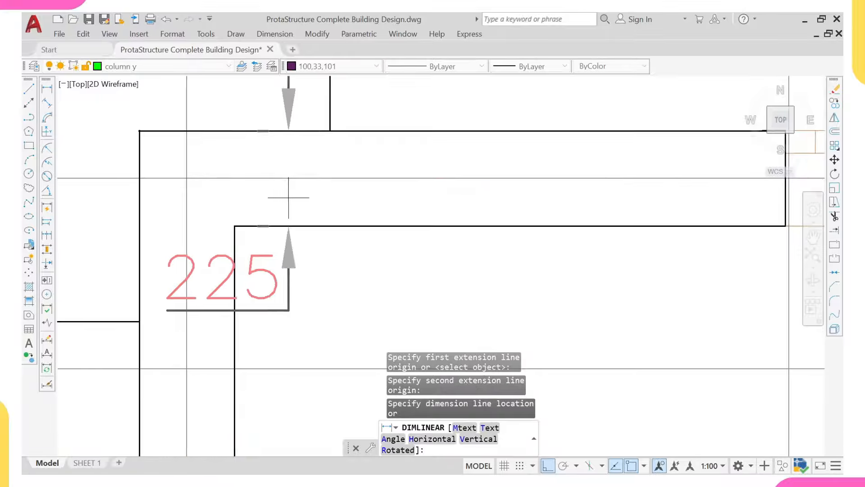
{"action": "scroll", "coordinate": [291, 209], "scroll_direction": "down", "scroll_amount": 7}
{"action": "key", "text": "Escape"}
{"action": "right_click", "coordinate": [321, 130]}
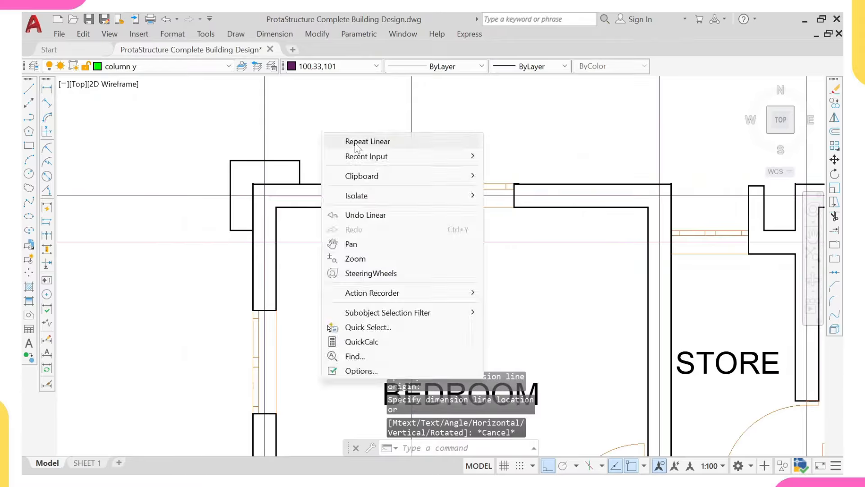
{"action": "left_click", "coordinate": [360, 140]}
{"action": "scroll", "coordinate": [252, 253], "scroll_direction": "up", "scroll_amount": 2}
{"action": "left_click", "coordinate": [251, 261]}
{"action": "scroll", "coordinate": [270, 254], "scroll_direction": "up", "scroll_amount": 3}
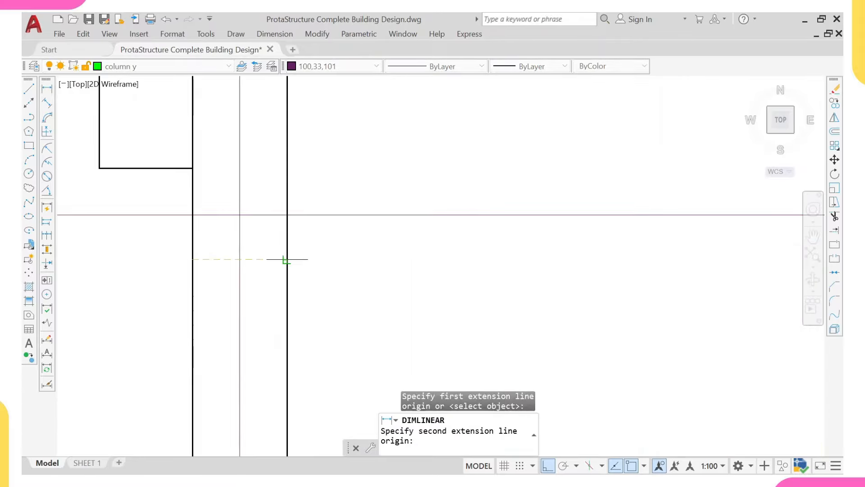
{"action": "left_click", "coordinate": [284, 257]}
{"action": "scroll", "coordinate": [288, 262], "scroll_direction": "down", "scroll_amount": 3}
{"action": "key", "text": "Escape"}
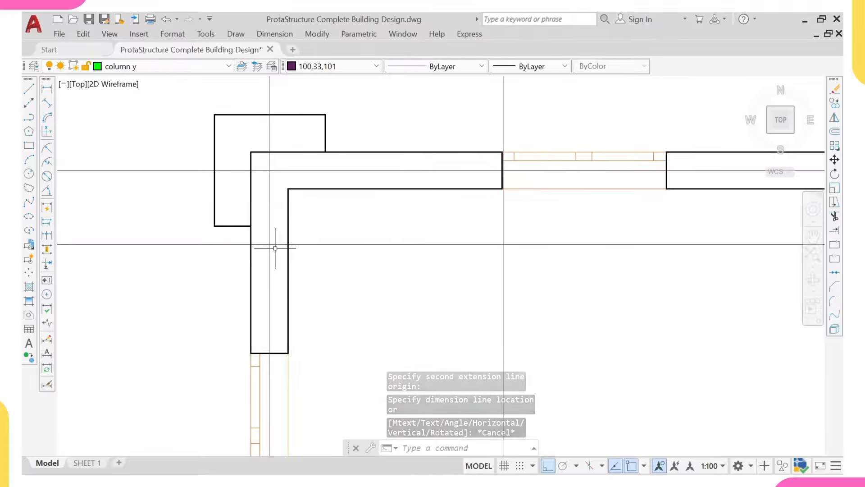
{"action": "scroll", "coordinate": [275, 247], "scroll_direction": "down", "scroll_amount": 2}
{"action": "scroll", "coordinate": [275, 247], "scroll_direction": "down", "scroll_amount": 4}
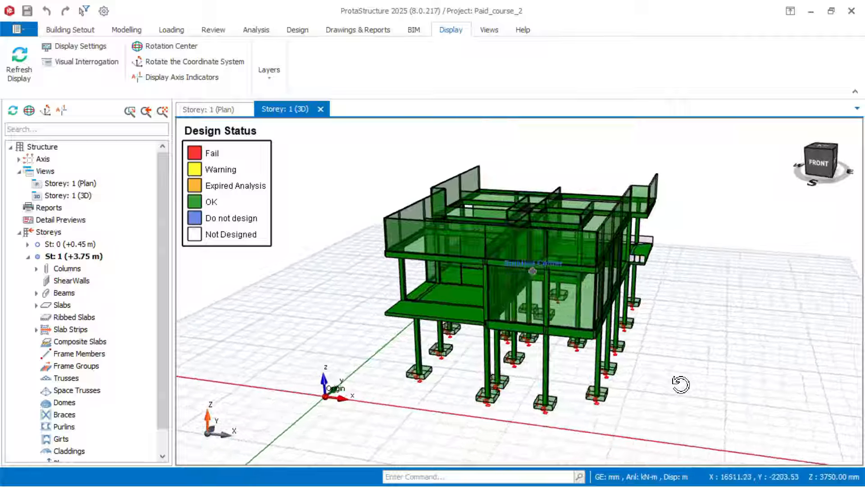
Step: Orbit the Design Status 3D model to view it from several sides
{"action": "middle_click_drag", "start_coordinate": [680, 382], "coordinate": [715, 382]}
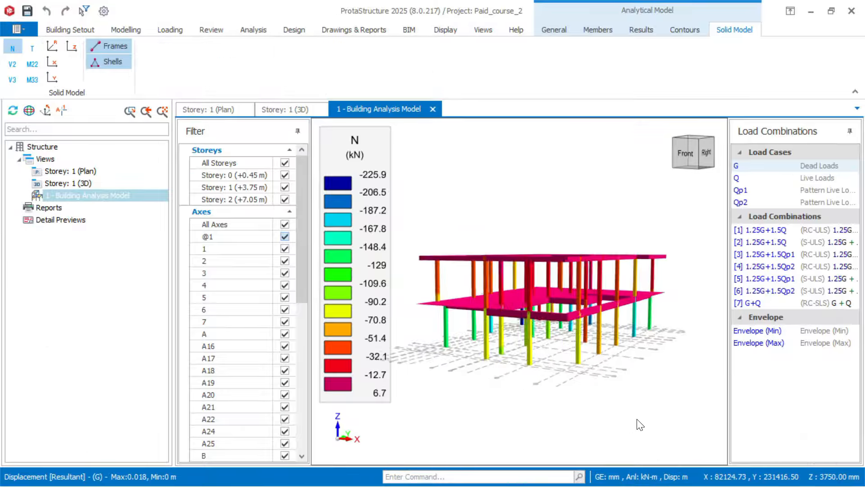
{"action": "middle_click_drag", "start_coordinate": [640, 423], "coordinate": [651, 425]}
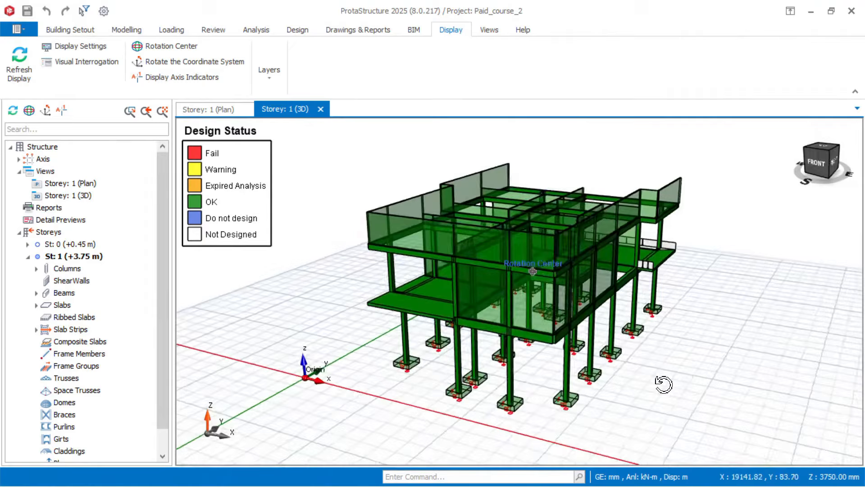
{"action": "middle_click_drag", "start_coordinate": [664, 384], "coordinate": [742, 380]}
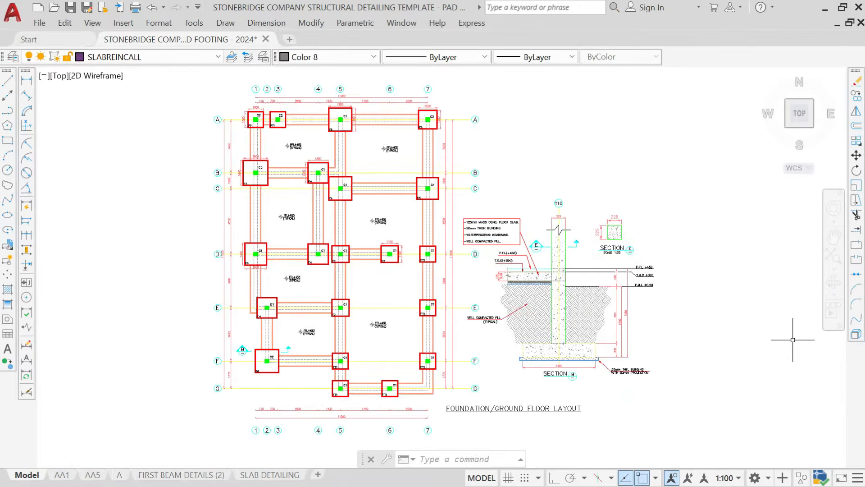
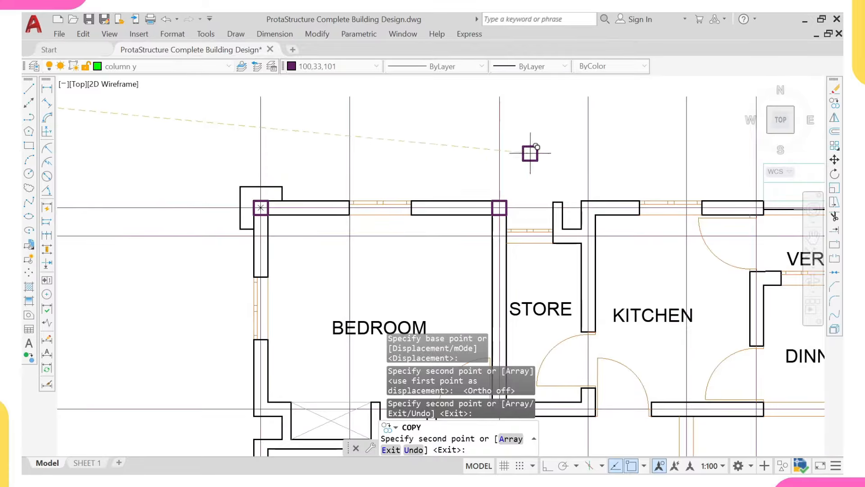
Step: Cancel the column copy and zoom in on the bedroom's top-left corner column
{"action": "key", "text": "Escape"}
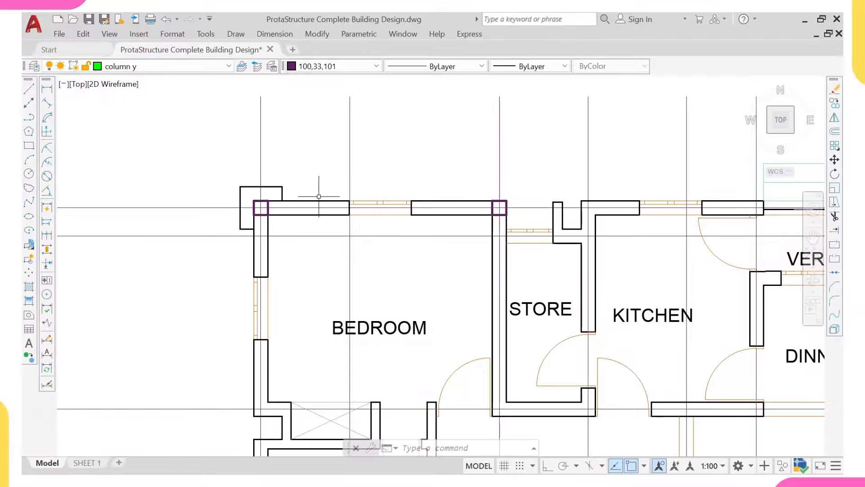
{"action": "middle_click_drag", "start_coordinate": [310, 198], "coordinate": [309, 172]}
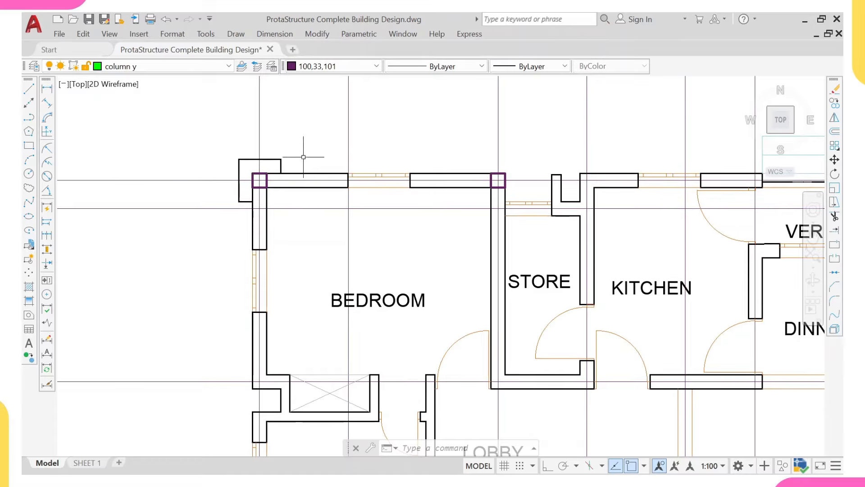
{"action": "middle_click_drag", "start_coordinate": [303, 170], "coordinate": [301, 170]}
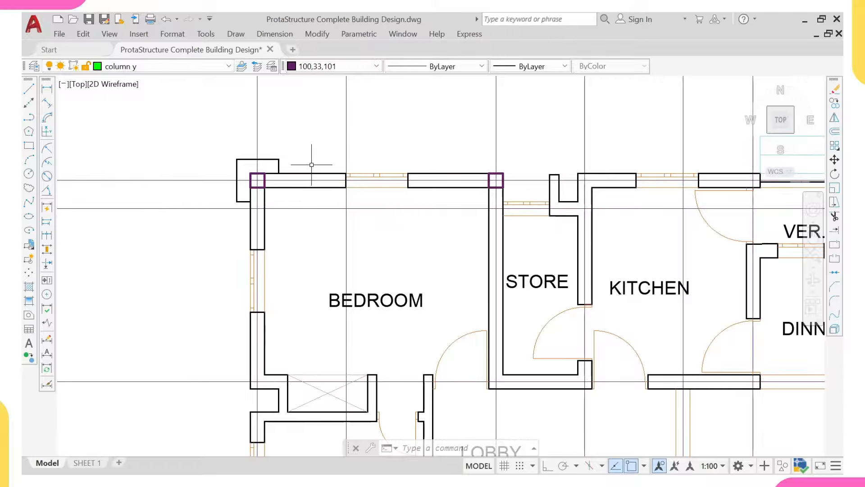
{"action": "middle_click_drag", "start_coordinate": [292, 176], "coordinate": [286, 168]}
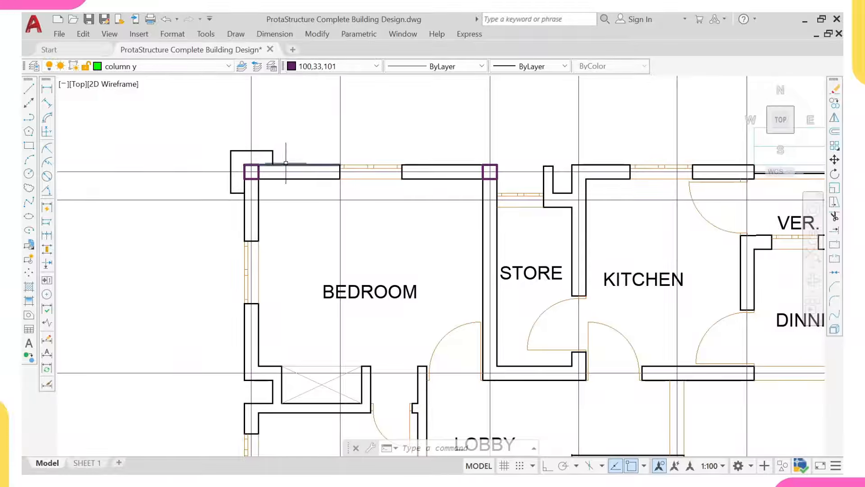
{"action": "scroll", "coordinate": [278, 156], "scroll_direction": "up", "scroll_amount": 2}
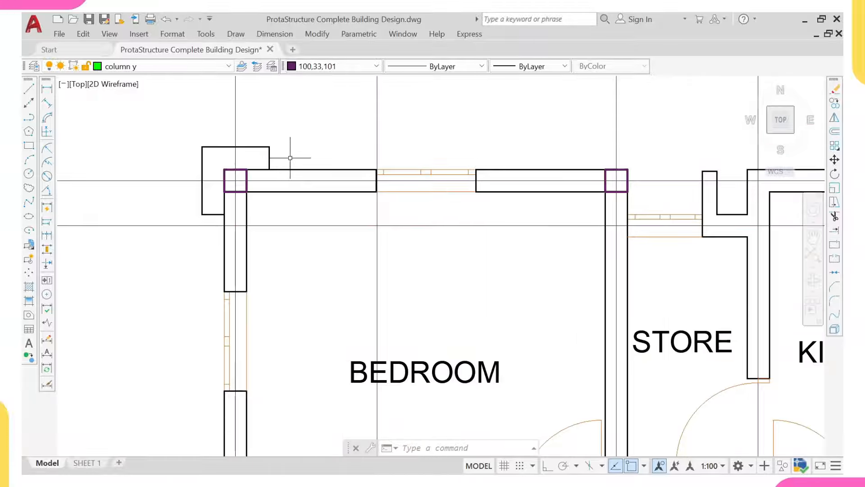
{"action": "mouse_move", "coordinate": [265, 168]}
{"action": "middle_mouse_down"}
{"action": "mouse_move", "coordinate": [244, 148]}
{"action": "mouse_move", "coordinate": [257, 174]}
{"action": "middle_mouse_up"}
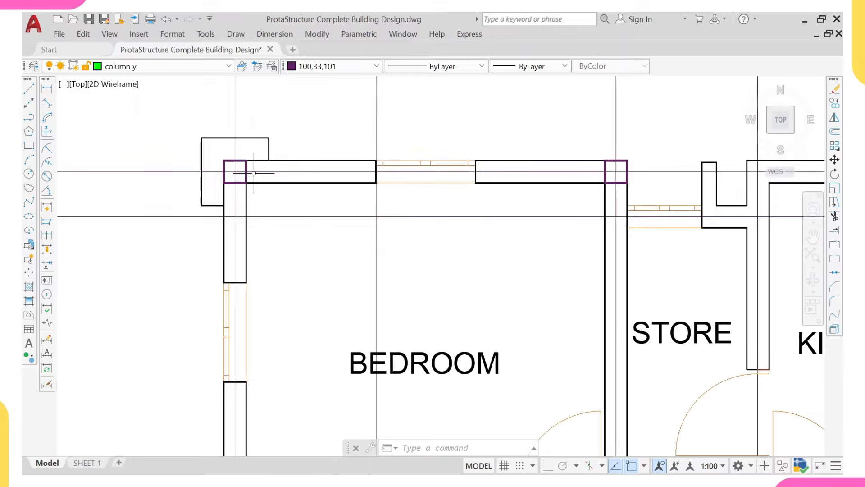
{"action": "scroll", "coordinate": [254, 174], "scroll_direction": "up", "scroll_amount": 2}
Step: Select the top-left corner column and start copying it (CO) from its centre
{"action": "left_click", "coordinate": [252, 167]}
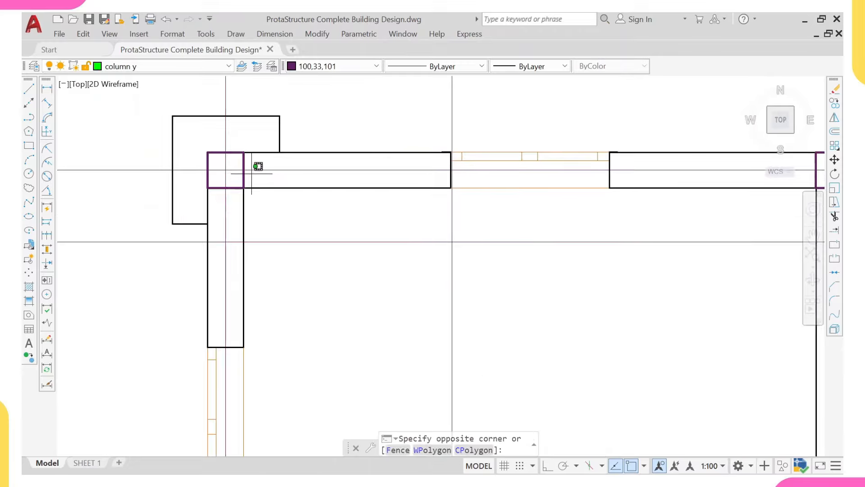
{"action": "left_click", "coordinate": [235, 181]}
{"action": "type", "text": "co"}
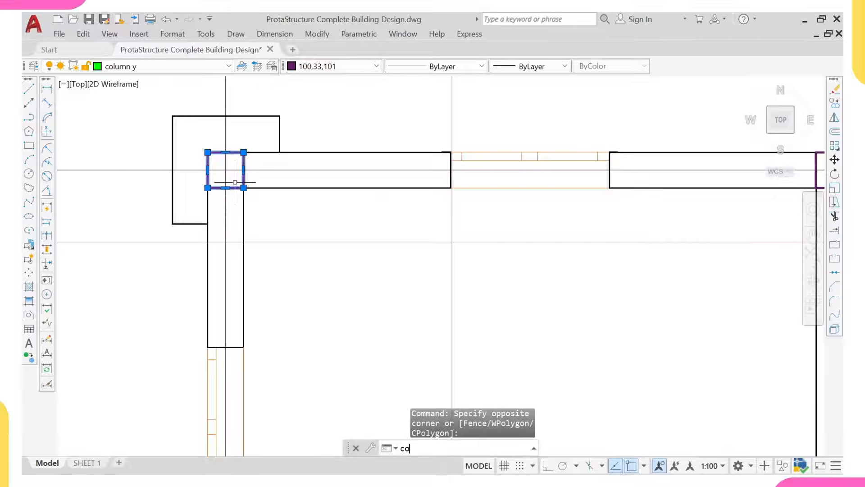
{"action": "key", "text": "Return"}
{"action": "scroll", "coordinate": [223, 170], "scroll_direction": "up", "scroll_amount": 2}
{"action": "left_click", "coordinate": [223, 171]}
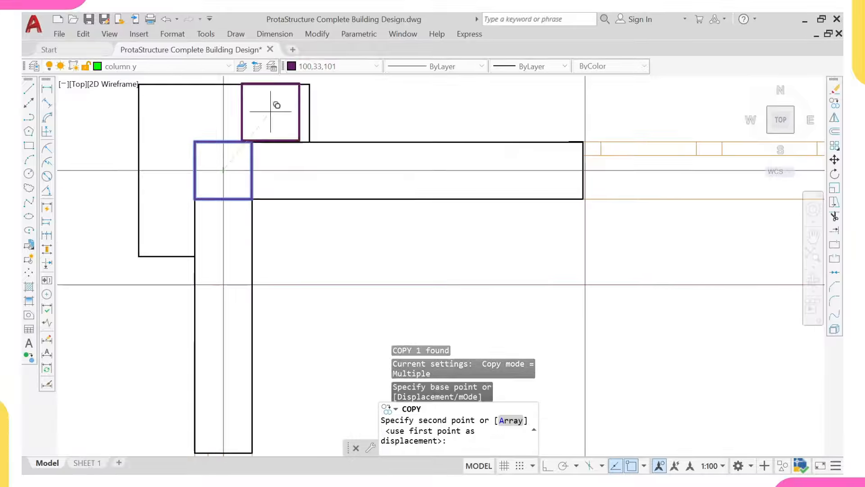
Step: Place column copies at the next two top-wall grid intersections and the stair-core intersection
{"action": "scroll", "coordinate": [284, 127], "scroll_direction": "down", "scroll_amount": 5}
{"action": "scroll", "coordinate": [466, 138], "scroll_direction": "down", "scroll_amount": 3}
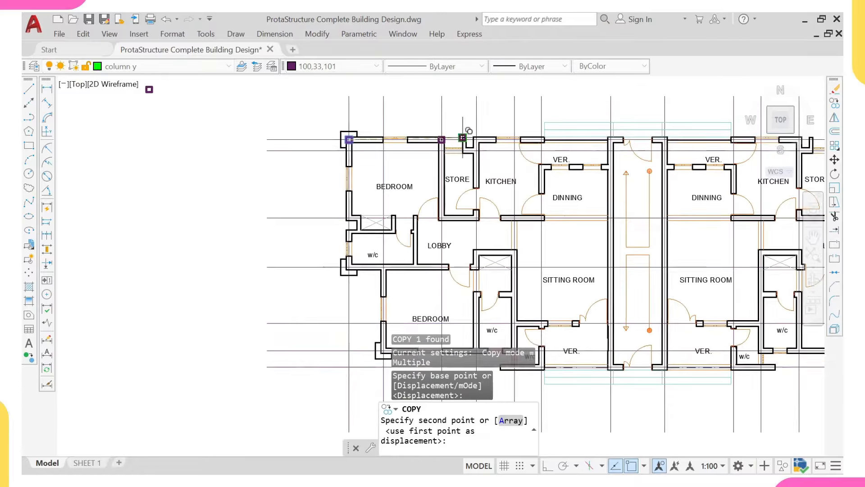
{"action": "scroll", "coordinate": [451, 140], "scroll_direction": "up", "scroll_amount": 4}
{"action": "left_click", "coordinate": [456, 154]}
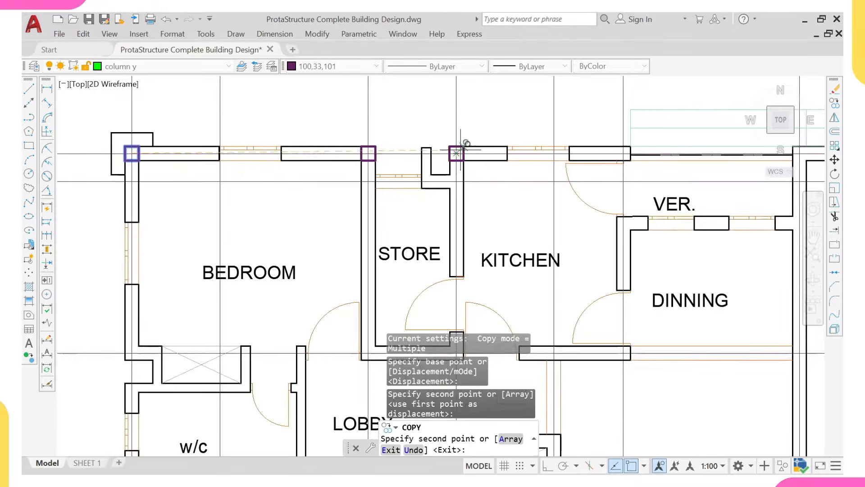
{"action": "scroll", "coordinate": [470, 151], "scroll_direction": "down", "scroll_amount": 2}
{"action": "middle_click_drag", "start_coordinate": [550, 142], "coordinate": [465, 145]}
{"action": "scroll", "coordinate": [471, 154], "scroll_direction": "up", "scroll_amount": 4}
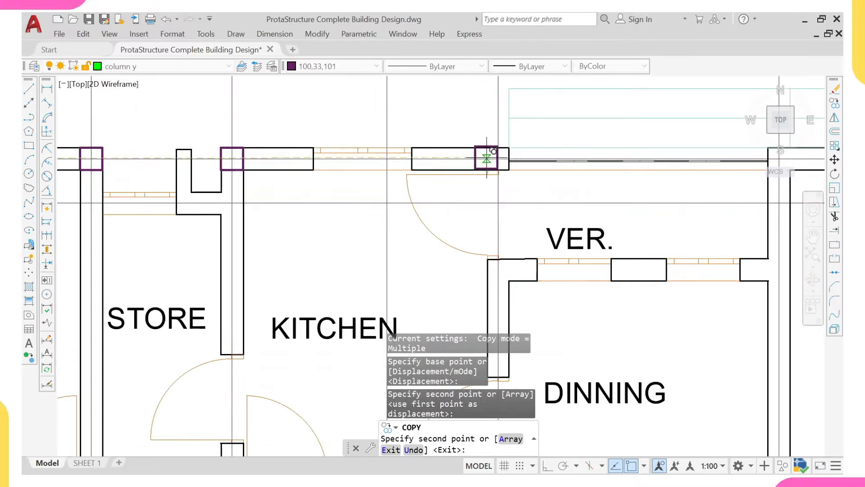
{"action": "left_click", "coordinate": [499, 158]}
{"action": "scroll", "coordinate": [536, 142], "scroll_direction": "down", "scroll_amount": 4}
{"action": "middle_click_drag", "start_coordinate": [582, 145], "coordinate": [538, 135]}
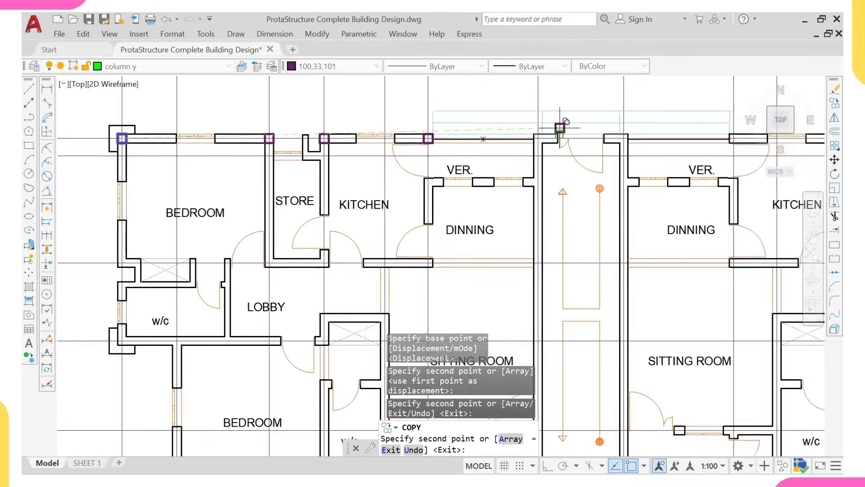
{"action": "scroll", "coordinate": [528, 142], "scroll_direction": "up", "scroll_amount": 4}
{"action": "left_click", "coordinate": [516, 147]}
{"action": "scroll", "coordinate": [512, 138], "scroll_direction": "down", "scroll_amount": 4}
{"action": "scroll", "coordinate": [511, 140], "scroll_direction": "down", "scroll_amount": 4}
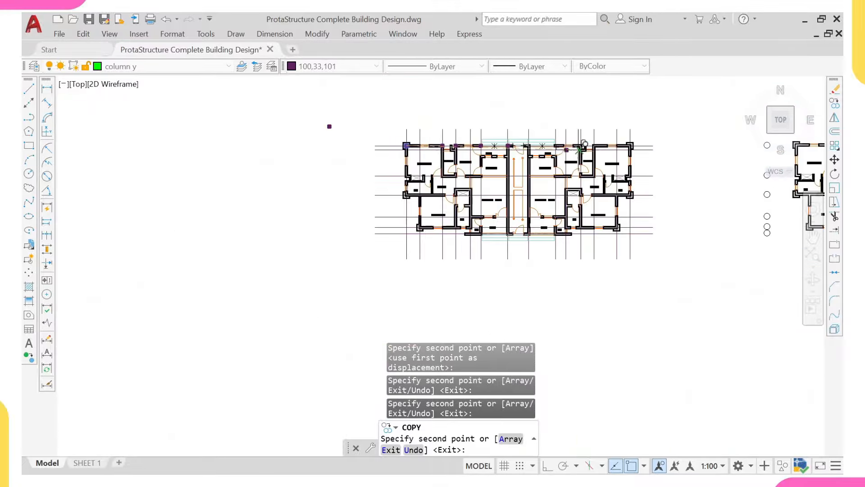
{"action": "scroll", "coordinate": [591, 174], "scroll_direction": "up", "scroll_amount": 4}
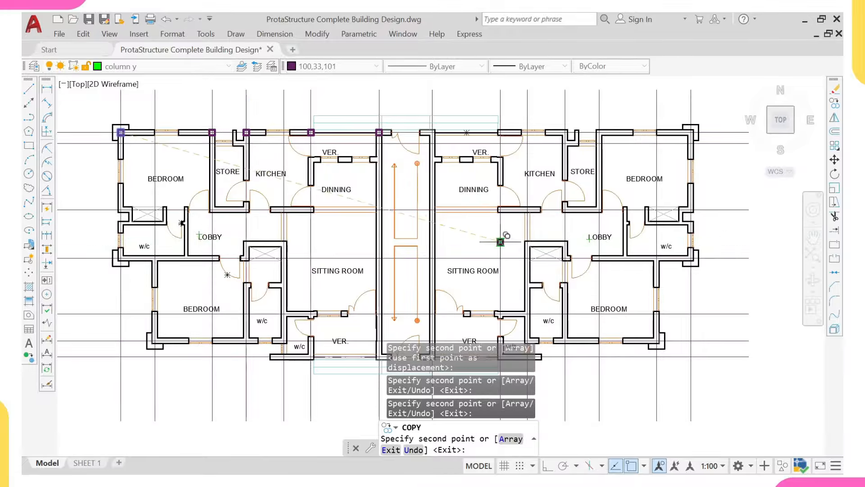
Step: Add a column copy at the left lobby wall end and finish copying
{"action": "left_click", "coordinate": [221, 265]}
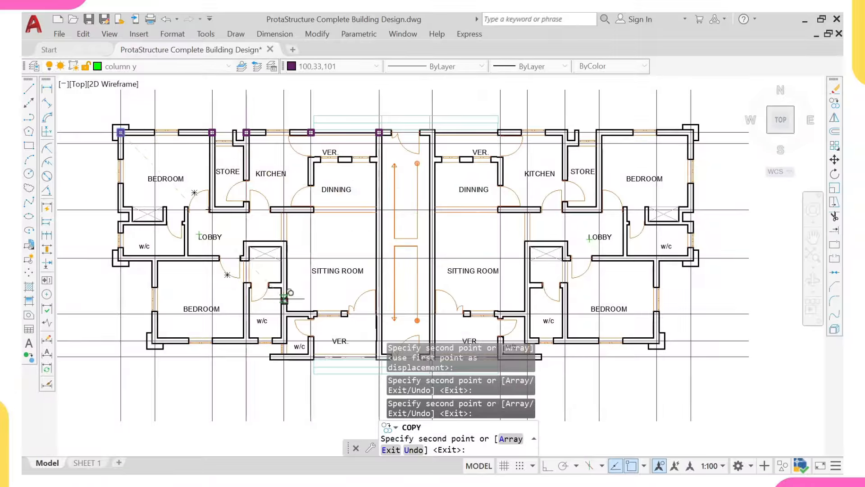
{"action": "middle_click_drag", "start_coordinate": [270, 226], "coordinate": [403, 209]}
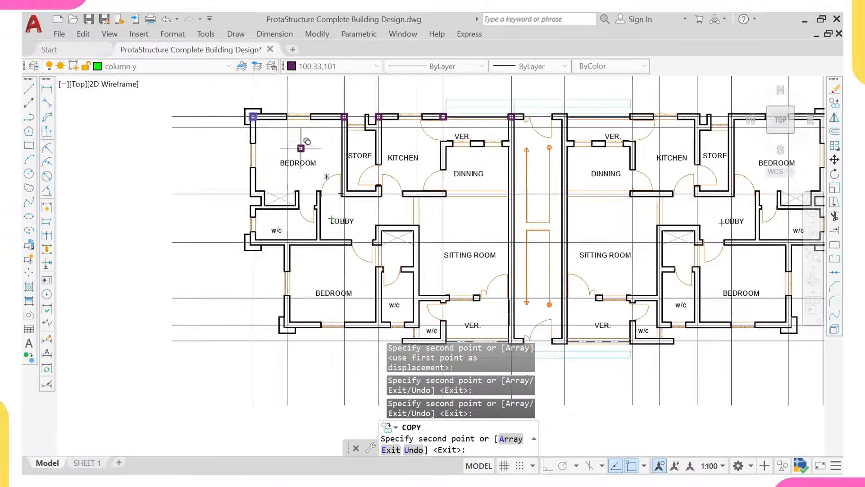
{"action": "scroll", "coordinate": [226, 234], "scroll_direction": "up", "scroll_amount": 5}
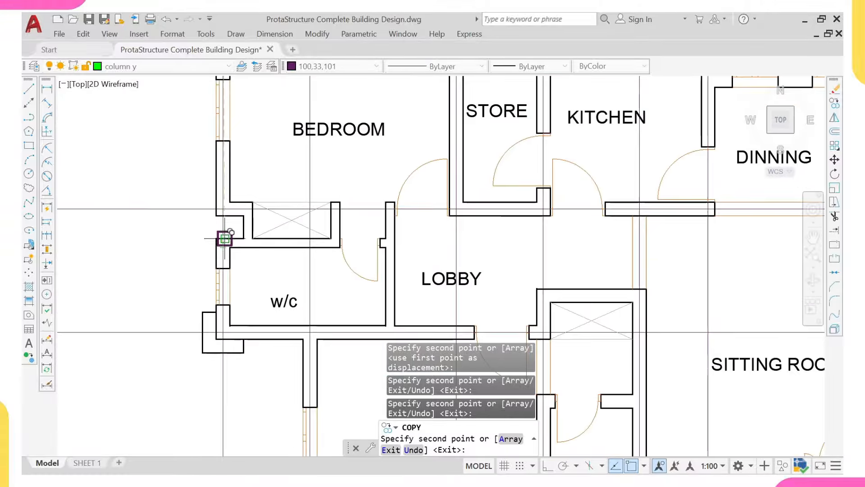
{"action": "scroll", "coordinate": [225, 237], "scroll_direction": "up", "scroll_amount": 2}
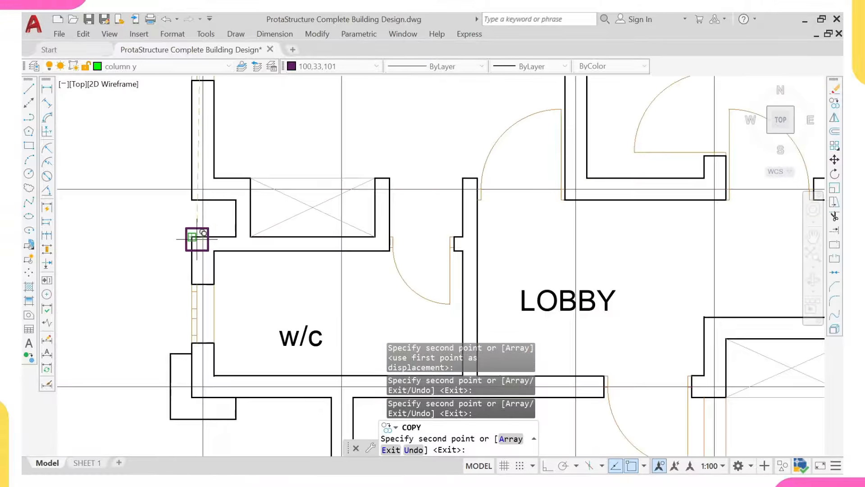
{"action": "key", "text": "Escape"}
Step: Select the top-left corner column and copy it (CO) using its centre as base point
{"action": "middle_click_drag", "start_coordinate": [227, 267], "coordinate": [240, 234]}
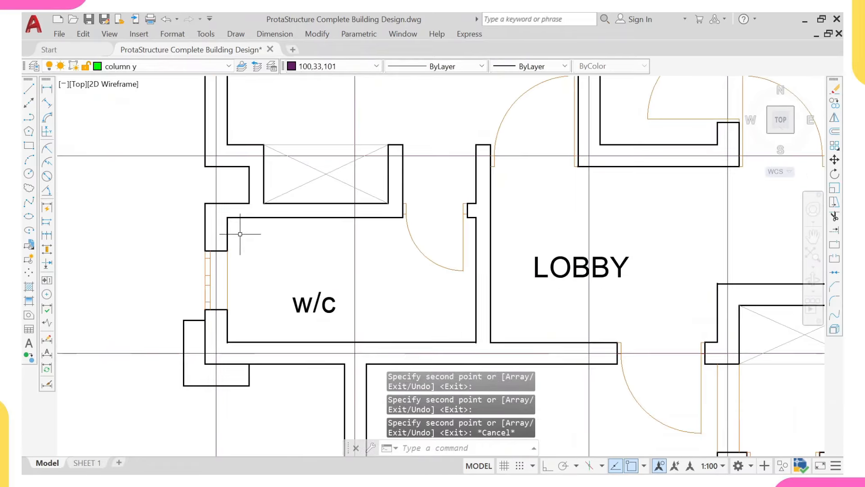
{"action": "scroll", "coordinate": [230, 220], "scroll_direction": "down", "scroll_amount": 2}
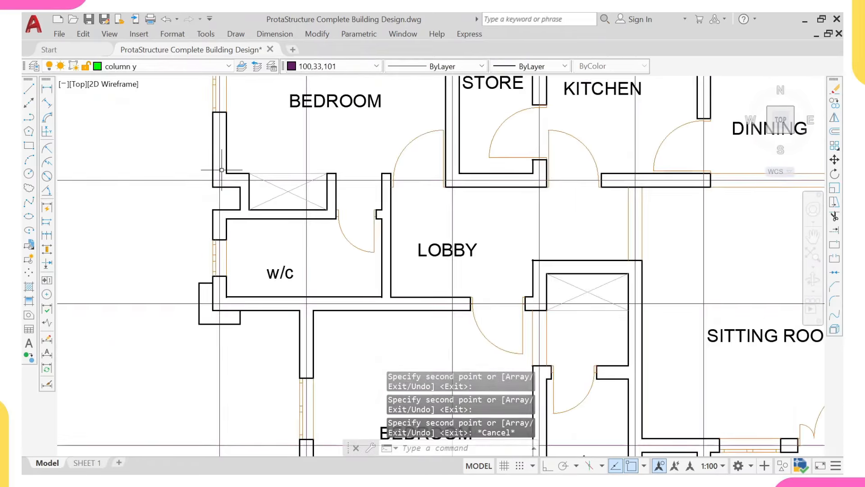
{"action": "scroll", "coordinate": [218, 170], "scroll_direction": "up", "scroll_amount": 1}
{"action": "scroll", "coordinate": [217, 183], "scroll_direction": "down", "scroll_amount": 1}
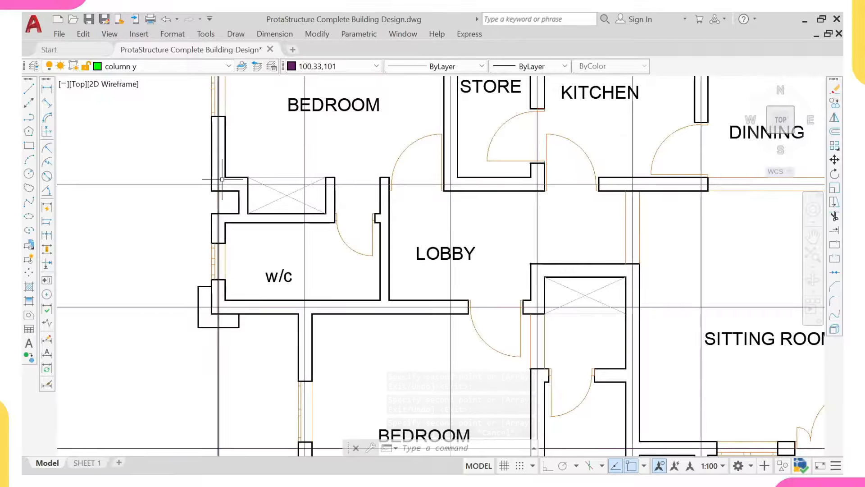
{"action": "scroll", "coordinate": [221, 176], "scroll_direction": "down", "scroll_amount": 3}
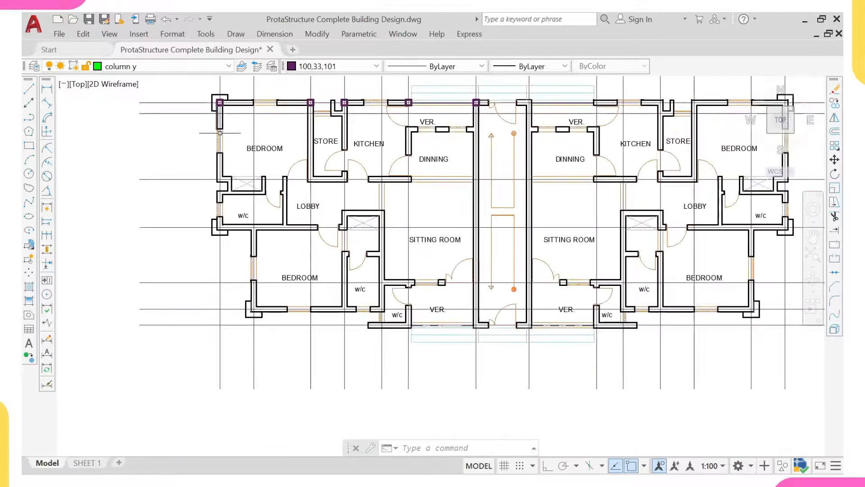
{"action": "scroll", "coordinate": [227, 93], "scroll_direction": "up", "scroll_amount": 5}
{"action": "left_click", "coordinate": [220, 90]}
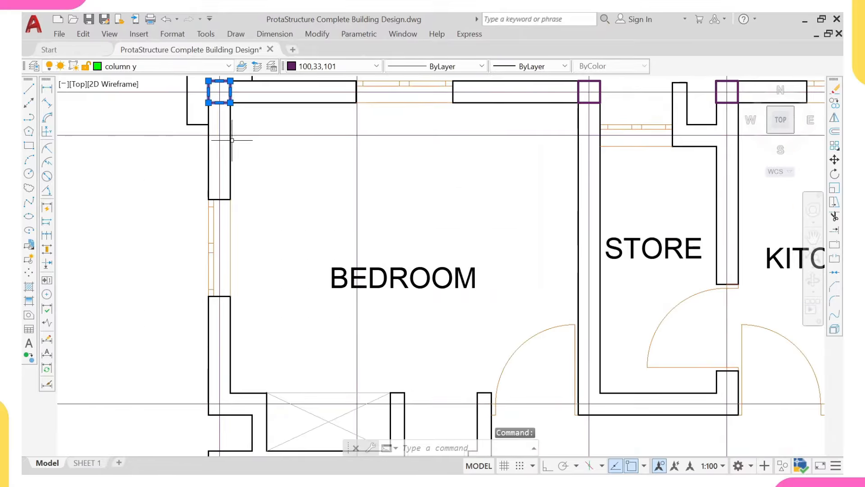
{"action": "type", "text": "co"}
{"action": "key", "text": "Return"}
{"action": "scroll", "coordinate": [230, 103], "scroll_direction": "up", "scroll_amount": 3}
{"action": "middle_click_drag", "start_coordinate": [225, 108], "coordinate": [247, 201]}
{"action": "left_click", "coordinate": [227, 165]}
Step: Place column copies below the bedroom column and at the w/c wall junction
{"action": "scroll", "coordinate": [231, 155], "scroll_direction": "down", "scroll_amount": 7}
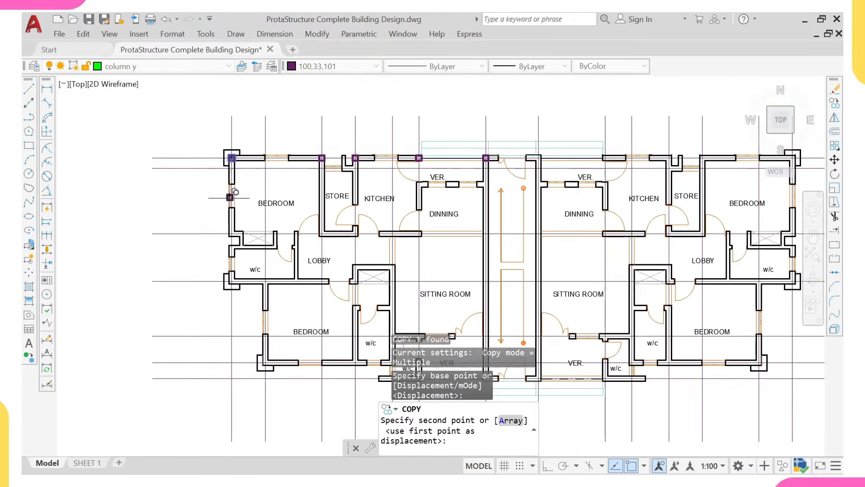
{"action": "scroll", "coordinate": [229, 236], "scroll_direction": "up", "scroll_amount": 5}
{"action": "left_click", "coordinate": [232, 234]}
{"action": "scroll", "coordinate": [232, 233], "scroll_direction": "down", "scroll_amount": 5}
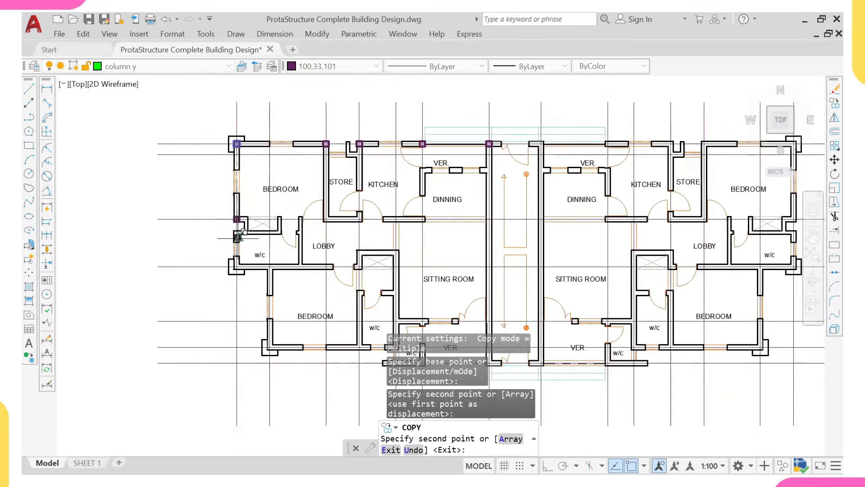
{"action": "scroll", "coordinate": [237, 265], "scroll_direction": "up", "scroll_amount": 6}
{"action": "left_click", "coordinate": [235, 266]}
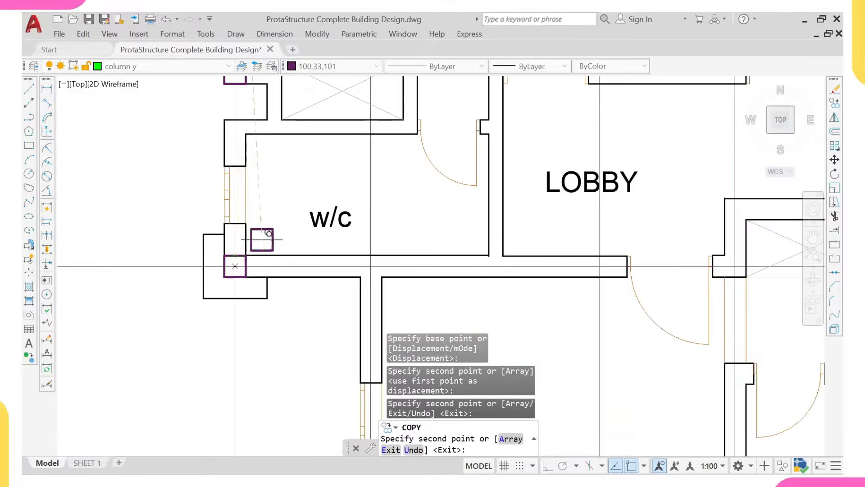
{"action": "scroll", "coordinate": [261, 239], "scroll_direction": "down", "scroll_amount": 6}
{"action": "scroll", "coordinate": [266, 238], "scroll_direction": "up", "scroll_amount": 7}
Step: Pan across the drawing sheets, viewing the foundation and beam layouts, then return to the floor plan
{"action": "scroll", "coordinate": [267, 202], "scroll_direction": "down", "scroll_amount": 6}
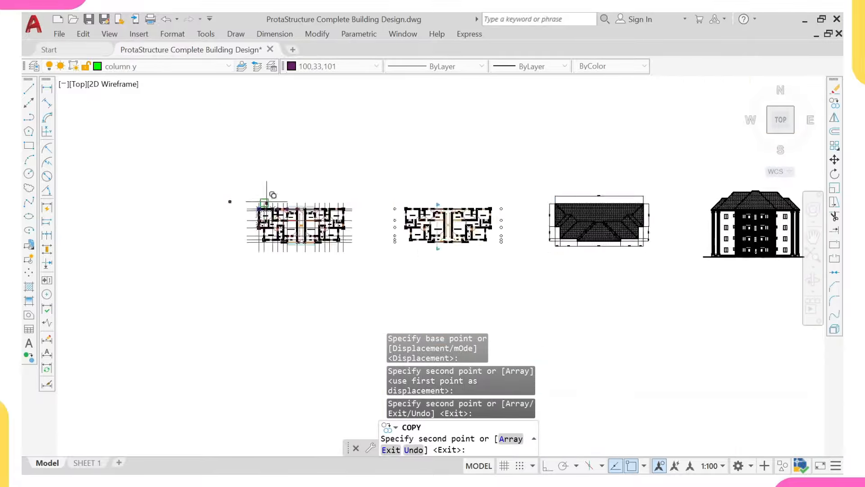
{"action": "scroll", "coordinate": [267, 201], "scroll_direction": "down", "scroll_amount": 6}
{"action": "middle_click_drag", "start_coordinate": [319, 164], "coordinate": [311, 252]}
{"action": "scroll", "coordinate": [314, 211], "scroll_direction": "down", "scroll_amount": 3}
{"action": "middle_click_drag", "start_coordinate": [316, 185], "coordinate": [310, 236]}
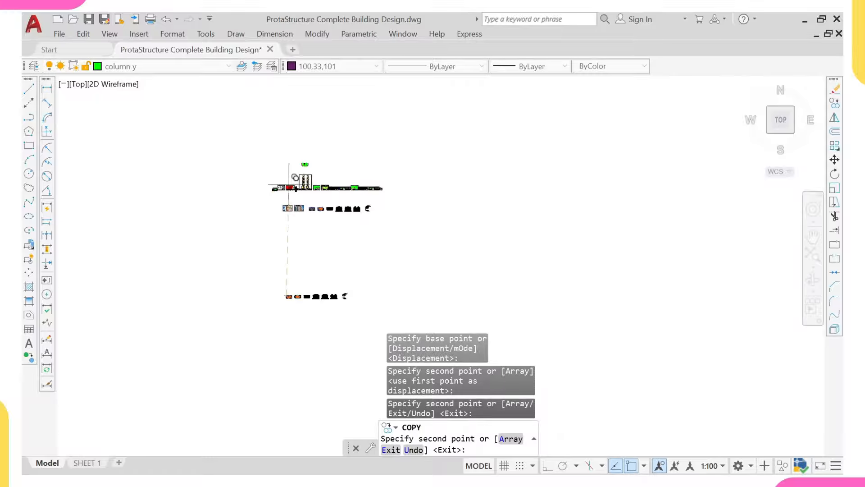
{"action": "scroll", "coordinate": [288, 189], "scroll_direction": "up", "scroll_amount": 9}
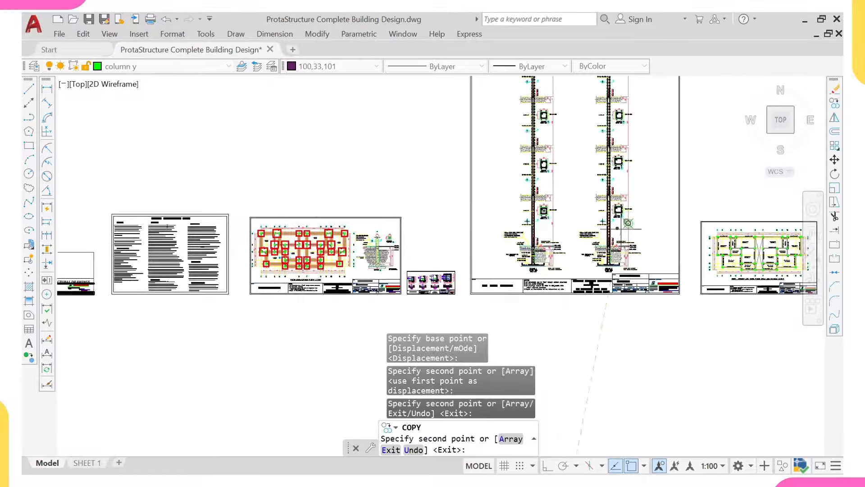
{"action": "middle_click_drag", "start_coordinate": [642, 216], "coordinate": [452, 264]}
{"action": "scroll", "coordinate": [451, 263], "scroll_direction": "up", "scroll_amount": 3}
{"action": "mouse_move", "coordinate": [576, 265]}
{"action": "middle_mouse_down"}
{"action": "mouse_move", "coordinate": [510, 294]}
{"action": "mouse_move", "coordinate": [459, 302]}
{"action": "middle_mouse_up"}
{"action": "scroll", "coordinate": [489, 285], "scroll_direction": "down", "scroll_amount": 6}
{"action": "scroll", "coordinate": [406, 280], "scroll_direction": "up", "scroll_amount": 4}
{"action": "scroll", "coordinate": [476, 276], "scroll_direction": "down", "scroll_amount": 6}
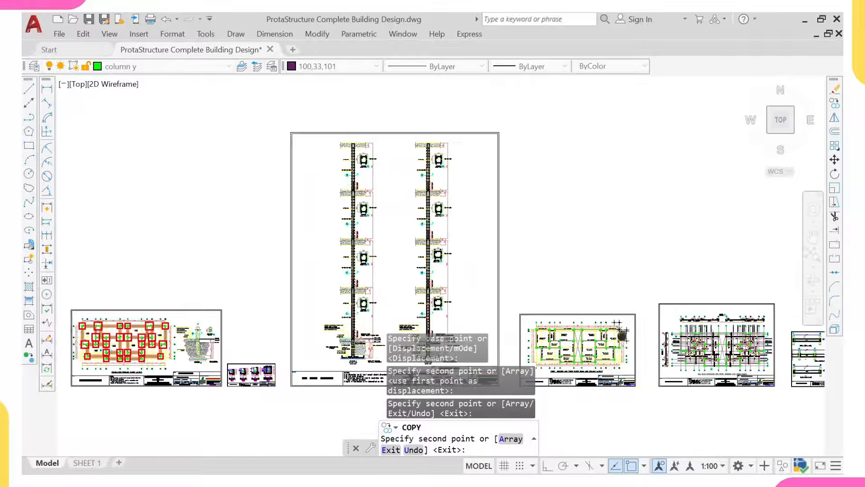
{"action": "scroll", "coordinate": [468, 277], "scroll_direction": "up", "scroll_amount": 7}
{"action": "scroll", "coordinate": [495, 288], "scroll_direction": "down", "scroll_amount": 6}
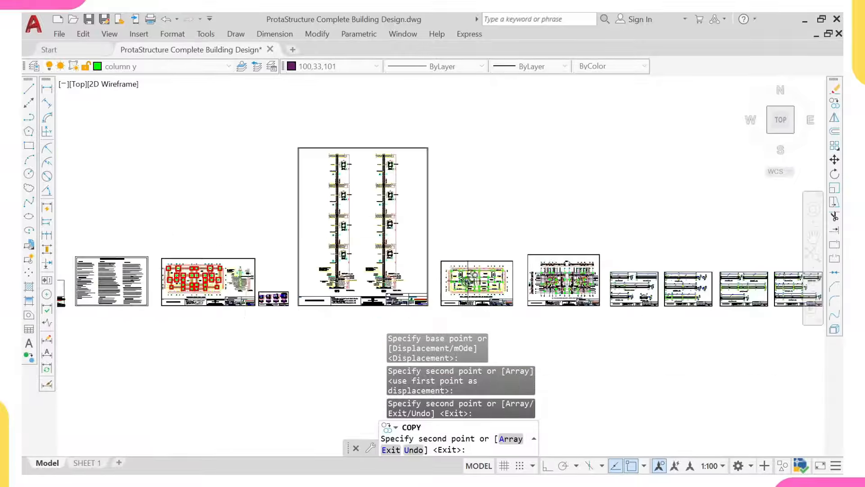
{"action": "middle_click_drag", "start_coordinate": [214, 276], "coordinate": [312, 270]}
{"action": "scroll", "coordinate": [311, 264], "scroll_direction": "up", "scroll_amount": 6}
{"action": "scroll", "coordinate": [311, 263], "scroll_direction": "down", "scroll_amount": 4}
{"action": "middle_click_drag", "start_coordinate": [576, 260], "coordinate": [344, 267]}
{"action": "middle_click_drag", "start_coordinate": [688, 278], "coordinate": [510, 265]}
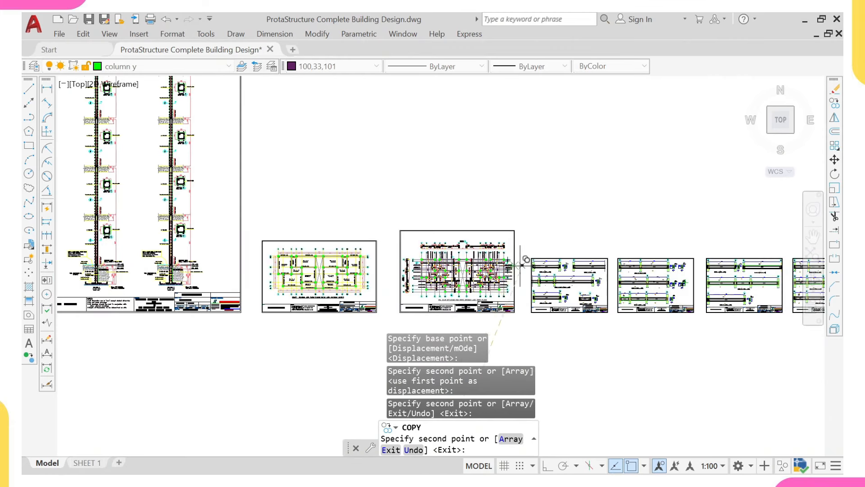
{"action": "scroll", "coordinate": [521, 261], "scroll_direction": "down", "scroll_amount": 4}
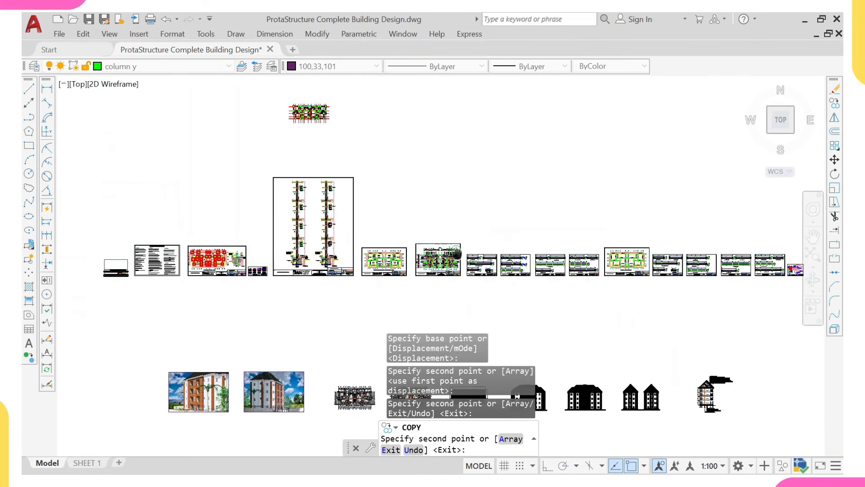
{"action": "middle_click_drag", "start_coordinate": [530, 259], "coordinate": [437, 237]}
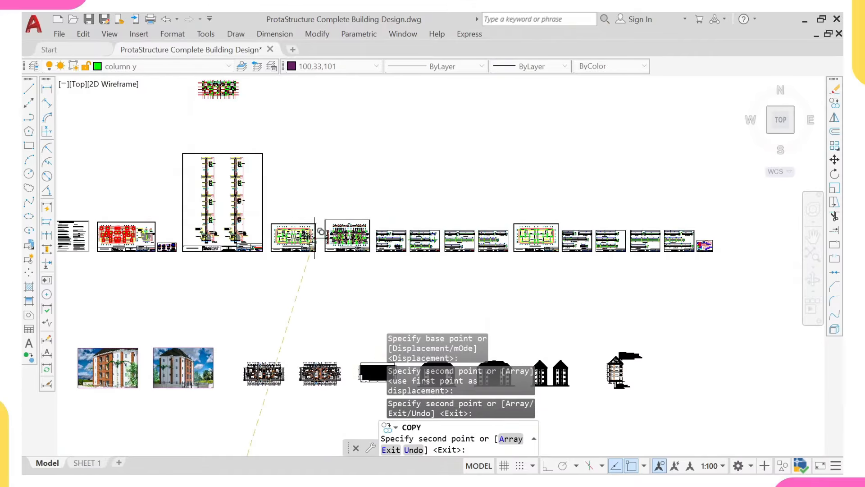
{"action": "scroll", "coordinate": [315, 234], "scroll_direction": "up", "scroll_amount": 10}
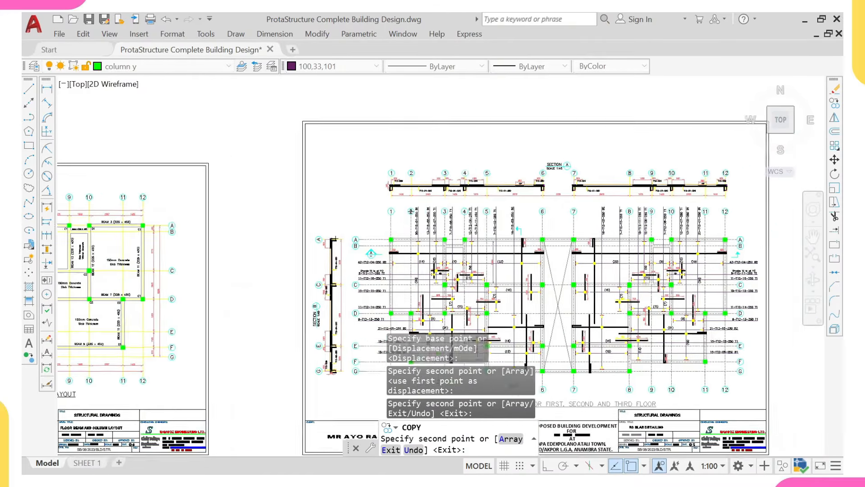
{"action": "scroll", "coordinate": [446, 191], "scroll_direction": "up", "scroll_amount": 4}
{"action": "scroll", "coordinate": [451, 180], "scroll_direction": "up", "scroll_amount": 2}
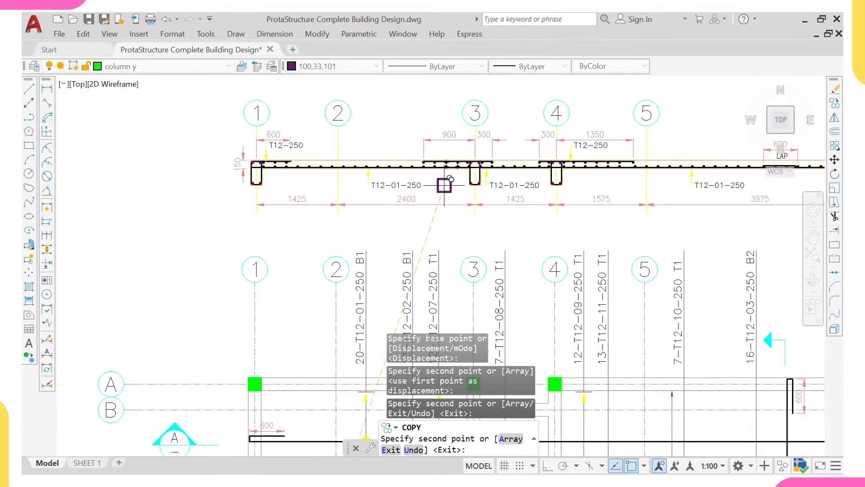
{"action": "scroll", "coordinate": [441, 179], "scroll_direction": "down", "scroll_amount": 5}
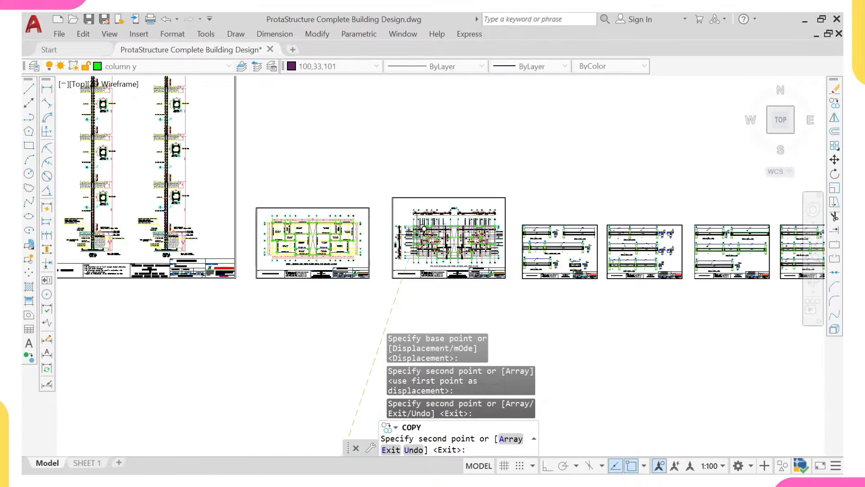
{"action": "scroll", "coordinate": [413, 279], "scroll_direction": "down", "scroll_amount": 5}
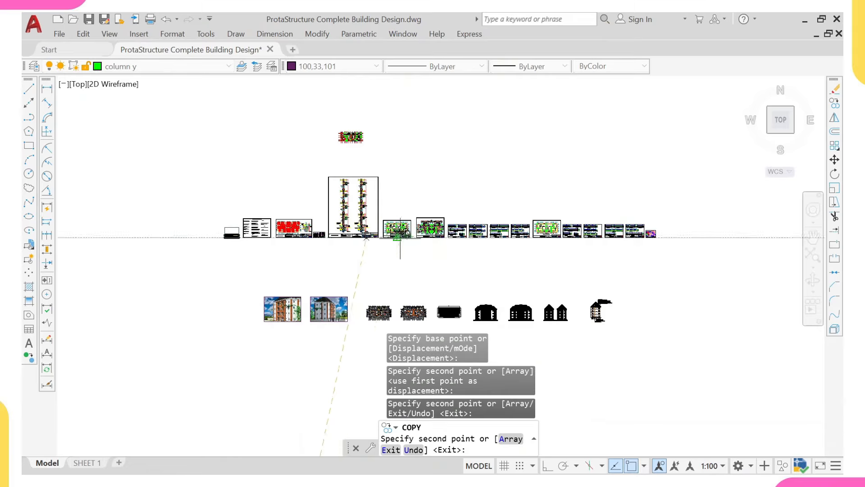
{"action": "scroll", "coordinate": [400, 238], "scroll_direction": "up", "scroll_amount": 3}
{"action": "scroll", "coordinate": [397, 270], "scroll_direction": "down", "scroll_amount": 5}
{"action": "scroll", "coordinate": [397, 282], "scroll_direction": "up", "scroll_amount": 1}
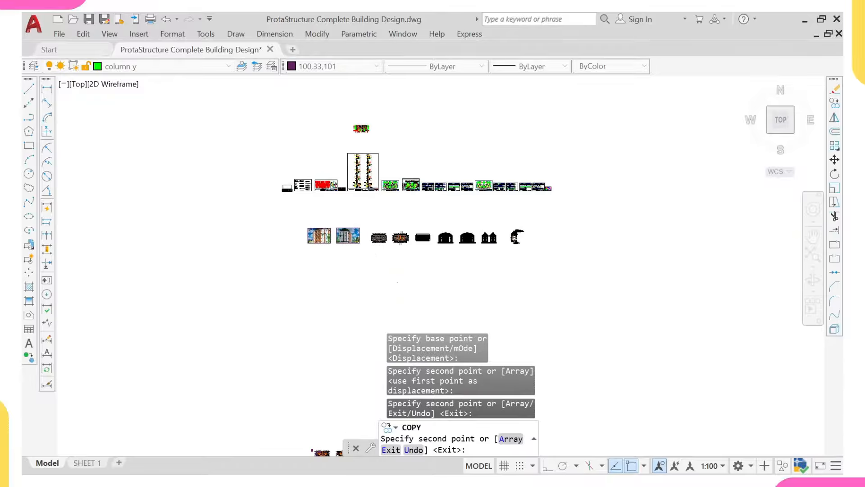
{"action": "scroll", "coordinate": [385, 236], "scroll_direction": "down", "scroll_amount": 6}
{"action": "middle_click_drag", "start_coordinate": [397, 271], "coordinate": [397, 236]}
{"action": "scroll", "coordinate": [375, 273], "scroll_direction": "up", "scroll_amount": 6}
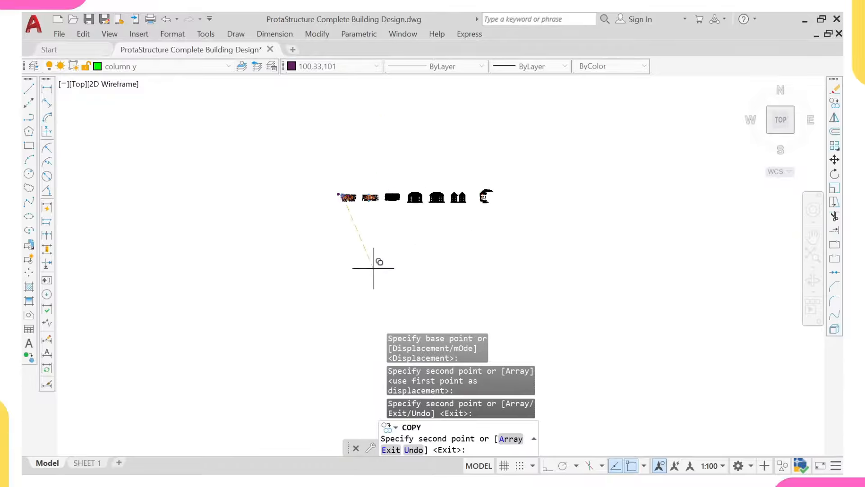
{"action": "scroll", "coordinate": [363, 216], "scroll_direction": "up", "scroll_amount": 2}
{"action": "scroll", "coordinate": [323, 180], "scroll_direction": "up", "scroll_amount": 2}
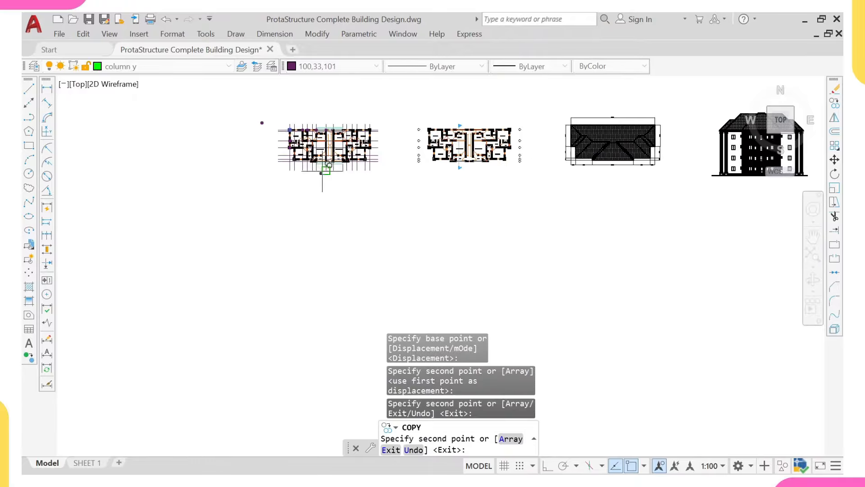
{"action": "scroll", "coordinate": [271, 110], "scroll_direction": "up", "scroll_amount": 3}
{"action": "scroll", "coordinate": [297, 212], "scroll_direction": "up", "scroll_amount": 4}
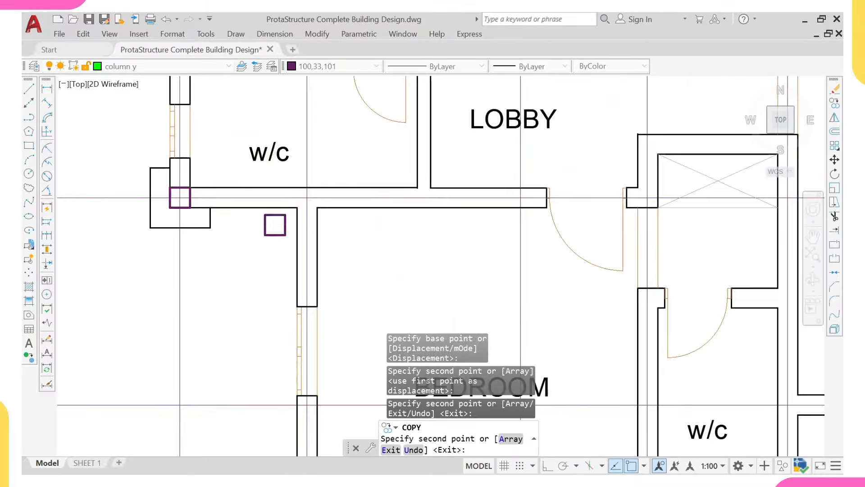
Step: Place column copies at the w/c wall intersection, bedroom corner, w/c corner and VER. corner
{"action": "left_click", "coordinate": [307, 198]}
{"action": "scroll", "coordinate": [307, 225], "scroll_direction": "down", "scroll_amount": 5}
{"action": "scroll", "coordinate": [303, 311], "scroll_direction": "up", "scroll_amount": 4}
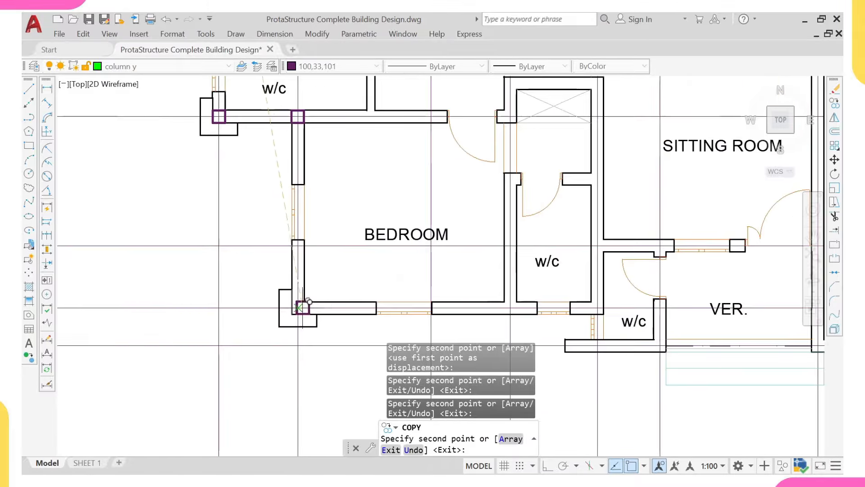
{"action": "left_click", "coordinate": [298, 308]}
{"action": "scroll", "coordinate": [298, 308], "scroll_direction": "down", "scroll_amount": 5}
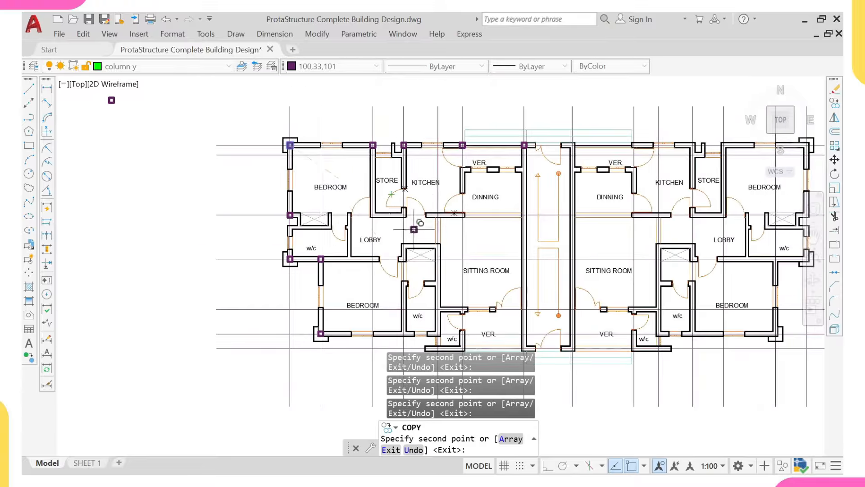
{"action": "scroll", "coordinate": [424, 266], "scroll_direction": "up", "scroll_amount": 4}
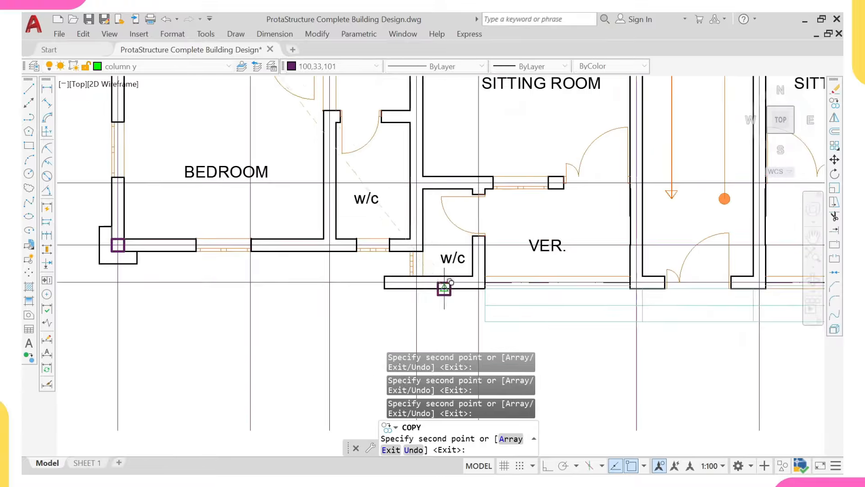
{"action": "left_click", "coordinate": [417, 282]}
{"action": "scroll", "coordinate": [613, 283], "scroll_direction": "up", "scroll_amount": 2}
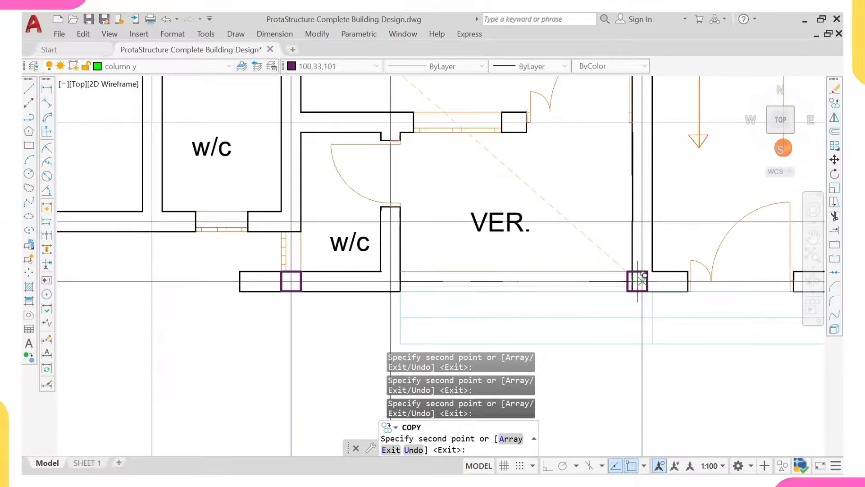
{"action": "left_click", "coordinate": [642, 281]}
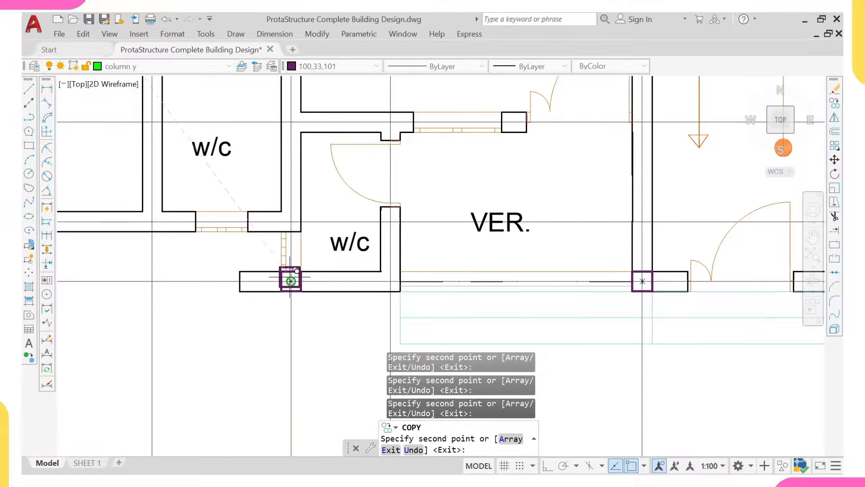
{"action": "scroll", "coordinate": [290, 280], "scroll_direction": "down", "scroll_amount": 4}
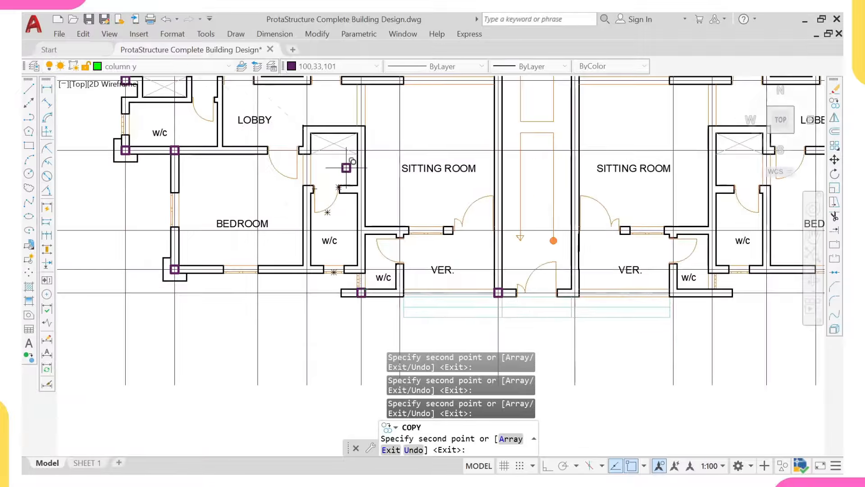
{"action": "scroll", "coordinate": [364, 151], "scroll_direction": "up", "scroll_amount": 2}
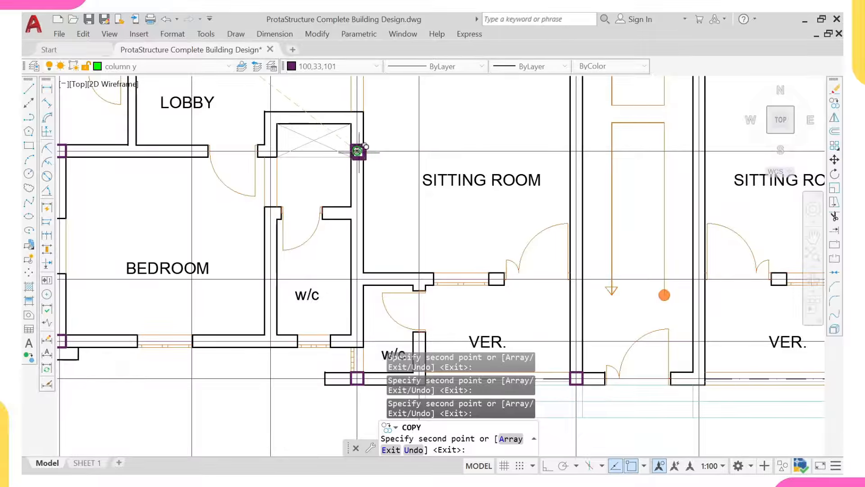
Step: Add column copies at the lobby-side w/c corner and the kitchen wall junction
{"action": "left_click", "coordinate": [358, 151]}
{"action": "scroll", "coordinate": [347, 219], "scroll_direction": "down", "scroll_amount": 2}
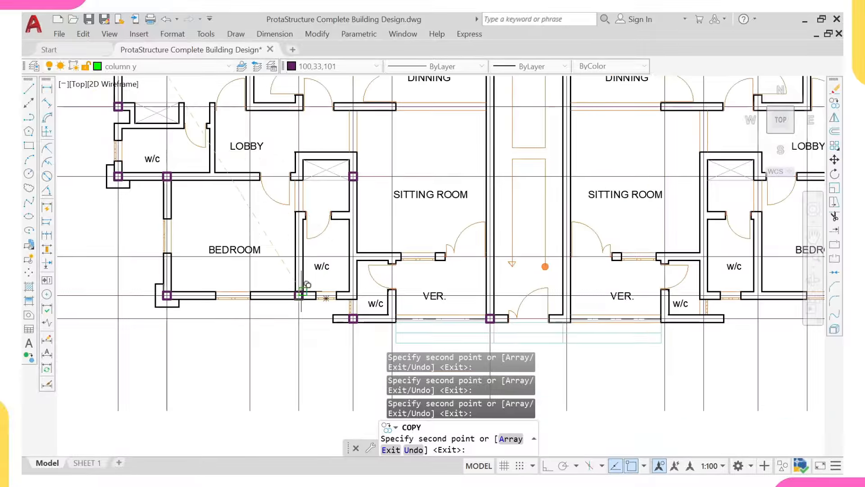
{"action": "scroll", "coordinate": [337, 277], "scroll_direction": "up", "scroll_amount": 4}
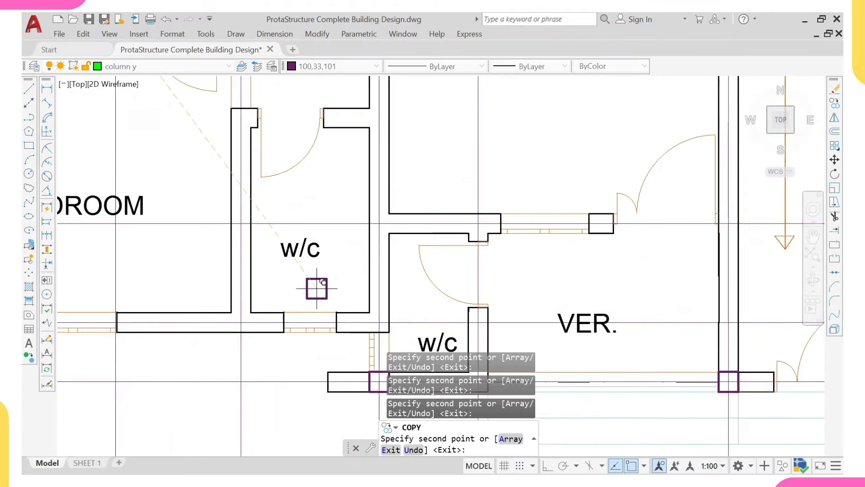
{"action": "scroll", "coordinate": [352, 279], "scroll_direction": "down", "scroll_amount": 6}
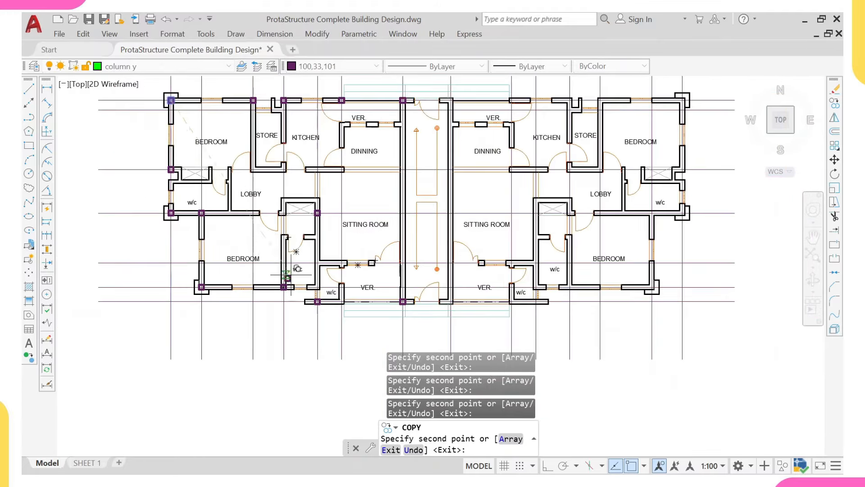
{"action": "scroll", "coordinate": [266, 203], "scroll_direction": "up", "scroll_amount": 5}
{"action": "scroll", "coordinate": [275, 216], "scroll_direction": "down", "scroll_amount": 3}
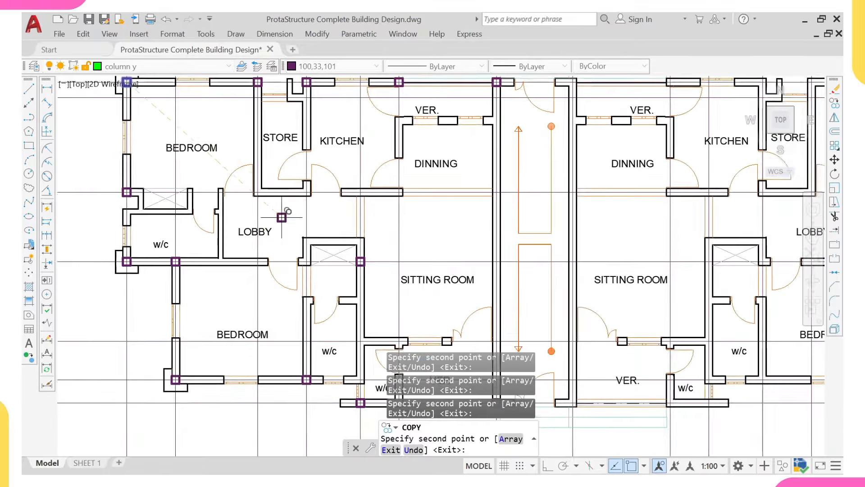
{"action": "middle_click_drag", "start_coordinate": [283, 225], "coordinate": [281, 235]}
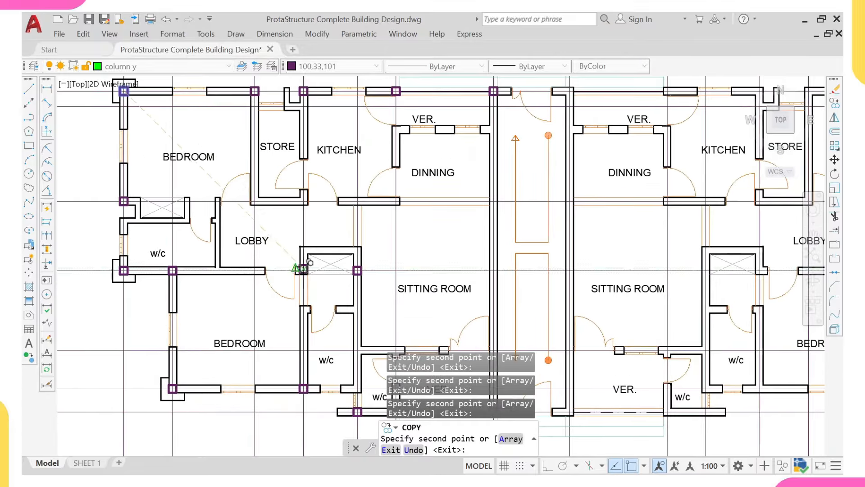
{"action": "scroll", "coordinate": [254, 272], "scroll_direction": "up", "scroll_amount": 2}
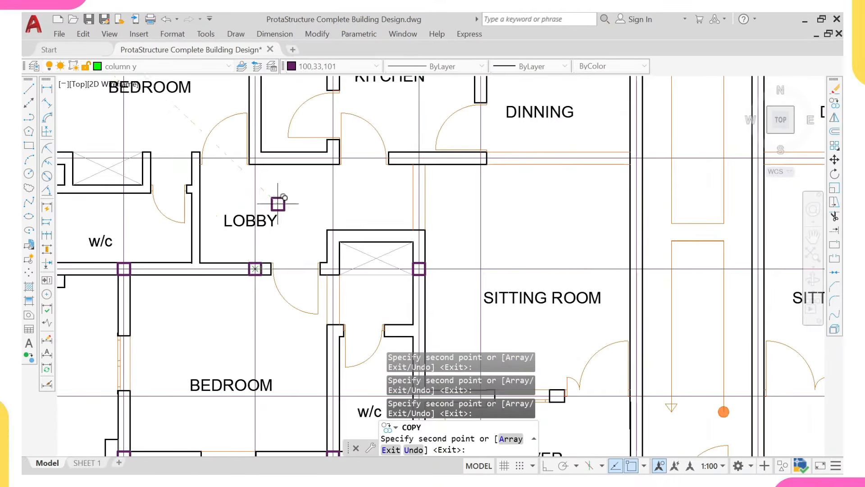
{"action": "scroll", "coordinate": [276, 233], "scroll_direction": "down", "scroll_amount": 4}
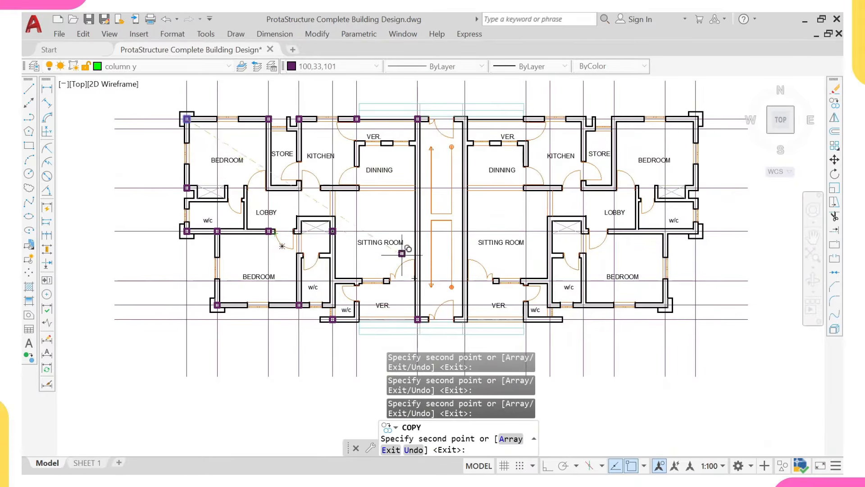
{"action": "scroll", "coordinate": [415, 278], "scroll_direction": "up", "scroll_amount": 4}
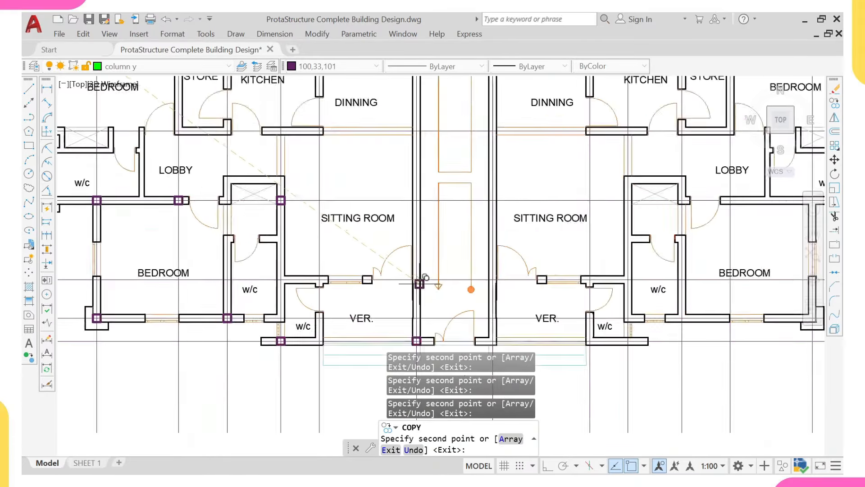
{"action": "scroll", "coordinate": [422, 221], "scroll_direction": "down", "scroll_amount": 4}
{"action": "scroll", "coordinate": [421, 221], "scroll_direction": "up", "scroll_amount": 2}
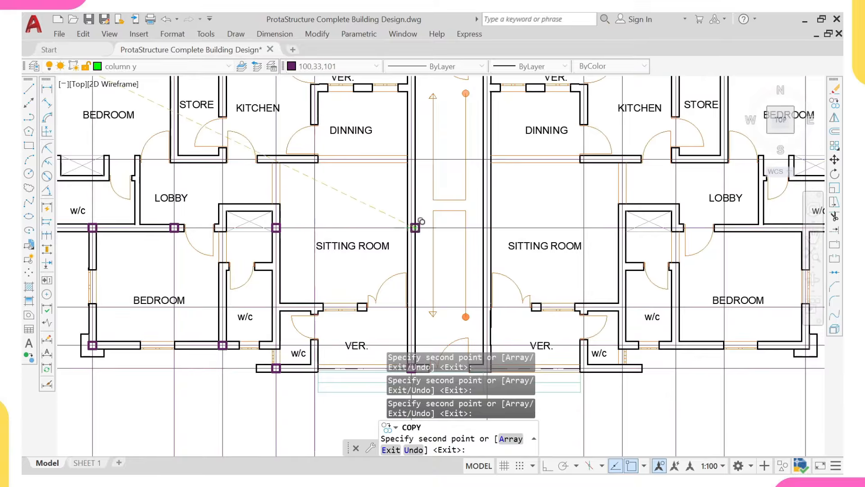
{"action": "scroll", "coordinate": [415, 227], "scroll_direction": "down", "scroll_amount": 3}
{"action": "scroll", "coordinate": [271, 197], "scroll_direction": "up", "scroll_amount": 3}
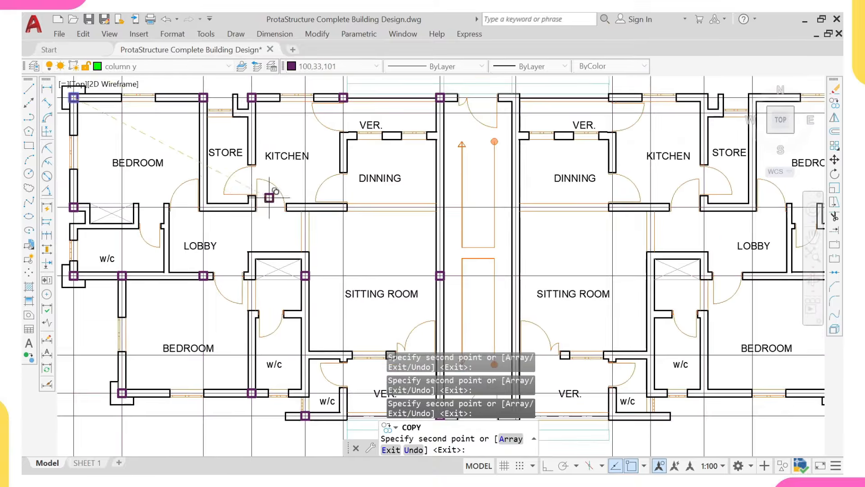
{"action": "scroll", "coordinate": [253, 205], "scroll_direction": "up", "scroll_amount": 2}
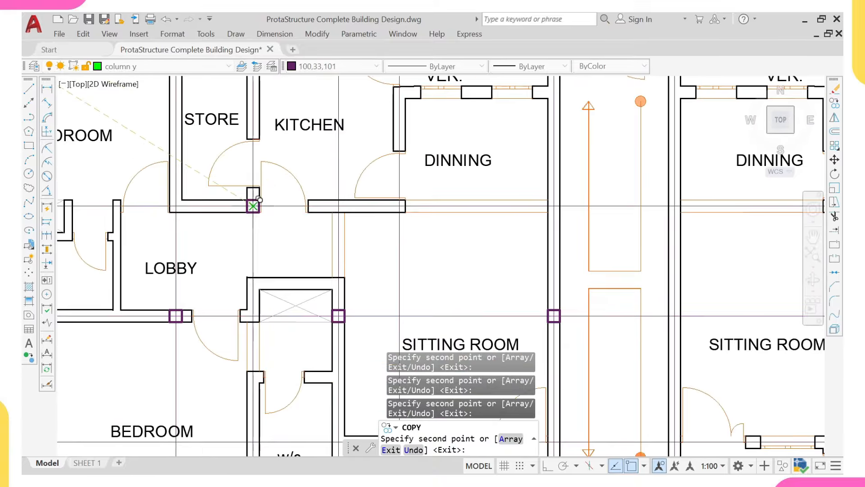
{"action": "left_click", "coordinate": [338, 206]}
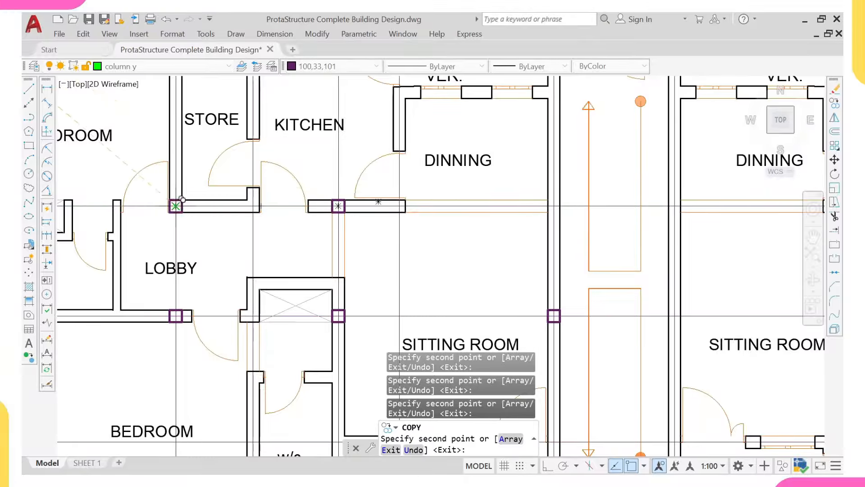
{"action": "scroll", "coordinate": [298, 215], "scroll_direction": "down", "scroll_amount": 5}
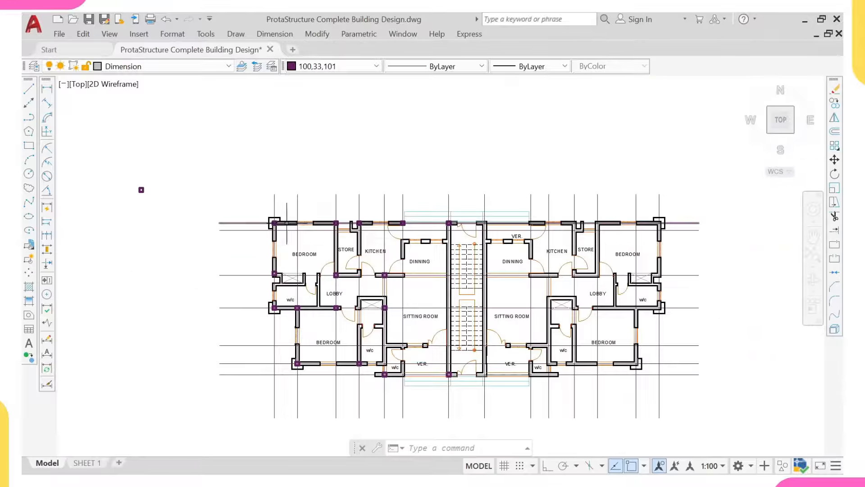
Step: Add a 3225 linear dimension for the bedroom grid spacing left of the plan
{"action": "left_click", "coordinate": [47, 89]}
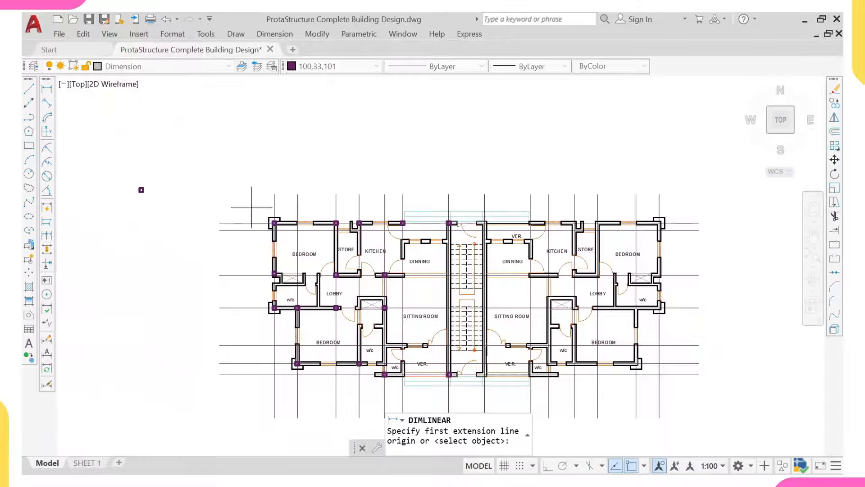
{"action": "scroll", "coordinate": [252, 224], "scroll_direction": "up", "scroll_amount": 2}
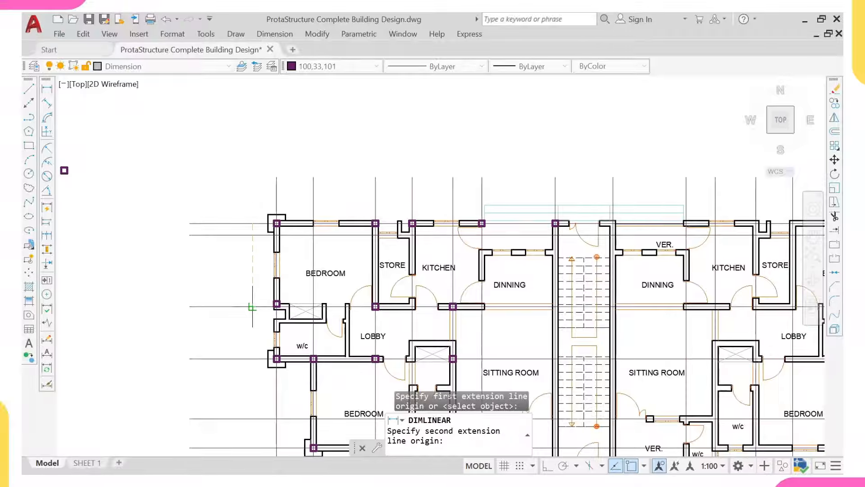
{"action": "left_click", "coordinate": [252, 307]}
{"action": "scroll", "coordinate": [250, 280], "scroll_direction": "up", "scroll_amount": 4}
{"action": "left_click", "coordinate": [251, 250]}
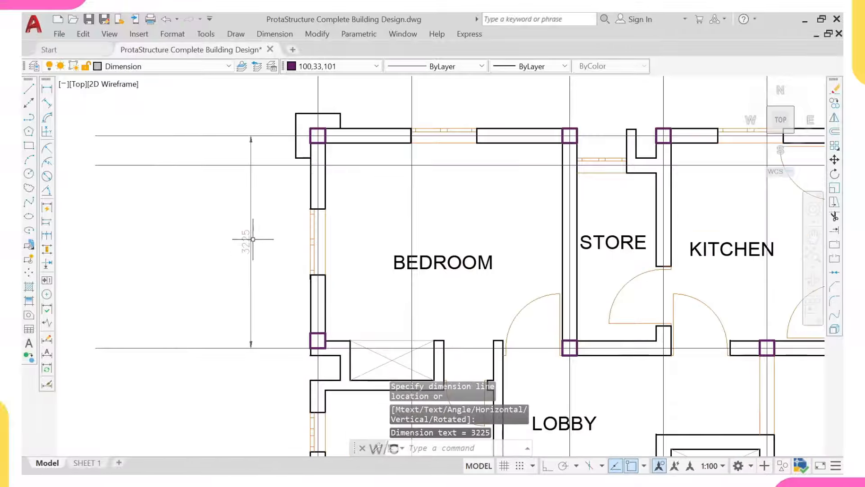
Step: Add a 2025 linear dimension from the bedroom grid line to the w/c bottom line, in line with 3225
{"action": "left_click", "coordinate": [47, 88]}
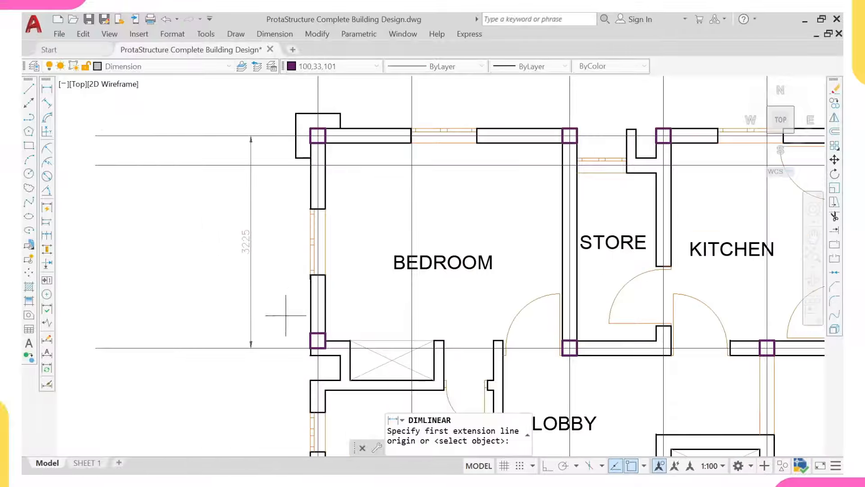
{"action": "middle_click_drag", "start_coordinate": [250, 337], "coordinate": [242, 251]}
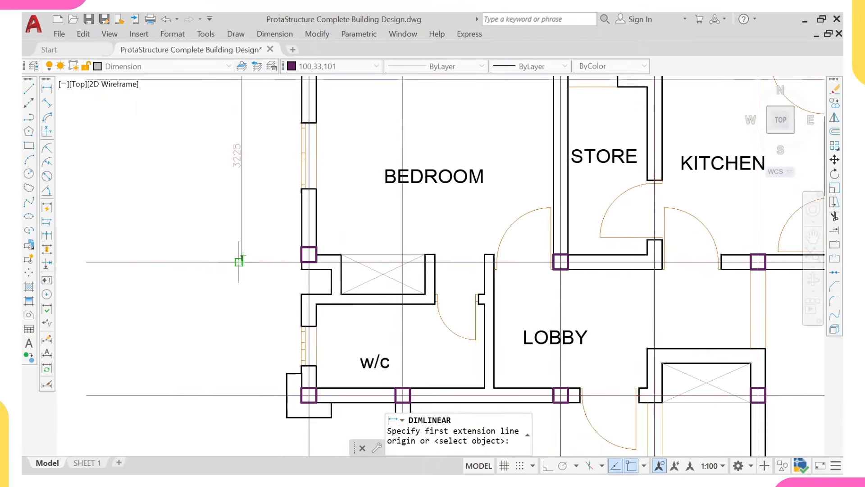
{"action": "left_click", "coordinate": [240, 261]}
{"action": "left_click", "coordinate": [238, 395]}
{"action": "scroll", "coordinate": [240, 356], "scroll_direction": "up", "scroll_amount": 3}
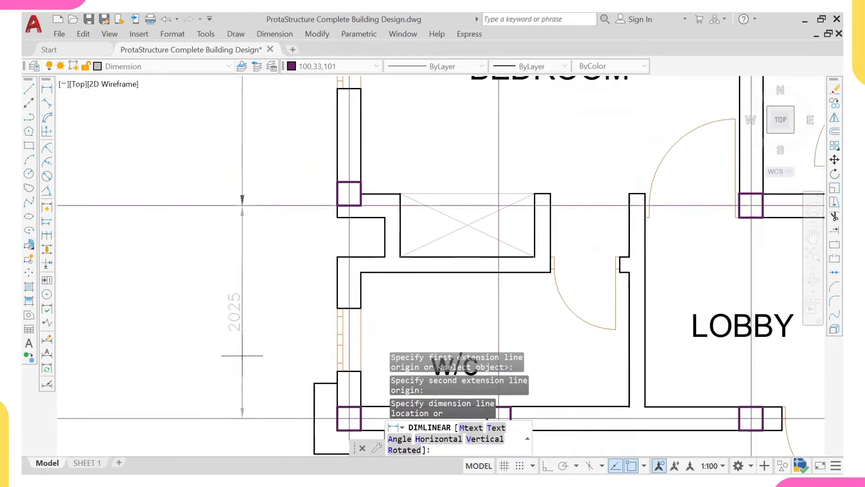
{"action": "left_click", "coordinate": [242, 355]}
{"action": "scroll", "coordinate": [234, 309], "scroll_direction": "down", "scroll_amount": 3}
{"action": "scroll", "coordinate": [234, 309], "scroll_direction": "up", "scroll_amount": 1}
{"action": "middle_click_drag", "start_coordinate": [234, 309], "coordinate": [242, 335]}
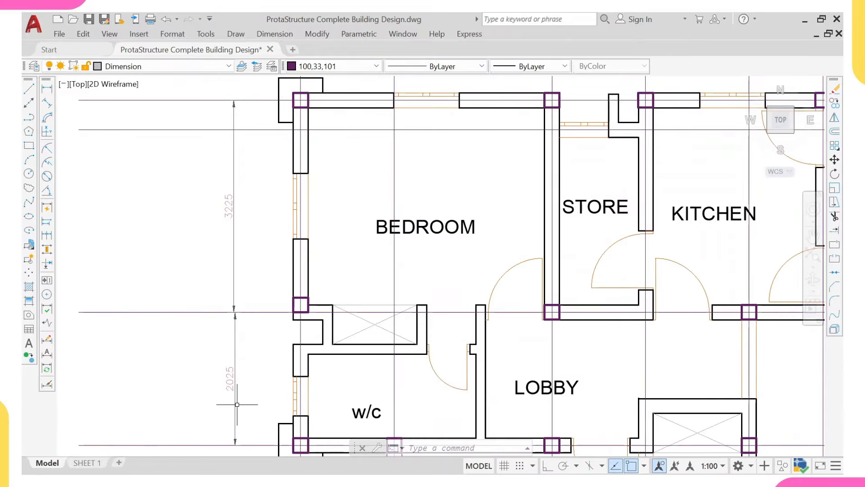
Step: Place an overall 5250 linear dimension outside the 3225 and 2025 dimensions
{"action": "left_click", "coordinate": [47, 89]}
{"action": "scroll", "coordinate": [117, 127], "scroll_direction": "down", "scroll_amount": 2}
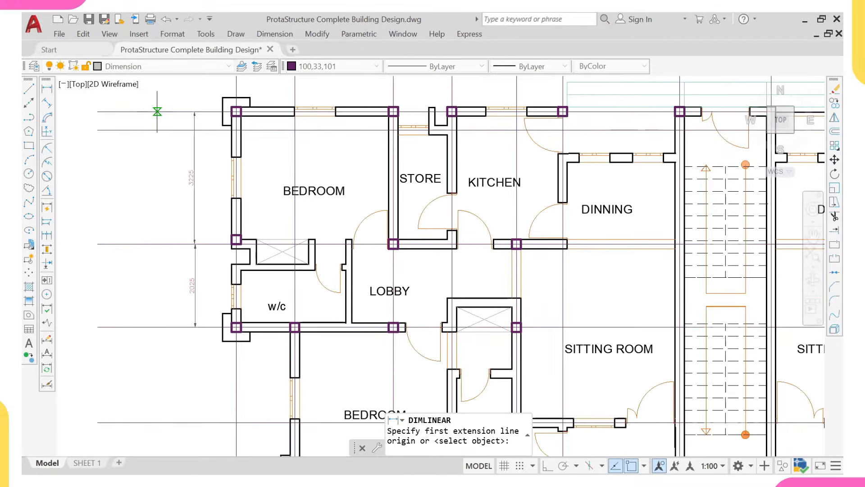
{"action": "left_click", "coordinate": [158, 111]}
{"action": "left_click", "coordinate": [157, 327]}
{"action": "scroll", "coordinate": [171, 276], "scroll_direction": "up", "scroll_amount": 2}
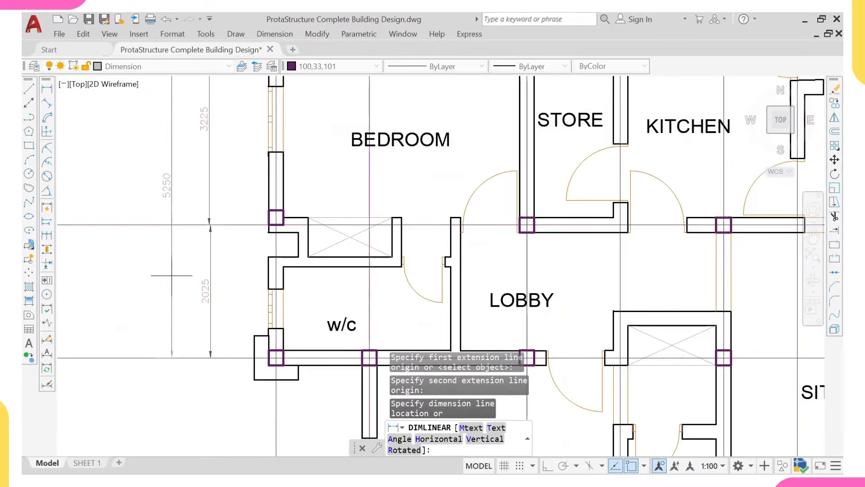
{"action": "middle_click_drag", "start_coordinate": [175, 272], "coordinate": [174, 280]}
{"action": "left_click", "coordinate": [170, 266]}
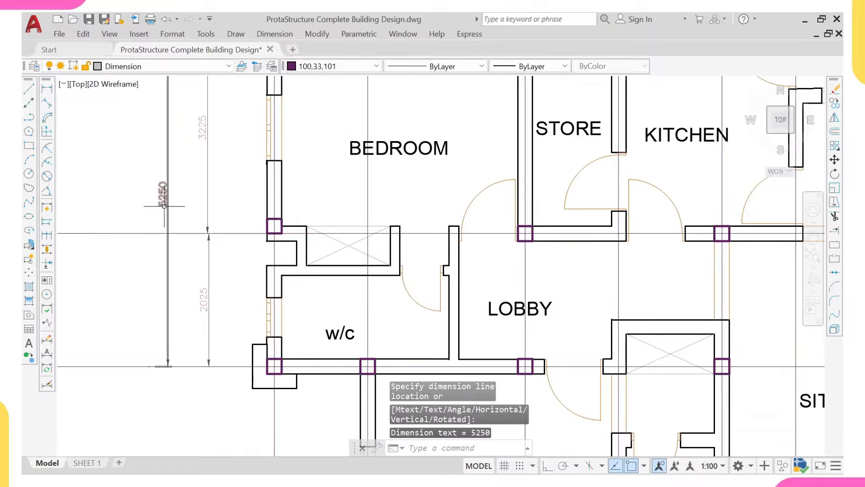
Step: Zoom to the bedroom's lower-left corner, select its column to check the layer, then deselect
{"action": "middle_click_drag", "start_coordinate": [163, 195], "coordinate": [167, 210]}
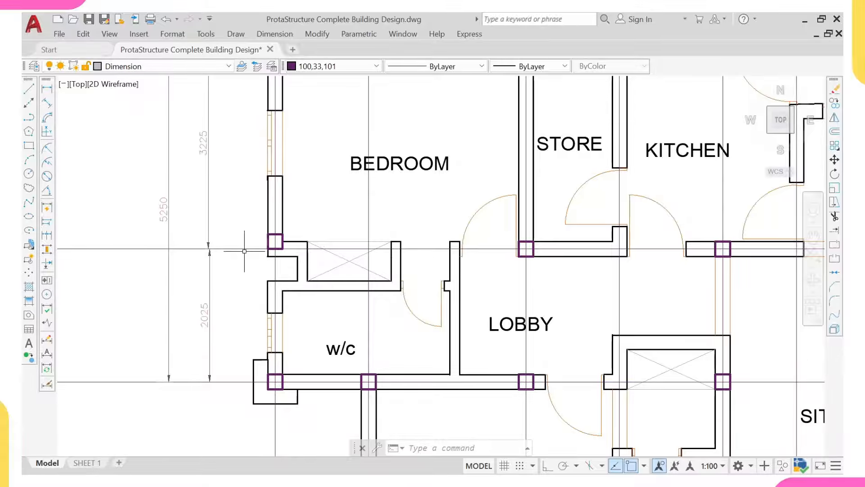
{"action": "scroll", "coordinate": [242, 252], "scroll_direction": "down", "scroll_amount": 2}
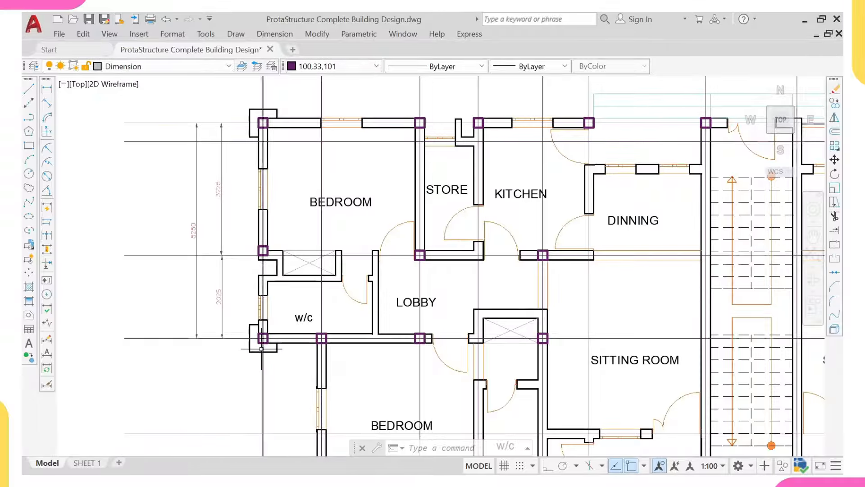
{"action": "scroll", "coordinate": [264, 249], "scroll_direction": "up", "scroll_amount": 4}
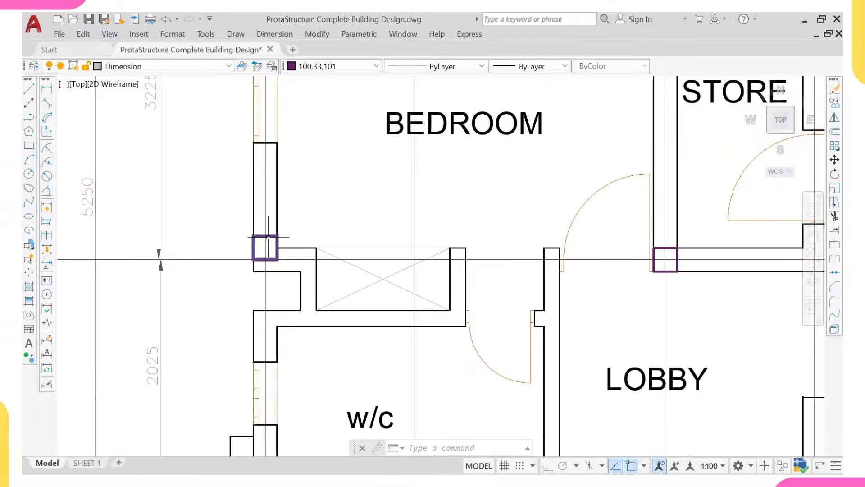
{"action": "scroll", "coordinate": [268, 236], "scroll_direction": "down", "scroll_amount": 4}
{"action": "middle_click_drag", "start_coordinate": [268, 242], "coordinate": [269, 269]}
{"action": "scroll", "coordinate": [270, 258], "scroll_direction": "up", "scroll_amount": 2}
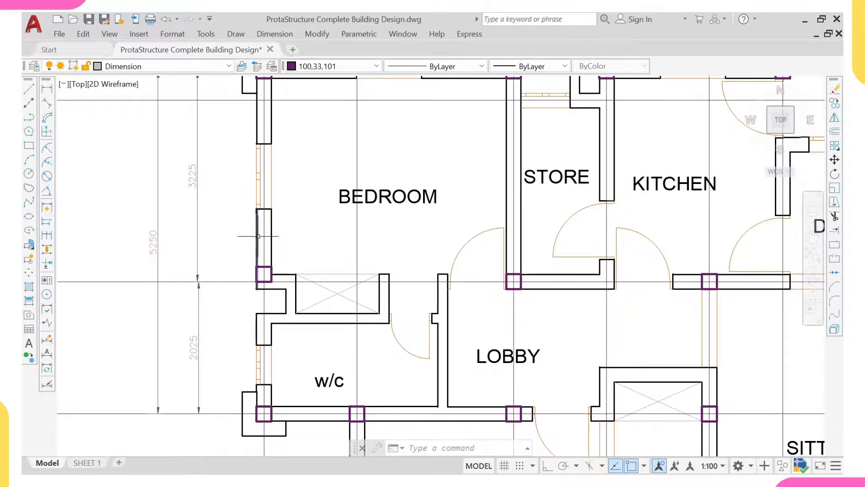
{"action": "scroll", "coordinate": [274, 232], "scroll_direction": "down", "scroll_amount": 4}
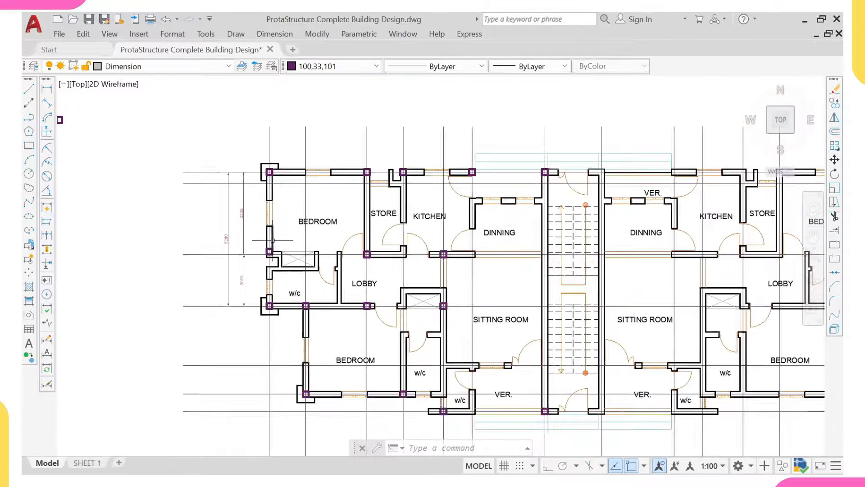
{"action": "scroll", "coordinate": [275, 266], "scroll_direction": "up", "scroll_amount": 1}
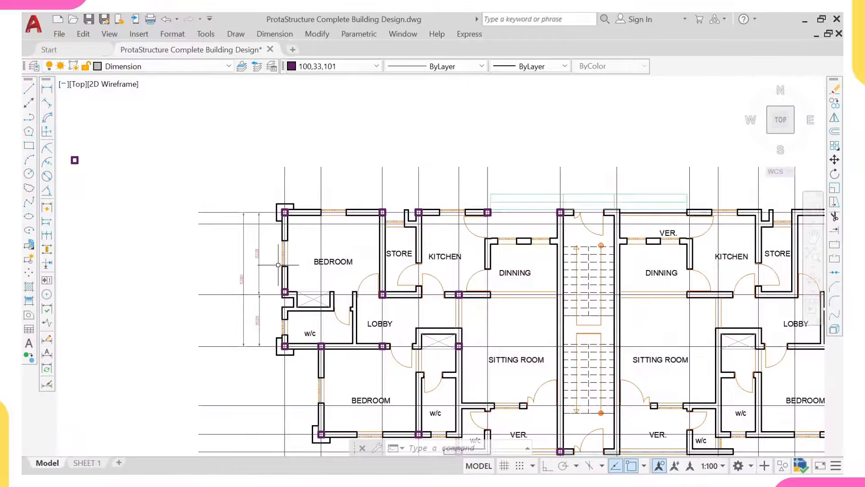
{"action": "scroll", "coordinate": [313, 273], "scroll_direction": "up", "scroll_amount": 2}
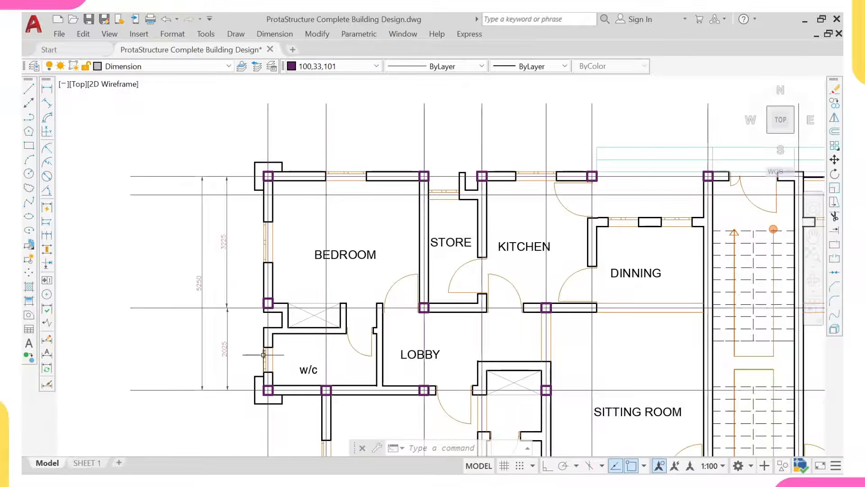
{"action": "scroll", "coordinate": [263, 355], "scroll_direction": "up", "scroll_amount": 4}
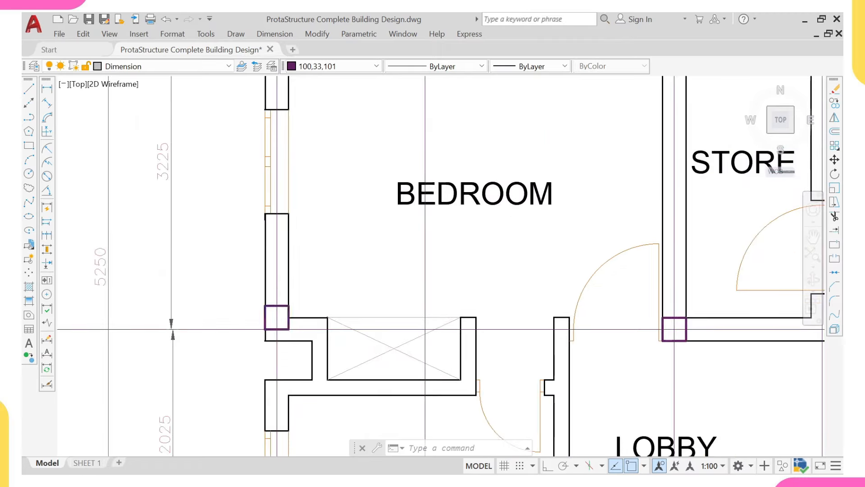
{"action": "left_click", "coordinate": [277, 306]}
{"action": "mouse_move", "coordinate": [276, 311]}
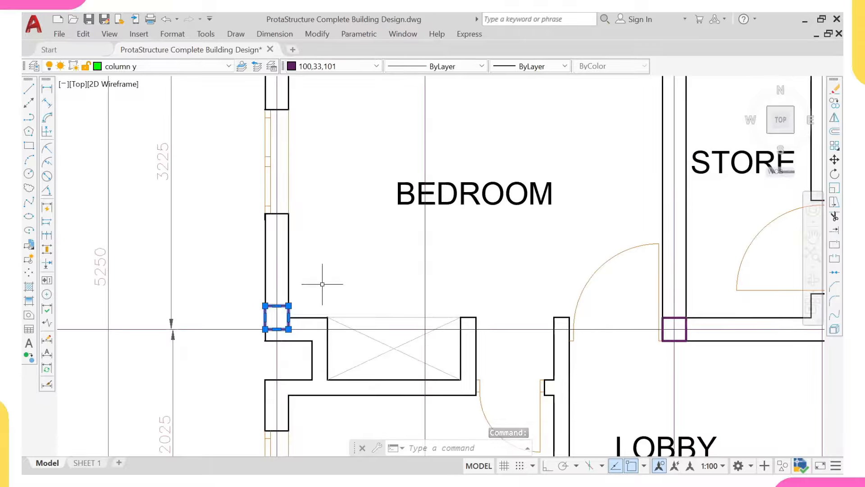
{"action": "key", "text": "Escape"}
Step: Window-select the column box at the bedroom's lower-left wall corner
{"action": "scroll", "coordinate": [318, 287], "scroll_direction": "down", "scroll_amount": 1}
{"action": "middle_click_drag", "start_coordinate": [315, 299], "coordinate": [321, 311]}
{"action": "scroll", "coordinate": [323, 301], "scroll_direction": "down", "scroll_amount": 2}
{"action": "middle_click_drag", "start_coordinate": [325, 263], "coordinate": [311, 248]}
{"action": "scroll", "coordinate": [301, 219], "scroll_direction": "up", "scroll_amount": 2}
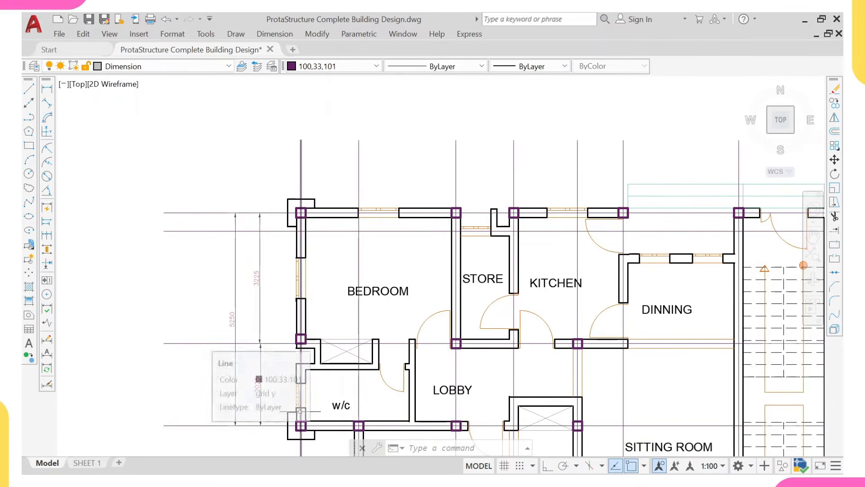
{"action": "scroll", "coordinate": [304, 171], "scroll_direction": "down", "scroll_amount": 2}
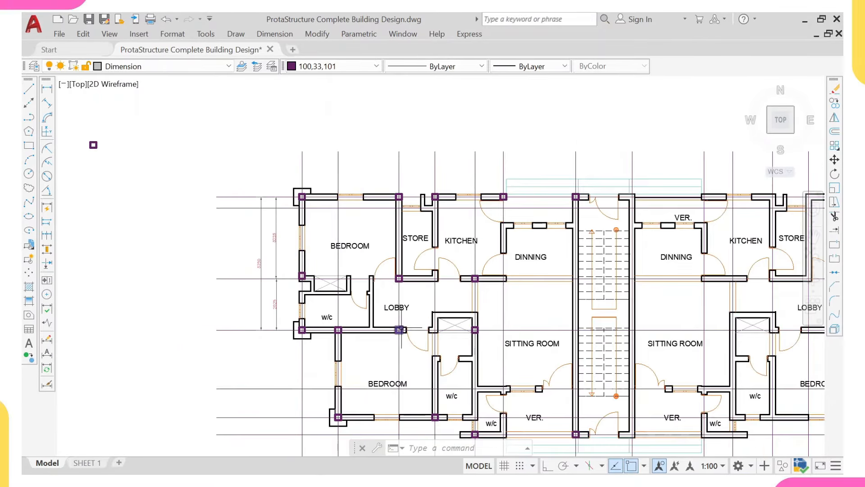
{"action": "scroll", "coordinate": [471, 271], "scroll_direction": "up", "scroll_amount": 2}
{"action": "scroll", "coordinate": [469, 296], "scroll_direction": "down", "scroll_amount": 2}
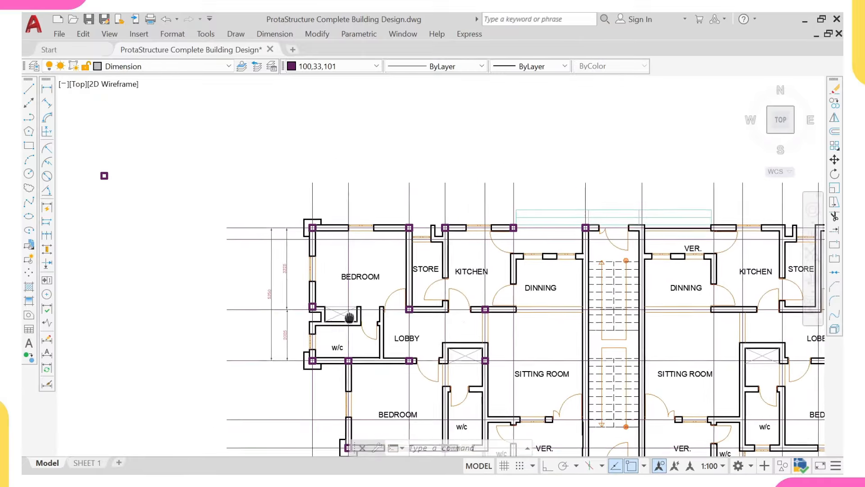
{"action": "scroll", "coordinate": [322, 297], "scroll_direction": "up", "scroll_amount": 3}
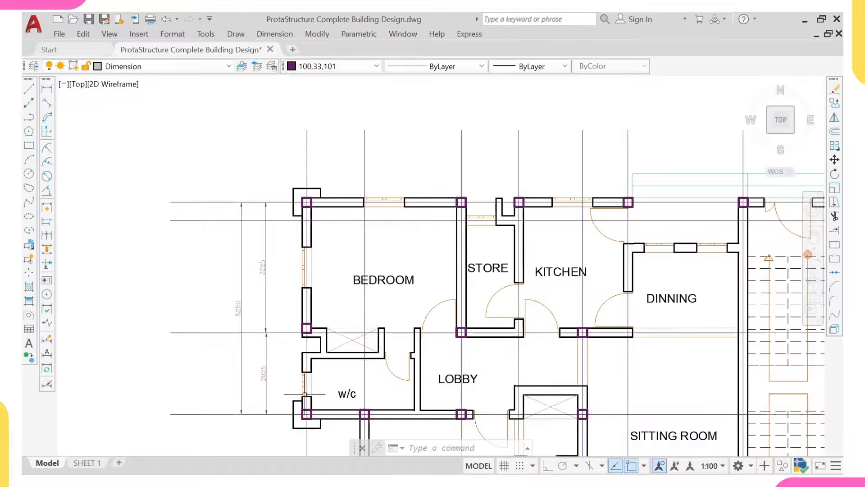
{"action": "scroll", "coordinate": [305, 394], "scroll_direction": "up", "scroll_amount": 4}
{"action": "left_click", "coordinate": [313, 344]}
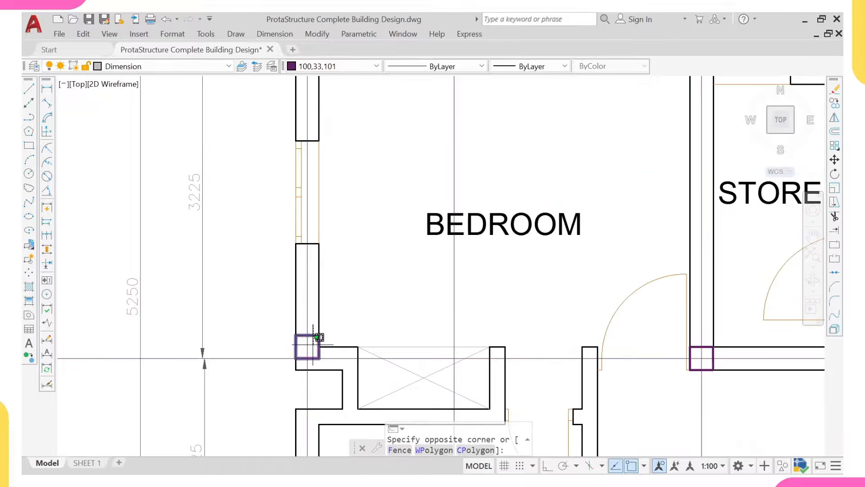
{"action": "scroll", "coordinate": [312, 344], "scroll_direction": "down", "scroll_amount": 6}
{"action": "key", "text": "Escape"}
{"action": "scroll", "coordinate": [313, 328], "scroll_direction": "up", "scroll_amount": 3}
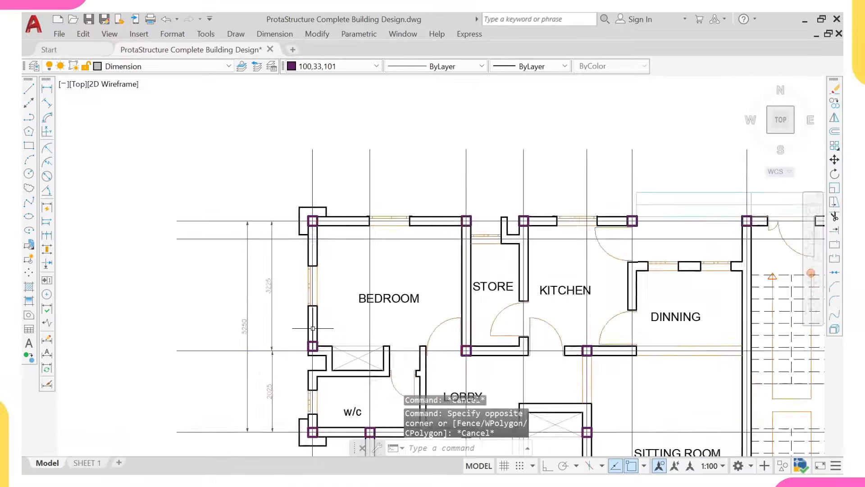
{"action": "scroll", "coordinate": [312, 329], "scroll_direction": "up", "scroll_amount": 2}
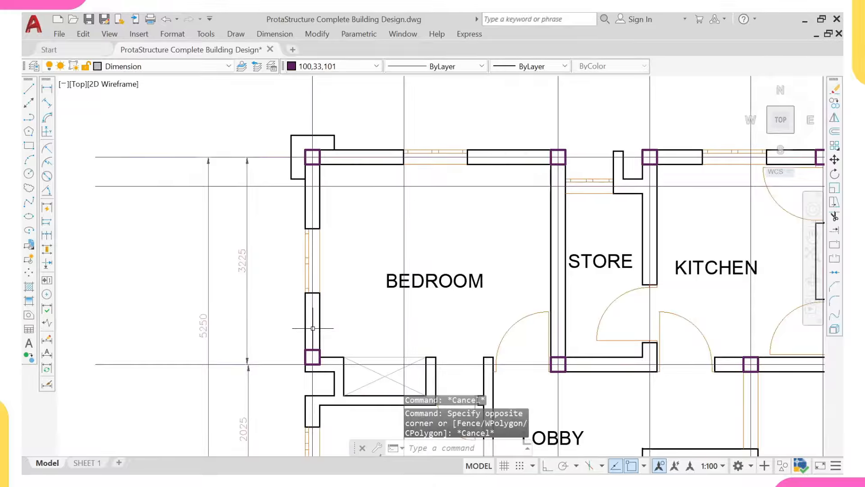
{"action": "scroll", "coordinate": [313, 329], "scroll_direction": "down", "scroll_amount": 2}
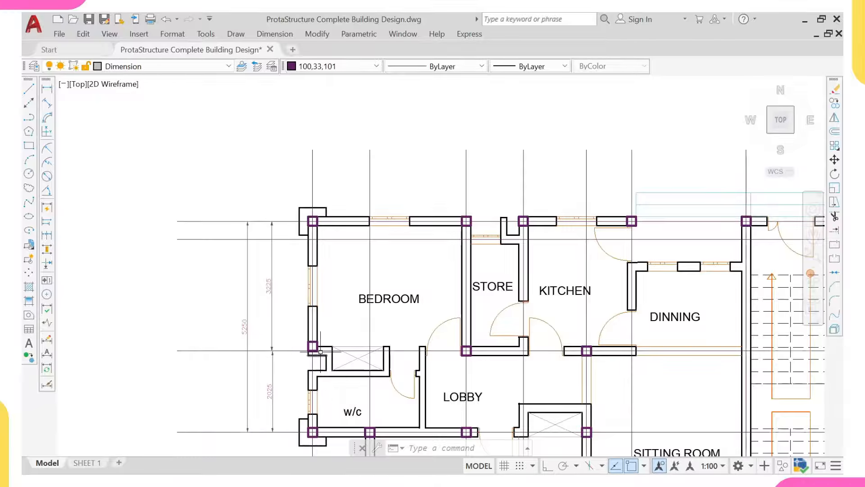
{"action": "scroll", "coordinate": [325, 363], "scroll_direction": "up", "scroll_amount": 2}
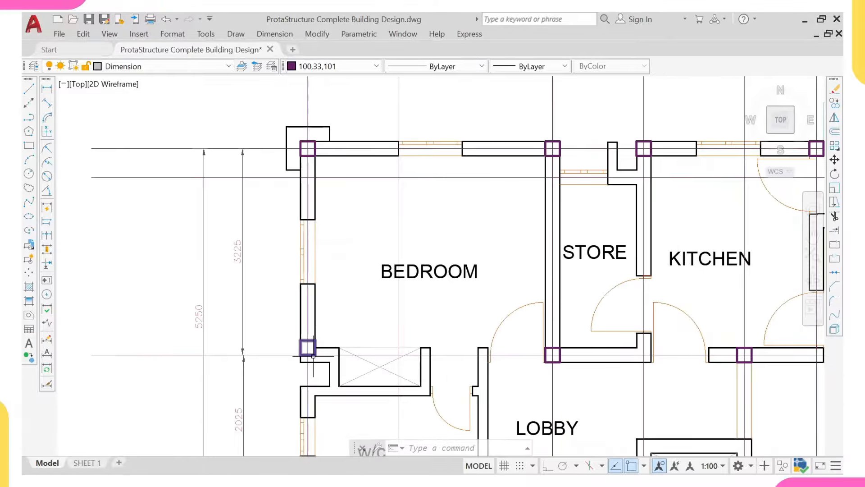
{"action": "scroll", "coordinate": [314, 356], "scroll_direction": "up", "scroll_amount": 2}
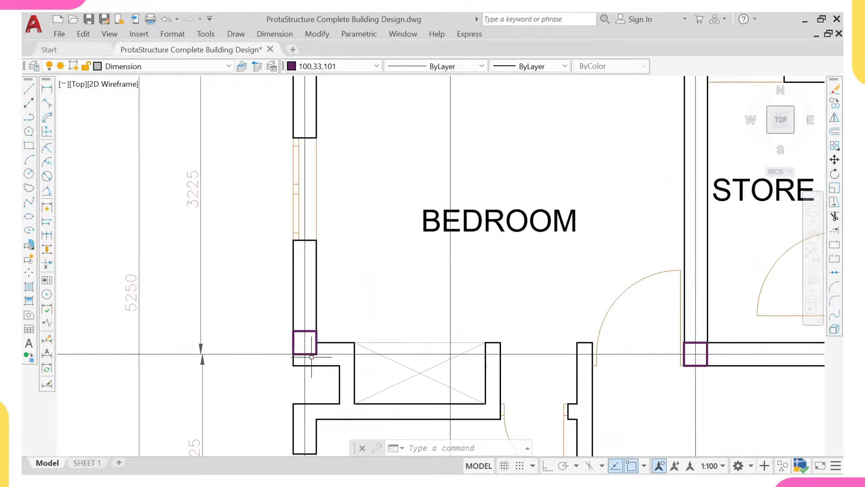
{"action": "scroll", "coordinate": [311, 356], "scroll_direction": "down", "scroll_amount": 3}
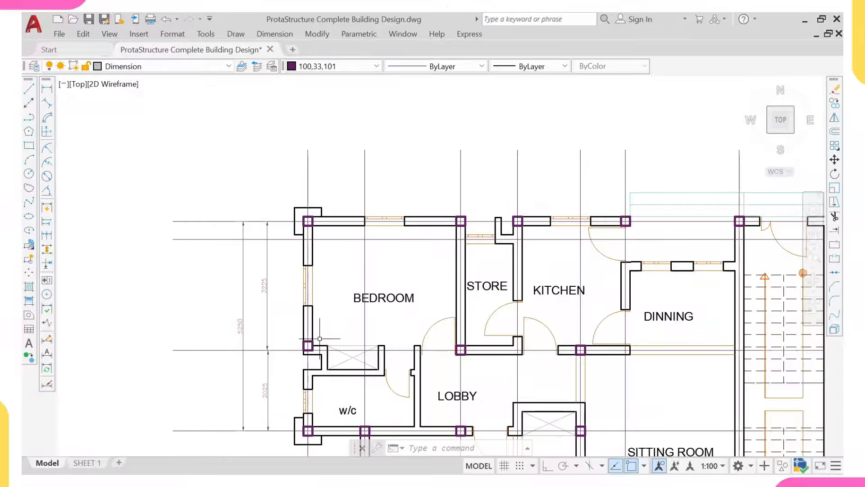
{"action": "scroll", "coordinate": [320, 338], "scroll_direction": "up", "scroll_amount": 2}
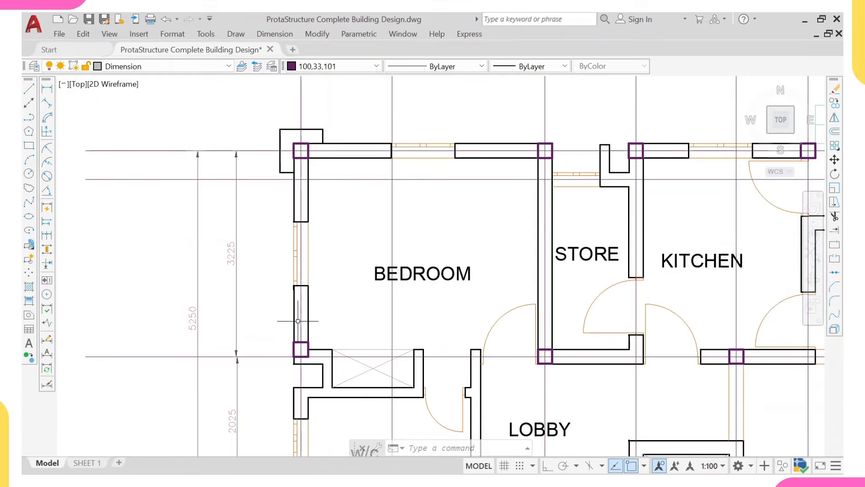
{"action": "scroll", "coordinate": [298, 321], "scroll_direction": "down", "scroll_amount": 2}
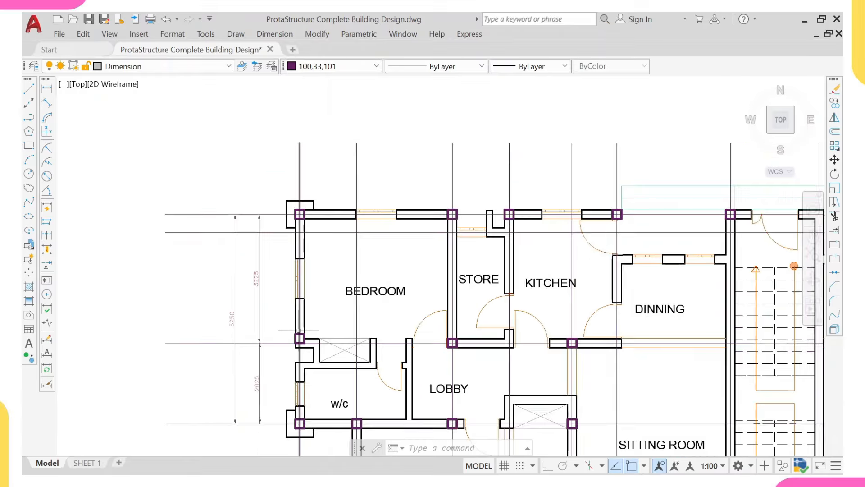
{"action": "scroll", "coordinate": [300, 336], "scroll_direction": "up", "scroll_amount": 2}
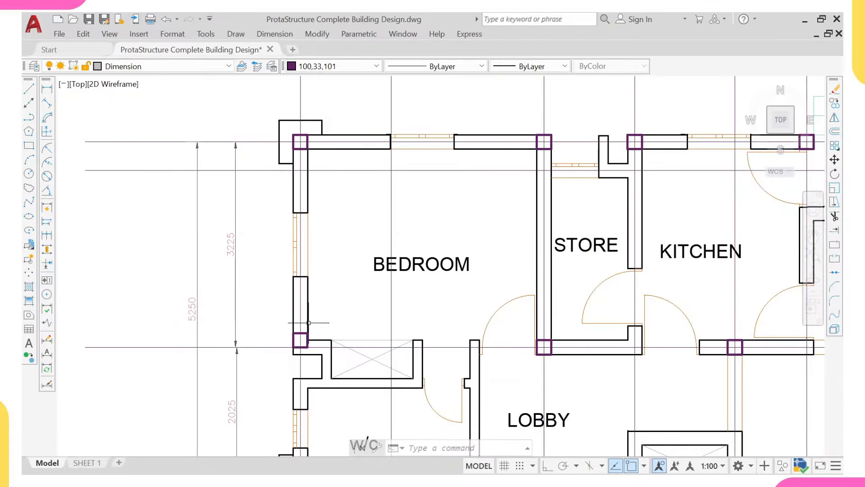
{"action": "scroll", "coordinate": [299, 341], "scroll_direction": "up", "scroll_amount": 4}
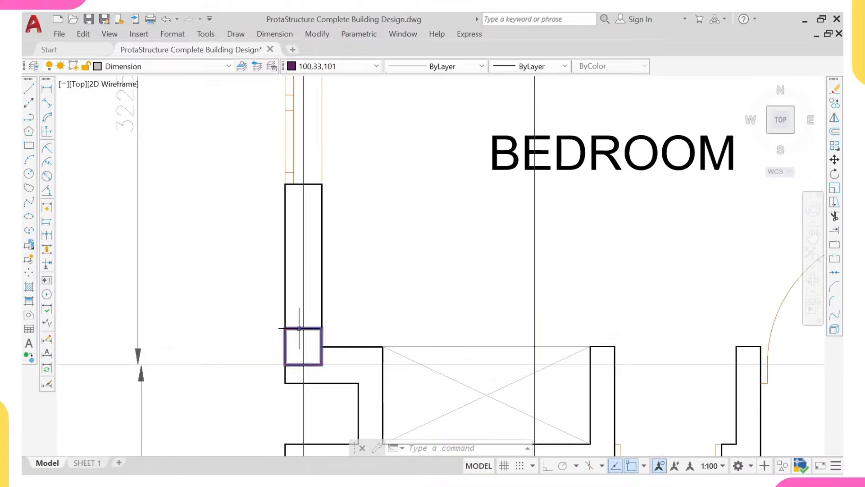
{"action": "left_click", "coordinate": [298, 329]}
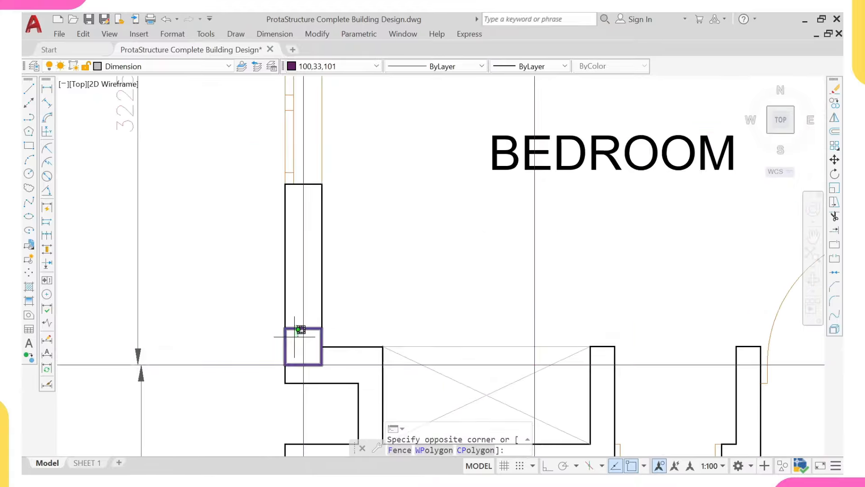
{"action": "left_click", "coordinate": [293, 342]}
Step: Erase the selected bedroom corner column with the E command
{"action": "scroll", "coordinate": [293, 344], "scroll_direction": "down", "scroll_amount": 5}
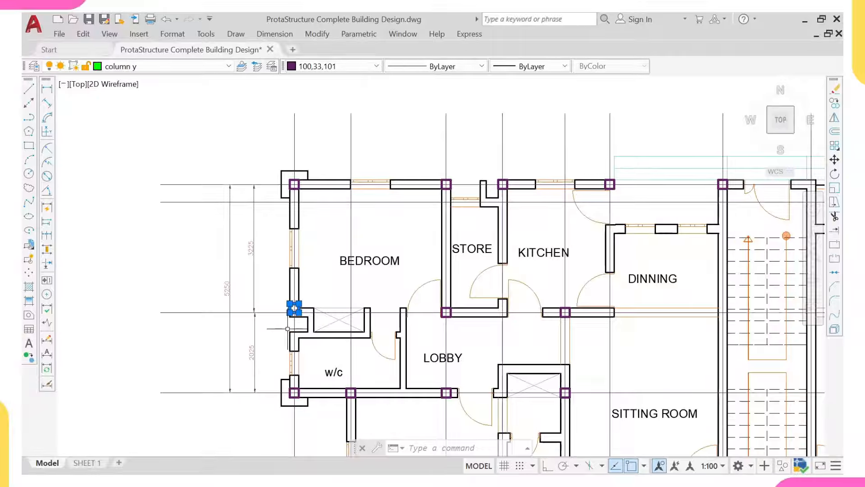
{"action": "scroll", "coordinate": [276, 320], "scroll_direction": "up", "scroll_amount": 4}
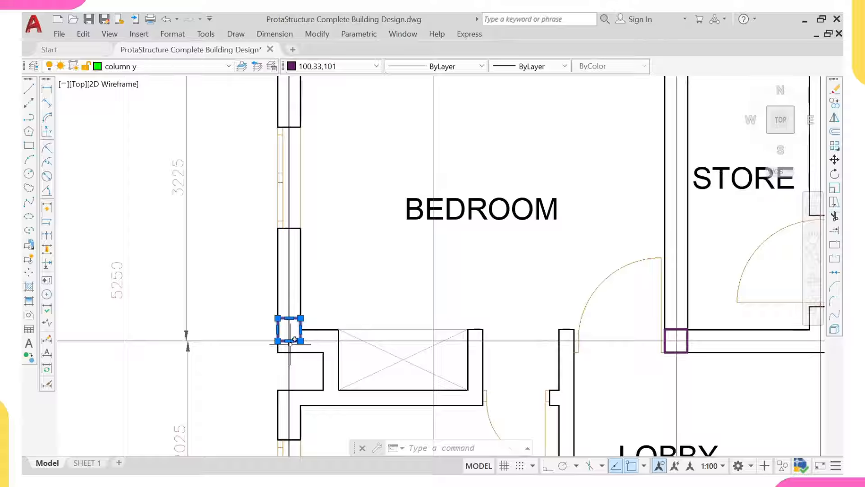
{"action": "type", "text": "E"}
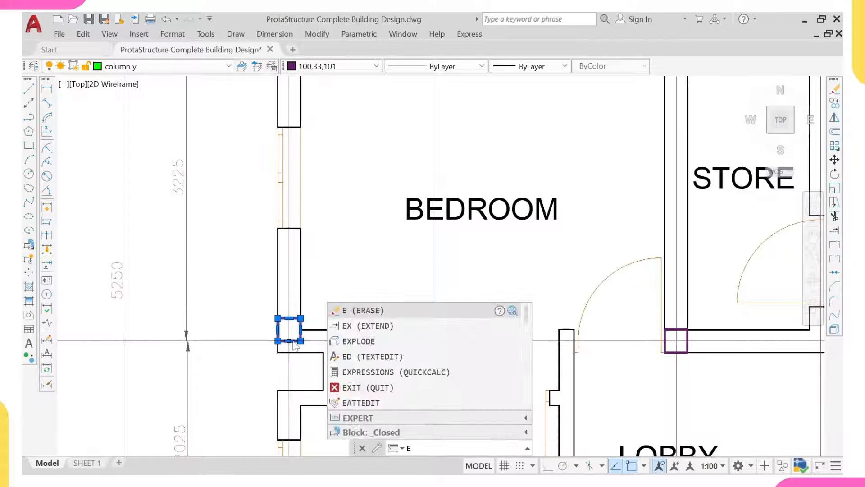
{"action": "key", "text": "Return"}
{"action": "scroll", "coordinate": [293, 344], "scroll_direction": "down", "scroll_amount": 6}
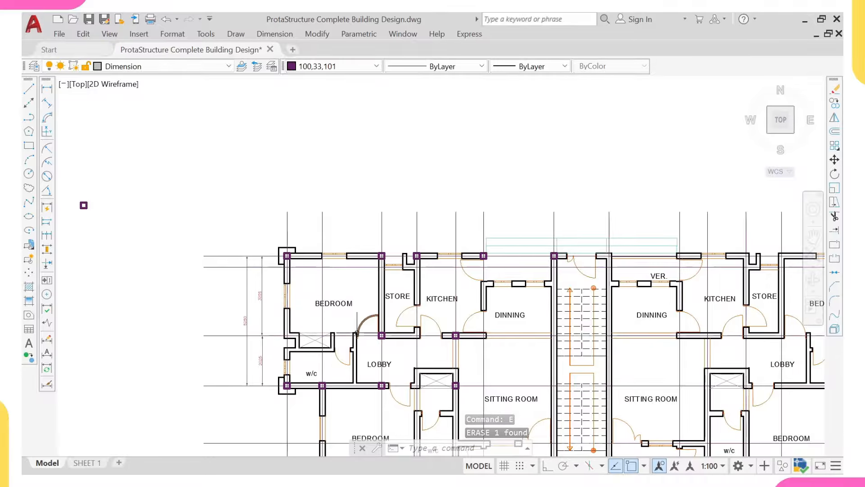
Step: Add a 3450 vertical linear dimension on the plan's left edge
{"action": "middle_click_drag", "start_coordinate": [243, 363], "coordinate": [237, 267]}
{"action": "left_click", "coordinate": [47, 90]}
{"action": "scroll", "coordinate": [300, 303], "scroll_direction": "up", "scroll_amount": 4}
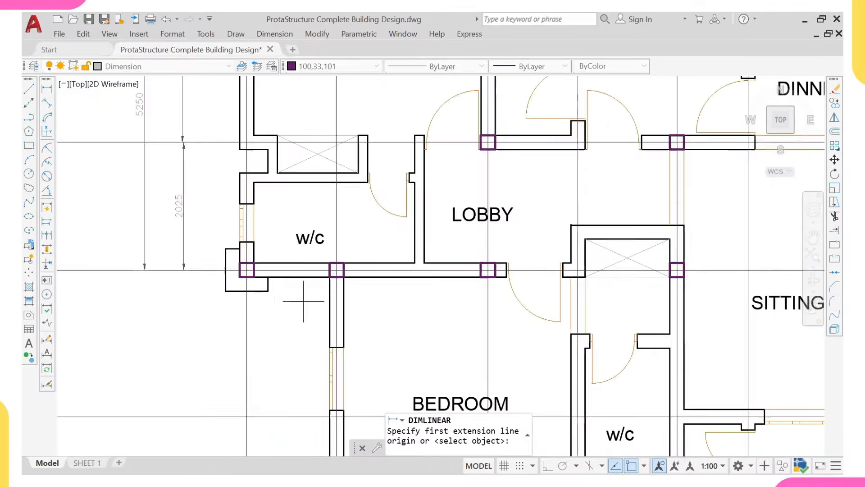
{"action": "left_click", "coordinate": [187, 270]}
{"action": "scroll", "coordinate": [187, 270], "scroll_direction": "down", "scroll_amount": 5}
{"action": "scroll", "coordinate": [184, 374], "scroll_direction": "up", "scroll_amount": 4}
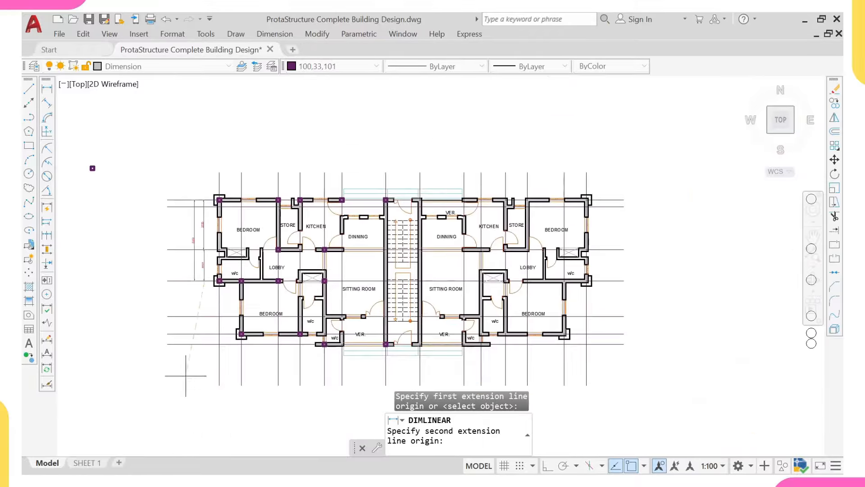
{"action": "left_click", "coordinate": [208, 363]}
{"action": "scroll", "coordinate": [186, 337], "scroll_direction": "up", "scroll_amount": 2}
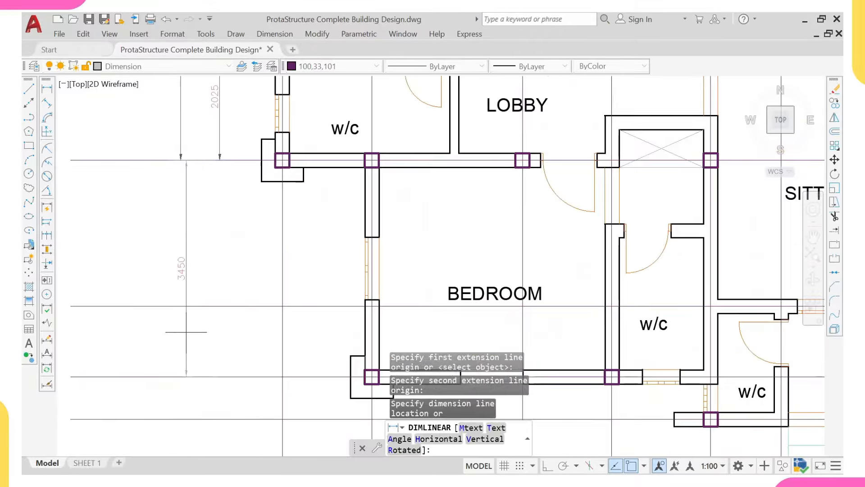
{"action": "left_click", "coordinate": [187, 301]}
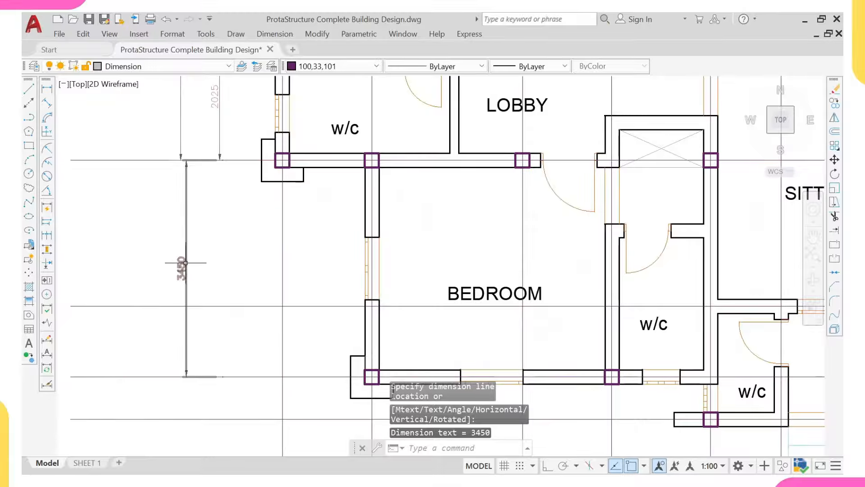
Step: Dimension the 1425 span from the corner column to the middle column below the w/c wall
{"action": "scroll", "coordinate": [194, 279], "scroll_direction": "down", "scroll_amount": 2}
{"action": "middle_click_drag", "start_coordinate": [235, 236], "coordinate": [238, 298]}
{"action": "scroll", "coordinate": [275, 252], "scroll_direction": "up", "scroll_amount": 2}
{"action": "right_click", "coordinate": [289, 228]}
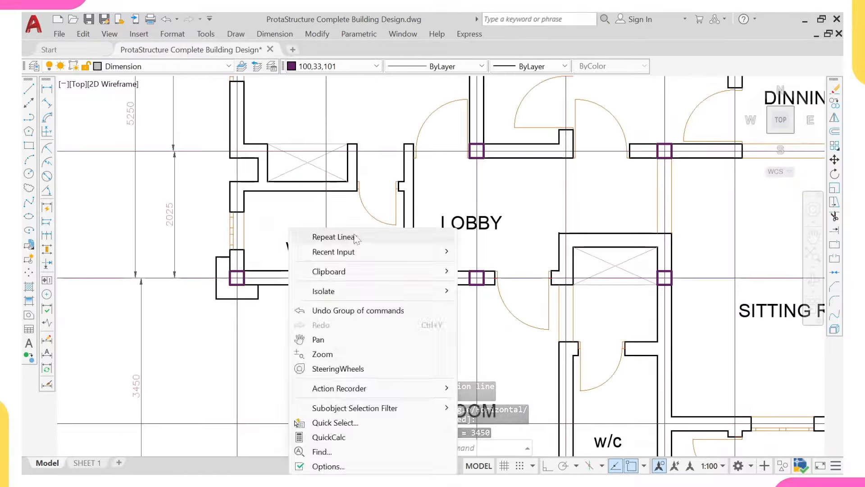
{"action": "left_click", "coordinate": [356, 238]}
{"action": "scroll", "coordinate": [221, 284], "scroll_direction": "up", "scroll_amount": 4}
{"action": "left_click", "coordinate": [218, 288]}
{"action": "scroll", "coordinate": [515, 303], "scroll_direction": "down", "scroll_amount": 3}
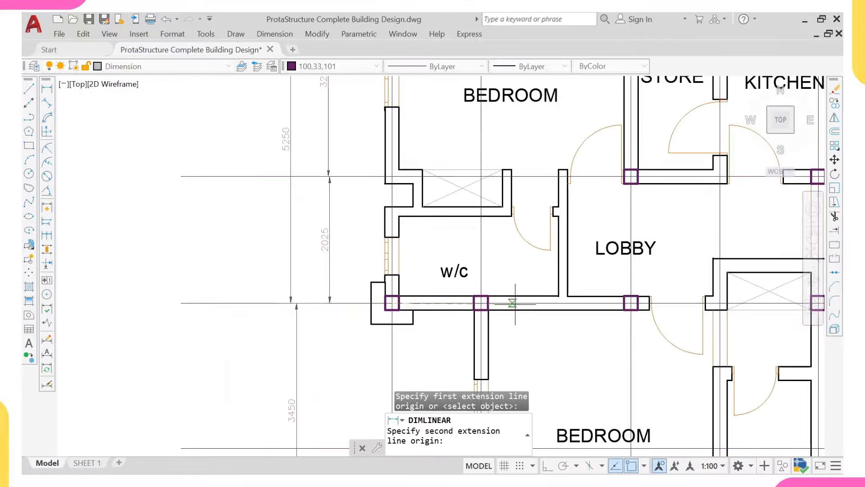
{"action": "middle_click_drag", "start_coordinate": [631, 303], "coordinate": [565, 309]}
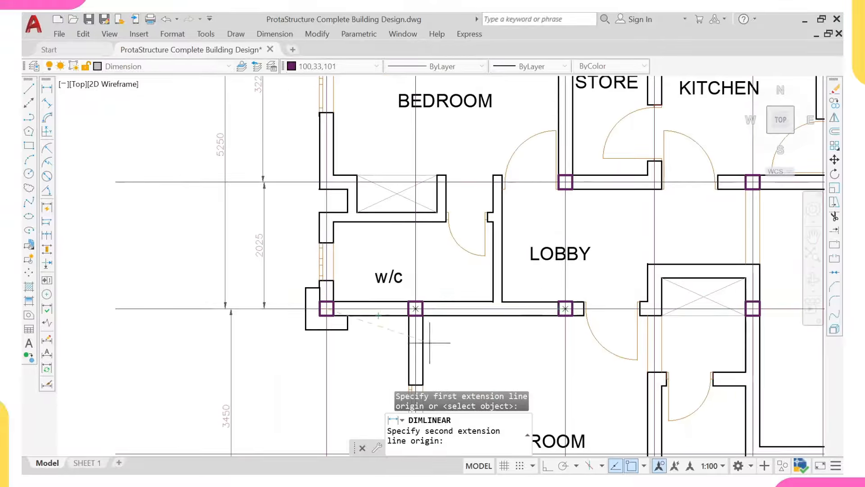
{"action": "scroll", "coordinate": [430, 343], "scroll_direction": "up", "scroll_amount": 2}
{"action": "left_click", "coordinate": [407, 295]}
{"action": "left_click", "coordinate": [408, 344]}
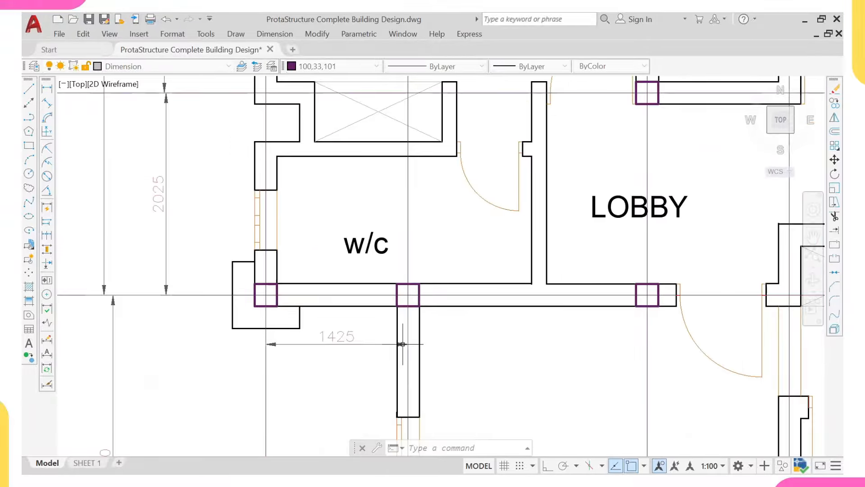
Step: Add the 2400 span to the lobby column and an overall 3825 dimension beneath
{"action": "right_click", "coordinate": [409, 315]}
{"action": "left_click", "coordinate": [493, 78]}
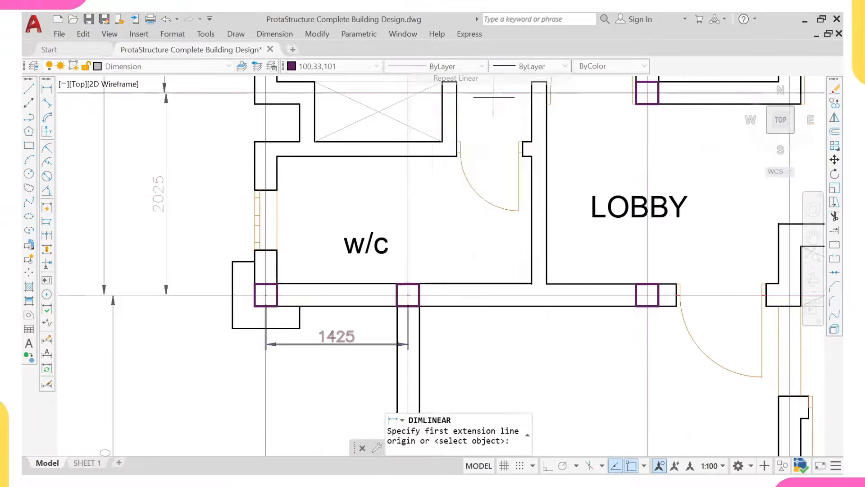
{"action": "left_click", "coordinate": [408, 294]}
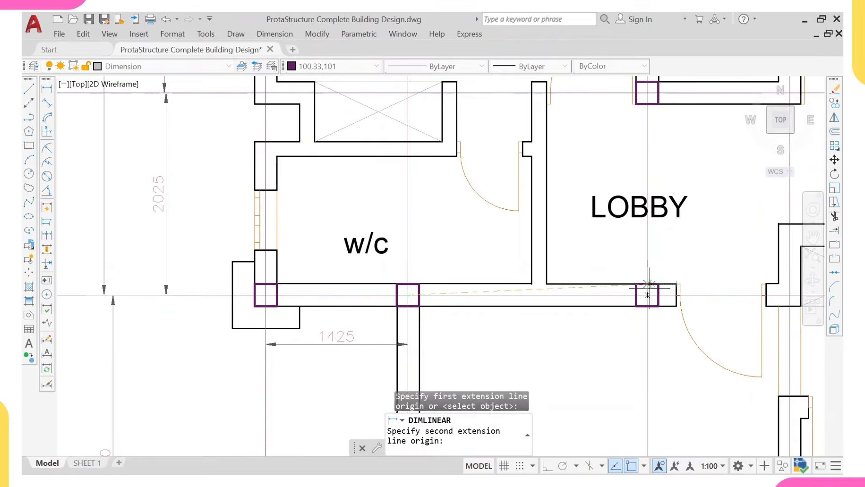
{"action": "left_click", "coordinate": [647, 295]}
{"action": "middle_click_drag", "start_coordinate": [590, 325], "coordinate": [591, 273]}
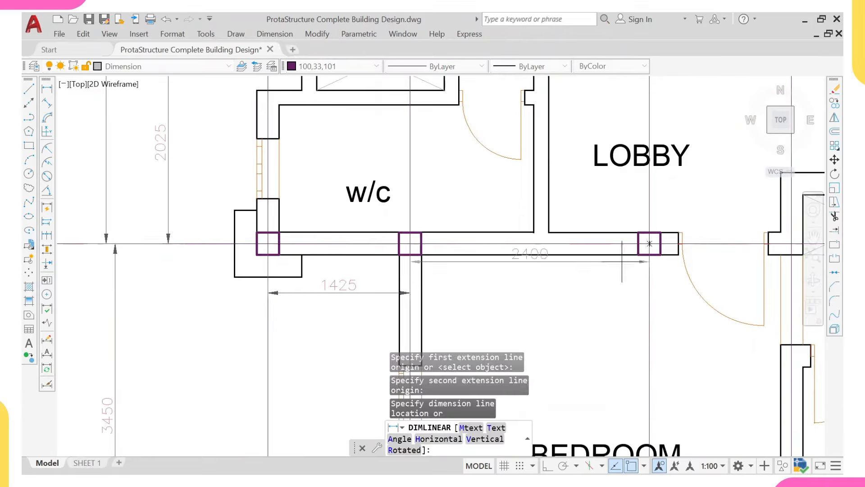
{"action": "left_click", "coordinate": [591, 294]}
{"action": "right_click", "coordinate": [585, 274]}
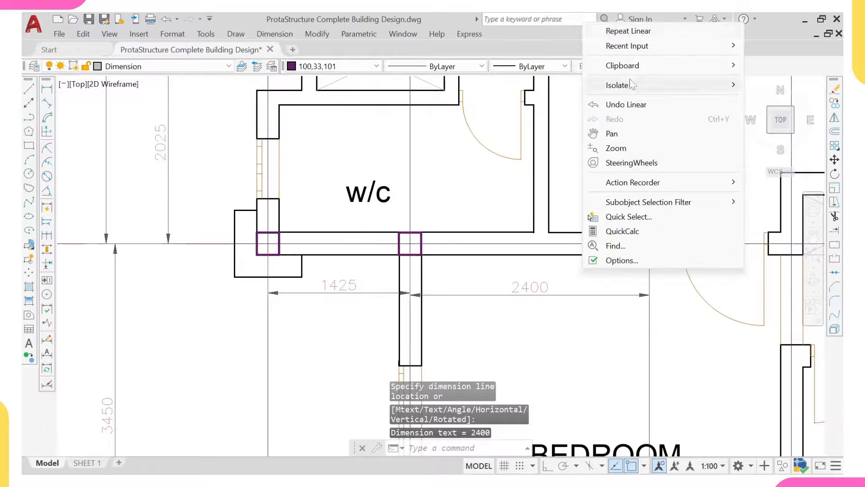
{"action": "left_click", "coordinate": [631, 28]}
{"action": "left_click", "coordinate": [649, 243]}
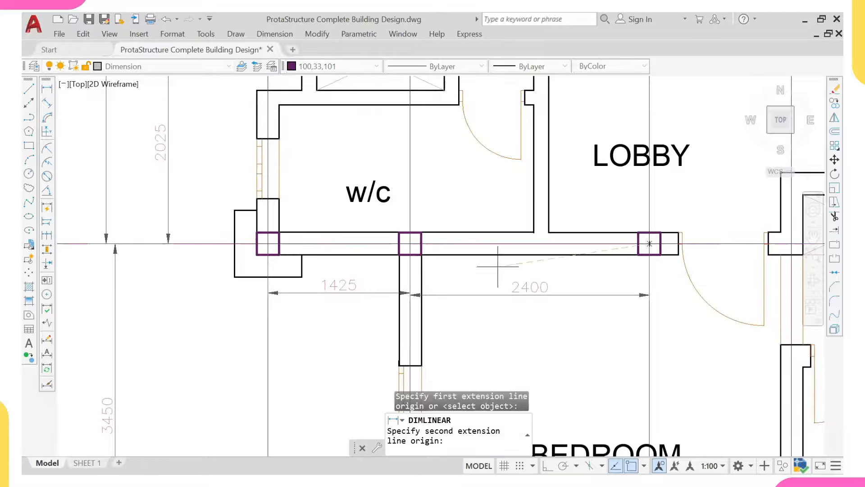
{"action": "left_click", "coordinate": [268, 243]}
{"action": "left_click", "coordinate": [276, 347]}
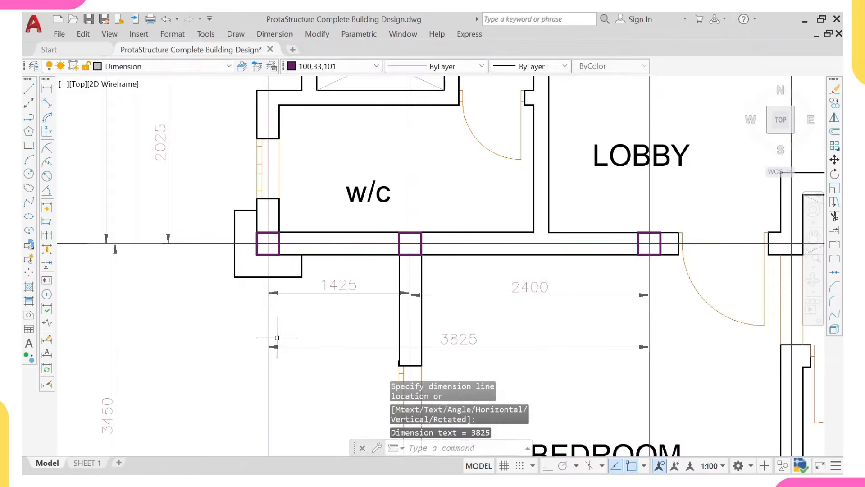
{"action": "scroll", "coordinate": [394, 279], "scroll_direction": "down", "scroll_amount": 2}
{"action": "mouse_move", "coordinate": [401, 271]}
{"action": "middle_mouse_down"}
{"action": "mouse_move", "coordinate": [394, 278]}
{"action": "mouse_move", "coordinate": [375, 251]}
{"action": "middle_mouse_up"}
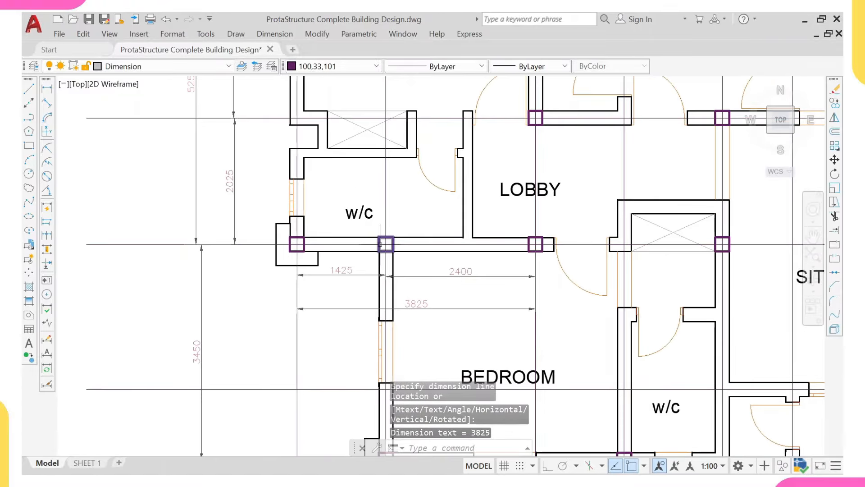
{"action": "scroll", "coordinate": [377, 243], "scroll_direction": "up", "scroll_amount": 2}
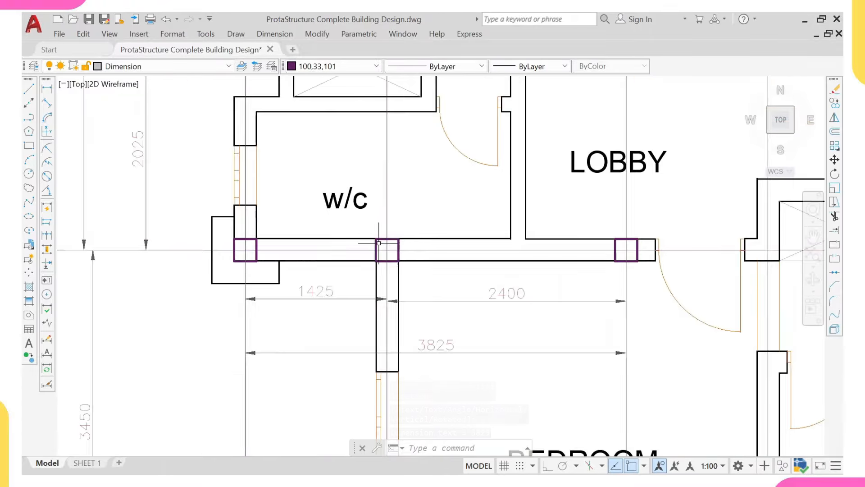
{"action": "scroll", "coordinate": [384, 250], "scroll_direction": "down", "scroll_amount": 2}
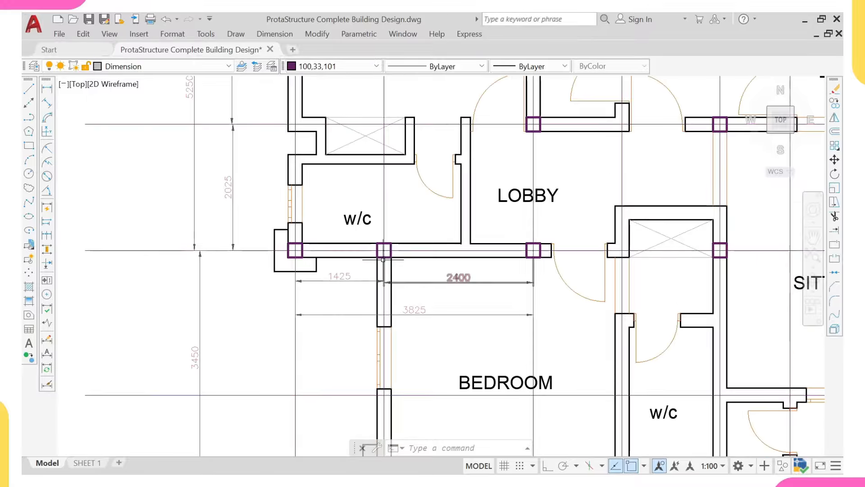
{"action": "scroll", "coordinate": [381, 256], "scroll_direction": "up", "scroll_amount": 2}
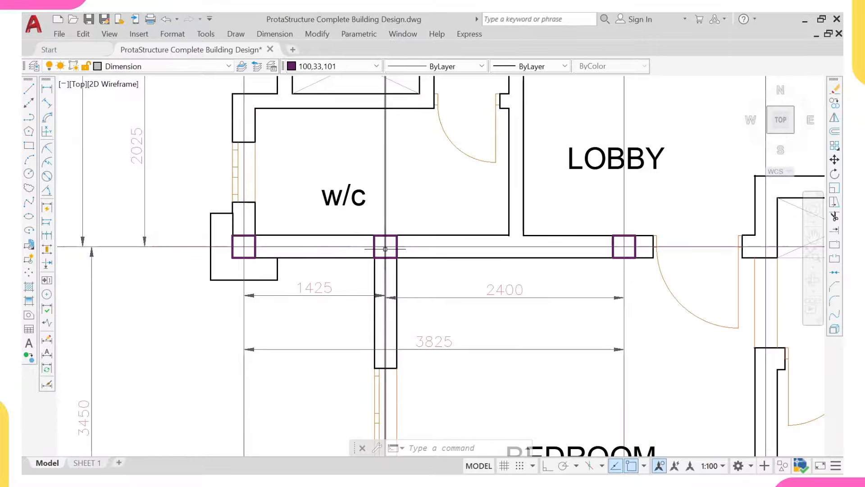
{"action": "scroll", "coordinate": [381, 241], "scroll_direction": "down", "scroll_amount": 3}
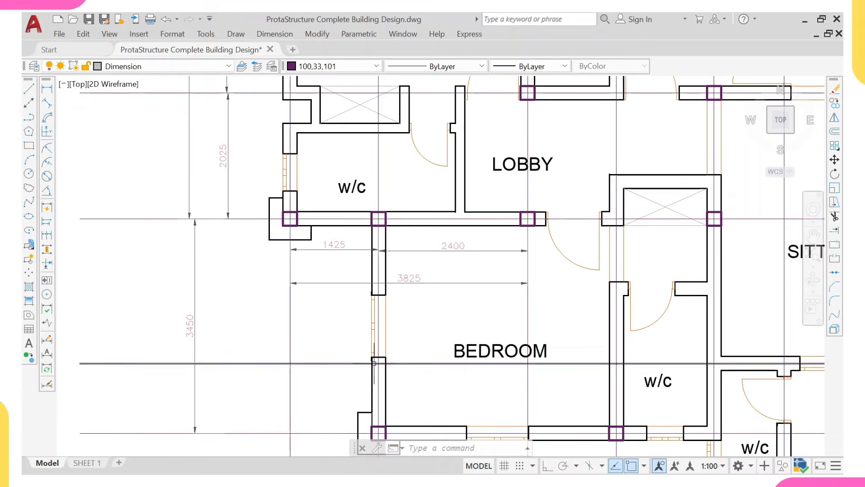
{"action": "middle_click_drag", "start_coordinate": [374, 363], "coordinate": [367, 331]}
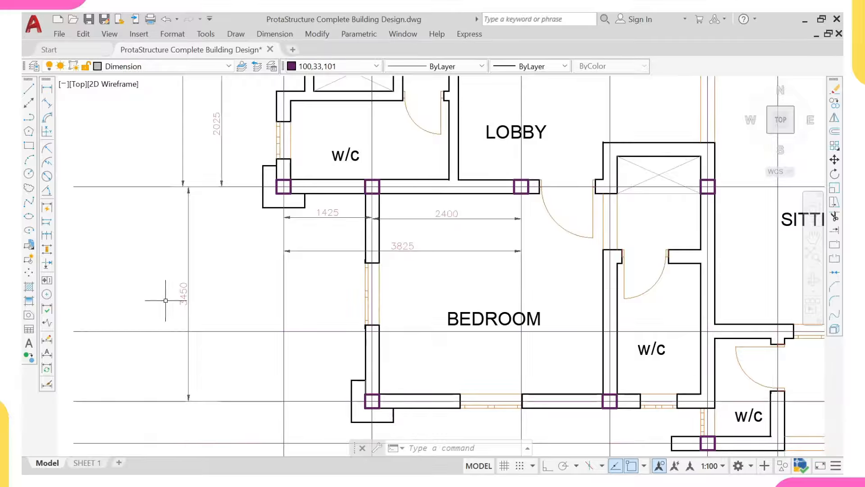
{"action": "middle_click_drag", "start_coordinate": [370, 197], "coordinate": [366, 232]}
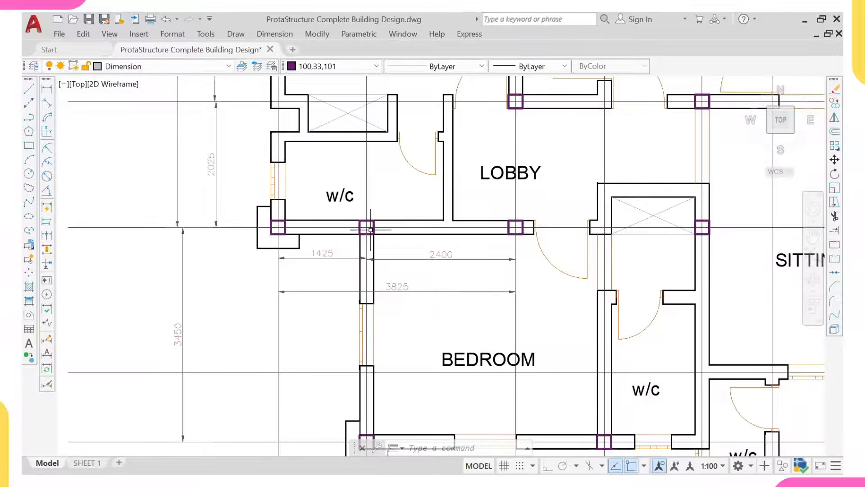
{"action": "scroll", "coordinate": [372, 236], "scroll_direction": "up", "scroll_amount": 2}
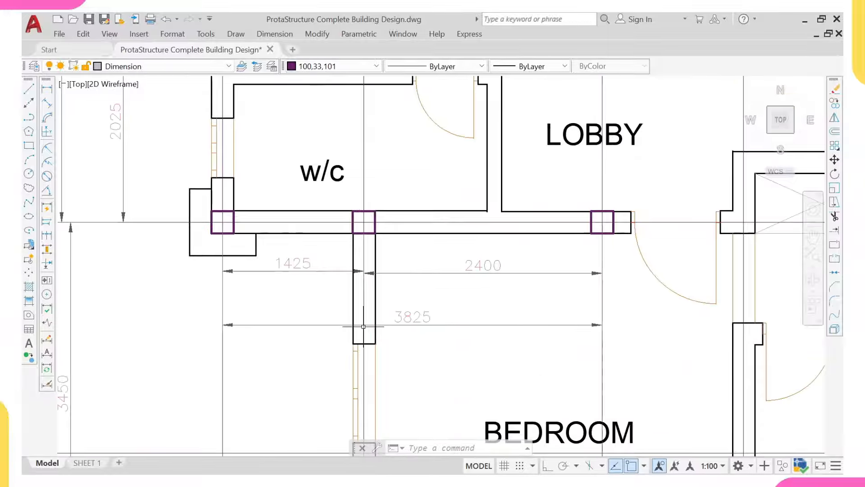
{"action": "scroll", "coordinate": [442, 307], "scroll_direction": "down", "scroll_amount": 2}
{"action": "scroll", "coordinate": [405, 209], "scroll_direction": "down", "scroll_amount": 2}
{"action": "scroll", "coordinate": [401, 234], "scroll_direction": "up", "scroll_amount": 2}
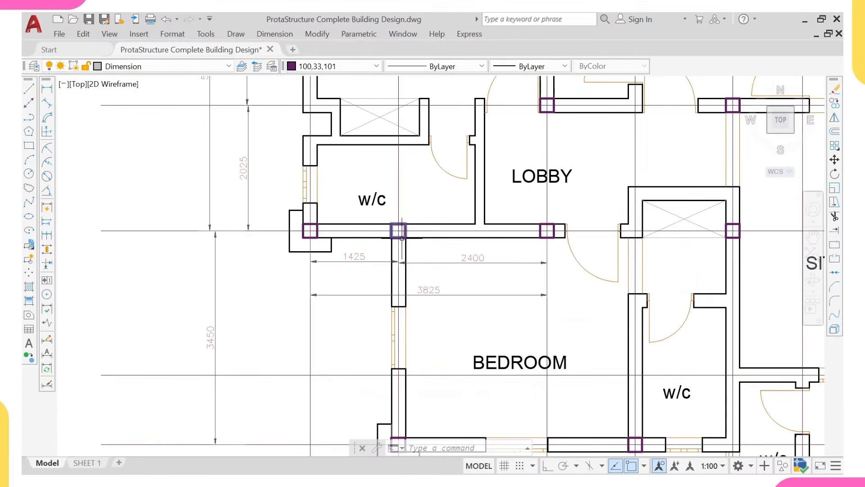
{"action": "middle_click_drag", "start_coordinate": [396, 297], "coordinate": [386, 242]}
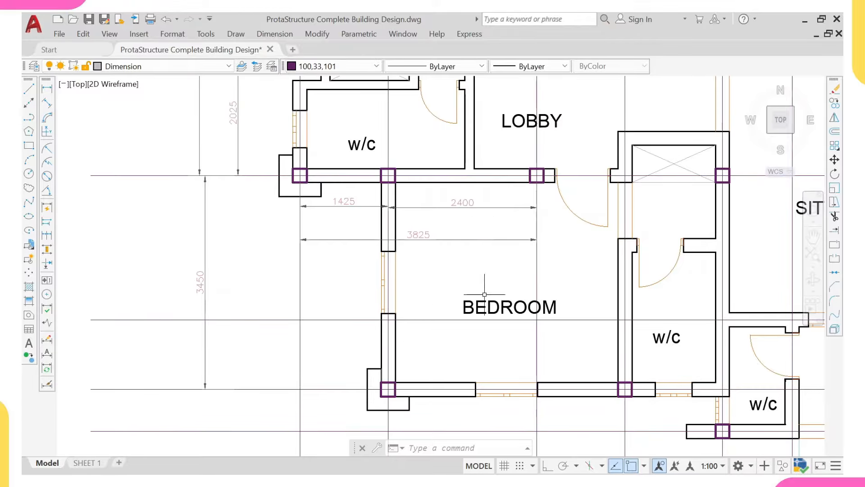
{"action": "mouse_move", "coordinate": [395, 173]}
{"action": "middle_mouse_down"}
{"action": "mouse_move", "coordinate": [396, 197]}
{"action": "mouse_move", "coordinate": [361, 233]}
{"action": "middle_mouse_up"}
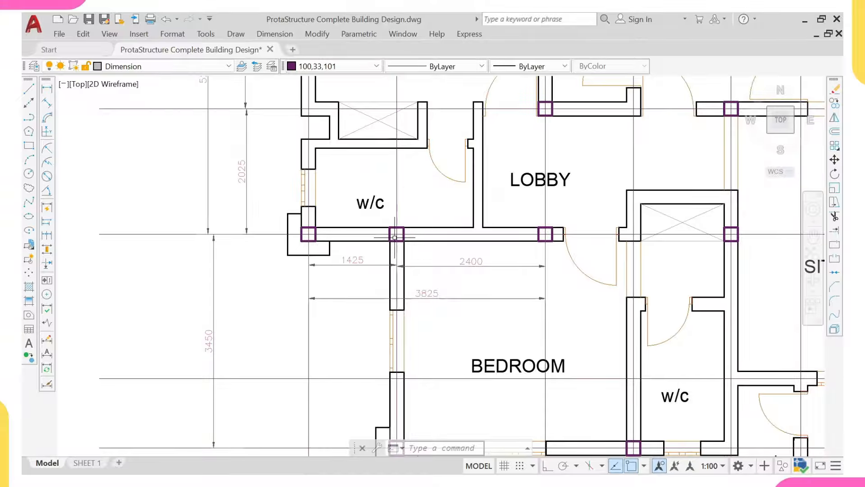
{"action": "scroll", "coordinate": [394, 237], "scroll_direction": "up", "scroll_amount": 2}
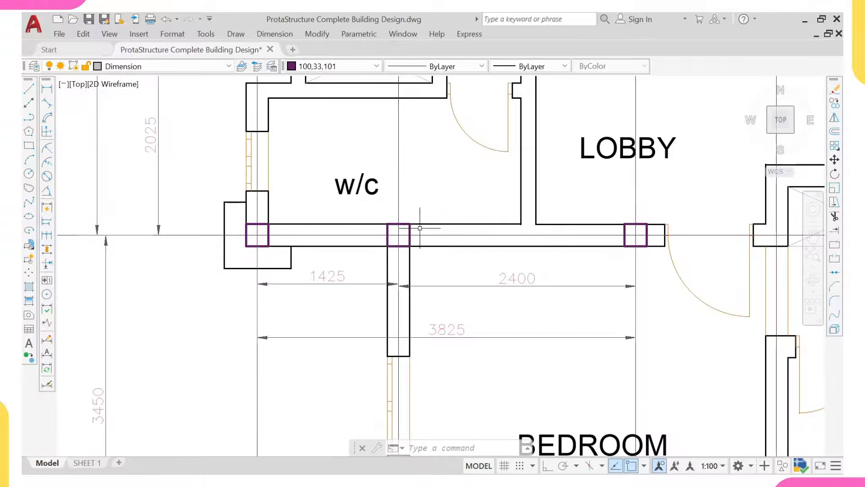
{"action": "scroll", "coordinate": [395, 267], "scroll_direction": "down", "scroll_amount": 4}
{"action": "middle_click_drag", "start_coordinate": [342, 277], "coordinate": [336, 230]}
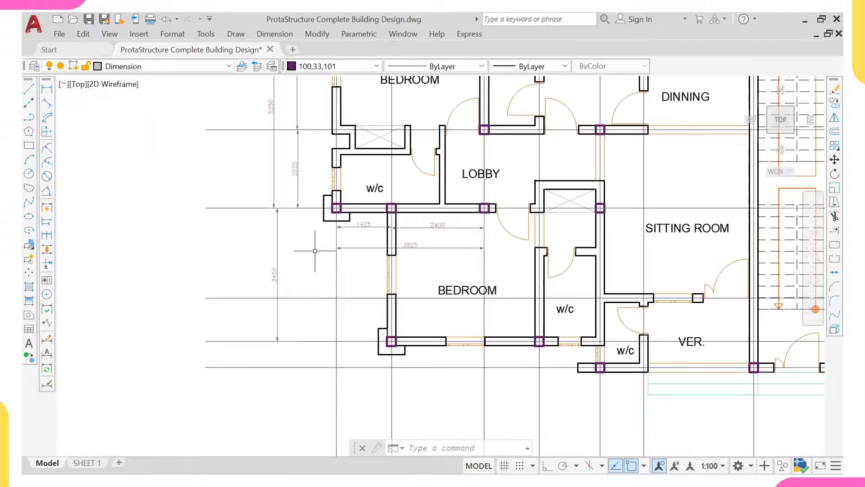
Step: Cancel a stray zero-length linear dimension started below the bedroom
{"action": "right_click", "coordinate": [322, 251]}
{"action": "left_click", "coordinate": [356, 183]}
{"action": "middle_click_drag", "start_coordinate": [392, 356], "coordinate": [357, 292]}
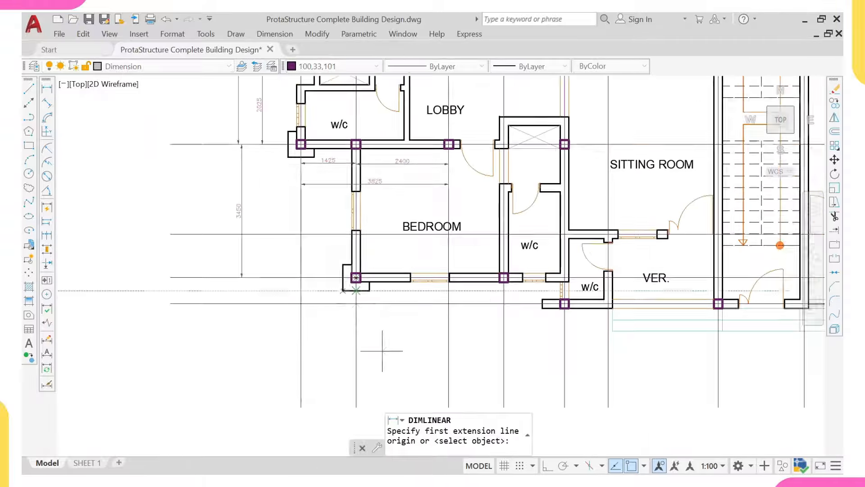
{"action": "left_click", "coordinate": [356, 319]}
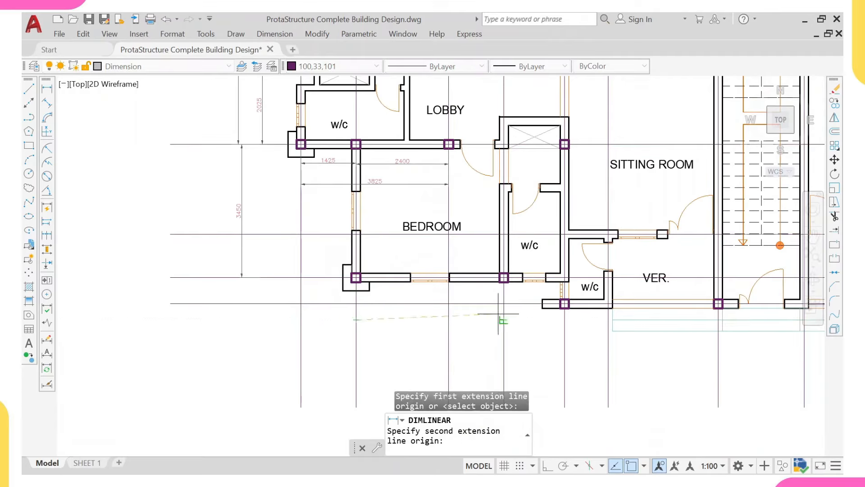
{"action": "left_click", "coordinate": [501, 317]}
{"action": "scroll", "coordinate": [493, 322], "scroll_direction": "up", "scroll_amount": 2}
{"action": "key", "text": "Escape"}
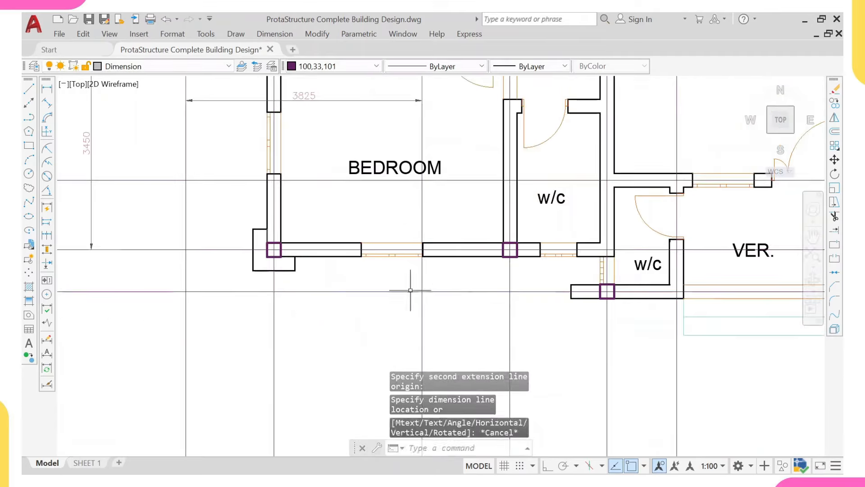
Step: Dimension the 3825 and 1575 grid spans below the lower-left bedroom and w/c
{"action": "right_click", "coordinate": [380, 215]}
{"action": "left_click", "coordinate": [427, 224]}
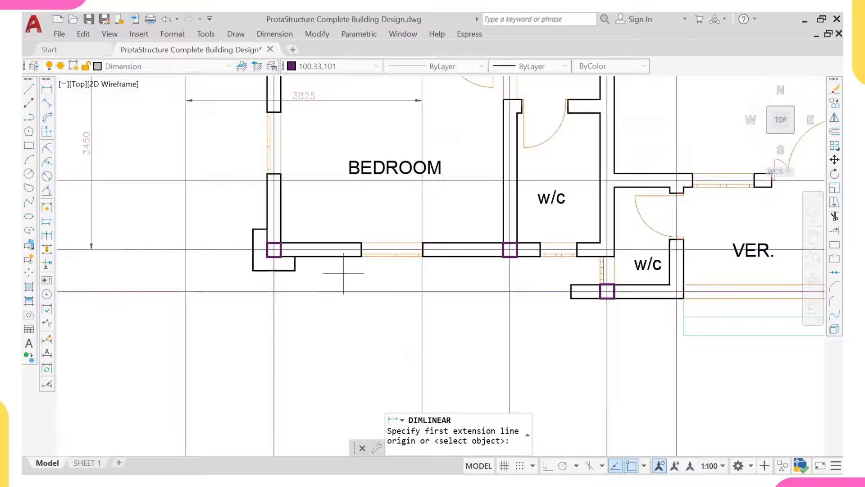
{"action": "left_click", "coordinate": [274, 318]}
{"action": "left_click", "coordinate": [509, 317]}
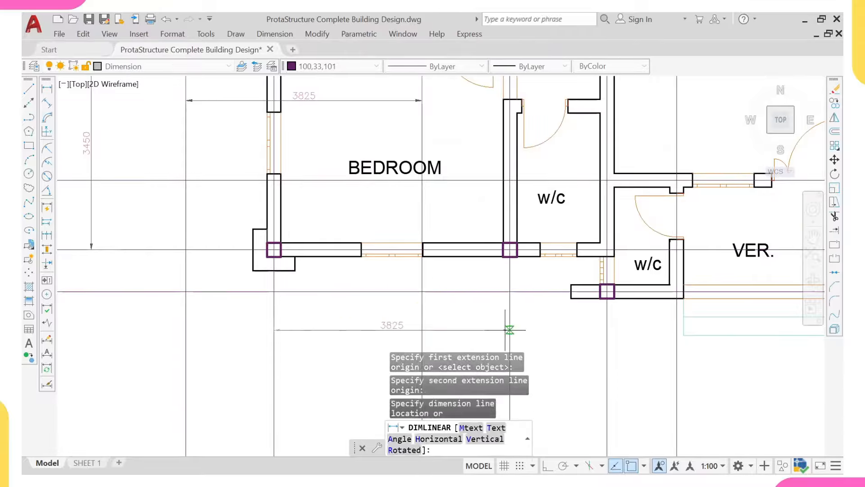
{"action": "left_click", "coordinate": [509, 330]}
{"action": "right_click", "coordinate": [517, 66]}
{"action": "left_click", "coordinate": [559, 72]}
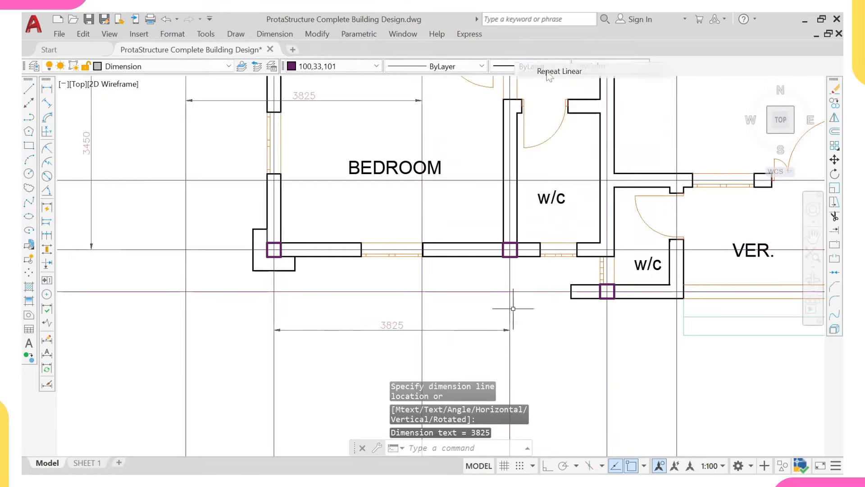
{"action": "left_click", "coordinate": [510, 340]}
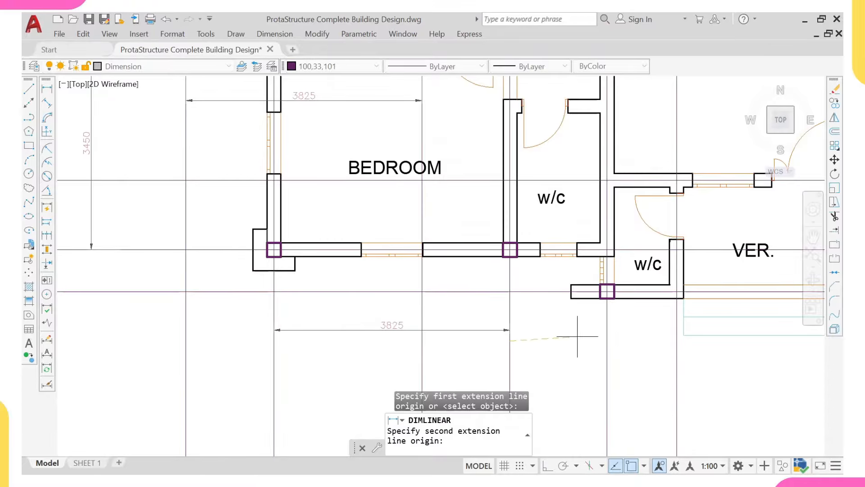
{"action": "left_click", "coordinate": [607, 342]}
{"action": "left_click", "coordinate": [607, 326]}
Step: Place the overall 5400 dimension beneath the 3825 and 1575 spans
{"action": "right_click", "coordinate": [600, 92]}
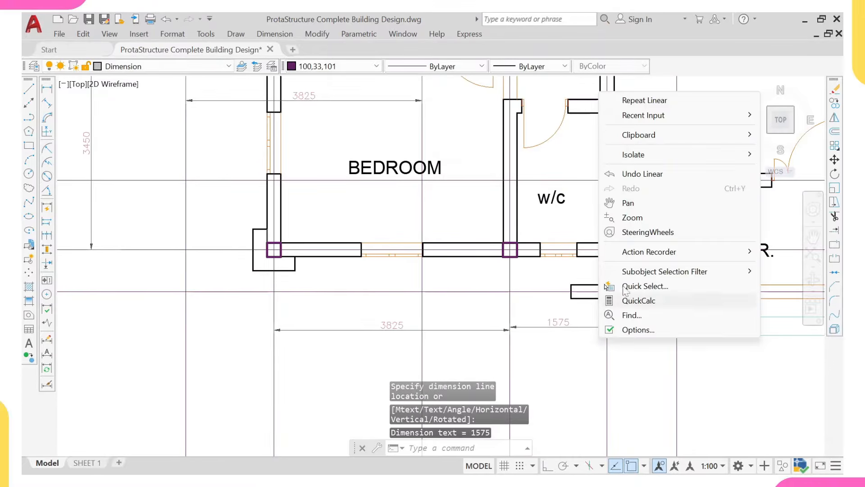
{"action": "left_click", "coordinate": [627, 100]}
{"action": "left_click", "coordinate": [607, 359]}
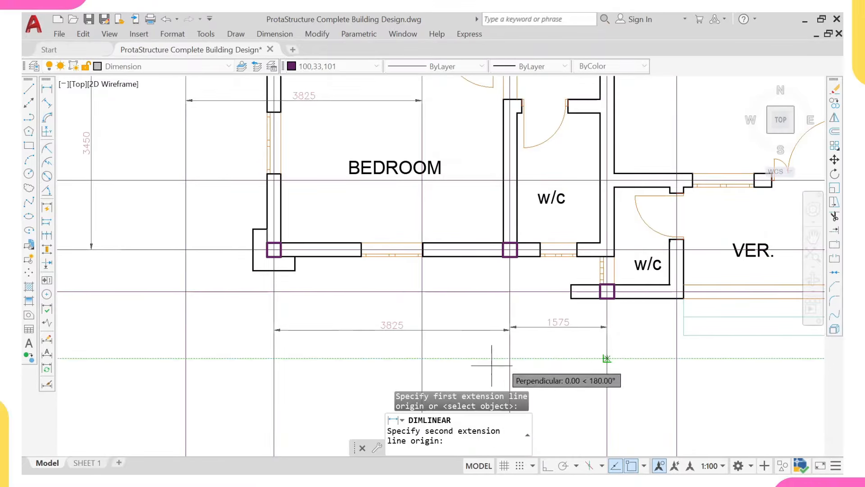
{"action": "left_click", "coordinate": [275, 367]}
{"action": "left_click", "coordinate": [351, 403]}
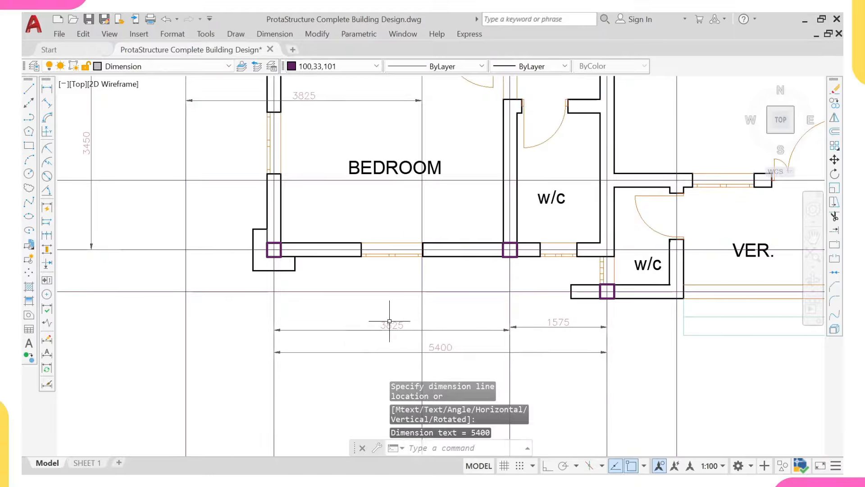
{"action": "scroll", "coordinate": [507, 230], "scroll_direction": "up", "scroll_amount": 4}
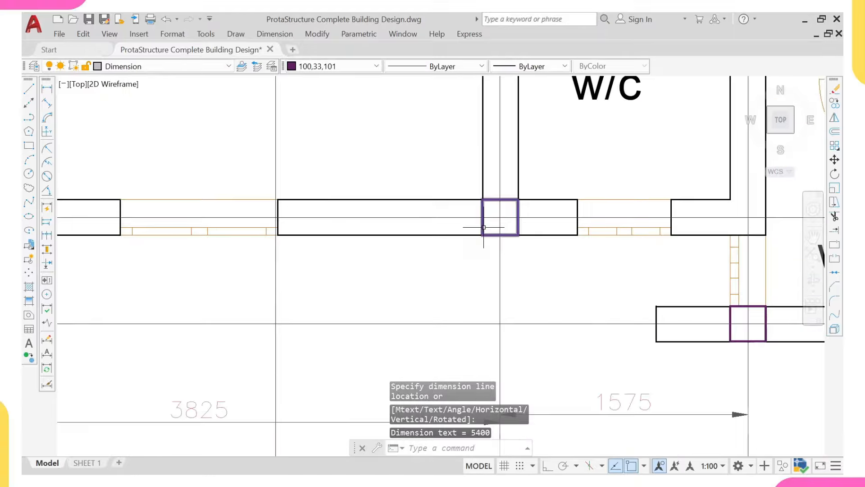
{"action": "scroll", "coordinate": [483, 227], "scroll_direction": "down", "scroll_amount": 8}
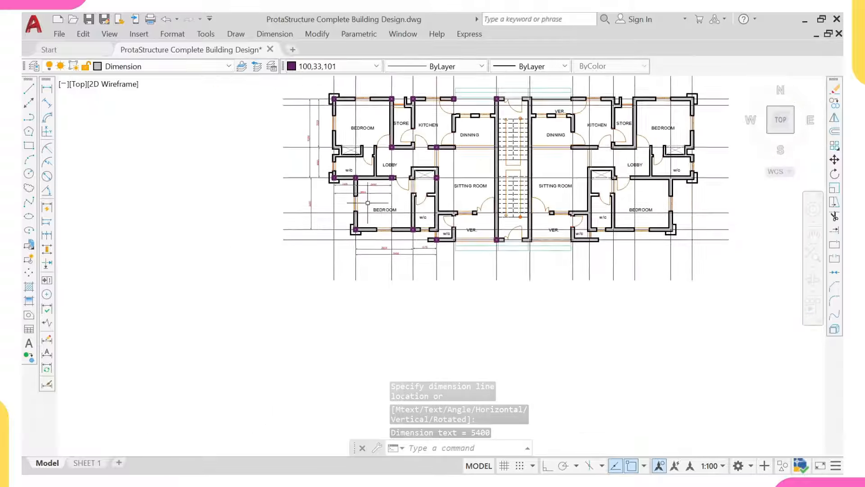
{"action": "scroll", "coordinate": [422, 265], "scroll_direction": "up", "scroll_amount": 6}
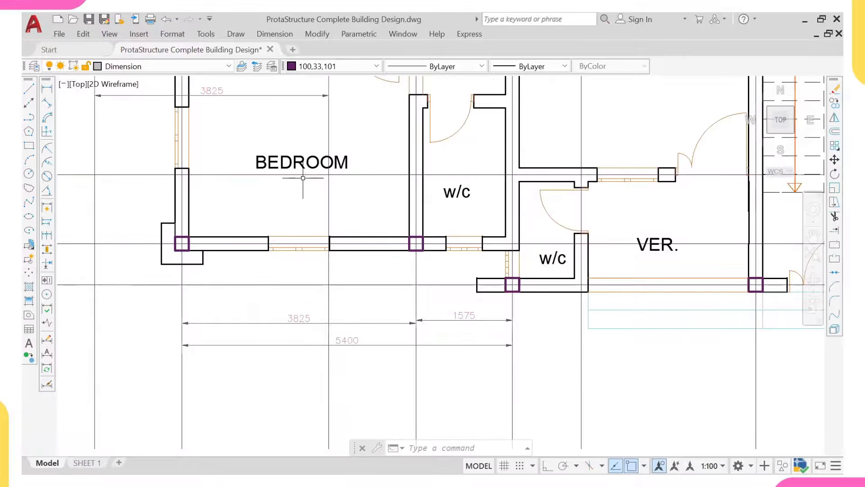
{"action": "middle_click_drag", "start_coordinate": [299, 152], "coordinate": [308, 209]}
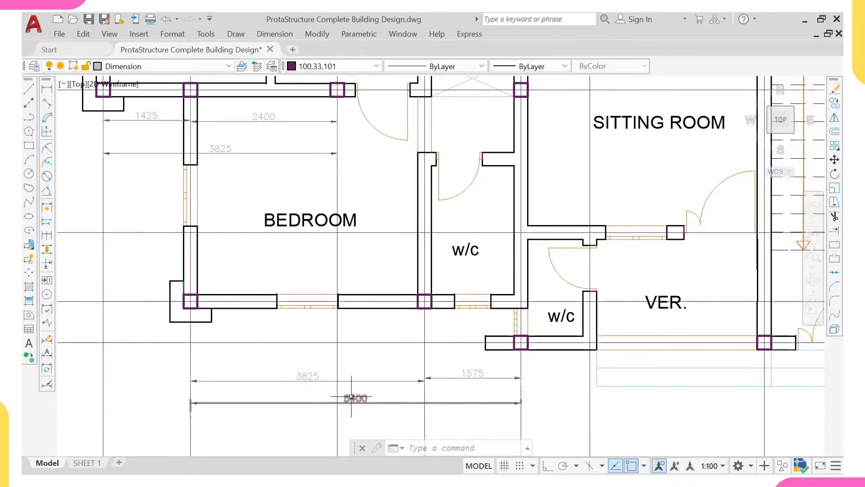
{"action": "middle_click_drag", "start_coordinate": [392, 266], "coordinate": [387, 284]}
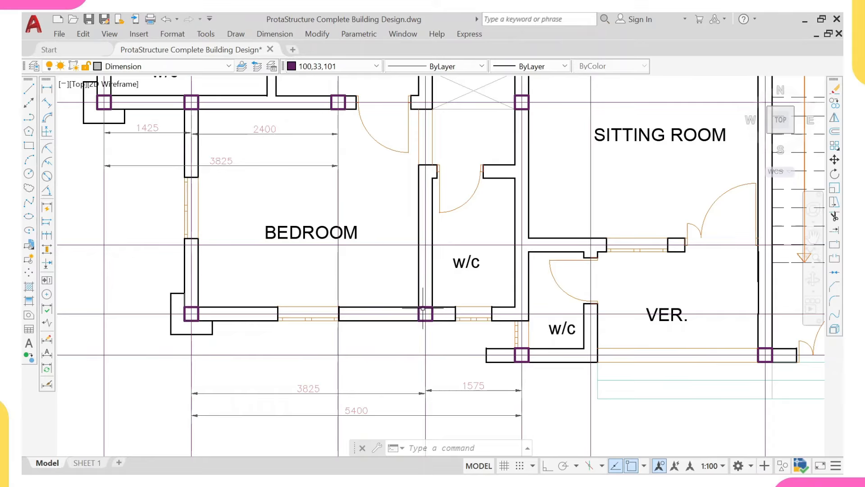
{"action": "scroll", "coordinate": [423, 310], "scroll_direction": "down", "scroll_amount": 8}
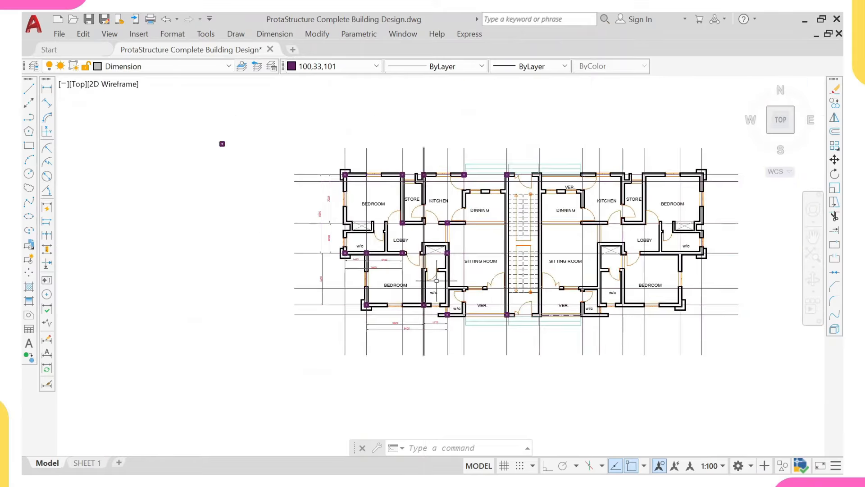
{"action": "middle_click_drag", "start_coordinate": [437, 280], "coordinate": [387, 306]}
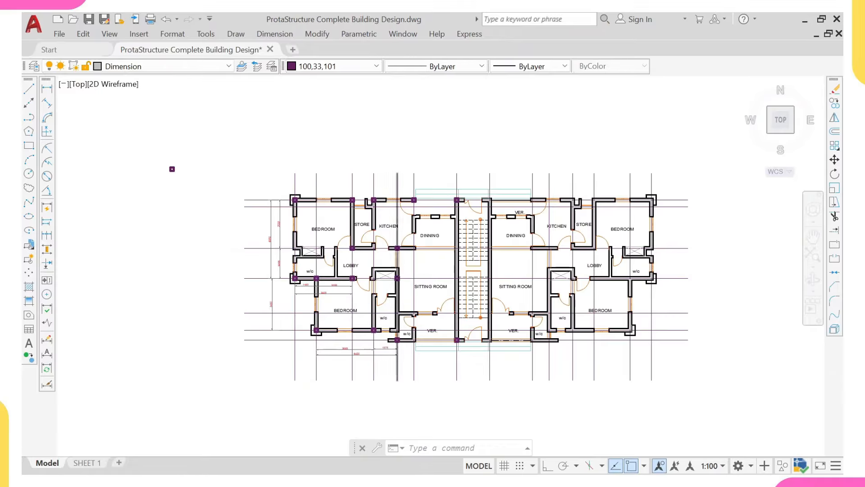
{"action": "scroll", "coordinate": [396, 279], "scroll_direction": "up", "scroll_amount": 2}
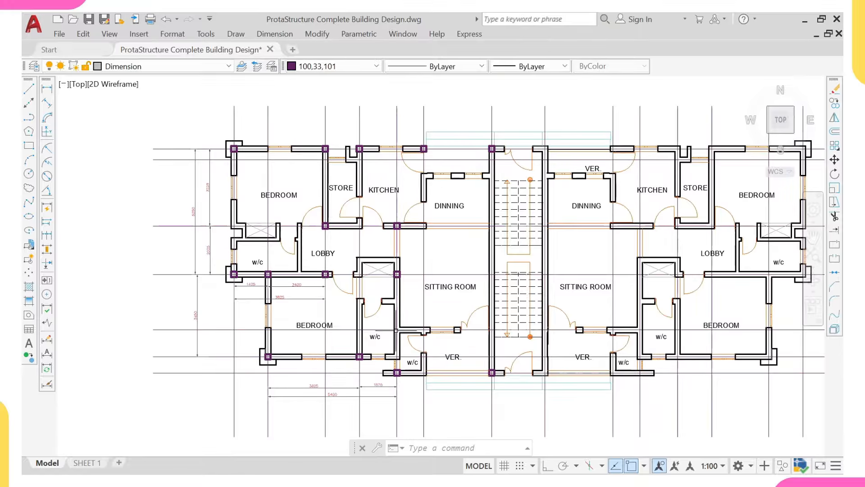
Step: Window-select the column at the bedroom/w/c bottom wall junction and erase it with E
{"action": "scroll", "coordinate": [357, 356], "scroll_direction": "up", "scroll_amount": 6}
{"action": "left_click", "coordinate": [354, 354]}
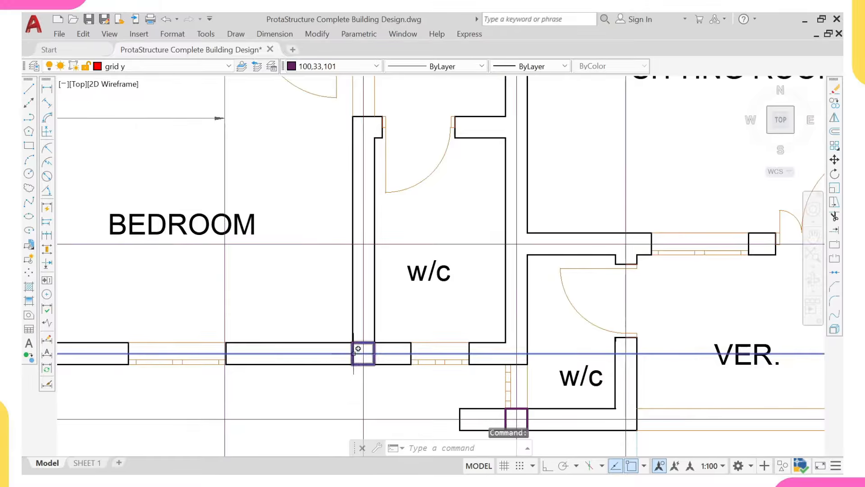
{"action": "key", "text": "Escape"}
{"action": "left_click", "coordinate": [360, 359]}
{"action": "left_click", "coordinate": [345, 360]}
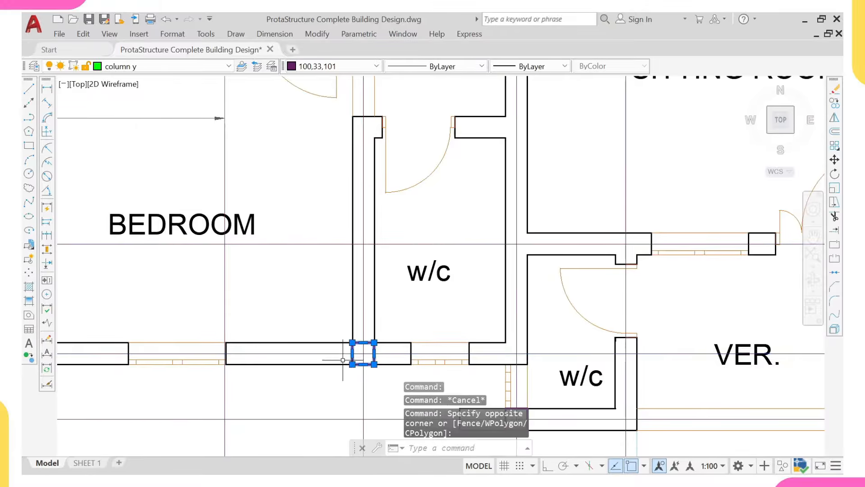
{"action": "type", "text": "e"}
{"action": "key", "text": "Return"}
{"action": "scroll", "coordinate": [343, 360], "scroll_direction": "down", "scroll_amount": 6}
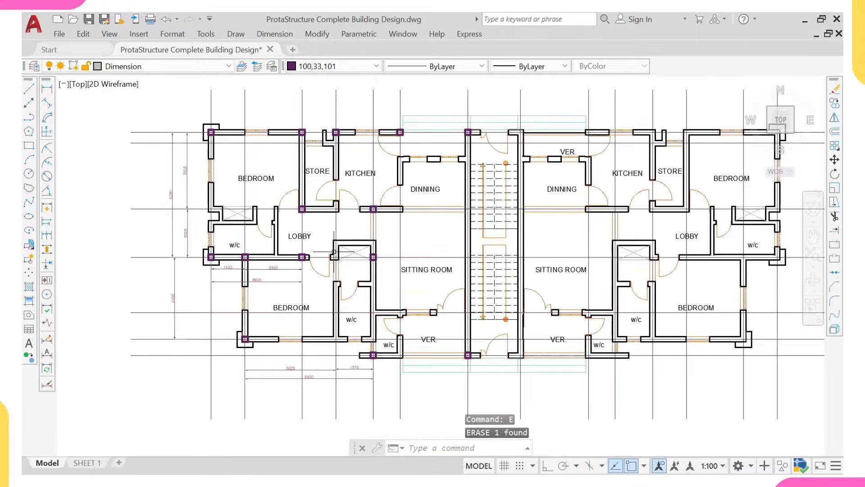
{"action": "middle_click_drag", "start_coordinate": [408, 225], "coordinate": [414, 221]}
{"action": "scroll", "coordinate": [326, 302], "scroll_direction": "up", "scroll_amount": 2}
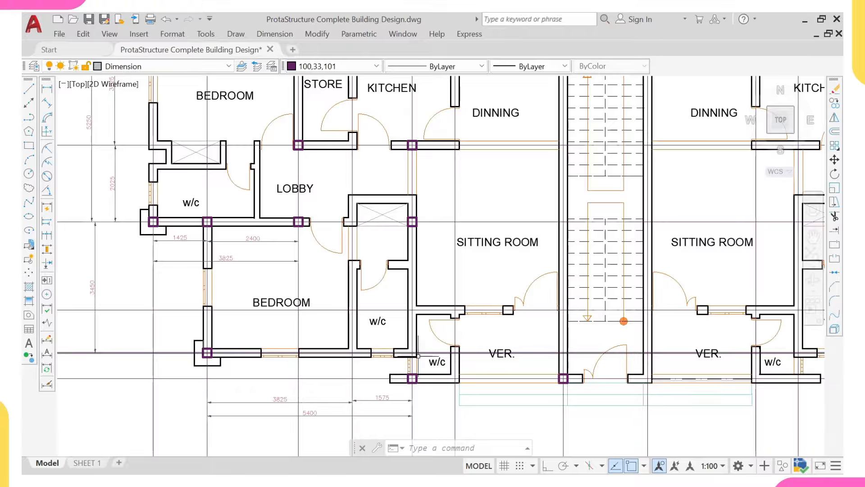
Step: Dimension the 3975 grid spacing toward the stair core below the plan
{"action": "scroll", "coordinate": [419, 356], "scroll_direction": "down", "scroll_amount": 5}
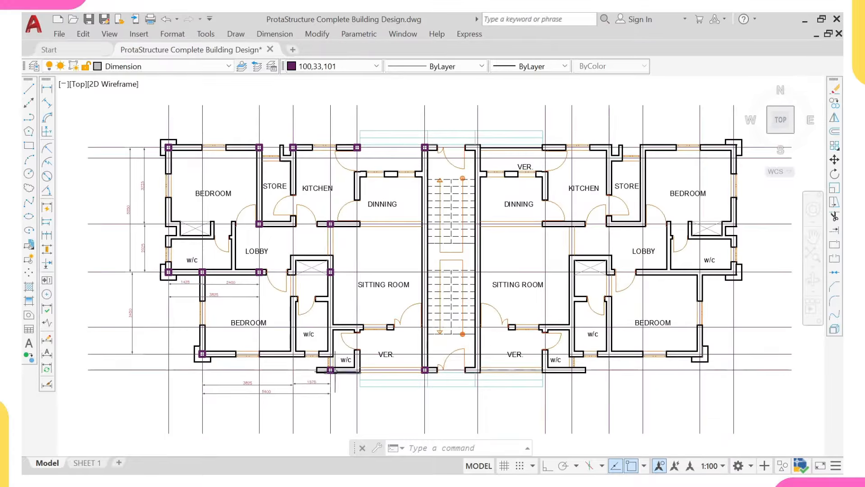
{"action": "scroll", "coordinate": [335, 371], "scroll_direction": "up", "scroll_amount": 2}
{"action": "middle_click_drag", "start_coordinate": [333, 377], "coordinate": [328, 332]}
{"action": "right_click", "coordinate": [338, 351]}
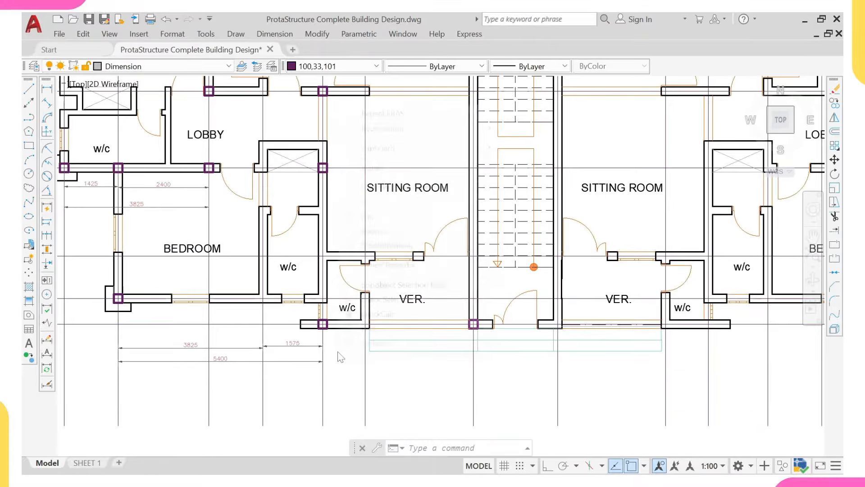
{"action": "left_click", "coordinate": [311, 114]}
{"action": "left_click", "coordinate": [46, 89]}
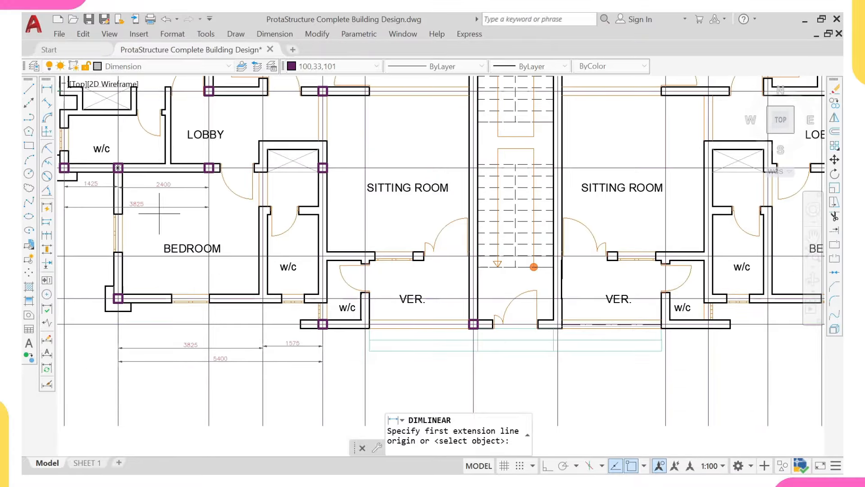
{"action": "left_click", "coordinate": [323, 392]}
{"action": "middle_click_drag", "start_coordinate": [474, 387], "coordinate": [458, 338]}
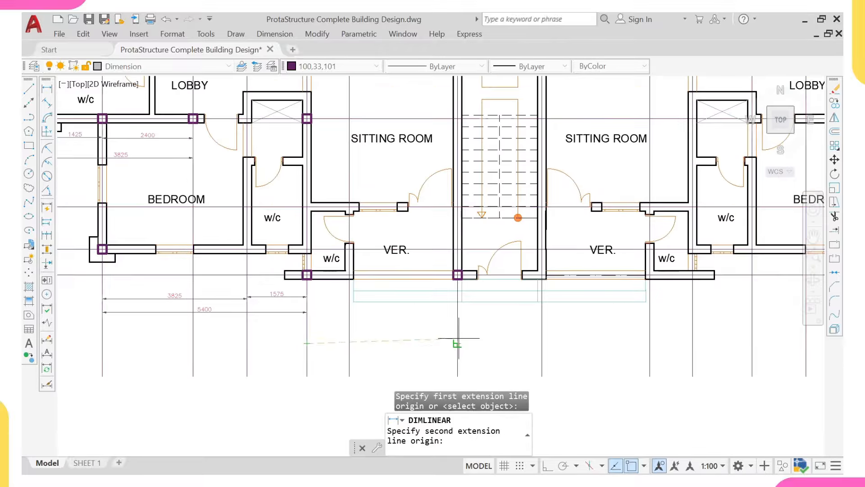
{"action": "left_click", "coordinate": [458, 338]}
{"action": "left_click", "coordinate": [381, 341]}
Step: Add a 3825 dimension between the first two gridlines above the top edge
{"action": "scroll", "coordinate": [381, 338], "scroll_direction": "up", "scroll_amount": 2}
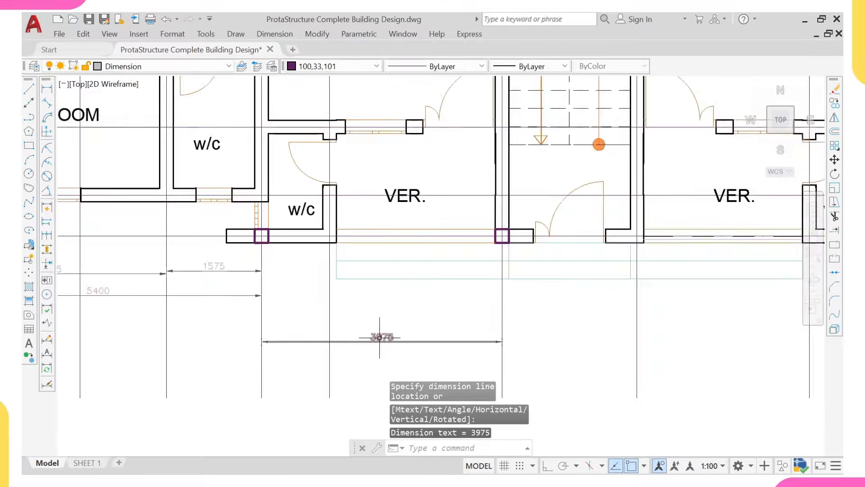
{"action": "scroll", "coordinate": [380, 337], "scroll_direction": "down", "scroll_amount": 5}
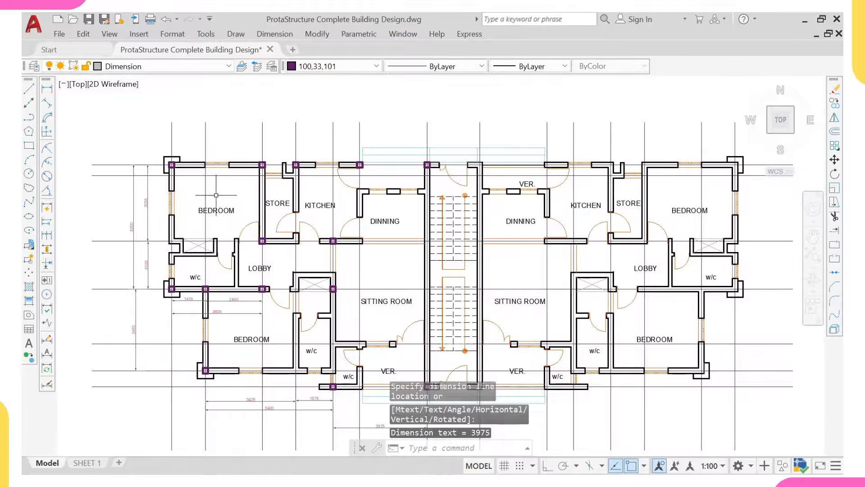
{"action": "middle_click_drag", "start_coordinate": [216, 196], "coordinate": [233, 256]}
{"action": "right_click", "coordinate": [260, 129]}
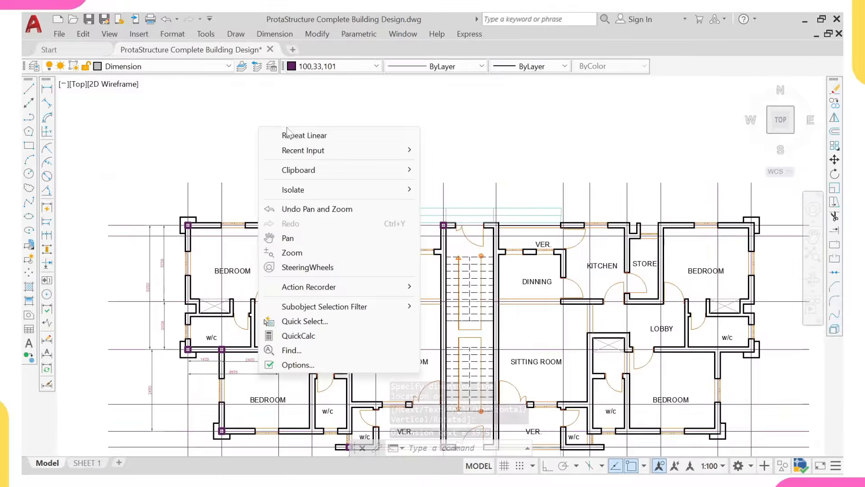
{"action": "left_click", "coordinate": [300, 135]}
{"action": "scroll", "coordinate": [200, 187], "scroll_direction": "up", "scroll_amount": 2}
{"action": "left_click", "coordinate": [181, 181]}
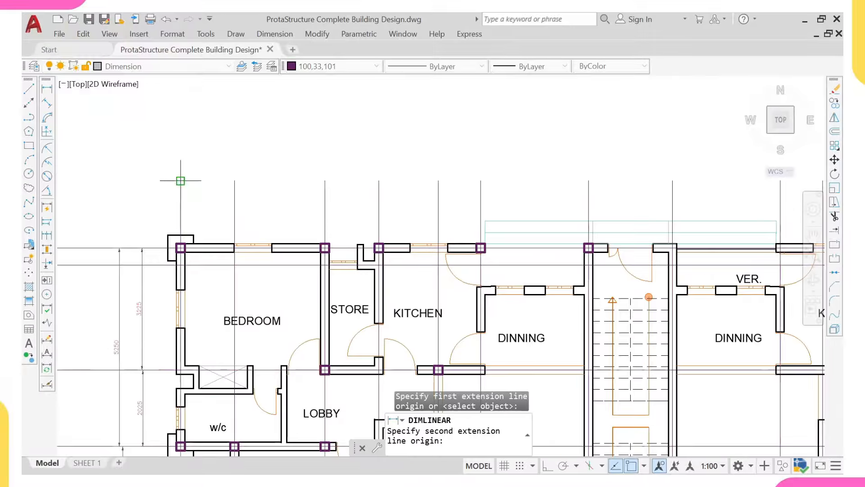
{"action": "left_click", "coordinate": [325, 181]}
{"action": "scroll", "coordinate": [234, 204], "scroll_direction": "up", "scroll_amount": 3}
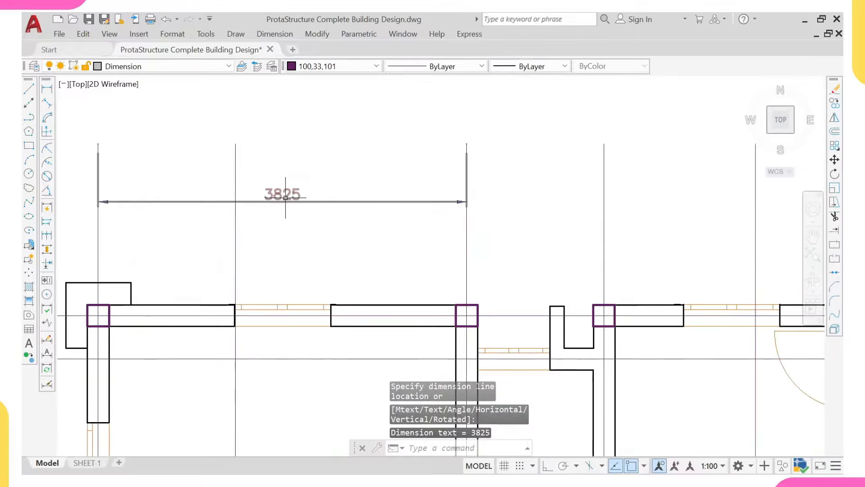
{"action": "scroll", "coordinate": [277, 199], "scroll_direction": "down", "scroll_amount": 2}
{"action": "middle_click_drag", "start_coordinate": [407, 111], "coordinate": [372, 101]}
Step: Dimension the 1425 spacing from the store-wall gridline along the top edge
{"action": "right_click", "coordinate": [371, 101]}
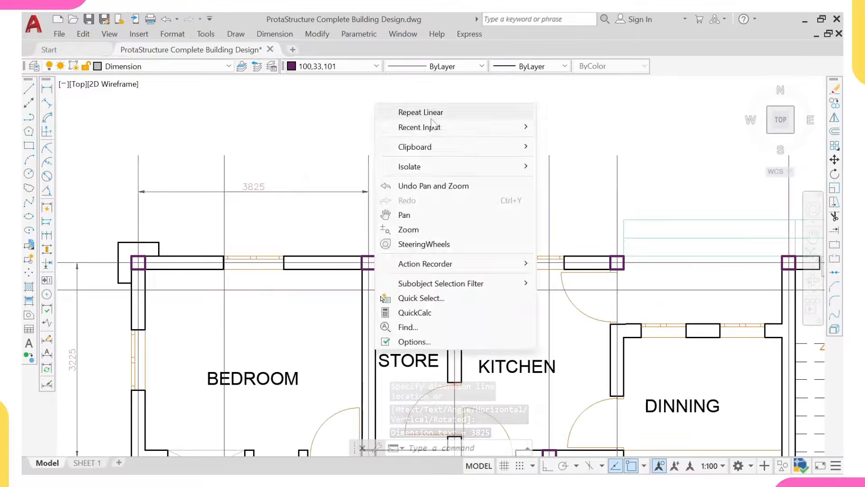
{"action": "left_click", "coordinate": [401, 110]}
{"action": "left_click", "coordinate": [369, 155]}
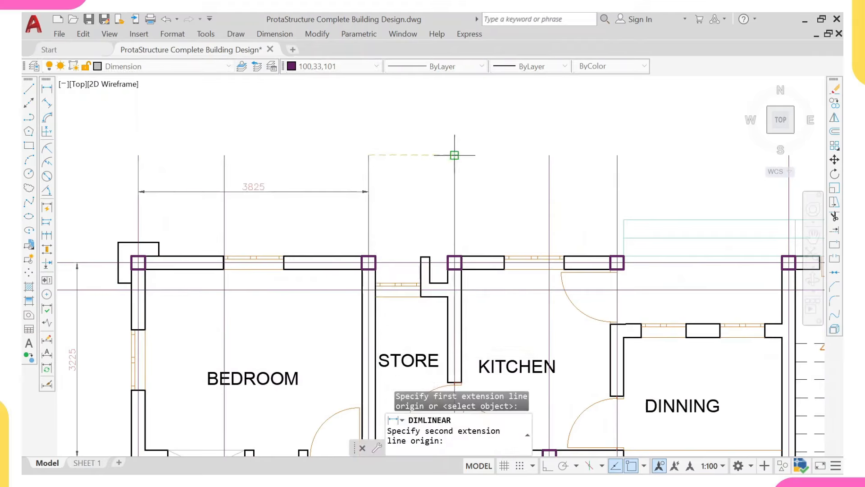
{"action": "left_click", "coordinate": [454, 154]}
{"action": "scroll", "coordinate": [403, 175], "scroll_direction": "up", "scroll_amount": 2}
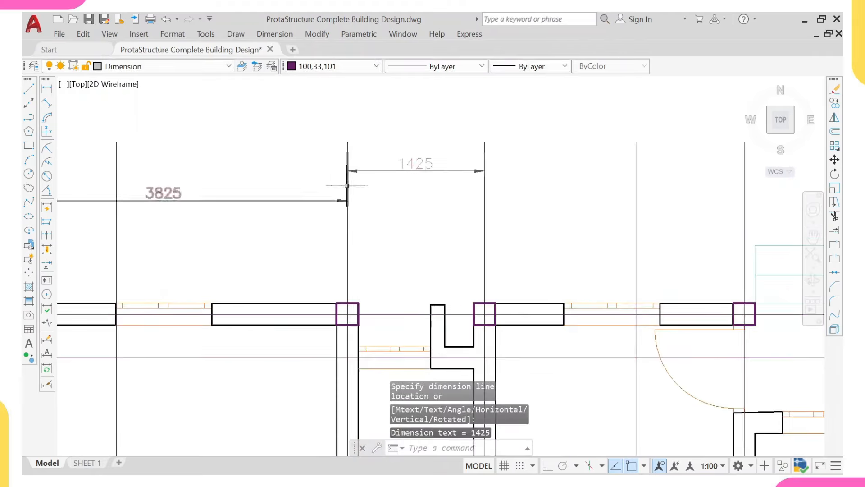
{"action": "scroll", "coordinate": [374, 187], "scroll_direction": "down", "scroll_amount": 2}
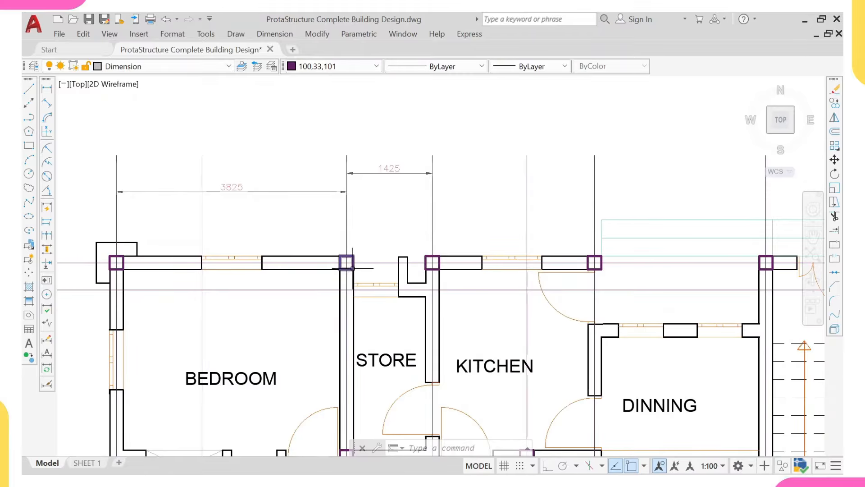
{"action": "scroll", "coordinate": [344, 267], "scroll_direction": "up", "scroll_amount": 2}
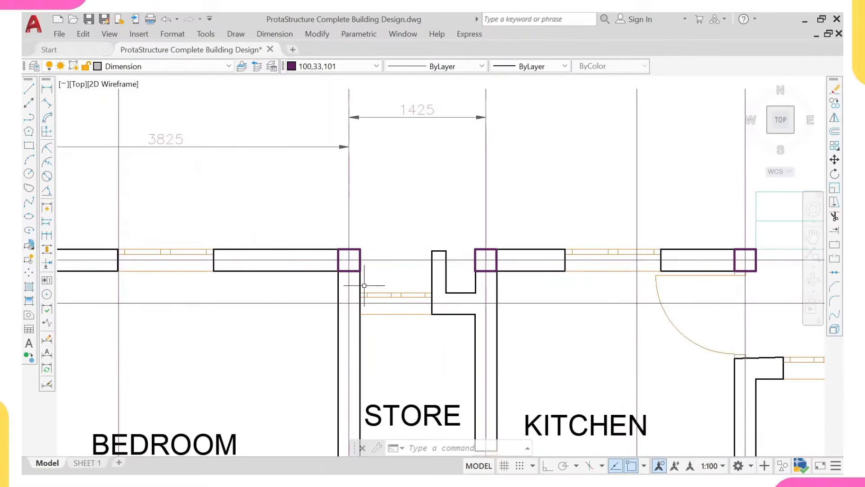
{"action": "scroll", "coordinate": [370, 248], "scroll_direction": "down", "scroll_amount": 2}
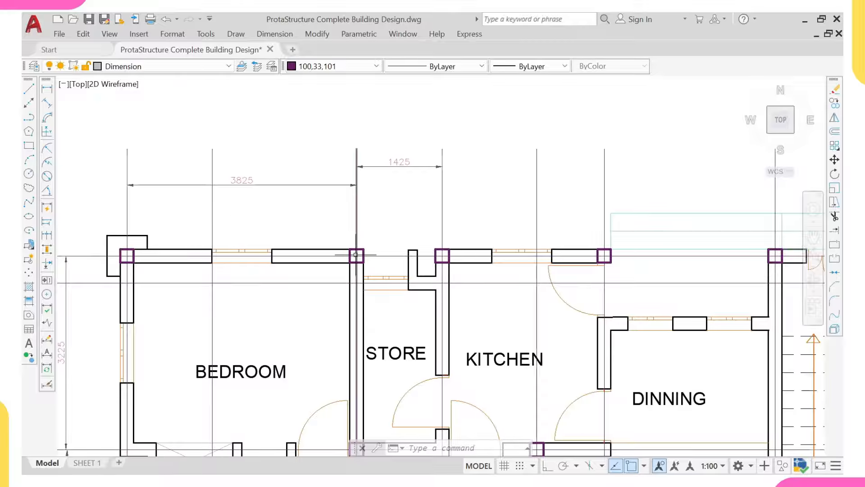
{"action": "scroll", "coordinate": [382, 270], "scroll_direction": "up", "scroll_amount": 2}
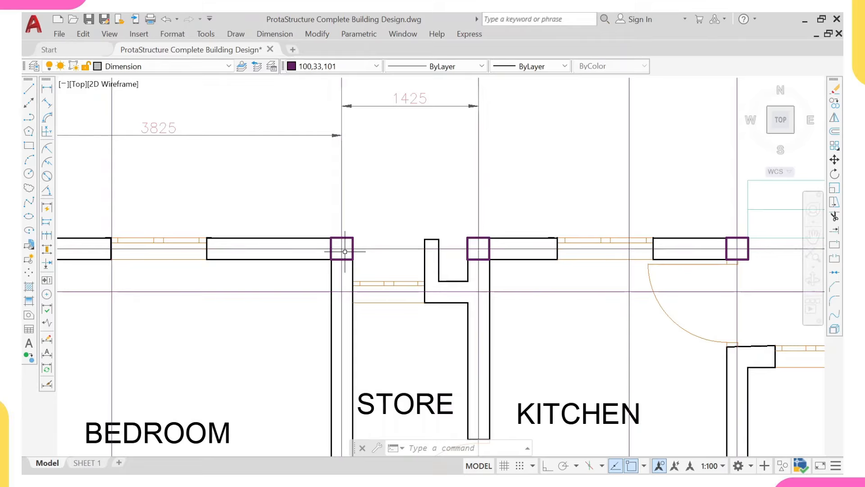
{"action": "scroll", "coordinate": [345, 251], "scroll_direction": "down", "scroll_amount": 2}
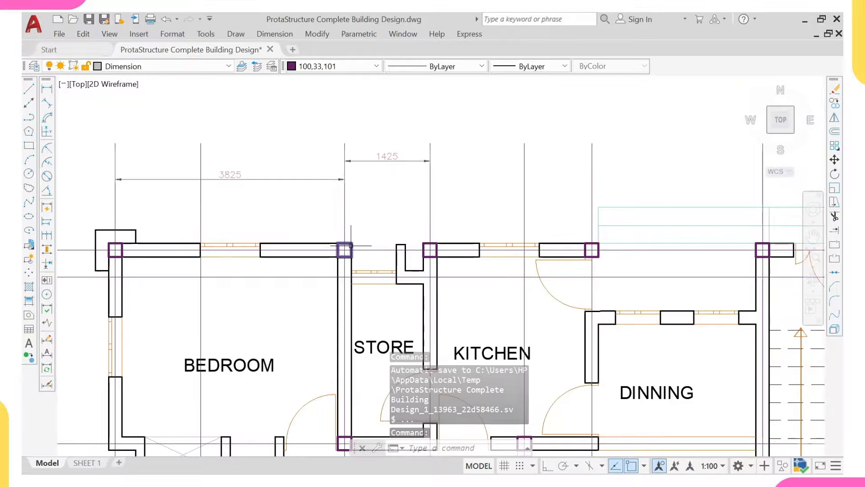
{"action": "middle_click_drag", "start_coordinate": [430, 248], "coordinate": [285, 260]}
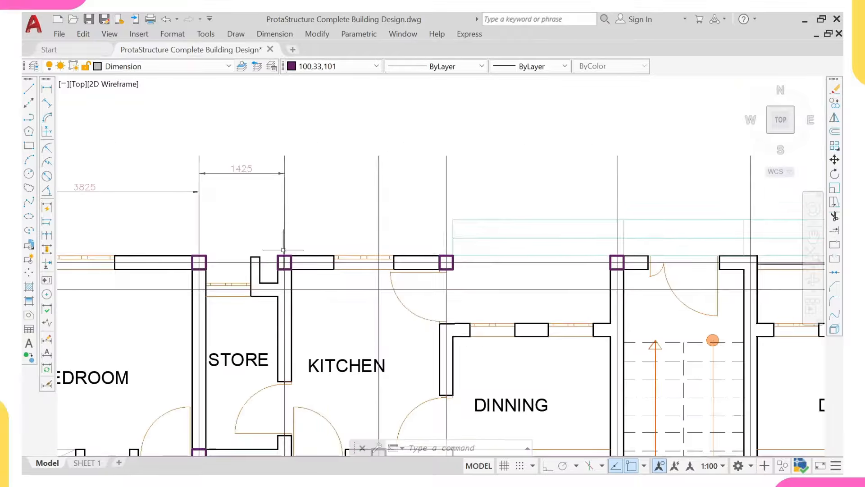
Step: Place a 5550 dimension above the plan from the kitchen column to the stair-core column
{"action": "right_click", "coordinate": [310, 132]}
{"action": "left_click", "coordinate": [350, 141]}
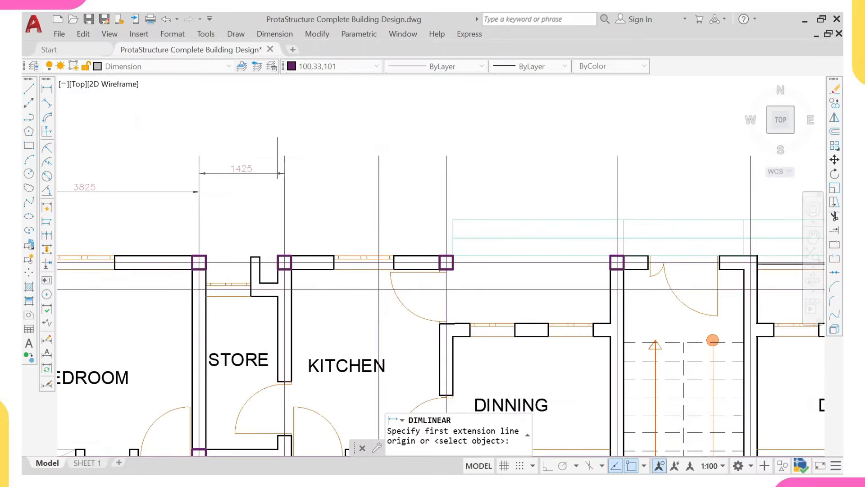
{"action": "left_click", "coordinate": [285, 155]}
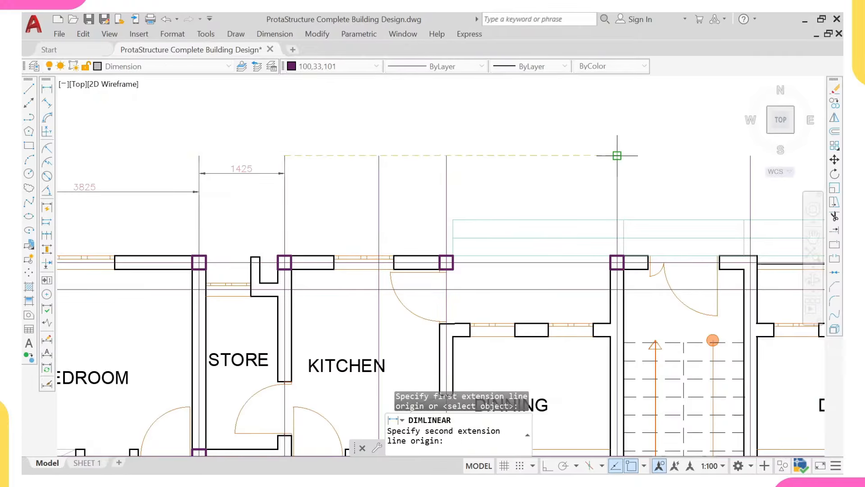
{"action": "left_click", "coordinate": [617, 155]}
{"action": "left_click", "coordinate": [451, 155]}
{"action": "scroll", "coordinate": [446, 153], "scroll_direction": "up", "scroll_amount": 2}
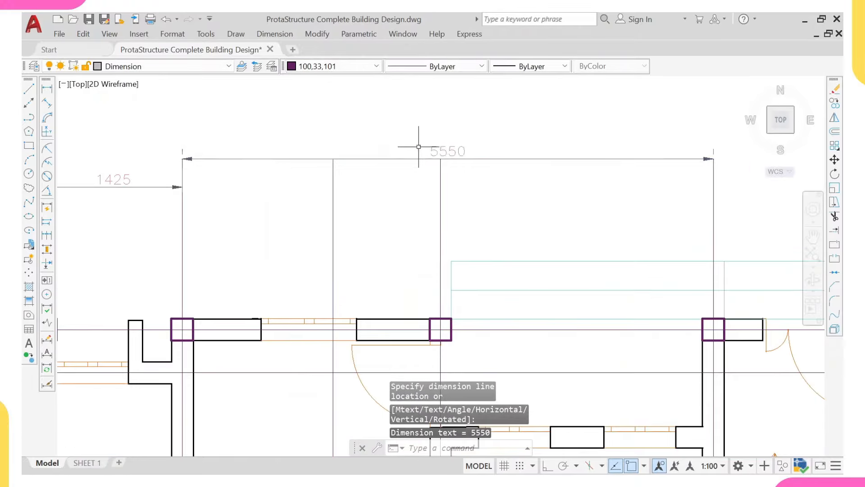
{"action": "scroll", "coordinate": [444, 315], "scroll_direction": "up", "scroll_amount": 2}
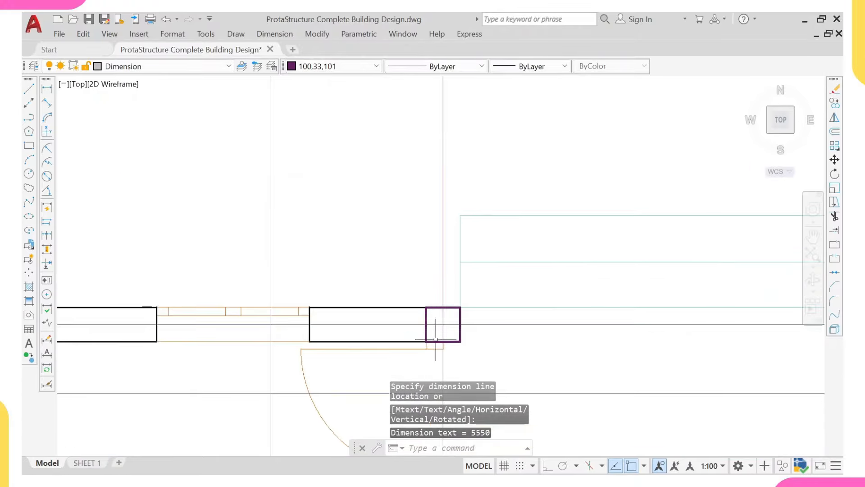
{"action": "scroll", "coordinate": [450, 245], "scroll_direction": "down", "scroll_amount": 2}
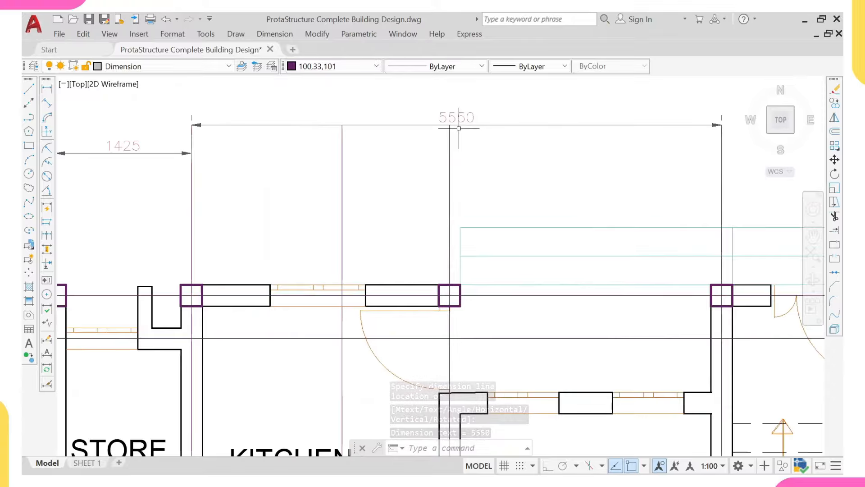
{"action": "scroll", "coordinate": [426, 324], "scroll_direction": "down", "scroll_amount": 2}
{"action": "middle_click_drag", "start_coordinate": [427, 324], "coordinate": [392, 271]}
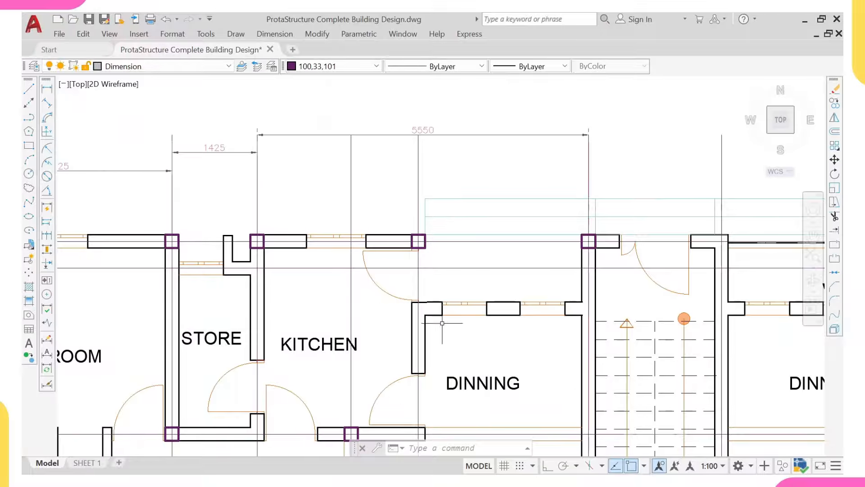
{"action": "scroll", "coordinate": [418, 245], "scroll_direction": "up", "scroll_amount": 5}
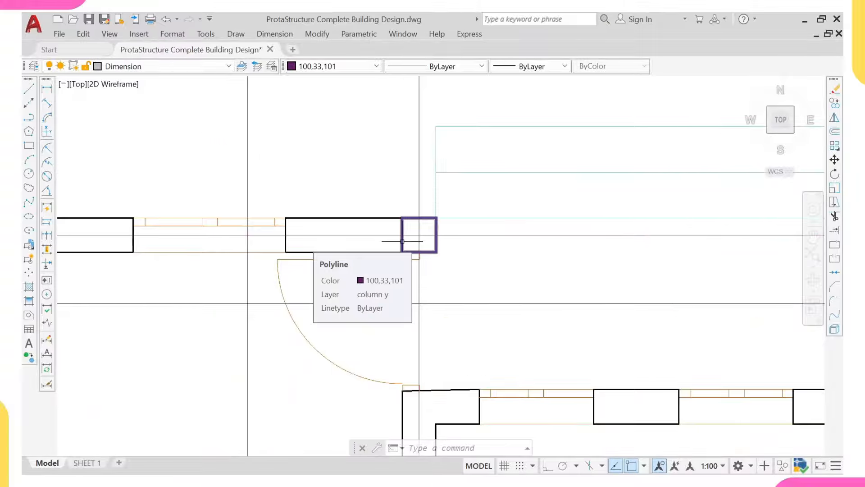
{"action": "scroll", "coordinate": [402, 241], "scroll_direction": "down", "scroll_amount": 4}
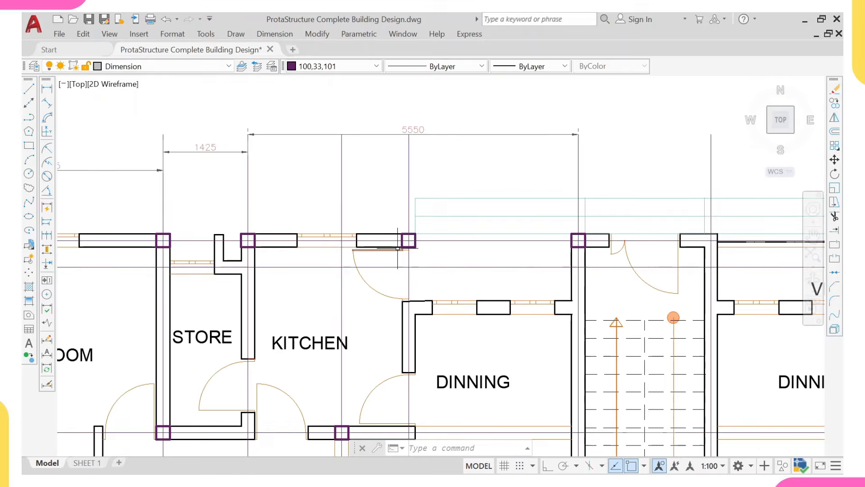
{"action": "scroll", "coordinate": [399, 250], "scroll_direction": "up", "scroll_amount": 2}
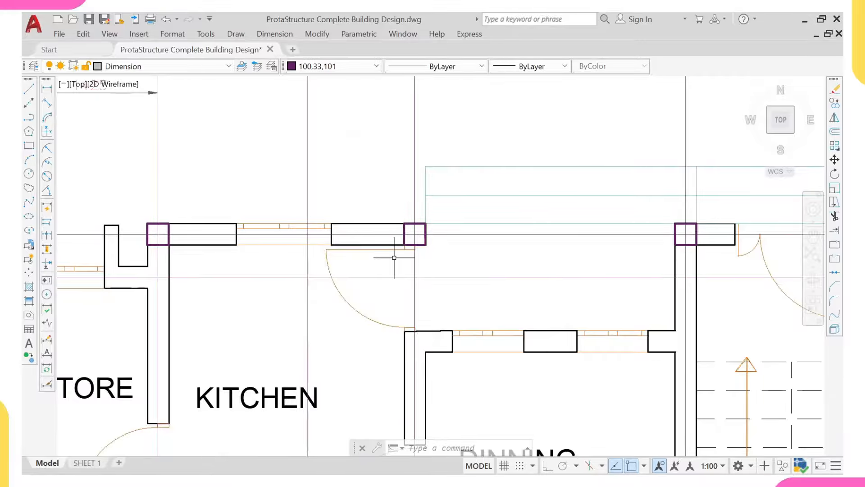
{"action": "scroll", "coordinate": [354, 256], "scroll_direction": "down", "scroll_amount": 2}
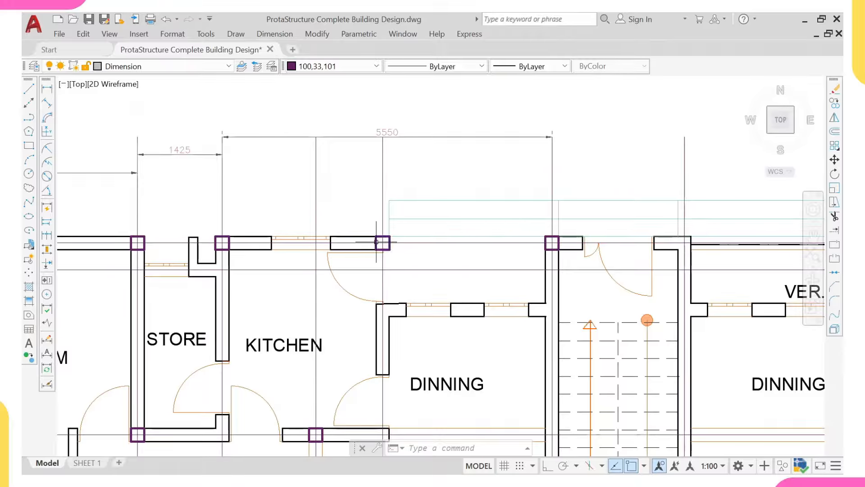
{"action": "mouse_move", "coordinate": [374, 240]}
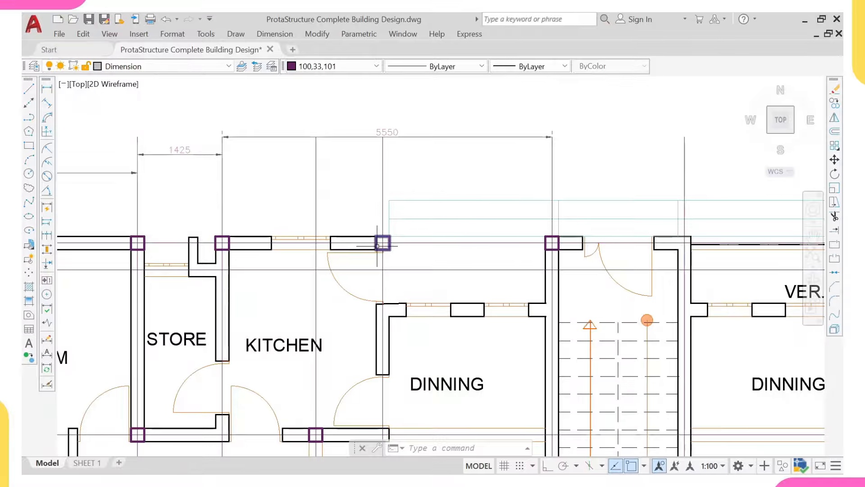
{"action": "scroll", "coordinate": [376, 248], "scroll_direction": "up", "scroll_amount": 2}
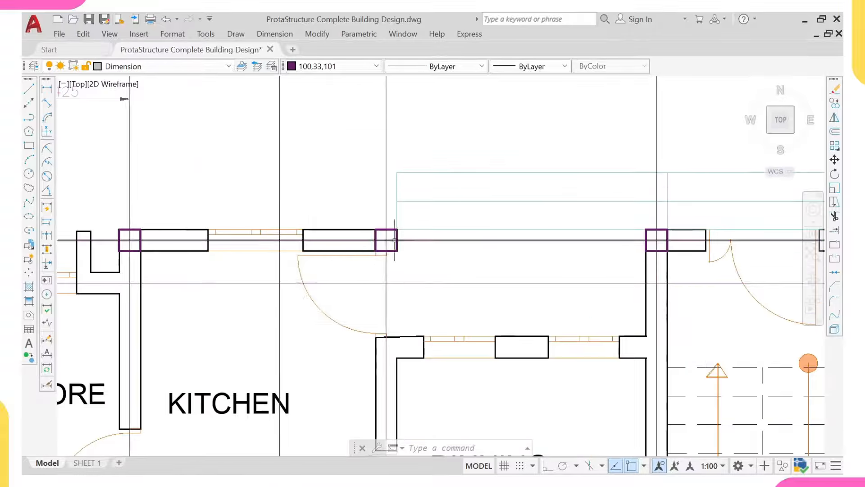
{"action": "scroll", "coordinate": [379, 236], "scroll_direction": "down", "scroll_amount": 2}
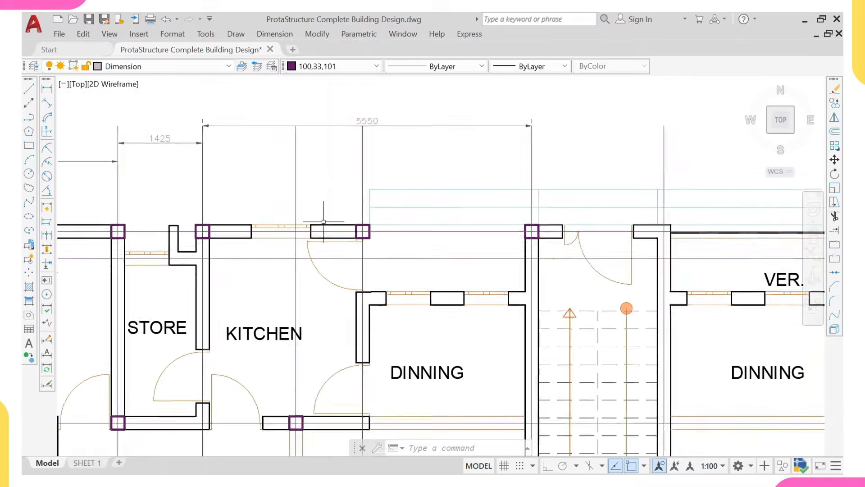
{"action": "middle_click_drag", "start_coordinate": [329, 220], "coordinate": [325, 247]}
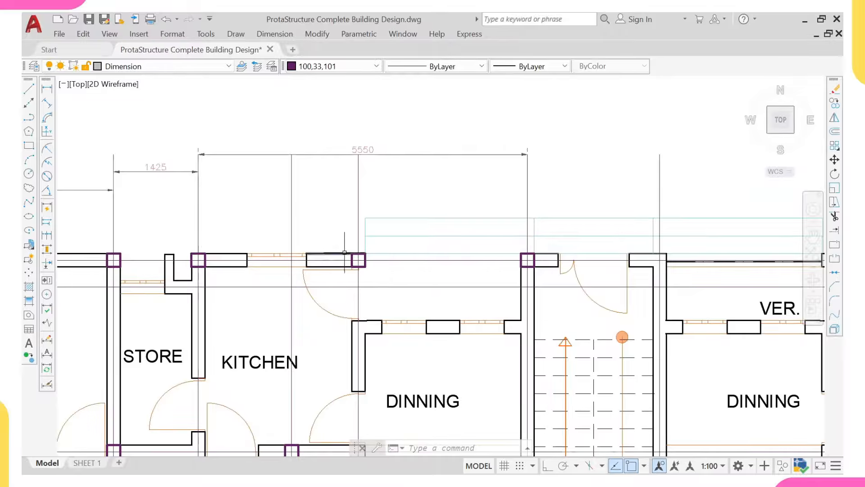
{"action": "scroll", "coordinate": [344, 249], "scroll_direction": "down", "scroll_amount": 4}
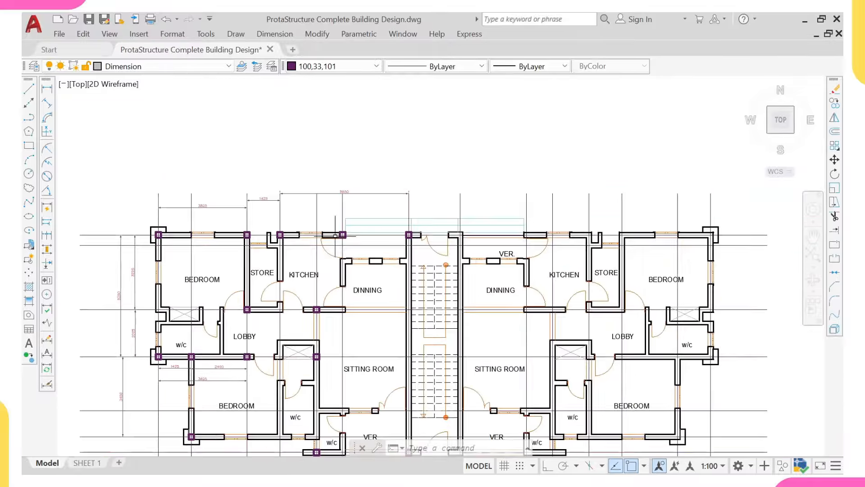
{"action": "middle_click_drag", "start_coordinate": [345, 250], "coordinate": [339, 192]}
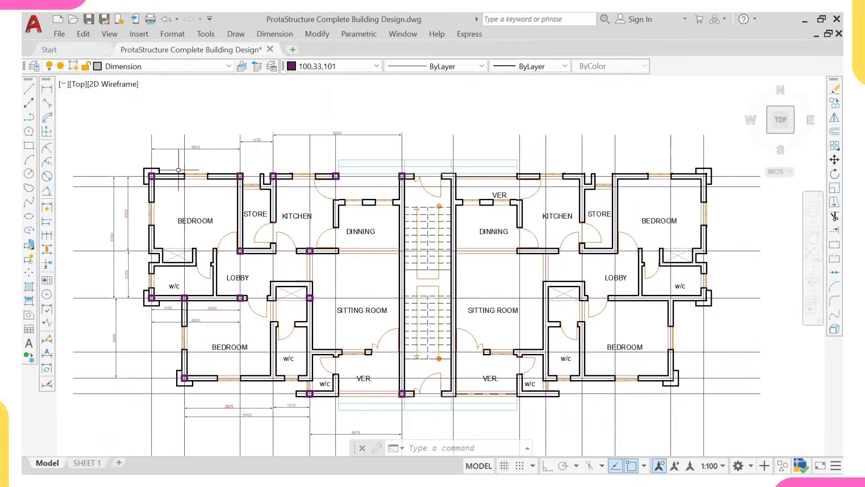
{"action": "scroll", "coordinate": [282, 170], "scroll_direction": "up", "scroll_amount": 2}
{"action": "scroll", "coordinate": [135, 181], "scroll_direction": "down", "scroll_amount": 2}
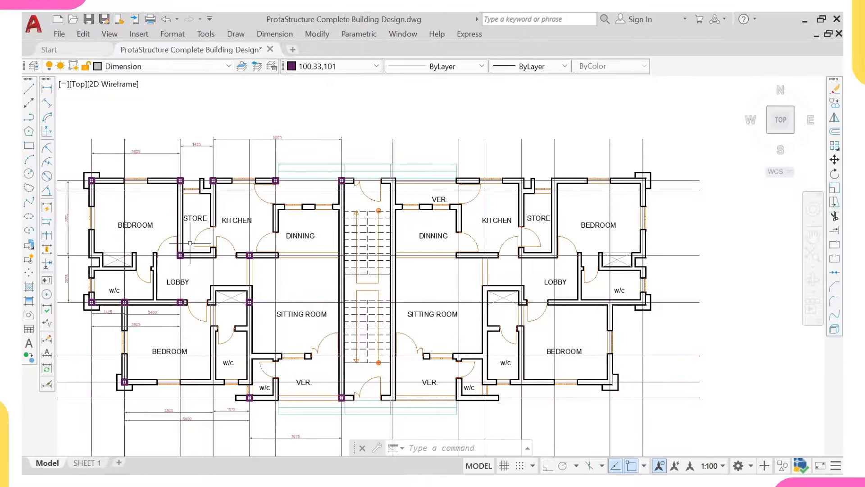
{"action": "mouse_move", "coordinate": [189, 243]}
{"action": "middle_mouse_down"}
{"action": "mouse_move", "coordinate": [237, 274]}
{"action": "mouse_move", "coordinate": [230, 236]}
{"action": "middle_mouse_up"}
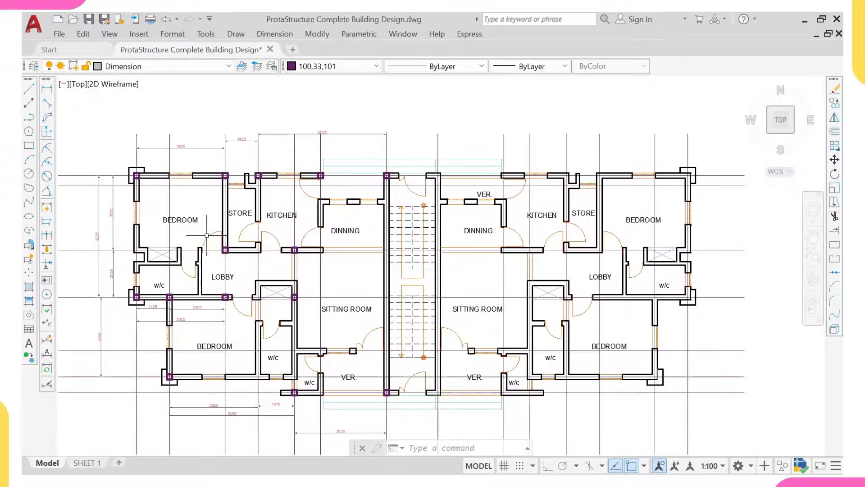
{"action": "middle_click_drag", "start_coordinate": [207, 236], "coordinate": [197, 215]}
{"action": "middle_click_drag", "start_coordinate": [327, 236], "coordinate": [260, 233]}
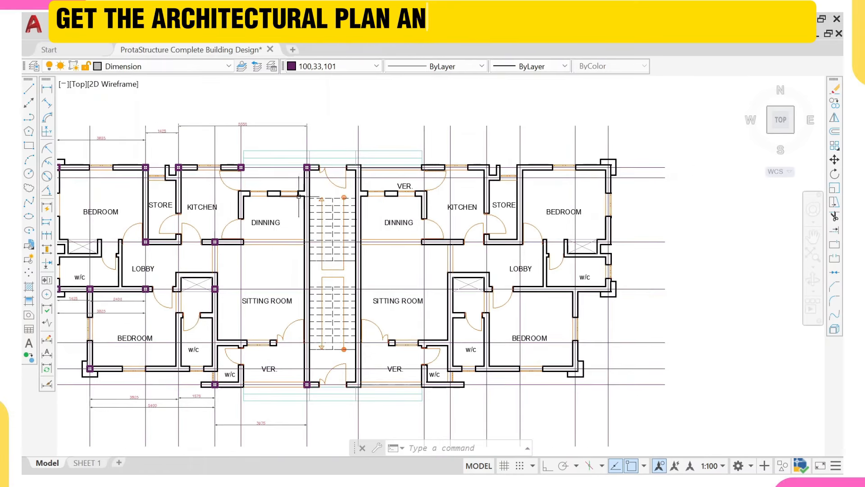
{"action": "scroll", "coordinate": [306, 357], "scroll_direction": "down", "scroll_amount": 2}
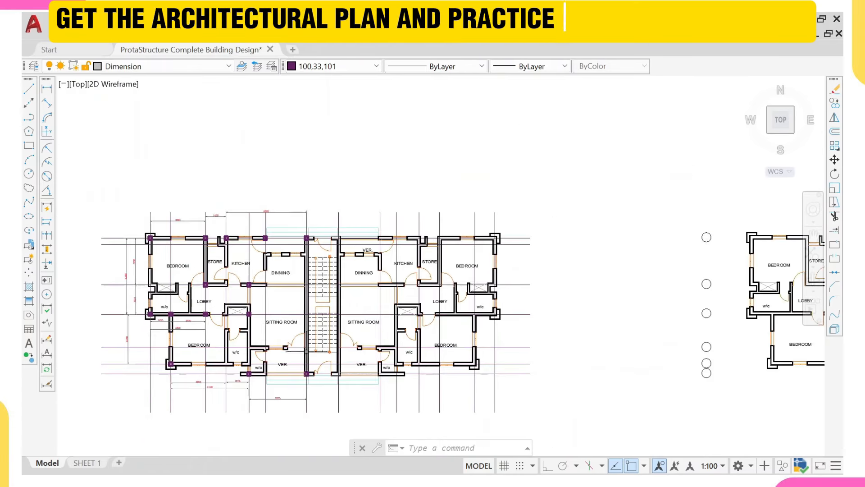
{"action": "right_click", "coordinate": [314, 195]}
Step: Copy the kitchen-dining wall column onto the stair-core wall intersection beside the sitting room
{"action": "left_click", "coordinate": [314, 154]}
{"action": "scroll", "coordinate": [266, 272], "scroll_direction": "up", "scroll_amount": 2}
{"action": "key", "text": "Escape"}
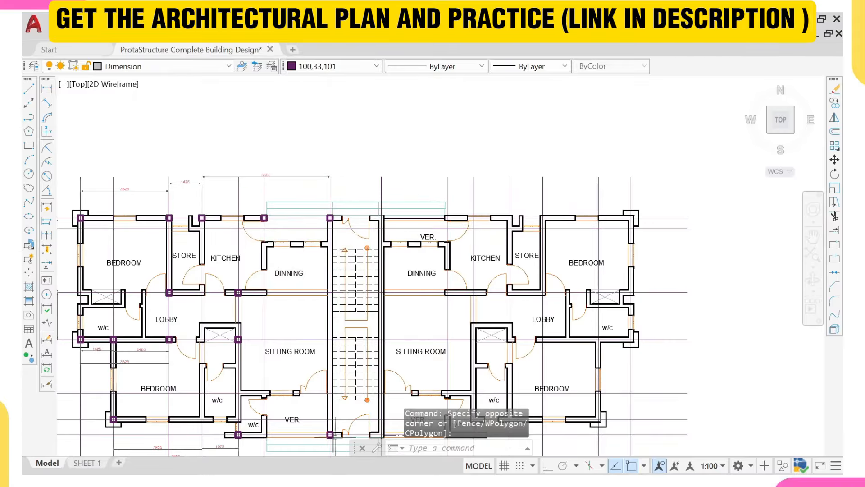
{"action": "scroll", "coordinate": [246, 287], "scroll_direction": "up", "scroll_amount": 6}
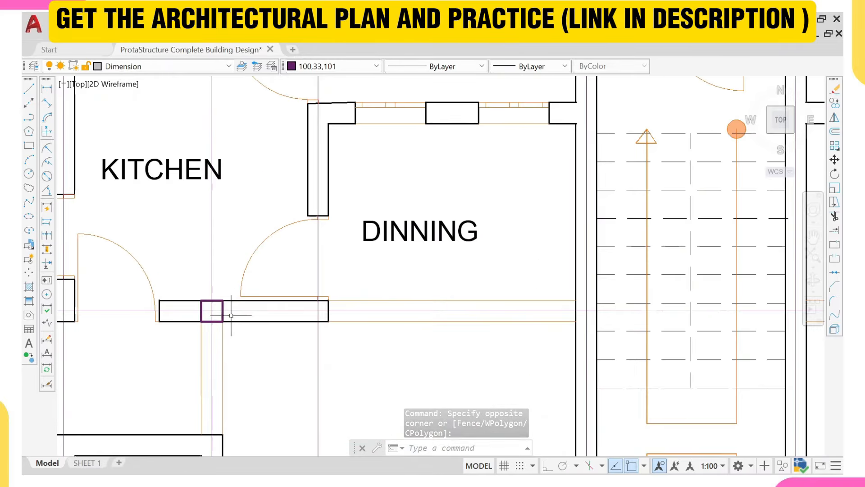
{"action": "left_click", "coordinate": [229, 311]}
{"action": "left_click", "coordinate": [216, 311]}
{"action": "type", "text": "co"}
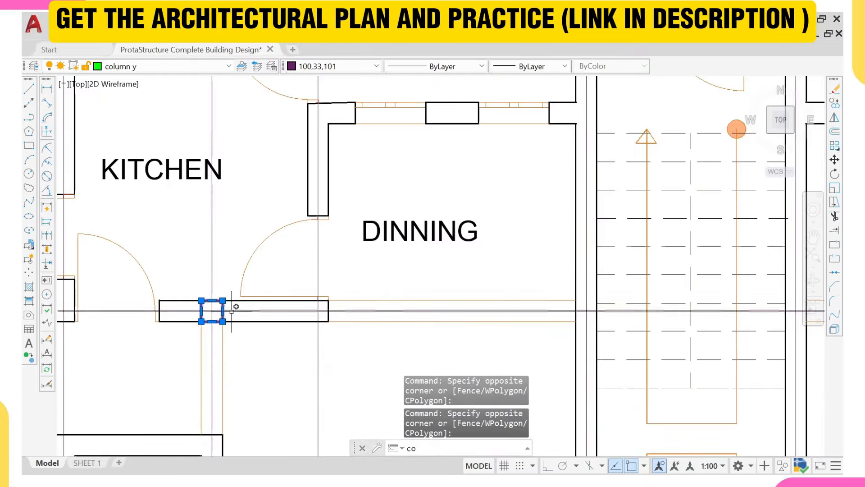
{"action": "key", "text": "Return"}
{"action": "scroll", "coordinate": [176, 286], "scroll_direction": "up", "scroll_amount": 2}
{"action": "left_click", "coordinate": [233, 326]}
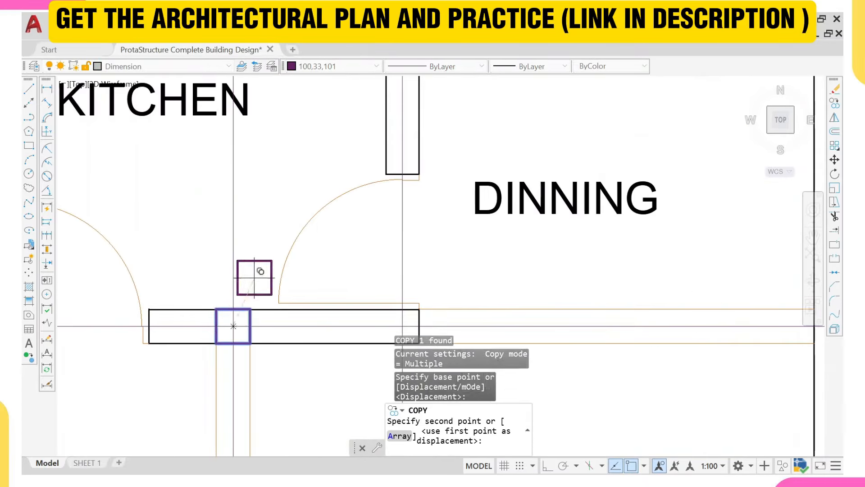
{"action": "scroll", "coordinate": [271, 282], "scroll_direction": "down", "scroll_amount": 4}
{"action": "scroll", "coordinate": [293, 283], "scroll_direction": "up", "scroll_amount": 3}
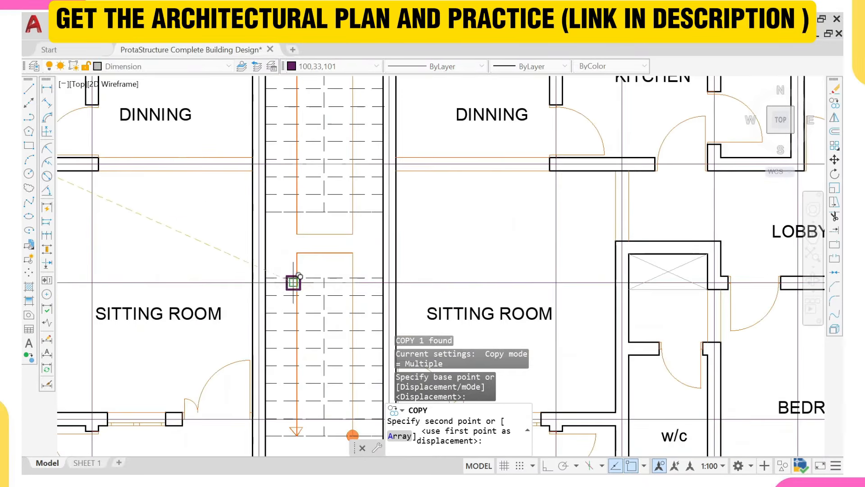
{"action": "left_click", "coordinate": [259, 282]}
{"action": "scroll", "coordinate": [260, 283], "scroll_direction": "down", "scroll_amount": 5}
{"action": "key", "text": "Escape"}
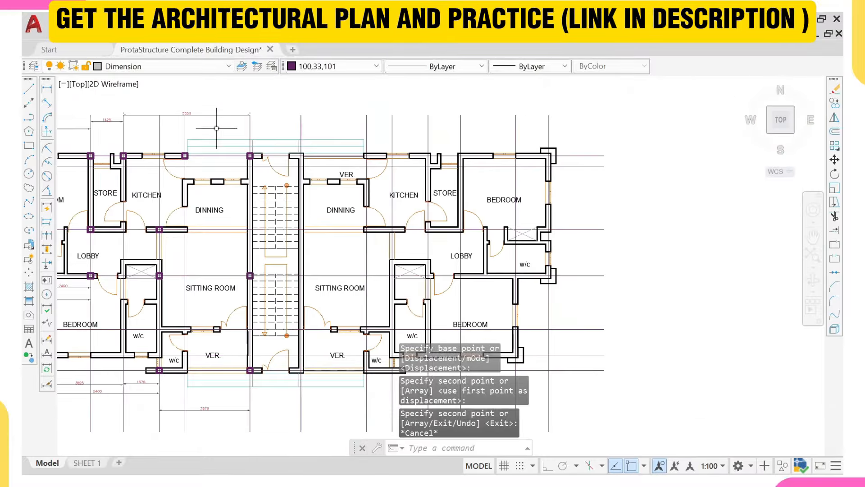
Step: Place a 5250 vertical dimension between the stair-wall columns beside the wall
{"action": "left_click", "coordinate": [47, 88]}
{"action": "scroll", "coordinate": [249, 166], "scroll_direction": "up", "scroll_amount": 2}
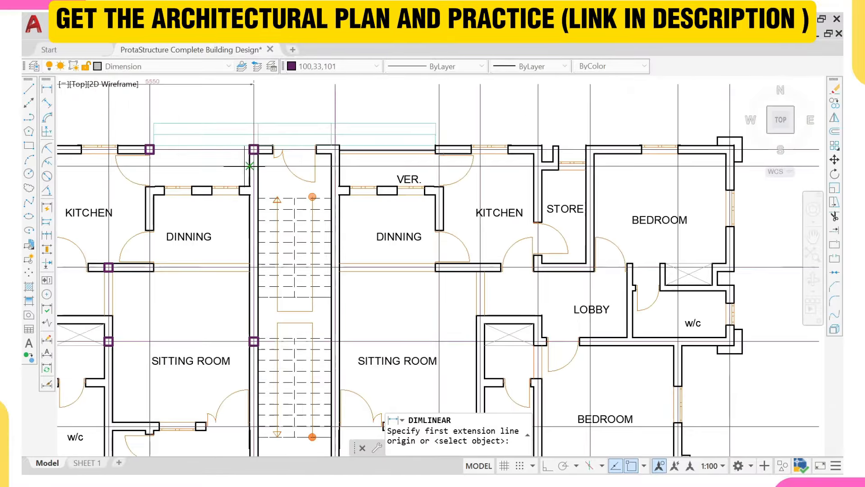
{"action": "left_click", "coordinate": [254, 149]}
{"action": "scroll", "coordinate": [246, 147], "scroll_direction": "up", "scroll_amount": 4}
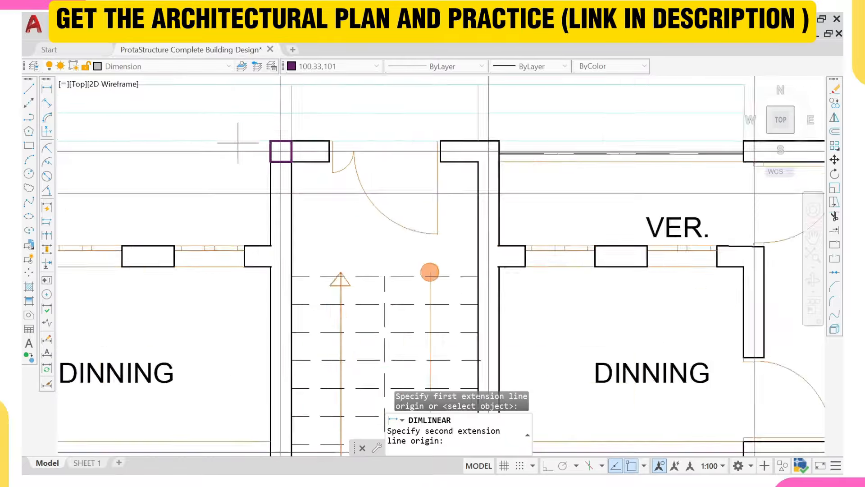
{"action": "key", "text": "Escape"}
{"action": "right_click", "coordinate": [239, 120]}
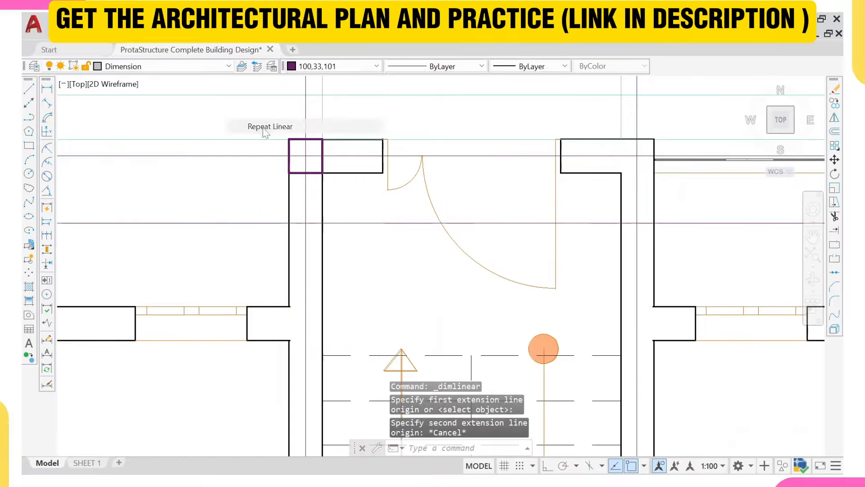
{"action": "left_click", "coordinate": [271, 130]}
{"action": "left_click", "coordinate": [239, 155]}
{"action": "scroll", "coordinate": [198, 189], "scroll_direction": "down", "scroll_amount": 5}
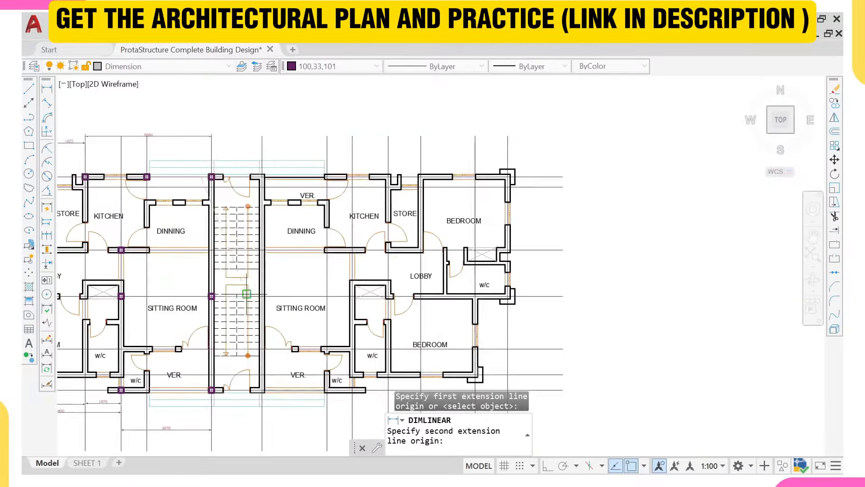
{"action": "scroll", "coordinate": [193, 252], "scroll_direction": "up", "scroll_amount": 3}
{"action": "left_click", "coordinate": [198, 263]}
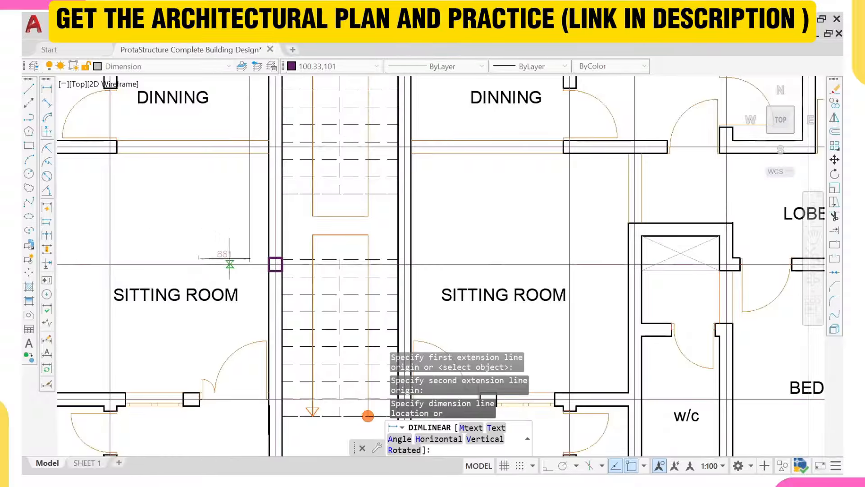
{"action": "middle_click_drag", "start_coordinate": [200, 228], "coordinate": [260, 269]}
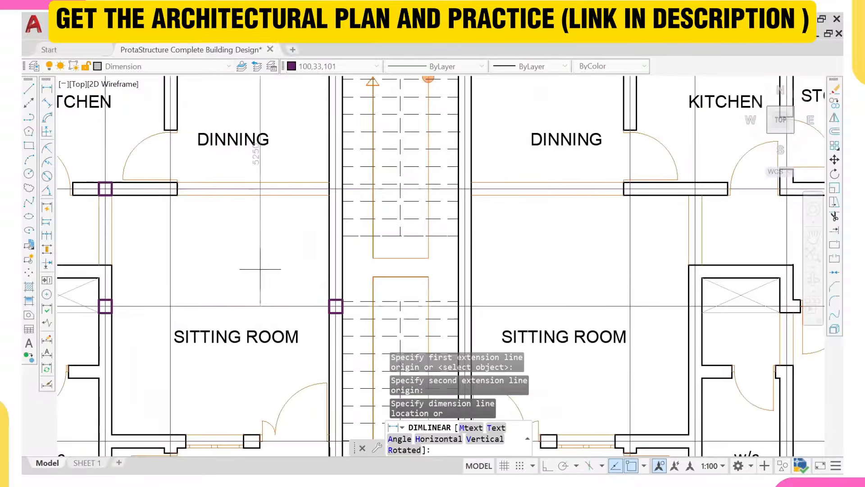
{"action": "left_click", "coordinate": [285, 255]}
Step: Add a 4125 vertical dimension from the sitting-room column to the bottom stair column
{"action": "right_click", "coordinate": [297, 232]}
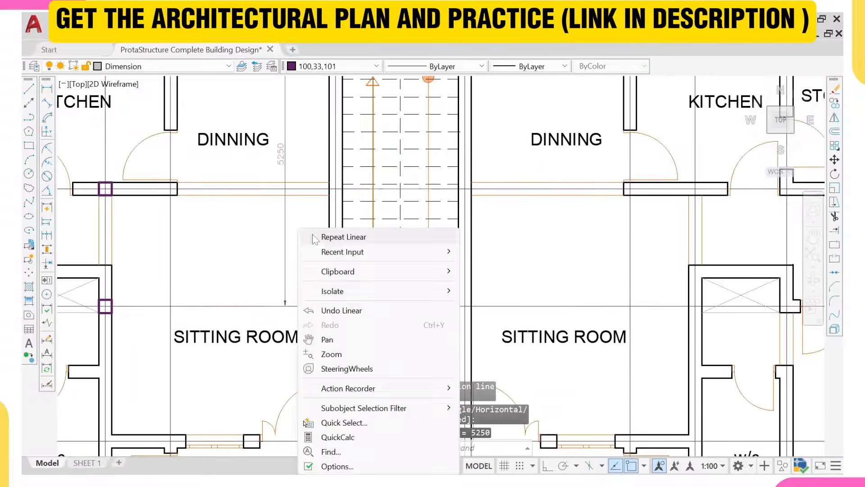
{"action": "left_click", "coordinate": [315, 236]}
{"action": "left_click", "coordinate": [284, 306]}
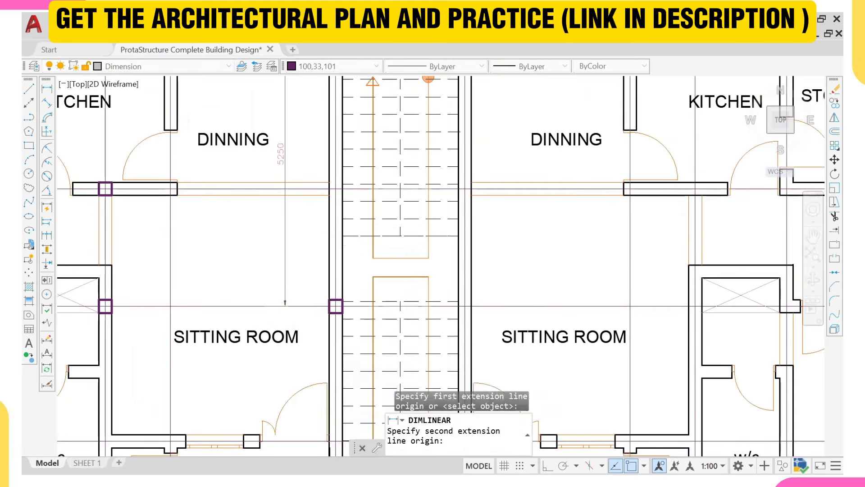
{"action": "scroll", "coordinate": [281, 258], "scroll_direction": "down", "scroll_amount": 2}
{"action": "scroll", "coordinate": [271, 382], "scroll_direction": "up", "scroll_amount": 2}
{"action": "left_click", "coordinate": [271, 381]}
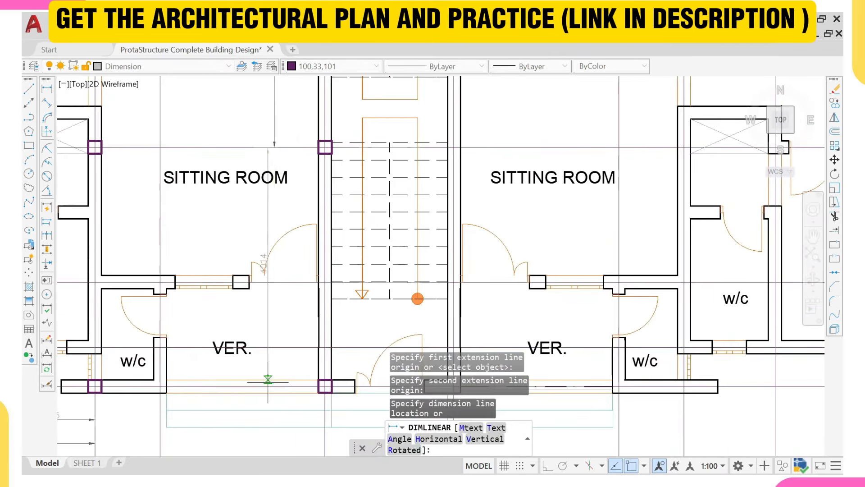
{"action": "scroll", "coordinate": [271, 381], "scroll_direction": "up", "scroll_amount": 2}
{"action": "key", "text": "Escape"}
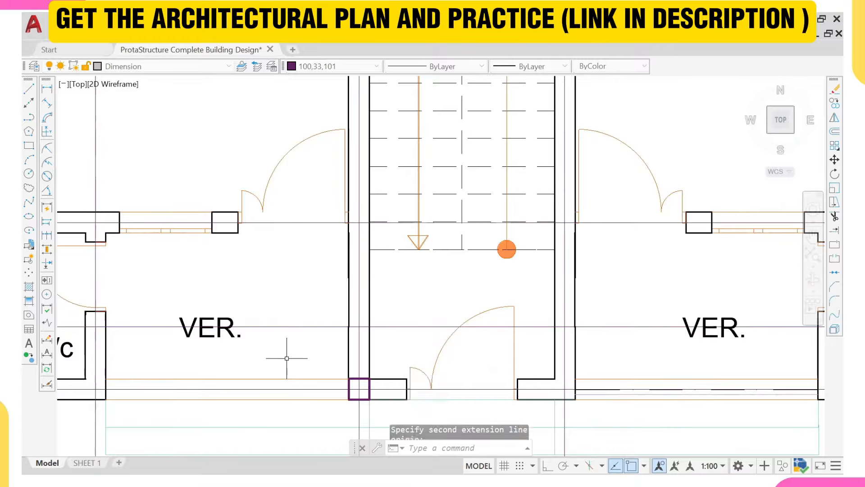
{"action": "scroll", "coordinate": [294, 331], "scroll_direction": "down", "scroll_amount": 5}
{"action": "right_click", "coordinate": [293, 331]}
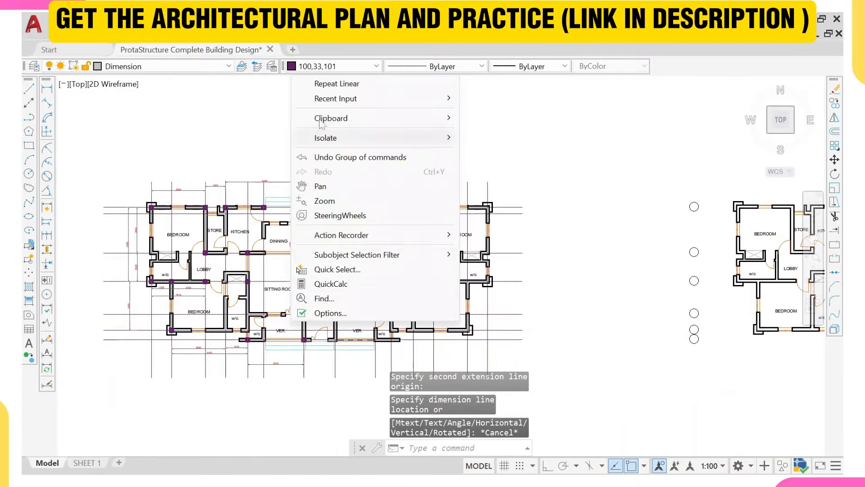
{"action": "left_click", "coordinate": [311, 83]}
{"action": "scroll", "coordinate": [287, 235], "scroll_direction": "up", "scroll_amount": 8}
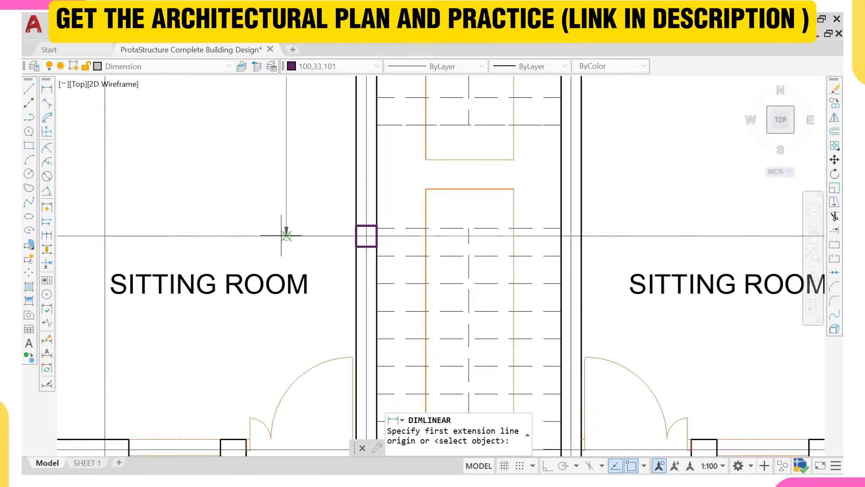
{"action": "left_click", "coordinate": [286, 232]}
{"action": "scroll", "coordinate": [286, 235], "scroll_direction": "down", "scroll_amount": 5}
{"action": "scroll", "coordinate": [282, 337], "scroll_direction": "up", "scroll_amount": 6}
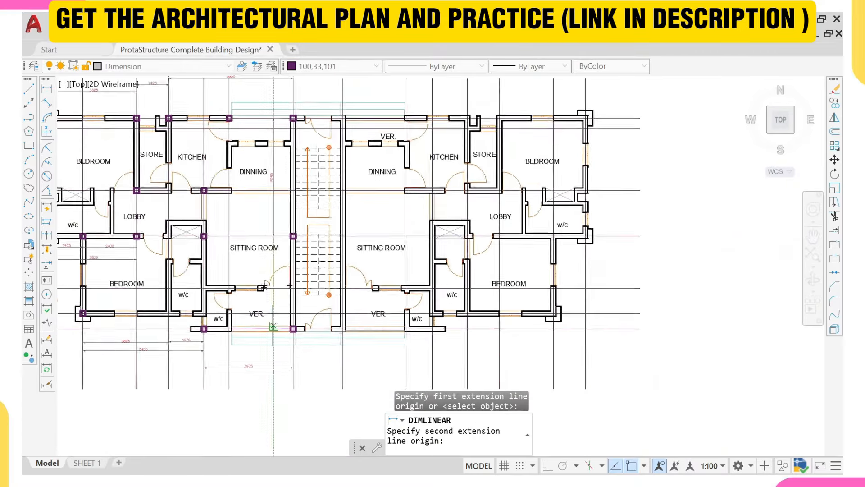
{"action": "left_click", "coordinate": [281, 337]}
{"action": "scroll", "coordinate": [277, 329], "scroll_direction": "down", "scroll_amount": 3}
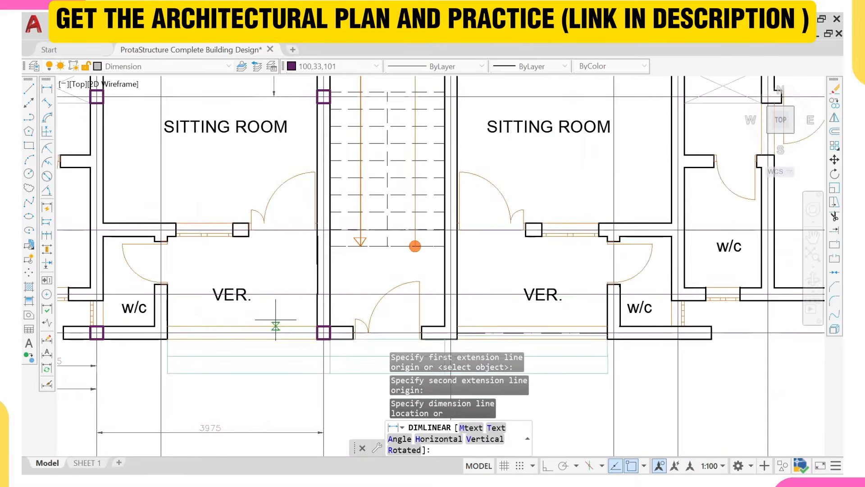
{"action": "left_click", "coordinate": [284, 262]}
Step: Pan around the stair core to review the new vertical dimensions
{"action": "scroll", "coordinate": [285, 258], "scroll_direction": "down", "scroll_amount": 4}
{"action": "scroll", "coordinate": [279, 275], "scroll_direction": "up", "scroll_amount": 3}
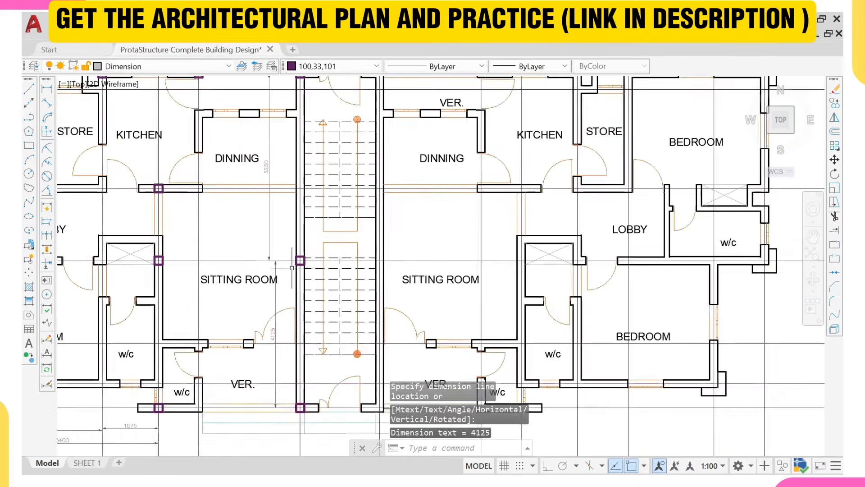
{"action": "scroll", "coordinate": [292, 268], "scroll_direction": "up", "scroll_amount": 2}
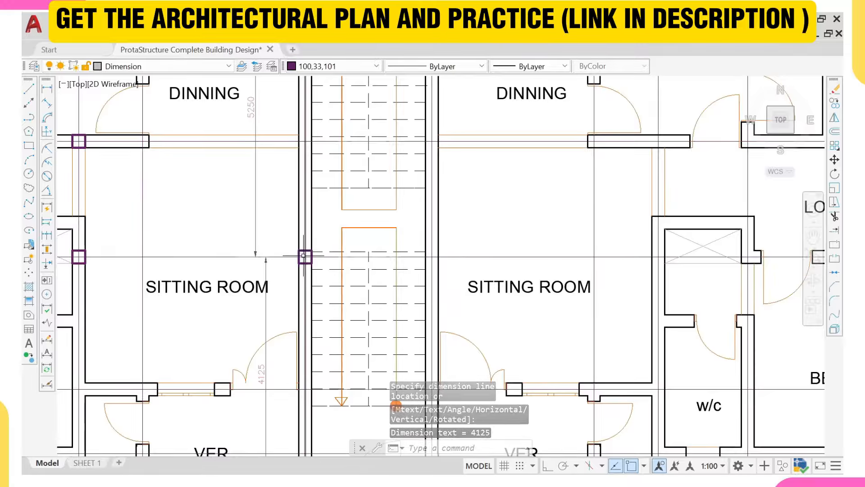
{"action": "scroll", "coordinate": [304, 256], "scroll_direction": "down", "scroll_amount": 2}
{"action": "middle_click_drag", "start_coordinate": [302, 256], "coordinate": [295, 310]}
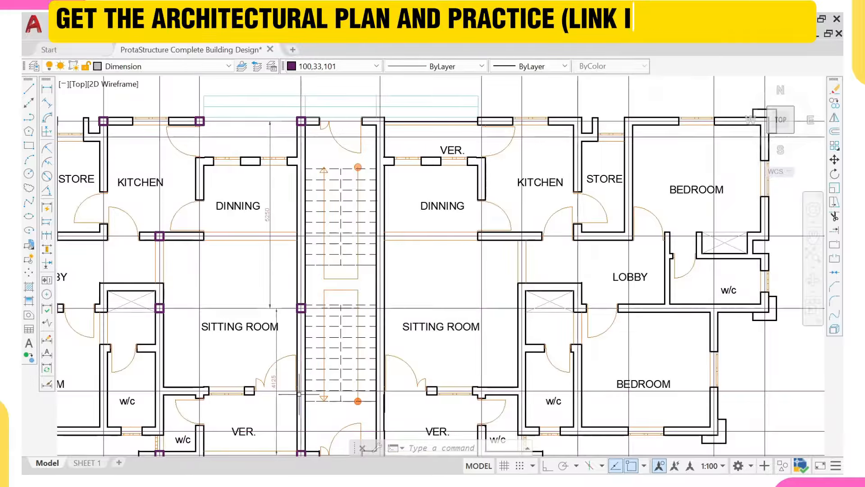
{"action": "middle_click_drag", "start_coordinate": [287, 389], "coordinate": [286, 321]}
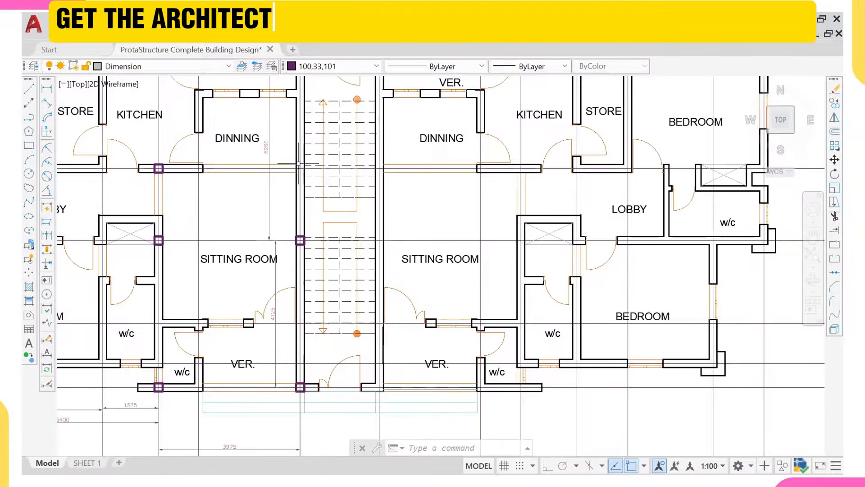
{"action": "middle_click_drag", "start_coordinate": [296, 124], "coordinate": [293, 161]}
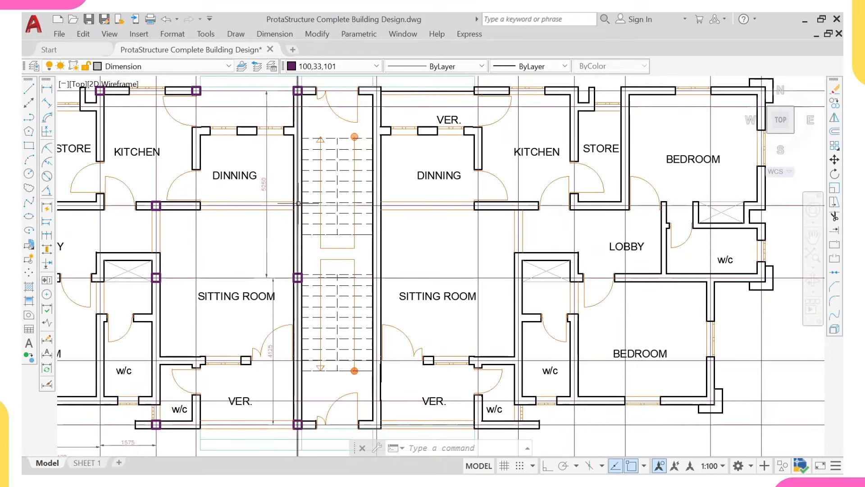
Step: Erase the extra column on the stair-core wall
{"action": "scroll", "coordinate": [289, 282], "scroll_direction": "up", "scroll_amount": 2}
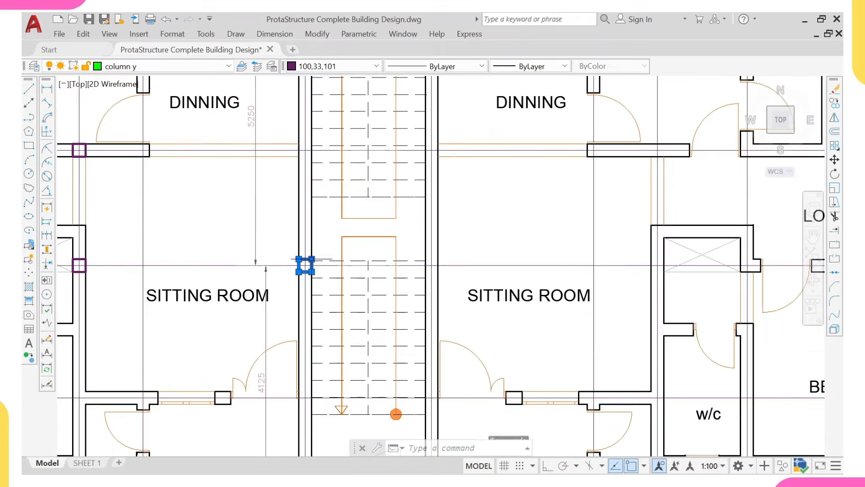
{"action": "type", "text": "E"}
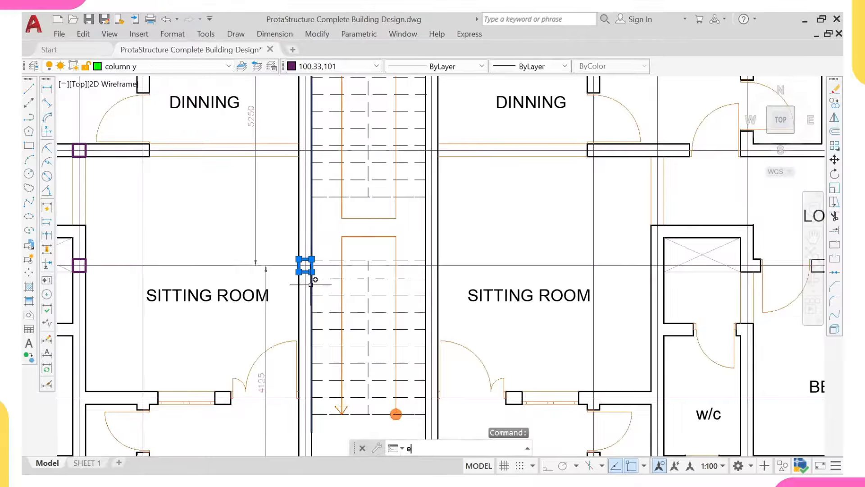
{"action": "key", "text": "Return"}
{"action": "scroll", "coordinate": [253, 262], "scroll_direction": "down", "scroll_amount": 5}
{"action": "scroll", "coordinate": [199, 246], "scroll_direction": "up", "scroll_amount": 6}
Step: Copy the column on 'column y' onto a grid intersection of the stair core
{"action": "left_click", "coordinate": [140, 227]}
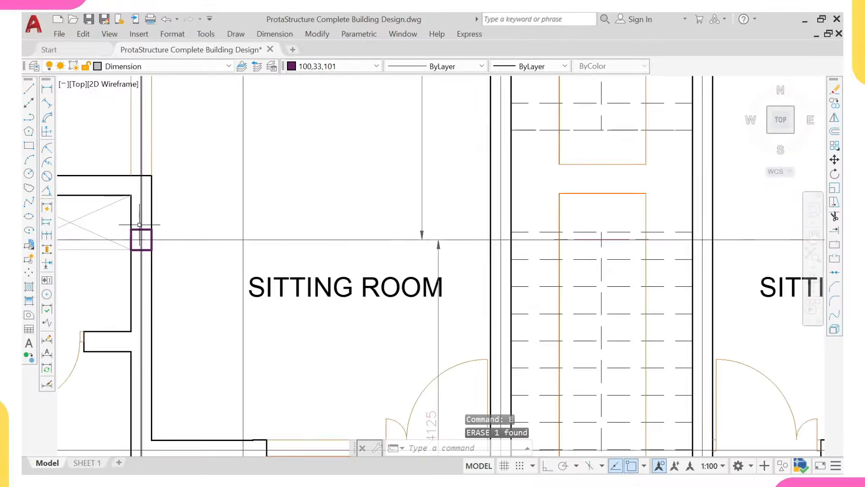
{"action": "scroll", "coordinate": [138, 231], "scroll_direction": "up", "scroll_amount": 2}
{"action": "key", "text": "Escape"}
{"action": "left_click", "coordinate": [135, 226]}
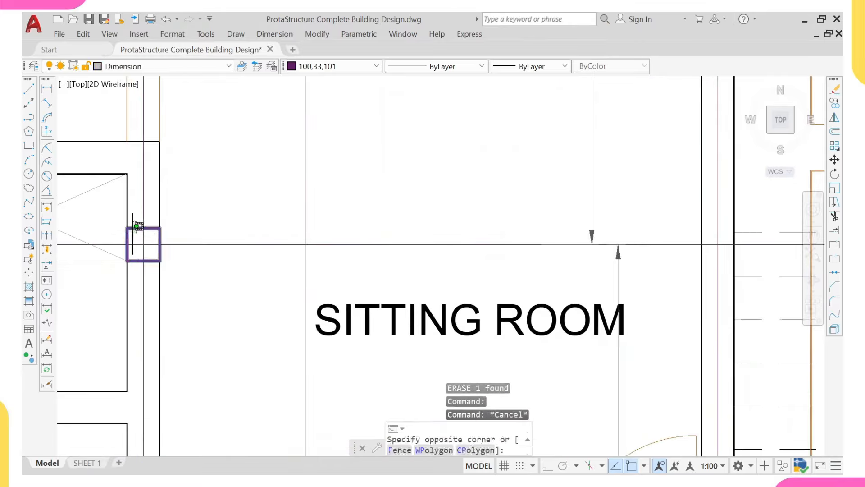
{"action": "left_click", "coordinate": [139, 239]}
{"action": "type", "text": "co"}
{"action": "key", "text": "Return"}
{"action": "scroll", "coordinate": [141, 239], "scroll_direction": "up", "scroll_amount": 2}
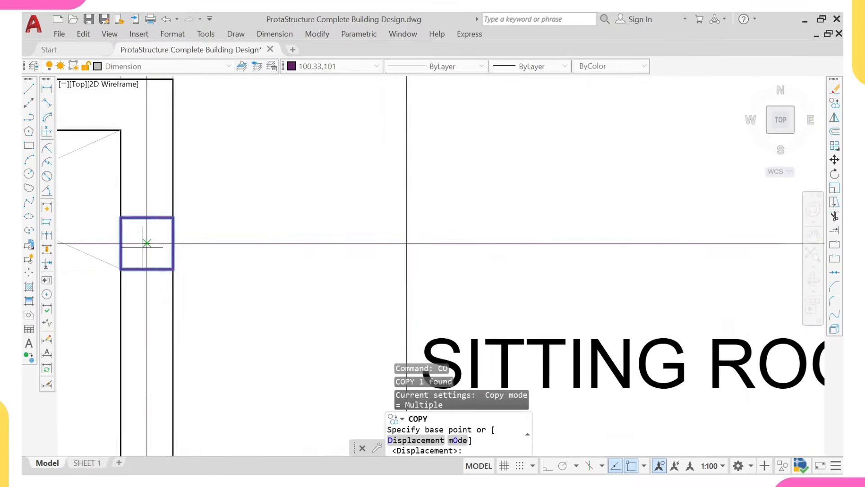
{"action": "left_click", "coordinate": [146, 243]}
{"action": "scroll", "coordinate": [251, 233], "scroll_direction": "down", "scroll_amount": 6}
{"action": "middle_click_drag", "start_coordinate": [414, 282], "coordinate": [355, 190]}
{"action": "scroll", "coordinate": [387, 262], "scroll_direction": "up", "scroll_amount": 2}
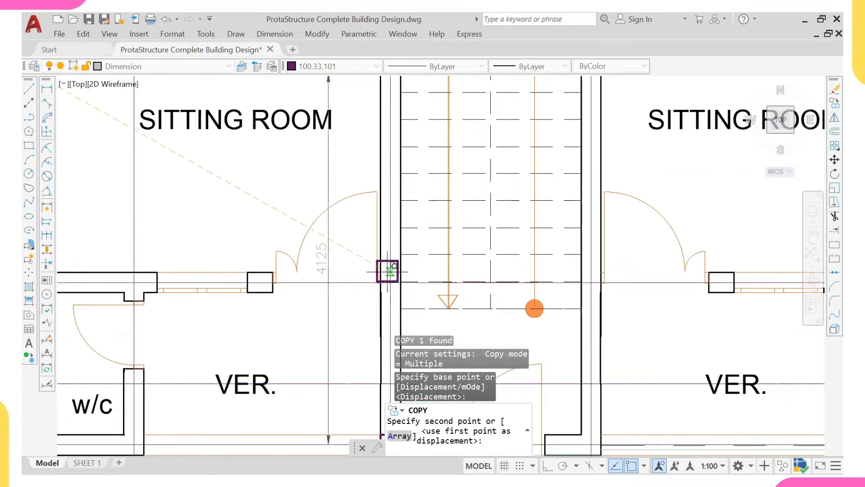
{"action": "left_click", "coordinate": [390, 282]}
Step: Place a second column copy at the grid intersection beside the Dinning area
{"action": "scroll", "coordinate": [387, 261], "scroll_direction": "down", "scroll_amount": 2}
{"action": "scroll", "coordinate": [386, 261], "scroll_direction": "down", "scroll_amount": 2}
{"action": "middle_click_drag", "start_coordinate": [383, 229], "coordinate": [392, 338]}
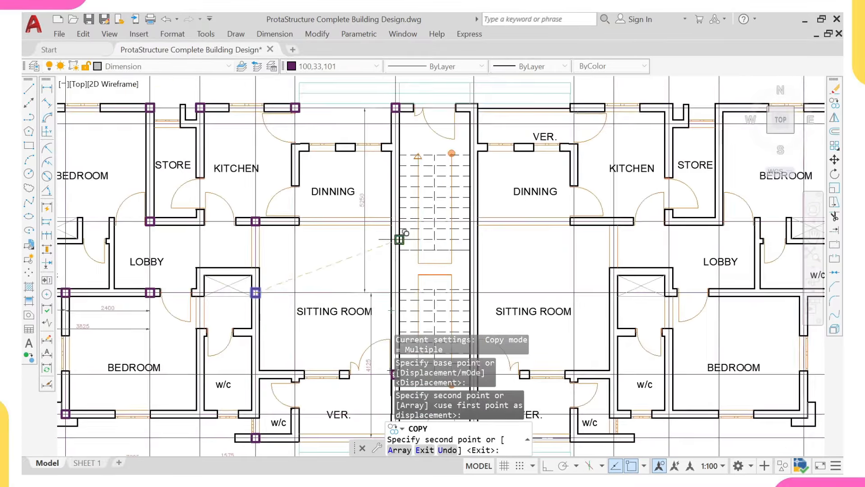
{"action": "scroll", "coordinate": [400, 235], "scroll_direction": "up", "scroll_amount": 2}
{"action": "scroll", "coordinate": [394, 218], "scroll_direction": "up", "scroll_amount": 2}
{"action": "left_click", "coordinate": [394, 212]}
{"action": "scroll", "coordinate": [394, 212], "scroll_direction": "down", "scroll_amount": 4}
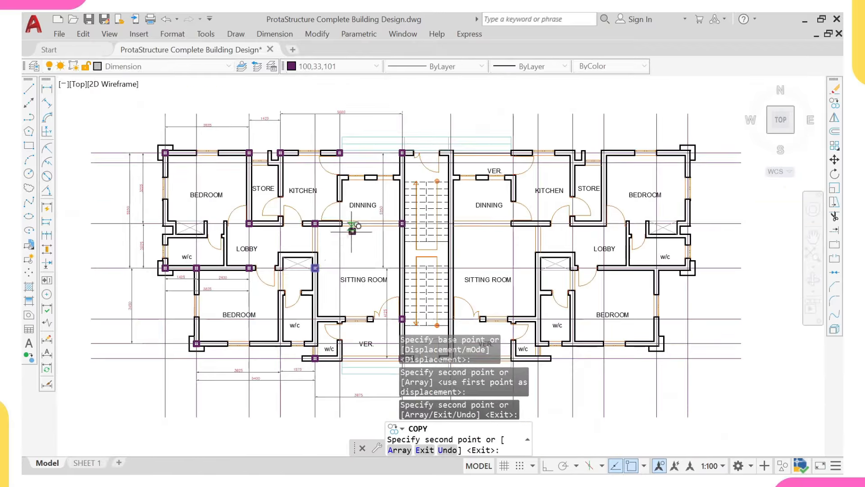
{"action": "key", "text": "Escape"}
{"action": "middle_click_drag", "start_coordinate": [344, 191], "coordinate": [332, 190]}
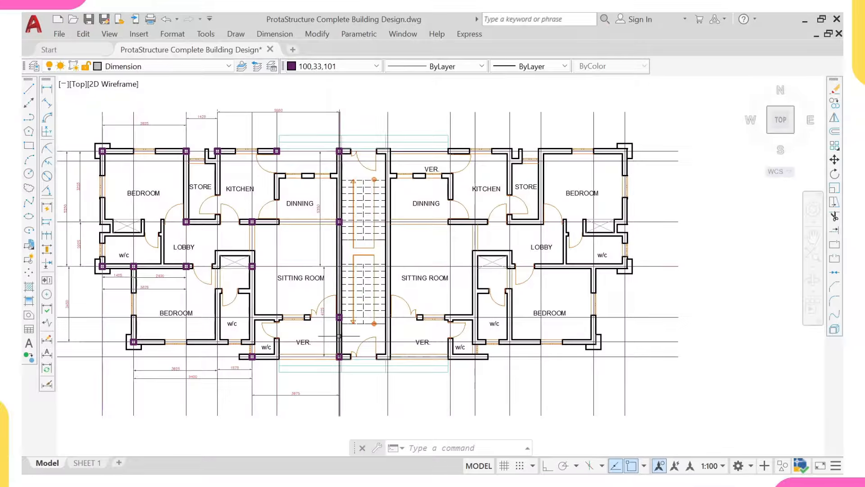
Step: Undo the last column copy and the earlier column erasure
{"action": "scroll", "coordinate": [334, 255], "scroll_direction": "up", "scroll_amount": 2}
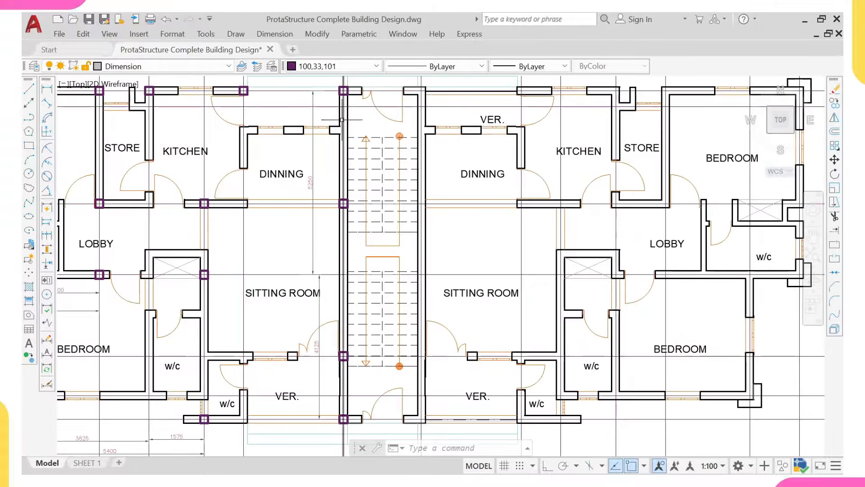
{"action": "scroll", "coordinate": [337, 223], "scroll_direction": "down", "scroll_amount": 1}
{"action": "scroll", "coordinate": [337, 224], "scroll_direction": "up", "scroll_amount": 6}
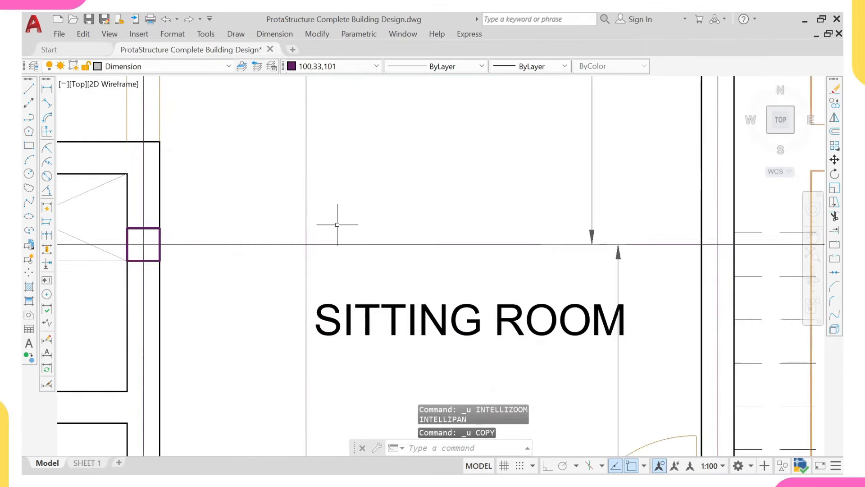
{"action": "scroll", "coordinate": [337, 224], "scroll_direction": "down", "scroll_amount": 6}
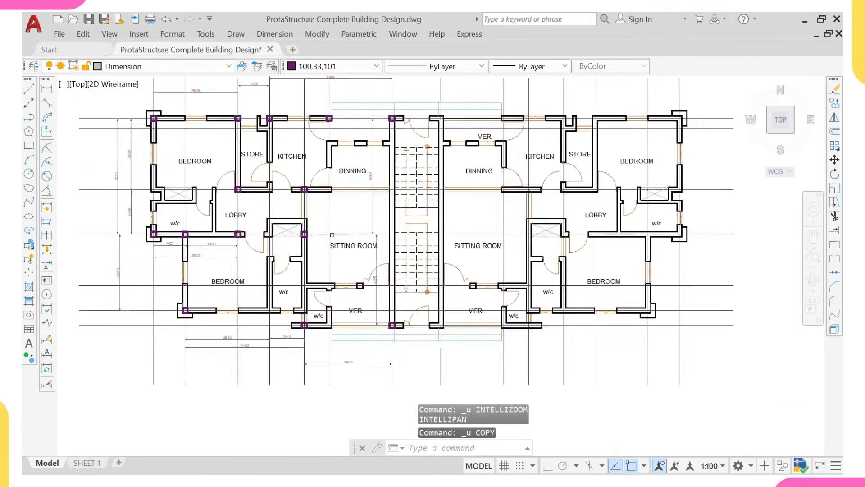
{"action": "key", "text": "ctrl+z"}
{"action": "scroll", "coordinate": [332, 234], "scroll_direction": "down", "scroll_amount": 6}
{"action": "key", "text": "ctrl+z"}
{"action": "scroll", "coordinate": [332, 247], "scroll_direction": "down", "scroll_amount": 4}
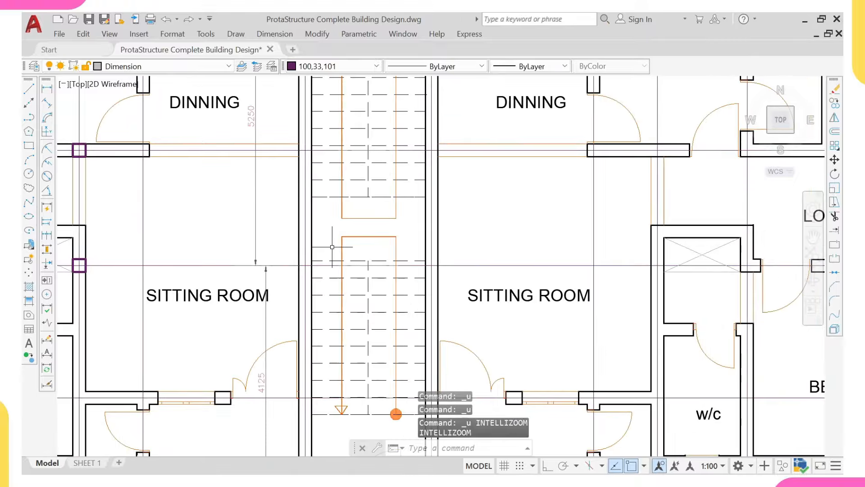
{"action": "key", "text": "ctrl+z"}
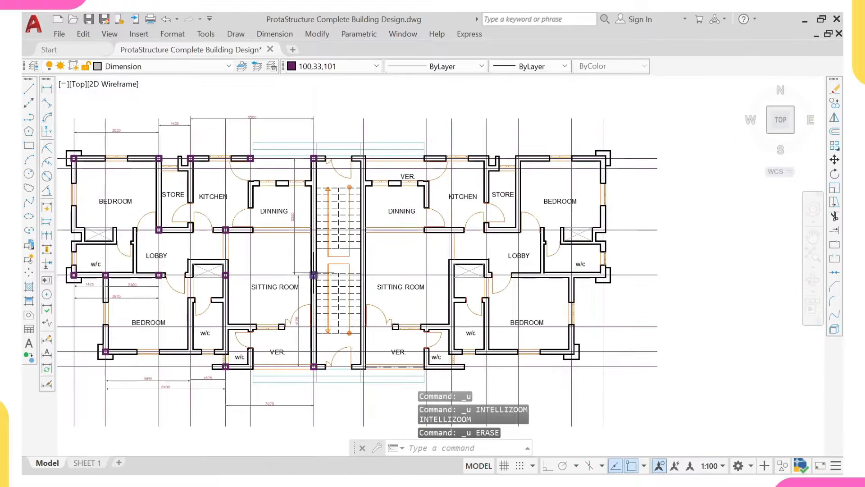
{"action": "scroll", "coordinate": [312, 274], "scroll_direction": "up", "scroll_amount": 2}
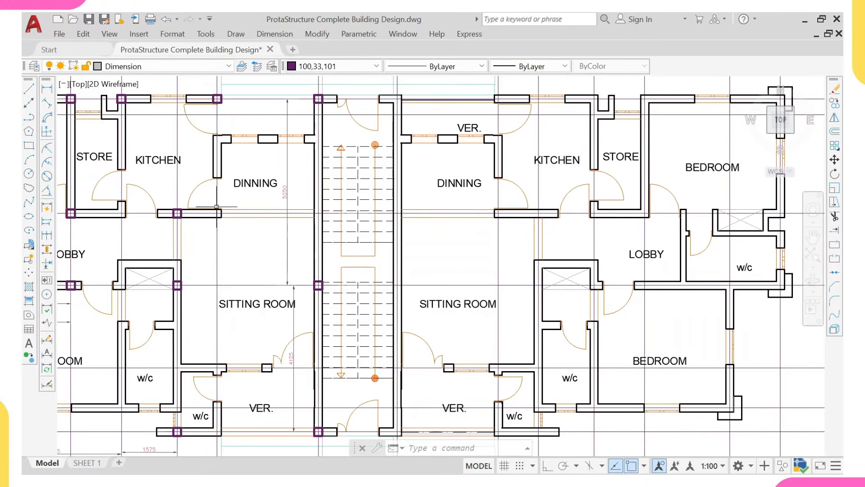
Step: Select the vertical 5250 dimension plus all similar ones and erase them
{"action": "scroll", "coordinate": [236, 271], "scroll_direction": "down", "scroll_amount": 7}
{"action": "scroll", "coordinate": [291, 272], "scroll_direction": "up", "scroll_amount": 3}
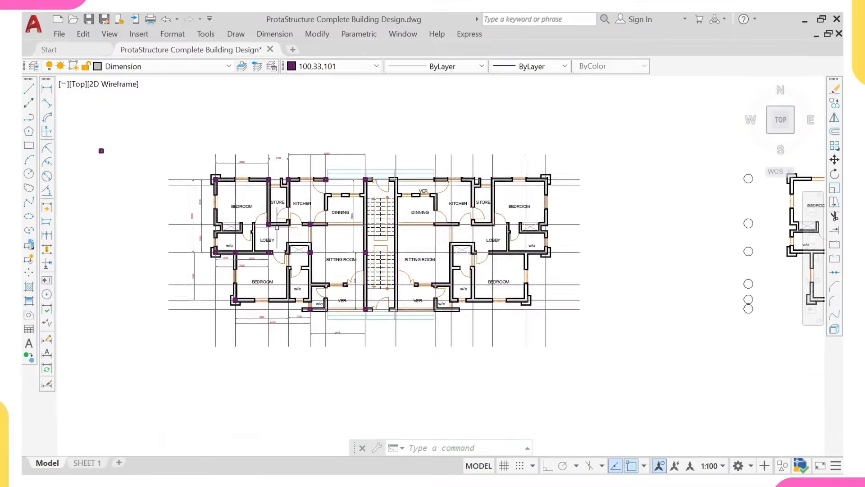
{"action": "scroll", "coordinate": [239, 264], "scroll_direction": "up", "scroll_amount": 2}
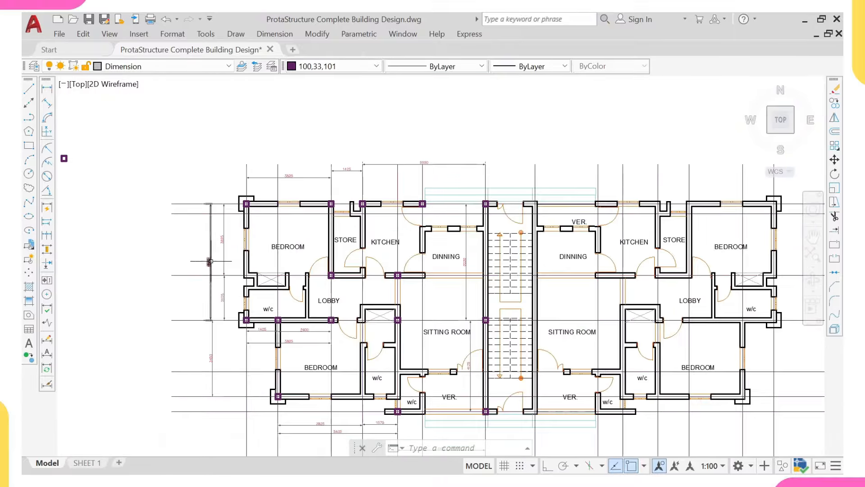
{"action": "middle_click_drag", "start_coordinate": [210, 261], "coordinate": [245, 283]}
{"action": "scroll", "coordinate": [246, 281], "scroll_direction": "up", "scroll_amount": 2}
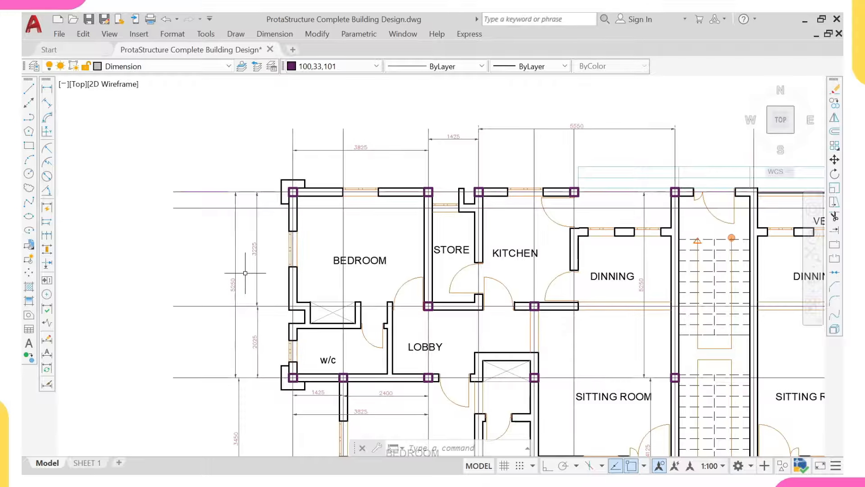
{"action": "left_click", "coordinate": [245, 273]}
{"action": "left_click", "coordinate": [194, 284]}
{"action": "right_click", "coordinate": [193, 281]}
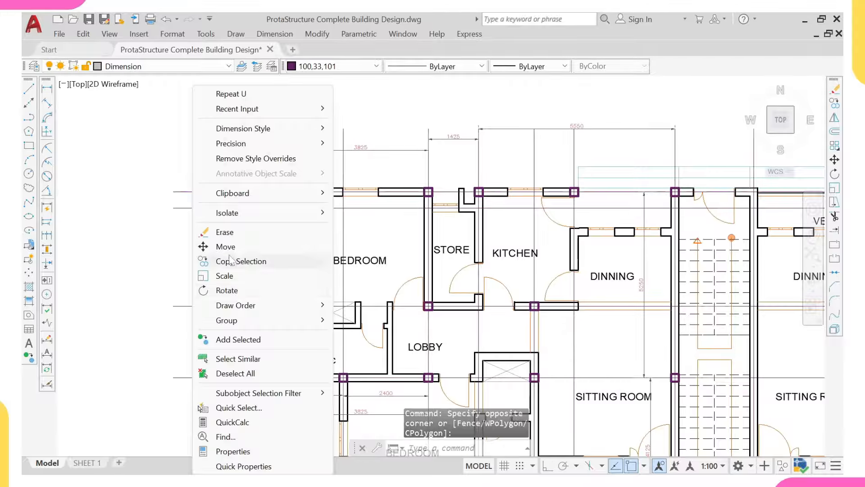
{"action": "left_click", "coordinate": [228, 360]}
{"action": "type", "text": "e"}
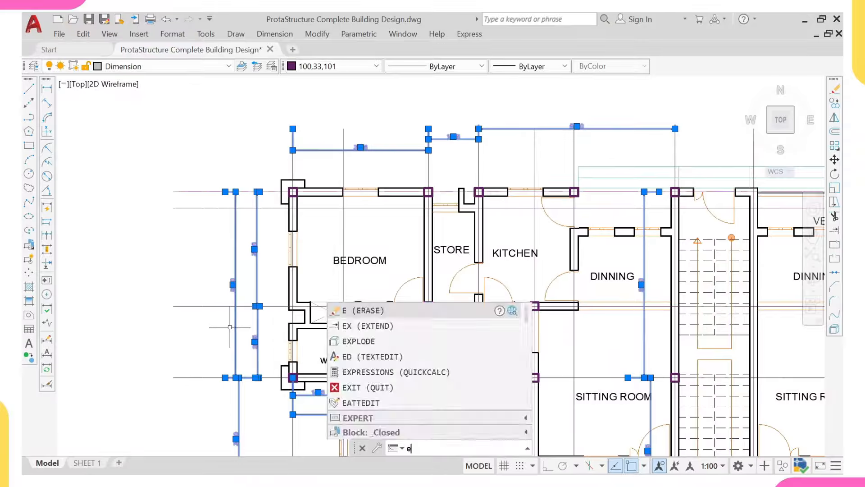
{"action": "key", "text": "Return"}
{"action": "scroll", "coordinate": [239, 315], "scroll_direction": "down", "scroll_amount": 4}
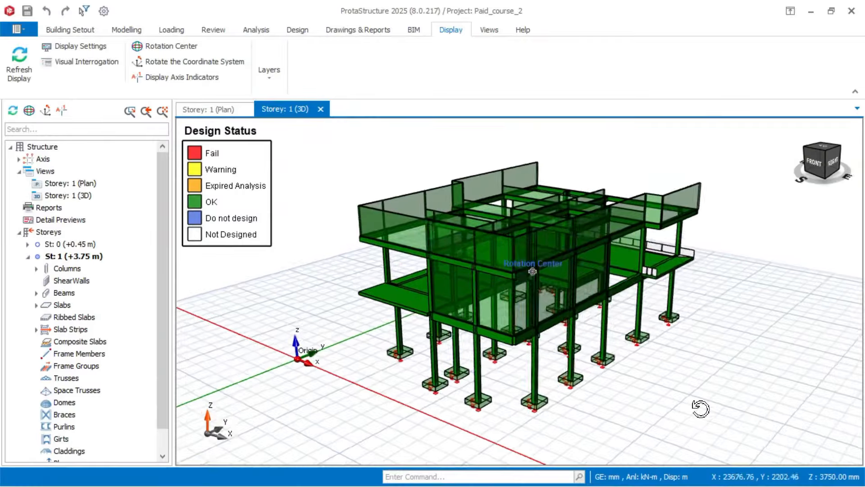
{"action": "middle_click_drag", "start_coordinate": [702, 408], "coordinate": [711, 410]}
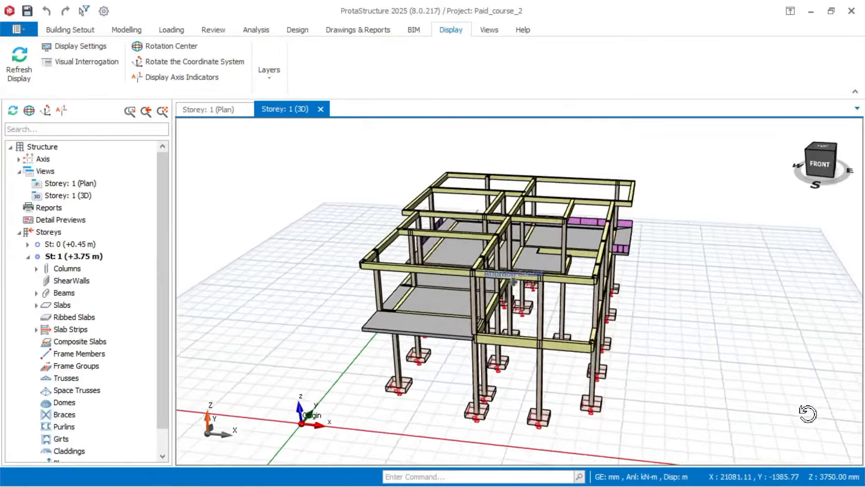
{"action": "middle_click_drag", "start_coordinate": [827, 412], "coordinate": [842, 415]}
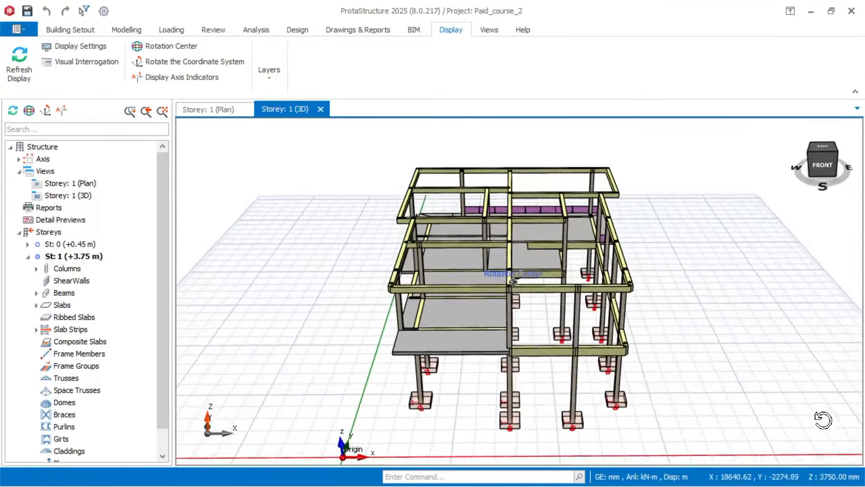
Step: Orbit the 3D frame model around its rotation centre, ending near a front view
{"action": "middle_click_drag", "start_coordinate": [825, 415], "coordinate": [796, 421]}
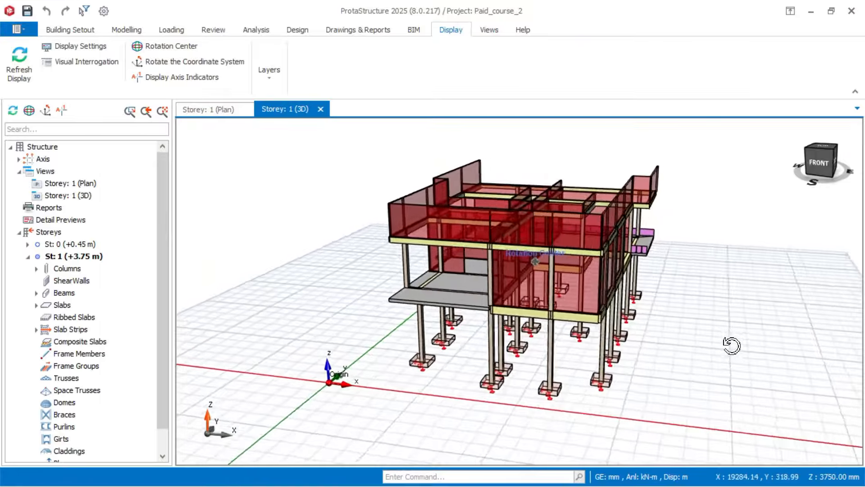
{"action": "middle_click_drag", "start_coordinate": [732, 345], "coordinate": [790, 342]}
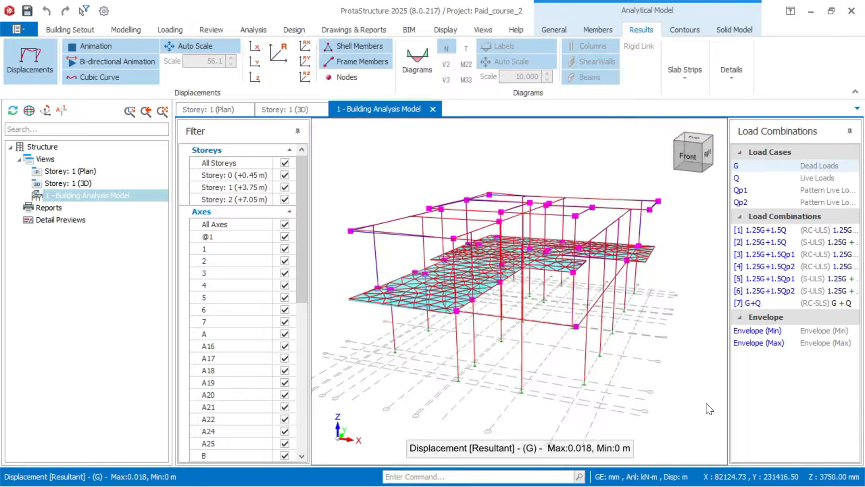
{"action": "middle_click_drag", "start_coordinate": [718, 411], "coordinate": [856, 416]}
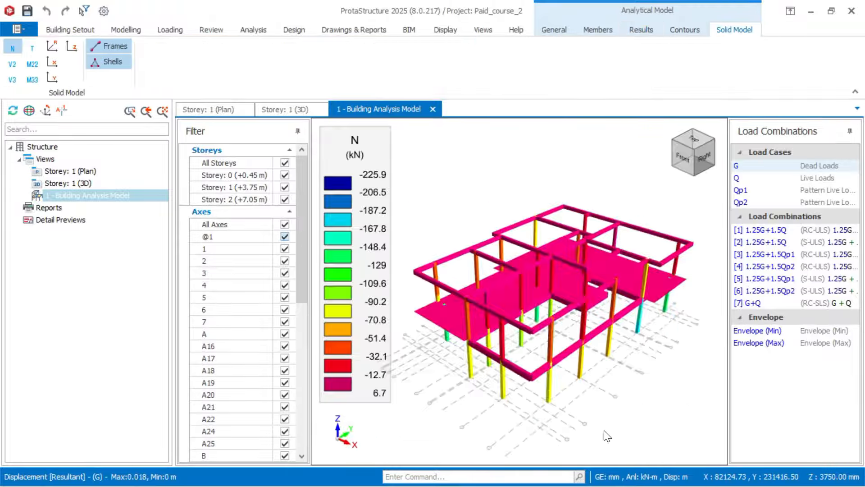
{"action": "middle_click_drag", "start_coordinate": [607, 436], "coordinate": [649, 427]}
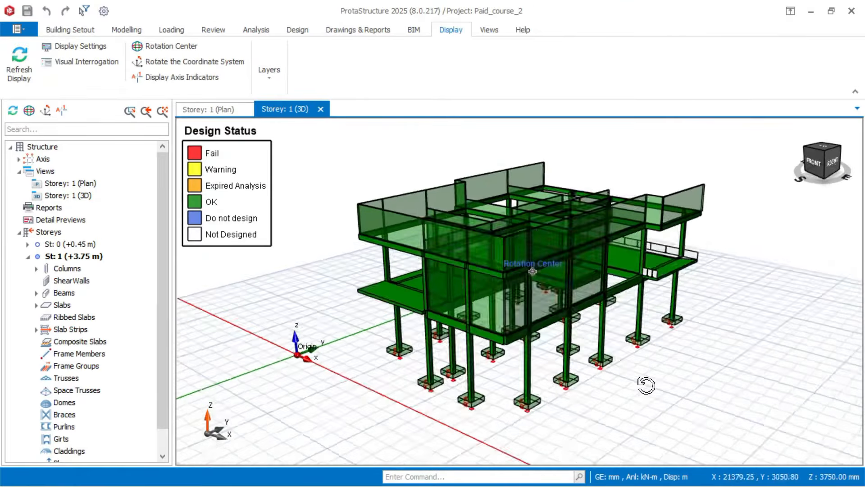
{"action": "middle_click_drag", "start_coordinate": [647, 381], "coordinate": [675, 385]}
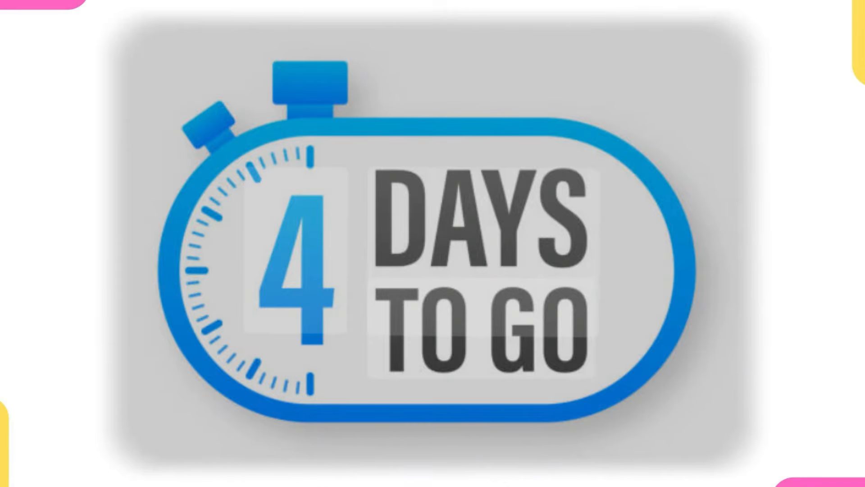
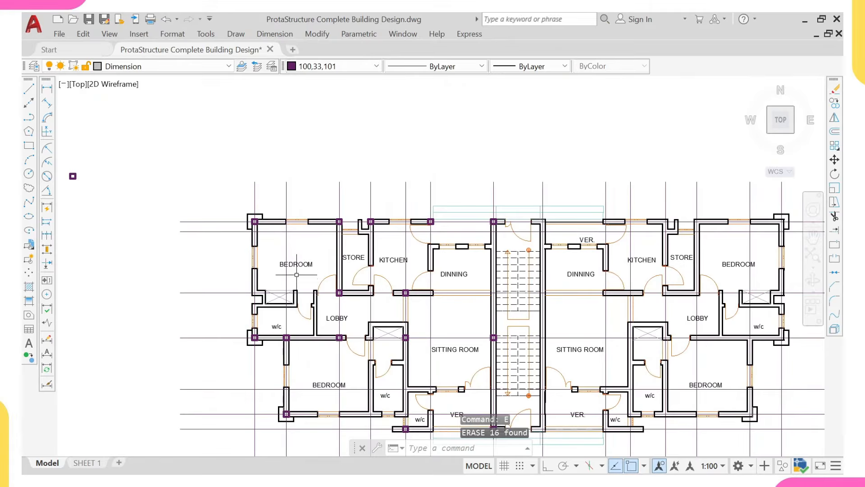
Step: Dimension the bedroom's top grid lines with a 3825 horizontal linear dimension
{"action": "middle_click_drag", "start_coordinate": [292, 274], "coordinate": [269, 303]}
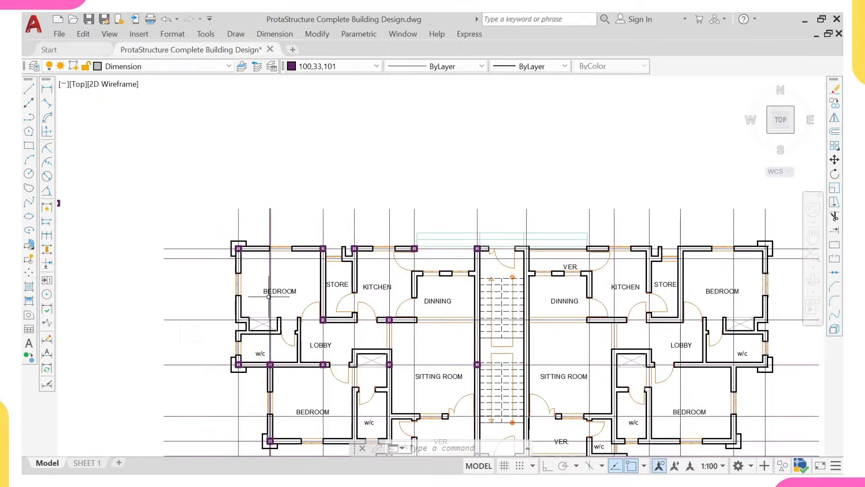
{"action": "middle_click_drag", "start_coordinate": [269, 290], "coordinate": [256, 250]}
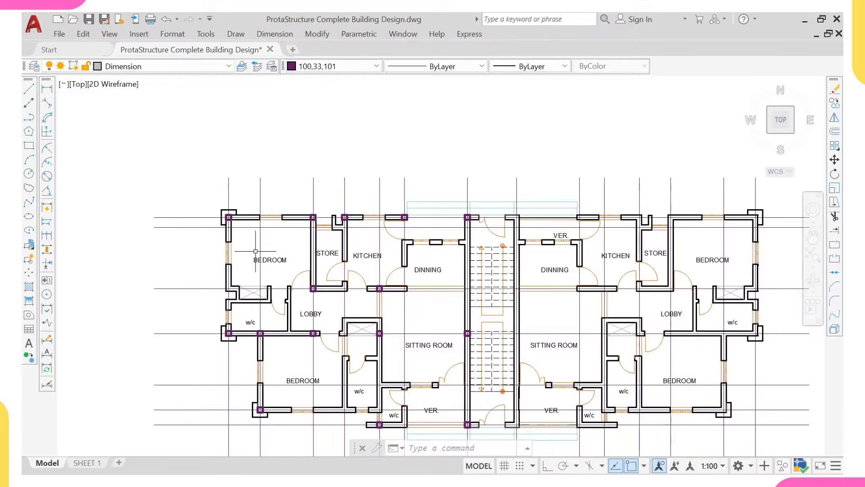
{"action": "middle_click_drag", "start_coordinate": [256, 251], "coordinate": [237, 247]}
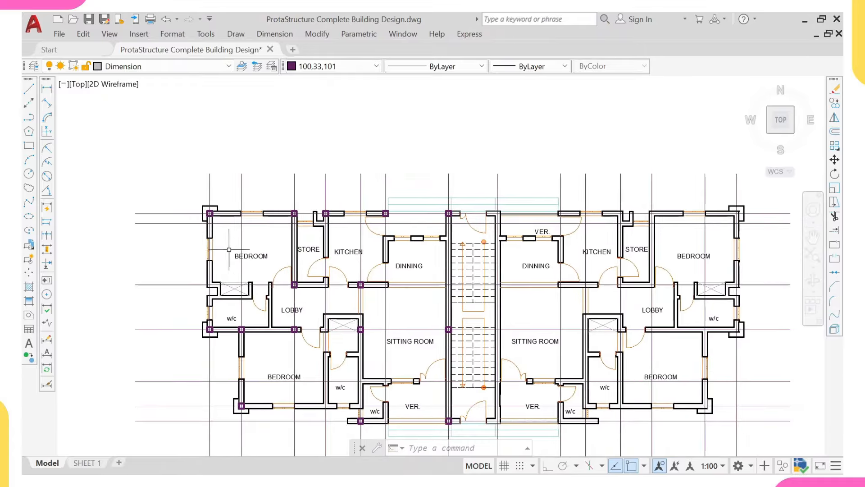
{"action": "scroll", "coordinate": [229, 253], "scroll_direction": "up", "scroll_amount": 1}
{"action": "scroll", "coordinate": [216, 241], "scroll_direction": "up", "scroll_amount": 1}
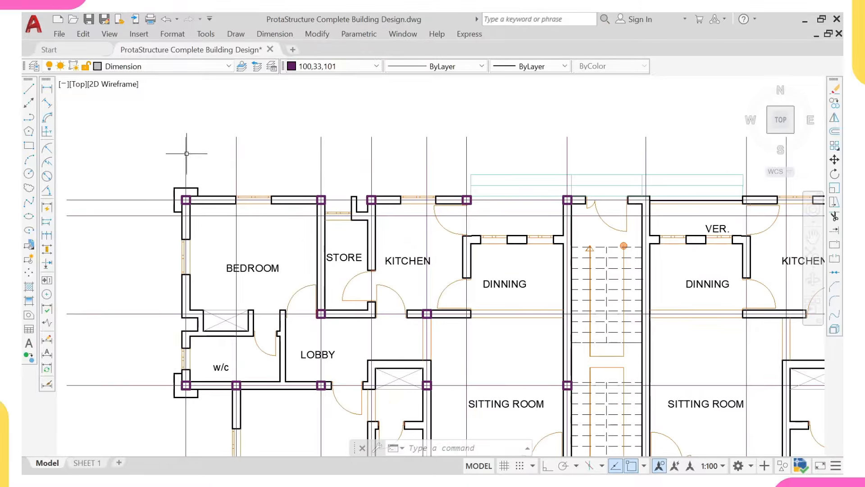
{"action": "left_click", "coordinate": [47, 89]}
{"action": "scroll", "coordinate": [181, 138], "scroll_direction": "up", "scroll_amount": 1}
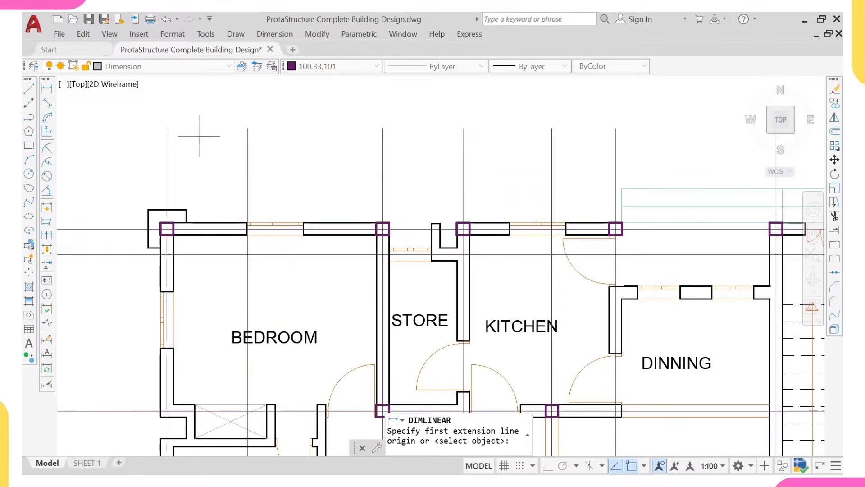
{"action": "left_click", "coordinate": [168, 129]}
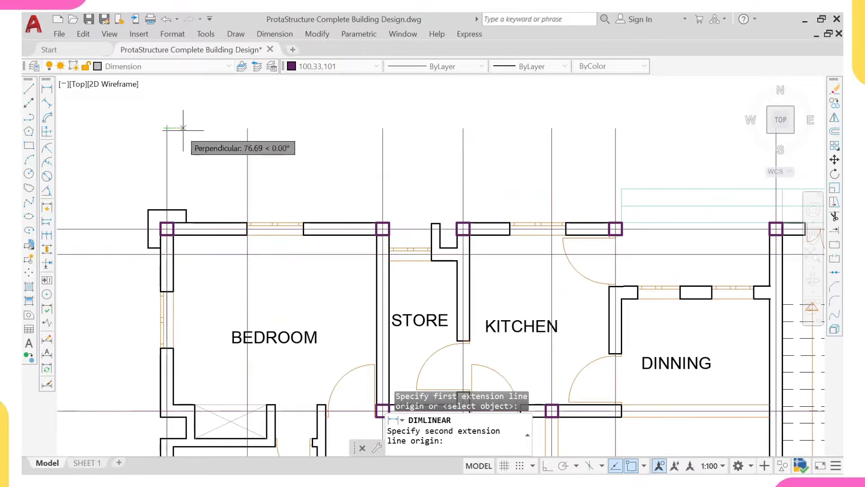
{"action": "left_click", "coordinate": [383, 129]}
{"action": "left_click", "coordinate": [368, 119]}
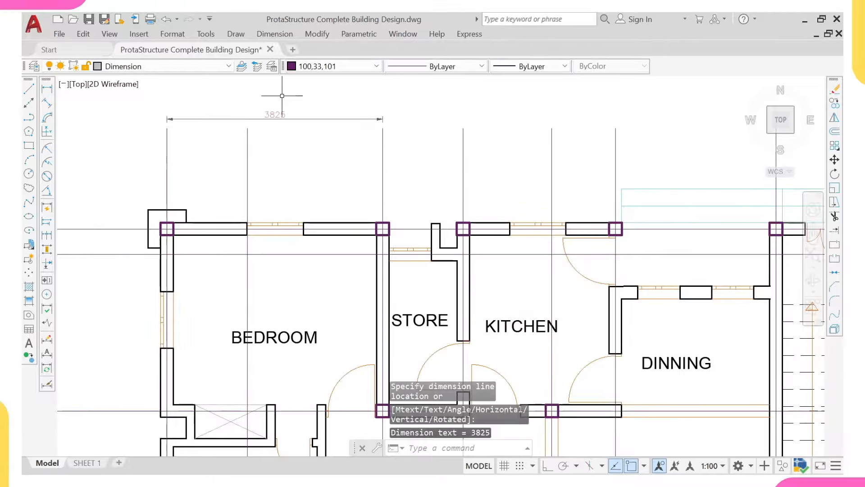
Step: Add a 5250 vertical dimension from the bedroom's top-left corner down to the w/c's bottom corner
{"action": "right_click", "coordinate": [280, 99]}
{"action": "left_click", "coordinate": [297, 108]}
{"action": "mouse_move", "coordinate": [166, 178]}
{"action": "middle_mouse_down"}
{"action": "mouse_move", "coordinate": [241, 140]}
{"action": "mouse_move", "coordinate": [290, 154]}
{"action": "middle_mouse_up"}
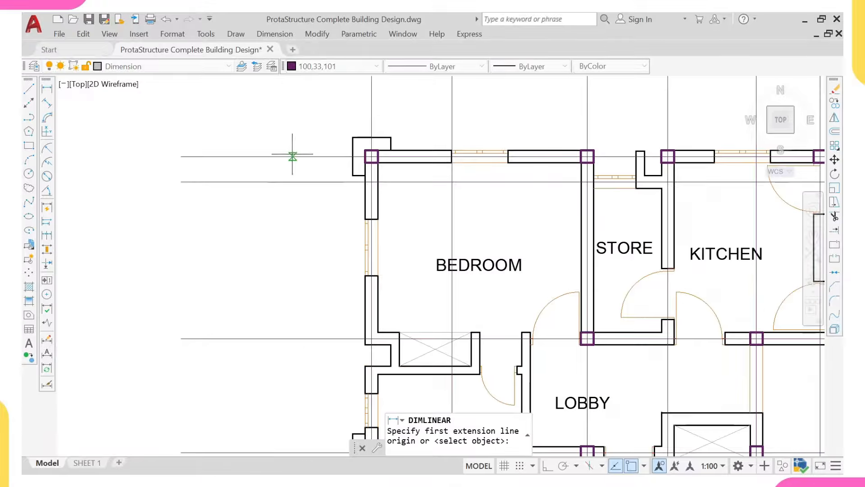
{"action": "left_click", "coordinate": [289, 156]}
{"action": "middle_click_drag", "start_coordinate": [286, 332], "coordinate": [290, 271]}
{"action": "left_click", "coordinate": [295, 392]}
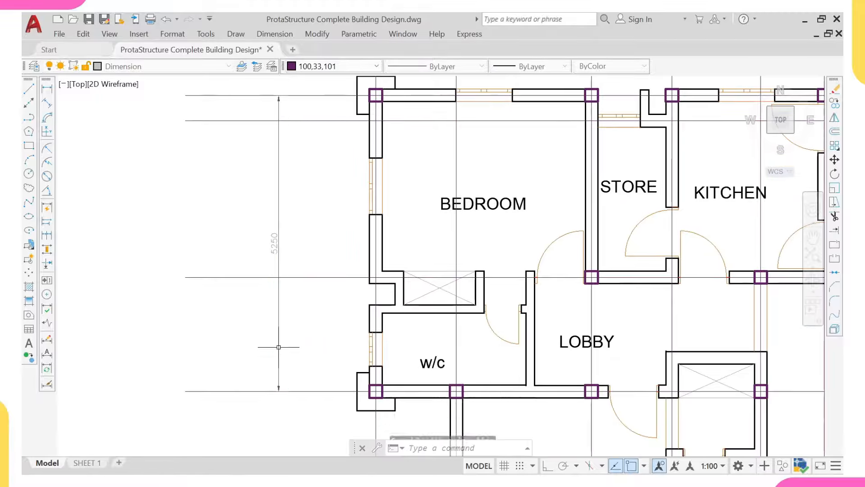
{"action": "left_click", "coordinate": [278, 238]}
Step: Zoom and pan around to inspect the whole dimensioned floor plan
{"action": "scroll", "coordinate": [276, 238], "scroll_direction": "down", "scroll_amount": 4}
{"action": "middle_click_drag", "start_coordinate": [276, 238], "coordinate": [276, 264]}
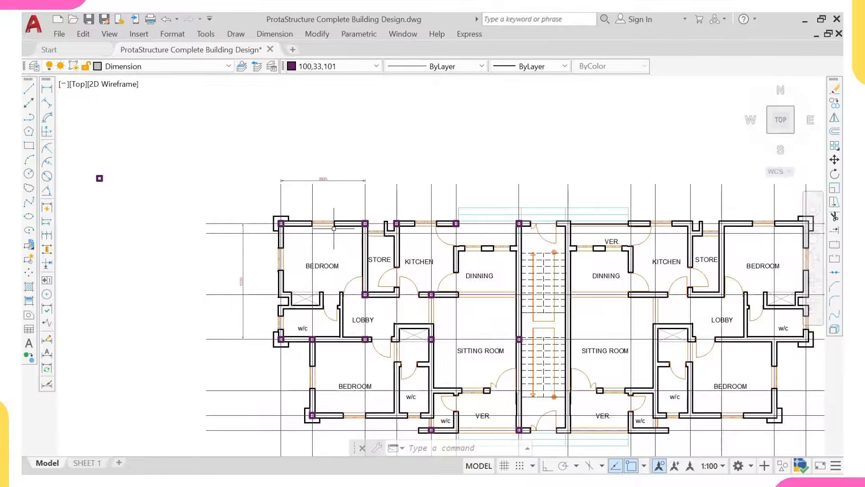
{"action": "scroll", "coordinate": [295, 283], "scroll_direction": "up", "scroll_amount": 4}
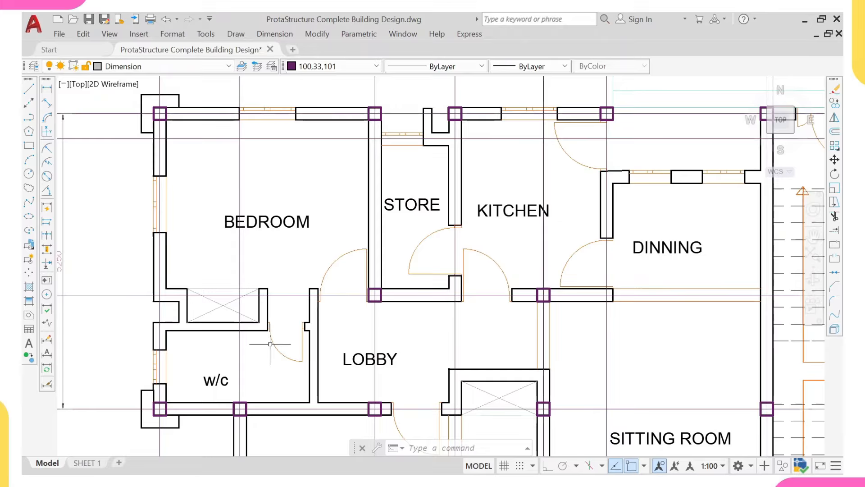
{"action": "scroll", "coordinate": [273, 285], "scroll_direction": "down", "scroll_amount": 2}
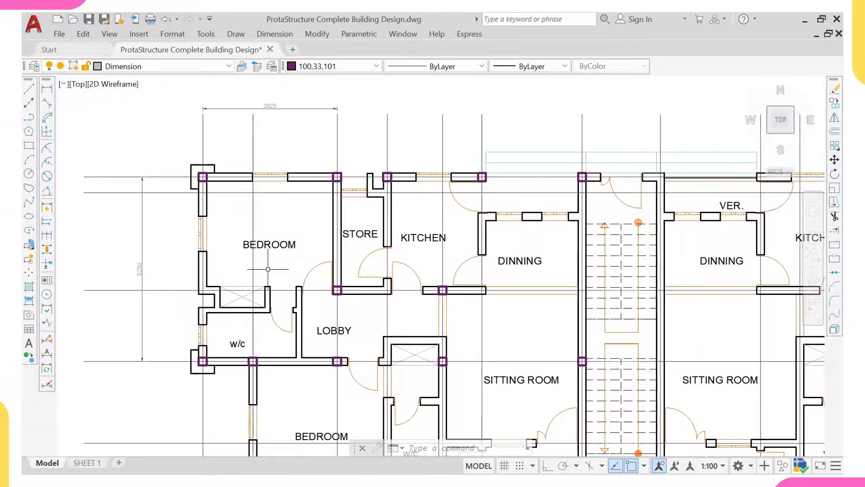
{"action": "middle_click_drag", "start_coordinate": [268, 269], "coordinate": [295, 271]}
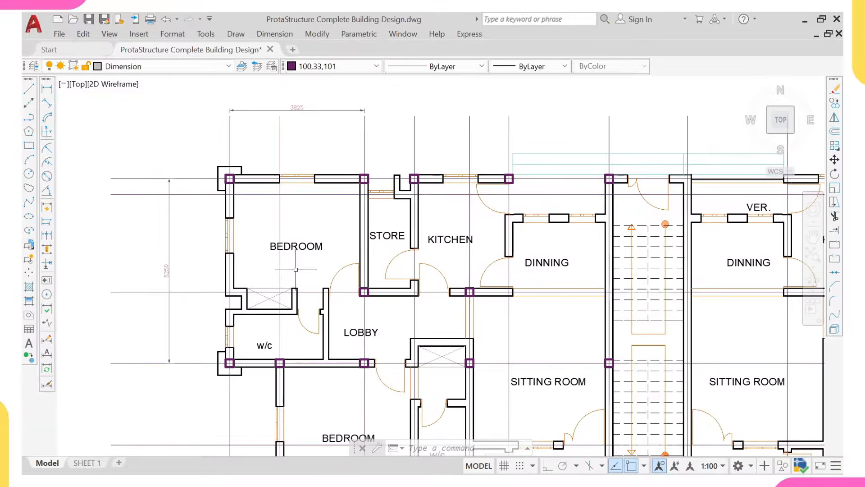
{"action": "scroll", "coordinate": [296, 270], "scroll_direction": "down", "scroll_amount": 3}
{"action": "scroll", "coordinate": [288, 269], "scroll_direction": "up", "scroll_amount": 3}
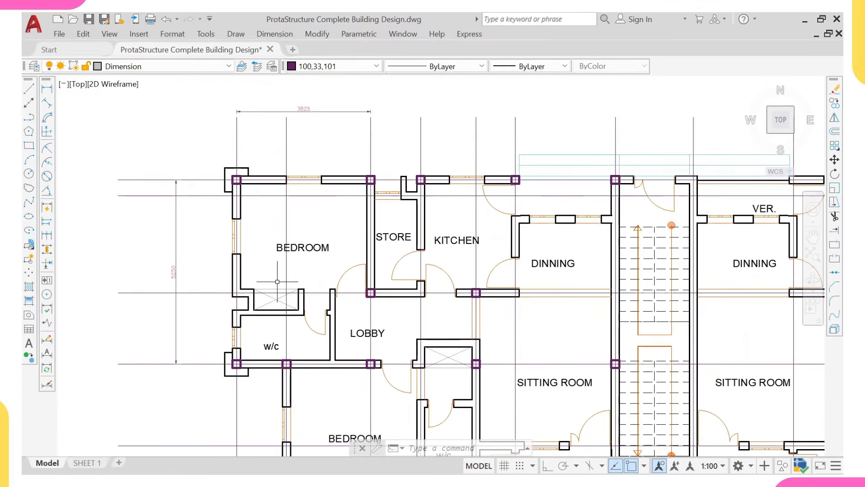
{"action": "scroll", "coordinate": [254, 292], "scroll_direction": "up", "scroll_amount": 2}
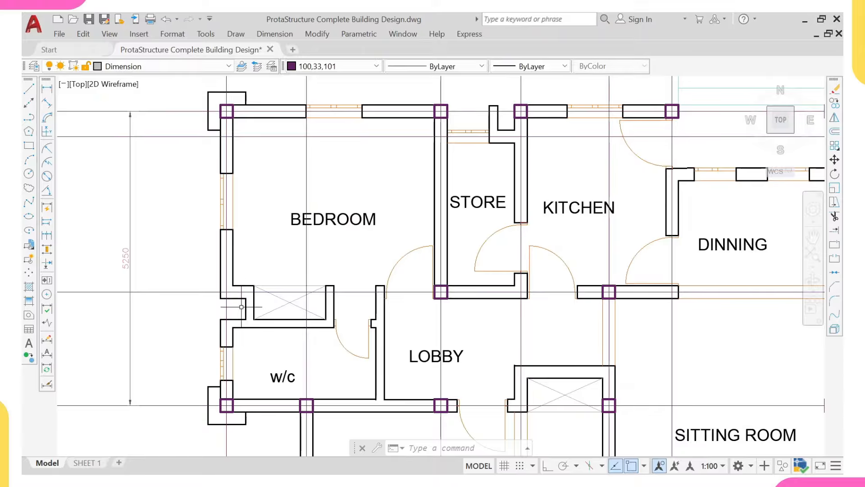
Step: Select the bedroom's left wall, window, door and the wall line beside the door
{"action": "left_click", "coordinate": [195, 156]}
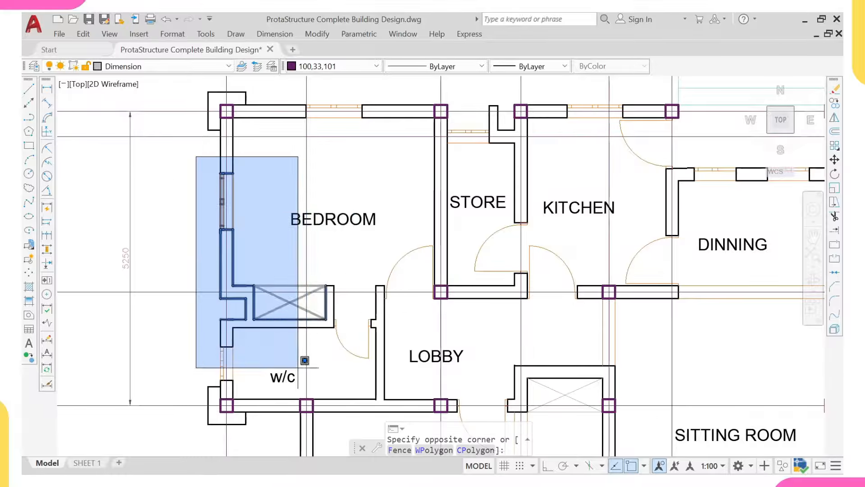
{"action": "left_click", "coordinate": [414, 386]}
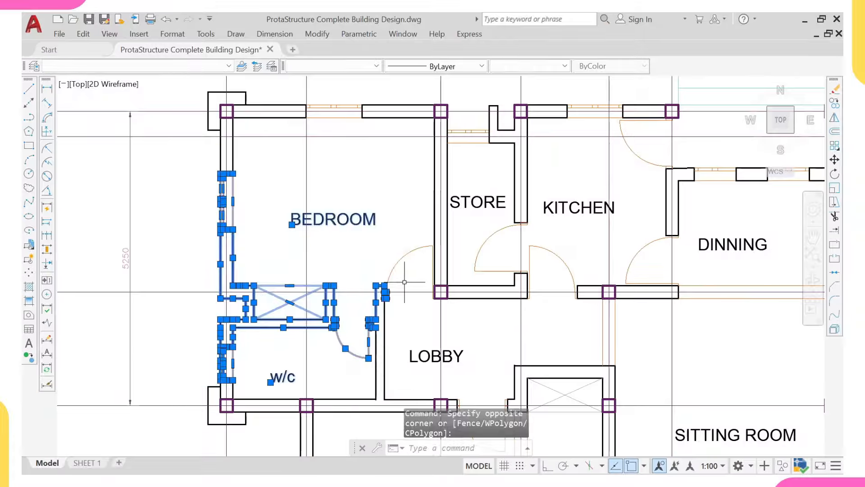
{"action": "left_click", "coordinate": [410, 273]}
{"action": "left_click", "coordinate": [393, 254]}
{"action": "scroll", "coordinate": [424, 254], "scroll_direction": "up", "scroll_amount": 2}
{"action": "left_click", "coordinate": [415, 232]}
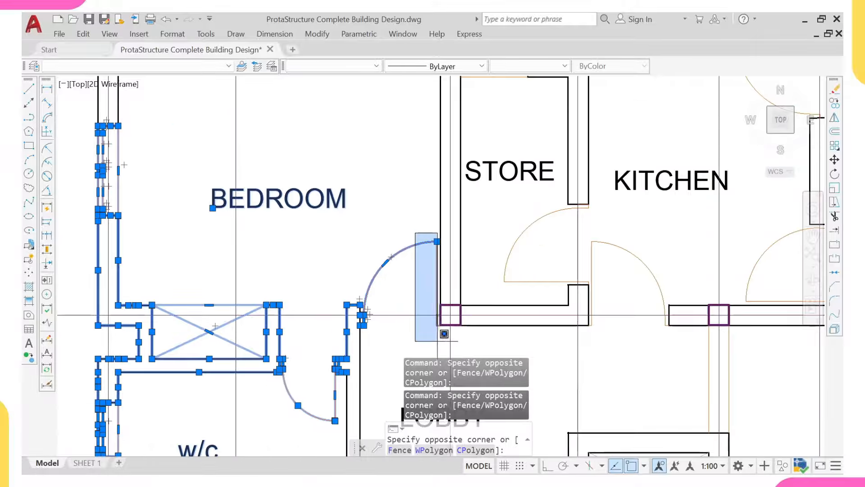
{"action": "left_click", "coordinate": [451, 333]}
{"action": "scroll", "coordinate": [451, 334], "scroll_direction": "down", "scroll_amount": 3}
{"action": "scroll", "coordinate": [357, 217], "scroll_direction": "up", "scroll_amount": 3}
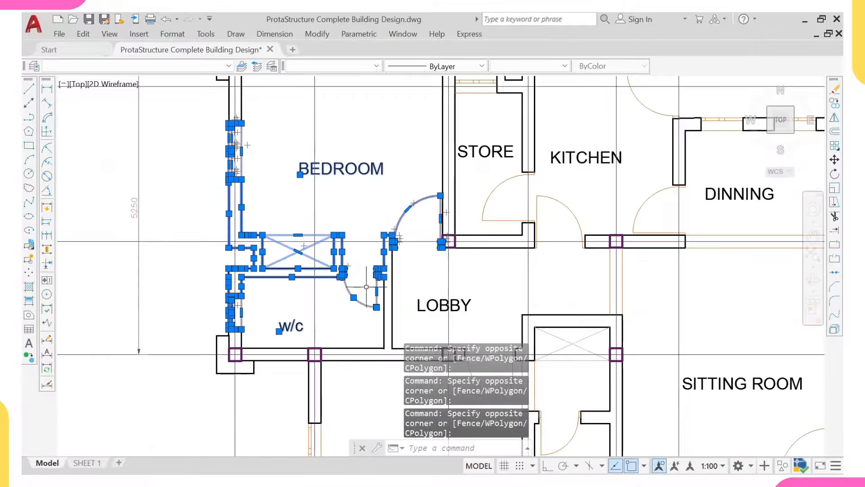
Step: Add the w/c door, walls and bedroom top window, then erase all 114 selected objects
{"action": "left_click", "coordinate": [357, 215]}
{"action": "middle_click_drag", "start_coordinate": [362, 294], "coordinate": [328, 257]}
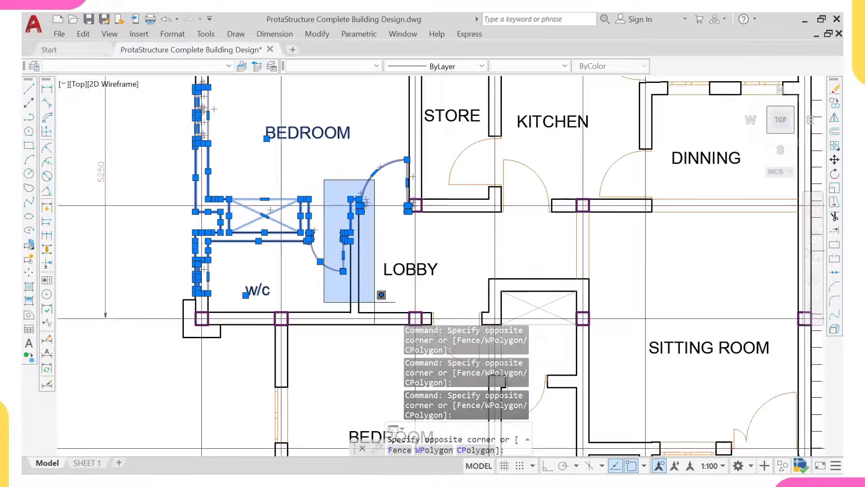
{"action": "left_click", "coordinate": [375, 311]}
{"action": "scroll", "coordinate": [277, 280], "scroll_direction": "down", "scroll_amount": 4}
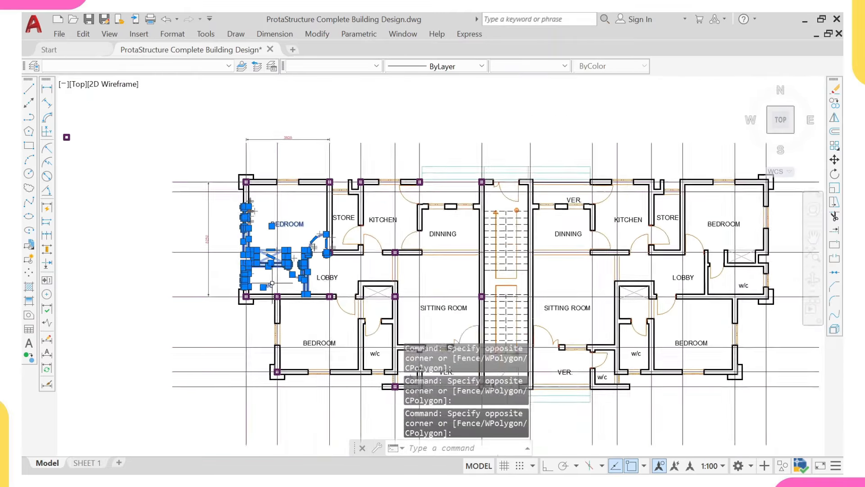
{"action": "middle_click_drag", "start_coordinate": [68, 140], "coordinate": [82, 174]}
{"action": "scroll", "coordinate": [289, 240], "scroll_direction": "up", "scroll_amount": 4}
{"action": "left_click", "coordinate": [264, 169]}
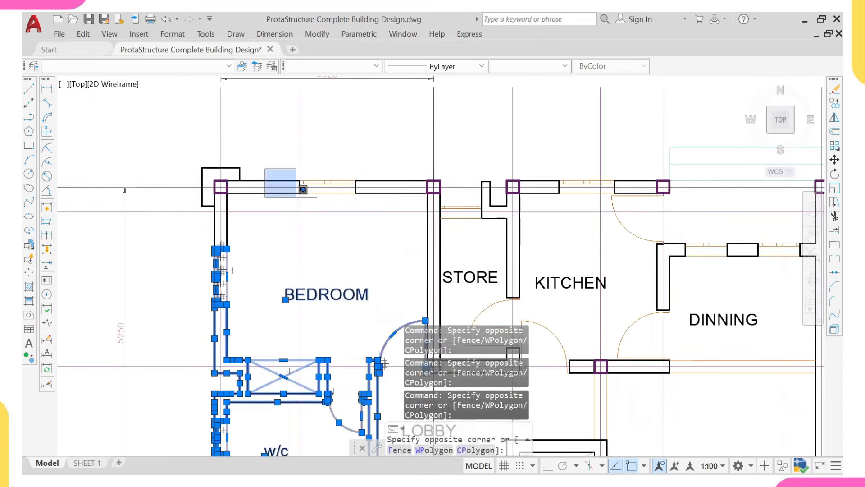
{"action": "left_click", "coordinate": [410, 256]}
{"action": "key", "text": "Return"}
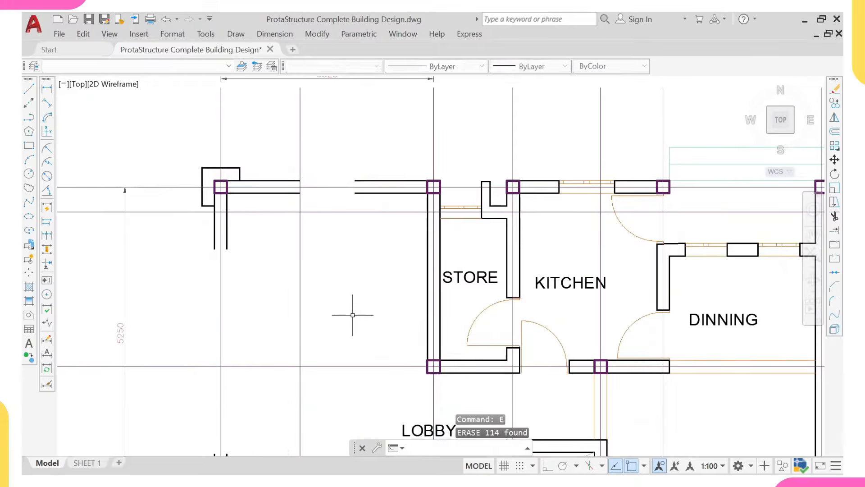
Step: Extend the upper and lower wall lines to the top-left corner boundaries with EX
{"action": "scroll", "coordinate": [353, 310], "scroll_direction": "down", "scroll_amount": 3}
{"action": "middle_click_drag", "start_coordinate": [393, 341], "coordinate": [369, 291]}
{"action": "middle_click_drag", "start_coordinate": [347, 259], "coordinate": [464, 402]}
{"action": "scroll", "coordinate": [384, 274], "scroll_direction": "up", "scroll_amount": 2}
{"action": "middle_click_drag", "start_coordinate": [377, 380], "coordinate": [350, 300]}
{"action": "left_click", "coordinate": [374, 243]}
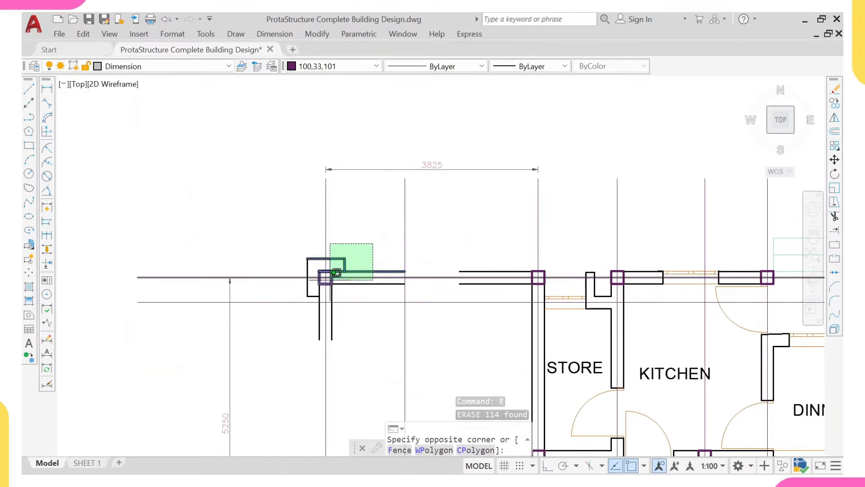
{"action": "left_click", "coordinate": [299, 302]}
{"action": "type", "text": "ex"}
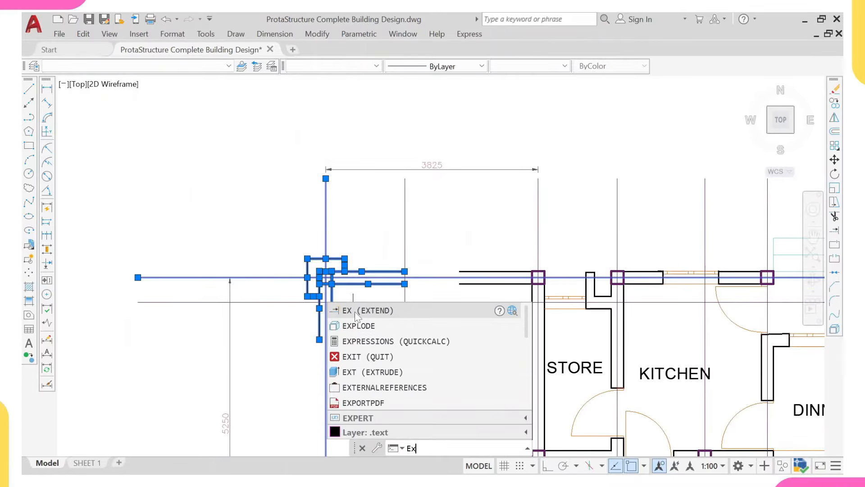
{"action": "key", "text": "Return"}
{"action": "scroll", "coordinate": [495, 288], "scroll_direction": "up", "scroll_amount": 2}
{"action": "left_click", "coordinate": [480, 283]}
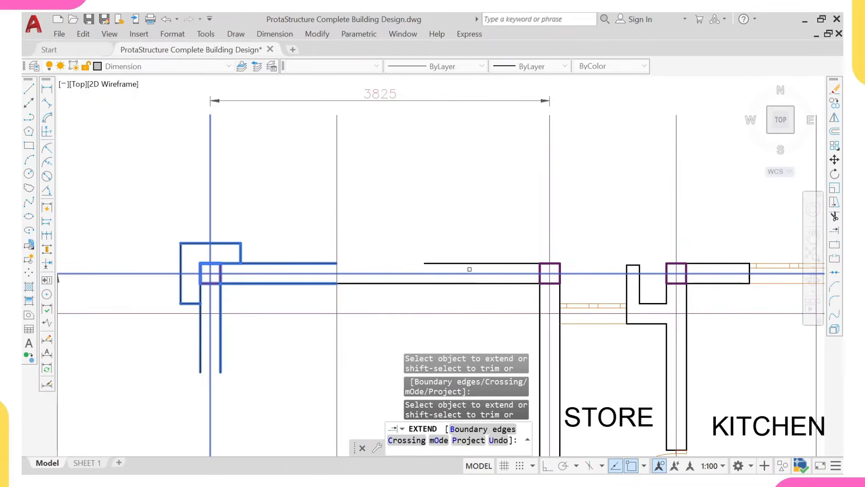
{"action": "left_click", "coordinate": [465, 264]}
{"action": "scroll", "coordinate": [344, 256], "scroll_direction": "down", "scroll_amount": 3}
{"action": "scroll", "coordinate": [301, 288], "scroll_direction": "up", "scroll_amount": 2}
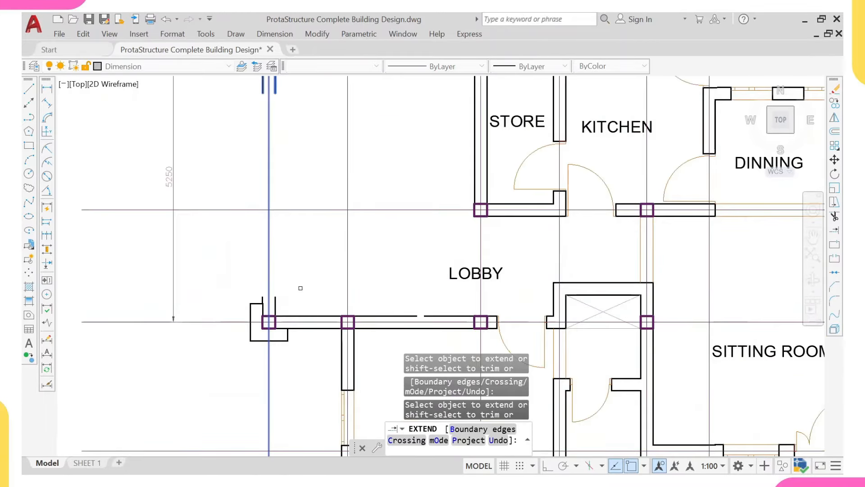
Step: Try extending the vertical wall line and a line near the lobby, then cancel
{"action": "left_click", "coordinate": [254, 315]}
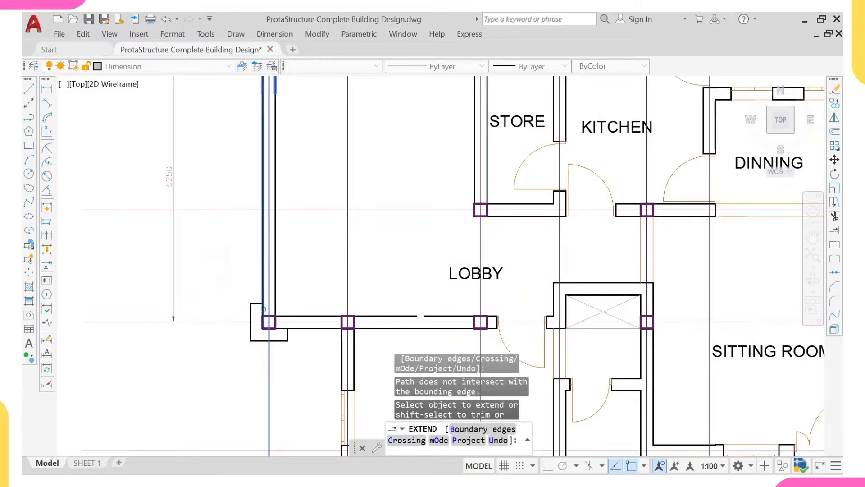
{"action": "scroll", "coordinate": [336, 283], "scroll_direction": "down", "scroll_amount": 3}
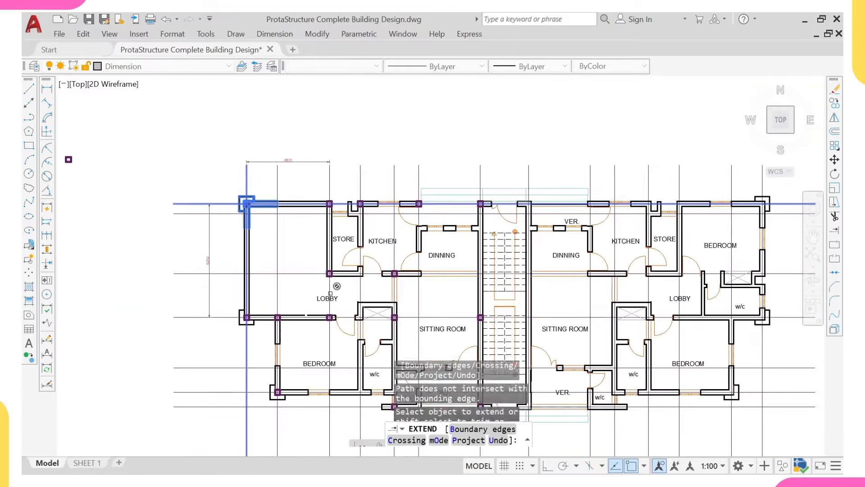
{"action": "left_click", "coordinate": [330, 293]}
{"action": "key", "text": "Escape"}
{"action": "scroll", "coordinate": [336, 291], "scroll_direction": "up", "scroll_amount": 4}
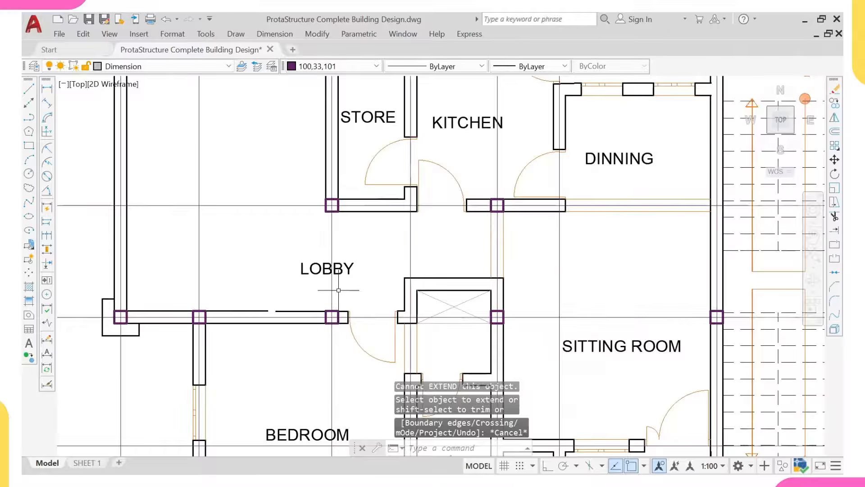
Step: Extend the lobby's wall lines down to the selected lower wall boundaries
{"action": "left_click", "coordinate": [339, 290]}
{"action": "left_click", "coordinate": [315, 327]}
{"action": "type", "text": "e"}
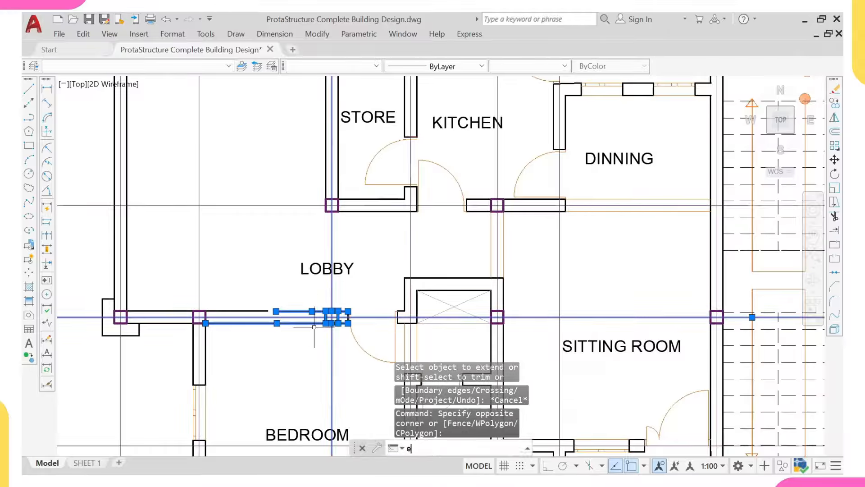
{"action": "type", "text": "x"}
{"action": "key", "text": "Return"}
{"action": "left_click", "coordinate": [353, 211]}
{"action": "scroll", "coordinate": [354, 211], "scroll_direction": "up", "scroll_amount": 2}
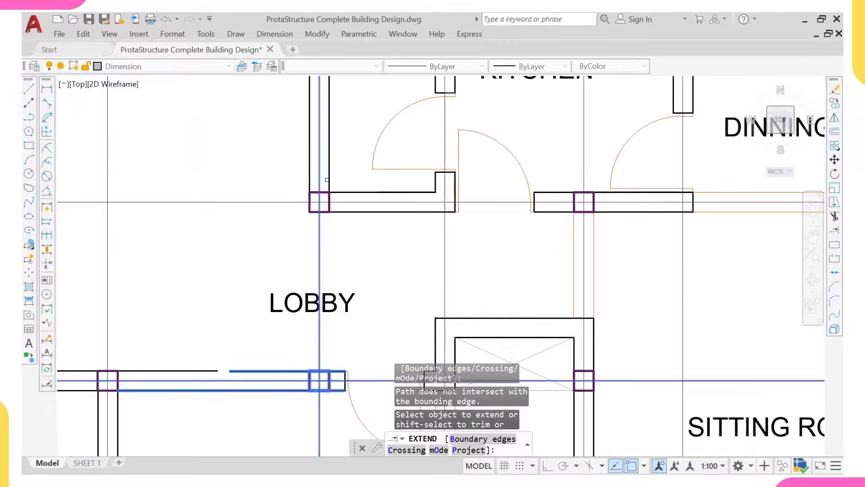
{"action": "left_click", "coordinate": [327, 180]}
{"action": "left_click", "coordinate": [326, 179]}
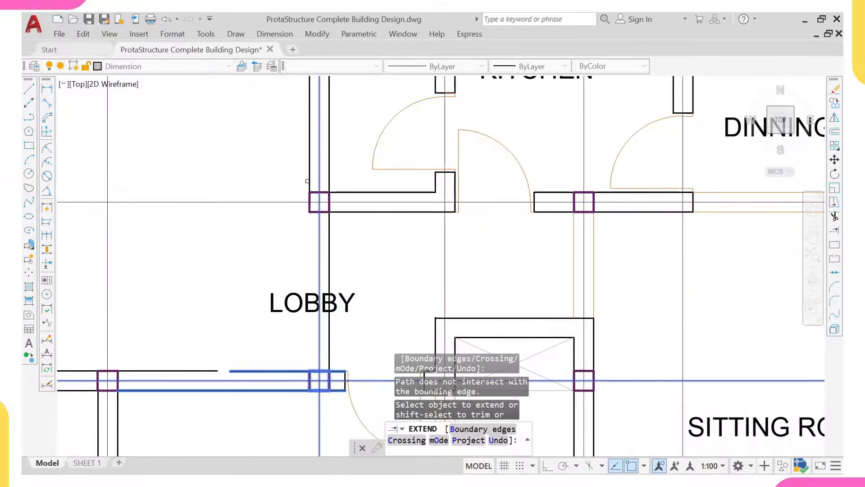
{"action": "left_click", "coordinate": [309, 181]}
{"action": "left_click", "coordinate": [320, 206]}
{"action": "scroll", "coordinate": [317, 266], "scroll_direction": "down", "scroll_amount": 2}
{"action": "key", "text": "Escape"}
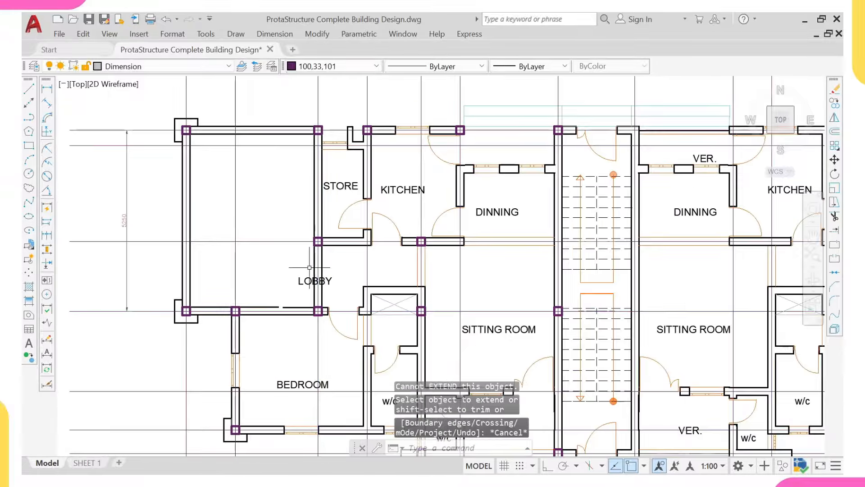
Step: Erase the LOBBY text label
{"action": "left_click", "coordinate": [309, 267]}
{"action": "left_click", "coordinate": [300, 282]}
{"action": "type", "text": "E"}
{"action": "key", "text": "Return"}
{"action": "scroll", "coordinate": [300, 286], "scroll_direction": "down", "scroll_amount": 3}
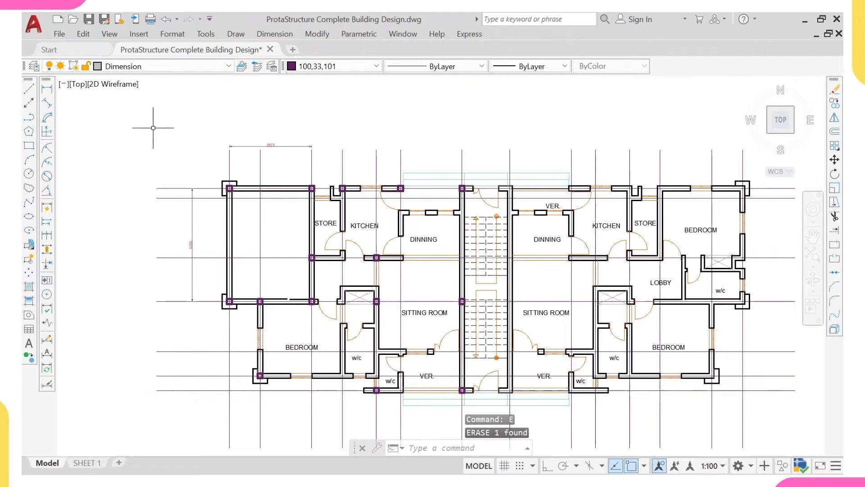
Step: Add a 3450 vertical linear dimension along the lower-left bedroom's left side
{"action": "left_click", "coordinate": [48, 89]}
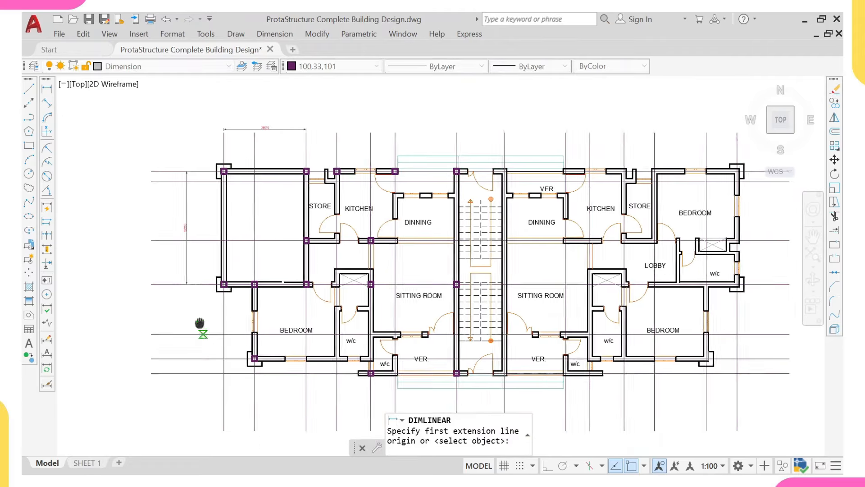
{"action": "scroll", "coordinate": [207, 343], "scroll_direction": "up", "scroll_amount": 4}
{"action": "left_click", "coordinate": [172, 176]}
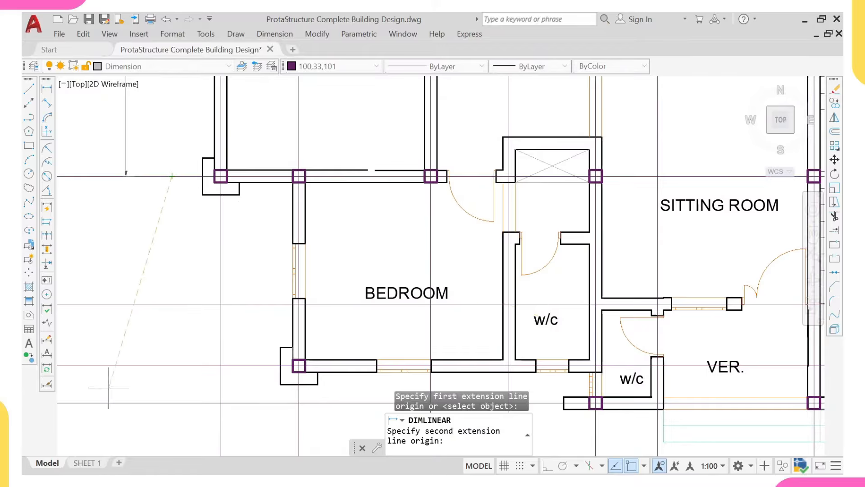
{"action": "left_click", "coordinate": [172, 366]}
{"action": "left_click", "coordinate": [165, 353]}
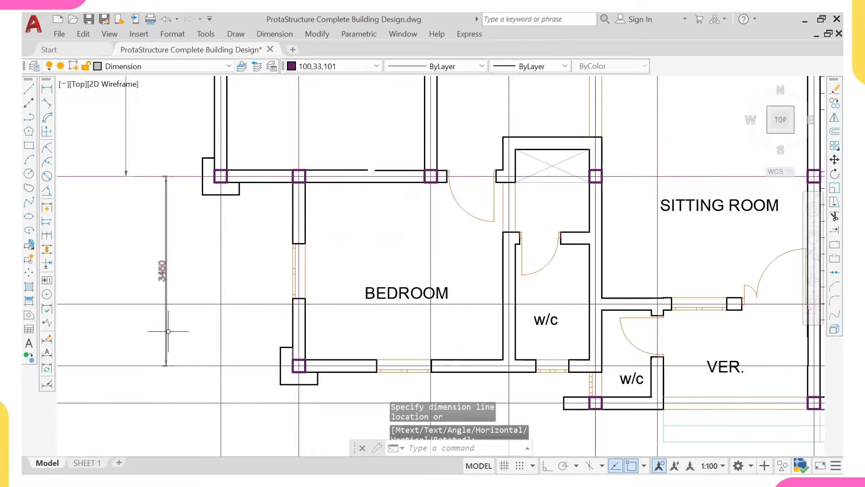
{"action": "scroll", "coordinate": [260, 311], "scroll_direction": "down", "scroll_amount": 3}
{"action": "scroll", "coordinate": [261, 314], "scroll_direction": "up", "scroll_amount": 2}
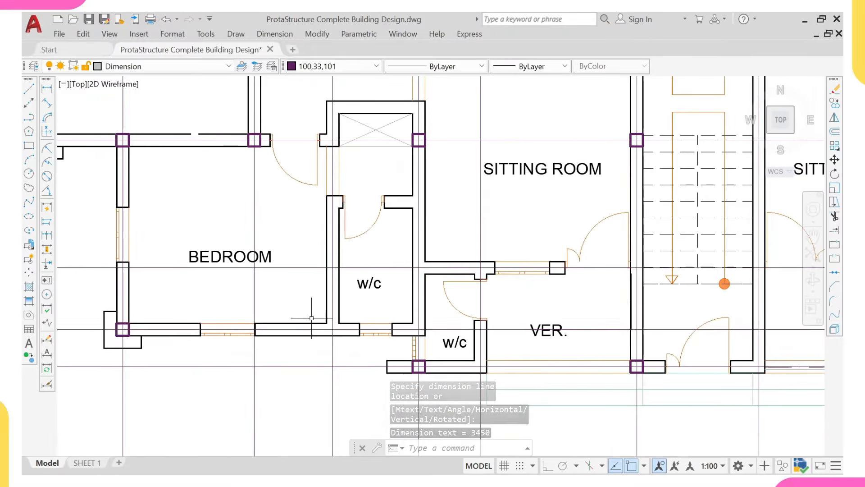
{"action": "scroll", "coordinate": [332, 331], "scroll_direction": "up", "scroll_amount": 2}
{"action": "scroll", "coordinate": [331, 331], "scroll_direction": "down", "scroll_amount": 2}
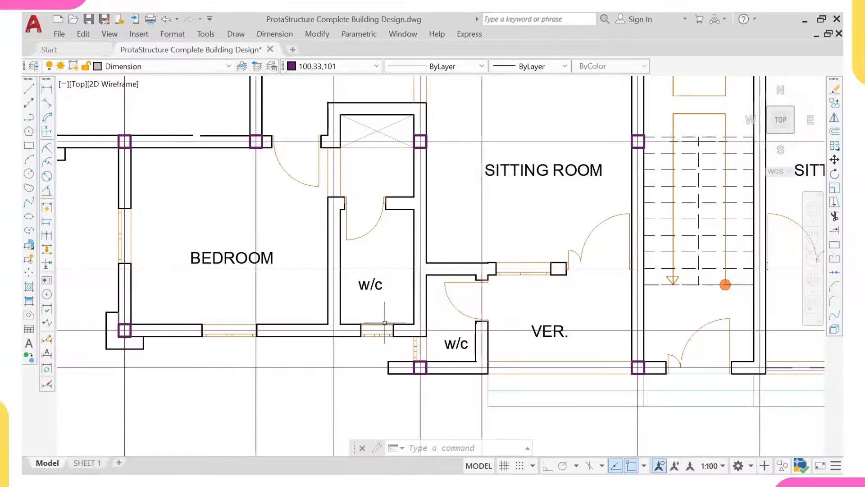
{"action": "scroll", "coordinate": [379, 327], "scroll_direction": "down", "scroll_amount": 2}
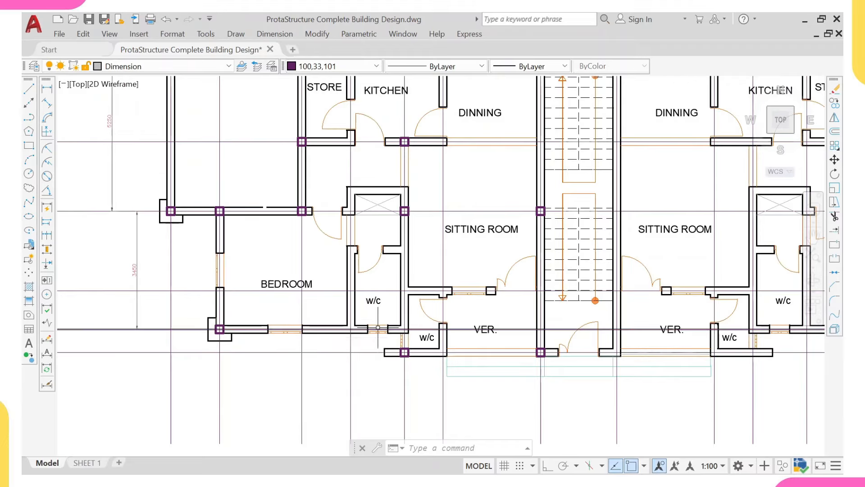
{"action": "middle_click_drag", "start_coordinate": [379, 330], "coordinate": [379, 333]}
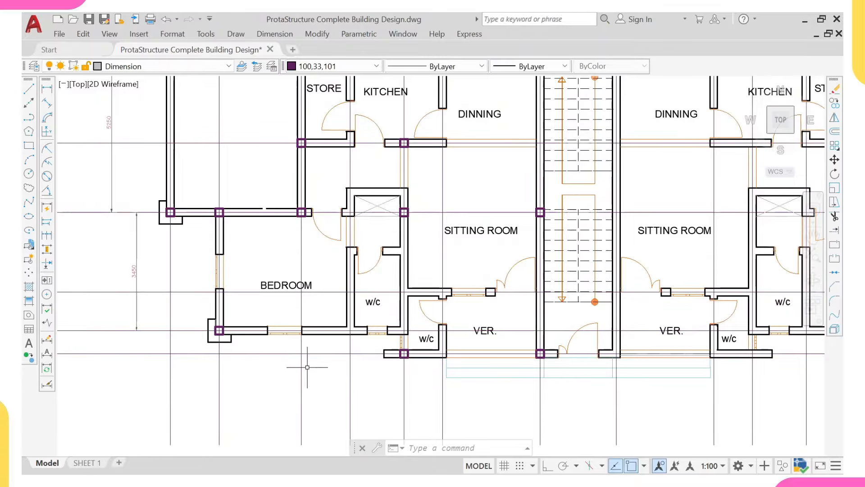
{"action": "middle_click_drag", "start_coordinate": [292, 353], "coordinate": [292, 339]}
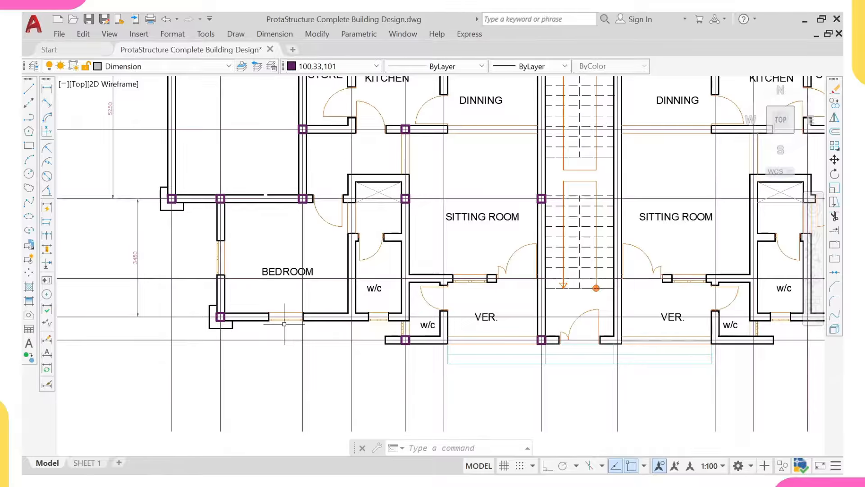
Step: Add a 5400 horizontal linear dimension below the bedroom
{"action": "right_click", "coordinate": [197, 289]}
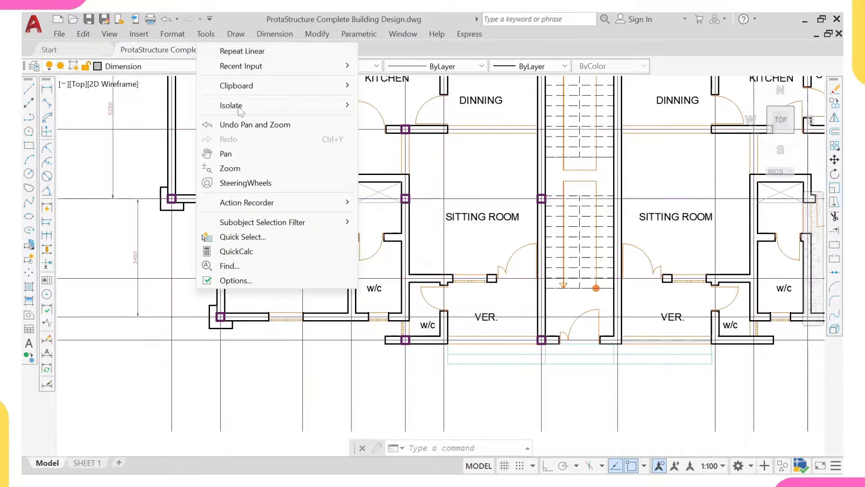
{"action": "left_click", "coordinate": [242, 51]}
{"action": "left_click", "coordinate": [220, 317]}
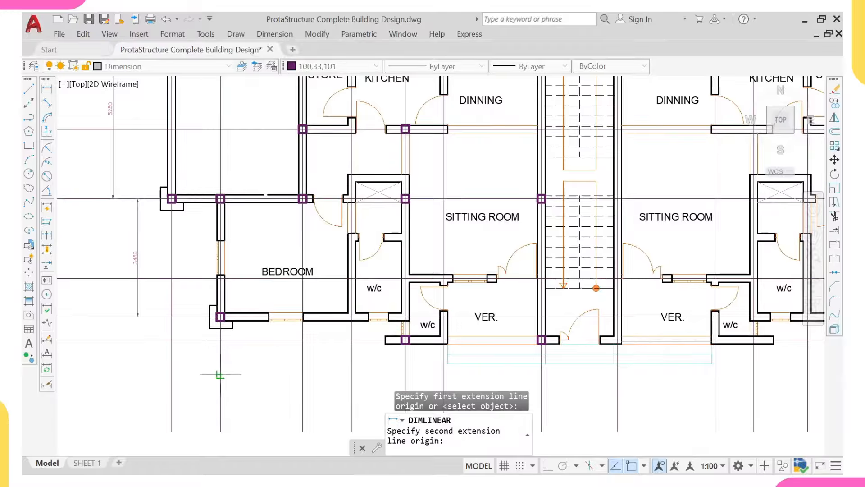
{"action": "middle_click_drag", "start_coordinate": [361, 357], "coordinate": [315, 321]}
{"action": "left_click", "coordinate": [359, 339]}
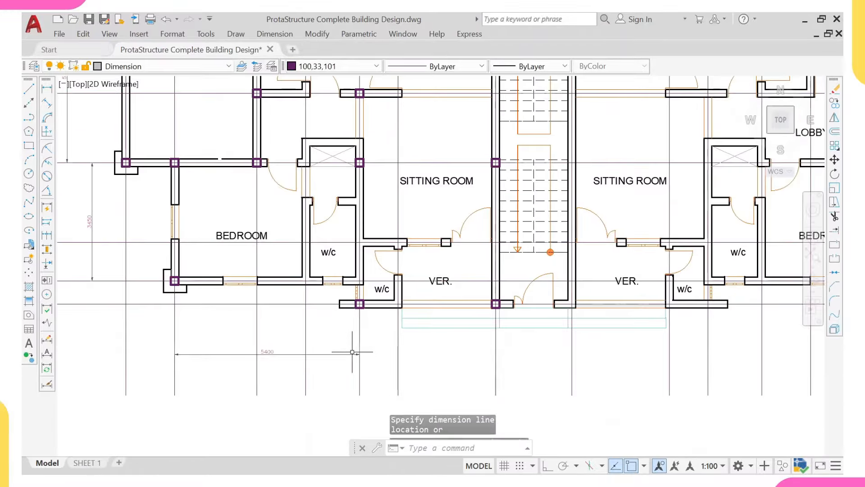
{"action": "left_click", "coordinate": [359, 354]}
{"action": "middle_click_drag", "start_coordinate": [178, 268], "coordinate": [207, 265]}
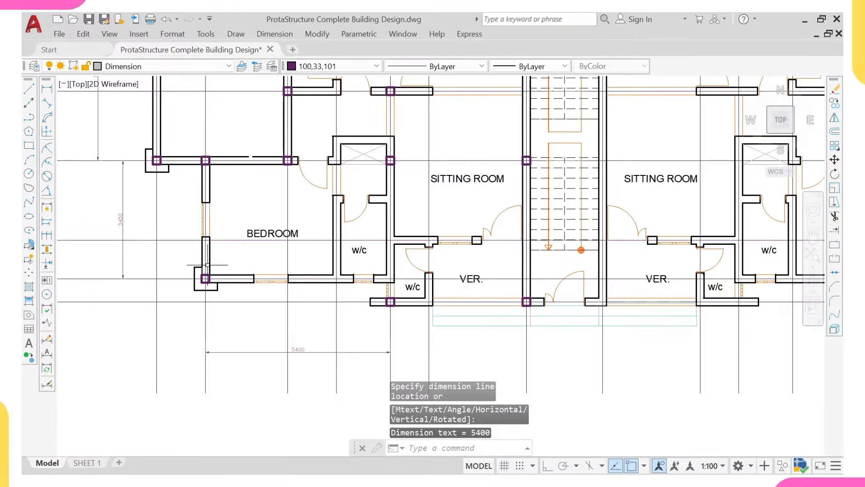
{"action": "left_click", "coordinate": [121, 221]}
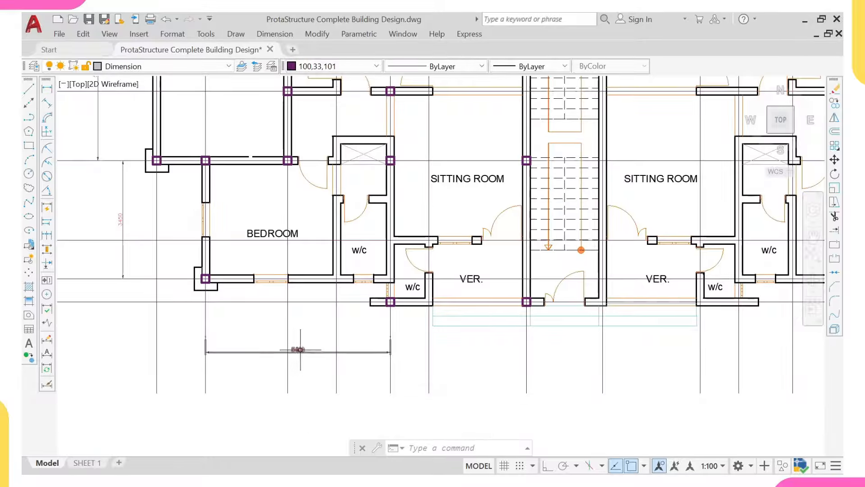
{"action": "left_click", "coordinate": [128, 201]}
Step: Erase the 3450 and 5400 dimensions
{"action": "left_click", "coordinate": [118, 194]}
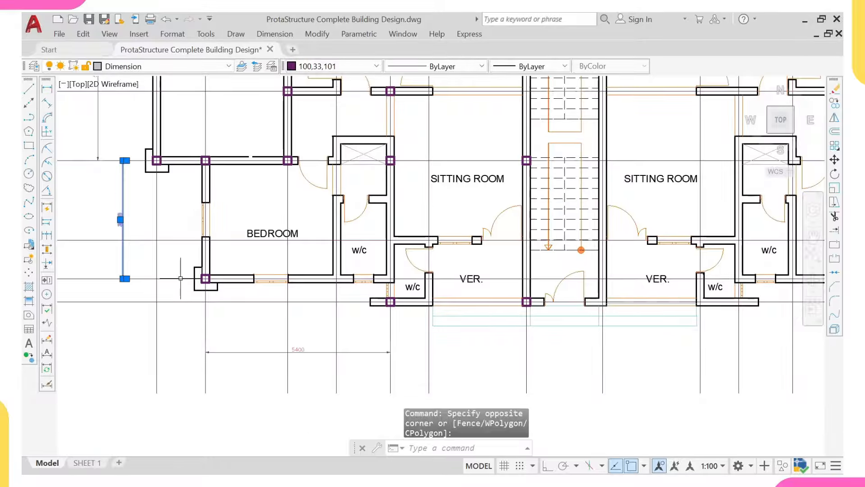
{"action": "left_click", "coordinate": [250, 338]}
{"action": "left_click", "coordinate": [235, 373]}
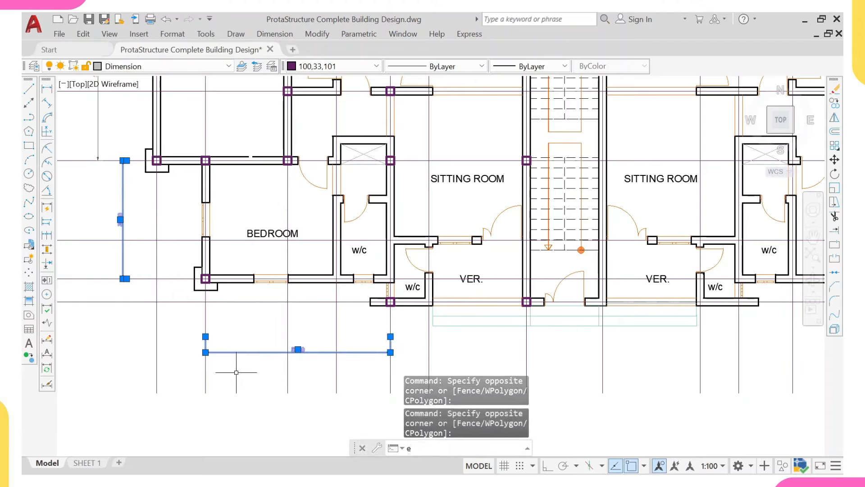
{"action": "type", "text": "e"}
{"action": "key", "text": "Return"}
Step: Erase the 84 bedroom walls, door and label objects
{"action": "scroll", "coordinate": [253, 230], "scroll_direction": "up", "scroll_amount": 2}
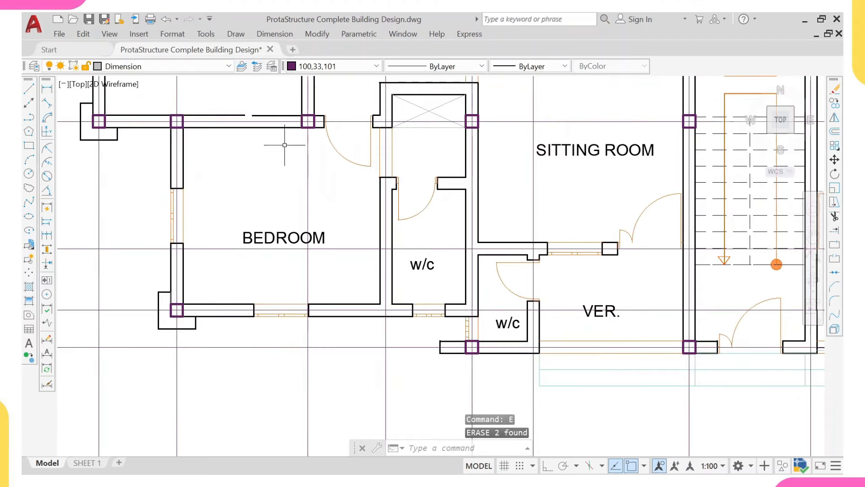
{"action": "left_click", "coordinate": [218, 143]}
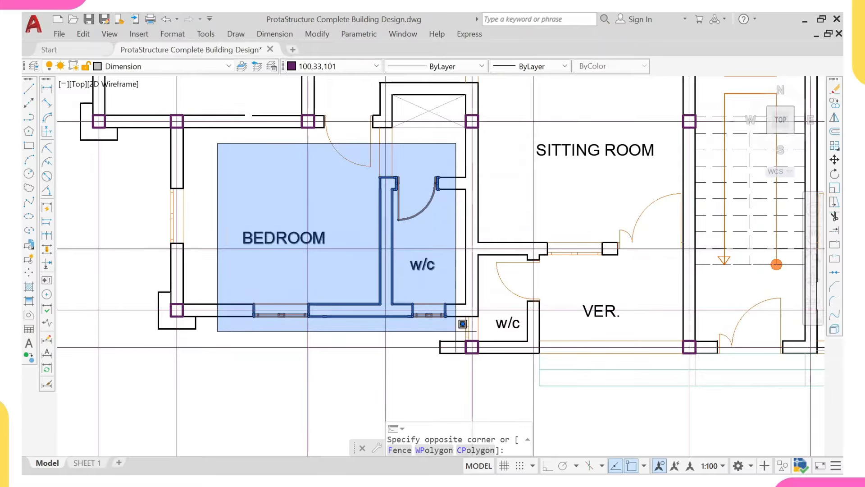
{"action": "left_click", "coordinate": [456, 332]}
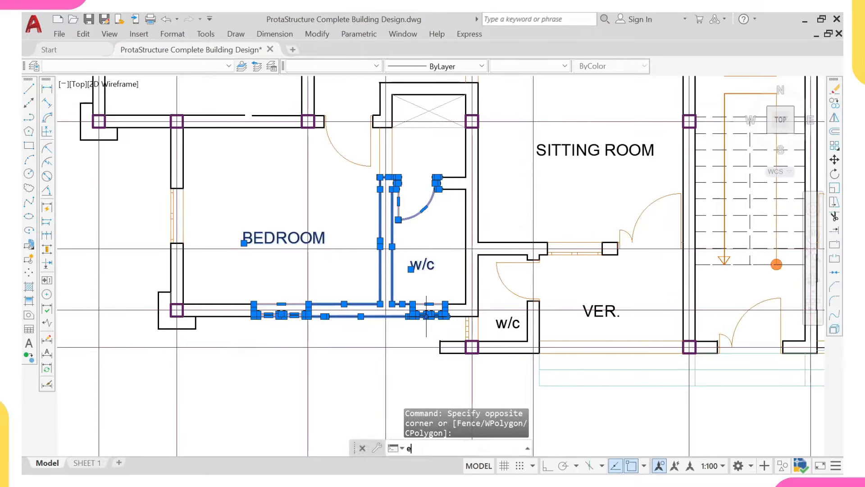
{"action": "key", "text": "Return"}
Step: Erase the door by the sitting room and nearby short wall lines, 50 objects
{"action": "scroll", "coordinate": [386, 296], "scroll_direction": "up", "scroll_amount": 5}
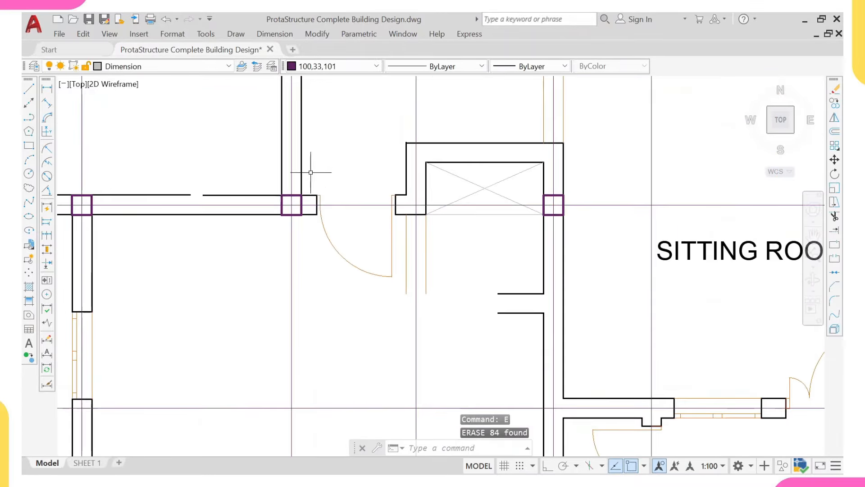
{"action": "left_click", "coordinate": [310, 172]}
{"action": "left_click", "coordinate": [498, 332]}
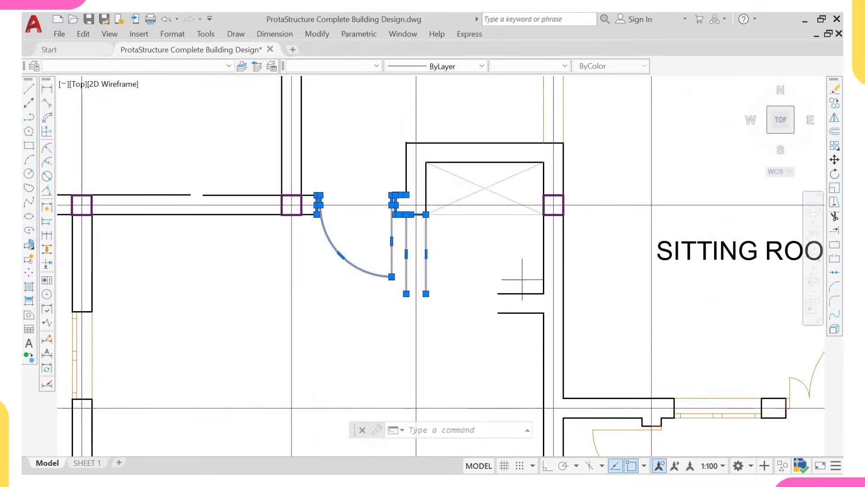
{"action": "left_click", "coordinate": [523, 279]}
{"action": "left_click", "coordinate": [487, 346]}
{"action": "scroll", "coordinate": [459, 326], "scroll_direction": "down", "scroll_amount": 4}
{"action": "middle_click_drag", "start_coordinate": [398, 314], "coordinate": [374, 247]}
{"action": "left_click", "coordinate": [272, 243]}
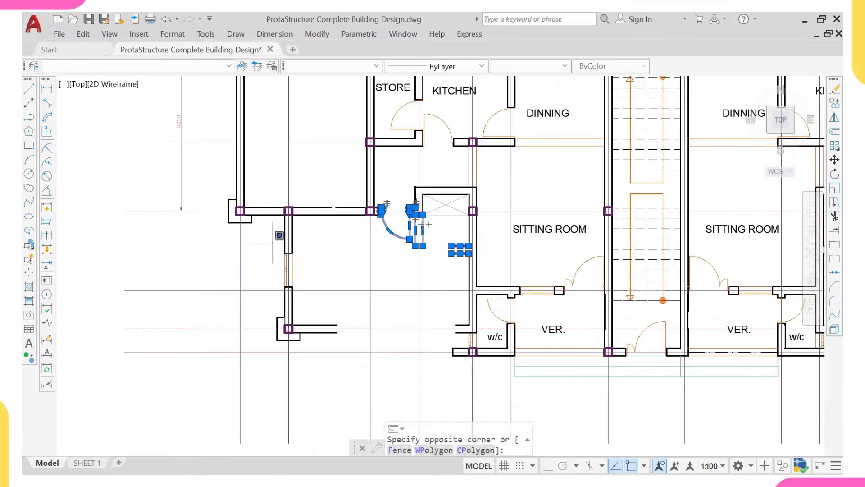
{"action": "left_click", "coordinate": [322, 303]}
{"action": "key", "text": "Return"}
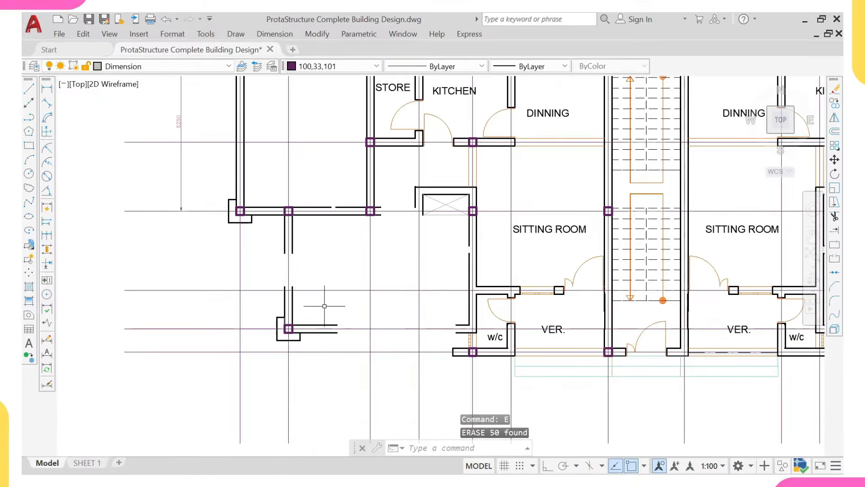
Step: Crossing-select the wall lines around the lower-left corner column
{"action": "scroll", "coordinate": [396, 309], "scroll_direction": "up", "scroll_amount": 2}
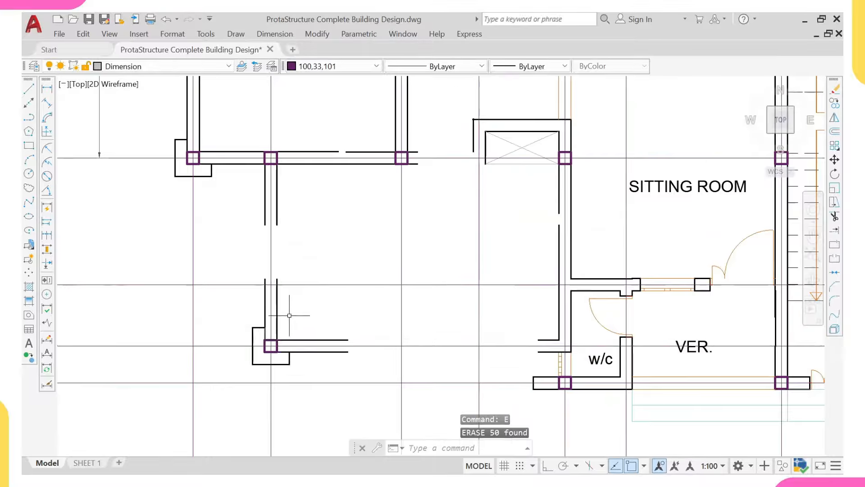
{"action": "left_click", "coordinate": [295, 311]}
{"action": "left_click", "coordinate": [245, 364]}
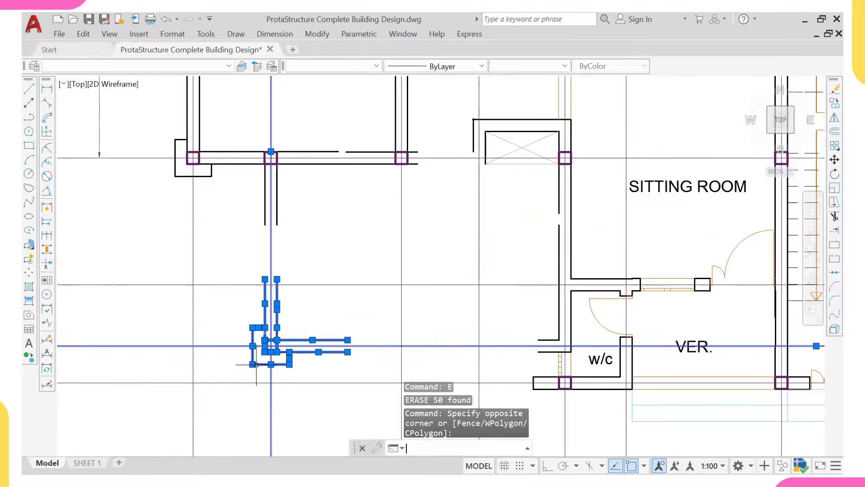
Step: Extend the left and right wall lines and the short wall line near the w/c to their boundaries
{"action": "type", "text": "ex"}
{"action": "key", "text": "Return"}
{"action": "left_click", "coordinate": [265, 205]}
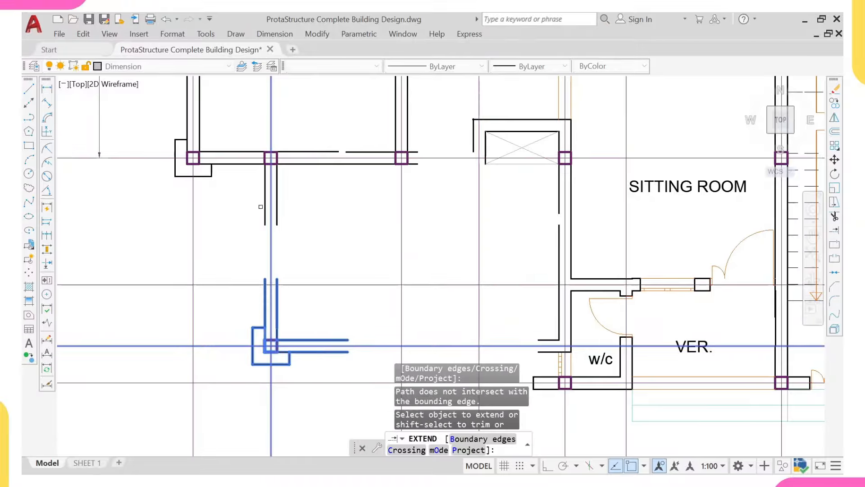
{"action": "left_click", "coordinate": [263, 207]}
{"action": "left_click", "coordinate": [276, 209]}
{"action": "middle_click_drag", "start_coordinate": [367, 278], "coordinate": [335, 199]}
{"action": "left_click", "coordinate": [521, 262]}
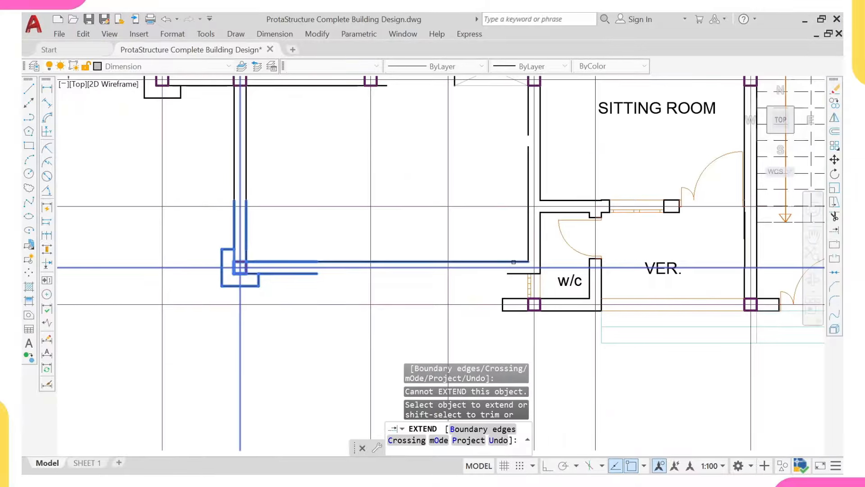
{"action": "left_click", "coordinate": [514, 262]}
{"action": "scroll", "coordinate": [399, 307], "scroll_direction": "down", "scroll_amount": 5}
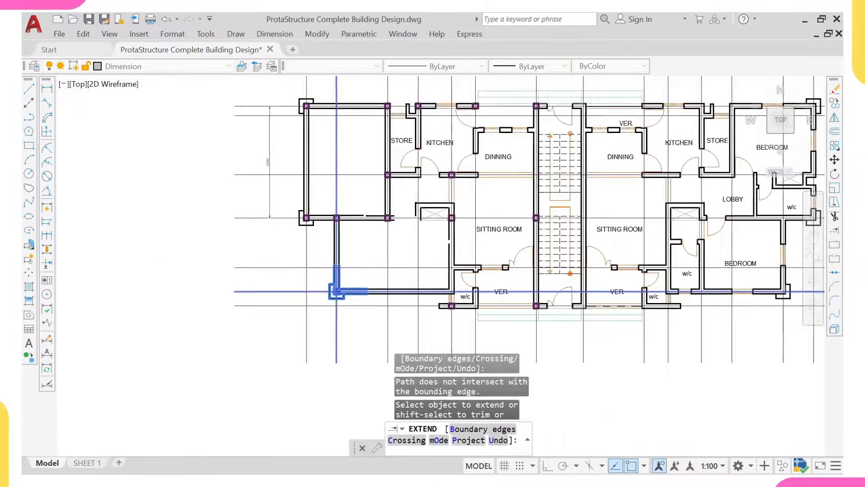
{"action": "scroll", "coordinate": [431, 215], "scroll_direction": "up", "scroll_amount": 2}
{"action": "key", "text": "Escape"}
Step: Erase the crossed window block beside the sitting room
{"action": "scroll", "coordinate": [435, 214], "scroll_direction": "up", "scroll_amount": 4}
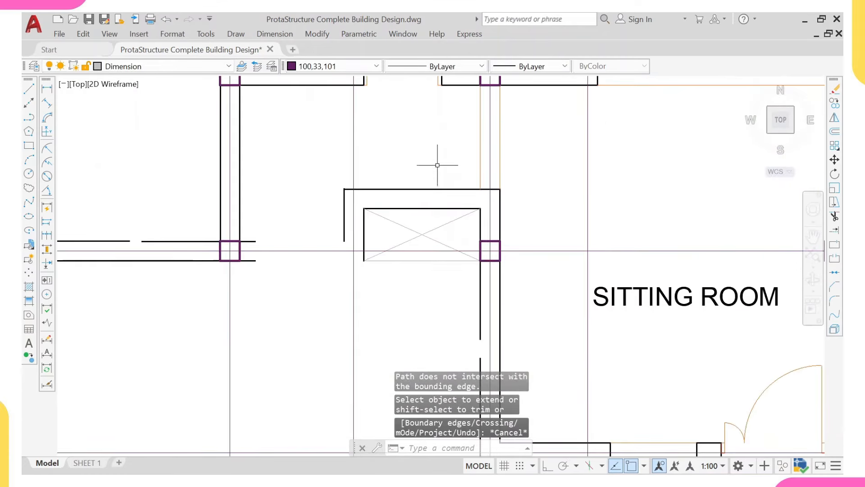
{"action": "scroll", "coordinate": [430, 171], "scroll_direction": "down", "scroll_amount": 3}
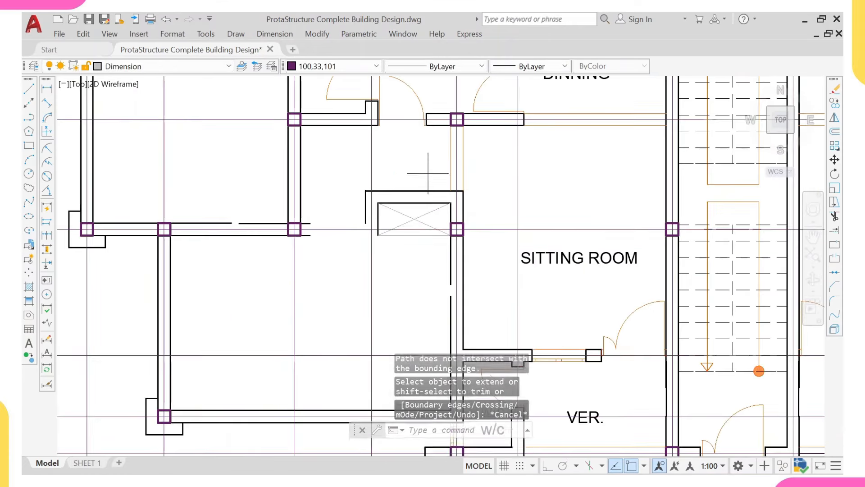
{"action": "left_click", "coordinate": [428, 174]}
{"action": "left_click", "coordinate": [384, 216]}
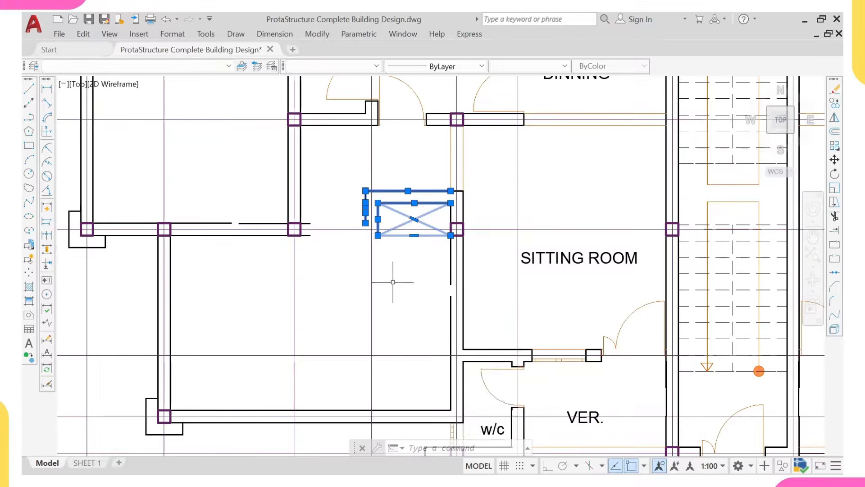
{"action": "type", "text": "e"}
{"action": "key", "text": "Return"}
Step: Extend the upper and lower wall lines to close the gap left by the window
{"action": "scroll", "coordinate": [428, 234], "scroll_direction": "up", "scroll_amount": 2}
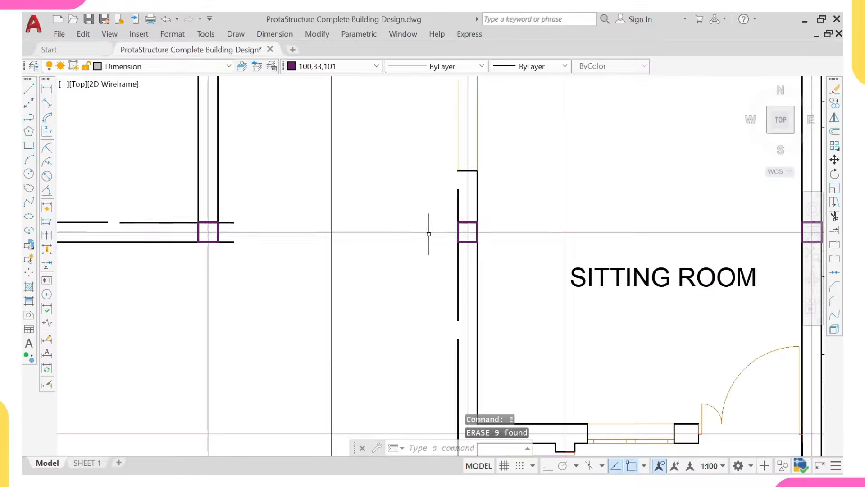
{"action": "left_click", "coordinate": [469, 214]}
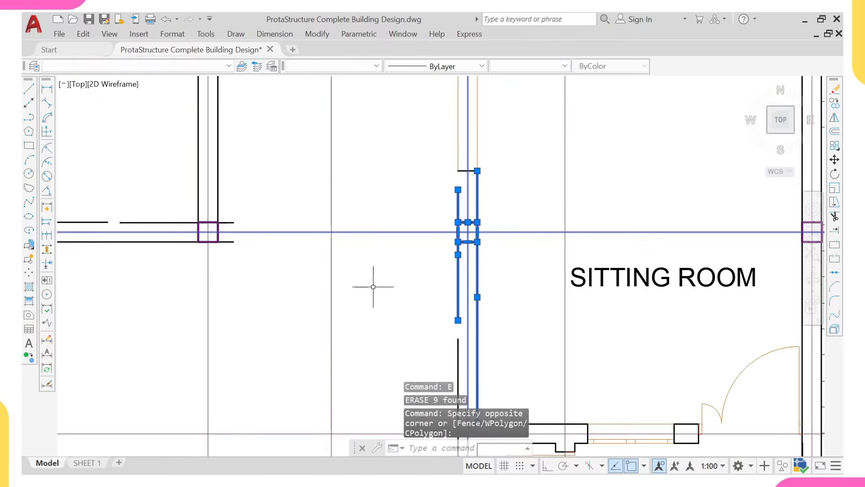
{"action": "type", "text": "ex"}
{"action": "key", "text": "Return"}
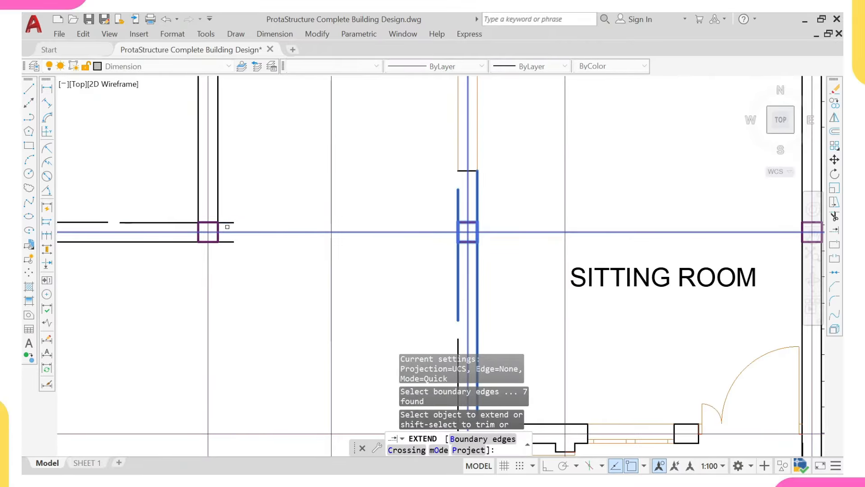
{"action": "left_click", "coordinate": [227, 222]}
{"action": "left_click", "coordinate": [229, 239]}
{"action": "left_click", "coordinate": [230, 242]}
{"action": "scroll", "coordinate": [309, 257], "scroll_direction": "down", "scroll_amount": 3}
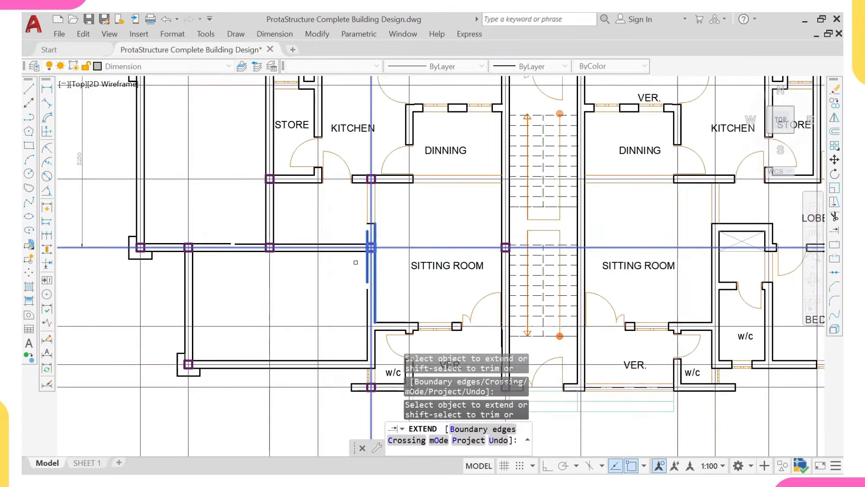
{"action": "scroll", "coordinate": [356, 262], "scroll_direction": "down", "scroll_amount": 5}
{"action": "key", "text": "Escape"}
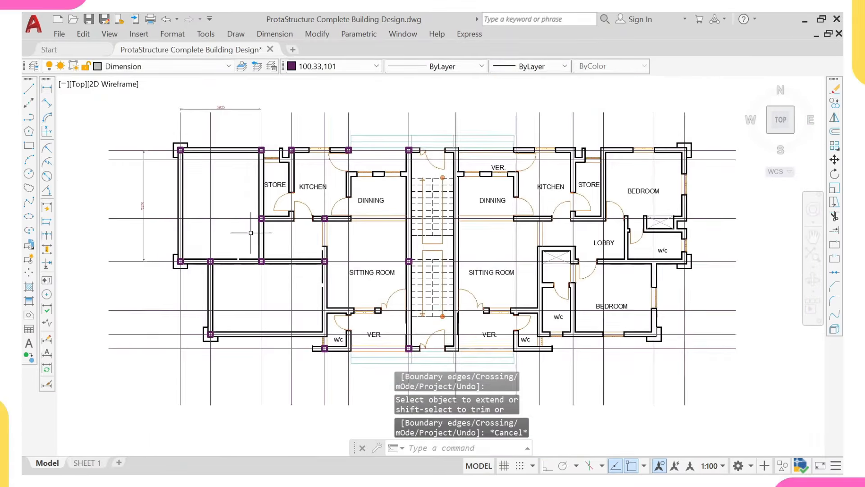
{"action": "middle_click_drag", "start_coordinate": [285, 310], "coordinate": [223, 295]}
{"action": "middle_click_drag", "start_coordinate": [232, 236], "coordinate": [233, 272]}
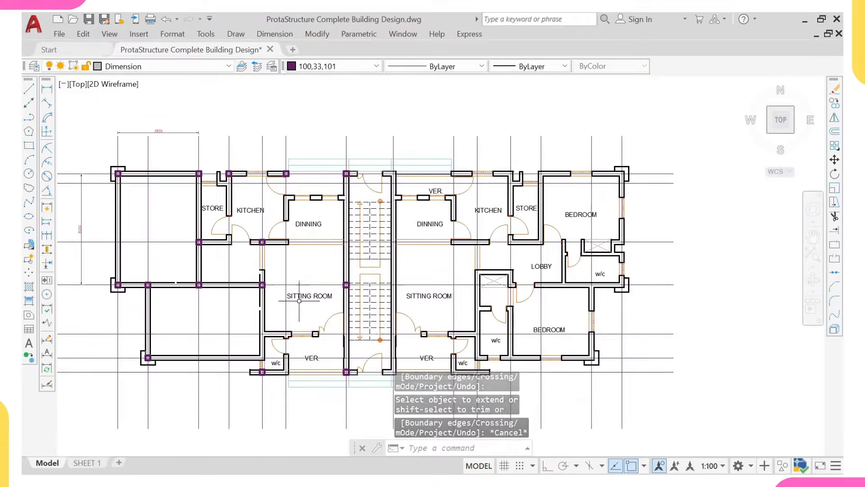
{"action": "middle_click_drag", "start_coordinate": [299, 301], "coordinate": [286, 277]}
Step: Add a 4237 vertical linear dimension from the kitchen wall to the sitting-room wall
{"action": "scroll", "coordinate": [293, 241], "scroll_direction": "up", "scroll_amount": 2}
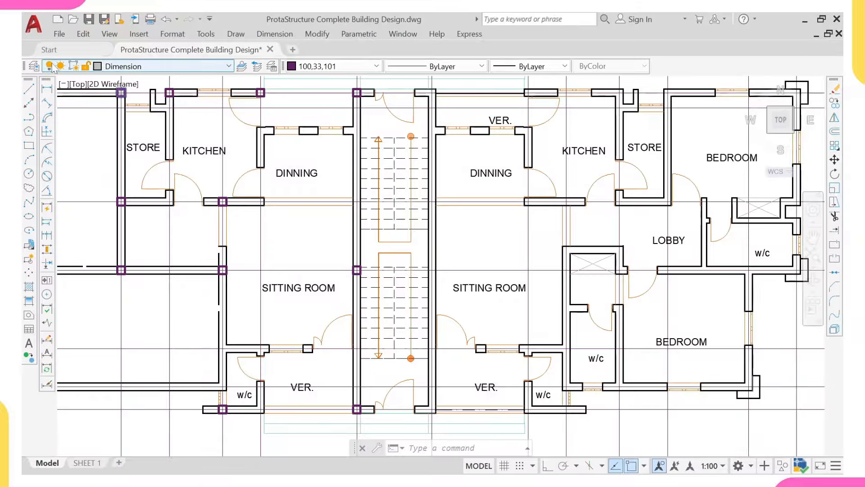
{"action": "left_click", "coordinate": [46, 89]}
{"action": "scroll", "coordinate": [238, 194], "scroll_direction": "up", "scroll_amount": 3}
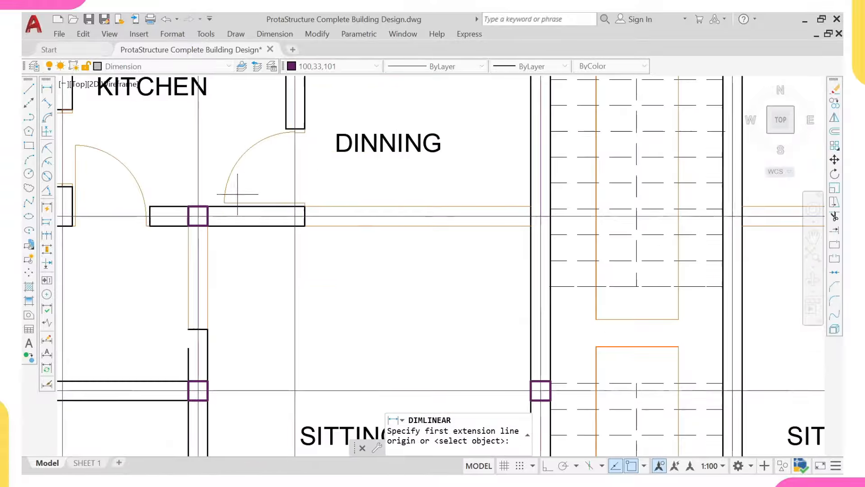
{"action": "left_click", "coordinate": [228, 217]}
{"action": "scroll", "coordinate": [228, 217], "scroll_direction": "down", "scroll_amount": 5}
{"action": "scroll", "coordinate": [202, 297], "scroll_direction": "up", "scroll_amount": 4}
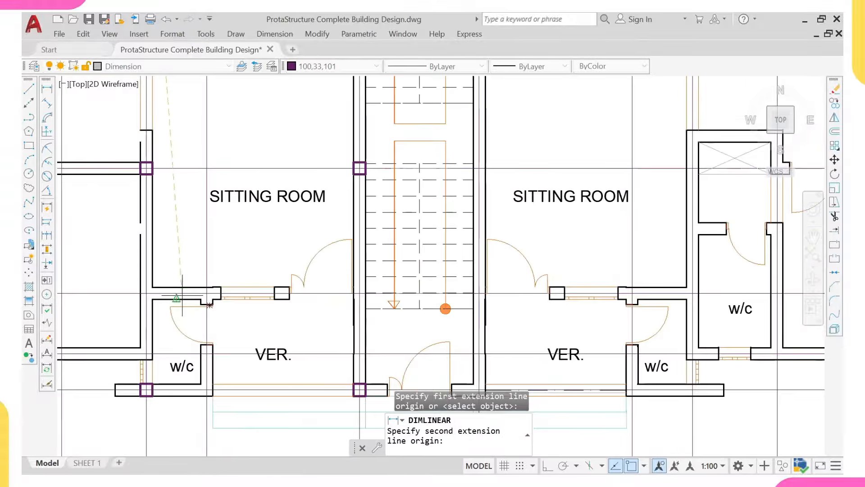
{"action": "left_click", "coordinate": [182, 295]}
{"action": "left_click", "coordinate": [194, 216]}
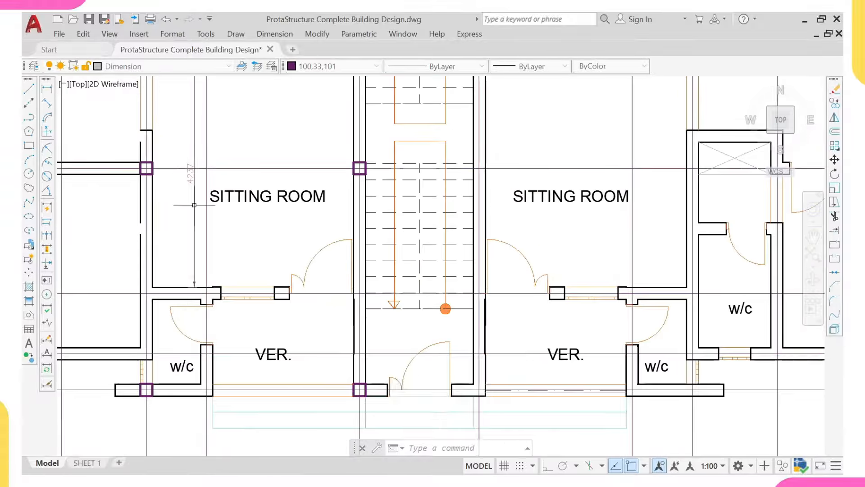
Step: Begin a second linear dimension to the stair wall, then abandon it unfinished
{"action": "right_click", "coordinate": [233, 121]}
{"action": "left_click", "coordinate": [276, 129]}
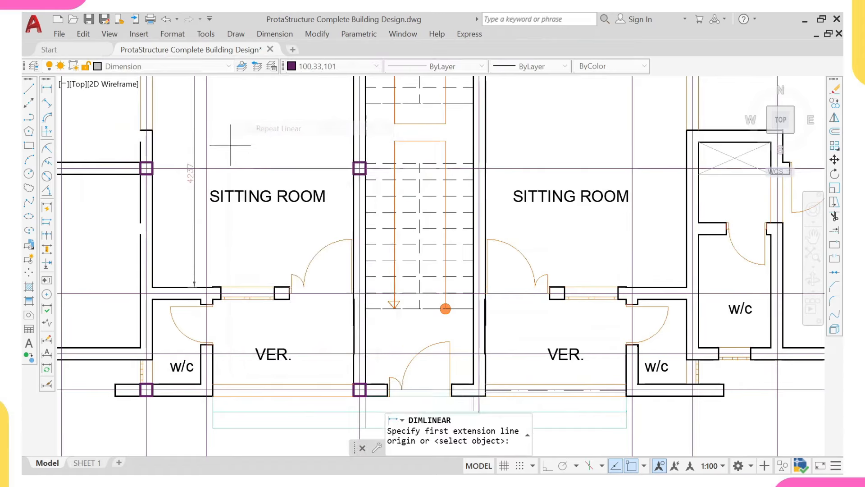
{"action": "scroll", "coordinate": [198, 201], "scroll_direction": "up", "scroll_amount": 3}
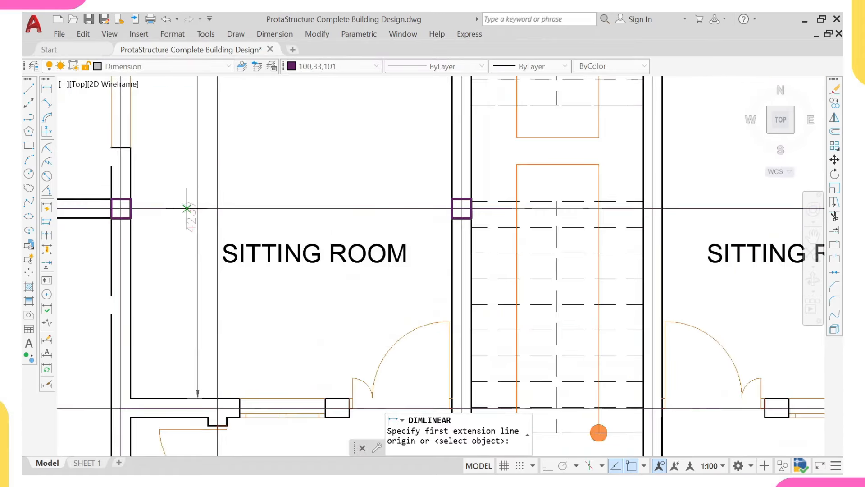
{"action": "scroll", "coordinate": [184, 316], "scroll_direction": "down", "scroll_amount": 3}
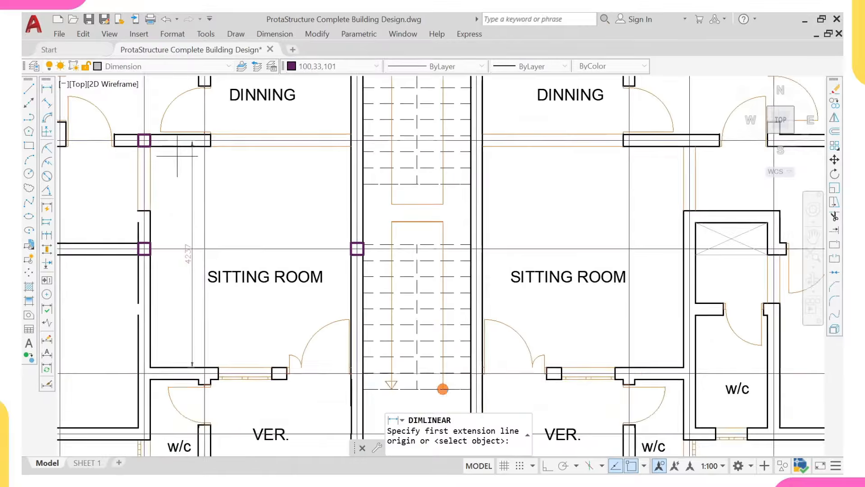
{"action": "scroll", "coordinate": [198, 192], "scroll_direction": "up", "scroll_amount": 3}
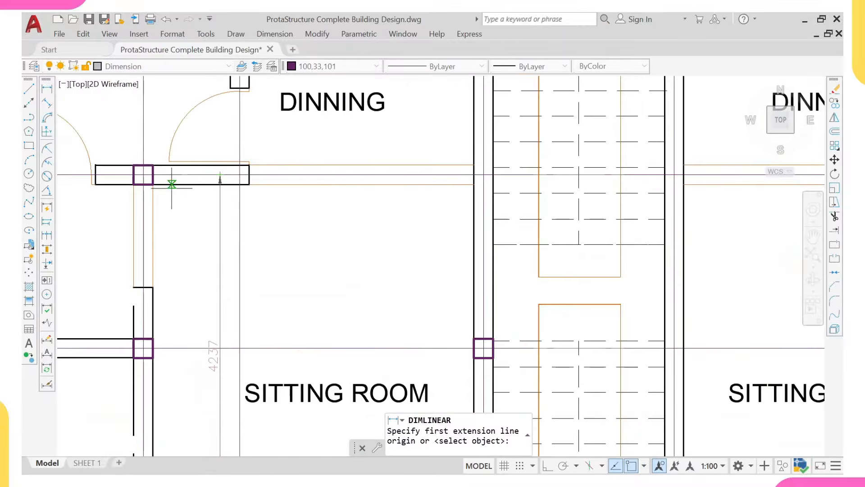
{"action": "left_click", "coordinate": [152, 212]}
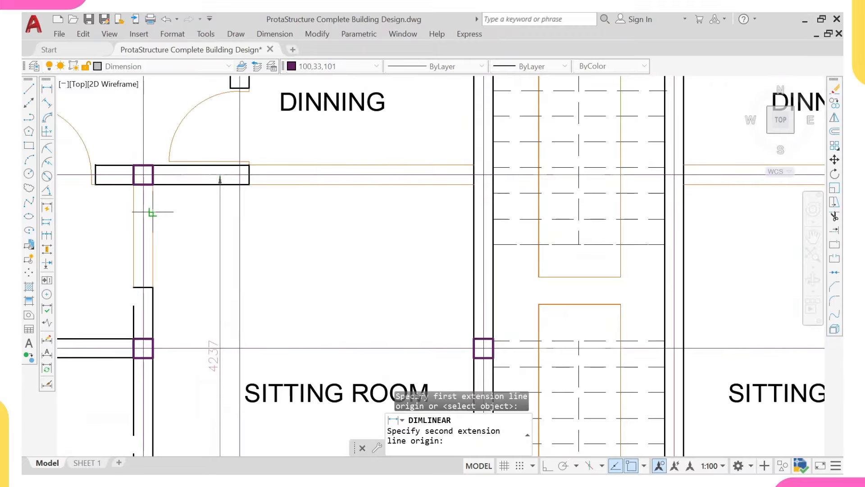
{"action": "left_click", "coordinate": [474, 205]}
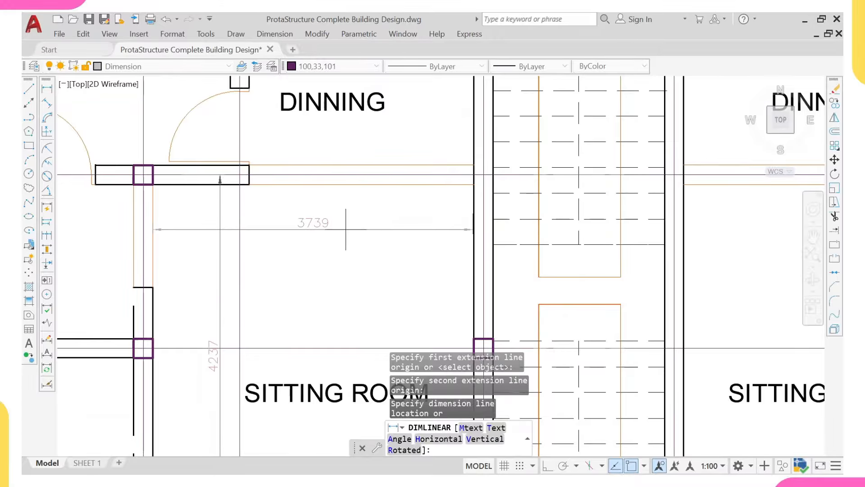
{"action": "scroll", "coordinate": [451, 207], "scroll_direction": "up", "scroll_amount": 6}
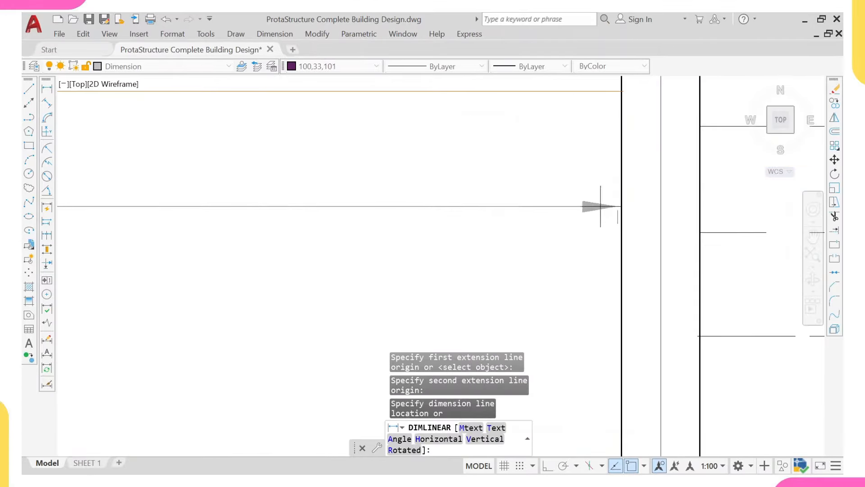
{"action": "scroll", "coordinate": [582, 206], "scroll_direction": "down", "scroll_amount": 5}
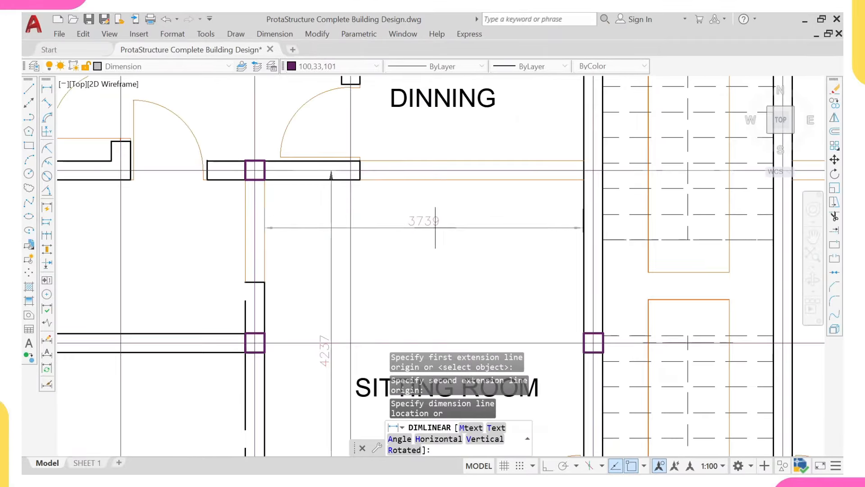
{"action": "key", "text": "Escape"}
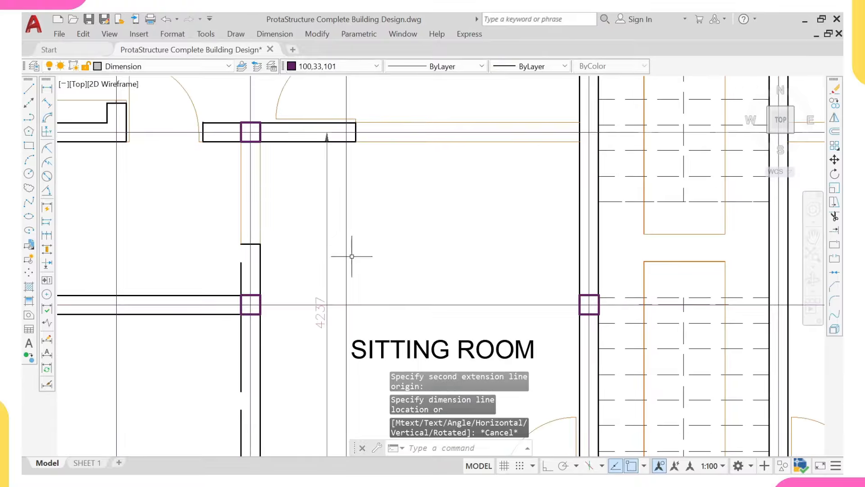
Step: Delete the 4237 dimension and select the SITTING ROOM label
{"action": "left_click", "coordinate": [327, 270]}
{"action": "left_click", "coordinate": [314, 280]}
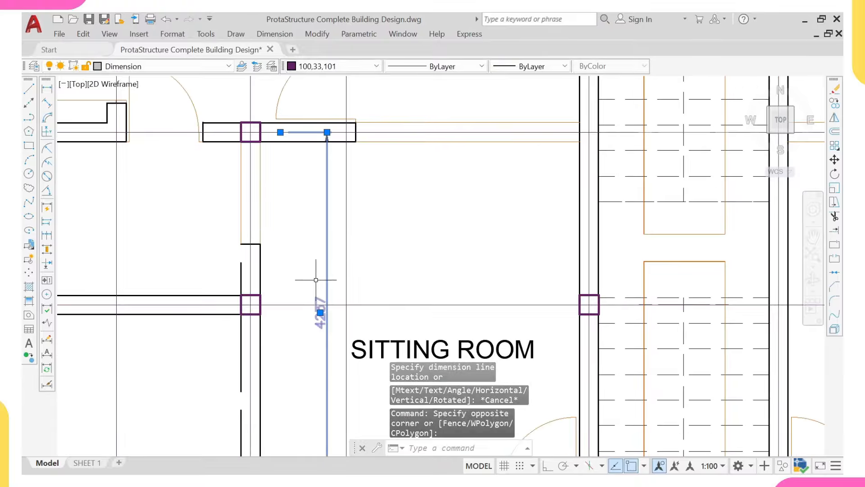
{"action": "key", "text": "Return"}
{"action": "scroll", "coordinate": [280, 271], "scroll_direction": "down", "scroll_amount": 3}
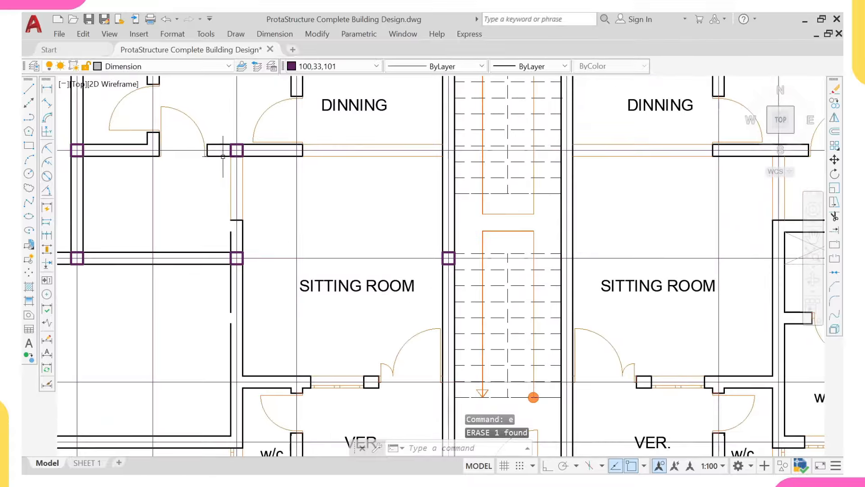
{"action": "left_click", "coordinate": [301, 284]}
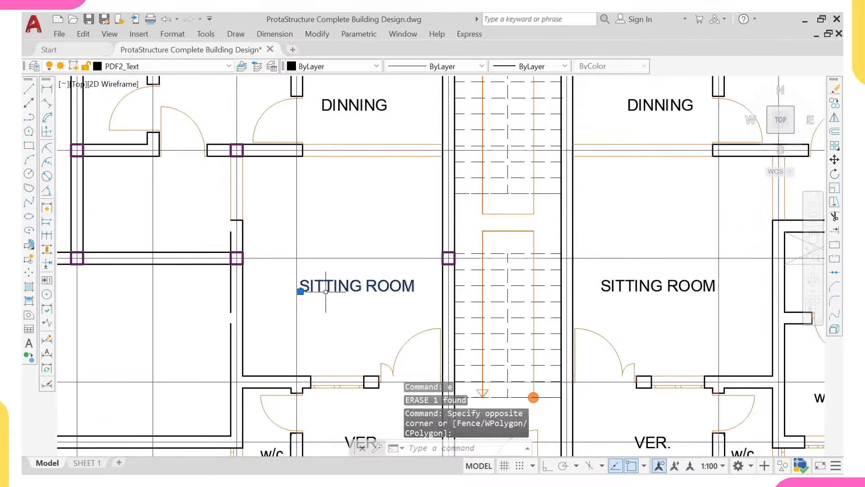
Step: Select the left sitting-room wall segments and the door arc and leaf
{"action": "left_click", "coordinate": [224, 154]}
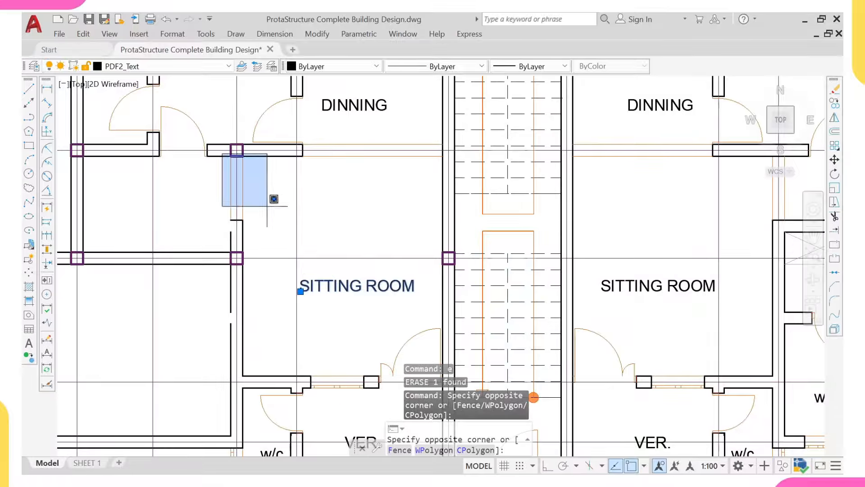
{"action": "left_click", "coordinate": [294, 266]}
{"action": "middle_click_drag", "start_coordinate": [296, 323], "coordinate": [232, 243]}
{"action": "left_click", "coordinate": [232, 251]}
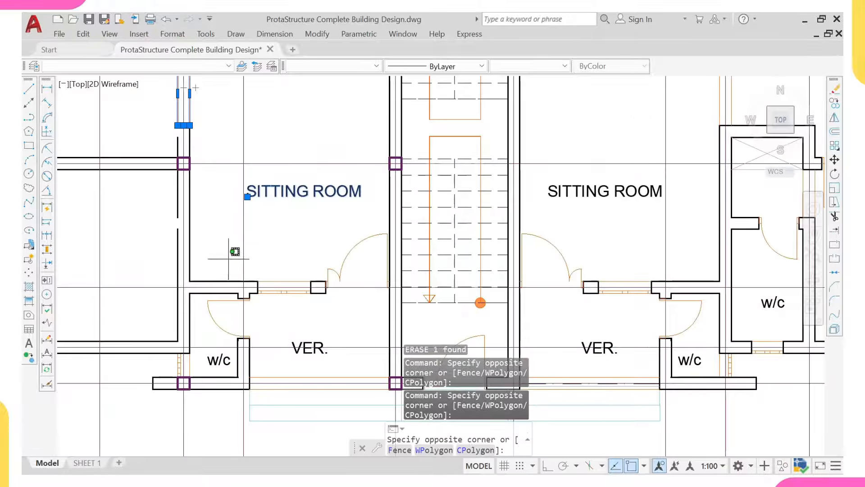
{"action": "left_click", "coordinate": [370, 311]}
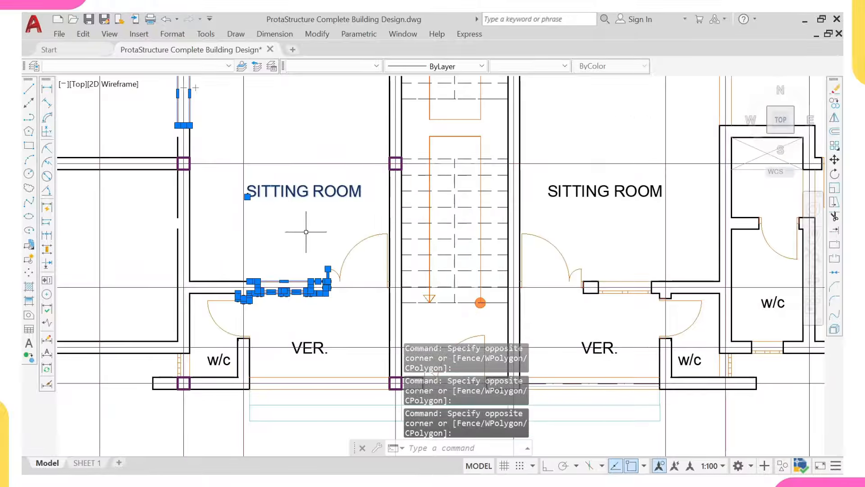
{"action": "left_click", "coordinate": [302, 213]}
{"action": "left_click", "coordinate": [401, 314]}
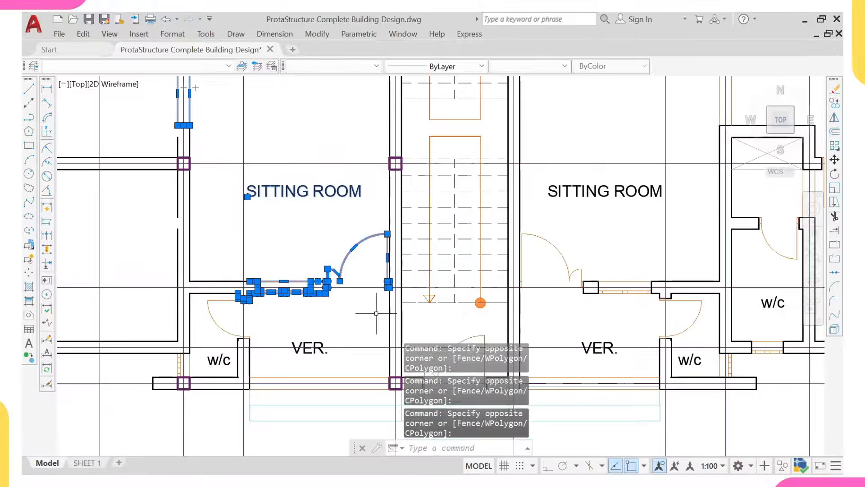
Step: Add the verandah and w/c walls, doors and labels, exclude the grid line, and erase 106 objects
{"action": "middle_click_drag", "start_coordinate": [246, 220], "coordinate": [247, 248]}
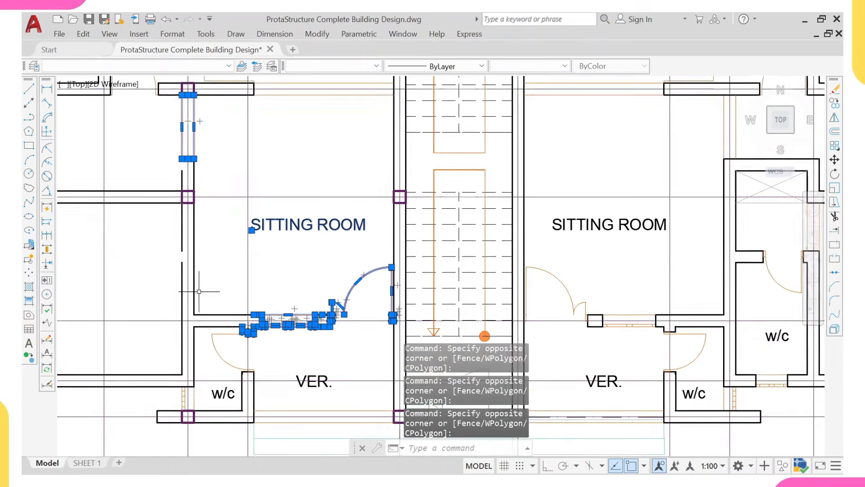
{"action": "middle_click_drag", "start_coordinate": [198, 292], "coordinate": [186, 224]}
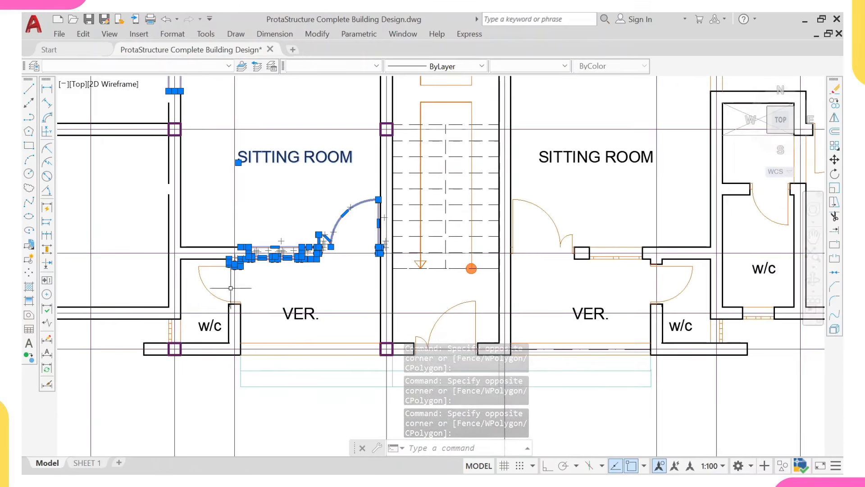
{"action": "left_click", "coordinate": [192, 261]}
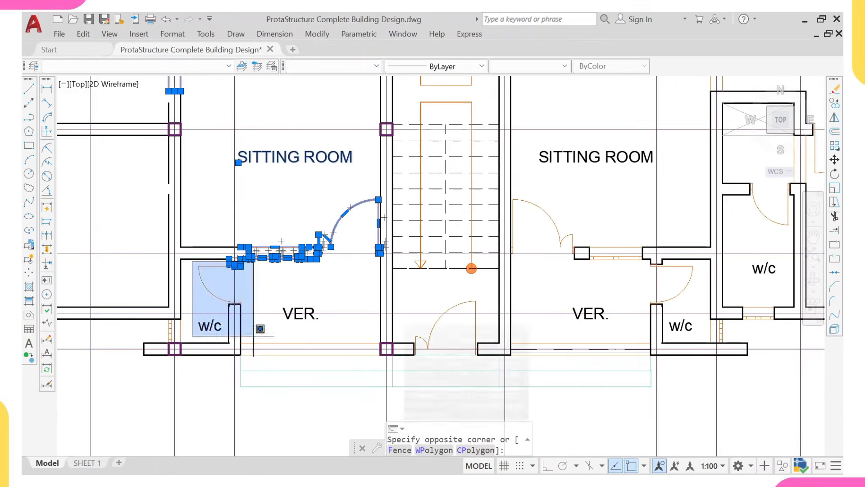
{"action": "left_click", "coordinate": [381, 390]}
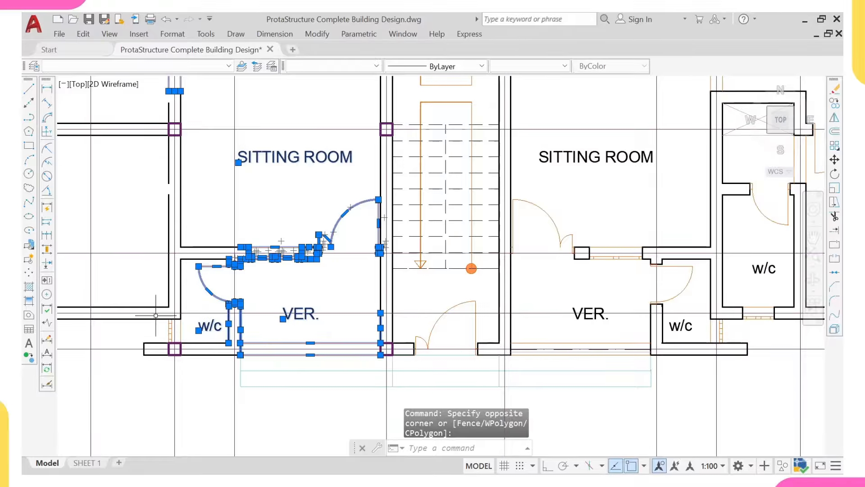
{"action": "scroll", "coordinate": [156, 316], "scroll_direction": "up", "scroll_amount": 2}
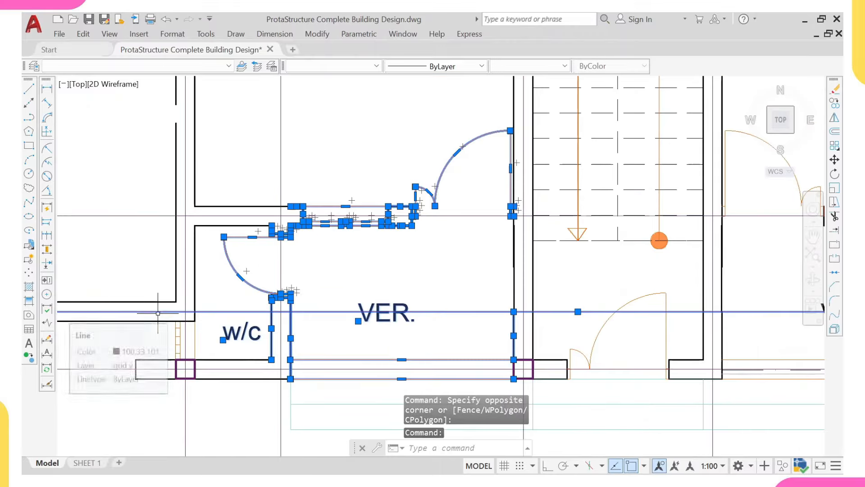
{"action": "left_click", "coordinate": [157, 315]}
{"action": "left_click", "coordinate": [226, 366]}
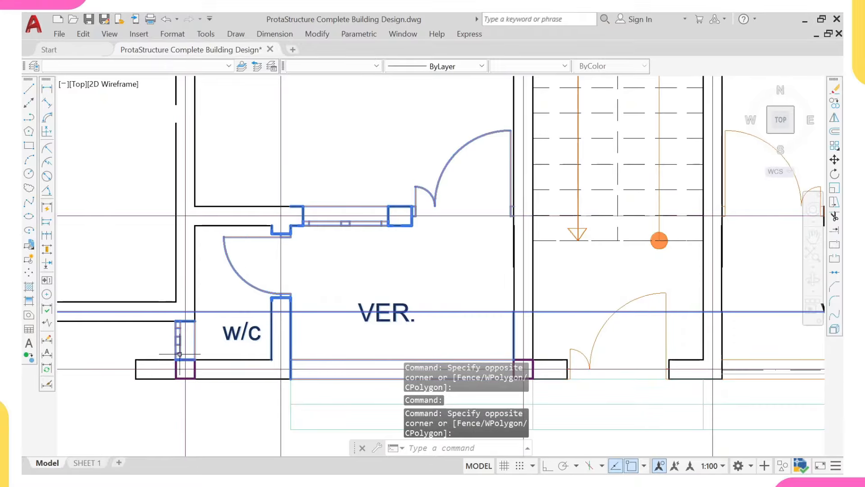
{"action": "left_click", "coordinate": [160, 306], "text": "shift"}
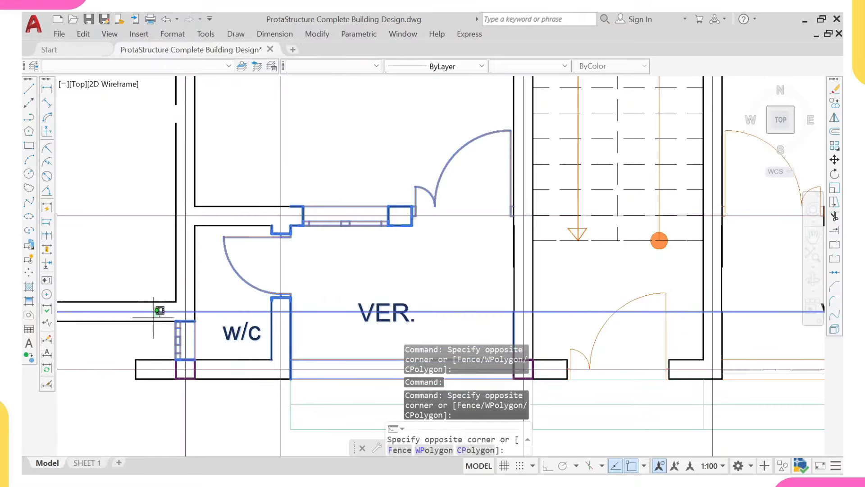
{"action": "left_click", "coordinate": [154, 318], "text": "shift"}
{"action": "type", "text": "e"}
{"action": "key", "text": "Return"}
{"action": "scroll", "coordinate": [248, 255], "scroll_direction": "down", "scroll_amount": 5}
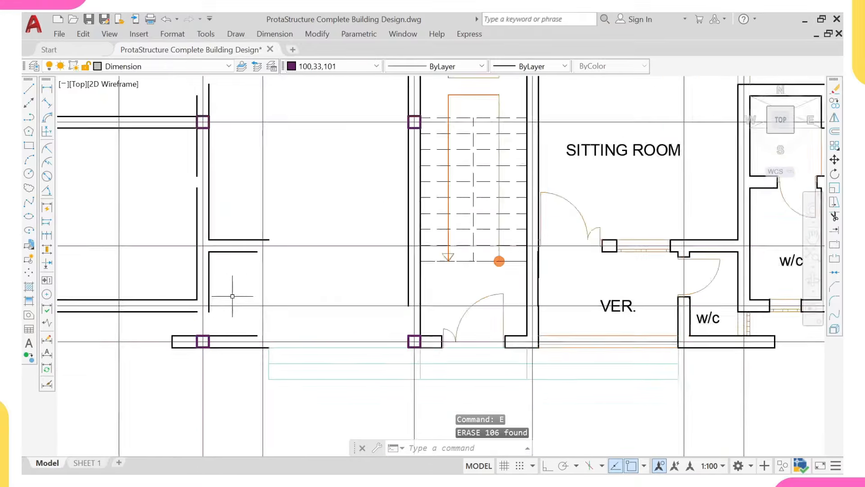
Step: Extend the vertical wall line to the kitchen/dining wall and grid-line boundaries
{"action": "scroll", "coordinate": [223, 230], "scroll_direction": "up", "scroll_amount": 6}
{"action": "scroll", "coordinate": [224, 231], "scroll_direction": "up", "scroll_amount": 2}
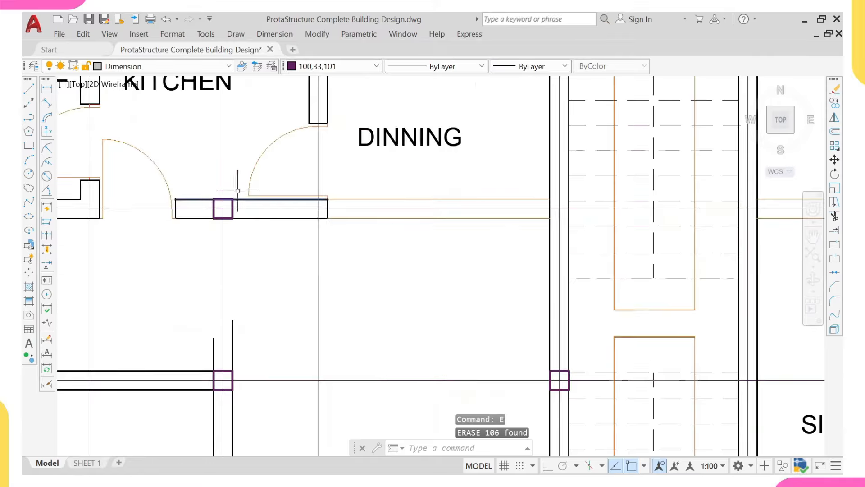
{"action": "left_click", "coordinate": [236, 188]}
{"action": "left_click", "coordinate": [179, 237]}
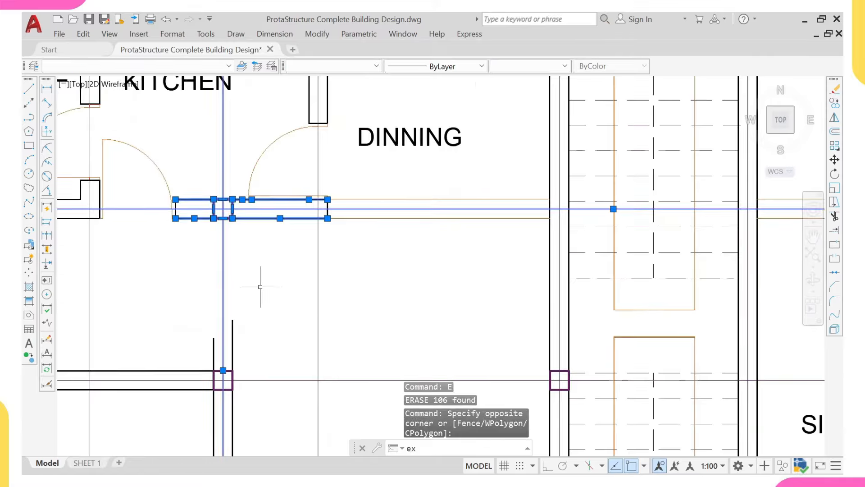
{"action": "type", "text": "ex"}
{"action": "key", "text": "Return"}
{"action": "left_click", "coordinate": [233, 326]}
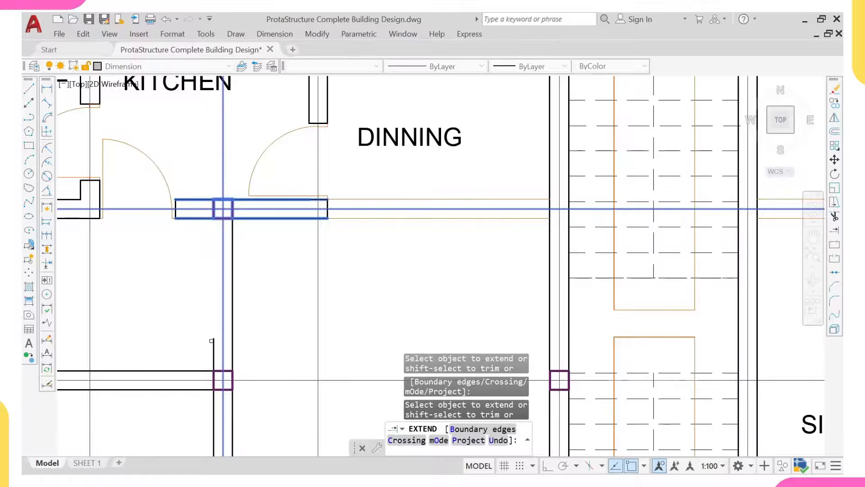
{"action": "left_click", "coordinate": [212, 341]}
{"action": "scroll", "coordinate": [217, 351], "scroll_direction": "down", "scroll_amount": 5}
{"action": "scroll", "coordinate": [223, 369], "scroll_direction": "up", "scroll_amount": 4}
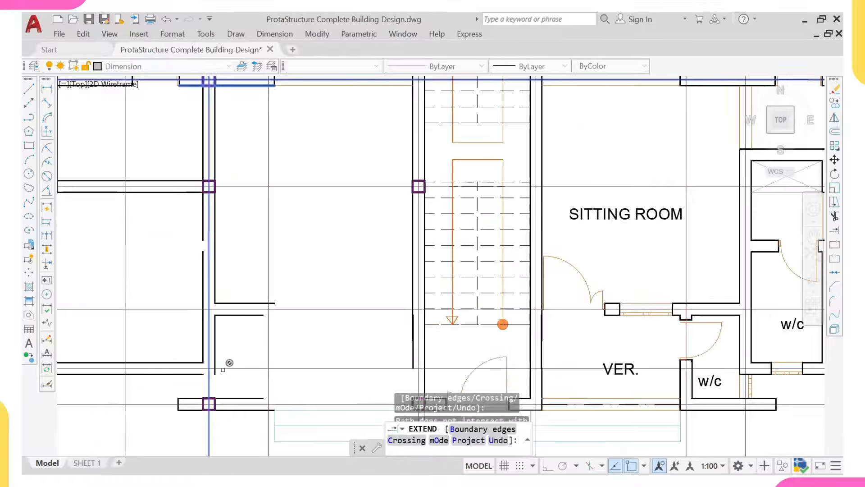
{"action": "key", "text": "Escape"}
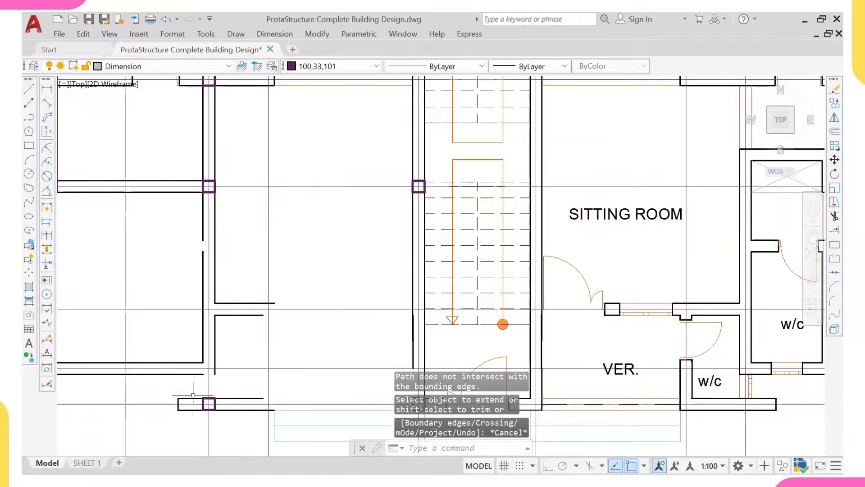
Step: Extend wall lines to the wall and grid lines around the lower-left column
{"action": "left_click", "coordinate": [193, 395]}
{"action": "scroll", "coordinate": [217, 392], "scroll_direction": "down", "scroll_amount": 2}
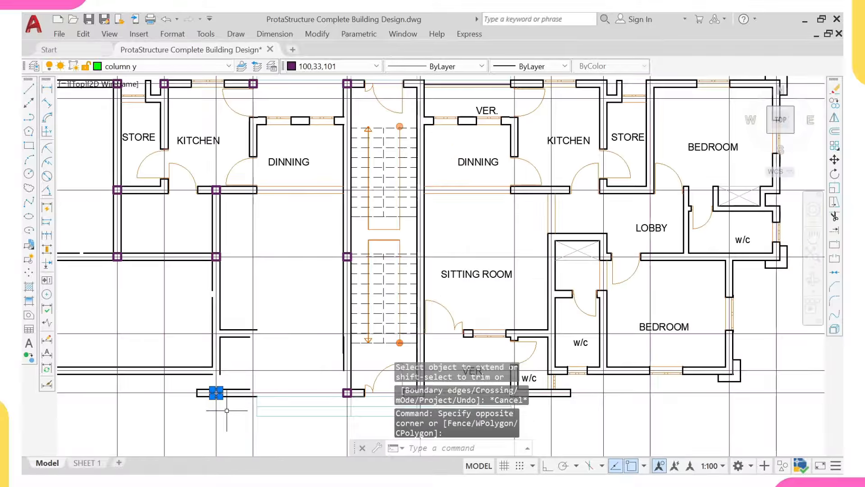
{"action": "scroll", "coordinate": [216, 394], "scroll_direction": "up", "scroll_amount": 2}
{"action": "left_click", "coordinate": [254, 367]}
{"action": "left_click", "coordinate": [197, 423]}
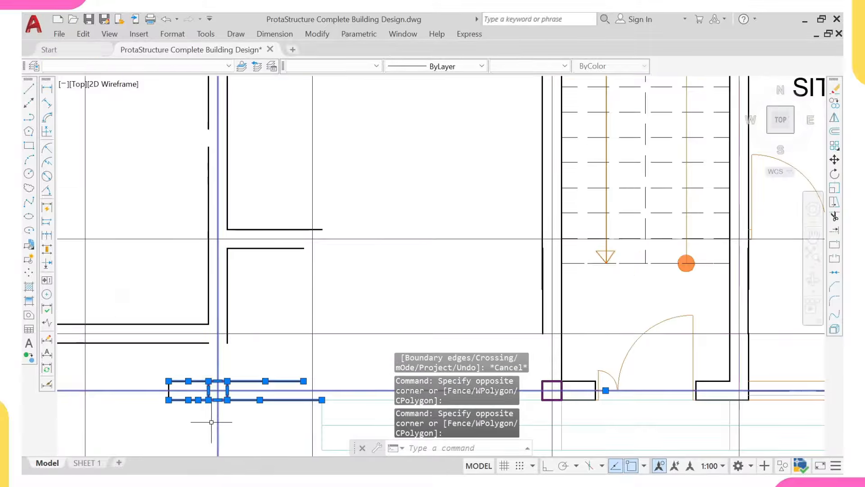
{"action": "type", "text": "ex"}
{"action": "key", "text": "Return"}
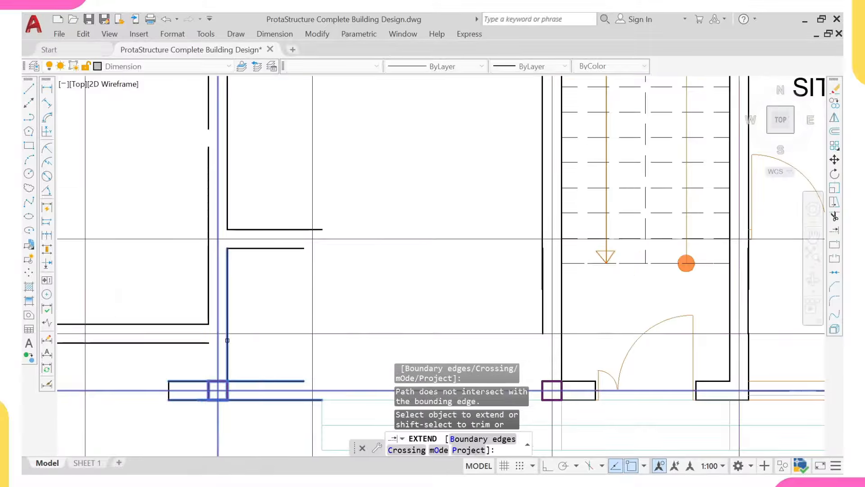
{"action": "left_click", "coordinate": [227, 341]}
{"action": "scroll", "coordinate": [137, 302], "scroll_direction": "down", "scroll_amount": 2}
{"action": "left_click", "coordinate": [240, 350]}
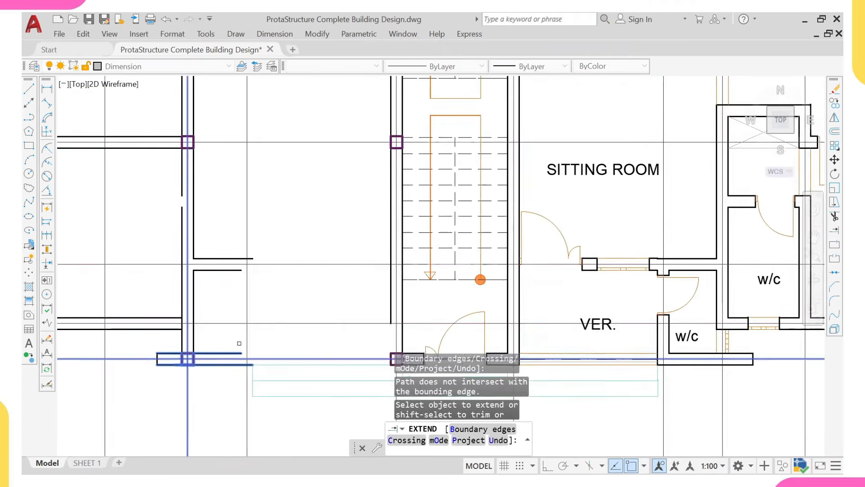
{"action": "key", "text": "Escape"}
Step: Extend wall lines to the walls and beam lines at the central bottom column
{"action": "middle_click_drag", "start_coordinate": [389, 342], "coordinate": [352, 310]}
{"action": "left_click", "coordinate": [374, 312]}
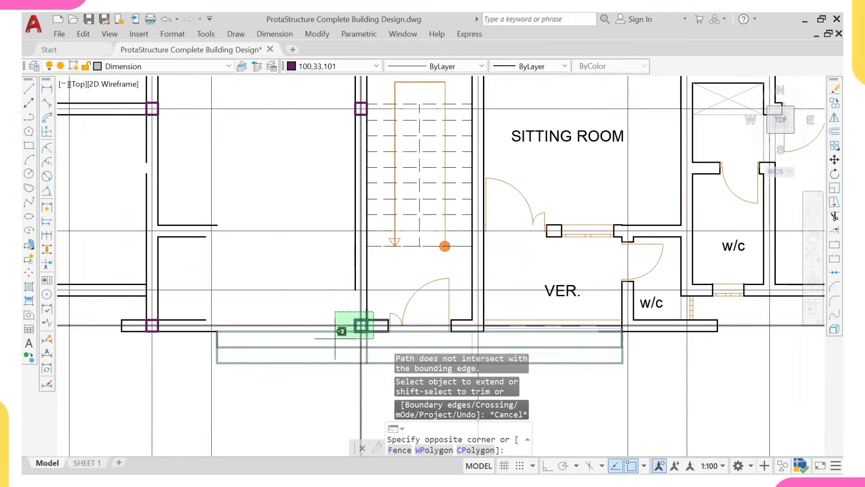
{"action": "left_click", "coordinate": [347, 338]}
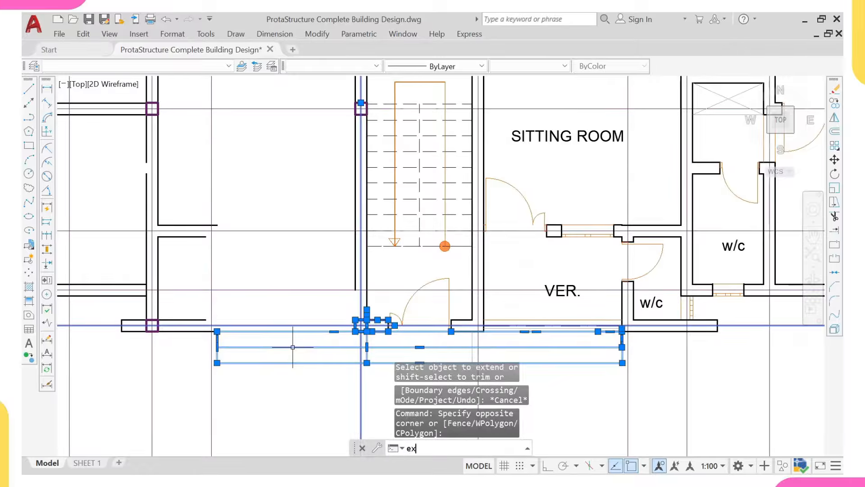
{"action": "type", "text": "ex"}
{"action": "key", "text": "Return"}
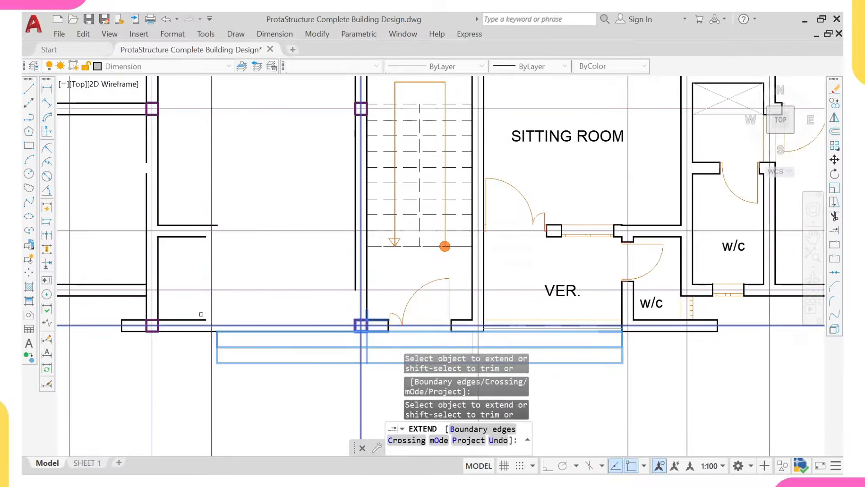
{"action": "left_click", "coordinate": [206, 332]}
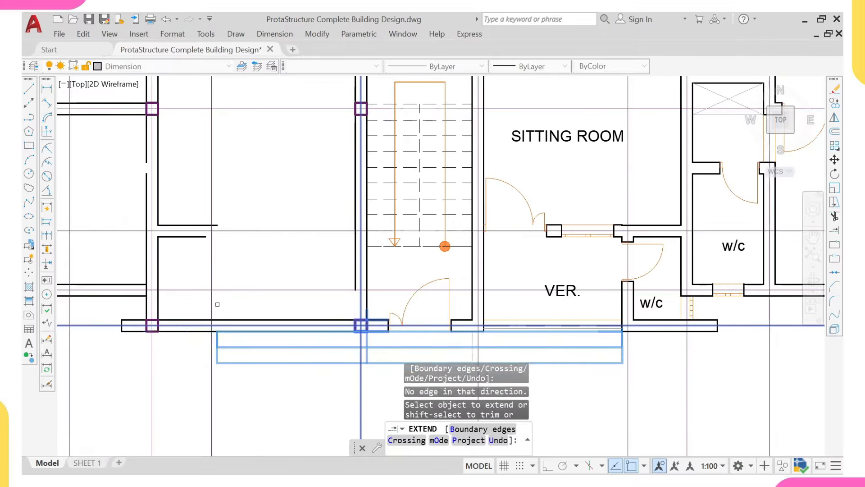
{"action": "scroll", "coordinate": [220, 297], "scroll_direction": "down", "scroll_amount": 4}
{"action": "left_click", "coordinate": [235, 270]}
{"action": "middle_click_drag", "start_coordinate": [284, 260], "coordinate": [292, 278]}
{"action": "scroll", "coordinate": [289, 294], "scroll_direction": "up", "scroll_amount": 6}
{"action": "left_click", "coordinate": [260, 257]}
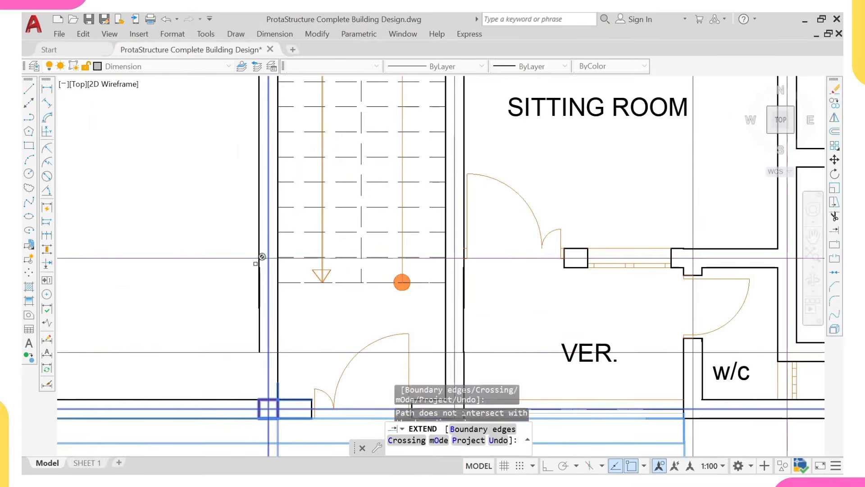
{"action": "scroll", "coordinate": [221, 280], "scroll_direction": "down", "scroll_amount": 5}
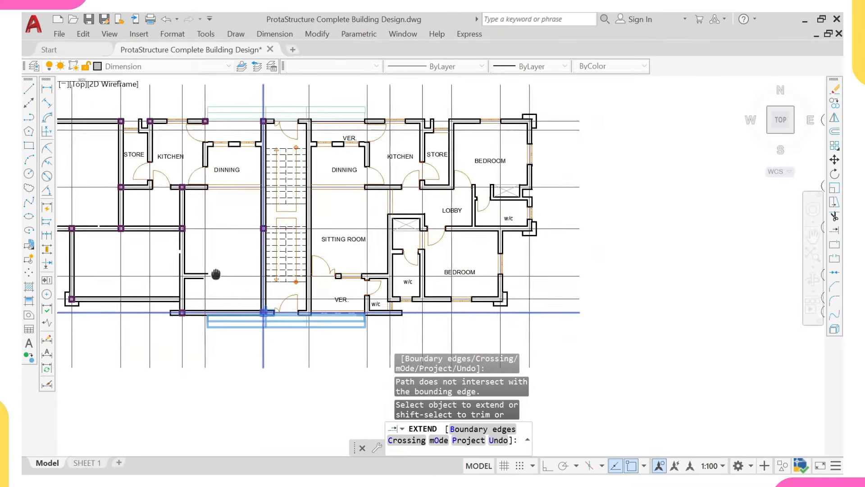
{"action": "scroll", "coordinate": [225, 283], "scroll_direction": "up", "scroll_amount": 3}
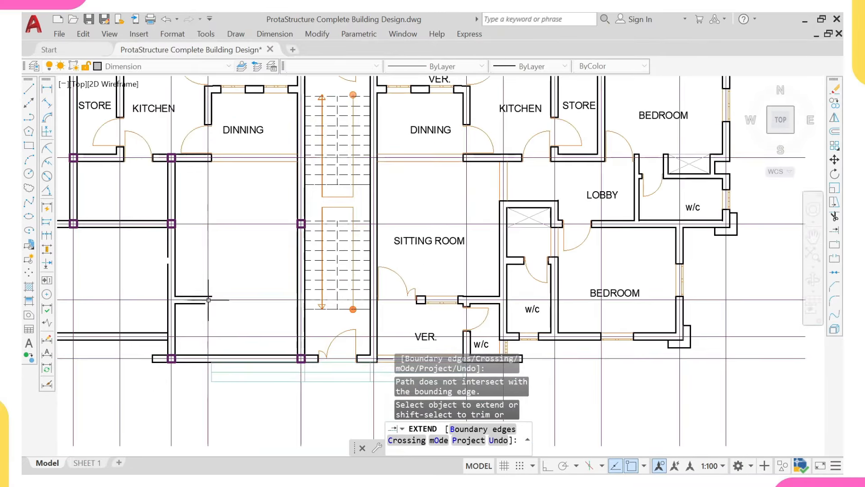
{"action": "key", "text": "Escape"}
Step: Extend two short wall lines, and try a third, up to the chosen boundary wall
{"action": "scroll", "coordinate": [300, 287], "scroll_direction": "up", "scroll_amount": 3}
{"action": "left_click", "coordinate": [303, 289]}
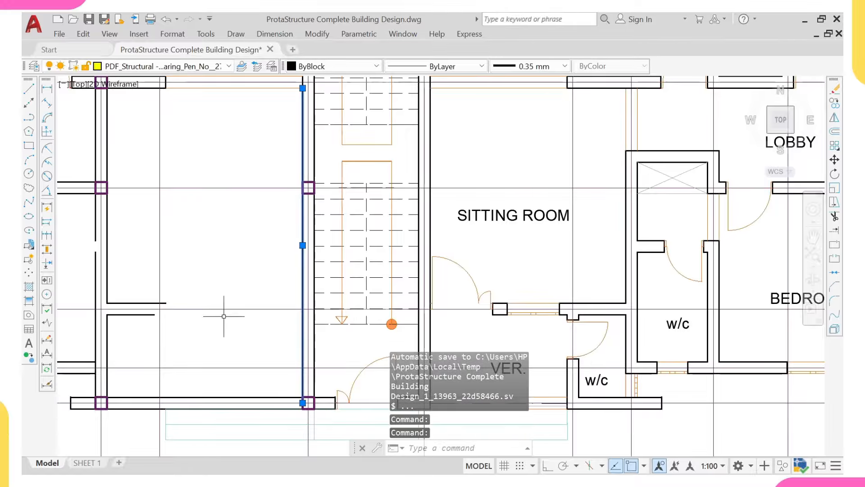
{"action": "type", "text": "ex"}
{"action": "key", "text": "Return"}
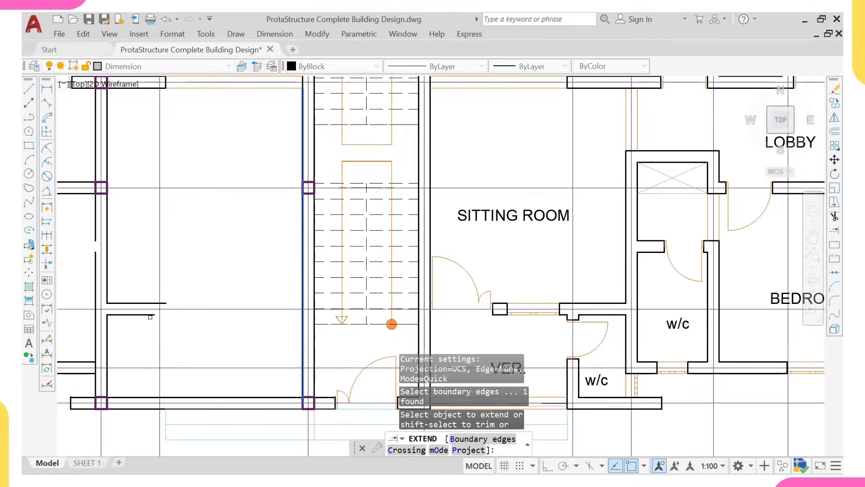
{"action": "left_click", "coordinate": [150, 316]}
{"action": "left_click", "coordinate": [155, 303]}
{"action": "scroll", "coordinate": [166, 294], "scroll_direction": "down", "scroll_amount": 2}
{"action": "middle_click_drag", "start_coordinate": [188, 249], "coordinate": [222, 306]}
{"action": "scroll", "coordinate": [189, 219], "scroll_direction": "up", "scroll_amount": 2}
{"action": "left_click", "coordinate": [188, 220]}
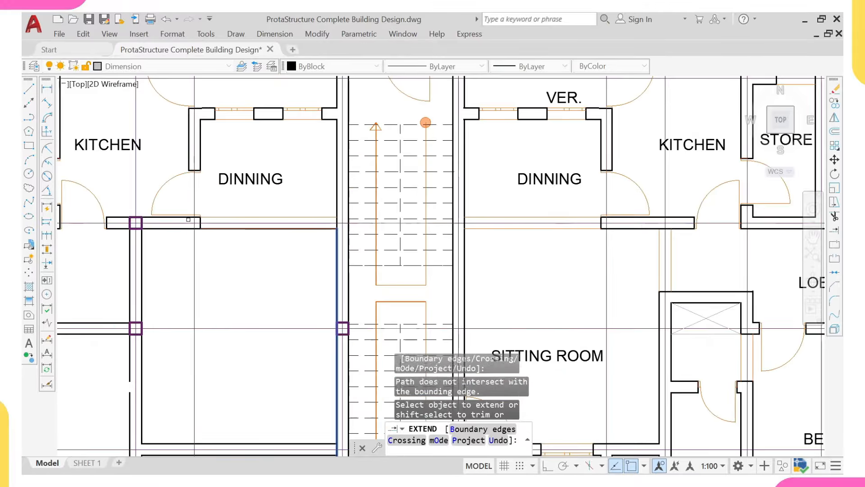
{"action": "scroll", "coordinate": [188, 218], "scroll_direction": "up", "scroll_amount": 4}
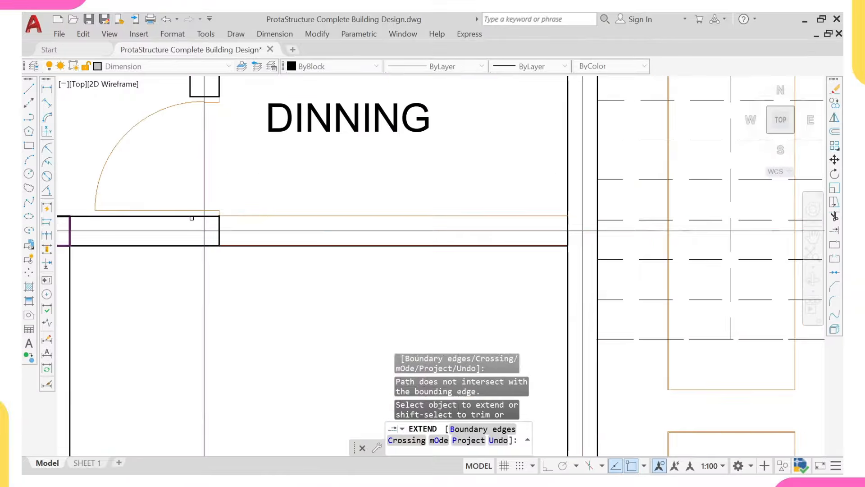
{"action": "scroll", "coordinate": [273, 240], "scroll_direction": "down", "scroll_amount": 4}
{"action": "scroll", "coordinate": [428, 241], "scroll_direction": "up", "scroll_amount": 2}
{"action": "key", "text": "Escape"}
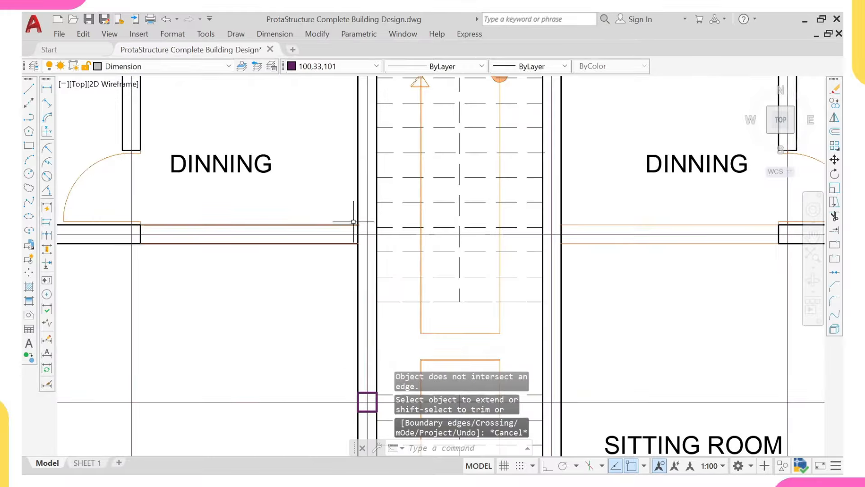
{"action": "left_click", "coordinate": [101, 189]}
Step: Erase the left dining room's door arc, door leaf and wall-end pieces
{"action": "left_click", "coordinate": [378, 302]}
{"action": "scroll", "coordinate": [274, 283], "scroll_direction": "down", "scroll_amount": 2}
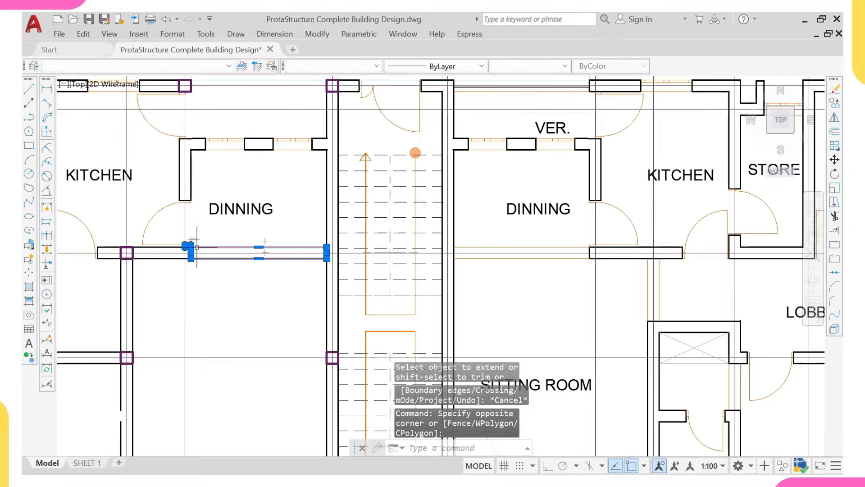
{"action": "left_click", "coordinate": [146, 190]}
{"action": "left_click", "coordinate": [242, 312]}
{"action": "left_click", "coordinate": [169, 223]}
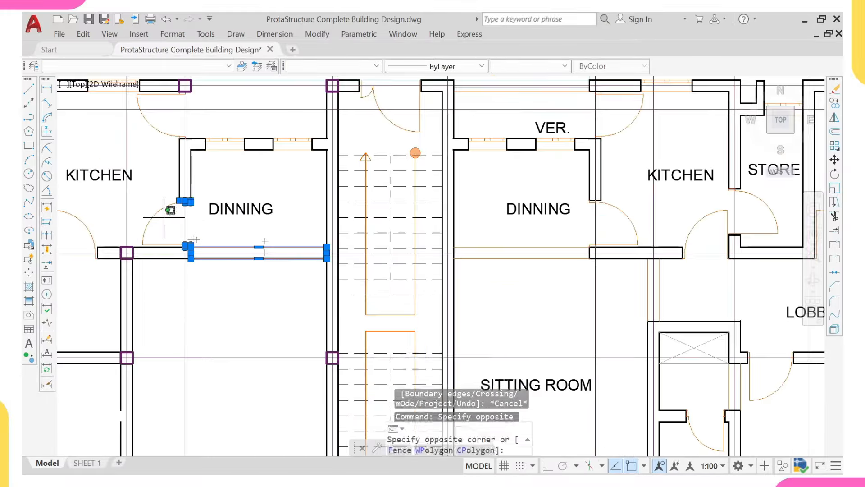
{"action": "left_click", "coordinate": [153, 207]}
{"action": "left_click", "coordinate": [147, 216]}
{"action": "left_click", "coordinate": [194, 286]}
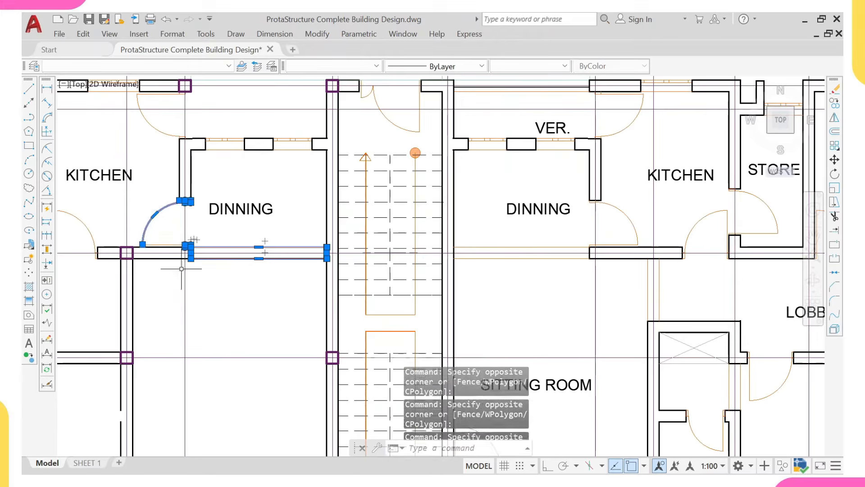
{"action": "left_click", "coordinate": [168, 243]}
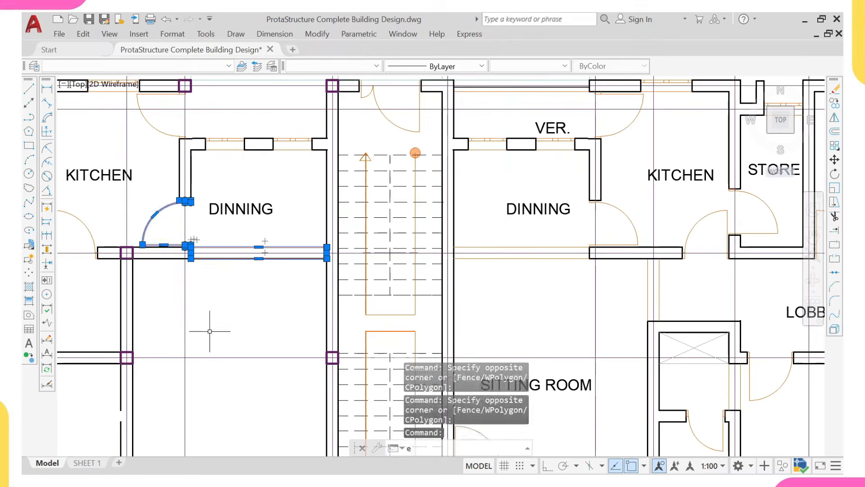
{"action": "key", "text": "Return"}
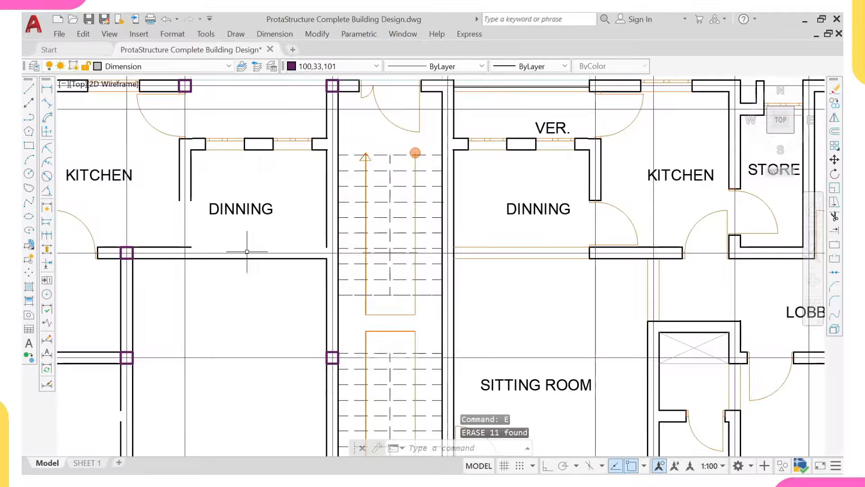
Step: Pick the wall line beside the stairs as an extend boundary, then cancel the extend
{"action": "left_click", "coordinate": [328, 228]}
{"action": "left_click", "coordinate": [305, 247]}
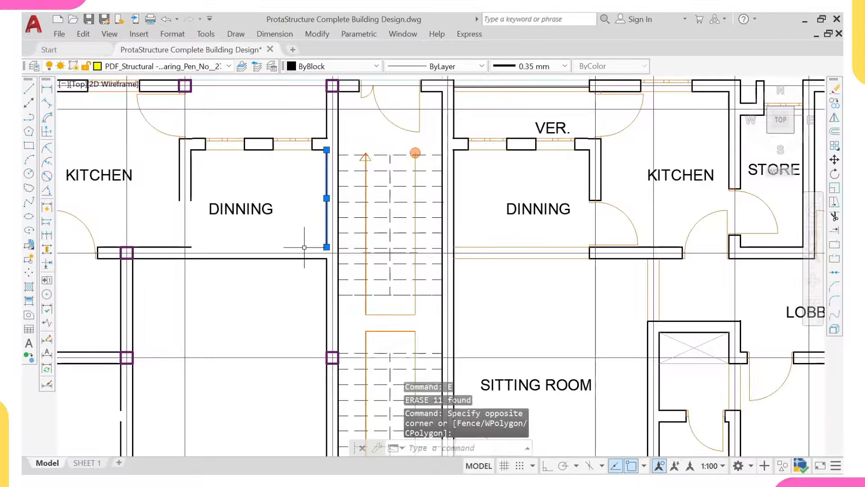
{"action": "key", "text": "Return"}
{"action": "scroll", "coordinate": [225, 329], "scroll_direction": "down", "scroll_amount": 5}
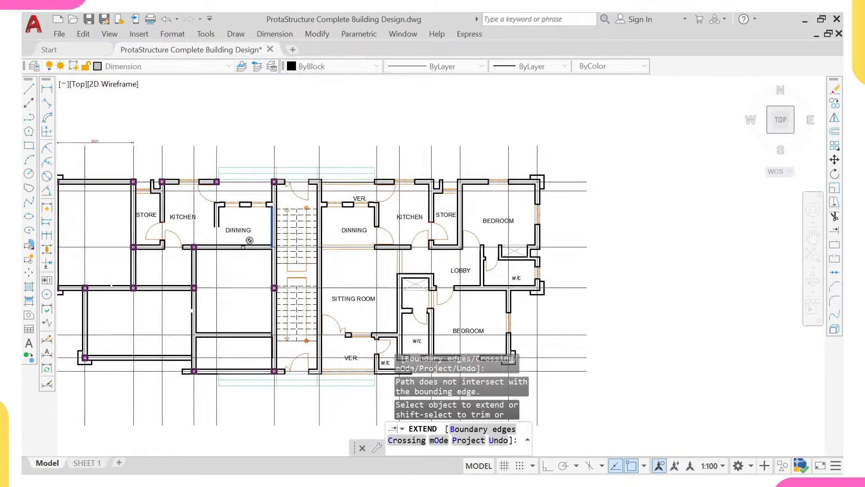
{"action": "scroll", "coordinate": [225, 329], "scroll_direction": "up", "scroll_amount": 1}
{"action": "key", "text": "Escape"}
Step: Erase the landing lines below the stairs
{"action": "middle_click_drag", "start_coordinate": [223, 405], "coordinate": [230, 343]}
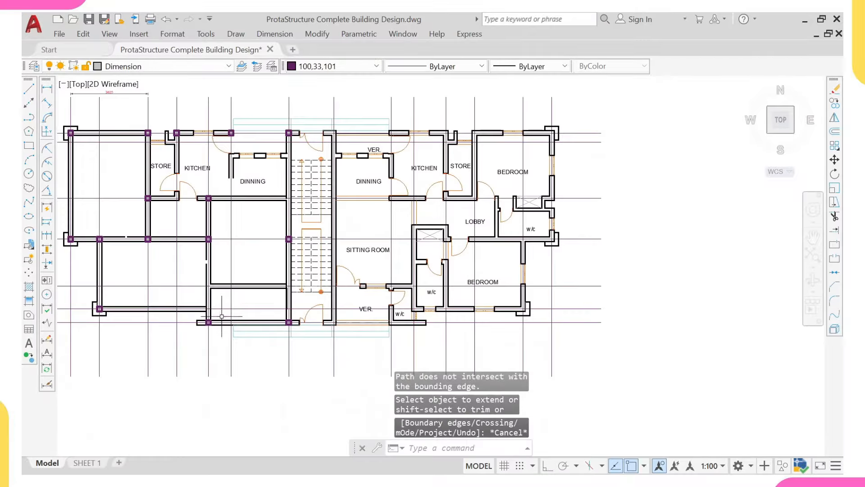
{"action": "scroll", "coordinate": [260, 318], "scroll_direction": "up", "scroll_amount": 2}
{"action": "left_click", "coordinate": [259, 336]}
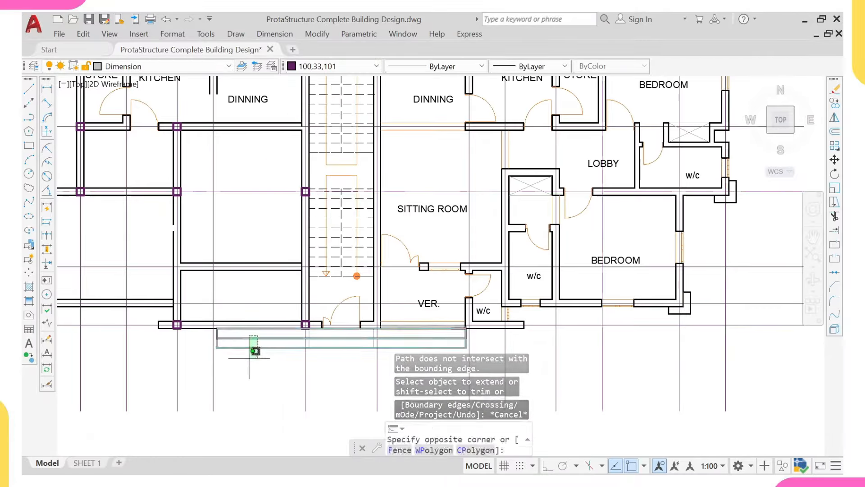
{"action": "left_click", "coordinate": [247, 370]}
{"action": "key", "text": "Return"}
Step: Reposition the plan and begin a linear dimension
{"action": "scroll", "coordinate": [254, 284], "scroll_direction": "down", "scroll_amount": 2}
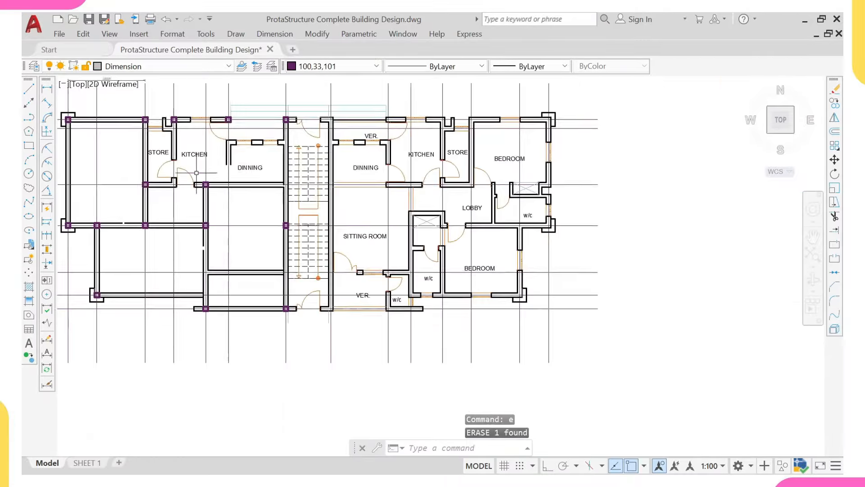
{"action": "middle_click_drag", "start_coordinate": [235, 228], "coordinate": [285, 310]}
{"action": "scroll", "coordinate": [251, 256], "scroll_direction": "up", "scroll_amount": 2}
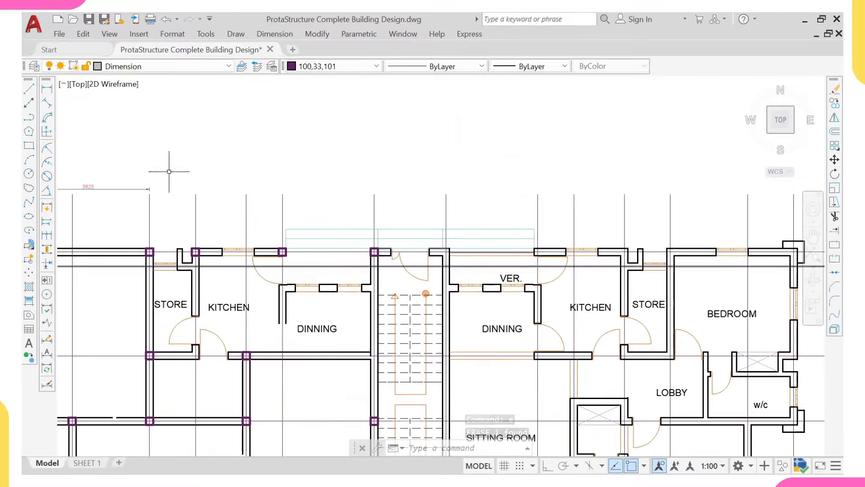
{"action": "left_click", "coordinate": [47, 89]}
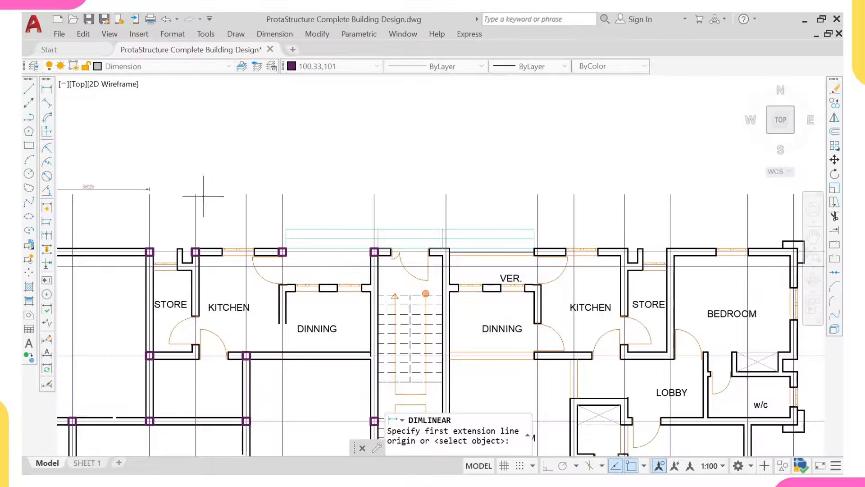
Step: Place a 5550 dimension between the two grid lines above the kitchen and dining rooms
{"action": "left_click", "coordinate": [203, 196]}
{"action": "left_click", "coordinate": [375, 194]}
{"action": "left_click", "coordinate": [324, 171]}
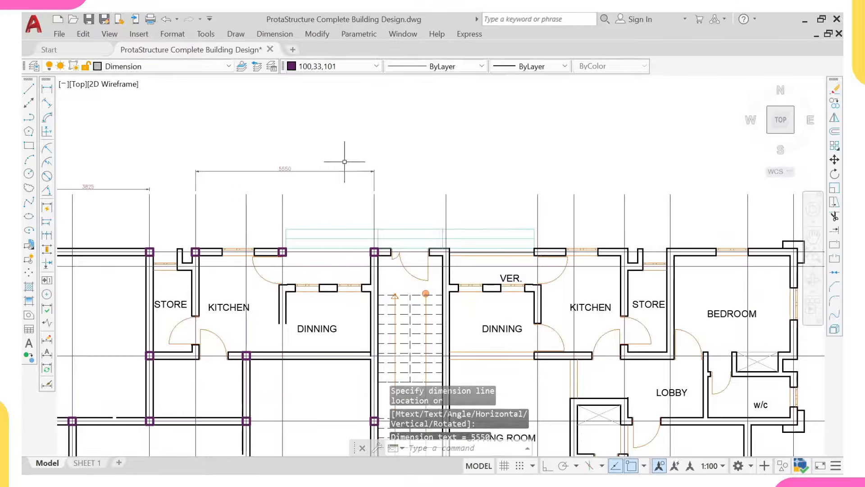
Step: Repeat the linear dimension along the kitchen wall, then cancel it unfinished
{"action": "right_click", "coordinate": [302, 141]}
{"action": "left_click", "coordinate": [340, 151]}
{"action": "scroll", "coordinate": [220, 248], "scroll_direction": "up", "scroll_amount": 2}
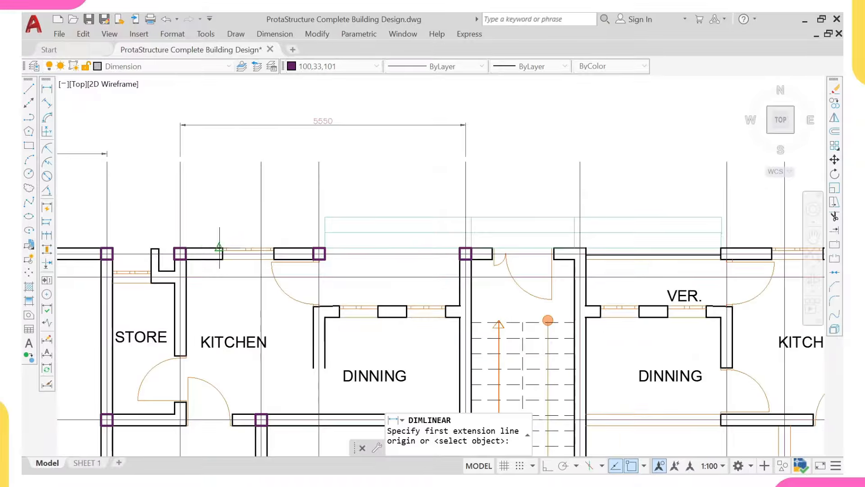
{"action": "scroll", "coordinate": [204, 253], "scroll_direction": "up", "scroll_amount": 5}
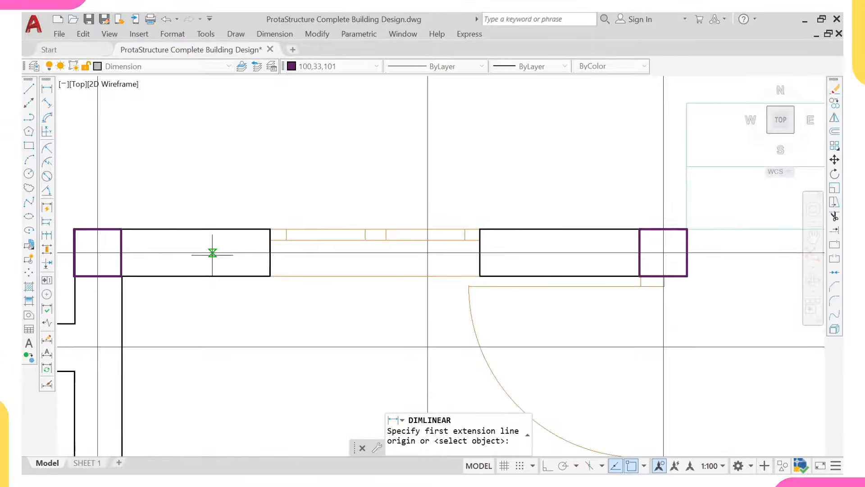
{"action": "left_click", "coordinate": [213, 229]}
{"action": "scroll", "coordinate": [210, 310], "scroll_direction": "down", "scroll_amount": 9}
{"action": "scroll", "coordinate": [218, 292], "scroll_direction": "up", "scroll_amount": 6}
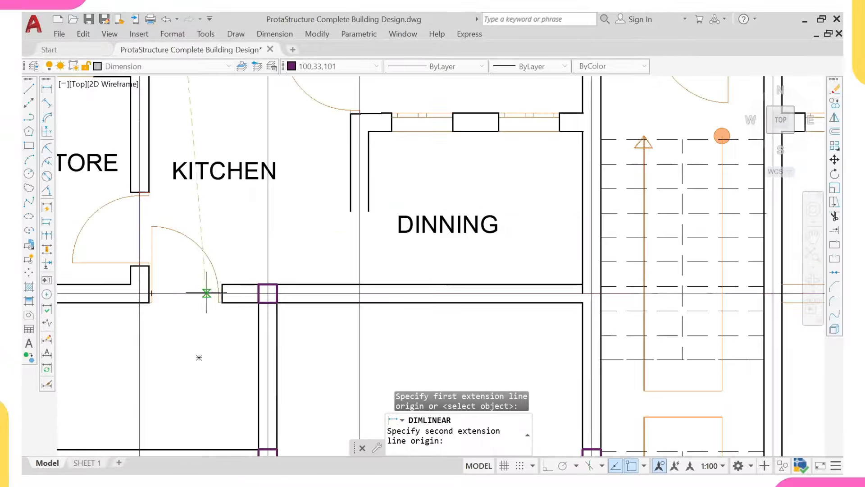
{"action": "left_click", "coordinate": [206, 293]}
{"action": "scroll", "coordinate": [198, 357], "scroll_direction": "down", "scroll_amount": 6}
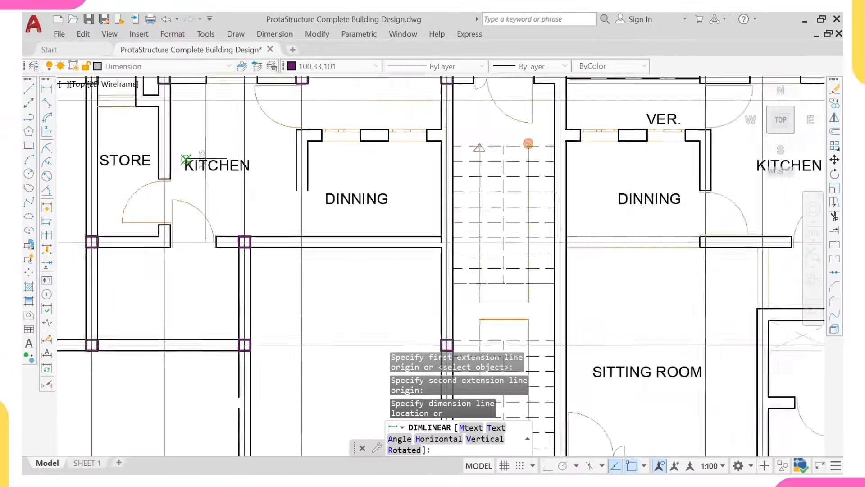
{"action": "middle_click_drag", "start_coordinate": [248, 140], "coordinate": [249, 192]}
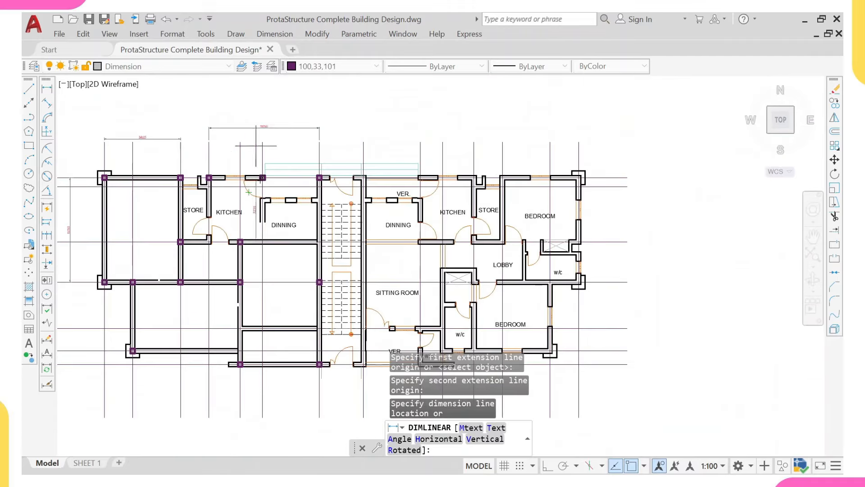
{"action": "key", "text": "Escape"}
Step: Select the top dimension
{"action": "scroll", "coordinate": [233, 223], "scroll_direction": "up", "scroll_amount": 4}
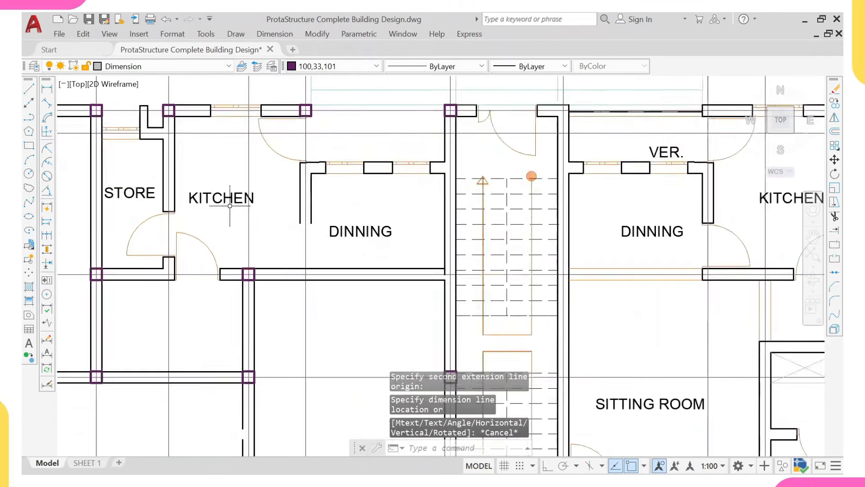
{"action": "scroll", "coordinate": [229, 206], "scroll_direction": "down", "scroll_amount": 4}
{"action": "left_click", "coordinate": [260, 104]}
{"action": "left_click", "coordinate": [243, 127]}
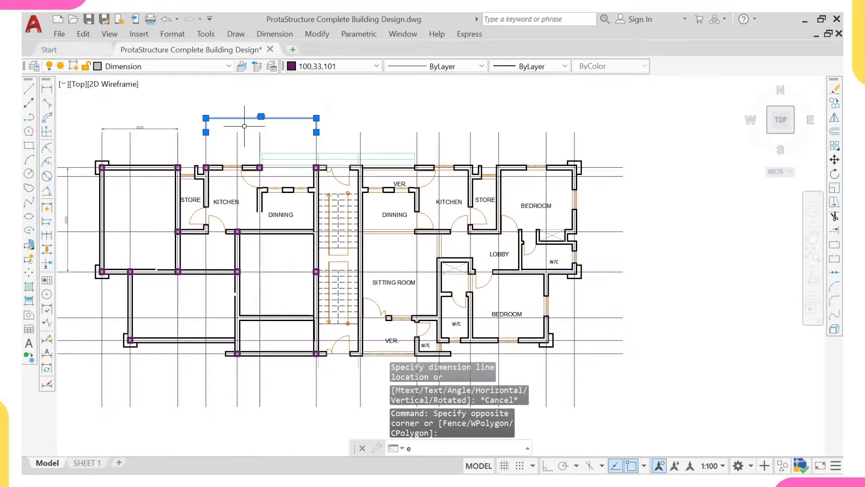
Step: Erase the selected top dimension and bring the kitchen area into view
{"action": "key", "text": "Return"}
{"action": "scroll", "coordinate": [230, 167], "scroll_direction": "up", "scroll_amount": 4}
{"action": "left_click", "coordinate": [186, 141]}
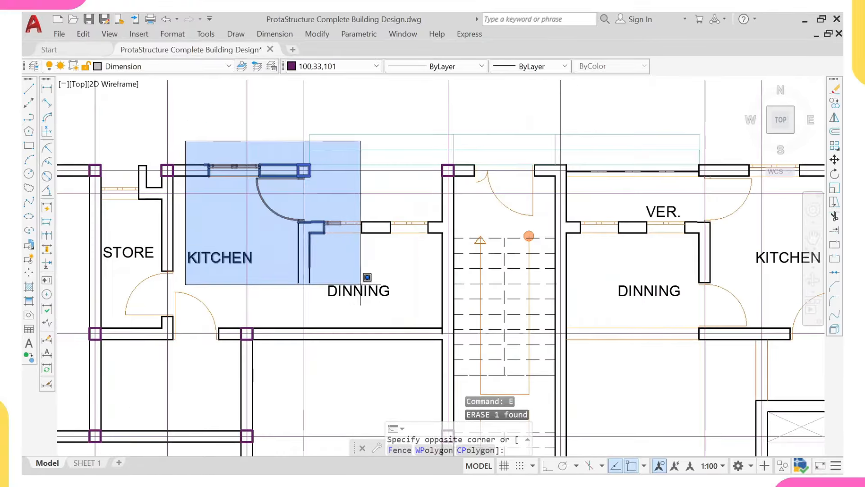
{"action": "scroll", "coordinate": [282, 149], "scroll_direction": "up", "scroll_amount": 4}
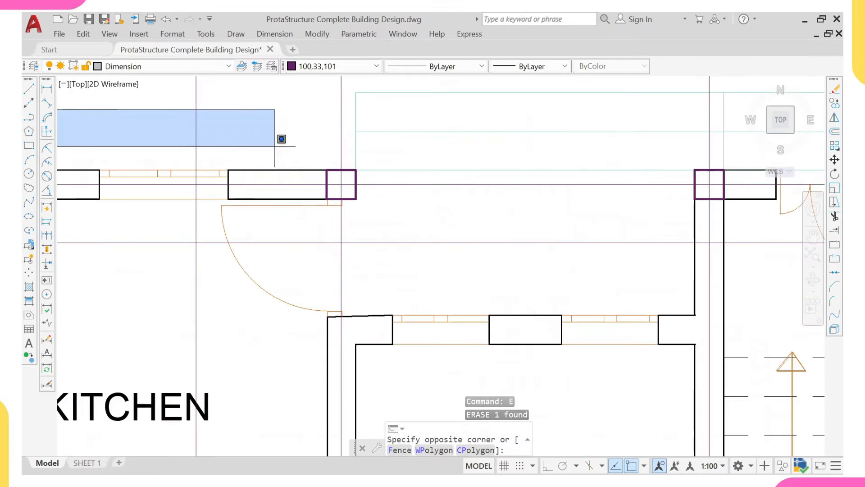
{"action": "key", "text": "Escape"}
{"action": "scroll", "coordinate": [280, 149], "scroll_direction": "down", "scroll_amount": 4}
{"action": "middle_click_drag", "start_coordinate": [322, 171], "coordinate": [329, 247]}
{"action": "scroll", "coordinate": [326, 247], "scroll_direction": "up", "scroll_amount": 2}
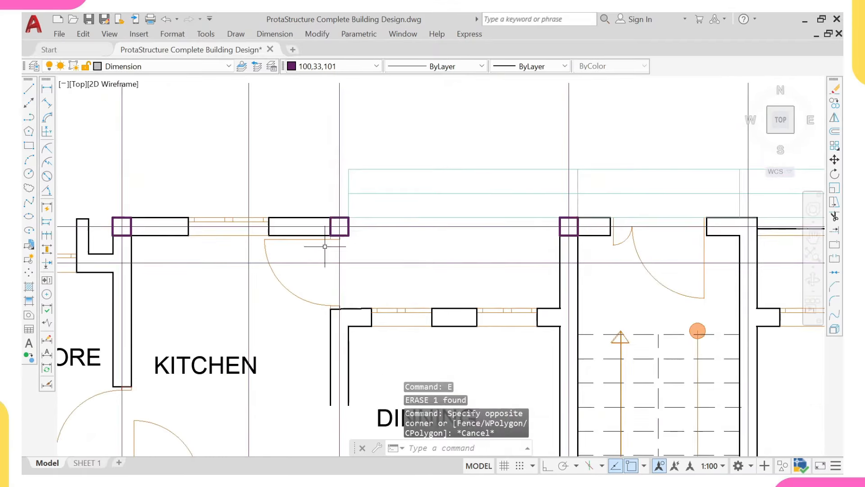
{"action": "scroll", "coordinate": [329, 230], "scroll_direction": "down", "scroll_amount": 2}
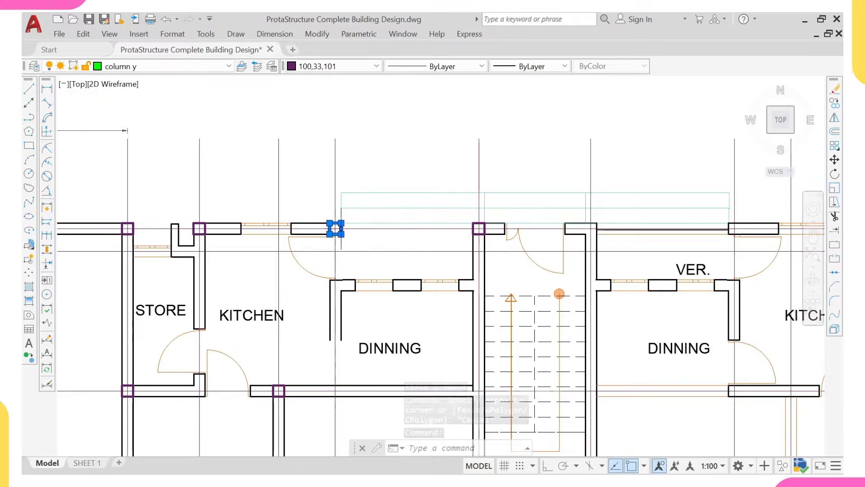
{"action": "scroll", "coordinate": [342, 225], "scroll_direction": "up", "scroll_amount": 3}
{"action": "scroll", "coordinate": [329, 228], "scroll_direction": "down", "scroll_amount": 3}
Step: Erase the kitchen and dining walls, door and labels (87 objects)
{"action": "left_click", "coordinate": [210, 212]}
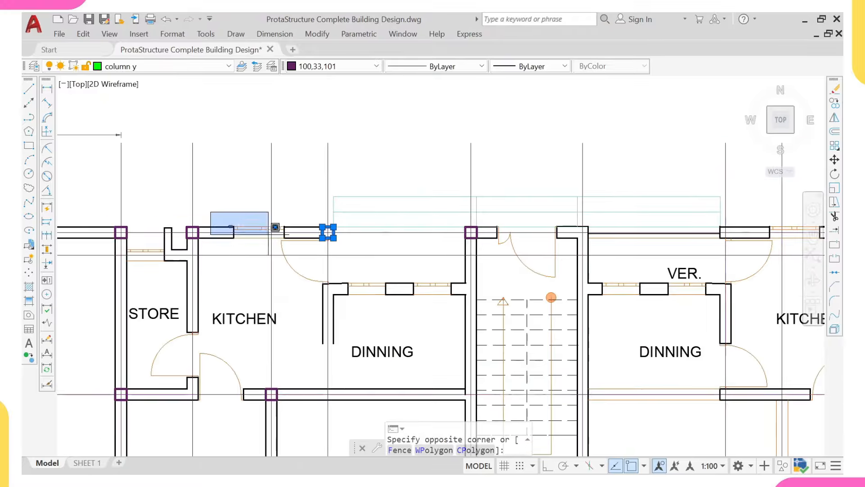
{"action": "left_click", "coordinate": [470, 382]}
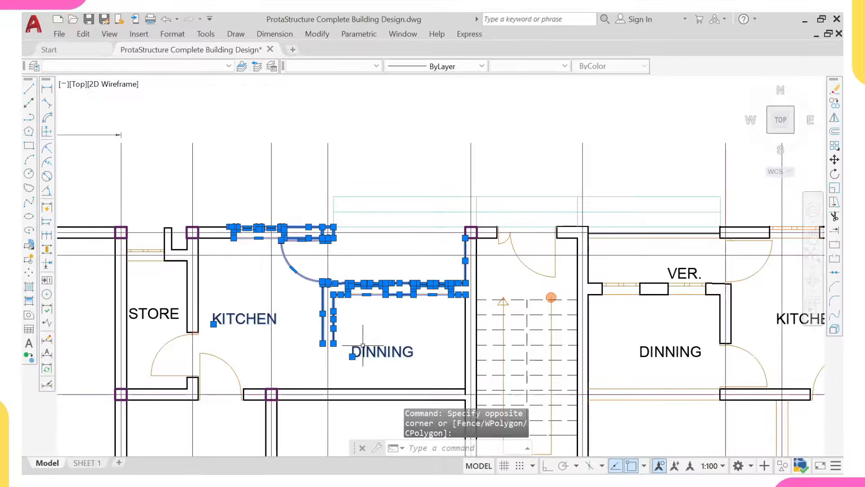
{"action": "left_click", "coordinate": [420, 186]}
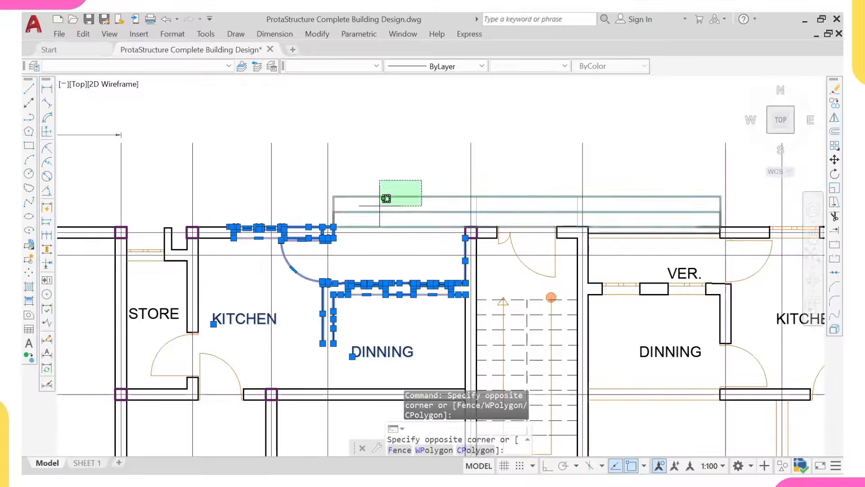
{"action": "left_click", "coordinate": [367, 228]}
{"action": "type", "text": "e"}
{"action": "key", "text": "Return"}
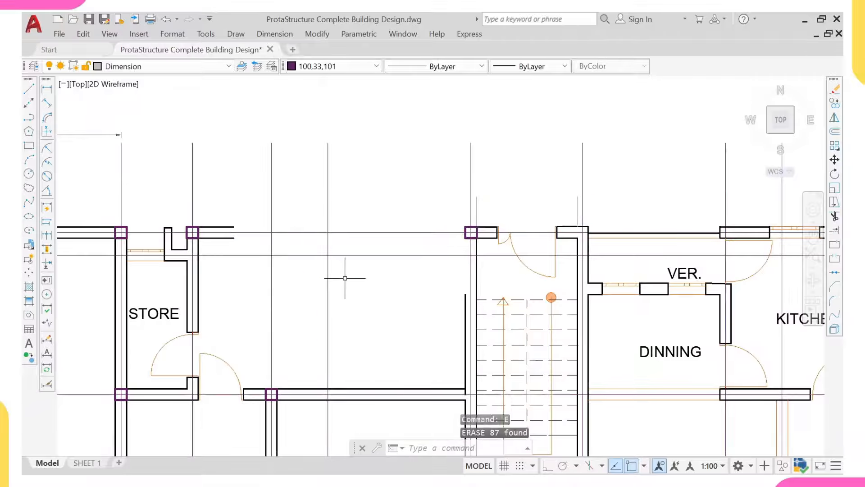
Step: Erase the door arc and jamb lines beside STORE (6 objects)
{"action": "middle_click_drag", "start_coordinate": [344, 276], "coordinate": [332, 208]}
{"action": "scroll", "coordinate": [183, 289], "scroll_direction": "up", "scroll_amount": 2}
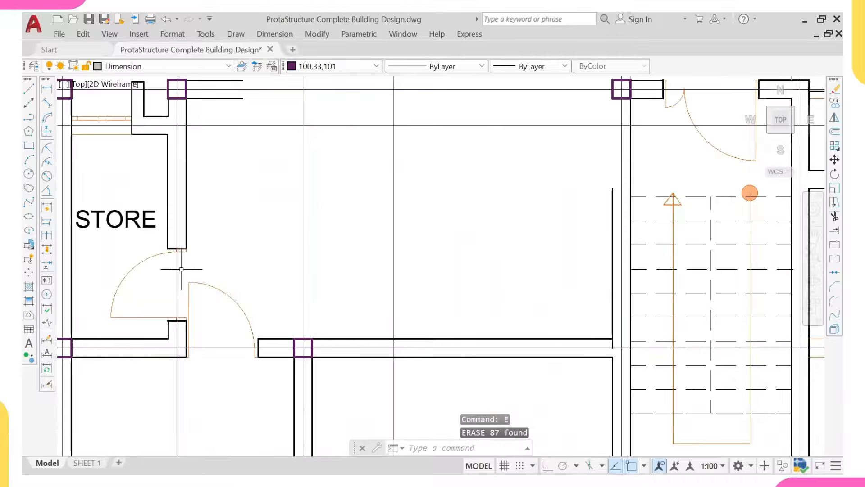
{"action": "left_click", "coordinate": [181, 269]}
{"action": "left_click", "coordinate": [264, 397]}
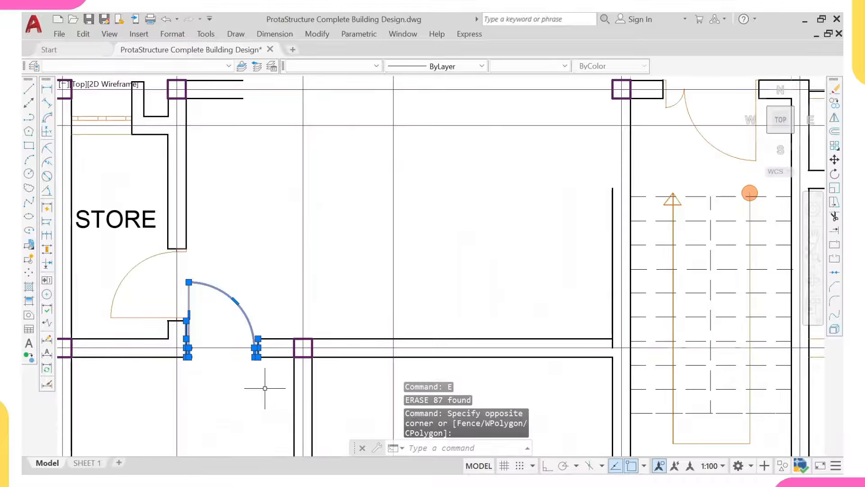
{"action": "type", "text": "e"}
{"action": "key", "text": "Return"}
{"action": "scroll", "coordinate": [224, 342], "scroll_direction": "down", "scroll_amount": 2}
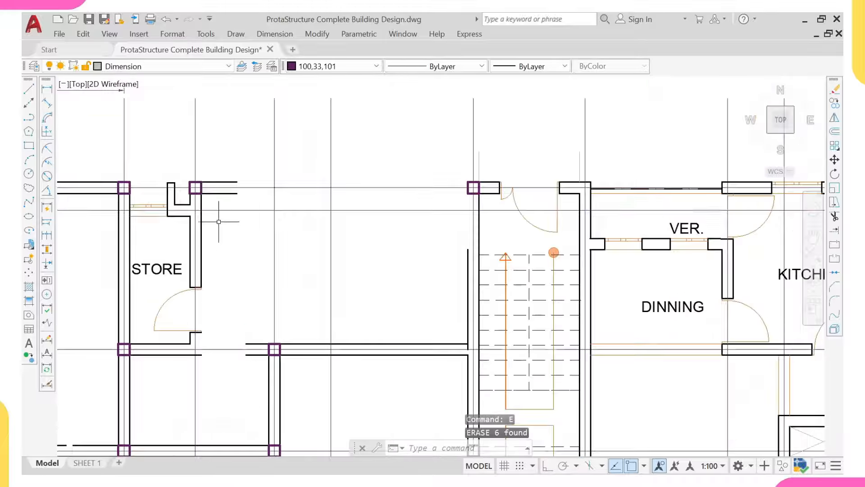
{"action": "left_click", "coordinate": [475, 178]}
Step: Extend the top wall line to the corner column boundary
{"action": "left_click", "coordinate": [448, 207]}
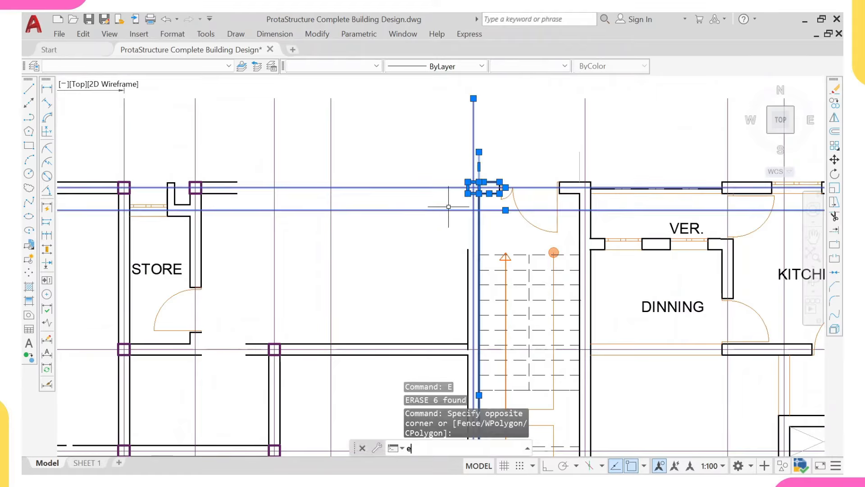
{"action": "key", "text": "Return"}
{"action": "left_click", "coordinate": [227, 185]}
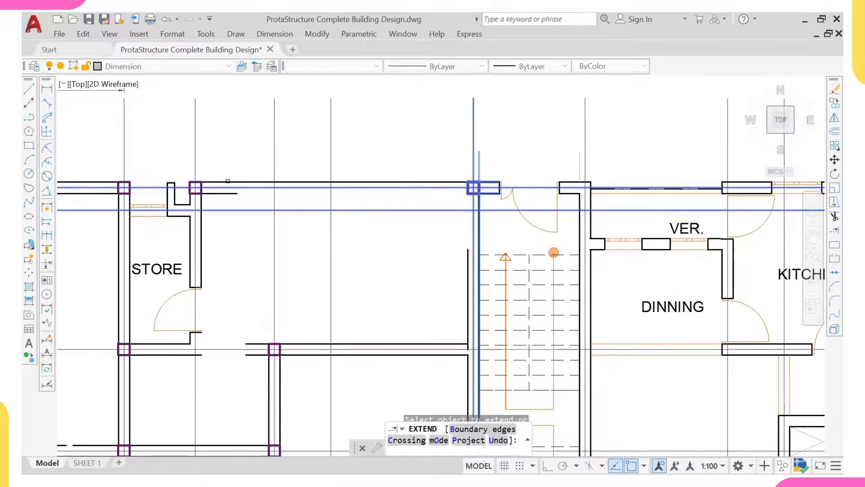
{"action": "left_click", "coordinate": [229, 197]}
{"action": "left_click", "coordinate": [231, 193]}
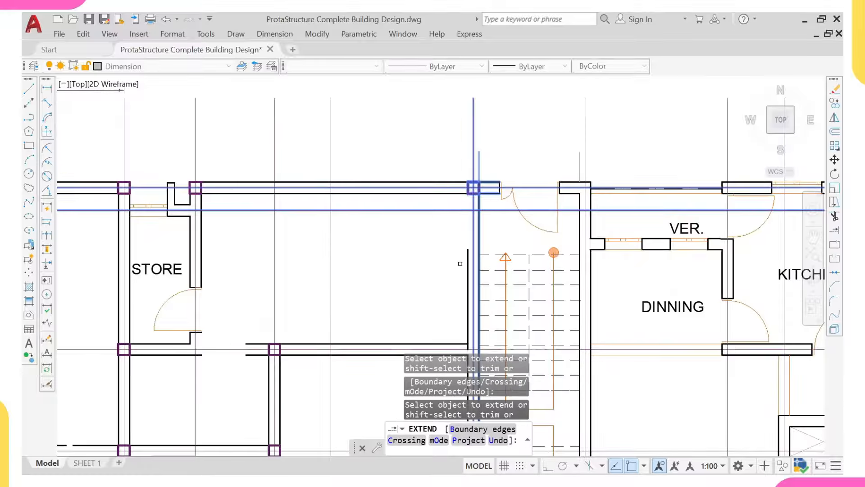
{"action": "scroll", "coordinate": [457, 237], "scroll_direction": "down", "scroll_amount": 2}
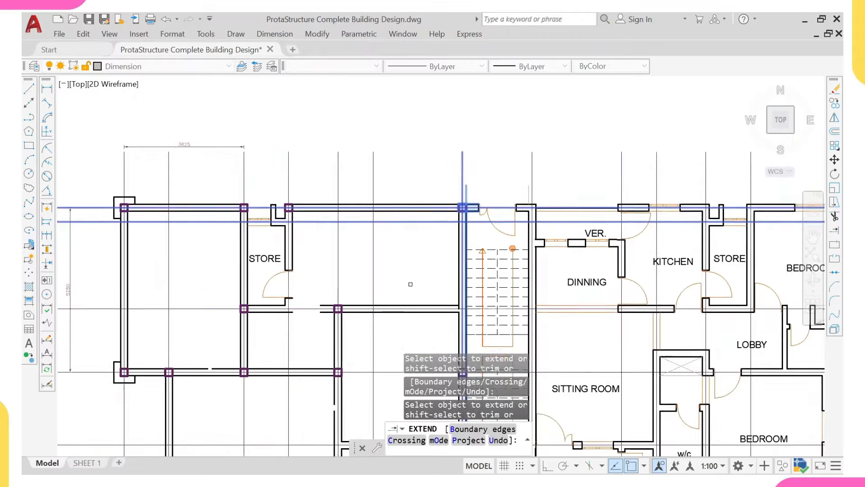
{"action": "middle_click_drag", "start_coordinate": [304, 297], "coordinate": [289, 241]}
{"action": "type", "text": "`"}
{"action": "left_click", "coordinate": [287, 241]}
{"action": "scroll", "coordinate": [239, 199], "scroll_direction": "up", "scroll_amount": 2}
{"action": "key", "text": "Escape"}
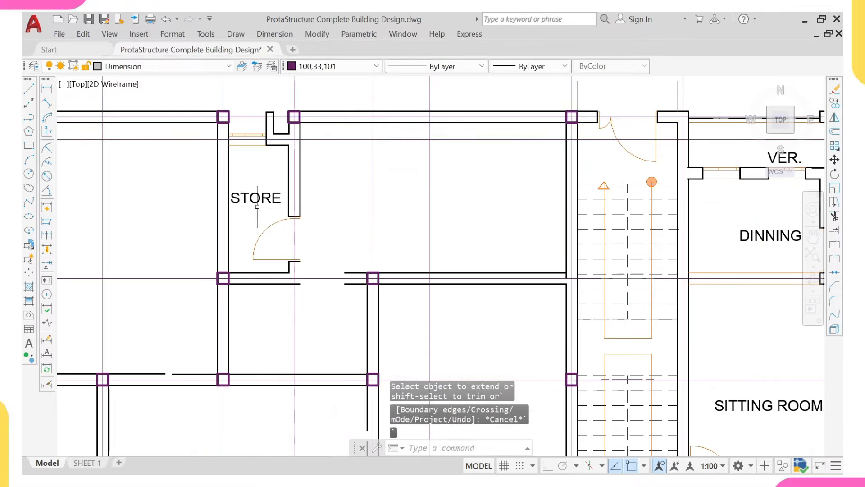
Step: Erase the STORE label, door and wall ends
{"action": "left_click", "coordinate": [238, 174]}
{"action": "left_click", "coordinate": [273, 222]}
{"action": "left_click", "coordinate": [272, 182]}
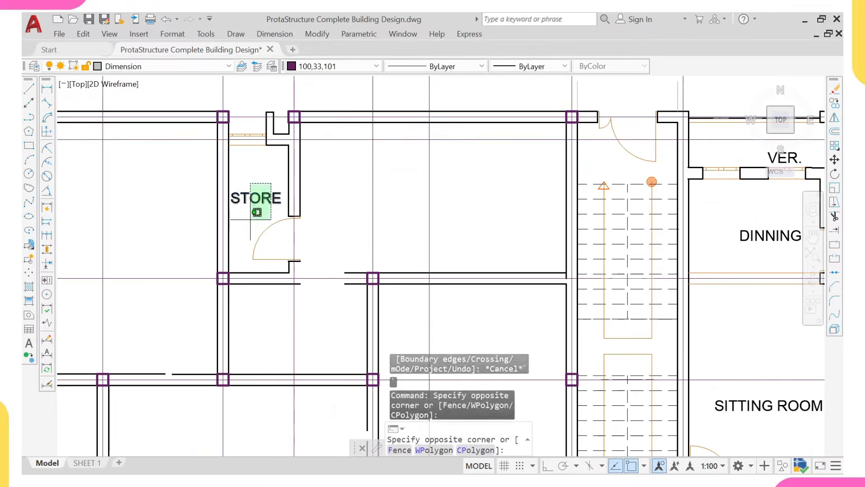
{"action": "left_click", "coordinate": [250, 229]}
{"action": "left_click", "coordinate": [243, 173]}
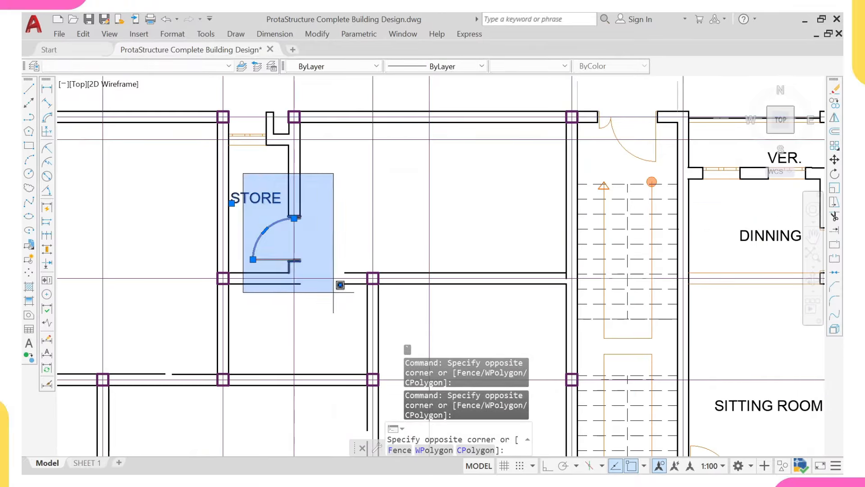
{"action": "left_click", "coordinate": [336, 277]}
{"action": "key", "text": "Return"}
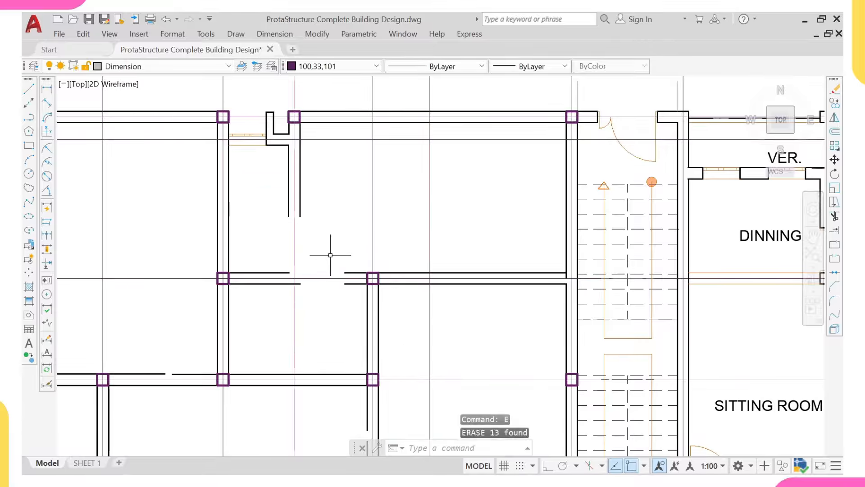
Step: Extend the top beam line left to the column at the middle intersection
{"action": "left_click", "coordinate": [387, 251]}
{"action": "left_click", "coordinate": [359, 305]}
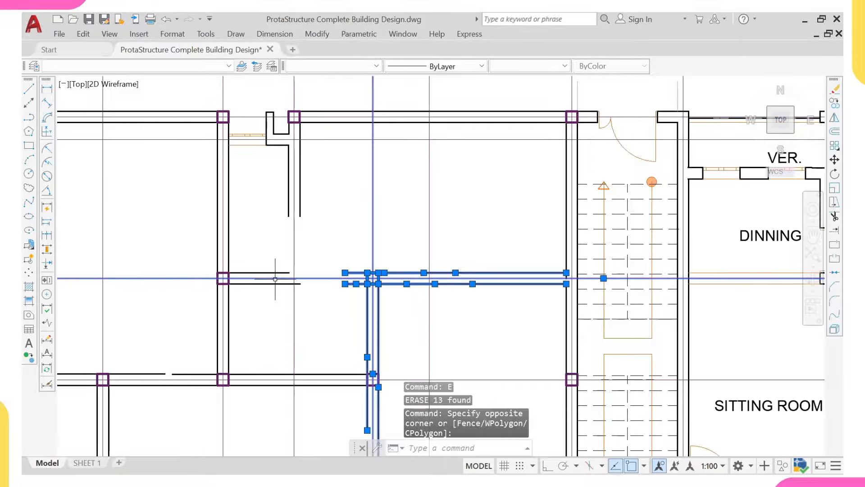
{"action": "type", "text": "ex"}
{"action": "key", "text": "Return"}
{"action": "left_click", "coordinate": [251, 283]}
{"action": "left_click", "coordinate": [268, 272]}
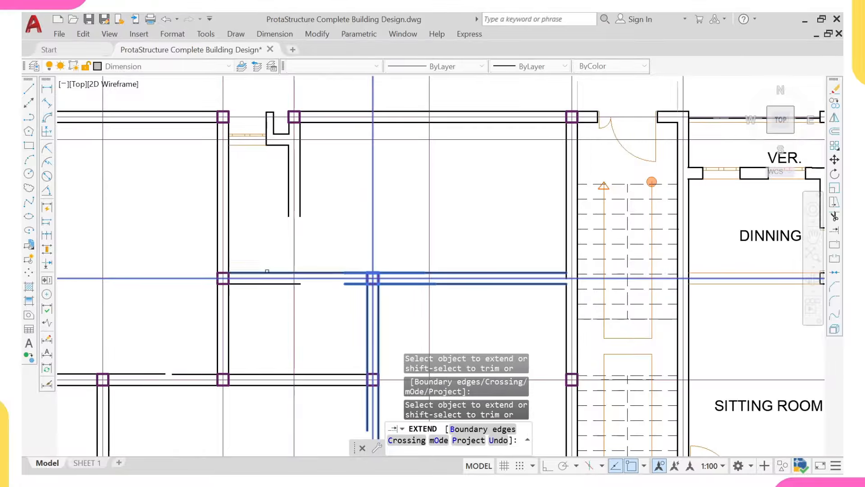
{"action": "left_click", "coordinate": [270, 284]}
{"action": "scroll", "coordinate": [309, 248], "scroll_direction": "down", "scroll_amount": 2}
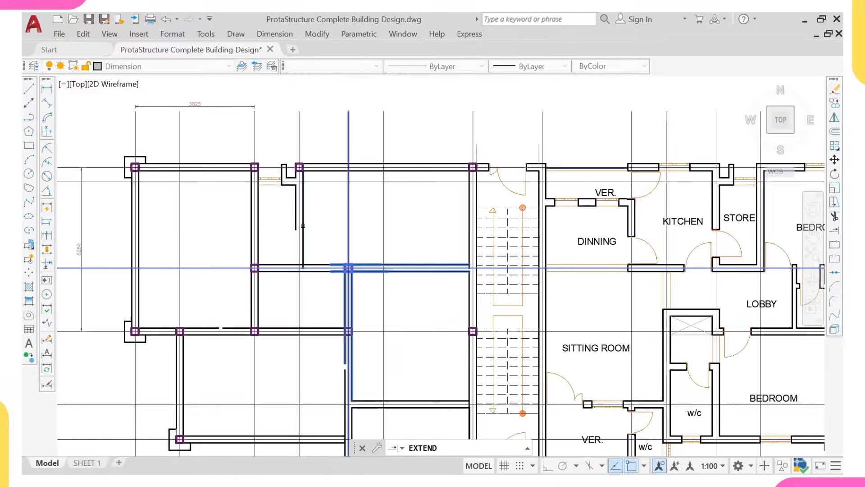
{"action": "key", "text": "Escape"}
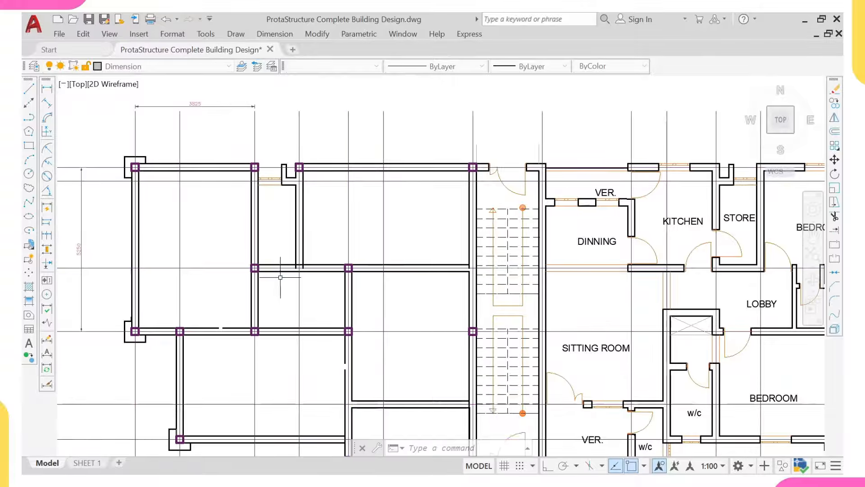
{"action": "scroll", "coordinate": [292, 244], "scroll_direction": "up", "scroll_amount": 4}
Step: Erase the short wall segments and small dimension near the top
{"action": "scroll", "coordinate": [292, 242], "scroll_direction": "down", "scroll_amount": 4}
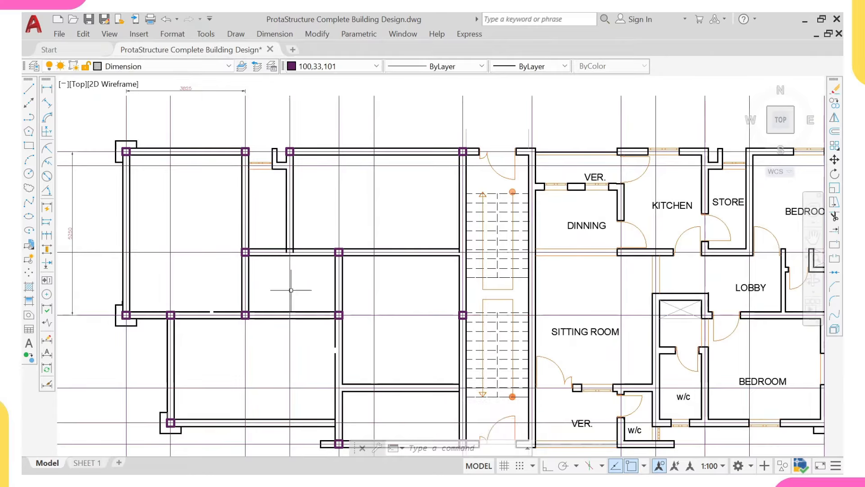
{"action": "scroll", "coordinate": [266, 131], "scroll_direction": "up", "scroll_amount": 4}
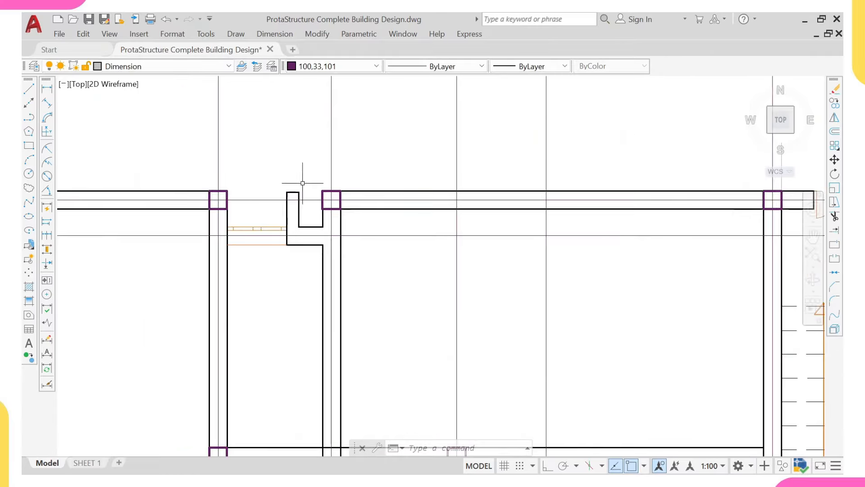
{"action": "left_click", "coordinate": [259, 180]}
{"action": "left_click", "coordinate": [314, 293]}
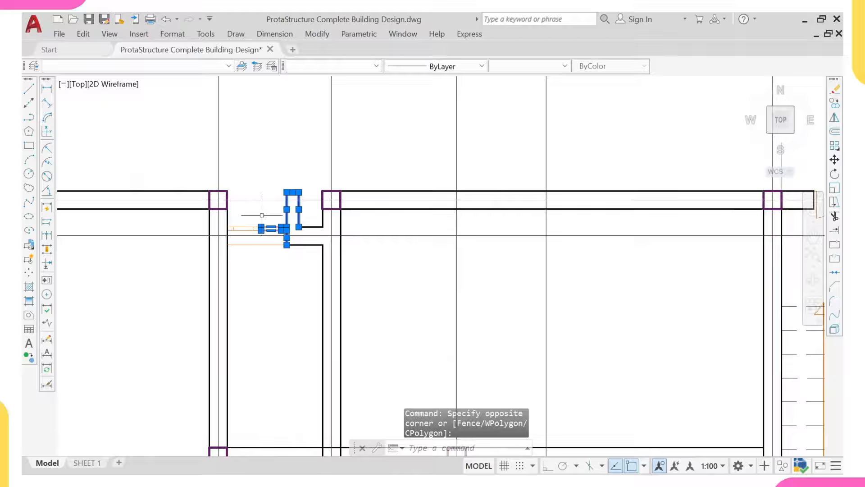
{"action": "left_click", "coordinate": [226, 220]}
{"action": "left_click", "coordinate": [300, 287]}
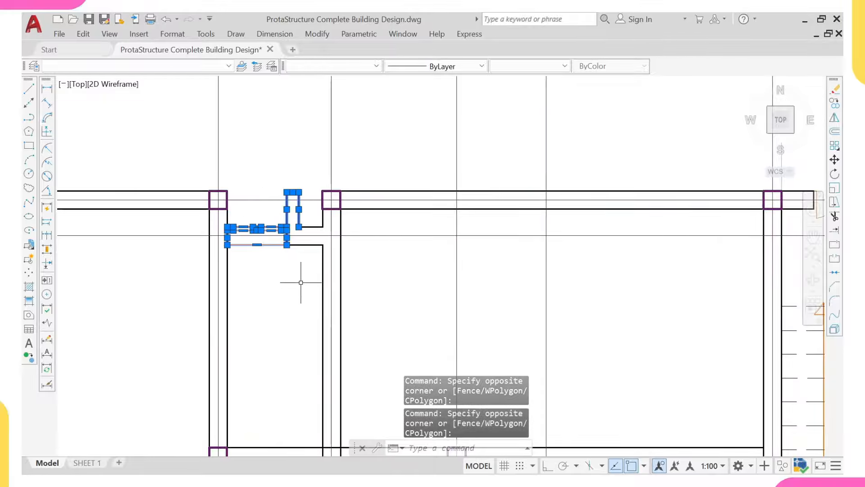
{"action": "type", "text": "e"}
{"action": "key", "text": "Return"}
Step: Extend the short beam line left to the wall
{"action": "type", "text": "e"}
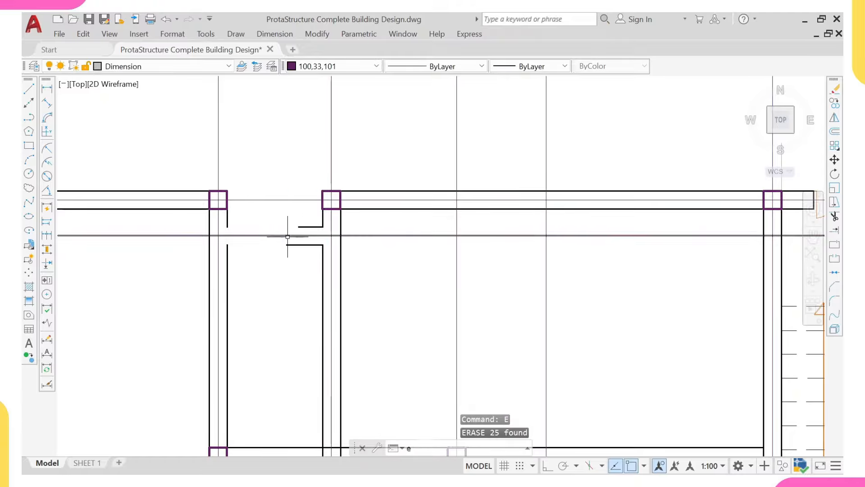
{"action": "type", "text": "x"}
{"action": "key", "text": "Return"}
{"action": "left_click", "coordinate": [321, 217]}
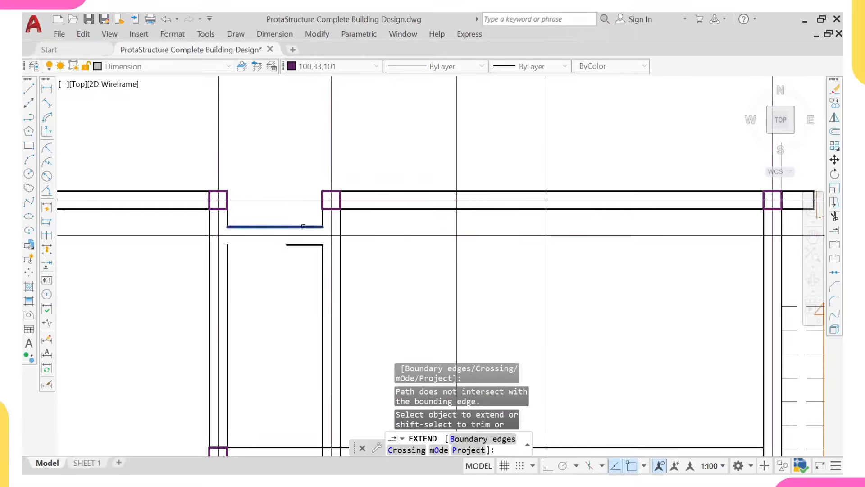
{"action": "left_click", "coordinate": [301, 245]}
{"action": "scroll", "coordinate": [283, 256], "scroll_direction": "down", "scroll_amount": 5}
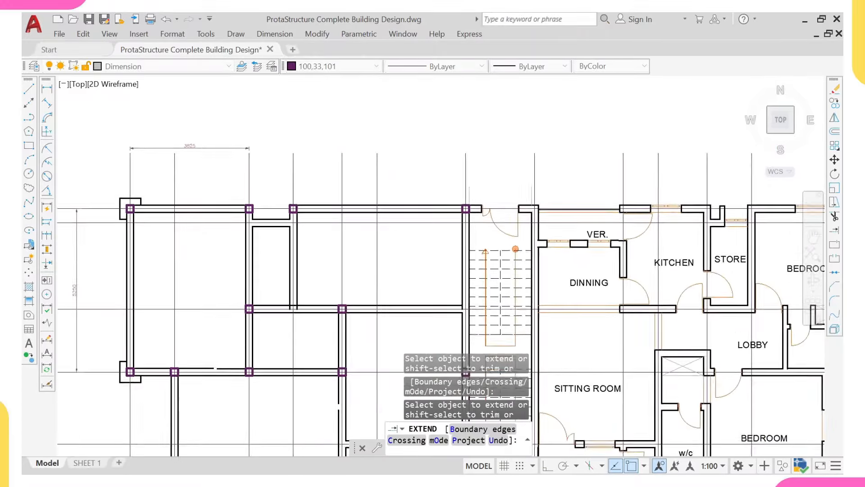
{"action": "scroll", "coordinate": [288, 263], "scroll_direction": "up", "scroll_amount": 8}
{"action": "key", "text": "Escape"}
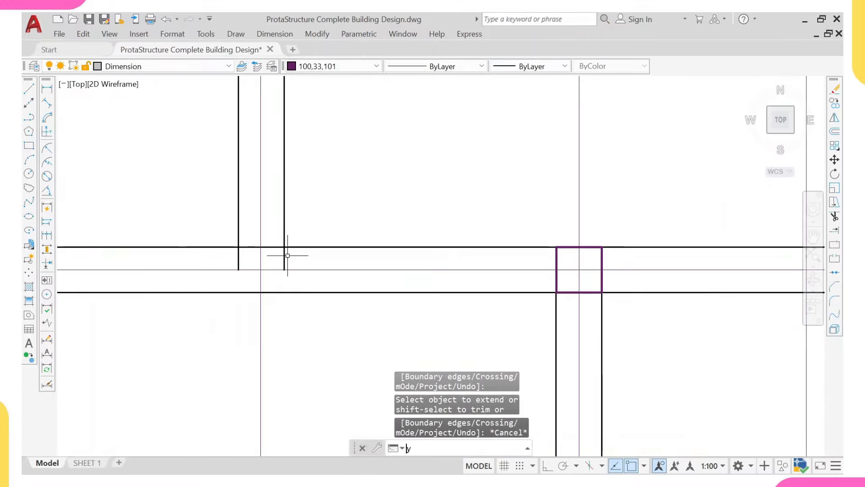
Step: Trim the vertical beam stubs and the top beam line between the gridlines
{"action": "type", "text": "yr"}
{"action": "key", "text": "Return"}
{"action": "left_click", "coordinate": [284, 257]}
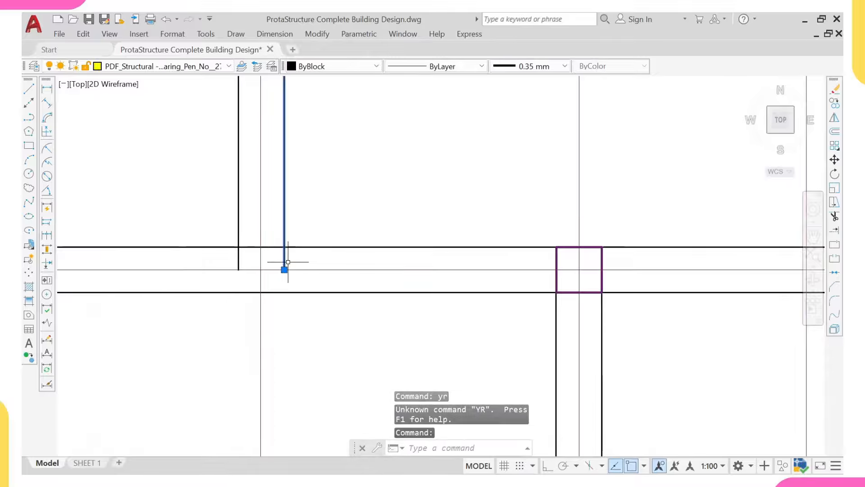
{"action": "key", "text": "Escape"}
{"action": "key", "text": "Escape"}
{"action": "key", "text": "Return"}
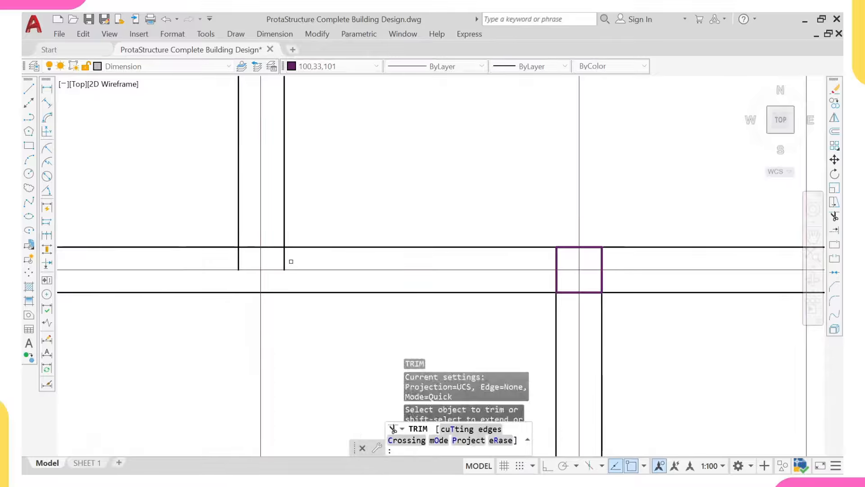
{"action": "mouse_move", "coordinate": [290, 261]}
{"action": "left_mouse_down"}
{"action": "mouse_move", "coordinate": [218, 266]}
{"action": "mouse_move", "coordinate": [185, 215]}
{"action": "left_mouse_up"}
{"action": "scroll", "coordinate": [247, 265], "scroll_direction": "down", "scroll_amount": 3}
{"action": "scroll", "coordinate": [209, 257], "scroll_direction": "up", "scroll_amount": 5}
{"action": "left_click_drag", "start_coordinate": [135, 262], "coordinate": [145, 214]}
{"action": "key", "text": "Escape"}
Step: Erase the top and left overall dimensions
{"action": "scroll", "coordinate": [153, 232], "scroll_direction": "down", "scroll_amount": 12}
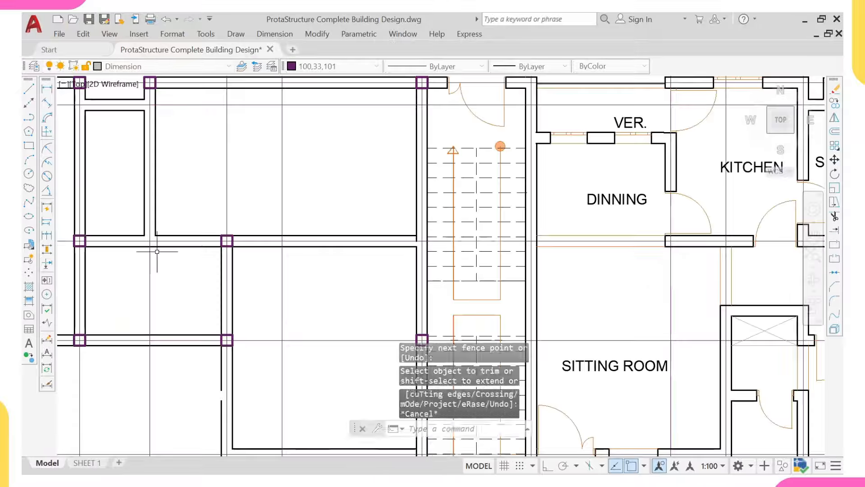
{"action": "middle_click_drag", "start_coordinate": [134, 261], "coordinate": [183, 255]}
{"action": "scroll", "coordinate": [190, 258], "scroll_direction": "up", "scroll_amount": 2}
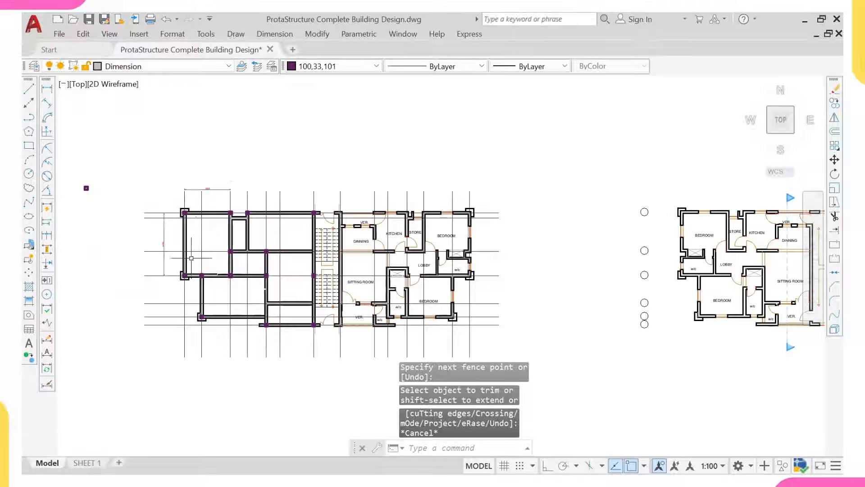
{"action": "left_click", "coordinate": [211, 182]}
{"action": "left_click", "coordinate": [205, 191]}
{"action": "left_click", "coordinate": [168, 227]}
{"action": "left_click", "coordinate": [154, 234]}
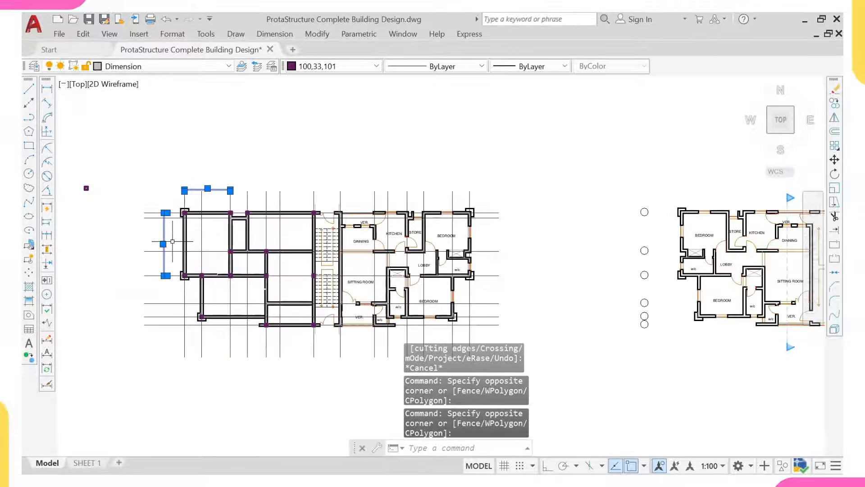
{"action": "key", "text": "Return"}
Step: Adjust the view and bring up the recent-commands menu to dimension again
{"action": "scroll", "coordinate": [212, 239], "scroll_direction": "up", "scroll_amount": 2}
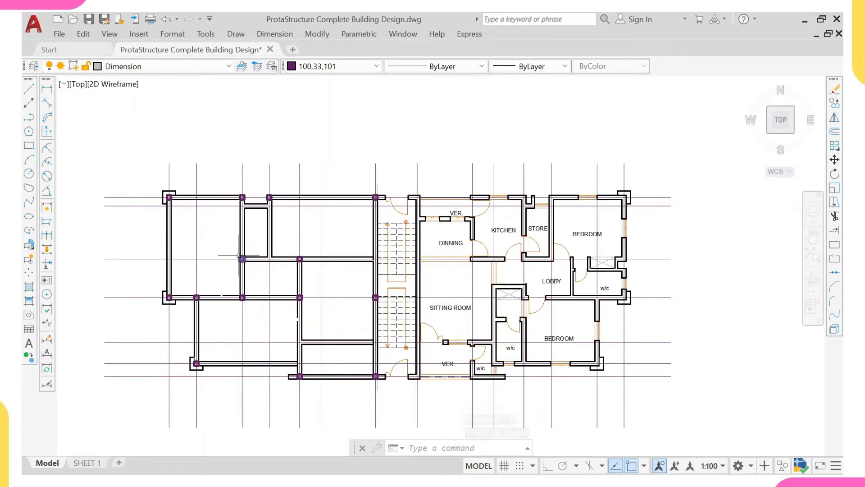
{"action": "middle_click_drag", "start_coordinate": [287, 298], "coordinate": [280, 293]}
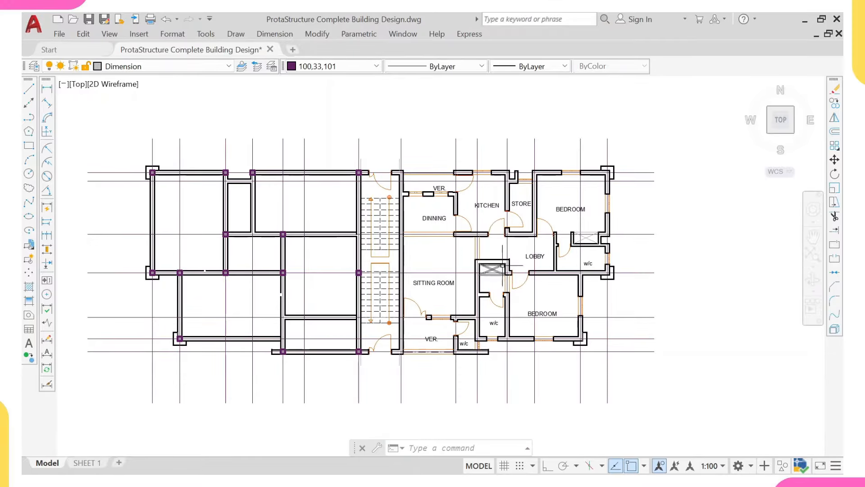
{"action": "scroll", "coordinate": [282, 304], "scroll_direction": "up", "scroll_amount": 2}
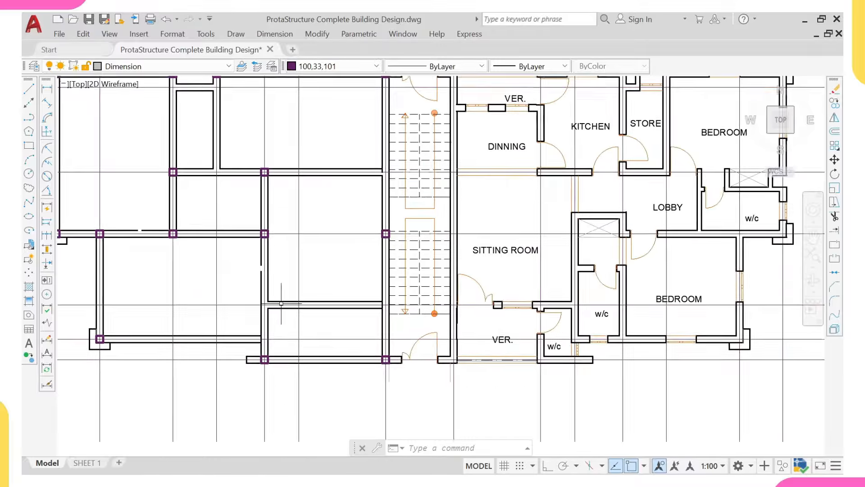
{"action": "scroll", "coordinate": [281, 303], "scroll_direction": "up", "scroll_amount": 2}
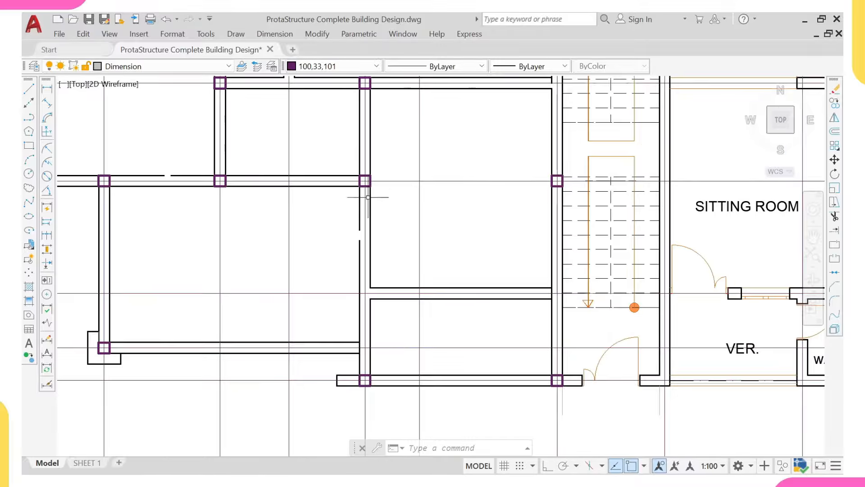
{"action": "right_click", "coordinate": [398, 132]}
Step: Add the 2025 vertical linear dimension from the column top to the column corner
{"action": "left_click", "coordinate": [432, 141]}
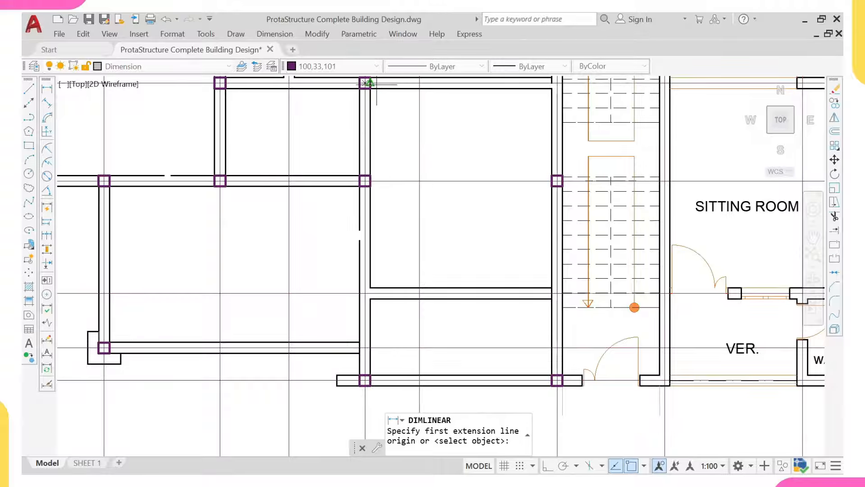
{"action": "scroll", "coordinate": [377, 84], "scroll_direction": "up", "scroll_amount": 3}
{"action": "left_click", "coordinate": [379, 85]}
{"action": "scroll", "coordinate": [403, 212], "scroll_direction": "down", "scroll_amount": 3}
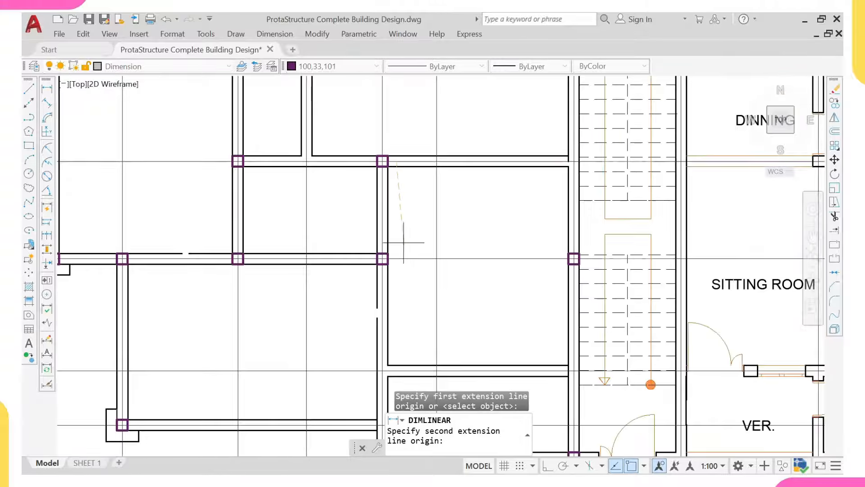
{"action": "left_click", "coordinate": [402, 259]}
{"action": "left_click", "coordinate": [413, 222]}
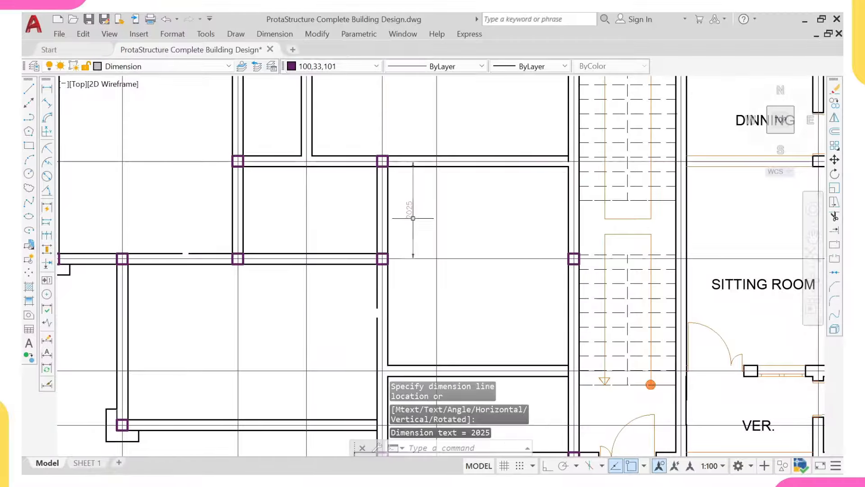
Step: Add the 4125 vertical dimension down to the bottom column
{"action": "right_click", "coordinate": [455, 177]}
{"action": "left_click", "coordinate": [480, 187]}
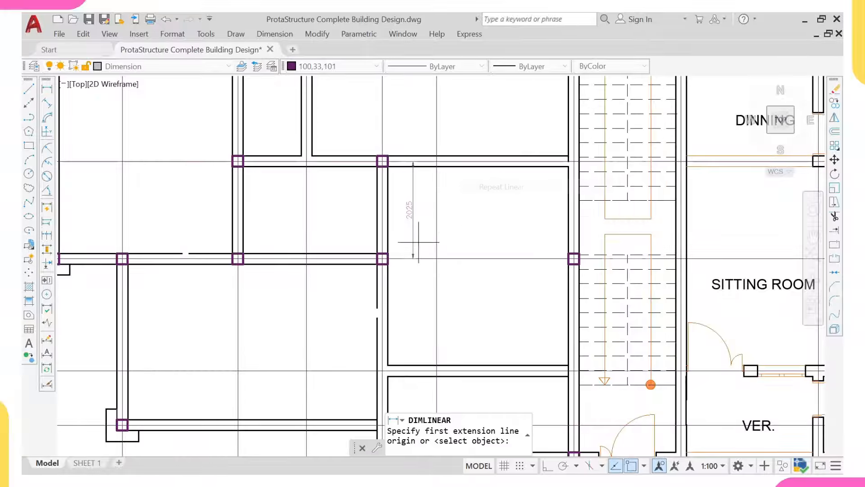
{"action": "left_click", "coordinate": [420, 269]}
{"action": "scroll", "coordinate": [420, 270], "scroll_direction": "down", "scroll_amount": 3}
{"action": "scroll", "coordinate": [411, 311], "scroll_direction": "up", "scroll_amount": 3}
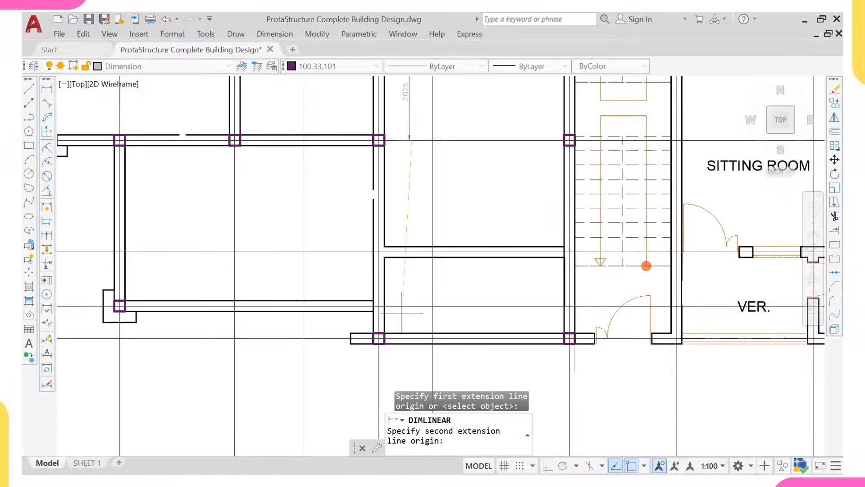
{"action": "scroll", "coordinate": [402, 306], "scroll_direction": "down", "scroll_amount": 3}
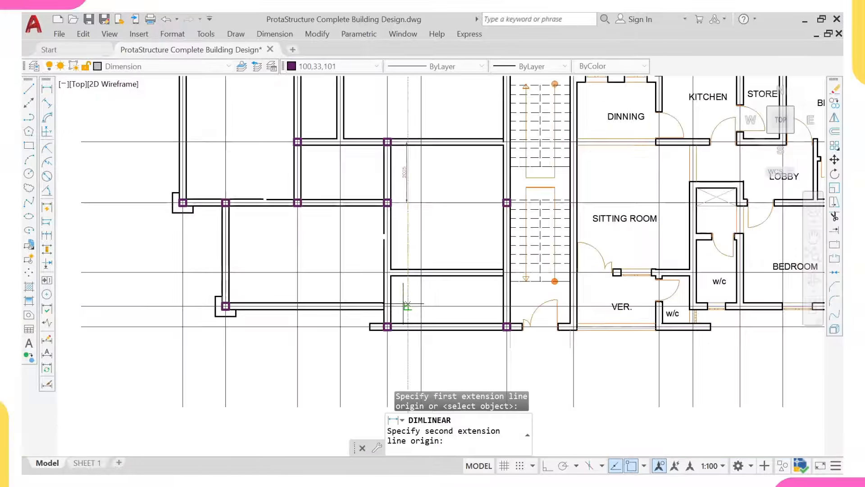
{"action": "scroll", "coordinate": [408, 326], "scroll_direction": "up", "scroll_amount": 3}
{"action": "left_click", "coordinate": [408, 328]}
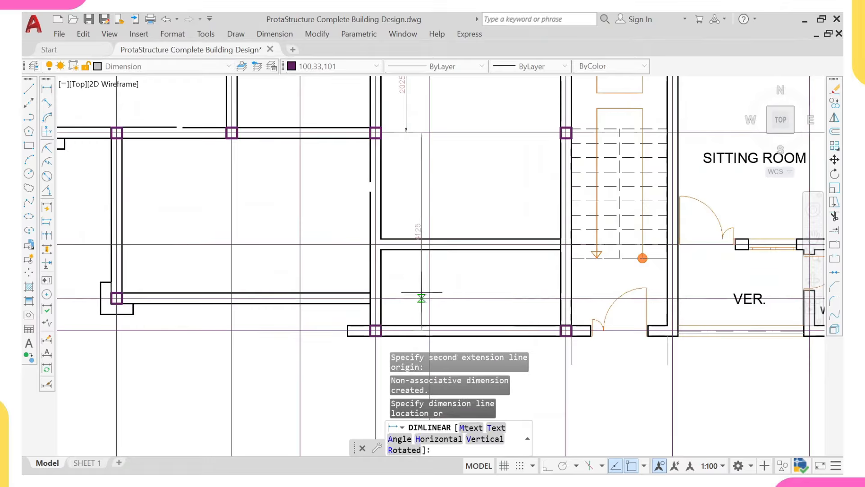
{"action": "left_click", "coordinate": [419, 290]}
Step: Add the 4350 overall dimension to the wall line beside the stairs
{"action": "scroll", "coordinate": [409, 254], "scroll_direction": "up", "scroll_amount": 3}
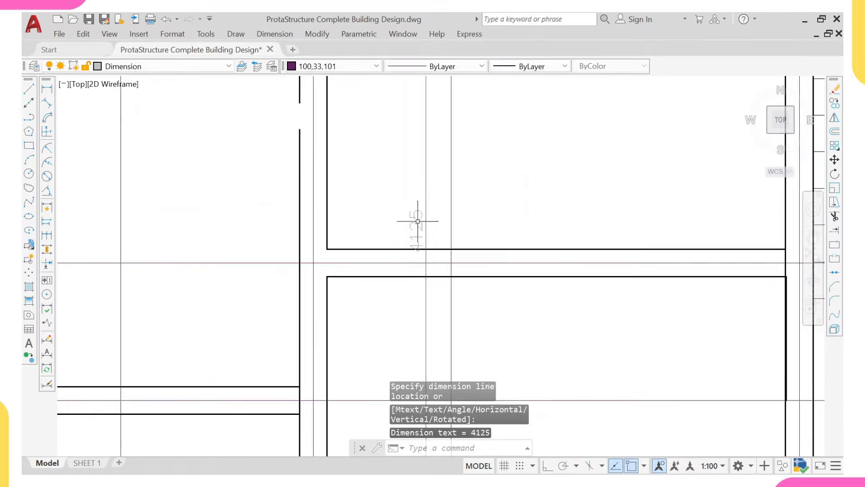
{"action": "scroll", "coordinate": [419, 226], "scroll_direction": "down", "scroll_amount": 3}
{"action": "right_click", "coordinate": [458, 196]}
{"action": "left_click", "coordinate": [465, 201]}
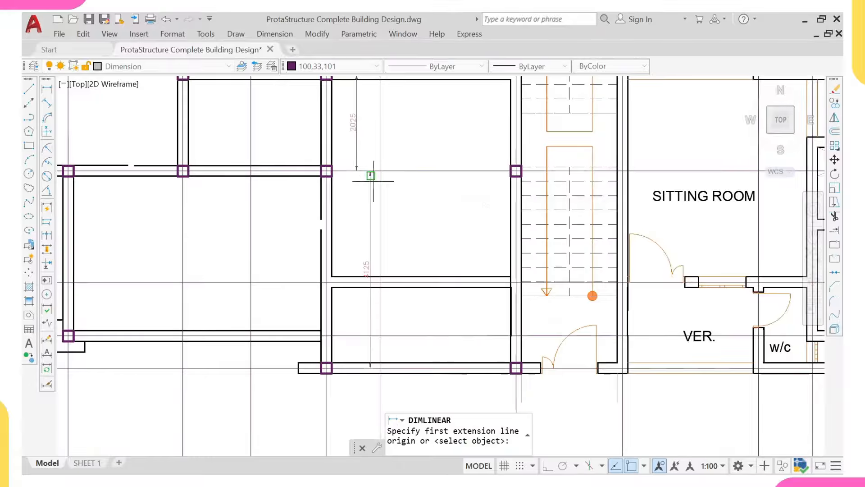
{"action": "left_click", "coordinate": [396, 276]}
{"action": "scroll", "coordinate": [392, 261], "scroll_direction": "down", "scroll_amount": 4}
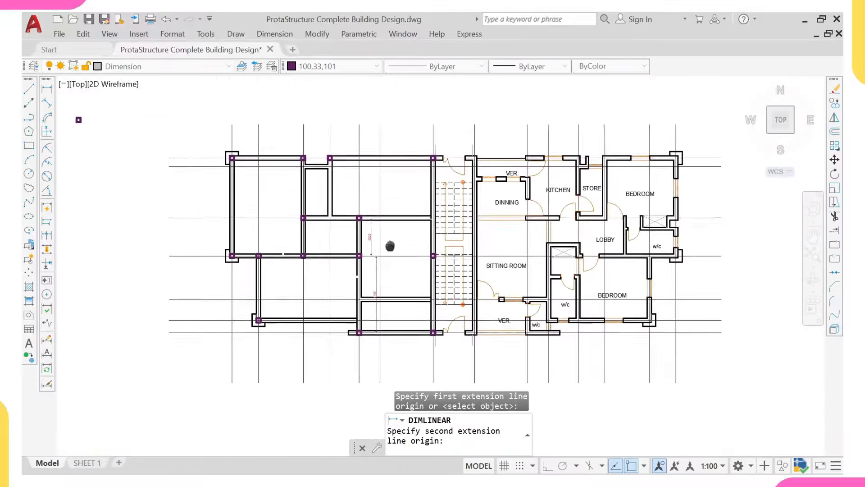
{"action": "scroll", "coordinate": [386, 228], "scroll_direction": "up", "scroll_amount": 4}
{"action": "scroll", "coordinate": [385, 249], "scroll_direction": "up", "scroll_amount": 3}
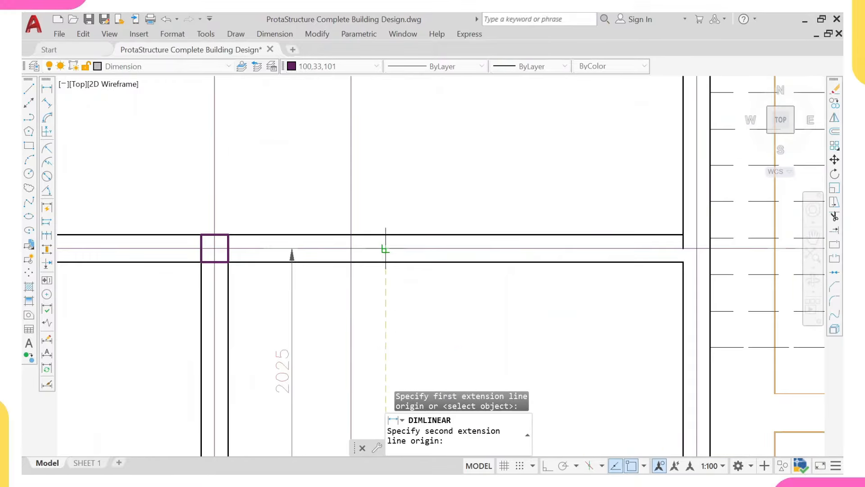
{"action": "left_click", "coordinate": [386, 248]}
{"action": "scroll", "coordinate": [386, 248], "scroll_direction": "down", "scroll_amount": 4}
{"action": "scroll", "coordinate": [390, 315], "scroll_direction": "up", "scroll_amount": 1}
{"action": "left_click", "coordinate": [394, 261]}
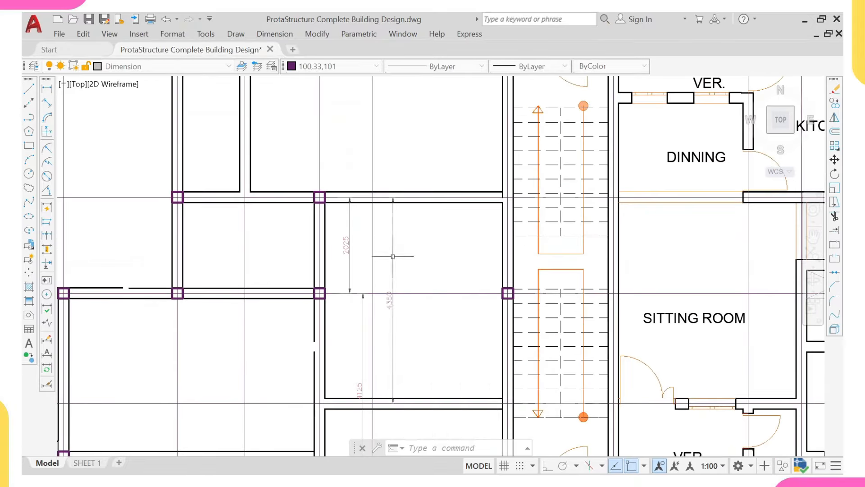
{"action": "middle_click_drag", "start_coordinate": [386, 289], "coordinate": [384, 259]}
{"action": "middle_click_drag", "start_coordinate": [359, 291], "coordinate": [329, 269]}
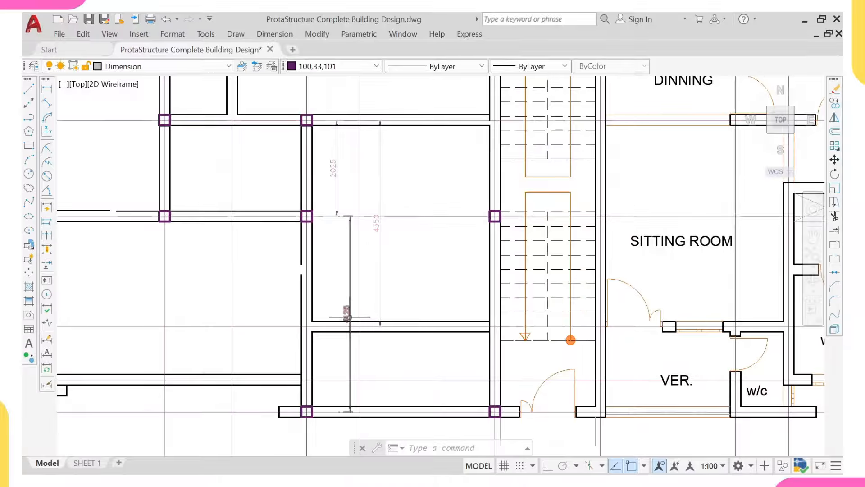
{"action": "scroll", "coordinate": [301, 344], "scroll_direction": "up", "scroll_amount": 2}
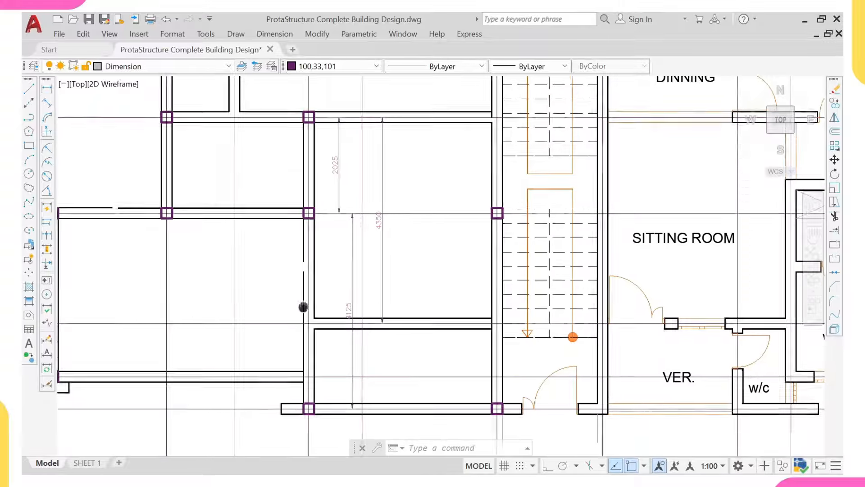
{"action": "scroll", "coordinate": [326, 280], "scroll_direction": "down", "scroll_amount": 3}
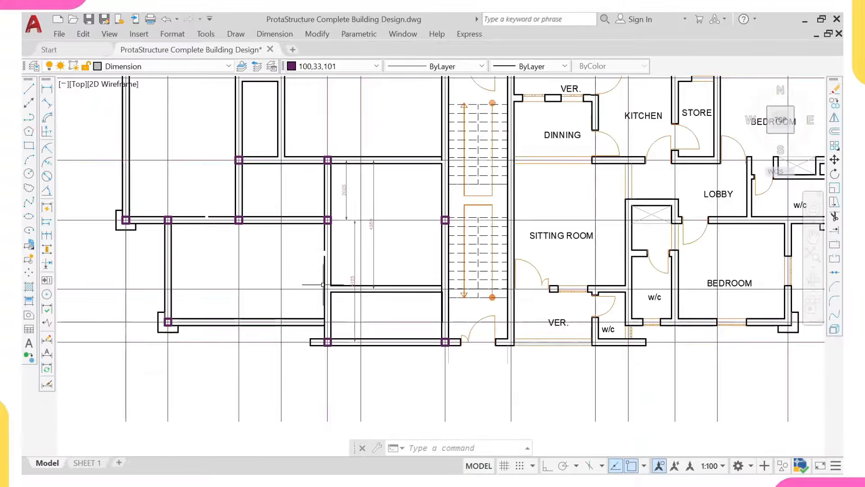
{"action": "scroll", "coordinate": [322, 278], "scroll_direction": "up", "scroll_amount": 2}
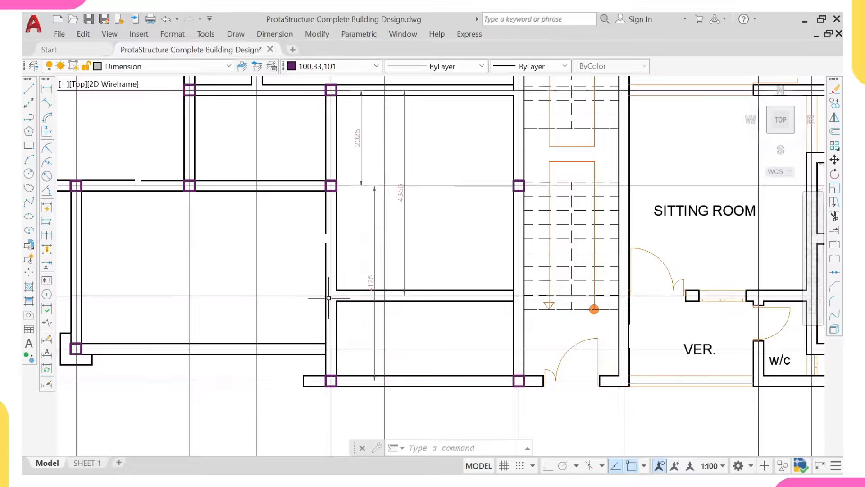
{"action": "middle_click_drag", "start_coordinate": [334, 201], "coordinate": [329, 255]}
{"action": "scroll", "coordinate": [329, 245], "scroll_direction": "up", "scroll_amount": 2}
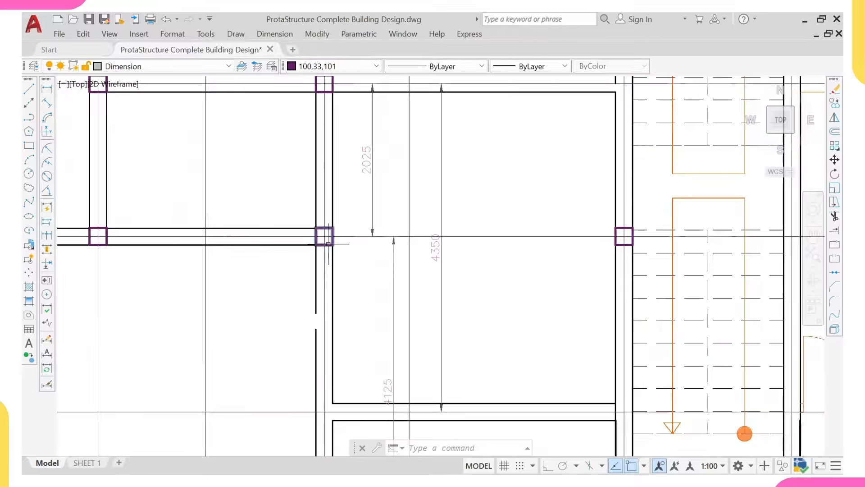
{"action": "middle_click_drag", "start_coordinate": [326, 417], "coordinate": [321, 369]}
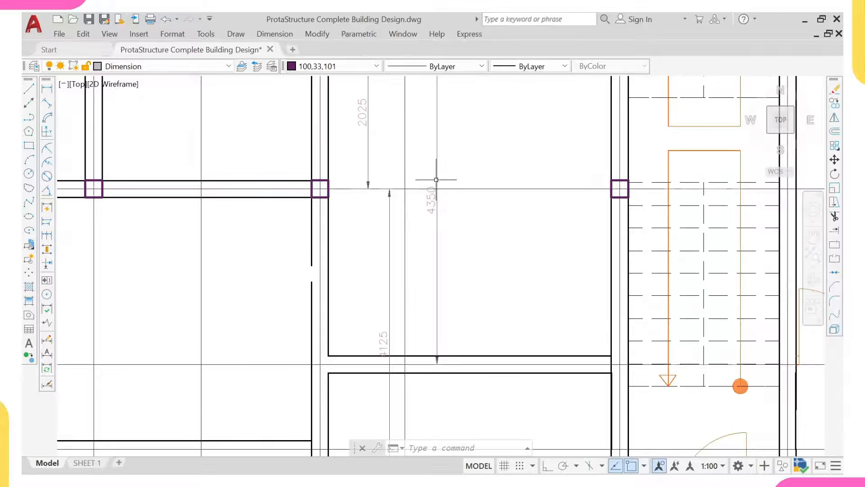
{"action": "scroll", "coordinate": [430, 200], "scroll_direction": "down", "scroll_amount": 2}
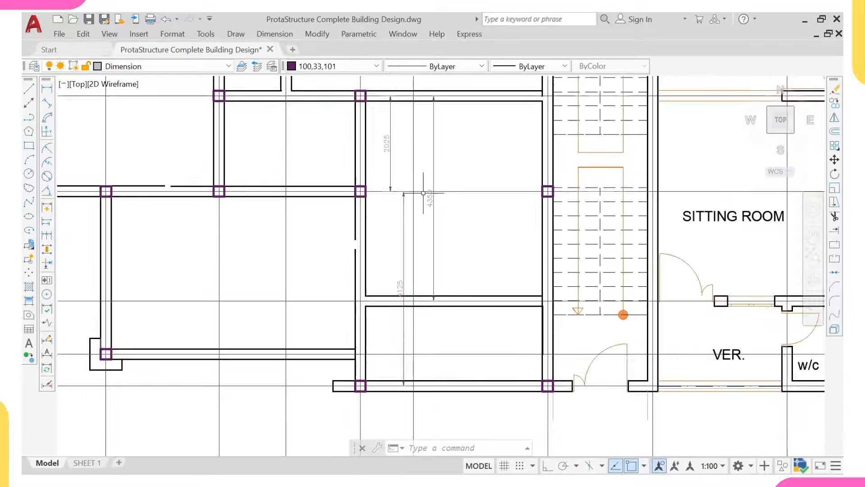
{"action": "middle_click_drag", "start_coordinate": [429, 199], "coordinate": [428, 237]}
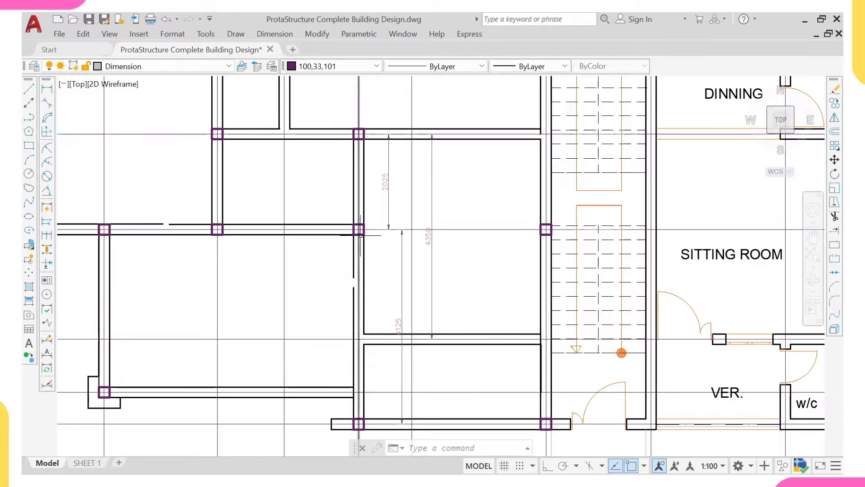
{"action": "scroll", "coordinate": [361, 235], "scroll_direction": "up", "scroll_amount": 2}
Step: Move the selected column line from the middle intersection to its new position beside the stair columns
{"action": "left_click", "coordinate": [361, 235]}
{"action": "type", "text": "M"}
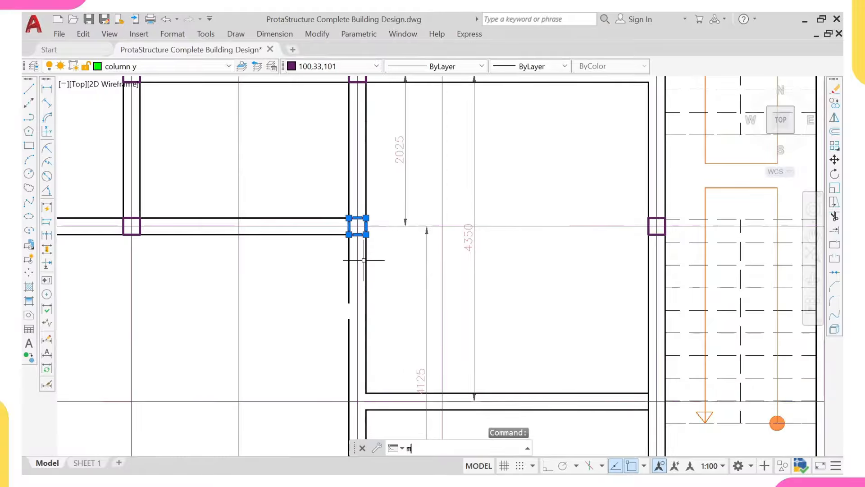
{"action": "key", "text": "Return"}
{"action": "left_click", "coordinate": [357, 226]}
{"action": "middle_click_drag", "start_coordinate": [361, 371], "coordinate": [350, 306]}
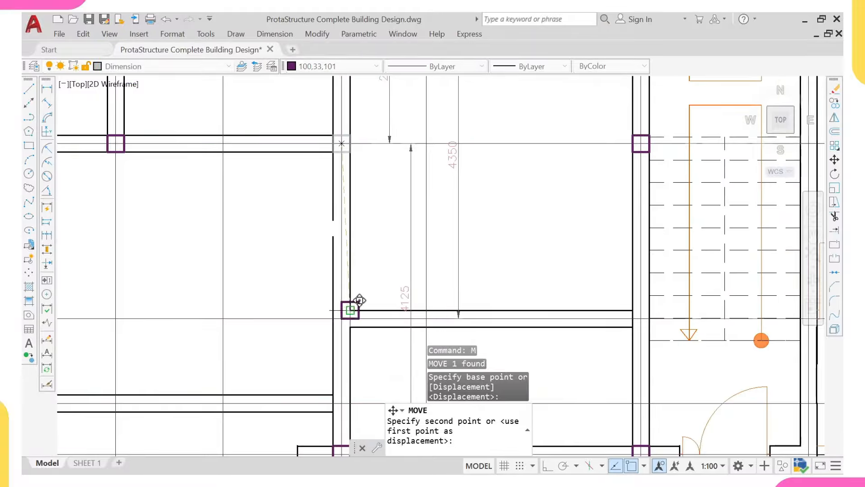
{"action": "scroll", "coordinate": [349, 270], "scroll_direction": "down", "scroll_amount": 4}
{"action": "middle_click_drag", "start_coordinate": [348, 260], "coordinate": [349, 273]}
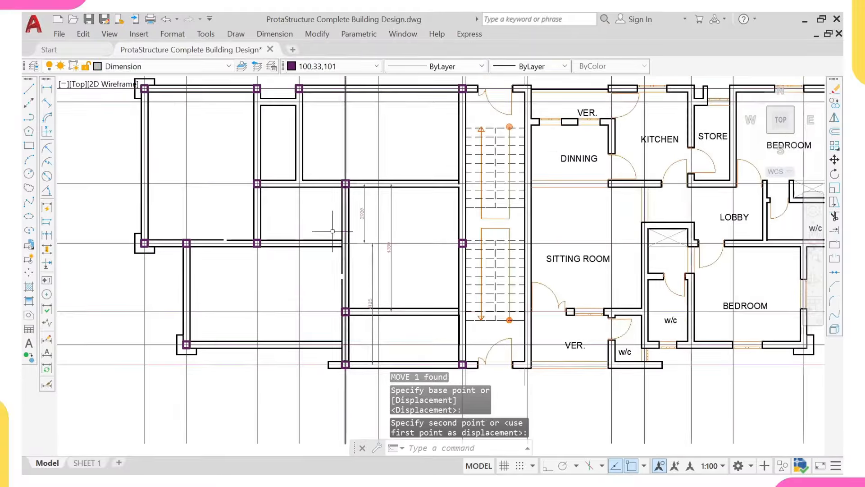
{"action": "scroll", "coordinate": [356, 242], "scroll_direction": "up", "scroll_amount": 2}
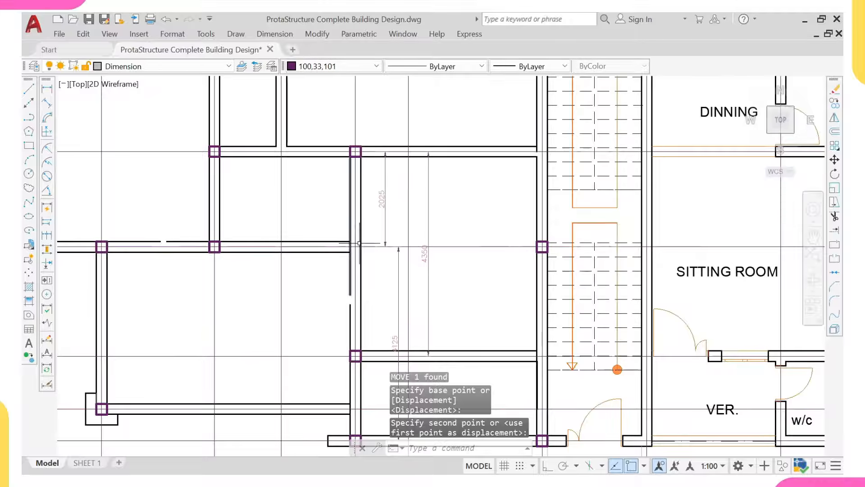
{"action": "left_click", "coordinate": [332, 246]}
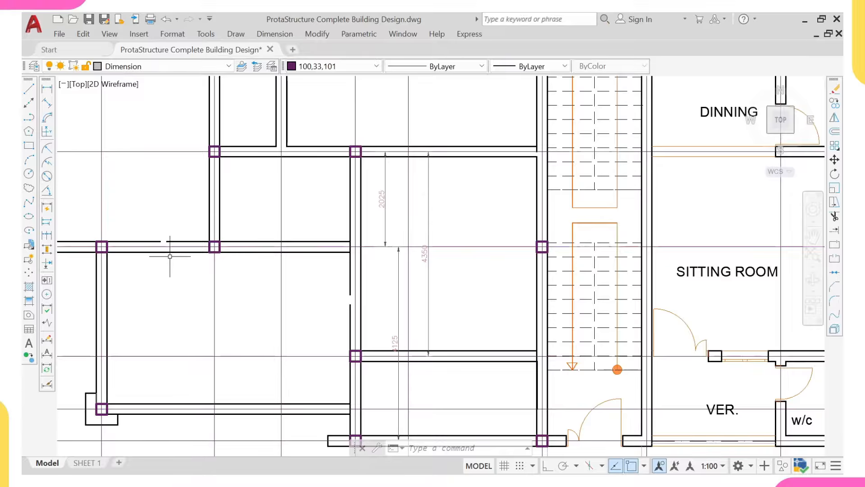
Step: Pan around the stairs and sitting room to check the columns and grid
{"action": "scroll", "coordinate": [274, 252], "scroll_direction": "up", "scroll_amount": 2}
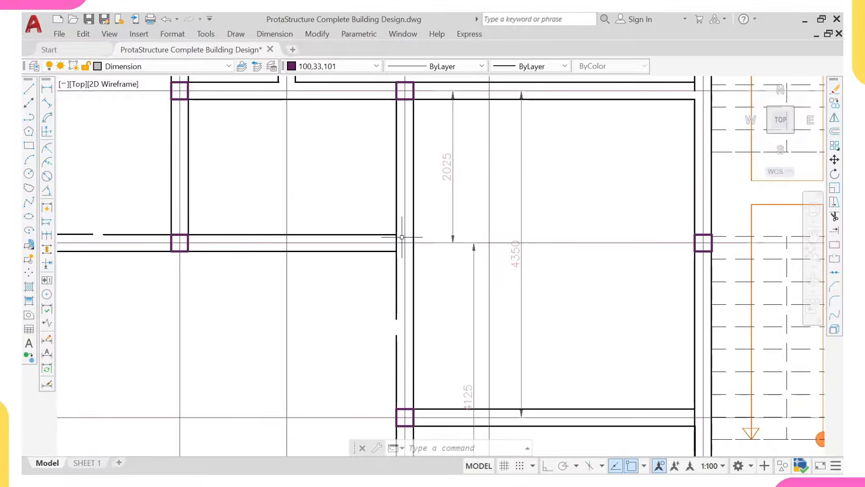
{"action": "scroll", "coordinate": [402, 237], "scroll_direction": "down", "scroll_amount": 3}
{"action": "middle_click_drag", "start_coordinate": [161, 398], "coordinate": [150, 325]}
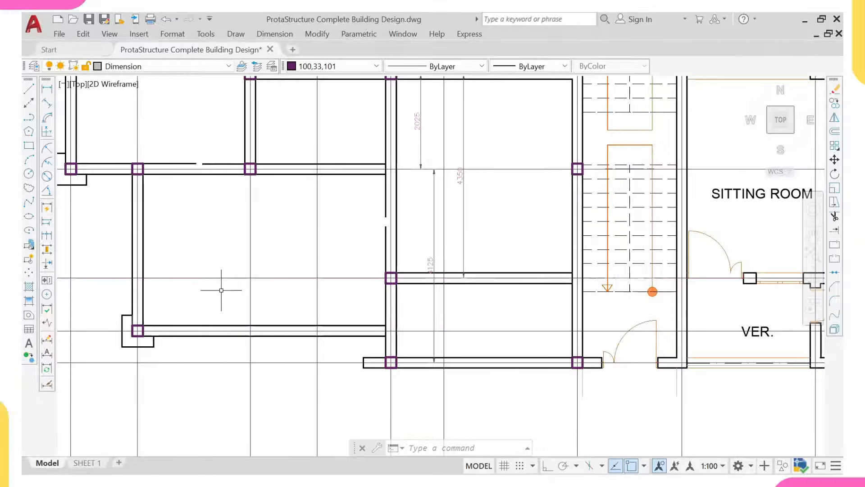
{"action": "middle_click_drag", "start_coordinate": [227, 293], "coordinate": [229, 311]}
{"action": "middle_click_drag", "start_coordinate": [319, 295], "coordinate": [286, 302]}
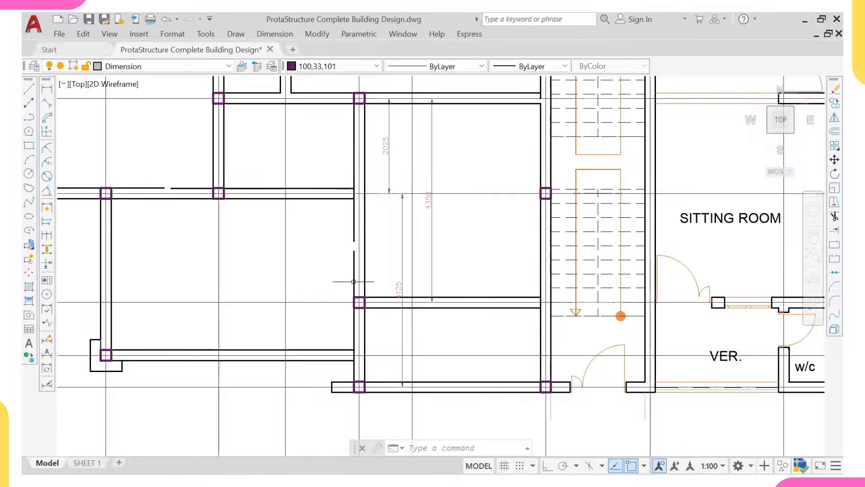
{"action": "middle_click_drag", "start_coordinate": [360, 252], "coordinate": [359, 278]}
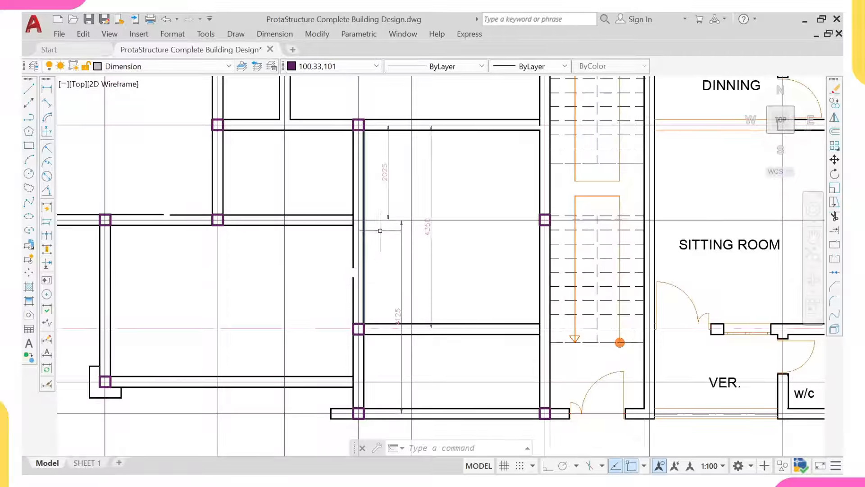
Step: Window-select the overlaid architectural floor plan and erase it
{"action": "scroll", "coordinate": [373, 241], "scroll_direction": "down", "scroll_amount": 2}
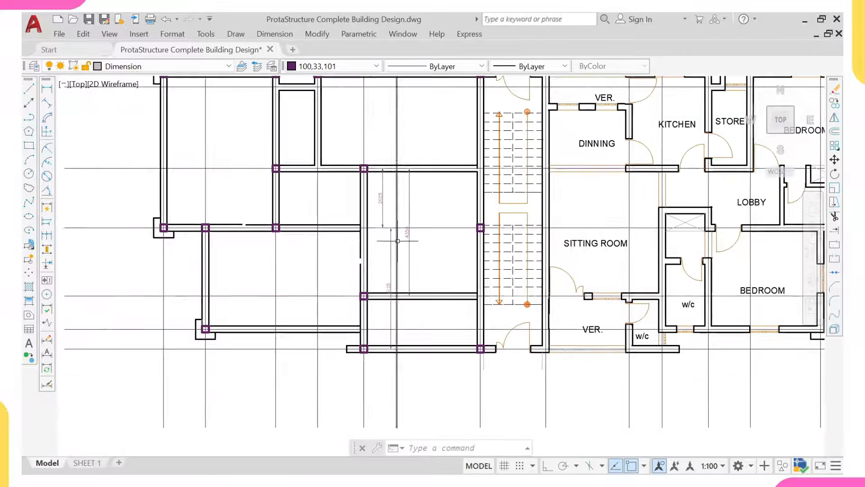
{"action": "middle_click_drag", "start_coordinate": [378, 260], "coordinate": [340, 286]}
{"action": "middle_click_drag", "start_coordinate": [424, 262], "coordinate": [377, 271]}
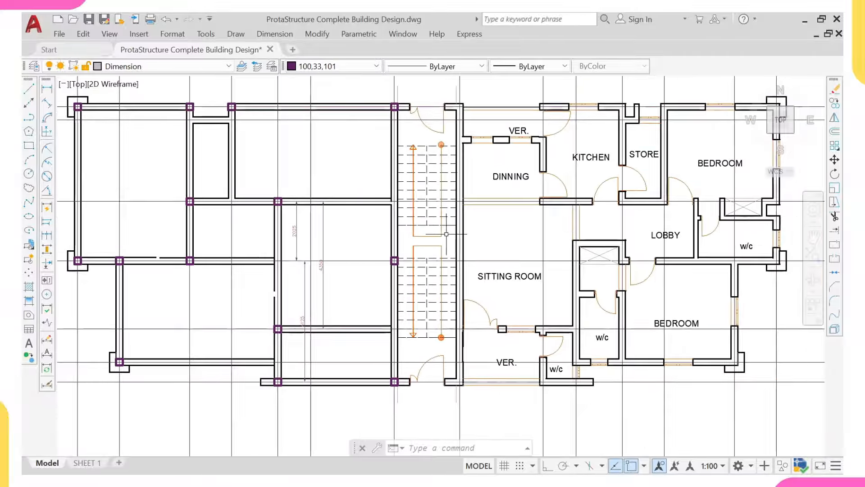
{"action": "middle_click_drag", "start_coordinate": [553, 211], "coordinate": [399, 232]}
{"action": "scroll", "coordinate": [400, 234], "scroll_direction": "down", "scroll_amount": 2}
{"action": "scroll", "coordinate": [331, 186], "scroll_direction": "up", "scroll_amount": 2}
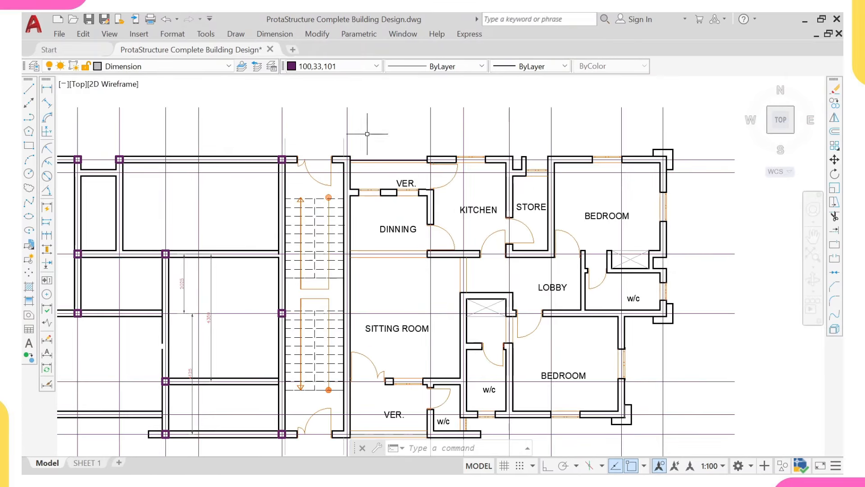
{"action": "scroll", "coordinate": [323, 136], "scroll_direction": "up", "scroll_amount": 2}
{"action": "left_click", "coordinate": [267, 127]}
{"action": "scroll", "coordinate": [309, 288], "scroll_direction": "down", "scroll_amount": 4}
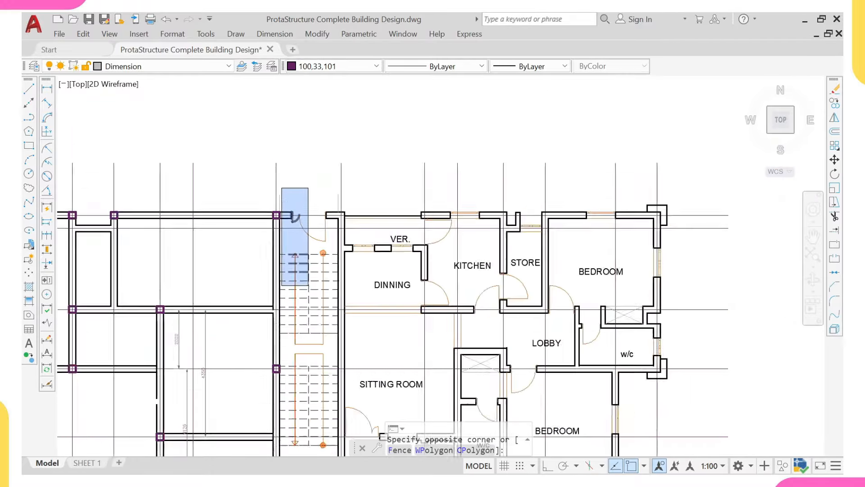
{"action": "left_click", "coordinate": [550, 336]}
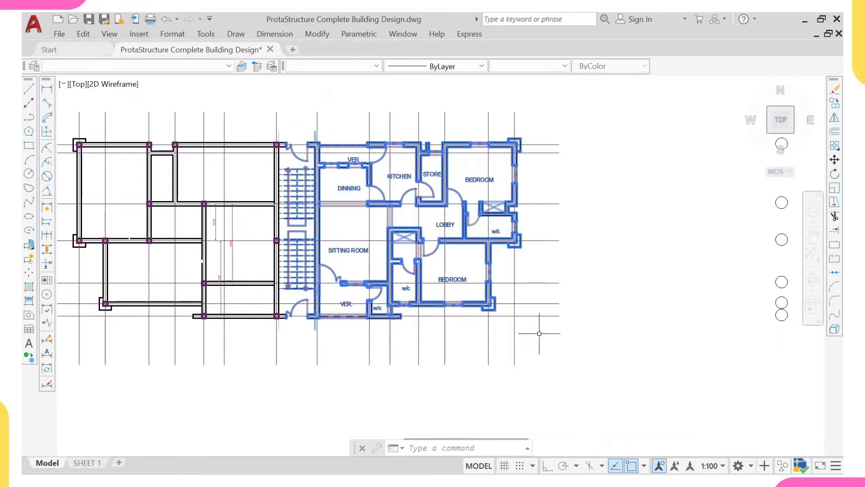
{"action": "type", "text": "e"}
{"action": "key", "text": "Return"}
Step: Select the dimensions, extend to all similar dimensions, and erase them
{"action": "scroll", "coordinate": [295, 237], "scroll_direction": "up", "scroll_amount": 4}
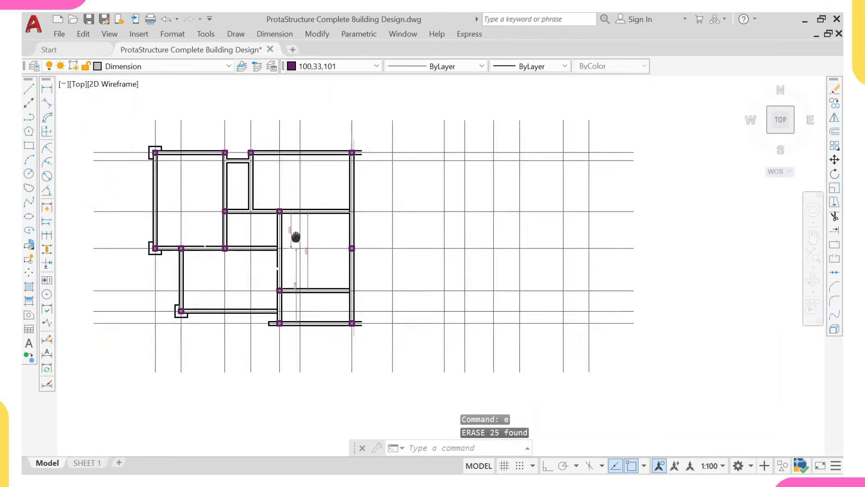
{"action": "left_click", "coordinate": [324, 230]}
{"action": "left_click", "coordinate": [311, 221]}
{"action": "left_click", "coordinate": [305, 231]}
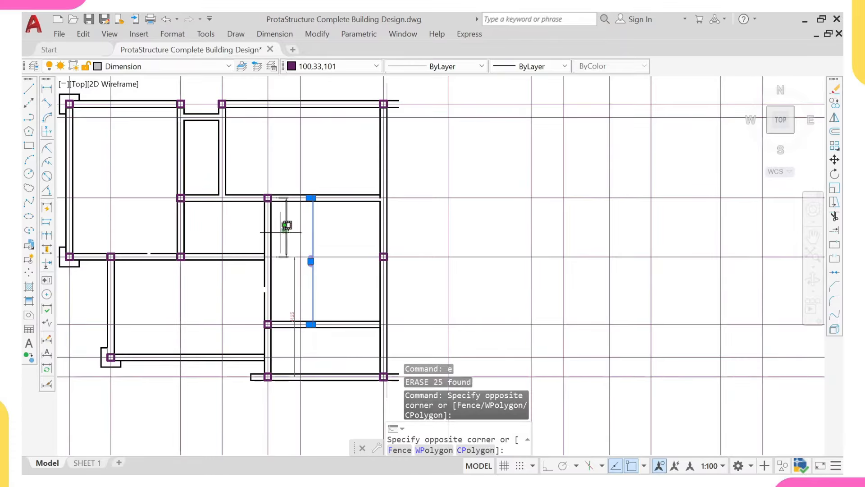
{"action": "left_click", "coordinate": [275, 214]}
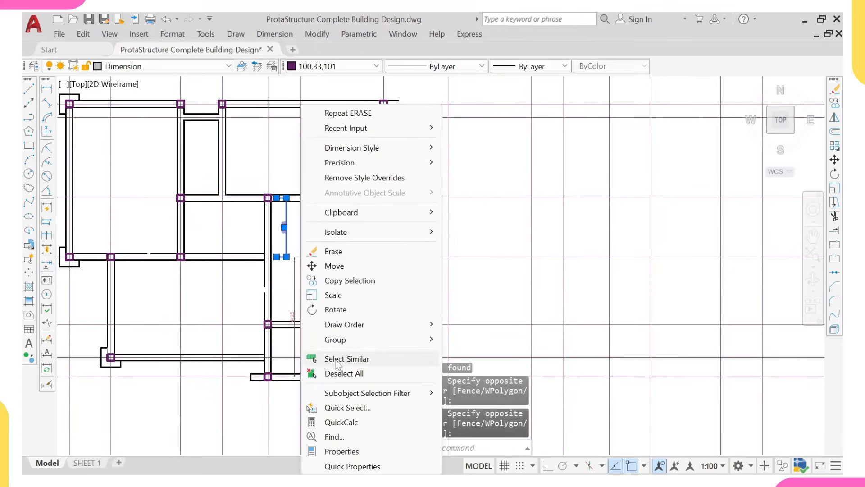
{"action": "left_click", "coordinate": [336, 365]}
{"action": "type", "text": "e"}
{"action": "key", "text": "Return"}
Step: Draw a short line from the grid corner, then cancel the line command
{"action": "scroll", "coordinate": [333, 329], "scroll_direction": "down", "scroll_amount": 2}
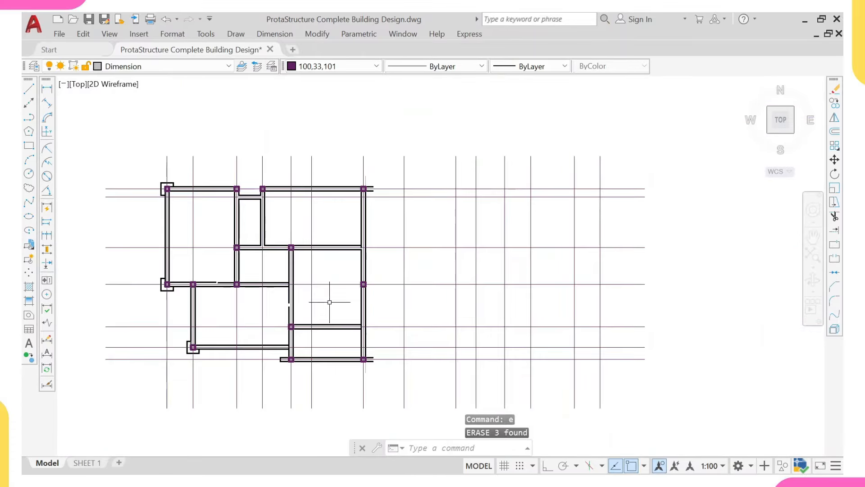
{"action": "middle_click_drag", "start_coordinate": [394, 168], "coordinate": [364, 188]}
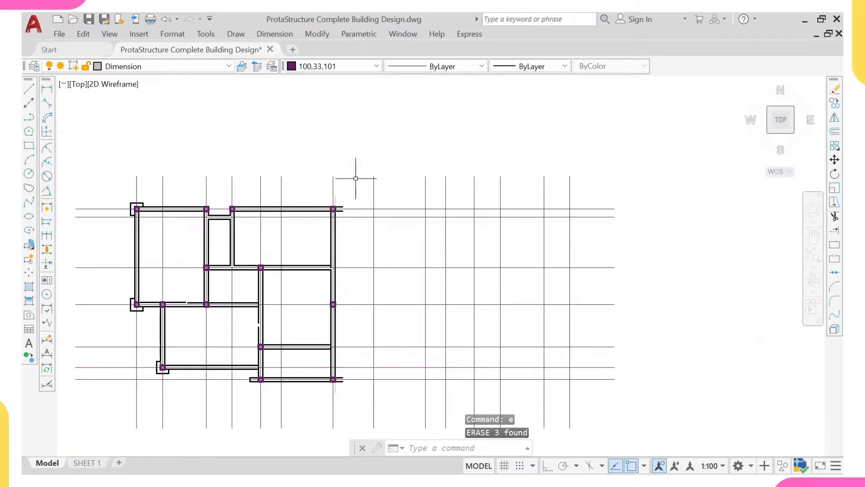
{"action": "scroll", "coordinate": [356, 179], "scroll_direction": "up", "scroll_amount": 2}
{"action": "type", "text": "1"}
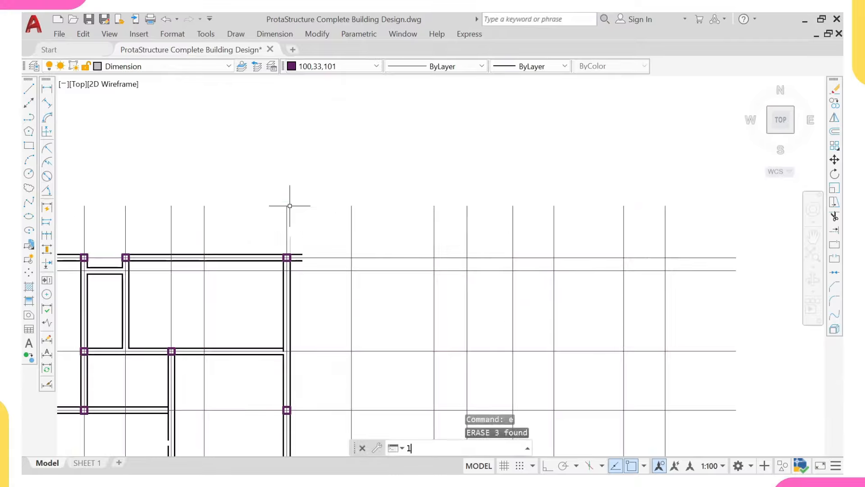
{"action": "key", "text": "Return"}
{"action": "left_click", "coordinate": [287, 206]}
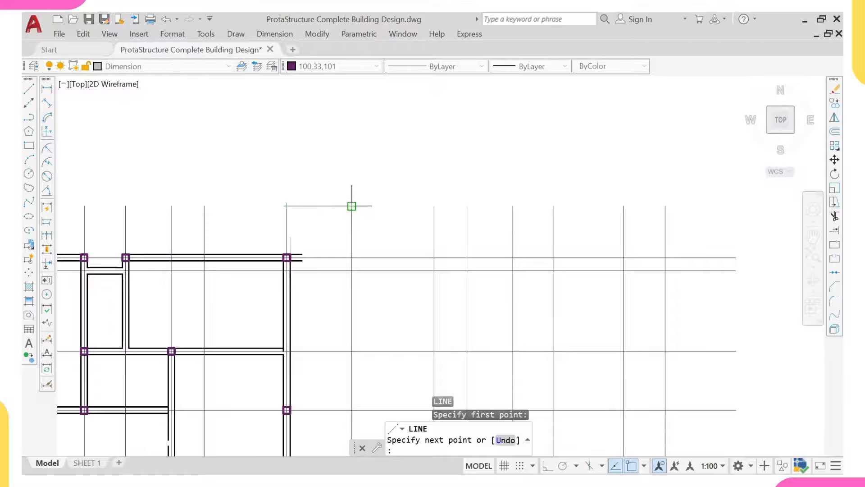
{"action": "left_click", "coordinate": [352, 206]}
{"action": "key", "text": "Escape"}
Step: View the full architectural floor plan, then begin window-selecting the structural layout
{"action": "scroll", "coordinate": [300, 235], "scroll_direction": "down", "scroll_amount": 3}
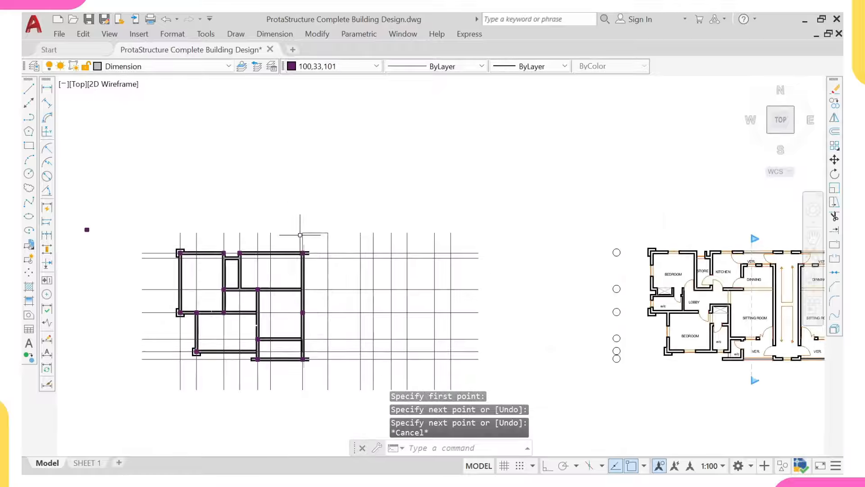
{"action": "mouse_move", "coordinate": [716, 244]}
{"action": "middle_mouse_down"}
{"action": "mouse_move", "coordinate": [519, 247]}
{"action": "mouse_move", "coordinate": [416, 235]}
{"action": "middle_mouse_up"}
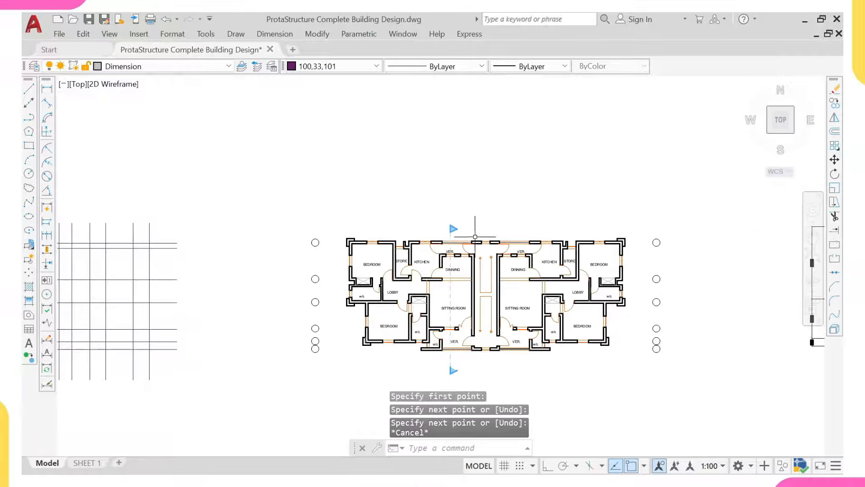
{"action": "scroll", "coordinate": [475, 236], "scroll_direction": "up", "scroll_amount": 2}
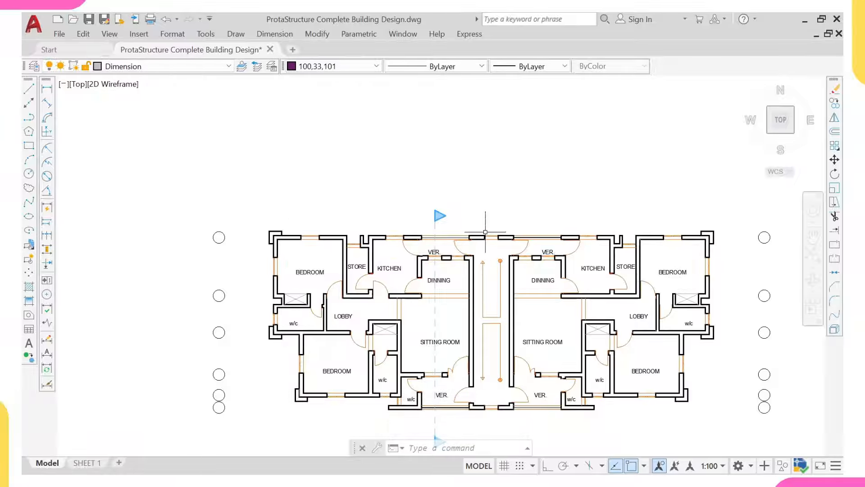
{"action": "scroll", "coordinate": [490, 238], "scroll_direction": "down", "scroll_amount": 2}
{"action": "middle_click_drag", "start_coordinate": [216, 260], "coordinate": [354, 279]}
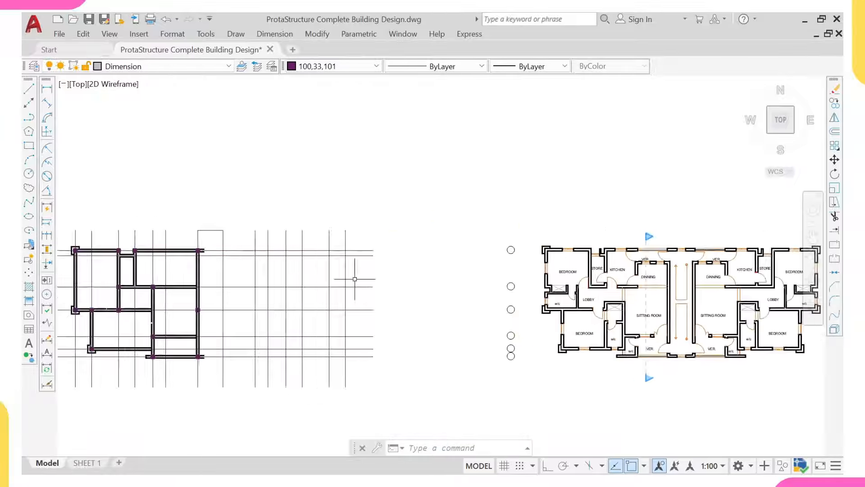
{"action": "scroll", "coordinate": [196, 235], "scroll_direction": "up", "scroll_amount": 2}
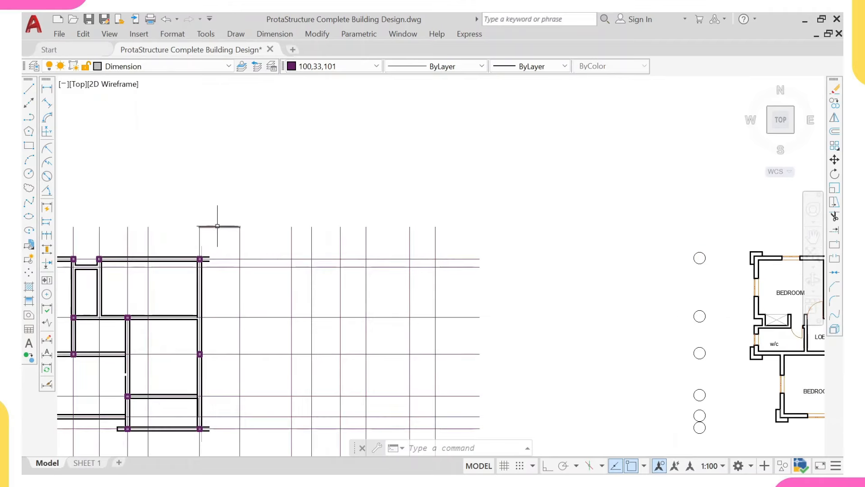
{"action": "scroll", "coordinate": [74, 228], "scroll_direction": "down", "scroll_amount": 4}
{"action": "scroll", "coordinate": [113, 236], "scroll_direction": "up", "scroll_amount": 3}
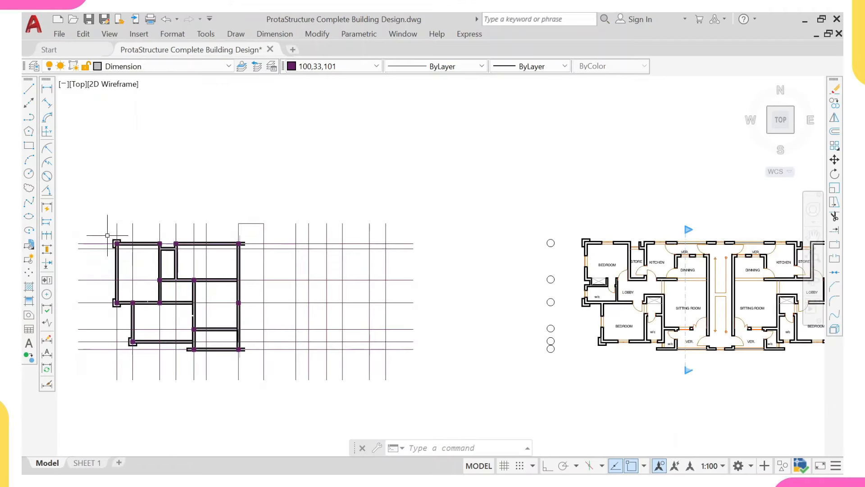
{"action": "left_click", "coordinate": [107, 235]}
Step: Mirror the structure about a vertical line through the midpoint with Ortho on, keeping the original
{"action": "left_click", "coordinate": [246, 360]}
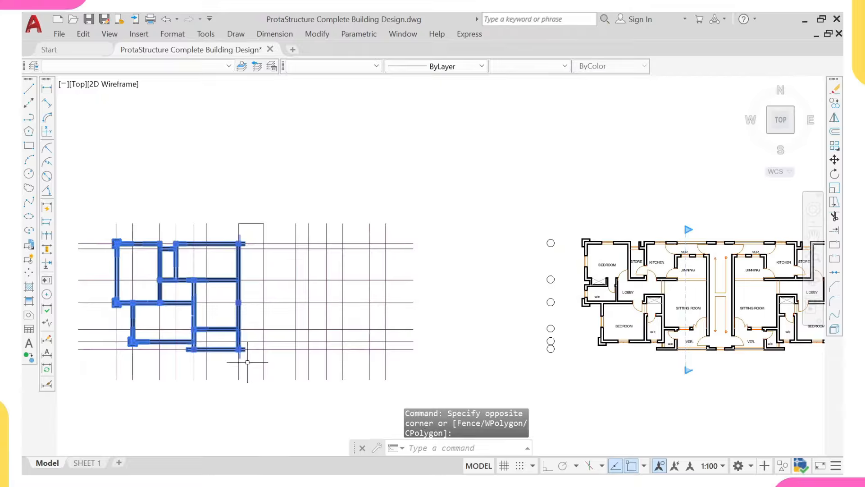
{"action": "type", "text": "mi"}
{"action": "key", "text": "Return"}
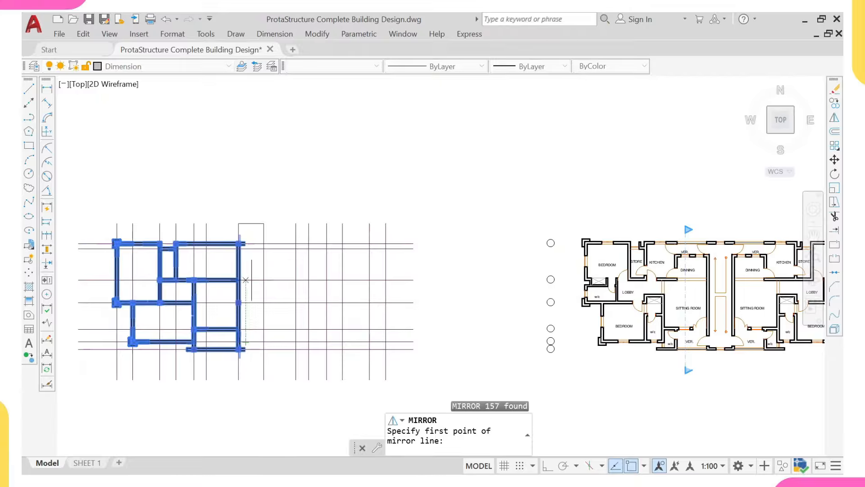
{"action": "scroll", "coordinate": [249, 232], "scroll_direction": "up", "scroll_amount": 1}
{"action": "left_click", "coordinate": [252, 215]}
{"action": "scroll", "coordinate": [260, 318], "scroll_direction": "down", "scroll_amount": 2}
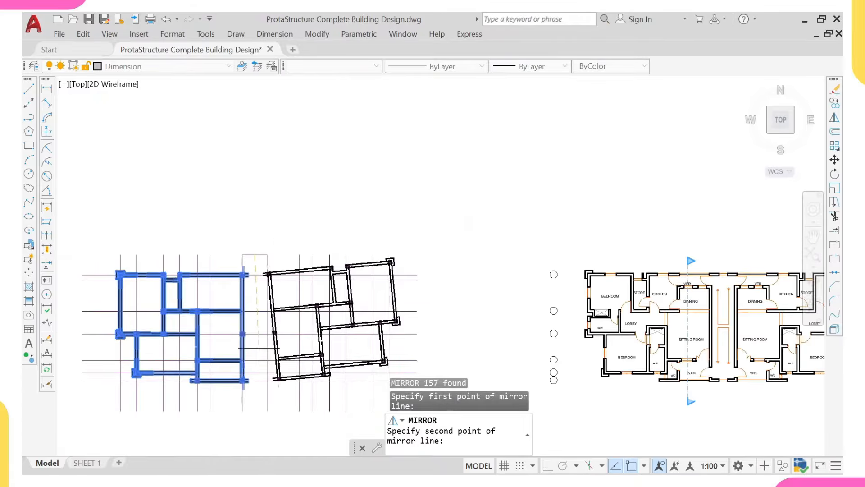
{"action": "middle_click_drag", "start_coordinate": [261, 321], "coordinate": [269, 239]}
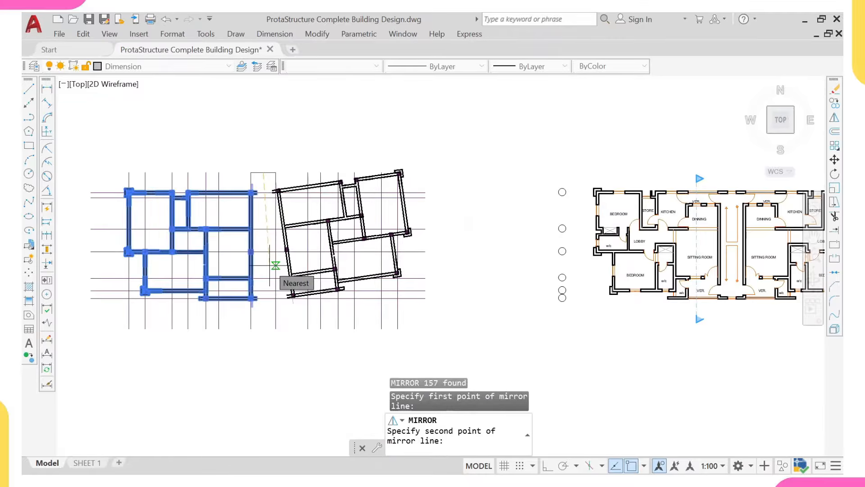
{"action": "key", "text": "F8"}
{"action": "scroll", "coordinate": [244, 354], "scroll_direction": "down", "scroll_amount": 2}
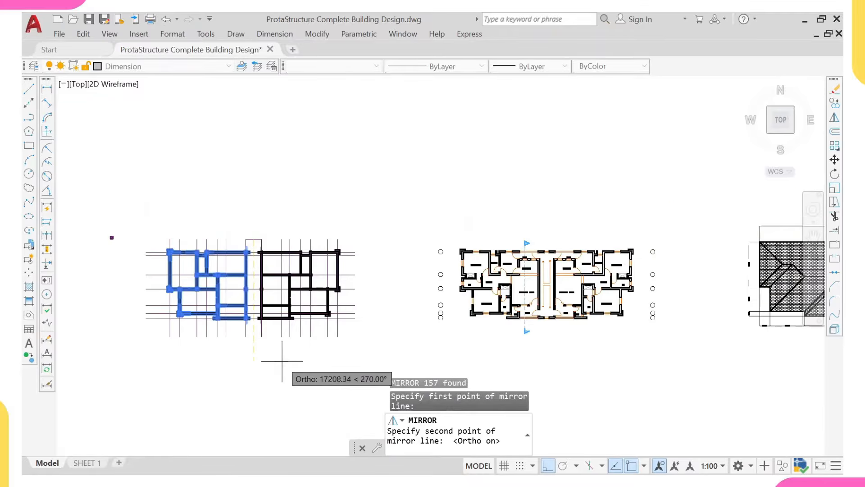
{"action": "left_click", "coordinate": [258, 367]}
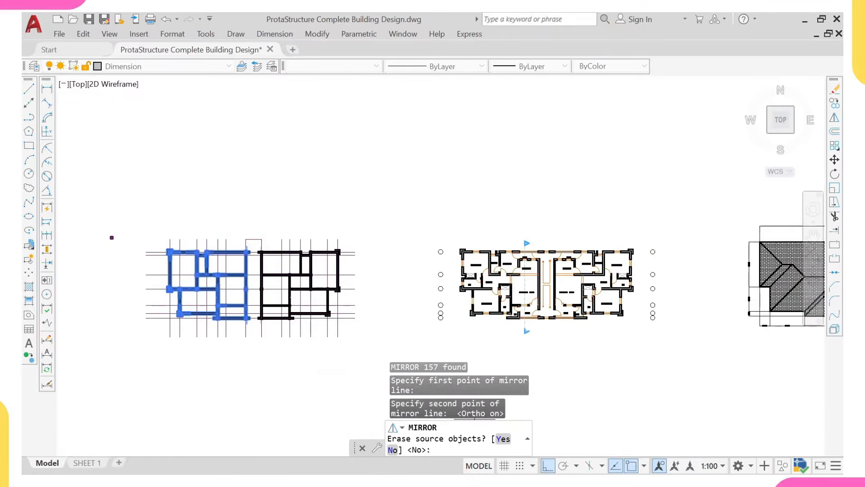
{"action": "left_click", "coordinate": [396, 451]}
Step: Extend the upper and lower beam lines across the gap between columns
{"action": "middle_click_drag", "start_coordinate": [230, 273], "coordinate": [315, 246]}
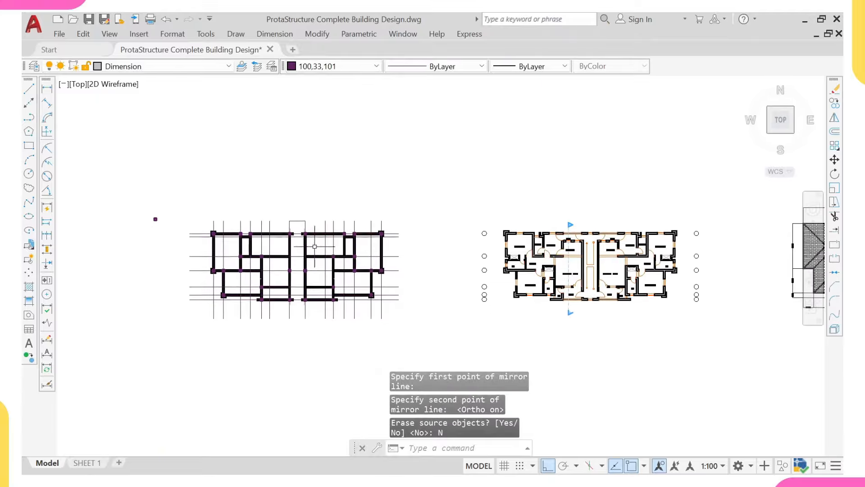
{"action": "key", "text": "Escape"}
{"action": "scroll", "coordinate": [315, 246], "scroll_direction": "up", "scroll_amount": 8}
{"action": "type", "text": "e"}
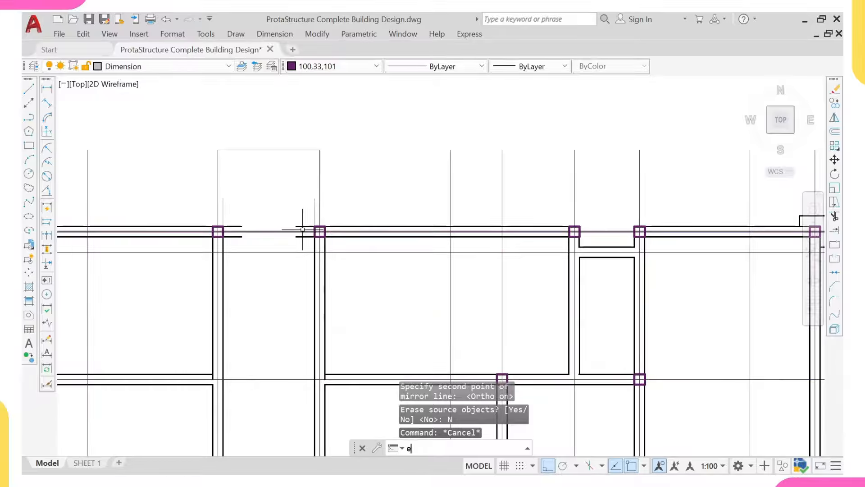
{"action": "type", "text": "x"}
{"action": "key", "text": "Return"}
{"action": "left_click", "coordinate": [293, 227]}
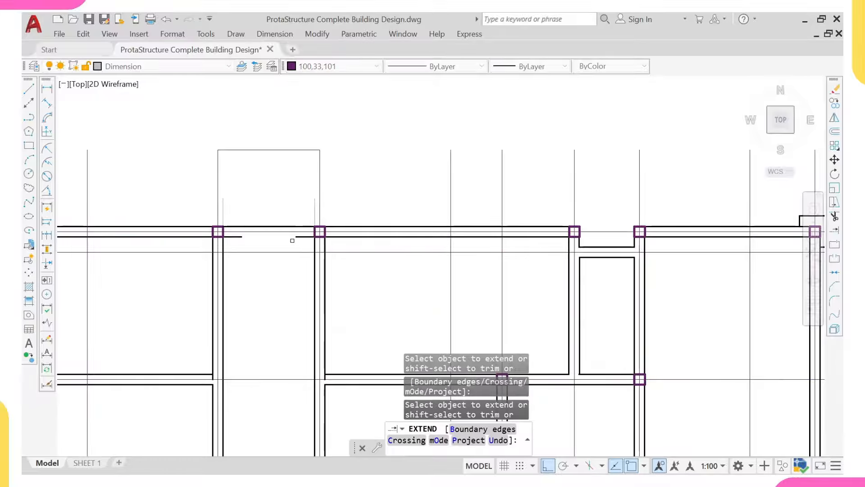
{"action": "left_click", "coordinate": [296, 236]}
{"action": "scroll", "coordinate": [274, 244], "scroll_direction": "down", "scroll_amount": 4}
Step: Extend a beam line at the next gap near the bottom edge, then start selecting a stray column
{"action": "middle_click_drag", "start_coordinate": [274, 316], "coordinate": [259, 54]}
{"action": "scroll", "coordinate": [280, 172], "scroll_direction": "up", "scroll_amount": 2}
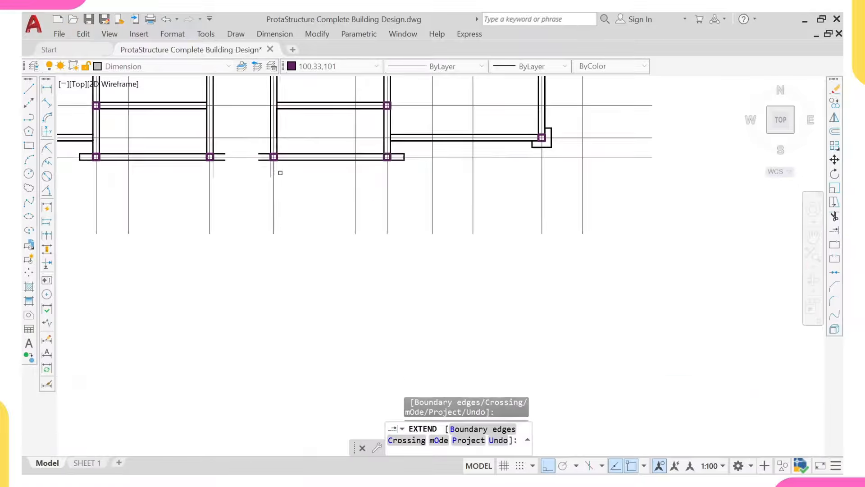
{"action": "scroll", "coordinate": [254, 157], "scroll_direction": "up", "scroll_amount": 2}
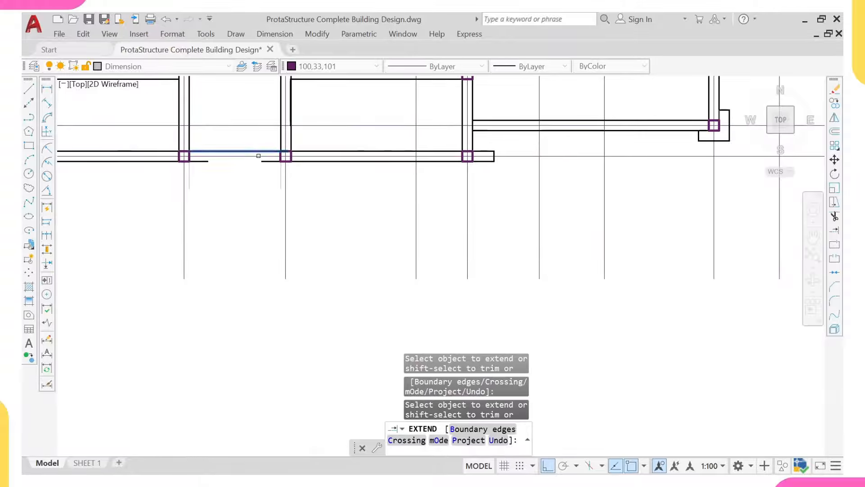
{"action": "left_click", "coordinate": [259, 156]}
{"action": "scroll", "coordinate": [258, 229], "scroll_direction": "down", "scroll_amount": 4}
{"action": "key", "text": "Escape"}
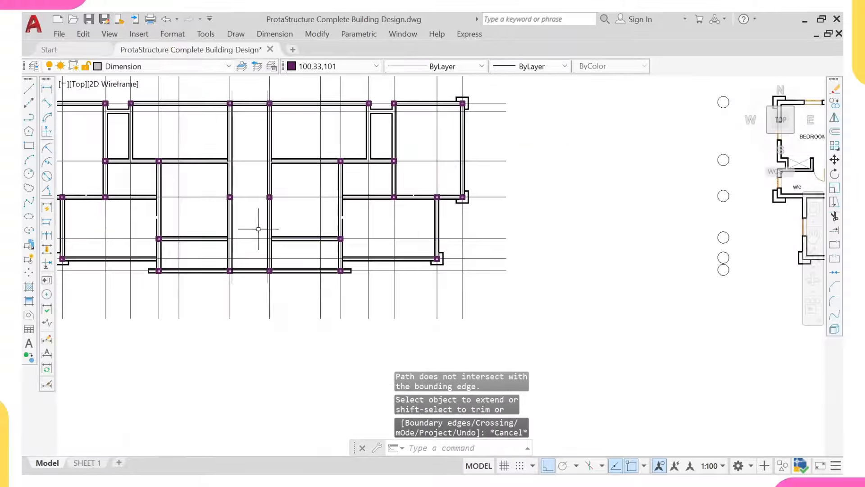
{"action": "scroll", "coordinate": [258, 229], "scroll_direction": "down", "scroll_amount": 3}
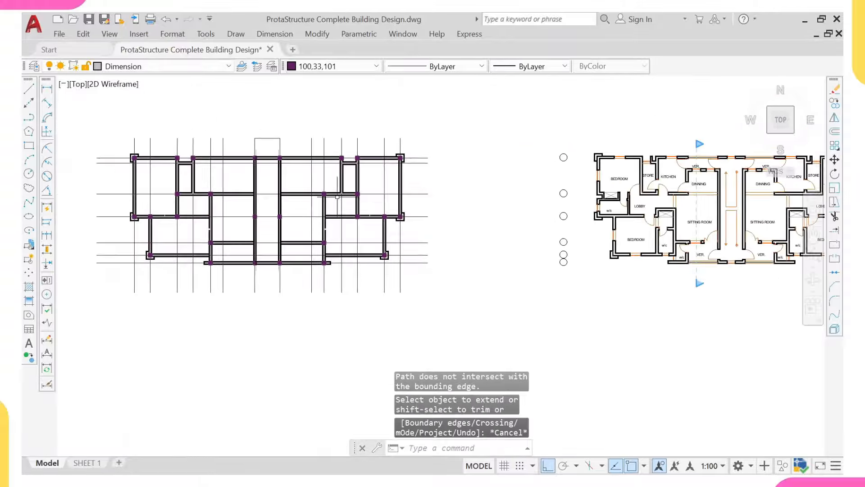
{"action": "mouse_move", "coordinate": [242, 201]}
{"action": "middle_mouse_down"}
{"action": "mouse_move", "coordinate": [292, 234]}
{"action": "mouse_move", "coordinate": [276, 251]}
{"action": "middle_mouse_up"}
{"action": "left_click", "coordinate": [136, 156]}
Step: Erase the stray column
{"action": "left_click", "coordinate": [83, 201]}
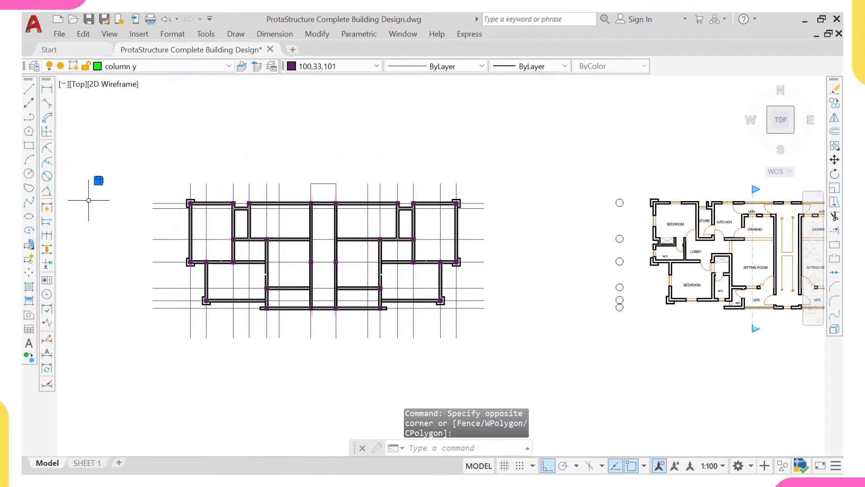
{"action": "type", "text": "e"}
{"action": "key", "text": "Return"}
Step: Select the top-left corner column and start a copy, then cancel it
{"action": "scroll", "coordinate": [176, 225], "scroll_direction": "up", "scroll_amount": 10}
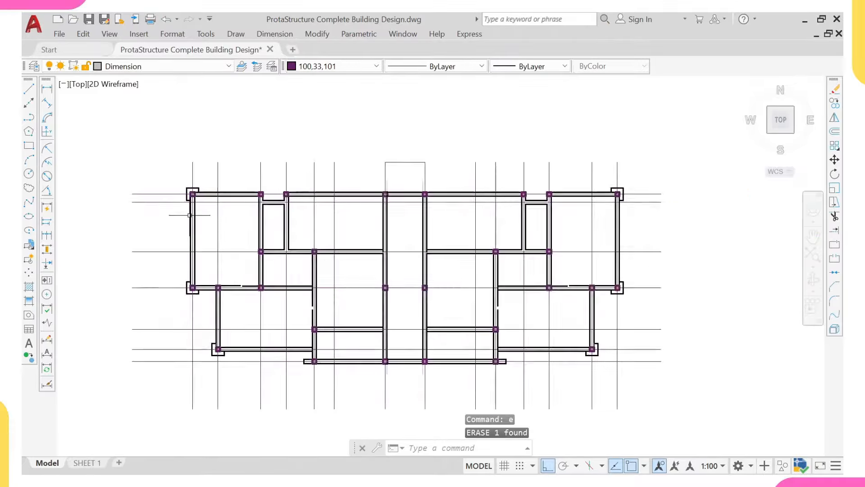
{"action": "left_click", "coordinate": [192, 157]}
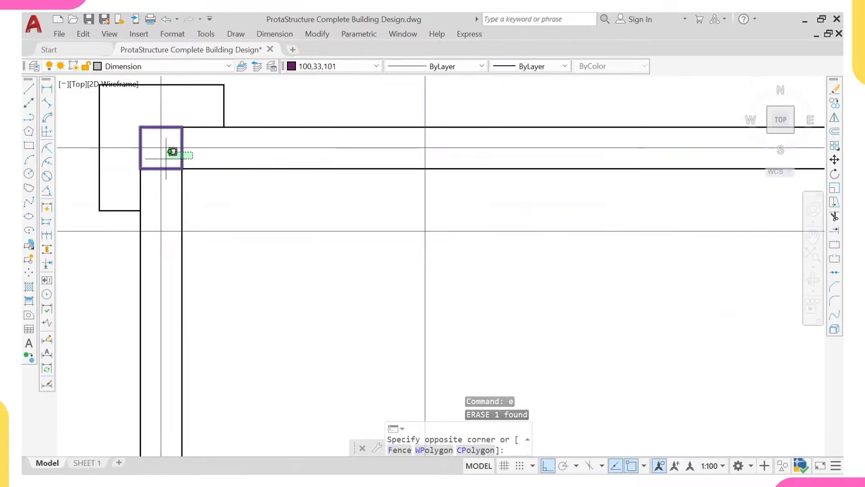
{"action": "left_click", "coordinate": [169, 151]}
{"action": "type", "text": "co"}
{"action": "key", "text": "Return"}
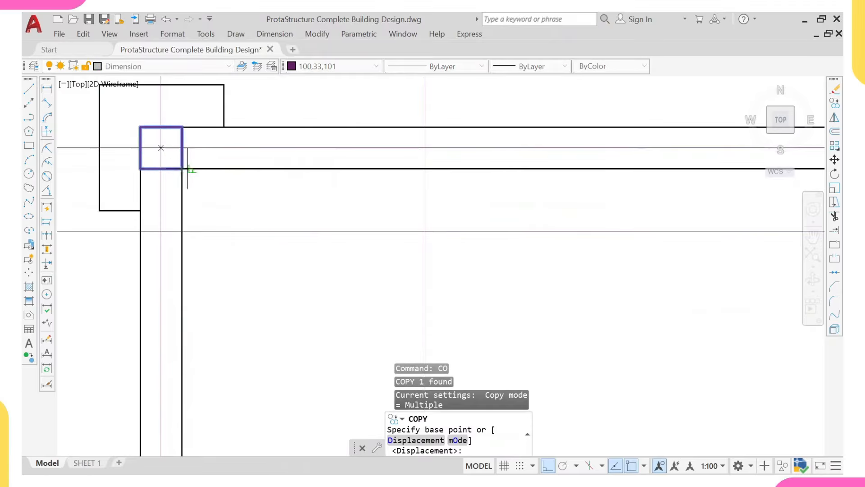
{"action": "scroll", "coordinate": [186, 168], "scroll_direction": "down", "scroll_amount": 6}
{"action": "key", "text": "Escape"}
{"action": "scroll", "coordinate": [184, 168], "scroll_direction": "up", "scroll_amount": 6}
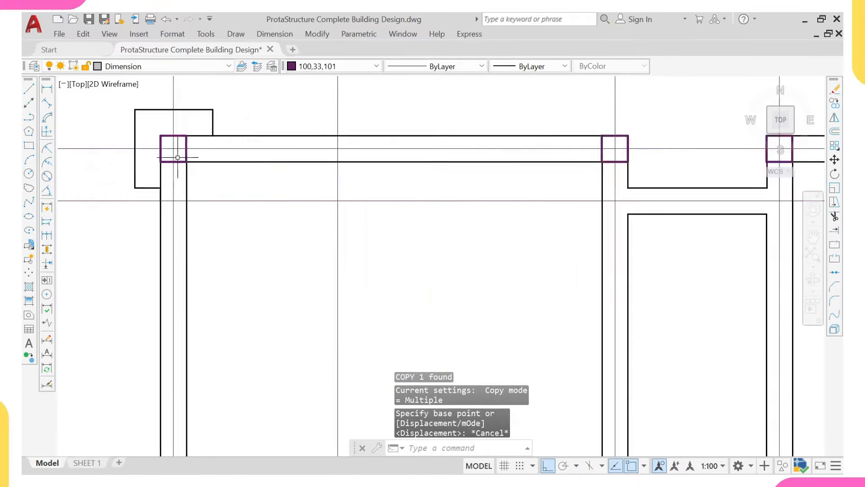
Step: Reselect the corner column and use Select Similar to select every column
{"action": "left_click", "coordinate": [199, 155]}
{"action": "left_click", "coordinate": [180, 153]}
{"action": "right_click", "coordinate": [228, 148]}
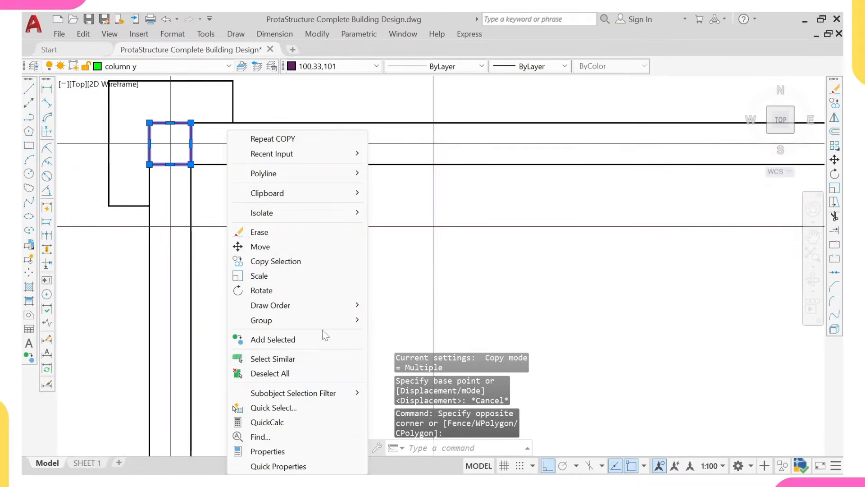
{"action": "left_click", "coordinate": [320, 358]}
{"action": "scroll", "coordinate": [303, 300], "scroll_direction": "down", "scroll_amount": 8}
{"action": "scroll", "coordinate": [432, 292], "scroll_direction": "down", "scroll_amount": 5}
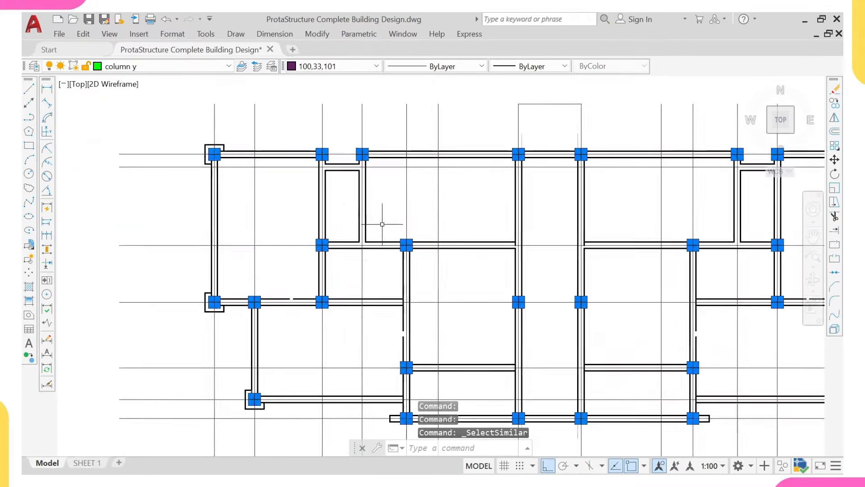
{"action": "middle_click_drag", "start_coordinate": [667, 250], "coordinate": [452, 247]}
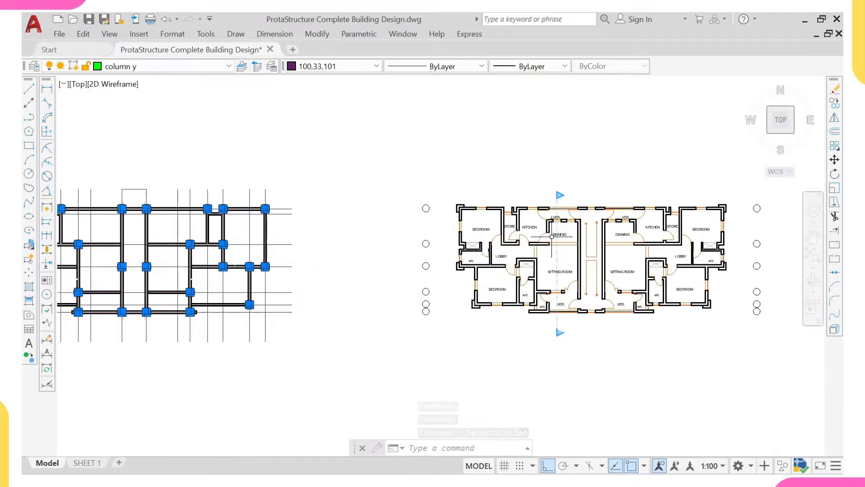
{"action": "middle_click_drag", "start_coordinate": [64, 219], "coordinate": [304, 228]}
{"action": "scroll", "coordinate": [273, 262], "scroll_direction": "up", "scroll_amount": 10}
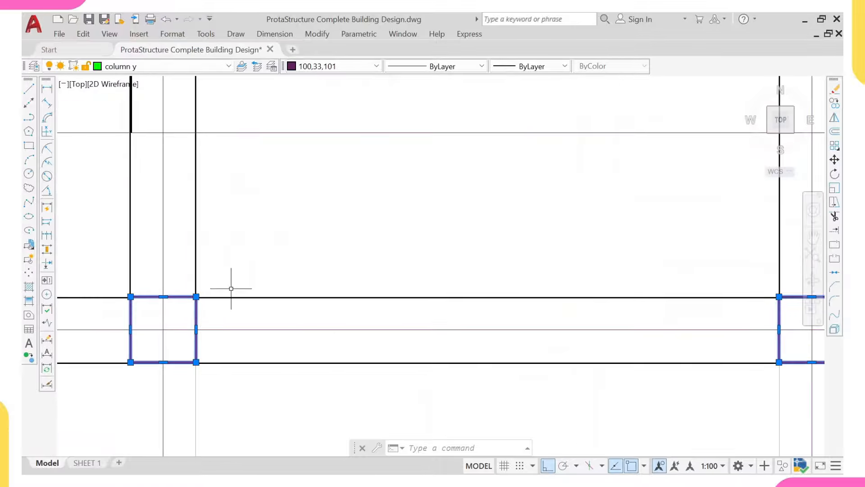
Step: Copy the selected columns with CO from the corner column to the matching wall corner of the floor plan
{"action": "type", "text": "co"}
{"action": "key", "text": "Return"}
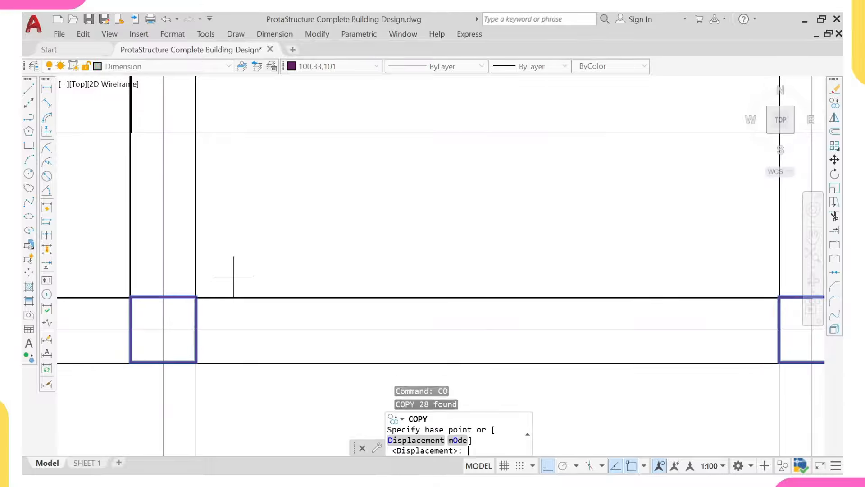
{"action": "scroll", "coordinate": [206, 281], "scroll_direction": "up", "scroll_amount": 2}
{"action": "left_click", "coordinate": [193, 300]}
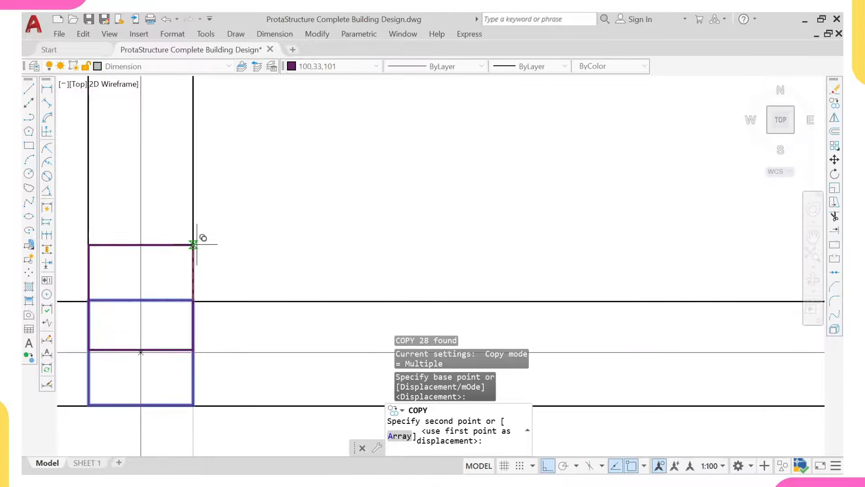
{"action": "scroll", "coordinate": [199, 245], "scroll_direction": "down", "scroll_amount": 3}
{"action": "middle_click_drag", "start_coordinate": [212, 210], "coordinate": [210, 236]}
{"action": "scroll", "coordinate": [210, 235], "scroll_direction": "down", "scroll_amount": 2}
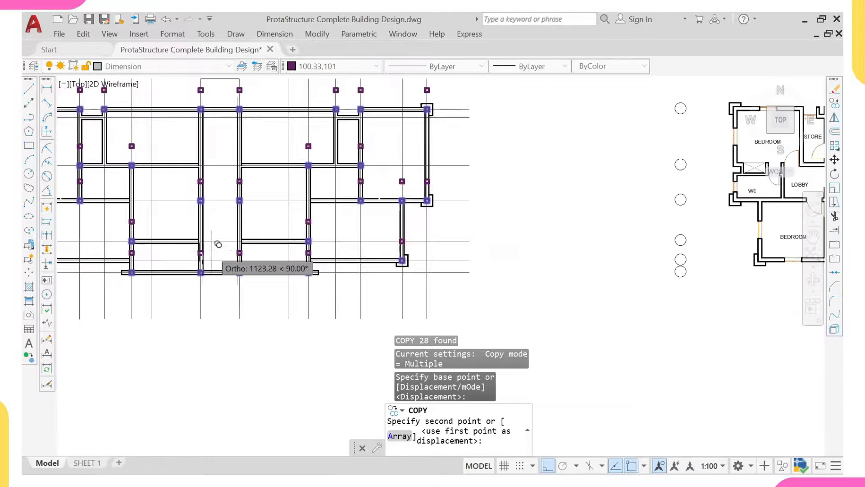
{"action": "scroll", "coordinate": [215, 243], "scroll_direction": "down", "scroll_amount": 4}
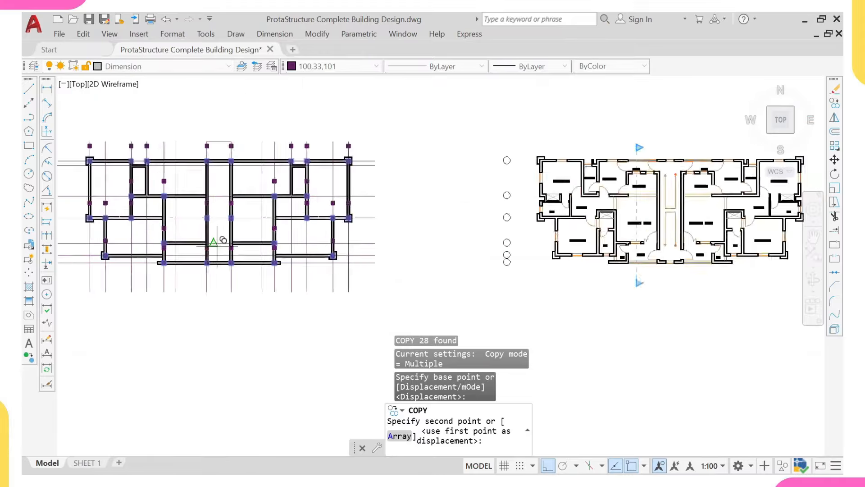
{"action": "scroll", "coordinate": [421, 265], "scroll_direction": "up", "scroll_amount": 5}
{"action": "scroll", "coordinate": [421, 266], "scroll_direction": "up", "scroll_amount": 3}
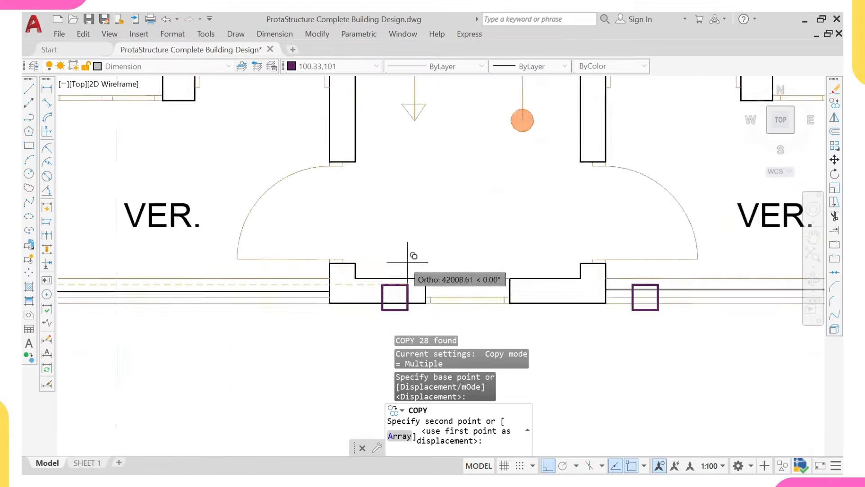
{"action": "scroll", "coordinate": [411, 251], "scroll_direction": "up", "scroll_amount": 3}
{"action": "left_click", "coordinate": [331, 305]}
{"action": "scroll", "coordinate": [334, 302], "scroll_direction": "down", "scroll_amount": 6}
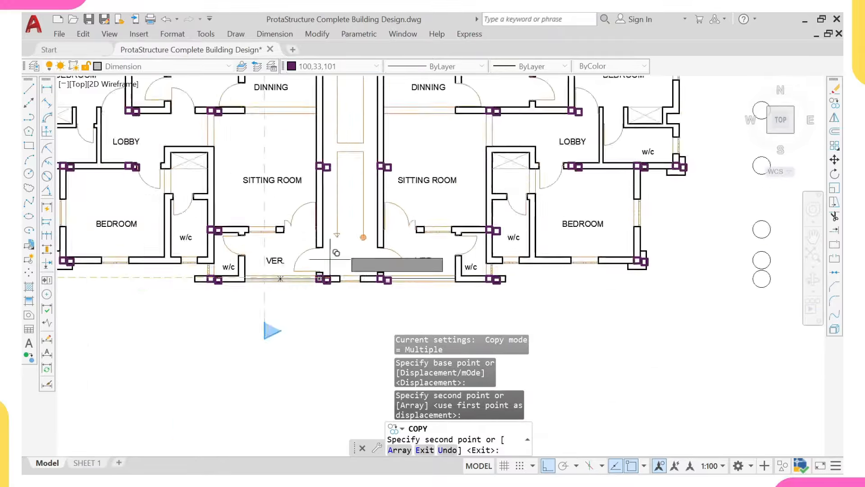
{"action": "key", "text": "Escape"}
Step: Pan across the floor plan to check the copied columns, ending at the top-left bedroom corner
{"action": "middle_click_drag", "start_coordinate": [258, 207], "coordinate": [252, 256]}
{"action": "scroll", "coordinate": [252, 256], "scroll_direction": "up", "scroll_amount": 4}
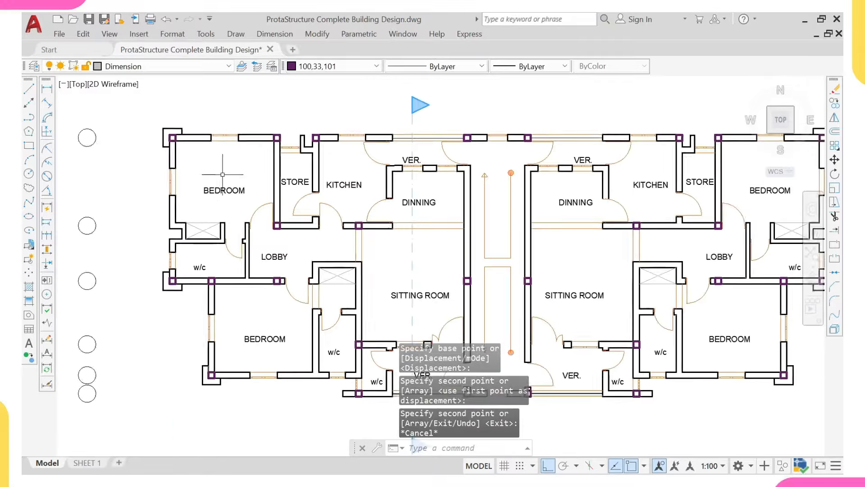
{"action": "middle_click_drag", "start_coordinate": [231, 184], "coordinate": [188, 202]}
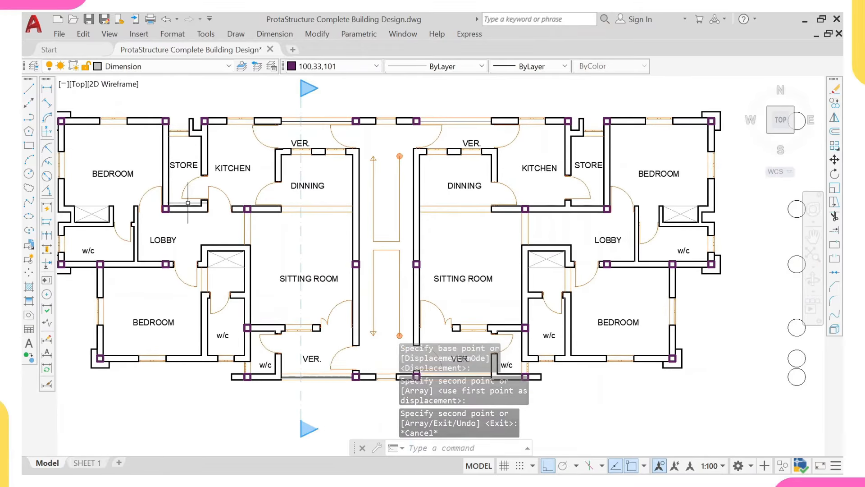
{"action": "scroll", "coordinate": [85, 109], "scroll_direction": "up", "scroll_amount": 2}
{"action": "scroll", "coordinate": [158, 158], "scroll_direction": "down", "scroll_amount": 2}
{"action": "middle_click_drag", "start_coordinate": [180, 167], "coordinate": [278, 180]}
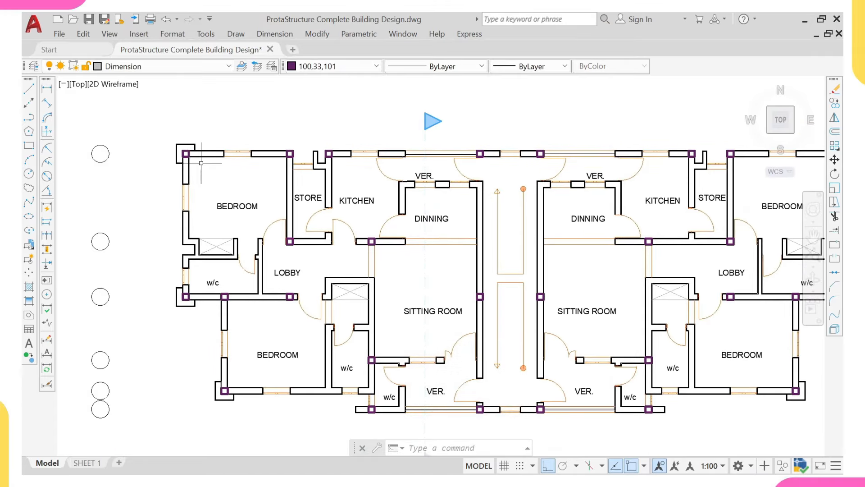
{"action": "scroll", "coordinate": [210, 168], "scroll_direction": "up", "scroll_amount": 4}
{"action": "middle_click_drag", "start_coordinate": [210, 170], "coordinate": [216, 189]}
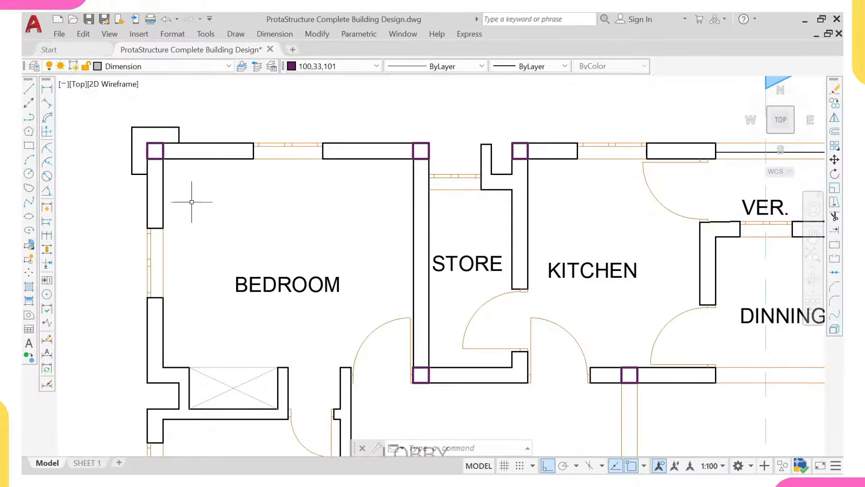
Step: Pan and zoom from the floor plan past the roof plan to the structural grid plan
{"action": "scroll", "coordinate": [180, 191], "scroll_direction": "down", "scroll_amount": 3}
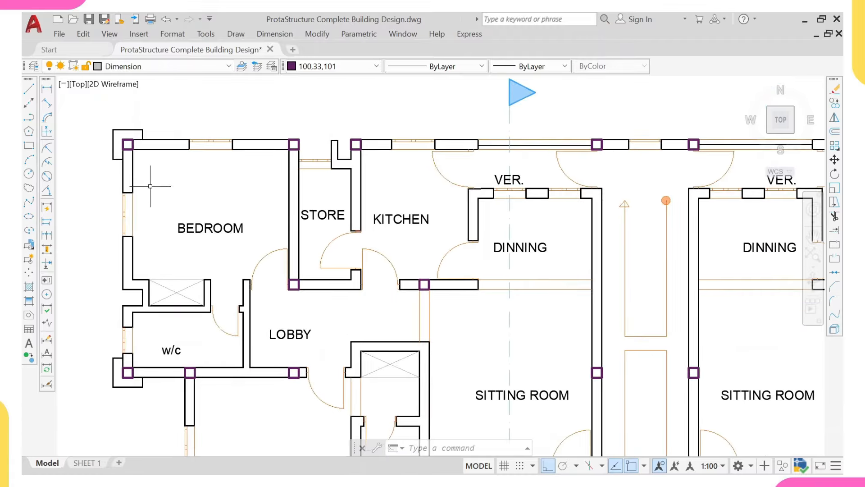
{"action": "scroll", "coordinate": [150, 186], "scroll_direction": "down", "scroll_amount": 4}
{"action": "middle_click_drag", "start_coordinate": [311, 253], "coordinate": [324, 269]}
{"action": "scroll", "coordinate": [478, 293], "scroll_direction": "down", "scroll_amount": 3}
{"action": "middle_click_drag", "start_coordinate": [208, 274], "coordinate": [494, 265]}
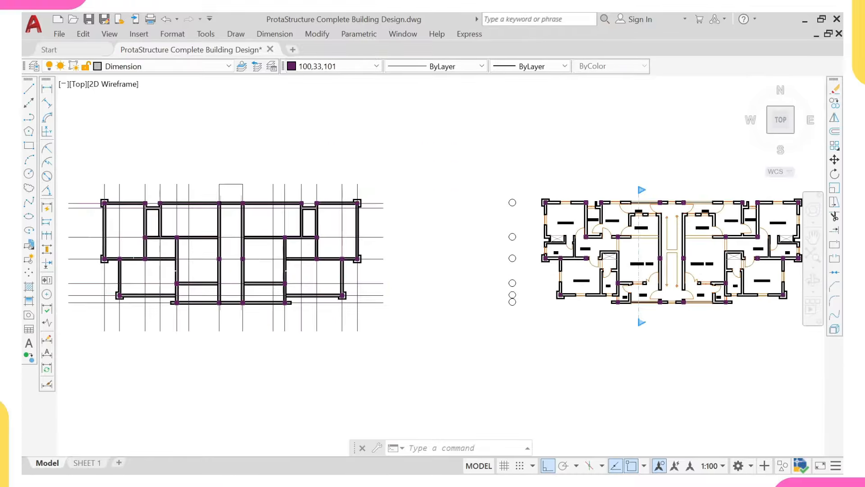
{"action": "scroll", "coordinate": [493, 265], "scroll_direction": "down", "scroll_amount": 2}
{"action": "middle_click_drag", "start_coordinate": [313, 244], "coordinate": [344, 280]}
{"action": "scroll", "coordinate": [345, 280], "scroll_direction": "up", "scroll_amount": 2}
{"action": "scroll", "coordinate": [378, 210], "scroll_direction": "up", "scroll_amount": 4}
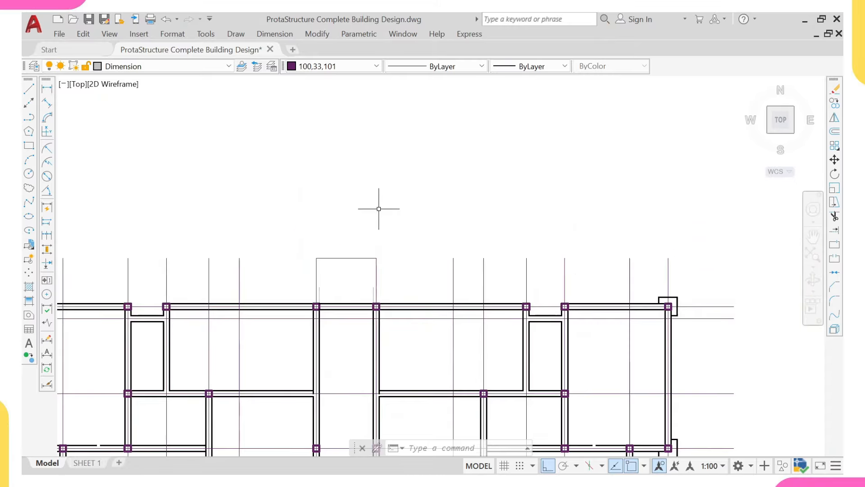
Step: Crossing-select the small stray rectangle above the top beam and erase it with E
{"action": "left_click", "coordinate": [361, 233]}
{"action": "left_click", "coordinate": [347, 265]}
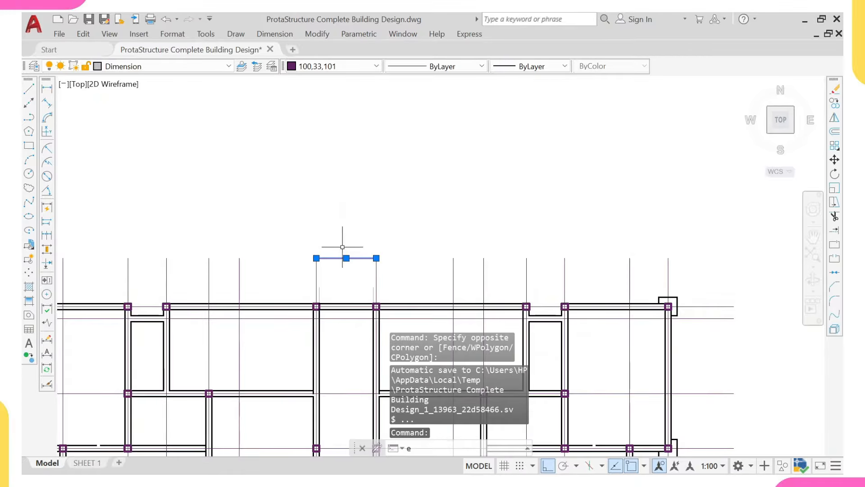
{"action": "type", "text": "e"}
{"action": "key", "text": "Return"}
{"action": "scroll", "coordinate": [343, 247], "scroll_direction": "down", "scroll_amount": 5}
{"action": "scroll", "coordinate": [366, 252], "scroll_direction": "down", "scroll_amount": 1}
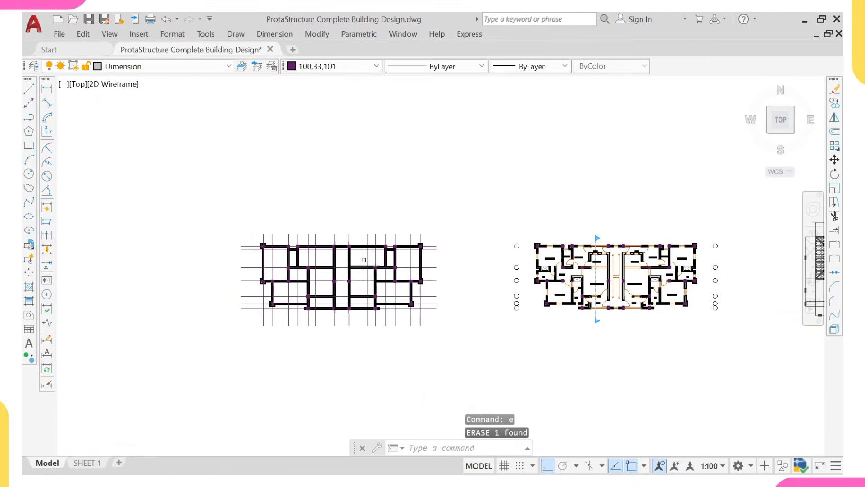
{"action": "scroll", "coordinate": [299, 243], "scroll_direction": "down", "scroll_amount": 5}
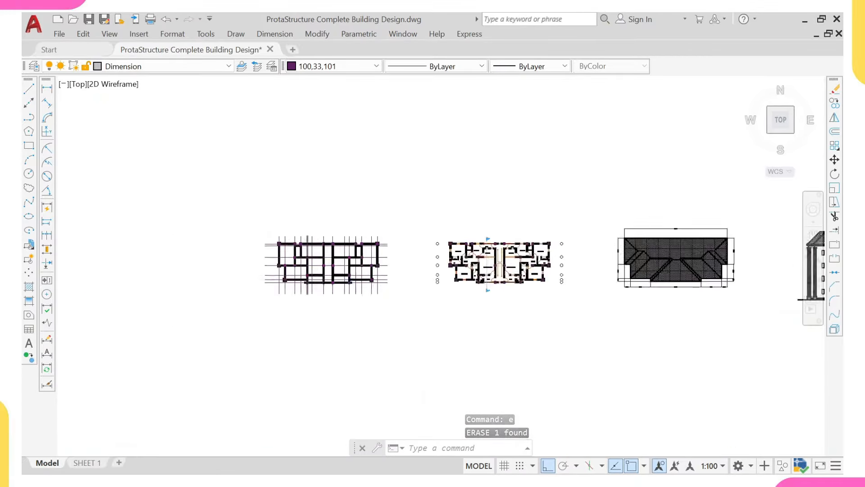
{"action": "scroll", "coordinate": [288, 245], "scroll_direction": "down", "scroll_amount": 4}
{"action": "middle_click_drag", "start_coordinate": [332, 228], "coordinate": [338, 300]}
{"action": "scroll", "coordinate": [338, 300], "scroll_direction": "down", "scroll_amount": 4}
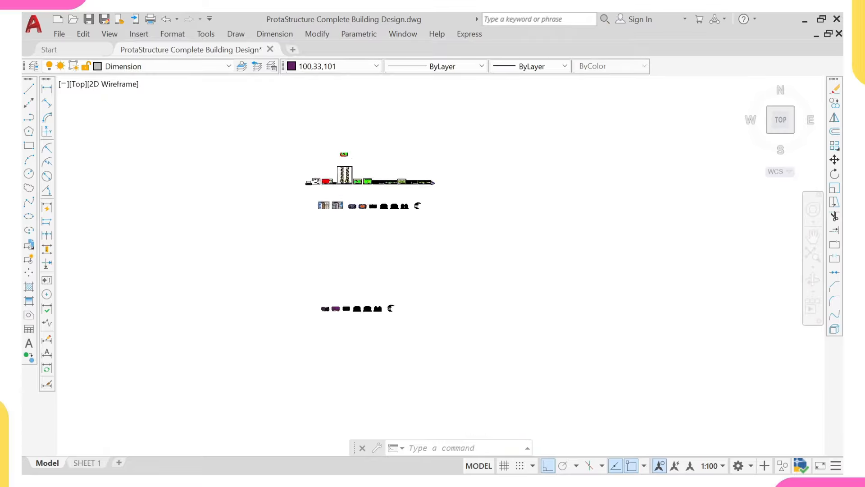
{"action": "scroll", "coordinate": [338, 180], "scroll_direction": "up", "scroll_amount": 6}
{"action": "middle_click_drag", "start_coordinate": [338, 178], "coordinate": [333, 230]}
{"action": "middle_click_drag", "start_coordinate": [272, 239], "coordinate": [223, 254]}
{"action": "scroll", "coordinate": [359, 217], "scroll_direction": "up", "scroll_amount": 5}
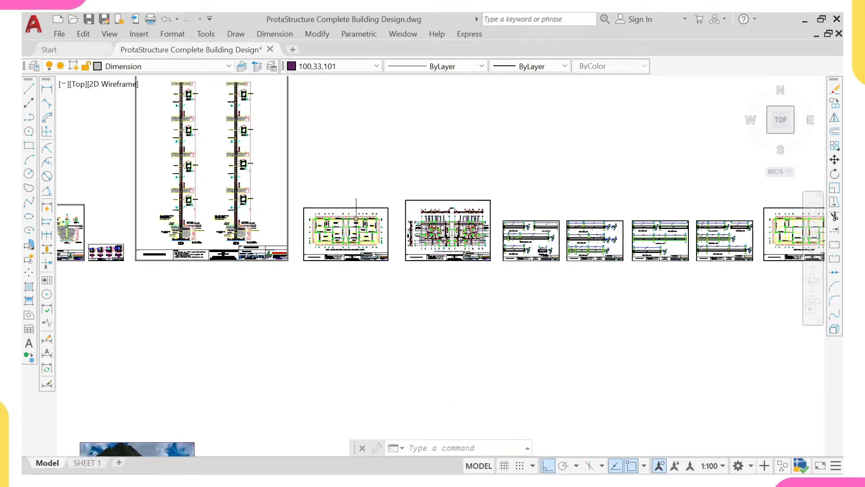
{"action": "middle_click_drag", "start_coordinate": [315, 225], "coordinate": [369, 338]}
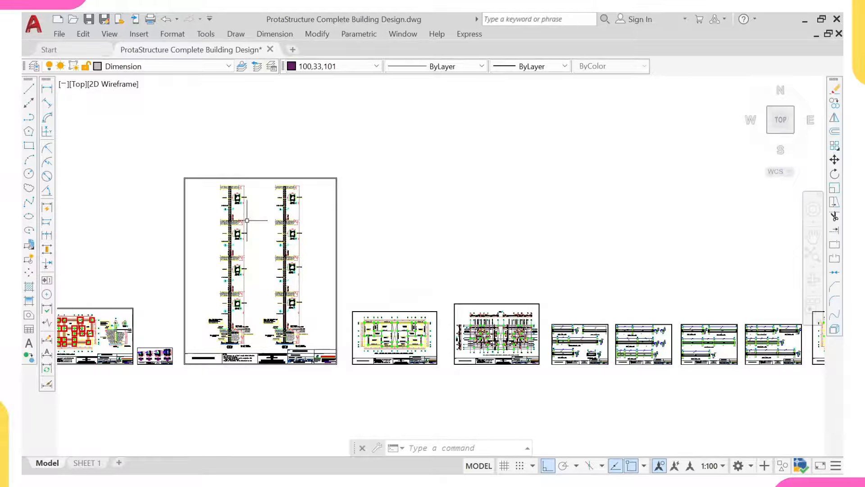
{"action": "scroll", "coordinate": [241, 298], "scroll_direction": "up", "scroll_amount": 2}
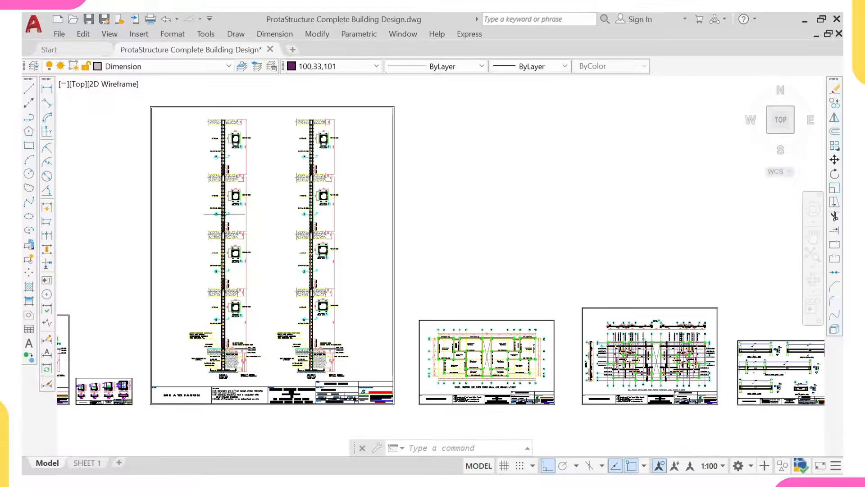
{"action": "scroll", "coordinate": [223, 142], "scroll_direction": "down", "scroll_amount": 3}
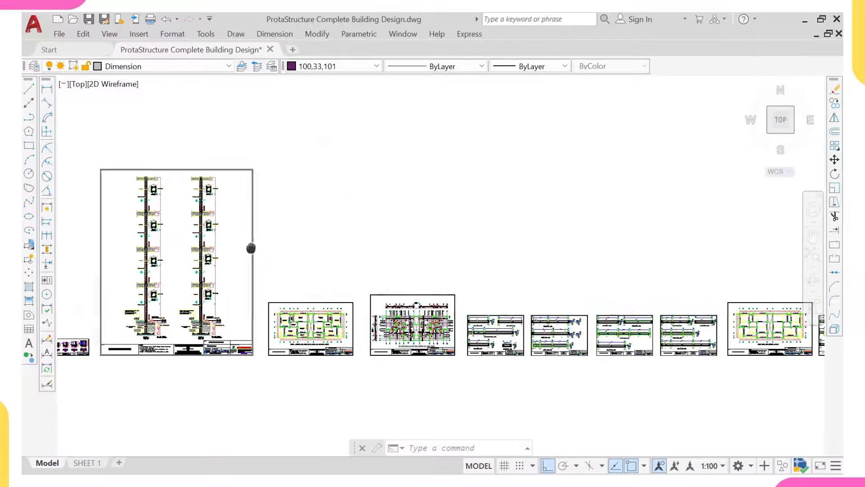
{"action": "scroll", "coordinate": [332, 239], "scroll_direction": "down", "scroll_amount": 2}
{"action": "middle_click_drag", "start_coordinate": [368, 267], "coordinate": [260, 266]}
{"action": "scroll", "coordinate": [271, 261], "scroll_direction": "up", "scroll_amount": 2}
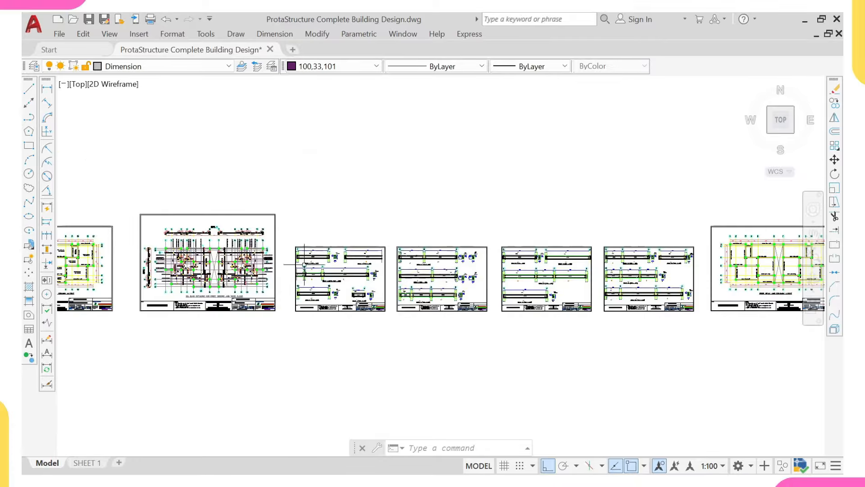
{"action": "scroll", "coordinate": [305, 264], "scroll_direction": "up", "scroll_amount": 2}
{"action": "middle_click_drag", "start_coordinate": [544, 263], "coordinate": [441, 273]}
{"action": "scroll", "coordinate": [440, 274], "scroll_direction": "down", "scroll_amount": 2}
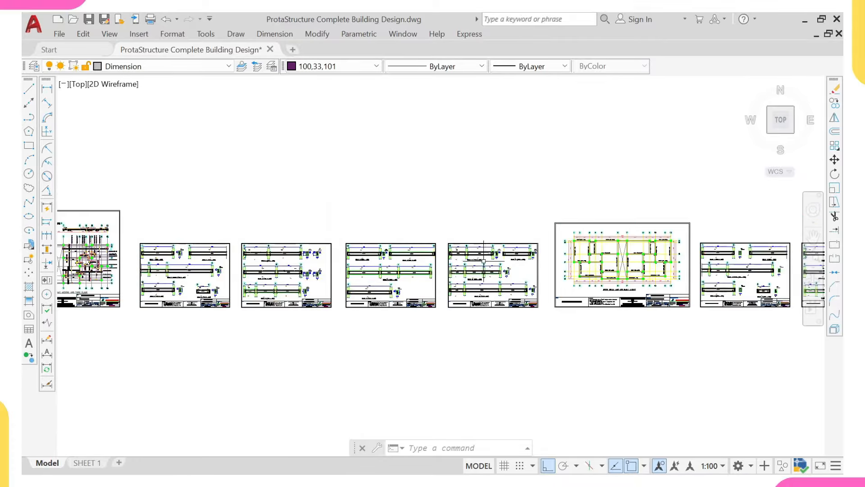
{"action": "scroll", "coordinate": [484, 261], "scroll_direction": "down", "scroll_amount": 4}
{"action": "middle_click_drag", "start_coordinate": [183, 185], "coordinate": [299, 157]}
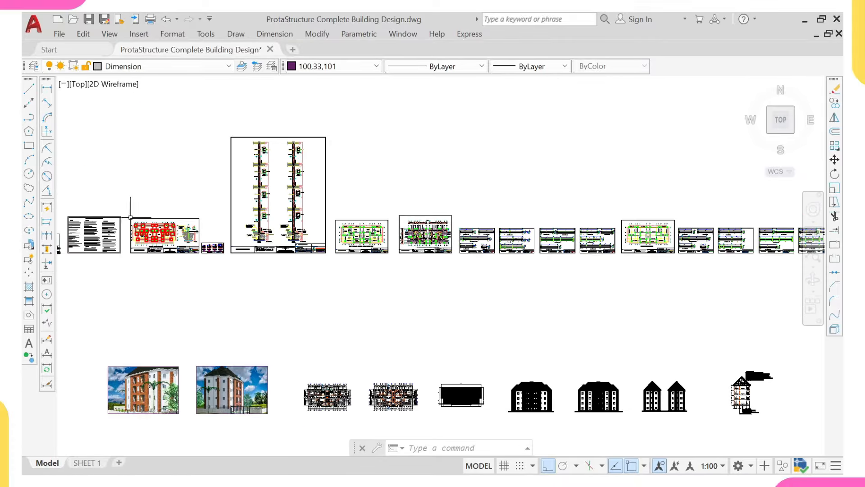
{"action": "middle_click_drag", "start_coordinate": [536, 226], "coordinate": [342, 227]}
{"action": "scroll", "coordinate": [527, 255], "scroll_direction": "up", "scroll_amount": 4}
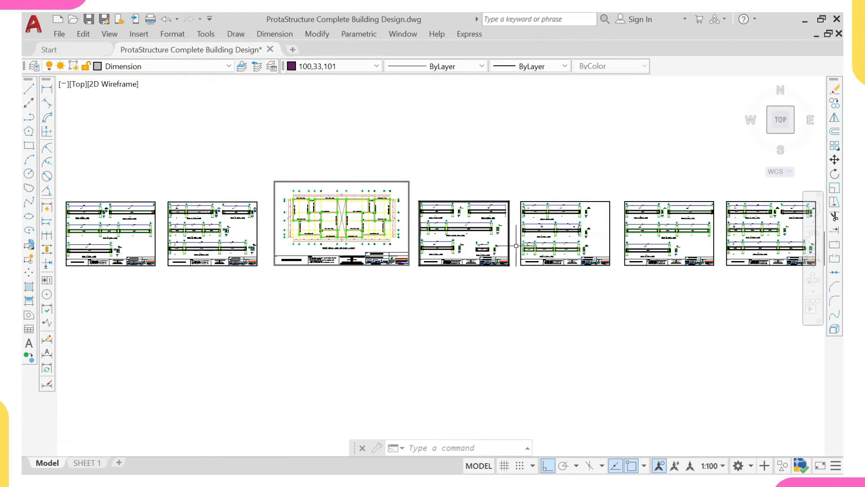
{"action": "scroll", "coordinate": [516, 245], "scroll_direction": "up", "scroll_amount": 4}
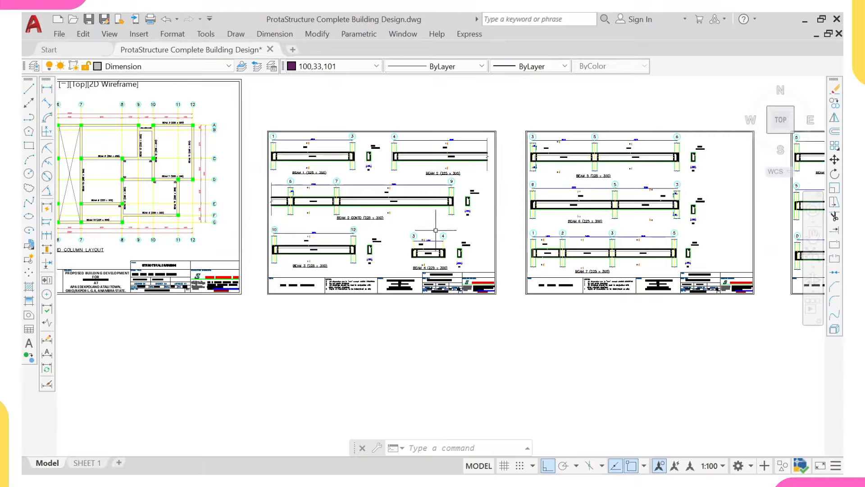
{"action": "scroll", "coordinate": [219, 200], "scroll_direction": "down", "scroll_amount": 2}
{"action": "middle_click_drag", "start_coordinate": [128, 198], "coordinate": [292, 189]}
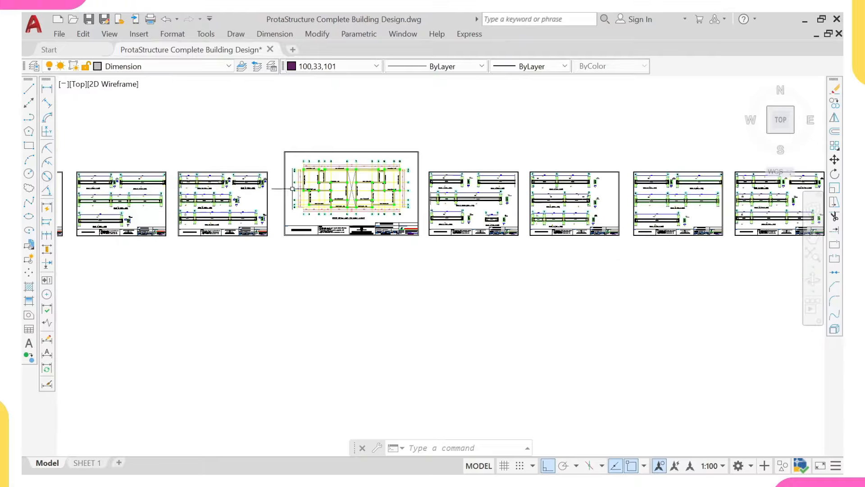
{"action": "scroll", "coordinate": [337, 220], "scroll_direction": "down", "scroll_amount": 3}
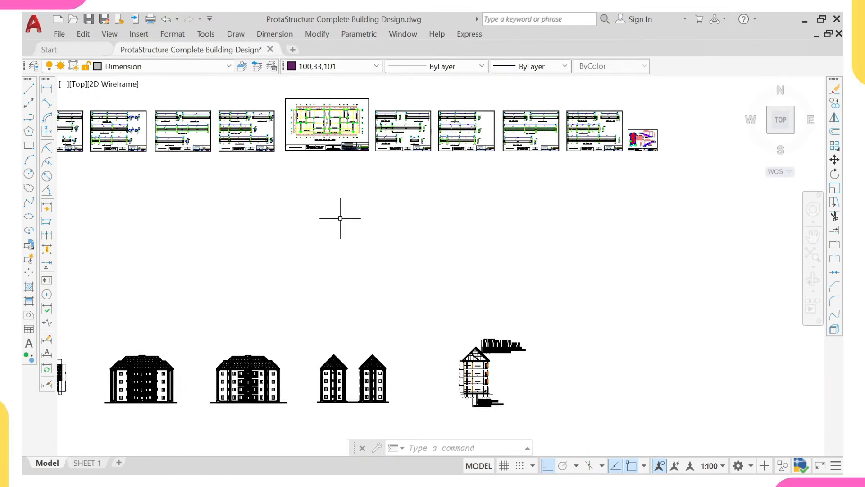
{"action": "middle_click_drag", "start_coordinate": [342, 217], "coordinate": [342, 238]}
{"action": "scroll", "coordinate": [501, 194], "scroll_direction": "down", "scroll_amount": 2}
{"action": "middle_click_drag", "start_coordinate": [281, 208], "coordinate": [332, 172]}
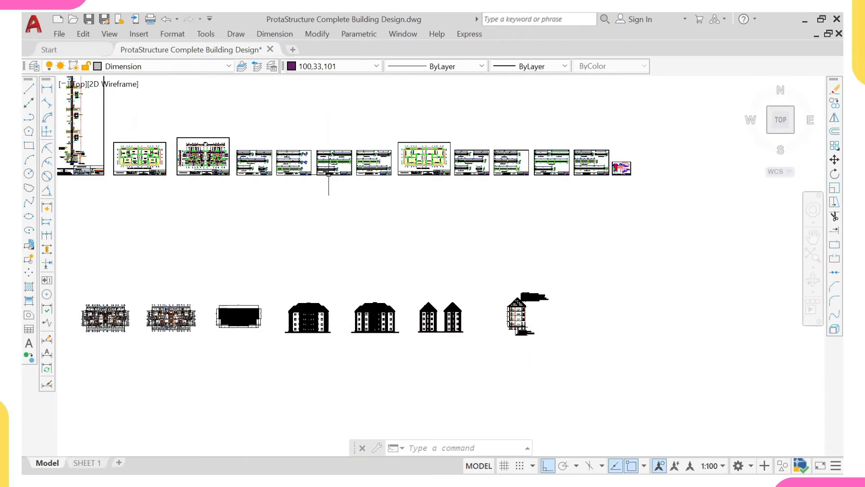
{"action": "scroll", "coordinate": [299, 185], "scroll_direction": "down", "scroll_amount": 4}
{"action": "middle_click_drag", "start_coordinate": [292, 240], "coordinate": [314, 164]}
{"action": "middle_click_drag", "start_coordinate": [361, 340], "coordinate": [395, 237]}
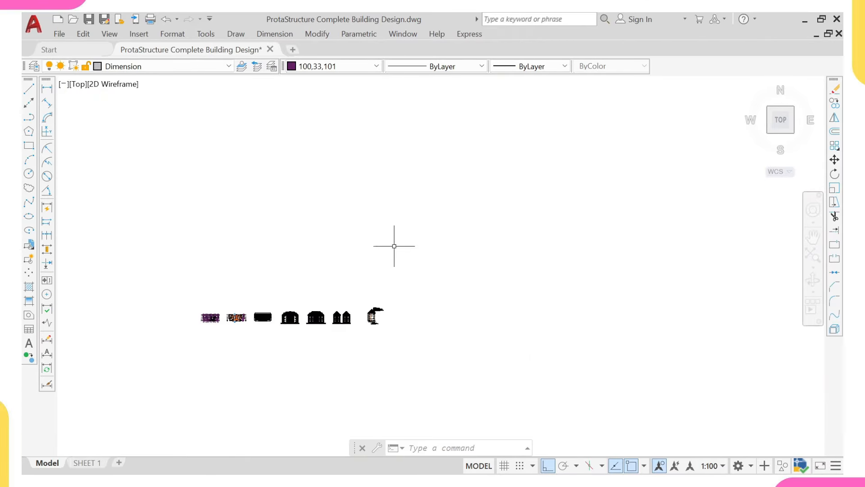
{"action": "scroll", "coordinate": [251, 321], "scroll_direction": "up", "scroll_amount": 4}
{"action": "middle_click_drag", "start_coordinate": [245, 327], "coordinate": [391, 297]}
{"action": "scroll", "coordinate": [300, 276], "scroll_direction": "up", "scroll_amount": 3}
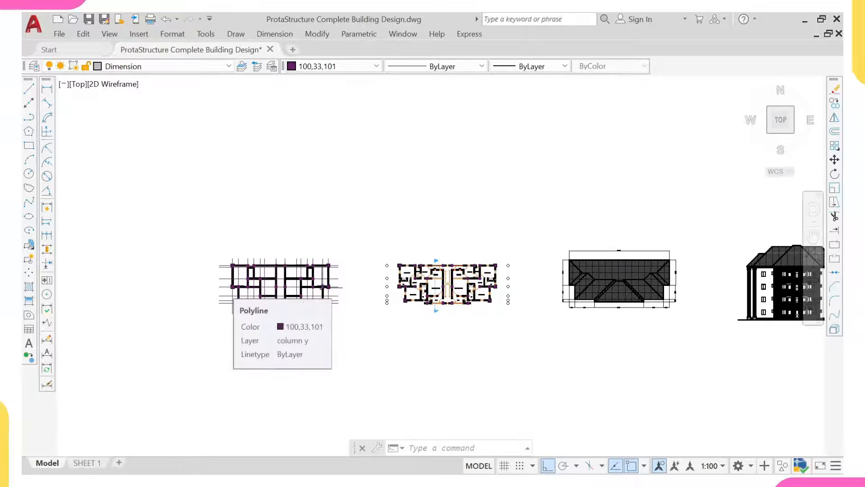
{"action": "mouse_move", "coordinate": [274, 296]}
{"action": "middle_mouse_down"}
{"action": "mouse_move", "coordinate": [357, 272]}
{"action": "mouse_move", "coordinate": [349, 294]}
{"action": "middle_mouse_up"}
{"action": "scroll", "coordinate": [357, 272], "scroll_direction": "up", "scroll_amount": 2}
{"action": "scroll", "coordinate": [321, 263], "scroll_direction": "up", "scroll_amount": 6}
{"action": "scroll", "coordinate": [316, 253], "scroll_direction": "down", "scroll_amount": 4}
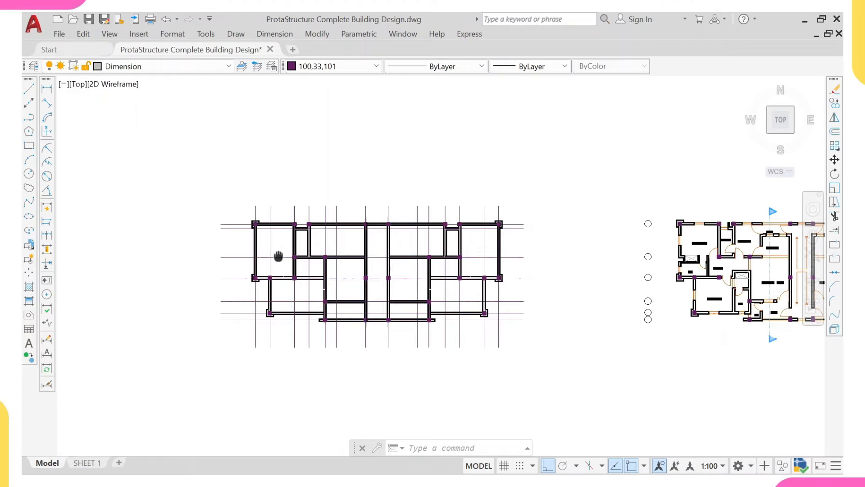
{"action": "middle_click_drag", "start_coordinate": [280, 255], "coordinate": [243, 251]}
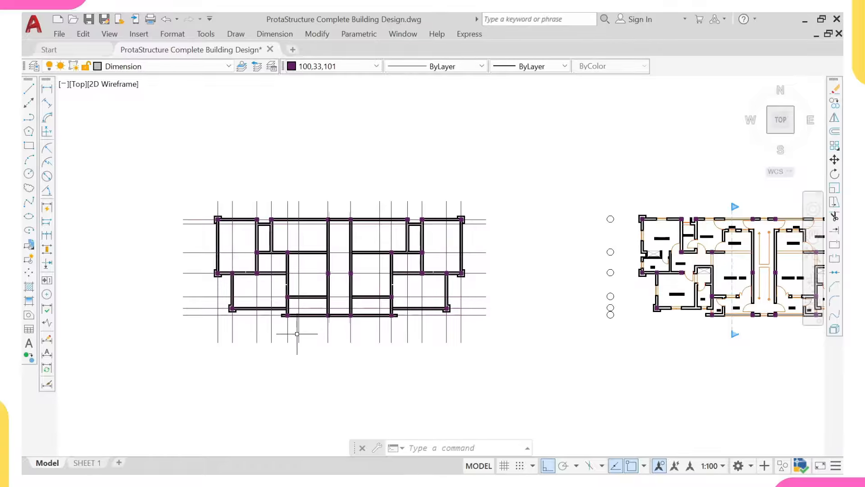
{"action": "middle_click_drag", "start_coordinate": [295, 224], "coordinate": [299, 248]}
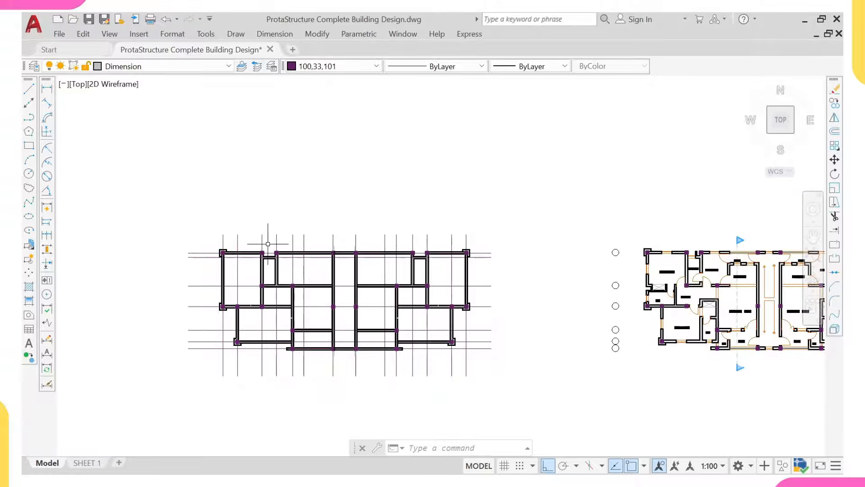
{"action": "scroll", "coordinate": [268, 243], "scroll_direction": "up", "scroll_amount": 4}
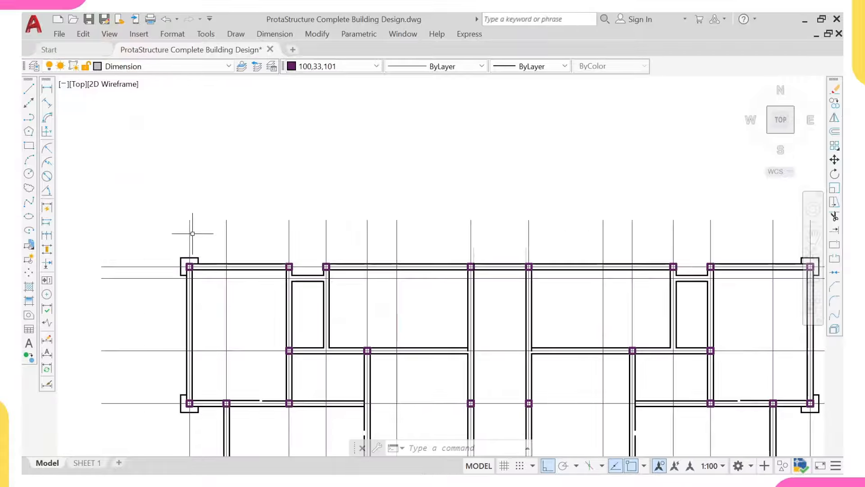
Step: Select the two surplus vertical grid lines and erase them with E
{"action": "scroll", "coordinate": [386, 217], "scroll_direction": "down", "scroll_amount": 2}
{"action": "left_click", "coordinate": [407, 210]}
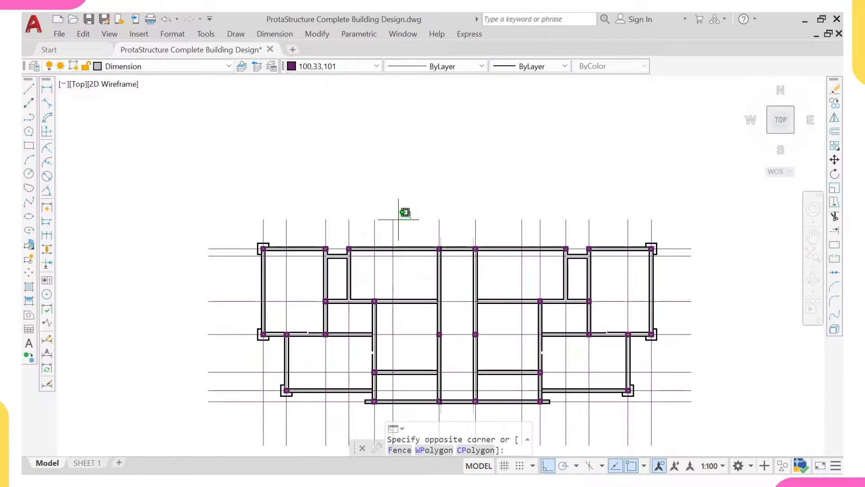
{"action": "left_click", "coordinate": [389, 221]}
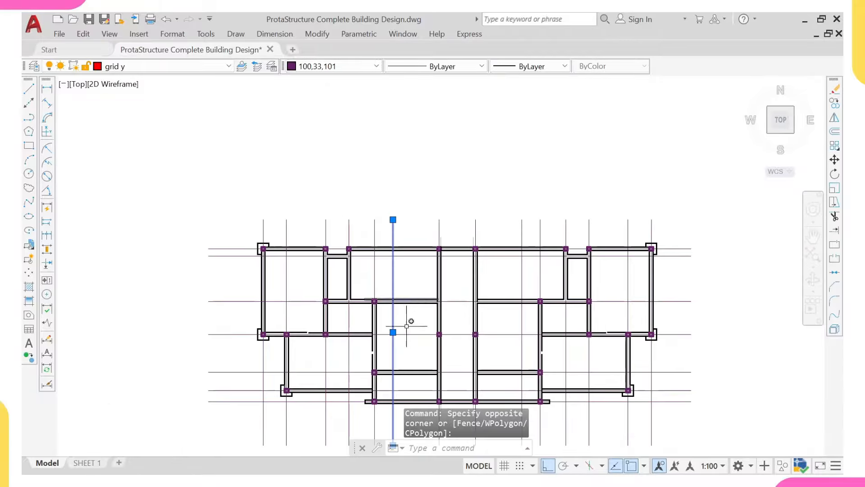
{"action": "left_click", "coordinate": [527, 215]}
{"action": "left_click", "coordinate": [497, 235]}
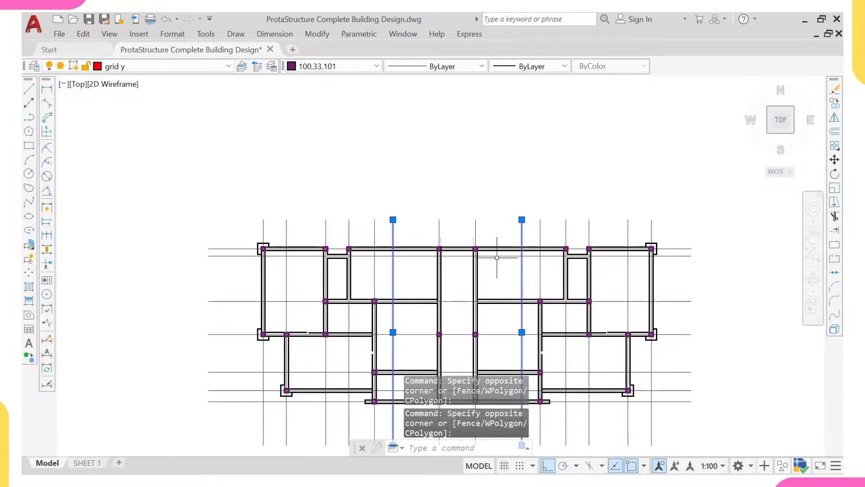
{"action": "middle_click_drag", "start_coordinate": [543, 300], "coordinate": [484, 242]}
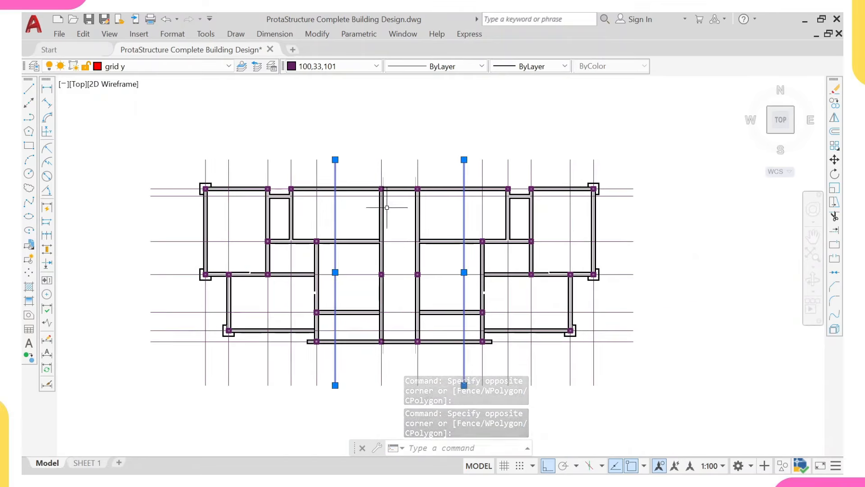
{"action": "type", "text": "e"}
{"action": "key", "text": "Return"}
{"action": "scroll", "coordinate": [386, 215], "scroll_direction": "down", "scroll_amount": 4}
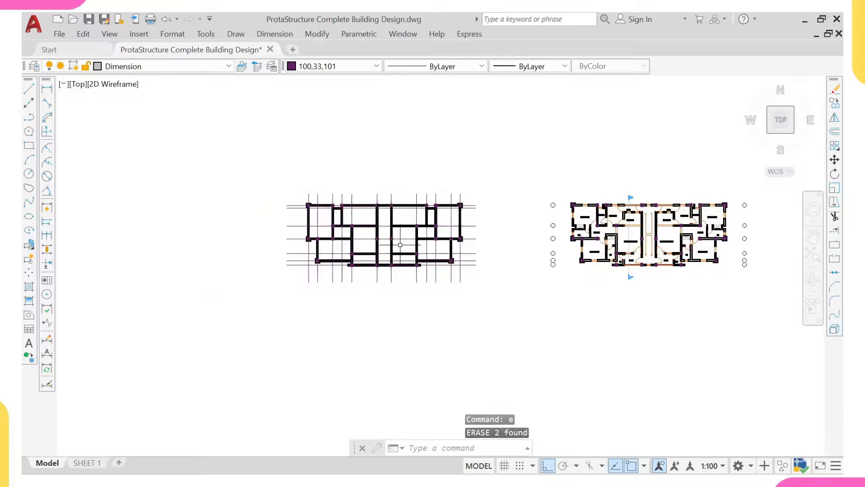
{"action": "middle_click_drag", "start_coordinate": [400, 245], "coordinate": [315, 241]}
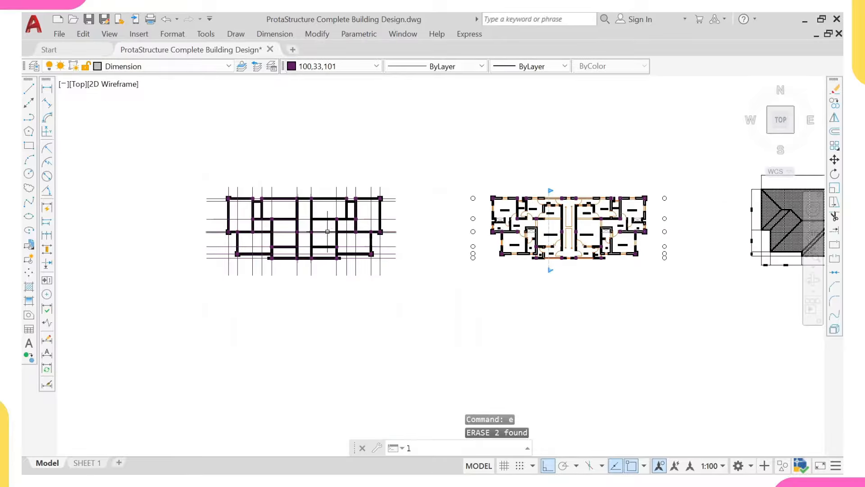
Step: Draw a vertical helper line starting at 0,0 and going straight up
{"action": "type", "text": "l"}
{"action": "key", "text": "Return"}
{"action": "type", "text": "0,0"}
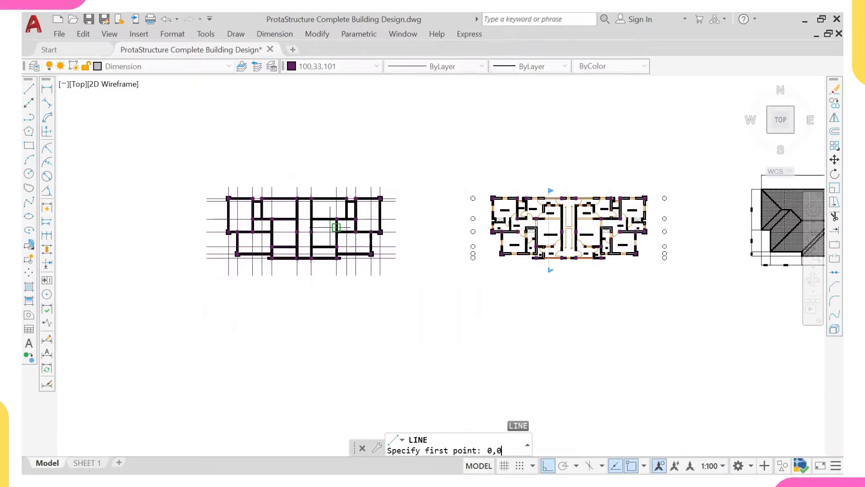
{"action": "key", "text": "Return"}
{"action": "scroll", "coordinate": [518, 257], "scroll_direction": "down", "scroll_amount": 6}
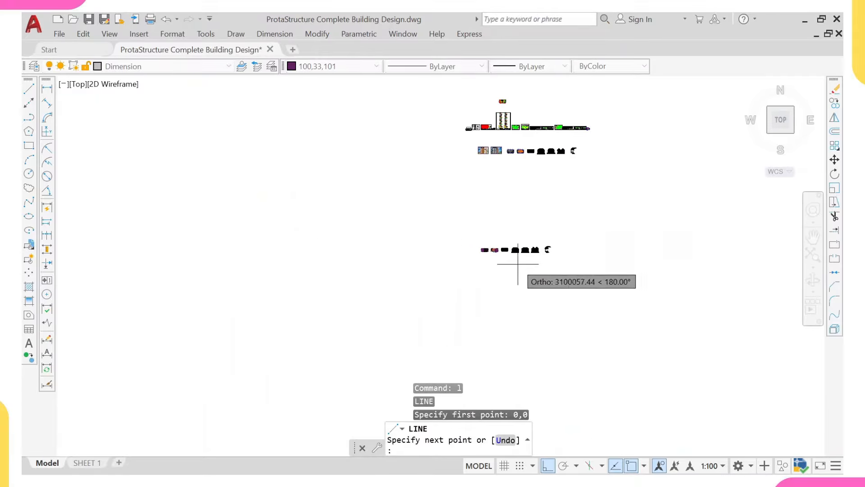
{"action": "scroll", "coordinate": [527, 289], "scroll_direction": "down", "scroll_amount": 2}
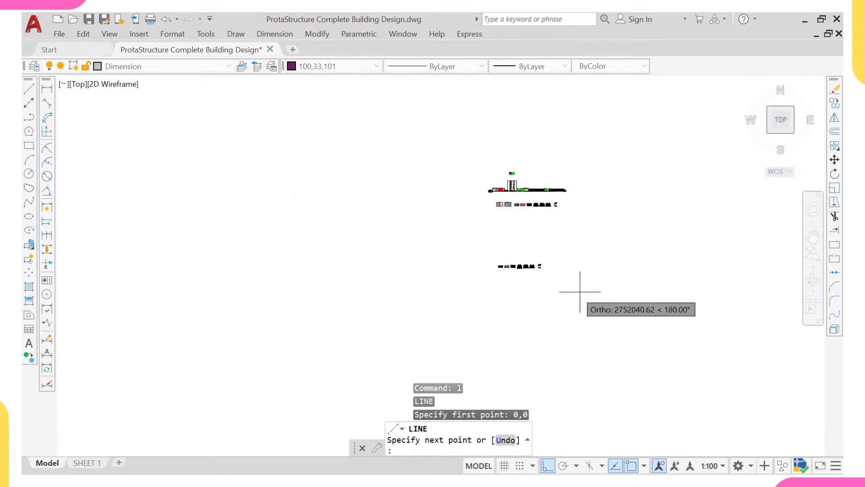
{"action": "middle_click_drag", "start_coordinate": [570, 276], "coordinate": [548, 248]}
{"action": "scroll", "coordinate": [555, 241], "scroll_direction": "down", "scroll_amount": 4}
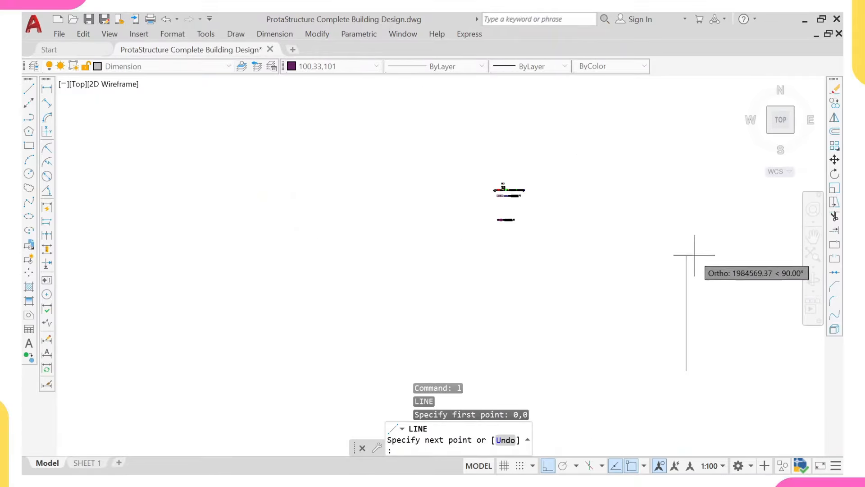
{"action": "left_click", "coordinate": [685, 152]}
{"action": "key", "text": "Escape"}
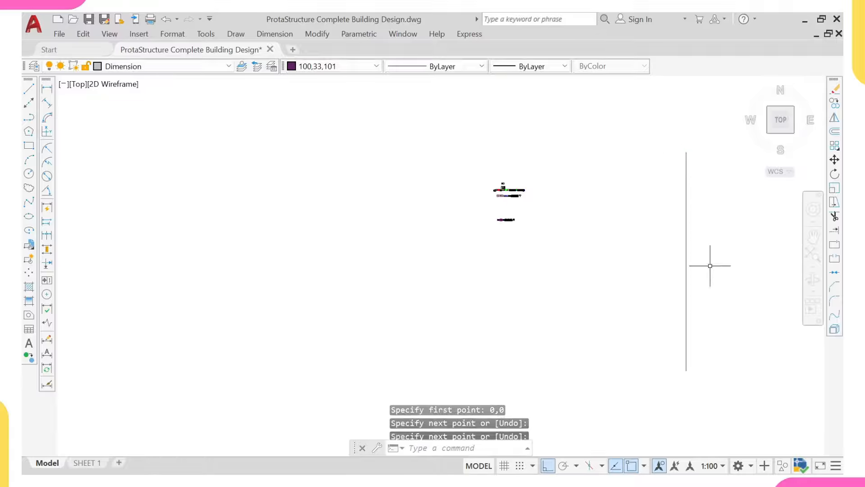
Step: Copy the whole grid plan from its corner to the origin, then select the helper line
{"action": "scroll", "coordinate": [514, 216], "scroll_direction": "up", "scroll_amount": 5}
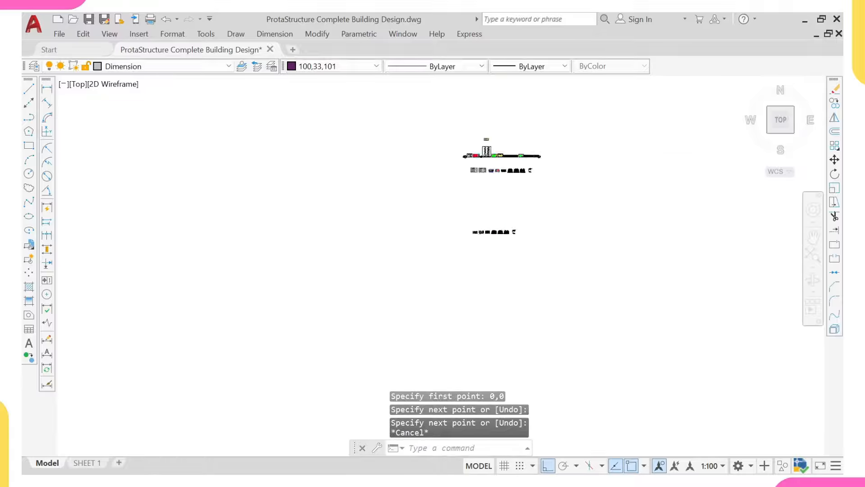
{"action": "left_click", "coordinate": [399, 224]}
{"action": "left_click", "coordinate": [271, 307]}
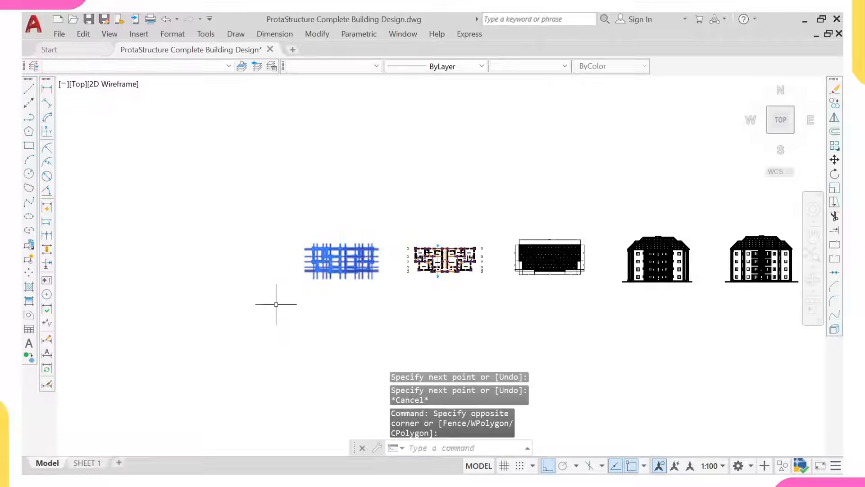
{"action": "type", "text": "co"}
{"action": "key", "text": "Return"}
{"action": "scroll", "coordinate": [312, 217], "scroll_direction": "up", "scroll_amount": 5}
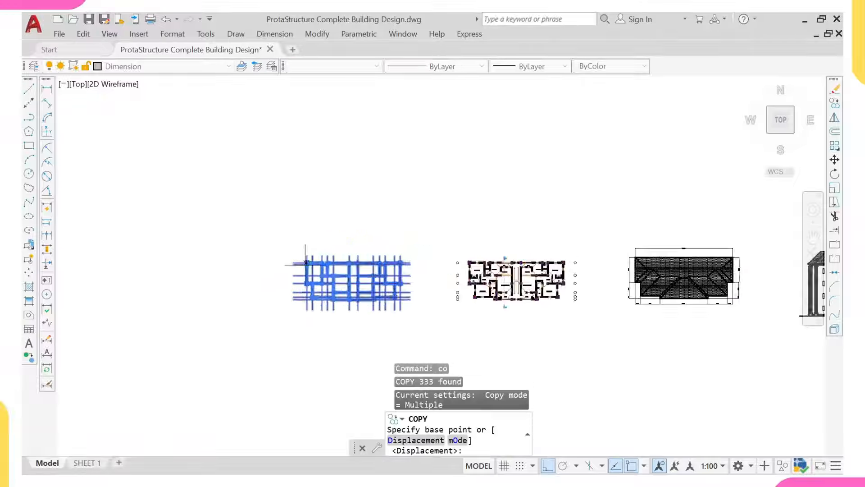
{"action": "left_click", "coordinate": [303, 257]}
{"action": "scroll", "coordinate": [338, 190], "scroll_direction": "down", "scroll_amount": 8}
{"action": "scroll", "coordinate": [338, 190], "scroll_direction": "down", "scroll_amount": 3}
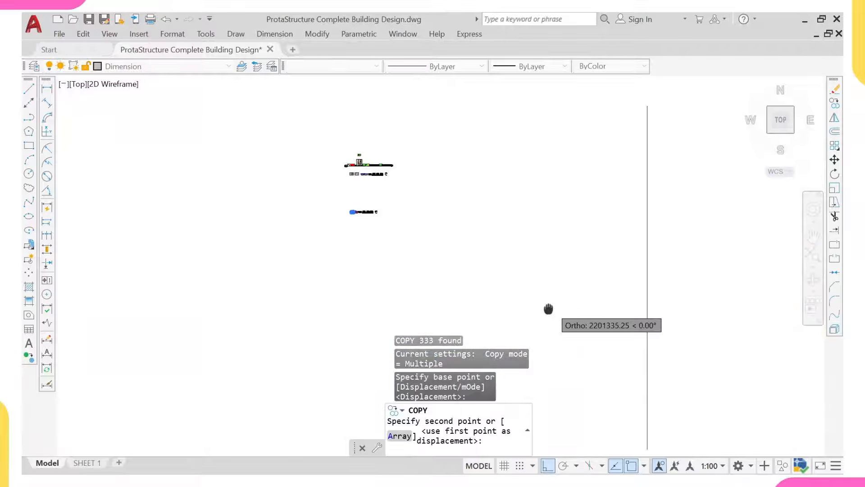
{"action": "key", "text": "F8"}
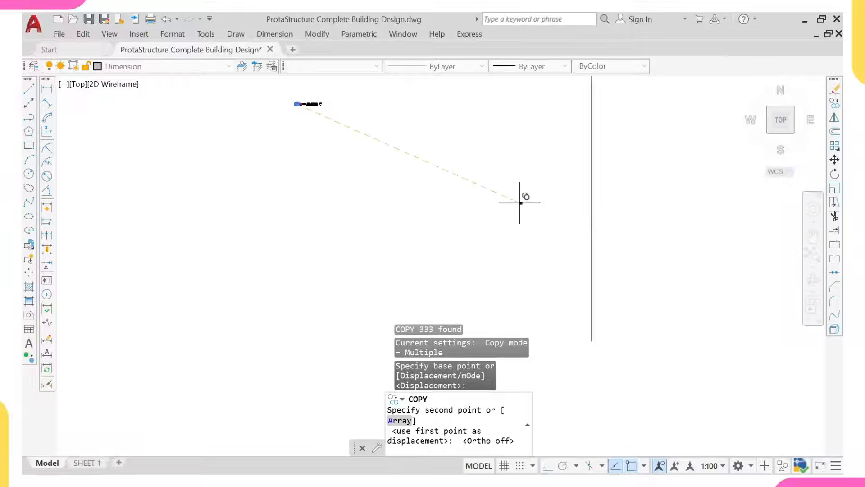
{"action": "scroll", "coordinate": [595, 351], "scroll_direction": "up", "scroll_amount": 7}
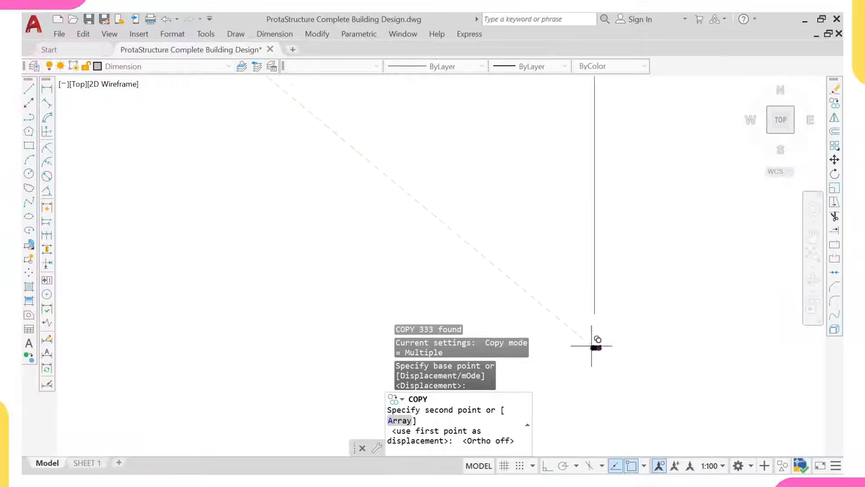
{"action": "left_click", "coordinate": [590, 249]}
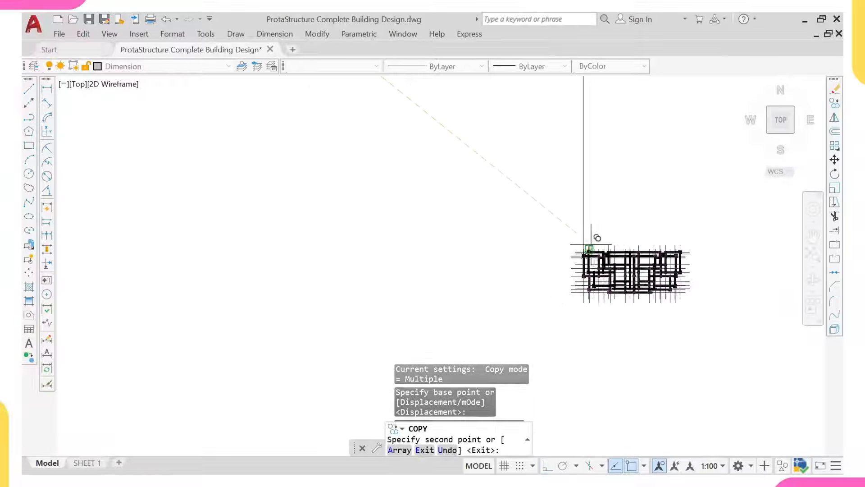
{"action": "key", "text": "Escape"}
{"action": "left_click", "coordinate": [611, 166]}
{"action": "left_click", "coordinate": [547, 181]}
Step: Erase the helper line, then window-select the entire grid plan and start Write Block with W
{"action": "type", "text": "e"}
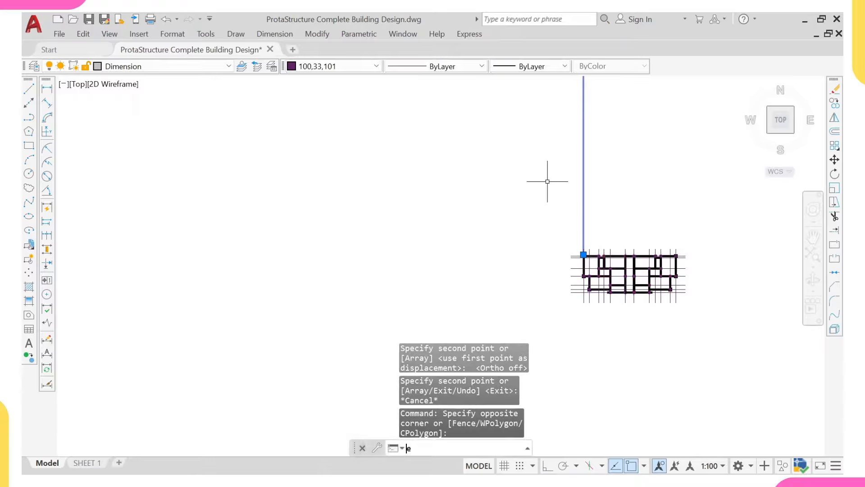
{"action": "key", "text": "Return"}
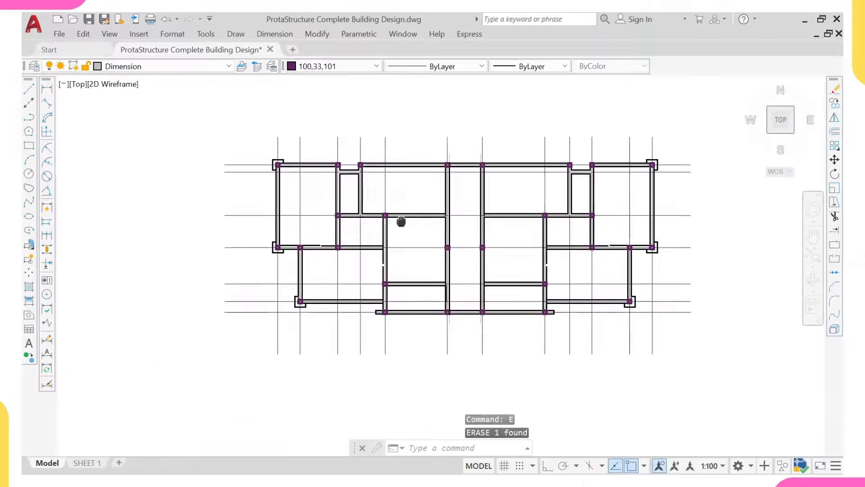
{"action": "mouse_move", "coordinate": [400, 222]}
{"action": "middle_mouse_down"}
{"action": "mouse_move", "coordinate": [377, 250]}
{"action": "mouse_move", "coordinate": [368, 241]}
{"action": "middle_mouse_up"}
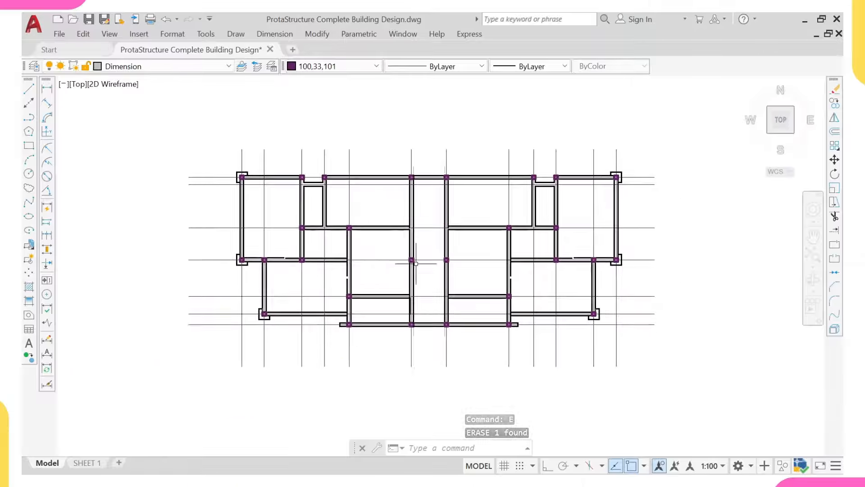
{"action": "scroll", "coordinate": [411, 257], "scroll_direction": "down", "scroll_amount": 2}
{"action": "left_click", "coordinate": [187, 132]}
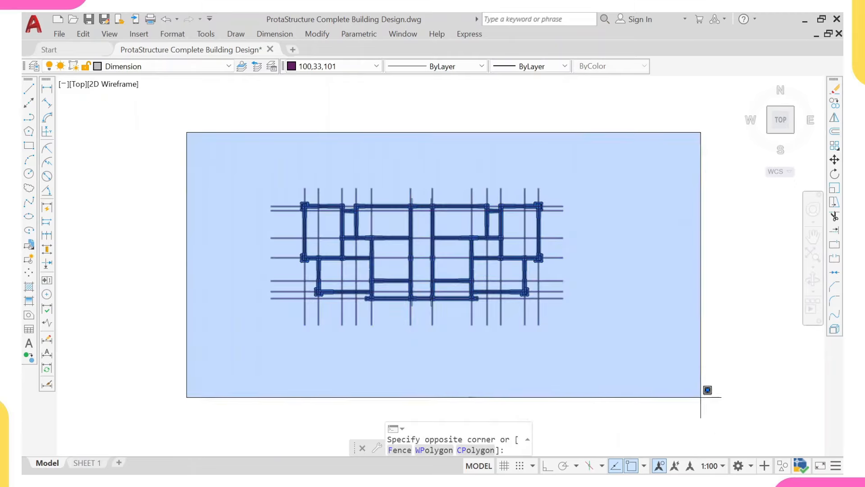
{"action": "left_click", "coordinate": [632, 390]}
{"action": "type", "text": "w"}
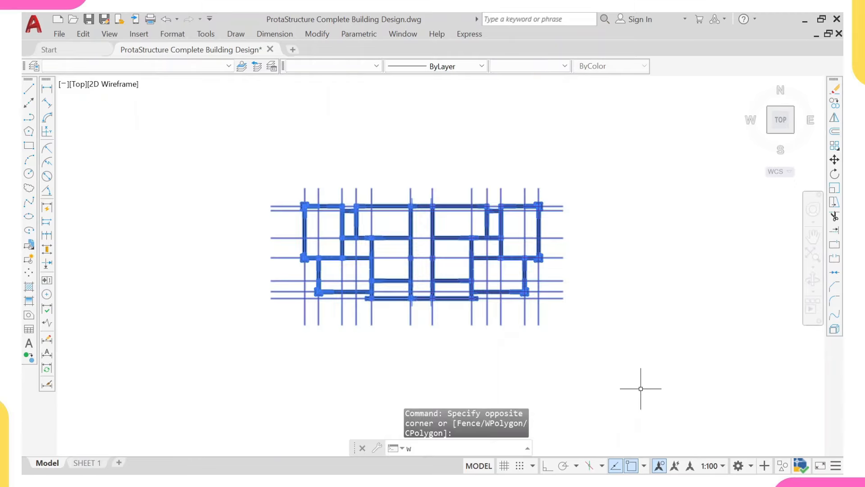
Step: Write the selection to the Desktop as '3 Storey YouTube' AutoCAD 2018 DXF in millimetres
{"action": "key", "text": "Return"}
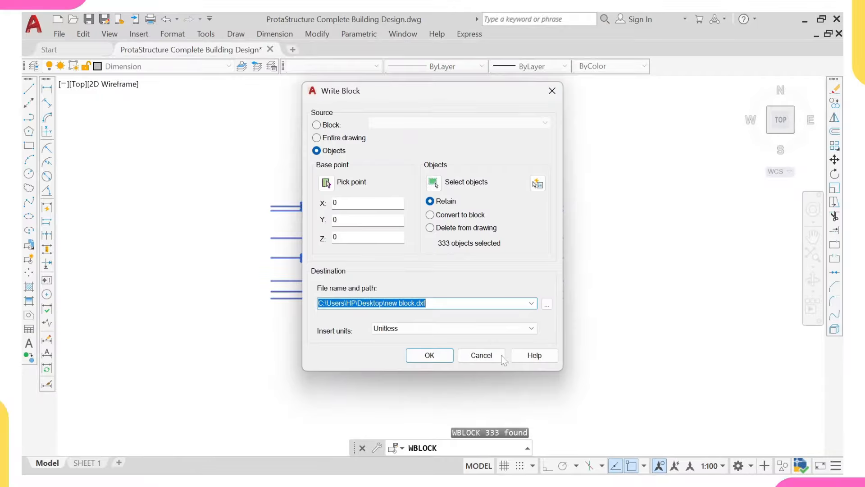
{"action": "left_click", "coordinate": [442, 330]}
{"action": "left_click", "coordinate": [415, 171]}
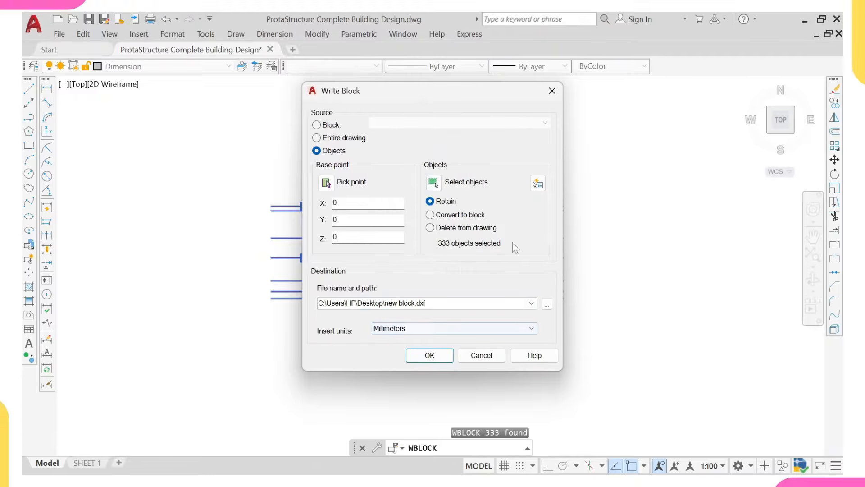
{"action": "left_click", "coordinate": [547, 305]}
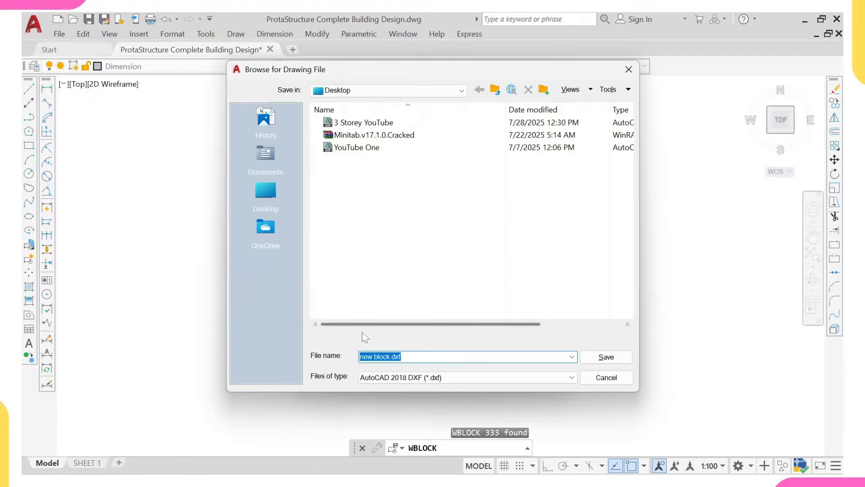
{"action": "left_click", "coordinate": [261, 200]}
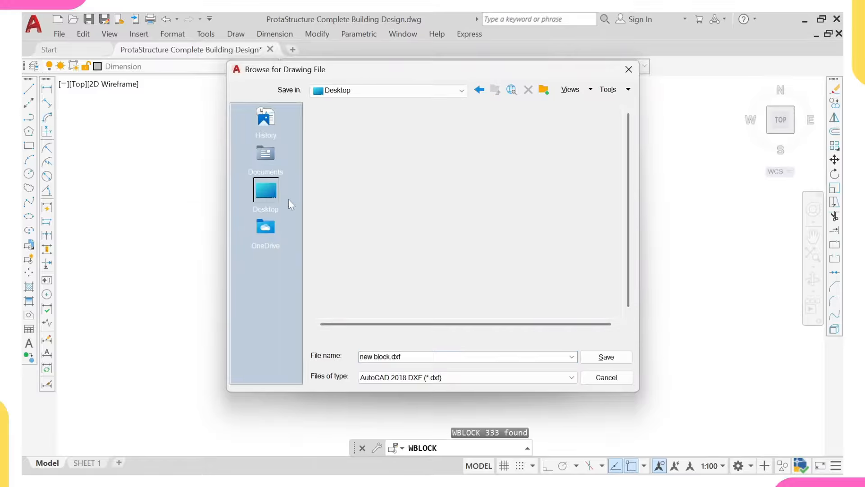
{"action": "left_click", "coordinate": [450, 376]}
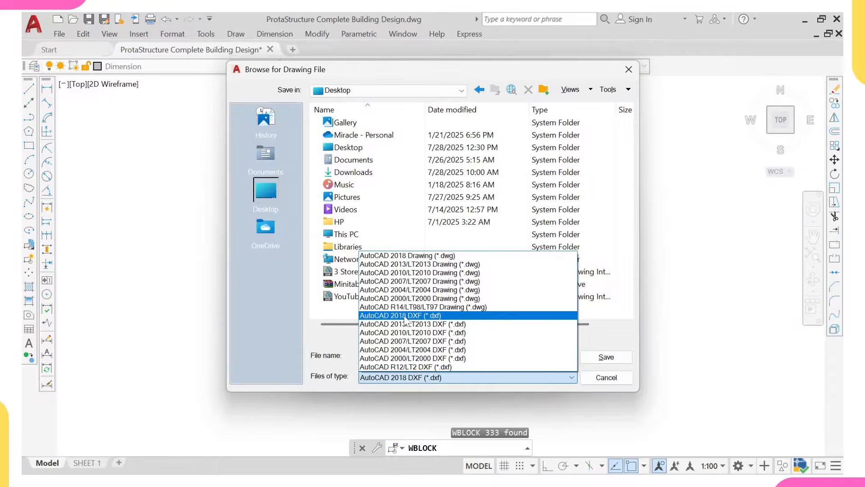
{"action": "left_click", "coordinate": [403, 316]}
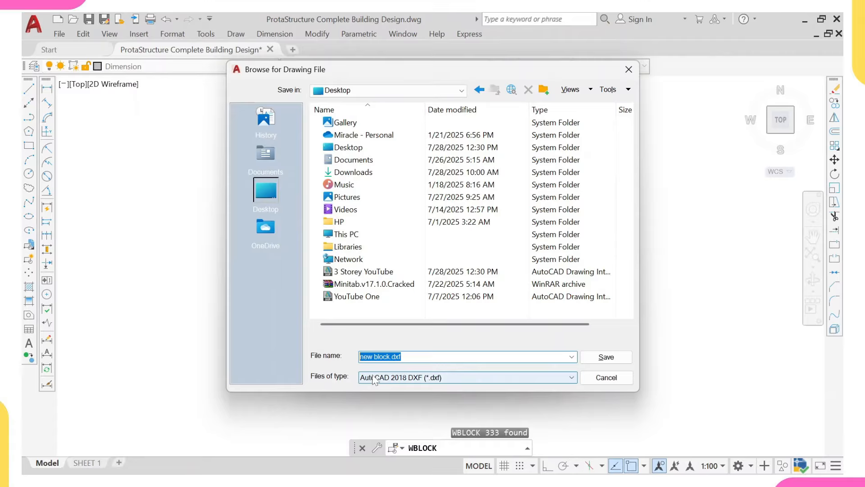
{"action": "type", "text": "3 Storey YouTube"}
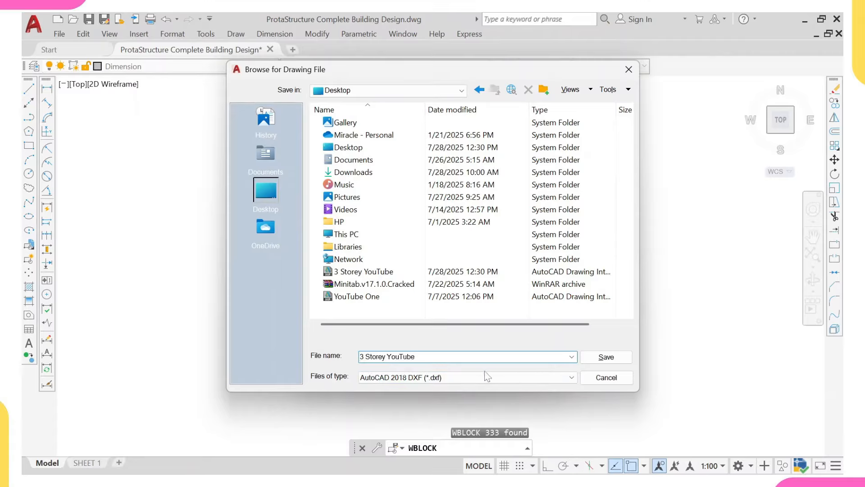
{"action": "left_click", "coordinate": [606, 357]}
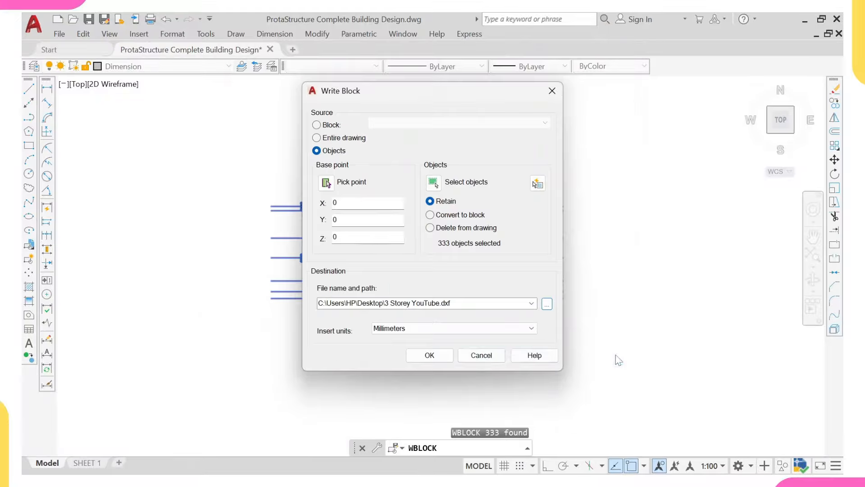
{"action": "left_click", "coordinate": [429, 356]}
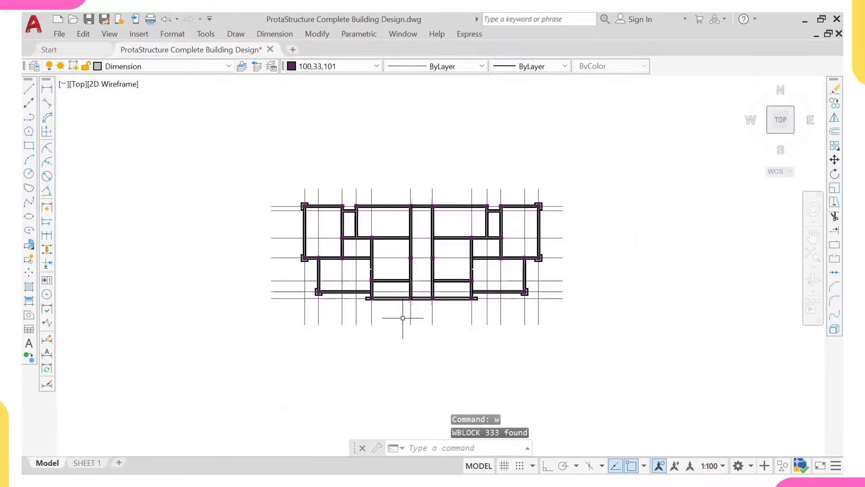
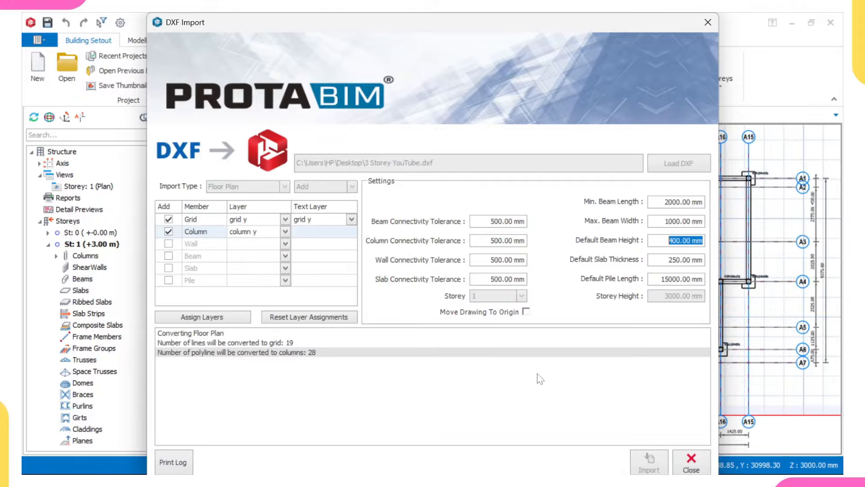
Step: Close the DXF import window after converting 19 grid lines and 28 columns
{"action": "left_click", "coordinate": [688, 465]}
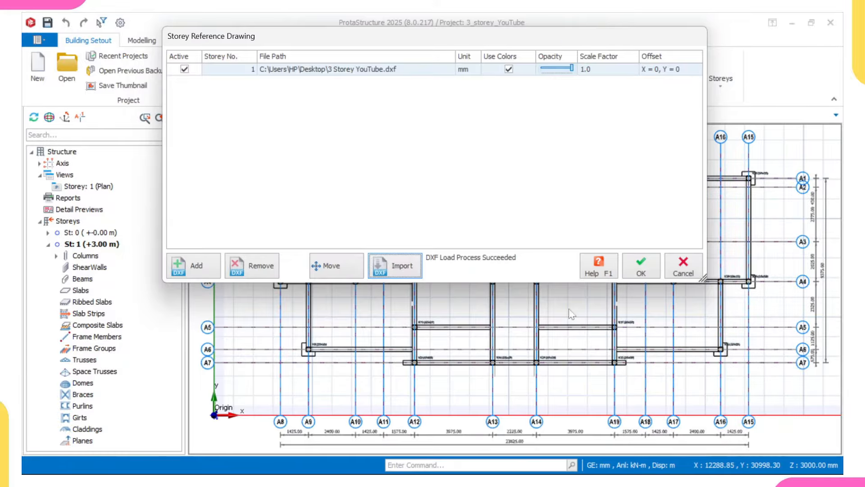
Step: Accept the storey reference drawing settings for Storey 1
{"action": "left_click", "coordinate": [641, 268]}
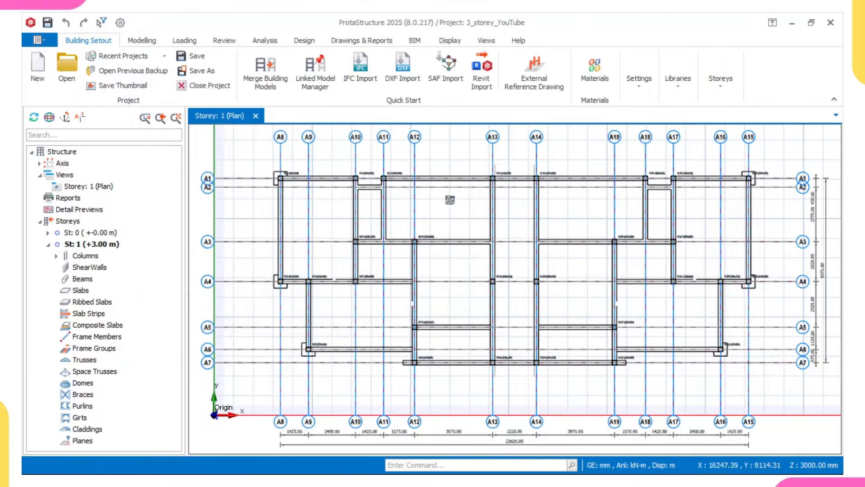
{"action": "scroll", "coordinate": [450, 199], "scroll_direction": "up", "scroll_amount": 4}
{"action": "scroll", "coordinate": [260, 242], "scroll_direction": "up", "scroll_amount": 3}
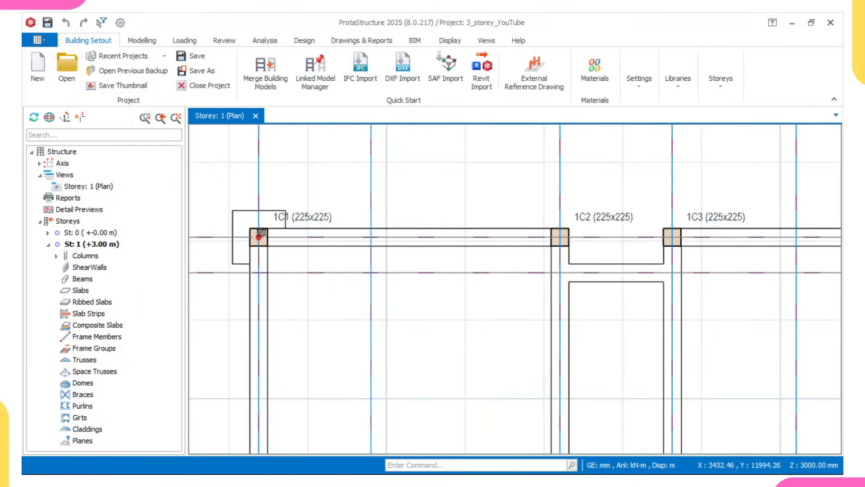
{"action": "scroll", "coordinate": [300, 218], "scroll_direction": "down", "scroll_amount": 1}
{"action": "scroll", "coordinate": [599, 221], "scroll_direction": "down", "scroll_amount": 1}
Step: Pan and zoom across the plan to check axes A1–A19 and the 225x225 columns
{"action": "middle_click_drag", "start_coordinate": [588, 196], "coordinate": [475, 235]}
{"action": "scroll", "coordinate": [359, 198], "scroll_direction": "down", "scroll_amount": 2}
{"action": "scroll", "coordinate": [500, 266], "scroll_direction": "down", "scroll_amount": 1}
{"action": "scroll", "coordinate": [356, 175], "scroll_direction": "up", "scroll_amount": 2}
{"action": "scroll", "coordinate": [307, 186], "scroll_direction": "up", "scroll_amount": 2}
{"action": "middle_click_drag", "start_coordinate": [351, 184], "coordinate": [298, 185]}
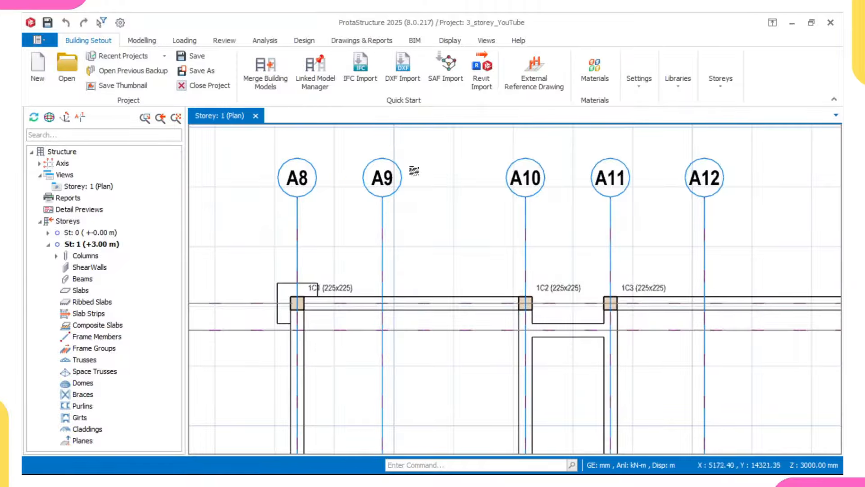
{"action": "scroll", "coordinate": [639, 177], "scroll_direction": "down", "scroll_amount": 2}
{"action": "middle_click_drag", "start_coordinate": [564, 298], "coordinate": [393, 235]}
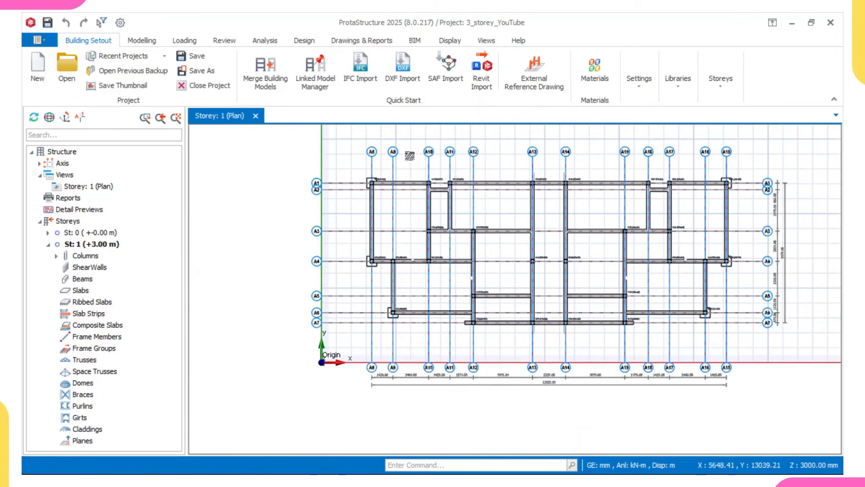
{"action": "middle_click_drag", "start_coordinate": [409, 156], "coordinate": [386, 184]}
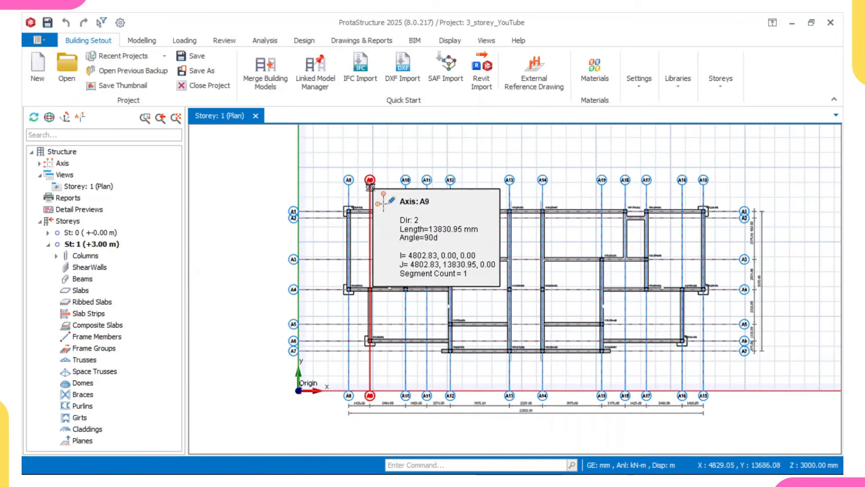
{"action": "scroll", "coordinate": [354, 178], "scroll_direction": "up", "scroll_amount": 2}
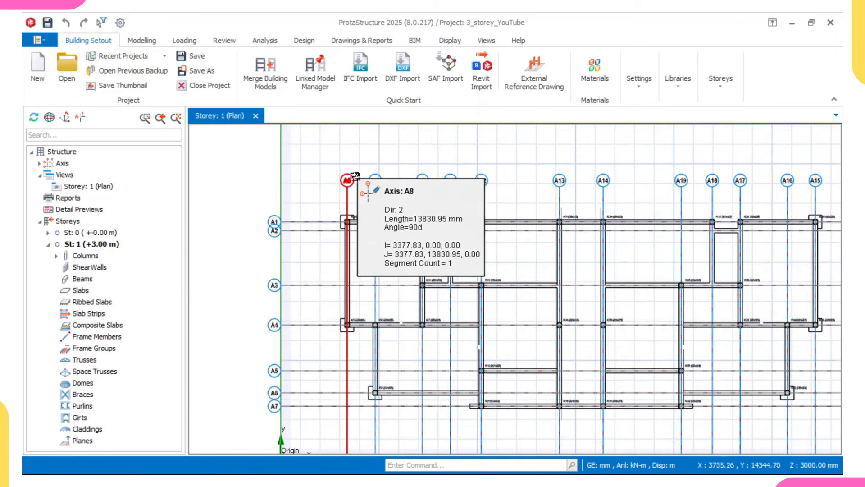
{"action": "scroll", "coordinate": [363, 166], "scroll_direction": "up", "scroll_amount": 2}
{"action": "scroll", "coordinate": [335, 189], "scroll_direction": "down", "scroll_amount": 1}
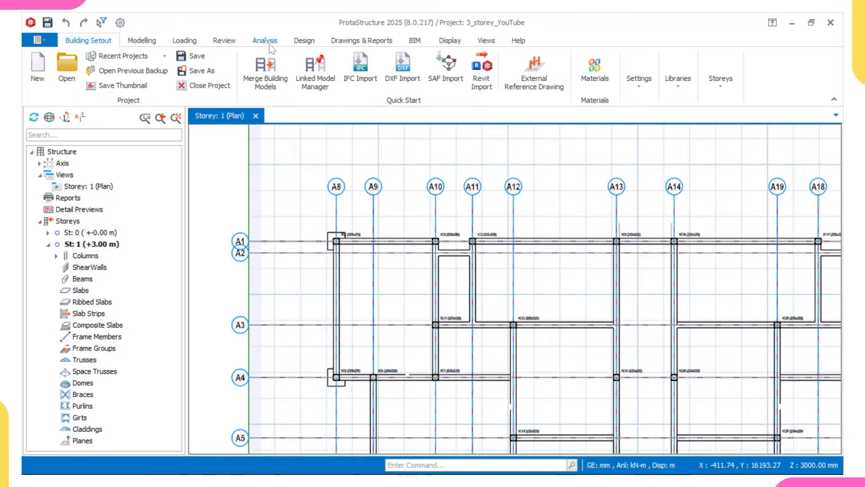
Step: Re-label the axes, with Direction 1 axes lettered A, B, C..
{"action": "left_click", "coordinate": [223, 41]}
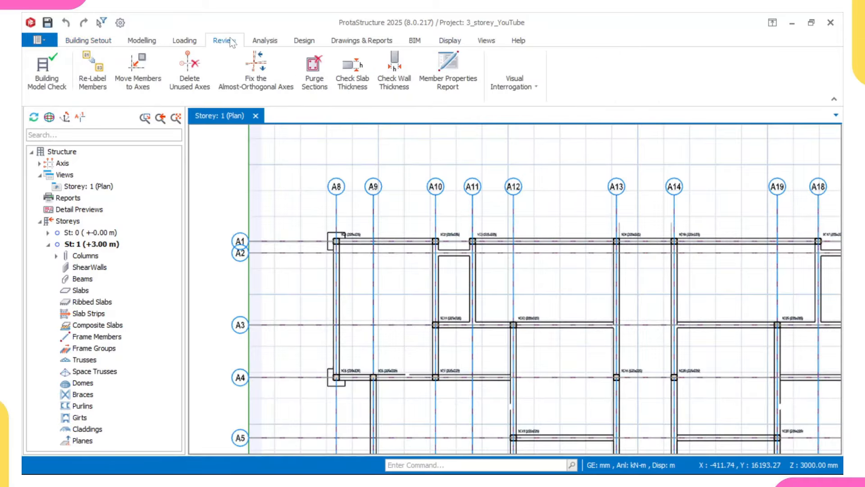
{"action": "left_click", "coordinate": [82, 85]}
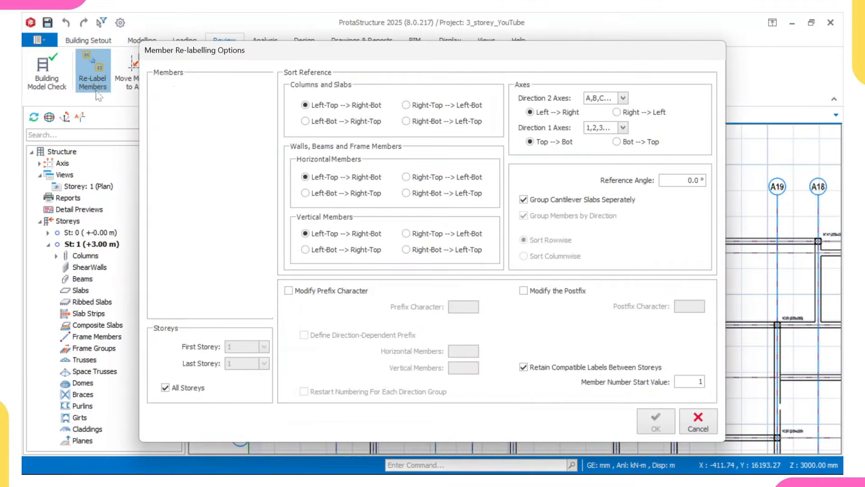
{"action": "left_click", "coordinate": [166, 89]}
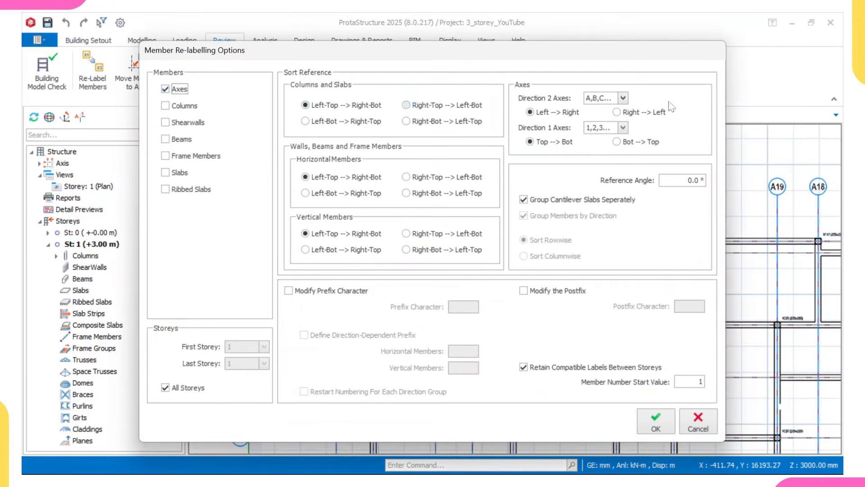
{"action": "left_click", "coordinate": [625, 130]}
{"action": "left_click", "coordinate": [618, 139]}
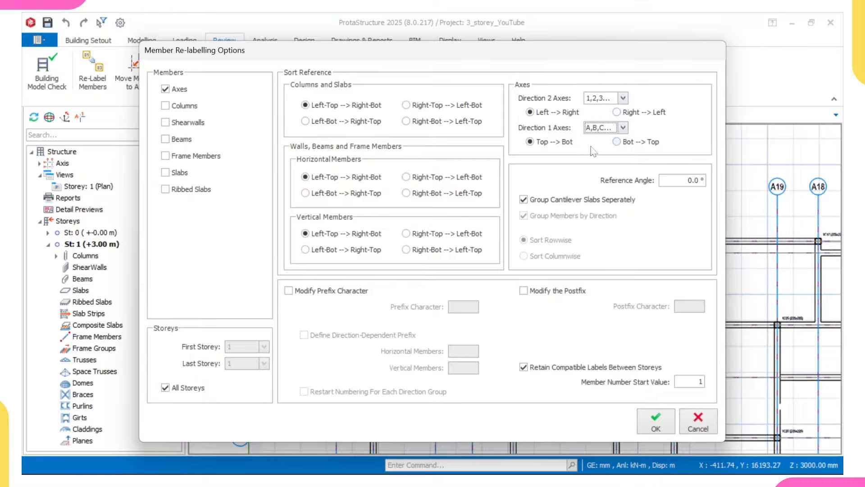
{"action": "left_click", "coordinate": [653, 424]}
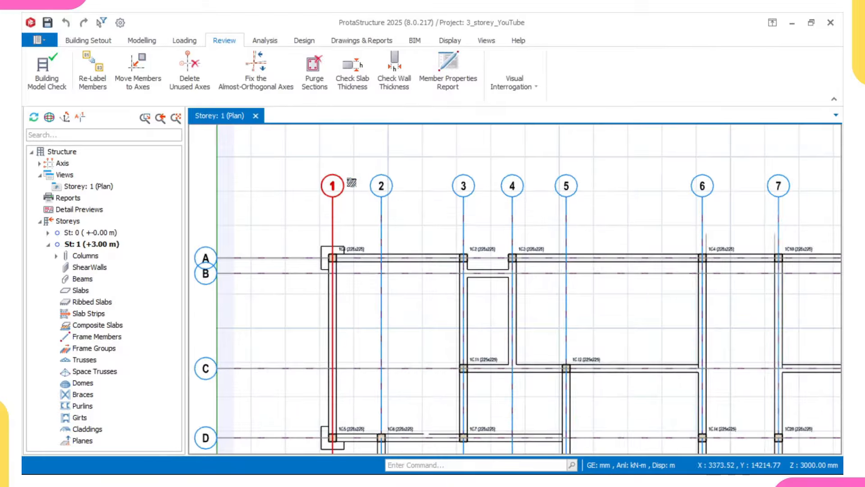
Step: Inspect the plan to confirm axes 1–12 and A–G and the renumbered columns
{"action": "scroll", "coordinate": [568, 187], "scroll_direction": "down", "scroll_amount": 4}
{"action": "middle_click_drag", "start_coordinate": [701, 226], "coordinate": [528, 258]}
{"action": "scroll", "coordinate": [693, 252], "scroll_direction": "up", "scroll_amount": 2}
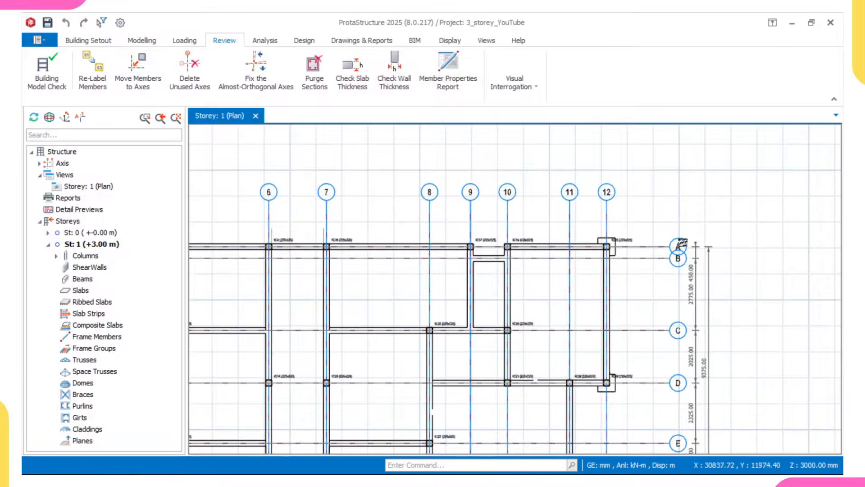
{"action": "scroll", "coordinate": [602, 205], "scroll_direction": "up", "scroll_amount": 1}
{"action": "scroll", "coordinate": [602, 203], "scroll_direction": "down", "scroll_amount": 1}
{"action": "middle_click_drag", "start_coordinate": [599, 203], "coordinate": [521, 177]}
{"action": "scroll", "coordinate": [428, 232], "scroll_direction": "down", "scroll_amount": 2}
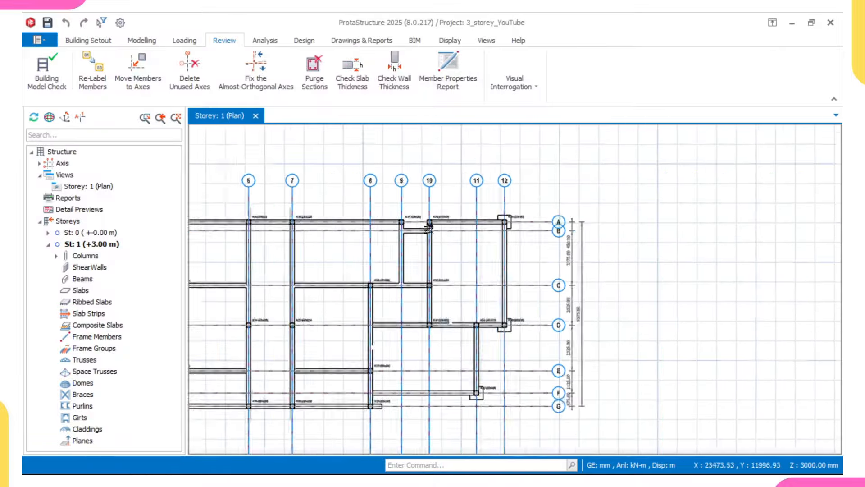
{"action": "middle_click_drag", "start_coordinate": [431, 242], "coordinate": [735, 249]}
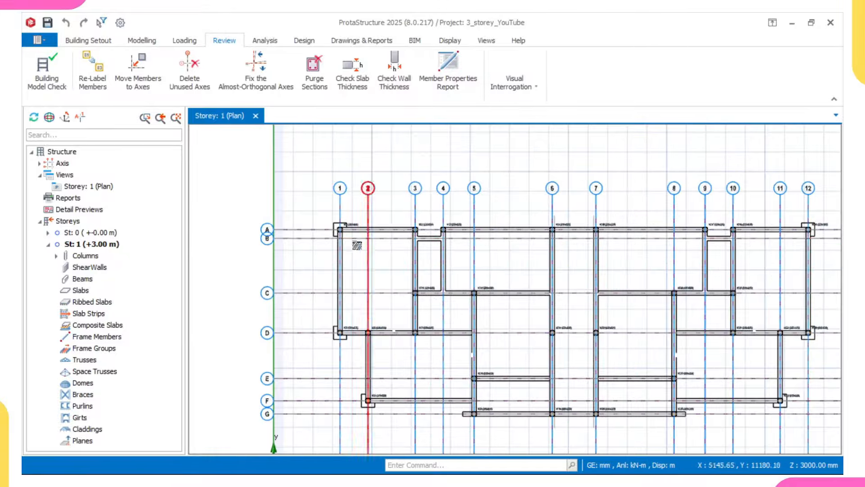
{"action": "scroll", "coordinate": [358, 233], "scroll_direction": "up", "scroll_amount": 5}
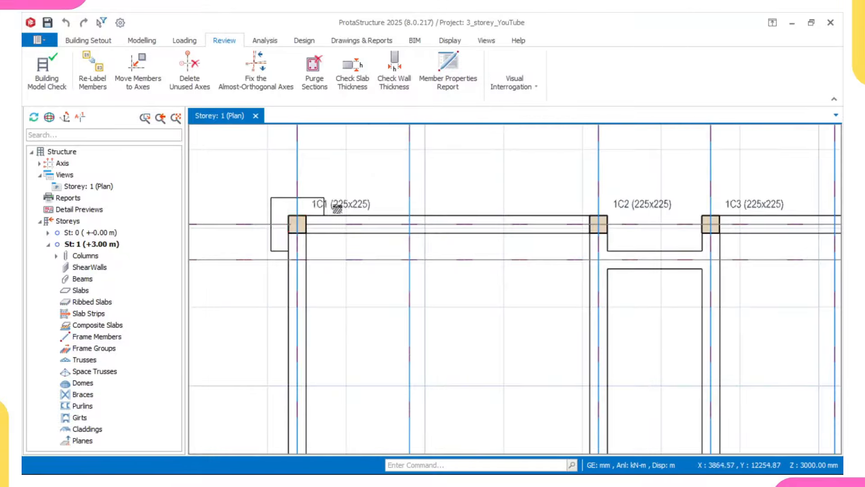
{"action": "scroll", "coordinate": [331, 205], "scroll_direction": "down", "scroll_amount": 2}
{"action": "middle_click_drag", "start_coordinate": [300, 181], "coordinate": [299, 181]}
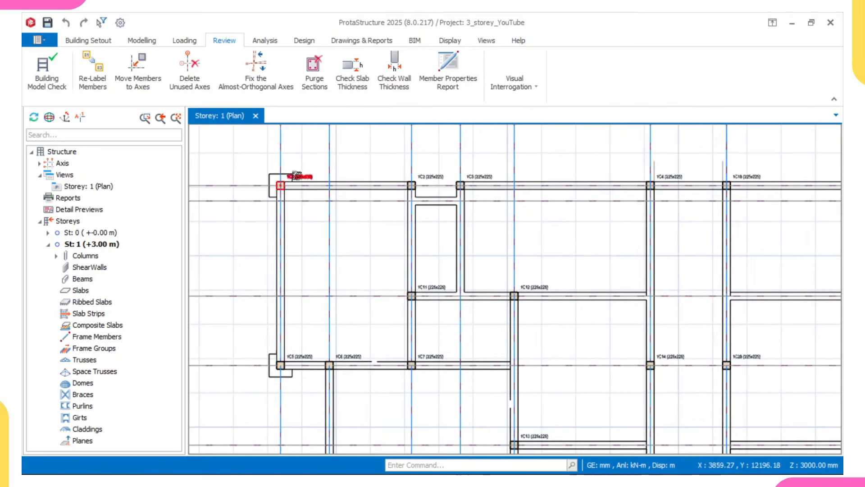
Step: Start Normal beam insertion with width b = 225 mm and depth h = 450 mm
{"action": "left_click", "coordinate": [141, 40]}
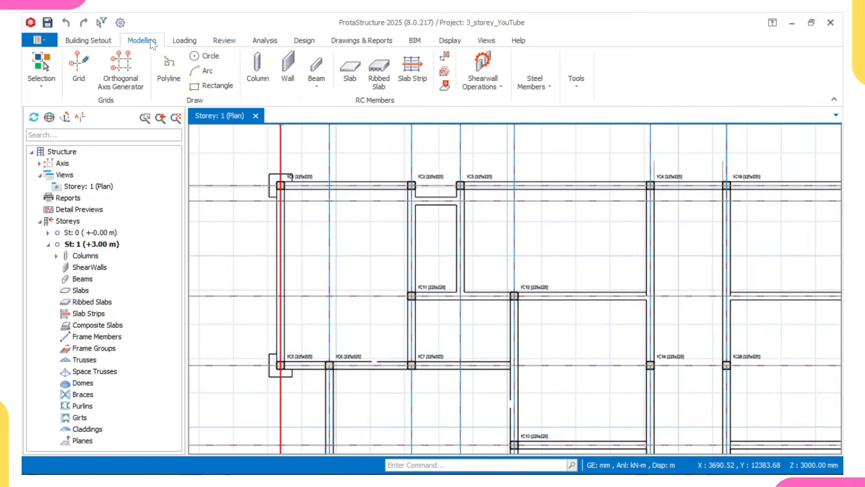
{"action": "left_click", "coordinate": [315, 70]}
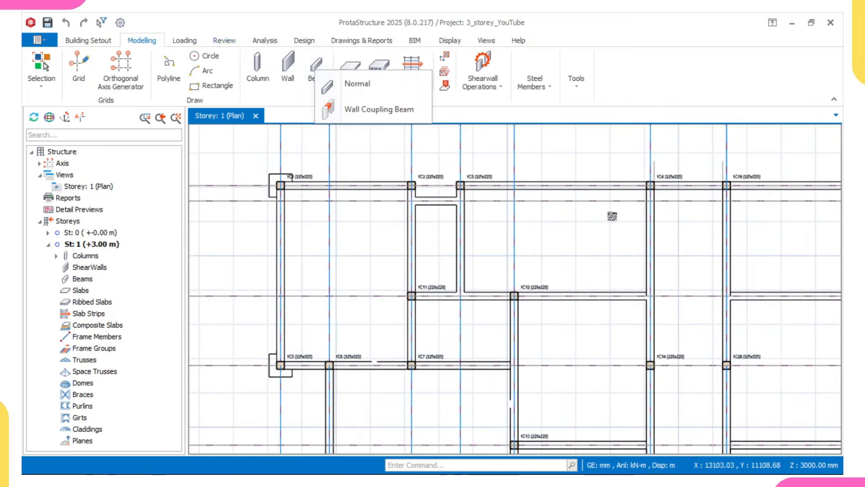
{"action": "left_click", "coordinate": [356, 85]}
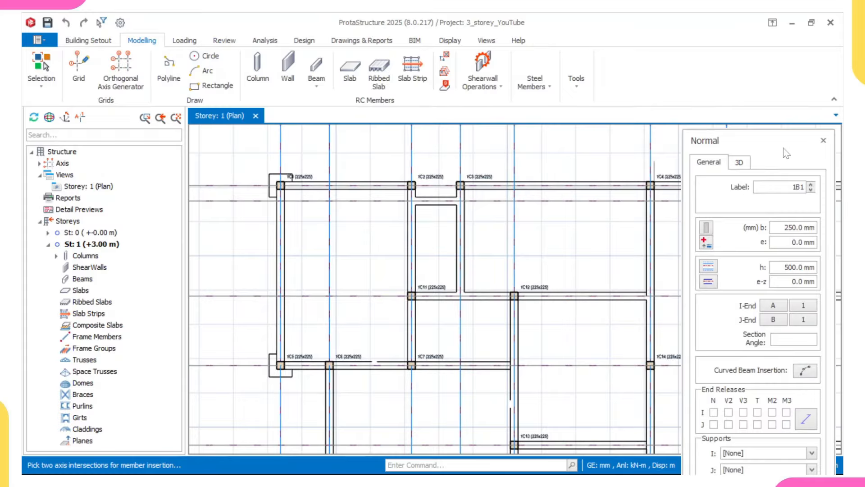
{"action": "left_click_drag", "start_coordinate": [784, 151], "coordinate": [773, 98]}
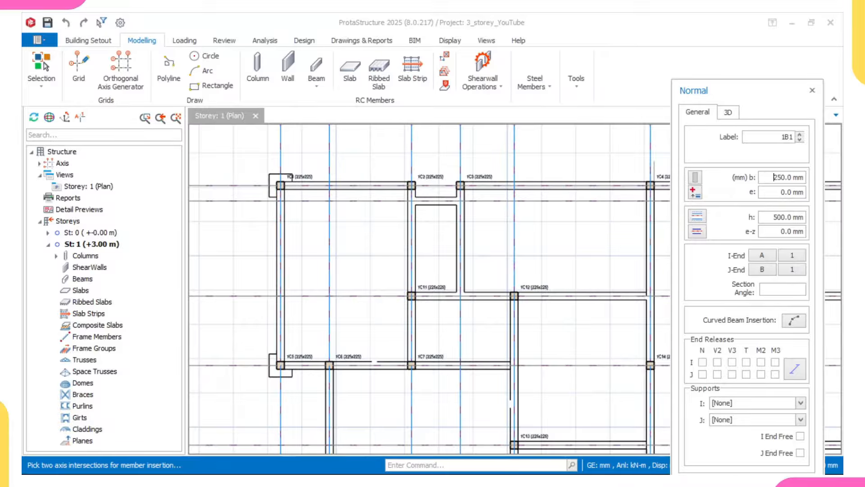
{"action": "left_click", "coordinate": [775, 177]}
{"action": "type", "text": "225"}
{"action": "type", "text": "45"}
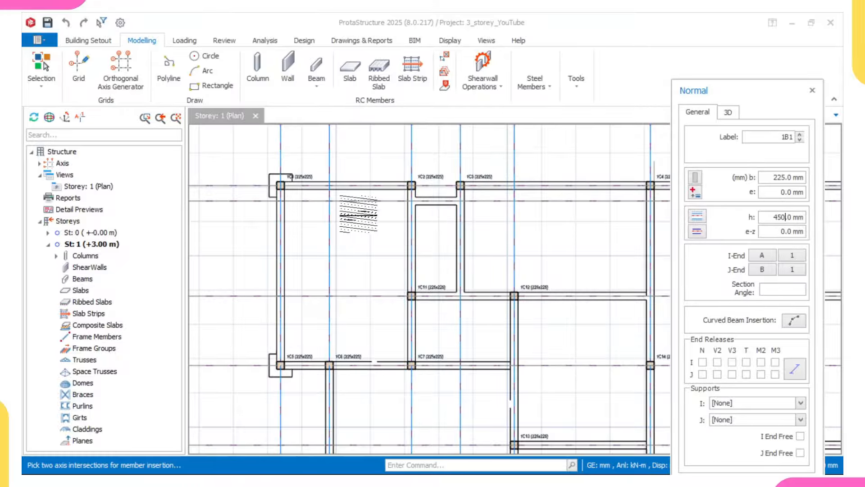
{"action": "scroll", "coordinate": [296, 192], "scroll_direction": "up", "scroll_amount": 2}
Step: Draw a chain of 225x450 beams from 1C1 via 1C2, down to axis D and back to axis A
{"action": "left_click", "coordinate": [266, 178]}
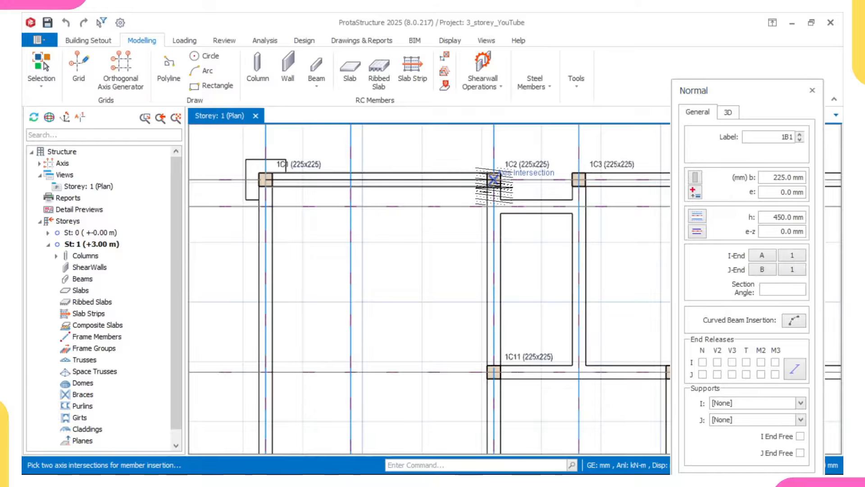
{"action": "left_click", "coordinate": [493, 180]}
{"action": "scroll", "coordinate": [494, 181], "scroll_direction": "down", "scroll_amount": 3}
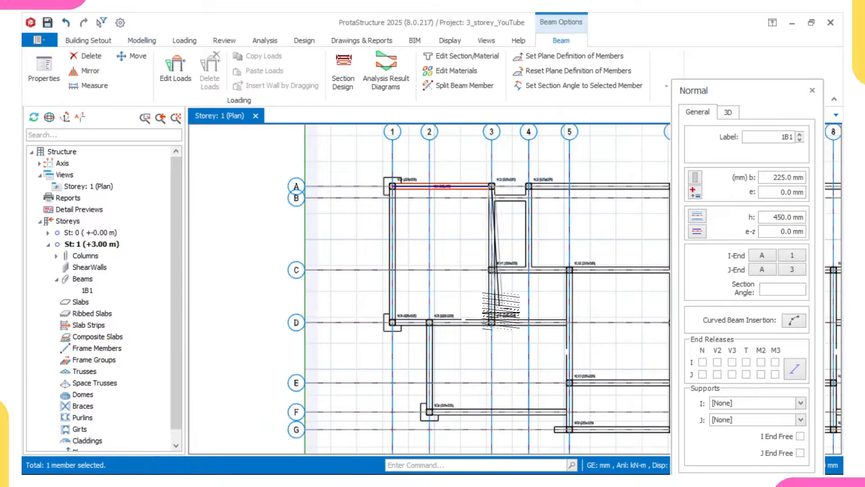
{"action": "left_click", "coordinate": [493, 322]}
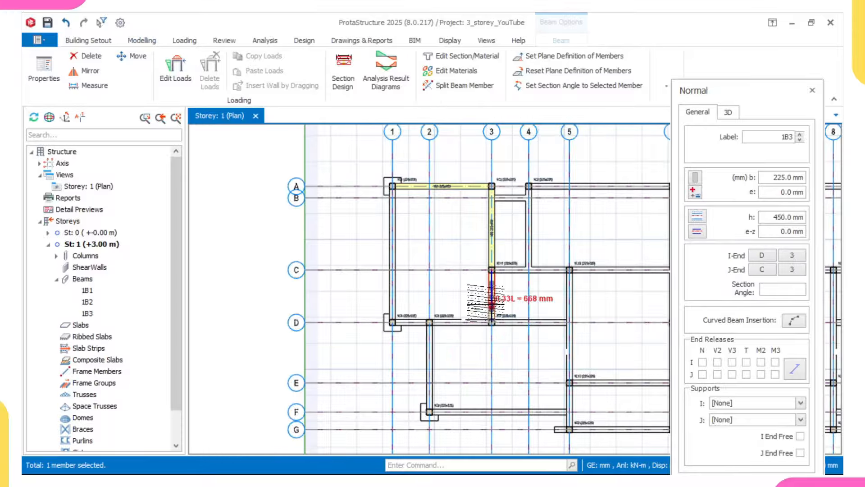
{"action": "scroll", "coordinate": [397, 324], "scroll_direction": "up", "scroll_amount": 3}
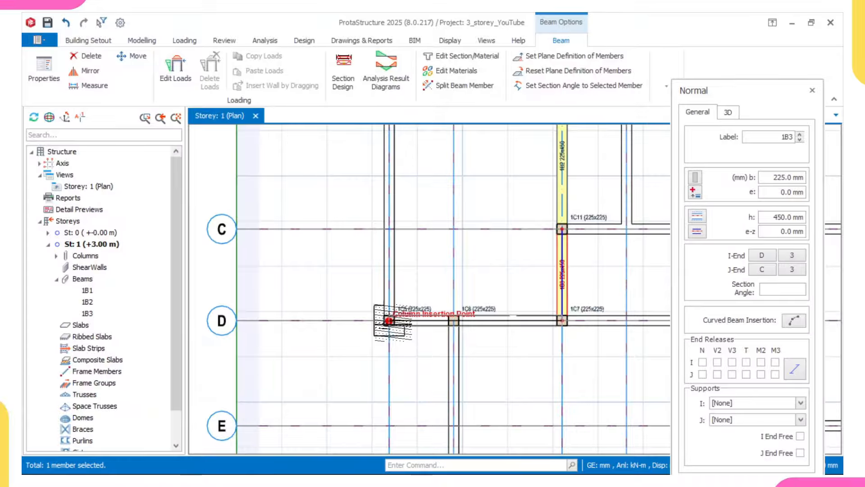
{"action": "left_click", "coordinate": [430, 322]}
{"action": "left_click", "coordinate": [391, 323]}
{"action": "scroll", "coordinate": [378, 185], "scroll_direction": "down", "scroll_amount": 4}
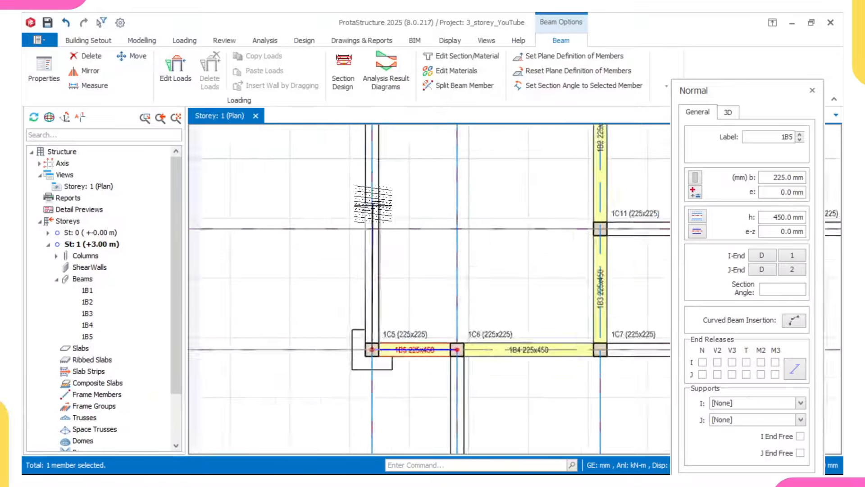
{"action": "scroll", "coordinate": [382, 187], "scroll_direction": "up", "scroll_amount": 4}
{"action": "left_click", "coordinate": [381, 188]}
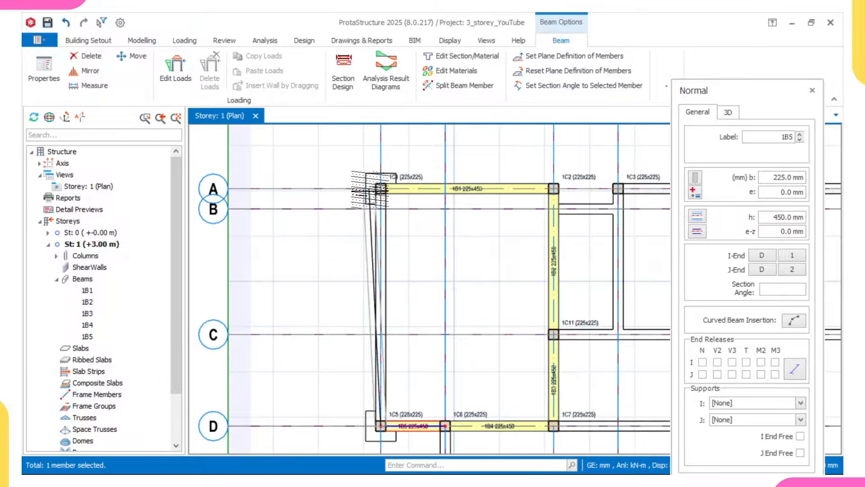
{"action": "scroll", "coordinate": [375, 256], "scroll_direction": "down", "scroll_amount": 1}
{"action": "scroll", "coordinate": [468, 376], "scroll_direction": "down", "scroll_amount": 3}
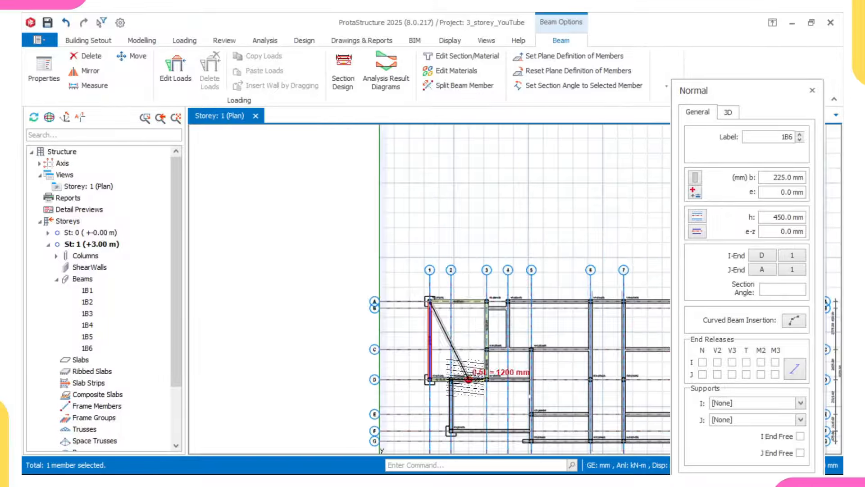
{"action": "key", "text": "Escape"}
Step: Add axis A beams from column 1C3 to grid 9 and from grid 10 to grid 12
{"action": "scroll", "coordinate": [465, 333], "scroll_direction": "up", "scroll_amount": 5}
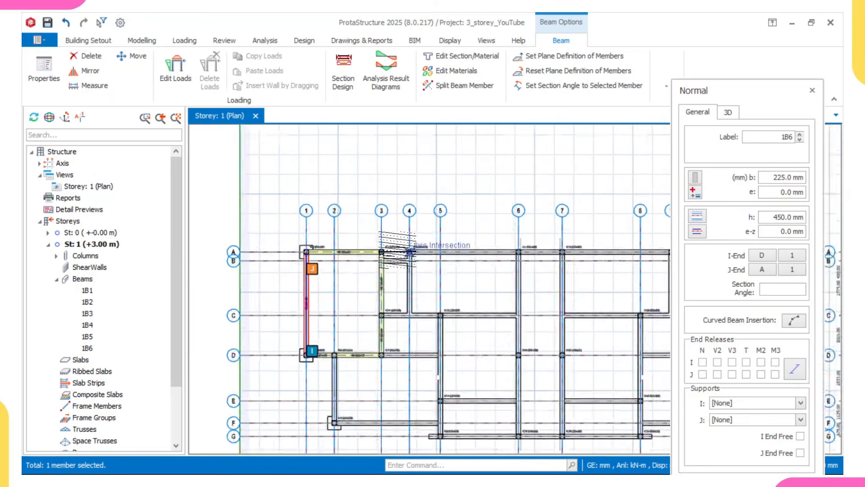
{"action": "left_click", "coordinate": [407, 254]}
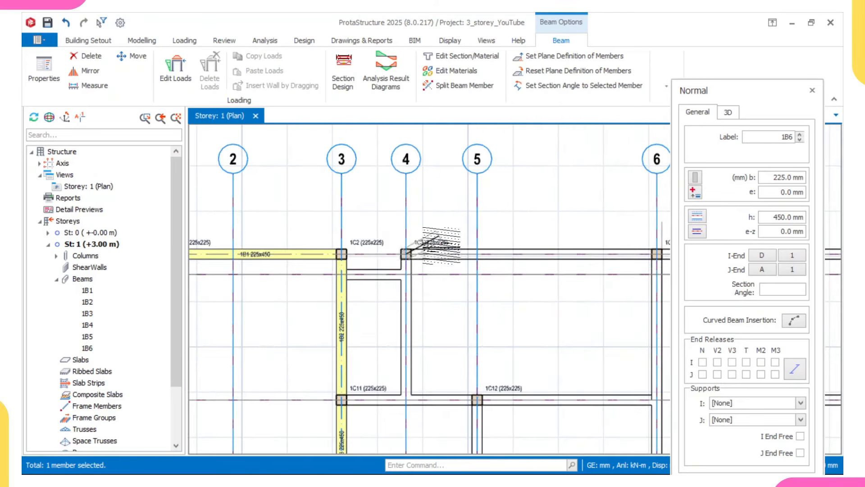
{"action": "scroll", "coordinate": [478, 252], "scroll_direction": "down", "scroll_amount": 5}
{"action": "scroll", "coordinate": [477, 266], "scroll_direction": "up", "scroll_amount": 4}
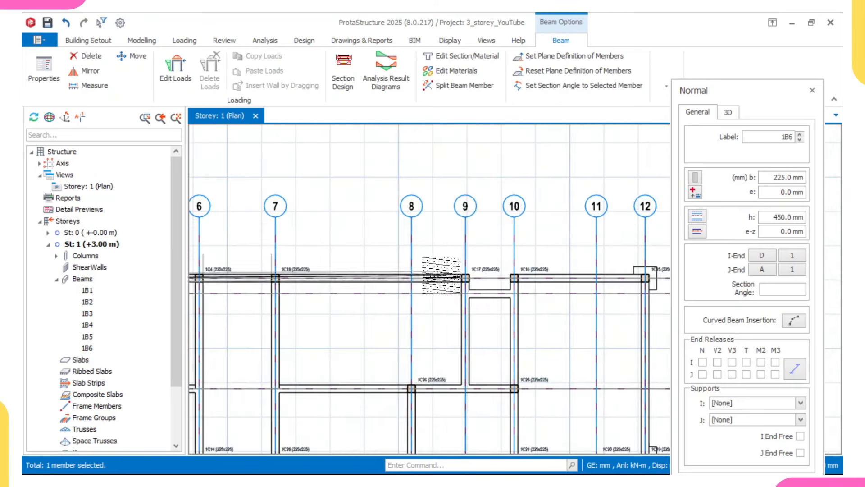
{"action": "left_click", "coordinate": [454, 282]}
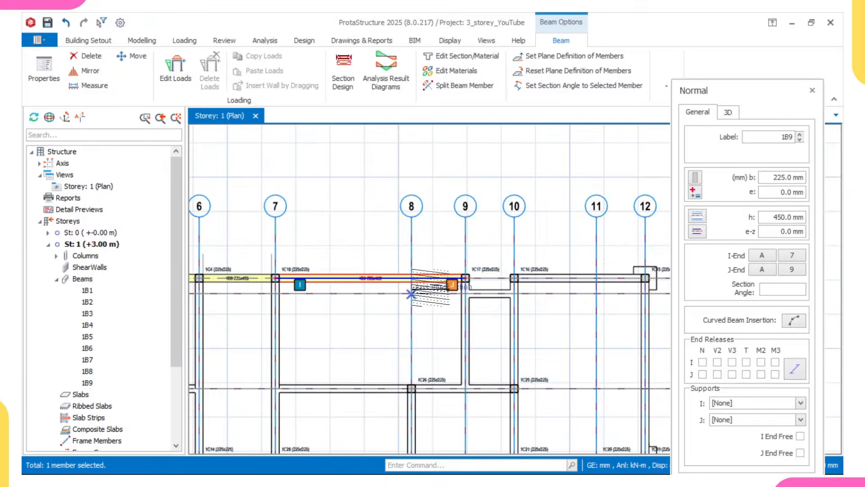
{"action": "left_click", "coordinate": [514, 278]}
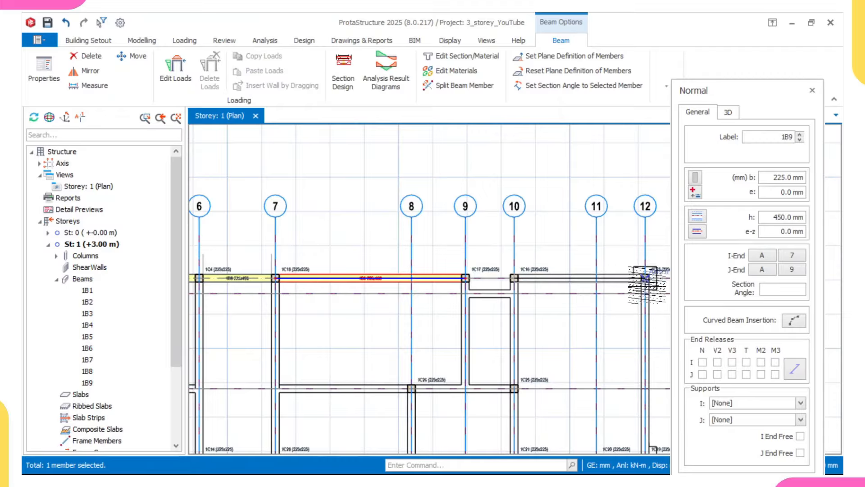
{"action": "left_click", "coordinate": [645, 278]}
Step: Run beams down grid 12 and along axis D past 1C21 to grid 8, then select beam 1B14
{"action": "scroll", "coordinate": [588, 317], "scroll_direction": "down", "scroll_amount": 2}
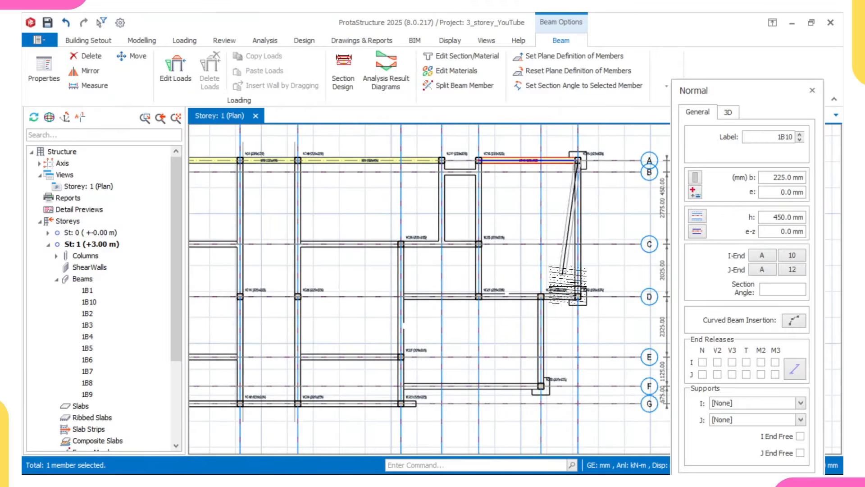
{"action": "left_click", "coordinate": [577, 296]}
{"action": "scroll", "coordinate": [469, 296], "scroll_direction": "up", "scroll_amount": 2}
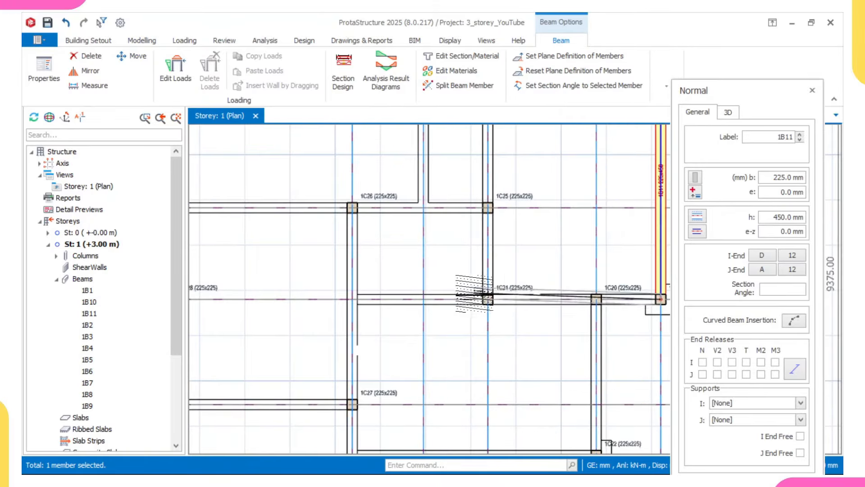
{"action": "left_click", "coordinate": [488, 299]}
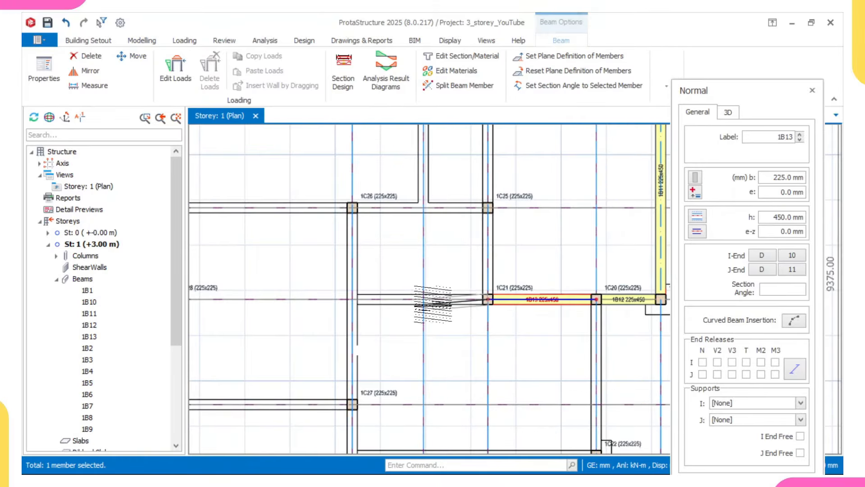
{"action": "middle_click_drag", "start_coordinate": [483, 280], "coordinate": [492, 284]}
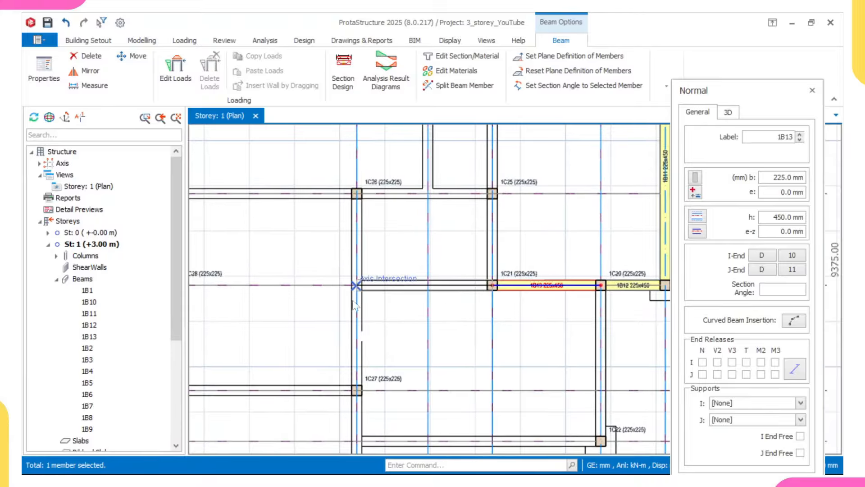
{"action": "left_click", "coordinate": [356, 285]}
{"action": "scroll", "coordinate": [357, 287], "scroll_direction": "up", "scroll_amount": 2}
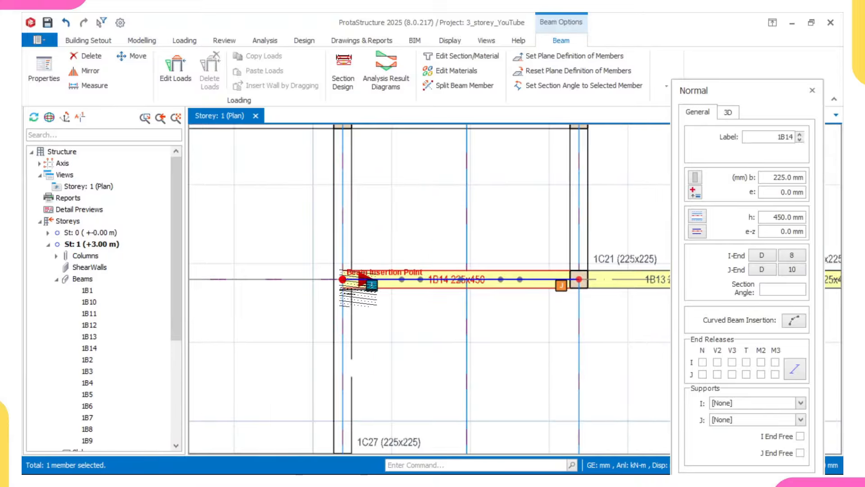
{"action": "scroll", "coordinate": [361, 282], "scroll_direction": "up", "scroll_amount": 1}
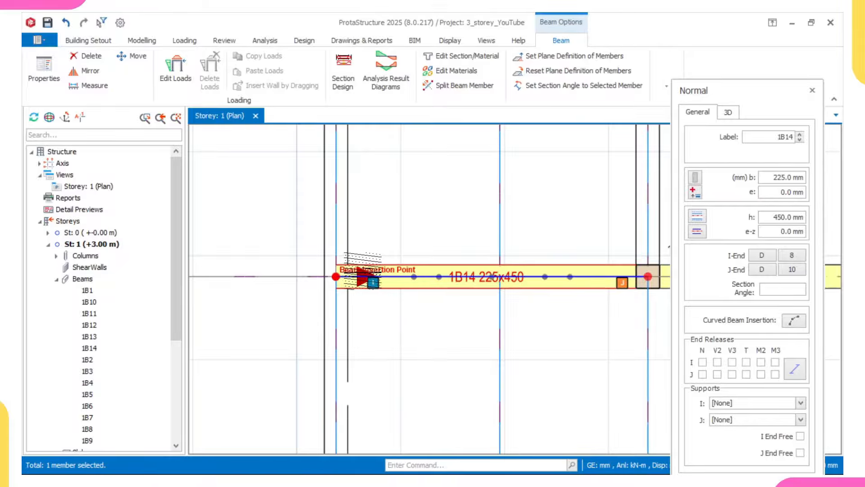
{"action": "scroll", "coordinate": [360, 277], "scroll_direction": "down", "scroll_amount": 2}
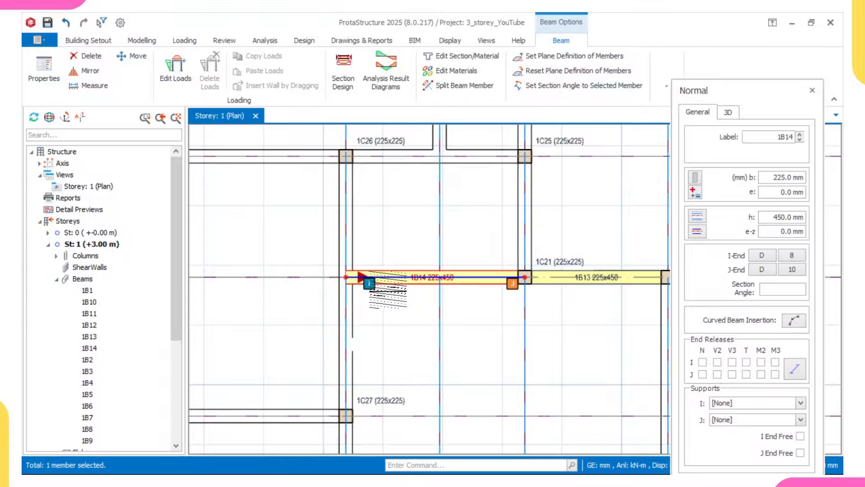
{"action": "scroll", "coordinate": [361, 277], "scroll_direction": "down", "scroll_amount": 2}
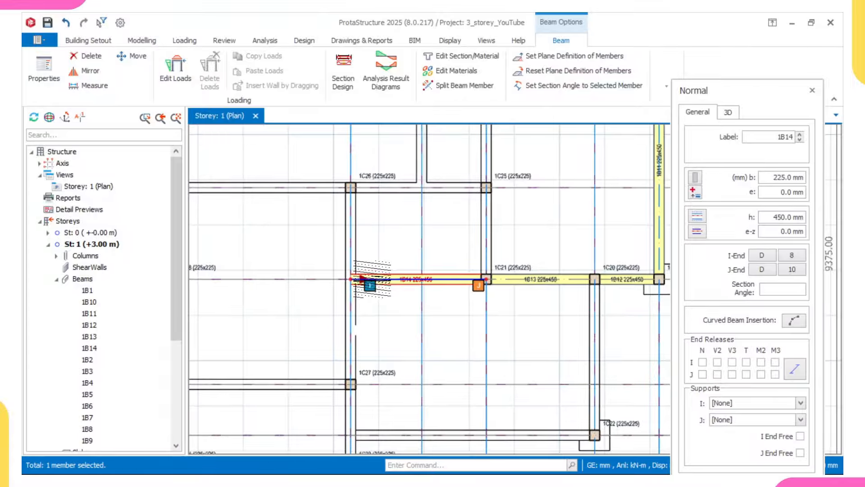
{"action": "middle_click_drag", "start_coordinate": [379, 284], "coordinate": [372, 292]}
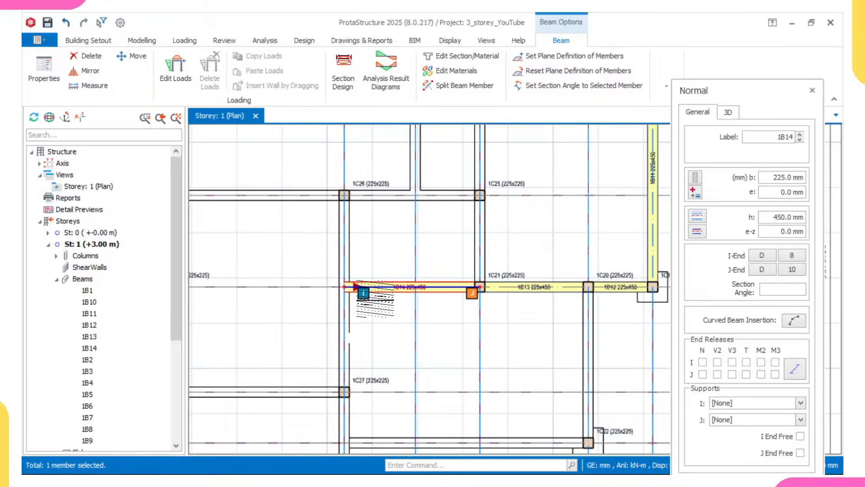
{"action": "key", "text": "Escape"}
{"action": "scroll", "coordinate": [375, 296], "scroll_direction": "up", "scroll_amount": 2}
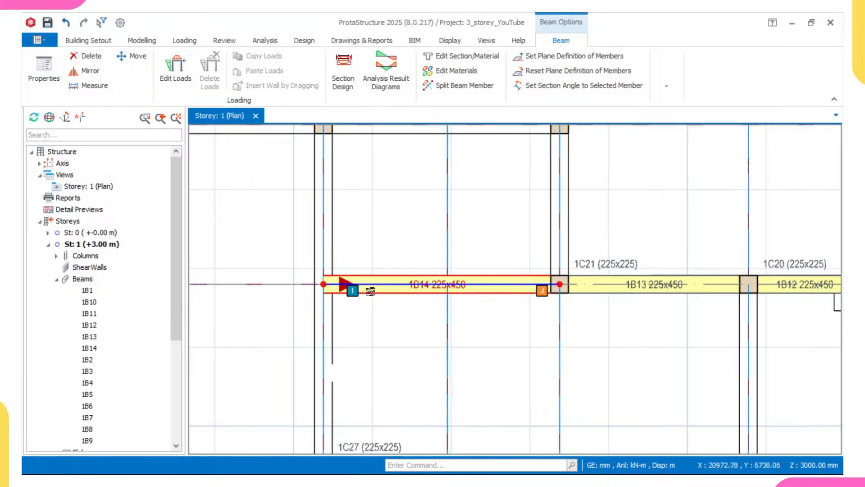
{"action": "left_click", "coordinate": [370, 293]}
Step: Delete the misplaced beam 1B14 west of column 1C21, then select beam 1B13
{"action": "right_click", "coordinate": [370, 293]}
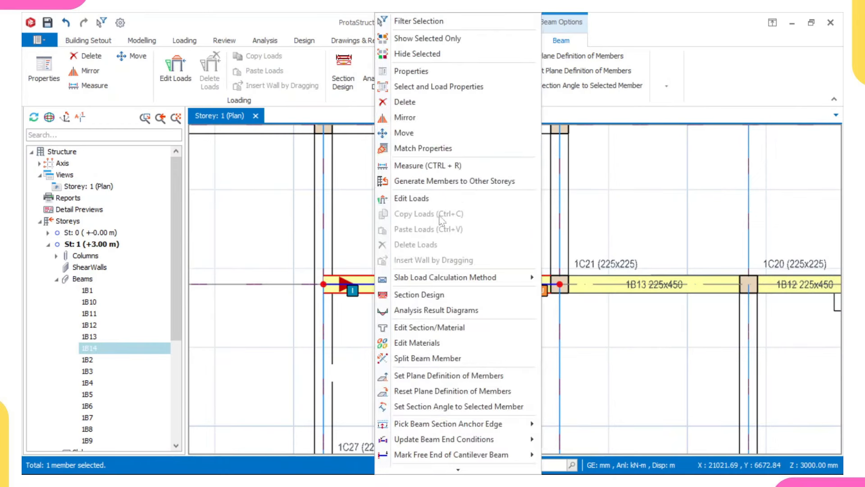
{"action": "left_click", "coordinate": [405, 102]}
{"action": "scroll", "coordinate": [473, 233], "scroll_direction": "down", "scroll_amount": 3}
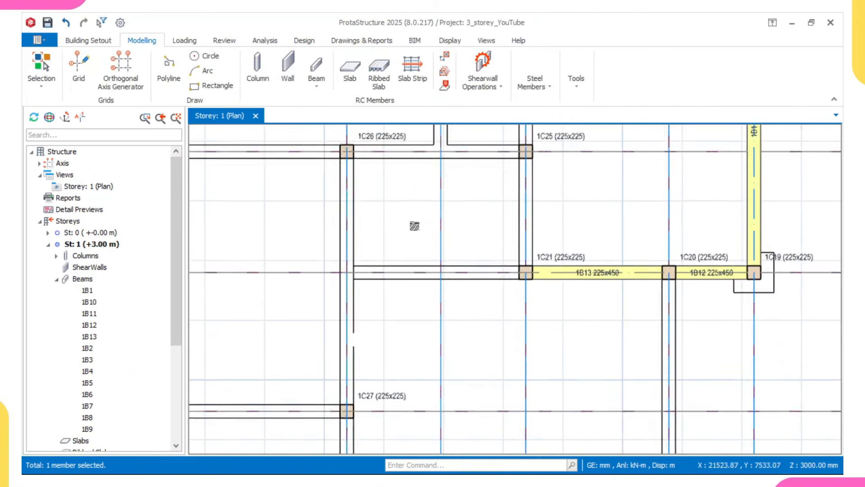
{"action": "left_click", "coordinate": [531, 269]}
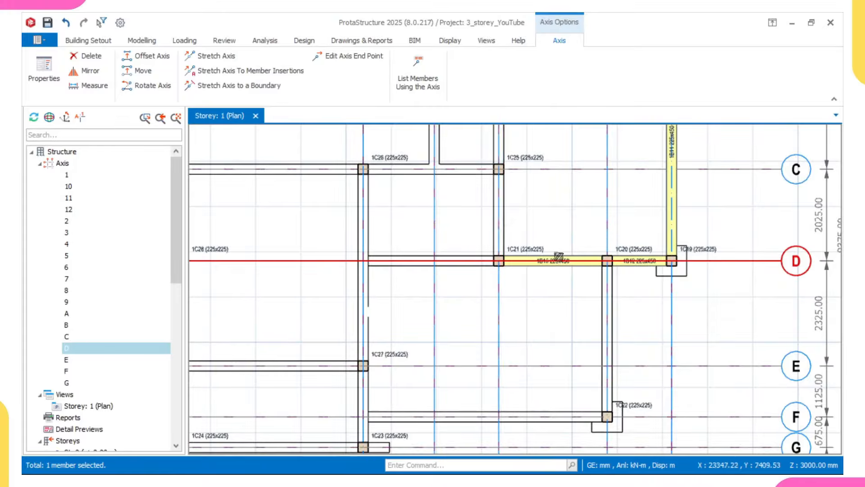
{"action": "scroll", "coordinate": [559, 256], "scroll_direction": "up", "scroll_amount": 1}
{"action": "left_click", "coordinate": [539, 268]}
Step: Resume beam insertion like 1B13 and place beam 1B14 from column 1C26 to 1C27
{"action": "double_click", "coordinate": [539, 269]}
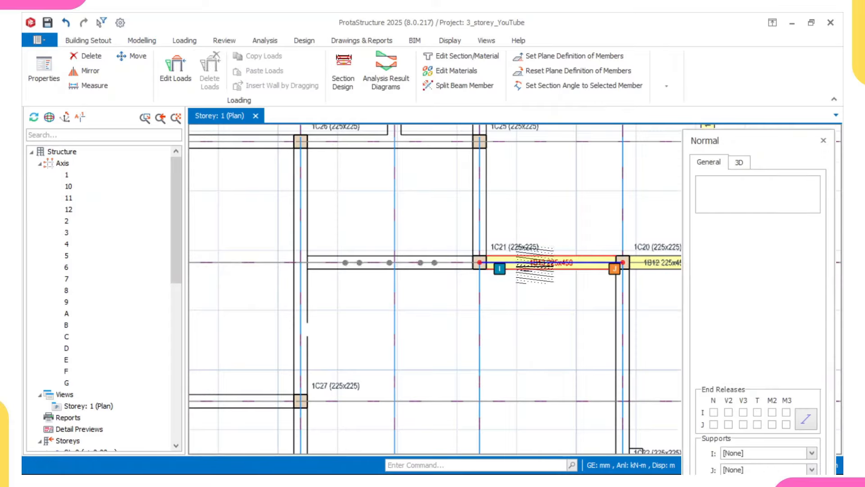
{"action": "scroll", "coordinate": [526, 258], "scroll_direction": "down", "scroll_amount": 1}
{"action": "scroll", "coordinate": [362, 211], "scroll_direction": "up", "scroll_amount": 1}
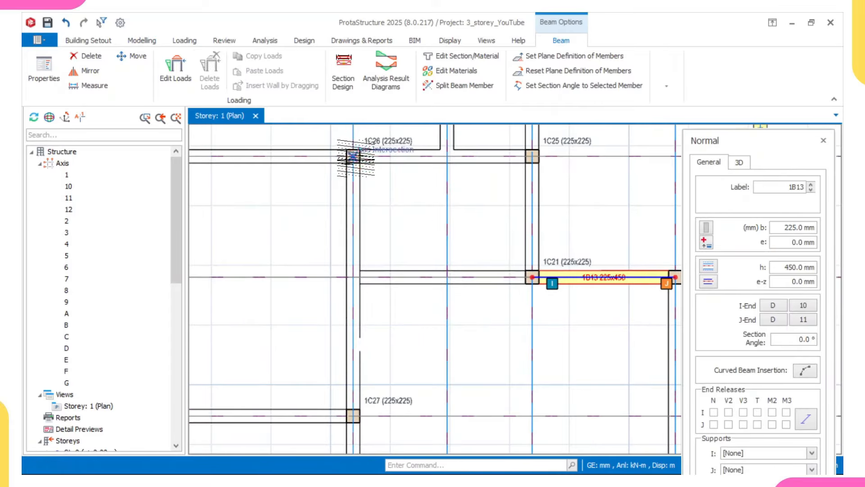
{"action": "left_click", "coordinate": [352, 156]}
{"action": "left_click", "coordinate": [353, 416]}
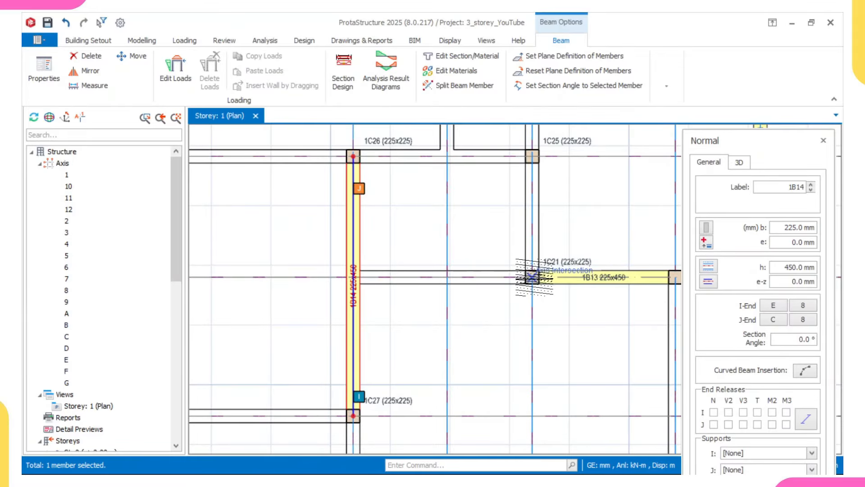
Step: Add beam 1B15 from column 1C21 to where it meets beam 1B14
{"action": "left_click", "coordinate": [532, 276]}
{"action": "left_click", "coordinate": [372, 304]}
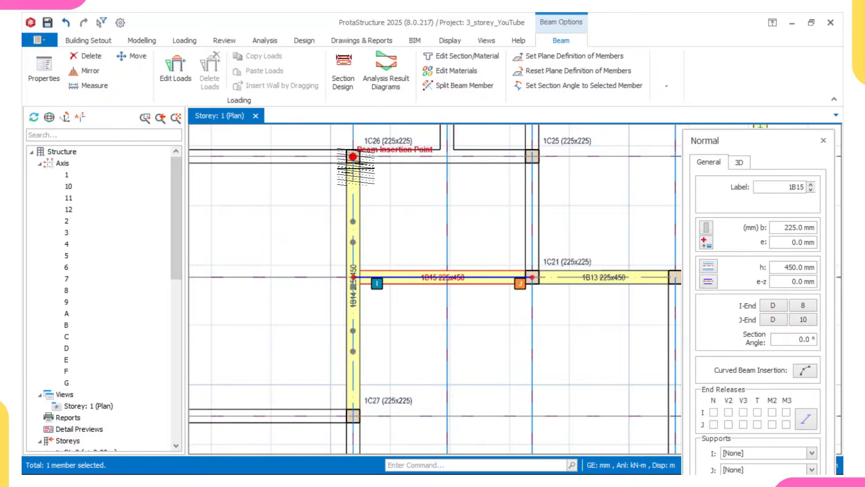
{"action": "middle_click_drag", "start_coordinate": [353, 416], "coordinate": [351, 384]}
{"action": "scroll", "coordinate": [351, 384], "scroll_direction": "down", "scroll_amount": 2}
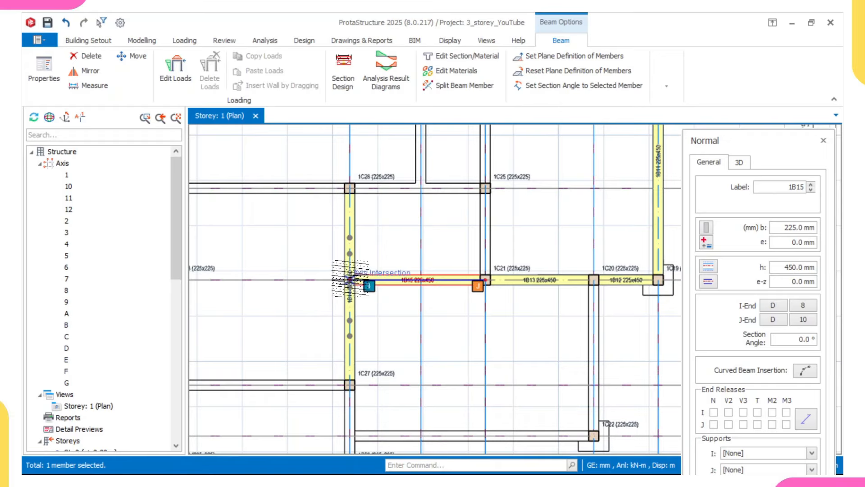
{"action": "scroll", "coordinate": [350, 281], "scroll_direction": "up", "scroll_amount": 1}
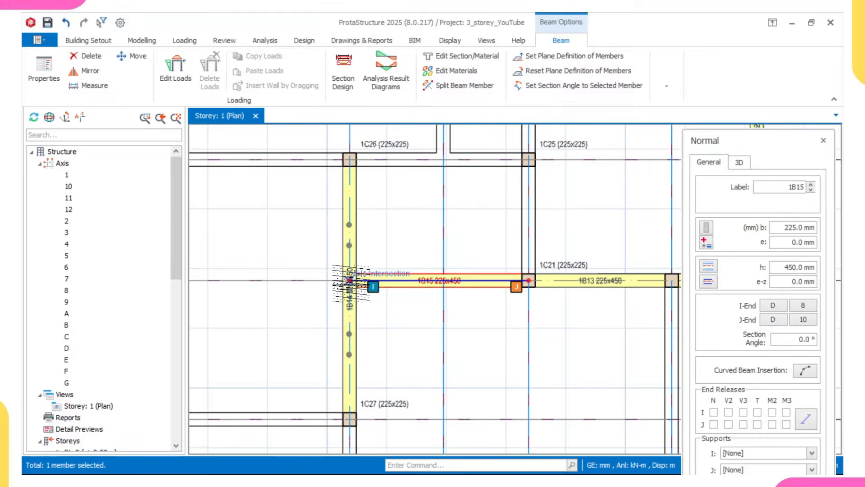
{"action": "scroll", "coordinate": [350, 281], "scroll_direction": "down", "scroll_amount": 3}
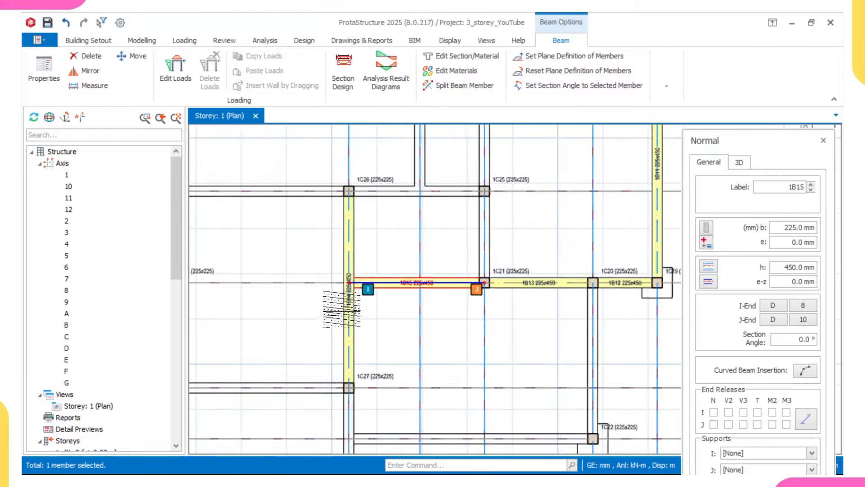
{"action": "scroll", "coordinate": [486, 336], "scroll_direction": "down", "scroll_amount": 2}
{"action": "middle_click_drag", "start_coordinate": [485, 336], "coordinate": [505, 279]}
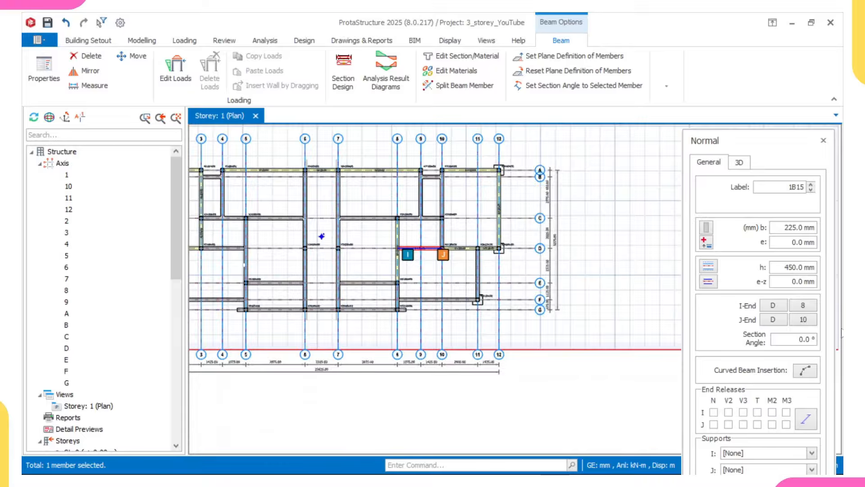
Step: Draw 225x450 beams from column 1C16 to 1C24 along axis 7, then on to 1C23 along axis 8
{"action": "scroll", "coordinate": [273, 252], "scroll_direction": "up", "scroll_amount": 1}
{"action": "scroll", "coordinate": [494, 298], "scroll_direction": "up", "scroll_amount": 1}
{"action": "scroll", "coordinate": [537, 259], "scroll_direction": "up", "scroll_amount": 1}
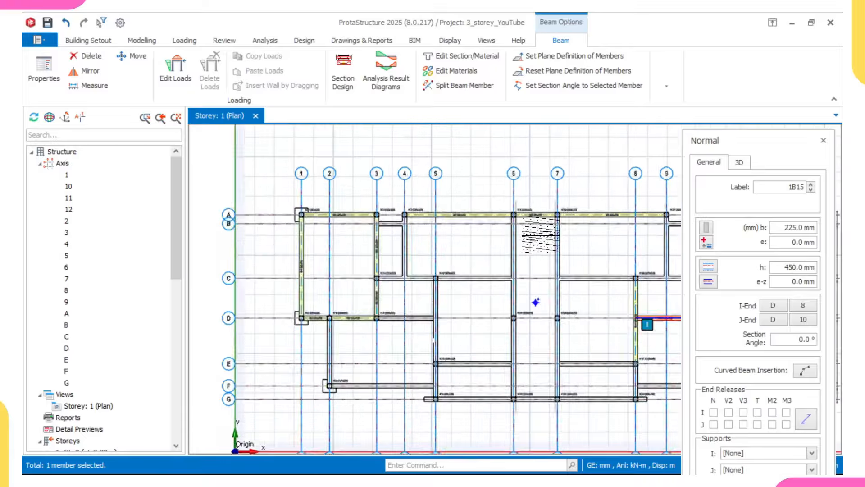
{"action": "scroll", "coordinate": [557, 221], "scroll_direction": "up", "scroll_amount": 1}
{"action": "left_click", "coordinate": [559, 207]}
{"action": "scroll", "coordinate": [553, 391], "scroll_direction": "down", "scroll_amount": 1}
{"action": "middle_click_drag", "start_coordinate": [552, 390], "coordinate": [538, 253]}
{"action": "scroll", "coordinate": [543, 357], "scroll_direction": "up", "scroll_amount": 1}
{"action": "left_click", "coordinate": [545, 356]}
{"action": "scroll", "coordinate": [456, 333], "scroll_direction": "down", "scroll_amount": 1}
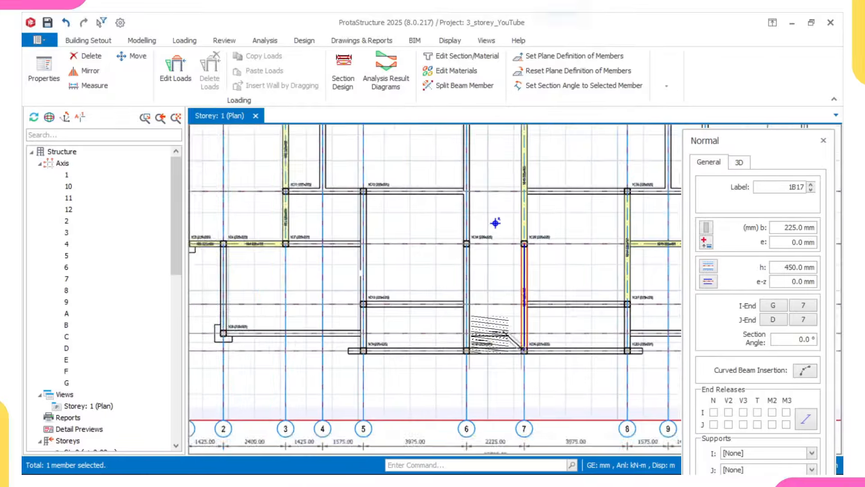
{"action": "middle_click_drag", "start_coordinate": [483, 333], "coordinate": [390, 349]}
{"action": "scroll", "coordinate": [539, 367], "scroll_direction": "up", "scroll_amount": 2}
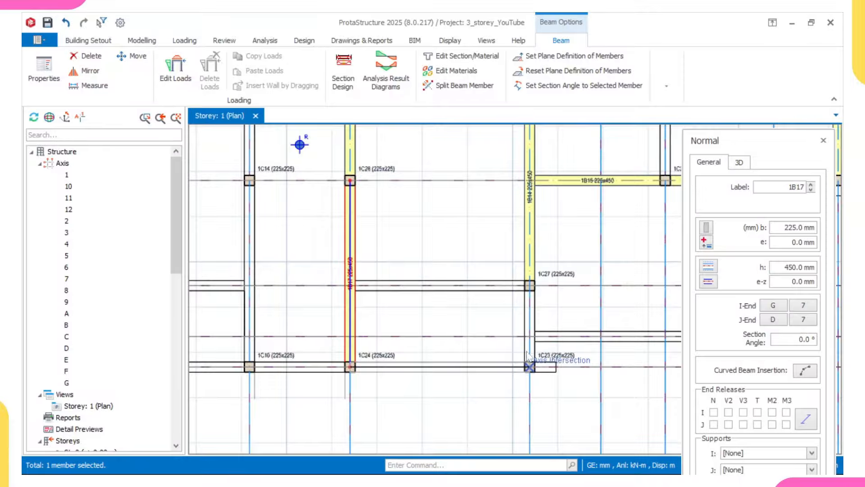
{"action": "left_click", "coordinate": [529, 366]}
Step: Continue the beam chain to column 1C27, across to the axis 7 intersection, and down to G/6
{"action": "left_click", "coordinate": [530, 286]}
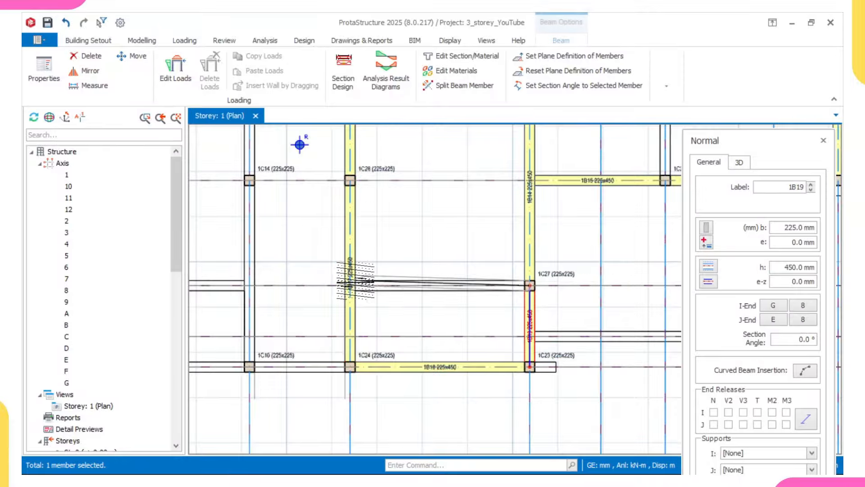
{"action": "left_click", "coordinate": [352, 285]}
{"action": "scroll", "coordinate": [360, 261], "scroll_direction": "down", "scroll_amount": 1}
{"action": "middle_click_drag", "start_coordinate": [360, 283], "coordinate": [365, 306]}
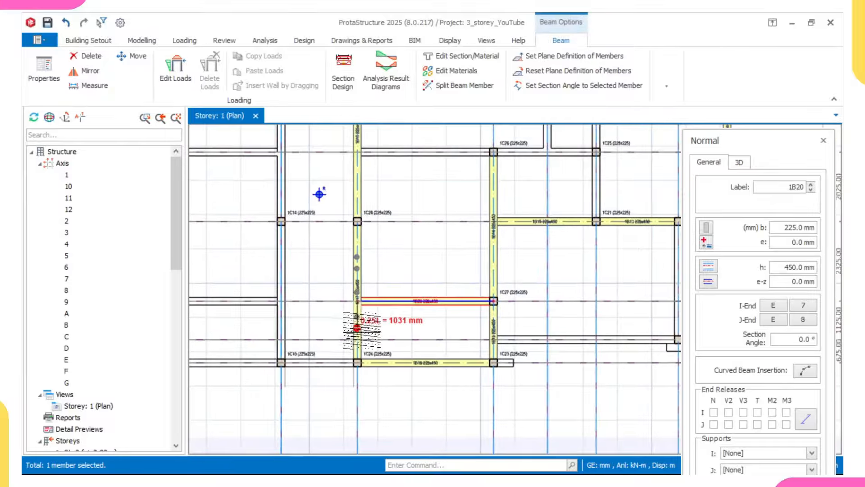
{"action": "scroll", "coordinate": [341, 225], "scroll_direction": "down", "scroll_amount": 2}
{"action": "middle_click_drag", "start_coordinate": [310, 221], "coordinate": [333, 291]}
{"action": "scroll", "coordinate": [346, 212], "scroll_direction": "up", "scroll_amount": 1}
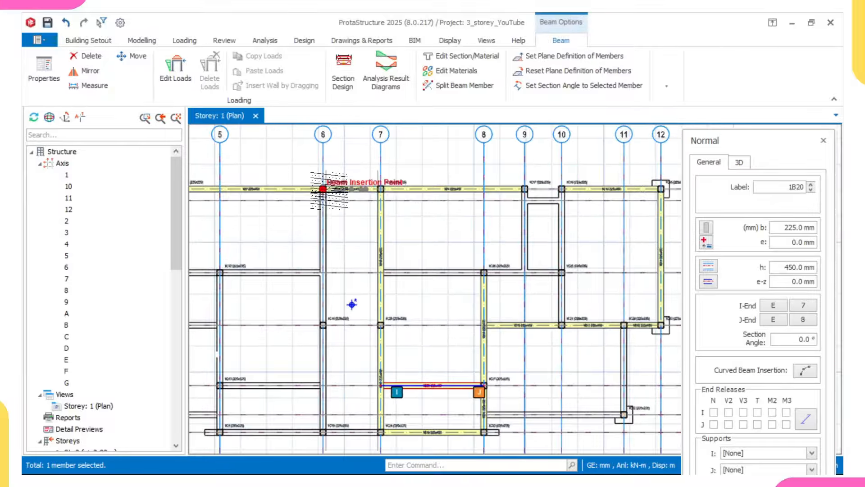
{"action": "scroll", "coordinate": [325, 297], "scroll_direction": "down", "scroll_amount": 1}
{"action": "middle_click_drag", "start_coordinate": [327, 355], "coordinate": [351, 293]}
{"action": "scroll", "coordinate": [344, 314], "scroll_direction": "up", "scroll_amount": 3}
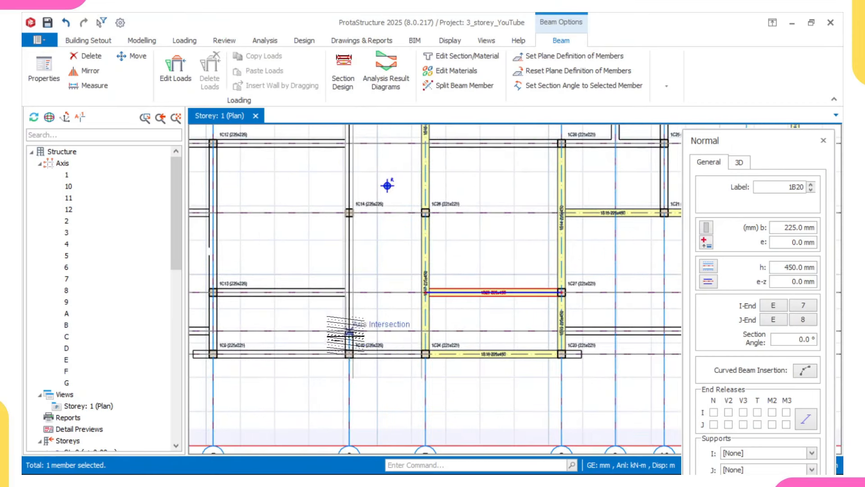
{"action": "left_click", "coordinate": [349, 354]}
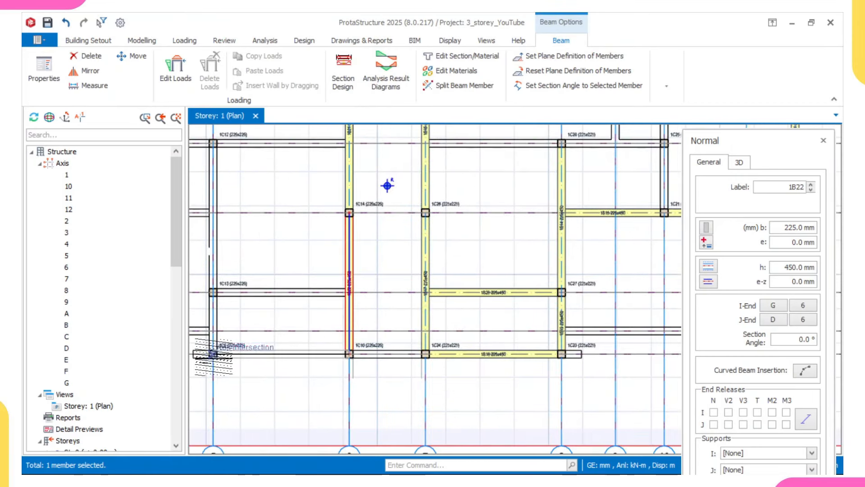
Step: Add beams on axis G between 5 and 6, forming 1B24 and 1B26, then end the chain
{"action": "left_click", "coordinate": [214, 354]}
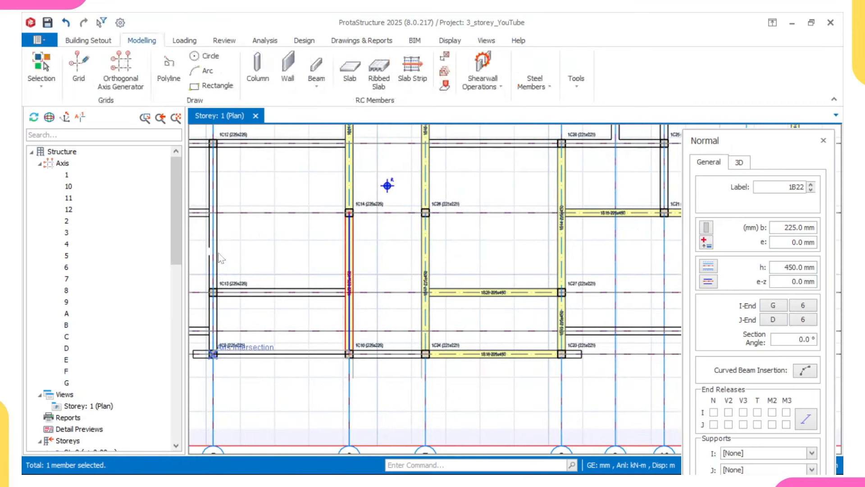
{"action": "middle_click_drag", "start_coordinate": [218, 257], "coordinate": [333, 355]}
{"action": "scroll", "coordinate": [298, 289], "scroll_direction": "down", "scroll_amount": 1}
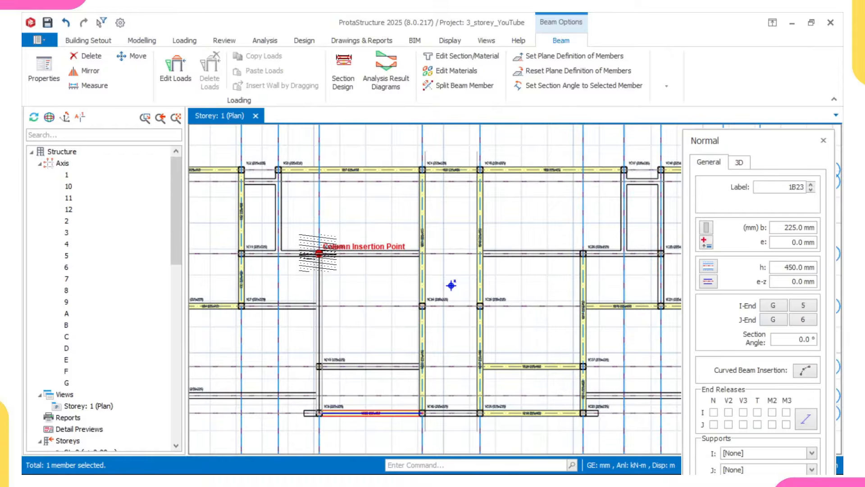
{"action": "left_click", "coordinate": [319, 253]}
{"action": "scroll", "coordinate": [416, 253], "scroll_direction": "up", "scroll_amount": 1}
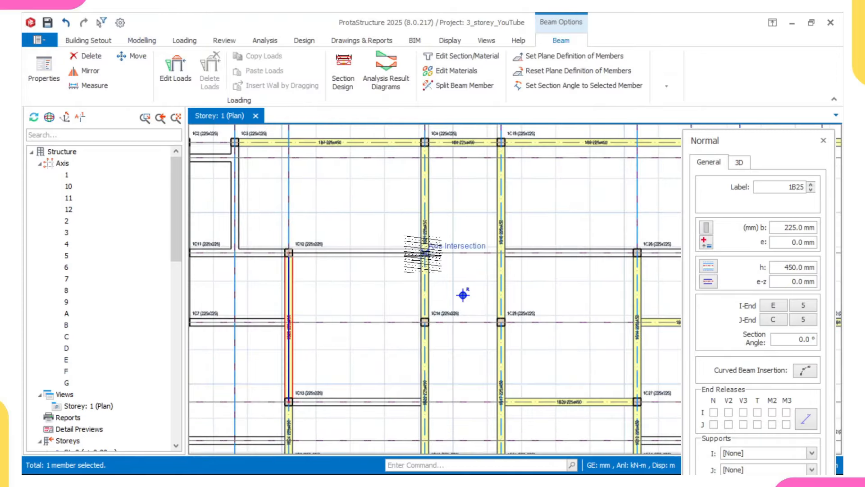
{"action": "left_click", "coordinate": [424, 253]}
{"action": "middle_click_drag", "start_coordinate": [318, 314], "coordinate": [319, 276]}
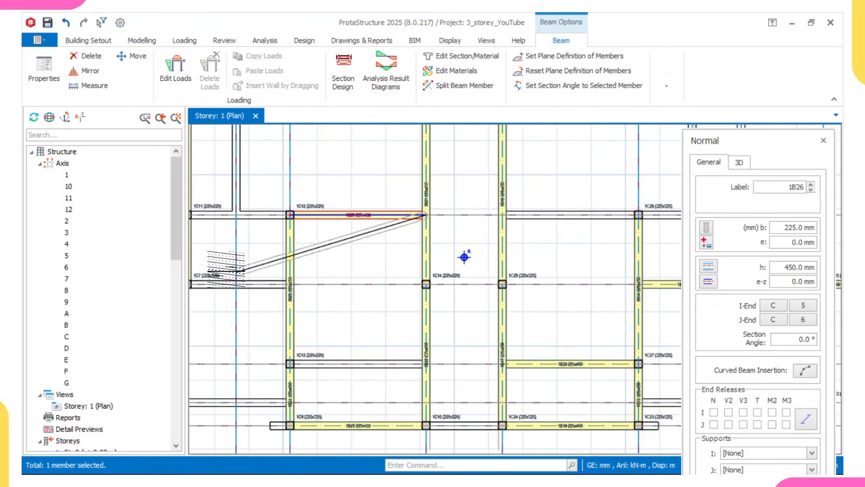
{"action": "key", "text": "Escape"}
Step: Place a beam on axis C from 3 to 5 and one on axis 4 from 1C3 to beam 1B27
{"action": "middle_click_drag", "start_coordinate": [465, 257], "coordinate": [528, 320]}
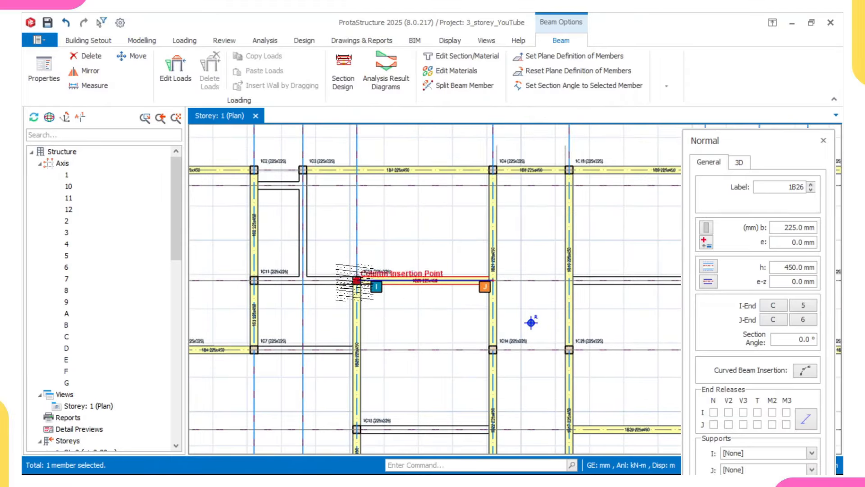
{"action": "left_click", "coordinate": [255, 280]}
{"action": "middle_click_drag", "start_coordinate": [300, 266], "coordinate": [306, 328]}
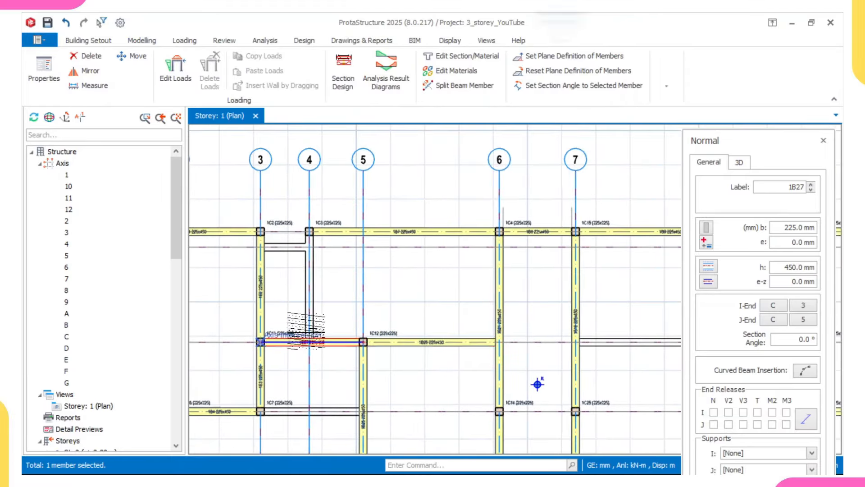
{"action": "scroll", "coordinate": [303, 237], "scroll_direction": "up", "scroll_amount": 2}
{"action": "left_click", "coordinate": [312, 230]}
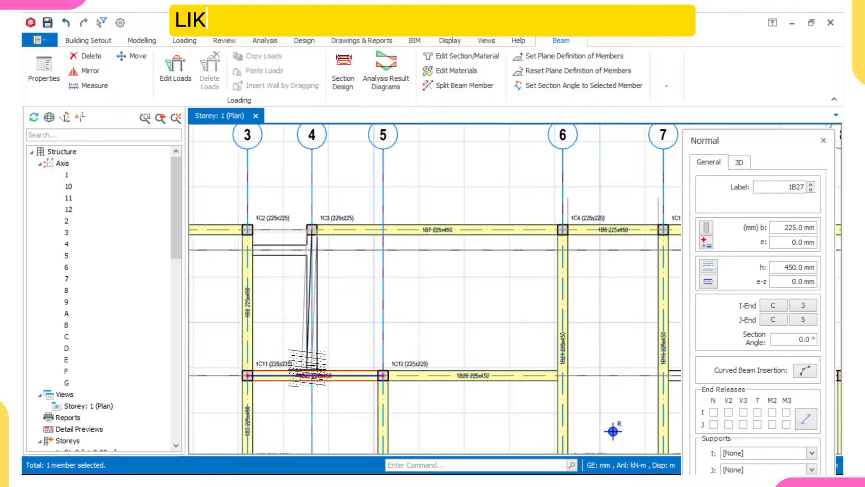
{"action": "left_click", "coordinate": [312, 375]}
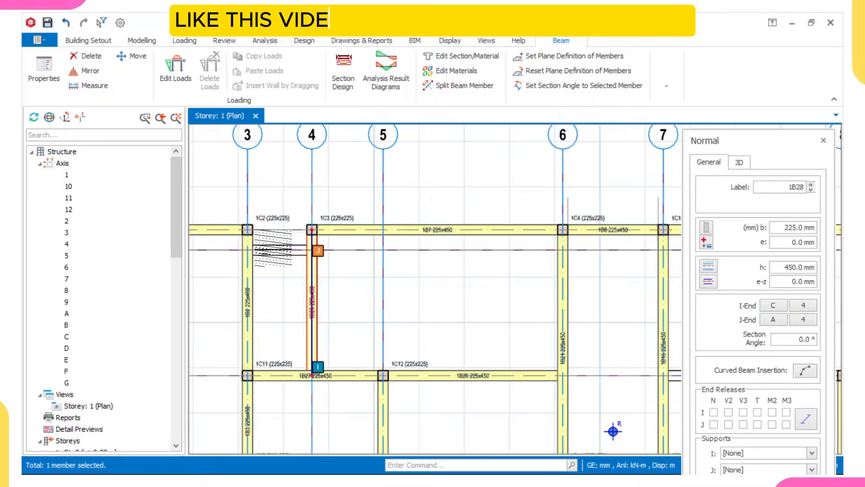
Step: Add a beam between axes 3 and 4 and finish beam 1B30 along axis D
{"action": "left_click", "coordinate": [304, 252]}
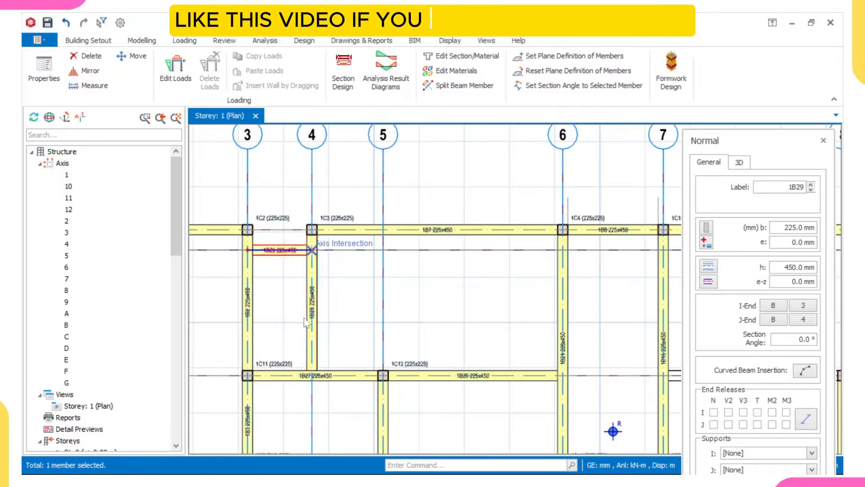
{"action": "scroll", "coordinate": [303, 311], "scroll_direction": "down", "scroll_amount": 2}
{"action": "middle_click_drag", "start_coordinate": [304, 362], "coordinate": [311, 266]}
{"action": "scroll", "coordinate": [319, 273], "scroll_direction": "down", "scroll_amount": 4}
{"action": "scroll", "coordinate": [299, 305], "scroll_direction": "up", "scroll_amount": 4}
{"action": "middle_click_drag", "start_coordinate": [297, 304], "coordinate": [292, 293]}
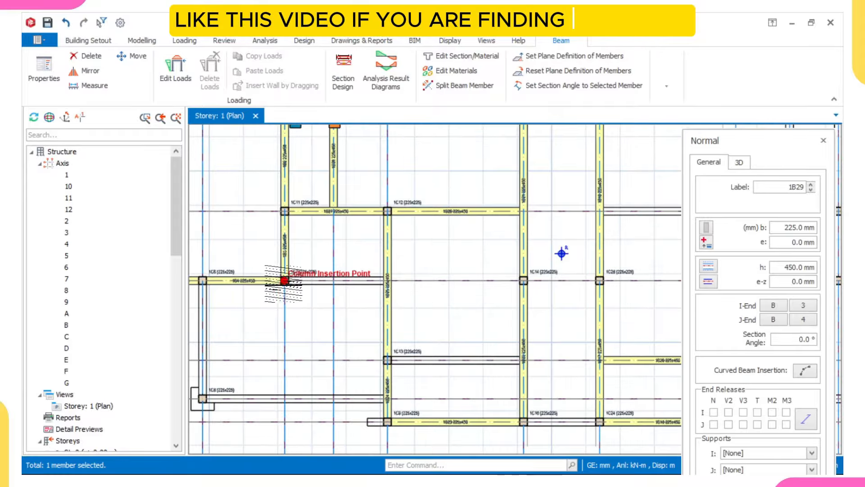
{"action": "left_click", "coordinate": [386, 281]}
{"action": "scroll", "coordinate": [373, 292], "scroll_direction": "down", "scroll_amount": 2}
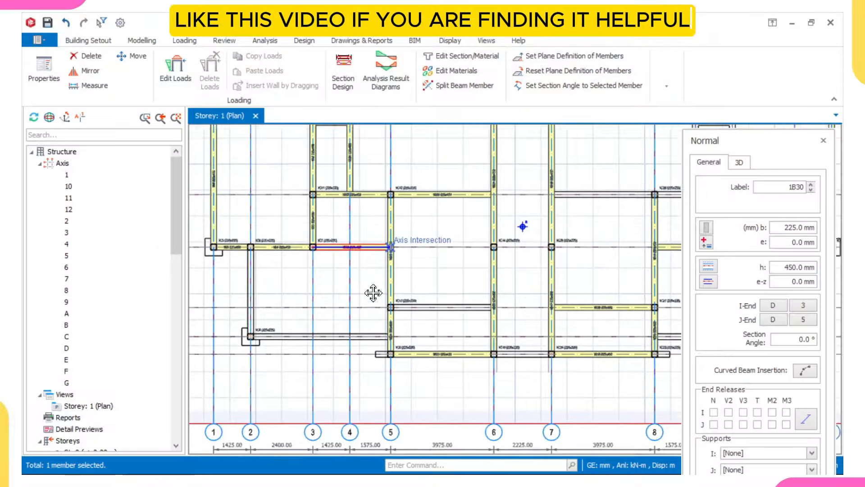
{"action": "scroll", "coordinate": [252, 224], "scroll_direction": "up", "scroll_amount": 3}
Step: Draw beams from 1C6 to 1C8, beam 1B32 to the axis intersection, and 1C13 to beam 1B22
{"action": "left_click", "coordinate": [252, 224]}
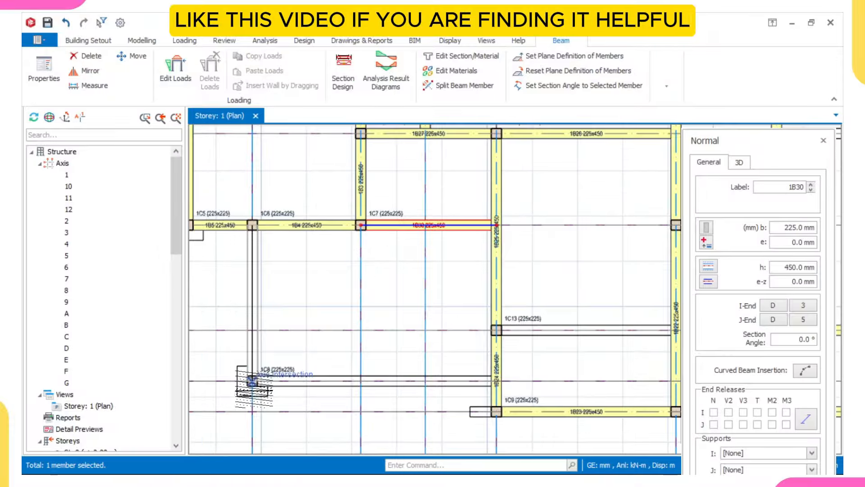
{"action": "left_click", "coordinate": [252, 382]}
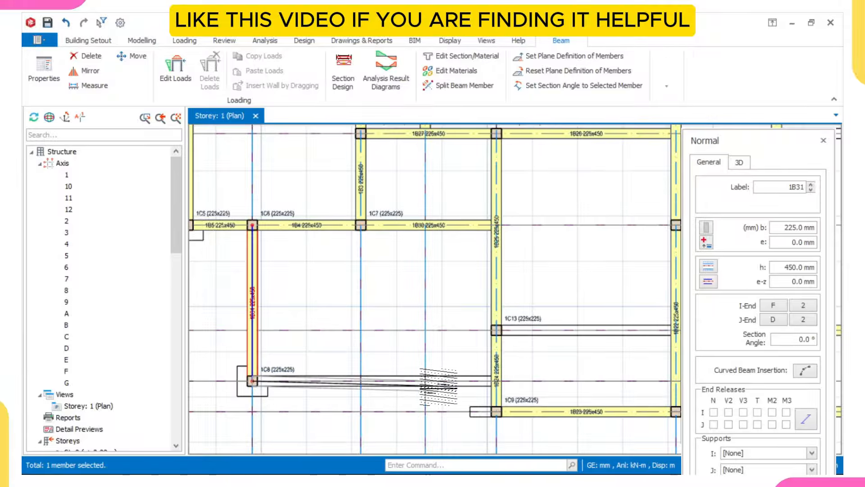
{"action": "left_click", "coordinate": [496, 382]}
{"action": "middle_click_drag", "start_coordinate": [484, 367], "coordinate": [319, 359]}
{"action": "left_click", "coordinate": [332, 322]}
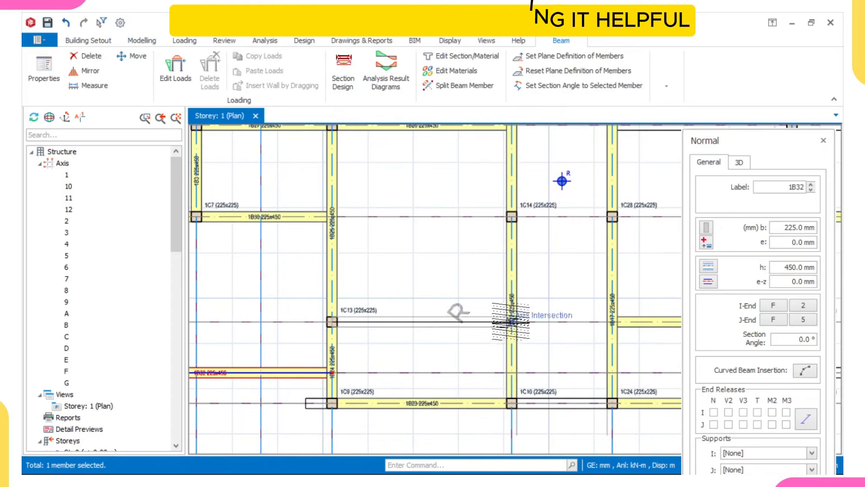
{"action": "left_click", "coordinate": [511, 323]}
{"action": "scroll", "coordinate": [496, 335], "scroll_direction": "down", "scroll_amount": 2}
{"action": "middle_click_drag", "start_coordinate": [476, 344], "coordinate": [339, 367]}
{"action": "middle_click_drag", "start_coordinate": [425, 369], "coordinate": [358, 388]}
{"action": "scroll", "coordinate": [381, 415], "scroll_direction": "up", "scroll_amount": 2}
{"action": "middle_click_drag", "start_coordinate": [381, 416], "coordinate": [443, 362]}
Step: Add a beam from column 1C10 to column 1C24
{"action": "left_click", "coordinate": [341, 382]}
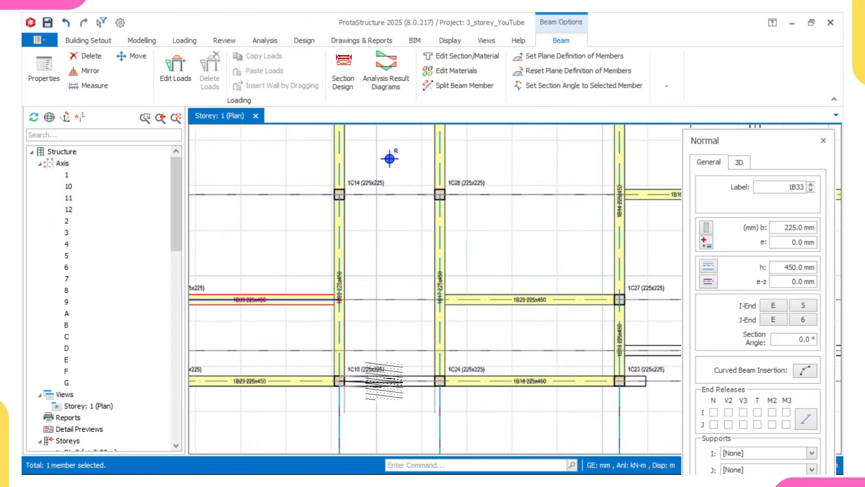
{"action": "left_click", "coordinate": [447, 373]}
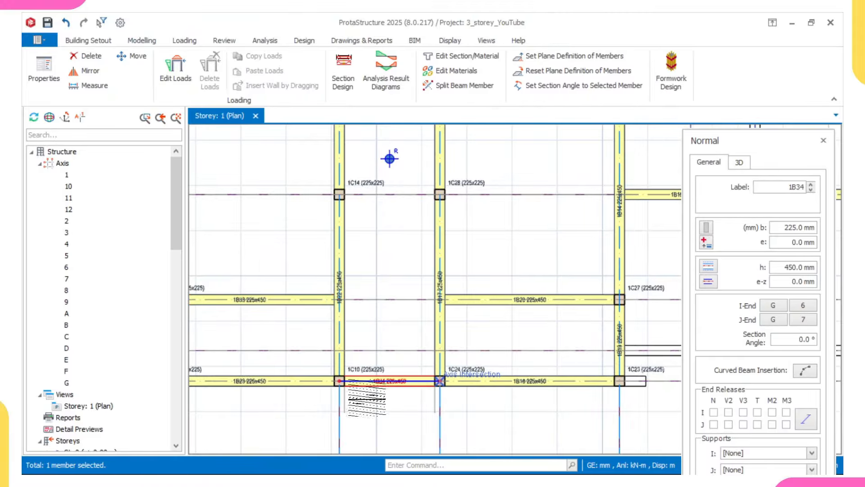
{"action": "scroll", "coordinate": [350, 383], "scroll_direction": "down", "scroll_amount": 2}
{"action": "middle_click_drag", "start_coordinate": [350, 383], "coordinate": [390, 385]}
{"action": "scroll", "coordinate": [346, 399], "scroll_direction": "up", "scroll_amount": 1}
{"action": "scroll", "coordinate": [347, 399], "scroll_direction": "up", "scroll_amount": 1}
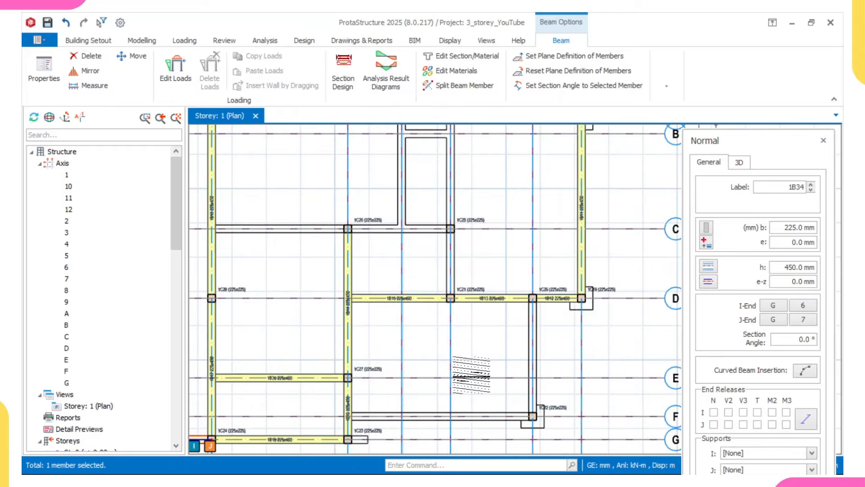
Step: Draw beams from the axis D column to 1C22 and along axis F, then end the chain
{"action": "left_click", "coordinate": [532, 297]}
{"action": "middle_click_drag", "start_coordinate": [532, 390], "coordinate": [543, 317]}
{"action": "scroll", "coordinate": [543, 317], "scroll_direction": "up", "scroll_amount": 2}
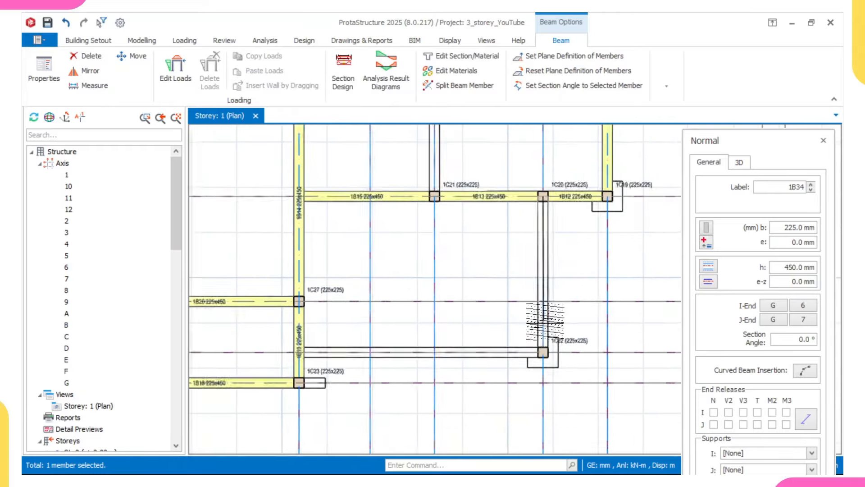
{"action": "left_click", "coordinate": [542, 362]}
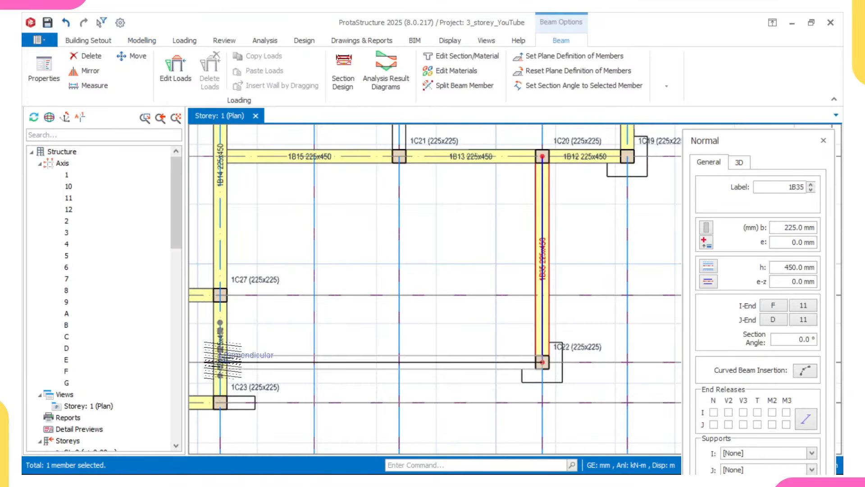
{"action": "left_click", "coordinate": [211, 371]}
{"action": "scroll", "coordinate": [212, 366], "scroll_direction": "down", "scroll_amount": 2}
{"action": "key", "text": "Escape"}
{"action": "middle_click_drag", "start_coordinate": [357, 282], "coordinate": [373, 388]}
Step: Add beams 1C18 to 1C21, 1C25 to the axis intersection, and 1C17 to 1B39 (1B41)
{"action": "left_click", "coordinate": [350, 174]}
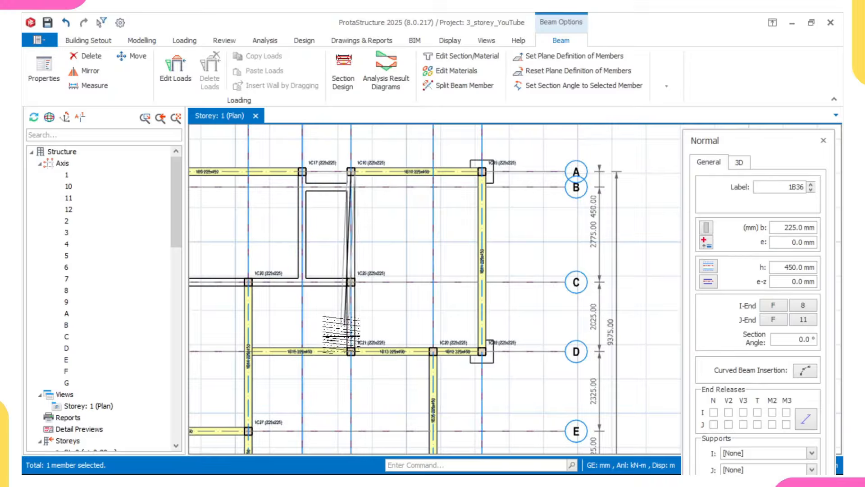
{"action": "left_click", "coordinate": [350, 351]}
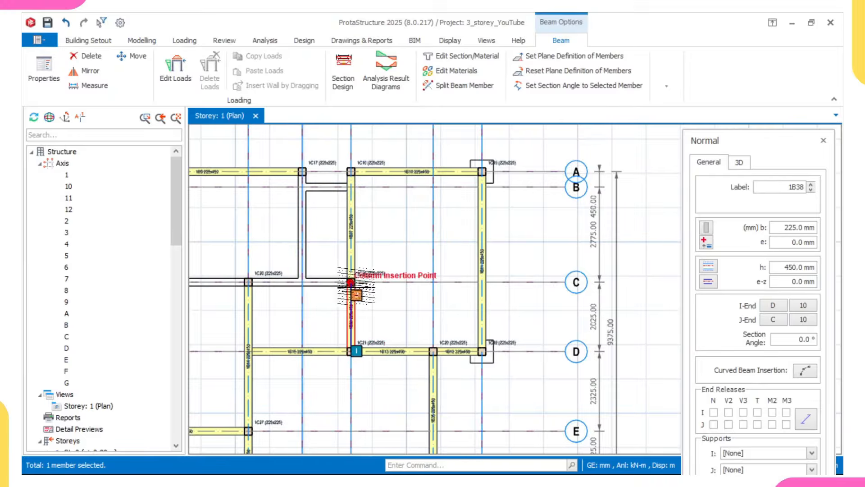
{"action": "scroll", "coordinate": [350, 283], "scroll_direction": "down", "scroll_amount": 2}
{"action": "scroll", "coordinate": [280, 305], "scroll_direction": "up", "scroll_amount": 3}
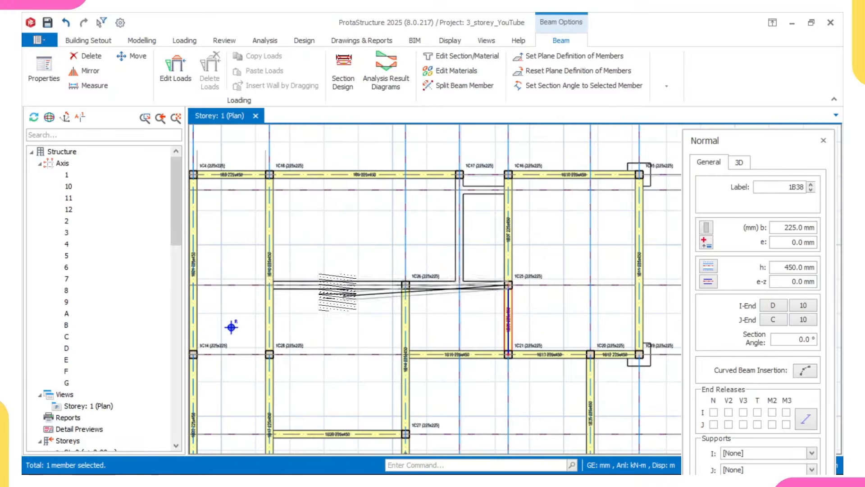
{"action": "left_click", "coordinate": [269, 284]}
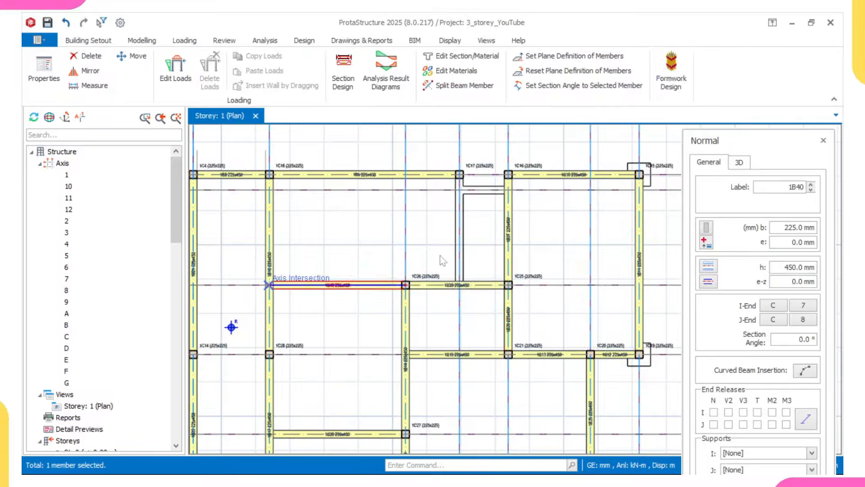
{"action": "scroll", "coordinate": [463, 191], "scroll_direction": "up", "scroll_amount": 2}
{"action": "left_click", "coordinate": [456, 170]}
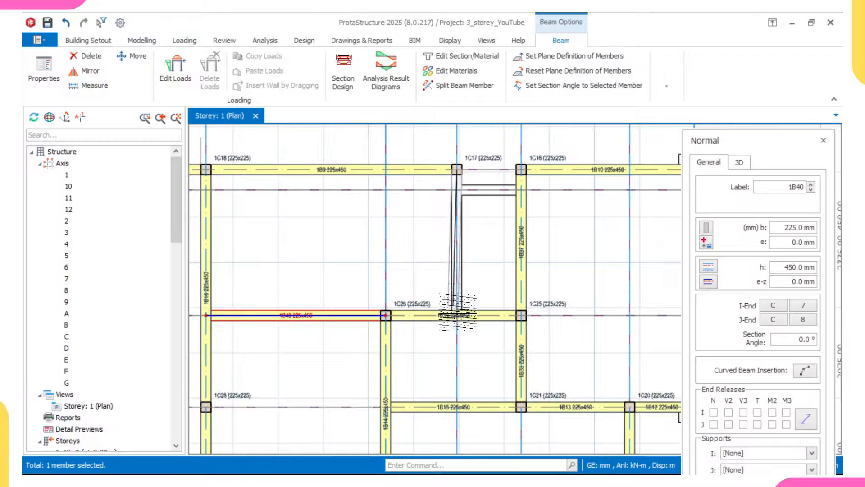
{"action": "left_click", "coordinate": [453, 316]}
{"action": "key", "text": "Escape"}
Step: Draw the last beam from the axis intersection to beam 1B37
{"action": "scroll", "coordinate": [452, 186], "scroll_direction": "up", "scroll_amount": 2}
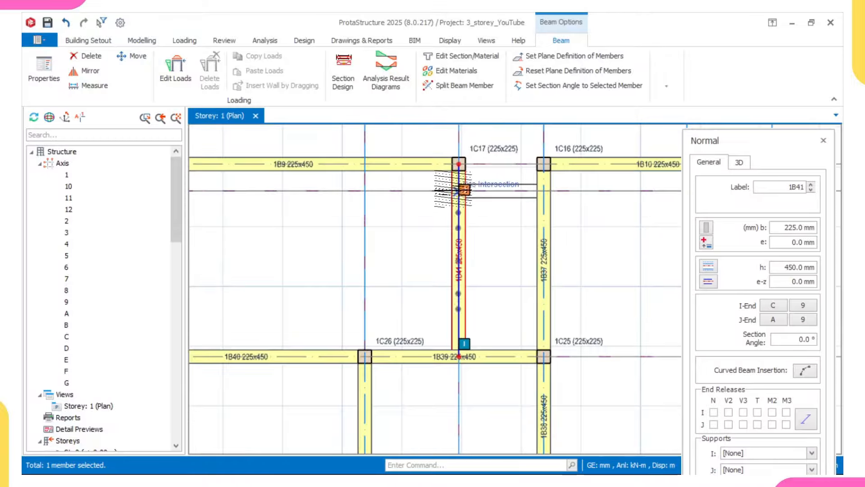
{"action": "left_click", "coordinate": [459, 190]}
{"action": "left_click", "coordinate": [543, 191]}
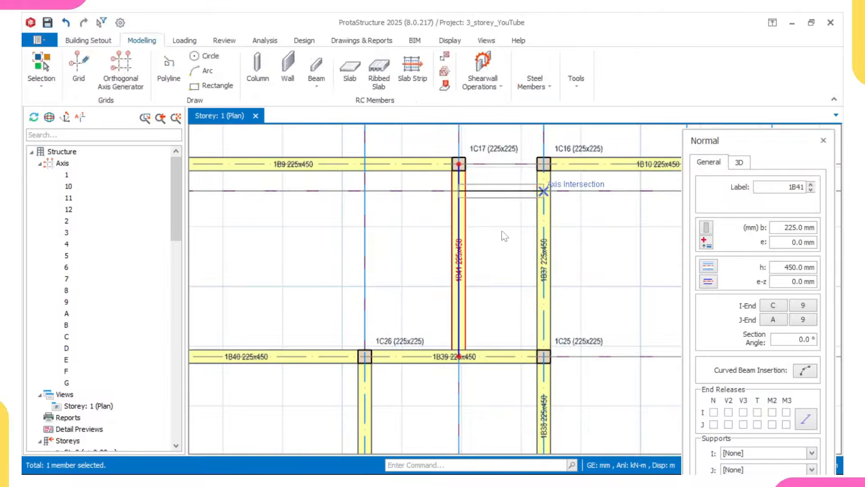
{"action": "scroll", "coordinate": [505, 237], "scroll_direction": "down", "scroll_amount": 3}
{"action": "scroll", "coordinate": [551, 262], "scroll_direction": "up", "scroll_amount": 2}
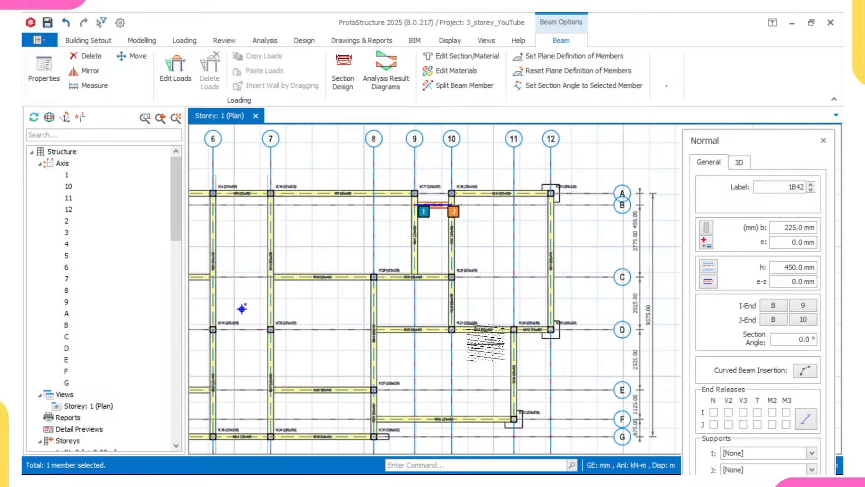
Step: Close the beam properties panel and centre the whole plan showing axes 1 to 12
{"action": "middle_click_drag", "start_coordinate": [481, 339], "coordinate": [513, 331]}
{"action": "middle_click_drag", "start_coordinate": [351, 360], "coordinate": [387, 347]}
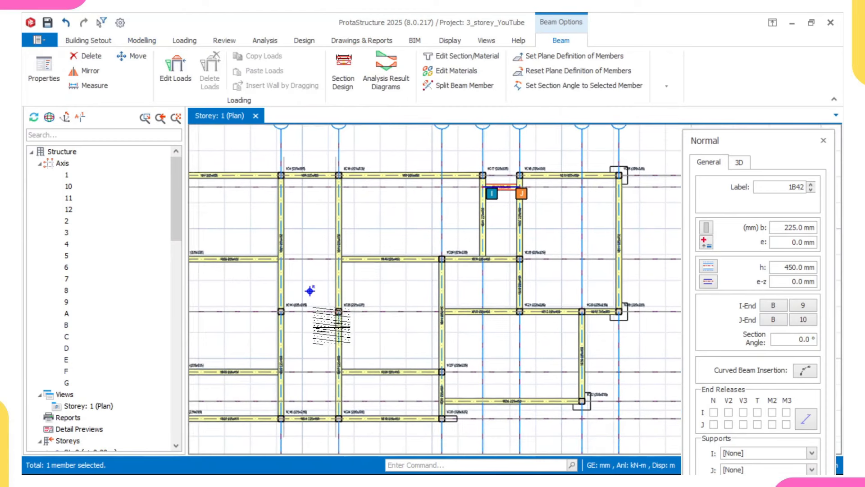
{"action": "middle_click_drag", "start_coordinate": [311, 328], "coordinate": [360, 328]}
{"action": "scroll", "coordinate": [371, 318], "scroll_direction": "down", "scroll_amount": 2}
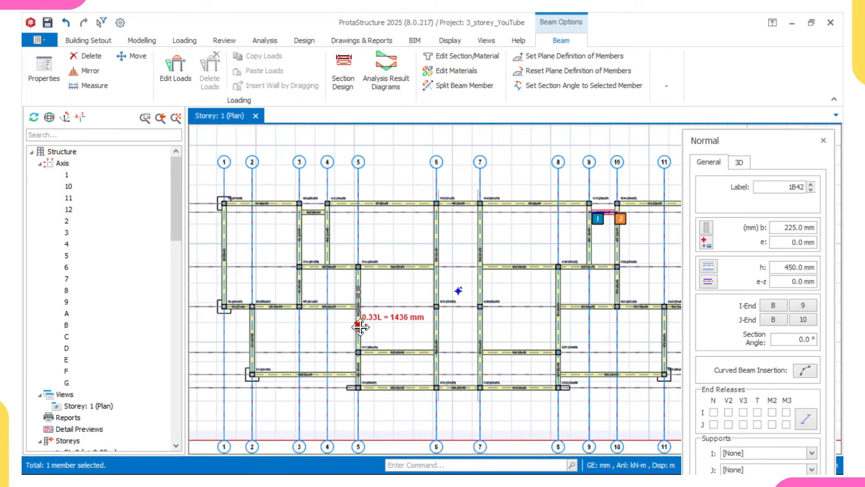
{"action": "left_click", "coordinate": [823, 142]}
{"action": "scroll", "coordinate": [654, 265], "scroll_direction": "down", "scroll_amount": 2}
{"action": "middle_click_drag", "start_coordinate": [579, 290], "coordinate": [510, 318]}
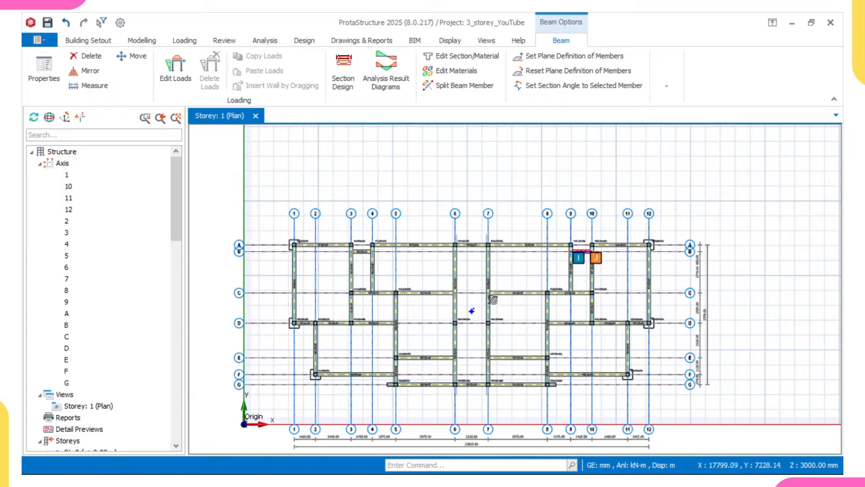
Step: Start the Slab tool from the Modelling tab and accept defining load cases first
{"action": "left_click", "coordinate": [158, 40]}
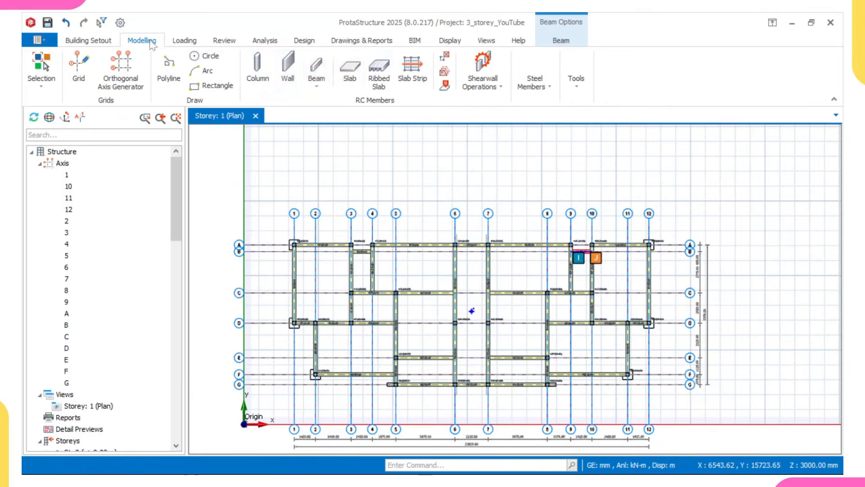
{"action": "left_click", "coordinate": [356, 77]}
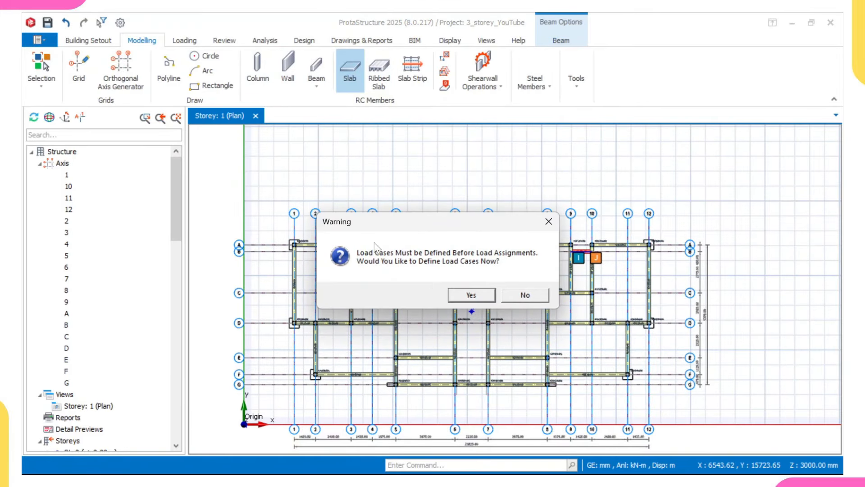
{"action": "left_click", "coordinate": [472, 295]}
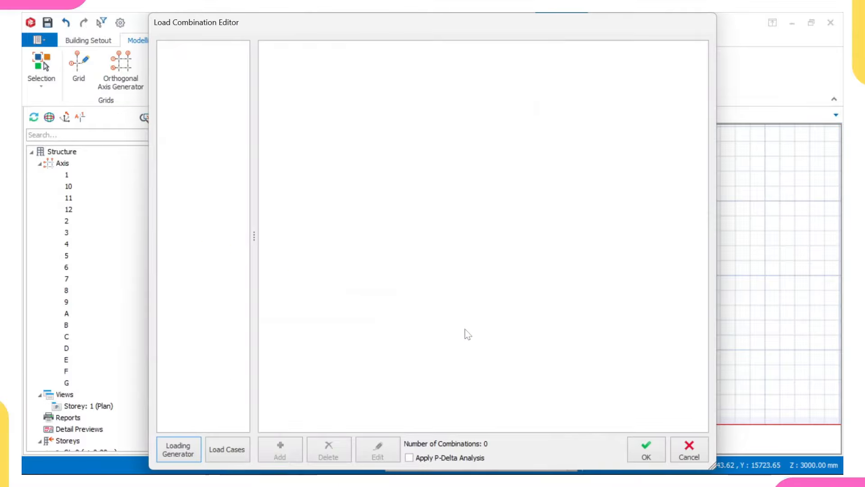
Step: In the Loading Generator's Horizontal Load Combinations, enable Wind Loading to add Wx and Wy cases
{"action": "left_click", "coordinate": [193, 456]}
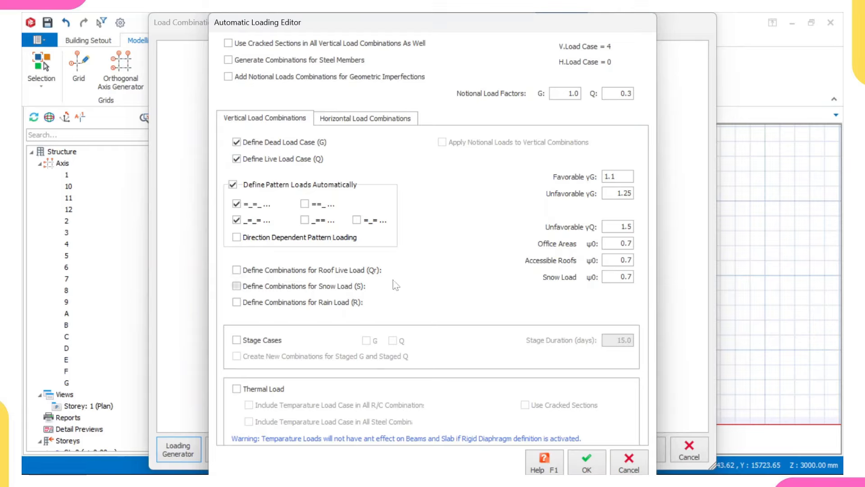
{"action": "left_click", "coordinate": [357, 120]}
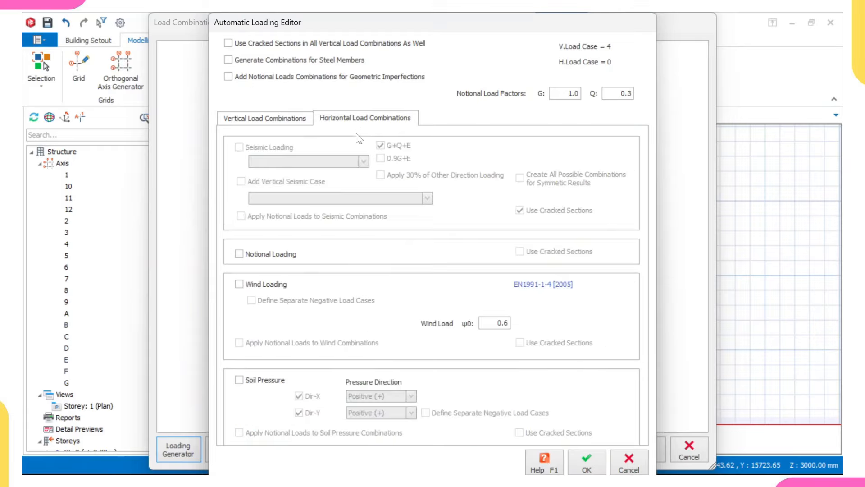
{"action": "left_click", "coordinate": [239, 284]}
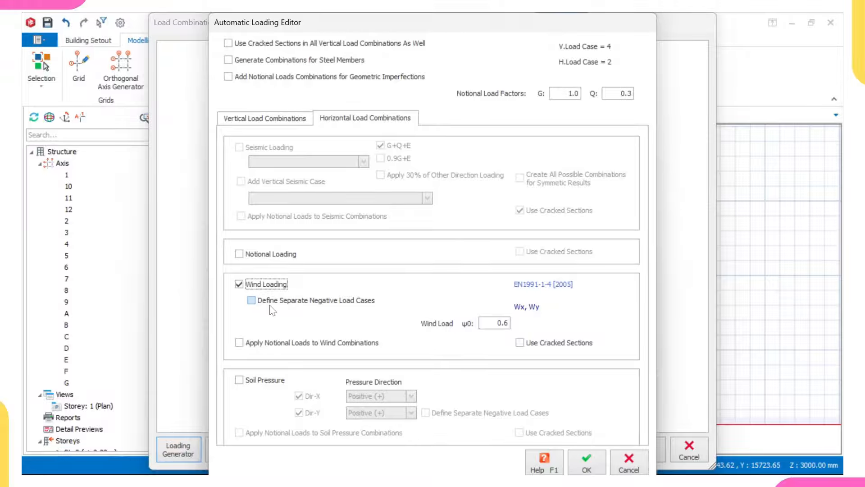
{"action": "mouse_move", "coordinate": [573, 469]}
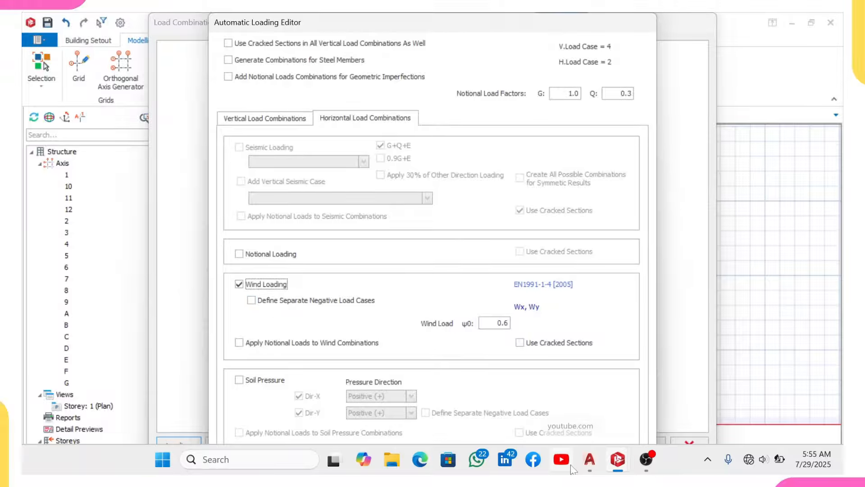
{"action": "left_click", "coordinate": [597, 425]}
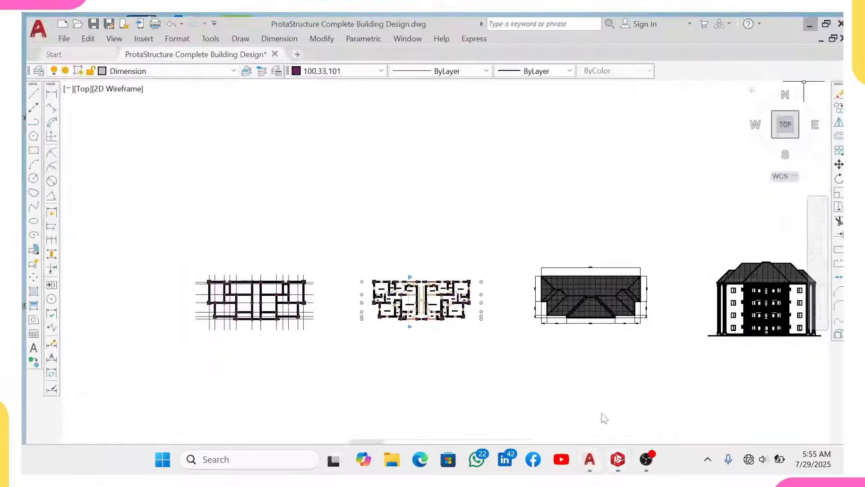
{"action": "scroll", "coordinate": [618, 396], "scroll_direction": "down", "scroll_amount": 5}
{"action": "scroll", "coordinate": [735, 328], "scroll_direction": "up", "scroll_amount": 3}
{"action": "scroll", "coordinate": [572, 356], "scroll_direction": "up", "scroll_amount": 6}
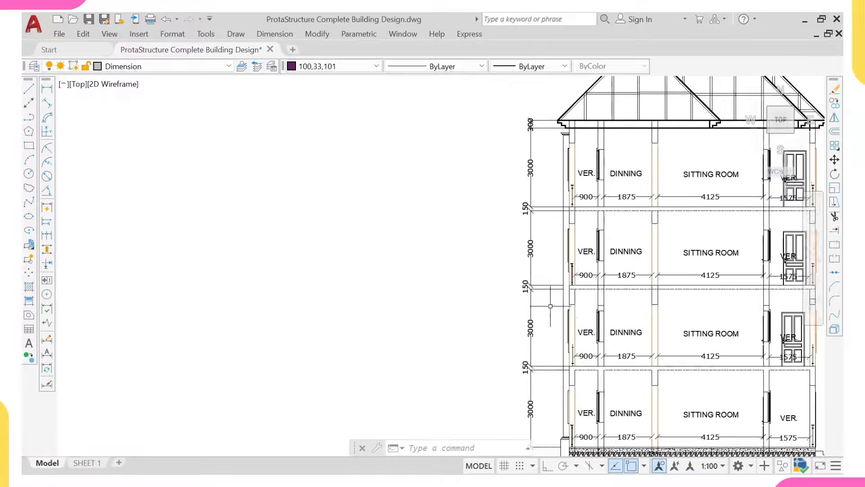
{"action": "middle_click_drag", "start_coordinate": [550, 306], "coordinate": [550, 315]}
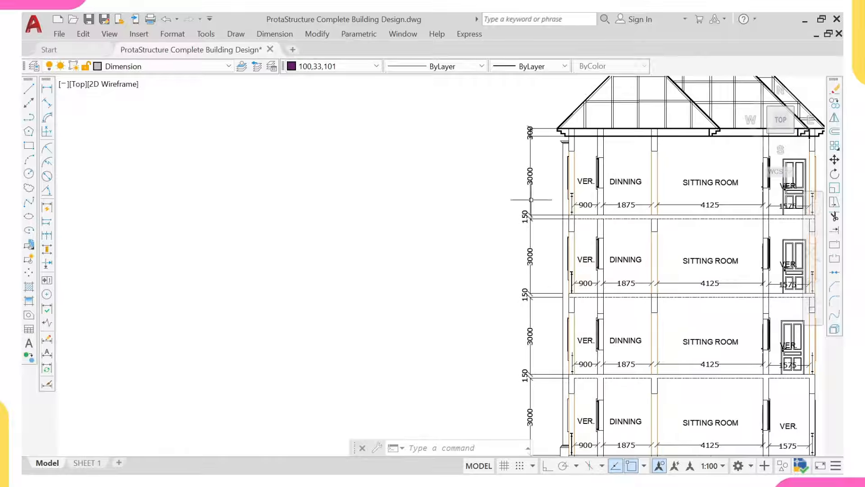
{"action": "left_click", "coordinate": [47, 88]}
{"action": "scroll", "coordinate": [548, 121], "scroll_direction": "up", "scroll_amount": 2}
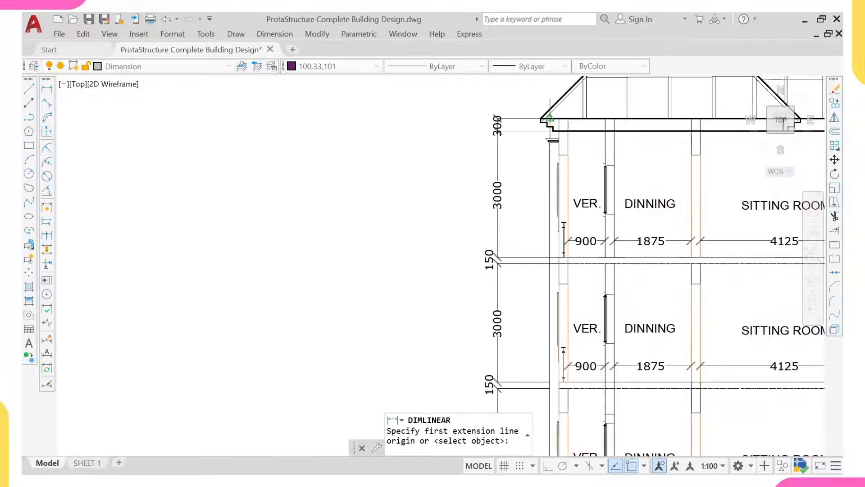
{"action": "left_click", "coordinate": [547, 120]}
{"action": "scroll", "coordinate": [536, 144], "scroll_direction": "down", "scroll_amount": 5}
{"action": "scroll", "coordinate": [543, 290], "scroll_direction": "up", "scroll_amount": 2}
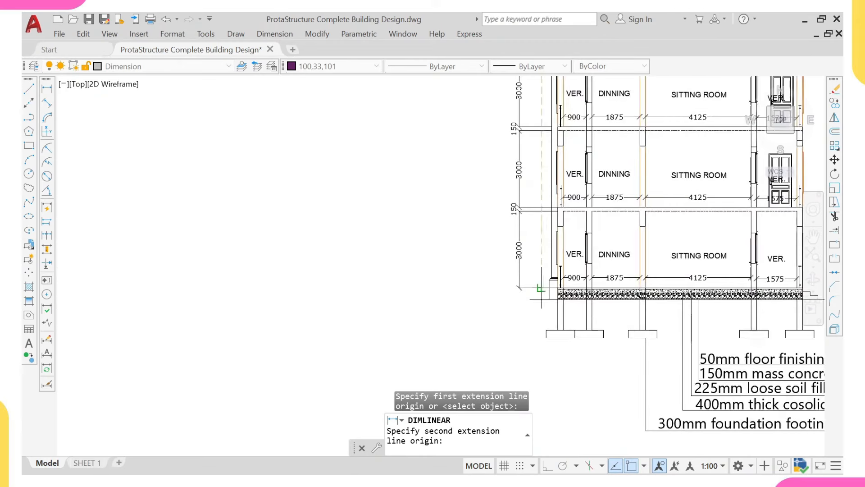
{"action": "left_click", "coordinate": [543, 289]}
{"action": "scroll", "coordinate": [478, 274], "scroll_direction": "down", "scroll_amount": 1}
{"action": "scroll", "coordinate": [467, 144], "scroll_direction": "up", "scroll_amount": 3}
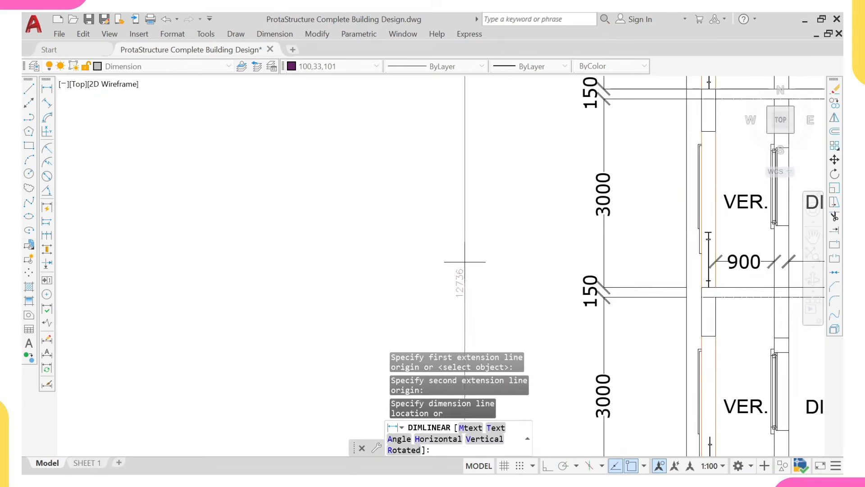
{"action": "scroll", "coordinate": [460, 282], "scroll_direction": "up", "scroll_amount": 2}
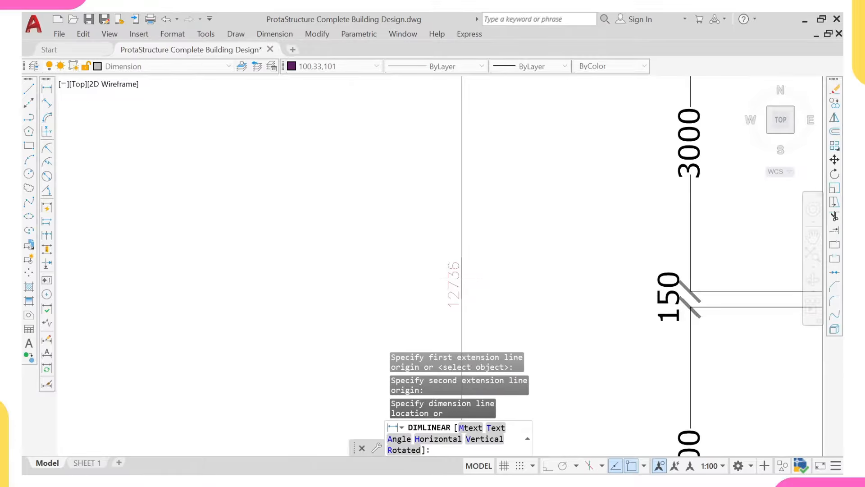
{"action": "key", "text": "Escape"}
{"action": "scroll", "coordinate": [463, 279], "scroll_direction": "down", "scroll_amount": 5}
{"action": "scroll", "coordinate": [507, 232], "scroll_direction": "down", "scroll_amount": 2}
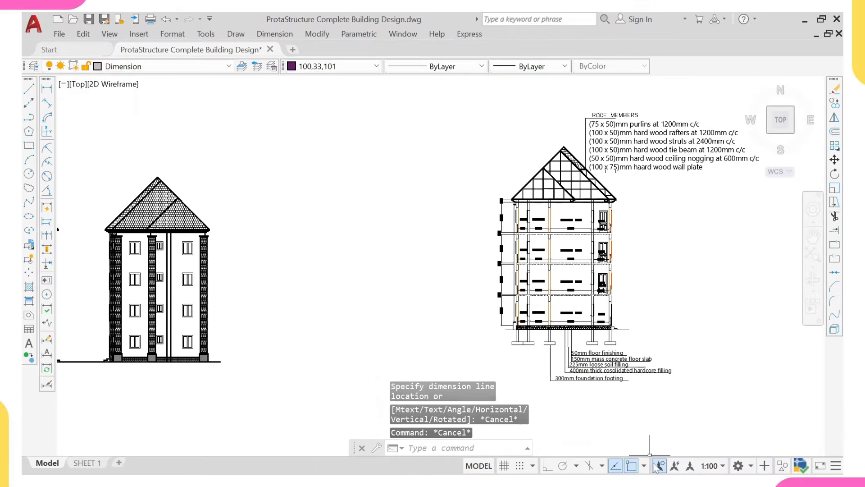
{"action": "mouse_move", "coordinate": [649, 472]}
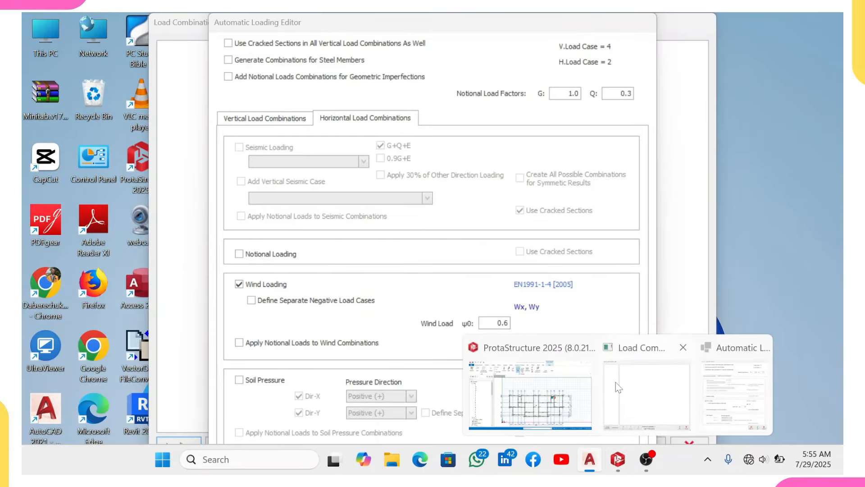
Step: Confirm the Automatic Loading Editor and Load Combination Editor to generate the 15 combinations
{"action": "left_click", "coordinate": [609, 381]}
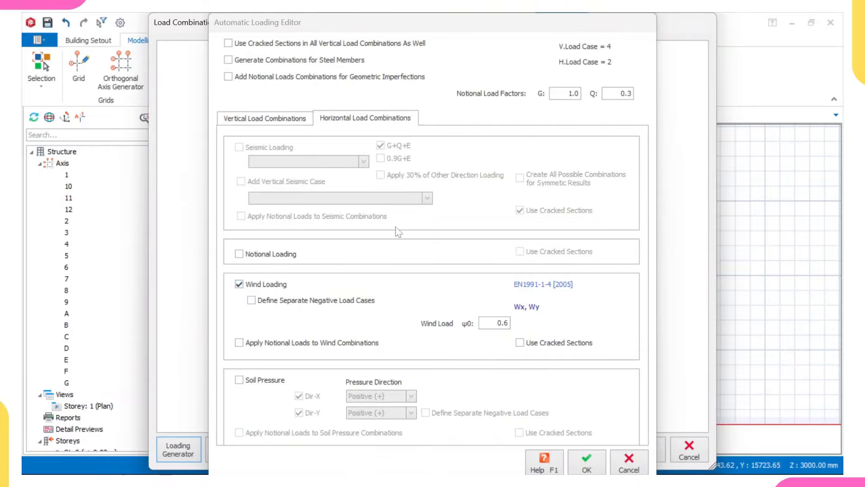
{"action": "left_click", "coordinate": [587, 462]}
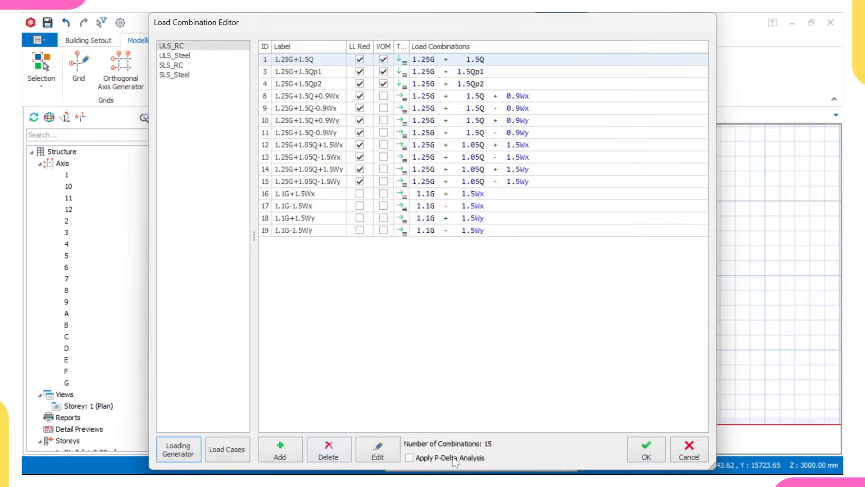
{"action": "left_click", "coordinate": [647, 450]}
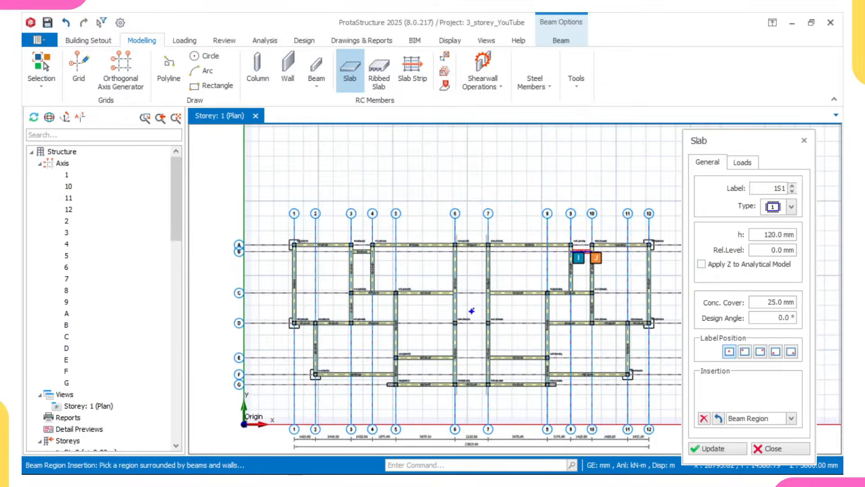
Step: Set slab 1S1 thickness h to 150 mm and show its Loads page
{"action": "double_click", "coordinate": [770, 235]}
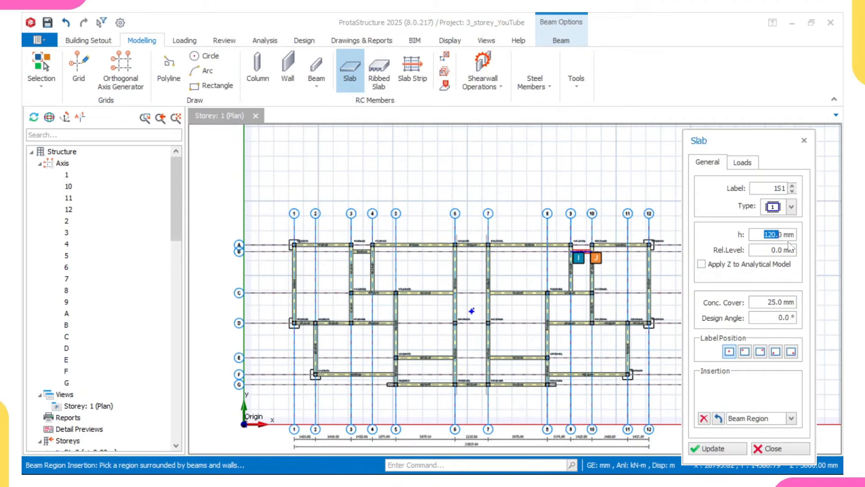
{"action": "type", "text": "150"}
{"action": "left_click", "coordinate": [748, 162]}
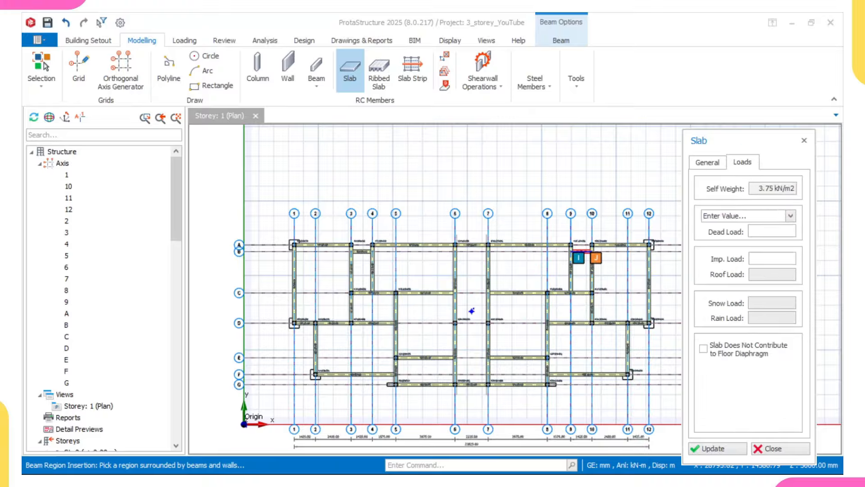
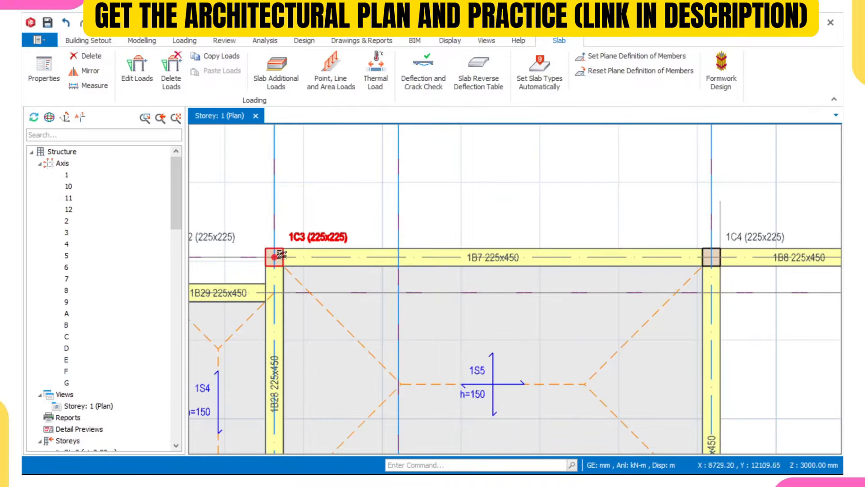
Step: Pan and zoom along axis A to review beam 1B7 between columns 1C3 and 1C4
{"action": "scroll", "coordinate": [276, 253], "scroll_direction": "down", "scroll_amount": 2}
{"action": "left_click", "coordinate": [428, 267]}
{"action": "middle_click_drag", "start_coordinate": [427, 267], "coordinate": [344, 275]}
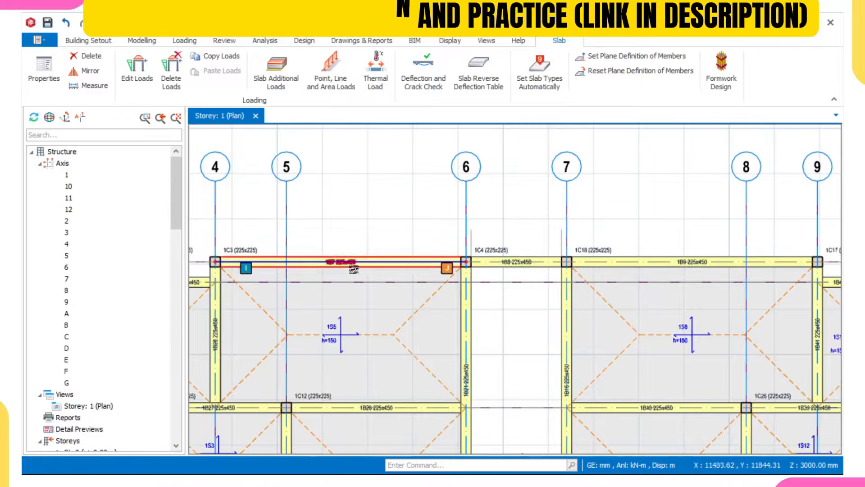
{"action": "middle_click_drag", "start_coordinate": [441, 266], "coordinate": [379, 276]}
{"action": "scroll", "coordinate": [441, 267], "scroll_direction": "up", "scroll_amount": 1}
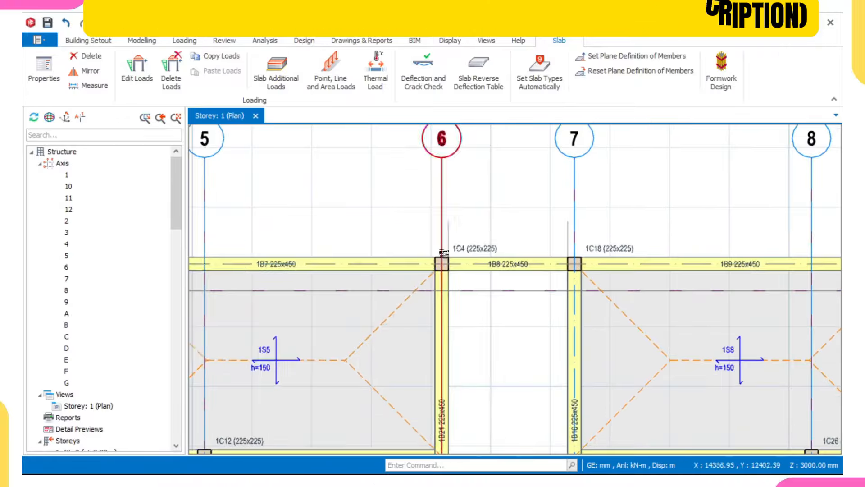
{"action": "scroll", "coordinate": [440, 268], "scroll_direction": "up", "scroll_amount": 1}
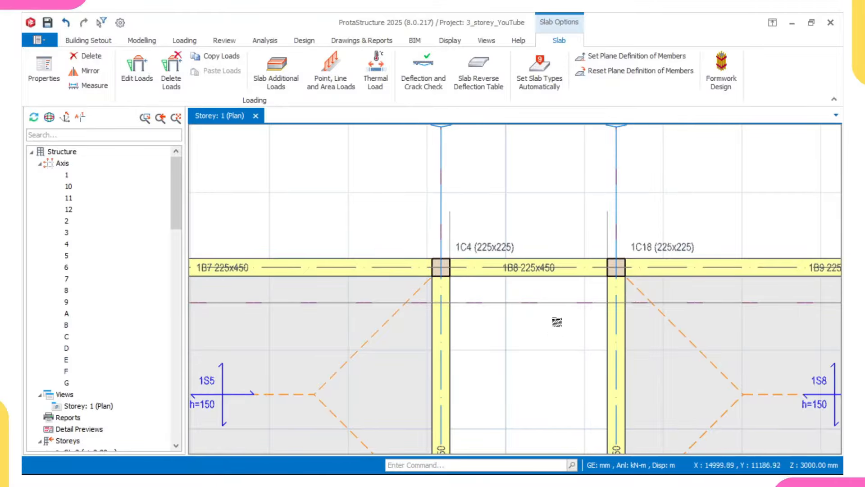
Step: Read the info cards for columns 1C2 and 1C3 and beam 1B7
{"action": "mouse_move", "coordinate": [505, 260]}
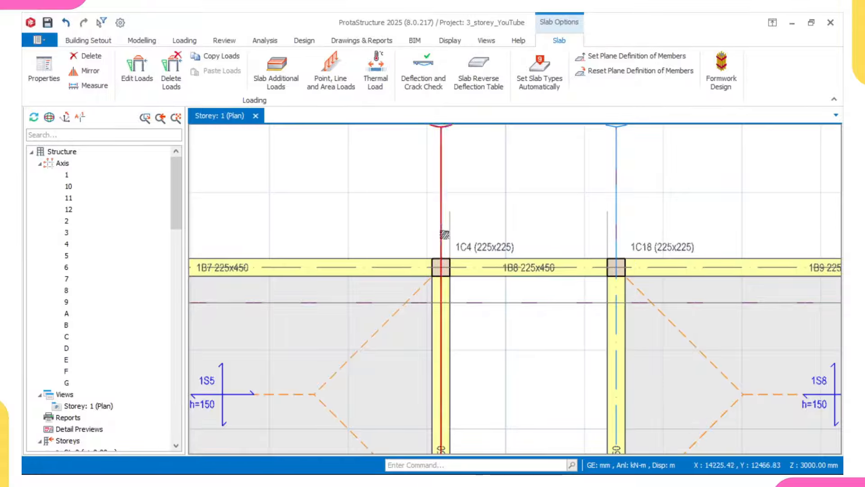
{"action": "scroll", "coordinate": [437, 268], "scroll_direction": "down", "scroll_amount": 3}
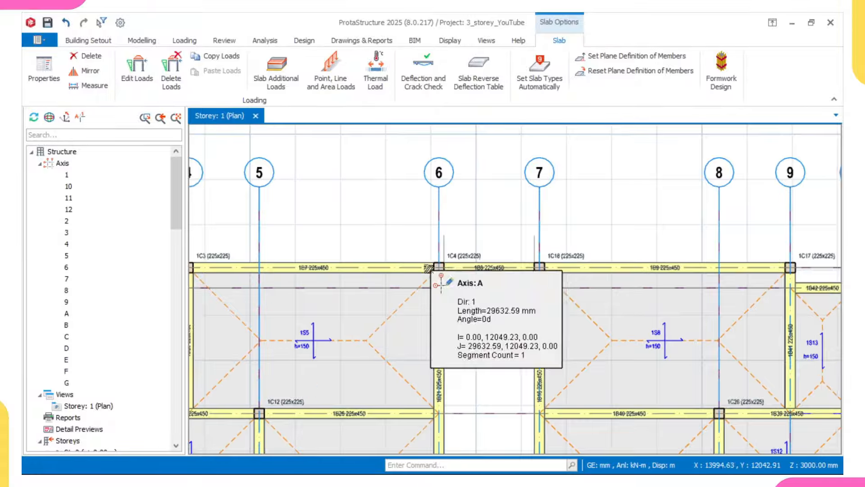
{"action": "middle_click_drag", "start_coordinate": [431, 269], "coordinate": [465, 256]}
{"action": "middle_click_drag", "start_coordinate": [292, 269], "coordinate": [361, 294]}
{"action": "scroll", "coordinate": [331, 278], "scroll_direction": "up", "scroll_amount": 3}
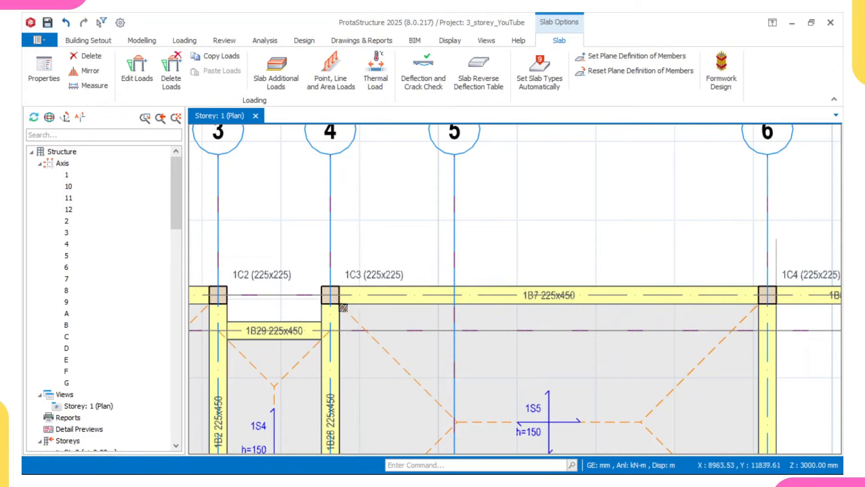
{"action": "mouse_move", "coordinate": [325, 299]}
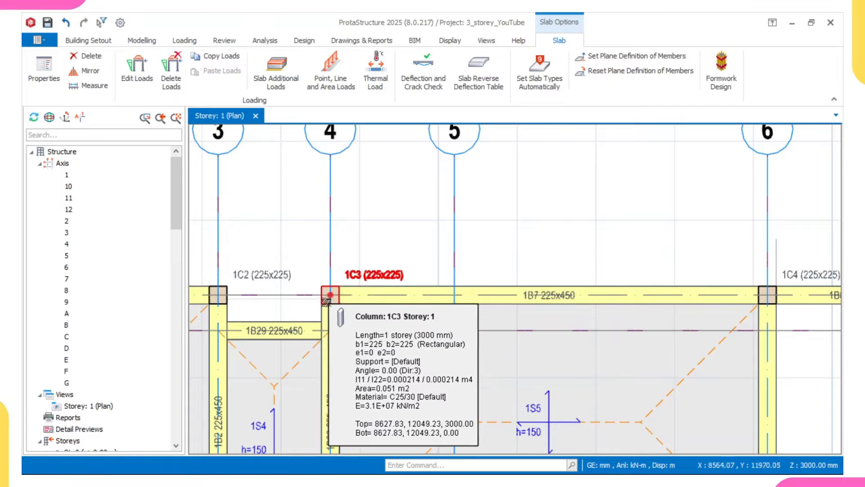
{"action": "mouse_move", "coordinate": [342, 285]}
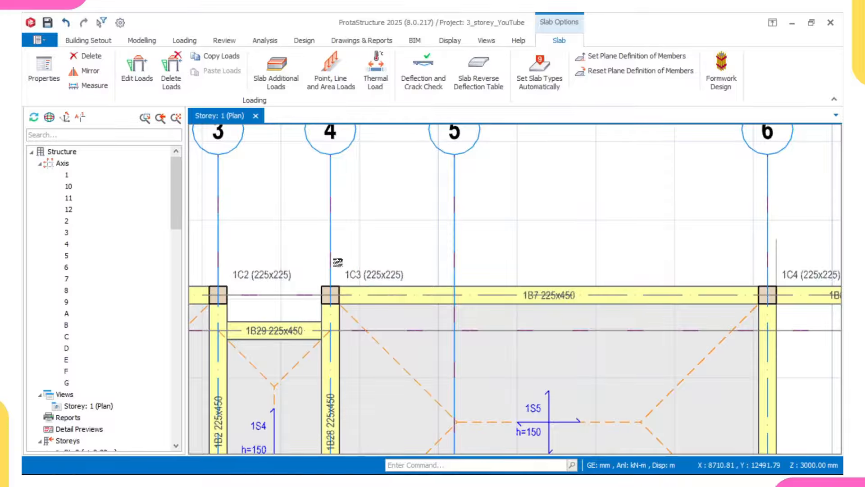
{"action": "scroll", "coordinate": [425, 281], "scroll_direction": "down", "scroll_amount": 1}
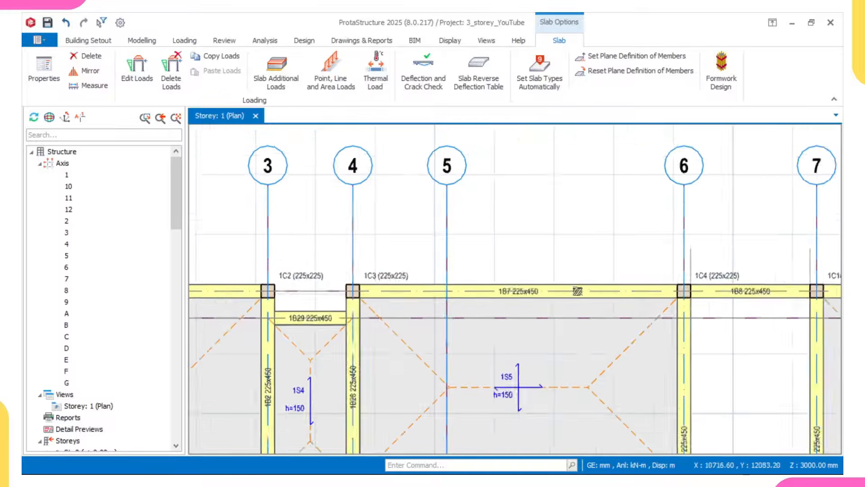
{"action": "middle_click_drag", "start_coordinate": [676, 287], "coordinate": [511, 266]}
{"action": "scroll", "coordinate": [511, 263], "scroll_direction": "up", "scroll_amount": 2}
{"action": "scroll", "coordinate": [514, 226], "scroll_direction": "down", "scroll_amount": 3}
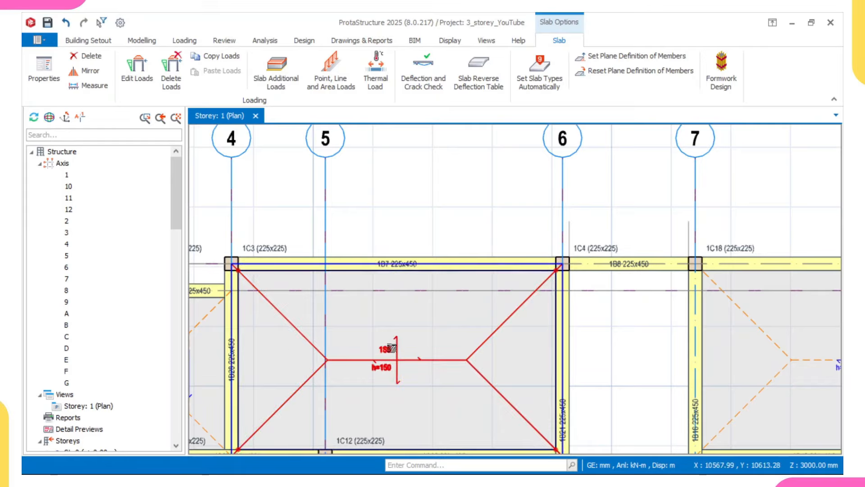
Step: Read the info cards of more Storey 1 columns, beams and slabs
{"action": "mouse_move", "coordinate": [387, 346]}
{"action": "scroll", "coordinate": [251, 299], "scroll_direction": "up", "scroll_amount": 5}
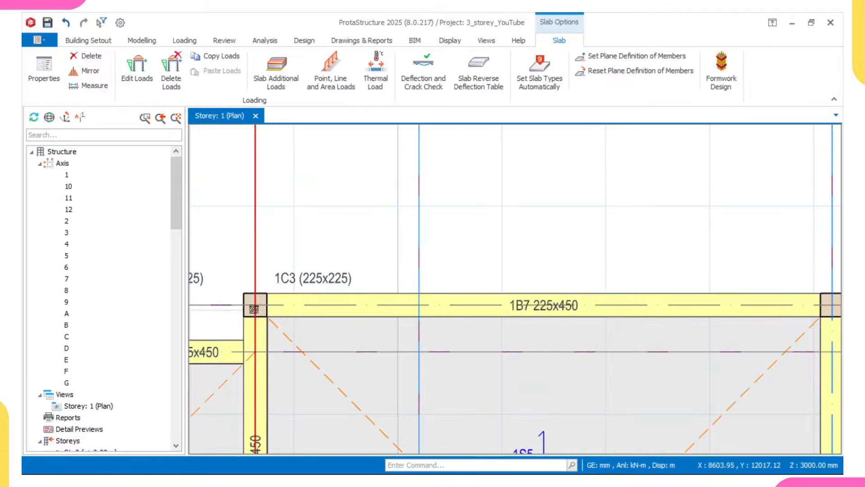
{"action": "mouse_move", "coordinate": [254, 309]}
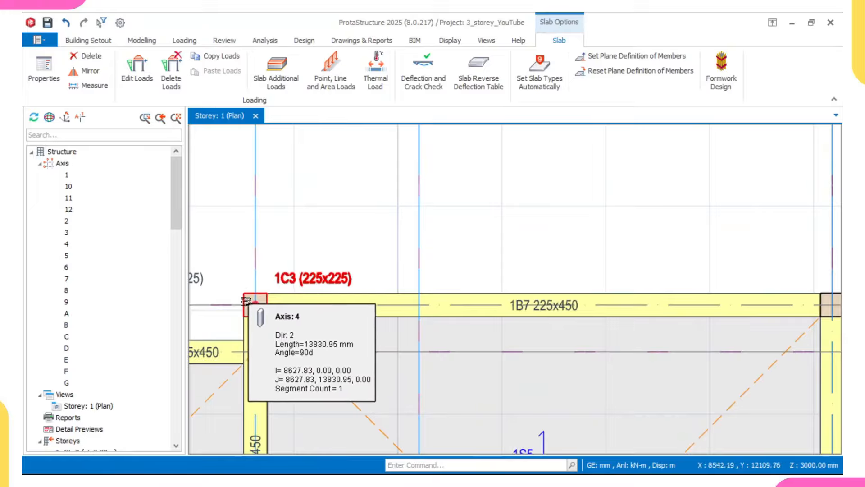
{"action": "mouse_move", "coordinate": [247, 291]}
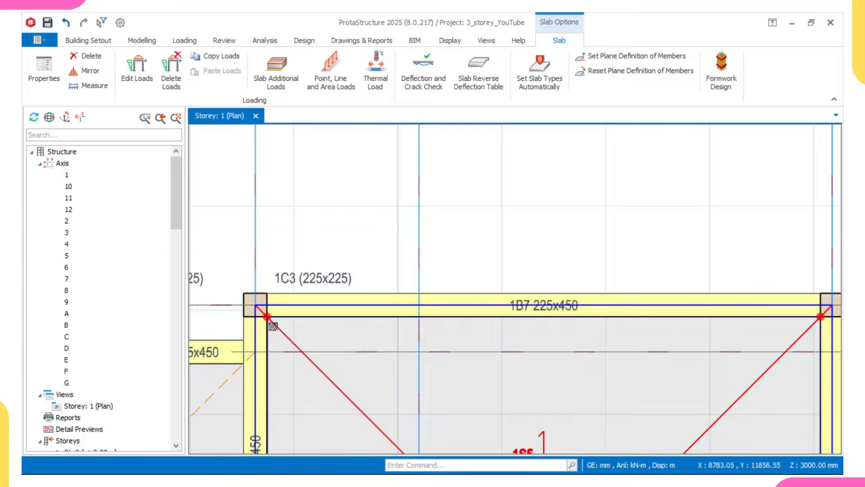
{"action": "scroll", "coordinate": [276, 331], "scroll_direction": "down", "scroll_amount": 5}
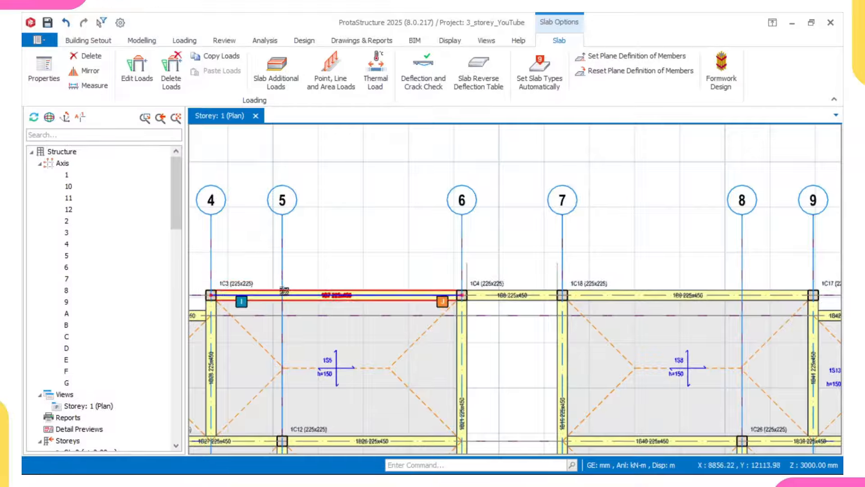
{"action": "scroll", "coordinate": [283, 293], "scroll_direction": "down", "scroll_amount": 2}
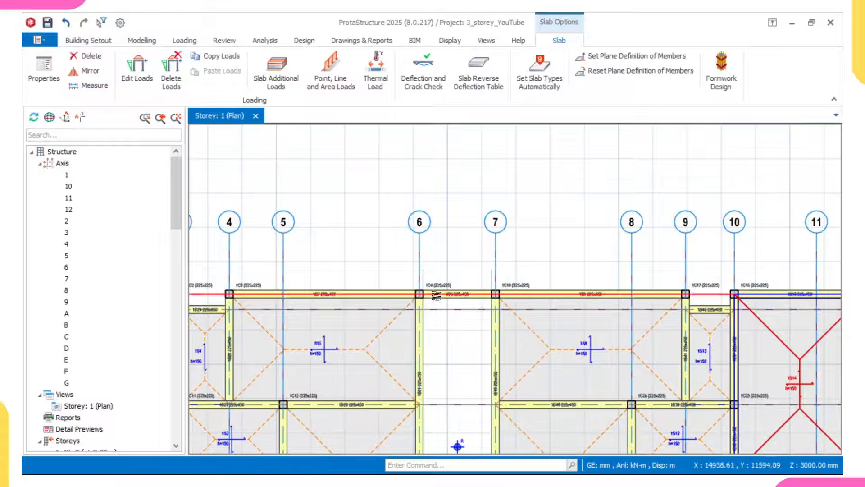
{"action": "mouse_move", "coordinate": [415, 295]}
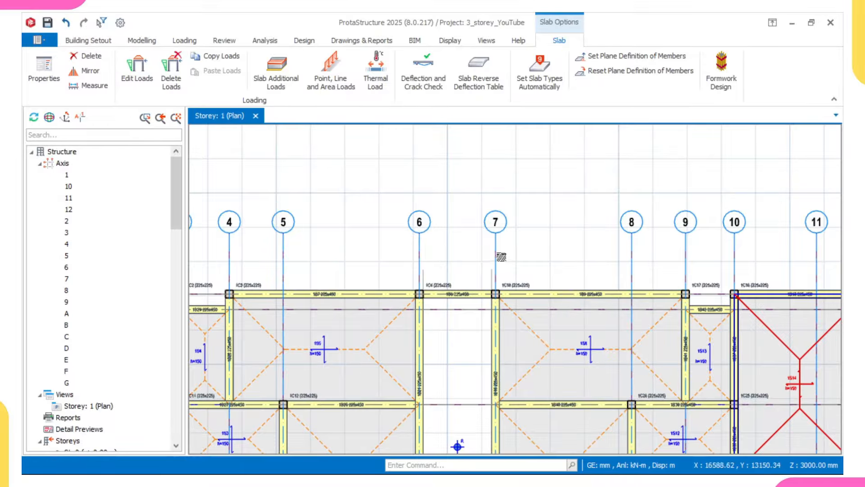
Step: Bring axes 1 to 7 into view and select beam 1B1 between columns 1 and 3
{"action": "middle_click_drag", "start_coordinate": [291, 281], "coordinate": [383, 305]}
{"action": "scroll", "coordinate": [332, 325], "scroll_direction": "down", "scroll_amount": 1}
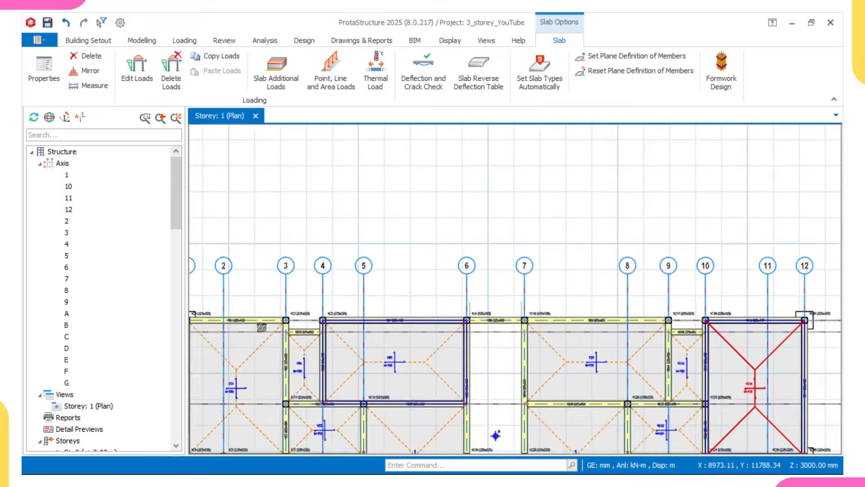
{"action": "middle_click_drag", "start_coordinate": [248, 325], "coordinate": [364, 312]}
{"action": "scroll", "coordinate": [297, 312], "scroll_direction": "up", "scroll_amount": 1}
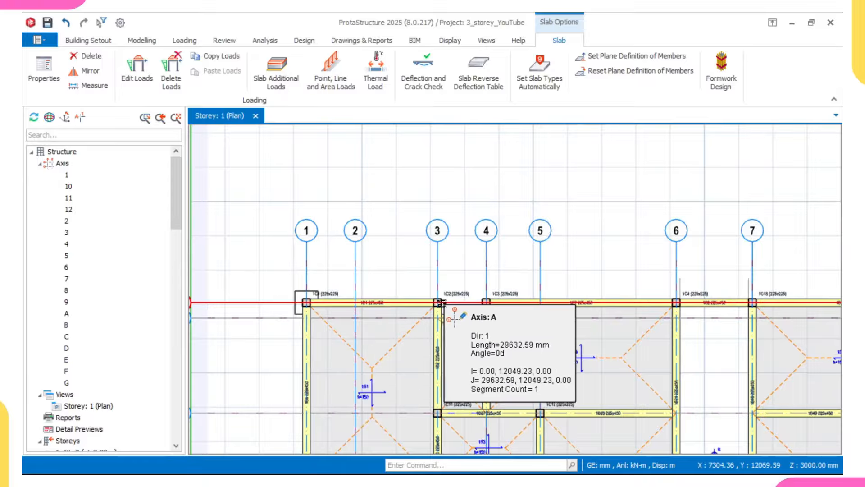
{"action": "left_click", "coordinate": [356, 302]}
{"action": "scroll", "coordinate": [355, 301], "scroll_direction": "up", "scroll_amount": 2}
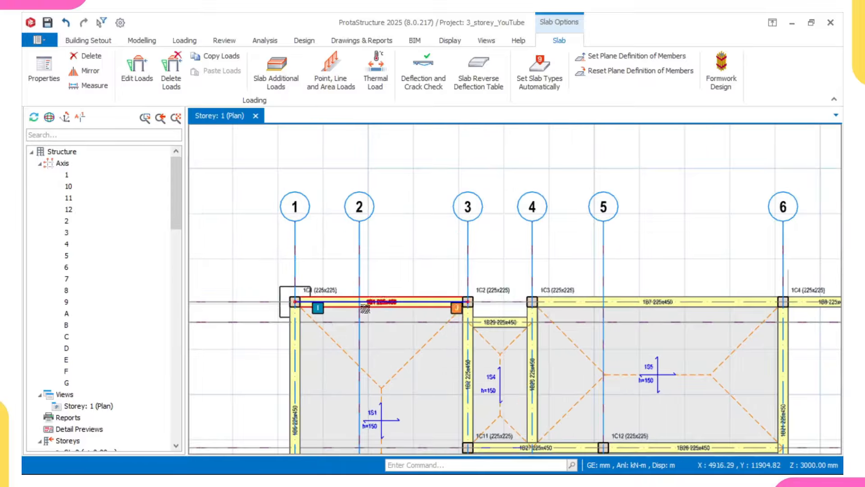
{"action": "left_click", "coordinate": [471, 354]}
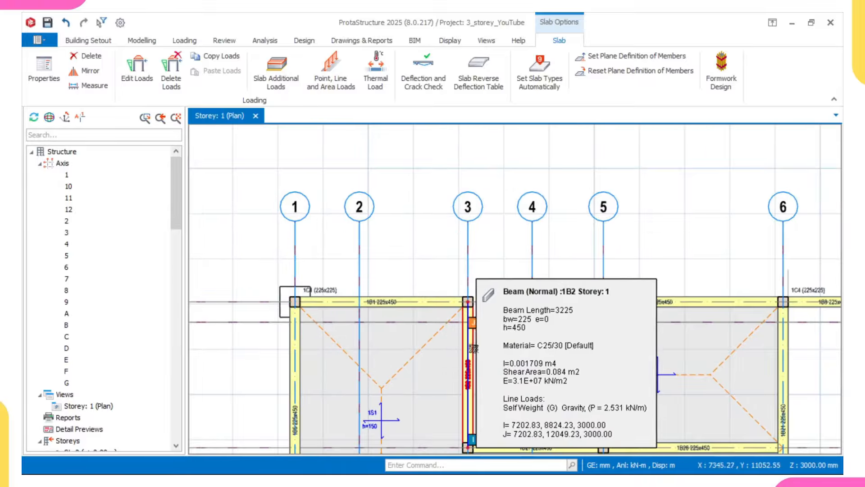
{"action": "key", "text": "Escape"}
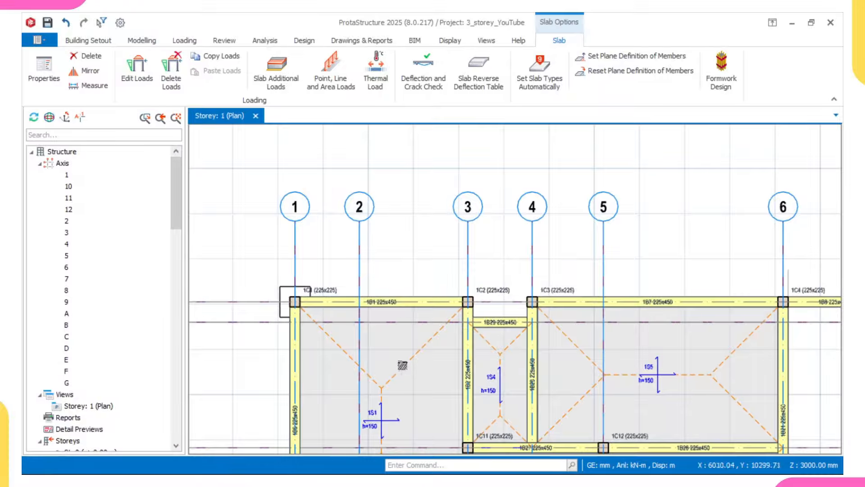
{"action": "mouse_move", "coordinate": [315, 307]}
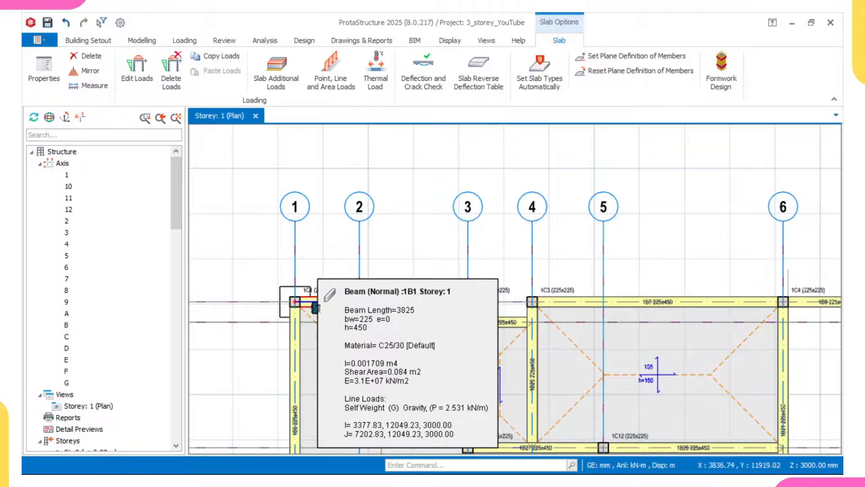
{"action": "left_click", "coordinate": [316, 307]}
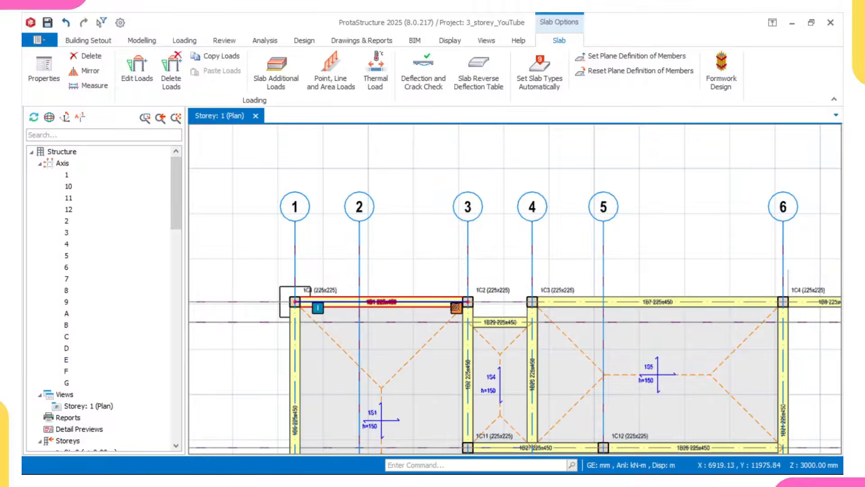
Step: Add the axis 1 beam, beam 1B31 on axis 2 and beam 1B29 to the selection
{"action": "left_click", "coordinate": [375, 297]}
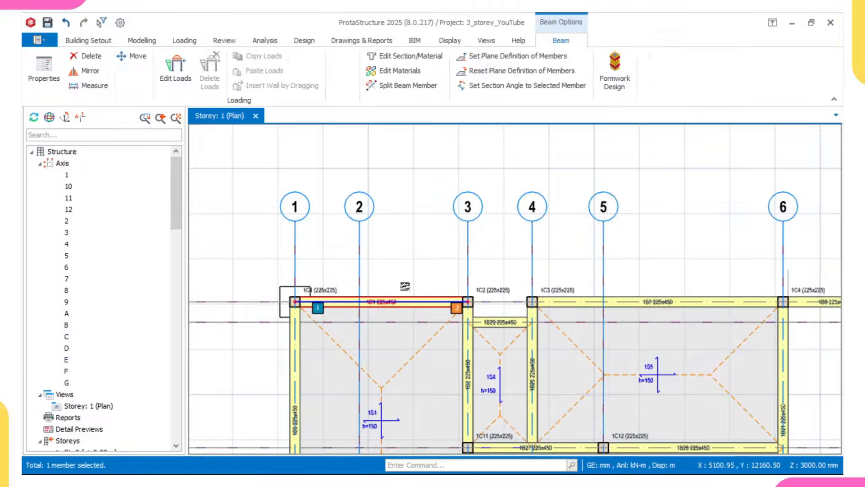
{"action": "scroll", "coordinate": [406, 289], "scroll_direction": "down", "scroll_amount": 3}
{"action": "middle_click_drag", "start_coordinate": [409, 317], "coordinate": [346, 295]}
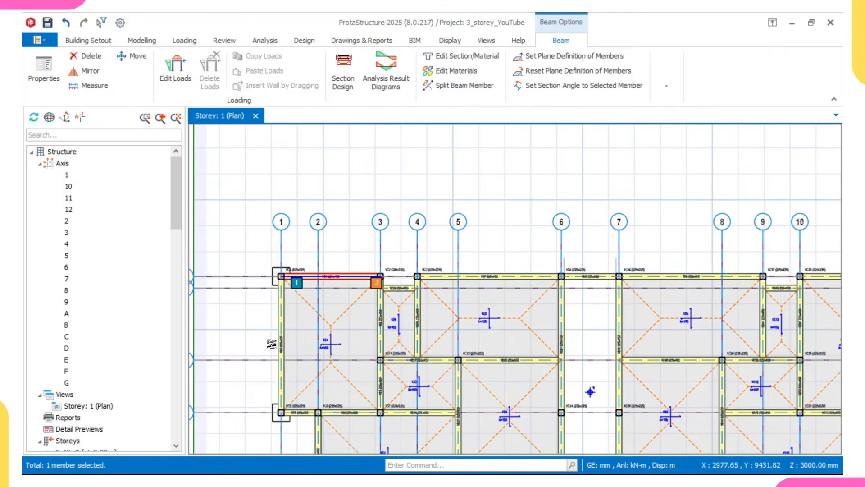
{"action": "left_click", "coordinate": [281, 341]}
{"action": "scroll", "coordinate": [280, 341], "scroll_direction": "down", "scroll_amount": 2}
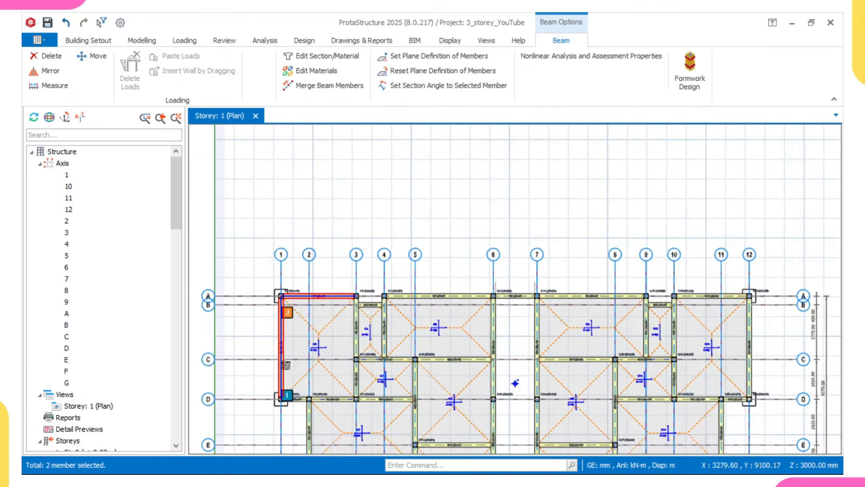
{"action": "middle_click_drag", "start_coordinate": [294, 371], "coordinate": [310, 292]}
{"action": "scroll", "coordinate": [316, 354], "scroll_direction": "up", "scroll_amount": 1}
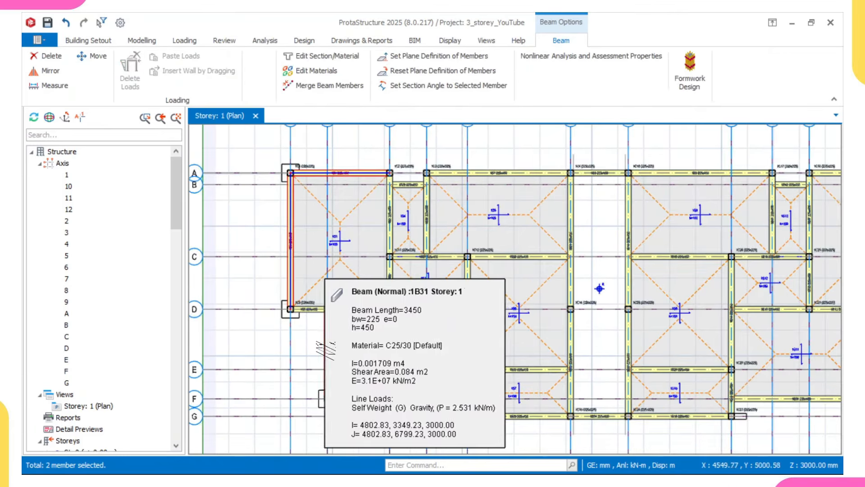
{"action": "left_click", "coordinate": [329, 350]}
{"action": "scroll", "coordinate": [333, 357], "scroll_direction": "down", "scroll_amount": 3}
{"action": "scroll", "coordinate": [347, 356], "scroll_direction": "up", "scroll_amount": 3}
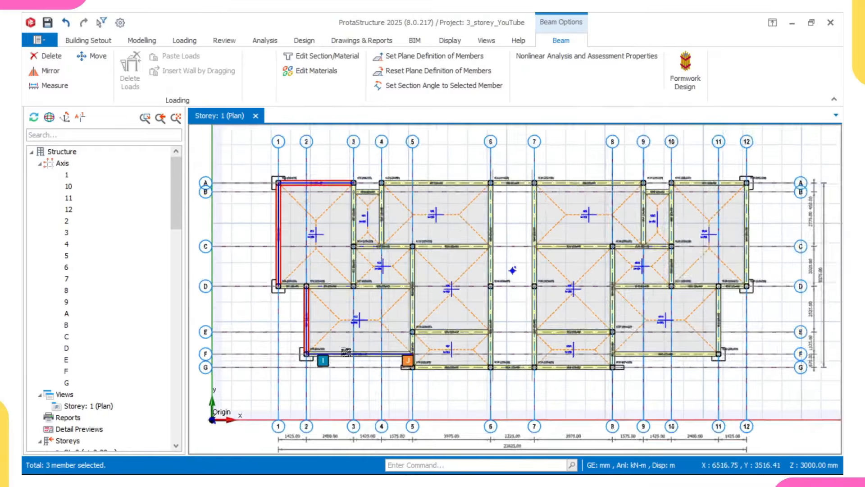
{"action": "scroll", "coordinate": [349, 356], "scroll_direction": "down", "scroll_amount": 1}
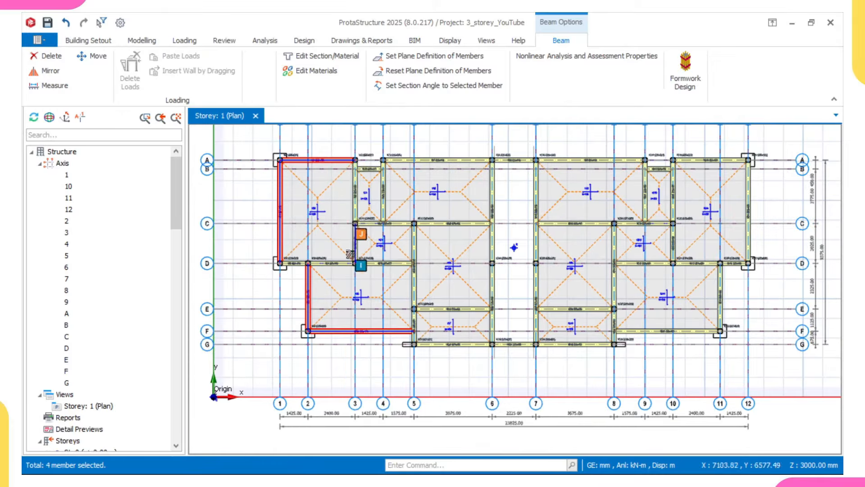
{"action": "scroll", "coordinate": [356, 221], "scroll_direction": "up", "scroll_amount": 3}
{"action": "left_click", "coordinate": [361, 215]}
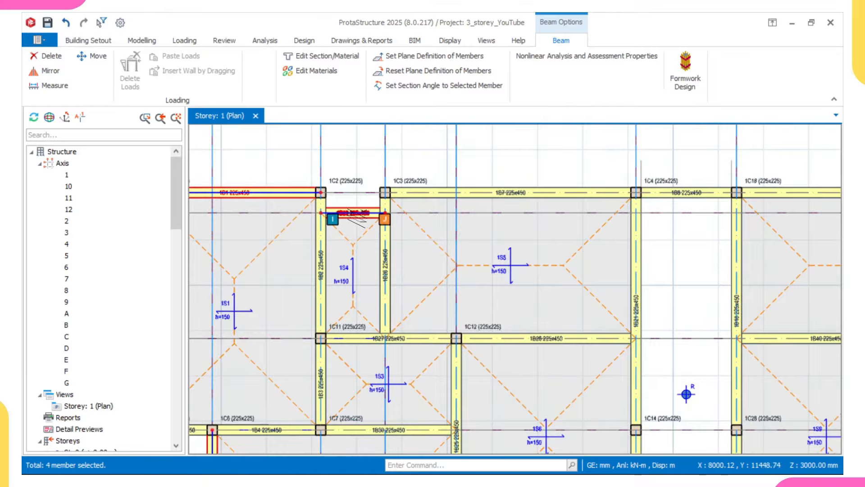
Step: Add the axis A beam near axis 12 and beam 1B42 to the selection
{"action": "scroll", "coordinate": [356, 216], "scroll_direction": "down", "scroll_amount": 4}
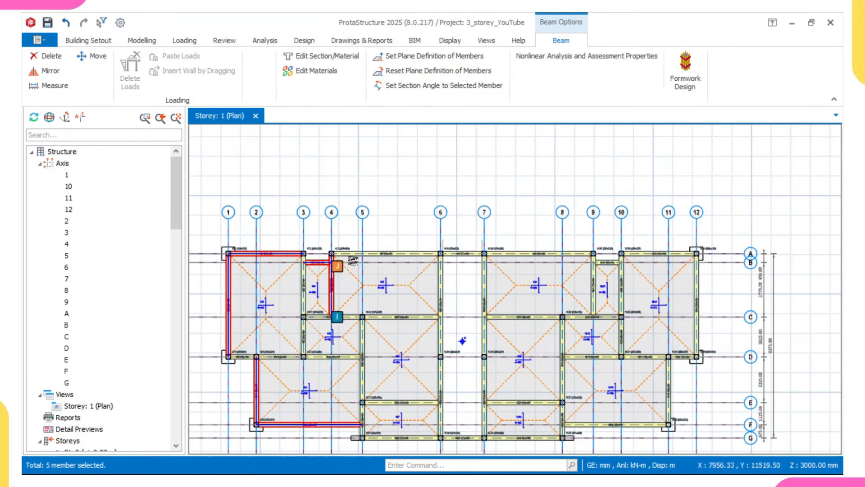
{"action": "middle_click_drag", "start_coordinate": [580, 255], "coordinate": [562, 256]}
{"action": "scroll", "coordinate": [581, 255], "scroll_direction": "up", "scroll_amount": 2}
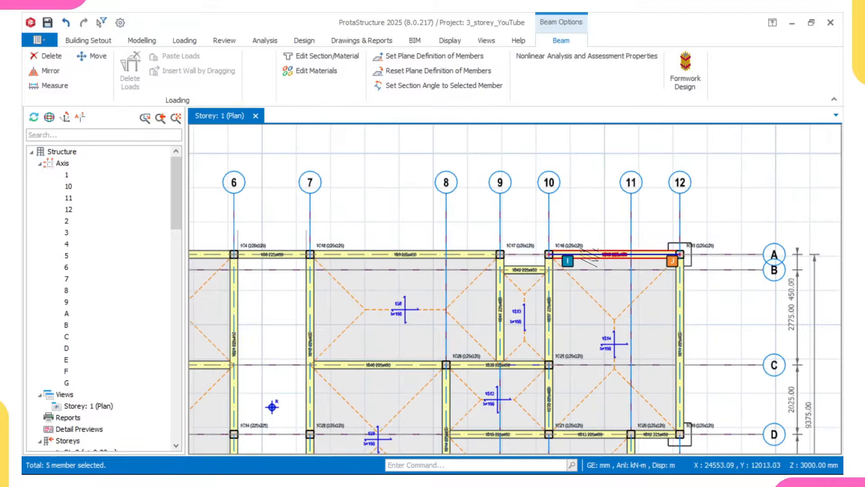
{"action": "left_click", "coordinate": [580, 254], "text": "ctrl"}
{"action": "left_click", "coordinate": [526, 269], "text": "ctrl"}
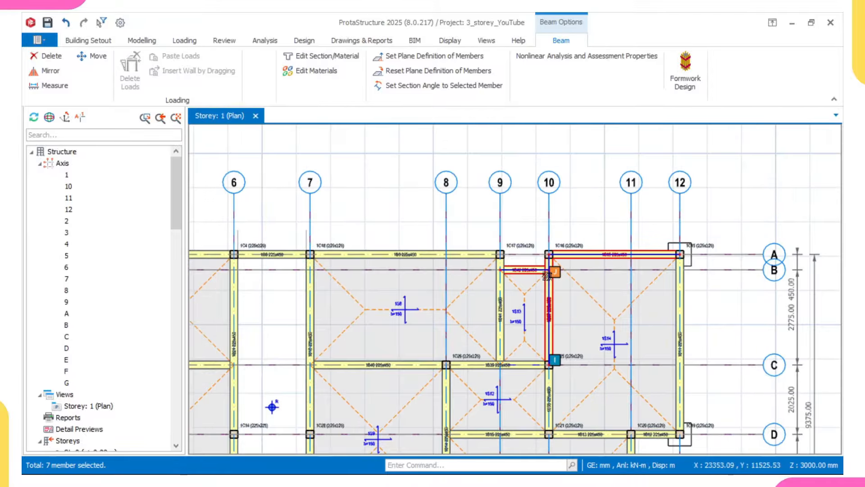
Step: Add the row-E beam between axes 5 and 6 to the selection
{"action": "middle_click_drag", "start_coordinate": [631, 339], "coordinate": [694, 248]}
{"action": "scroll", "coordinate": [532, 307], "scroll_direction": "down", "scroll_amount": 1}
{"action": "middle_click_drag", "start_coordinate": [532, 306], "coordinate": [576, 284]}
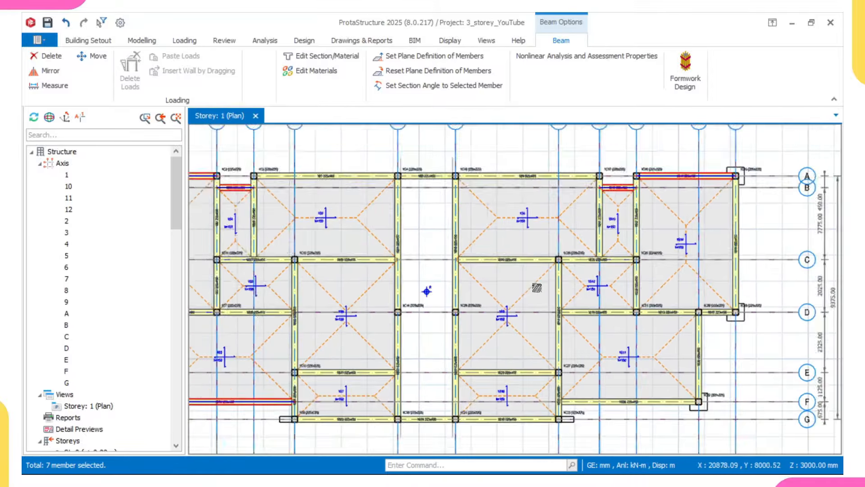
{"action": "middle_click_drag", "start_coordinate": [452, 357], "coordinate": [478, 273]}
{"action": "scroll", "coordinate": [406, 264], "scroll_direction": "down", "scroll_amount": 1}
{"action": "middle_click_drag", "start_coordinate": [405, 264], "coordinate": [431, 344]}
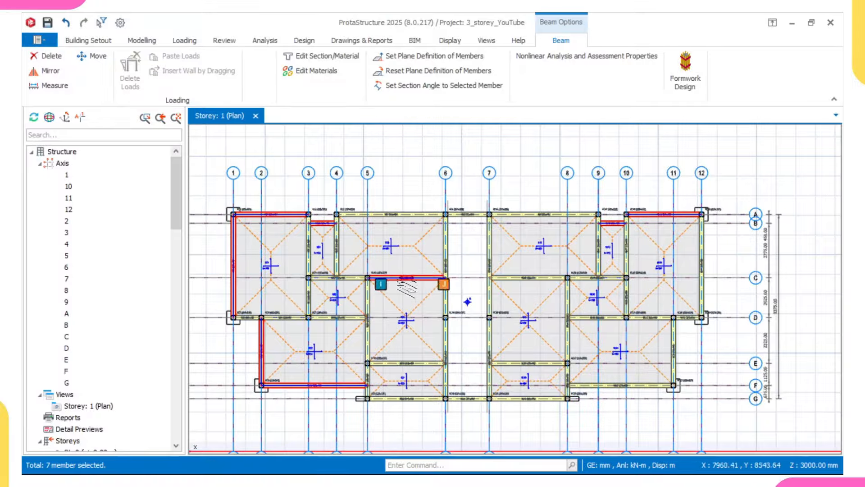
{"action": "scroll", "coordinate": [379, 363], "scroll_direction": "up", "scroll_amount": 2}
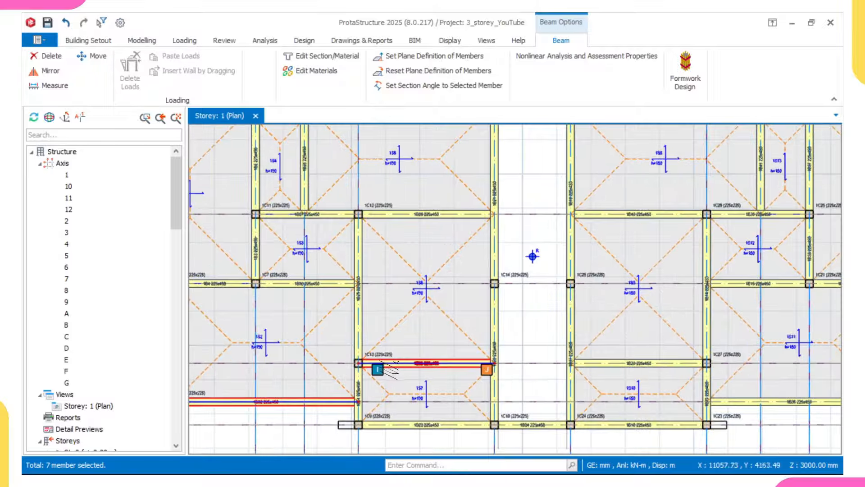
{"action": "left_click", "coordinate": [381, 363]}
Step: Add beam 1B26 and row-F beam 1B30 to the selection
{"action": "scroll", "coordinate": [387, 368], "scroll_direction": "down", "scroll_amount": 3}
{"action": "scroll", "coordinate": [536, 344], "scroll_direction": "up", "scroll_amount": 1}
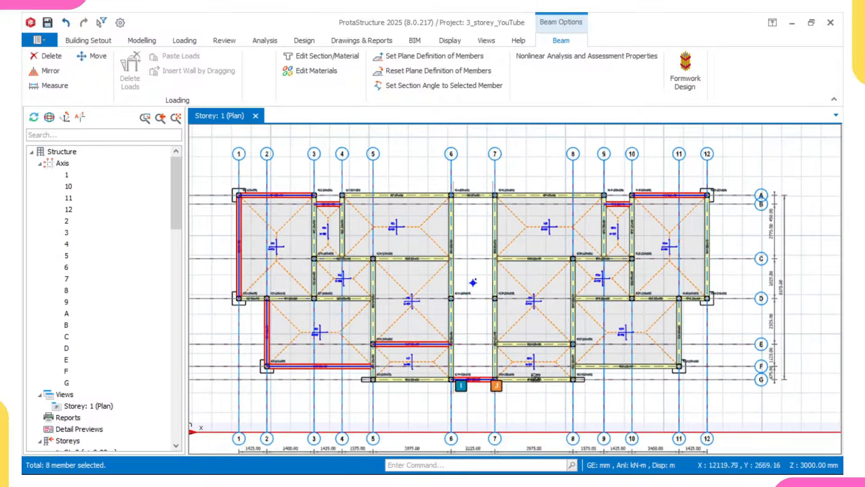
{"action": "scroll", "coordinate": [537, 345], "scroll_direction": "up", "scroll_amount": 3}
{"action": "left_click", "coordinate": [537, 341]}
{"action": "scroll", "coordinate": [519, 316], "scroll_direction": "down", "scroll_amount": 3}
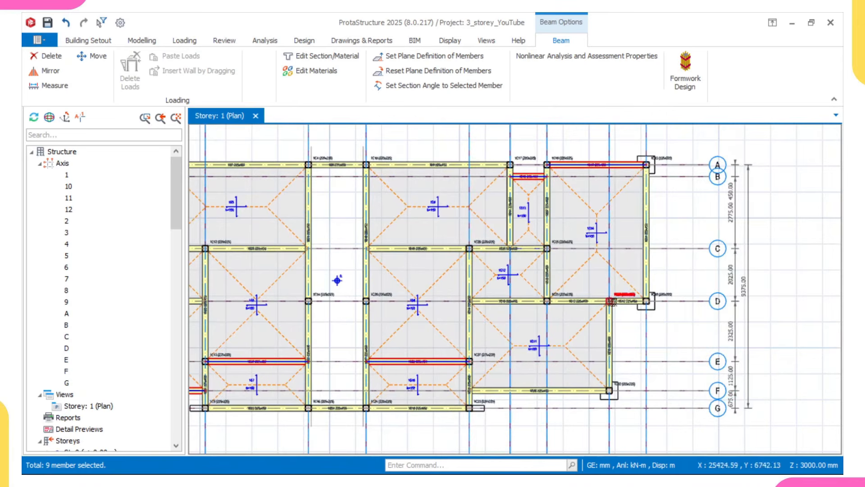
{"action": "scroll", "coordinate": [506, 396], "scroll_direction": "up", "scroll_amount": 3}
{"action": "left_click", "coordinate": [532, 392]}
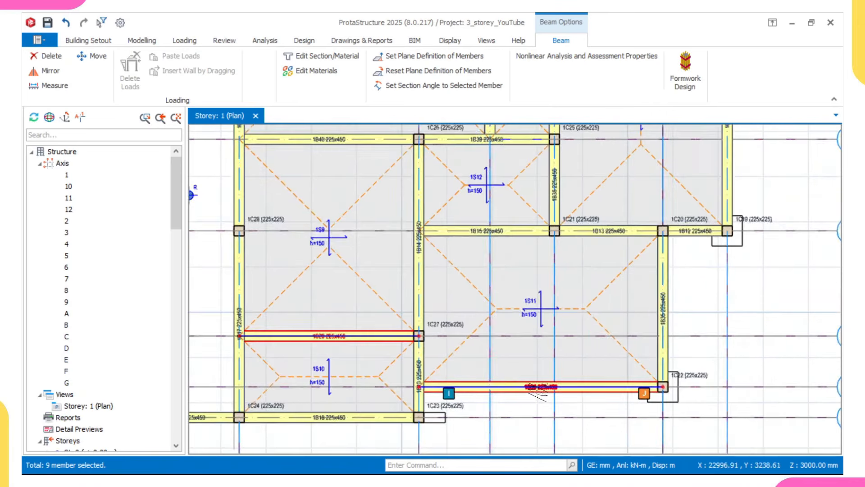
Step: Add beam 1B28 on axis 4 to the selection
{"action": "scroll", "coordinate": [528, 393], "scroll_direction": "down", "scroll_amount": 3}
{"action": "middle_click_drag", "start_coordinate": [520, 376], "coordinate": [601, 325]}
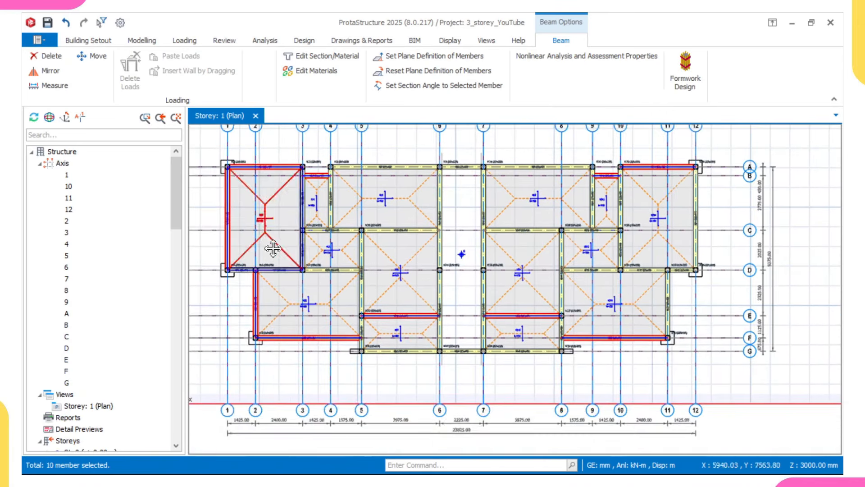
{"action": "middle_click_drag", "start_coordinate": [271, 248], "coordinate": [340, 302]}
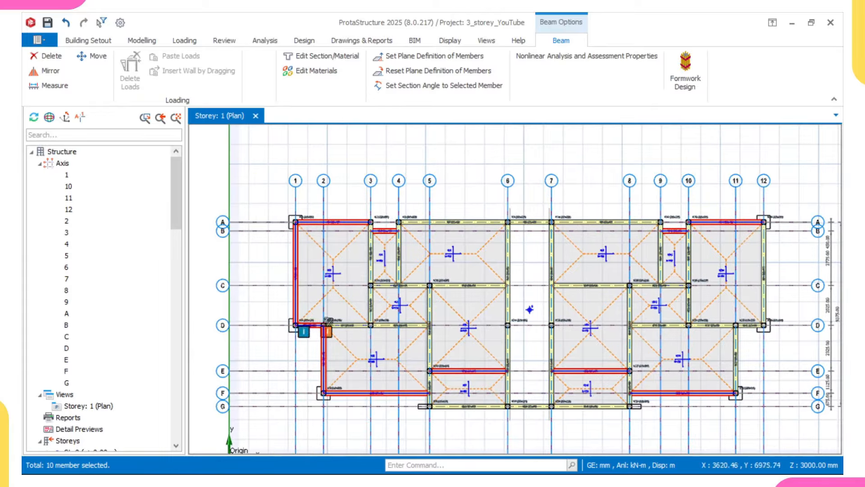
{"action": "scroll", "coordinate": [400, 255], "scroll_direction": "up", "scroll_amount": 2}
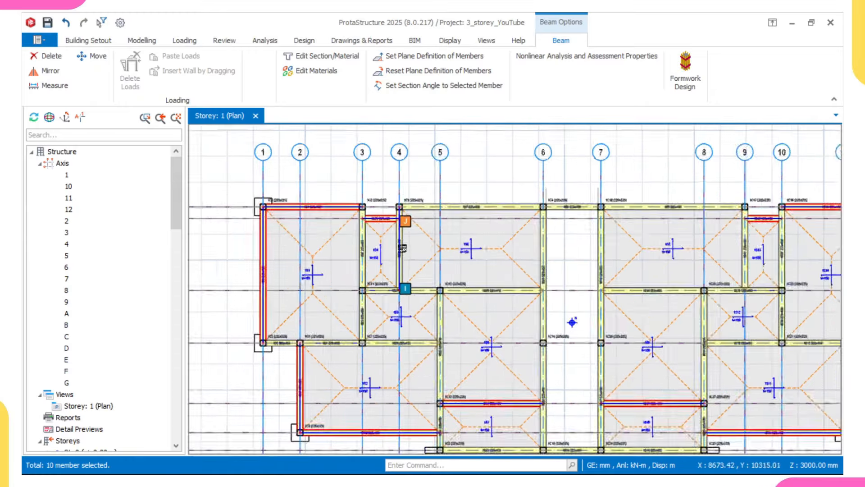
{"action": "left_click", "coordinate": [402, 252]}
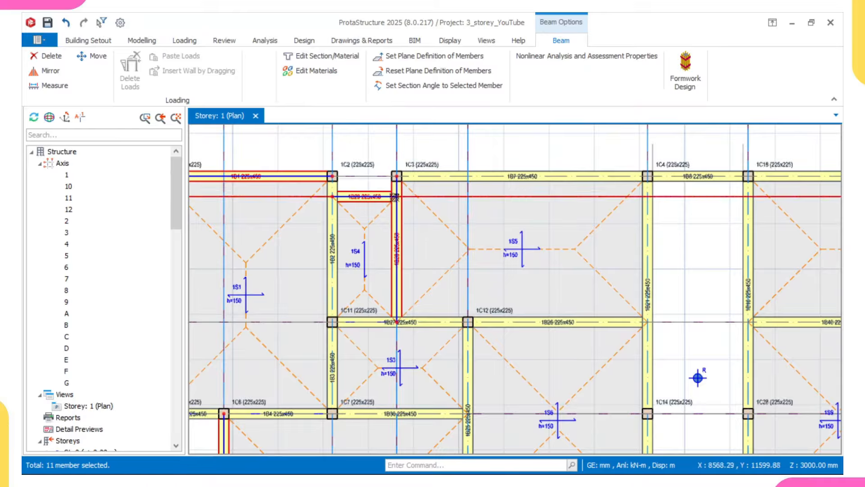
Step: Add beams 1B41 and 1B35 around axes 9–10, reaching 14 selected beams
{"action": "scroll", "coordinate": [387, 225], "scroll_direction": "down", "scroll_amount": 2}
{"action": "middle_click_drag", "start_coordinate": [388, 247], "coordinate": [370, 231]}
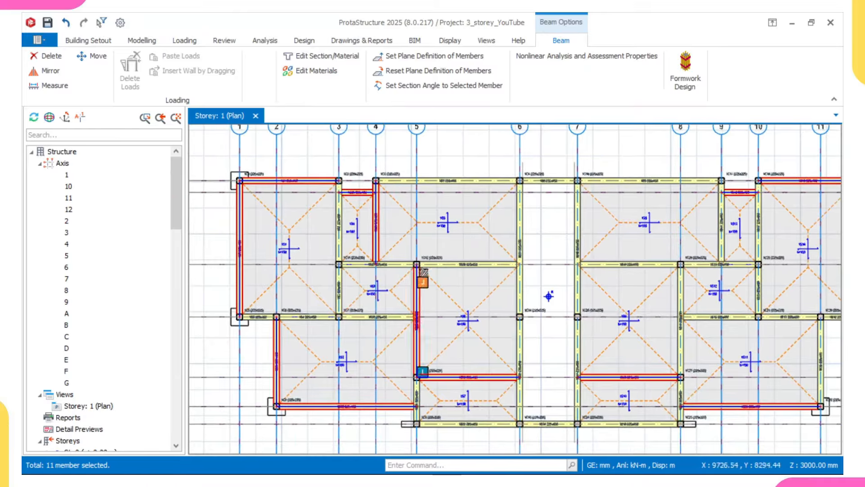
{"action": "middle_click_drag", "start_coordinate": [521, 358], "coordinate": [443, 340]}
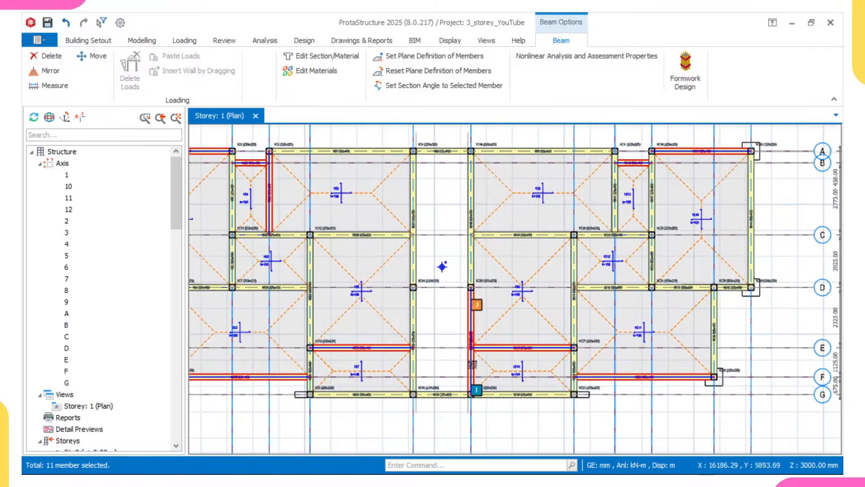
{"action": "middle_click_drag", "start_coordinate": [550, 348], "coordinate": [497, 344]}
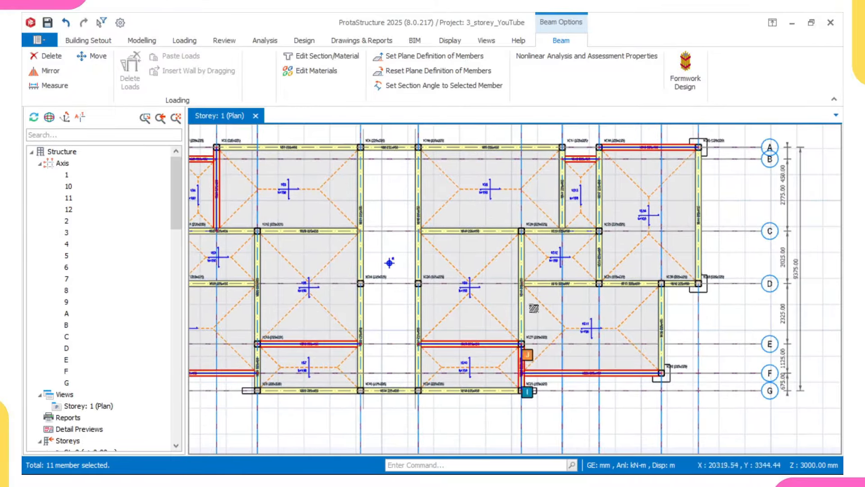
{"action": "scroll", "coordinate": [390, 262], "scroll_direction": "up", "scroll_amount": 1}
{"action": "middle_click_drag", "start_coordinate": [390, 262], "coordinate": [332, 288]}
{"action": "left_click", "coordinate": [555, 191], "text": "ctrl"}
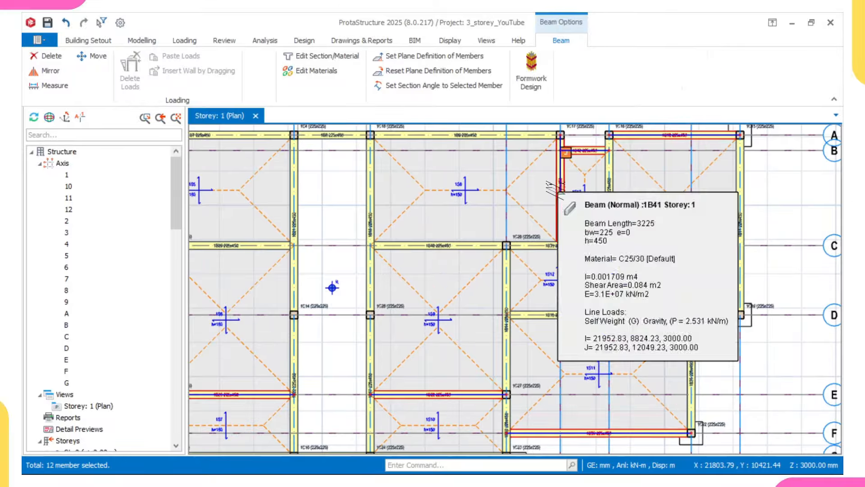
{"action": "scroll", "coordinate": [595, 176], "scroll_direction": "down", "scroll_amount": 1}
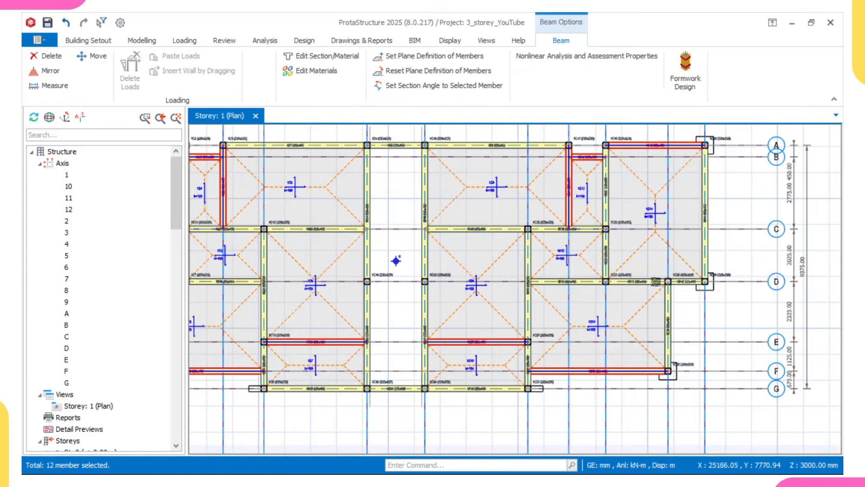
{"action": "scroll", "coordinate": [663, 338], "scroll_direction": "up", "scroll_amount": 2}
{"action": "left_click", "coordinate": [666, 333], "text": "ctrl"}
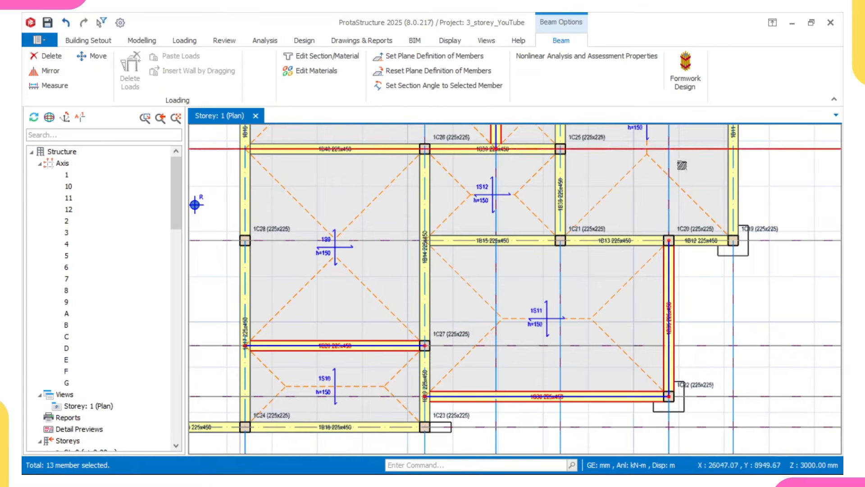
{"action": "middle_click_drag", "start_coordinate": [682, 165], "coordinate": [637, 331]}
{"action": "scroll", "coordinate": [624, 281], "scroll_direction": "down", "scroll_amount": 4}
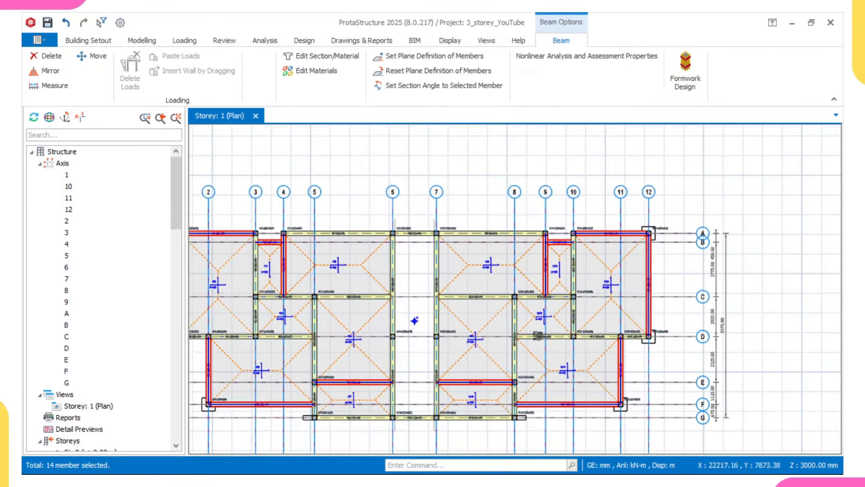
{"action": "scroll", "coordinate": [616, 295], "scroll_direction": "up", "scroll_amount": 1}
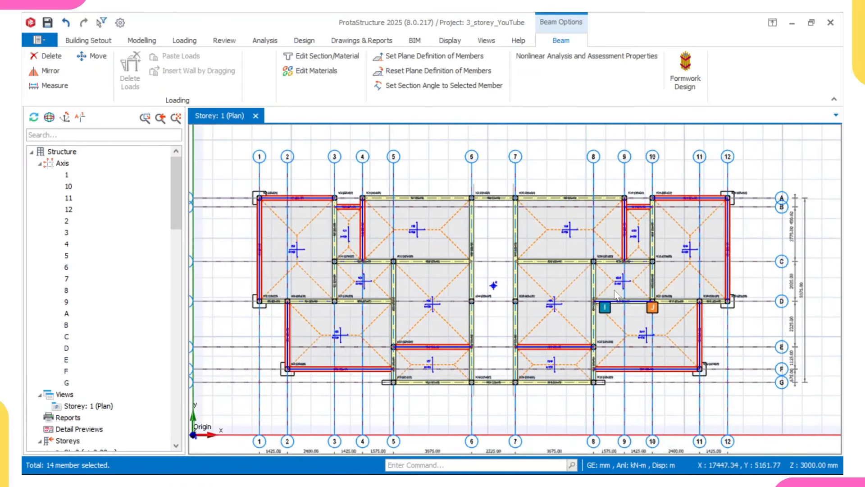
Step: Set Both Ends Hinged via Update Beam End Conditions and apply it to the selected beams
{"action": "right_click", "coordinate": [541, 140]}
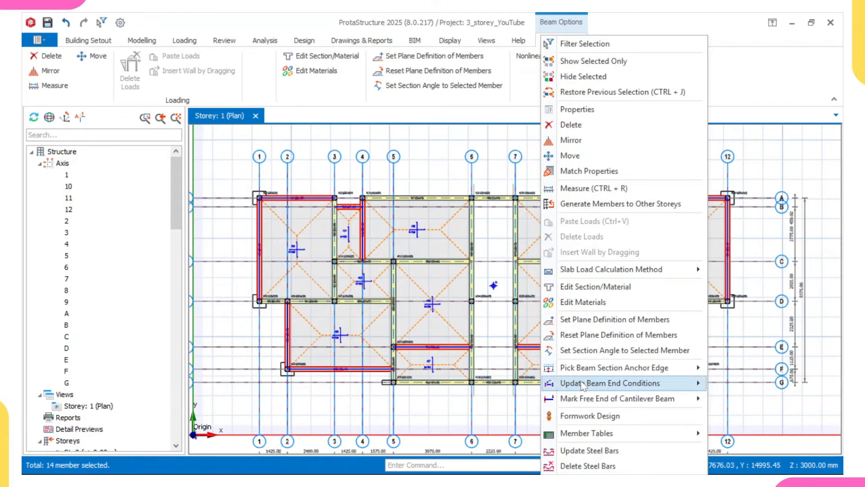
{"action": "mouse_move", "coordinate": [583, 384]}
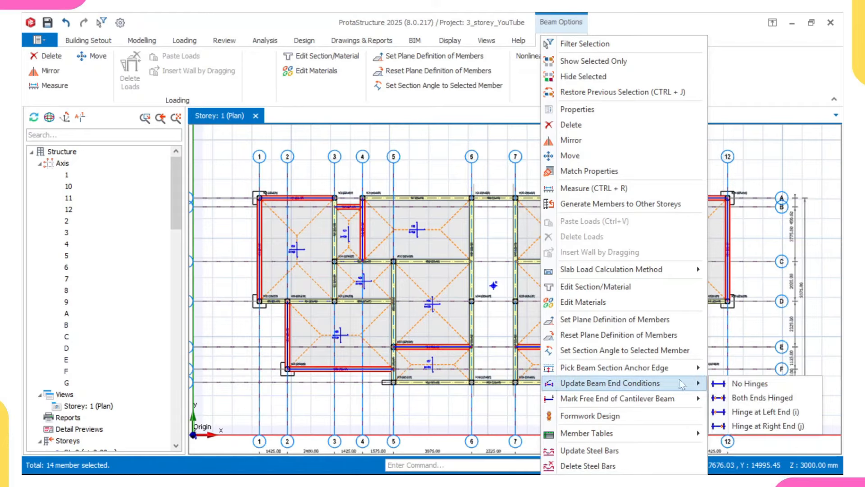
{"action": "left_click", "coordinate": [750, 397]}
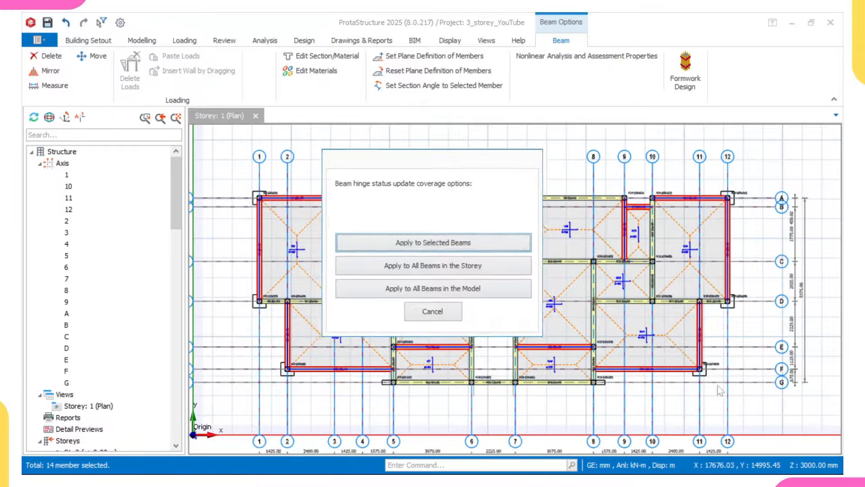
{"action": "left_click", "coordinate": [450, 243]}
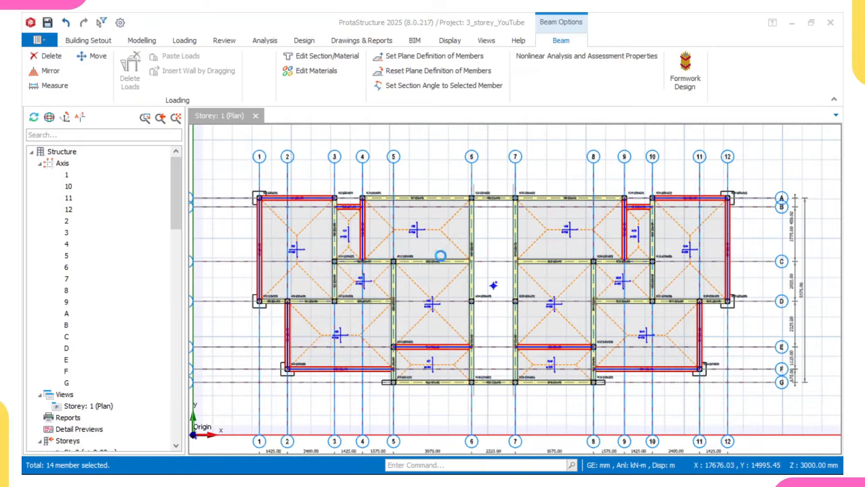
{"action": "scroll", "coordinate": [327, 234], "scroll_direction": "up", "scroll_amount": 3}
{"action": "middle_click_drag", "start_coordinate": [326, 233], "coordinate": [339, 233]}
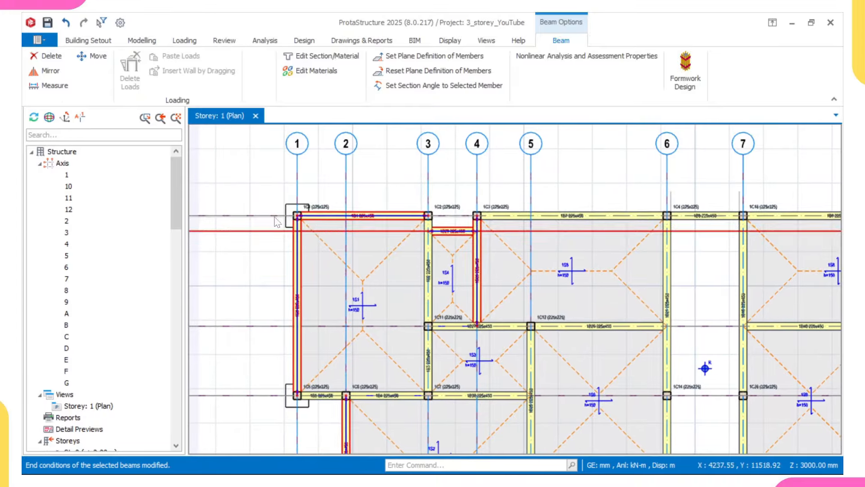
{"action": "key", "text": "Escape"}
{"action": "scroll", "coordinate": [299, 211], "scroll_direction": "up", "scroll_amount": 3}
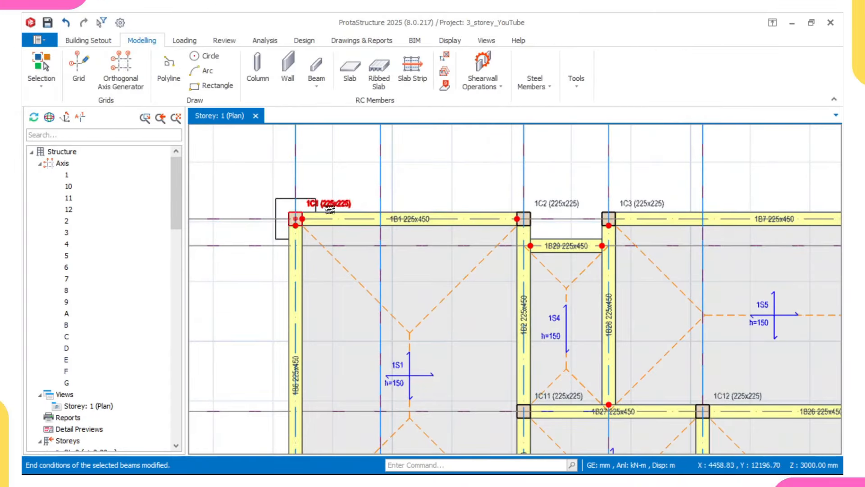
{"action": "scroll", "coordinate": [308, 216], "scroll_direction": "up", "scroll_amount": 2}
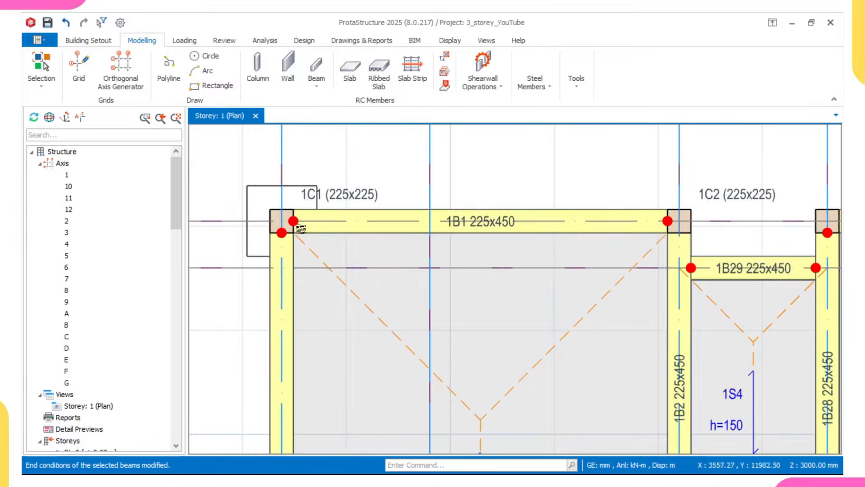
{"action": "left_click", "coordinate": [306, 219]}
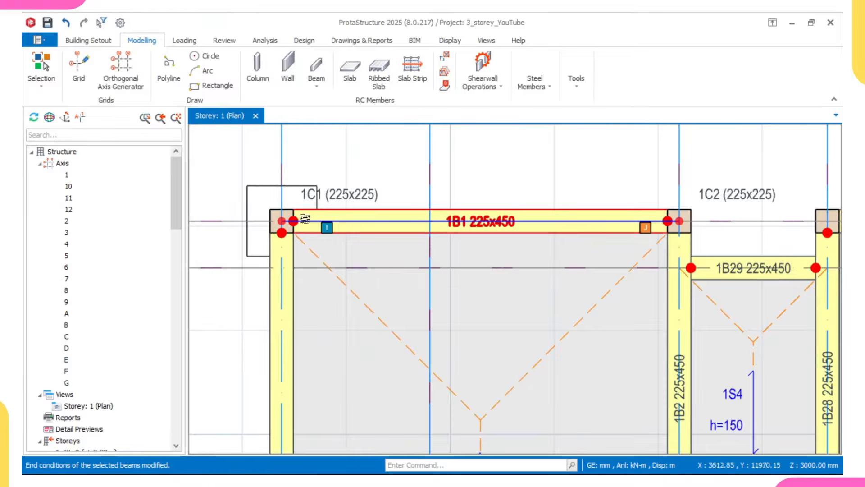
{"action": "mouse_move", "coordinate": [296, 223]}
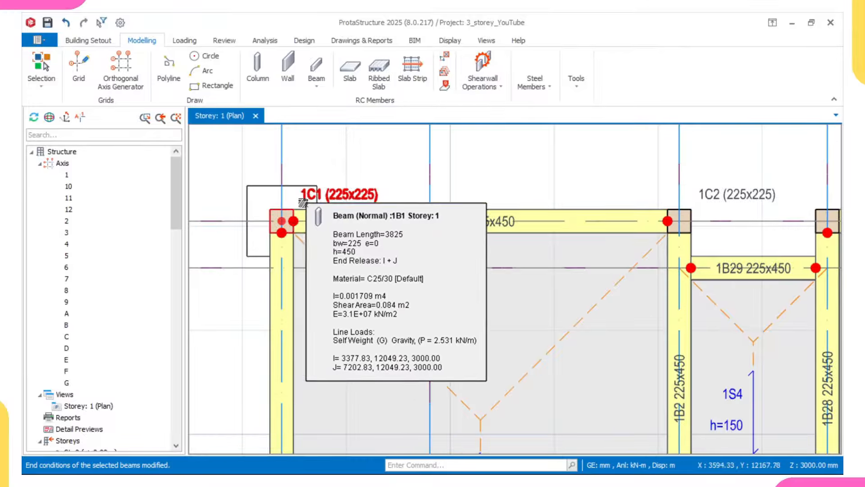
{"action": "scroll", "coordinate": [316, 248], "scroll_direction": "down", "scroll_amount": 4}
{"action": "middle_click_drag", "start_coordinate": [433, 314], "coordinate": [389, 268]}
{"action": "scroll", "coordinate": [445, 269], "scroll_direction": "down", "scroll_amount": 2}
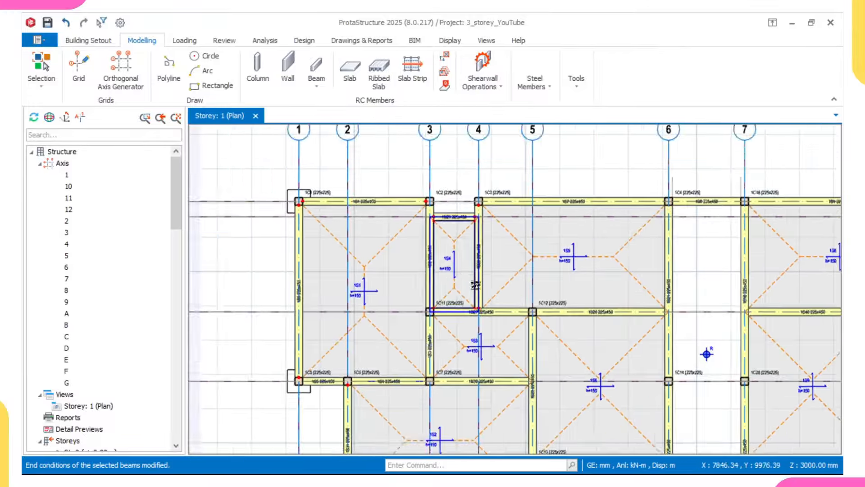
{"action": "middle_click_drag", "start_coordinate": [523, 283], "coordinate": [415, 285]}
{"action": "scroll", "coordinate": [406, 205], "scroll_direction": "up", "scroll_amount": 3}
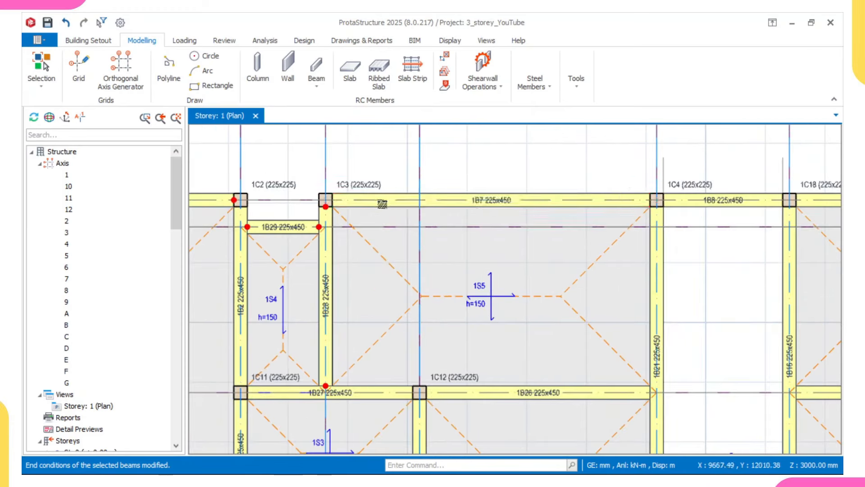
{"action": "middle_click_drag", "start_coordinate": [387, 204], "coordinate": [451, 201]}
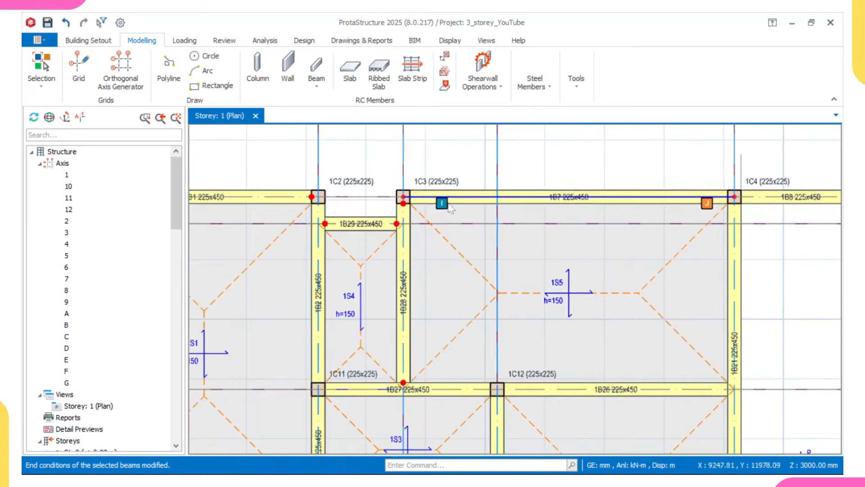
{"action": "mouse_move", "coordinate": [451, 201]}
{"action": "scroll", "coordinate": [451, 201], "scroll_direction": "down", "scroll_amount": 2}
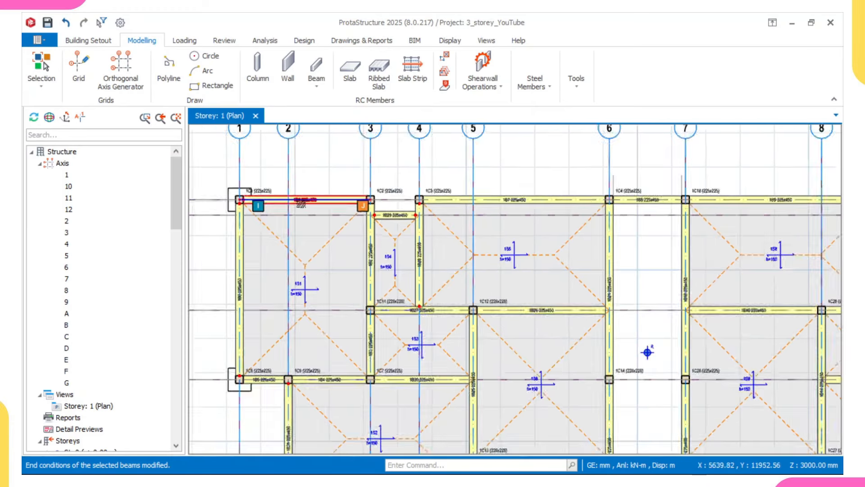
{"action": "scroll", "coordinate": [300, 203], "scroll_direction": "up", "scroll_amount": 1}
{"action": "mouse_move", "coordinate": [300, 203]}
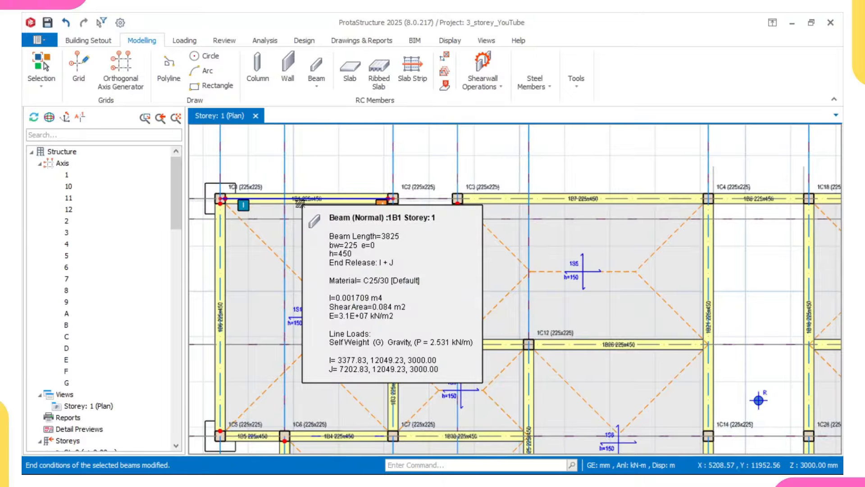
{"action": "scroll", "coordinate": [379, 208], "scroll_direction": "down", "scroll_amount": 1}
{"action": "middle_click_drag", "start_coordinate": [498, 205], "coordinate": [422, 216]}
{"action": "scroll", "coordinate": [415, 206], "scroll_direction": "up", "scroll_amount": 2}
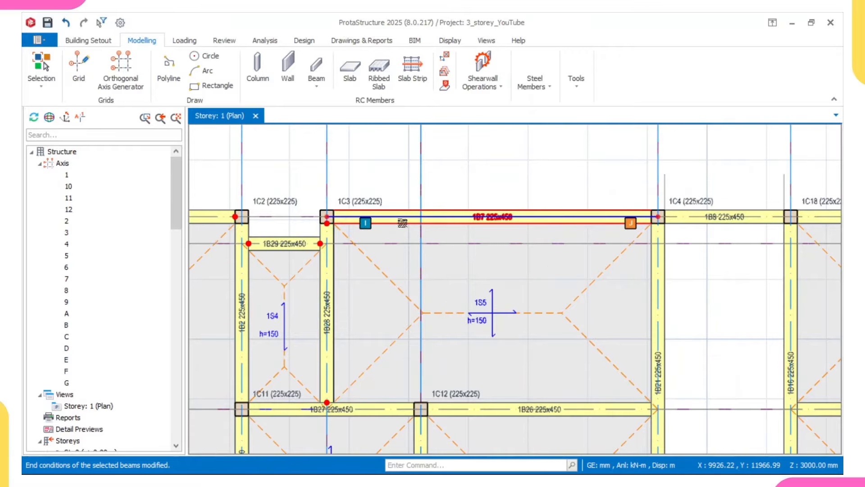
Step: Select beams 1B7, 1B5 and 1B23 in the Storey 1 plan
{"action": "left_click", "coordinate": [402, 222]}
{"action": "scroll", "coordinate": [406, 222], "scroll_direction": "down", "scroll_amount": 2}
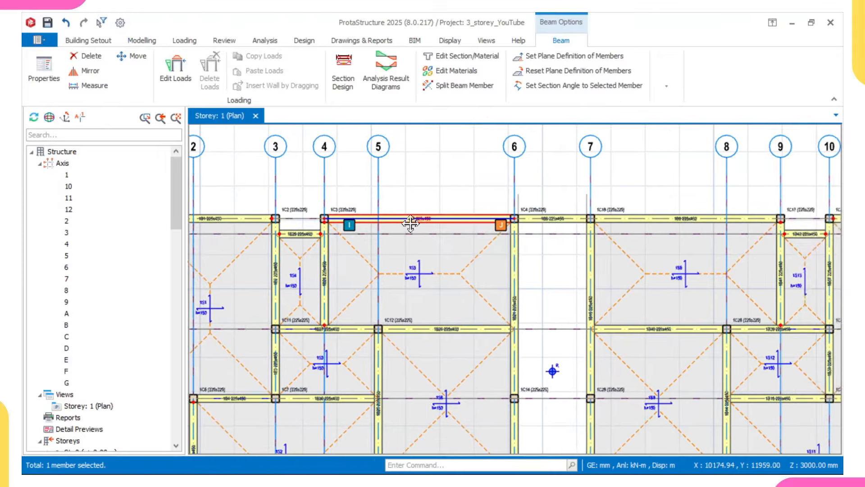
{"action": "middle_click_drag", "start_coordinate": [392, 223], "coordinate": [474, 213]}
{"action": "scroll", "coordinate": [380, 222], "scroll_direction": "down", "scroll_amount": 2}
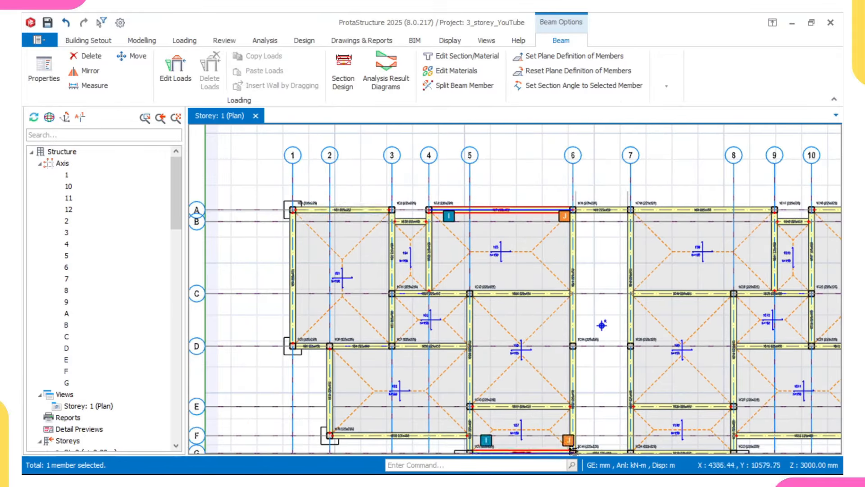
{"action": "middle_click_drag", "start_coordinate": [573, 449], "coordinate": [591, 414]}
{"action": "scroll", "coordinate": [325, 168], "scroll_direction": "up", "scroll_amount": 1}
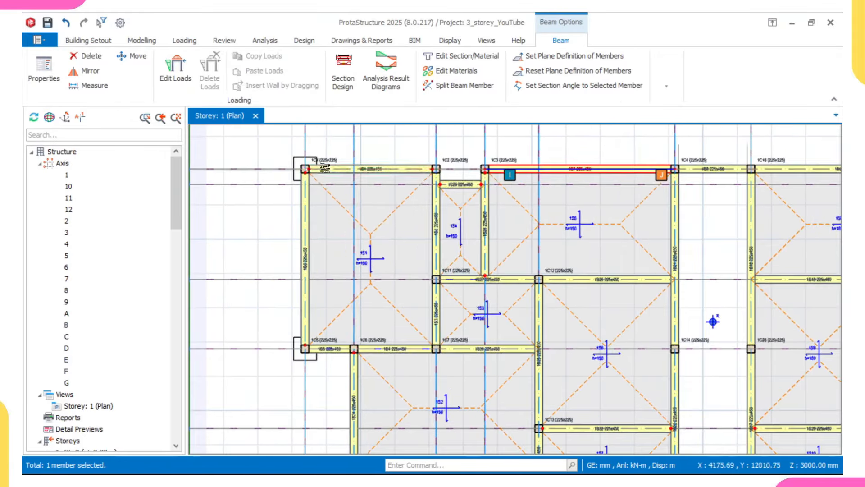
{"action": "mouse_move", "coordinate": [316, 174]}
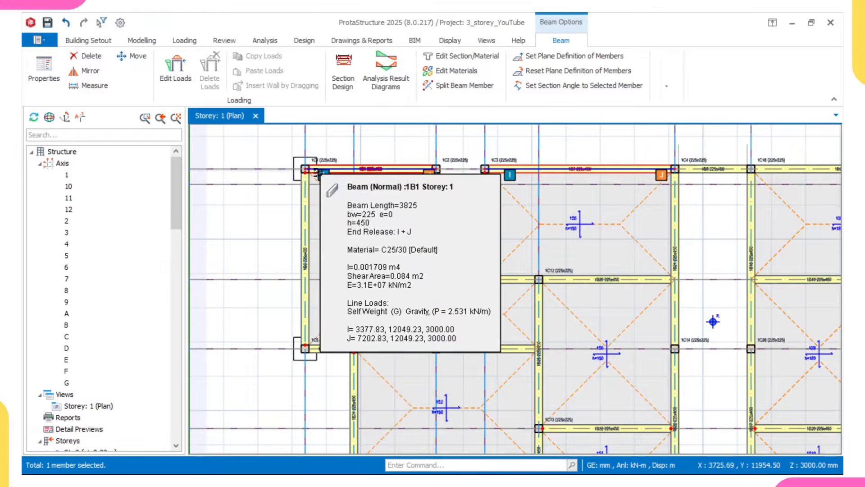
{"action": "scroll", "coordinate": [434, 168], "scroll_direction": "up", "scroll_amount": 1}
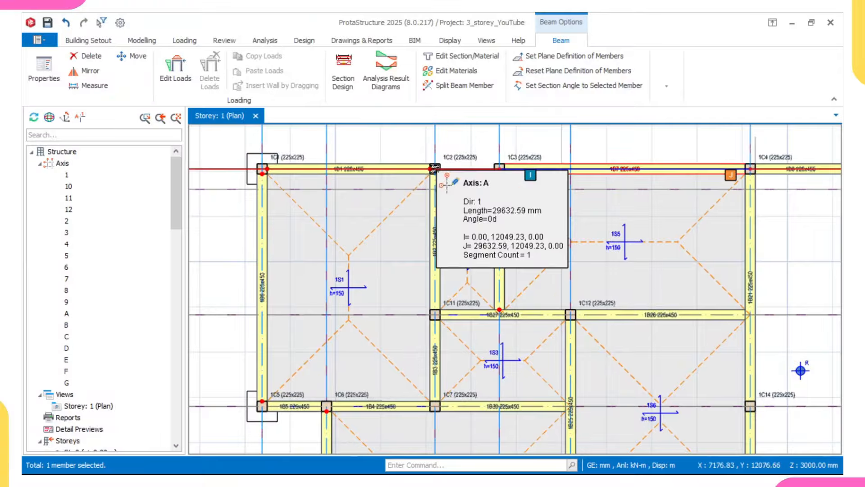
{"action": "scroll", "coordinate": [400, 207], "scroll_direction": "down", "scroll_amount": 2}
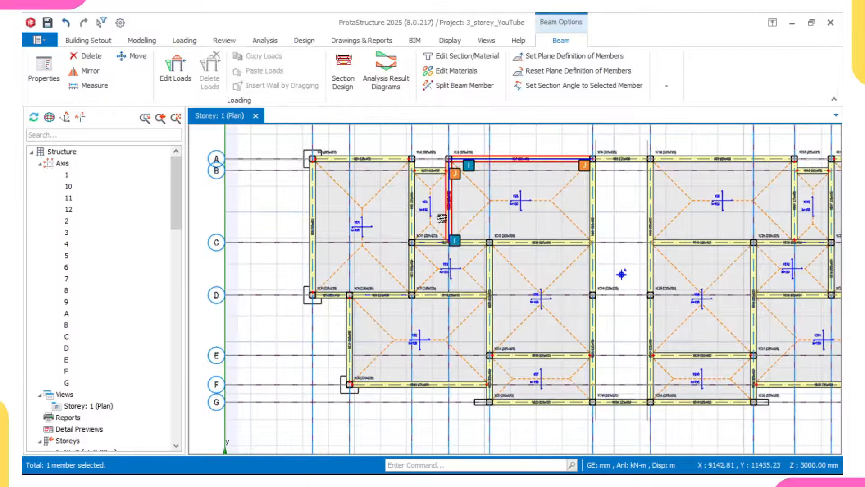
{"action": "scroll", "coordinate": [438, 251], "scroll_direction": "up", "scroll_amount": 2}
{"action": "scroll", "coordinate": [432, 248], "scroll_direction": "up", "scroll_amount": 2}
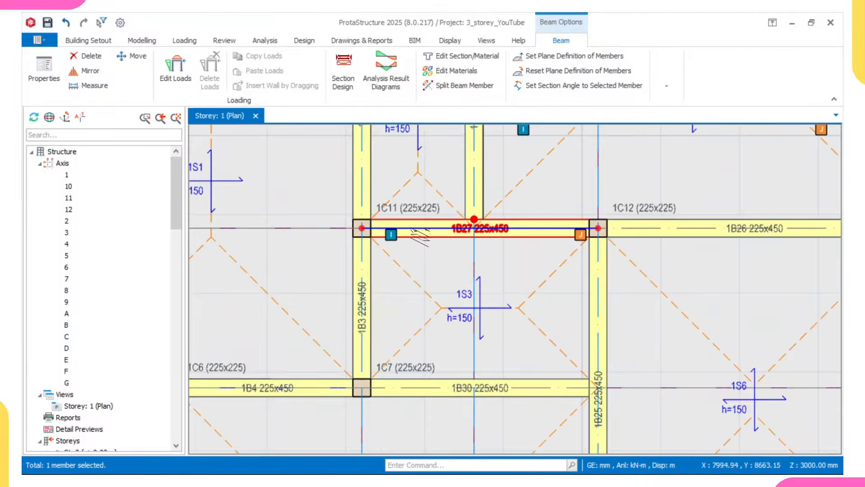
{"action": "scroll", "coordinate": [420, 234], "scroll_direction": "down", "scroll_amount": 4}
{"action": "middle_click_drag", "start_coordinate": [424, 237], "coordinate": [412, 263]}
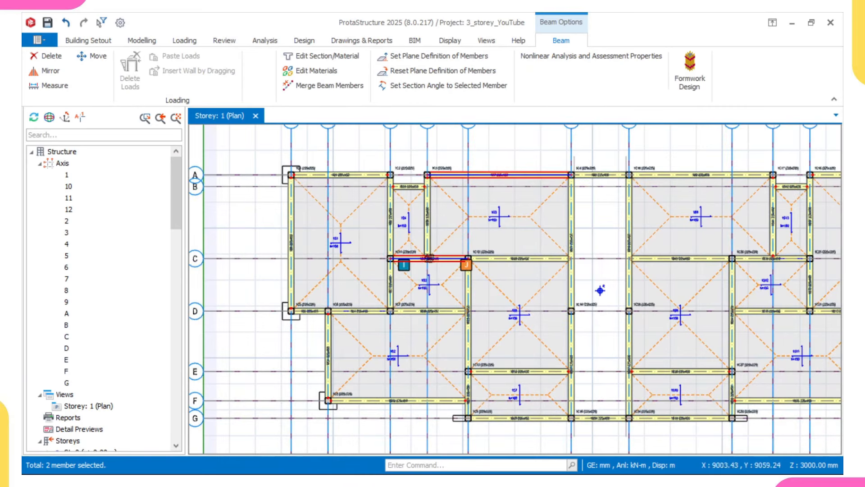
{"action": "scroll", "coordinate": [286, 321], "scroll_direction": "up", "scroll_amount": 2}
{"action": "left_click", "coordinate": [292, 323], "text": "ctrl"}
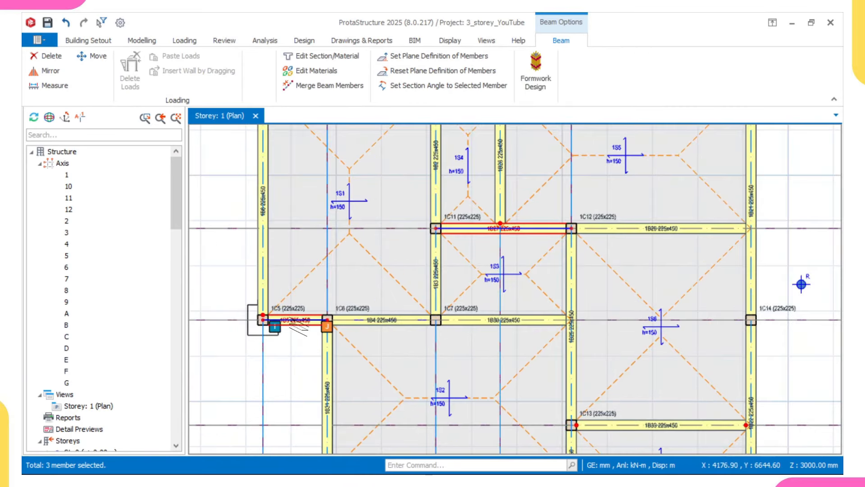
{"action": "scroll", "coordinate": [309, 323], "scroll_direction": "down", "scroll_amount": 3}
{"action": "middle_click_drag", "start_coordinate": [359, 330], "coordinate": [363, 303]}
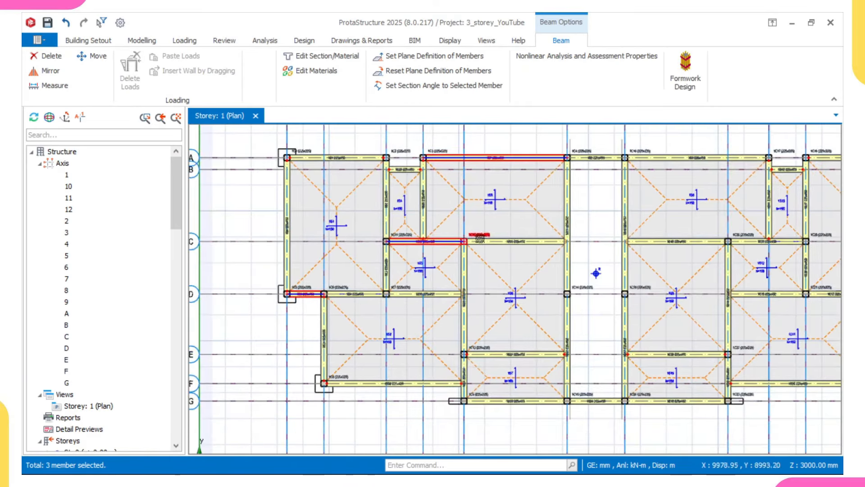
{"action": "middle_click_drag", "start_coordinate": [470, 353], "coordinate": [474, 315]}
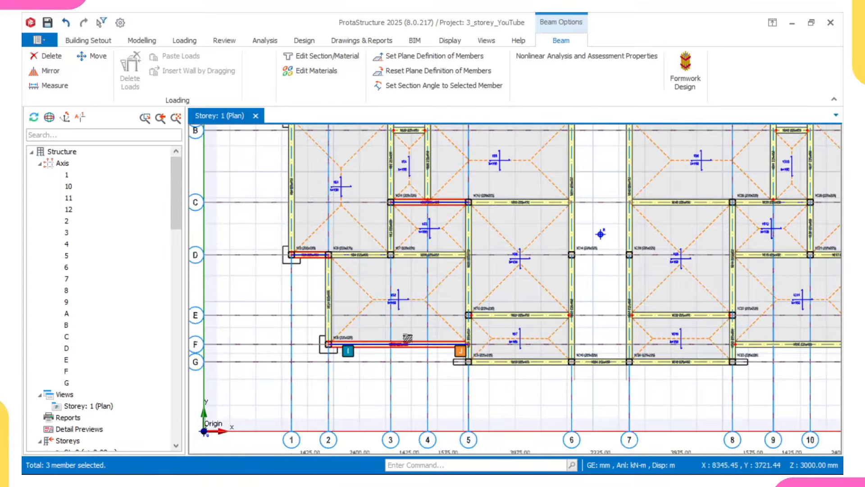
{"action": "scroll", "coordinate": [494, 366], "scroll_direction": "up", "scroll_amount": 3}
{"action": "left_click", "coordinate": [484, 363], "text": "ctrl"}
Step: Add beams 1B40, 1B15 and the axis-3 beam to the selection
{"action": "scroll", "coordinate": [485, 363], "scroll_direction": "down", "scroll_amount": 6}
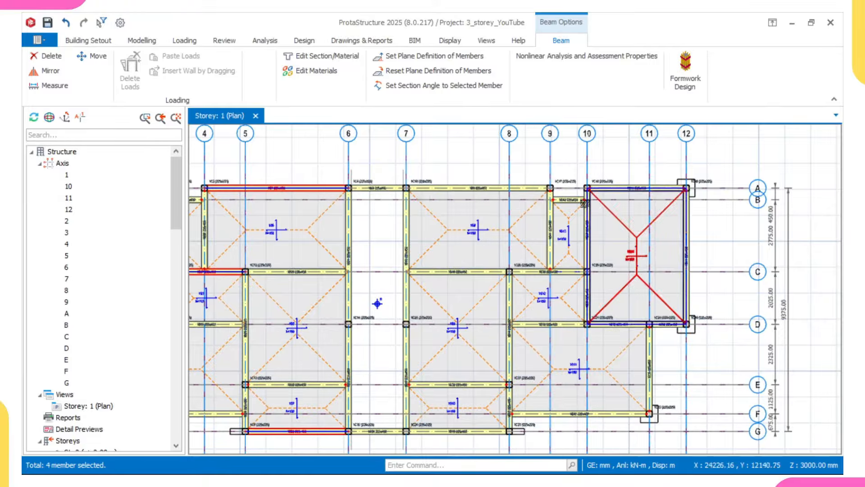
{"action": "scroll", "coordinate": [435, 275], "scroll_direction": "up", "scroll_amount": 3}
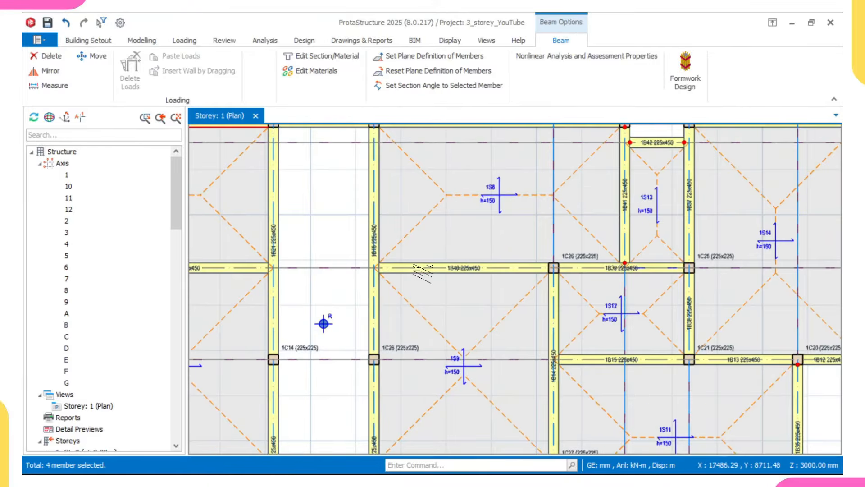
{"action": "scroll", "coordinate": [463, 282], "scroll_direction": "down", "scroll_amount": 3}
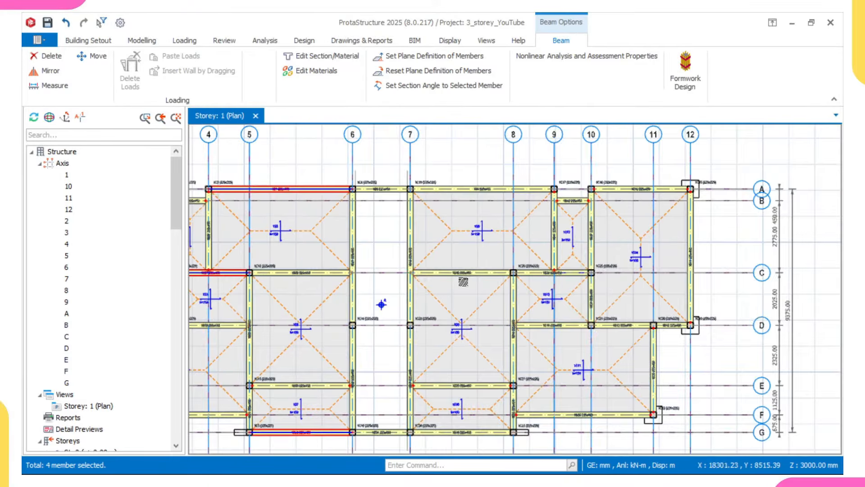
{"action": "scroll", "coordinate": [463, 282], "scroll_direction": "up", "scroll_amount": 3}
{"action": "left_click", "coordinate": [455, 276]}
{"action": "scroll", "coordinate": [456, 276], "scroll_direction": "down", "scroll_amount": 3}
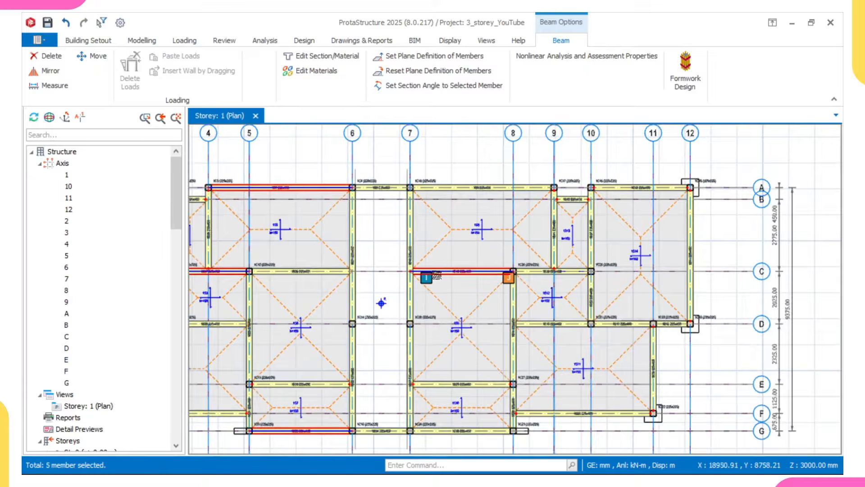
{"action": "scroll", "coordinate": [527, 335], "scroll_direction": "up", "scroll_amount": 3}
{"action": "scroll", "coordinate": [528, 336], "scroll_direction": "up", "scroll_amount": 1}
{"action": "left_click", "coordinate": [534, 320]}
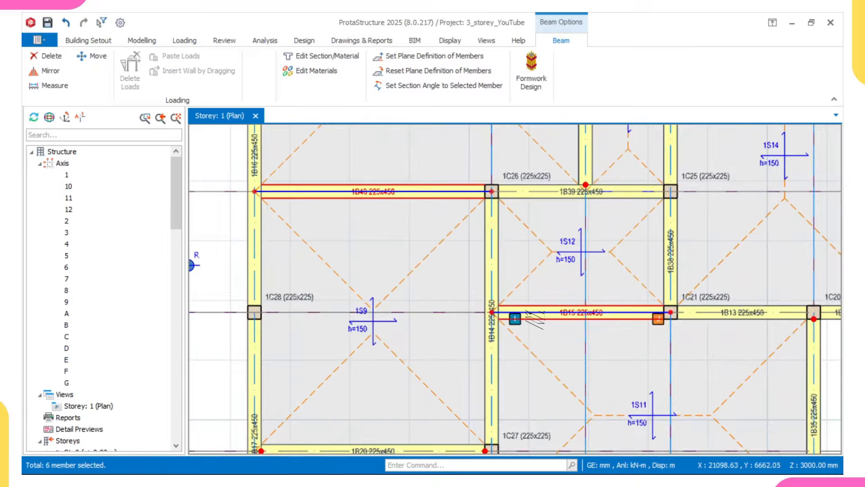
{"action": "scroll", "coordinate": [533, 321], "scroll_direction": "down", "scroll_amount": 3}
{"action": "middle_click_drag", "start_coordinate": [582, 317], "coordinate": [521, 310]}
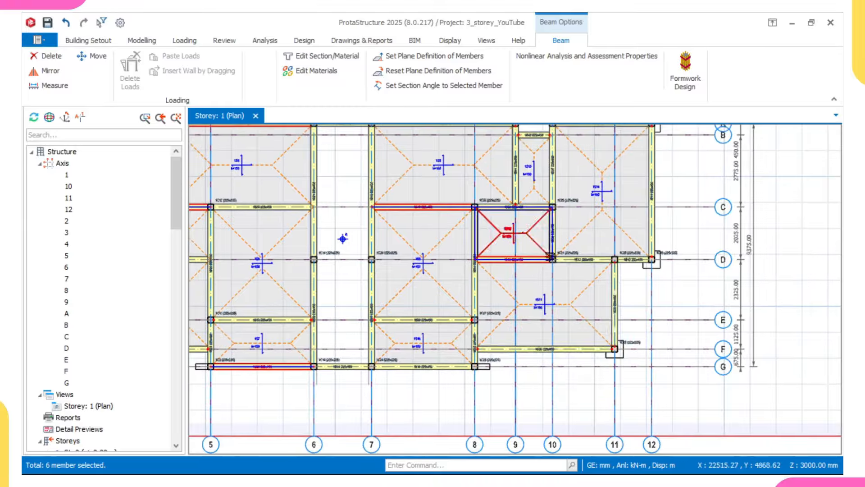
{"action": "scroll", "coordinate": [460, 232], "scroll_direction": "down", "scroll_amount": 2}
{"action": "middle_click_drag", "start_coordinate": [276, 226], "coordinate": [415, 282]}
{"action": "scroll", "coordinate": [274, 271], "scroll_direction": "up", "scroll_amount": 1}
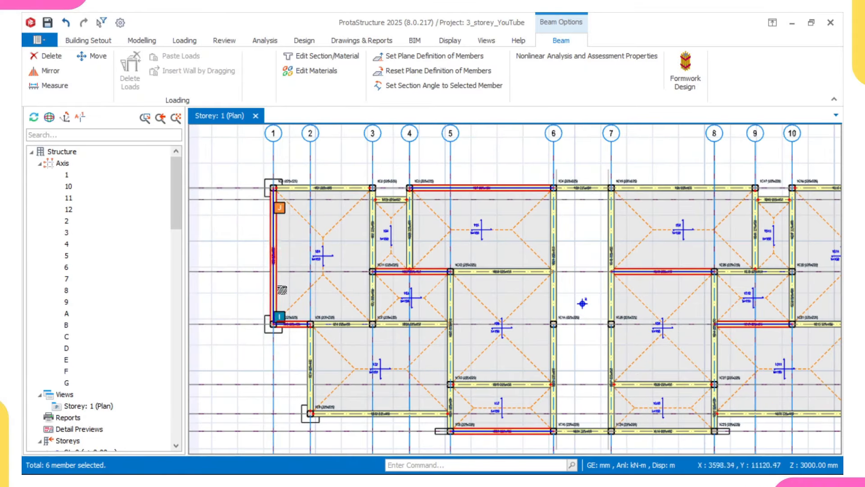
{"action": "scroll", "coordinate": [376, 299], "scroll_direction": "up", "scroll_amount": 1}
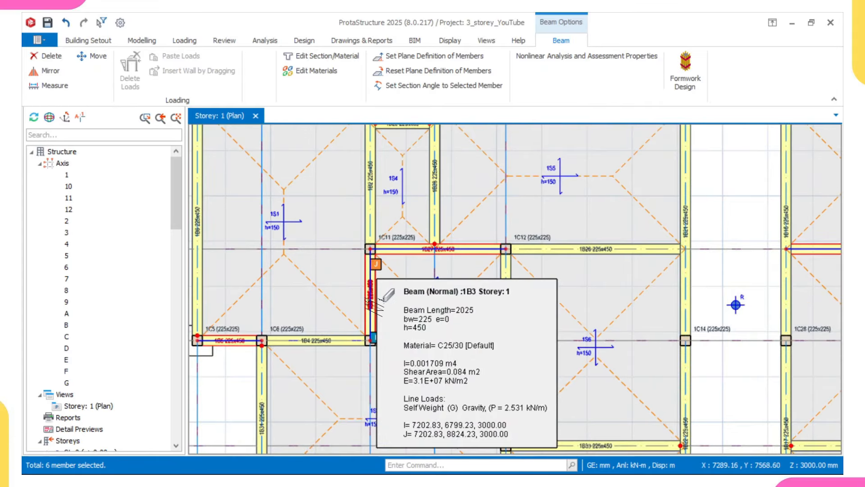
{"action": "left_click", "coordinate": [376, 303]}
Step: Add the axis-5 beam below 1C13, the axis-7 beam and a final beam, reaching 12 members
{"action": "scroll", "coordinate": [378, 302], "scroll_direction": "down", "scroll_amount": 1}
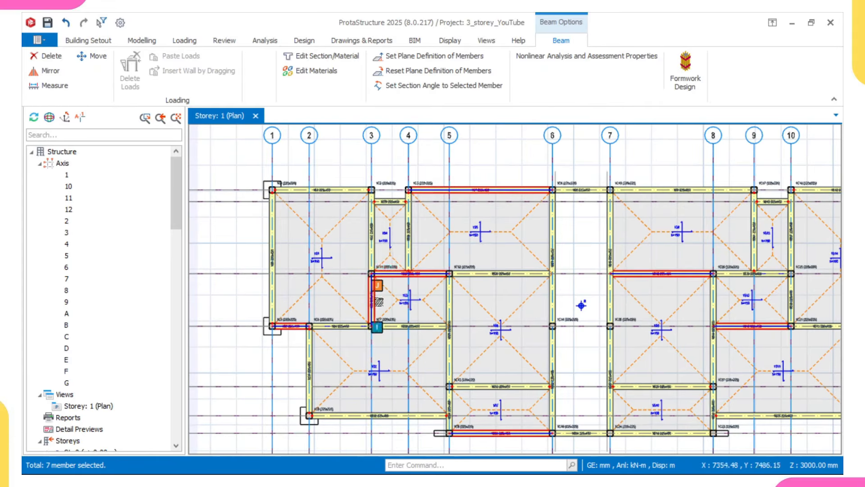
{"action": "scroll", "coordinate": [451, 333], "scroll_direction": "up", "scroll_amount": 1}
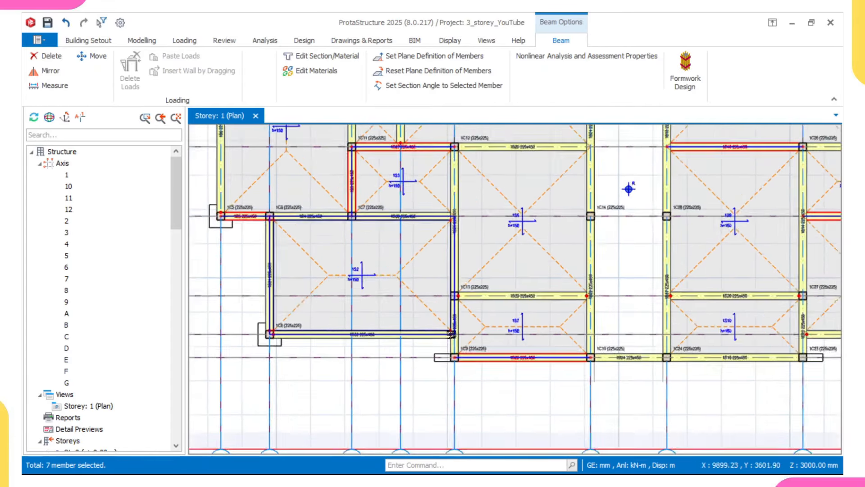
{"action": "scroll", "coordinate": [452, 334], "scroll_direction": "up", "scroll_amount": 1}
{"action": "left_click", "coordinate": [456, 341]}
{"action": "scroll", "coordinate": [455, 338], "scroll_direction": "down", "scroll_amount": 2}
{"action": "middle_click_drag", "start_coordinate": [514, 314], "coordinate": [399, 336]}
{"action": "scroll", "coordinate": [439, 258], "scroll_direction": "down", "scroll_amount": 2}
{"action": "scroll", "coordinate": [458, 338], "scroll_direction": "up", "scroll_amount": 2}
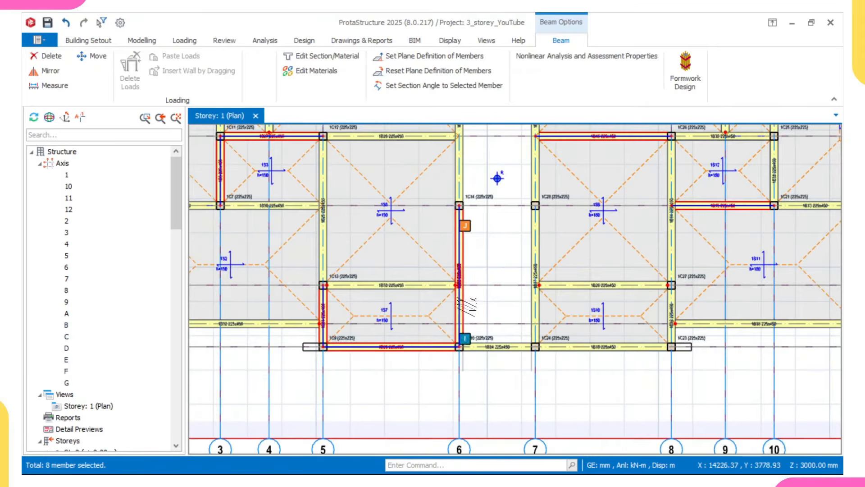
{"action": "scroll", "coordinate": [461, 309], "scroll_direction": "down", "scroll_amount": 2}
{"action": "scroll", "coordinate": [501, 305], "scroll_direction": "up", "scroll_amount": 2}
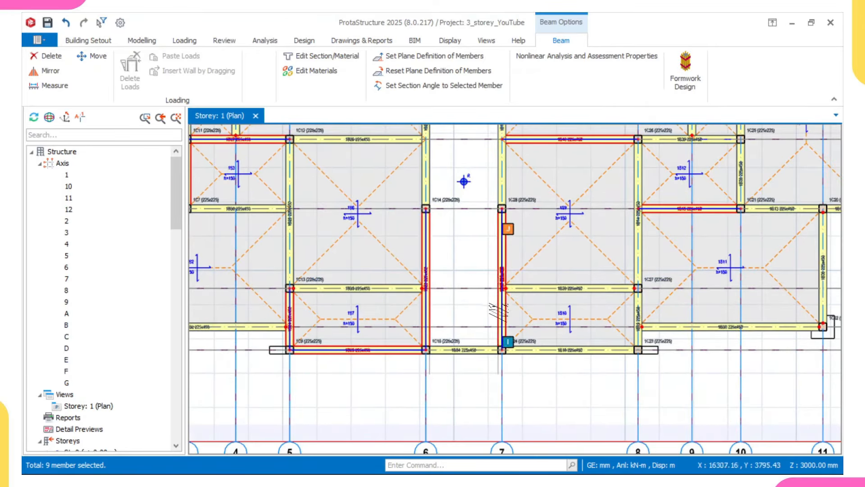
{"action": "left_click", "coordinate": [499, 312], "text": "ctrl"}
{"action": "scroll", "coordinate": [497, 303], "scroll_direction": "down", "scroll_amount": 2}
{"action": "middle_click_drag", "start_coordinate": [528, 295], "coordinate": [476, 302]}
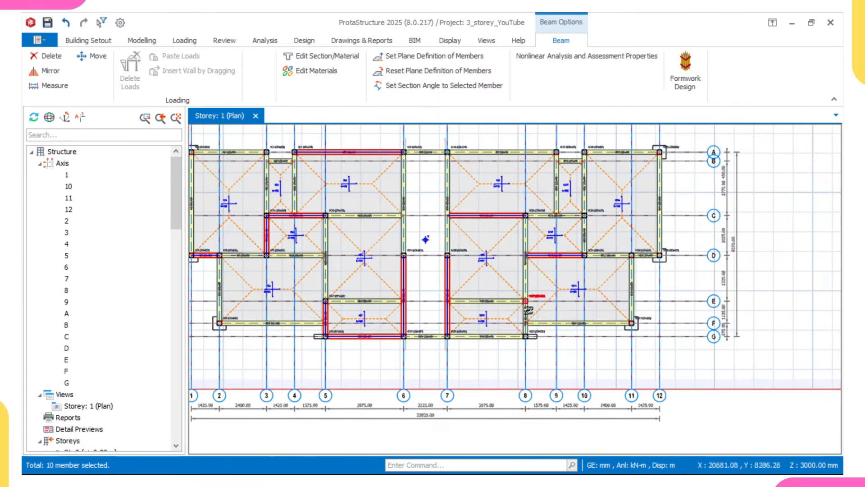
{"action": "scroll", "coordinate": [528, 310], "scroll_direction": "up", "scroll_amount": 2}
{"action": "scroll", "coordinate": [519, 316], "scroll_direction": "down", "scroll_amount": 3}
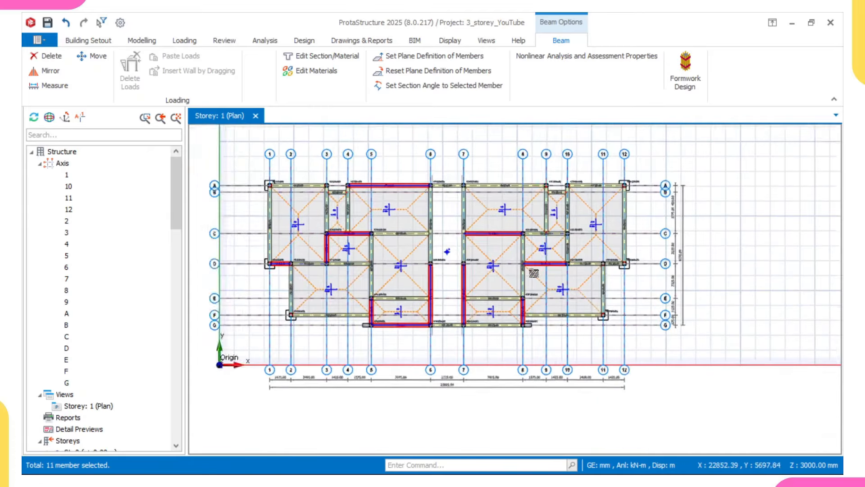
{"action": "middle_click_drag", "start_coordinate": [534, 273], "coordinate": [480, 289]}
{"action": "scroll", "coordinate": [510, 237], "scroll_direction": "up", "scroll_amount": 2}
{"action": "scroll", "coordinate": [505, 285], "scroll_direction": "up", "scroll_amount": 2}
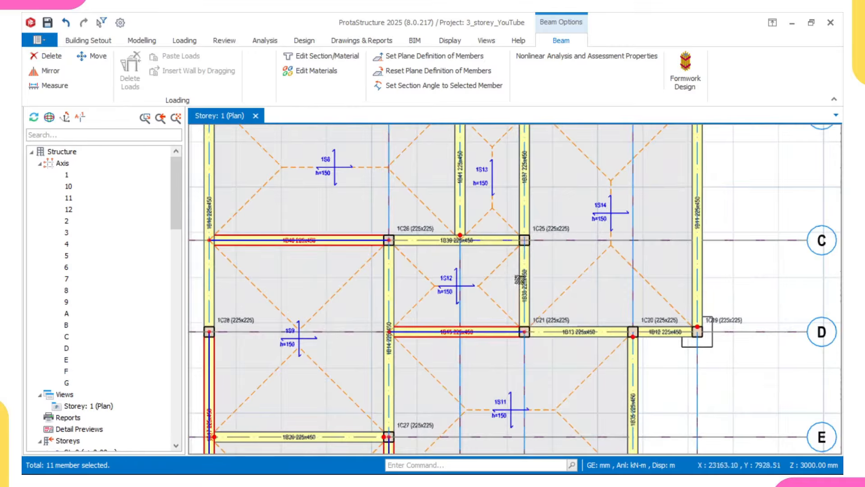
{"action": "scroll", "coordinate": [521, 279], "scroll_direction": "down", "scroll_amount": 4}
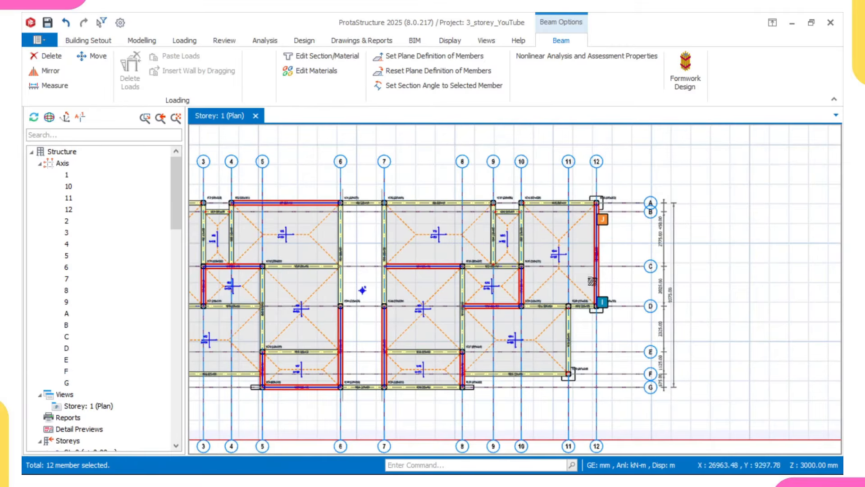
{"action": "left_click", "coordinate": [553, 322], "text": "ctrl"}
Step: Apply Hinge at Left End (i) to the selected beams only
{"action": "right_click", "coordinate": [648, 169]}
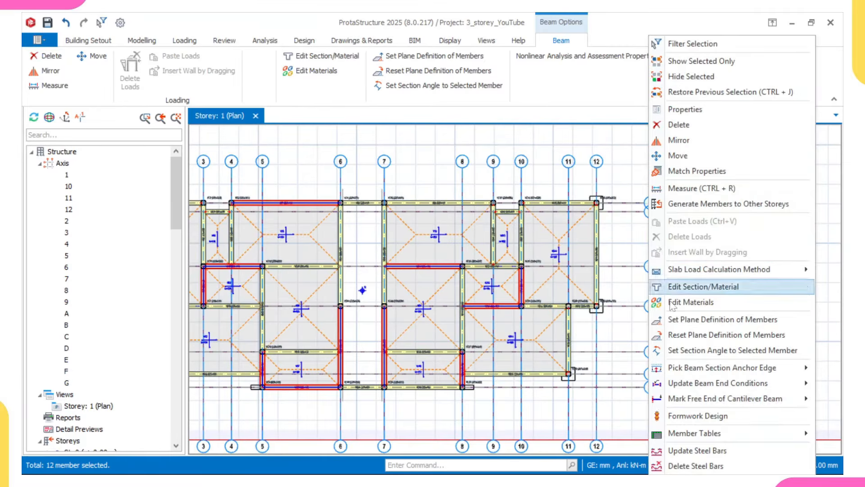
{"action": "mouse_move", "coordinate": [684, 384]}
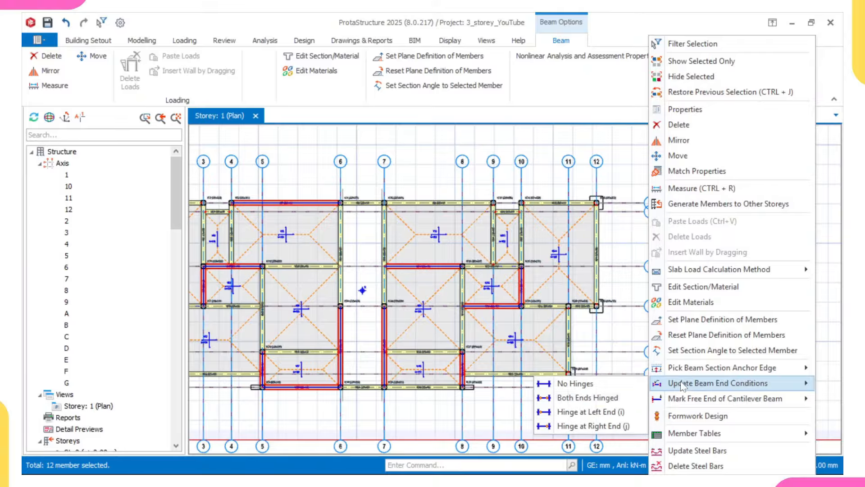
{"action": "left_click", "coordinate": [603, 412]}
{"action": "left_click", "coordinate": [503, 246]}
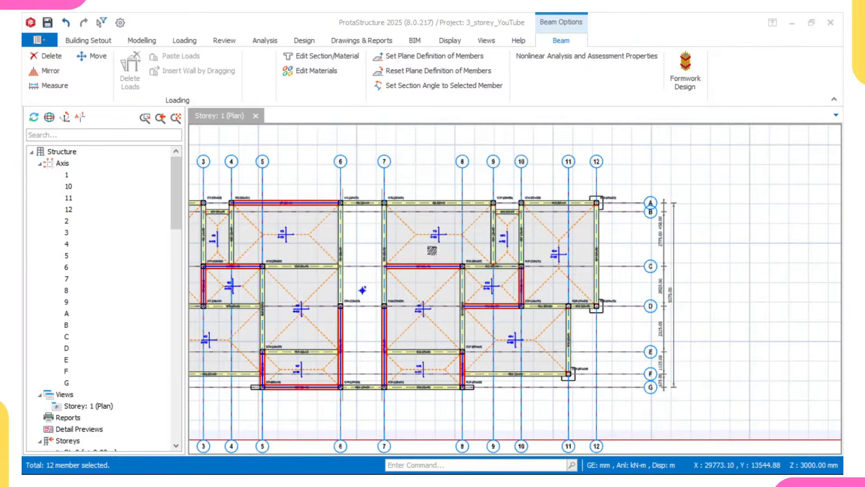
Step: Clear the beam selection and reposition the Storey 1 plan view
{"action": "middle_click_drag", "start_coordinate": [354, 291], "coordinate": [510, 328]}
{"action": "key", "text": "Escape"}
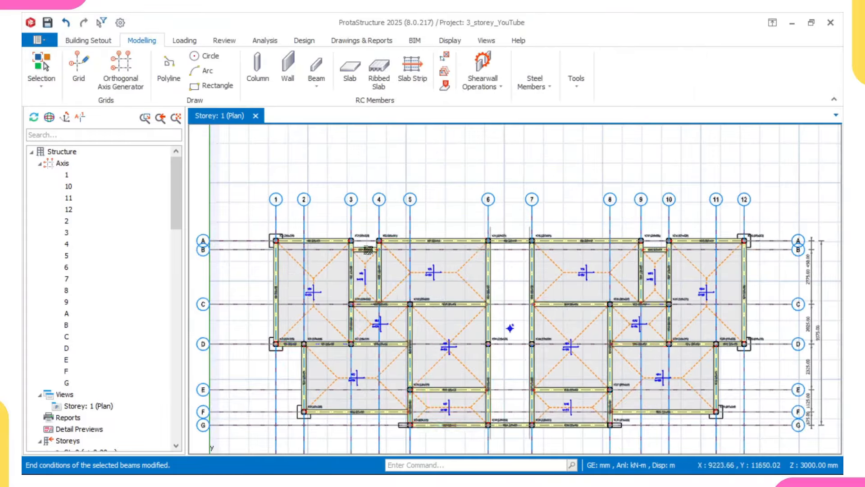
{"action": "scroll", "coordinate": [354, 246], "scroll_direction": "up", "scroll_amount": 2}
{"action": "middle_click_drag", "start_coordinate": [567, 246], "coordinate": [506, 242]}
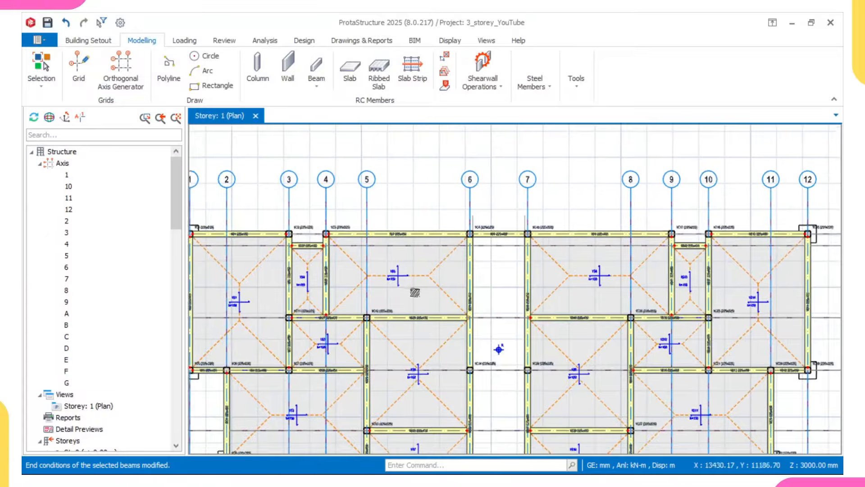
{"action": "middle_click_drag", "start_coordinate": [272, 288], "coordinate": [329, 229]}
{"action": "scroll", "coordinate": [485, 265], "scroll_direction": "up", "scroll_amount": 1}
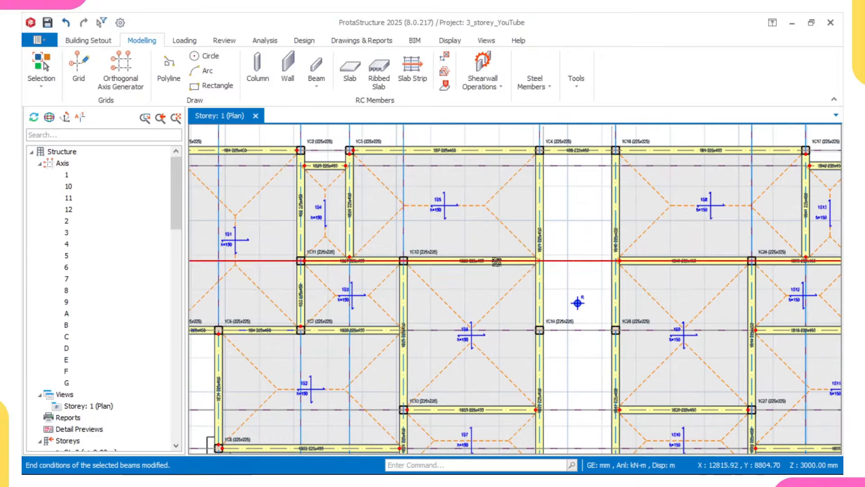
Step: Select two beams, the axis A beam between axes 7 and 9, and beam 1B39
{"action": "left_click", "coordinate": [496, 269]}
{"action": "scroll", "coordinate": [496, 268], "scroll_direction": "down", "scroll_amount": 3}
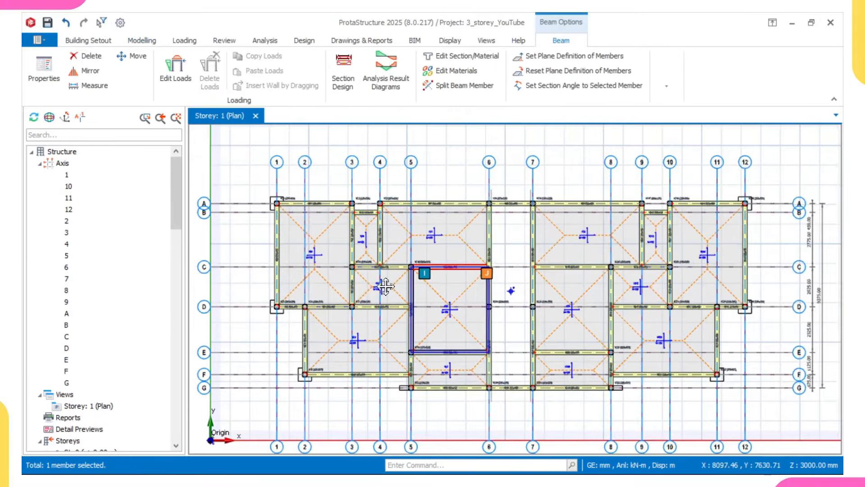
{"action": "scroll", "coordinate": [401, 299], "scroll_direction": "up", "scroll_amount": 3}
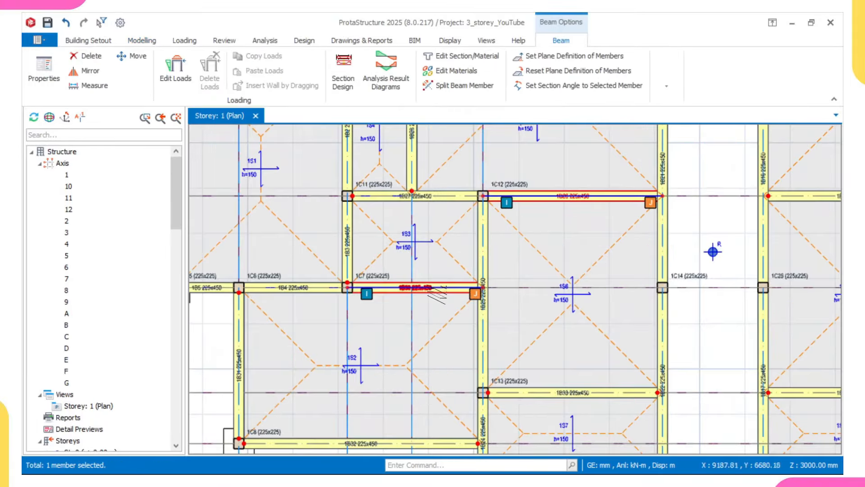
{"action": "left_click", "coordinate": [431, 290], "text": "ctrl"}
{"action": "scroll", "coordinate": [430, 293], "scroll_direction": "down", "scroll_amount": 2}
{"action": "middle_click_drag", "start_coordinate": [466, 316], "coordinate": [455, 290]}
{"action": "scroll", "coordinate": [504, 318], "scroll_direction": "up", "scroll_amount": 1}
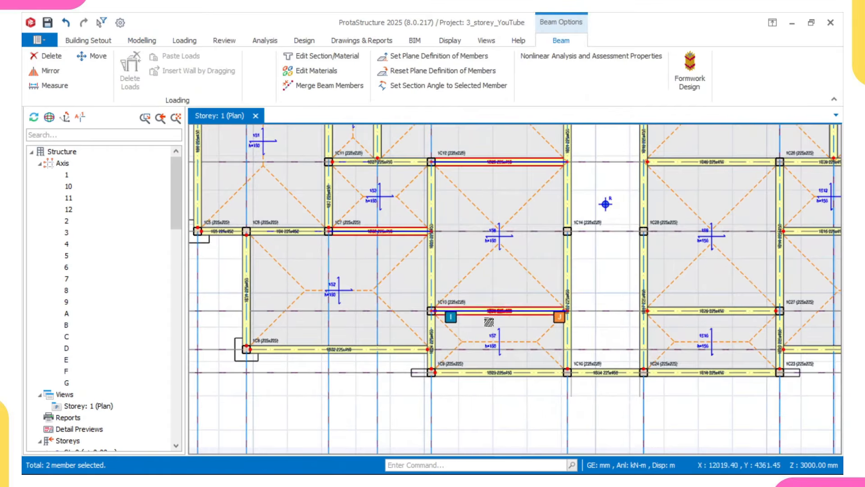
{"action": "scroll", "coordinate": [431, 359], "scroll_direction": "down", "scroll_amount": 1}
{"action": "middle_click_drag", "start_coordinate": [469, 373], "coordinate": [433, 405]}
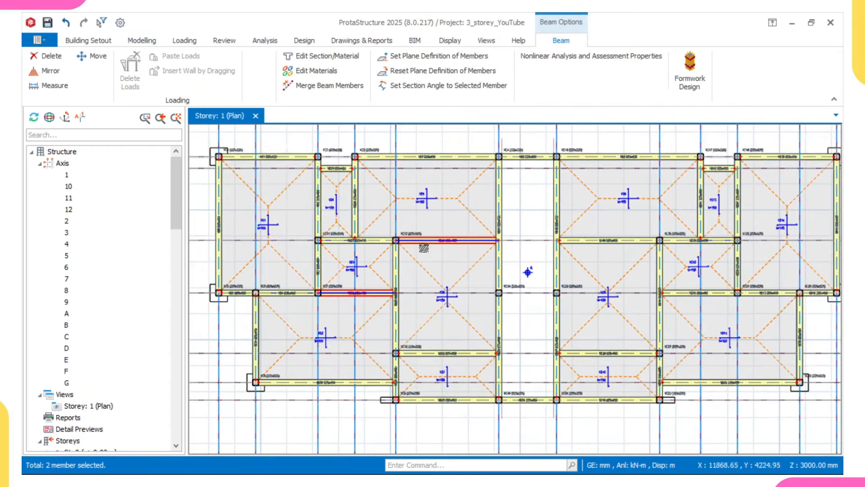
{"action": "scroll", "coordinate": [345, 280], "scroll_direction": "down", "scroll_amount": 1}
{"action": "middle_click_drag", "start_coordinate": [620, 259], "coordinate": [514, 294]}
{"action": "scroll", "coordinate": [491, 224], "scroll_direction": "up", "scroll_amount": 3}
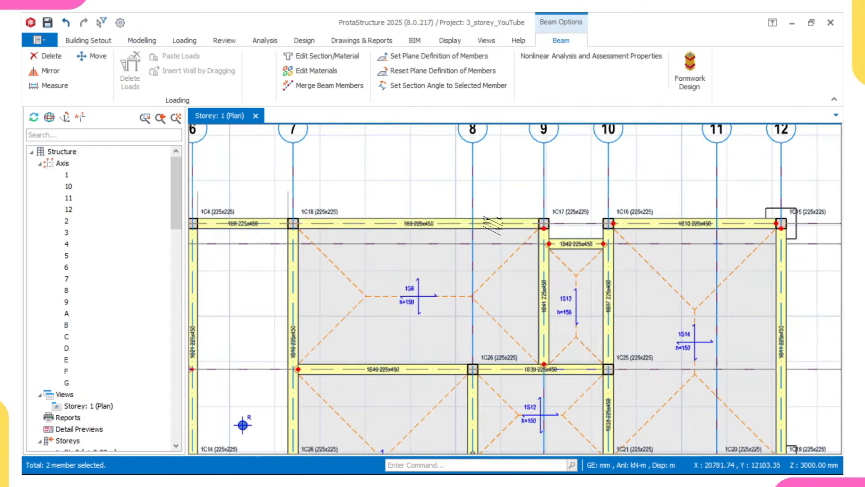
{"action": "left_click", "coordinate": [494, 224]}
{"action": "scroll", "coordinate": [598, 247], "scroll_direction": "down", "scroll_amount": 1}
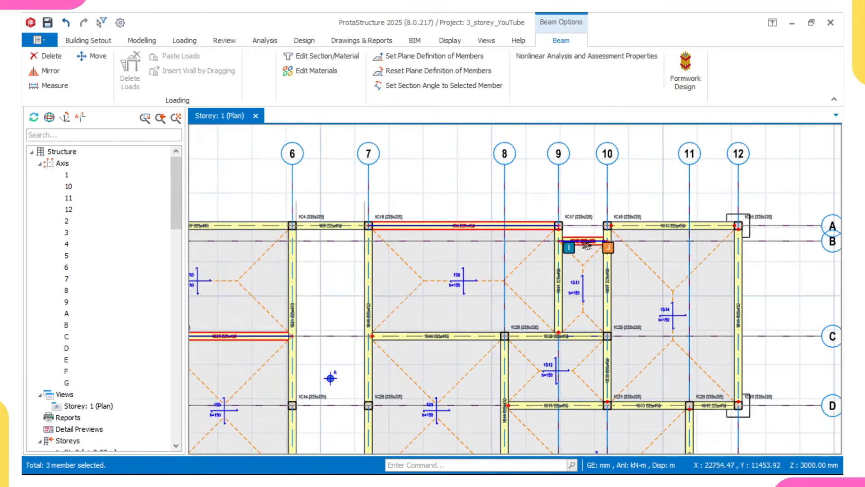
{"action": "scroll", "coordinate": [570, 339], "scroll_direction": "up", "scroll_amount": 2}
{"action": "left_click", "coordinate": [568, 336]}
Step: Add the axis F beam between axes 8 and 11, another beam, and 1B25
{"action": "scroll", "coordinate": [565, 342], "scroll_direction": "down", "scroll_amount": 1}
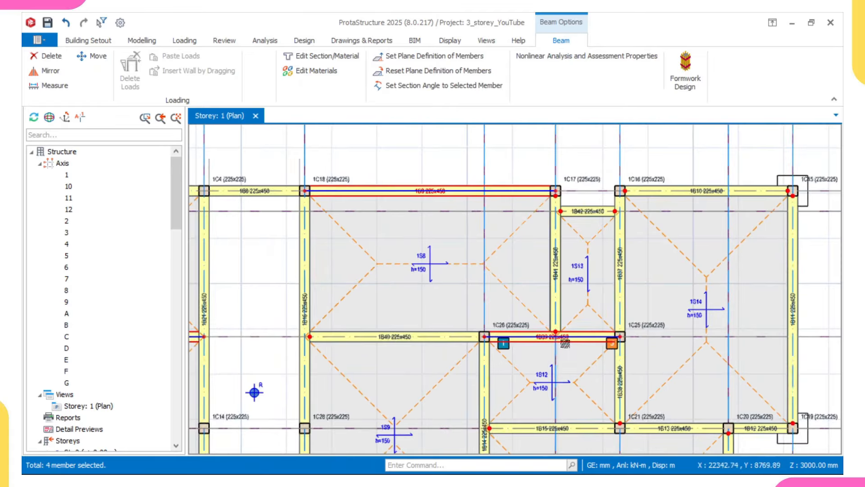
{"action": "middle_click_drag", "start_coordinate": [548, 352], "coordinate": [536, 311]}
{"action": "scroll", "coordinate": [505, 329], "scroll_direction": "down", "scroll_amount": 1}
{"action": "middle_click_drag", "start_coordinate": [534, 350], "coordinate": [510, 283]}
{"action": "scroll", "coordinate": [667, 304], "scroll_direction": "up", "scroll_amount": 3}
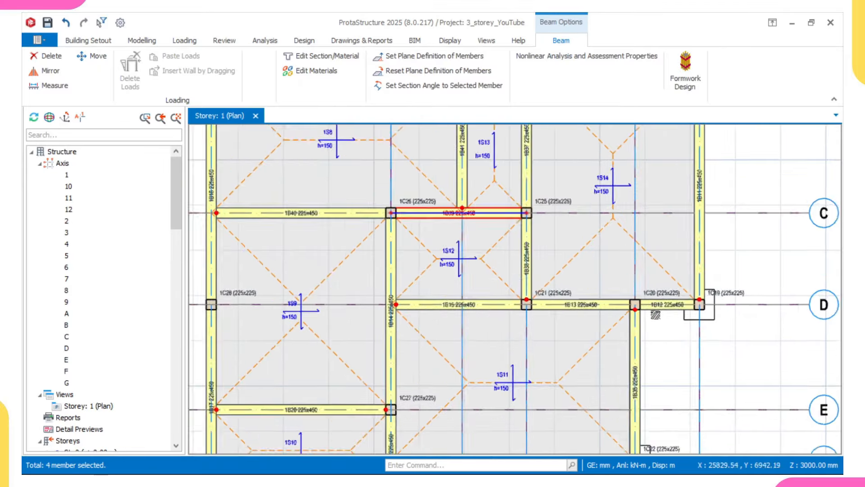
{"action": "scroll", "coordinate": [572, 332], "scroll_direction": "down", "scroll_amount": 3}
{"action": "middle_click_drag", "start_coordinate": [572, 332], "coordinate": [538, 238]}
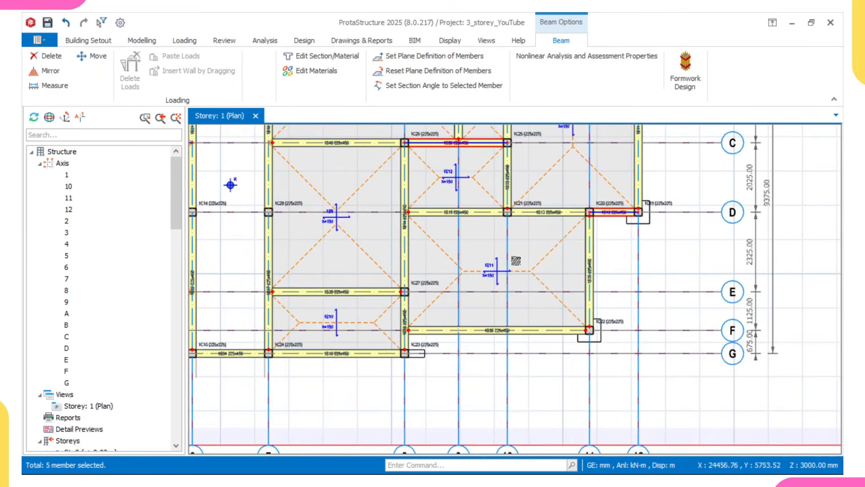
{"action": "middle_click_drag", "start_coordinate": [498, 338], "coordinate": [583, 283]}
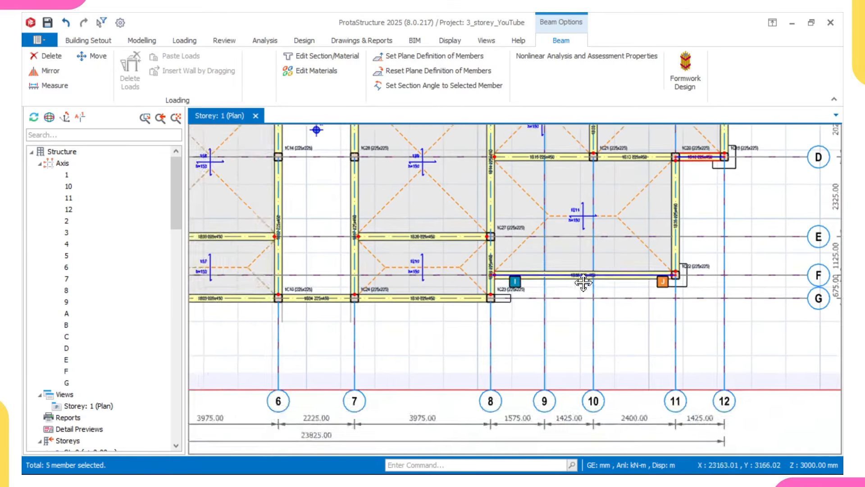
{"action": "scroll", "coordinate": [504, 300], "scroll_direction": "up", "scroll_amount": 2}
{"action": "left_click", "coordinate": [444, 301]}
{"action": "scroll", "coordinate": [444, 301], "scroll_direction": "down", "scroll_amount": 6}
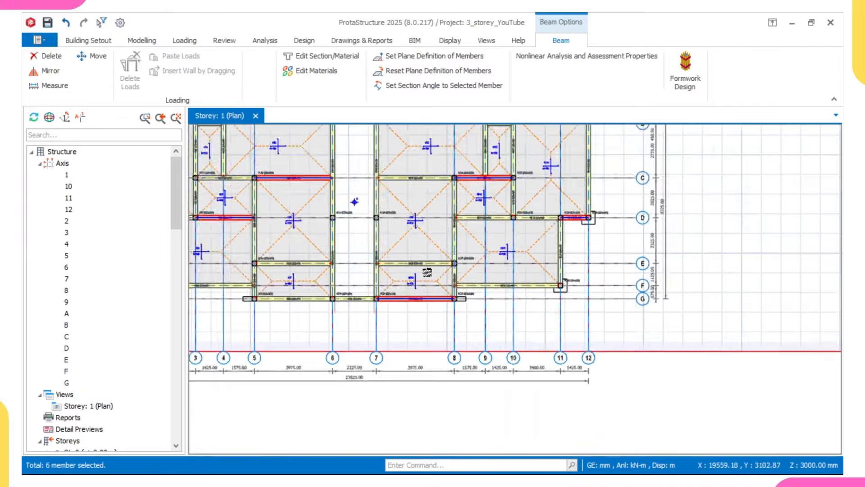
{"action": "middle_click_drag", "start_coordinate": [391, 230], "coordinate": [410, 262]}
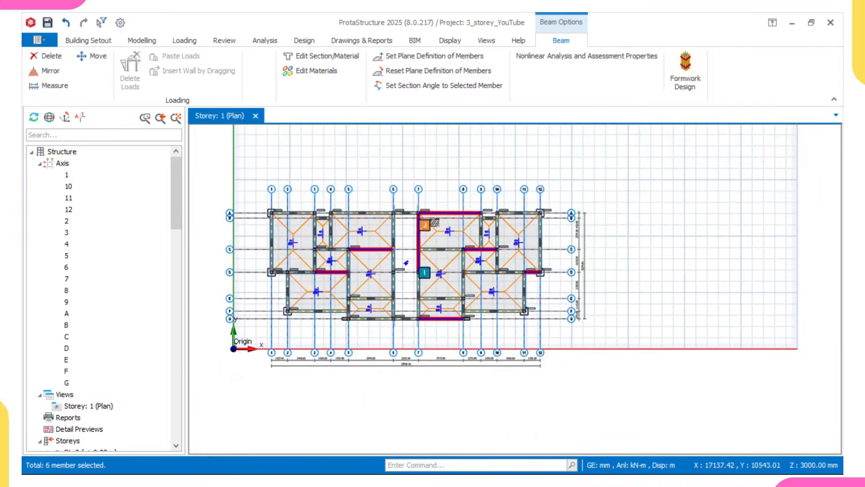
{"action": "scroll", "coordinate": [281, 212], "scroll_direction": "up", "scroll_amount": 4}
{"action": "middle_click_drag", "start_coordinate": [295, 302], "coordinate": [328, 231]}
{"action": "left_click", "coordinate": [405, 187]}
{"action": "middle_click_drag", "start_coordinate": [405, 187], "coordinate": [363, 220]}
{"action": "mouse_move", "coordinate": [401, 223]}
{"action": "scroll", "coordinate": [401, 223], "scroll_direction": "down", "scroll_amount": 2}
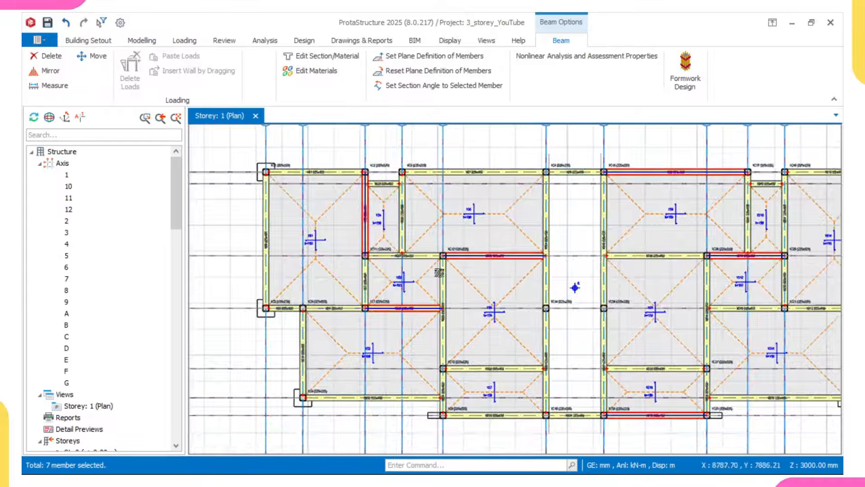
{"action": "scroll", "coordinate": [439, 276], "scroll_direction": "up", "scroll_amount": 2}
{"action": "left_click", "coordinate": [440, 276]}
Step: Add beams 1B21, 1B16, 1B14 and 1B37, completing twelve selected members
{"action": "scroll", "coordinate": [438, 277], "scroll_direction": "down", "scroll_amount": 3}
{"action": "middle_click_drag", "start_coordinate": [426, 325], "coordinate": [385, 318]}
{"action": "scroll", "coordinate": [483, 244], "scroll_direction": "up", "scroll_amount": 3}
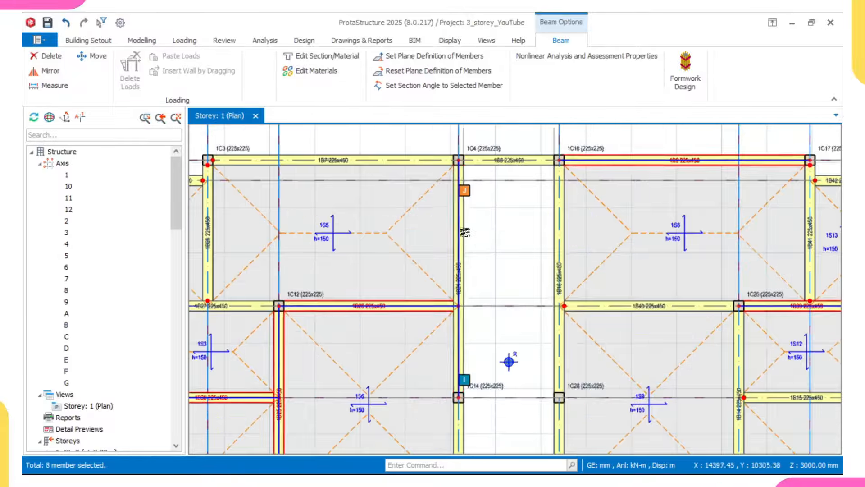
{"action": "left_click", "coordinate": [464, 230]}
{"action": "scroll", "coordinate": [467, 230], "scroll_direction": "down", "scroll_amount": 2}
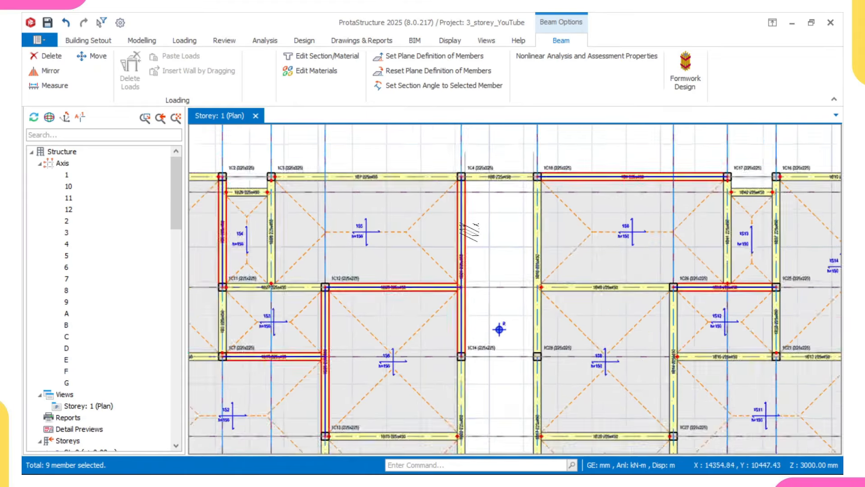
{"action": "scroll", "coordinate": [527, 221], "scroll_direction": "up", "scroll_amount": 2}
{"action": "left_click", "coordinate": [528, 218]}
{"action": "scroll", "coordinate": [528, 230], "scroll_direction": "down", "scroll_amount": 3}
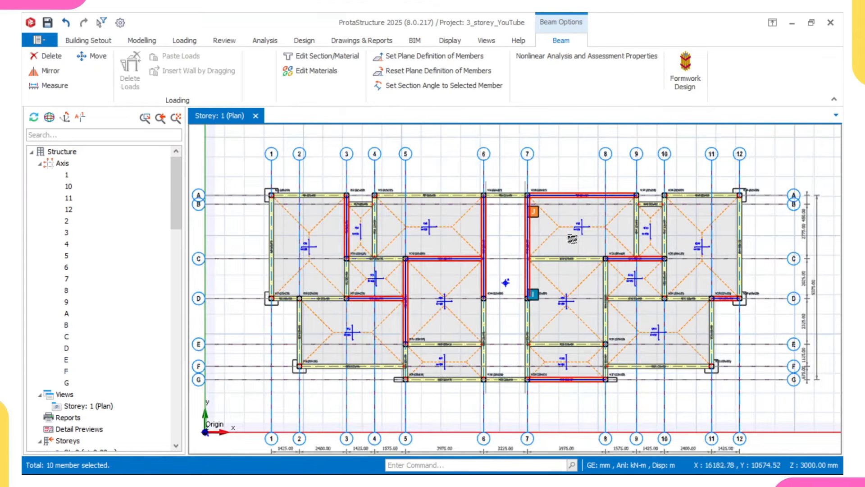
{"action": "scroll", "coordinate": [538, 297], "scroll_direction": "up", "scroll_amount": 3}
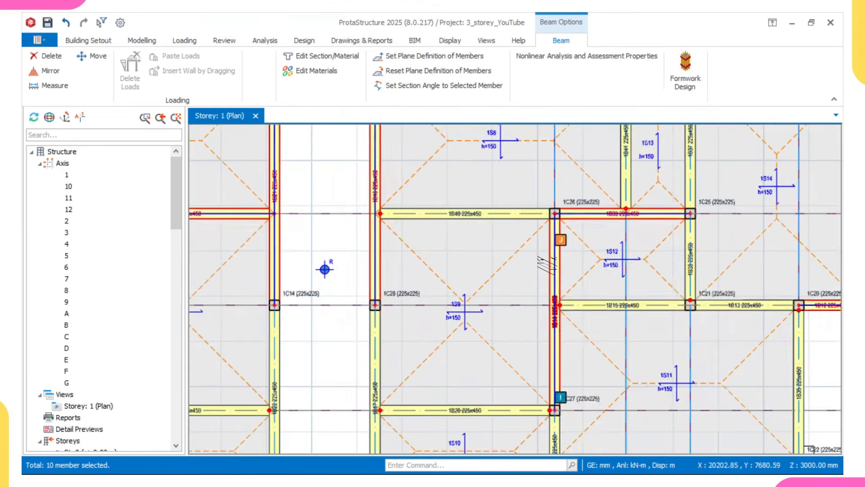
{"action": "left_click", "coordinate": [550, 266]}
{"action": "scroll", "coordinate": [547, 267], "scroll_direction": "down", "scroll_amount": 3}
{"action": "middle_click_drag", "start_coordinate": [555, 276], "coordinate": [503, 284]}
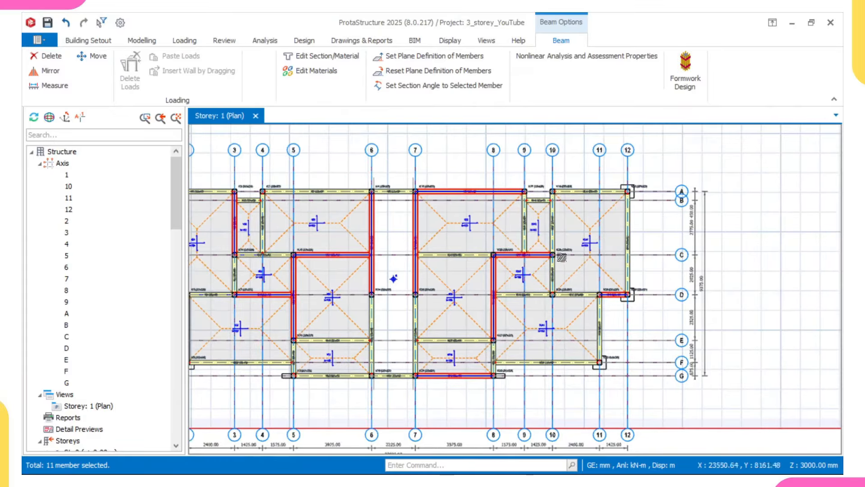
{"action": "scroll", "coordinate": [556, 205], "scroll_direction": "up", "scroll_amount": 3}
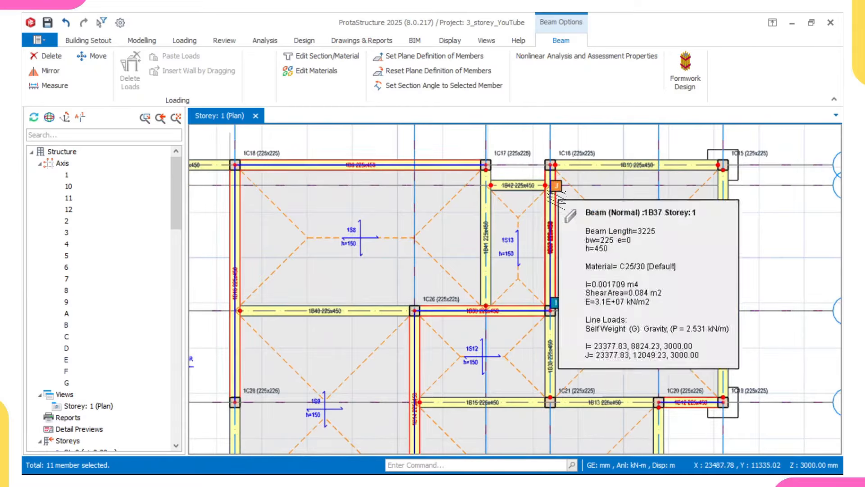
{"action": "left_click", "coordinate": [551, 192]}
{"action": "scroll", "coordinate": [590, 238], "scroll_direction": "down", "scroll_amount": 5}
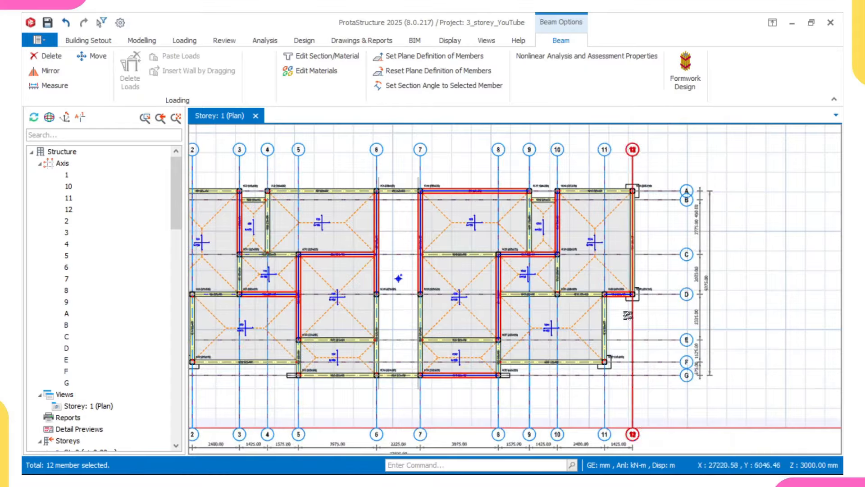
Step: Choose Update Beam End Conditions > Hinge at Right End (j) for the twelve selected beams
{"action": "right_click", "coordinate": [722, 176]}
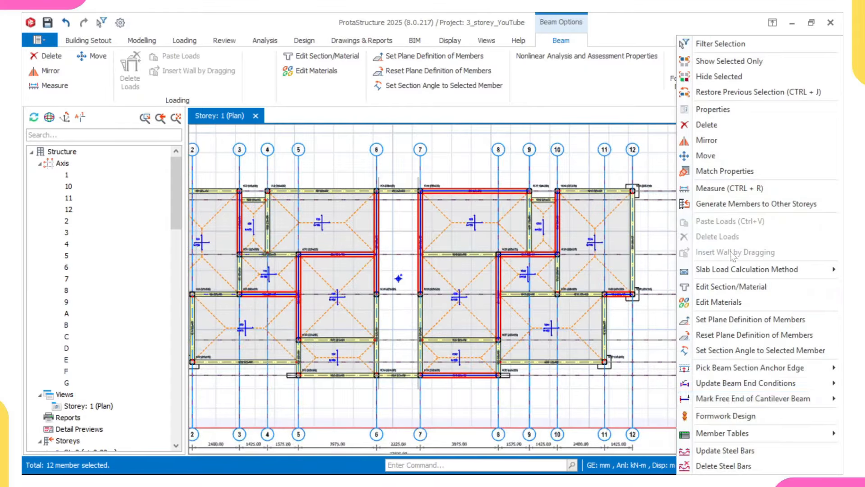
{"action": "mouse_move", "coordinate": [725, 383]}
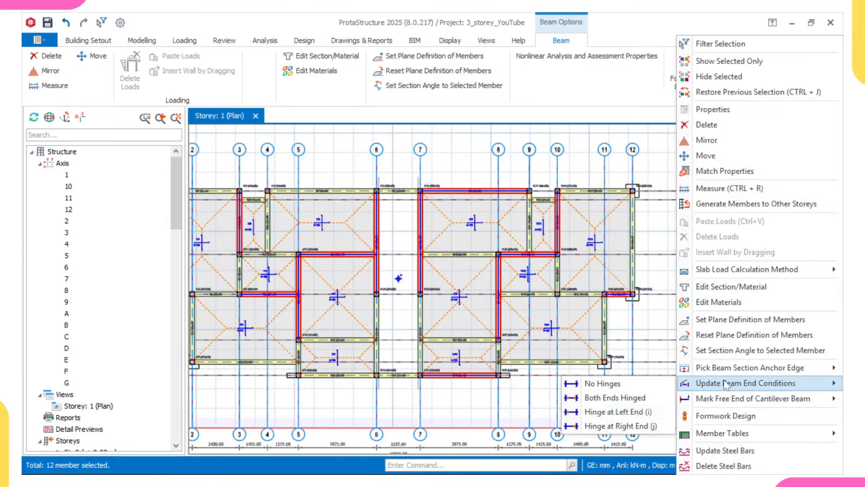
{"action": "left_click", "coordinate": [594, 427]}
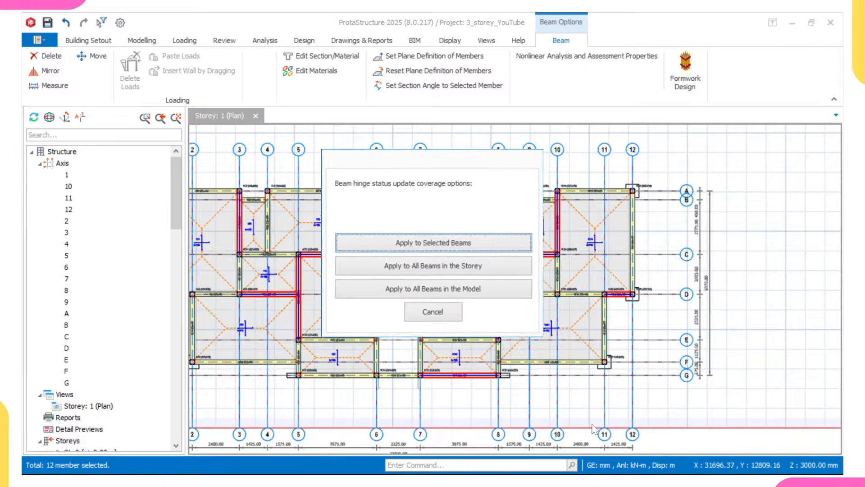
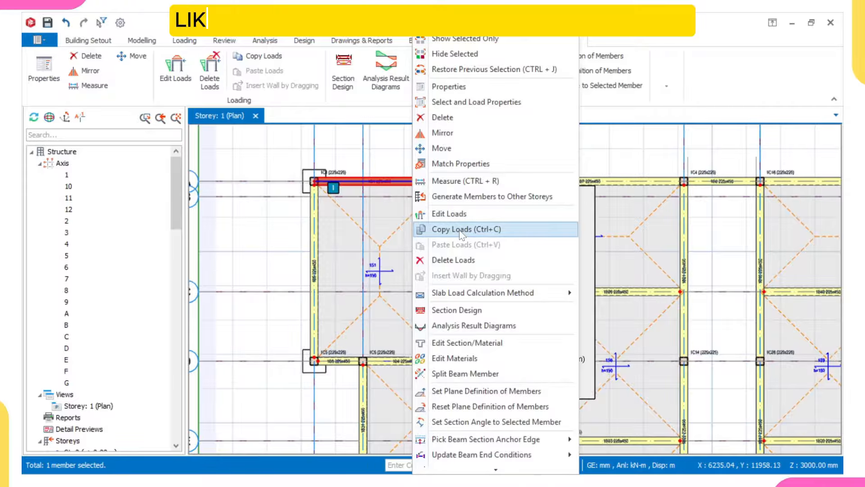
Step: Copy beam 1B1's wall load with Copy Loads, ticking only Wall Load
{"action": "left_click", "coordinate": [461, 230]}
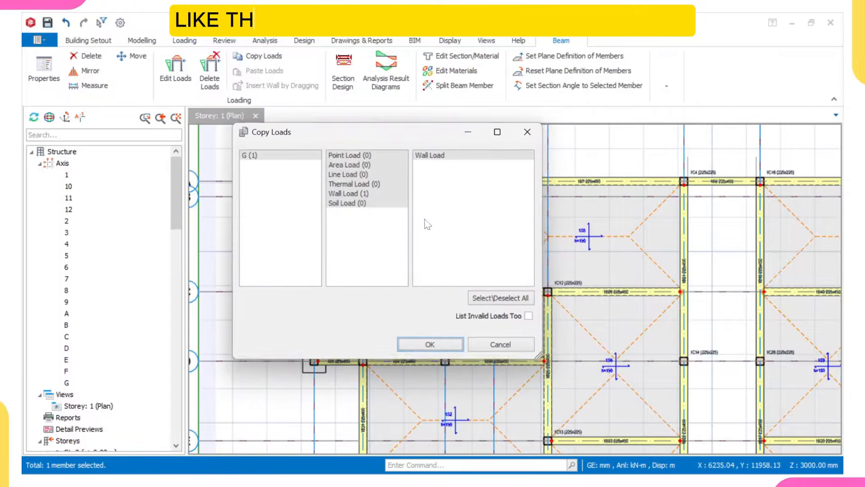
{"action": "left_click", "coordinate": [431, 346]}
{"action": "scroll", "coordinate": [580, 310], "scroll_direction": "down", "scroll_amount": 5}
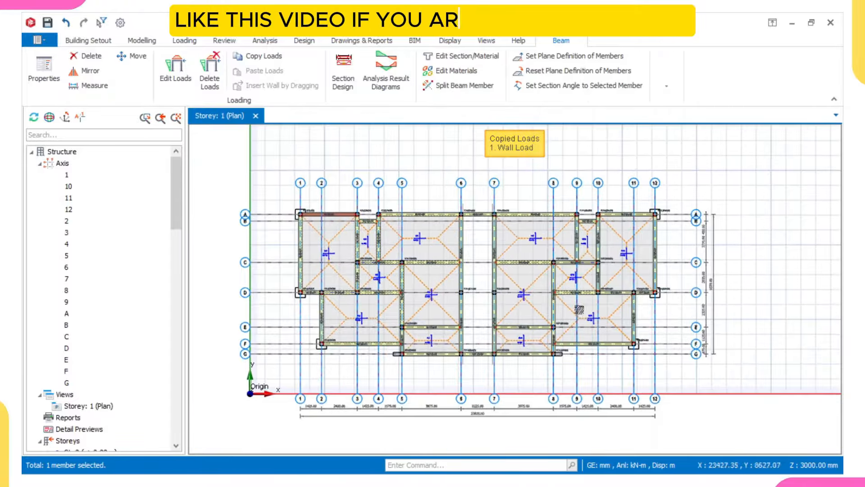
Step: Select beam 1B1, then shift-select the other storey 1 beams 1B10 through 1B9 in the tree
{"action": "scroll", "coordinate": [307, 225], "scroll_direction": "up", "scroll_amount": 2}
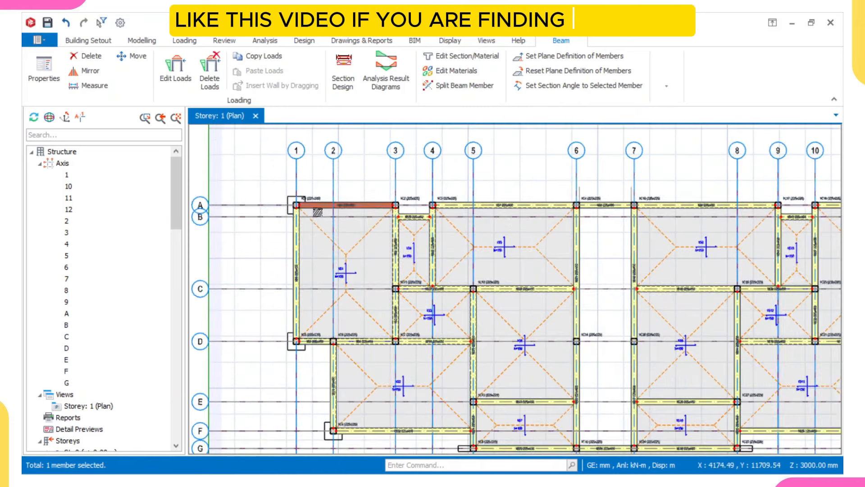
{"action": "left_click", "coordinate": [343, 203]}
{"action": "scroll", "coordinate": [343, 205], "scroll_direction": "up", "scroll_amount": 5}
{"action": "scroll", "coordinate": [343, 206], "scroll_direction": "down", "scroll_amount": 3}
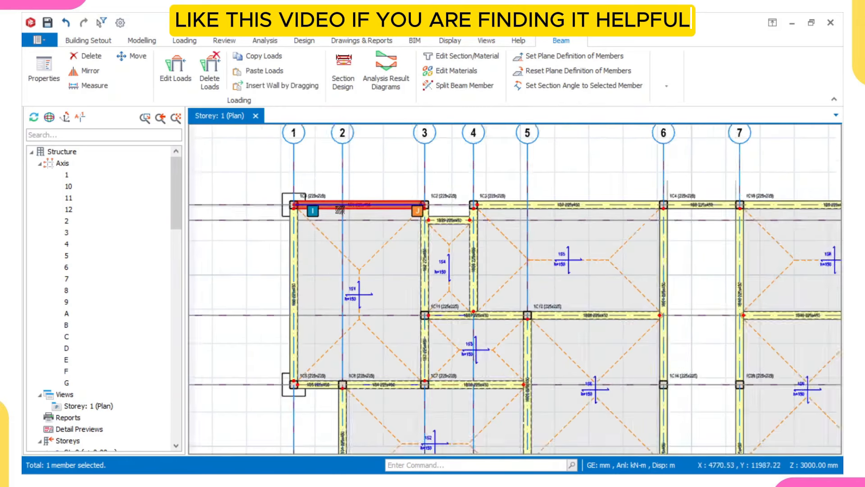
{"action": "scroll", "coordinate": [292, 206], "scroll_direction": "down", "scroll_amount": 3}
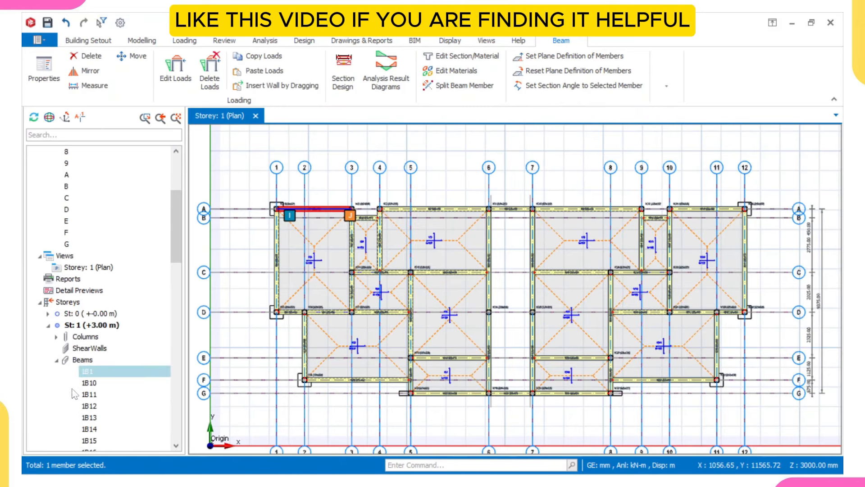
{"action": "scroll", "coordinate": [111, 321], "scroll_direction": "down", "scroll_amount": 2}
{"action": "scroll", "coordinate": [115, 237], "scroll_direction": "down", "scroll_amount": 3}
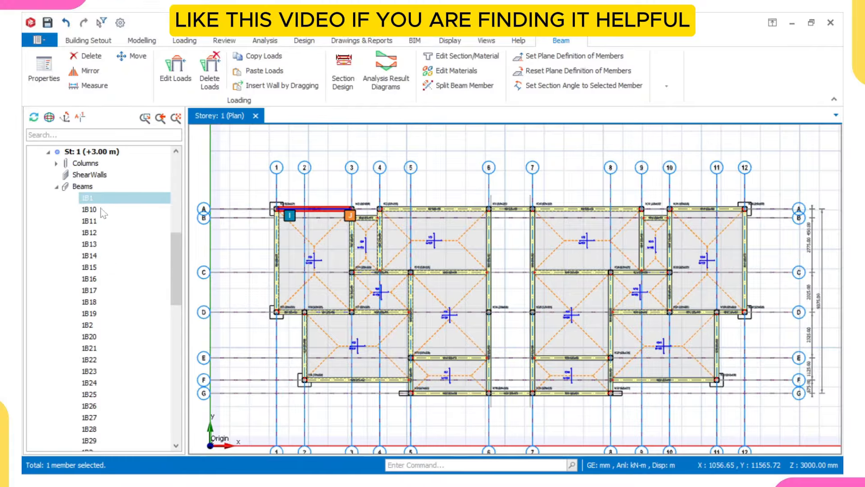
{"action": "scroll", "coordinate": [307, 210], "scroll_direction": "up", "scroll_amount": 8}
{"action": "scroll", "coordinate": [327, 210], "scroll_direction": "down", "scroll_amount": 5}
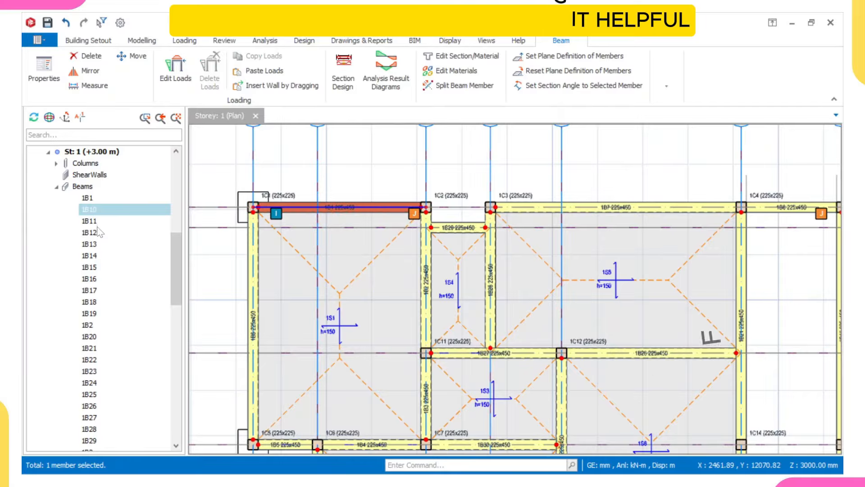
{"action": "scroll", "coordinate": [95, 295], "scroll_direction": "down", "scroll_amount": 9}
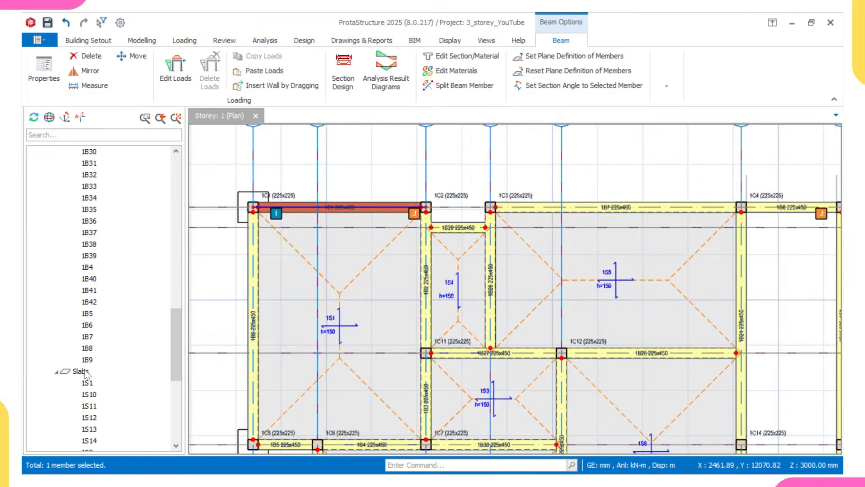
{"action": "left_click", "coordinate": [88, 359], "text": "shift"}
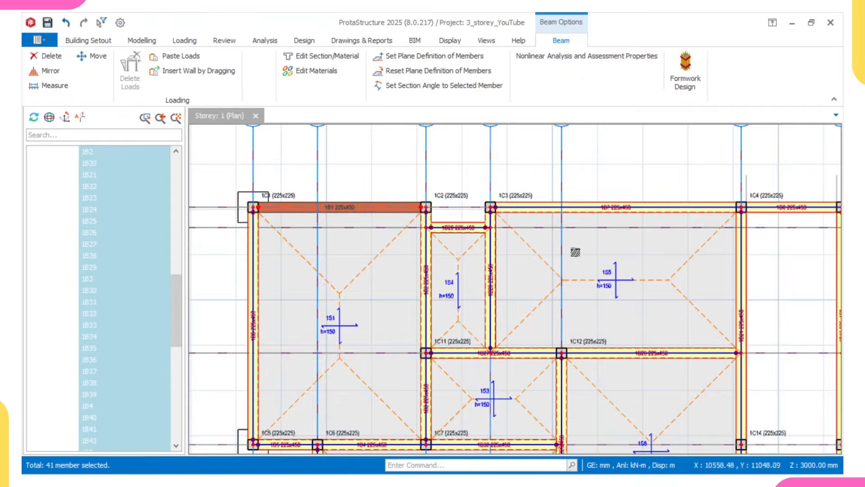
{"action": "scroll", "coordinate": [576, 252], "scroll_direction": "down", "scroll_amount": 4}
{"action": "scroll", "coordinate": [117, 244], "scroll_direction": "up", "scroll_amount": 5}
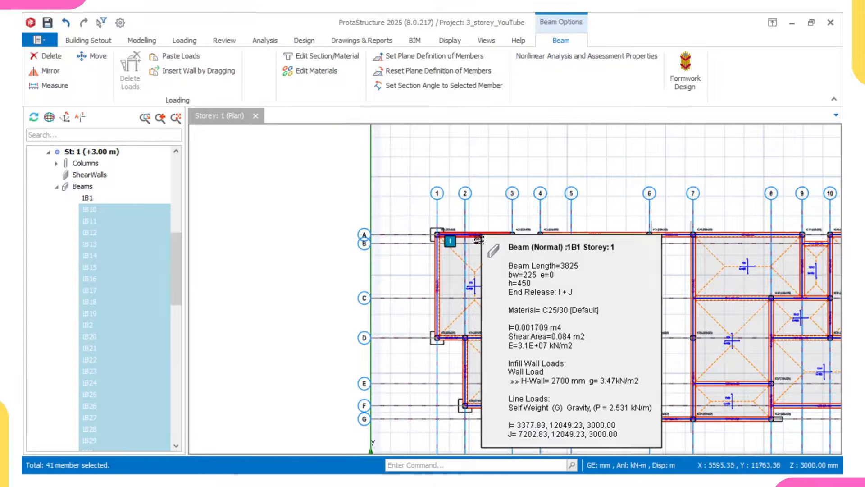
{"action": "scroll", "coordinate": [96, 296], "scroll_direction": "down", "scroll_amount": 9}
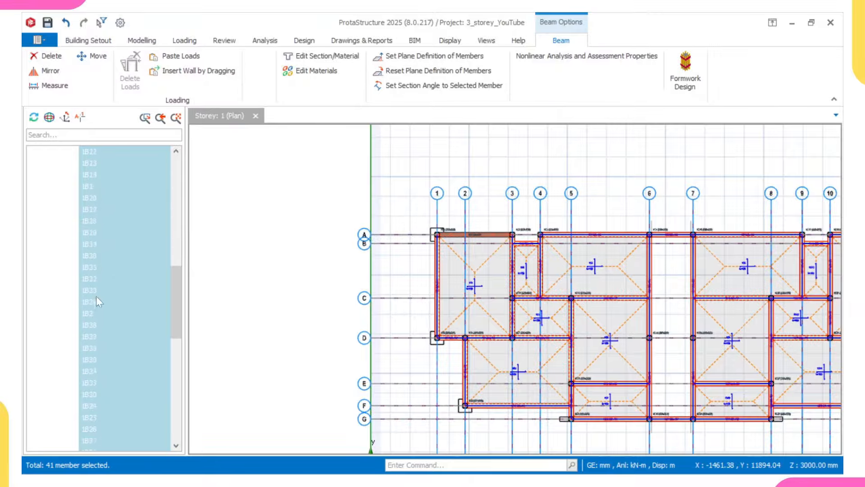
{"action": "middle_click_drag", "start_coordinate": [718, 274], "coordinate": [502, 262]}
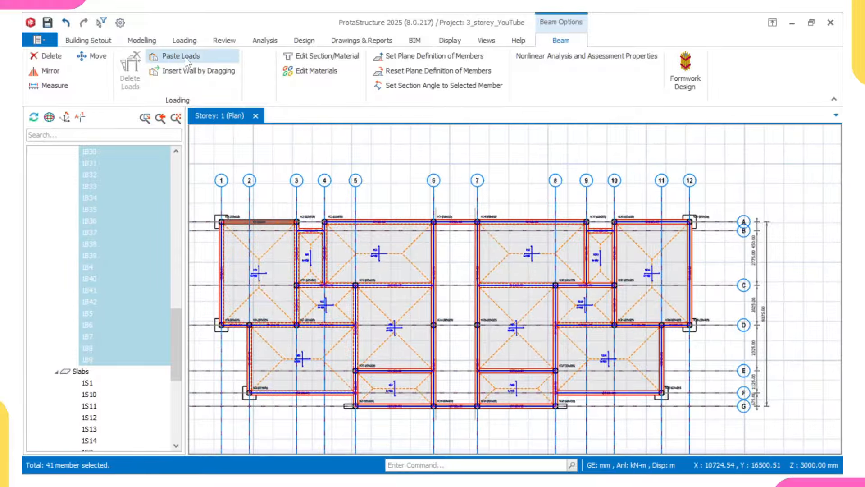
Step: Paste the copied wall load onto the 41 selected beams and check the plan
{"action": "right_click", "coordinate": [291, 143]}
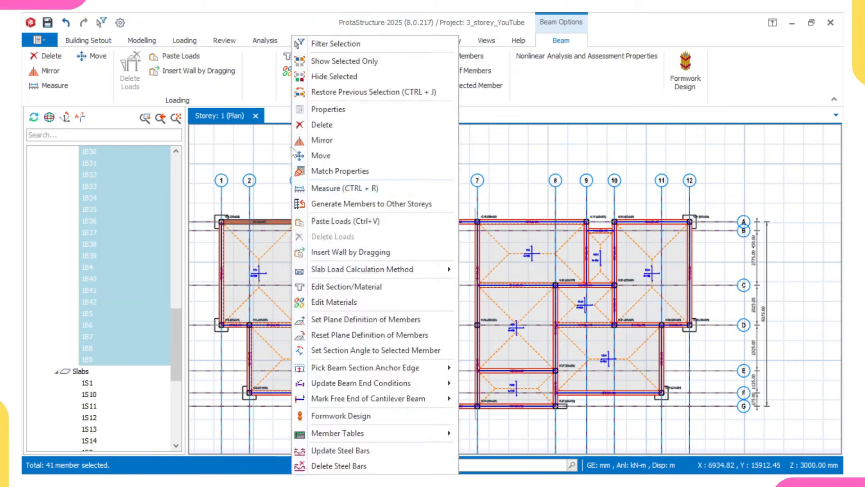
{"action": "left_click", "coordinate": [339, 224]}
{"action": "middle_click_drag", "start_coordinate": [347, 246], "coordinate": [370, 245]}
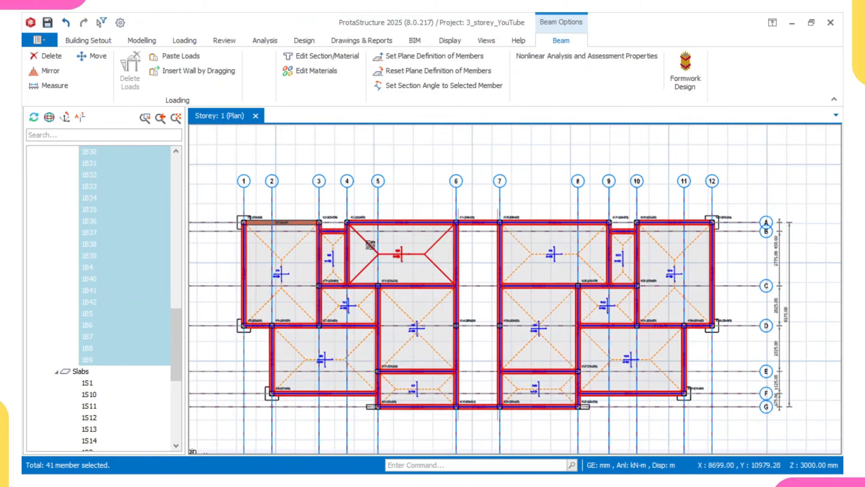
{"action": "key", "text": "Escape"}
{"action": "scroll", "coordinate": [364, 236], "scroll_direction": "up", "scroll_amount": 4}
{"action": "middle_click_drag", "start_coordinate": [355, 206], "coordinate": [412, 222]}
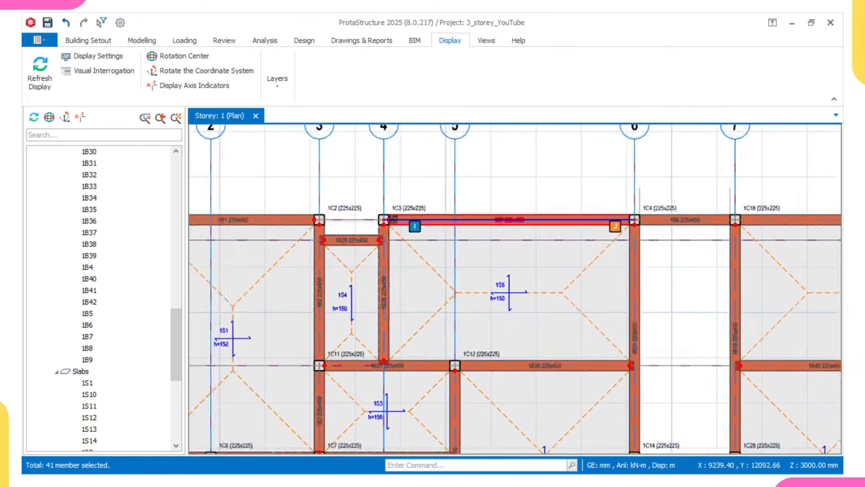
{"action": "scroll", "coordinate": [389, 222], "scroll_direction": "up", "scroll_amount": 2}
{"action": "scroll", "coordinate": [394, 229], "scroll_direction": "down", "scroll_amount": 4}
{"action": "middle_click_drag", "start_coordinate": [466, 311], "coordinate": [451, 264]}
{"action": "scroll", "coordinate": [452, 264], "scroll_direction": "down", "scroll_amount": 3}
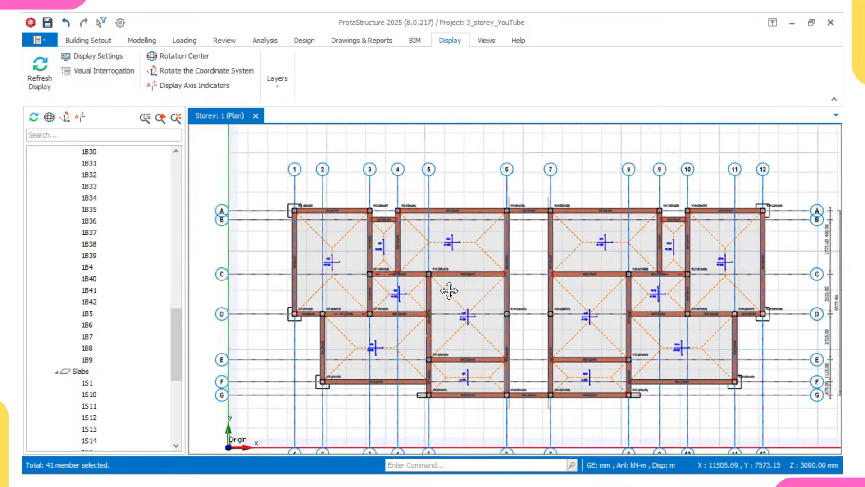
{"action": "scroll", "coordinate": [383, 257], "scroll_direction": "up", "scroll_amount": 1}
{"action": "middle_click_drag", "start_coordinate": [348, 183], "coordinate": [376, 233]}
{"action": "scroll", "coordinate": [360, 211], "scroll_direction": "up", "scroll_amount": 2}
{"action": "middle_click_drag", "start_coordinate": [460, 361], "coordinate": [436, 315]}
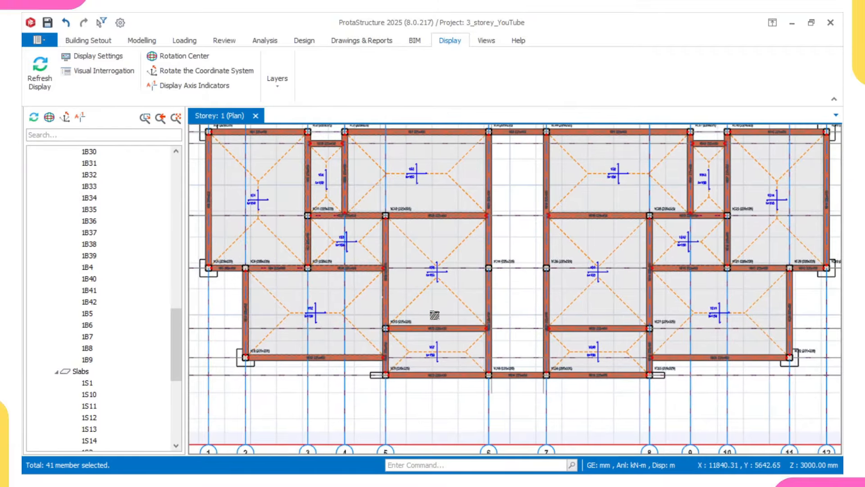
{"action": "middle_click_drag", "start_coordinate": [475, 363], "coordinate": [430, 328]}
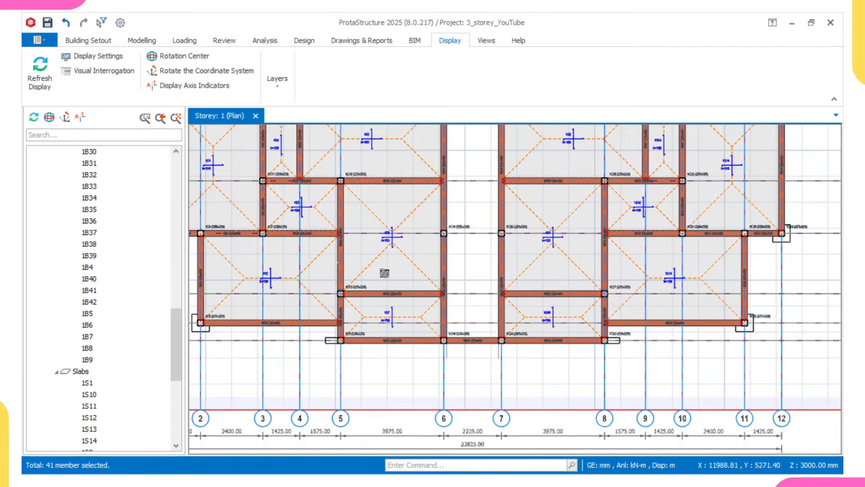
{"action": "middle_click_drag", "start_coordinate": [384, 272], "coordinate": [469, 318]}
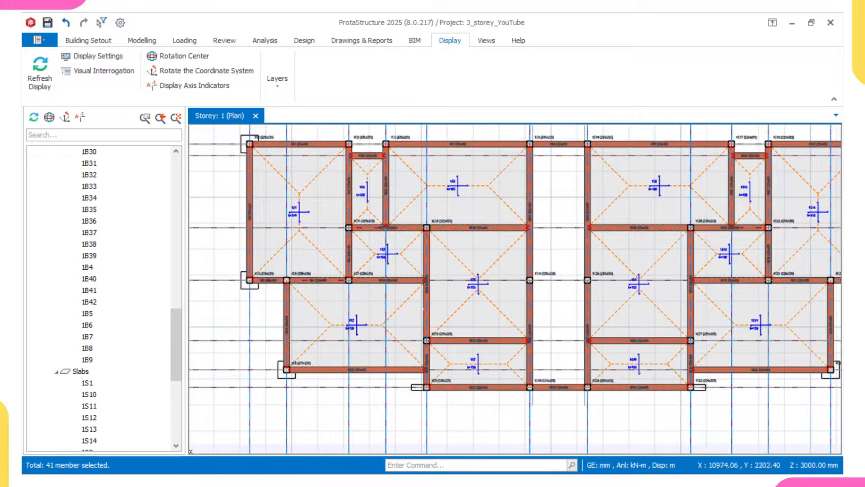
{"action": "mouse_move", "coordinate": [512, 474]}
{"action": "mouse_move", "coordinate": [587, 462]}
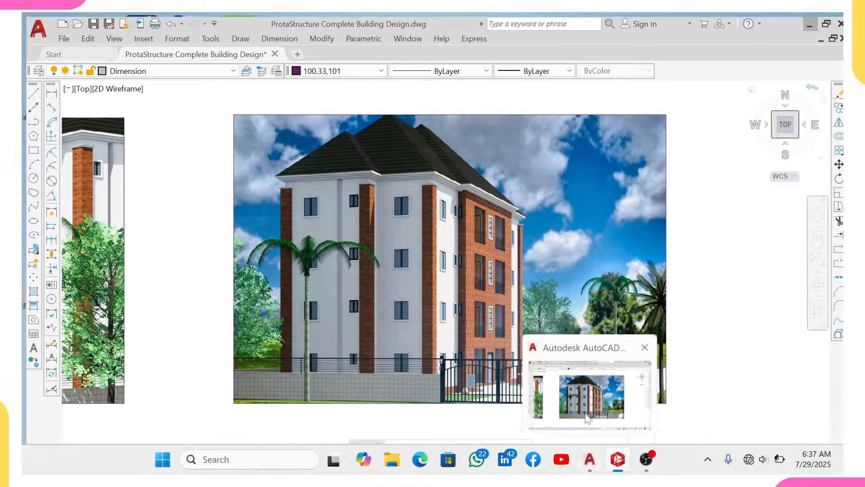
{"action": "left_click", "coordinate": [588, 396]}
{"action": "middle_click_drag", "start_coordinate": [628, 319], "coordinate": [461, 315]}
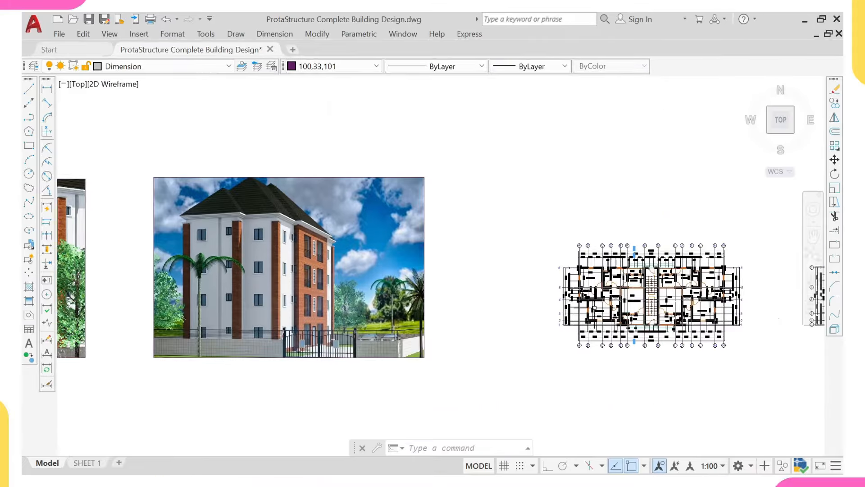
{"action": "mouse_move", "coordinate": [591, 310]}
{"action": "middle_mouse_down"}
{"action": "mouse_move", "coordinate": [531, 310]}
{"action": "mouse_move", "coordinate": [506, 288]}
{"action": "middle_mouse_up"}
{"action": "scroll", "coordinate": [566, 291], "scroll_direction": "up", "scroll_amount": 4}
{"action": "scroll", "coordinate": [493, 348], "scroll_direction": "up", "scroll_amount": 3}
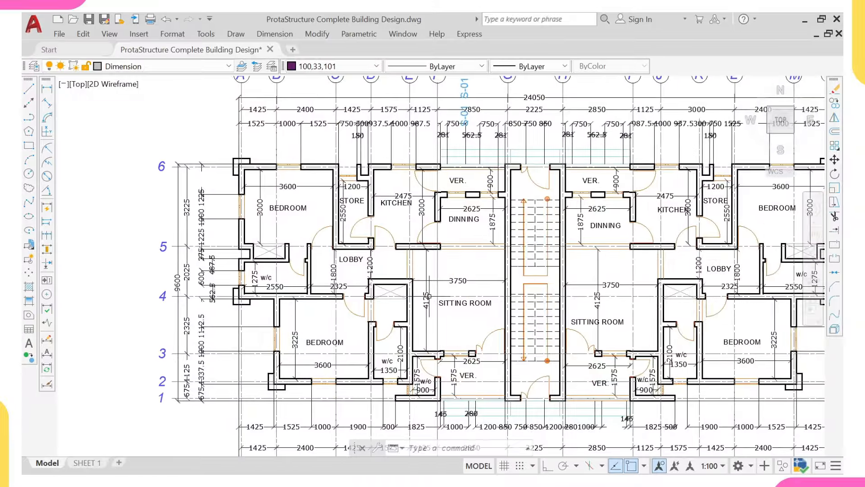
{"action": "scroll", "coordinate": [412, 275], "scroll_direction": "up", "scroll_amount": 2}
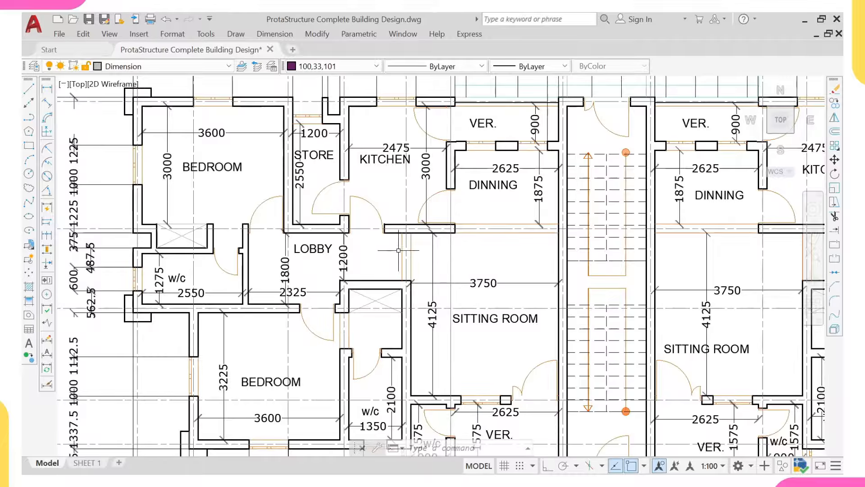
{"action": "middle_click_drag", "start_coordinate": [346, 255], "coordinate": [446, 216]}
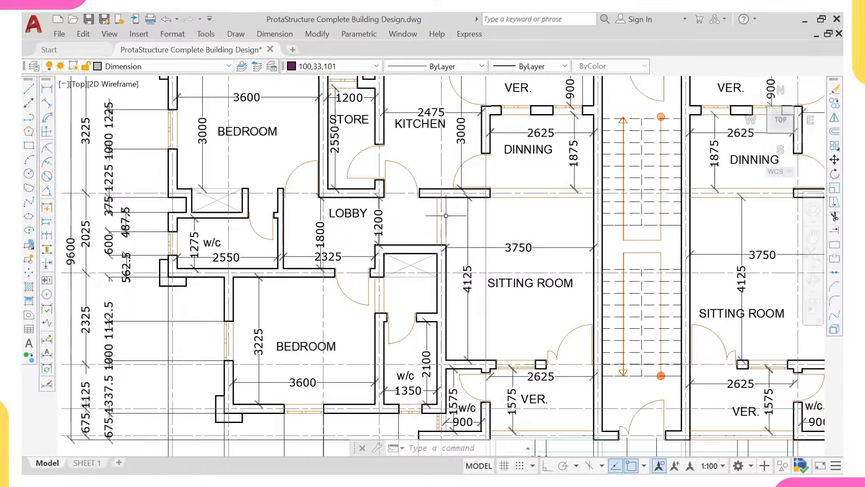
{"action": "scroll", "coordinate": [335, 244], "scroll_direction": "down", "scroll_amount": 2}
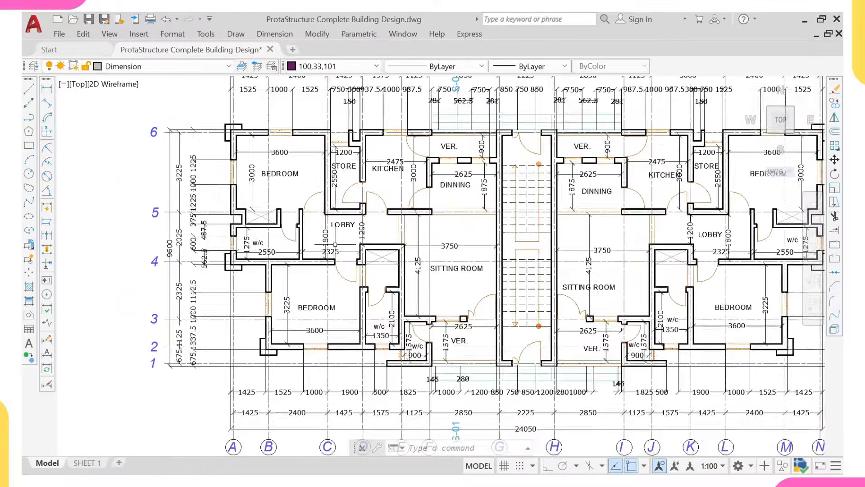
{"action": "middle_click_drag", "start_coordinate": [323, 180], "coordinate": [305, 178]}
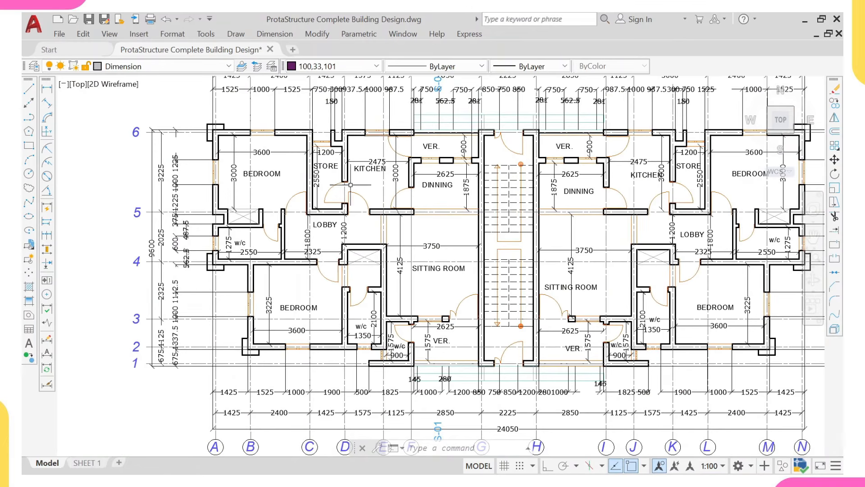
{"action": "scroll", "coordinate": [442, 309], "scroll_direction": "down", "scroll_amount": 2}
{"action": "scroll", "coordinate": [410, 322], "scroll_direction": "up", "scroll_amount": 5}
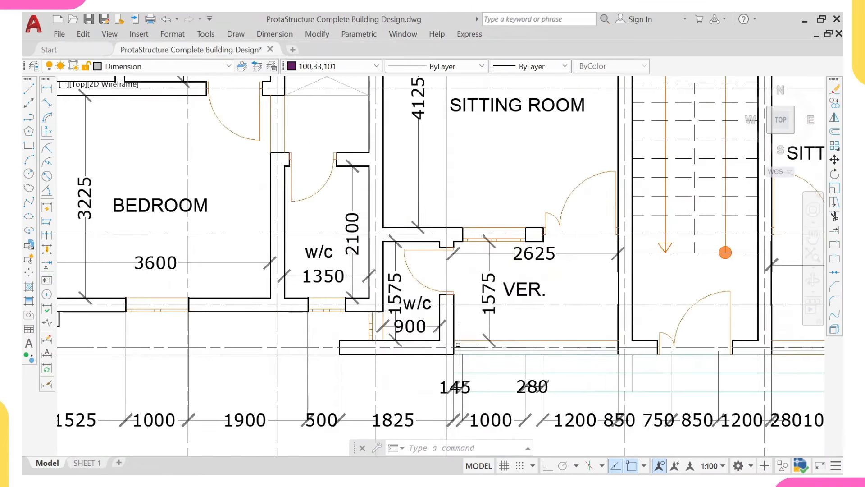
{"action": "scroll", "coordinate": [554, 344], "scroll_direction": "down", "scroll_amount": 5}
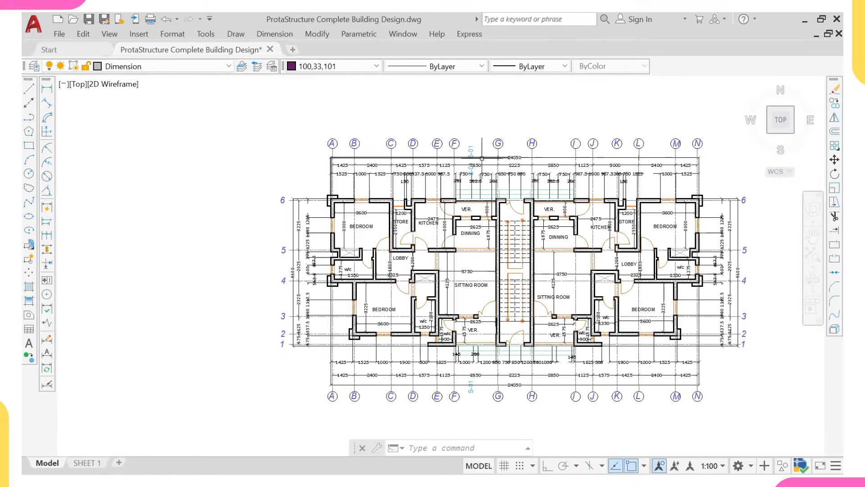
{"action": "scroll", "coordinate": [465, 230], "scroll_direction": "up", "scroll_amount": 4}
{"action": "scroll", "coordinate": [515, 231], "scroll_direction": "up", "scroll_amount": 2}
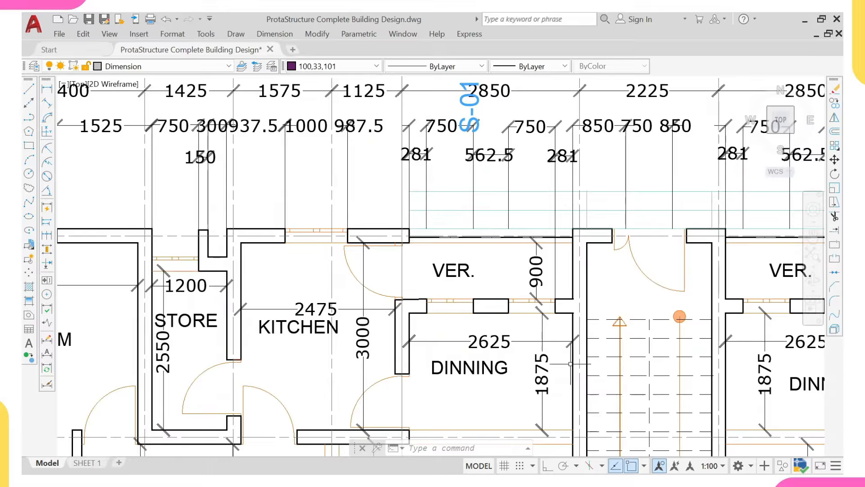
{"action": "mouse_move", "coordinate": [607, 464]}
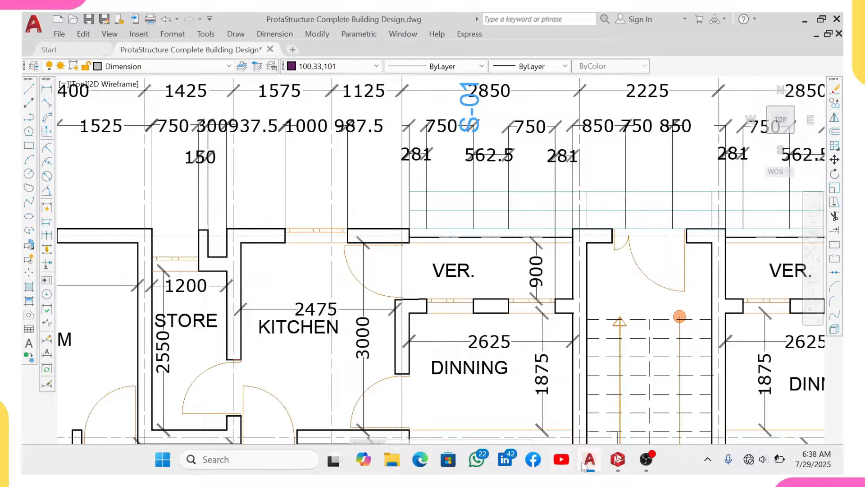
{"action": "left_click", "coordinate": [616, 462]}
Step: Pan and zoom the storey 1 plan to inspect the loaded beam between 1C9 and 1C10
{"action": "scroll", "coordinate": [443, 298], "scroll_direction": "up", "scroll_amount": 3}
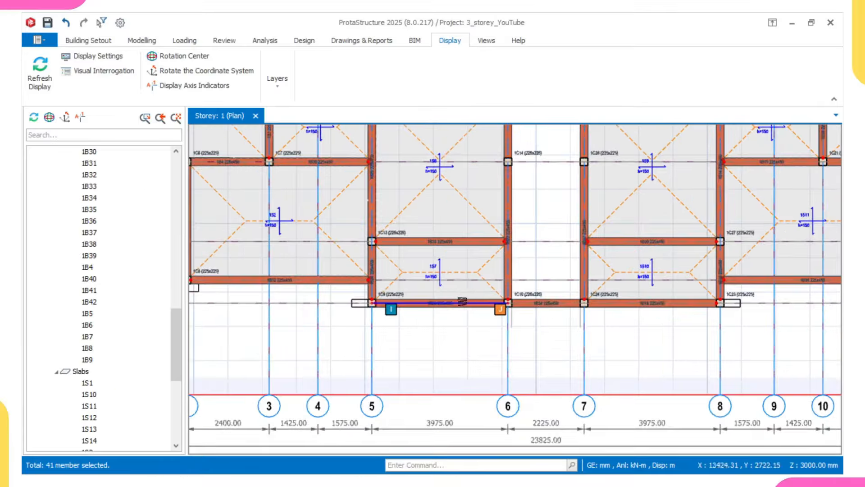
{"action": "scroll", "coordinate": [443, 298], "scroll_direction": "up", "scroll_amount": 3}
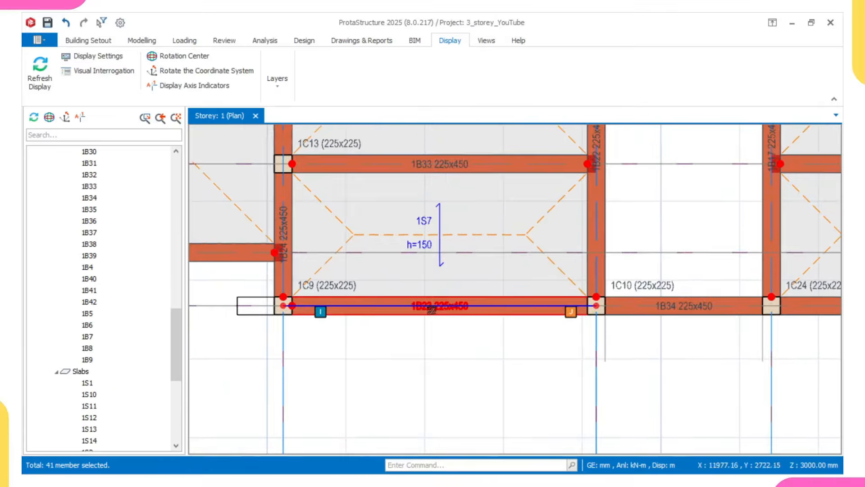
{"action": "middle_click_drag", "start_coordinate": [432, 310], "coordinate": [440, 320]}
{"action": "scroll", "coordinate": [426, 322], "scroll_direction": "up", "scroll_amount": 1}
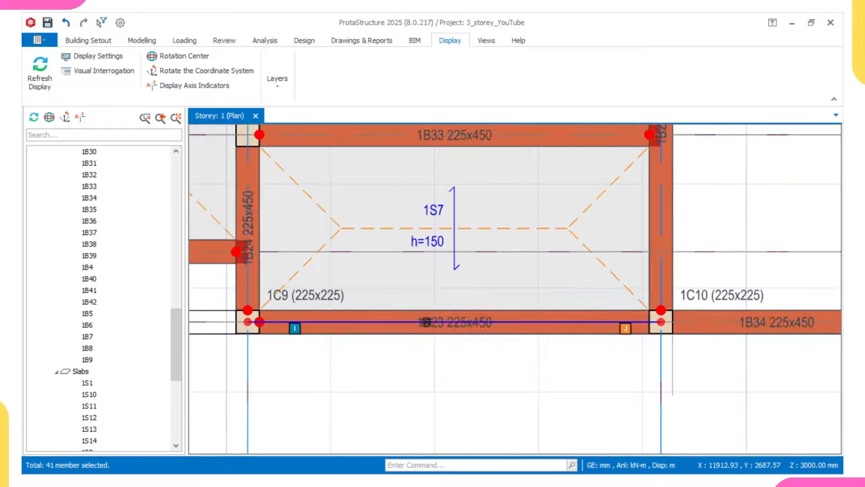
{"action": "scroll", "coordinate": [426, 322], "scroll_direction": "down", "scroll_amount": 1}
{"action": "scroll", "coordinate": [427, 322], "scroll_direction": "down", "scroll_amount": 5}
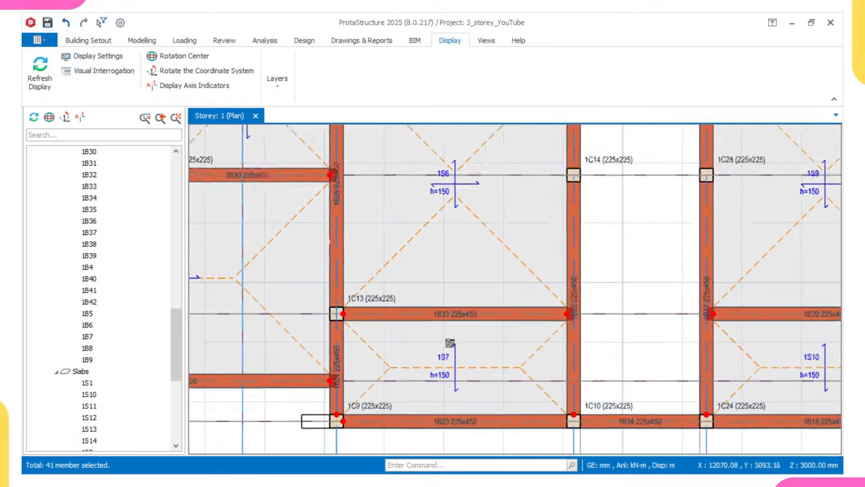
{"action": "scroll", "coordinate": [440, 239], "scroll_direction": "down", "scroll_amount": 3}
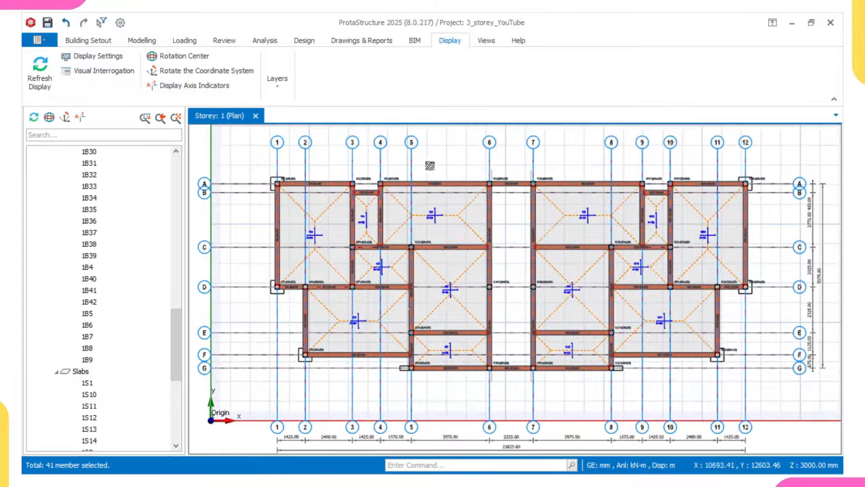
{"action": "scroll", "coordinate": [437, 181], "scroll_direction": "up", "scroll_amount": 3}
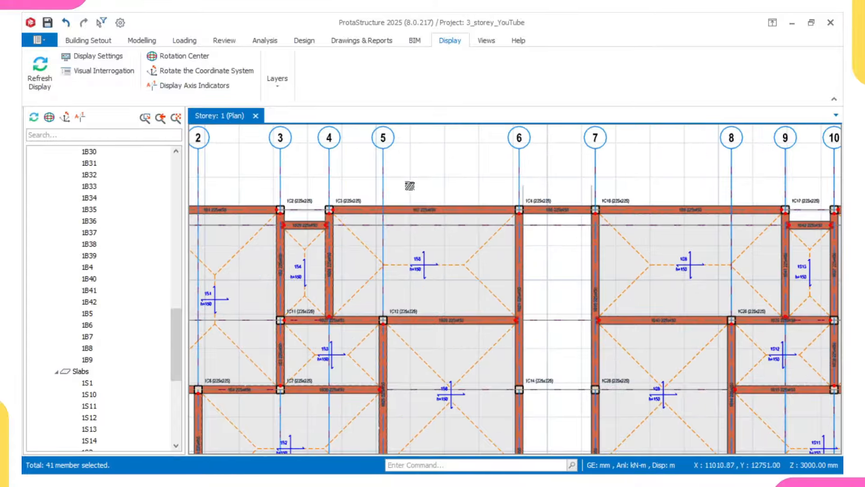
{"action": "middle_click_drag", "start_coordinate": [431, 207], "coordinate": [427, 191]}
{"action": "mouse_move", "coordinate": [393, 194]}
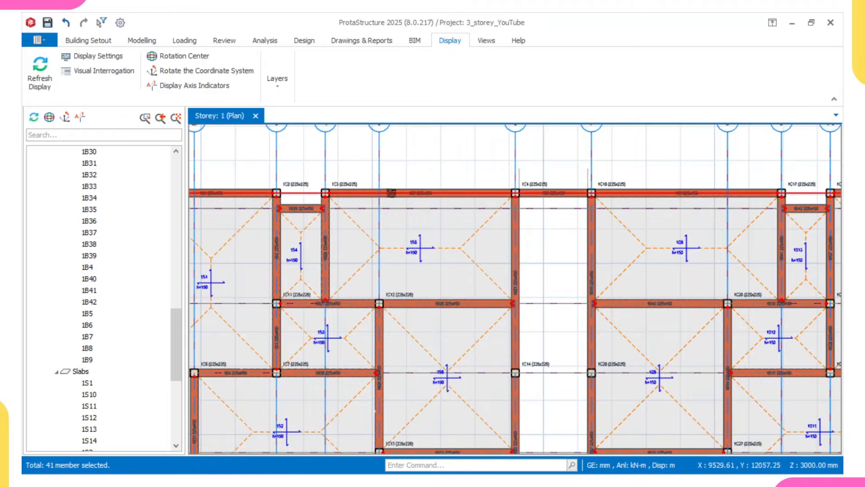
{"action": "scroll", "coordinate": [329, 193], "scroll_direction": "down", "scroll_amount": 2}
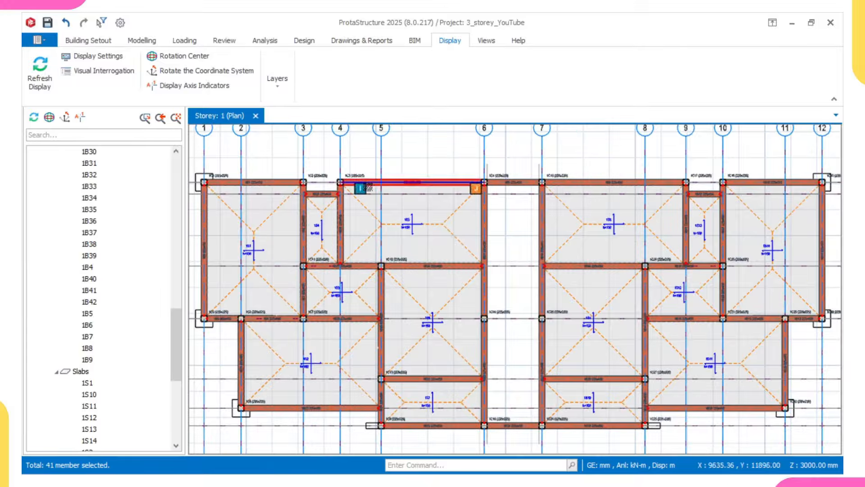
{"action": "scroll", "coordinate": [382, 189], "scroll_direction": "down", "scroll_amount": 1}
{"action": "scroll", "coordinate": [383, 191], "scroll_direction": "up", "scroll_amount": 3}
{"action": "scroll", "coordinate": [390, 195], "scroll_direction": "down", "scroll_amount": 3}
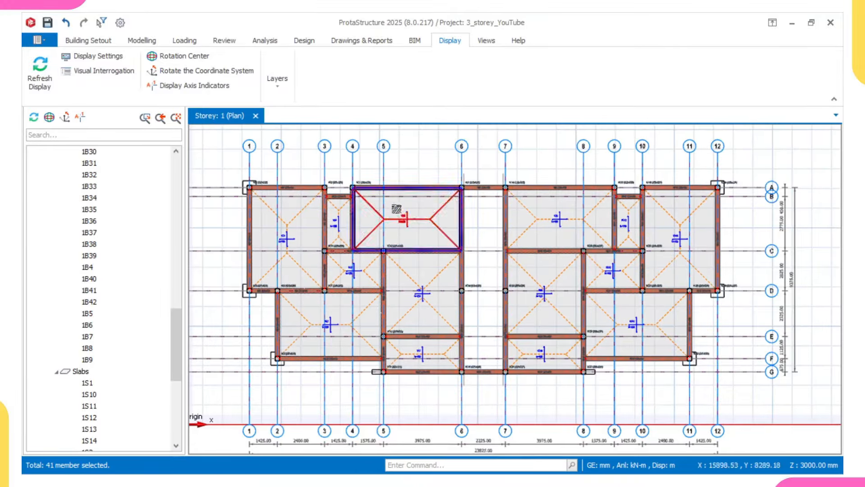
{"action": "scroll", "coordinate": [107, 259], "scroll_direction": "up", "scroll_amount": 14}
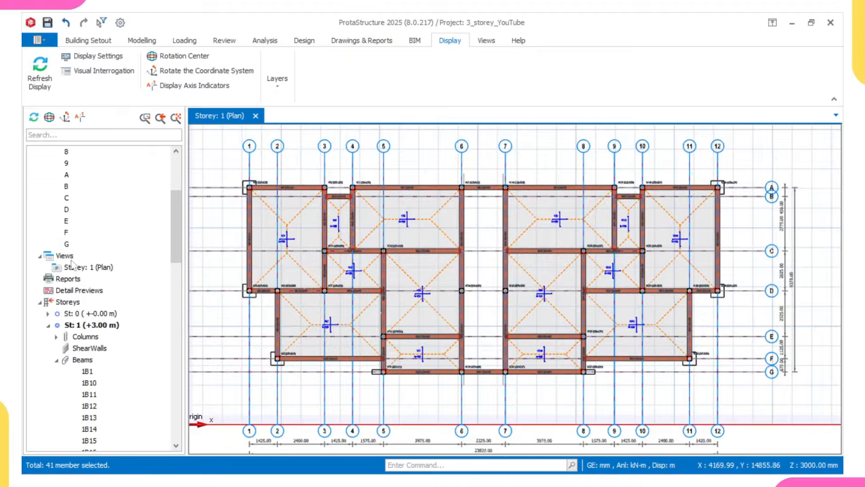
Step: Open a 3D Physical Model view, confirm beam 1B34's 2700 mm wall load, and return to the plan
{"action": "left_click", "coordinate": [72, 258]}
{"action": "right_click", "coordinate": [80, 258]}
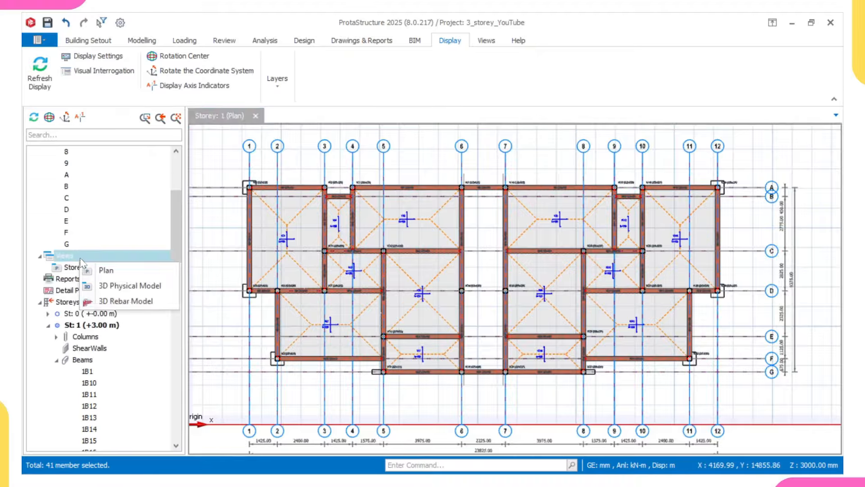
{"action": "left_click", "coordinate": [127, 286]}
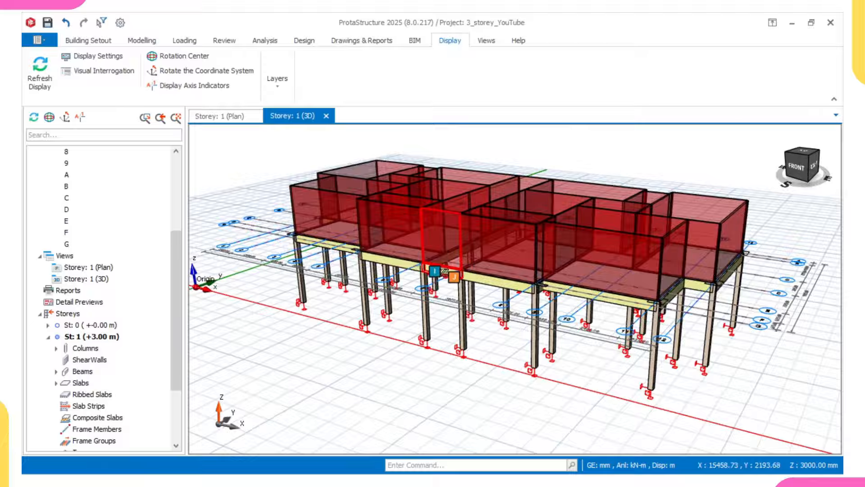
{"action": "middle_click_drag", "start_coordinate": [444, 272], "coordinate": [477, 320]}
{"action": "scroll", "coordinate": [453, 306], "scroll_direction": "down", "scroll_amount": 2}
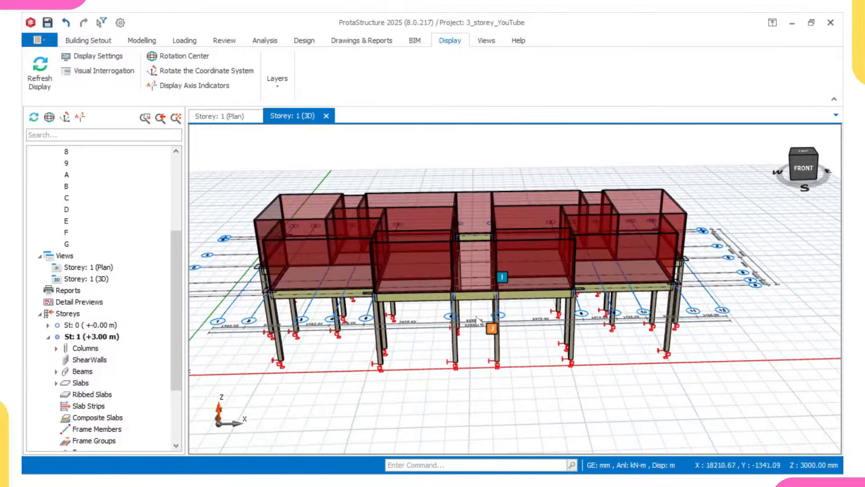
{"action": "middle_click_drag", "start_coordinate": [481, 359], "coordinate": [426, 359]}
{"action": "middle_click_drag", "start_coordinate": [673, 351], "coordinate": [606, 356]}
{"action": "scroll", "coordinate": [582, 327], "scroll_direction": "down", "scroll_amount": 3}
{"action": "scroll", "coordinate": [496, 316], "scroll_direction": "up", "scroll_amount": 5}
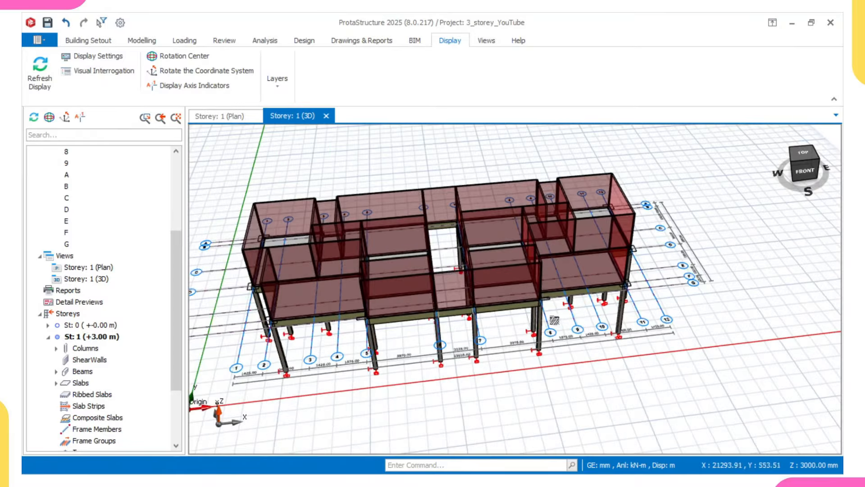
{"action": "mouse_move", "coordinate": [432, 301]}
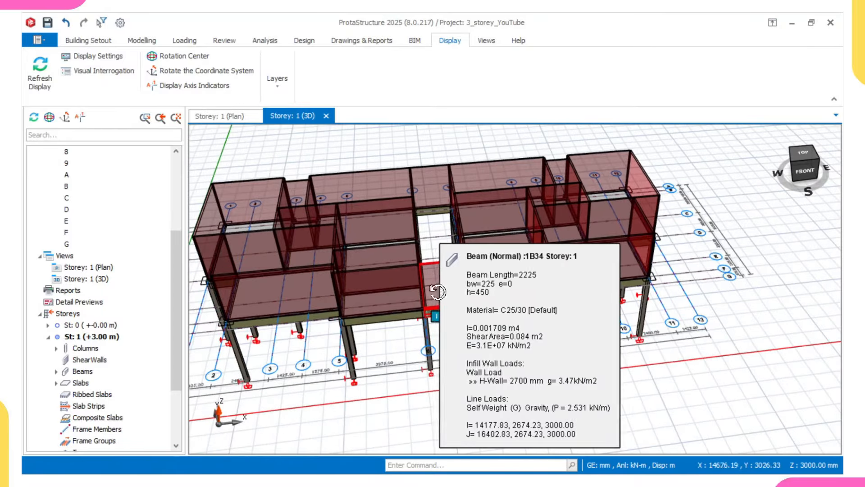
{"action": "middle_click_drag", "start_coordinate": [439, 292], "coordinate": [467, 278]}
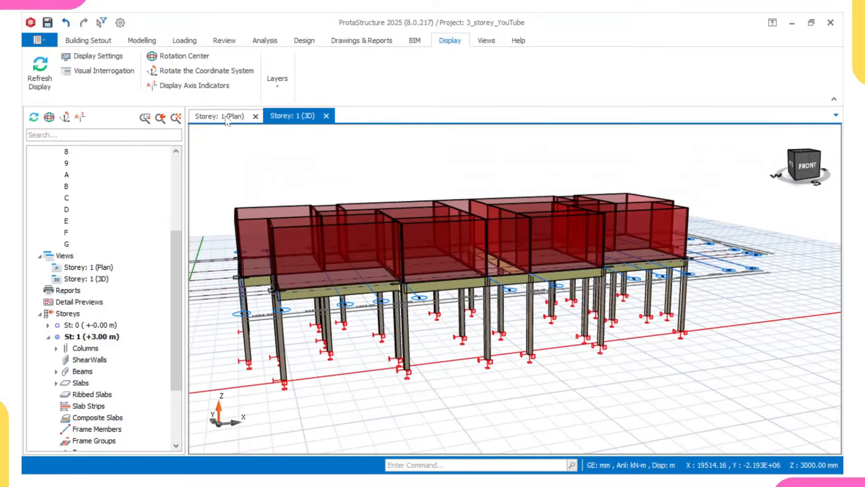
{"action": "left_click", "coordinate": [226, 117]}
{"action": "scroll", "coordinate": [420, 289], "scroll_direction": "down", "scroll_amount": 3}
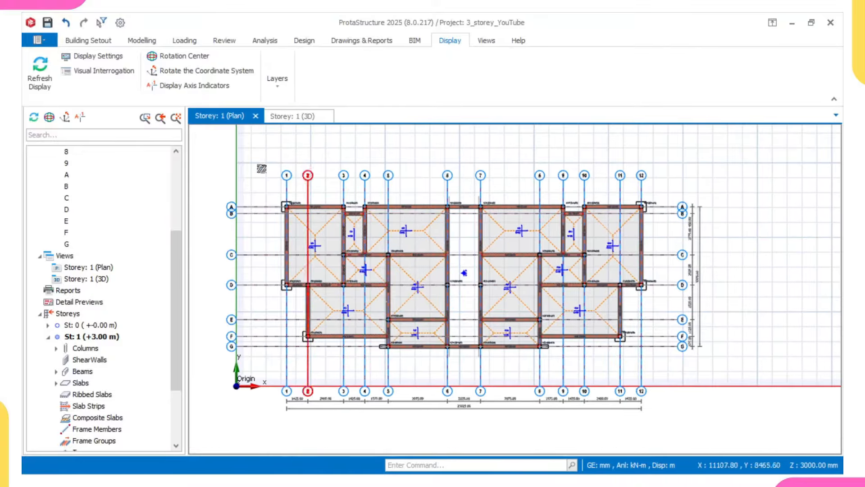
Step: Insert storeys up to Storey 4 at 3000 mm height, generating members from storey 1
{"action": "left_click", "coordinate": [92, 41]}
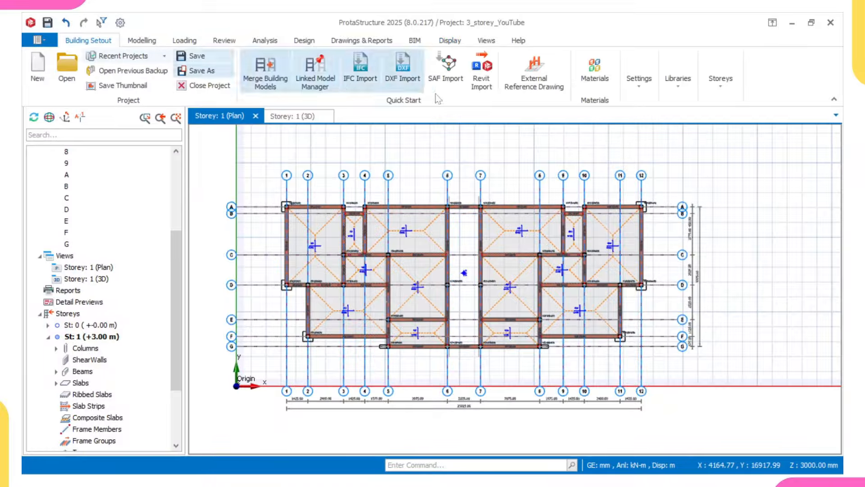
{"action": "left_click", "coordinate": [722, 80]}
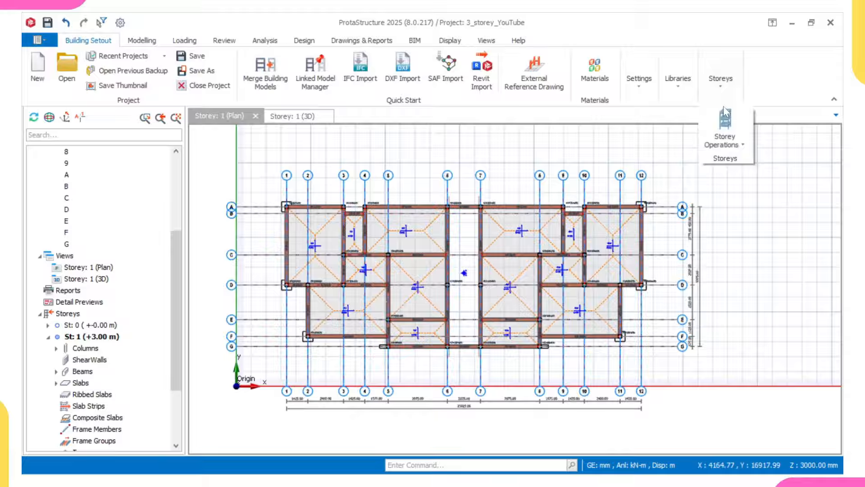
{"action": "left_click", "coordinate": [724, 140]}
{"action": "left_click", "coordinate": [704, 199]}
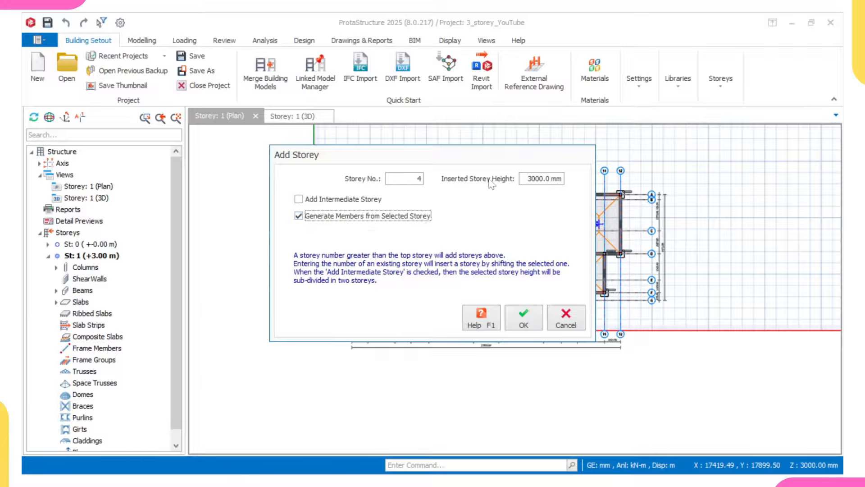
{"action": "left_click", "coordinate": [522, 321]}
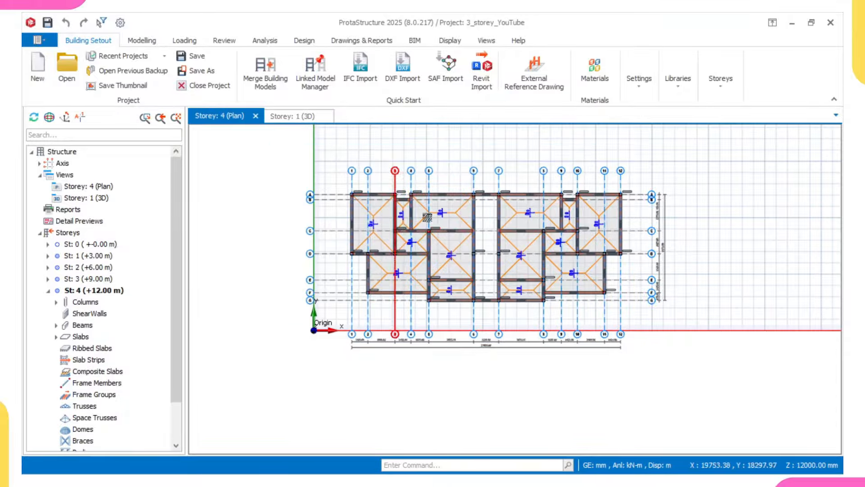
Step: Switch between the 3D view and the Storey 4 plan to inspect the four-storey frame
{"action": "left_click", "coordinate": [302, 116]}
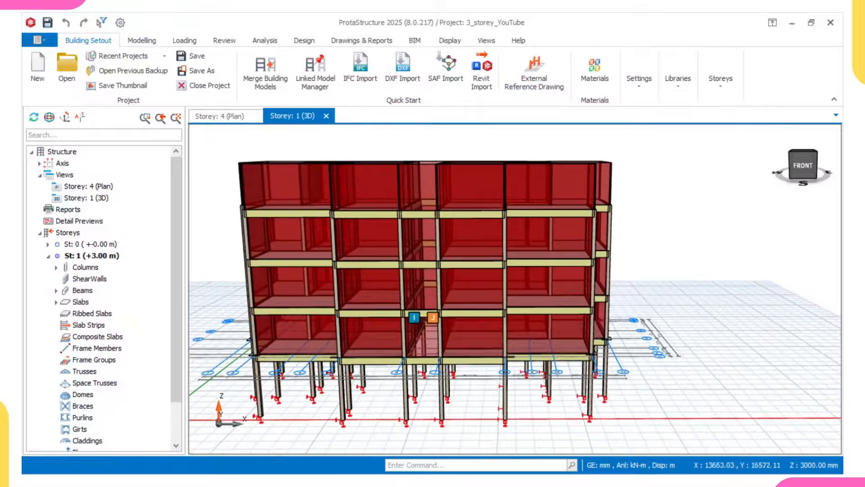
{"action": "mouse_move", "coordinate": [363, 301]}
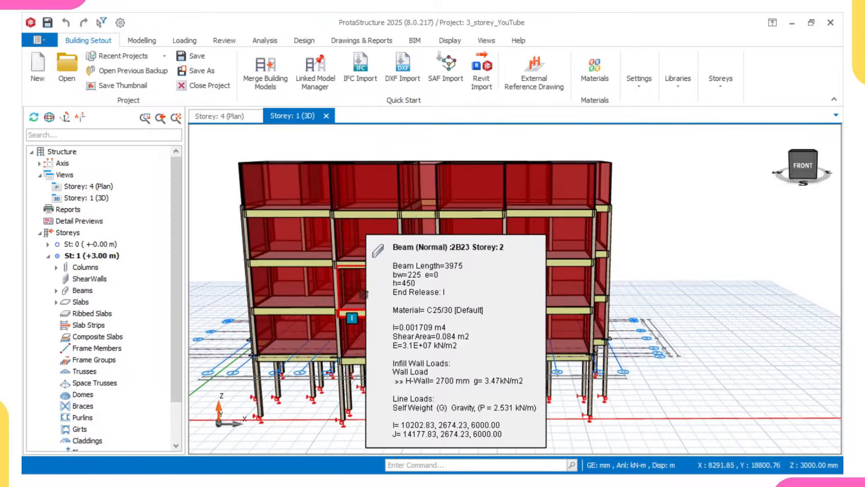
{"action": "mouse_move", "coordinate": [376, 214]}
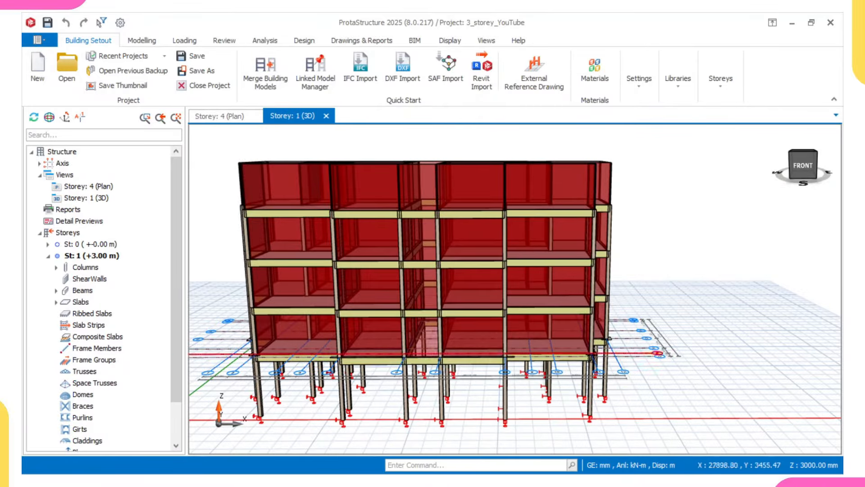
{"action": "mouse_move", "coordinate": [569, 268]}
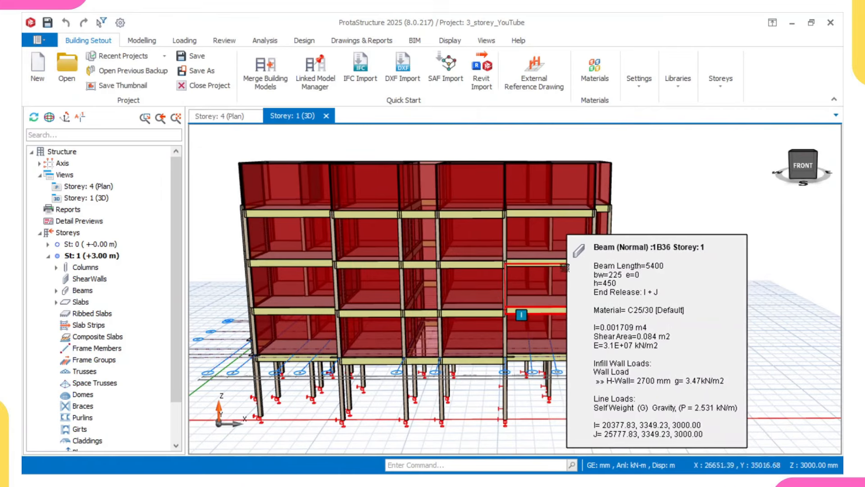
{"action": "mouse_move", "coordinate": [564, 213]}
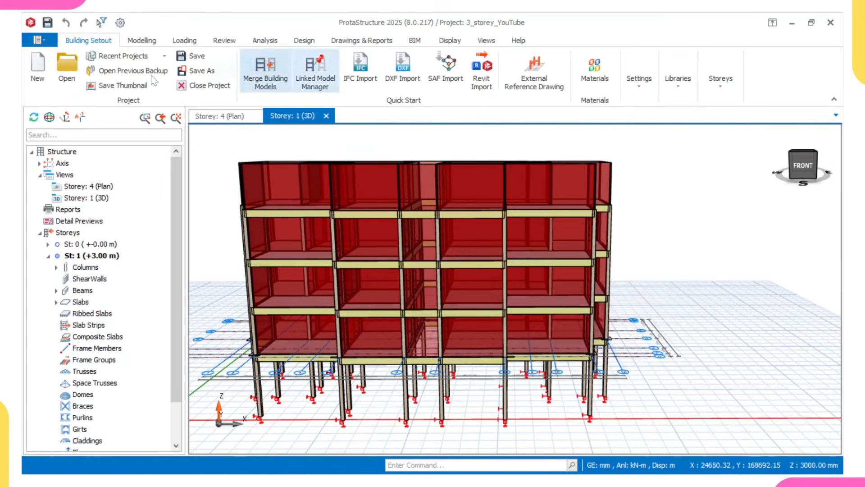
{"action": "left_click", "coordinate": [219, 116]}
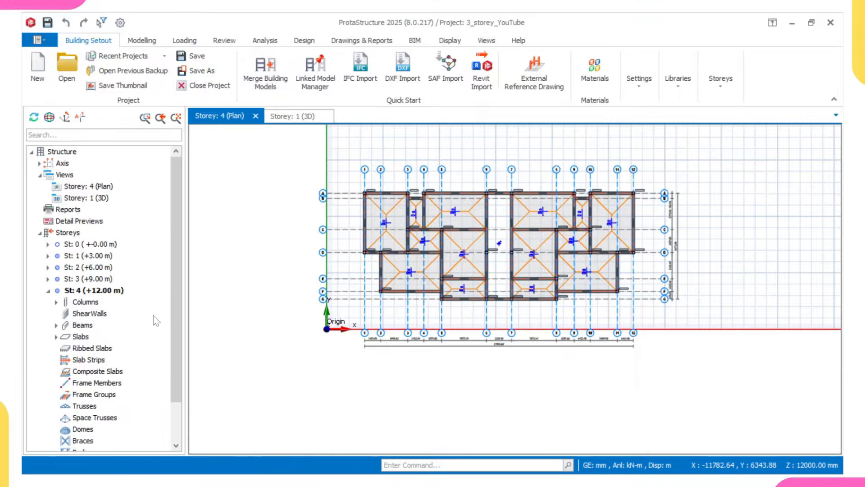
{"action": "left_click", "coordinate": [313, 118]}
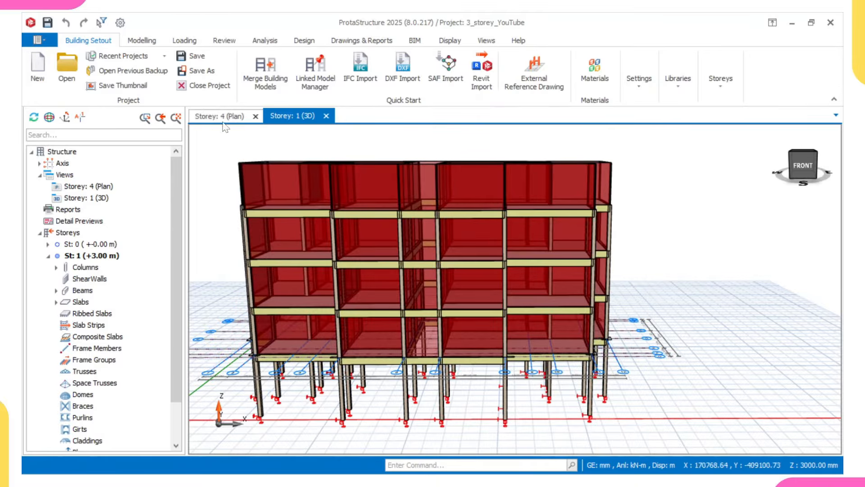
{"action": "scroll", "coordinate": [113, 285], "scroll_direction": "down", "scroll_amount": 2}
Step: Make St: 4 active in the 3D tree and select beam 4B1
{"action": "double_click", "coordinate": [86, 441]}
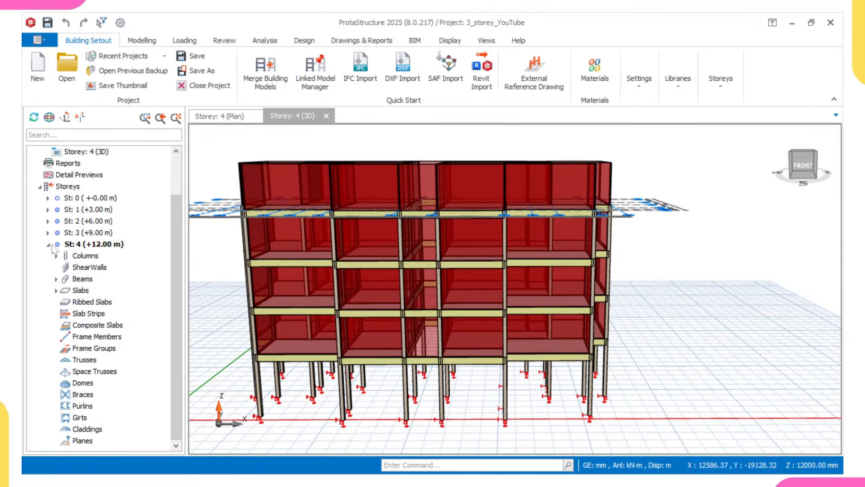
{"action": "left_click", "coordinate": [57, 279]}
{"action": "left_click", "coordinate": [98, 295]}
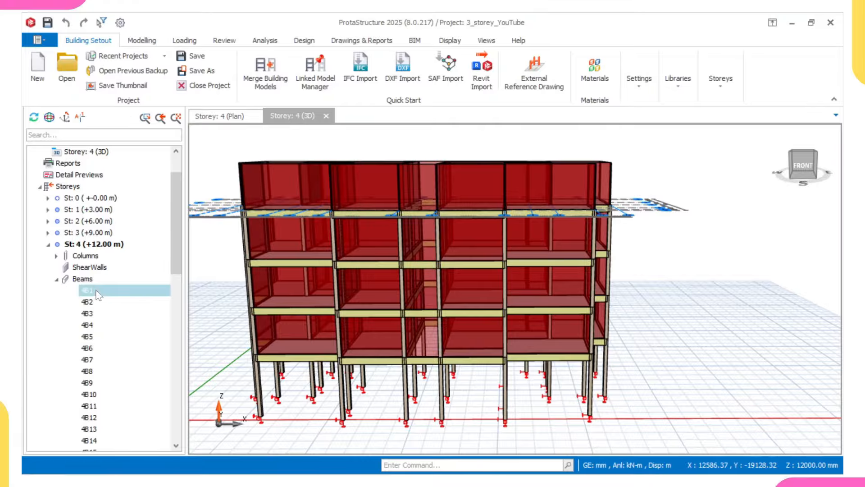
{"action": "scroll", "coordinate": [97, 324], "scroll_direction": "down", "scroll_amount": 12}
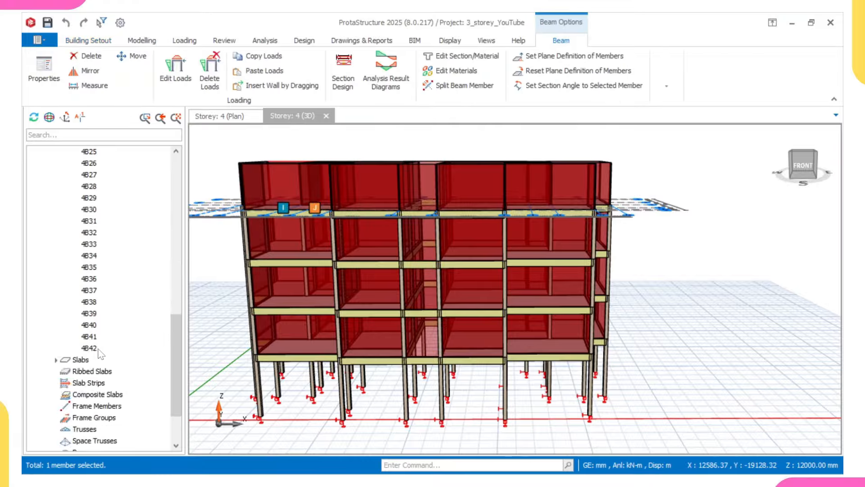
Step: Delete the wall loads from storey 4 beams 4B1–4B42
{"action": "left_click", "coordinate": [104, 348], "text": "shift"}
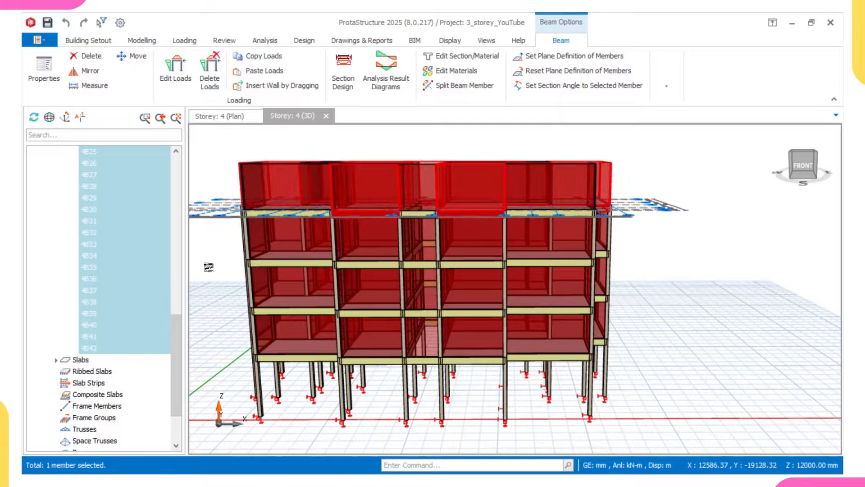
{"action": "right_click", "coordinate": [260, 236]}
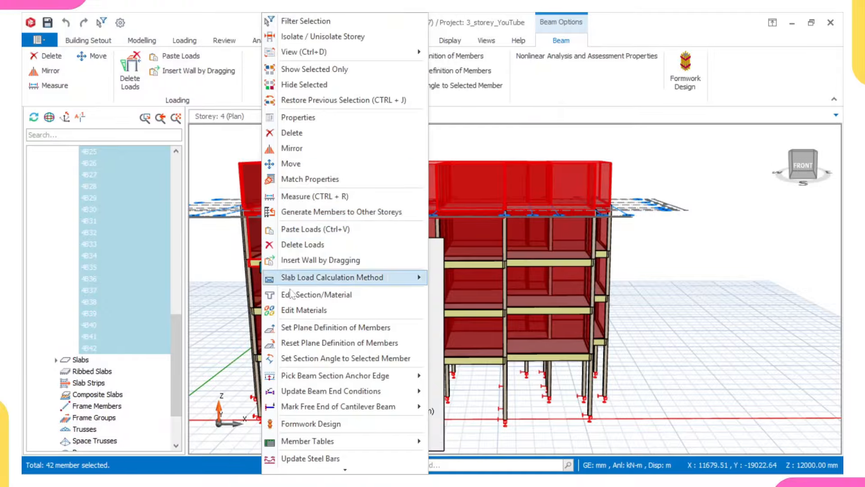
{"action": "left_click", "coordinate": [311, 247]}
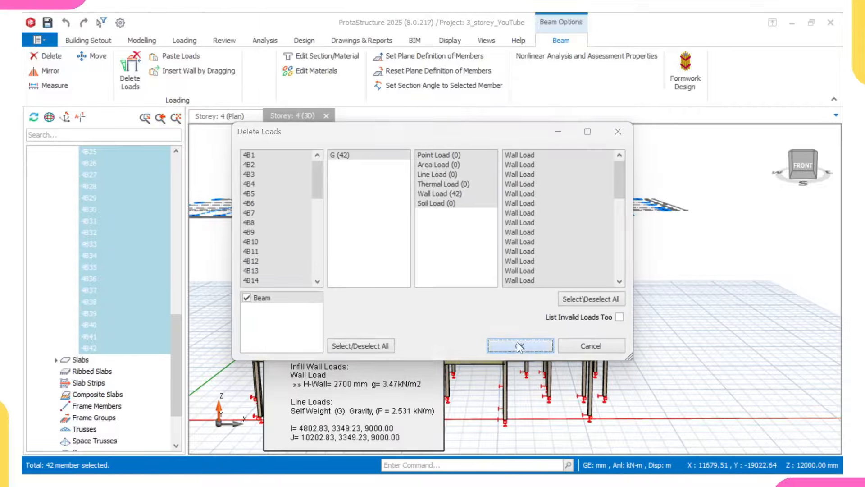
{"action": "left_click", "coordinate": [520, 345]}
{"action": "mouse_move", "coordinate": [434, 229]}
{"action": "middle_mouse_down"}
{"action": "mouse_move", "coordinate": [451, 256]}
{"action": "mouse_move", "coordinate": [426, 269]}
{"action": "middle_mouse_up"}
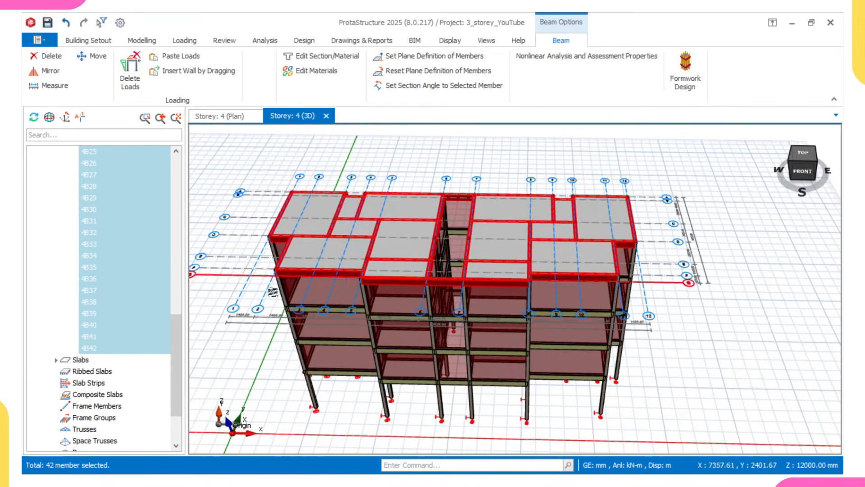
{"action": "scroll", "coordinate": [152, 364], "scroll_direction": "down", "scroll_amount": 2}
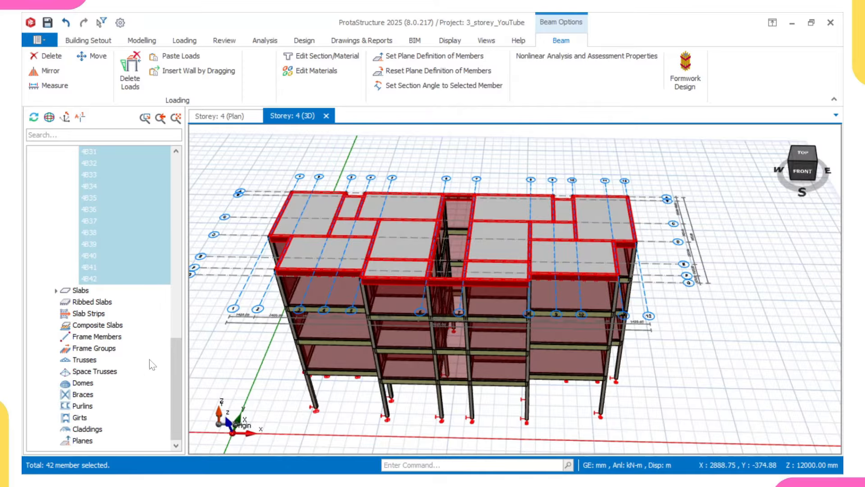
Step: Delete storey 4 slabs 4S1–4S14
{"action": "left_click", "coordinate": [57, 291]}
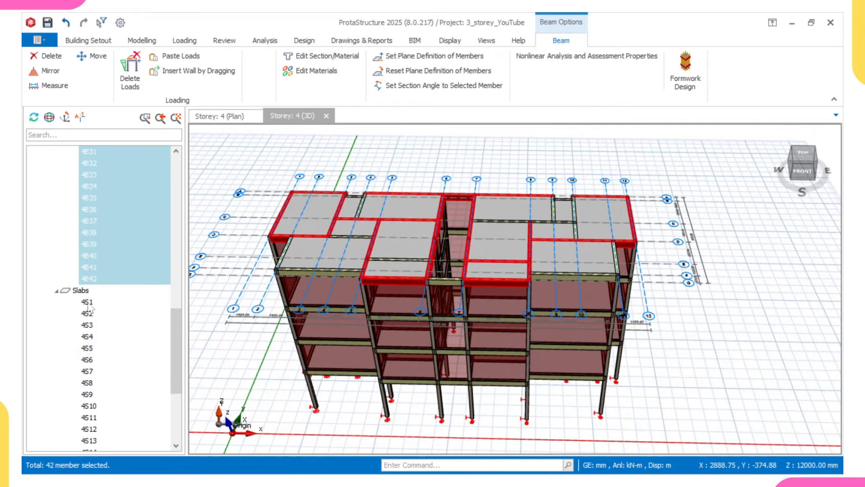
{"action": "left_click", "coordinate": [87, 302]}
{"action": "scroll", "coordinate": [93, 311], "scroll_direction": "down", "scroll_amount": 4}
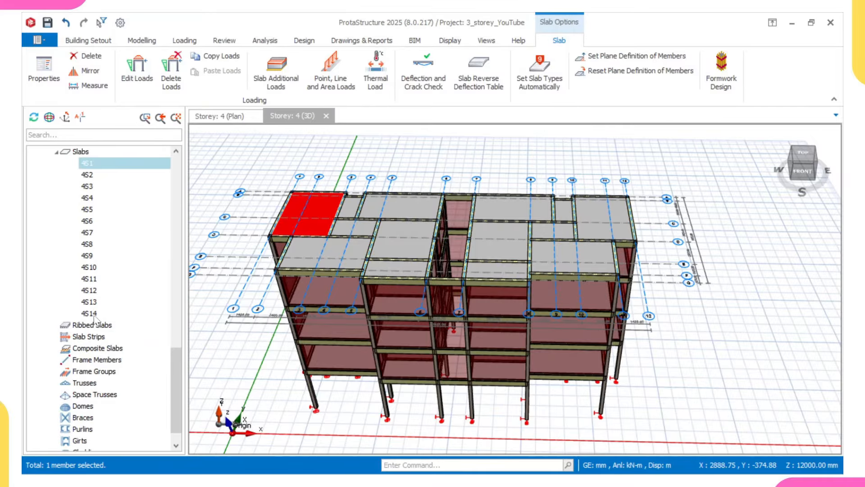
{"action": "left_click", "coordinate": [90, 314], "text": "shift"}
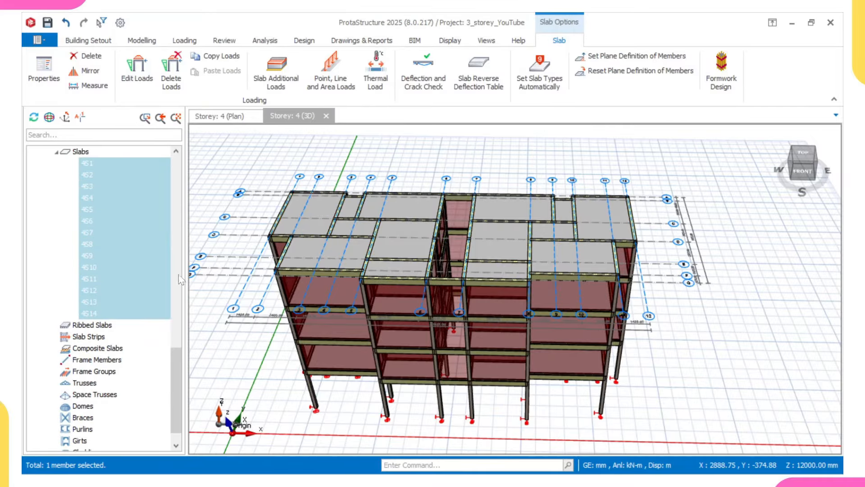
{"action": "right_click", "coordinate": [415, 134]}
{"action": "left_click", "coordinate": [430, 251]}
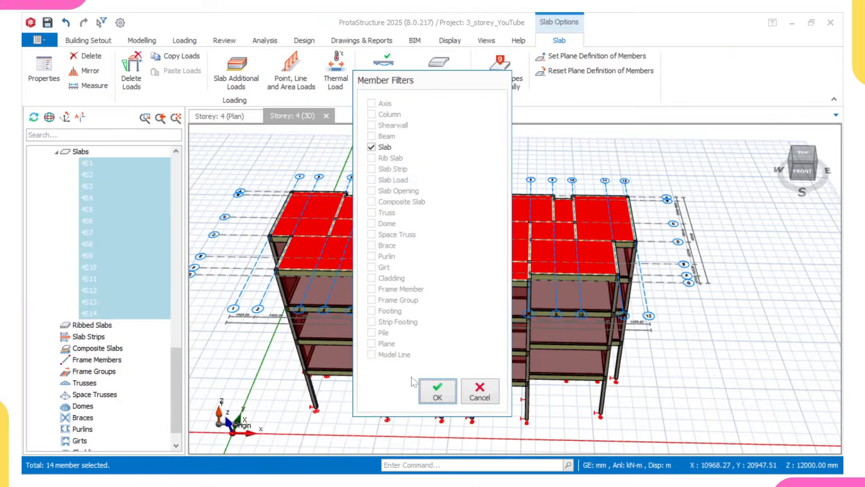
{"action": "left_click", "coordinate": [430, 382]}
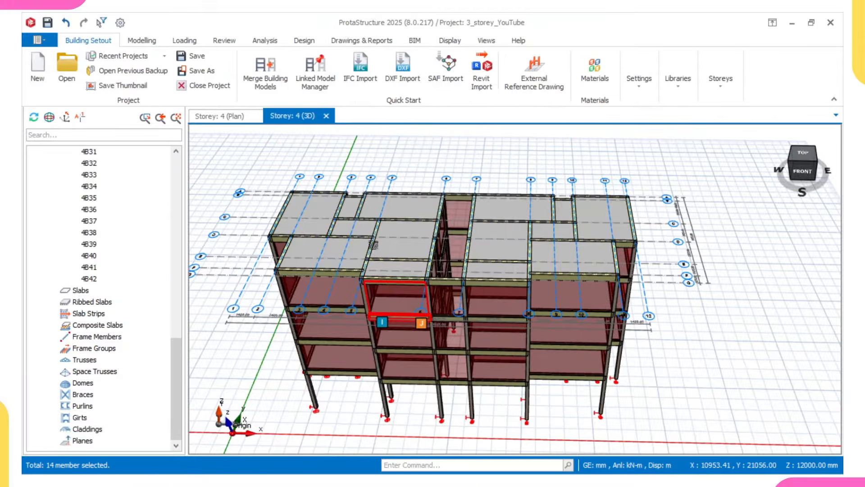
{"action": "middle_click_drag", "start_coordinate": [419, 262], "coordinate": [467, 296], "text": "shift"}
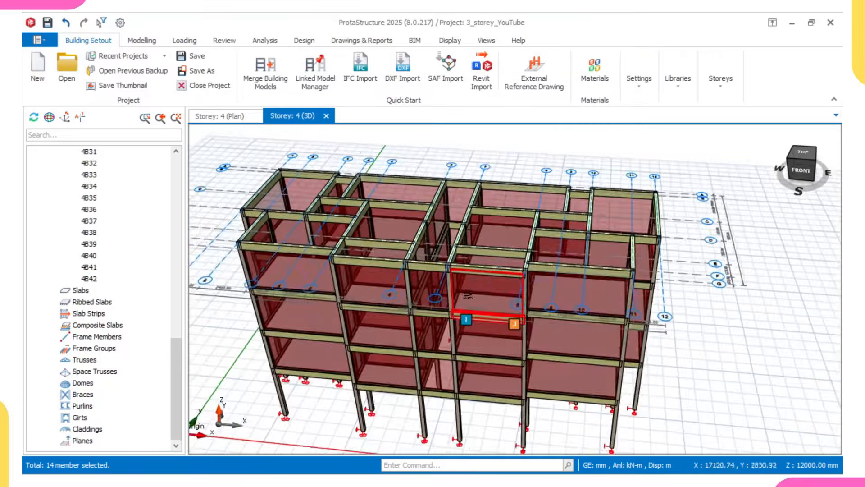
{"action": "scroll", "coordinate": [481, 270], "scroll_direction": "up", "scroll_amount": 3}
{"action": "mouse_move", "coordinate": [479, 266]}
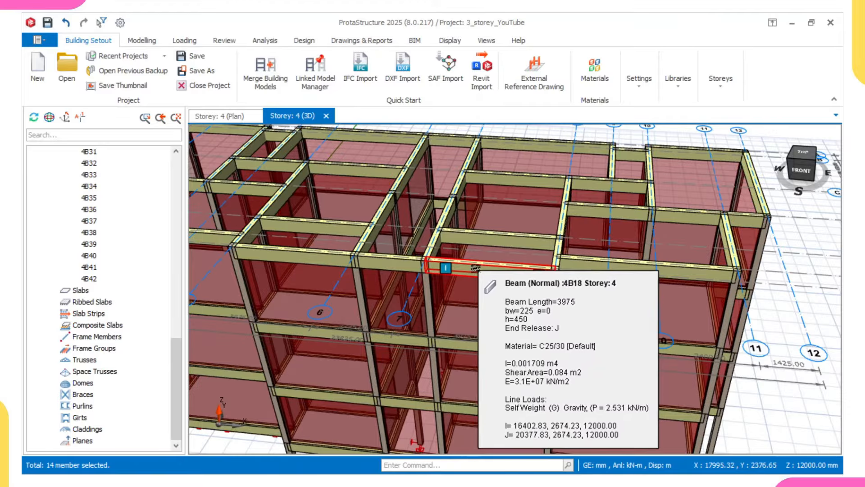
{"action": "scroll", "coordinate": [473, 269], "scroll_direction": "up", "scroll_amount": 2}
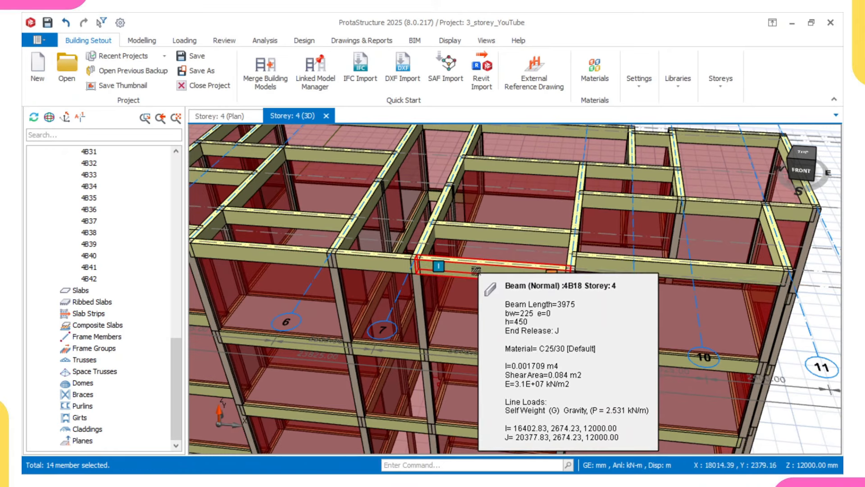
{"action": "scroll", "coordinate": [473, 275], "scroll_direction": "down", "scroll_amount": 2}
{"action": "middle_click_drag", "start_coordinate": [471, 323], "coordinate": [476, 288]}
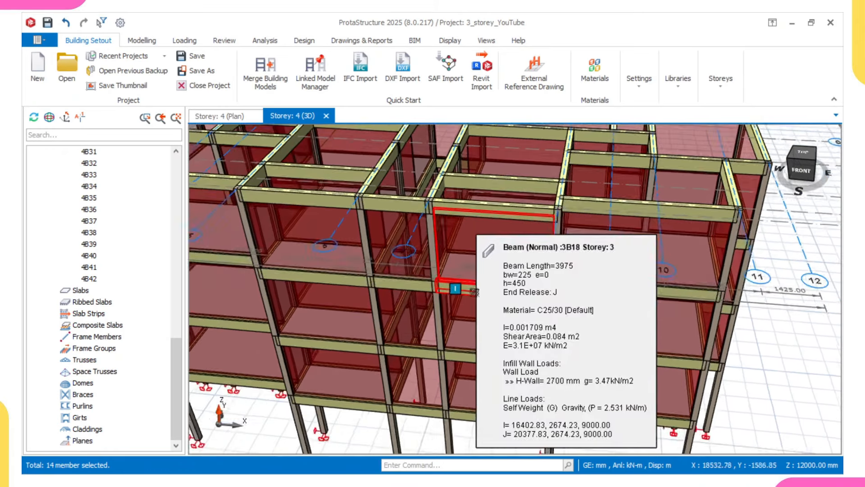
{"action": "right_click_drag", "start_coordinate": [476, 288], "coordinate": [475, 274]}
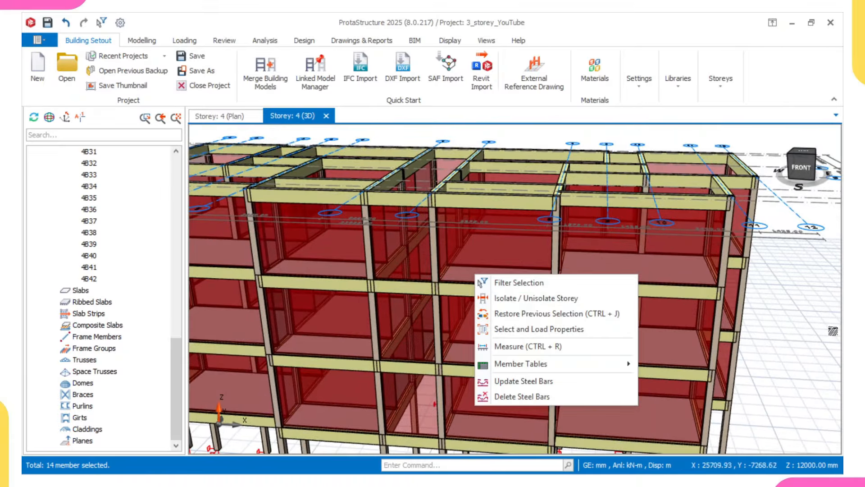
{"action": "left_click", "coordinate": [814, 331]}
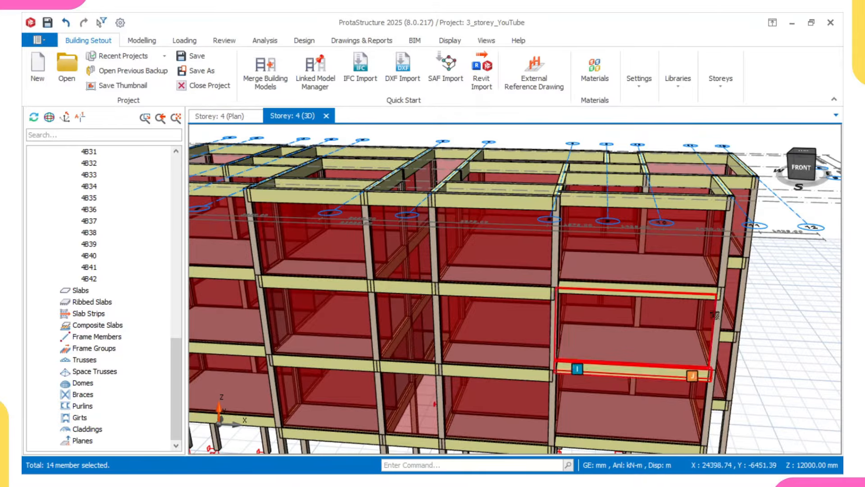
{"action": "middle_click_drag", "start_coordinate": [712, 246], "coordinate": [691, 271]}
{"action": "scroll", "coordinate": [691, 227], "scroll_direction": "up", "scroll_amount": 3}
{"action": "scroll", "coordinate": [690, 226], "scroll_direction": "up", "scroll_amount": 2}
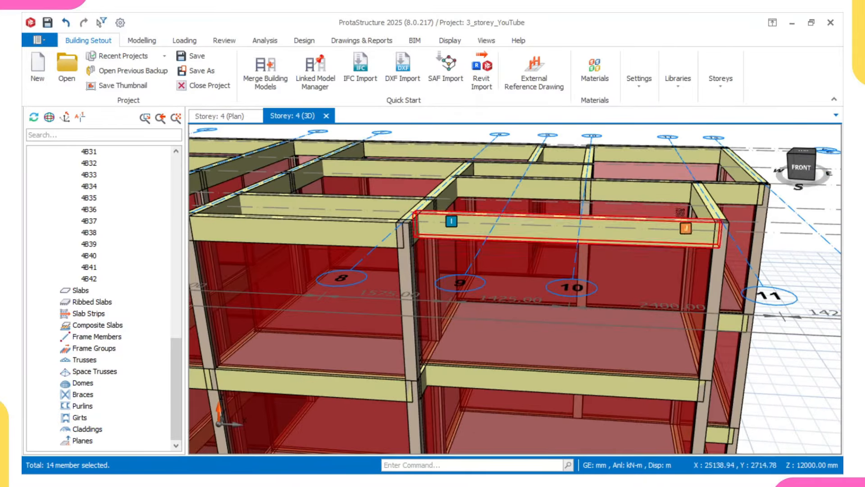
{"action": "scroll", "coordinate": [578, 204], "scroll_direction": "down", "scroll_amount": 3}
{"action": "middle_click_drag", "start_coordinate": [575, 203], "coordinate": [586, 238]}
{"action": "right_click_drag", "start_coordinate": [585, 238], "coordinate": [586, 298]}
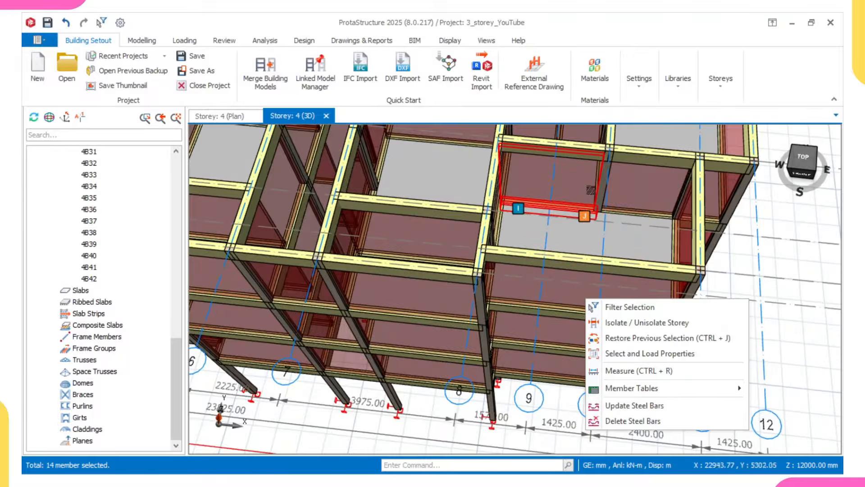
{"action": "mouse_move", "coordinate": [509, 255]}
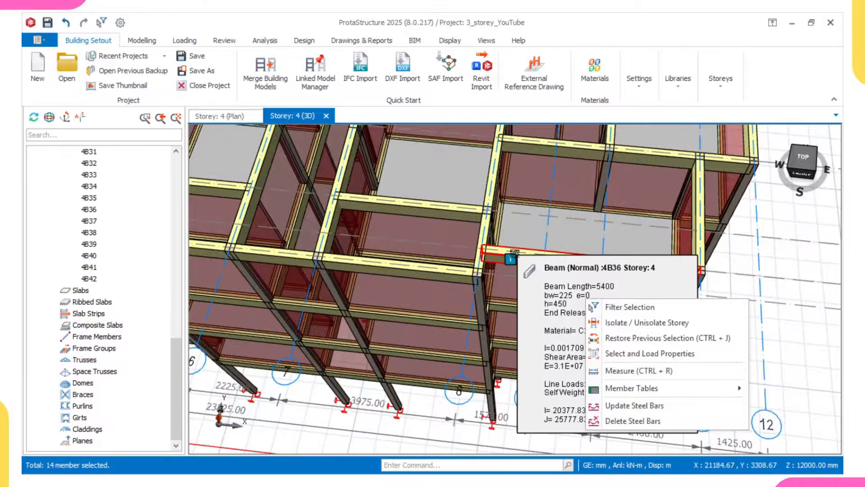
{"action": "left_click", "coordinate": [788, 247]}
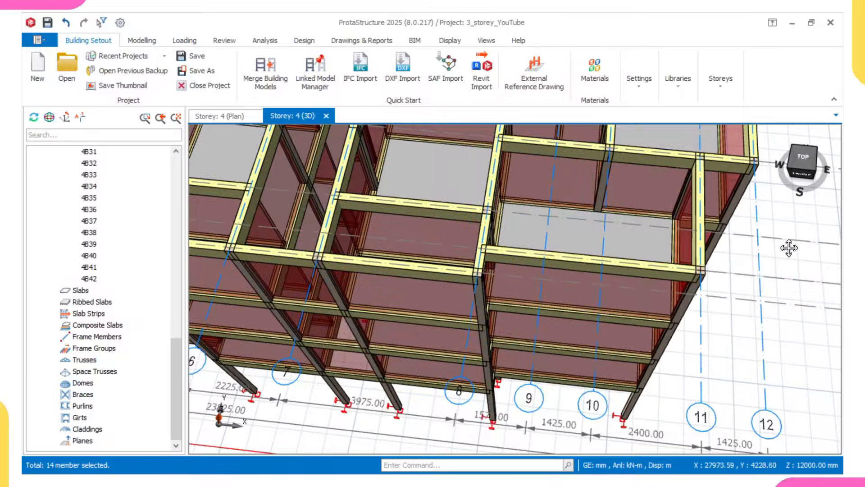
{"action": "scroll", "coordinate": [776, 254], "scroll_direction": "down", "scroll_amount": 4}
{"action": "middle_click_drag", "start_coordinate": [743, 257], "coordinate": [707, 216]}
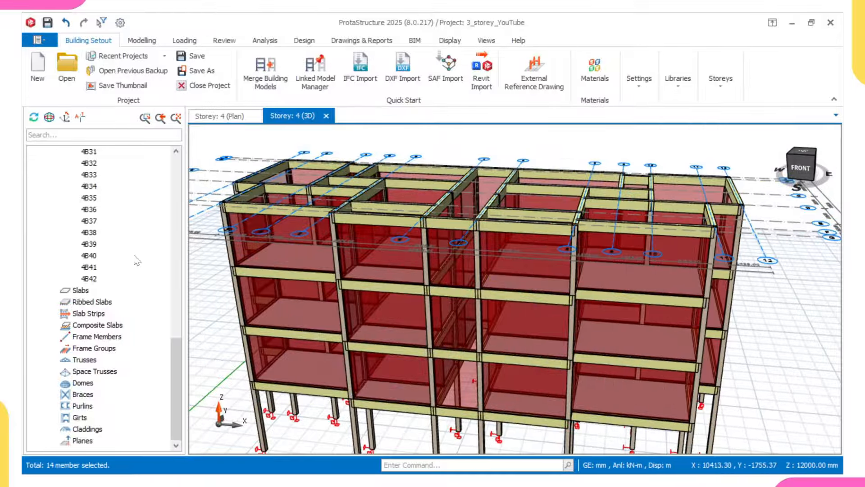
{"action": "scroll", "coordinate": [121, 225], "scroll_direction": "up", "scroll_amount": 1}
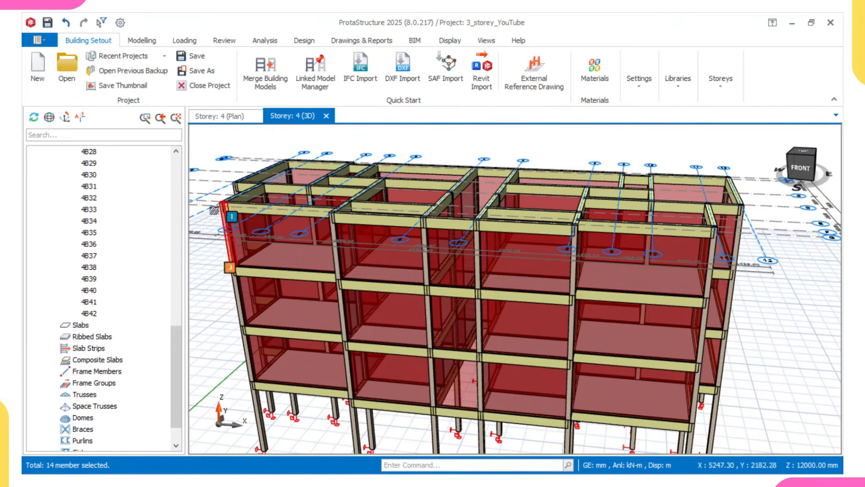
{"action": "scroll", "coordinate": [100, 189], "scroll_direction": "up", "scroll_amount": 8}
Step: Set depth h of all storey 4 beams to 300 mm via the RC Beam Table's Columnwise Edit
{"action": "scroll", "coordinate": [100, 188], "scroll_direction": "up", "scroll_amount": 2}
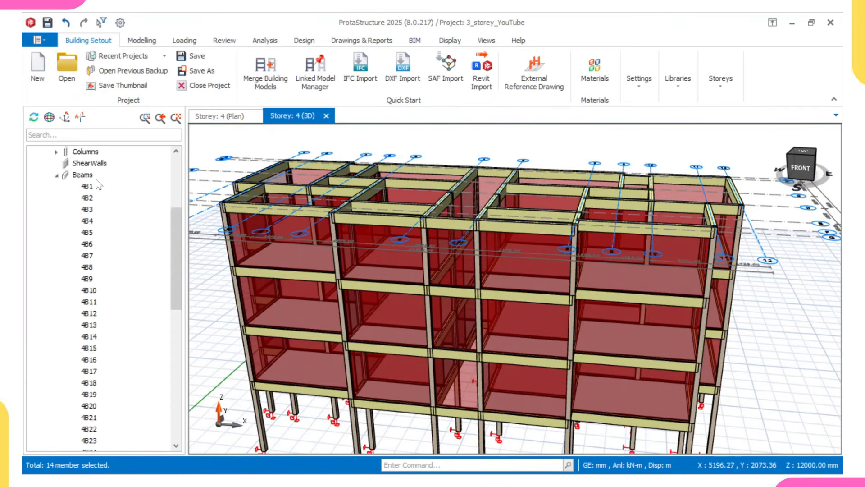
{"action": "scroll", "coordinate": [88, 184], "scroll_direction": "up", "scroll_amount": 2}
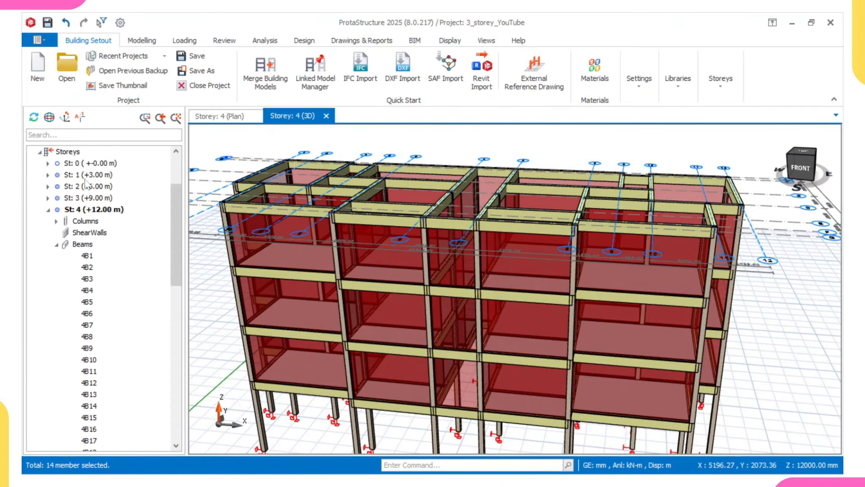
{"action": "left_click", "coordinate": [78, 245]}
{"action": "right_click", "coordinate": [75, 243]}
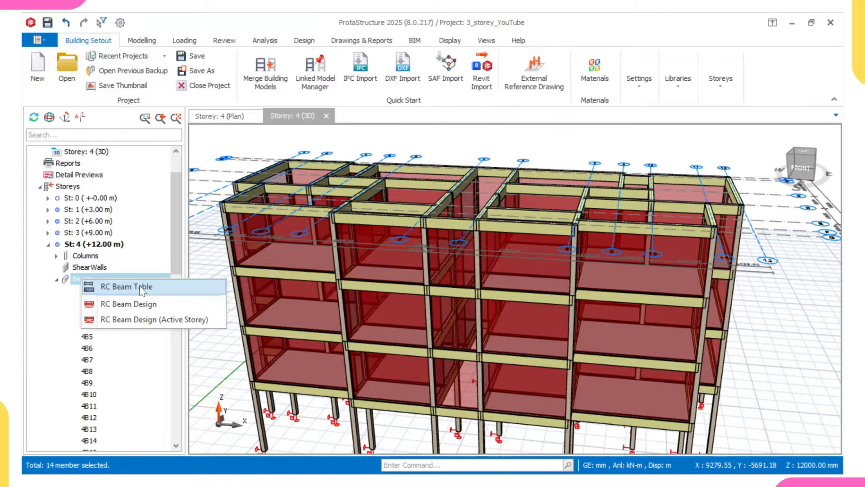
{"action": "left_click", "coordinate": [142, 287]}
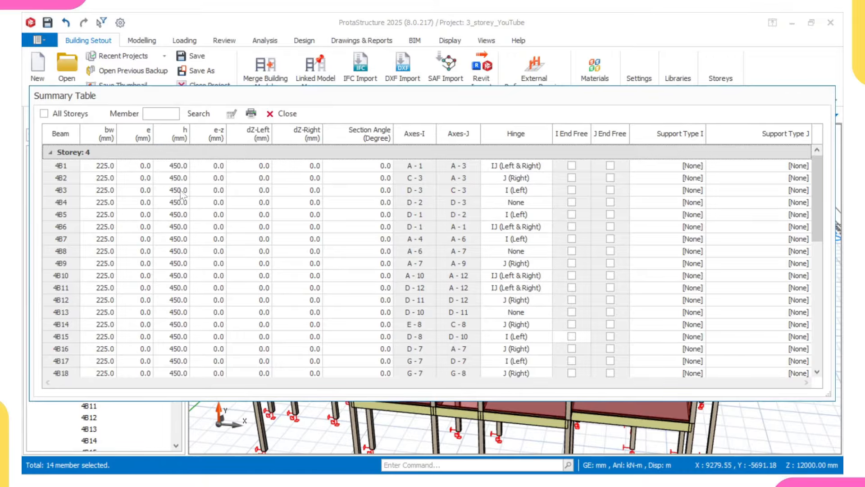
{"action": "left_click", "coordinate": [182, 142]}
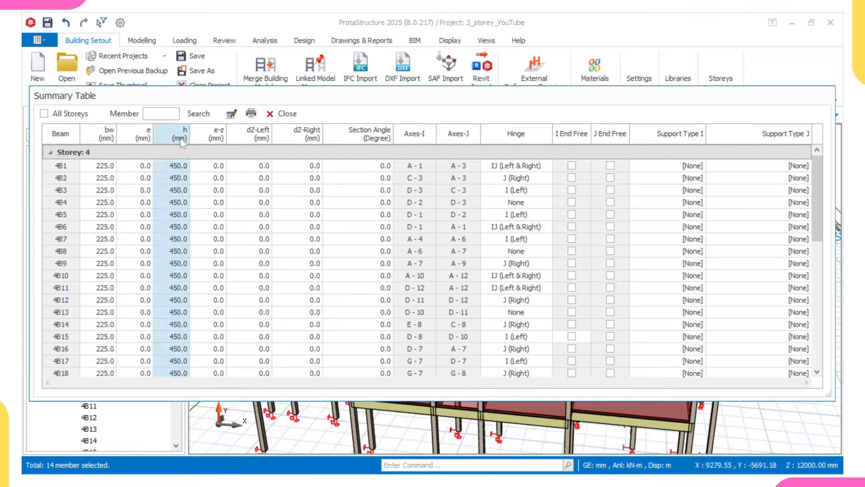
{"action": "left_click", "coordinate": [232, 115]}
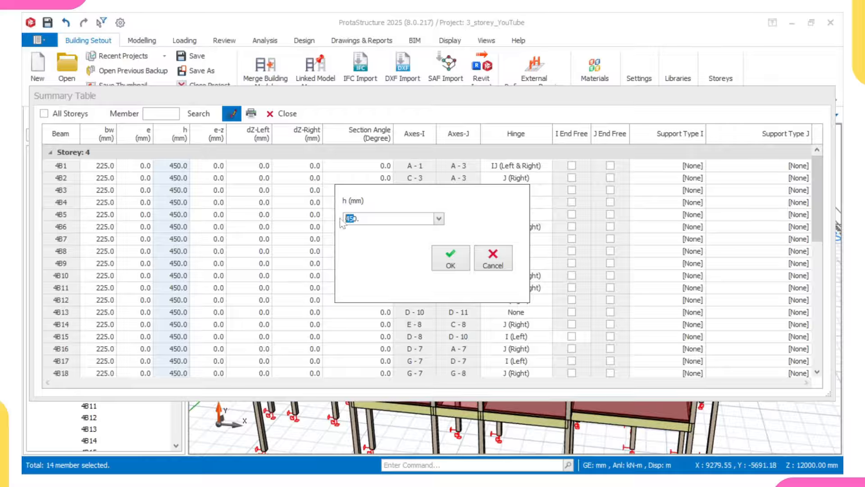
{"action": "left_click", "coordinate": [447, 264]}
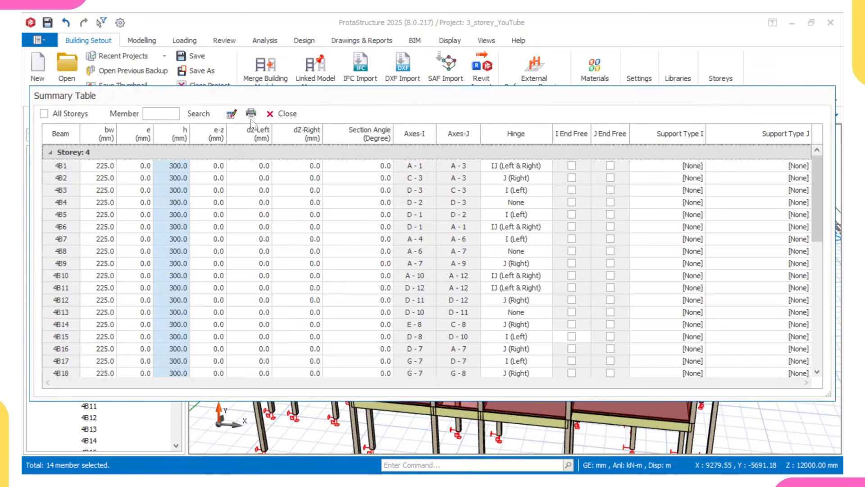
{"action": "left_click", "coordinate": [282, 114]}
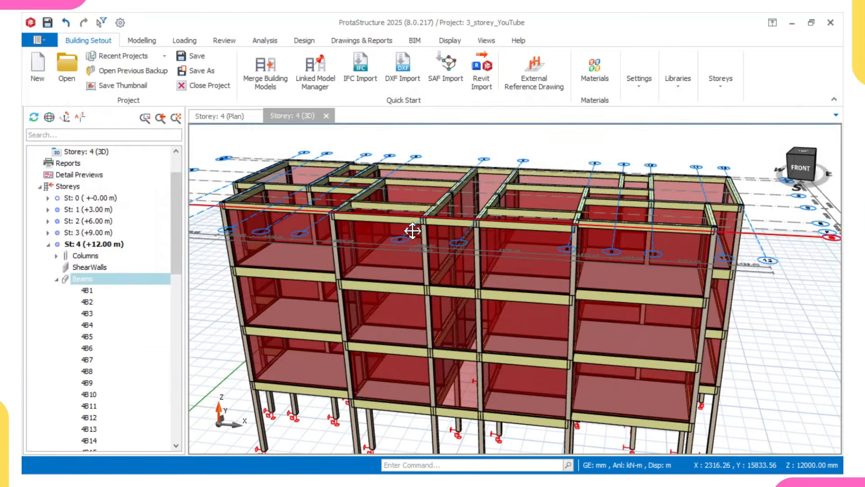
Step: Orbit and zoom the 3D model to check the 300 mm roof beams, then return to the Storey 4 plan
{"action": "scroll", "coordinate": [459, 218], "scroll_direction": "up", "scroll_amount": 3}
{"action": "mouse_move", "coordinate": [446, 317]}
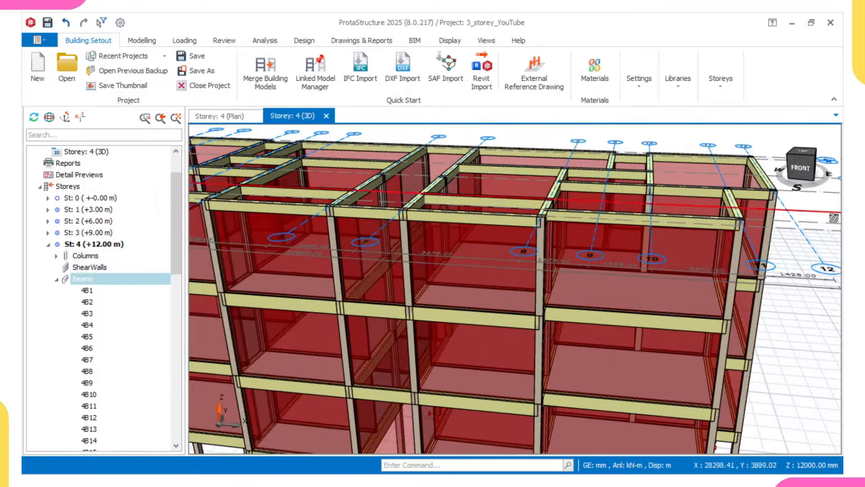
{"action": "scroll", "coordinate": [697, 304], "scroll_direction": "down", "scroll_amount": 4}
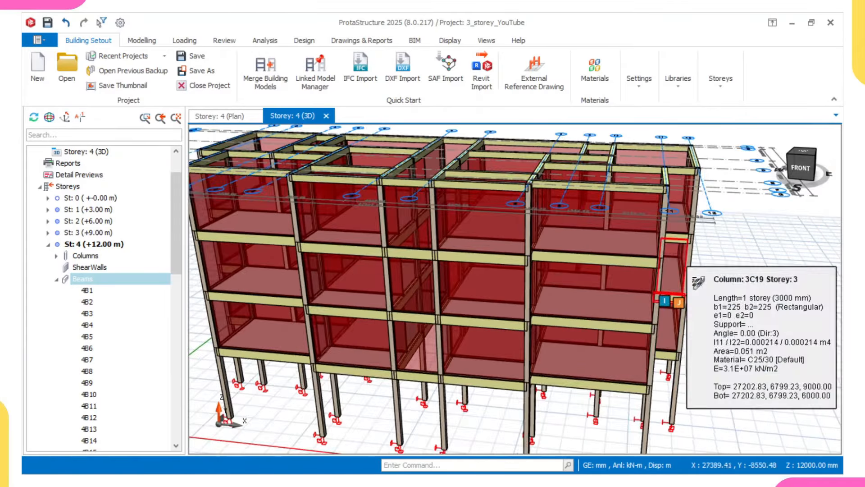
{"action": "mouse_move", "coordinate": [667, 280]}
{"action": "middle_mouse_down"}
{"action": "mouse_move", "coordinate": [624, 305]}
{"action": "mouse_move", "coordinate": [631, 293]}
{"action": "mouse_move", "coordinate": [576, 311]}
{"action": "mouse_move", "coordinate": [624, 283]}
{"action": "mouse_move", "coordinate": [573, 288]}
{"action": "middle_mouse_up"}
{"action": "scroll", "coordinate": [631, 293], "scroll_direction": "down", "scroll_amount": 3}
{"action": "middle_click_drag", "start_coordinate": [510, 287], "coordinate": [480, 294]}
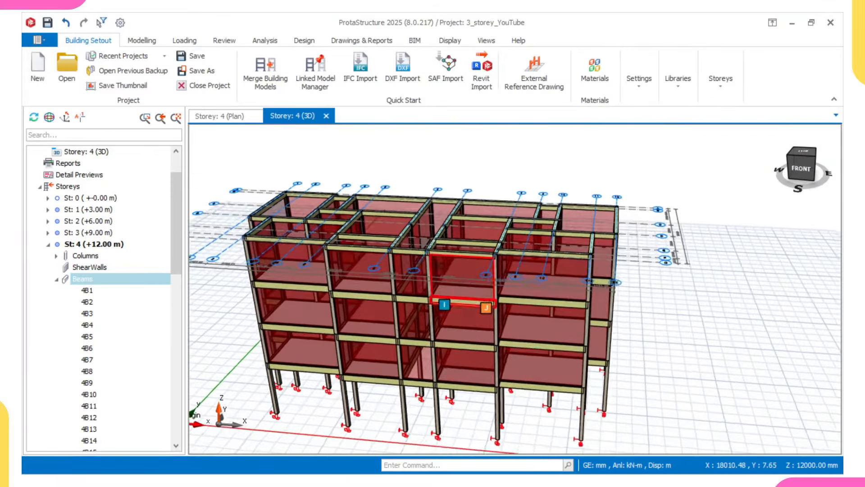
{"action": "scroll", "coordinate": [451, 277], "scroll_direction": "up", "scroll_amount": 1}
{"action": "middle_click_drag", "start_coordinate": [299, 247], "coordinate": [460, 273]}
{"action": "scroll", "coordinate": [441, 282], "scroll_direction": "up", "scroll_amount": 3}
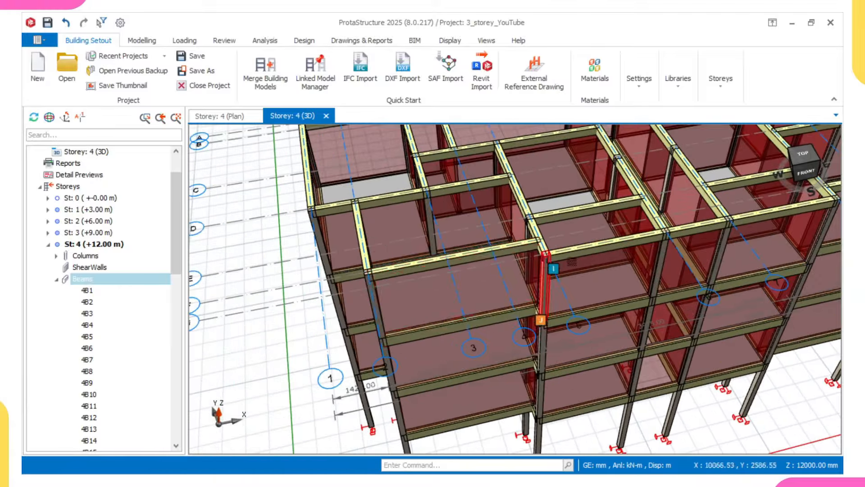
{"action": "scroll", "coordinate": [541, 307], "scroll_direction": "down", "scroll_amount": 4}
{"action": "middle_click_drag", "start_coordinate": [656, 256], "coordinate": [558, 270]}
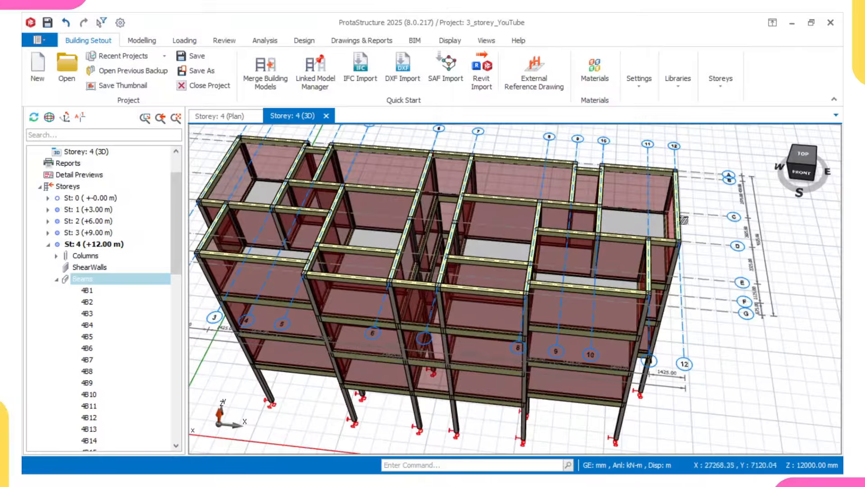
{"action": "left_click", "coordinate": [221, 117]}
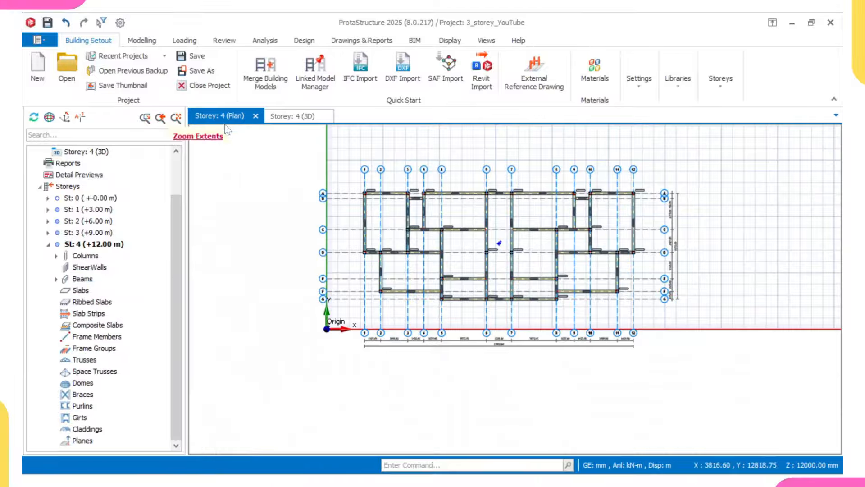
Step: Start storey 4 slab insertion with the cantilever slab type and a 400 mm cantilever length
{"action": "scroll", "coordinate": [340, 221], "scroll_direction": "up", "scroll_amount": 5}
{"action": "scroll", "coordinate": [421, 213], "scroll_direction": "up", "scroll_amount": 3}
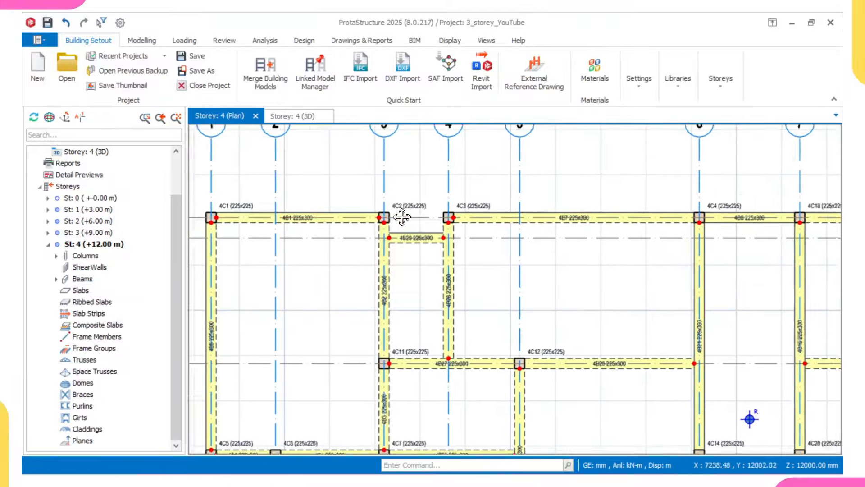
{"action": "scroll", "coordinate": [415, 220], "scroll_direction": "up", "scroll_amount": 2}
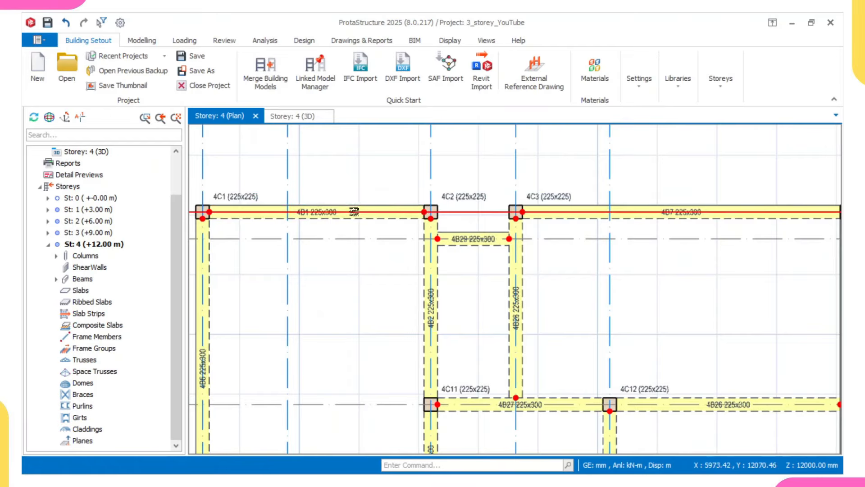
{"action": "left_click", "coordinate": [142, 41]}
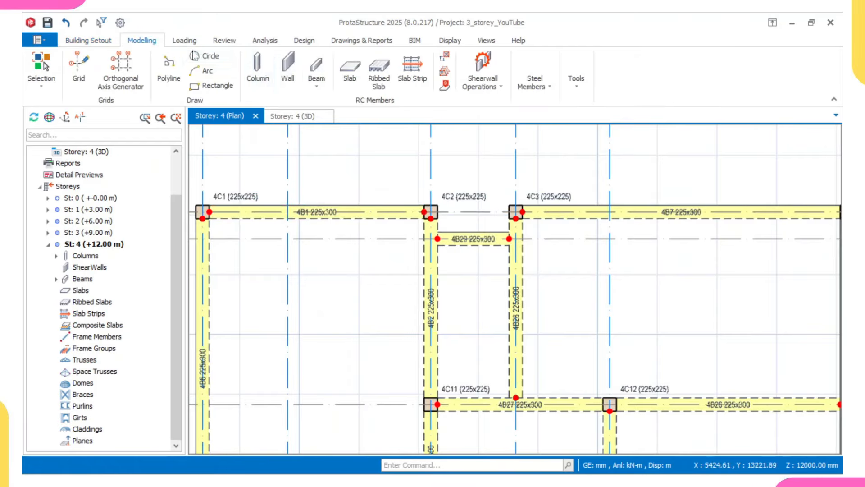
{"action": "left_click", "coordinate": [350, 72]}
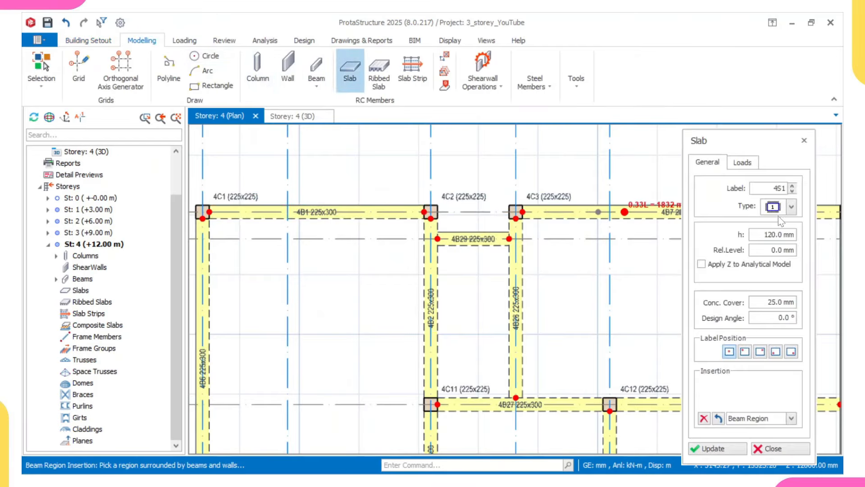
{"action": "left_click", "coordinate": [773, 208]}
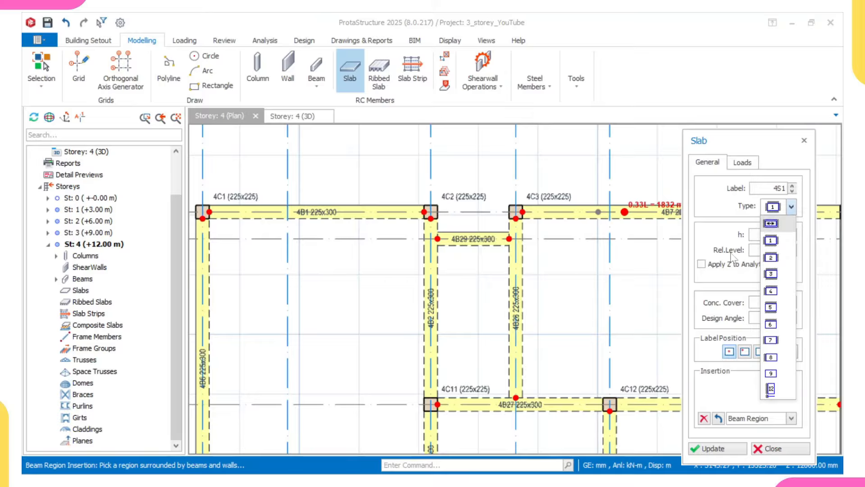
{"action": "left_click", "coordinate": [776, 392]}
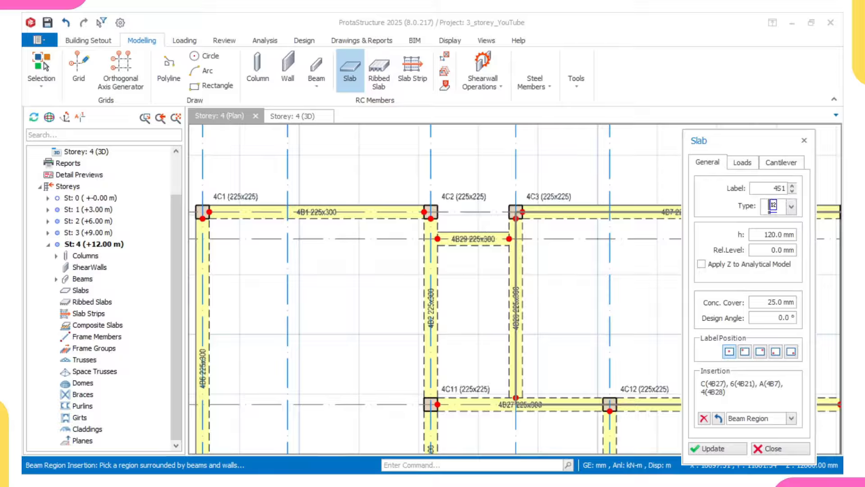
{"action": "left_click", "coordinate": [781, 163]}
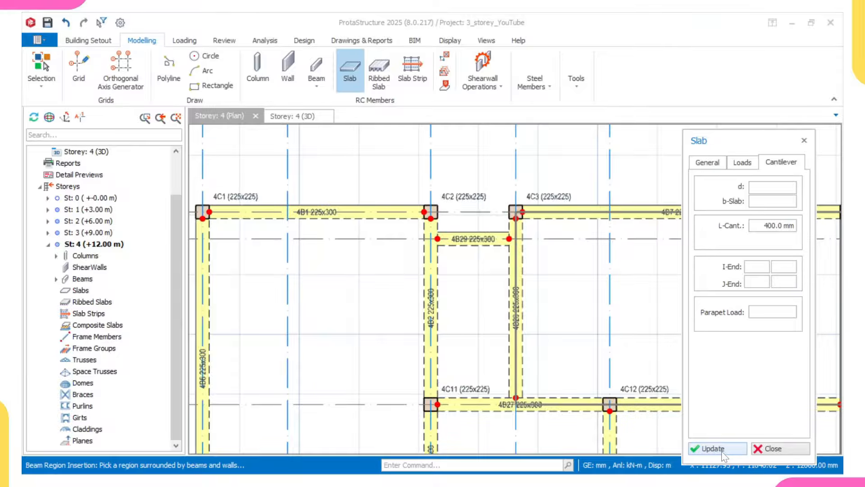
{"action": "scroll", "coordinate": [621, 255], "scroll_direction": "down", "scroll_amount": 1}
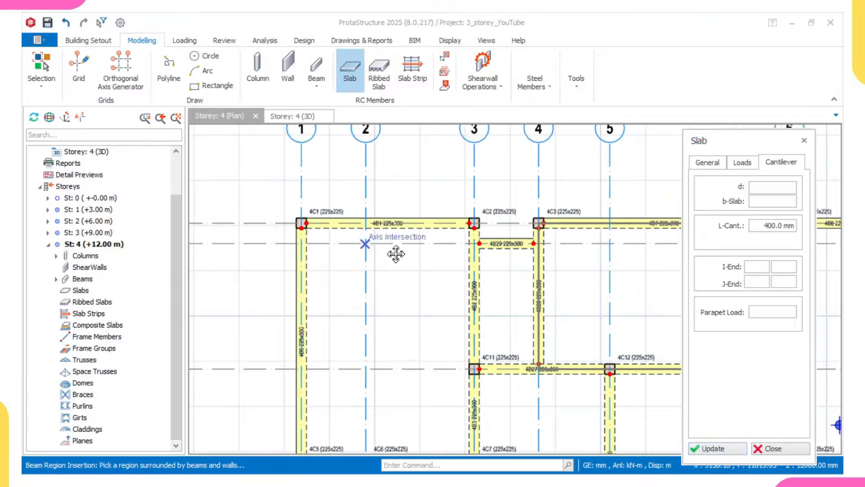
Step: Place cantilever slab 4S1 above beam 4B1 (4C1–4C2) and 4S2 along the left edge to 4C5
{"action": "middle_click_drag", "start_coordinate": [393, 253], "coordinate": [443, 276]}
{"action": "scroll", "coordinate": [383, 254], "scroll_direction": "up", "scroll_amount": 2}
{"action": "left_click", "coordinate": [332, 240]}
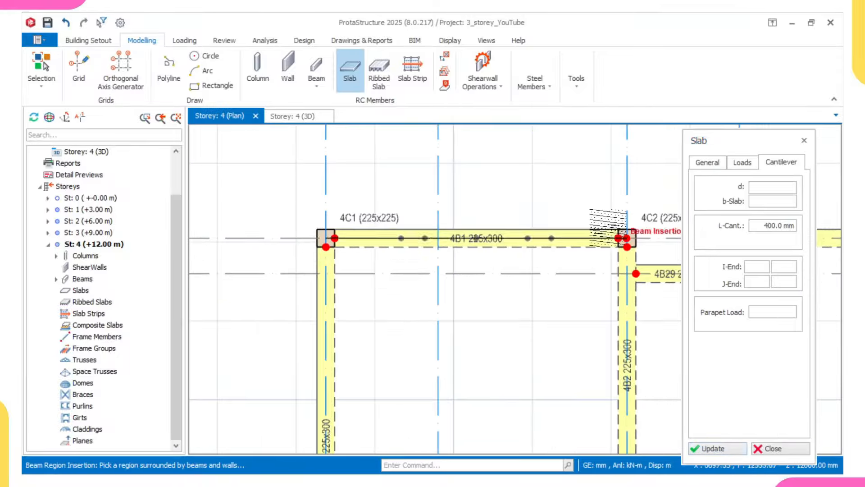
{"action": "left_click", "coordinate": [624, 238]}
{"action": "left_click", "coordinate": [614, 208]}
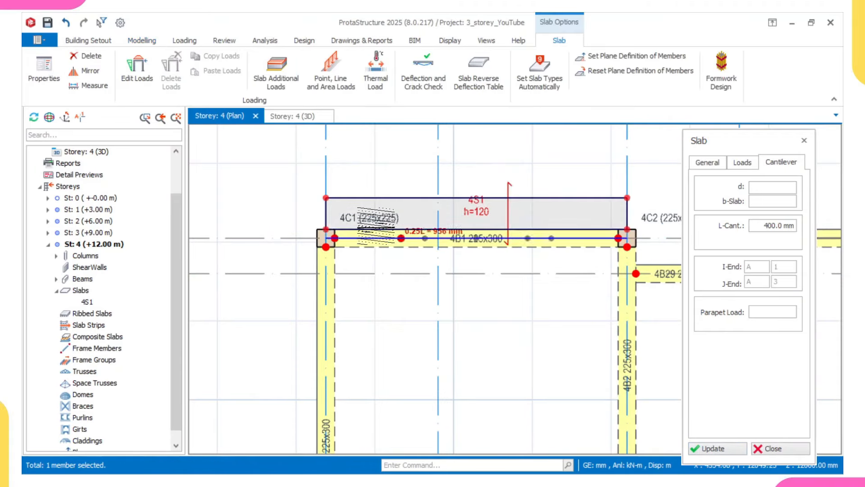
{"action": "scroll", "coordinate": [338, 263], "scroll_direction": "down", "scroll_amount": 2}
{"action": "middle_click_drag", "start_coordinate": [346, 282], "coordinate": [367, 200]}
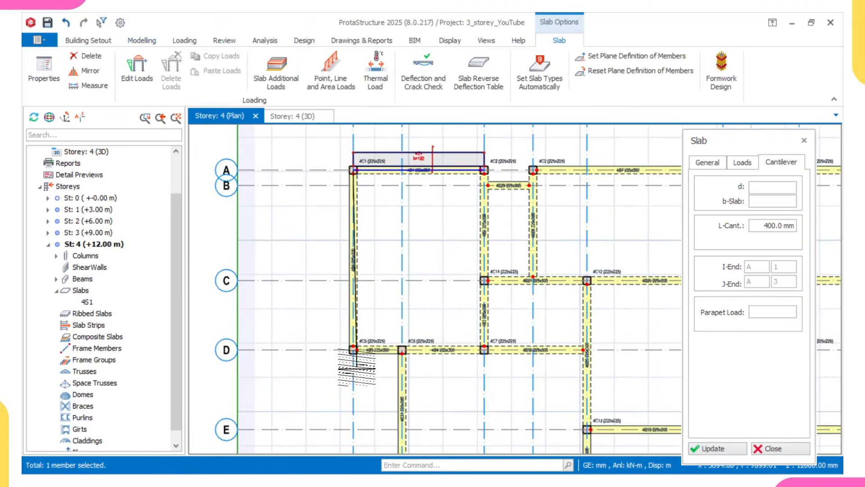
{"action": "left_click", "coordinate": [352, 351]}
{"action": "left_click", "coordinate": [330, 347]}
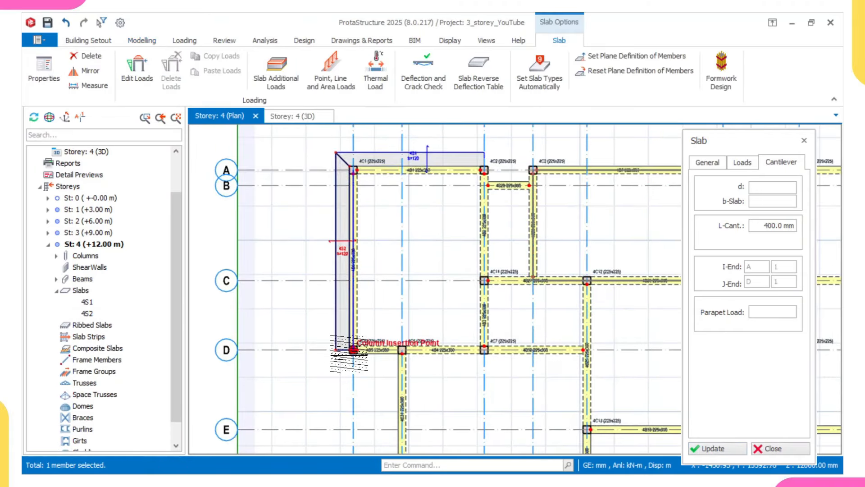
Step: Add cantilever slabs 4S3 below beam 4B5, 4S4 at 4C8, and 4S5 below 4B32
{"action": "scroll", "coordinate": [378, 351], "scroll_direction": "up", "scroll_amount": 1}
{"action": "left_click", "coordinate": [396, 350]}
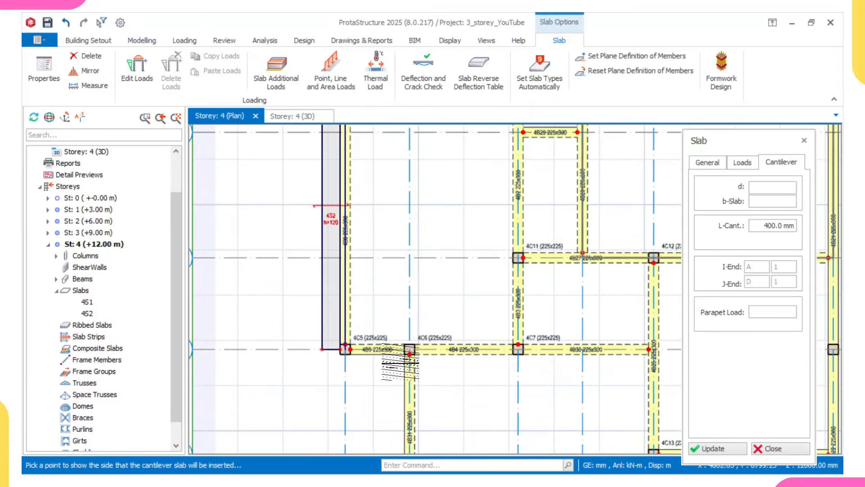
{"action": "left_click", "coordinate": [399, 365]}
{"action": "middle_click_drag", "start_coordinate": [410, 372], "coordinate": [398, 328]}
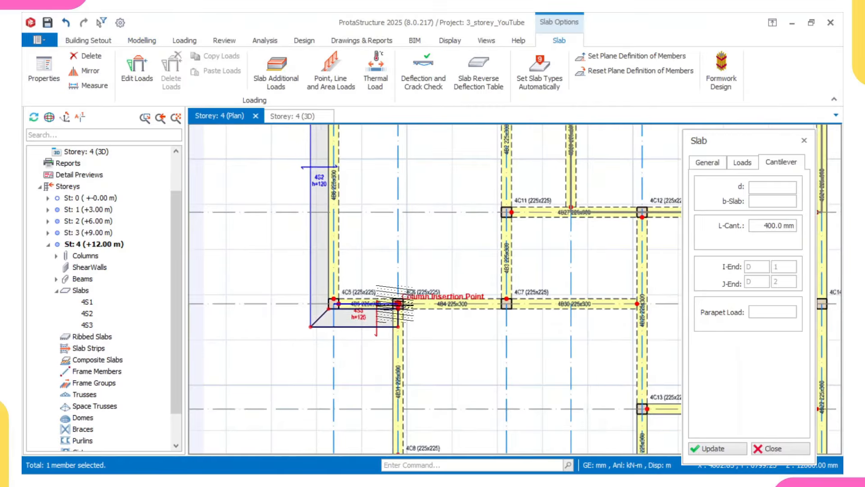
{"action": "scroll", "coordinate": [411, 366], "scroll_direction": "down", "scroll_amount": 2}
{"action": "middle_click_drag", "start_coordinate": [411, 393], "coordinate": [384, 285]}
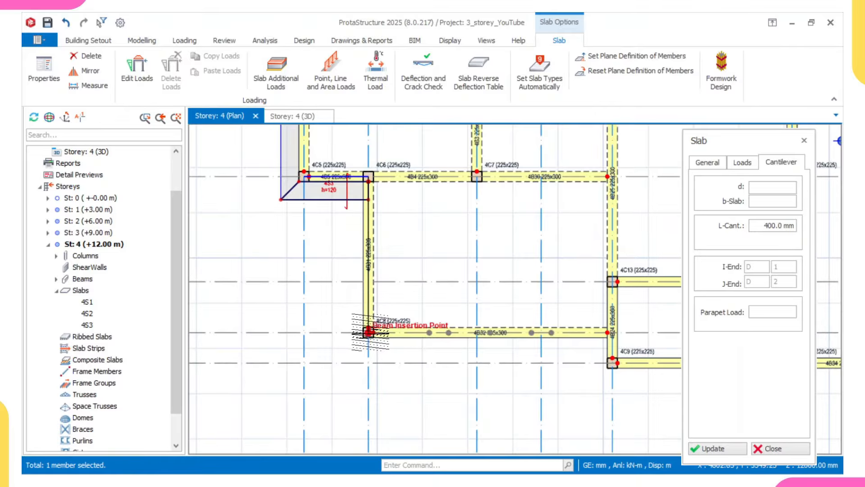
{"action": "left_click", "coordinate": [368, 333]}
{"action": "left_click", "coordinate": [347, 325]}
{"action": "left_click", "coordinate": [367, 333]}
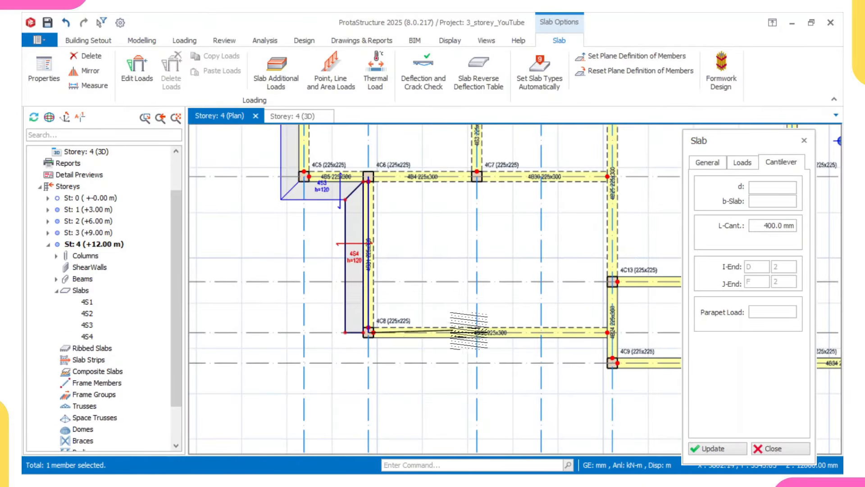
{"action": "left_click", "coordinate": [608, 333]}
{"action": "left_click", "coordinate": [609, 360]}
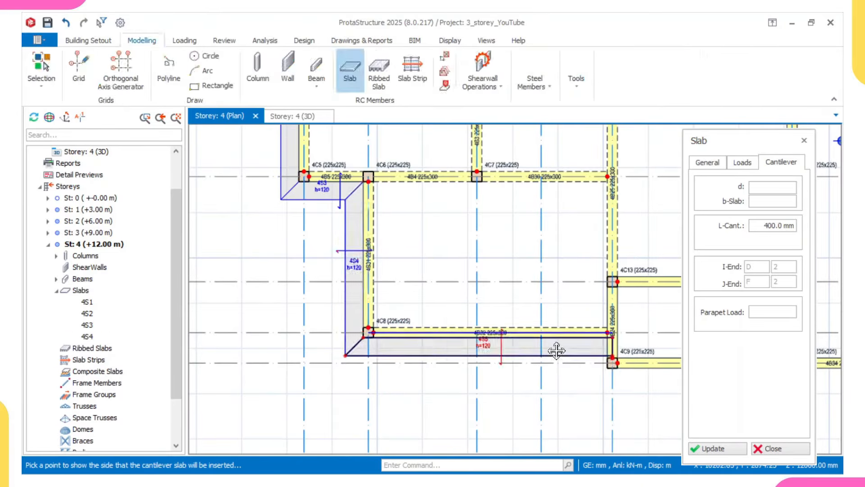
Step: Create corner cantilever 4S6 at column 4C9 and slab 4S7 below beam 4B23 to 4C10
{"action": "scroll", "coordinate": [509, 356], "scroll_direction": "up", "scroll_amount": 3}
{"action": "left_click", "coordinate": [507, 358]}
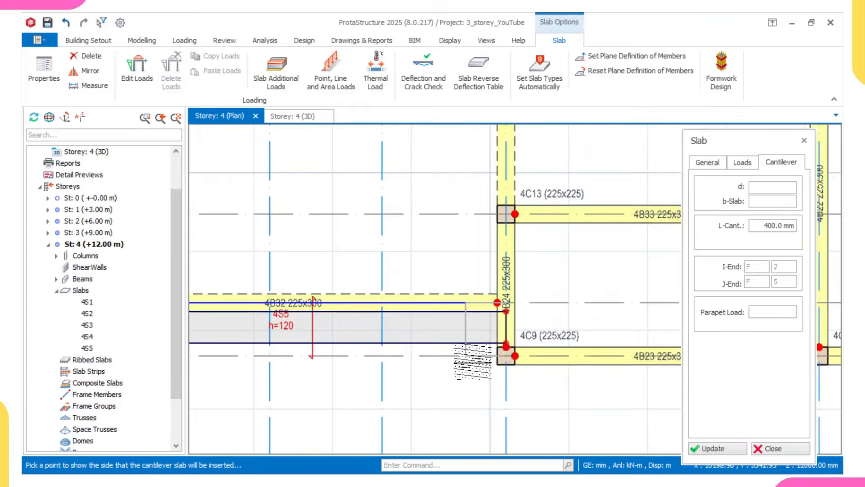
{"action": "left_click", "coordinate": [472, 361]}
{"action": "left_click", "coordinate": [513, 357]}
{"action": "scroll", "coordinate": [511, 374], "scroll_direction": "down", "scroll_amount": 3}
{"action": "middle_click_drag", "start_coordinate": [663, 359], "coordinate": [479, 353]}
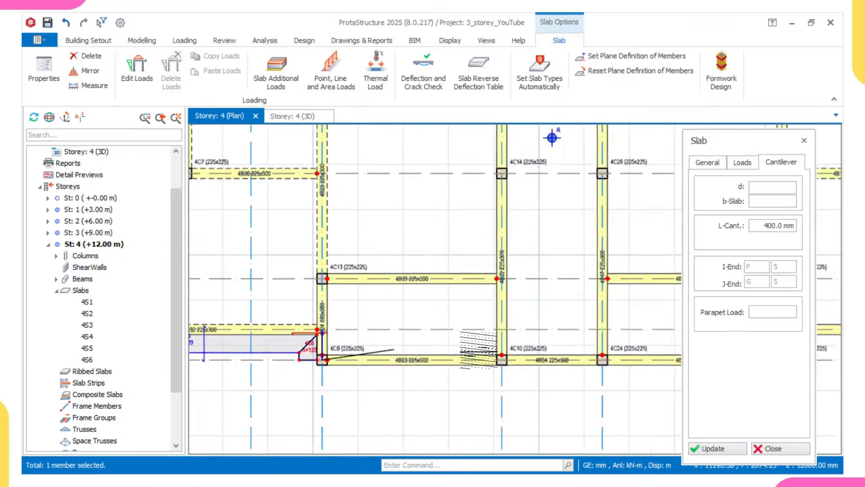
{"action": "scroll", "coordinate": [507, 357], "scroll_direction": "down", "scroll_amount": 2}
{"action": "middle_click_drag", "start_coordinate": [544, 363], "coordinate": [497, 360]}
{"action": "scroll", "coordinate": [473, 351], "scroll_direction": "up", "scroll_amount": 3}
{"action": "left_click", "coordinate": [429, 350]}
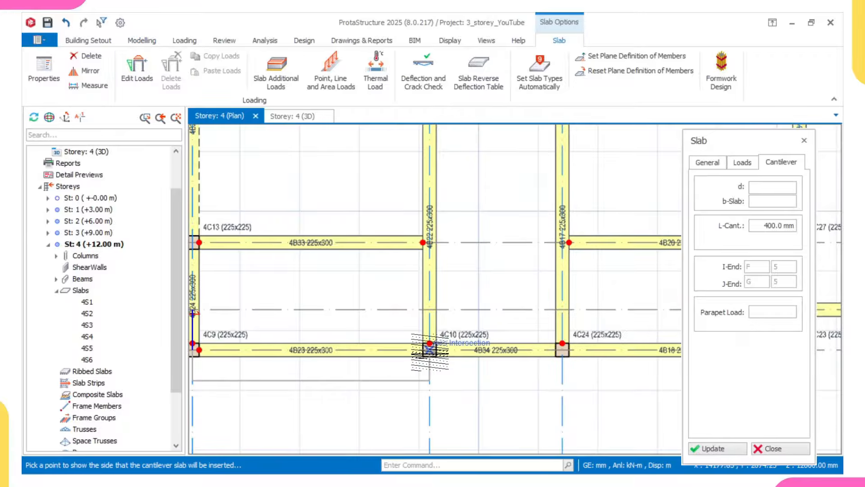
{"action": "scroll", "coordinate": [430, 351], "scroll_direction": "down", "scroll_amount": 2}
{"action": "scroll", "coordinate": [432, 351], "scroll_direction": "up", "scroll_amount": 1}
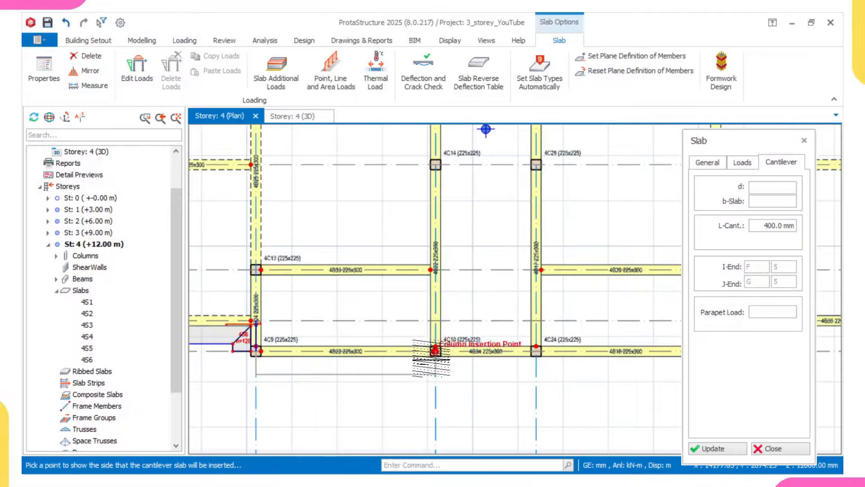
{"action": "left_click", "coordinate": [436, 351]}
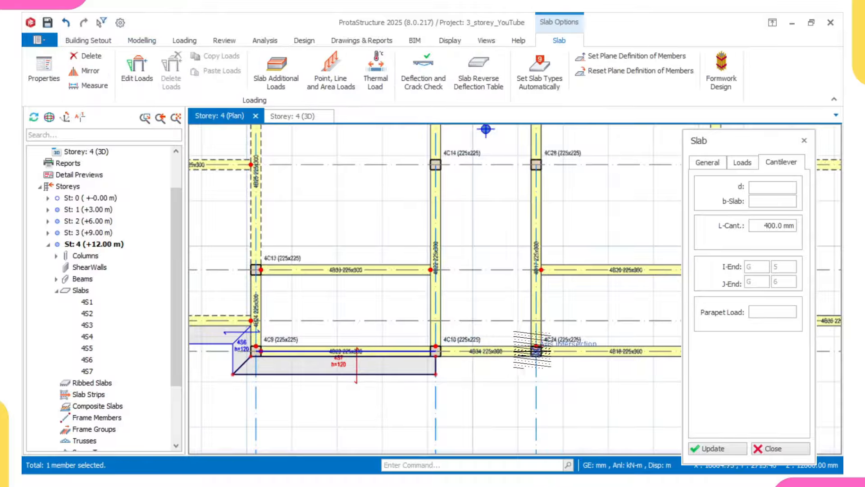
Step: Add cantilever slabs 4S8 below 4B34, 4S9 below 4B18, and corner slab 4S10 at 4C23
{"action": "left_click", "coordinate": [536, 351]}
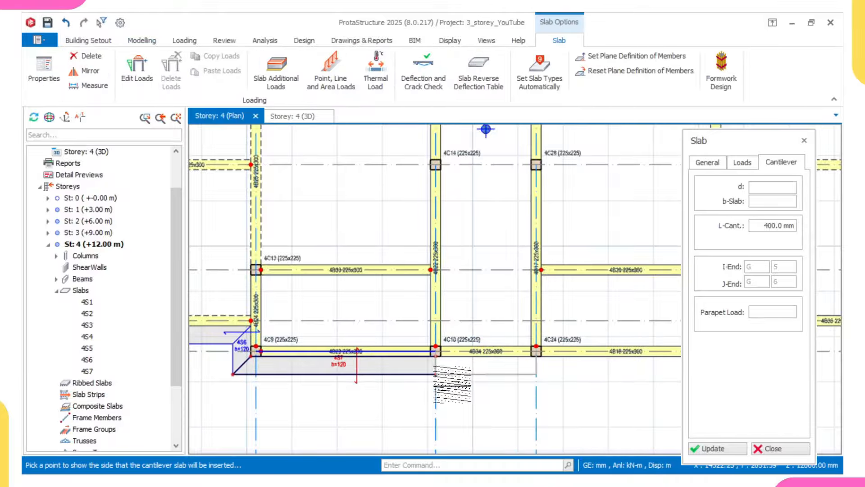
{"action": "left_click", "coordinate": [543, 367]}
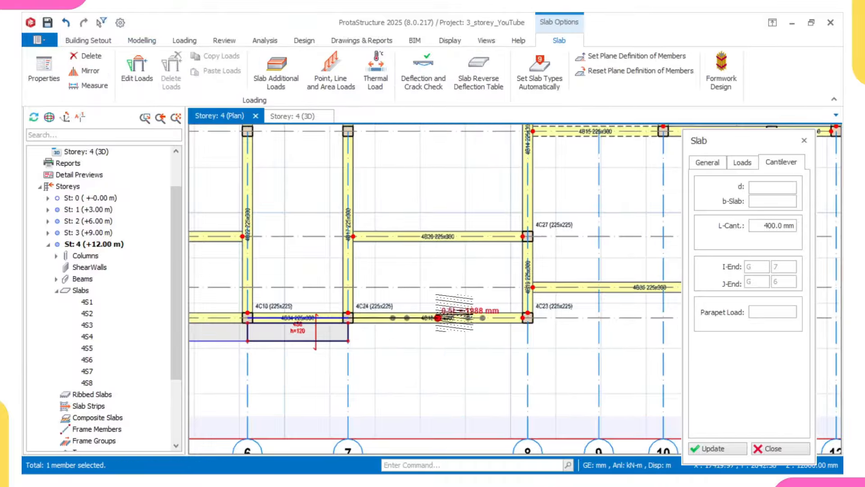
{"action": "left_click", "coordinate": [527, 317]}
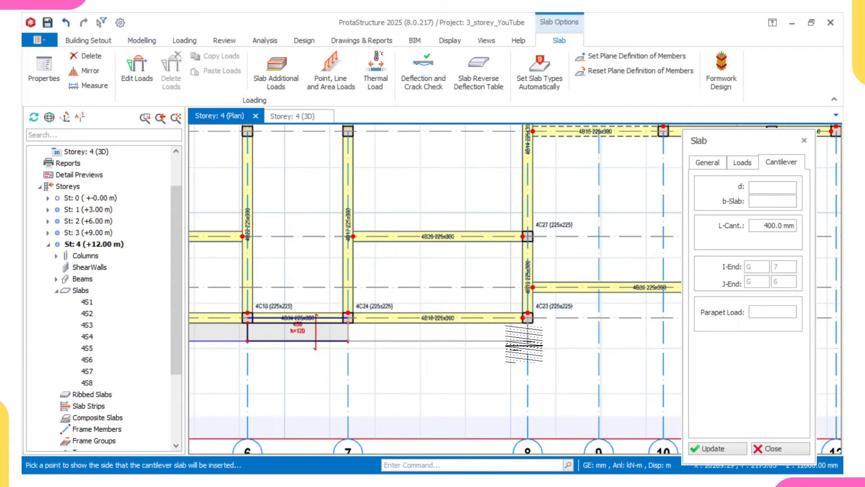
{"action": "left_click", "coordinate": [441, 337]}
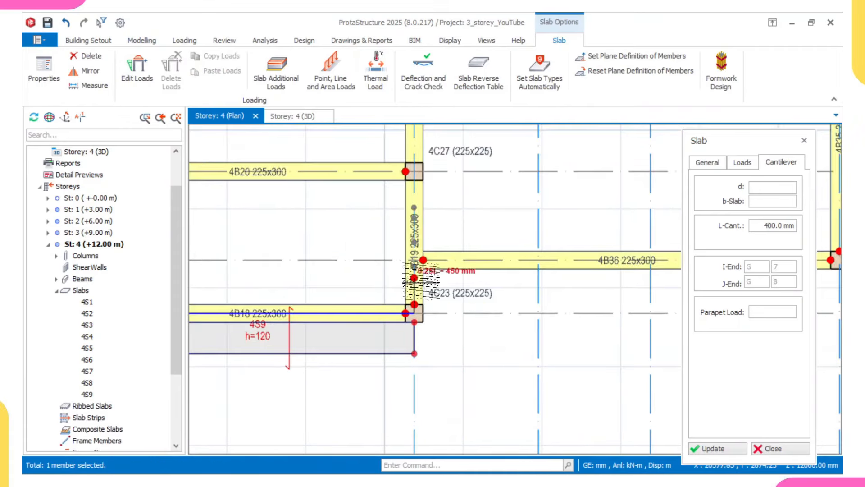
{"action": "left_click", "coordinate": [415, 261]}
{"action": "left_click", "coordinate": [468, 311]}
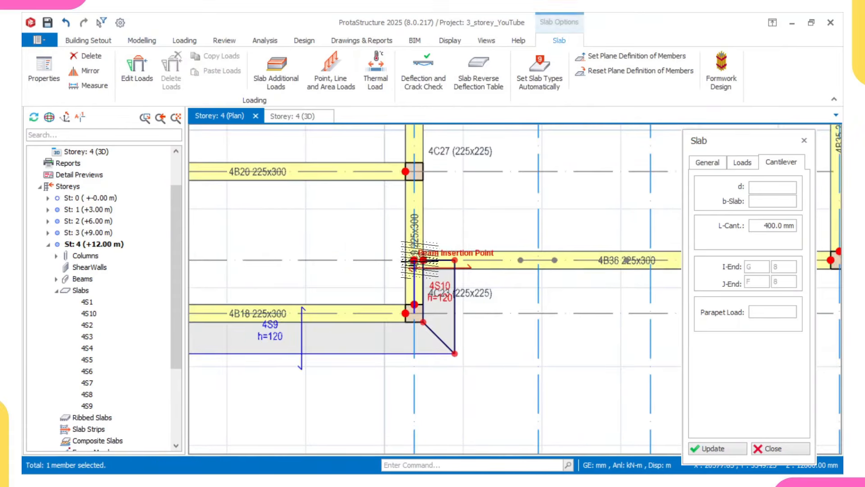
Step: Place cantilever slab 4S11 below beam 4B36, running to column 4C22
{"action": "left_click", "coordinate": [417, 259]}
{"action": "scroll", "coordinate": [562, 256], "scroll_direction": "down", "scroll_amount": 2}
{"action": "middle_click_drag", "start_coordinate": [559, 257], "coordinate": [426, 272]}
{"action": "scroll", "coordinate": [589, 273], "scroll_direction": "up", "scroll_amount": 1}
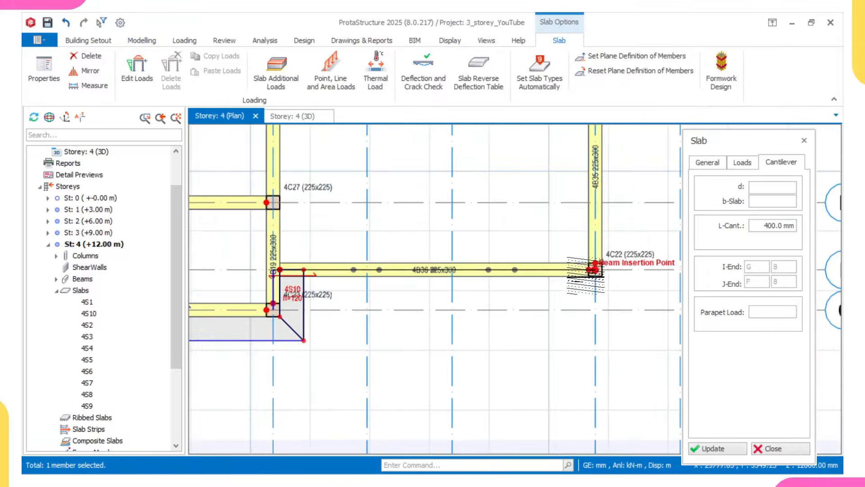
{"action": "left_click", "coordinate": [595, 270]}
{"action": "scroll", "coordinate": [587, 293], "scroll_direction": "down", "scroll_amount": 1}
{"action": "middle_click_drag", "start_coordinate": [595, 277], "coordinate": [559, 301]}
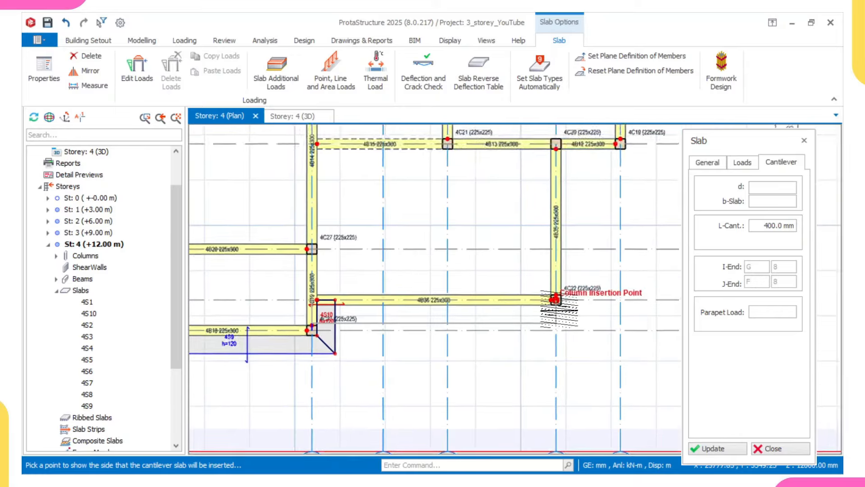
{"action": "scroll", "coordinate": [559, 302], "scroll_direction": "up", "scroll_amount": 1}
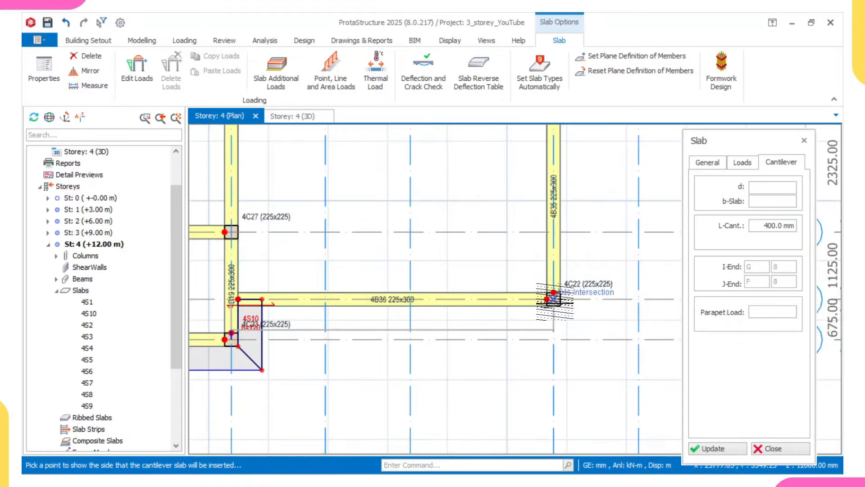
{"action": "scroll", "coordinate": [553, 298], "scroll_direction": "up", "scroll_amount": 1}
{"action": "scroll", "coordinate": [553, 298], "scroll_direction": "down", "scroll_amount": 2}
{"action": "scroll", "coordinate": [553, 298], "scroll_direction": "up", "scroll_amount": 1}
{"action": "left_click", "coordinate": [555, 256]}
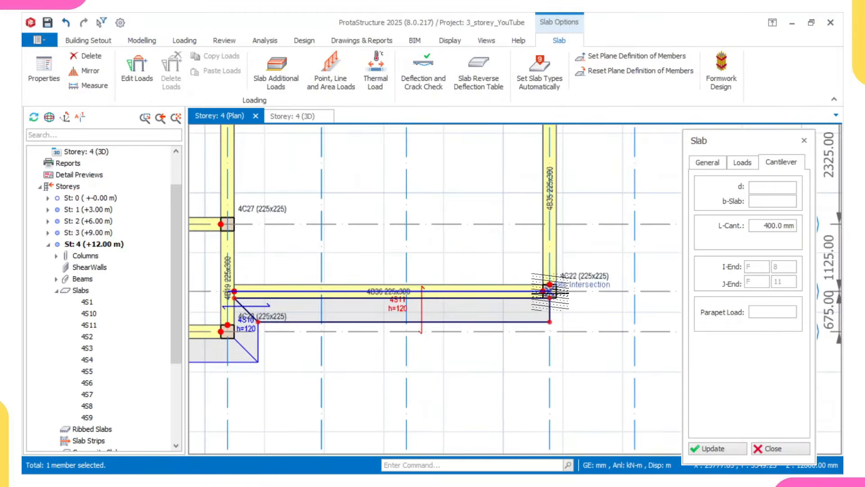
Step: Add cantilever slabs 4S12 right of beam 4B35 and 4S13 below beam 4B12 (4C20–4C19)
{"action": "scroll", "coordinate": [545, 248], "scroll_direction": "down", "scroll_amount": 3}
{"action": "middle_click_drag", "start_coordinate": [547, 242], "coordinate": [535, 280]}
{"action": "scroll", "coordinate": [536, 252], "scroll_direction": "up", "scroll_amount": 1}
{"action": "scroll", "coordinate": [536, 209], "scroll_direction": "up", "scroll_amount": 1}
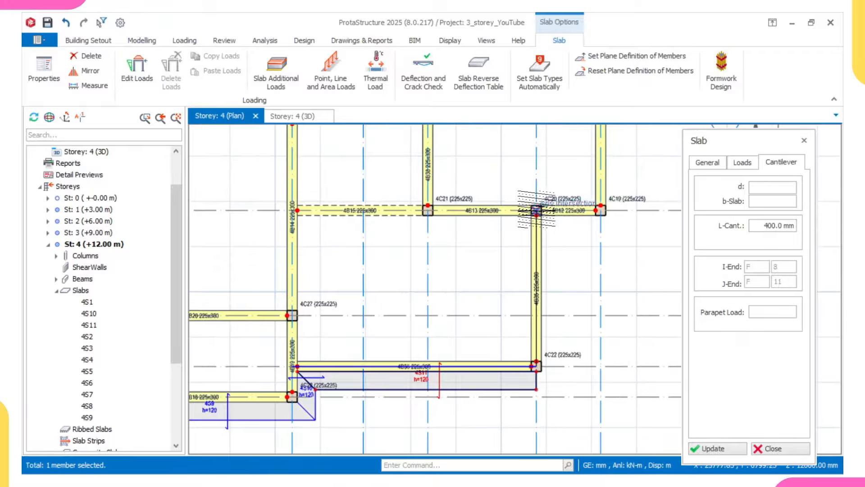
{"action": "left_click", "coordinate": [566, 230]}
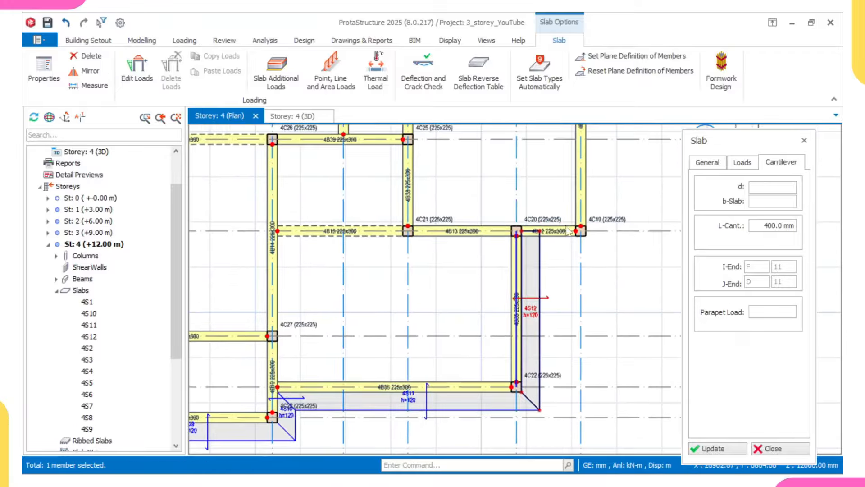
{"action": "middle_click_drag", "start_coordinate": [546, 245], "coordinate": [463, 304]}
{"action": "scroll", "coordinate": [456, 301], "scroll_direction": "up", "scroll_amount": 2}
{"action": "left_click", "coordinate": [419, 281]}
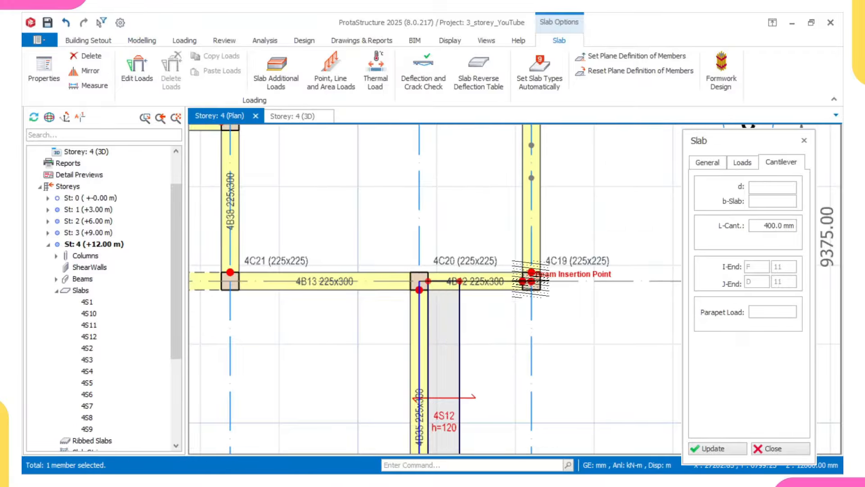
{"action": "left_click", "coordinate": [531, 282]}
{"action": "left_click", "coordinate": [531, 323]}
Step: Add 4S14 right of beam 4B11, 4S15 above 4B10, and corner slab 4S16 at 4C16
{"action": "scroll", "coordinate": [575, 294], "scroll_direction": "down", "scroll_amount": 2}
{"action": "middle_click_drag", "start_coordinate": [575, 294], "coordinate": [490, 338]}
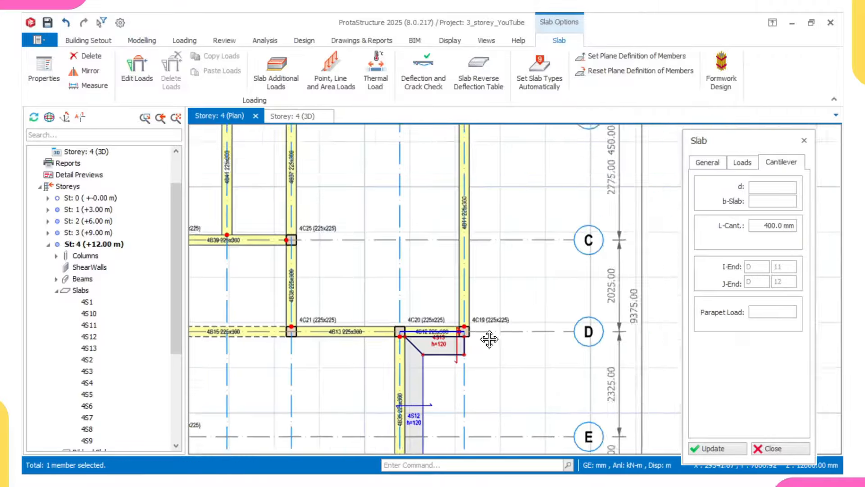
{"action": "scroll", "coordinate": [489, 339], "scroll_direction": "up", "scroll_amount": 1}
{"action": "scroll", "coordinate": [492, 338], "scroll_direction": "down", "scroll_amount": 3}
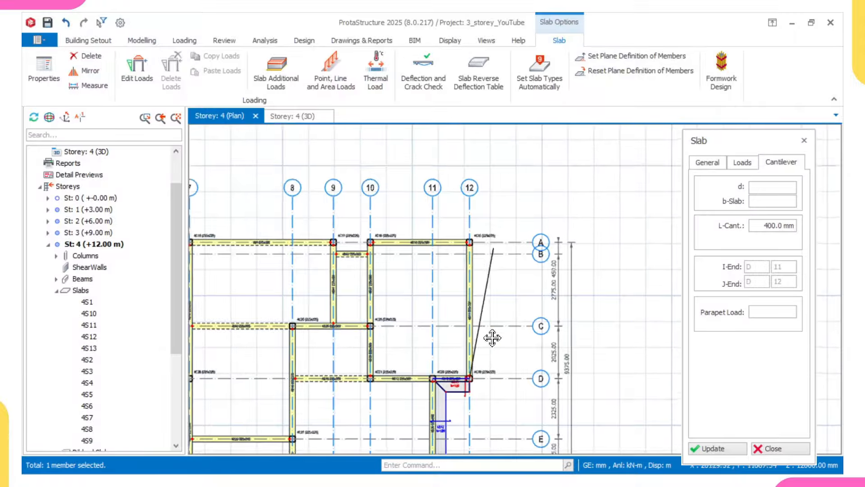
{"action": "scroll", "coordinate": [484, 248], "scroll_direction": "up", "scroll_amount": 3}
{"action": "left_click", "coordinate": [454, 233]}
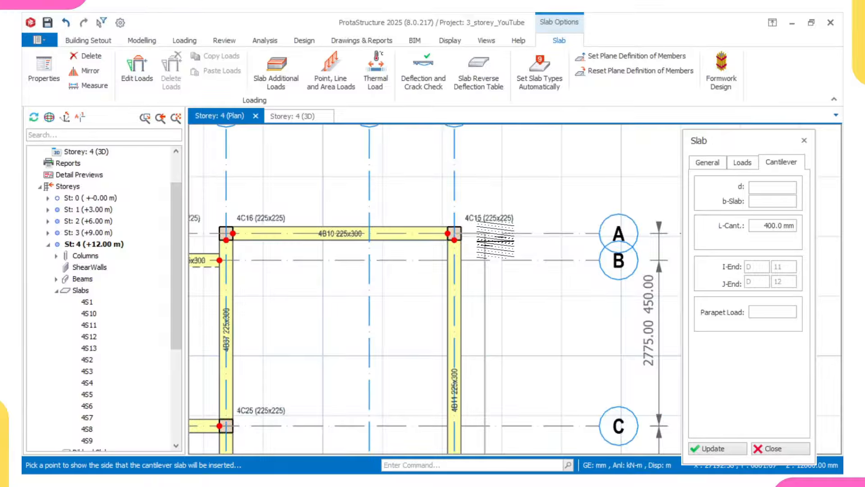
{"action": "left_click", "coordinate": [496, 240]}
{"action": "scroll", "coordinate": [496, 240], "scroll_direction": "down", "scroll_amount": 3}
{"action": "scroll", "coordinate": [471, 257], "scroll_direction": "up", "scroll_amount": 3}
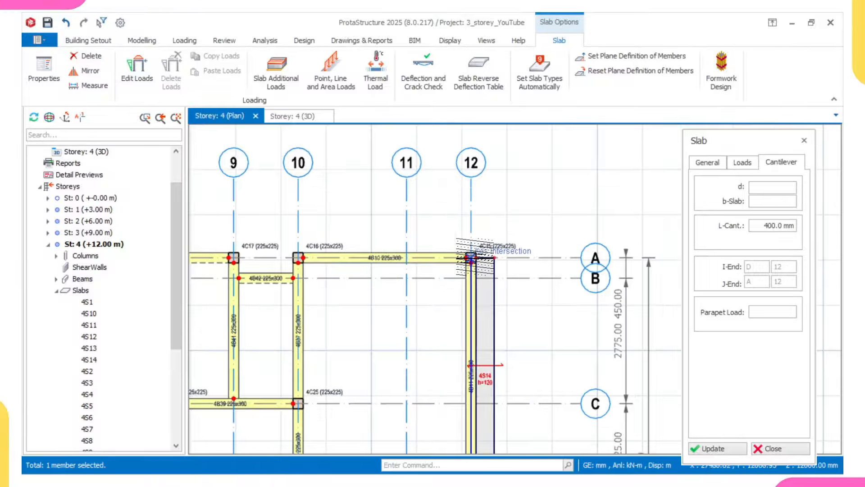
{"action": "middle_click_drag", "start_coordinate": [303, 290], "coordinate": [500, 318]}
{"action": "scroll", "coordinate": [492, 290], "scroll_direction": "up", "scroll_amount": 3}
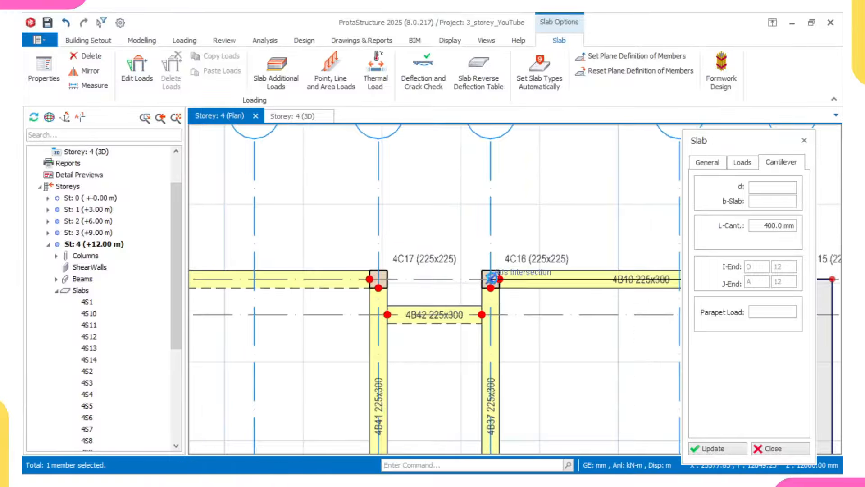
{"action": "left_click", "coordinate": [488, 242]}
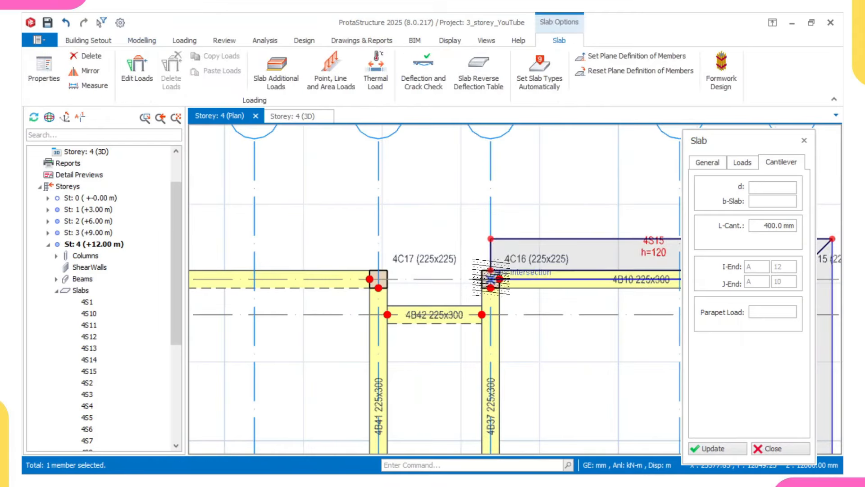
{"action": "left_click", "coordinate": [467, 302]}
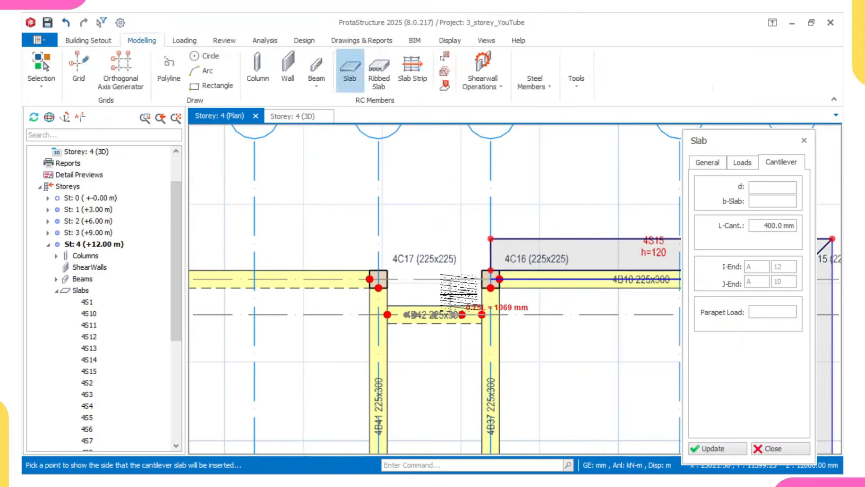
Step: Place cantilever slabs 4S17 above beam 4B42 and 4S18 outside beam 4B9
{"action": "left_click", "coordinate": [387, 316]}
{"action": "left_click", "coordinate": [436, 264]}
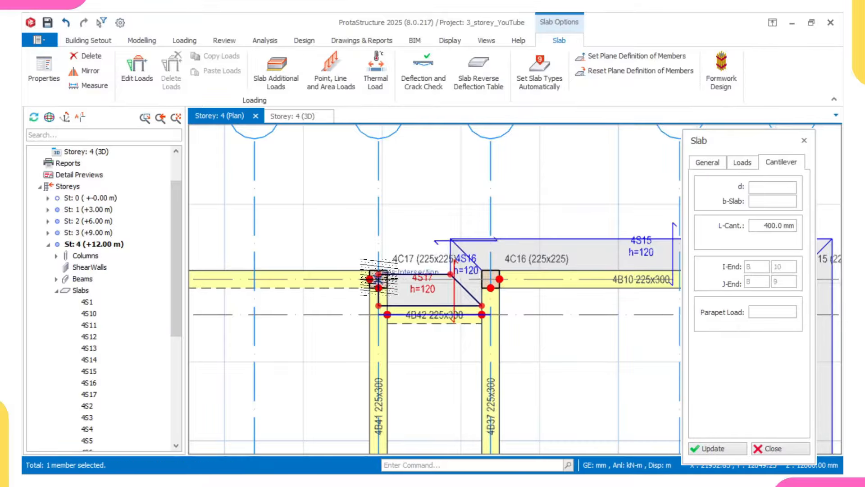
{"action": "middle_click_drag", "start_coordinate": [377, 278], "coordinate": [459, 246]}
{"action": "scroll", "coordinate": [432, 252], "scroll_direction": "down", "scroll_amount": 4}
{"action": "scroll", "coordinate": [429, 253], "scroll_direction": "down", "scroll_amount": 2}
{"action": "middle_click_drag", "start_coordinate": [373, 265], "coordinate": [569, 270]}
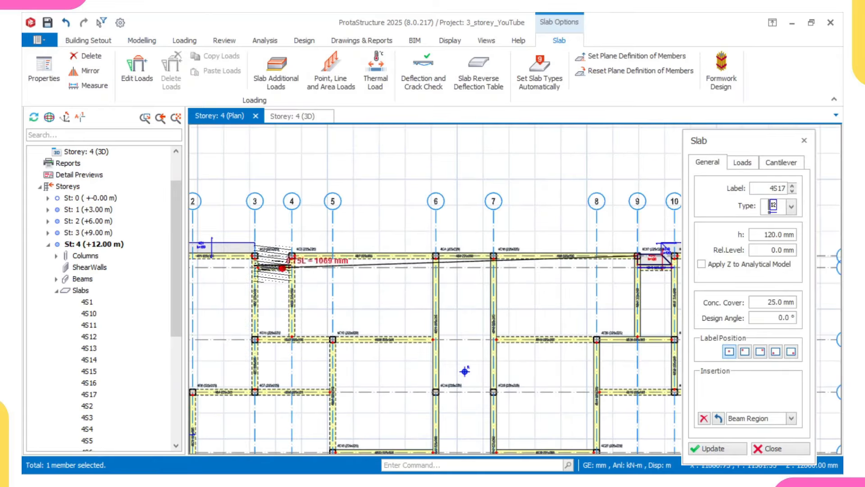
{"action": "scroll", "coordinate": [521, 248], "scroll_direction": "up", "scroll_amount": 2}
{"action": "middle_click_drag", "start_coordinate": [508, 248], "coordinate": [446, 257]}
{"action": "scroll", "coordinate": [429, 263], "scroll_direction": "up", "scroll_amount": 2}
{"action": "left_click", "coordinate": [415, 273]}
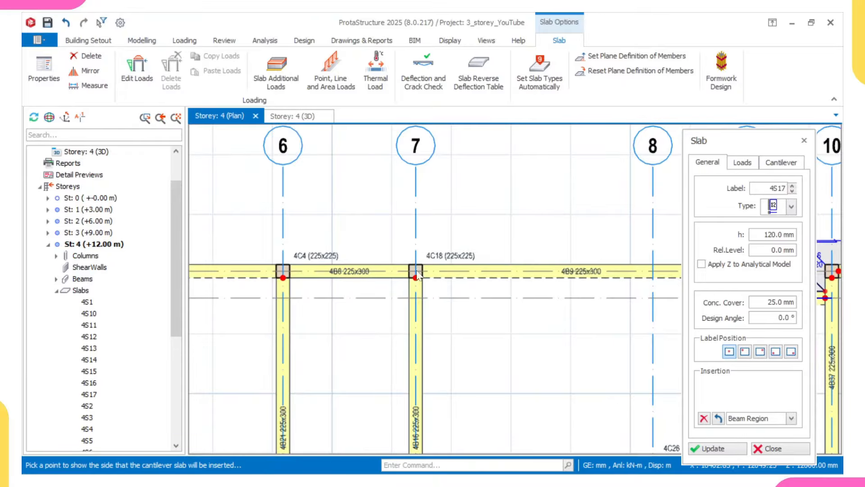
{"action": "left_click", "coordinate": [412, 228]}
Step: Add 4S19 between grids 6–7, 4S20 along beam 4B7, and 4S21 along 4B29 from 4C3 to 4C2
{"action": "scroll", "coordinate": [374, 268], "scroll_direction": "down", "scroll_amount": 2}
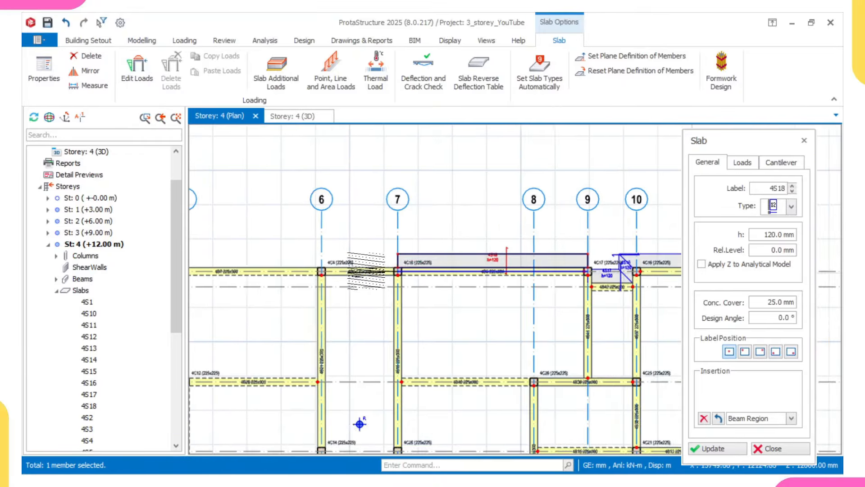
{"action": "left_click_drag", "start_coordinate": [321, 266], "coordinate": [434, 276]}
{"action": "scroll", "coordinate": [434, 276], "scroll_direction": "up", "scroll_amount": 1}
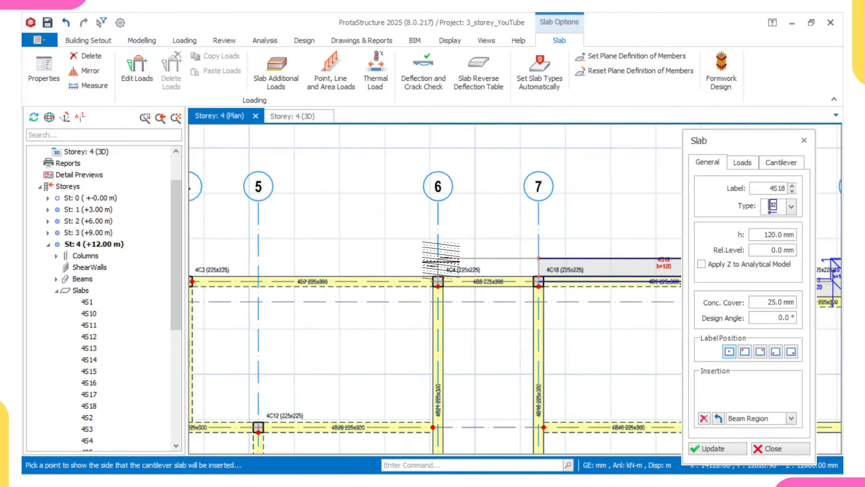
{"action": "left_click", "coordinate": [441, 261]}
{"action": "scroll", "coordinate": [460, 277], "scroll_direction": "down", "scroll_amount": 3}
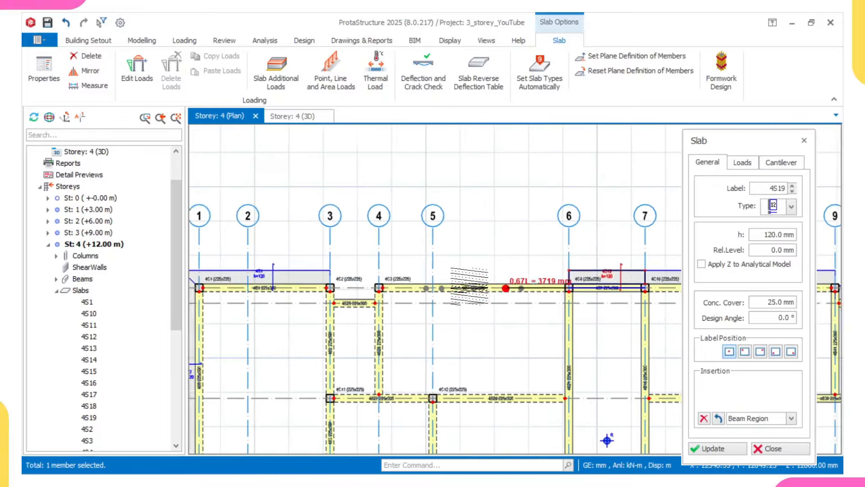
{"action": "scroll", "coordinate": [392, 290], "scroll_direction": "up", "scroll_amount": 2}
{"action": "left_click", "coordinate": [366, 285]}
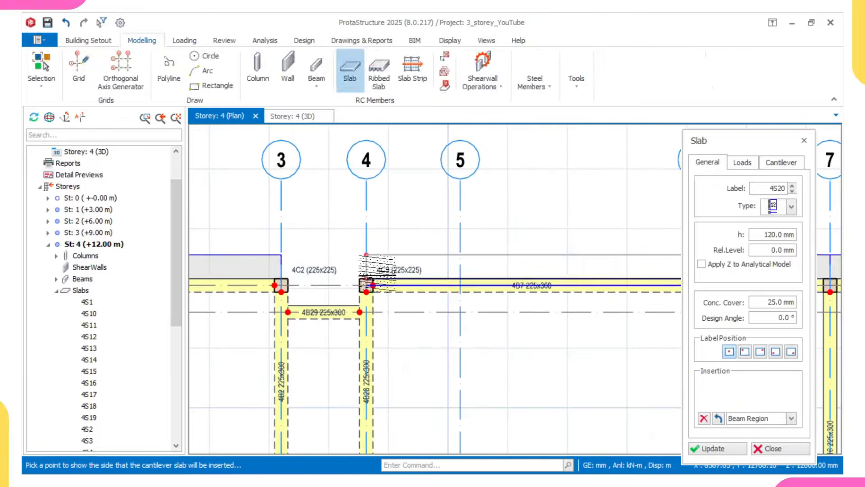
{"action": "scroll", "coordinate": [369, 290], "scroll_direction": "up", "scroll_amount": 2}
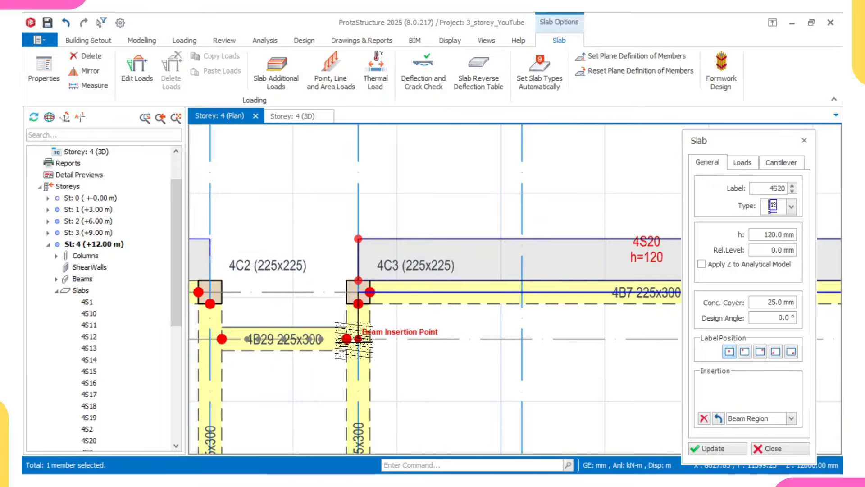
{"action": "left_click", "coordinate": [358, 338]}
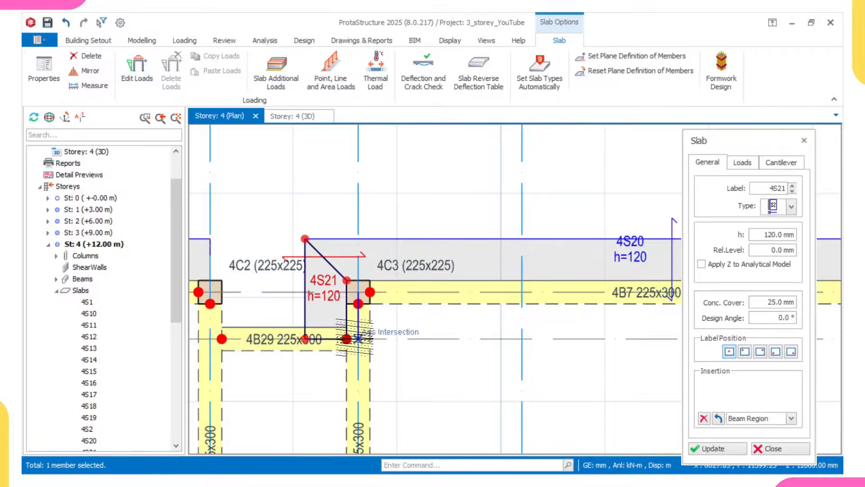
{"action": "left_click", "coordinate": [358, 338]}
{"action": "left_click", "coordinate": [210, 338]}
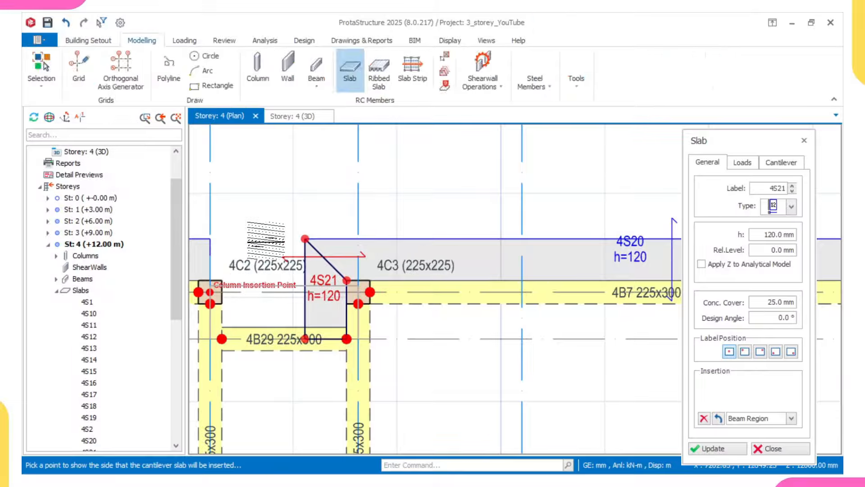
{"action": "left_click", "coordinate": [258, 260]}
{"action": "scroll", "coordinate": [258, 260], "scroll_direction": "down", "scroll_amount": 4}
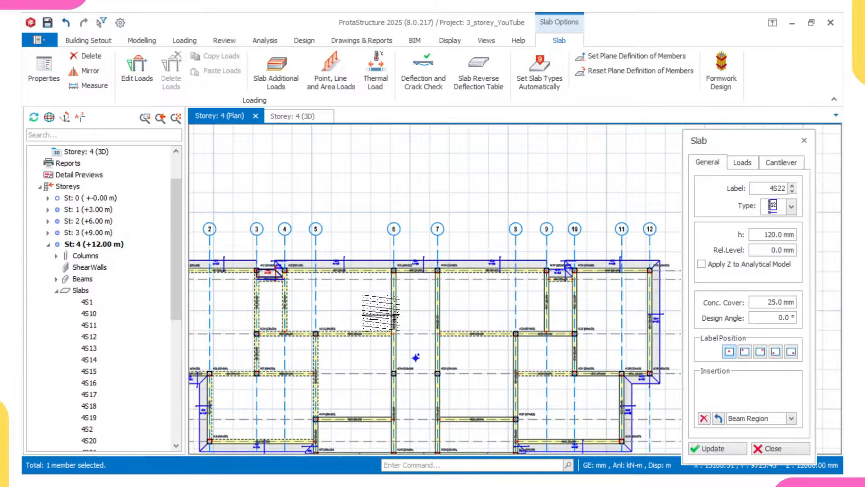
Step: Close the slab properties and pan around the storey 4 plan to inspect the perimeter slabs
{"action": "key", "text": "Escape"}
{"action": "middle_click_drag", "start_coordinate": [458, 320], "coordinate": [455, 280]}
{"action": "scroll", "coordinate": [350, 309], "scroll_direction": "down", "scroll_amount": 2}
{"action": "middle_click_drag", "start_coordinate": [351, 309], "coordinate": [402, 301]}
{"action": "scroll", "coordinate": [402, 301], "scroll_direction": "up", "scroll_amount": 2}
{"action": "middle_click_drag", "start_coordinate": [428, 358], "coordinate": [435, 331]}
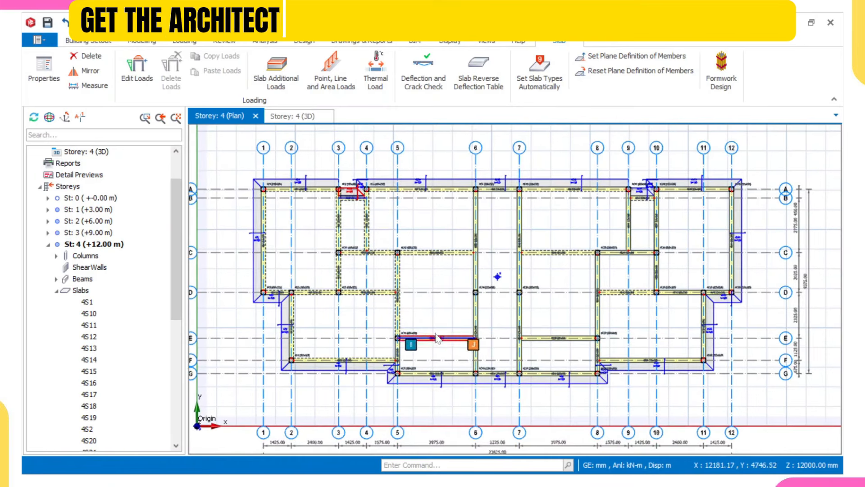
{"action": "scroll", "coordinate": [414, 311], "scroll_direction": "up", "scroll_amount": 1}
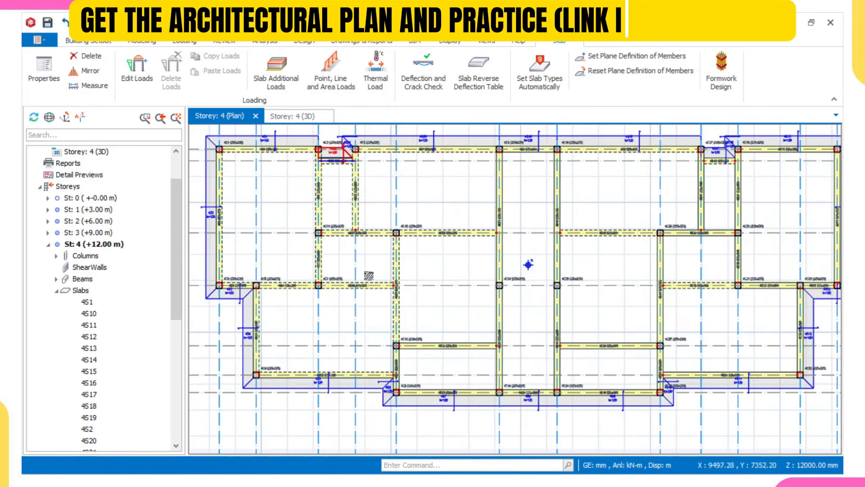
{"action": "scroll", "coordinate": [324, 194], "scroll_direction": "up", "scroll_amount": 2}
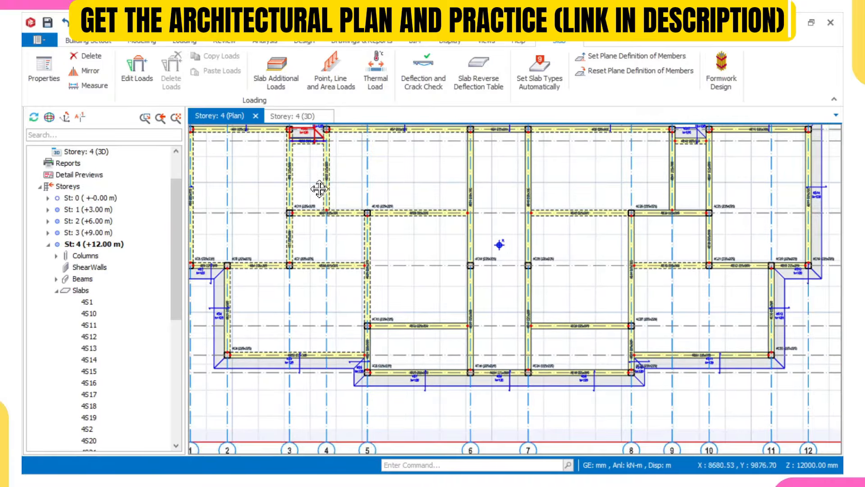
{"action": "scroll", "coordinate": [337, 241], "scroll_direction": "down", "scroll_amount": 5}
{"action": "scroll", "coordinate": [451, 246], "scroll_direction": "up", "scroll_amount": 1}
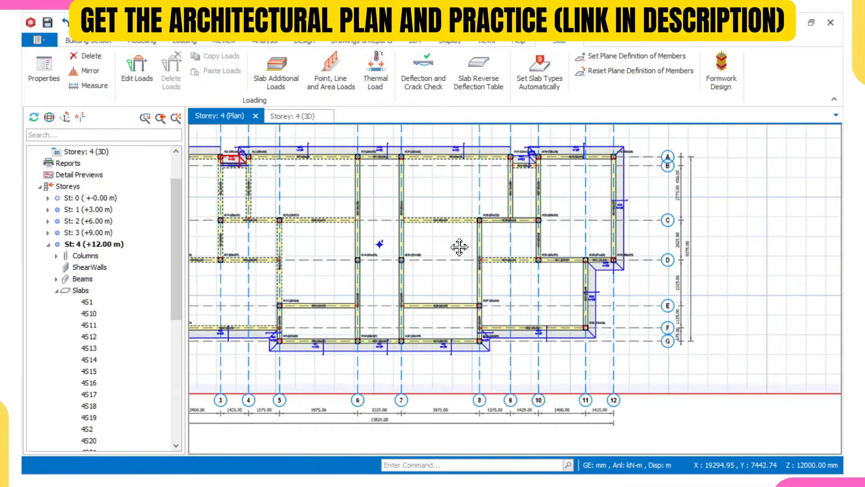
{"action": "scroll", "coordinate": [477, 267], "scroll_direction": "up", "scroll_amount": 1}
{"action": "middle_click_drag", "start_coordinate": [514, 300], "coordinate": [510, 315]}
{"action": "middle_click_drag", "start_coordinate": [420, 314], "coordinate": [468, 289]}
{"action": "middle_click_drag", "start_coordinate": [365, 323], "coordinate": [373, 320]}
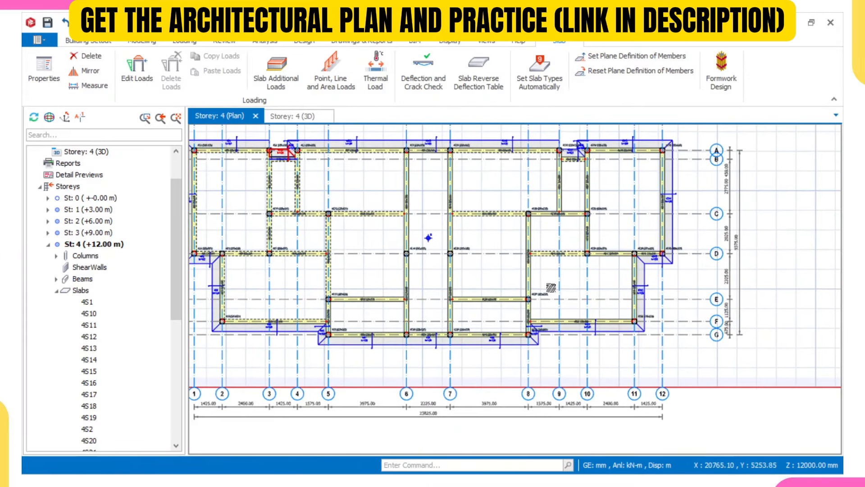
{"action": "mouse_move", "coordinate": [373, 290]}
{"action": "middle_mouse_down"}
{"action": "mouse_move", "coordinate": [379, 280]}
{"action": "mouse_move", "coordinate": [387, 289]}
{"action": "middle_mouse_up"}
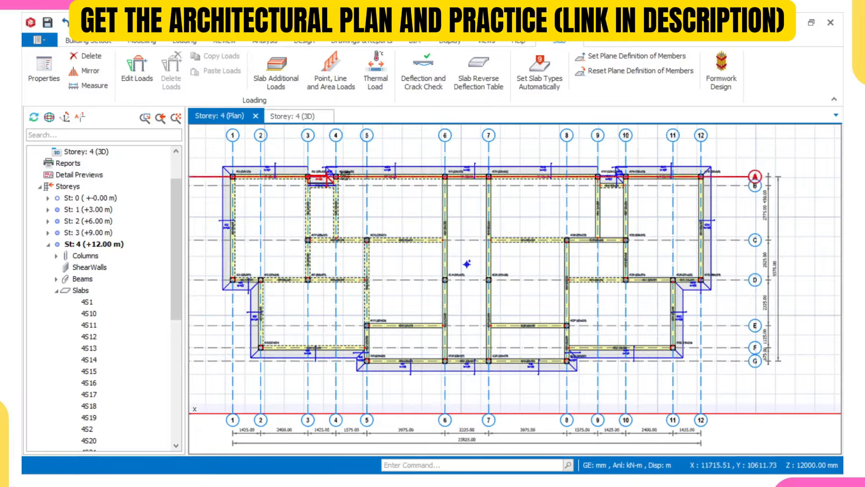
Step: Switch to the Storey: 4 (3D) view and orbit the model toward the front
{"action": "left_click", "coordinate": [295, 117]}
{"action": "middle_click_drag", "start_coordinate": [401, 242], "coordinate": [417, 215]}
{"action": "scroll", "coordinate": [414, 187], "scroll_direction": "down", "scroll_amount": 3}
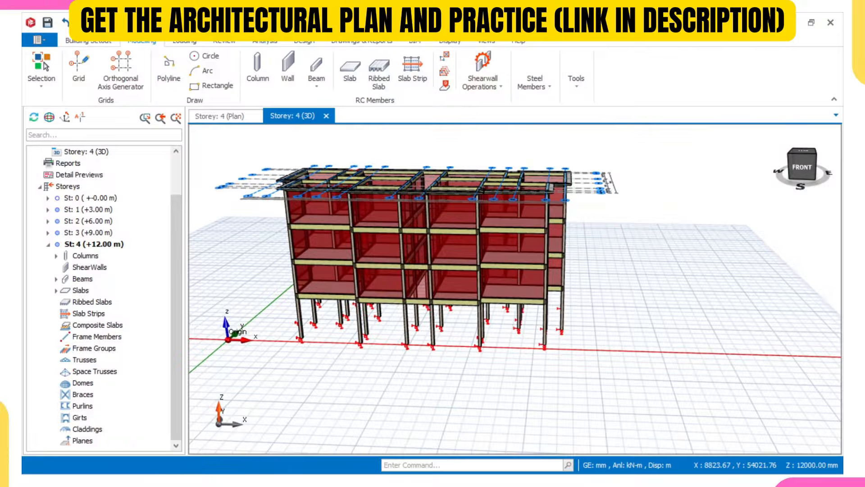
Step: Hide the Plane Definitions layer from the Display layers list
{"action": "left_click", "coordinate": [451, 42]}
{"action": "left_click", "coordinate": [276, 81]}
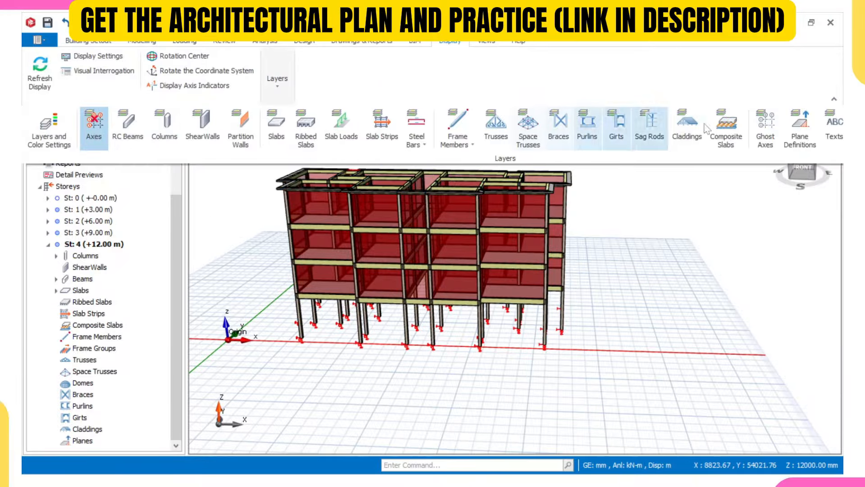
{"action": "left_click", "coordinate": [801, 126]}
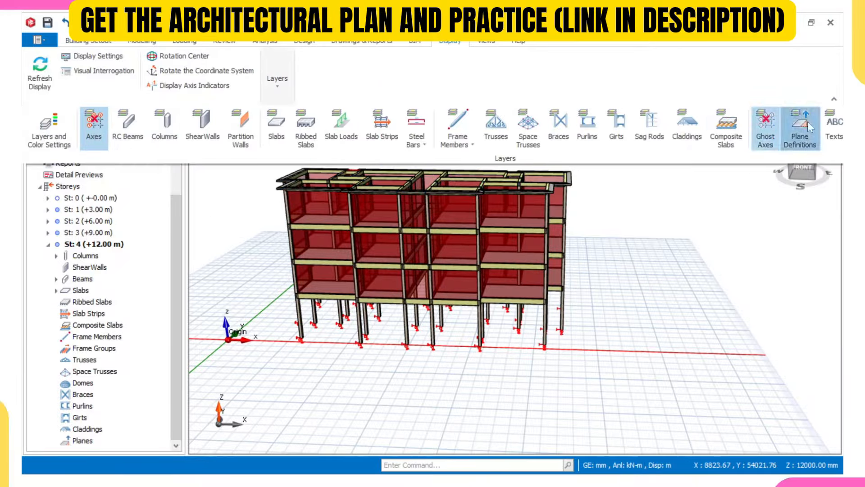
{"action": "left_click", "coordinate": [664, 229]}
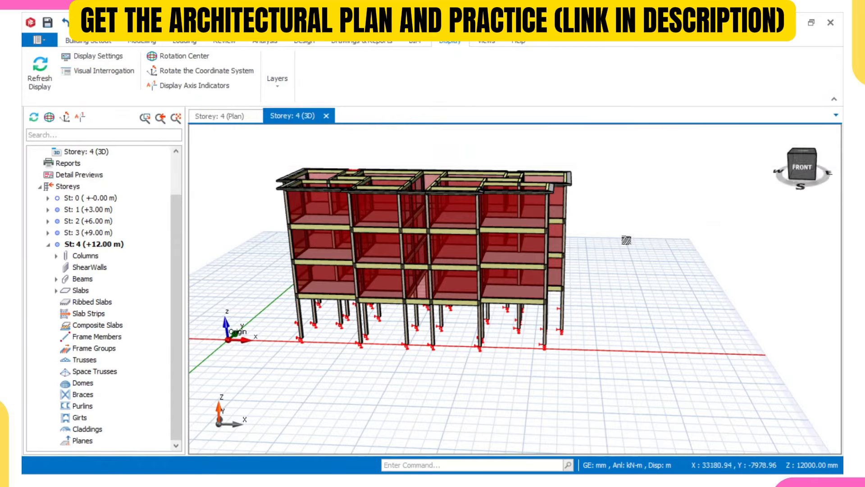
Step: Orbit the 3D model from an isometric angle down to a level front view
{"action": "mouse_move", "coordinate": [627, 240]}
{"action": "middle_mouse_down", "text": "shift"}
{"action": "mouse_move", "coordinate": [584, 269]}
{"action": "mouse_move", "coordinate": [581, 232]}
{"action": "mouse_move", "coordinate": [559, 251]}
{"action": "mouse_move", "coordinate": [572, 216]}
{"action": "mouse_move", "coordinate": [600, 209]}
{"action": "mouse_move", "coordinate": [508, 243]}
{"action": "mouse_move", "coordinate": [405, 231]}
{"action": "middle_mouse_up", "text": "shift"}
{"action": "middle_click_drag", "start_coordinate": [531, 238], "coordinate": [557, 185], "text": "shift"}
{"action": "scroll", "coordinate": [502, 182], "scroll_direction": "down", "scroll_amount": 4}
{"action": "mouse_move", "coordinate": [536, 255]}
{"action": "middle_mouse_down"}
{"action": "mouse_move", "coordinate": [459, 271]}
{"action": "mouse_move", "coordinate": [533, 317]}
{"action": "middle_mouse_up"}
{"action": "scroll", "coordinate": [538, 306], "scroll_direction": "down", "scroll_amount": 1}
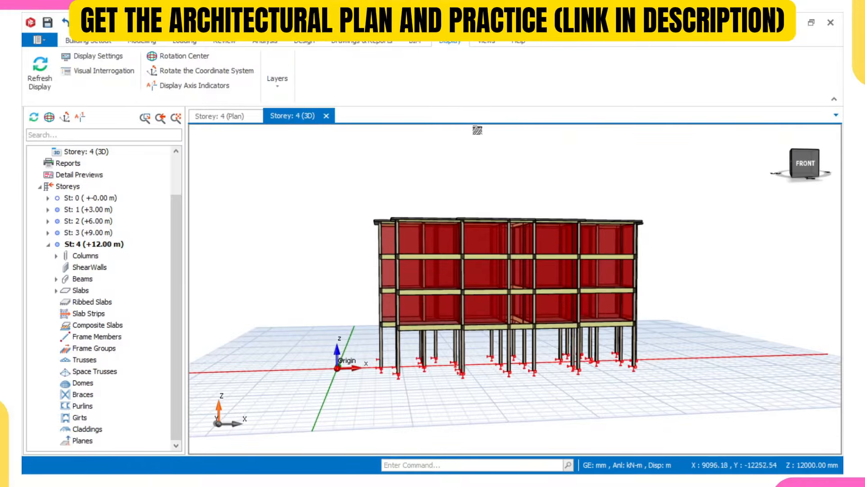
Step: Open the Edit Storey table from Building Setup's Storeys > Storey Operations menu
{"action": "left_click", "coordinate": [103, 41]}
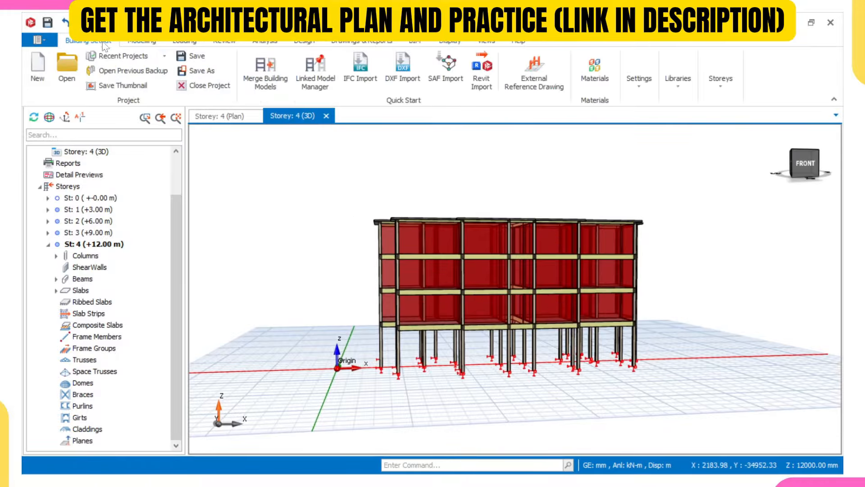
{"action": "left_click", "coordinate": [721, 79]}
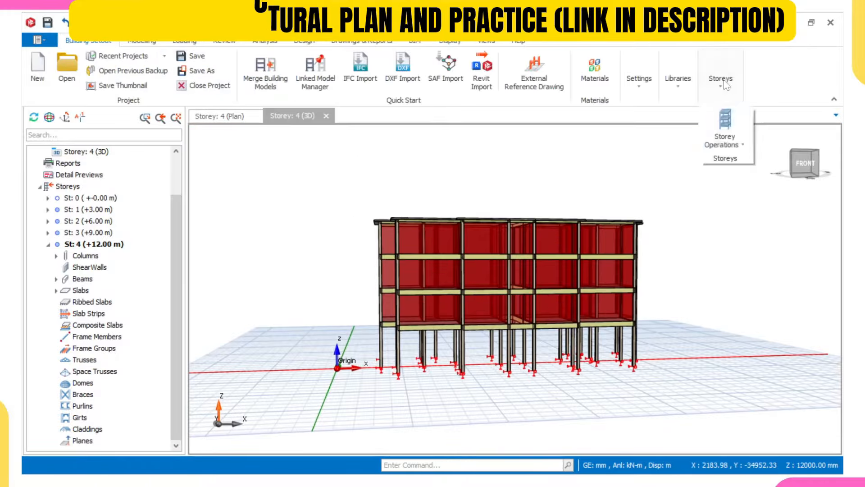
{"action": "left_click", "coordinate": [724, 135]}
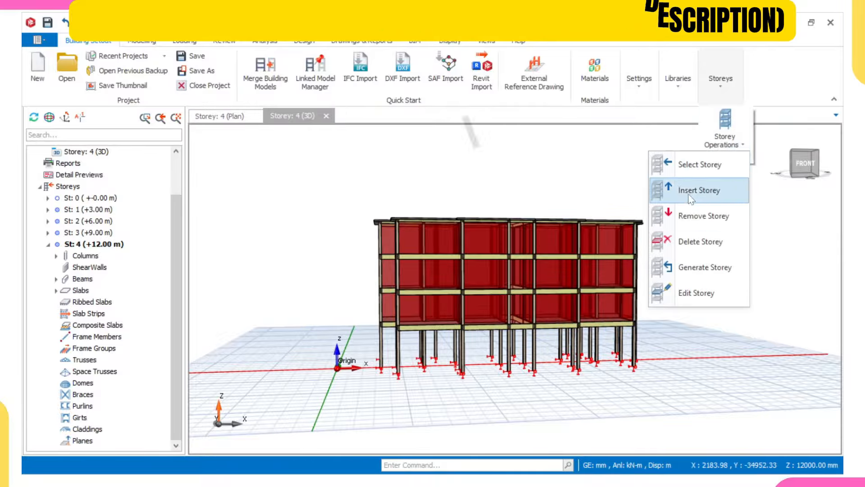
{"action": "left_click", "coordinate": [694, 287]}
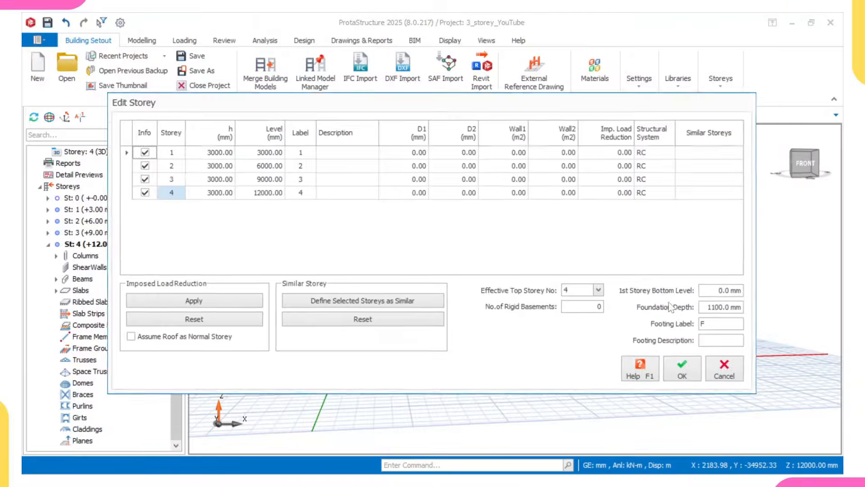
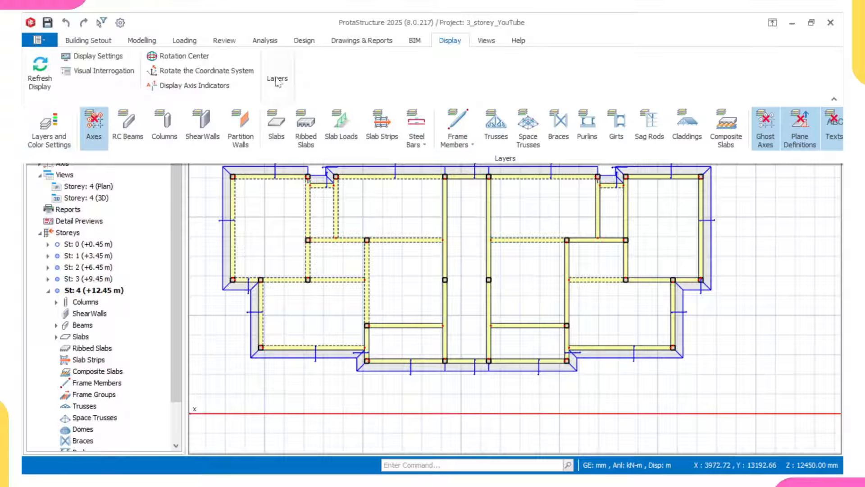
Step: Turn on the Axes, Ghost Axes and Texts display layers, then open the storey 1 plan
{"action": "left_click", "coordinate": [94, 126]}
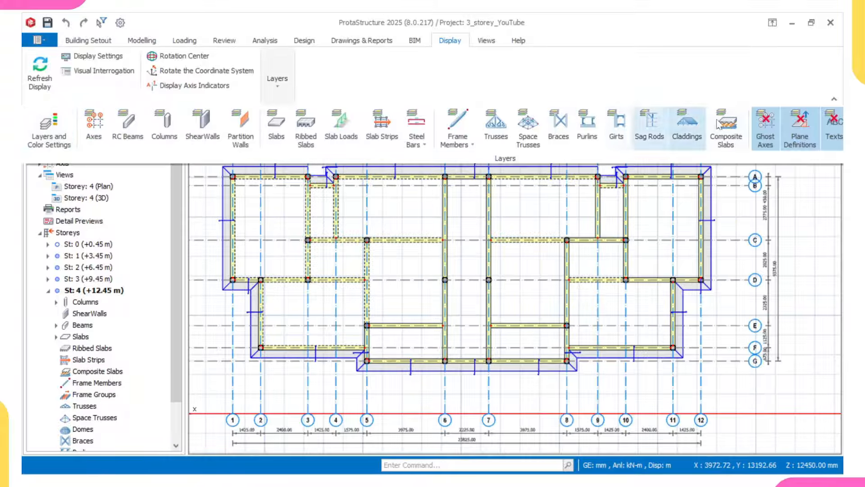
{"action": "left_click", "coordinate": [765, 127]}
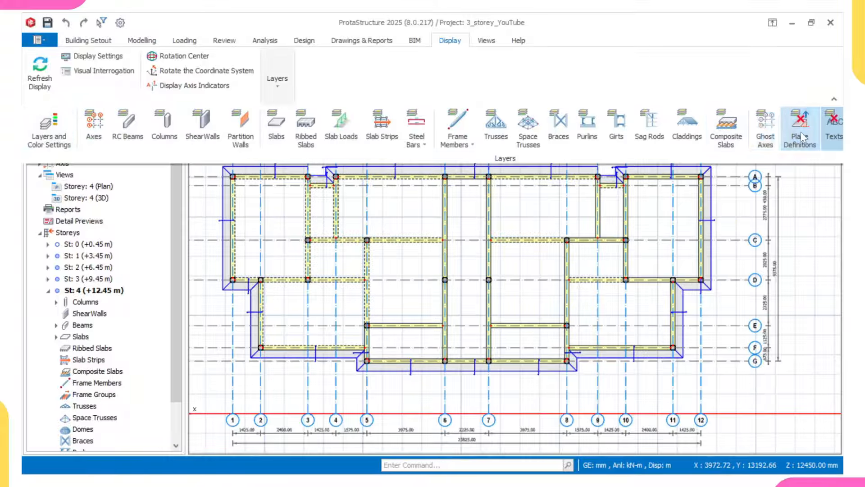
{"action": "left_click", "coordinate": [834, 126]}
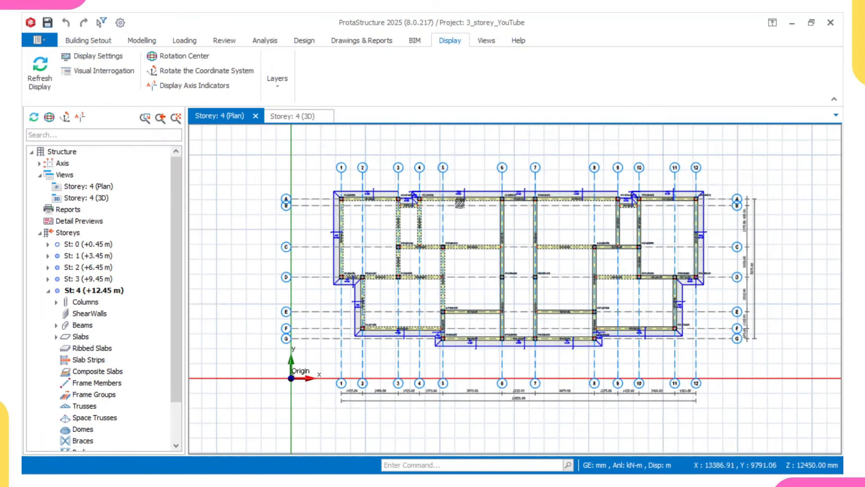
{"action": "double_click", "coordinate": [86, 255]}
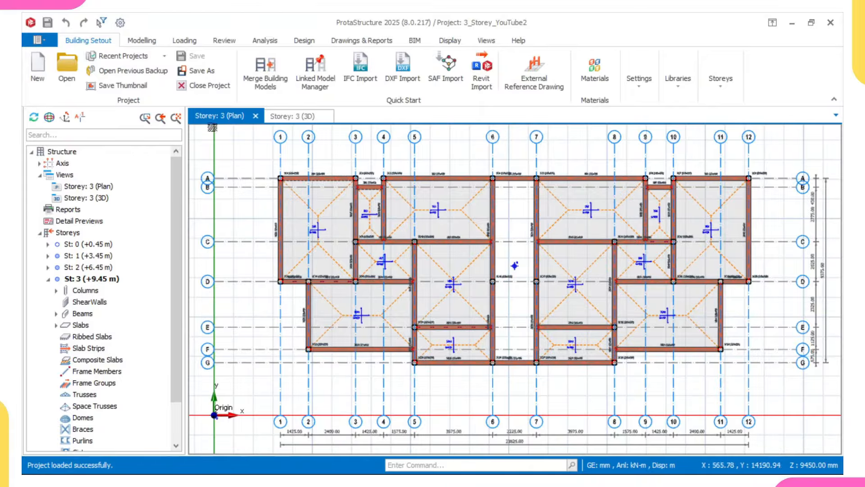
Step: Run the Building Model Check on all storeys, read the six small-area slab warnings, then close it
{"action": "left_click", "coordinate": [224, 41]}
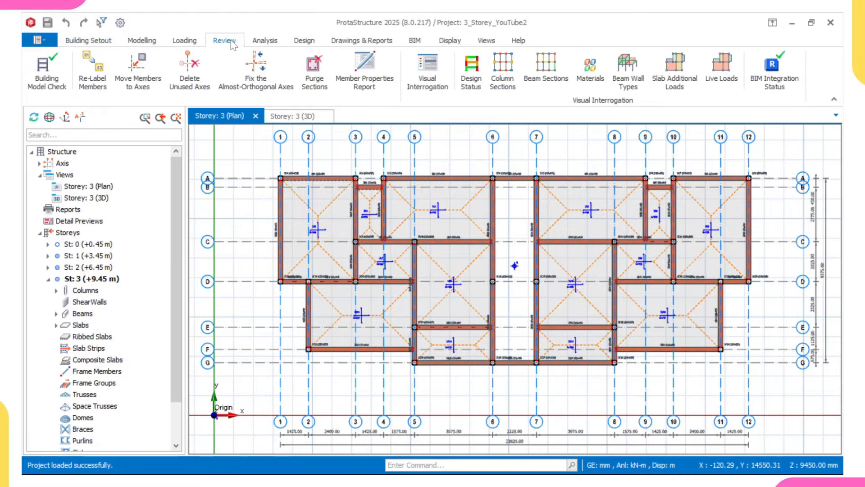
{"action": "left_click", "coordinate": [45, 66]}
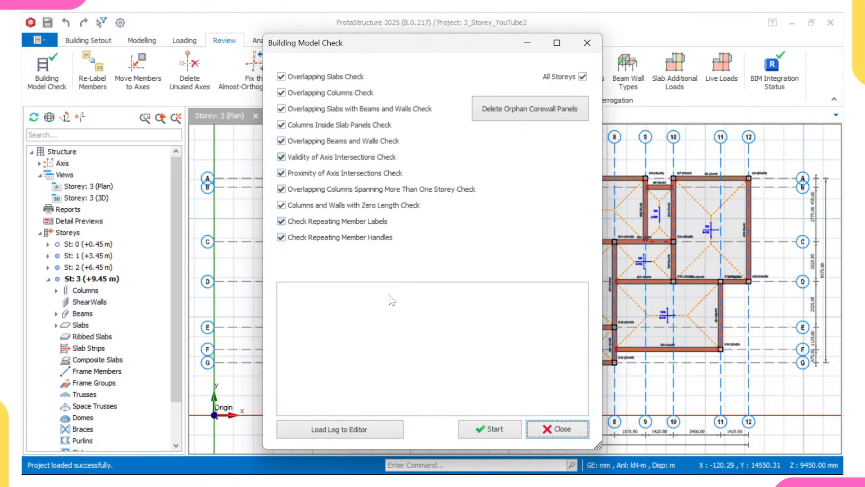
{"action": "left_click", "coordinate": [498, 435]}
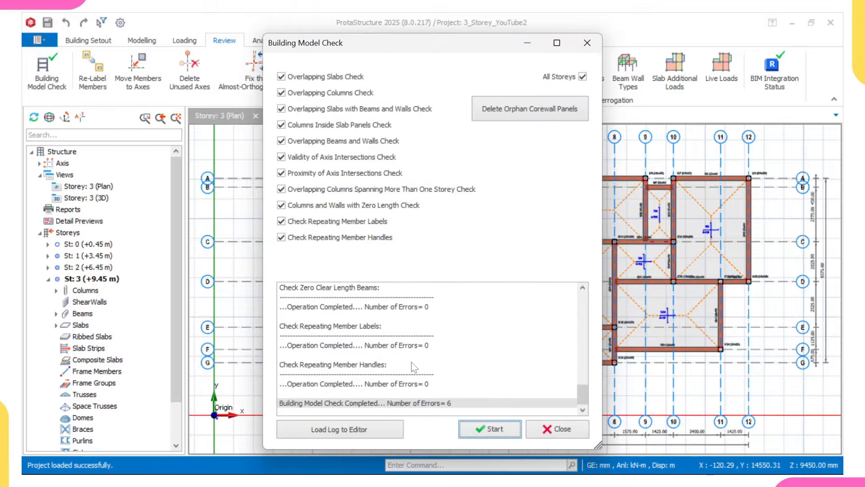
{"action": "scroll", "coordinate": [401, 385], "scroll_direction": "up", "scroll_amount": 1}
{"action": "scroll", "coordinate": [401, 385], "scroll_direction": "up", "scroll_amount": 10}
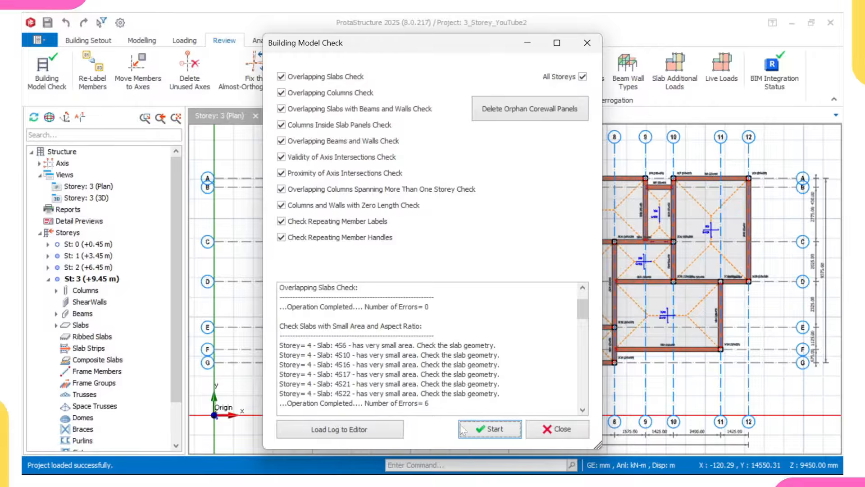
{"action": "left_click", "coordinate": [549, 433]}
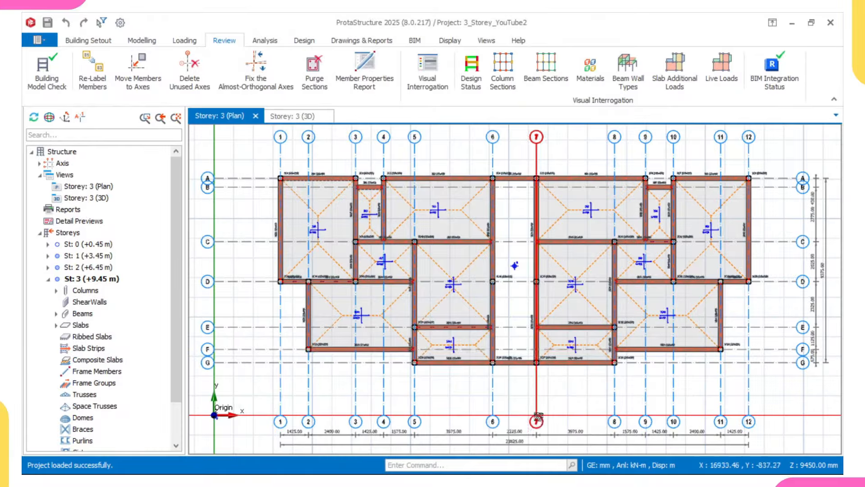
Step: Switch to the storey 4 plan and zoom in on cantilever slabs 4S6 and 4S10 to read their properties
{"action": "scroll", "coordinate": [86, 353], "scroll_direction": "down", "scroll_amount": 2}
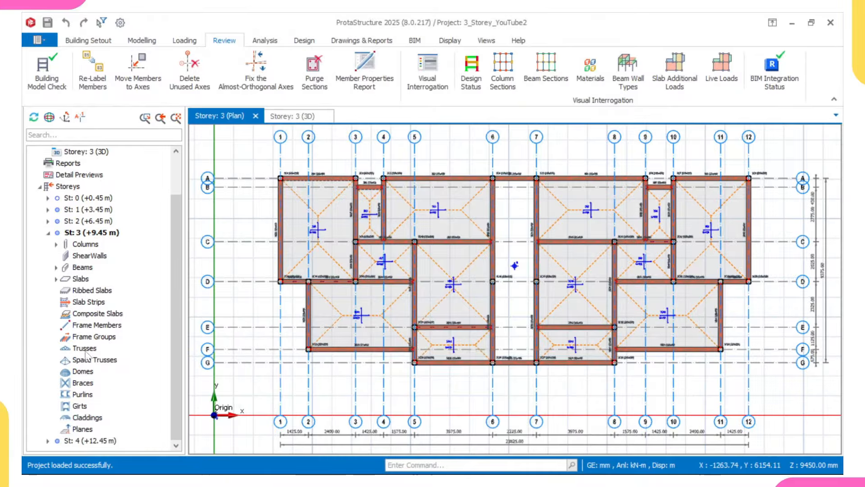
{"action": "left_click", "coordinate": [90, 440]}
{"action": "scroll", "coordinate": [334, 356], "scroll_direction": "up", "scroll_amount": 5}
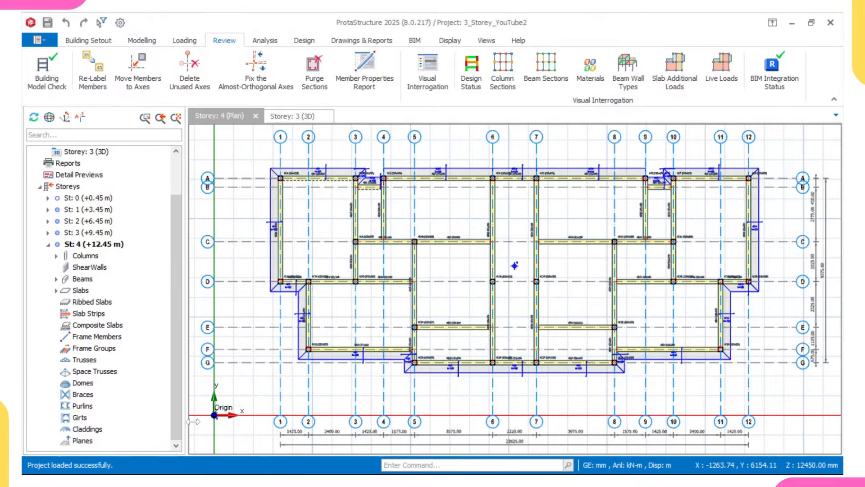
{"action": "scroll", "coordinate": [334, 356], "scroll_direction": "down", "scroll_amount": 1}
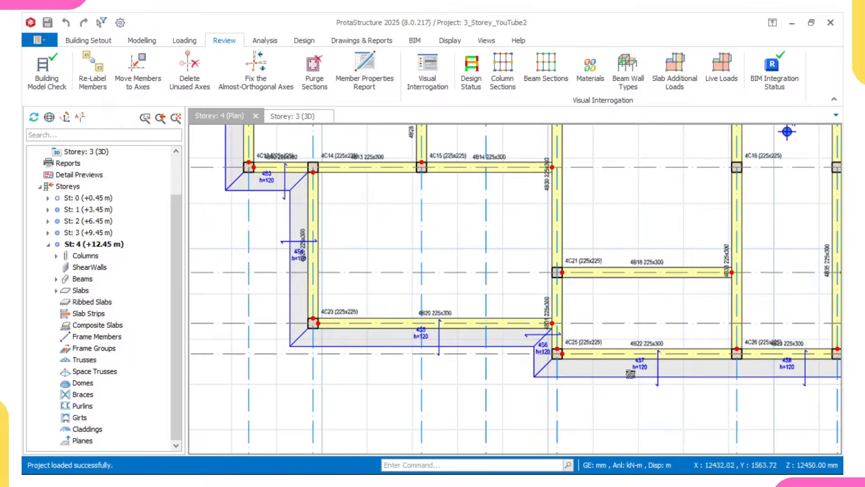
{"action": "scroll", "coordinate": [540, 361], "scroll_direction": "up", "scroll_amount": 1}
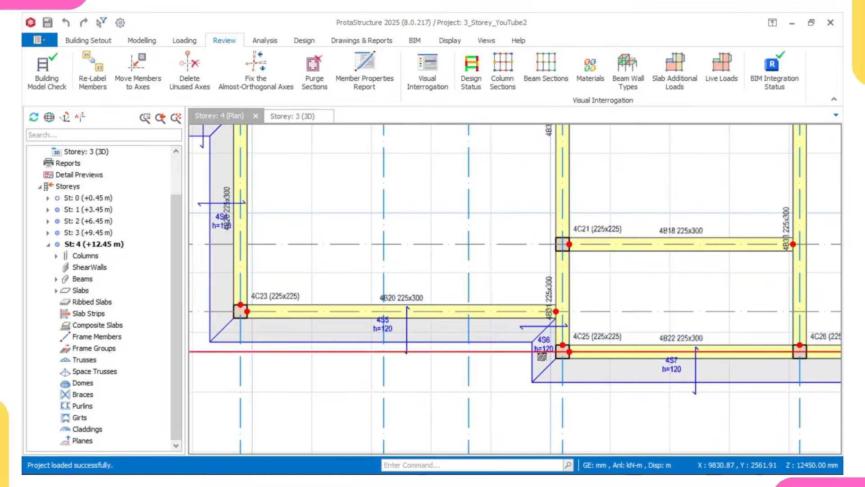
{"action": "mouse_move", "coordinate": [544, 345]}
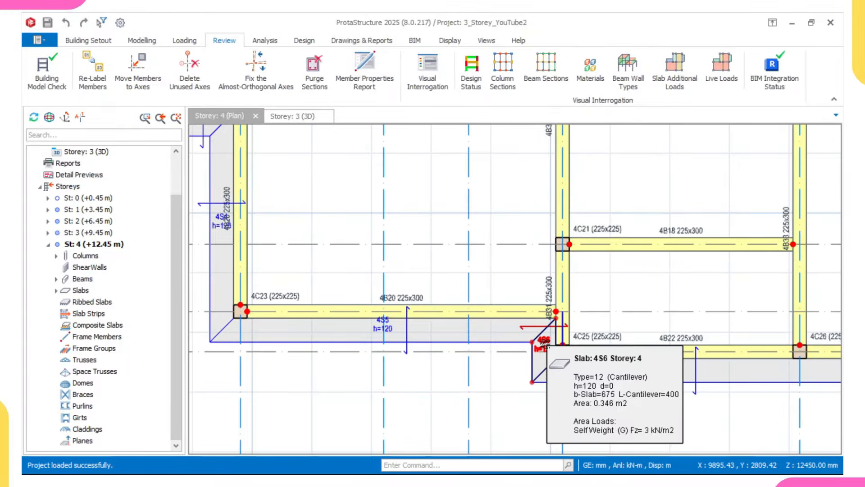
{"action": "scroll", "coordinate": [544, 345], "scroll_direction": "down", "scroll_amount": 1}
{"action": "scroll", "coordinate": [648, 357], "scroll_direction": "down", "scroll_amount": 2}
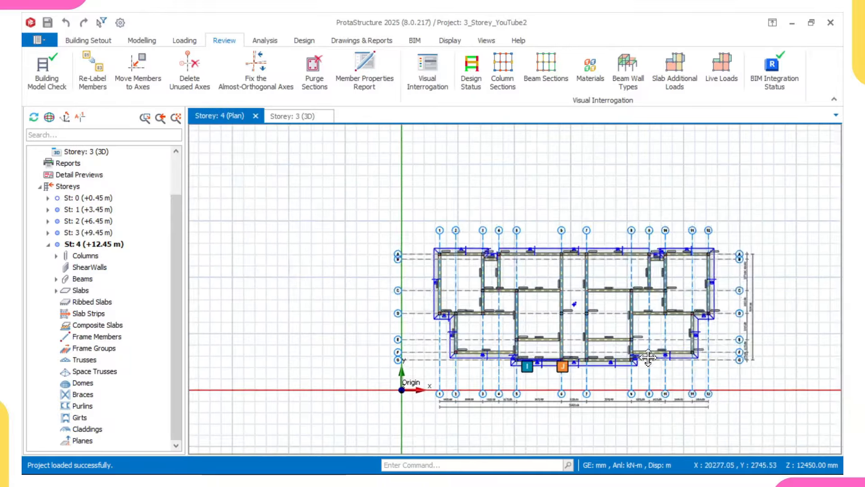
{"action": "scroll", "coordinate": [648, 357], "scroll_direction": "up", "scroll_amount": 3}
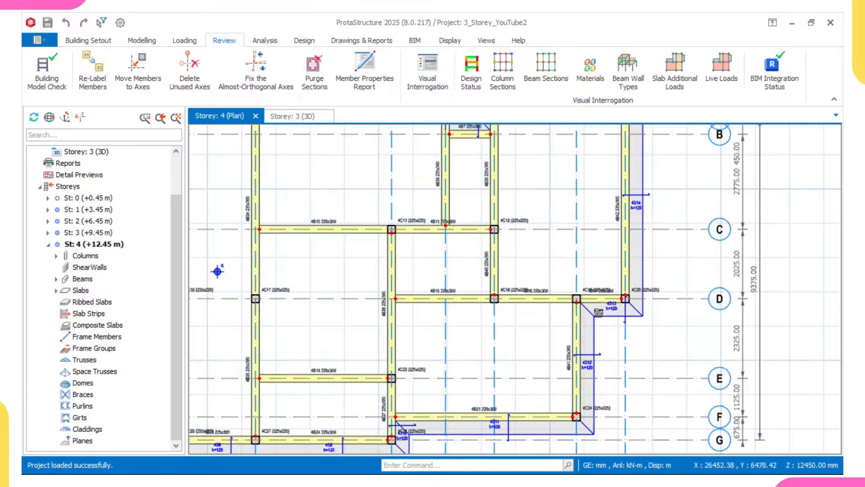
{"action": "scroll", "coordinate": [441, 343], "scroll_direction": "up", "scroll_amount": 3}
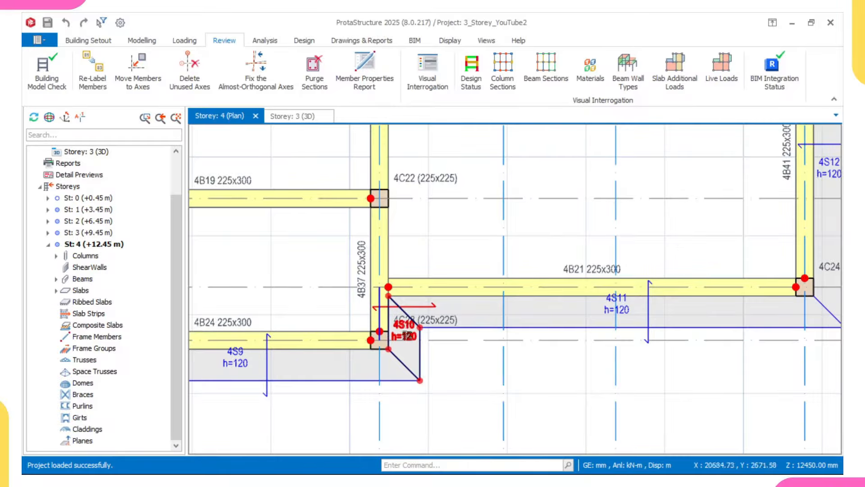
{"action": "mouse_move", "coordinate": [405, 325]}
{"action": "scroll", "coordinate": [405, 325], "scroll_direction": "up", "scroll_amount": 1}
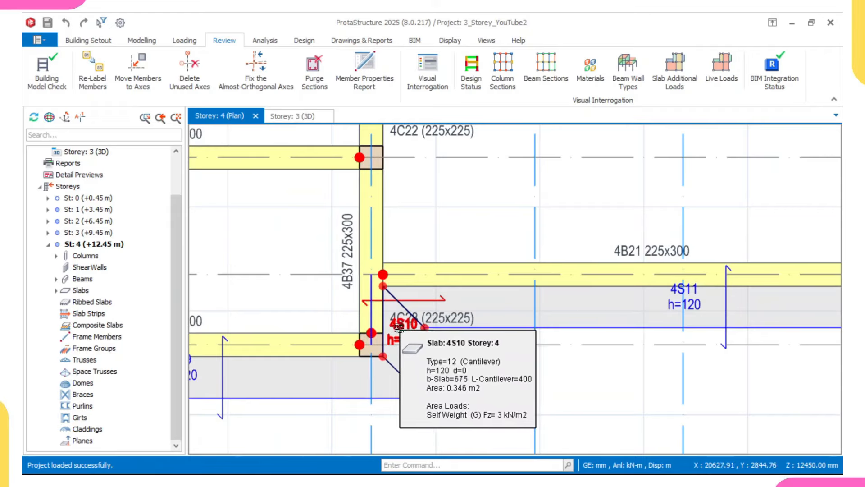
{"action": "scroll", "coordinate": [398, 327], "scroll_direction": "down", "scroll_amount": 1}
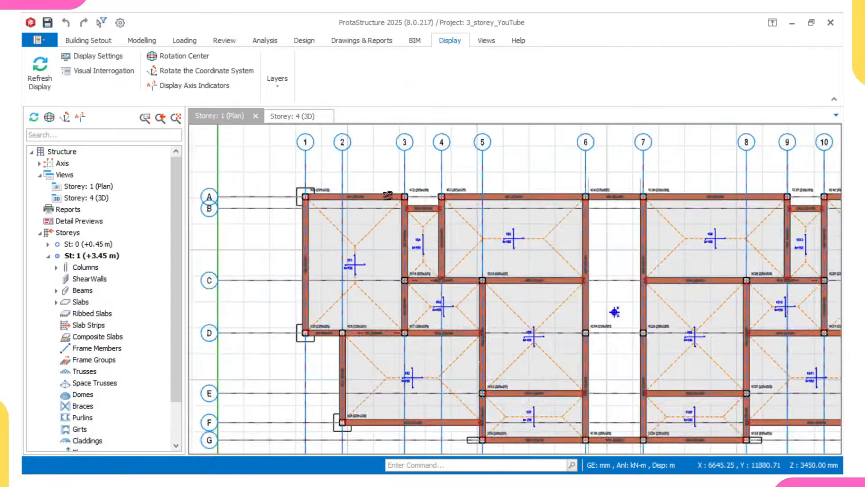
{"action": "scroll", "coordinate": [381, 195], "scroll_direction": "up", "scroll_amount": 5}
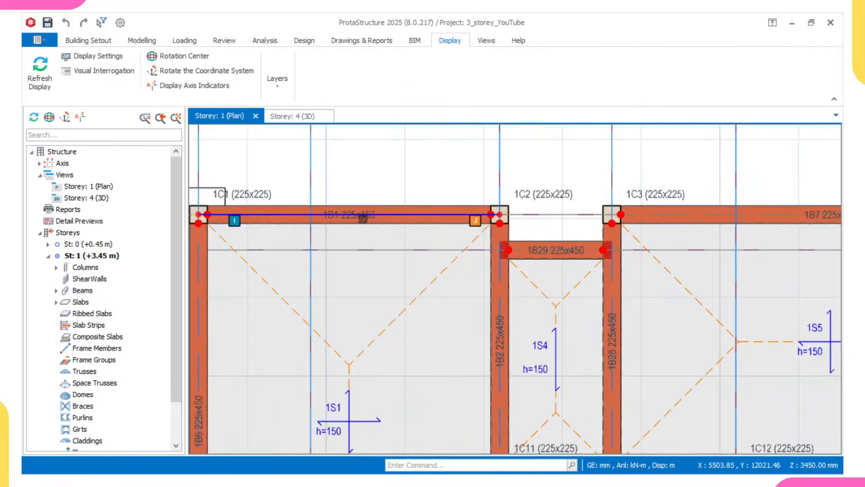
Step: Zoom into the storey 1 plan and inspect the properties of beam 1B1 and column 1C1
{"action": "mouse_move", "coordinate": [322, 209]}
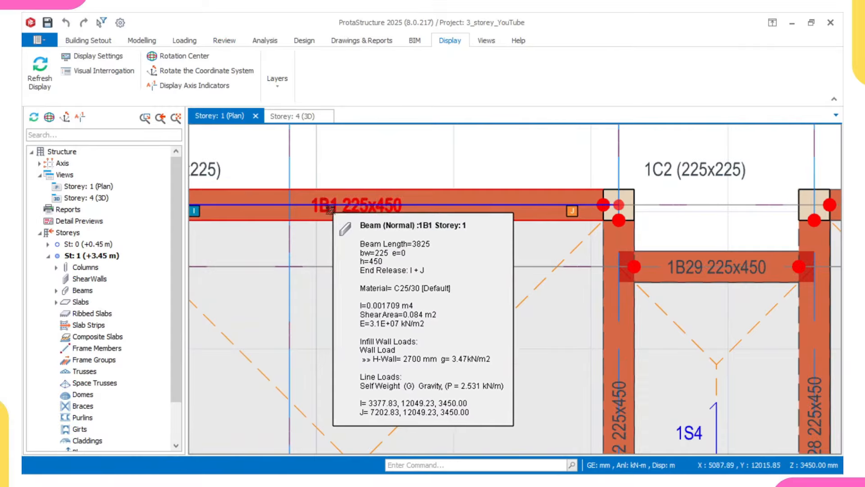
{"action": "scroll", "coordinate": [378, 220], "scroll_direction": "down", "scroll_amount": 2}
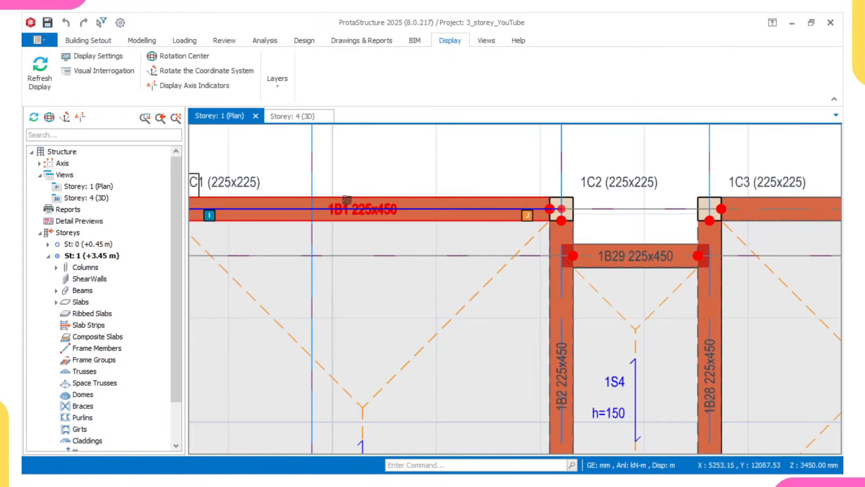
{"action": "scroll", "coordinate": [364, 184], "scroll_direction": "down", "scroll_amount": 2}
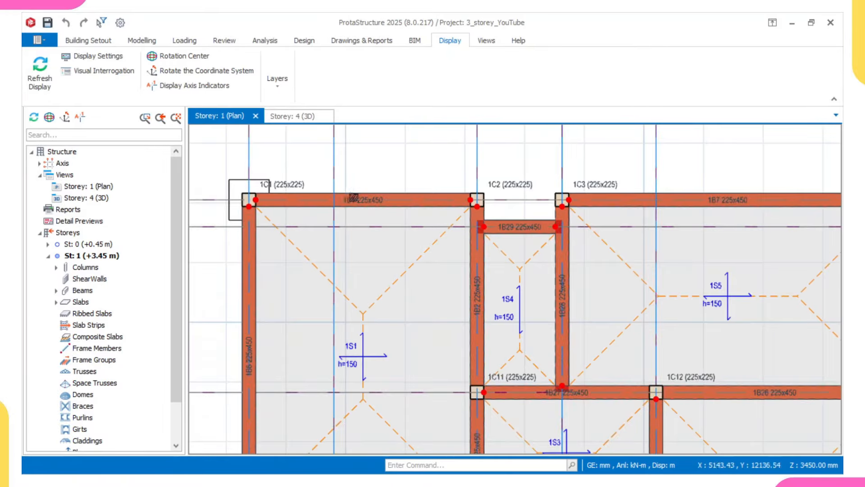
{"action": "scroll", "coordinate": [288, 191], "scroll_direction": "up", "scroll_amount": 4}
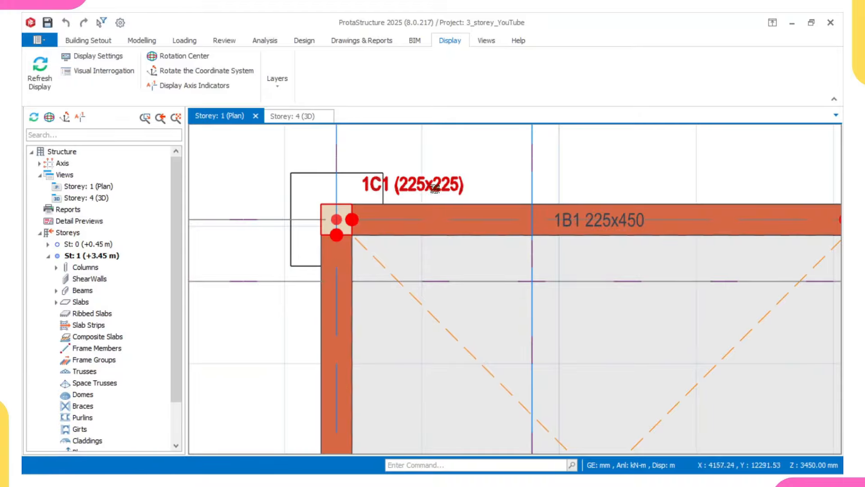
{"action": "scroll", "coordinate": [388, 188], "scroll_direction": "up", "scroll_amount": 1}
{"action": "mouse_move", "coordinate": [388, 186]}
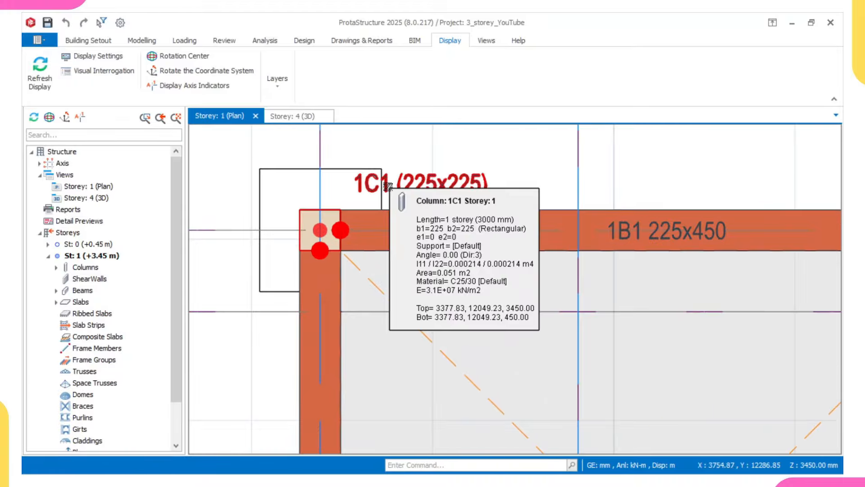
{"action": "scroll", "coordinate": [371, 172], "scroll_direction": "down", "scroll_amount": 1}
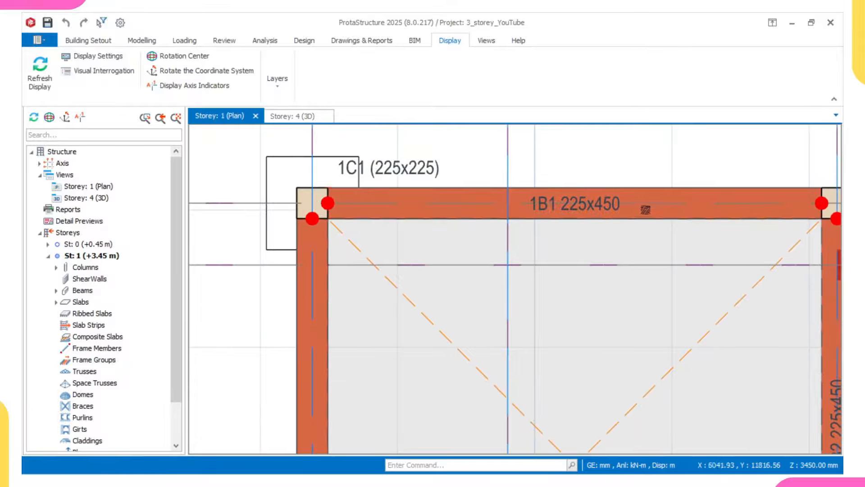
{"action": "middle_click_drag", "start_coordinate": [604, 207], "coordinate": [576, 207]}
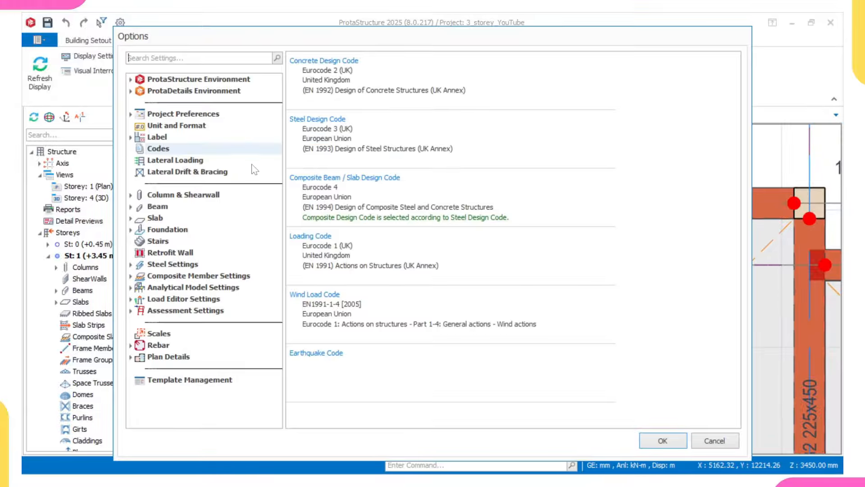
Step: In the Label options, place beam labels above the beam and show column sizes in parentheses after the label
{"action": "left_click", "coordinate": [221, 137]}
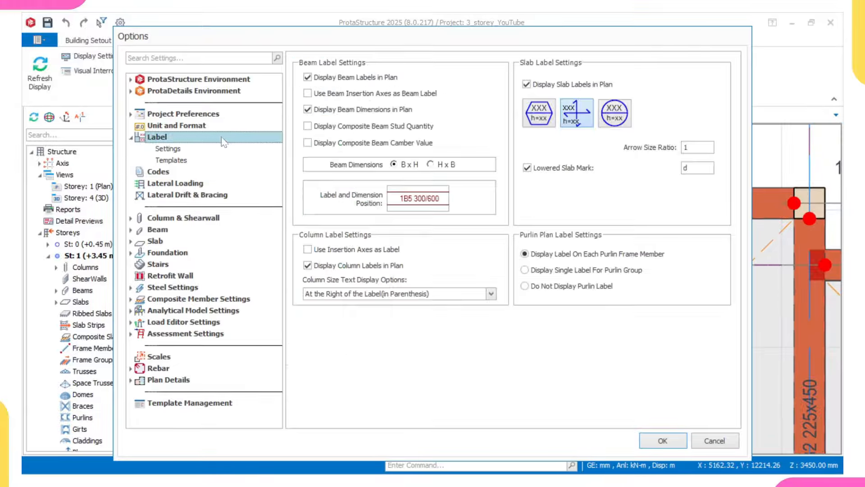
{"action": "left_click", "coordinate": [417, 204]}
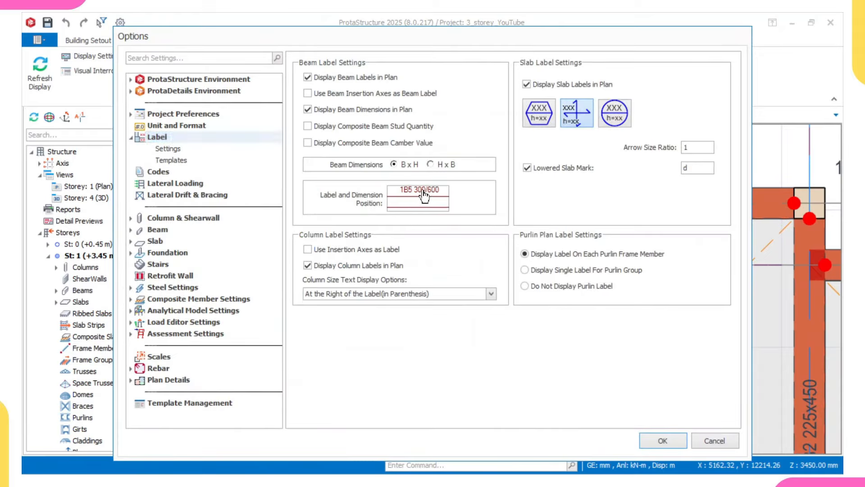
{"action": "left_click", "coordinate": [379, 295]}
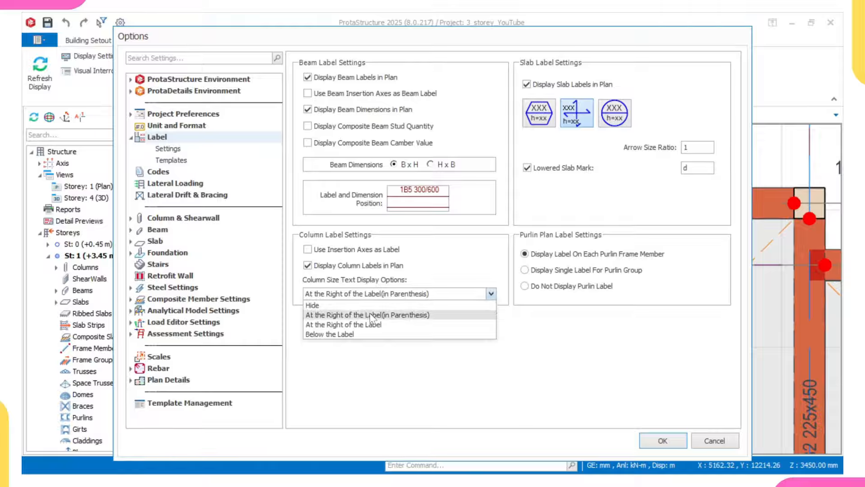
{"action": "left_click", "coordinate": [371, 315]}
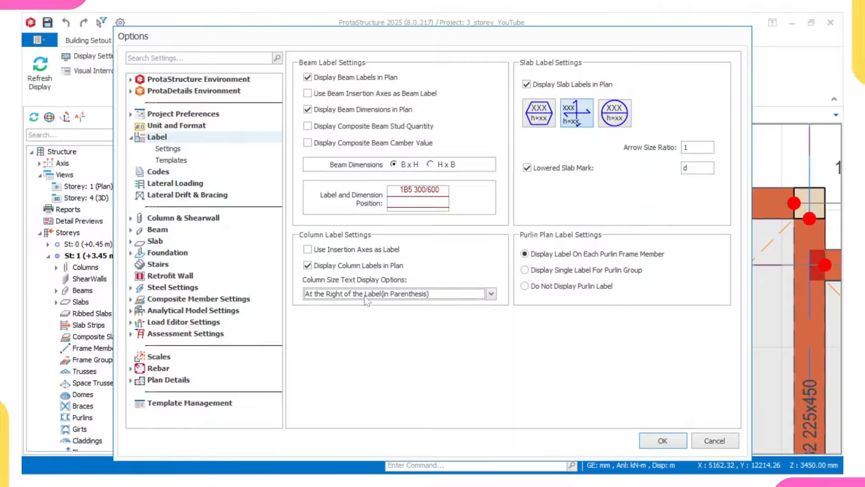
{"action": "left_click", "coordinate": [664, 441]}
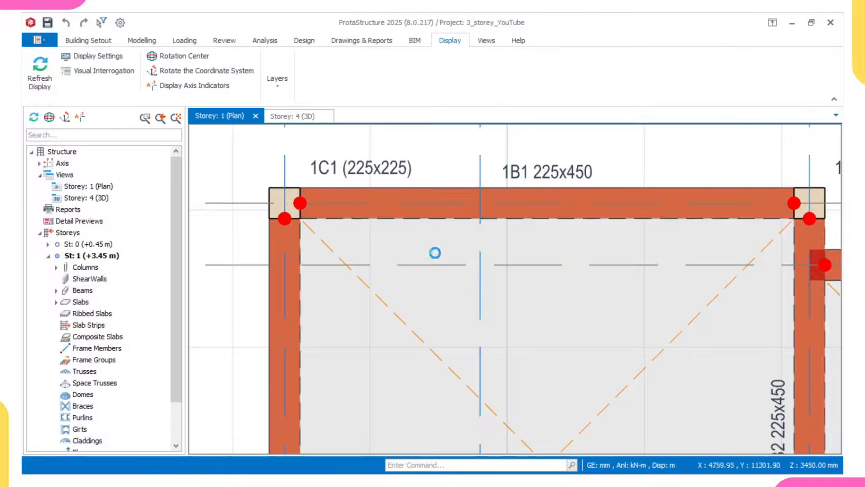
Step: Pan and zoom across the storey 1 plan to review the updated beam labels and columns 1C4 and 1C18
{"action": "scroll", "coordinate": [469, 215], "scroll_direction": "down", "scroll_amount": 3}
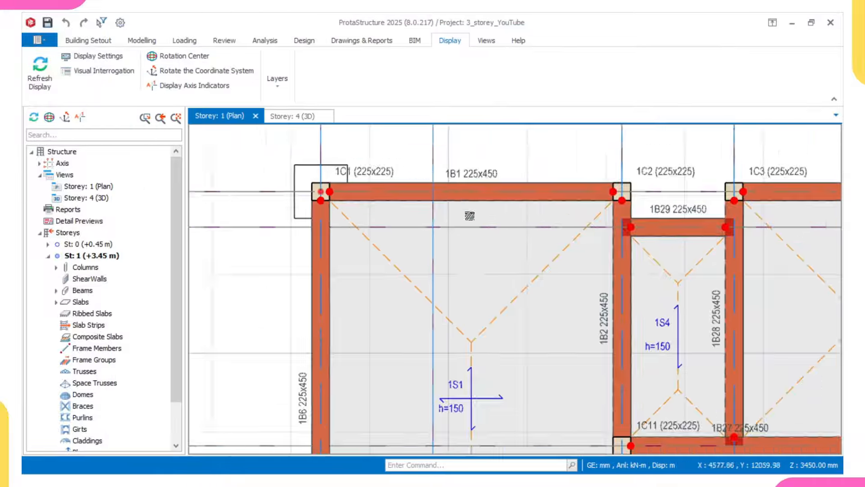
{"action": "middle_click_drag", "start_coordinate": [554, 301], "coordinate": [529, 327]}
{"action": "scroll", "coordinate": [428, 188], "scroll_direction": "up", "scroll_amount": 2}
{"action": "middle_click_drag", "start_coordinate": [432, 188], "coordinate": [378, 204]}
{"action": "scroll", "coordinate": [400, 196], "scroll_direction": "down", "scroll_amount": 2}
{"action": "scroll", "coordinate": [420, 190], "scroll_direction": "down", "scroll_amount": 2}
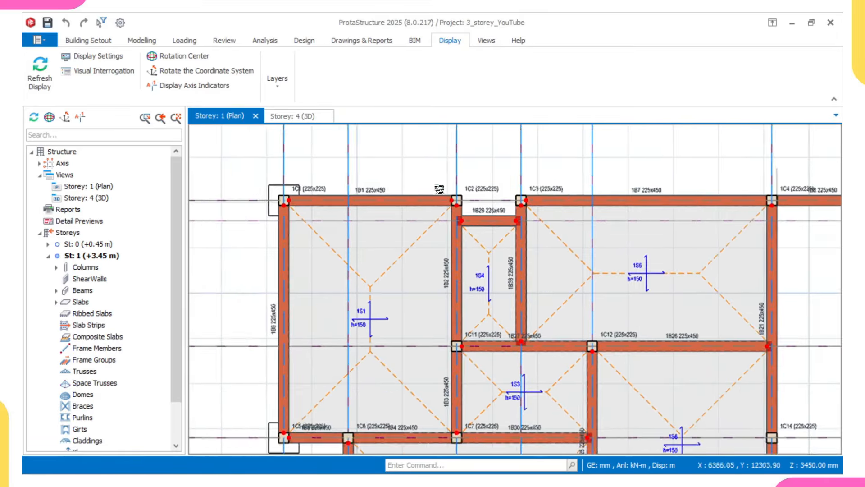
{"action": "middle_click_drag", "start_coordinate": [609, 200], "coordinate": [477, 215]}
{"action": "scroll", "coordinate": [495, 207], "scroll_direction": "up", "scroll_amount": 2}
{"action": "middle_click_drag", "start_coordinate": [779, 209], "coordinate": [680, 232]}
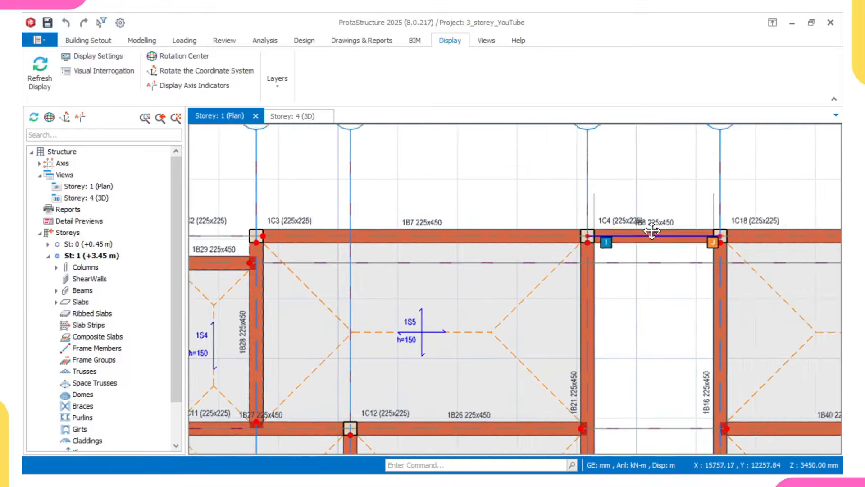
{"action": "scroll", "coordinate": [681, 231], "scroll_direction": "up", "scroll_amount": 2}
{"action": "scroll", "coordinate": [681, 232], "scroll_direction": "down", "scroll_amount": 2}
{"action": "middle_click_drag", "start_coordinate": [839, 213], "coordinate": [775, 221]}
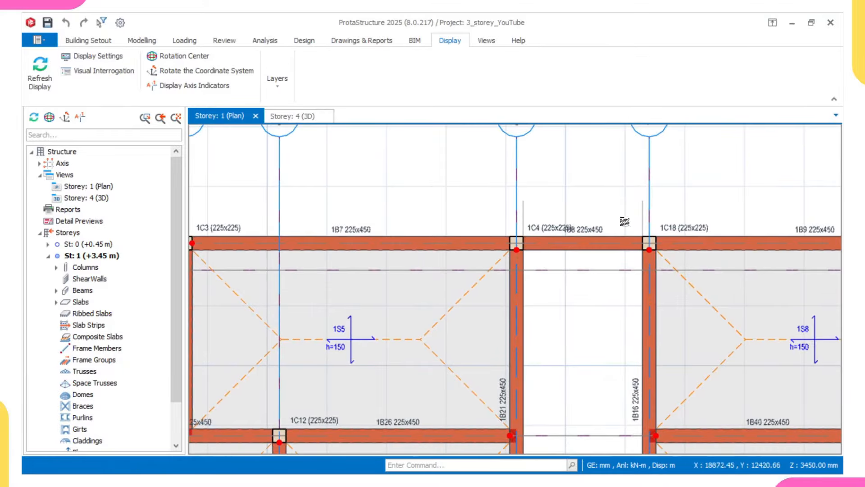
{"action": "middle_click_drag", "start_coordinate": [410, 226], "coordinate": [451, 234]}
{"action": "scroll", "coordinate": [393, 239], "scroll_direction": "up", "scroll_amount": 2}
{"action": "scroll", "coordinate": [612, 247], "scroll_direction": "down", "scroll_amount": 2}
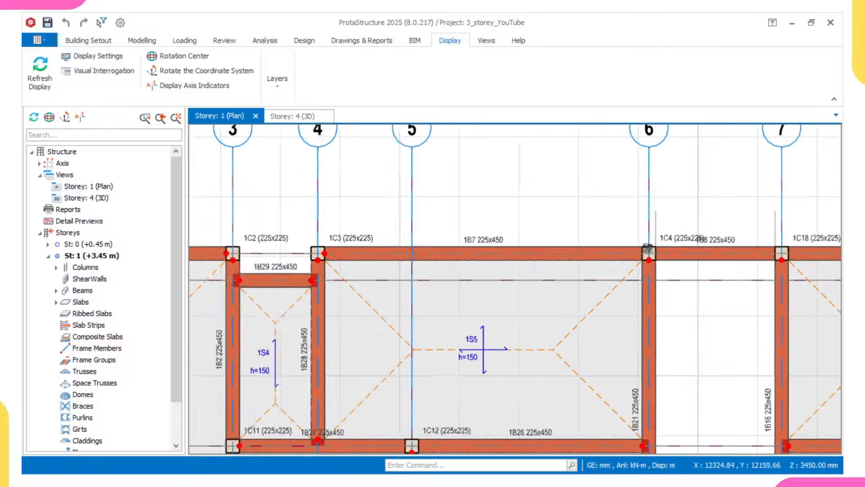
{"action": "middle_click_drag", "start_coordinate": [647, 248], "coordinate": [544, 246]}
{"action": "scroll", "coordinate": [624, 239], "scroll_direction": "up", "scroll_amount": 2}
{"action": "scroll", "coordinate": [575, 233], "scroll_direction": "down", "scroll_amount": 2}
{"action": "middle_click_drag", "start_coordinate": [776, 225], "coordinate": [558, 243]}
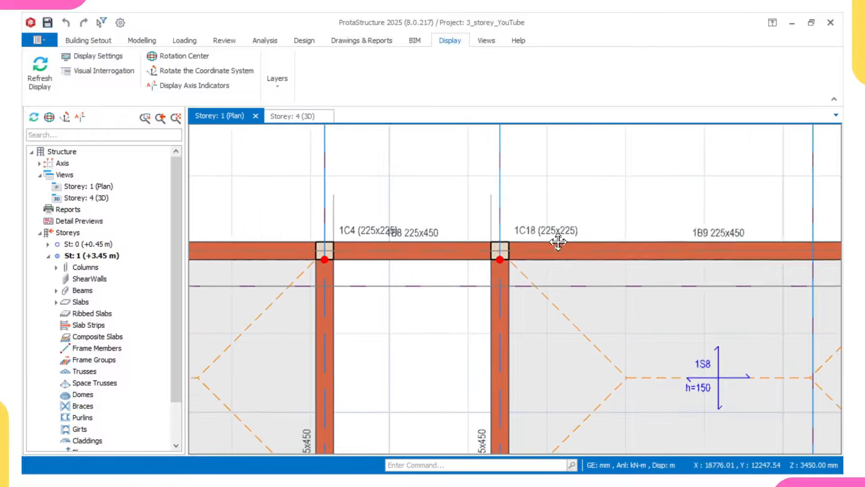
{"action": "scroll", "coordinate": [690, 242], "scroll_direction": "up", "scroll_amount": 2}
Step: Select beam 1B9 to check its 1B9 225x450 label, then switch to the Review tools
{"action": "left_click", "coordinate": [689, 243]}
{"action": "scroll", "coordinate": [689, 240], "scroll_direction": "down", "scroll_amount": 5}
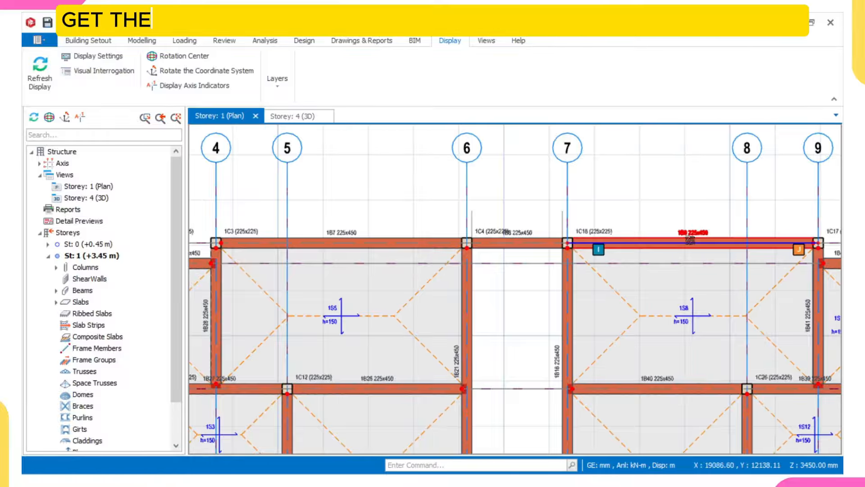
{"action": "mouse_move", "coordinate": [689, 241]}
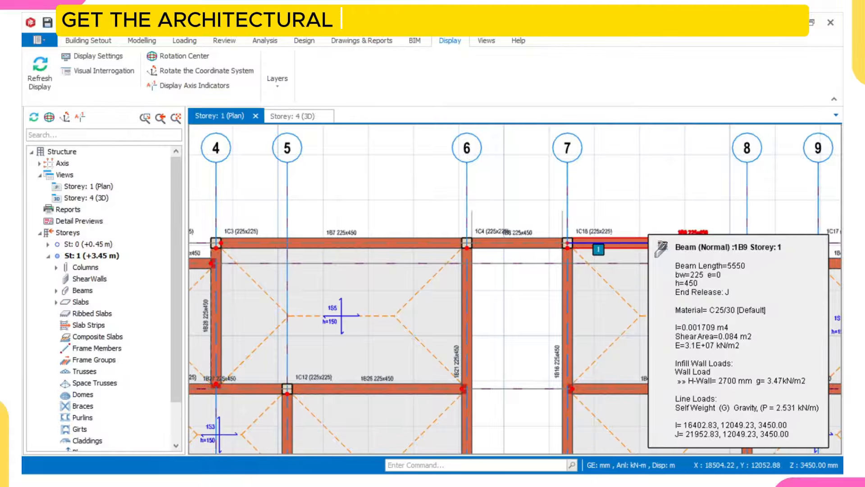
{"action": "middle_click_drag", "start_coordinate": [488, 265], "coordinate": [511, 264]}
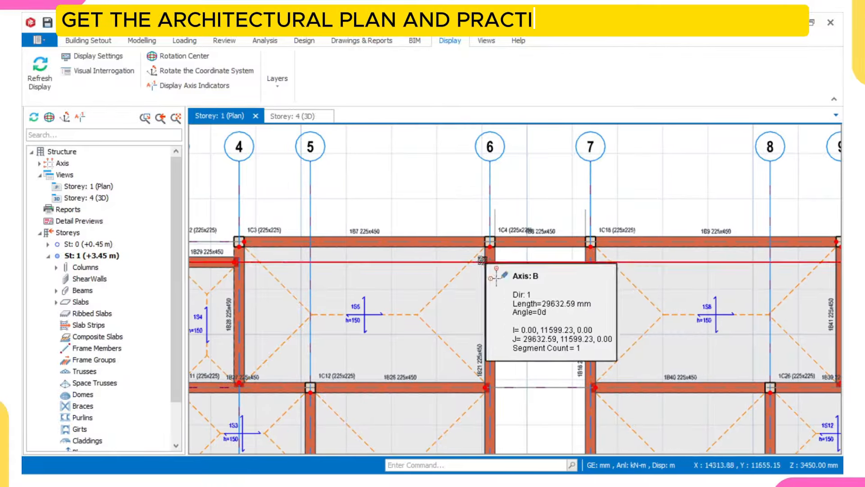
{"action": "left_click", "coordinate": [224, 41]}
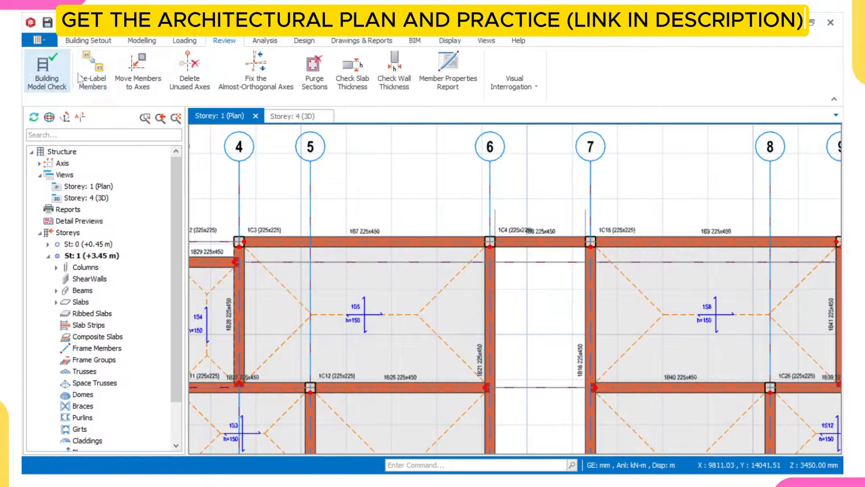
Step: Re-label columns, shear walls, beams, frame members, slabs and ribbed slabs across all storeys
{"action": "left_click", "coordinate": [93, 80]}
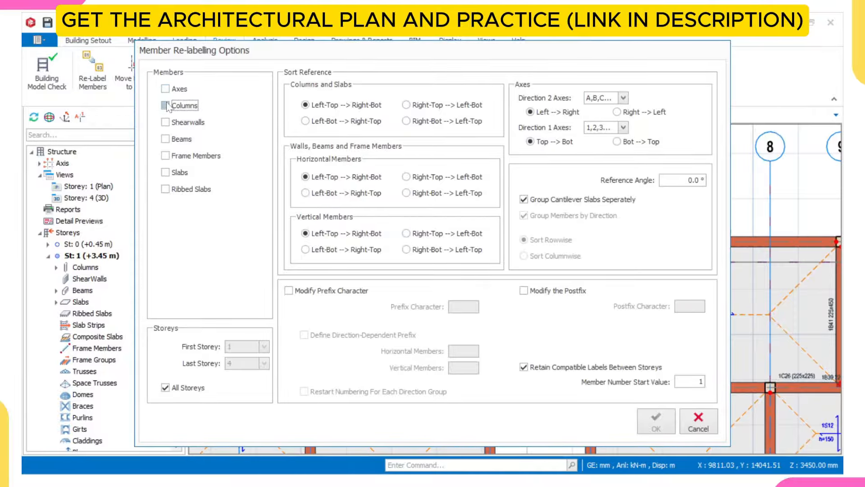
{"action": "left_click", "coordinate": [166, 105]}
{"action": "left_click", "coordinate": [165, 122]}
{"action": "left_click", "coordinate": [166, 138]}
{"action": "left_click", "coordinate": [165, 156]}
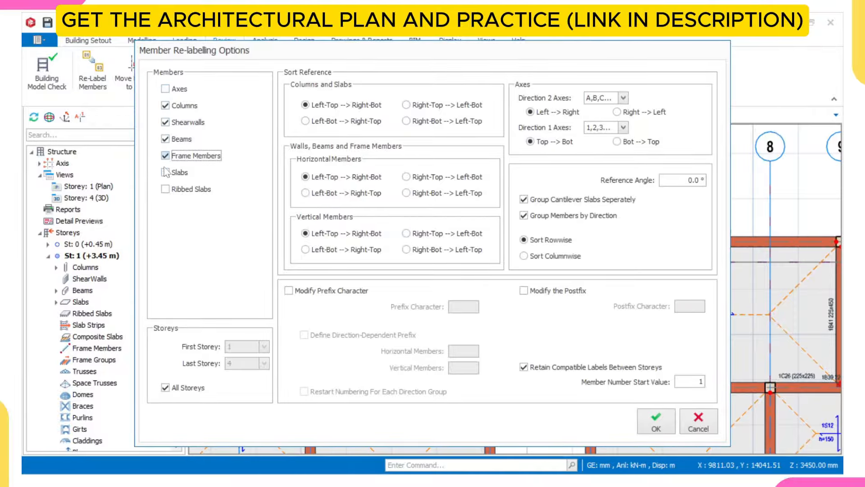
{"action": "left_click", "coordinate": [165, 172]}
{"action": "left_click", "coordinate": [166, 190]}
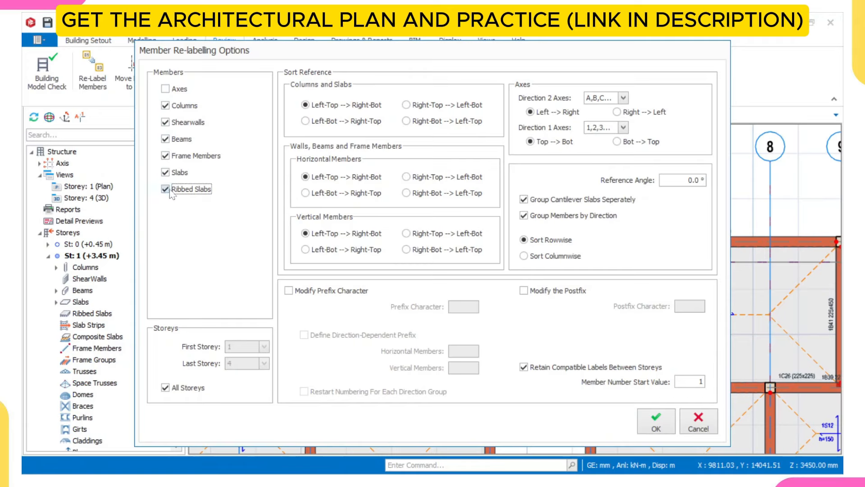
{"action": "left_click", "coordinate": [656, 422]}
{"action": "left_click", "coordinate": [328, 244]}
{"action": "scroll", "coordinate": [336, 241], "scroll_direction": "up", "scroll_amount": 3}
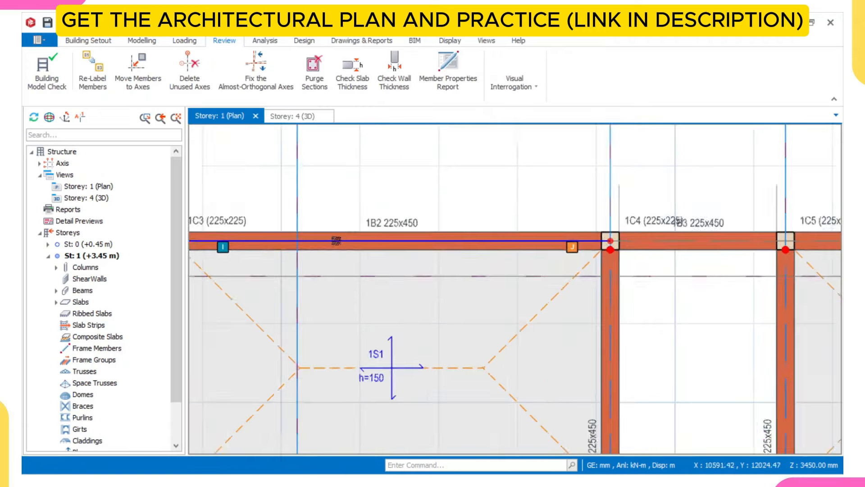
{"action": "scroll", "coordinate": [367, 231], "scroll_direction": "up", "scroll_amount": 2}
{"action": "scroll", "coordinate": [381, 229], "scroll_direction": "down", "scroll_amount": 2}
{"action": "middle_click_drag", "start_coordinate": [693, 227], "coordinate": [544, 235]}
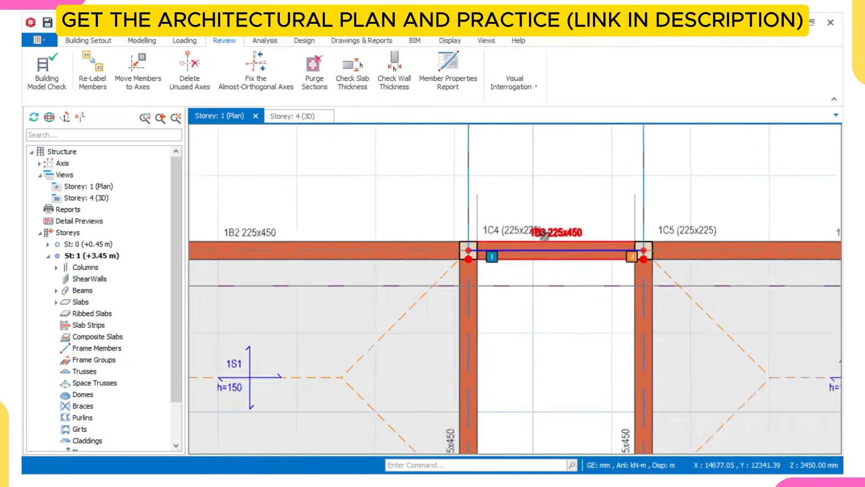
{"action": "scroll", "coordinate": [545, 236], "scroll_direction": "up", "scroll_amount": 2}
{"action": "scroll", "coordinate": [546, 234], "scroll_direction": "down", "scroll_amount": 3}
{"action": "middle_click_drag", "start_coordinate": [649, 246], "coordinate": [543, 247]}
{"action": "scroll", "coordinate": [716, 229], "scroll_direction": "up", "scroll_amount": 2}
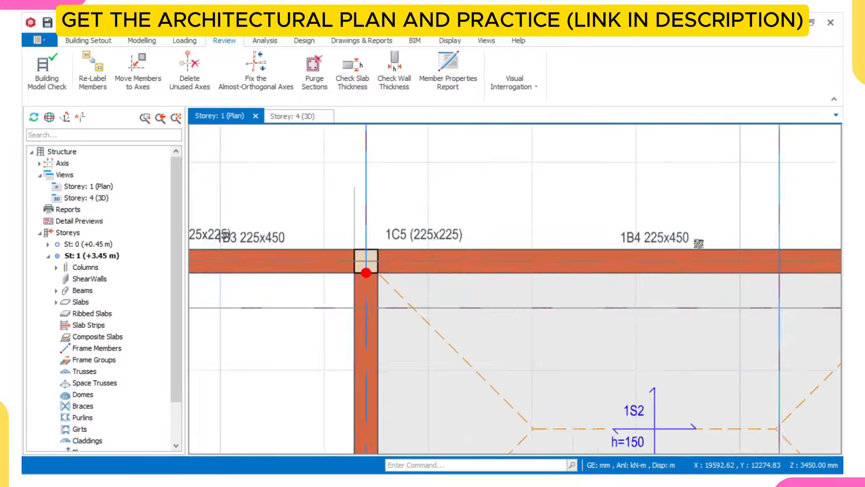
{"action": "scroll", "coordinate": [574, 241], "scroll_direction": "down", "scroll_amount": 6}
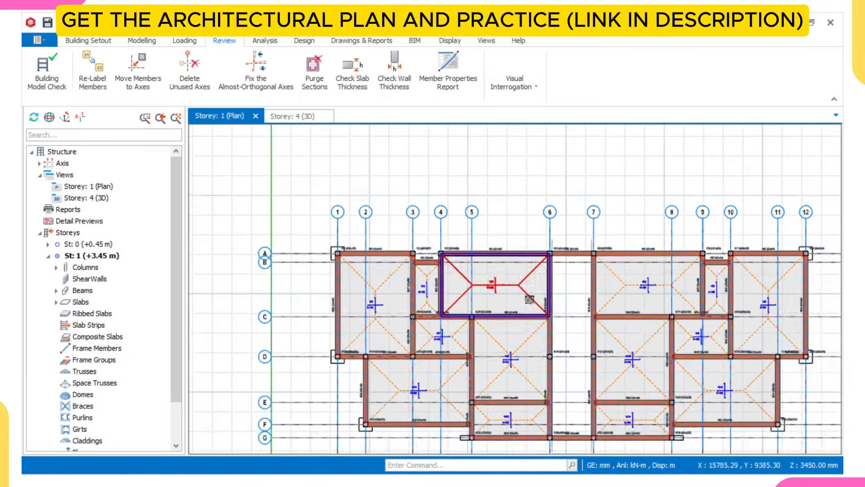
{"action": "scroll", "coordinate": [529, 299], "scroll_direction": "up", "scroll_amount": 6}
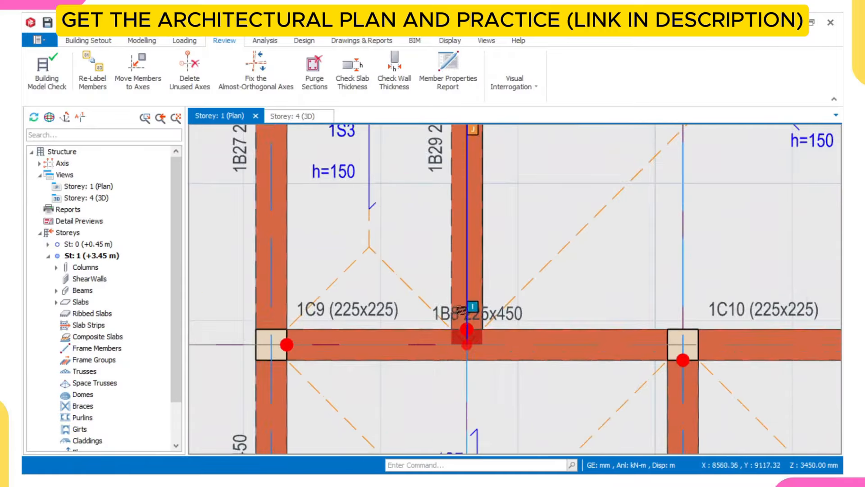
{"action": "scroll", "coordinate": [458, 311], "scroll_direction": "down", "scroll_amount": 5}
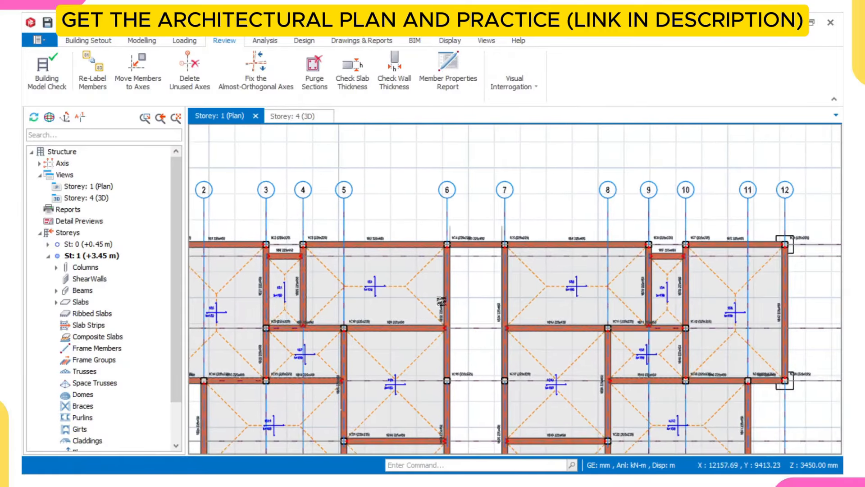
{"action": "scroll", "coordinate": [368, 262], "scroll_direction": "up", "scroll_amount": 5}
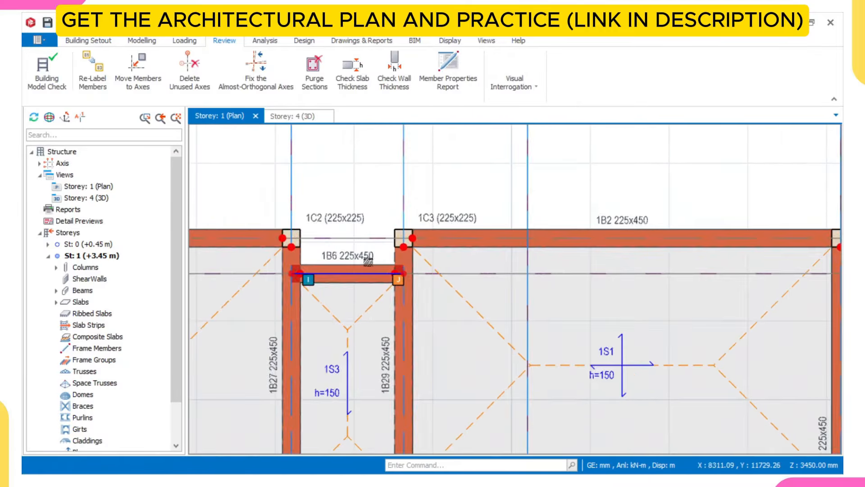
{"action": "scroll", "coordinate": [368, 262], "scroll_direction": "down", "scroll_amount": 4}
{"action": "scroll", "coordinate": [706, 245], "scroll_direction": "up", "scroll_amount": 5}
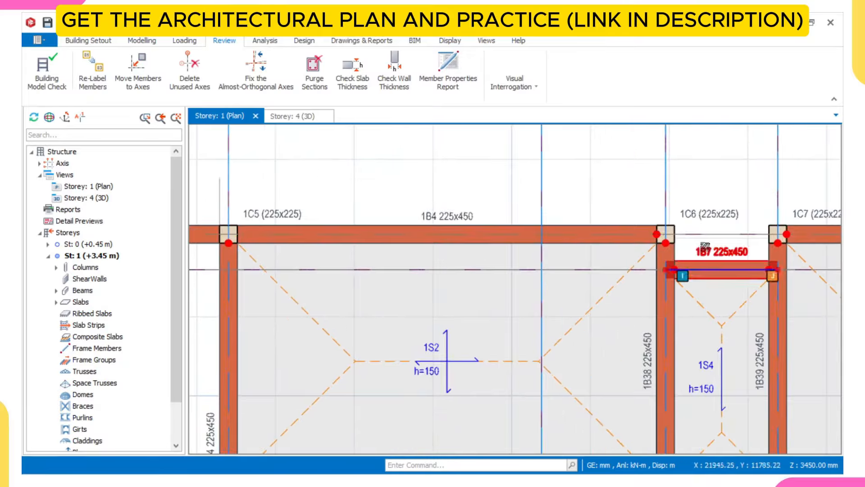
{"action": "scroll", "coordinate": [705, 246], "scroll_direction": "down", "scroll_amount": 4}
{"action": "scroll", "coordinate": [383, 312], "scroll_direction": "up", "scroll_amount": 5}
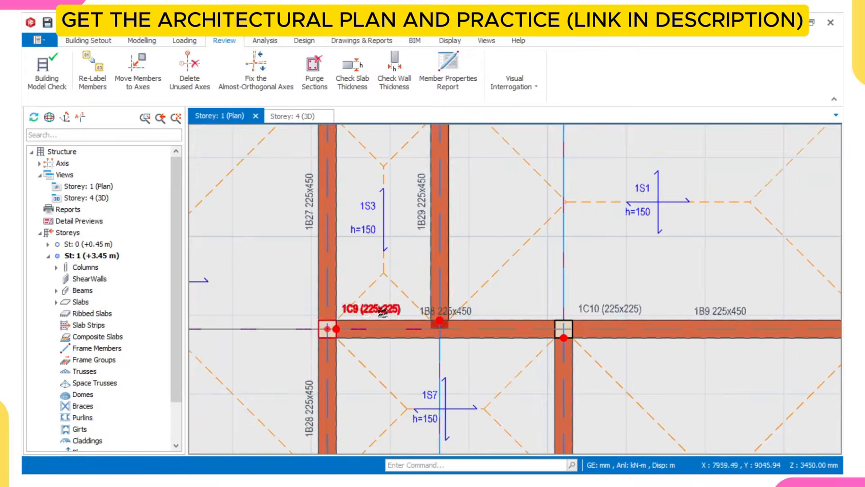
{"action": "scroll", "coordinate": [699, 307], "scroll_direction": "down", "scroll_amount": 4}
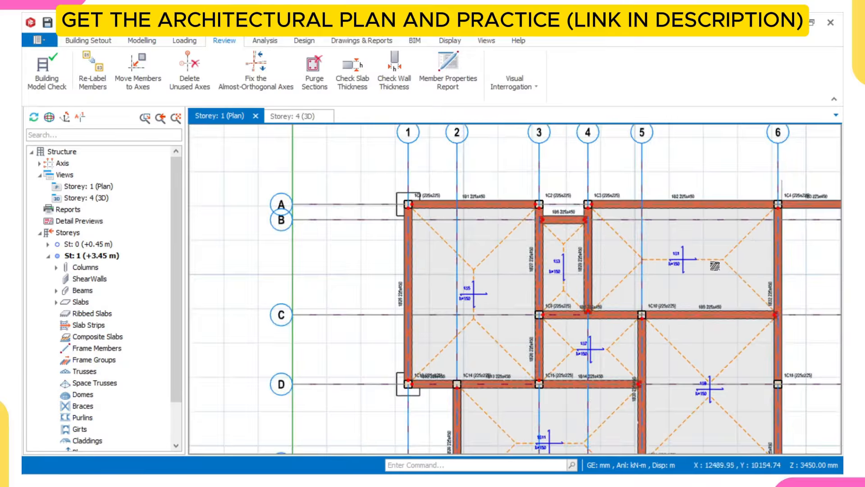
{"action": "scroll", "coordinate": [715, 266], "scroll_direction": "down", "scroll_amount": 3}
{"action": "scroll", "coordinate": [719, 308], "scroll_direction": "down", "scroll_amount": 3}
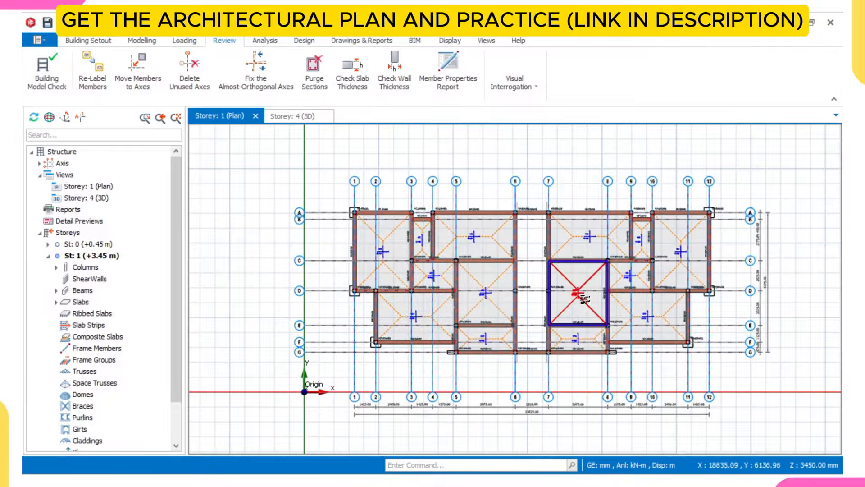
{"action": "mouse_move", "coordinate": [578, 294]}
{"action": "middle_click_drag", "start_coordinate": [577, 294], "coordinate": [543, 265]}
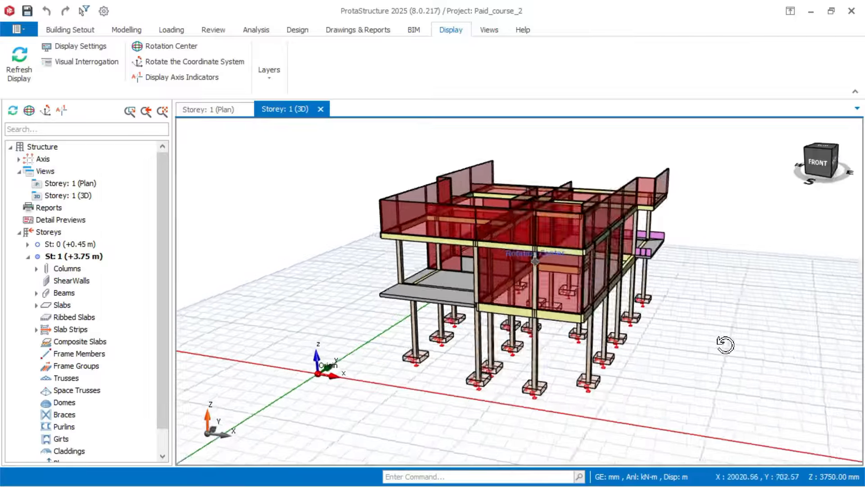
{"action": "middle_click_drag", "start_coordinate": [725, 343], "coordinate": [783, 346]}
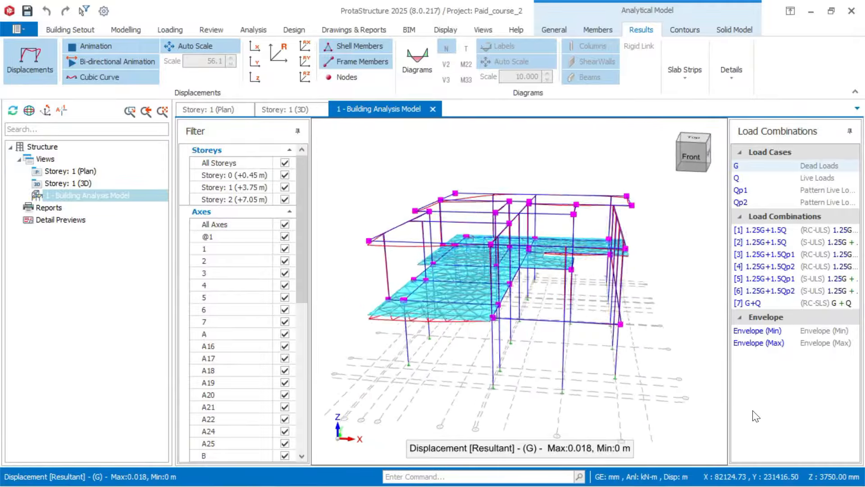
{"action": "middle_click_drag", "start_coordinate": [753, 411], "coordinate": [854, 424]}
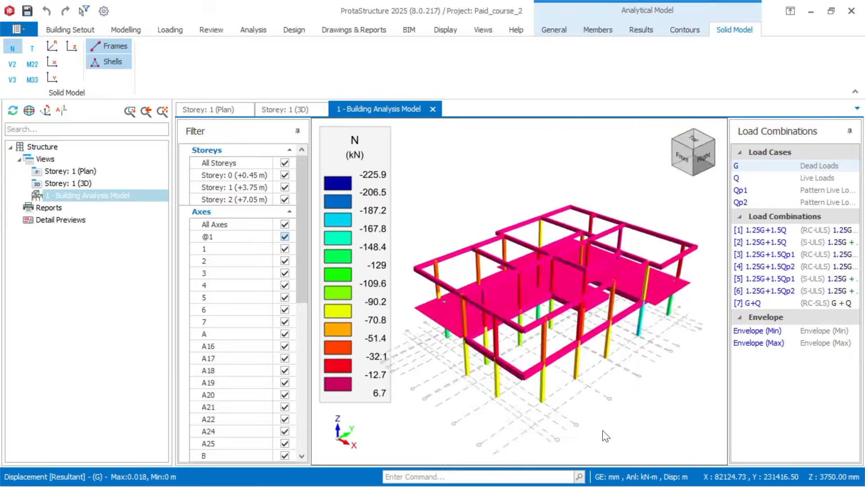
{"action": "middle_click_drag", "start_coordinate": [603, 430], "coordinate": [647, 425]}
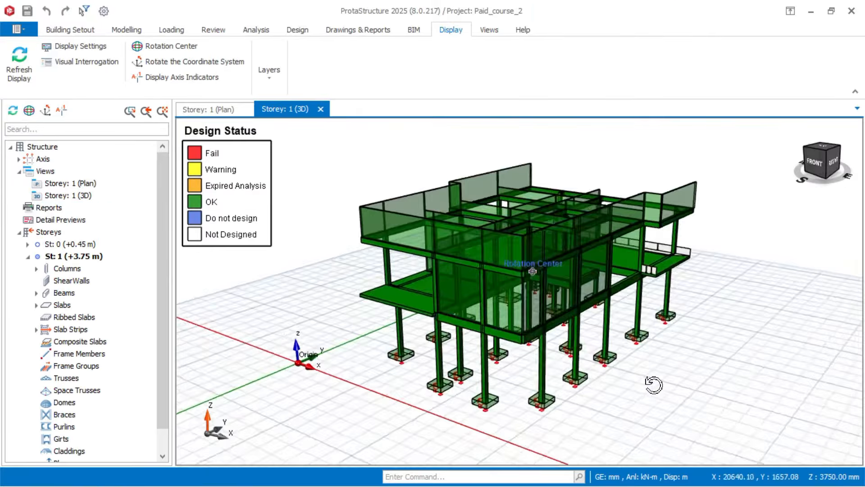
{"action": "mouse_move", "coordinate": [654, 384]}
{"action": "middle_mouse_down"}
{"action": "mouse_move", "coordinate": [737, 378]}
{"action": "mouse_move", "coordinate": [749, 365]}
{"action": "mouse_move", "coordinate": [710, 386]}
{"action": "mouse_move", "coordinate": [670, 384]}
{"action": "middle_mouse_up"}
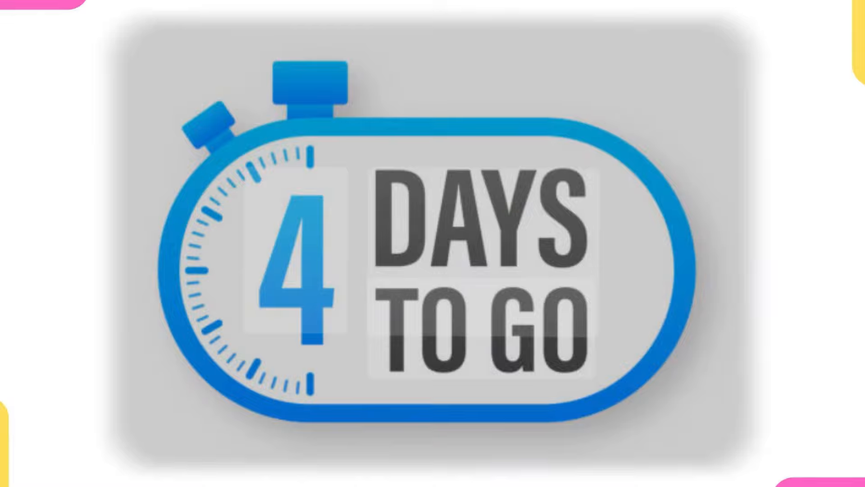
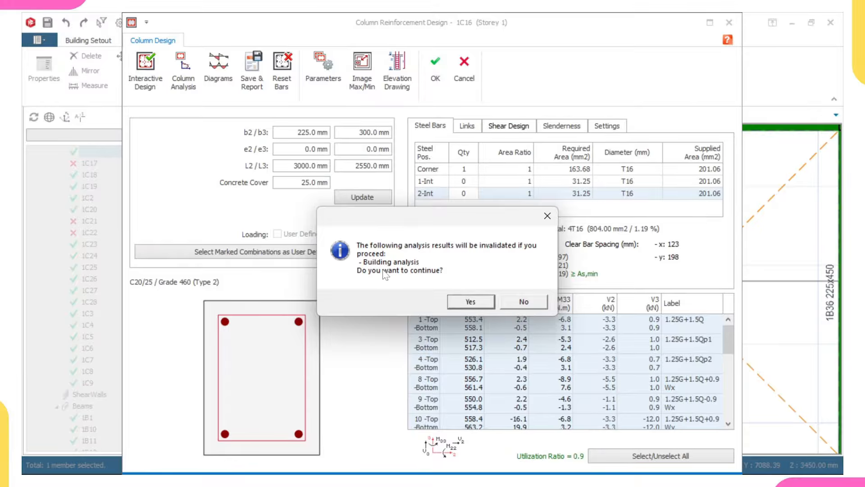
Step: Accept the 1C16 redesign and update the steel bars on the plan
{"action": "left_click", "coordinate": [521, 301]}
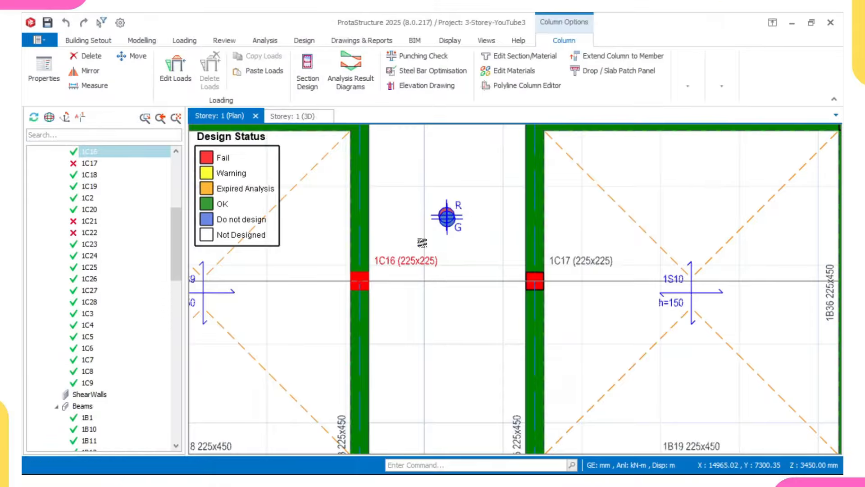
{"action": "key", "text": "Escape"}
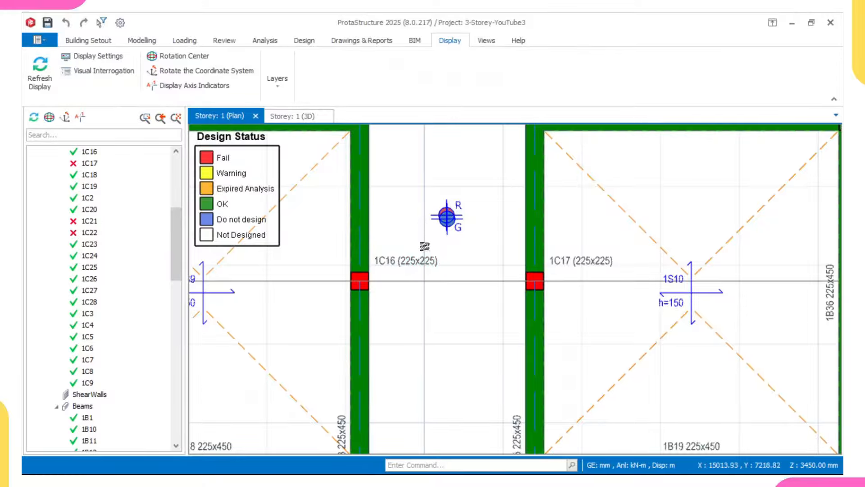
{"action": "right_click", "coordinate": [424, 247]}
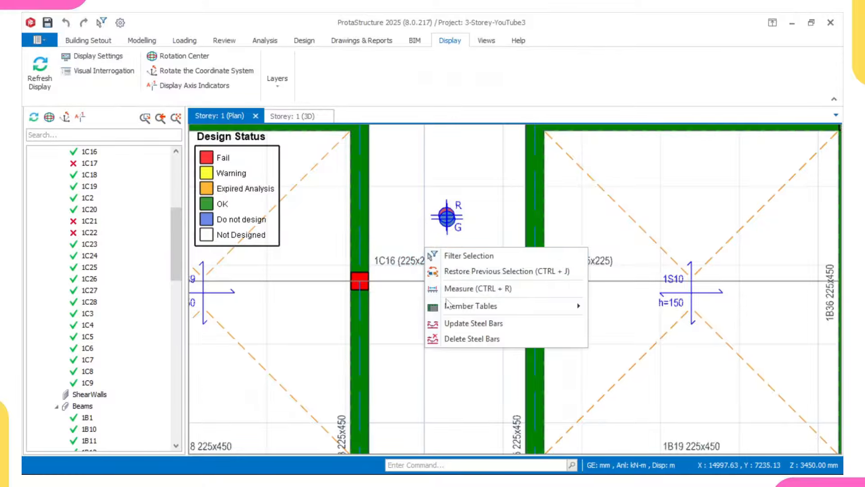
{"action": "left_click", "coordinate": [458, 325]}
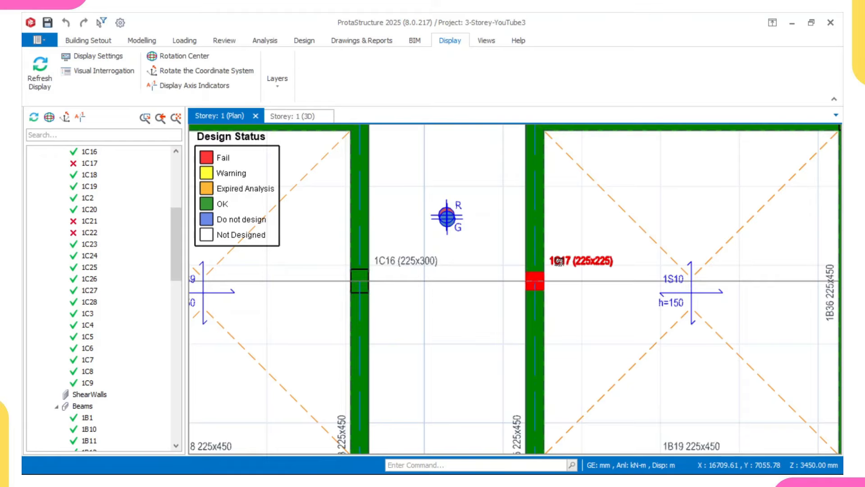
Step: Open column 1C17's section design to inspect it, then close it
{"action": "left_click", "coordinate": [561, 267]}
{"action": "right_click", "coordinate": [560, 267]}
{"action": "left_click", "coordinate": [591, 292]}
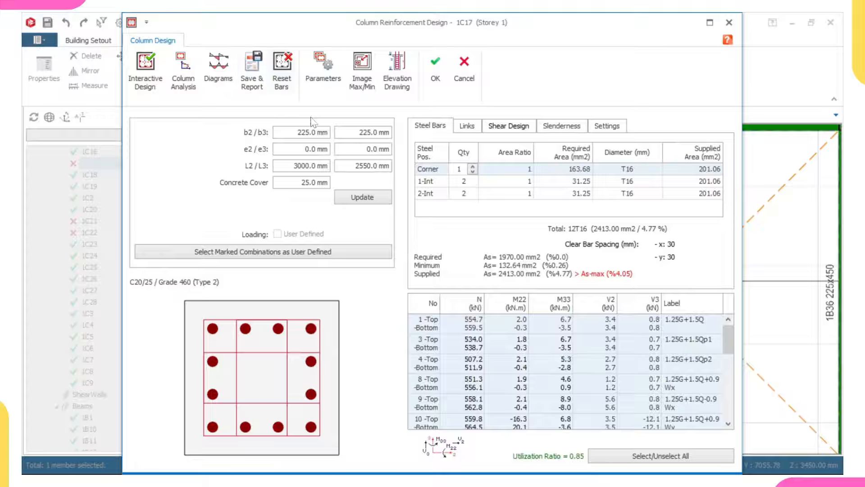
{"action": "left_click", "coordinate": [729, 22]}
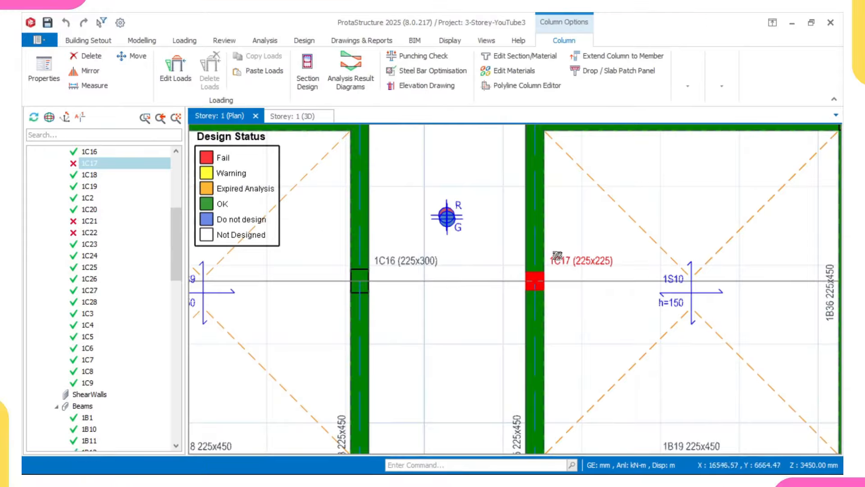
Step: Change column 1C17's b3 dimension to 300 mm in Section Design
{"action": "left_click", "coordinate": [572, 265]}
{"action": "right_click", "coordinate": [573, 269]}
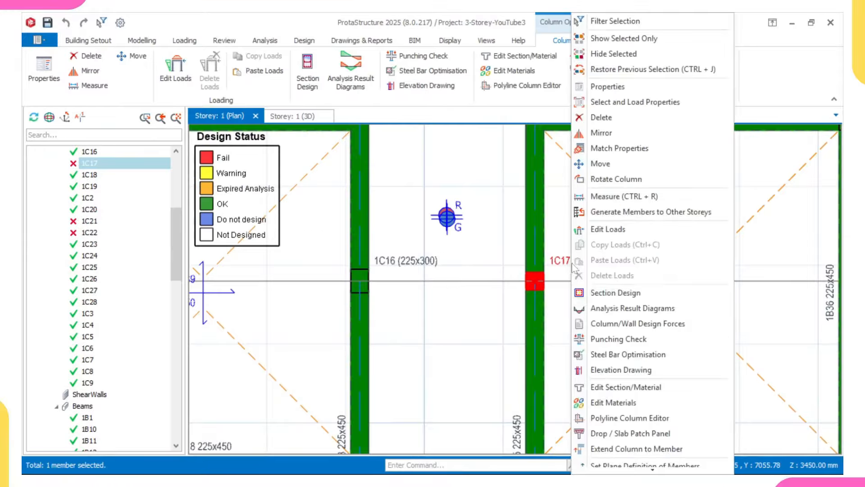
{"action": "left_click", "coordinate": [591, 292]}
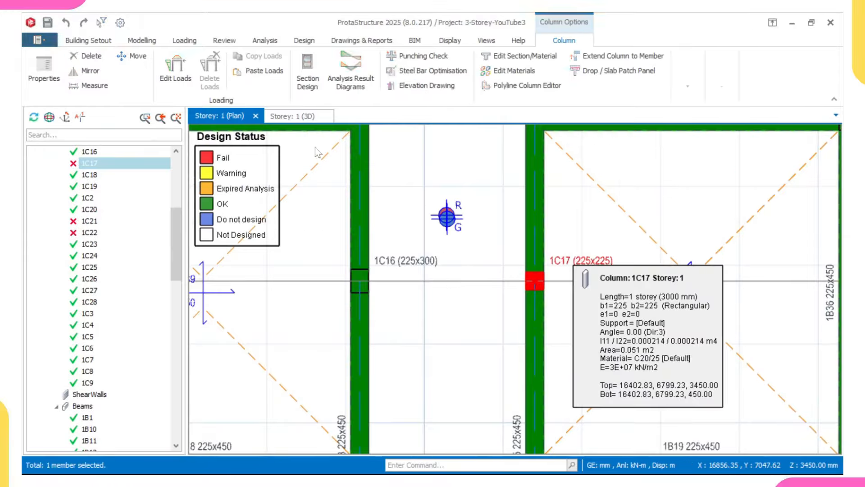
{"action": "left_click_drag", "start_coordinate": [359, 132], "coordinate": [416, 132]}
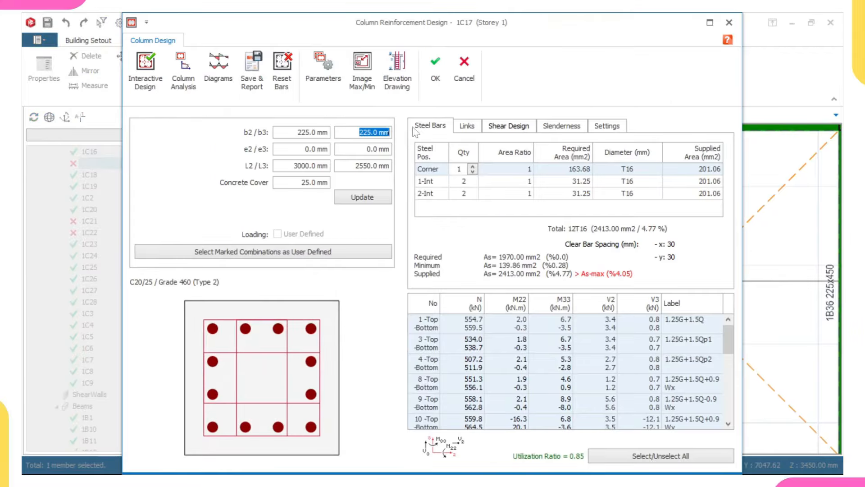
{"action": "type", "text": "300"}
{"action": "left_click", "coordinate": [389, 197]}
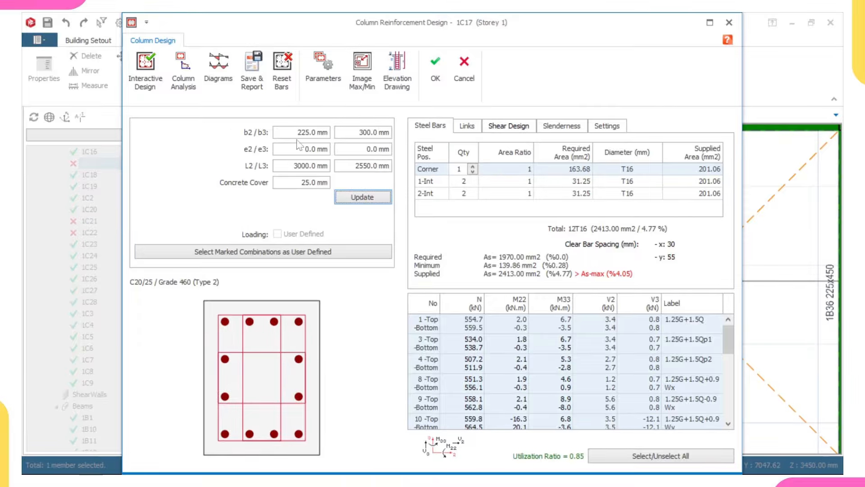
Step: Design 1C17 with 4T16 bars and commit, confirming the analysis invalidation
{"action": "left_click", "coordinate": [145, 65]}
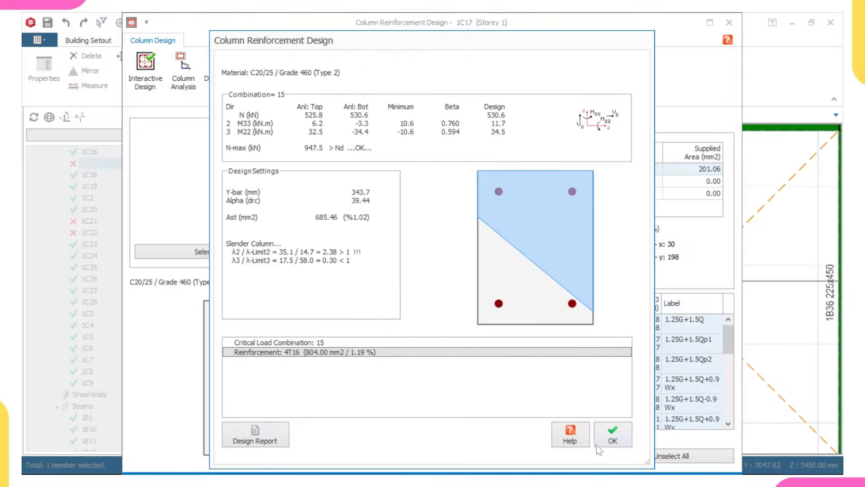
{"action": "left_click", "coordinate": [608, 438]}
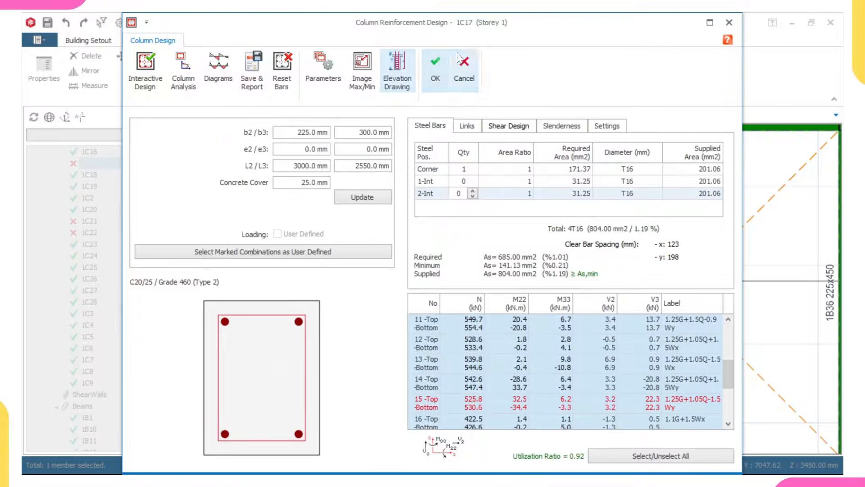
{"action": "left_click", "coordinate": [431, 68]}
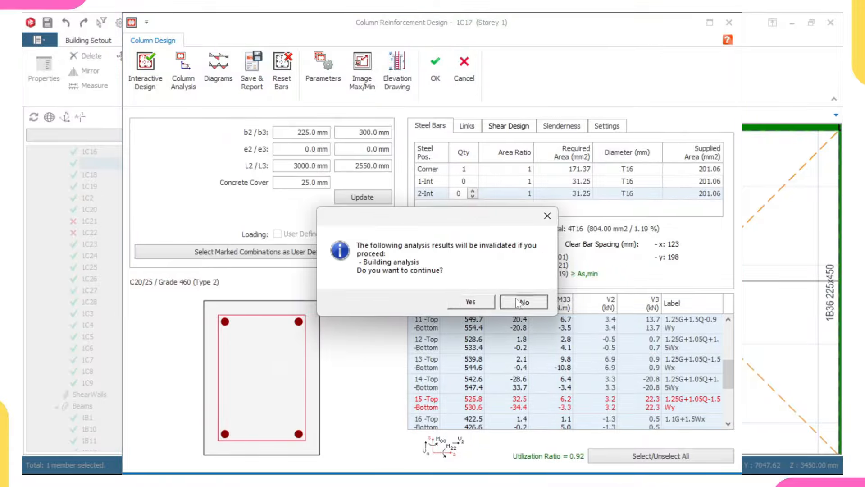
{"action": "left_click", "coordinate": [470, 302]}
{"action": "right_click", "coordinate": [443, 284]}
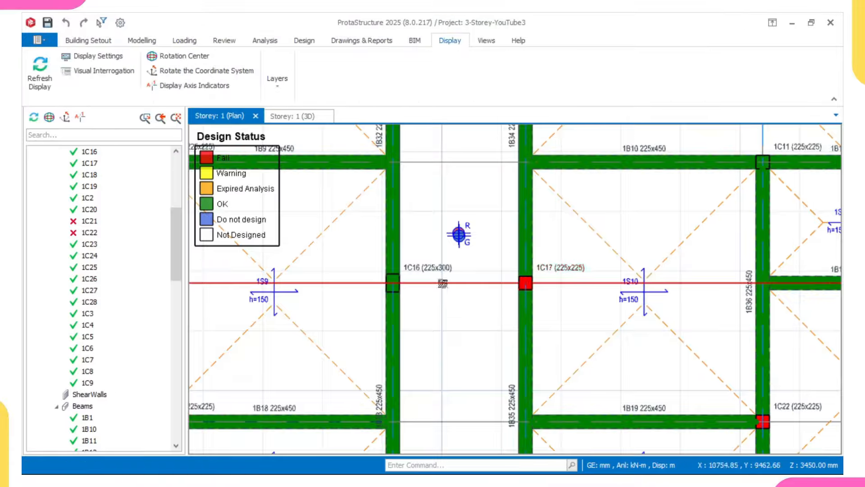
Step: Update the steel bars on the Storey 1 plan
{"action": "left_click", "coordinate": [471, 375]}
{"action": "scroll", "coordinate": [433, 324], "scroll_direction": "down", "scroll_amount": 3}
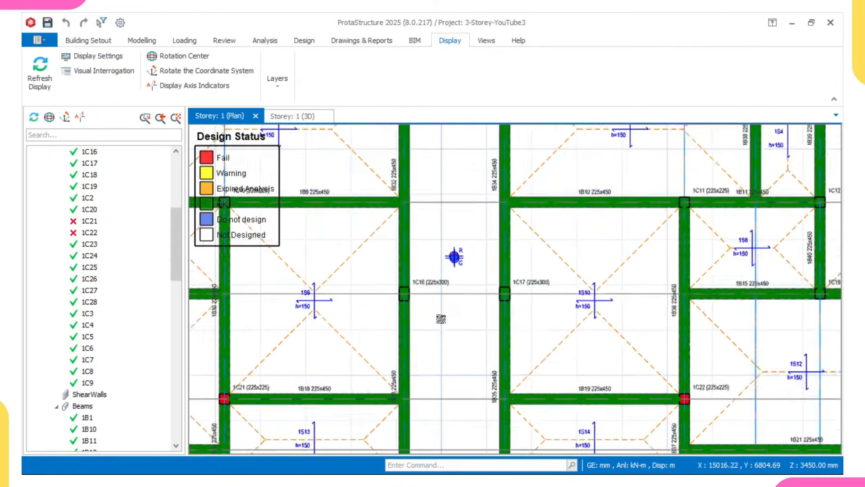
{"action": "scroll", "coordinate": [420, 339], "scroll_direction": "down", "scroll_amount": 4}
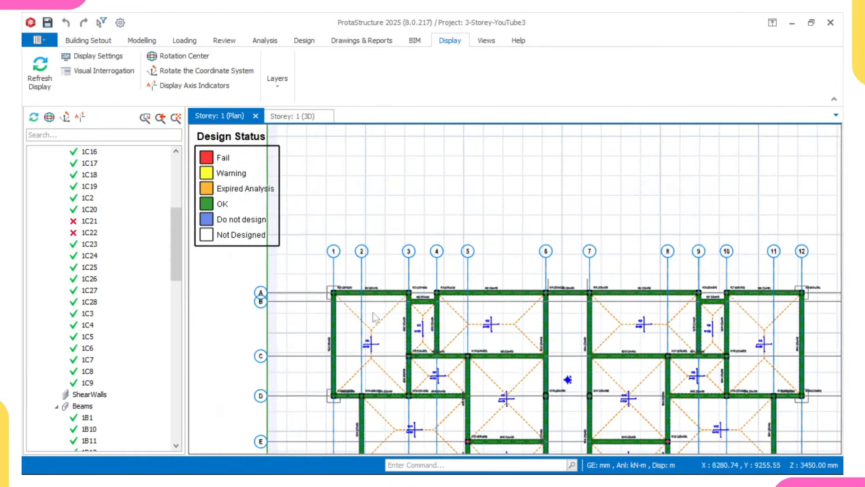
{"action": "scroll", "coordinate": [448, 359], "scroll_direction": "up", "scroll_amount": 5}
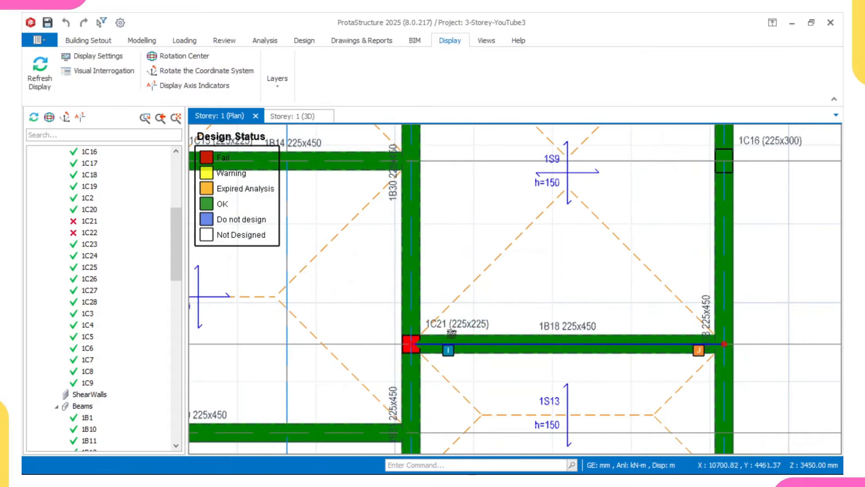
Step: Change column 1C21's b2 dimension to 300 mm in Section Design
{"action": "left_click", "coordinate": [448, 325]}
{"action": "right_click", "coordinate": [448, 324]}
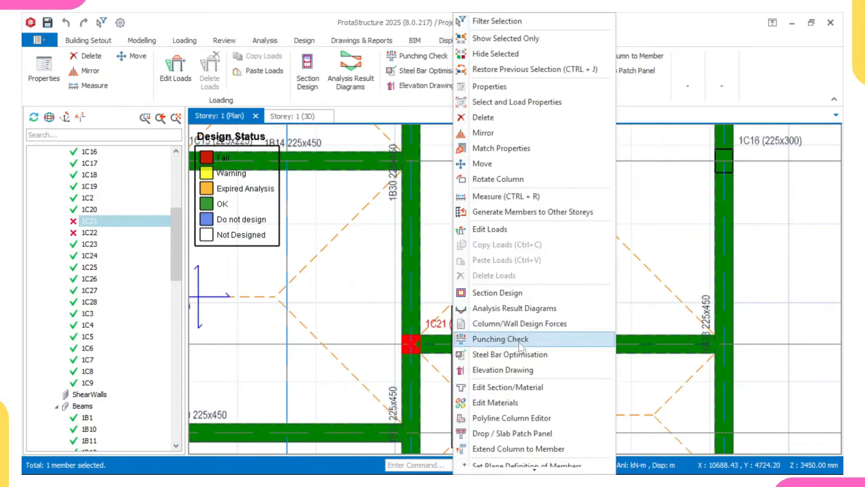
{"action": "left_click", "coordinate": [515, 290]}
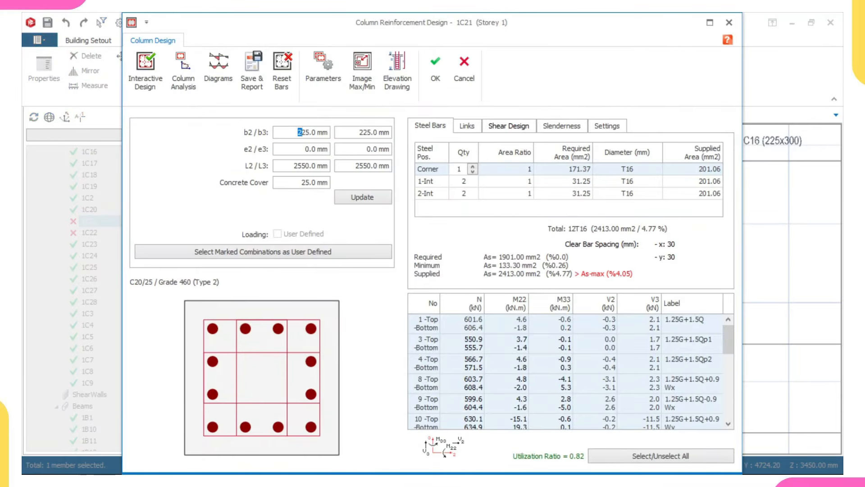
{"action": "left_click_drag", "start_coordinate": [302, 133], "coordinate": [329, 132]}
{"action": "type", "text": "300"}
{"action": "left_click", "coordinate": [350, 198]}
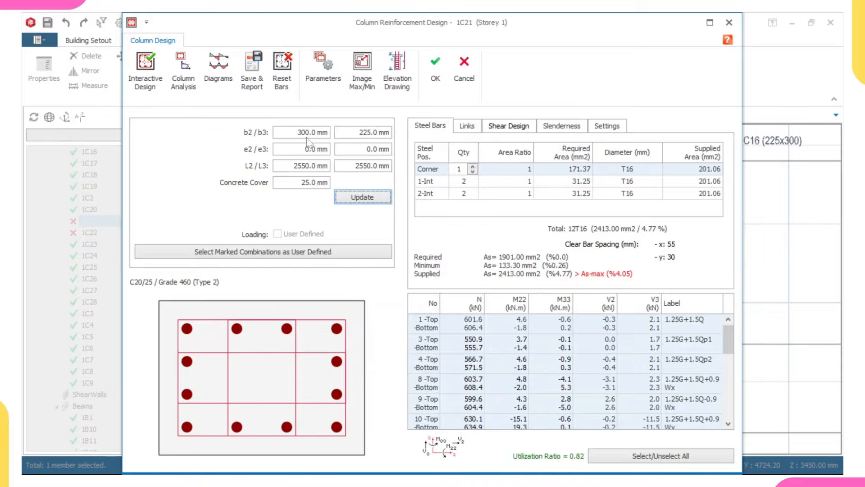
Step: Reset 1C21's bars, design 8T16 reinforcement and commit, confirming analysis invalidation
{"action": "left_click", "coordinate": [282, 81]}
{"action": "left_click", "coordinate": [146, 72]}
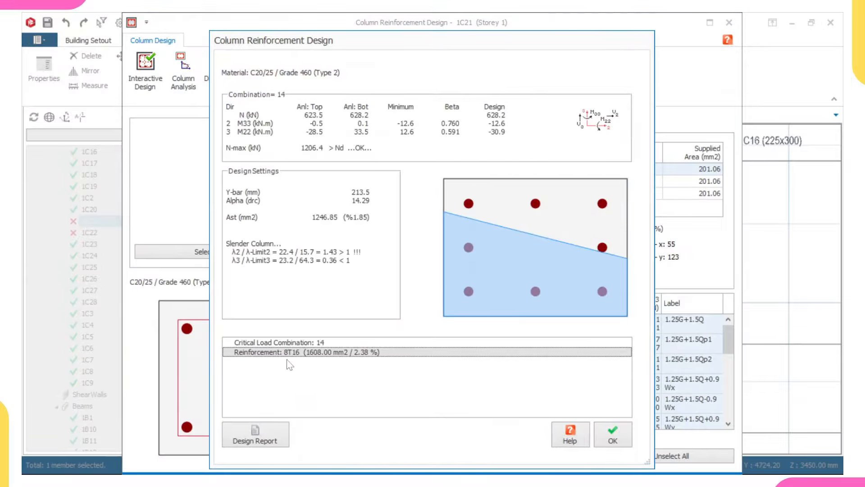
{"action": "left_click", "coordinate": [612, 435]}
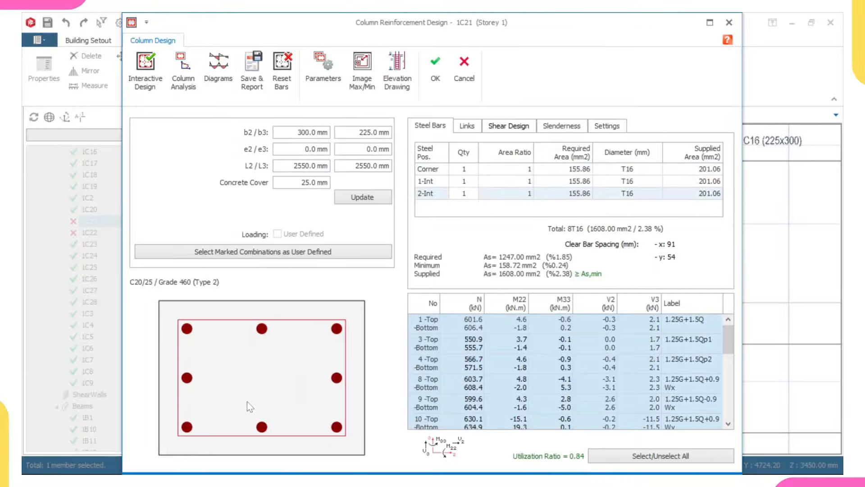
{"action": "left_click", "coordinate": [433, 66]}
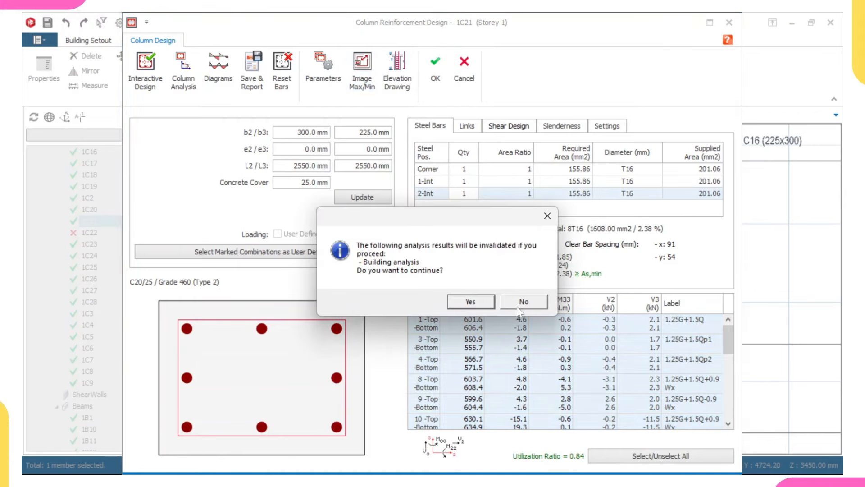
{"action": "left_click", "coordinate": [471, 301]}
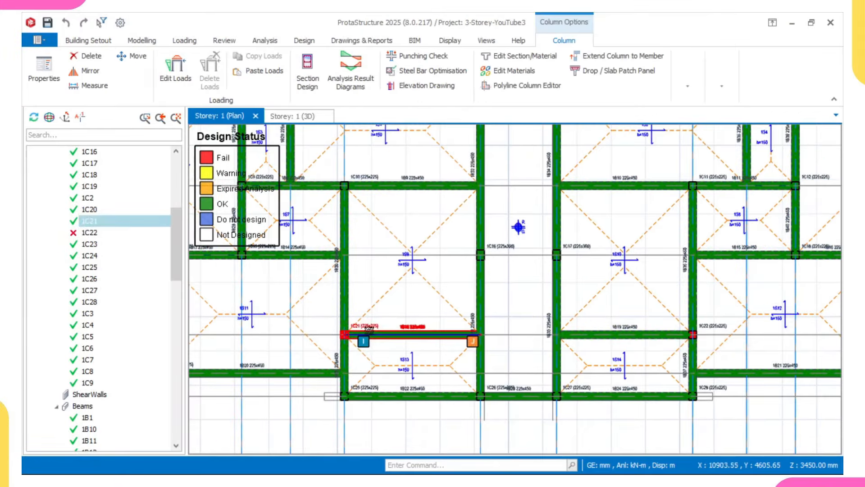
Step: Update the steel bars so 1C21 shows as OK
{"action": "right_click", "coordinate": [370, 306]}
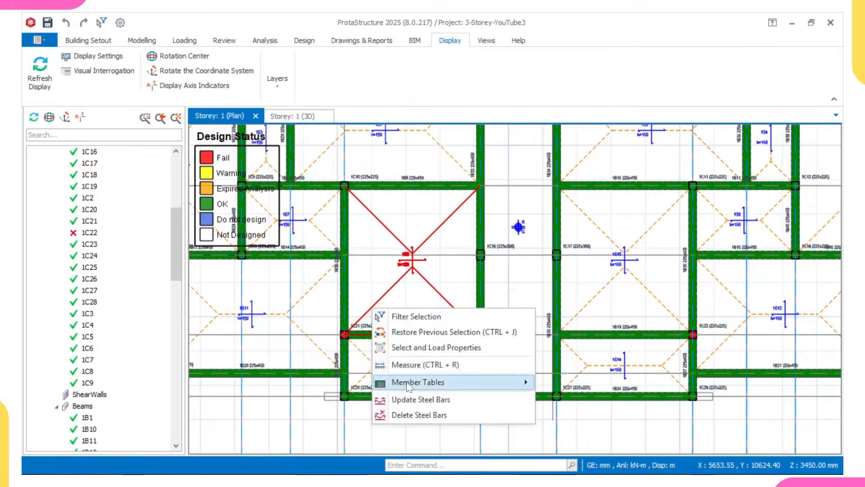
{"action": "left_click", "coordinate": [410, 403]}
{"action": "scroll", "coordinate": [356, 341], "scroll_direction": "up", "scroll_amount": 1}
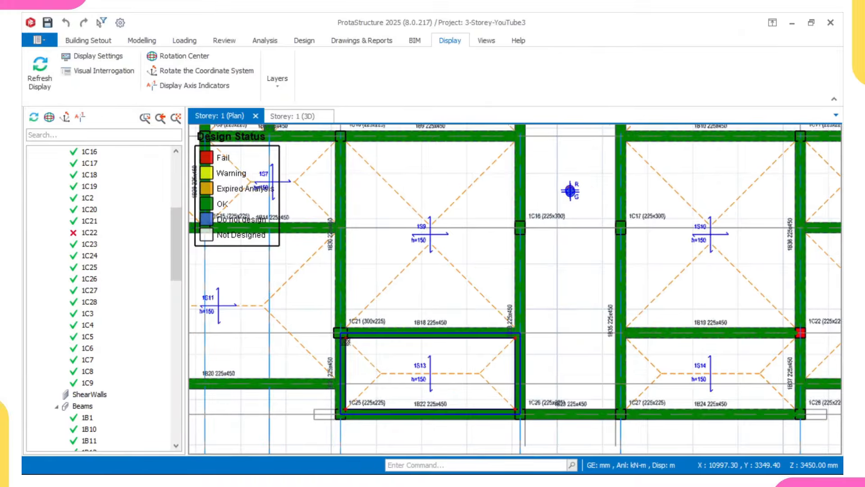
{"action": "scroll", "coordinate": [345, 341], "scroll_direction": "up", "scroll_amount": 4}
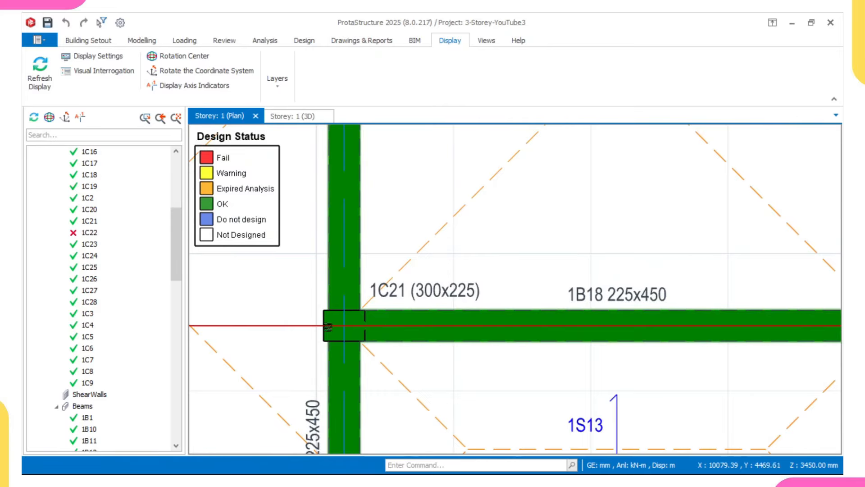
Step: Select beam 1B18, then pan the plan over to column 1C22
{"action": "left_click", "coordinate": [383, 326]}
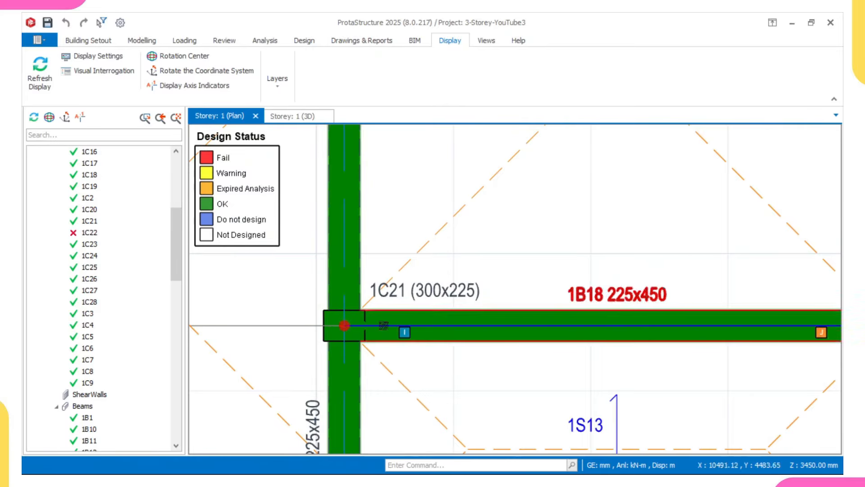
{"action": "scroll", "coordinate": [383, 325], "scroll_direction": "down", "scroll_amount": 3}
{"action": "scroll", "coordinate": [378, 327], "scroll_direction": "up", "scroll_amount": 2}
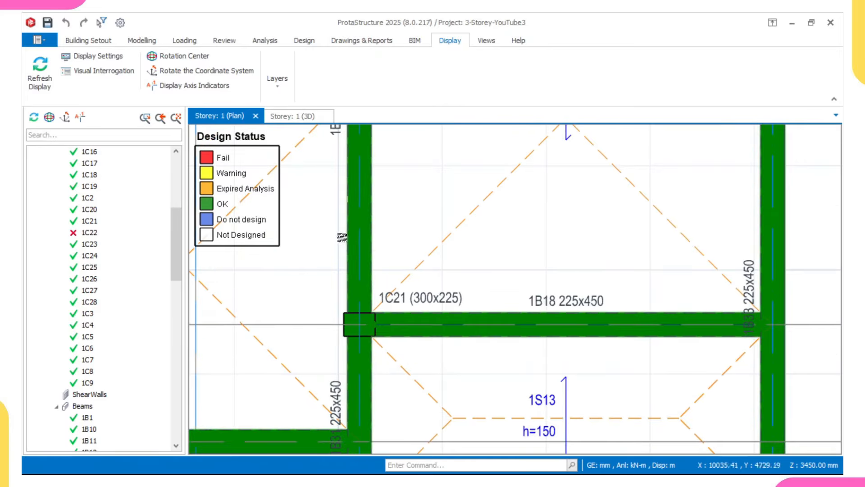
{"action": "scroll", "coordinate": [342, 237], "scroll_direction": "down", "scroll_amount": 5}
{"action": "middle_click_drag", "start_coordinate": [548, 295], "coordinate": [473, 279]}
{"action": "middle_click_drag", "start_coordinate": [655, 253], "coordinate": [557, 274]}
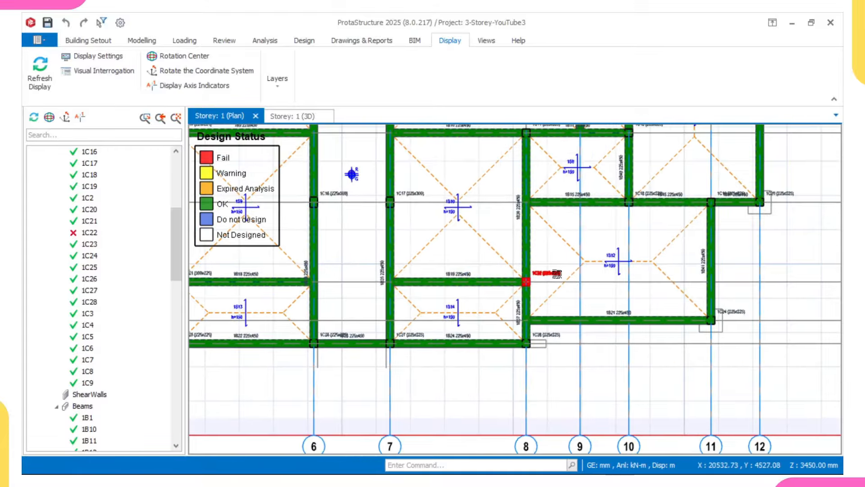
{"action": "scroll", "coordinate": [557, 274], "scroll_direction": "up", "scroll_amount": 2}
Step: Set column 1C22's width to 300 mm in Section Design
{"action": "left_click", "coordinate": [555, 276]}
{"action": "right_click", "coordinate": [555, 276]}
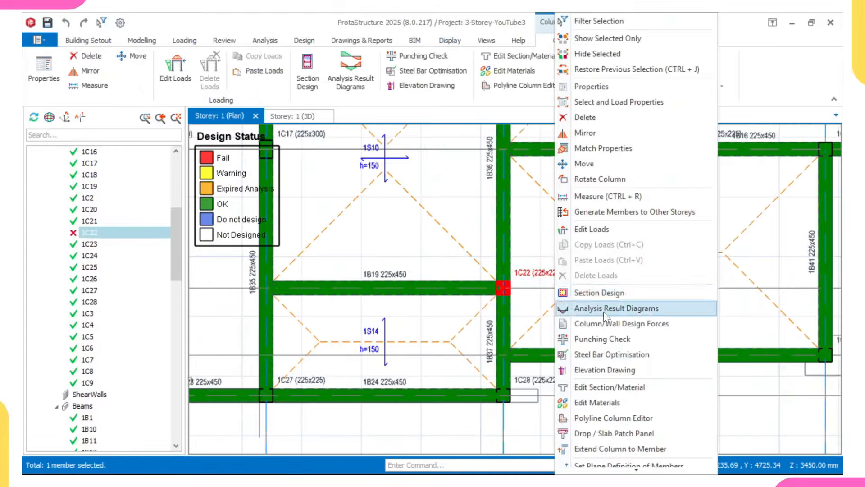
{"action": "left_click", "coordinate": [605, 294]}
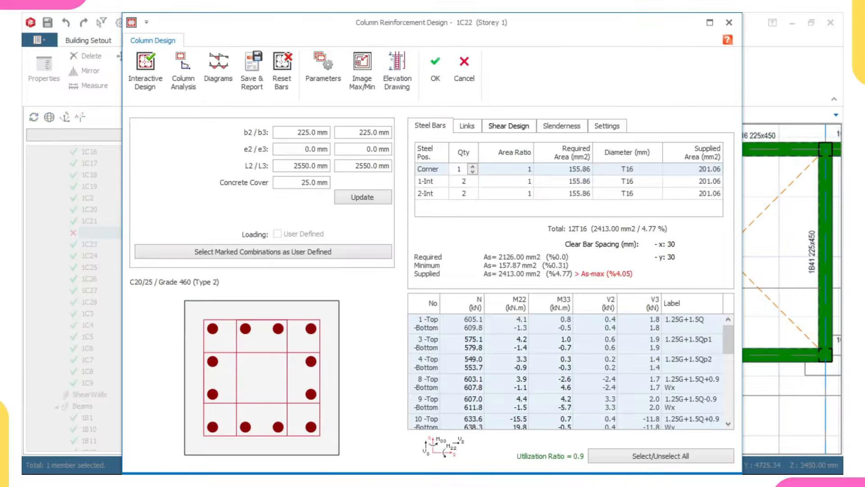
{"action": "type", "text": "300"}
{"action": "left_click", "coordinate": [362, 197]}
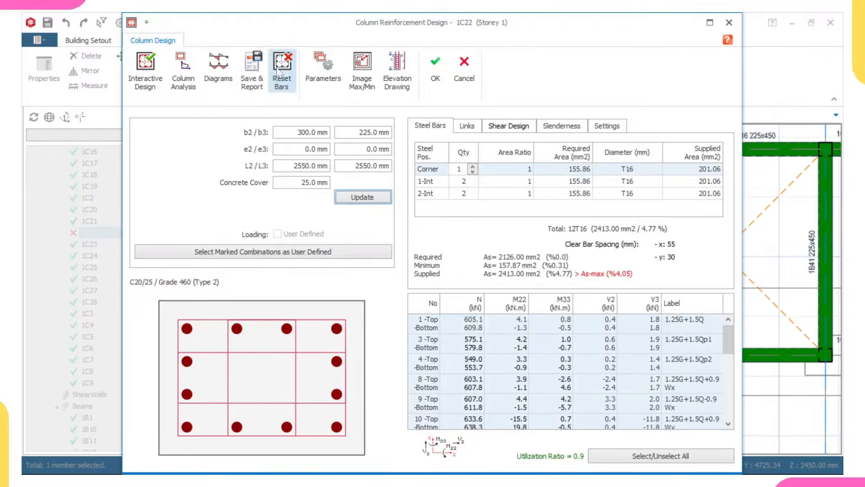
Step: Reset 1C22's bars, design 8T16 reinforcement and accept, declining analysis invalidation
{"action": "left_click", "coordinate": [282, 73]}
{"action": "left_click", "coordinate": [143, 66]}
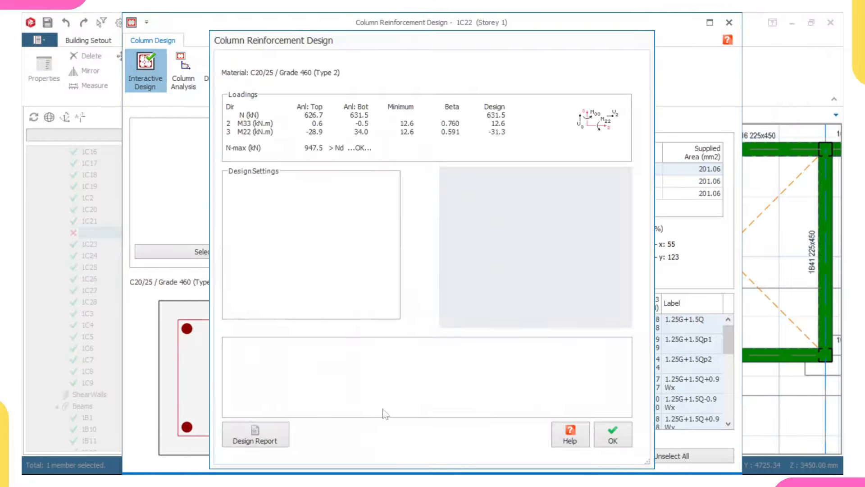
{"action": "left_click", "coordinate": [613, 434]}
{"action": "left_click", "coordinate": [435, 70]}
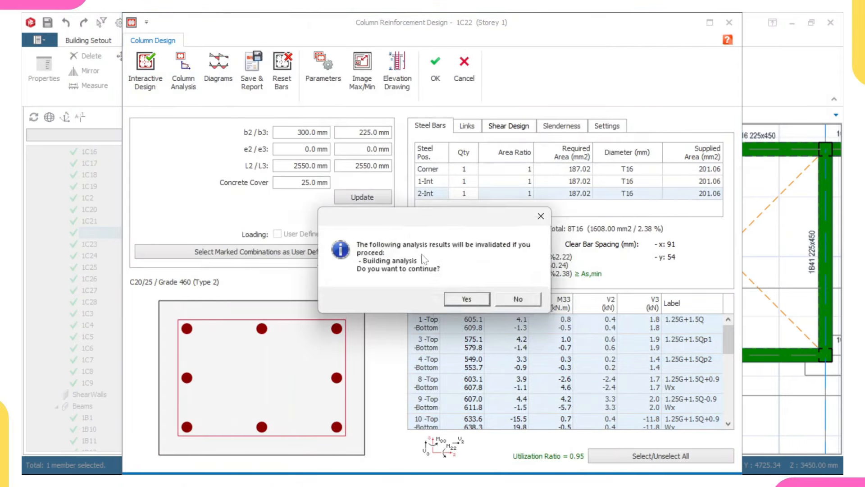
{"action": "left_click", "coordinate": [534, 305]}
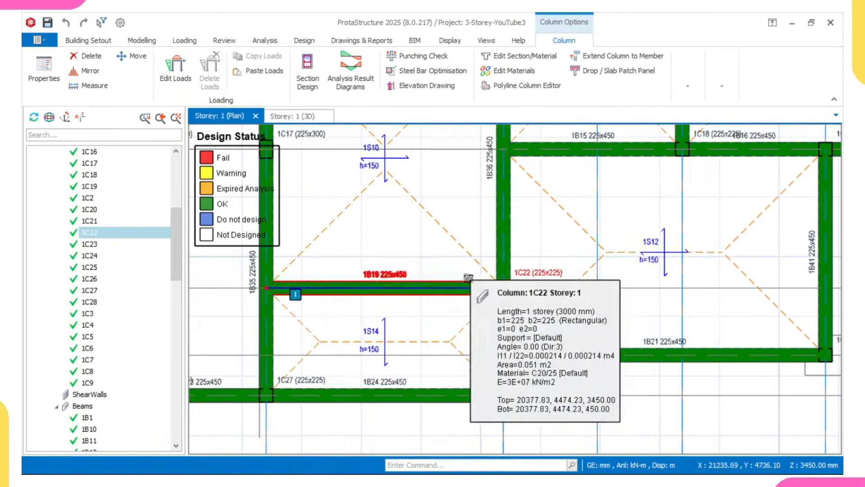
Step: Update the steel bars and select beam 1B37 to check it
{"action": "right_click", "coordinate": [428, 237]}
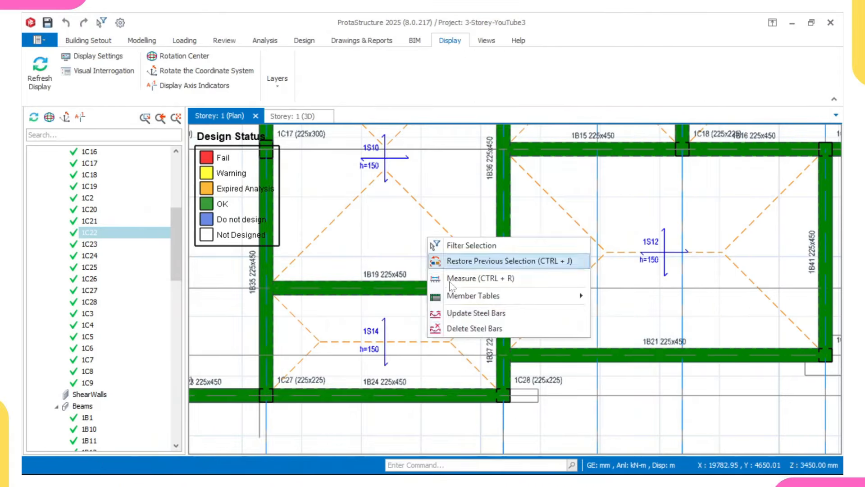
{"action": "left_click", "coordinate": [478, 313]}
{"action": "left_click", "coordinate": [500, 291]}
{"action": "scroll", "coordinate": [498, 290], "scroll_direction": "up", "scroll_amount": 2}
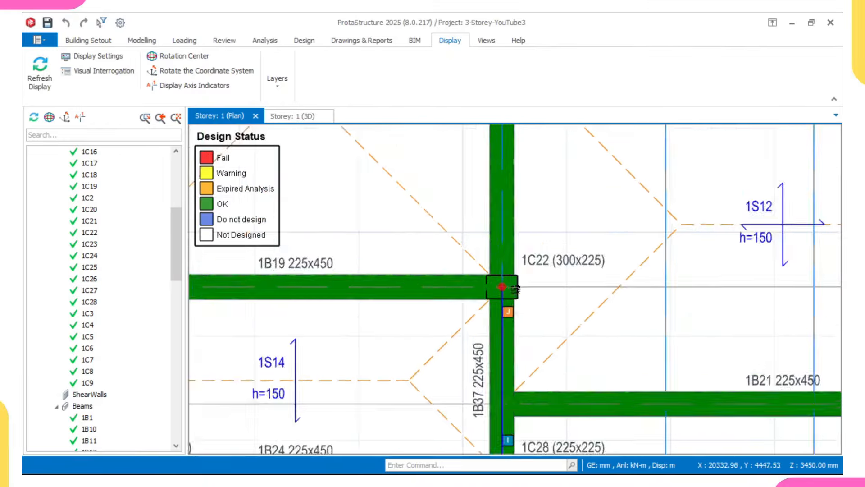
{"action": "scroll", "coordinate": [515, 288], "scroll_direction": "down", "scroll_amount": 5}
{"action": "middle_click_drag", "start_coordinate": [516, 287], "coordinate": [533, 292]}
{"action": "scroll", "coordinate": [533, 291], "scroll_direction": "down", "scroll_amount": 3}
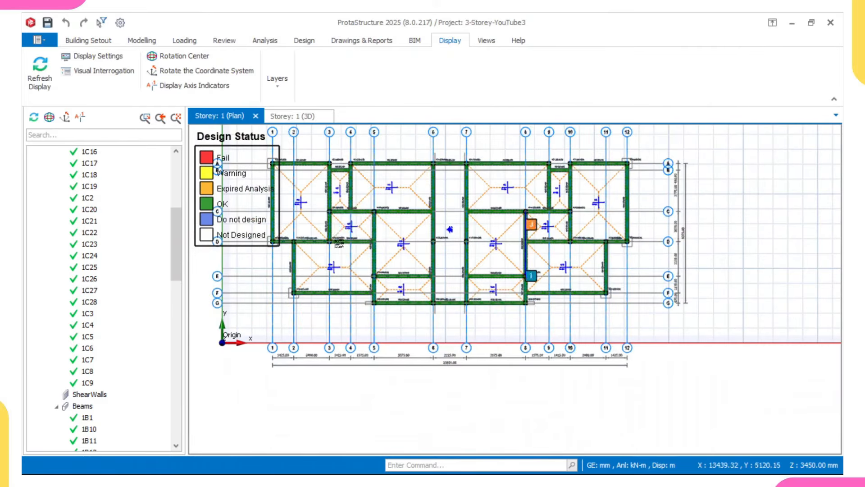
{"action": "scroll", "coordinate": [378, 279], "scroll_direction": "up", "scroll_amount": 2}
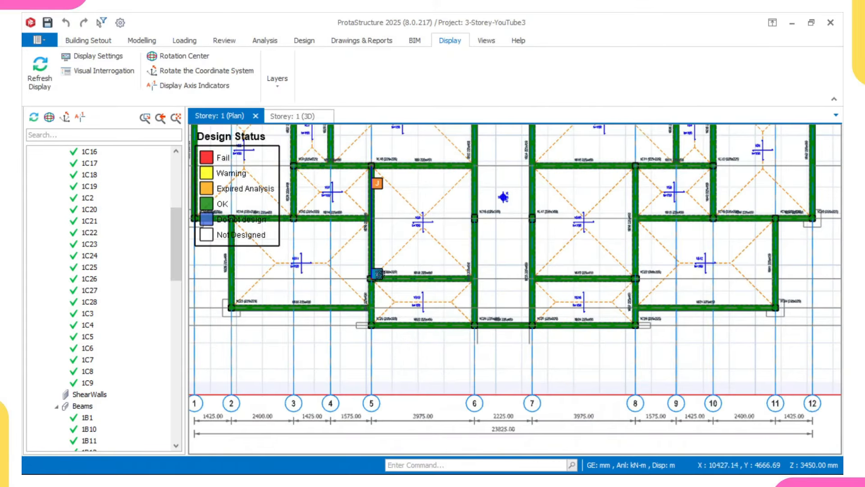
Step: Check the beam between grids 7 and 8 and recentre the storey plan
{"action": "left_click", "coordinate": [599, 278]}
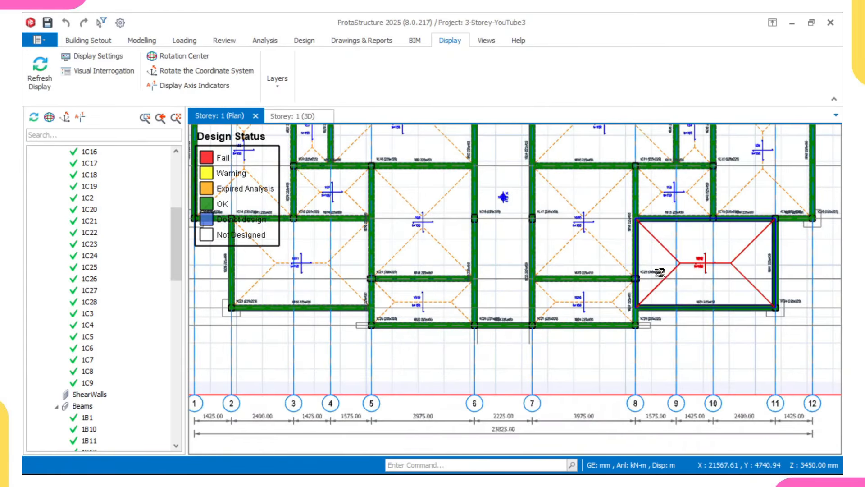
{"action": "scroll", "coordinate": [609, 275], "scroll_direction": "down", "scroll_amount": 1}
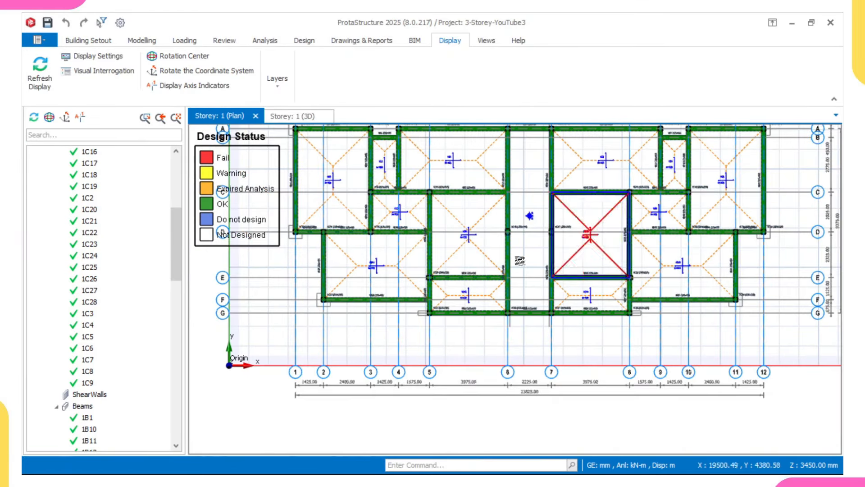
{"action": "scroll", "coordinate": [555, 270], "scroll_direction": "up", "scroll_amount": 3}
{"action": "scroll", "coordinate": [539, 288], "scroll_direction": "up", "scroll_amount": 5}
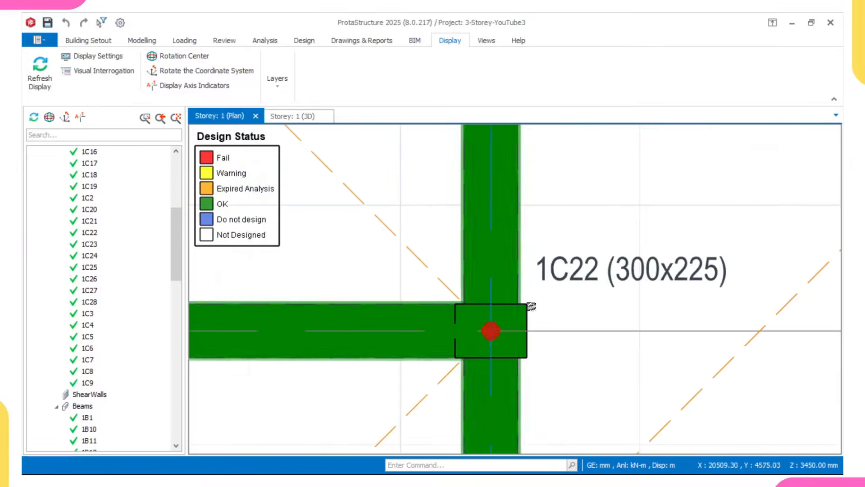
{"action": "scroll", "coordinate": [524, 317], "scroll_direction": "down", "scroll_amount": 2}
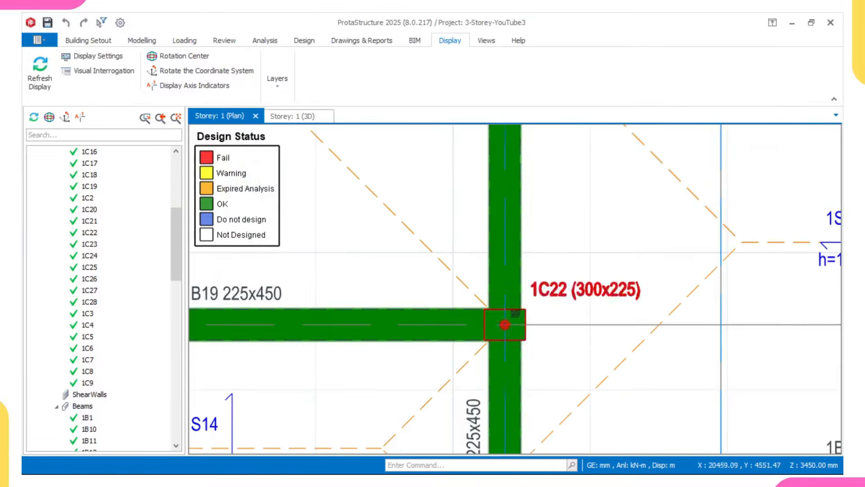
{"action": "scroll", "coordinate": [500, 316], "scroll_direction": "up", "scroll_amount": 1}
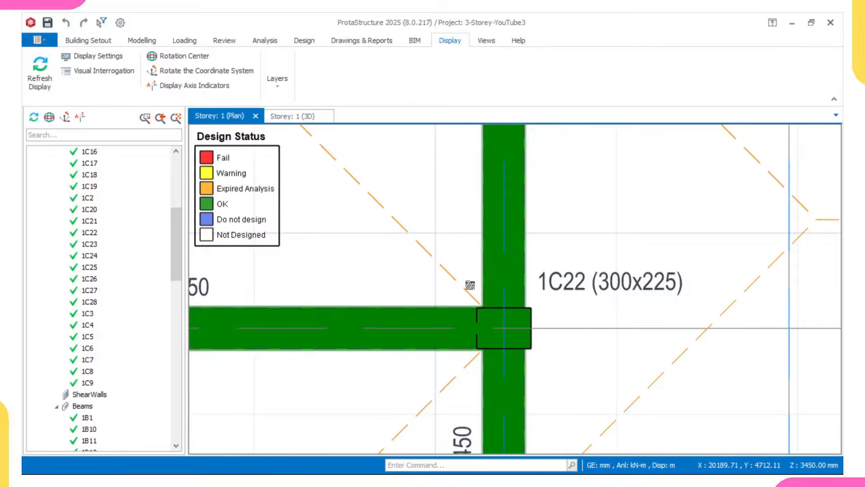
{"action": "scroll", "coordinate": [476, 281], "scroll_direction": "down", "scroll_amount": 3}
{"action": "scroll", "coordinate": [601, 298], "scroll_direction": "up", "scroll_amount": 2}
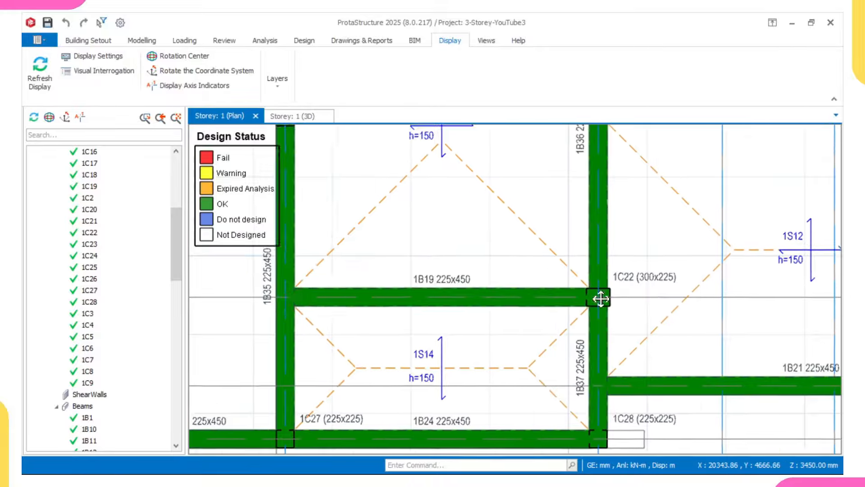
{"action": "scroll", "coordinate": [601, 298], "scroll_direction": "up", "scroll_amount": 1}
{"action": "scroll", "coordinate": [602, 299], "scroll_direction": "down", "scroll_amount": 1}
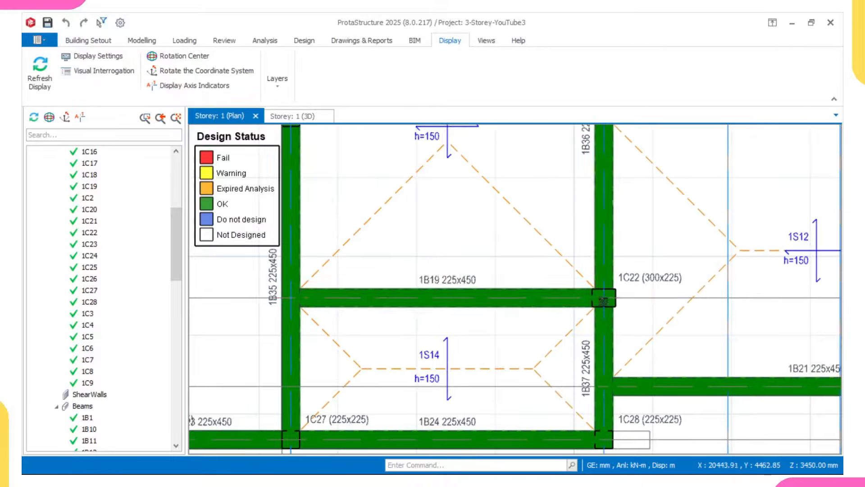
{"action": "scroll", "coordinate": [603, 300], "scroll_direction": "up", "scroll_amount": 1}
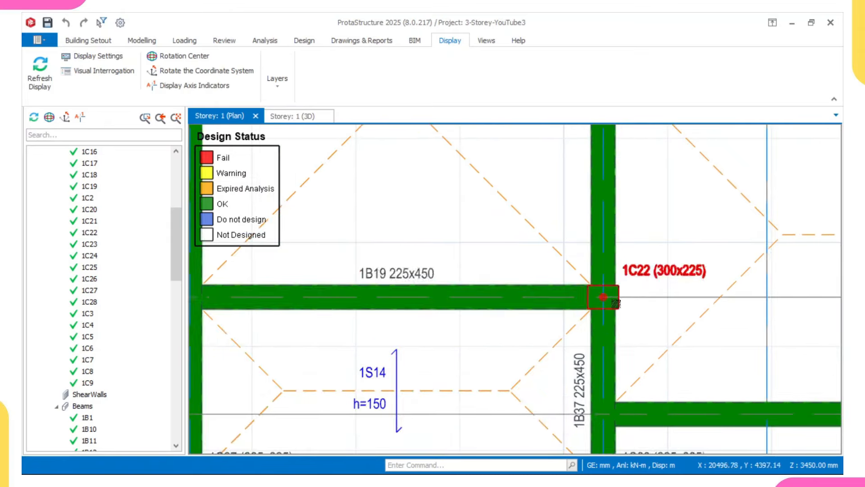
{"action": "scroll", "coordinate": [617, 303], "scroll_direction": "down", "scroll_amount": 2}
{"action": "scroll", "coordinate": [586, 300], "scroll_direction": "up", "scroll_amount": 2}
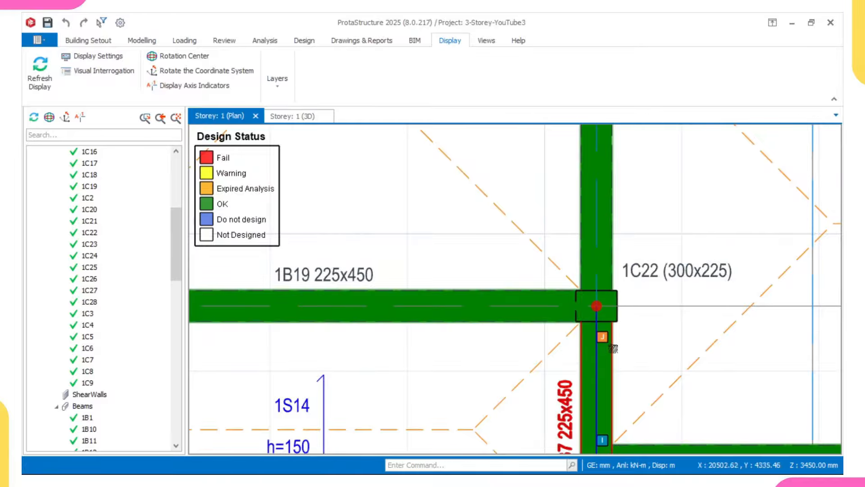
{"action": "scroll", "coordinate": [586, 323], "scroll_direction": "down", "scroll_amount": 8}
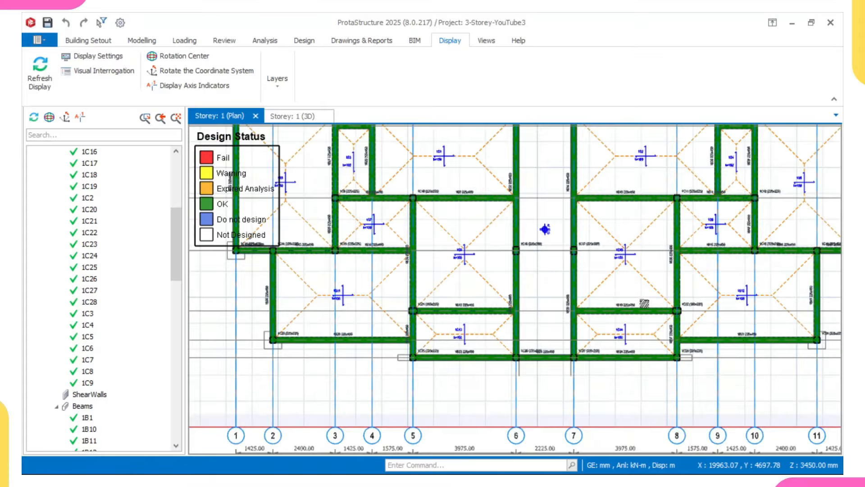
{"action": "middle_click_drag", "start_coordinate": [532, 305], "coordinate": [460, 322]}
{"action": "middle_click_drag", "start_coordinate": [391, 269], "coordinate": [443, 277]}
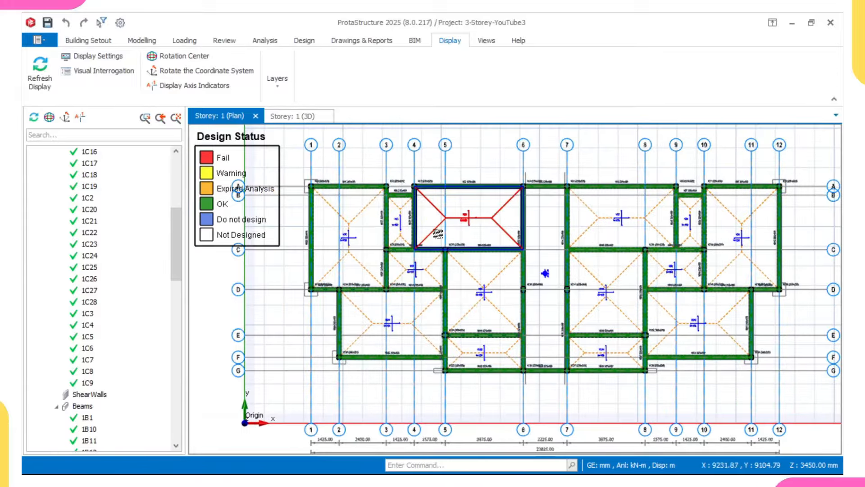
{"action": "scroll", "coordinate": [420, 235], "scroll_direction": "up", "scroll_amount": 4}
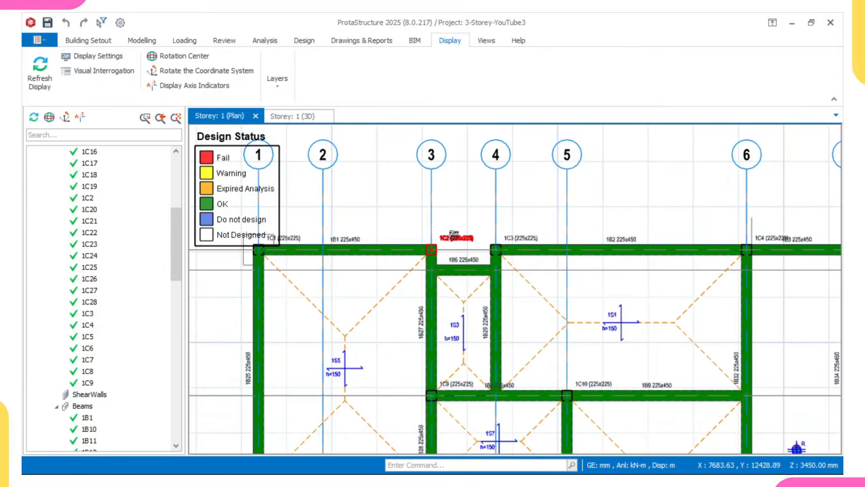
Step: Accept column 1C2's section design with 4T16 bars at 0.31 utilisation
{"action": "left_click", "coordinate": [455, 234]}
{"action": "right_click", "coordinate": [456, 235]}
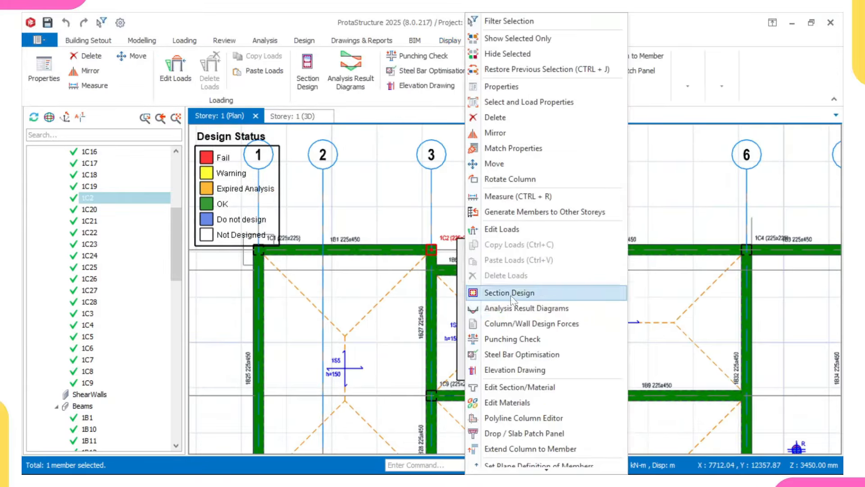
{"action": "left_click", "coordinate": [510, 293]}
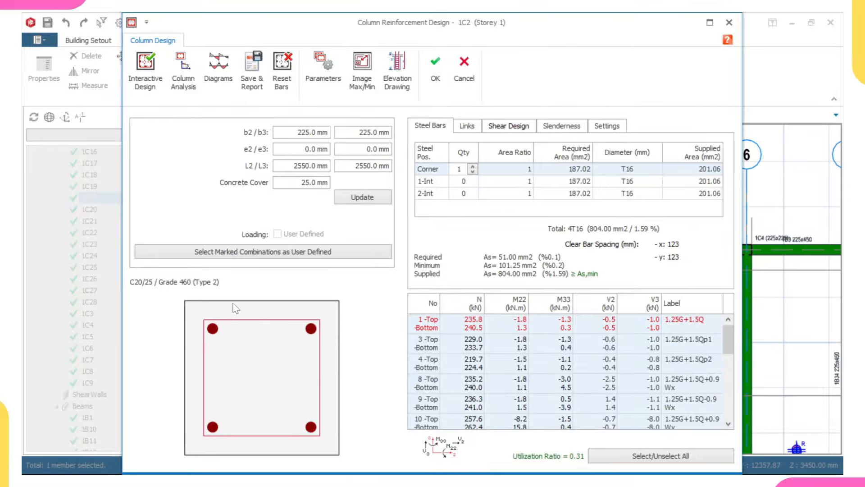
{"action": "left_click", "coordinate": [435, 74]}
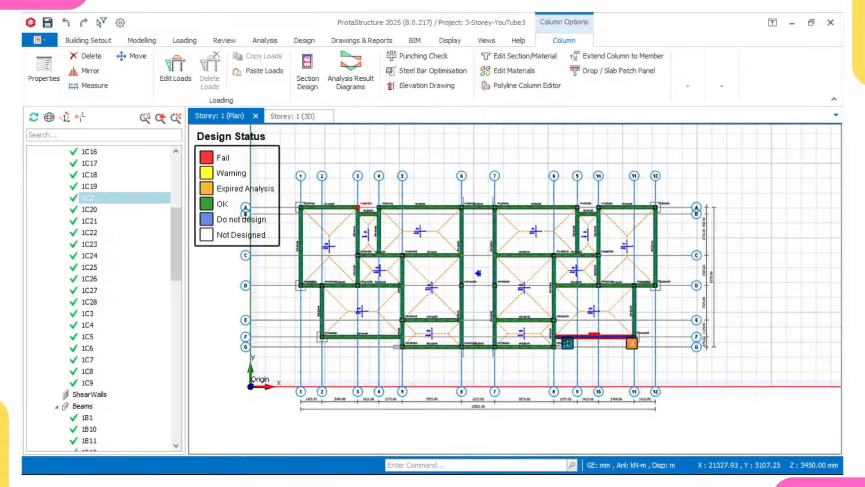
Step: Select the slab between grids 5–6 and C–E on the plan
{"action": "middle_click_drag", "start_coordinate": [552, 338], "coordinate": [543, 340]}
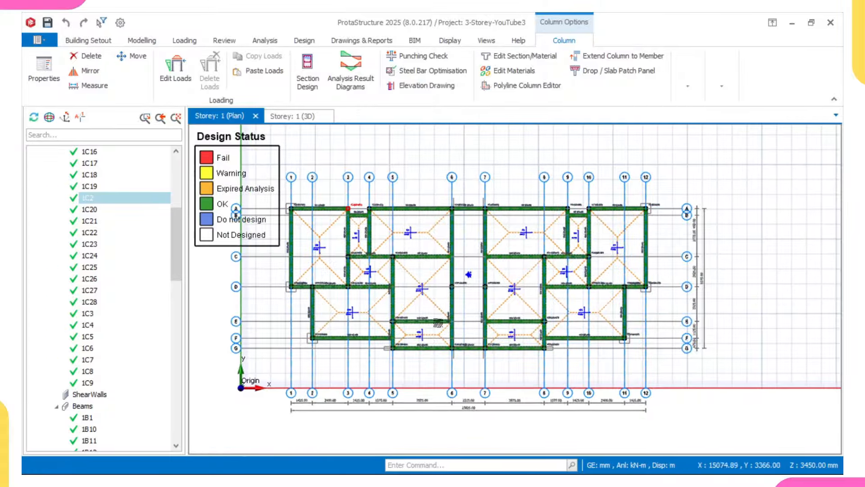
{"action": "middle_click_drag", "start_coordinate": [435, 309], "coordinate": [460, 320]}
{"action": "left_click", "coordinate": [459, 320]}
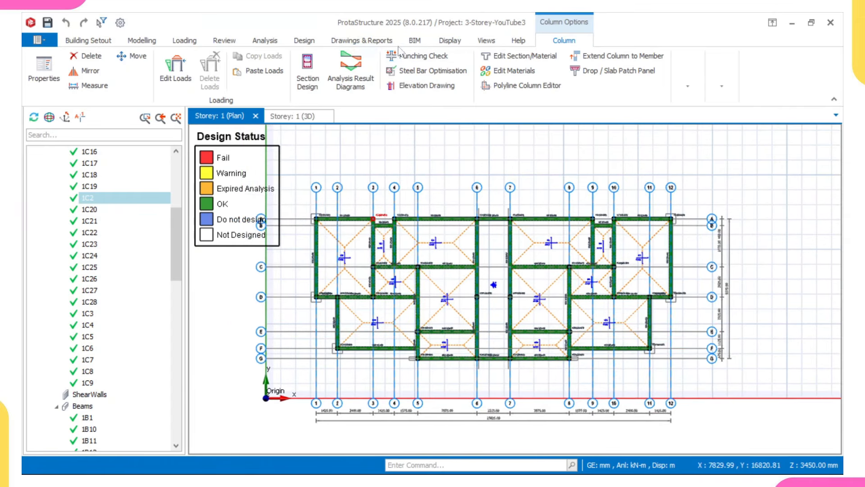
{"action": "scroll", "coordinate": [93, 183], "scroll_direction": "up", "scroll_amount": 6}
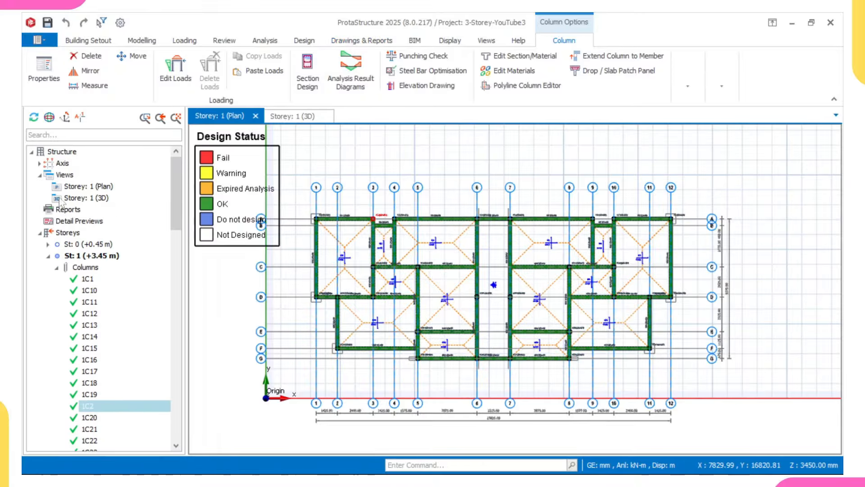
Step: Open the Building Analysis Model showing load case G displacements, peaking at 0.005 m
{"action": "right_click", "coordinate": [69, 176]}
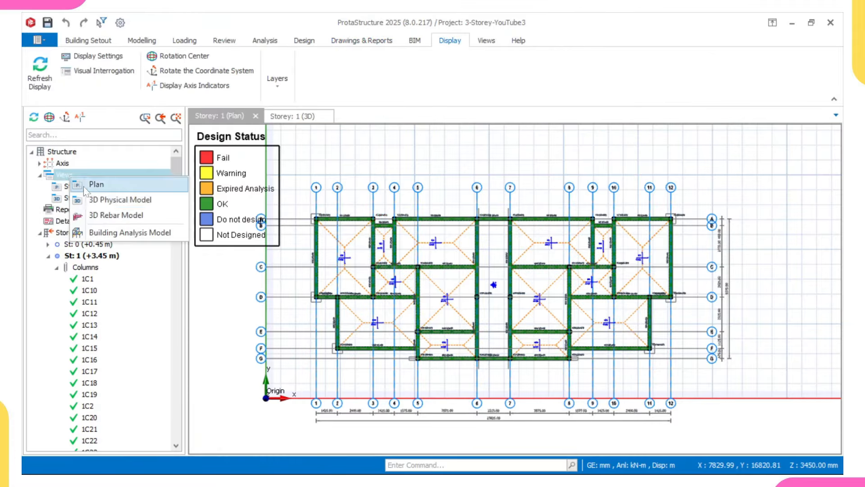
{"action": "left_click", "coordinate": [113, 232]}
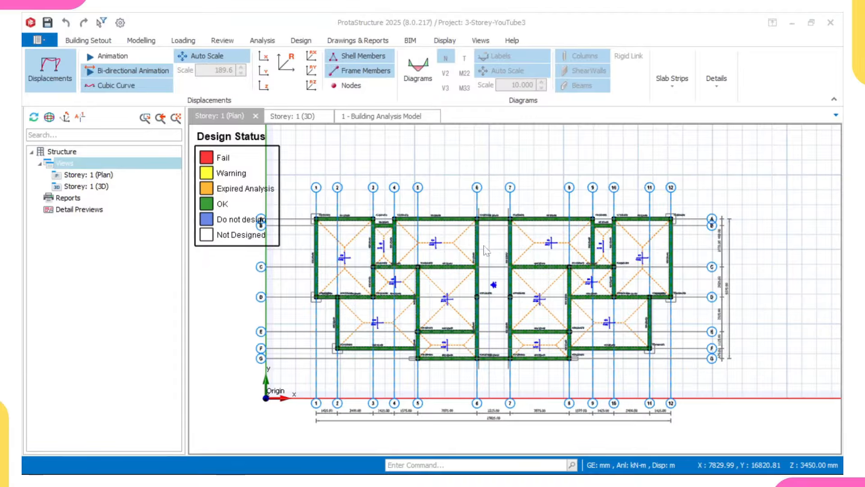
{"action": "scroll", "coordinate": [524, 267], "scroll_direction": "up", "scroll_amount": 5}
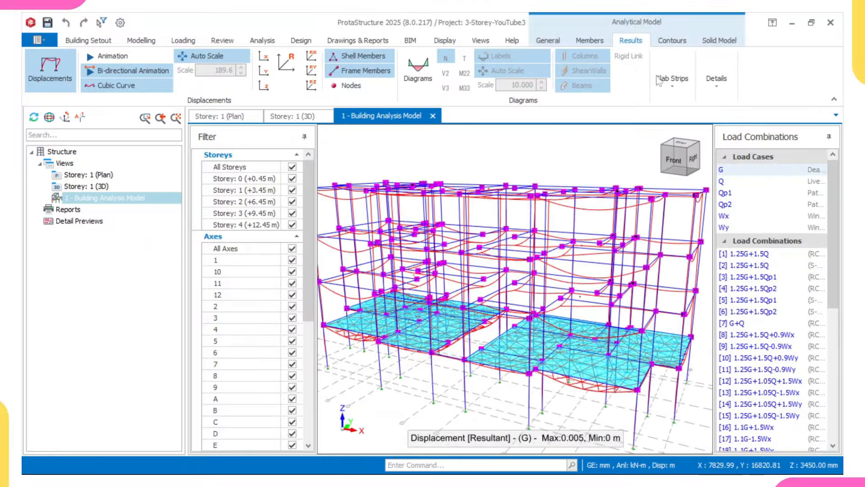
Step: Show the solid model coloured by axial force N and orbit to view the underside
{"action": "left_click", "coordinate": [719, 41]}
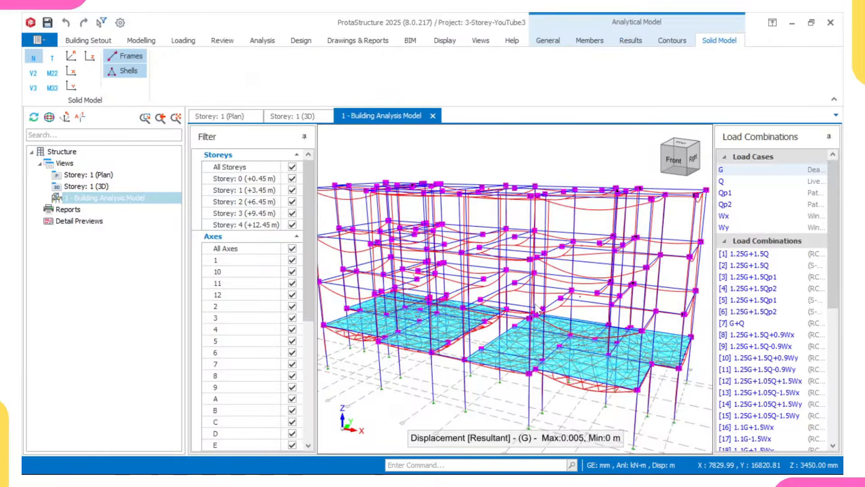
{"action": "middle_click_drag", "start_coordinate": [535, 304], "coordinate": [480, 261]}
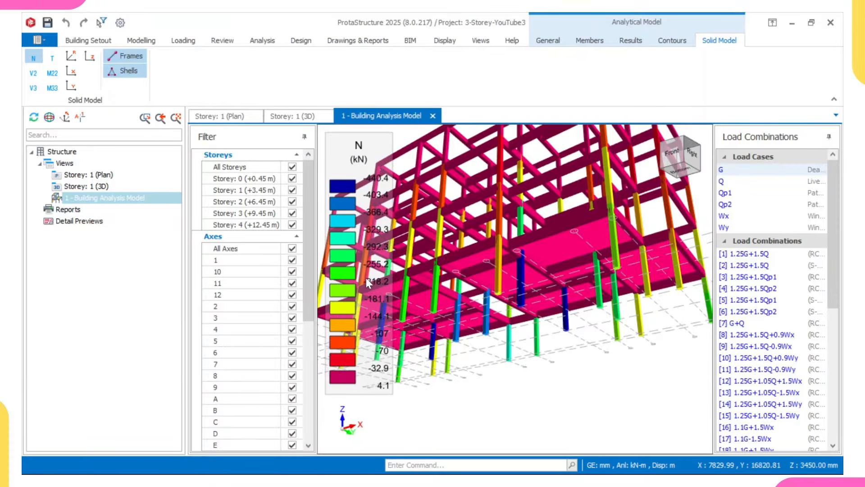
{"action": "scroll", "coordinate": [380, 280], "scroll_direction": "down", "scroll_amount": 5}
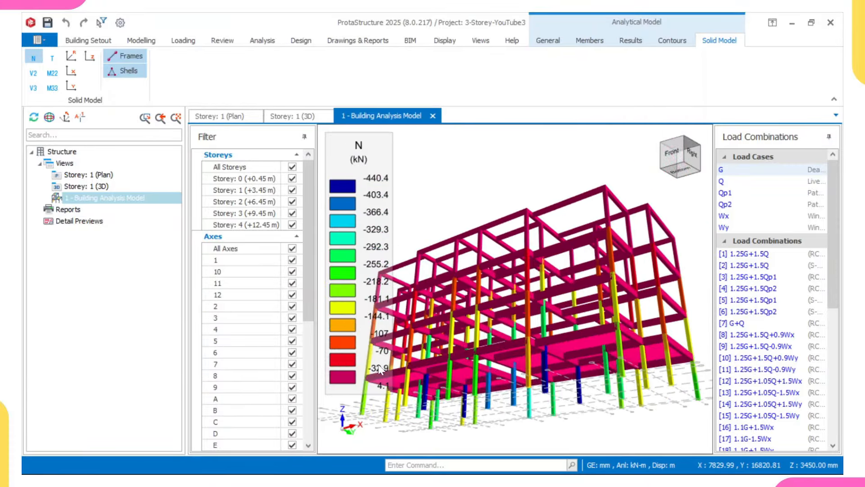
{"action": "middle_click_drag", "start_coordinate": [476, 299], "coordinate": [484, 331]}
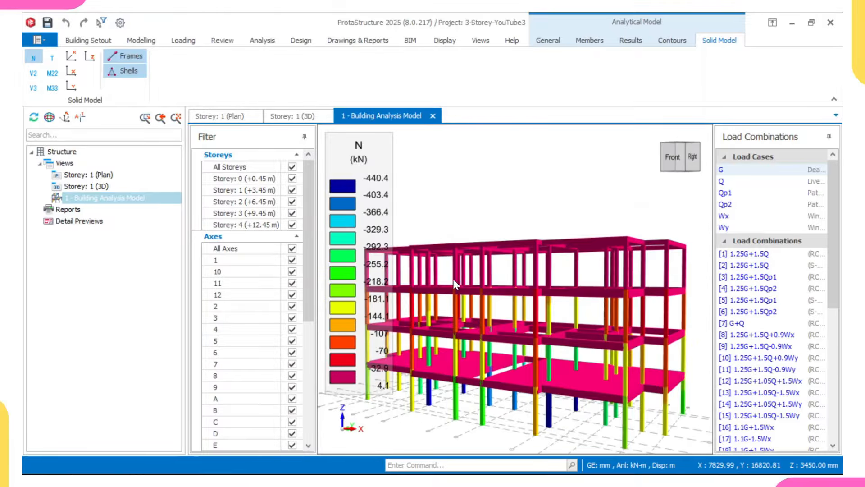
{"action": "scroll", "coordinate": [547, 274], "scroll_direction": "up", "scroll_amount": 5}
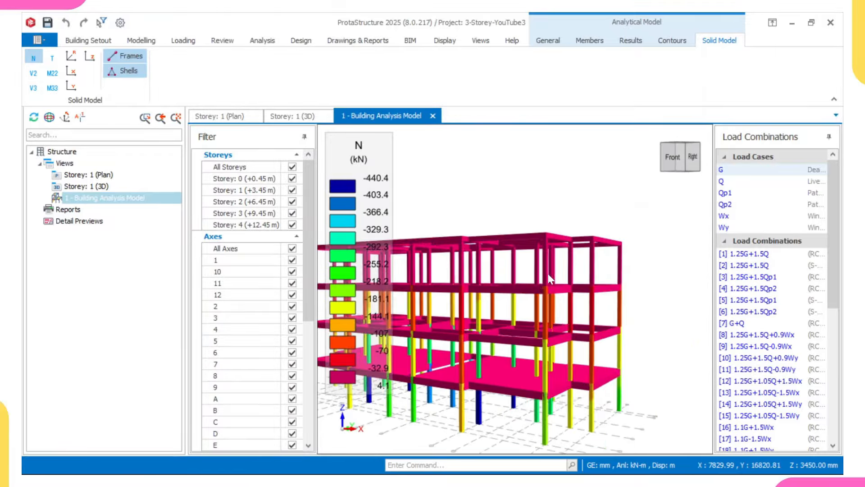
{"action": "scroll", "coordinate": [542, 280], "scroll_direction": "down", "scroll_amount": 2}
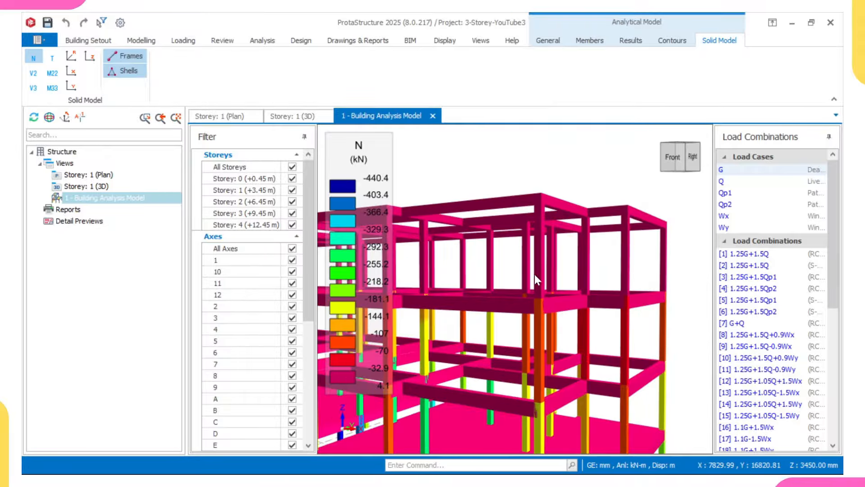
{"action": "scroll", "coordinate": [523, 212], "scroll_direction": "up", "scroll_amount": 2}
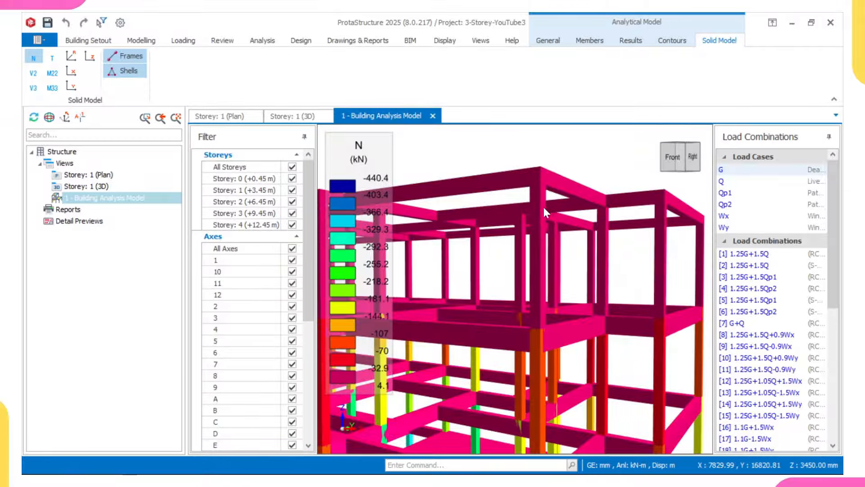
{"action": "scroll", "coordinate": [533, 260], "scroll_direction": "up", "scroll_amount": 1}
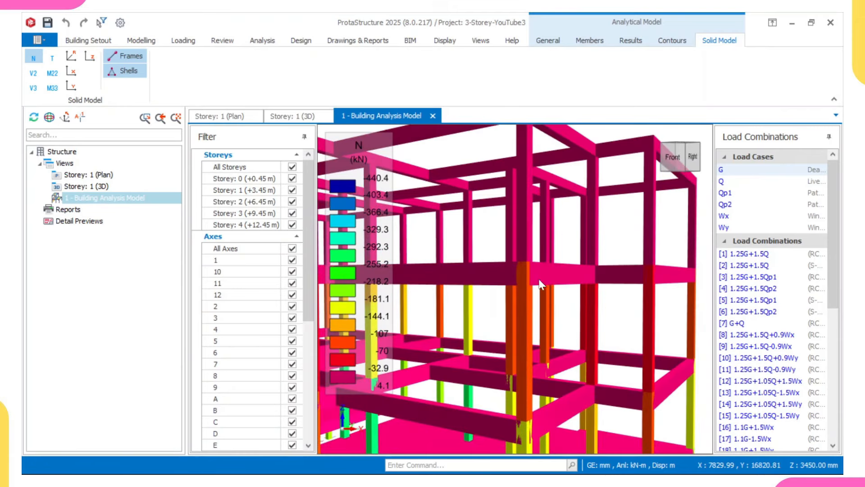
{"action": "scroll", "coordinate": [530, 275], "scroll_direction": "up", "scroll_amount": 1}
{"action": "scroll", "coordinate": [530, 273], "scroll_direction": "down", "scroll_amount": 3}
{"action": "scroll", "coordinate": [539, 254], "scroll_direction": "up", "scroll_amount": 2}
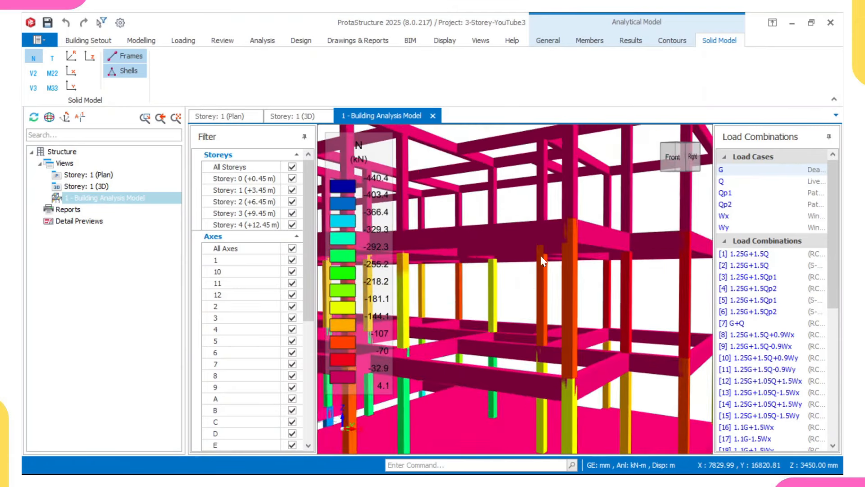
{"action": "scroll", "coordinate": [581, 348], "scroll_direction": "up", "scroll_amount": 1}
{"action": "middle_click_drag", "start_coordinate": [581, 347], "coordinate": [563, 219]}
{"action": "middle_click_drag", "start_coordinate": [517, 247], "coordinate": [524, 347]}
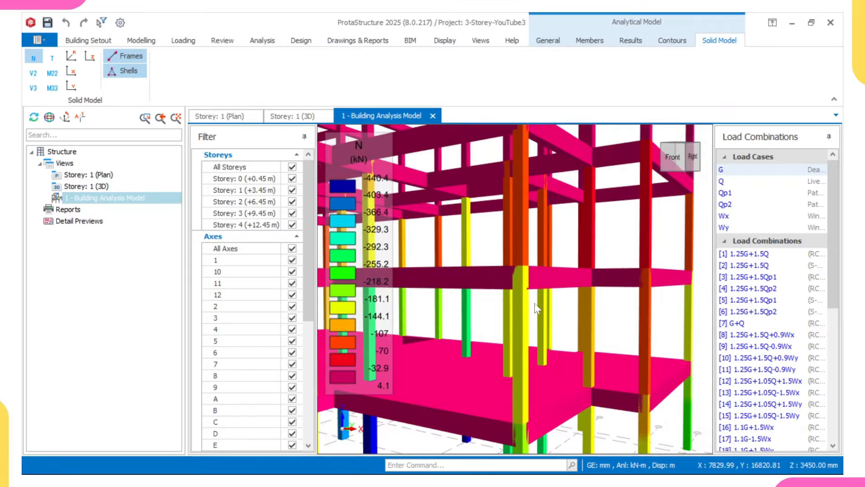
{"action": "middle_click_drag", "start_coordinate": [529, 350], "coordinate": [501, 288]}
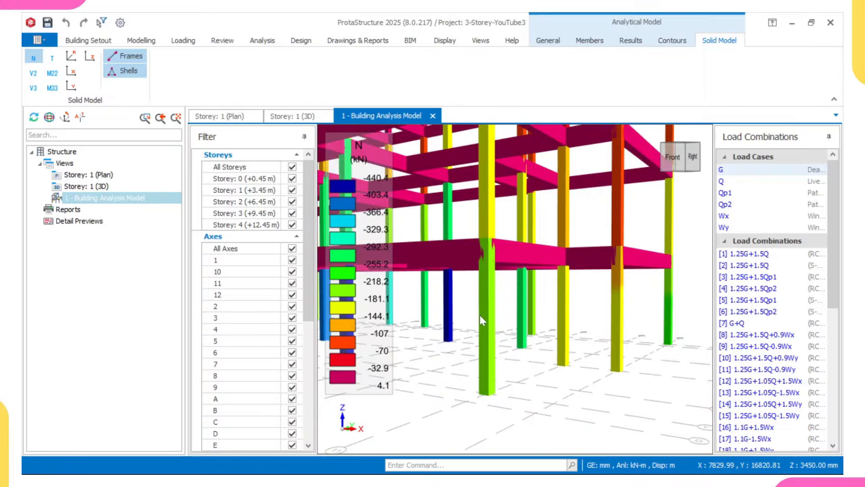
{"action": "scroll", "coordinate": [486, 333], "scroll_direction": "down", "scroll_amount": 2}
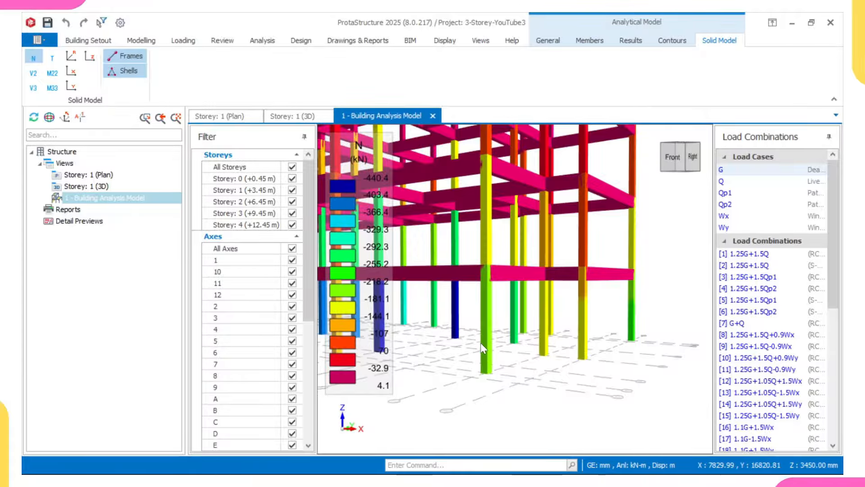
{"action": "scroll", "coordinate": [485, 342], "scroll_direction": "down", "scroll_amount": 3}
{"action": "scroll", "coordinate": [485, 331], "scroll_direction": "up", "scroll_amount": 2}
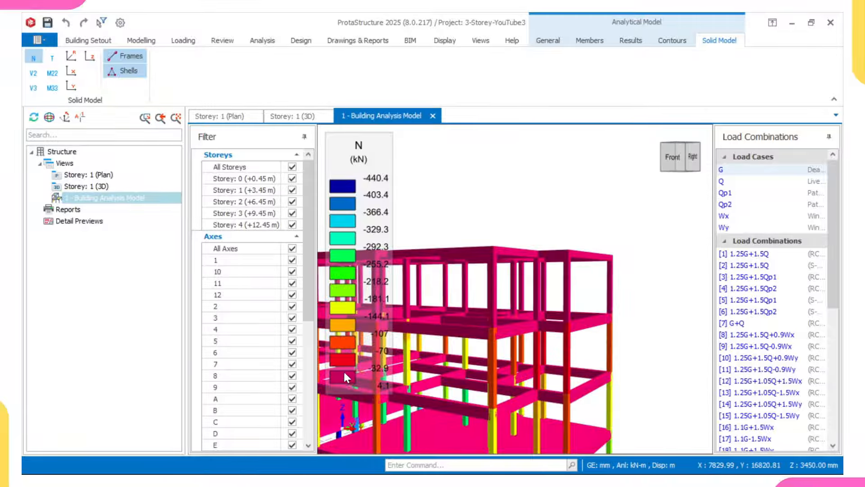
Step: Zoom and pan around the ground-floor columns in the axial-force view
{"action": "scroll", "coordinate": [488, 366], "scroll_direction": "down", "scroll_amount": 2}
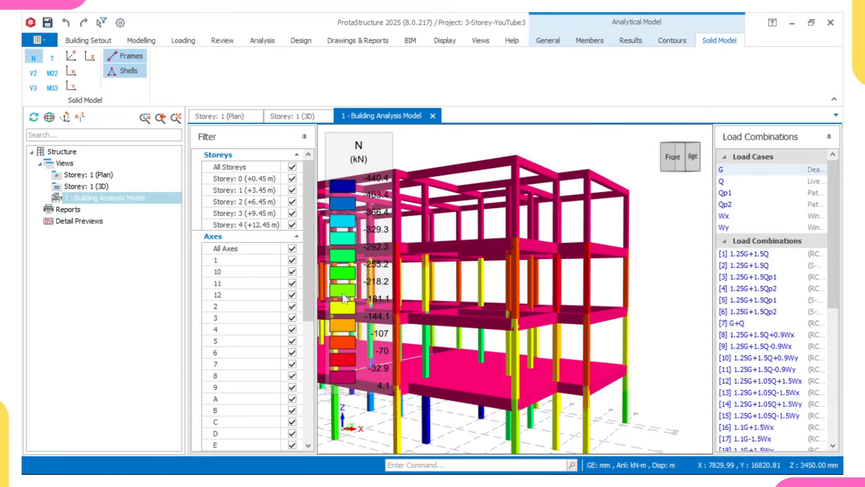
{"action": "scroll", "coordinate": [504, 278], "scroll_direction": "up", "scroll_amount": 2}
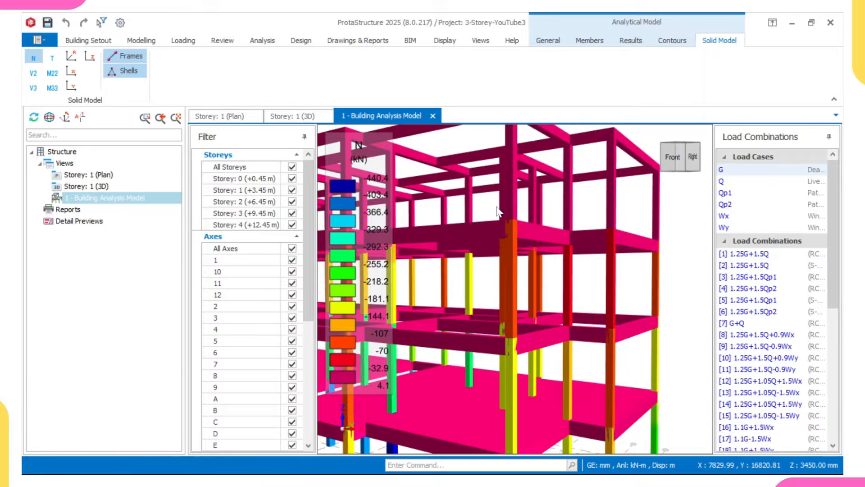
{"action": "middle_click_drag", "start_coordinate": [624, 320], "coordinate": [606, 194]}
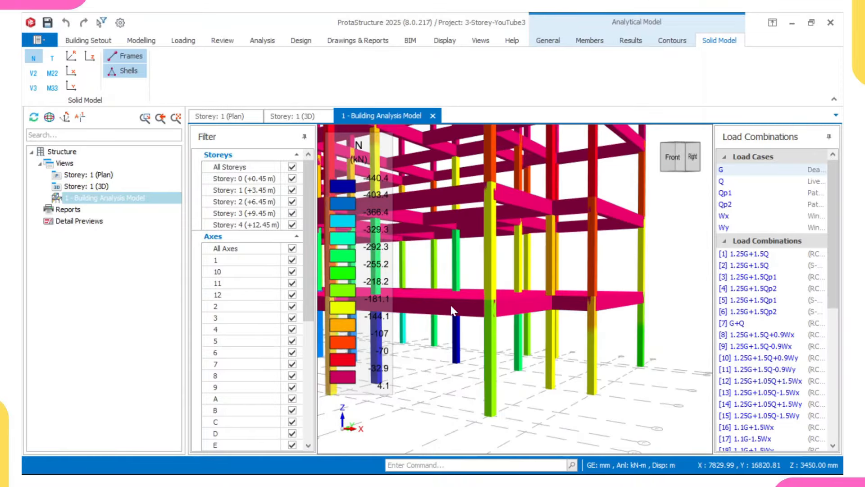
{"action": "middle_click_drag", "start_coordinate": [439, 254], "coordinate": [483, 254]}
{"action": "scroll", "coordinate": [503, 270], "scroll_direction": "down", "scroll_amount": 3}
{"action": "scroll", "coordinate": [505, 272], "scroll_direction": "down", "scroll_amount": 3}
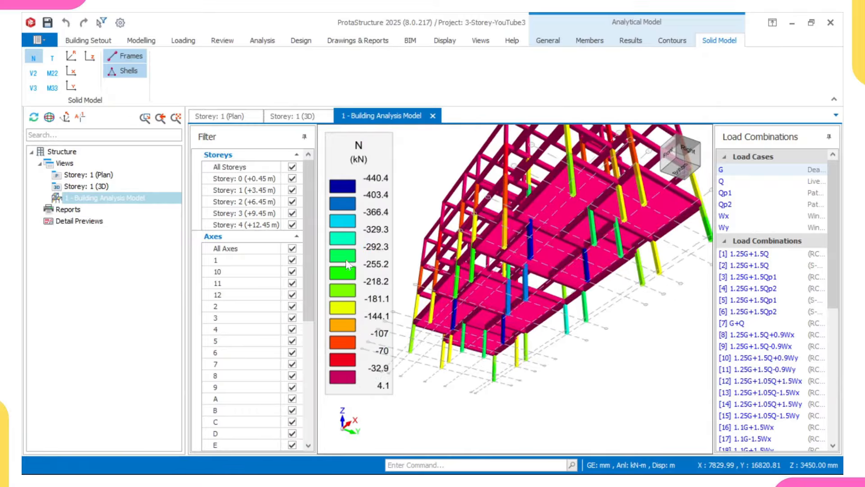
{"action": "scroll", "coordinate": [478, 308], "scroll_direction": "up", "scroll_amount": 3}
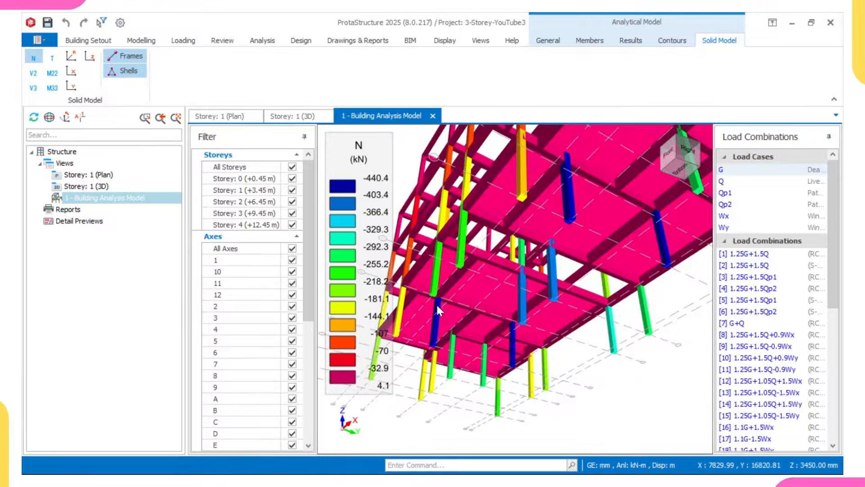
{"action": "scroll", "coordinate": [533, 232], "scroll_direction": "down", "scroll_amount": 1}
{"action": "middle_click_drag", "start_coordinate": [550, 222], "coordinate": [532, 240]}
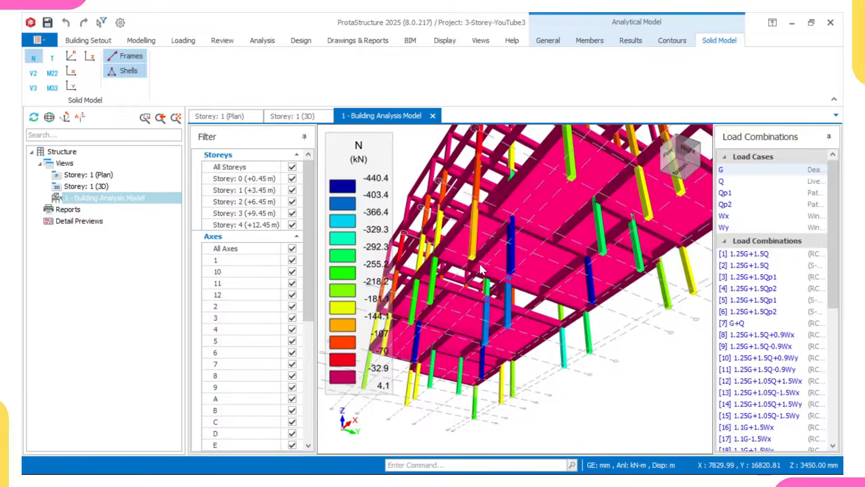
{"action": "scroll", "coordinate": [495, 288], "scroll_direction": "up", "scroll_amount": 5}
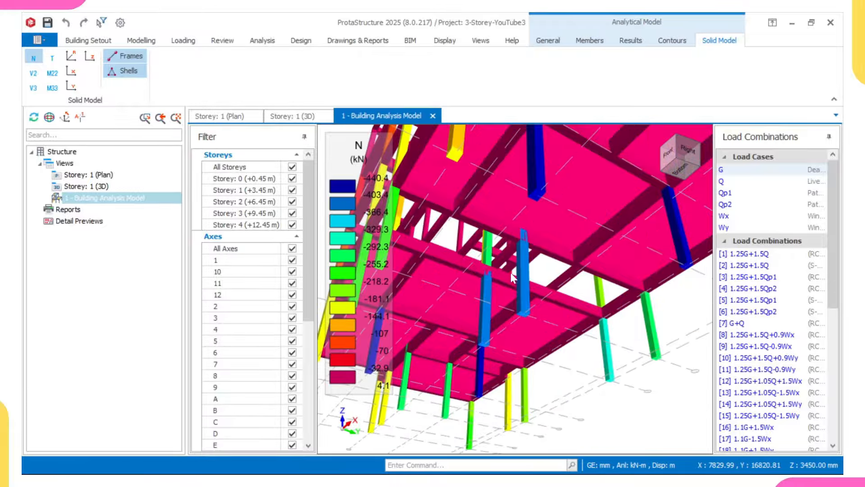
{"action": "scroll", "coordinate": [510, 273], "scroll_direction": "down", "scroll_amount": 2}
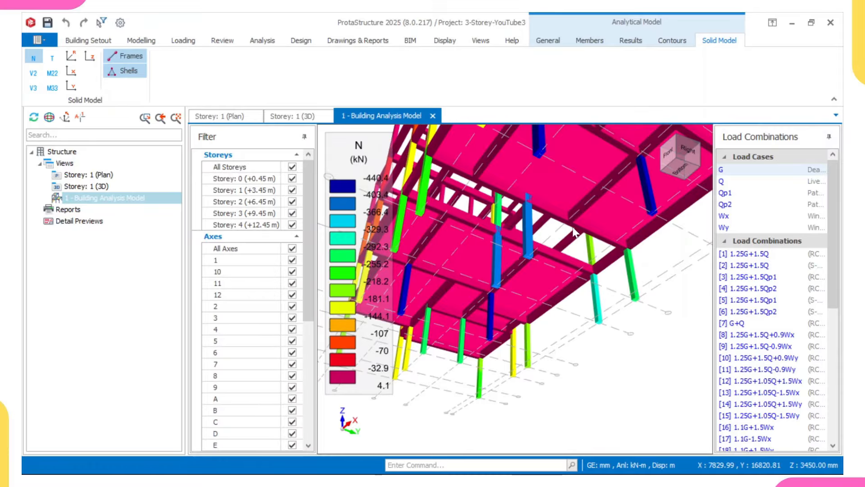
Step: Orbit the model to inspect the upper storeys and the back side
{"action": "middle_click_drag", "start_coordinate": [510, 250], "coordinate": [532, 257]}
{"action": "scroll", "coordinate": [529, 253], "scroll_direction": "down", "scroll_amount": 2}
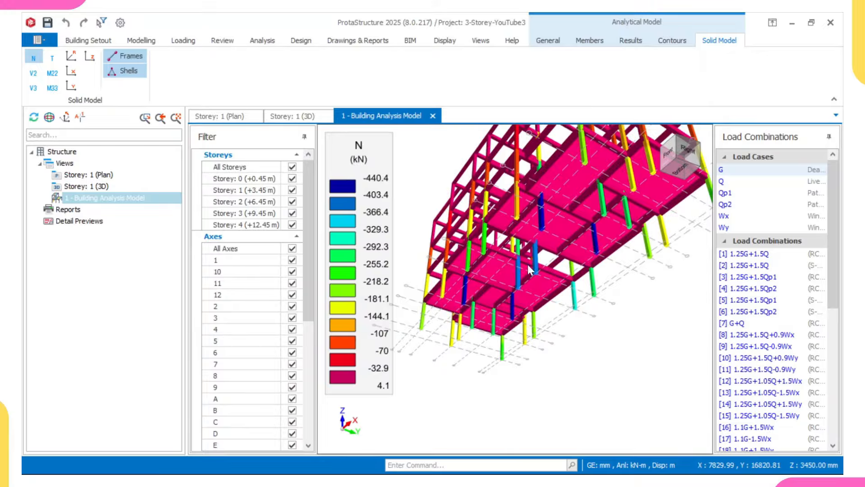
{"action": "scroll", "coordinate": [481, 291], "scroll_direction": "up", "scroll_amount": 3}
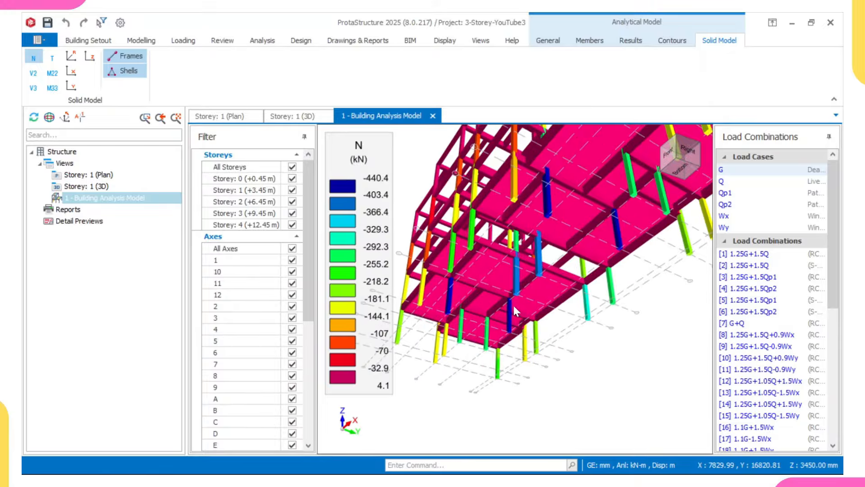
{"action": "scroll", "coordinate": [550, 286], "scroll_direction": "down", "scroll_amount": 3}
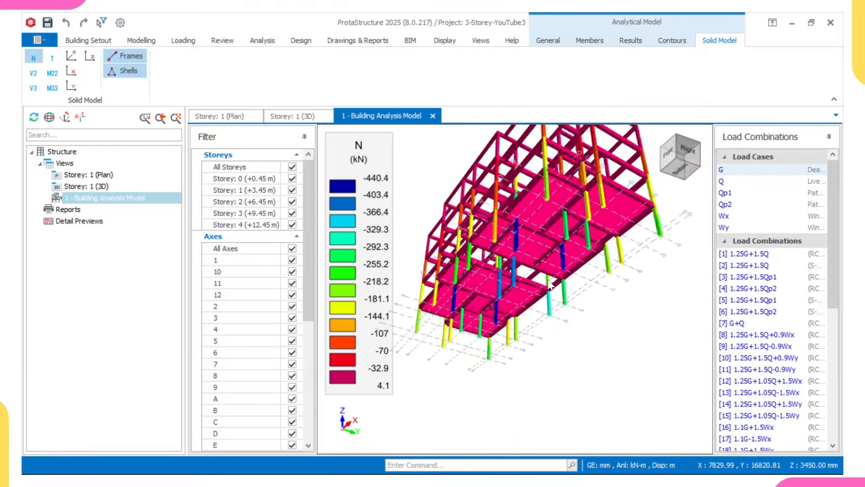
{"action": "middle_click_drag", "start_coordinate": [551, 286], "coordinate": [507, 296]}
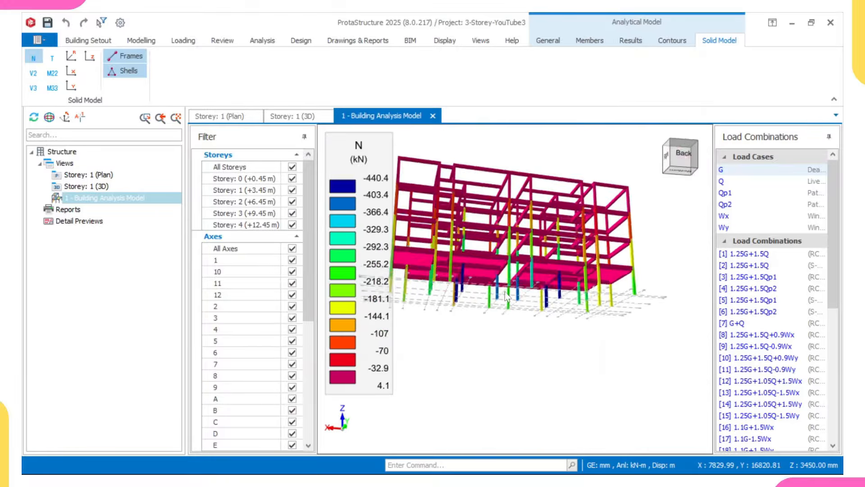
{"action": "scroll", "coordinate": [511, 272], "scroll_direction": "up", "scroll_amount": 3}
{"action": "scroll", "coordinate": [517, 266], "scroll_direction": "up", "scroll_amount": 2}
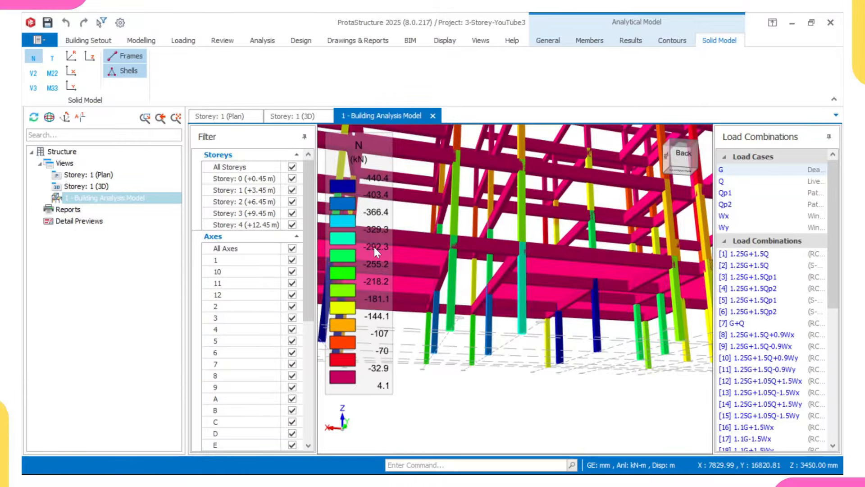
{"action": "scroll", "coordinate": [507, 263], "scroll_direction": "down", "scroll_amount": 3}
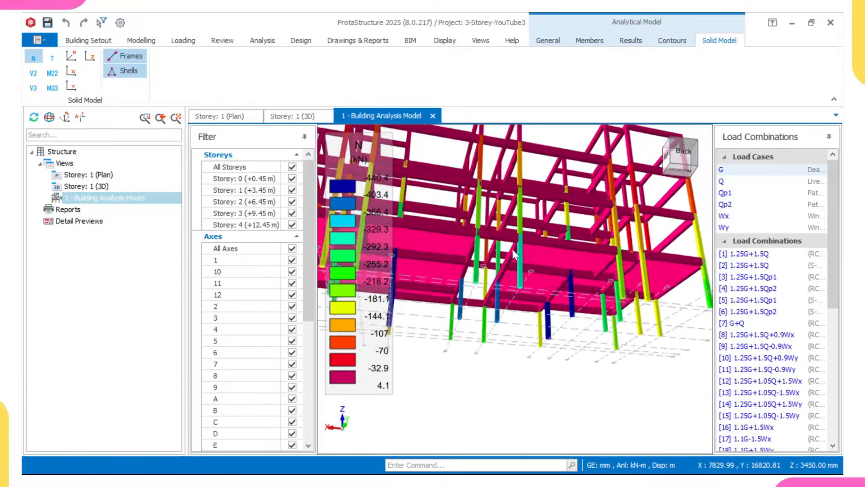
{"action": "middle_click_drag", "start_coordinate": [512, 248], "coordinate": [531, 250]}
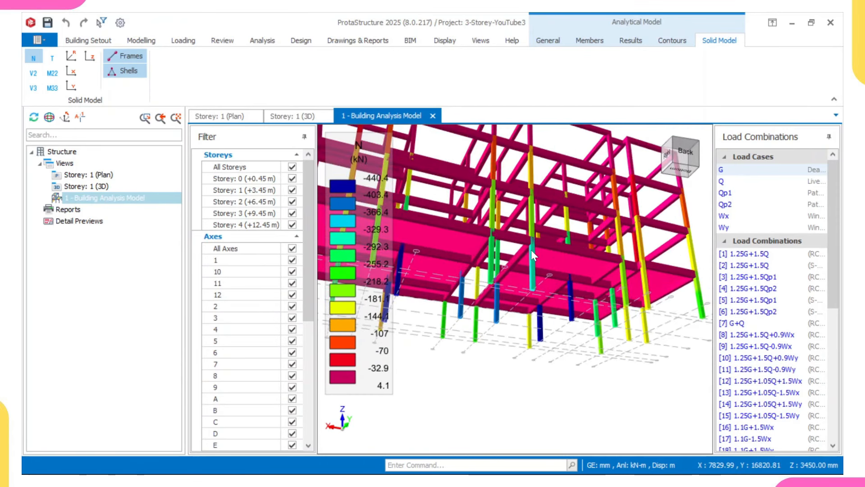
{"action": "scroll", "coordinate": [531, 254], "scroll_direction": "up", "scroll_amount": 2}
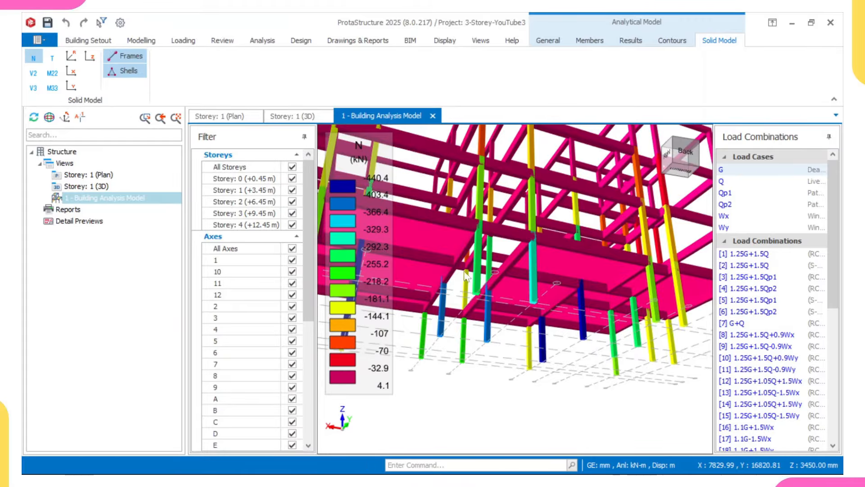
{"action": "scroll", "coordinate": [473, 254], "scroll_direction": "down", "scroll_amount": 3}
{"action": "scroll", "coordinate": [506, 258], "scroll_direction": "up", "scroll_amount": 1}
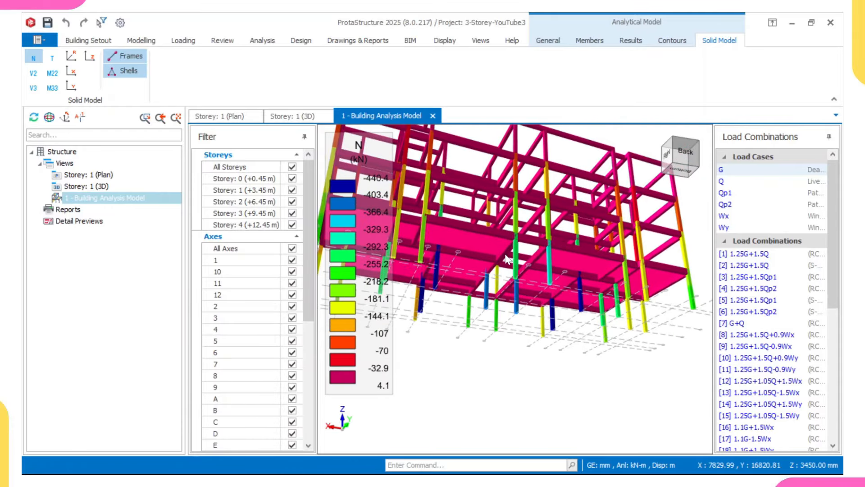
{"action": "scroll", "coordinate": [506, 258], "scroll_direction": "up", "scroll_amount": 4}
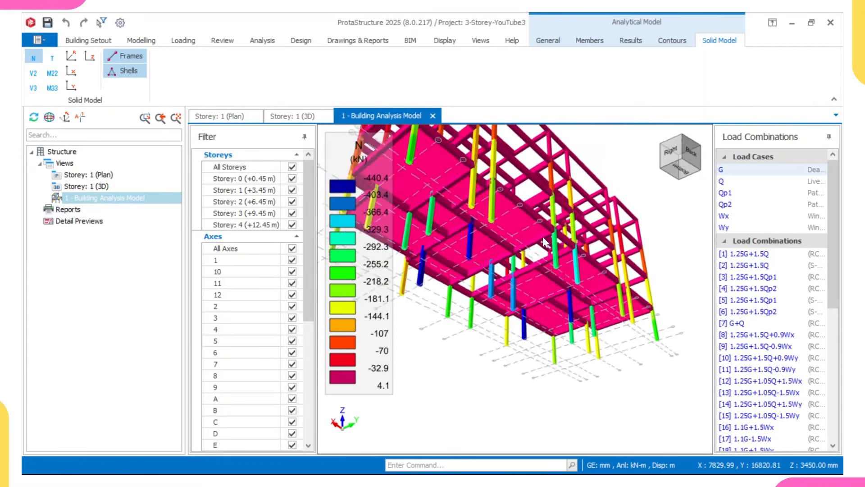
{"action": "scroll", "coordinate": [472, 263], "scroll_direction": "up", "scroll_amount": 2}
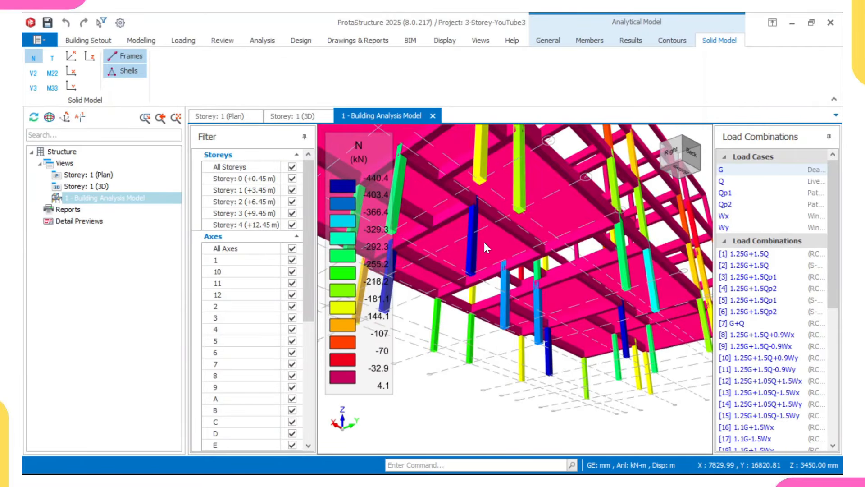
{"action": "scroll", "coordinate": [489, 243], "scroll_direction": "down", "scroll_amount": 2}
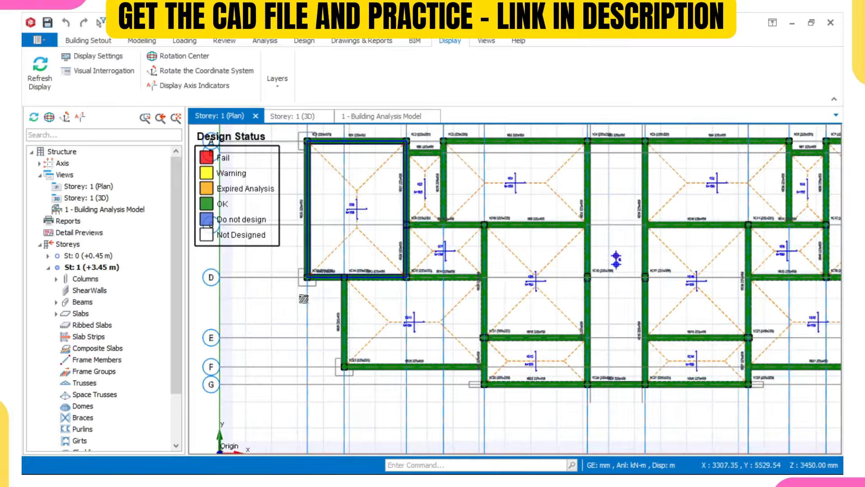
Step: Review and accept column 1C13's 4T16 reinforcement design
{"action": "scroll", "coordinate": [390, 269], "scroll_direction": "up", "scroll_amount": 5}
{"action": "scroll", "coordinate": [390, 269], "scroll_direction": "up", "scroll_amount": 3}
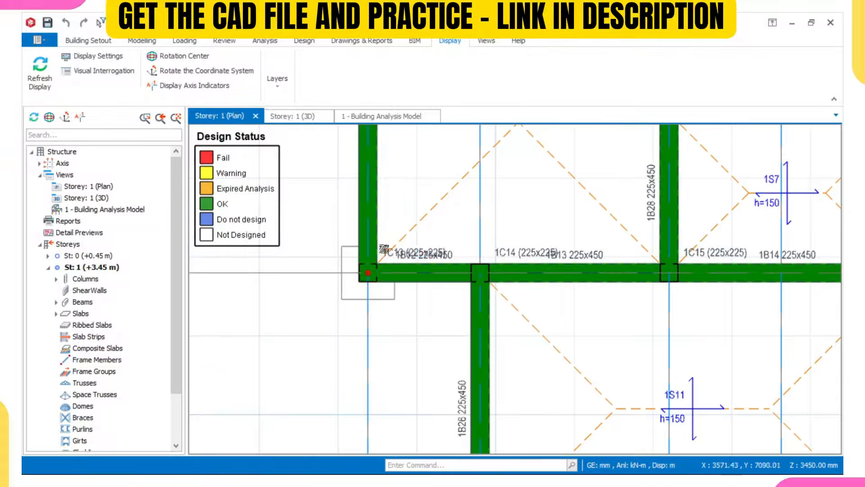
{"action": "right_click", "coordinate": [396, 252]}
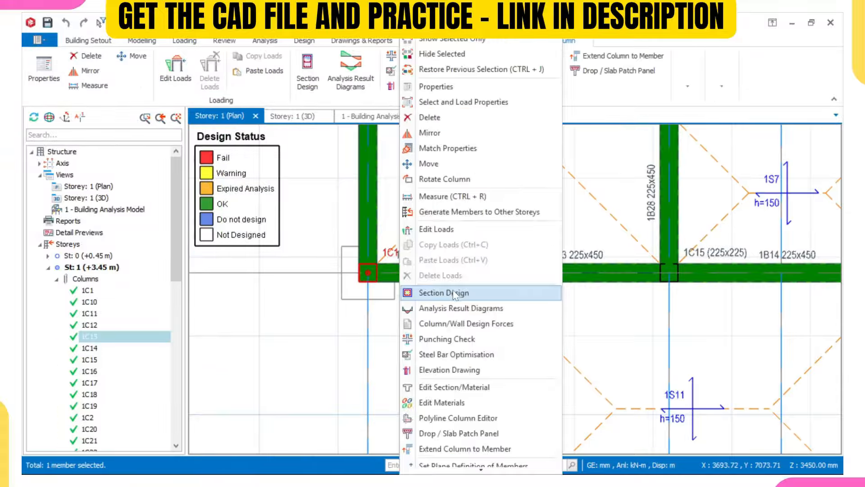
{"action": "left_click", "coordinate": [453, 289]}
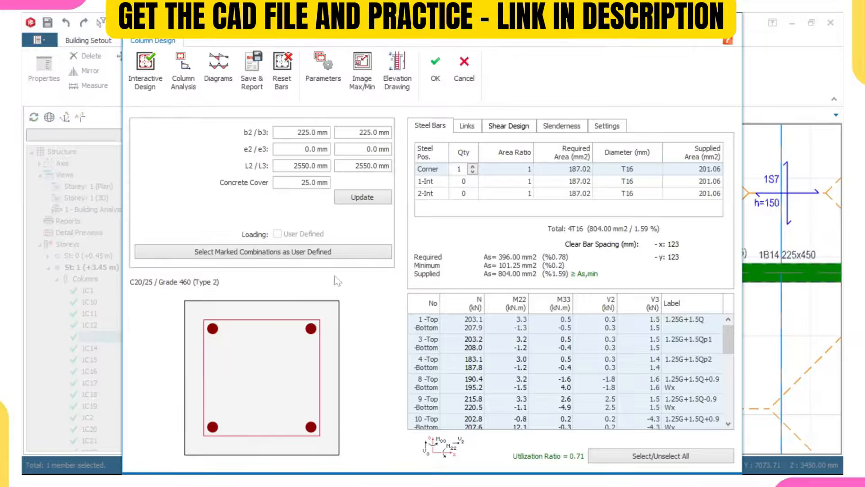
{"action": "left_click", "coordinate": [447, 67]}
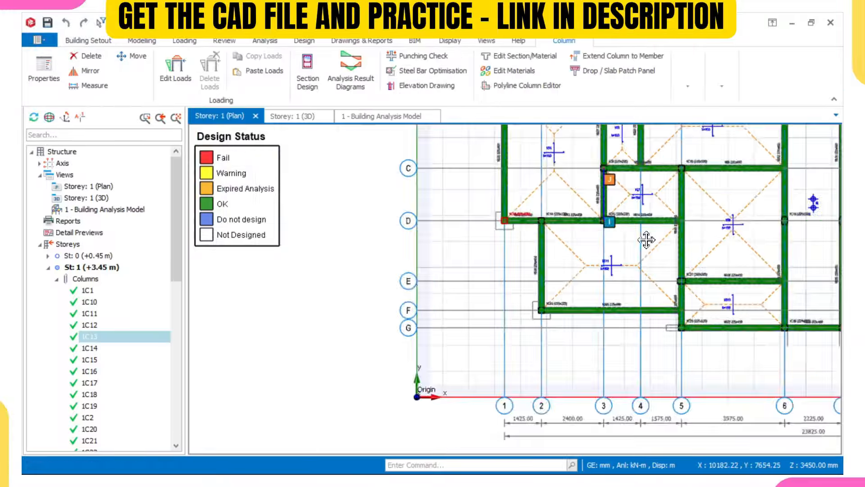
Step: Accept column 1C5's 4T16 design at 0.71 utilisation
{"action": "middle_click_drag", "start_coordinate": [647, 240], "coordinate": [497, 382]}
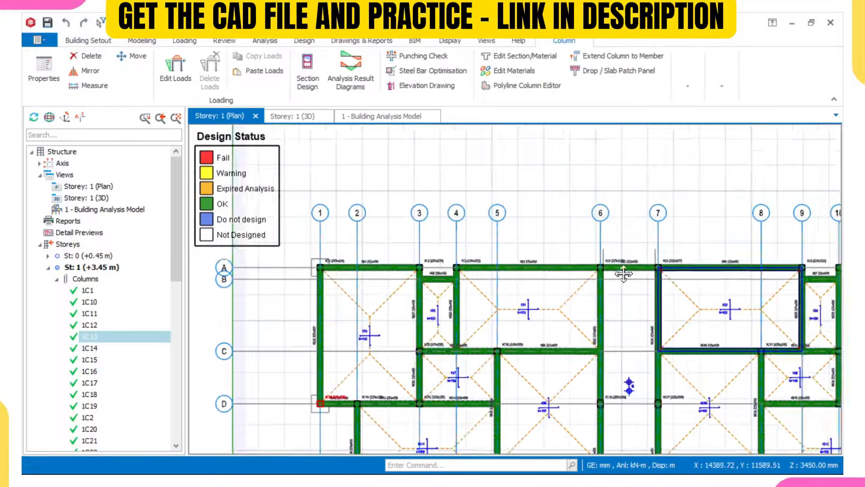
{"action": "scroll", "coordinate": [709, 261], "scroll_direction": "up", "scroll_amount": 4}
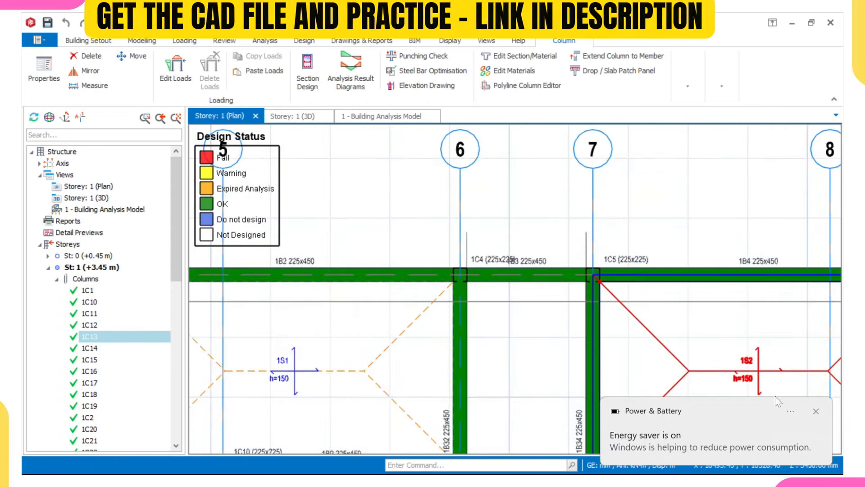
{"action": "mouse_move", "coordinate": [749, 339]}
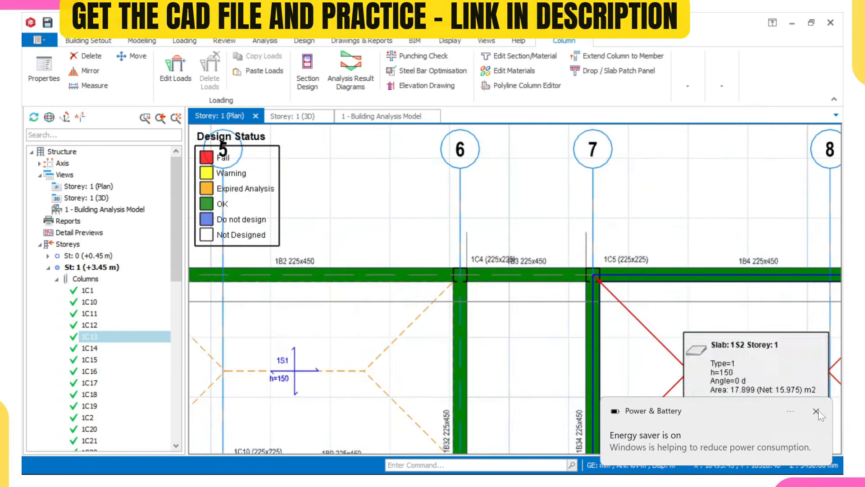
{"action": "left_click", "coordinate": [622, 261]}
{"action": "right_click", "coordinate": [623, 263]}
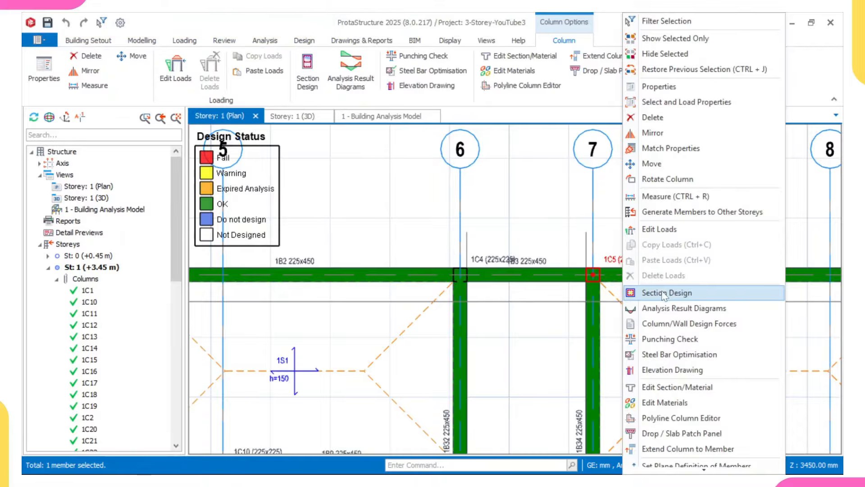
{"action": "key", "text": "Escape"}
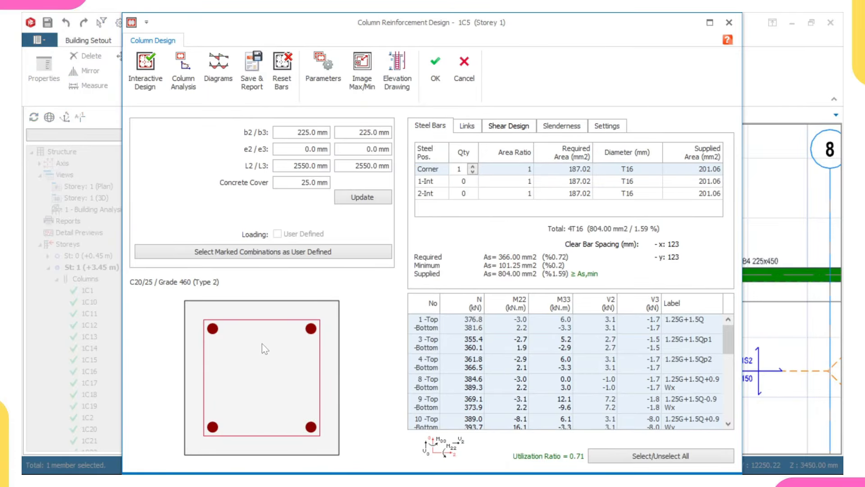
{"action": "left_click", "coordinate": [436, 68]}
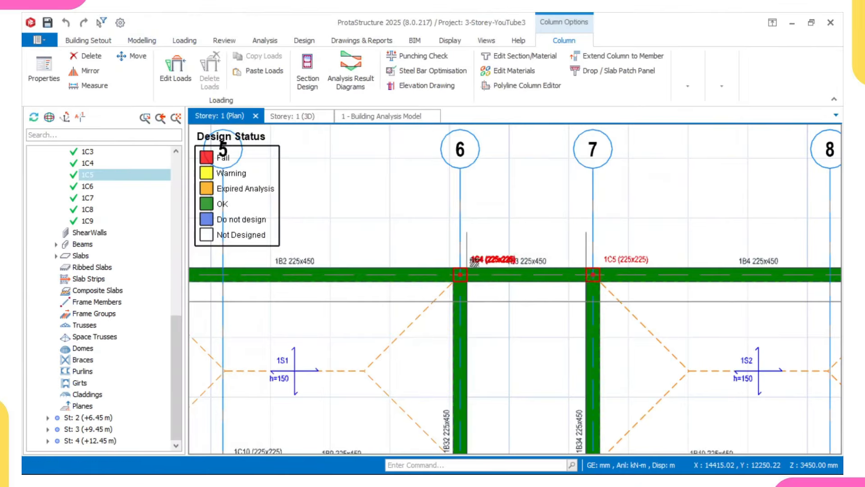
Step: Accept column 1C4's 4T16 design at 0.73 utilisation
{"action": "left_click", "coordinate": [473, 264]}
{"action": "right_click", "coordinate": [473, 264]}
{"action": "left_click", "coordinate": [509, 293]}
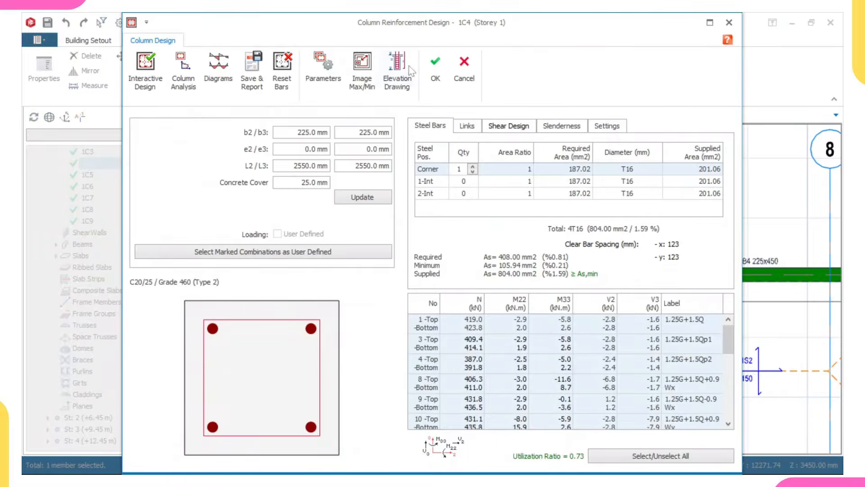
{"action": "left_click", "coordinate": [430, 66]}
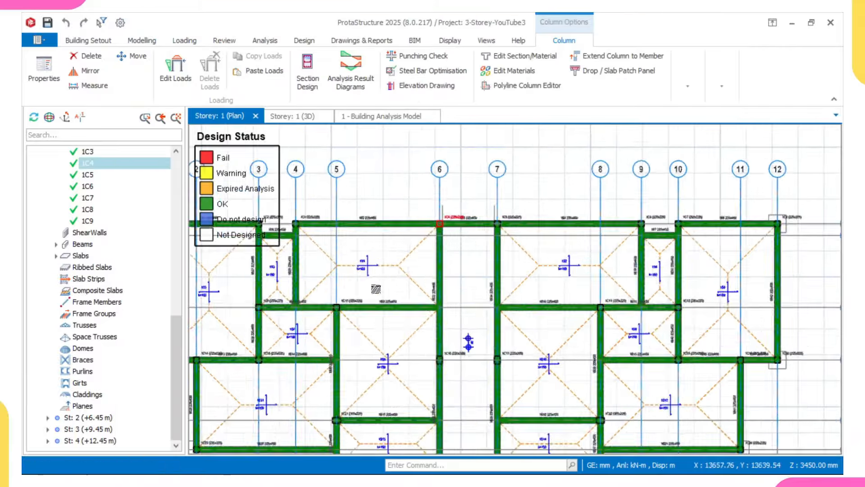
Step: Open Section Design for column 1C9 and widen its b2 dimension to 300 mm
{"action": "scroll", "coordinate": [376, 298], "scroll_direction": "up", "scroll_amount": 6}
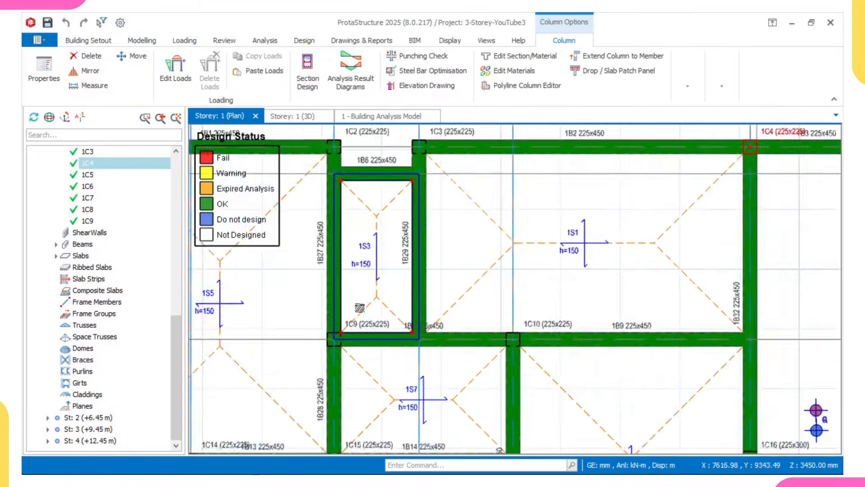
{"action": "scroll", "coordinate": [362, 325], "scroll_direction": "down", "scroll_amount": 3}
{"action": "scroll", "coordinate": [363, 329], "scroll_direction": "up", "scroll_amount": 3}
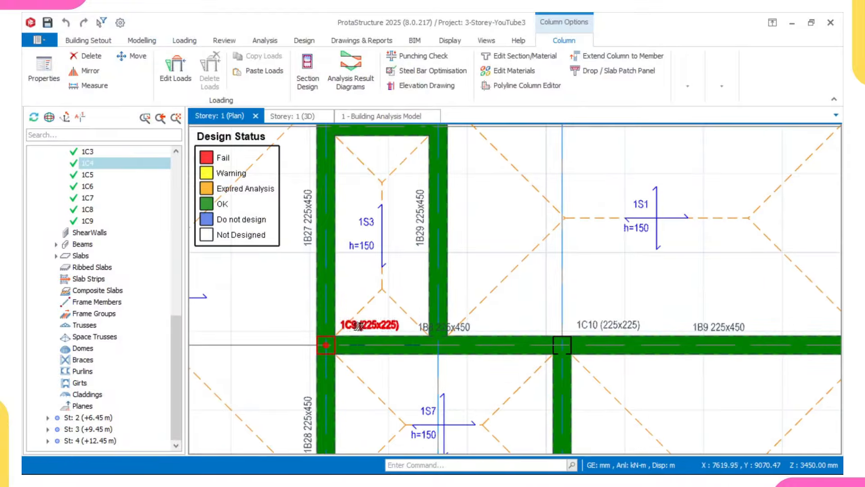
{"action": "left_click", "coordinate": [359, 325]}
{"action": "right_click", "coordinate": [358, 325]}
{"action": "left_click", "coordinate": [418, 295]}
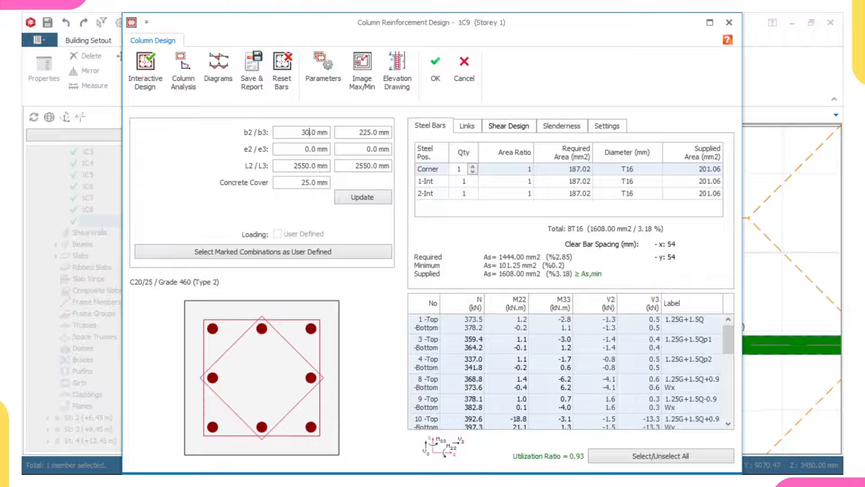
{"action": "left_click", "coordinate": [372, 197]}
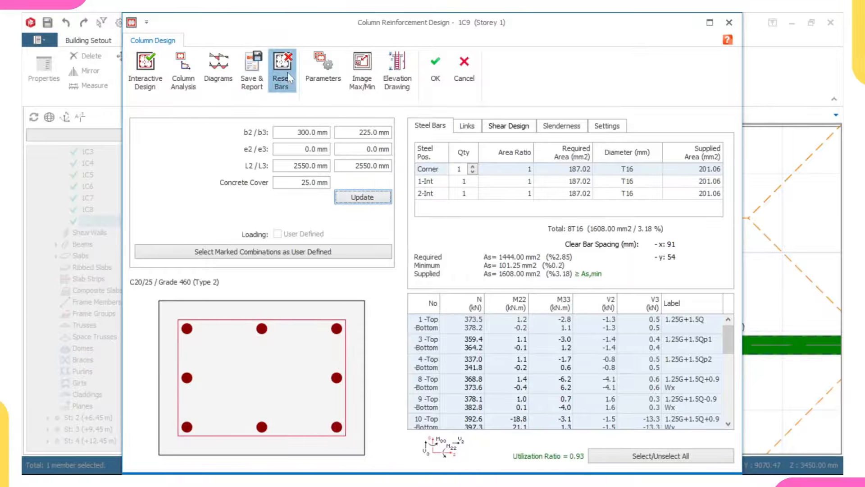
Step: Run Interactive Design to get 4T16 bars, accept it, and confirm the analysis warning
{"action": "left_click", "coordinate": [151, 86]}
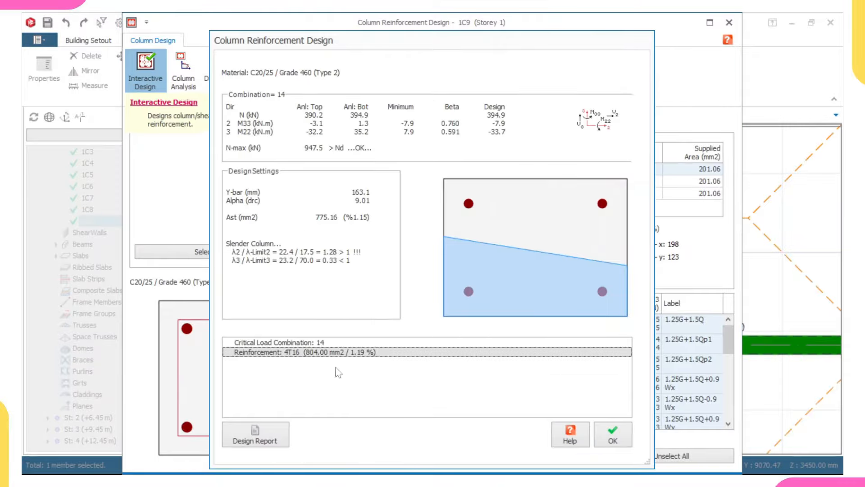
{"action": "left_click", "coordinate": [610, 435]}
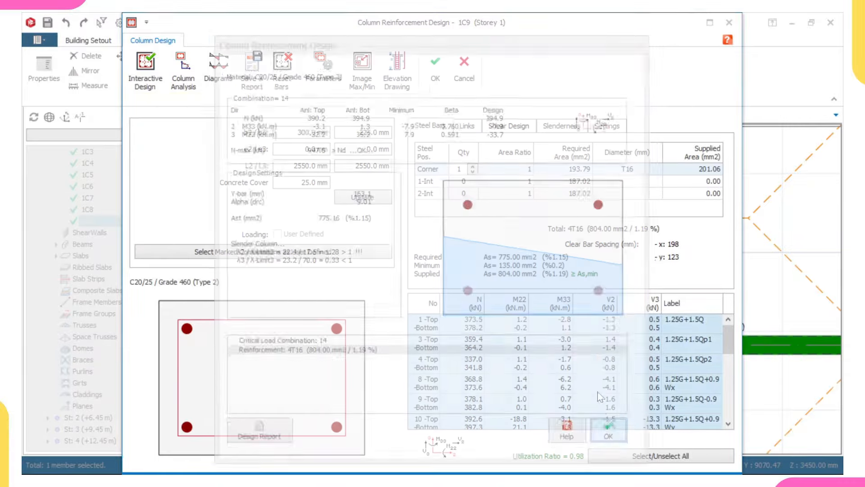
{"action": "left_click", "coordinate": [436, 68]}
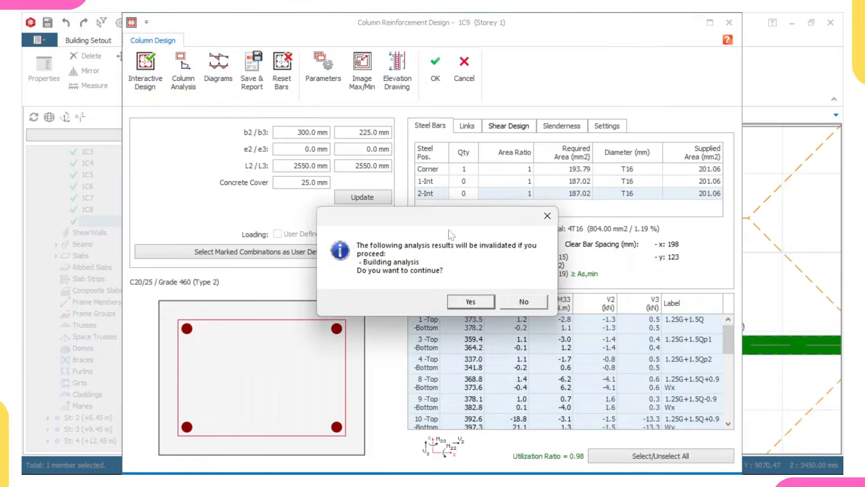
{"action": "left_click", "coordinate": [514, 301]}
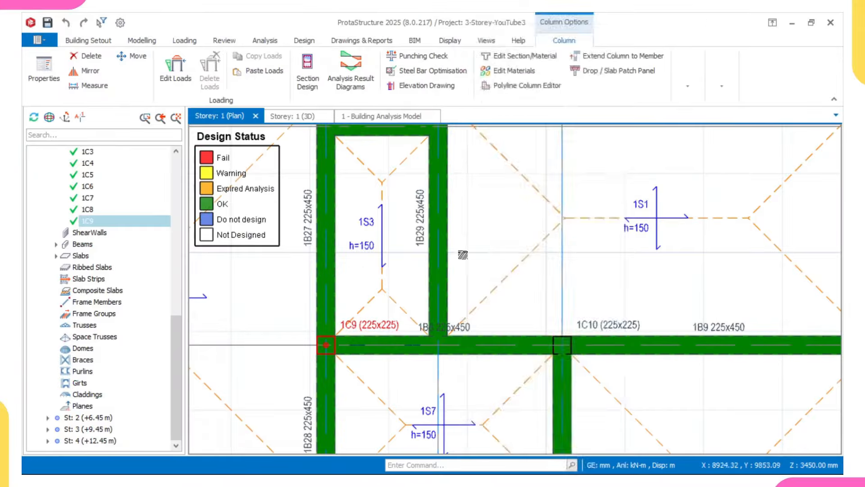
Step: Cancel the pending beam 1B8 pick and refresh the plan to show 1C9 at 300×225
{"action": "right_click", "coordinate": [476, 273]}
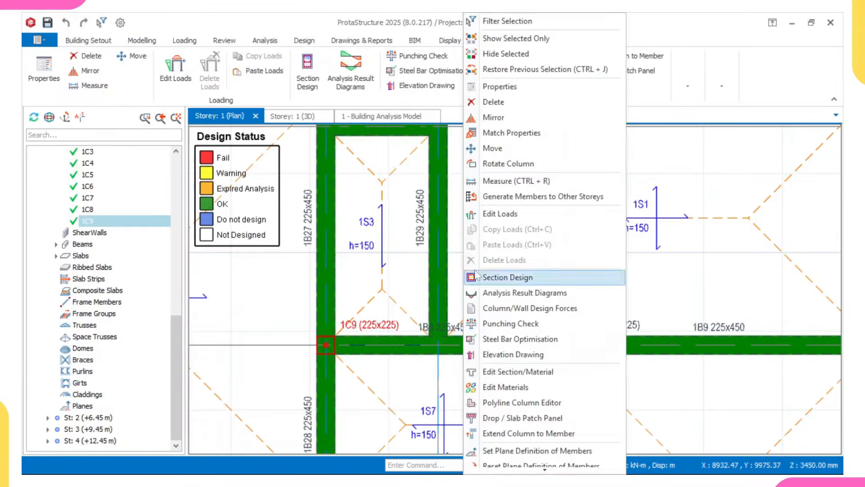
{"action": "scroll", "coordinate": [519, 444], "scroll_direction": "down", "scroll_amount": 3}
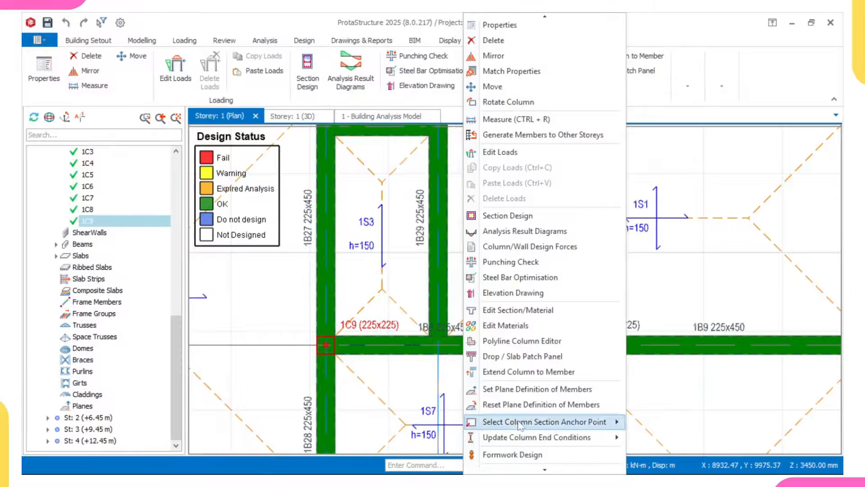
{"action": "mouse_move", "coordinate": [519, 424]}
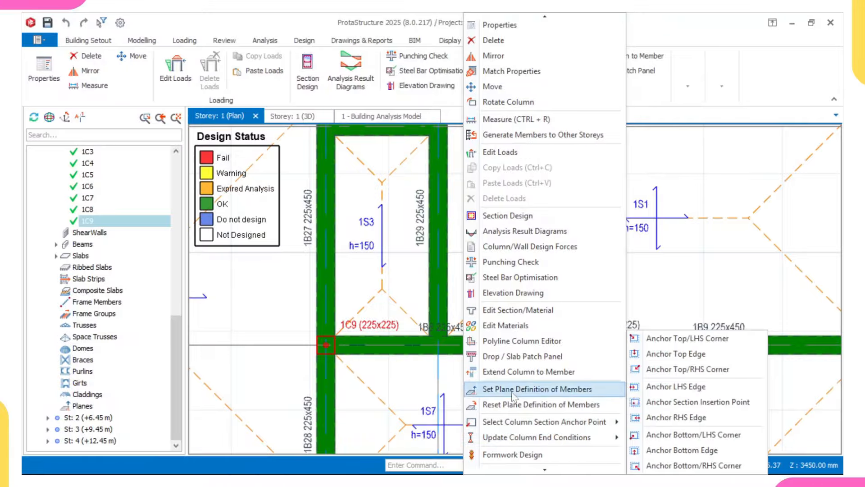
{"action": "left_click", "coordinate": [518, 357]}
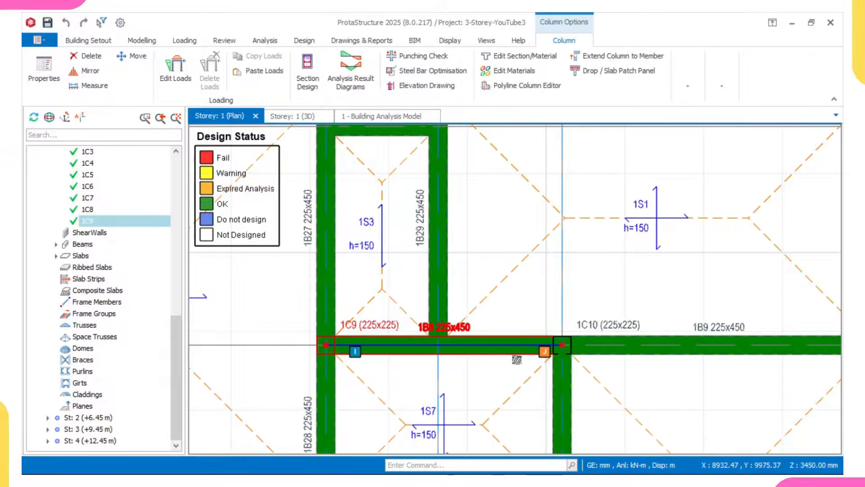
{"action": "right_click", "coordinate": [523, 304]}
{"action": "left_click", "coordinate": [558, 380]}
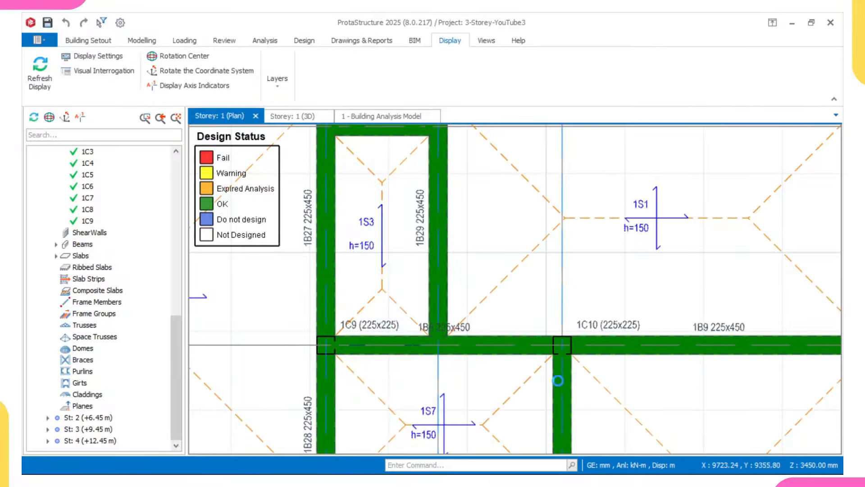
{"action": "scroll", "coordinate": [559, 372], "scroll_direction": "up", "scroll_amount": 2}
{"action": "scroll", "coordinate": [346, 348], "scroll_direction": "up", "scroll_amount": 1}
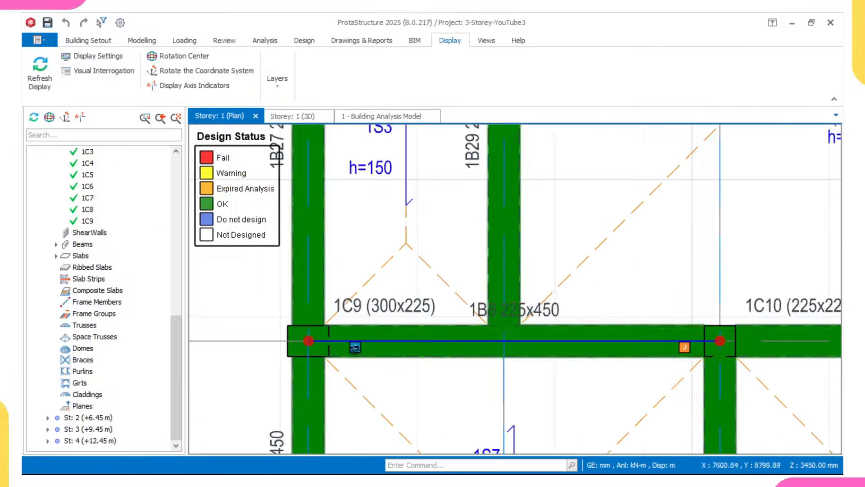
{"action": "scroll", "coordinate": [329, 343], "scroll_direction": "down", "scroll_amount": 4}
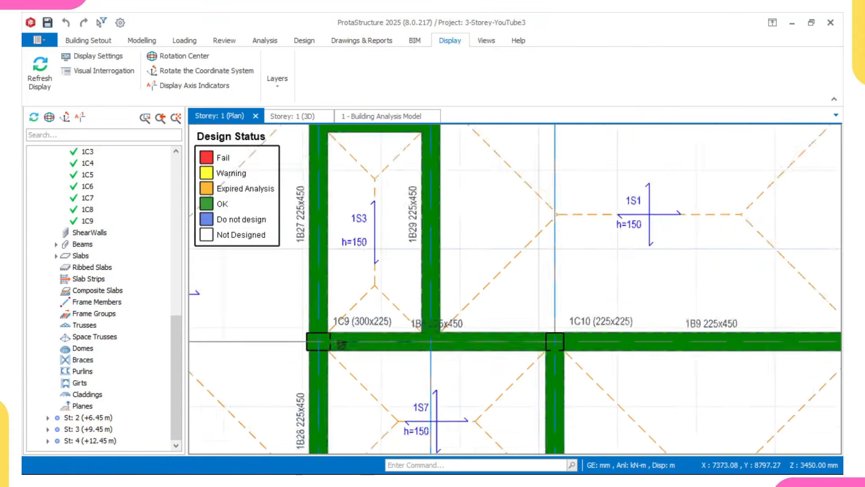
{"action": "scroll", "coordinate": [396, 341], "scroll_direction": "up", "scroll_amount": 2}
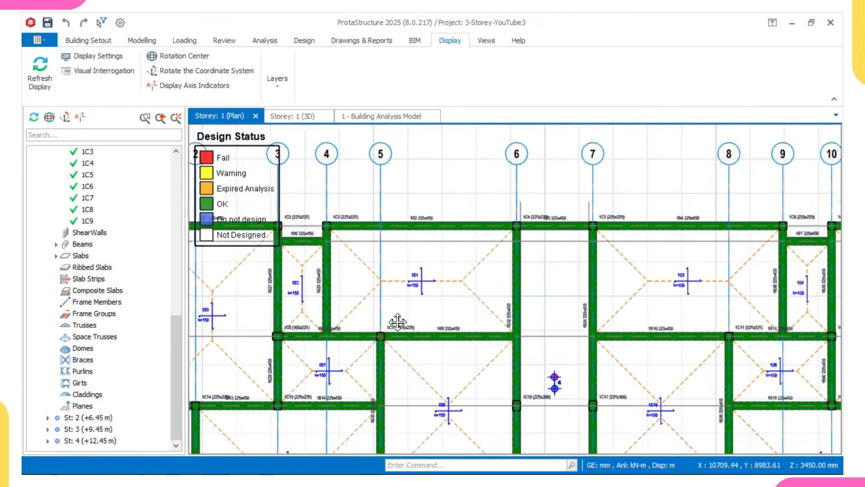
Step: Open Section Design for column 1C10
{"action": "left_click", "coordinate": [400, 324]}
{"action": "right_click", "coordinate": [406, 324]}
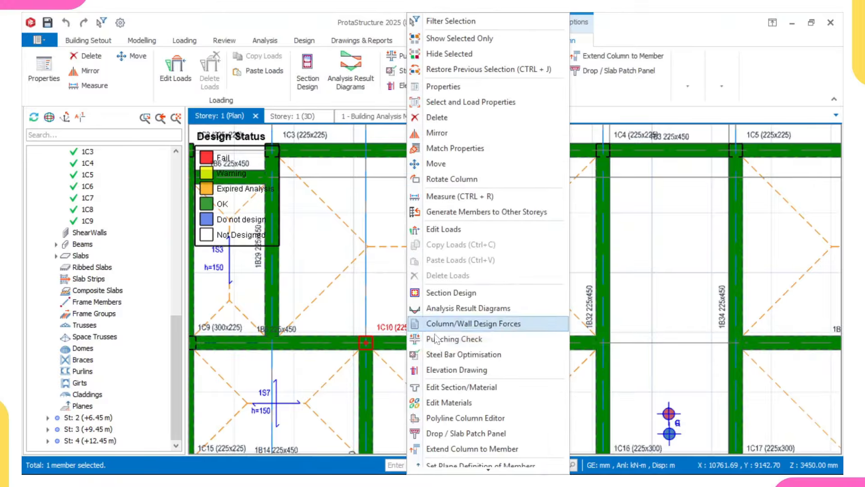
{"action": "left_click", "coordinate": [442, 297]}
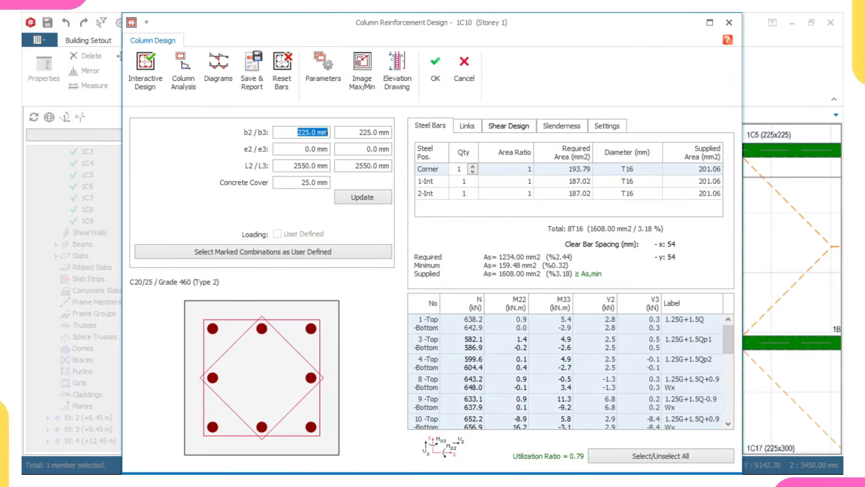
Step: Apply 300 mm width to 1C10, accept its 4T16 design, and keep the existing analysis results
{"action": "left_click", "coordinate": [356, 197]}
{"action": "left_click", "coordinate": [146, 70]}
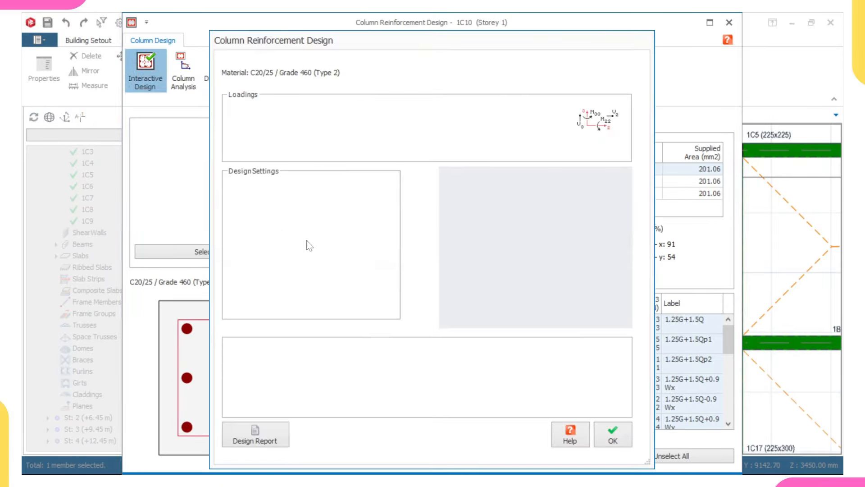
{"action": "left_click", "coordinate": [617, 442]}
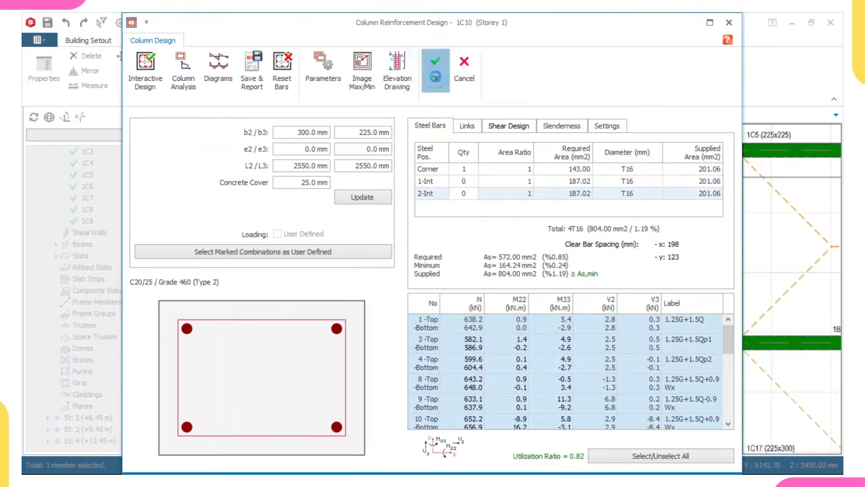
{"action": "left_click", "coordinate": [435, 90]}
{"action": "left_click", "coordinate": [524, 305]}
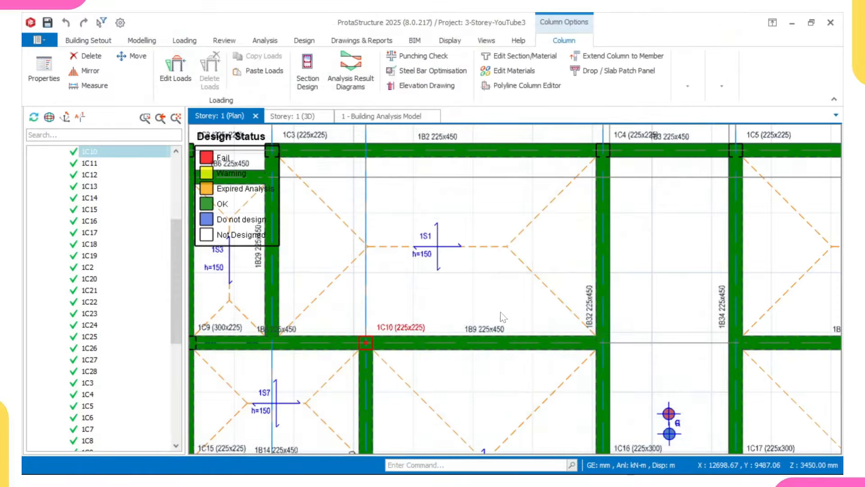
{"action": "left_click", "coordinate": [489, 291]}
Step: Update Storey 1's steel bars and inspect column 1C10 and its adjacent beams
{"action": "right_click", "coordinate": [489, 291]}
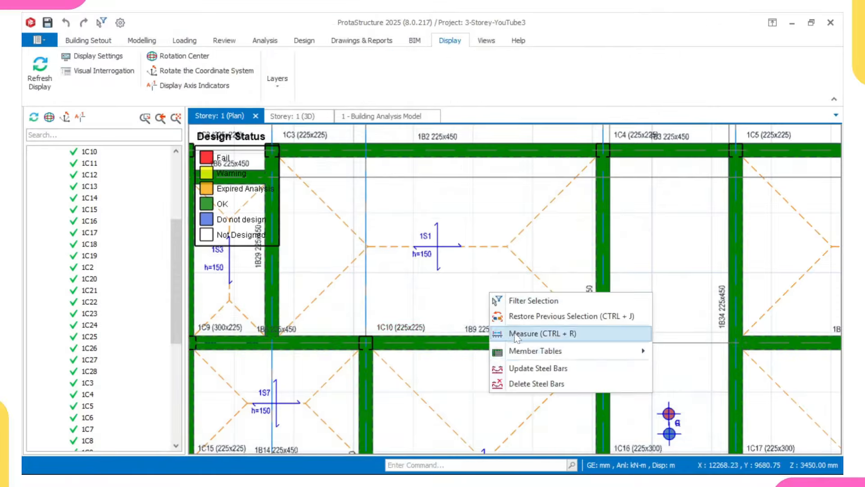
{"action": "left_click", "coordinate": [521, 368]}
{"action": "scroll", "coordinate": [452, 370], "scroll_direction": "down", "scroll_amount": 3}
{"action": "middle_click_drag", "start_coordinate": [453, 371], "coordinate": [424, 327]}
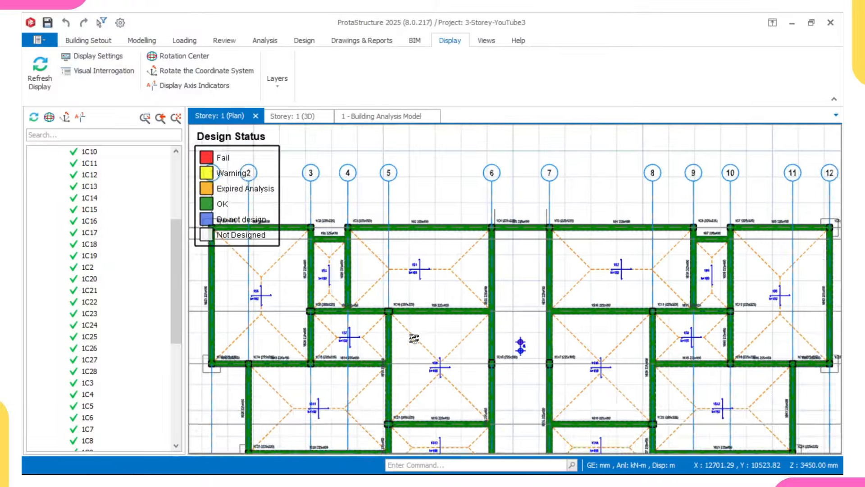
{"action": "scroll", "coordinate": [414, 338], "scroll_direction": "up", "scroll_amount": 3}
{"action": "scroll", "coordinate": [361, 286], "scroll_direction": "up", "scroll_amount": 1}
{"action": "scroll", "coordinate": [360, 286], "scroll_direction": "down", "scroll_amount": 1}
{"action": "left_click", "coordinate": [360, 300]}
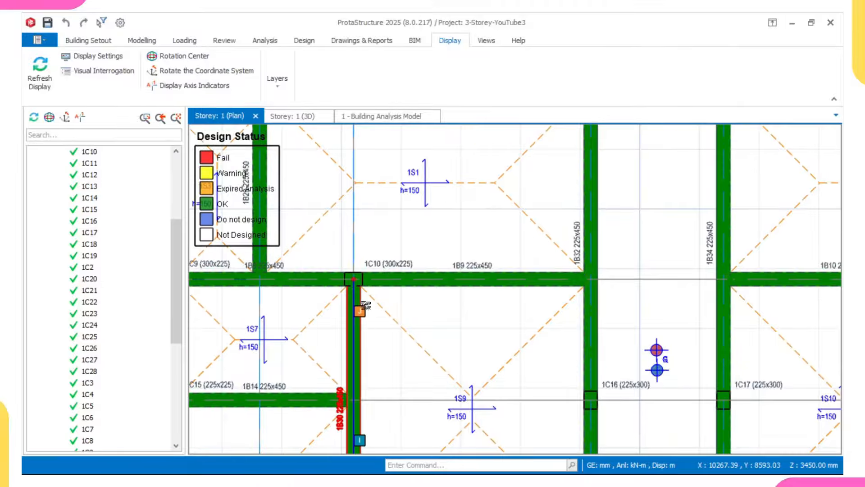
{"action": "scroll", "coordinate": [363, 302], "scroll_direction": "down", "scroll_amount": 1}
{"action": "middle_click_drag", "start_coordinate": [363, 302], "coordinate": [372, 287]}
{"action": "scroll", "coordinate": [373, 287], "scroll_direction": "up", "scroll_amount": 3}
{"action": "scroll", "coordinate": [357, 256], "scroll_direction": "up", "scroll_amount": 2}
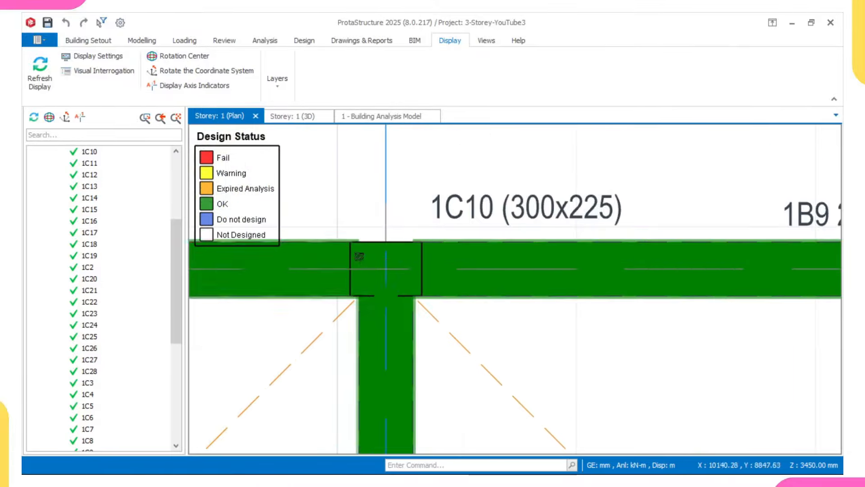
{"action": "left_click", "coordinate": [352, 246]}
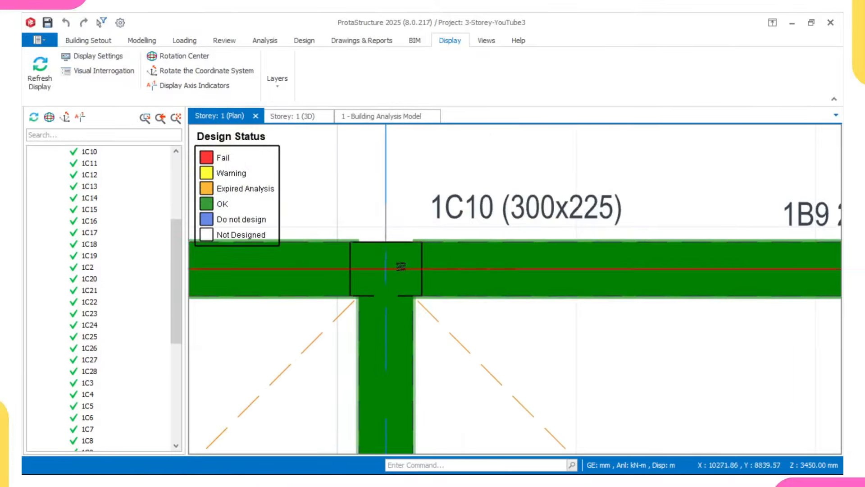
Step: Survey the design-status colours across the floor toward slab 1S9, then select column 1C15
{"action": "scroll", "coordinate": [402, 268], "scroll_direction": "down", "scroll_amount": 3}
{"action": "middle_click_drag", "start_coordinate": [598, 284], "coordinate": [541, 310]}
{"action": "scroll", "coordinate": [541, 310], "scroll_direction": "up", "scroll_amount": 3}
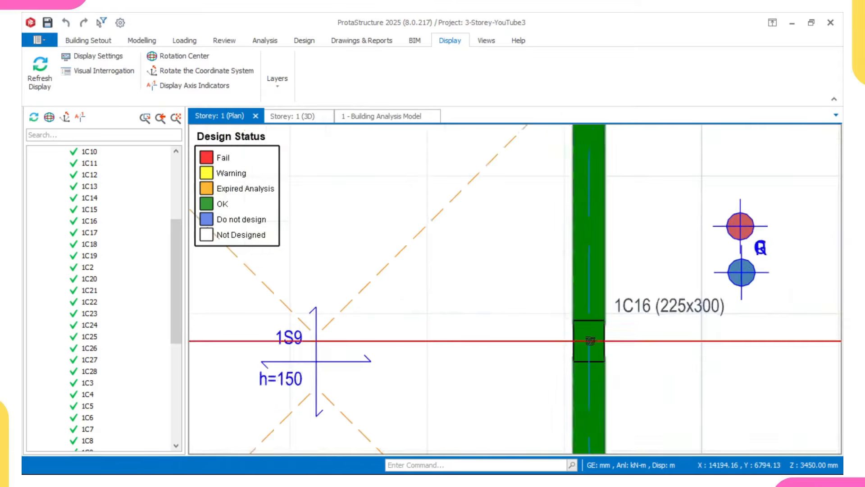
{"action": "scroll", "coordinate": [542, 271], "scroll_direction": "down", "scroll_amount": 3}
{"action": "scroll", "coordinate": [334, 223], "scroll_direction": "up", "scroll_amount": 3}
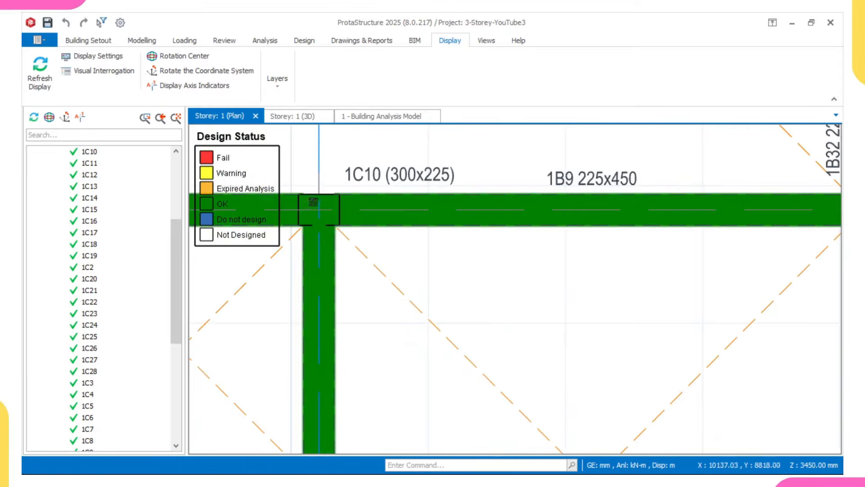
{"action": "scroll", "coordinate": [333, 225], "scroll_direction": "down", "scroll_amount": 3}
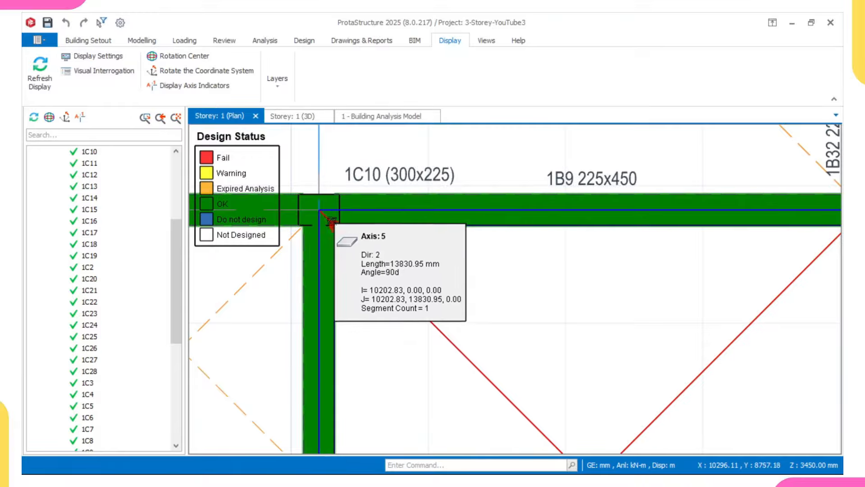
{"action": "scroll", "coordinate": [339, 264], "scroll_direction": "down", "scroll_amount": 3}
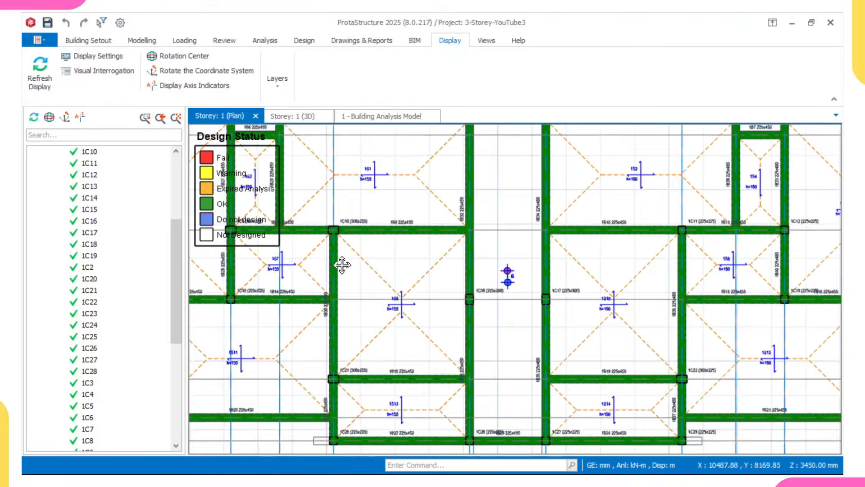
{"action": "middle_click_drag", "start_coordinate": [339, 265], "coordinate": [388, 284]}
{"action": "scroll", "coordinate": [440, 315], "scroll_direction": "down", "scroll_amount": 3}
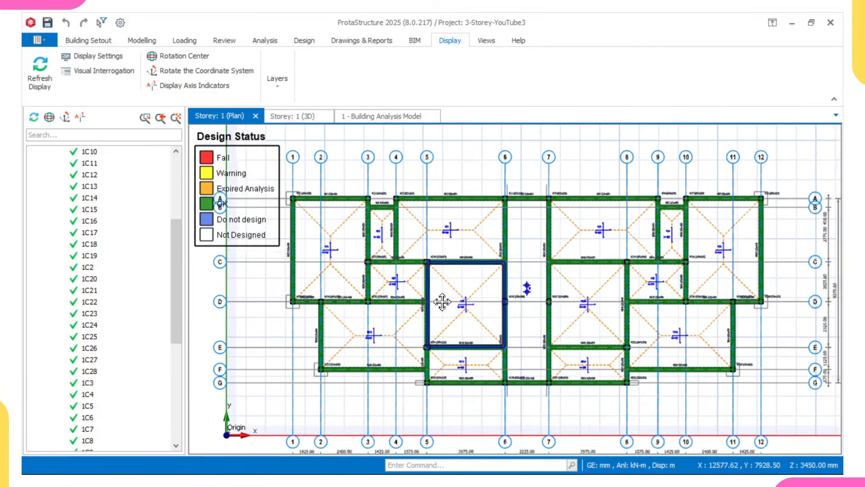
{"action": "scroll", "coordinate": [525, 309], "scroll_direction": "up", "scroll_amount": 2}
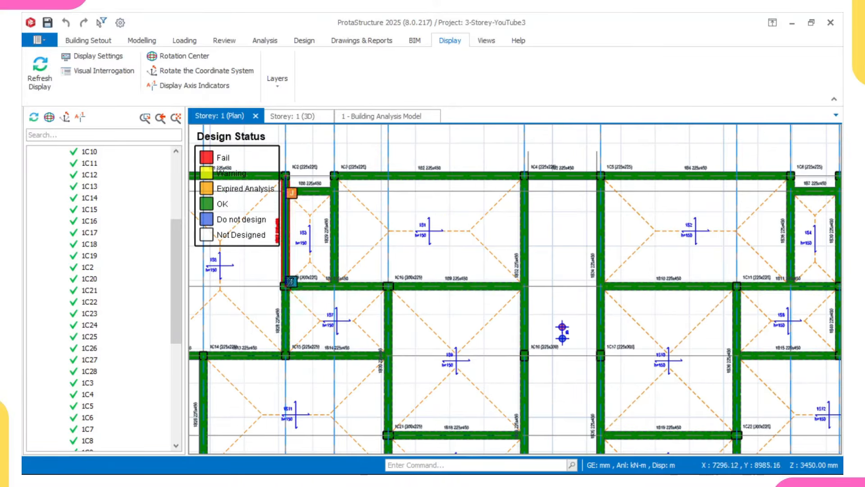
{"action": "middle_click_drag", "start_coordinate": [403, 309], "coordinate": [407, 270]}
{"action": "scroll", "coordinate": [353, 385], "scroll_direction": "up", "scroll_amount": 2}
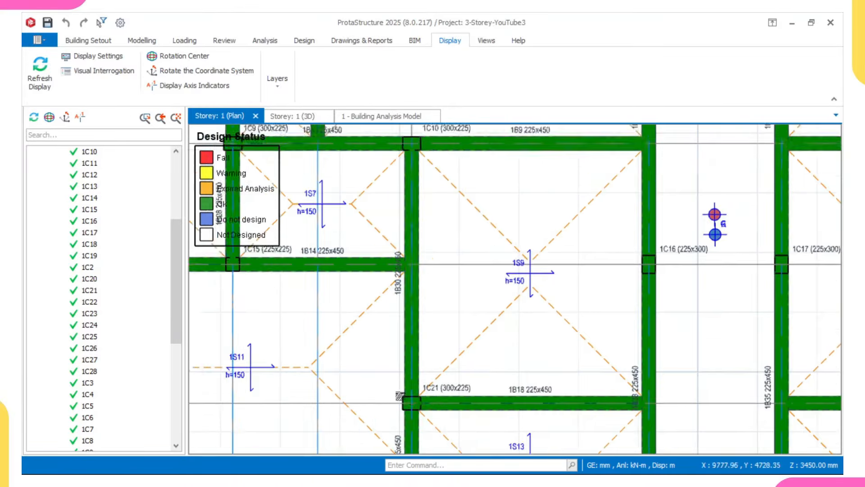
{"action": "middle_click_drag", "start_coordinate": [400, 396], "coordinate": [393, 334]}
{"action": "scroll", "coordinate": [392, 333], "scroll_direction": "up", "scroll_amount": 1}
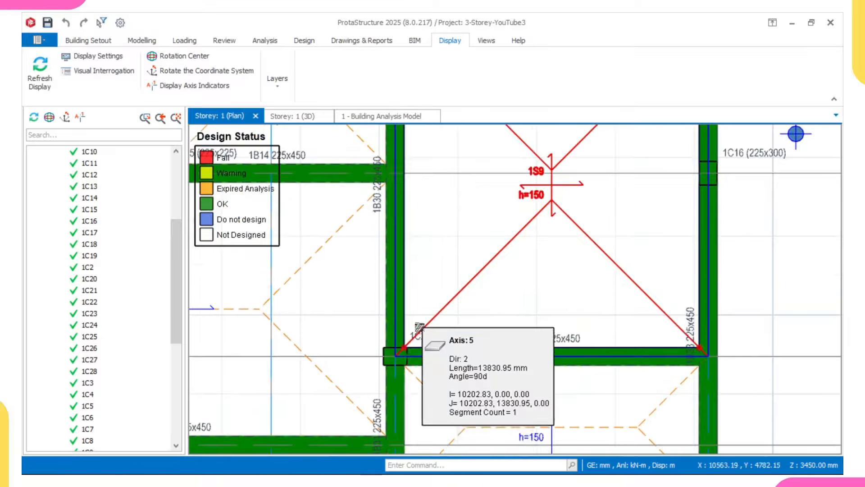
{"action": "scroll", "coordinate": [419, 327], "scroll_direction": "down", "scroll_amount": 3}
{"action": "scroll", "coordinate": [420, 333], "scroll_direction": "up", "scroll_amount": 3}
{"action": "mouse_move", "coordinate": [420, 334]}
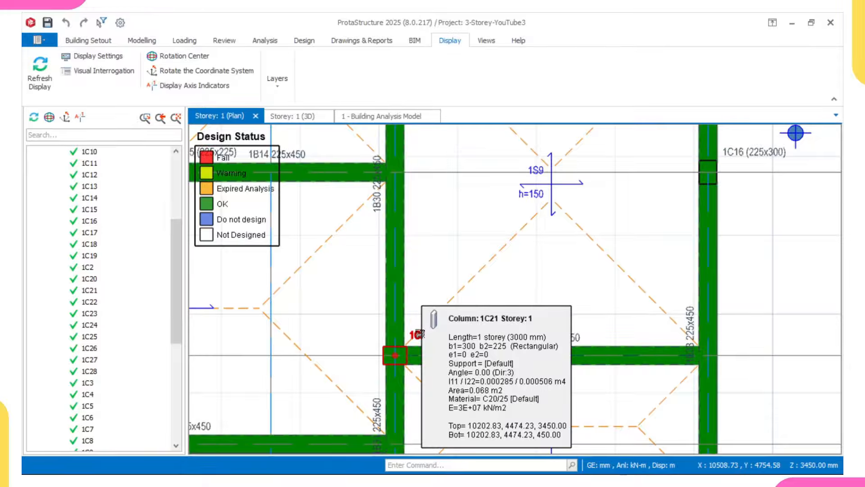
{"action": "scroll", "coordinate": [414, 317], "scroll_direction": "down", "scroll_amount": 3}
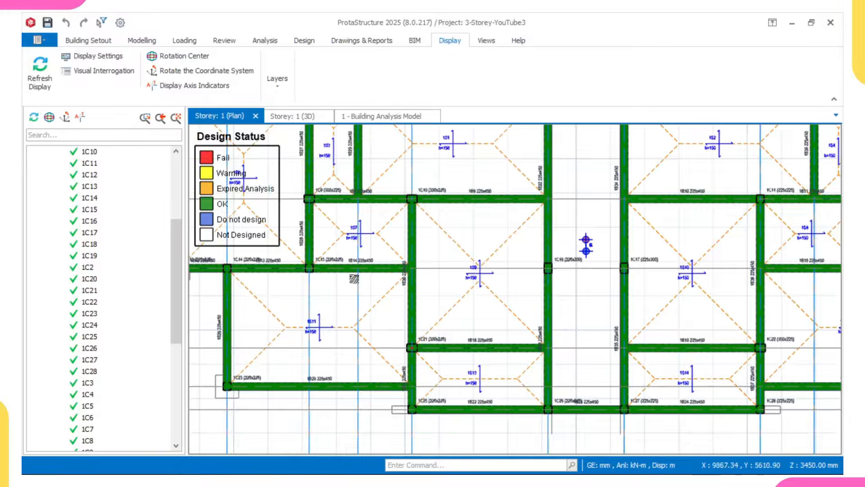
{"action": "scroll", "coordinate": [356, 279], "scroll_direction": "up", "scroll_amount": 2}
{"action": "scroll", "coordinate": [383, 286], "scroll_direction": "up", "scroll_amount": 2}
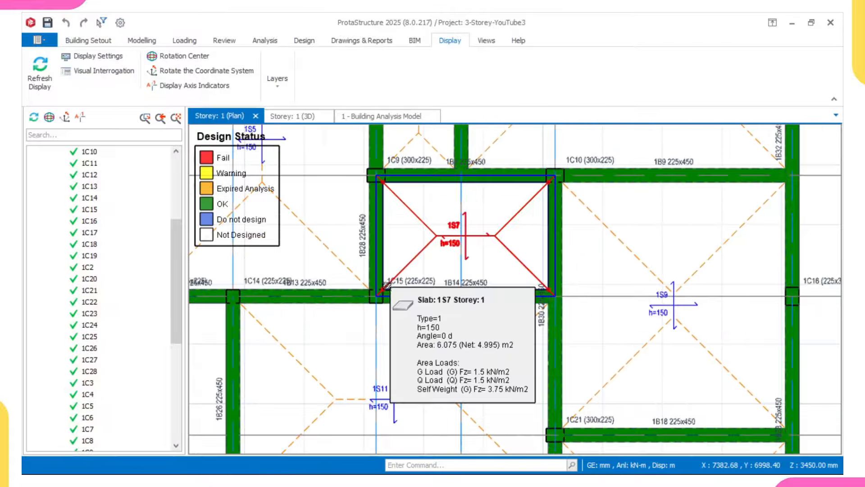
{"action": "scroll", "coordinate": [388, 286], "scroll_direction": "up", "scroll_amount": 2}
{"action": "scroll", "coordinate": [427, 267], "scroll_direction": "down", "scroll_amount": 4}
{"action": "scroll", "coordinate": [427, 267], "scroll_direction": "down", "scroll_amount": 4}
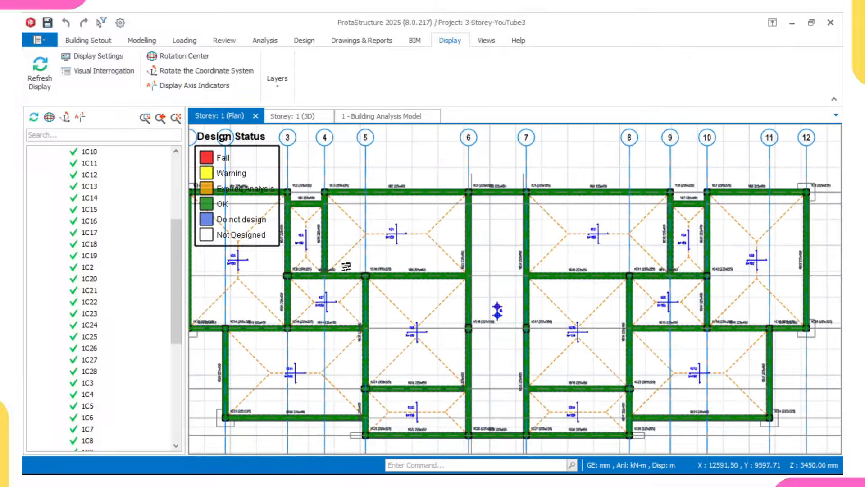
{"action": "scroll", "coordinate": [347, 280], "scroll_direction": "up", "scroll_amount": 3}
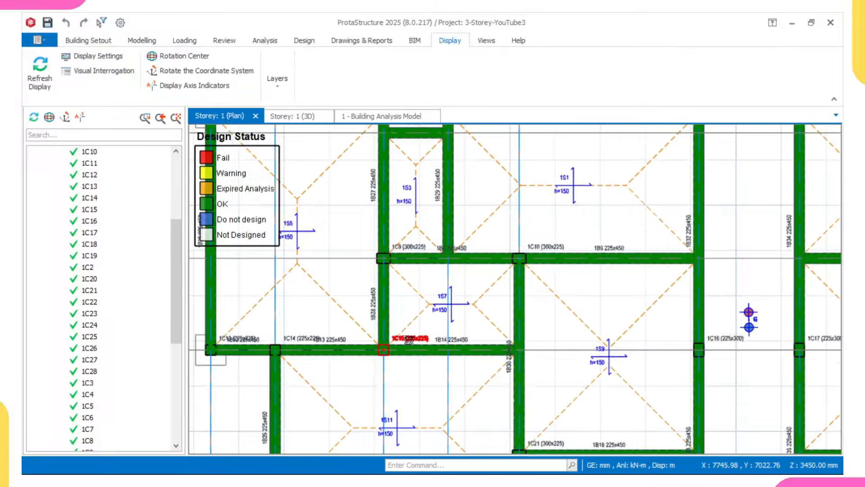
{"action": "left_click", "coordinate": [409, 340]}
Step: Open column 1C15's Section Design and accept its 4T16 design at 0.84 utilization
{"action": "scroll", "coordinate": [410, 339], "scroll_direction": "up", "scroll_amount": 2}
{"action": "right_click", "coordinate": [413, 341]}
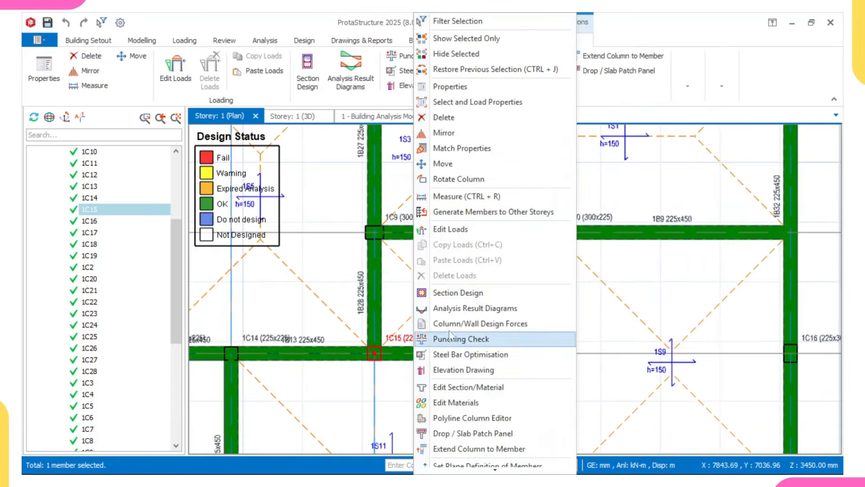
{"action": "left_click", "coordinate": [469, 293]}
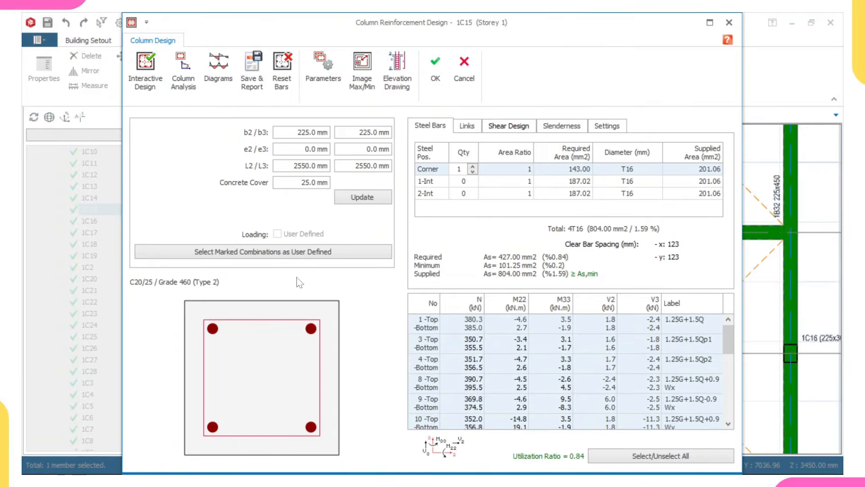
{"action": "left_click", "coordinate": [442, 69]}
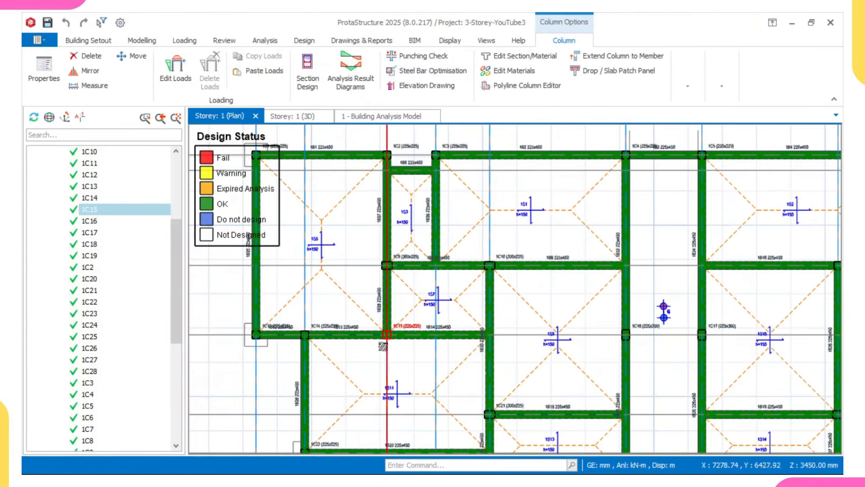
{"action": "scroll", "coordinate": [395, 340], "scroll_direction": "down", "scroll_amount": 1}
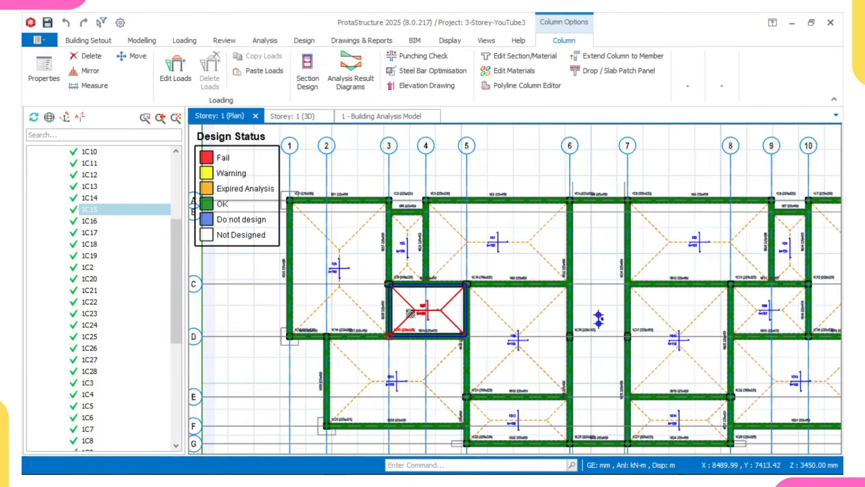
Step: Switch to the Storey 2 plan and open Section Design for failing column 2C9
{"action": "key", "text": "Escape"}
{"action": "scroll", "coordinate": [126, 358], "scroll_direction": "down", "scroll_amount": 5}
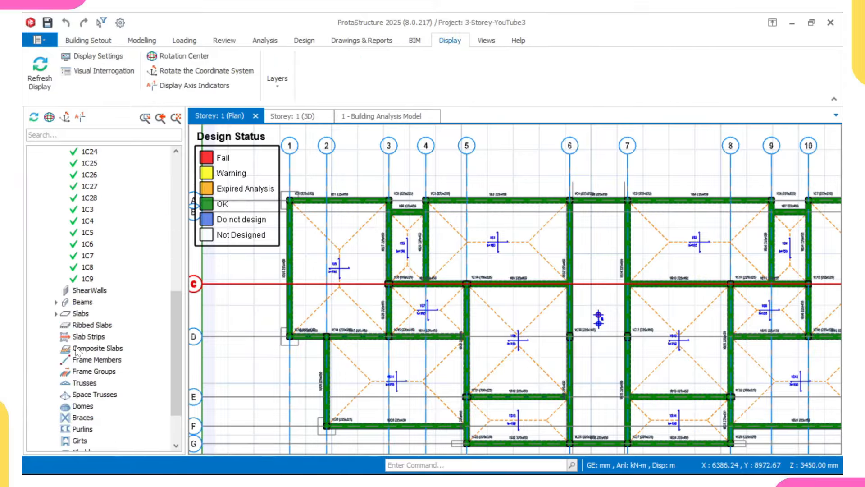
{"action": "scroll", "coordinate": [77, 351], "scroll_direction": "down", "scroll_amount": 2}
{"action": "double_click", "coordinate": [80, 418]}
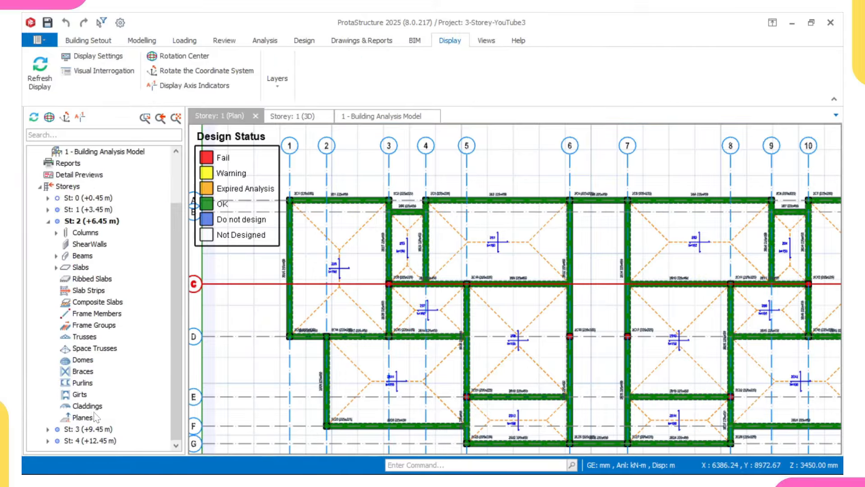
{"action": "scroll", "coordinate": [393, 317], "scroll_direction": "up", "scroll_amount": 10}
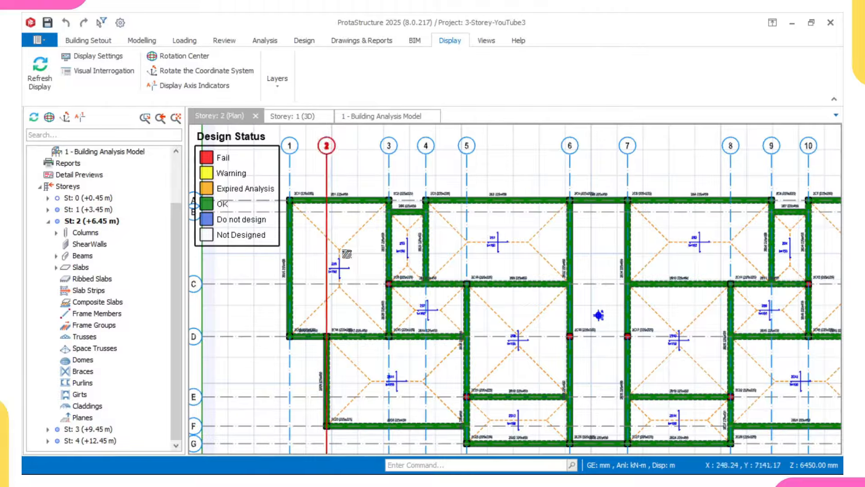
{"action": "left_click", "coordinate": [430, 291]}
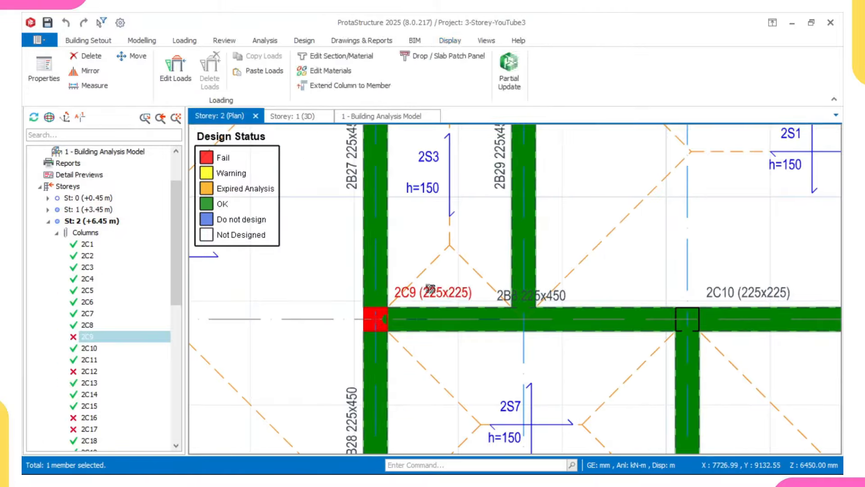
{"action": "right_click", "coordinate": [430, 290]}
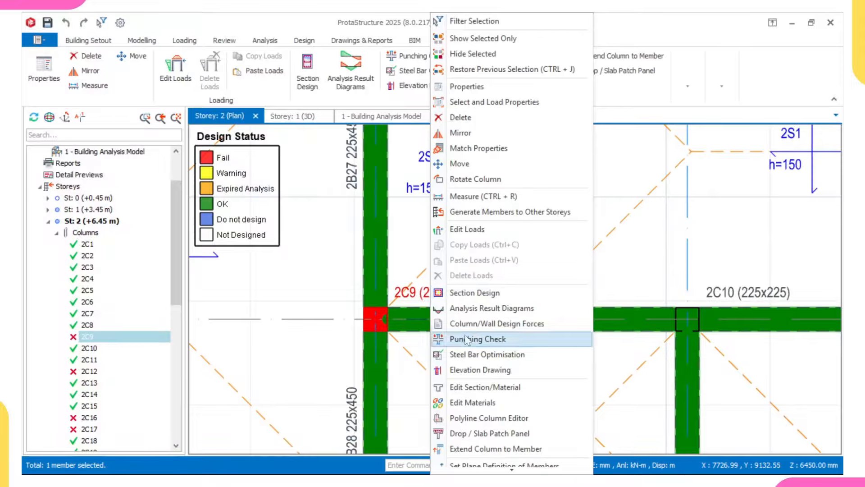
{"action": "left_click", "coordinate": [476, 294]}
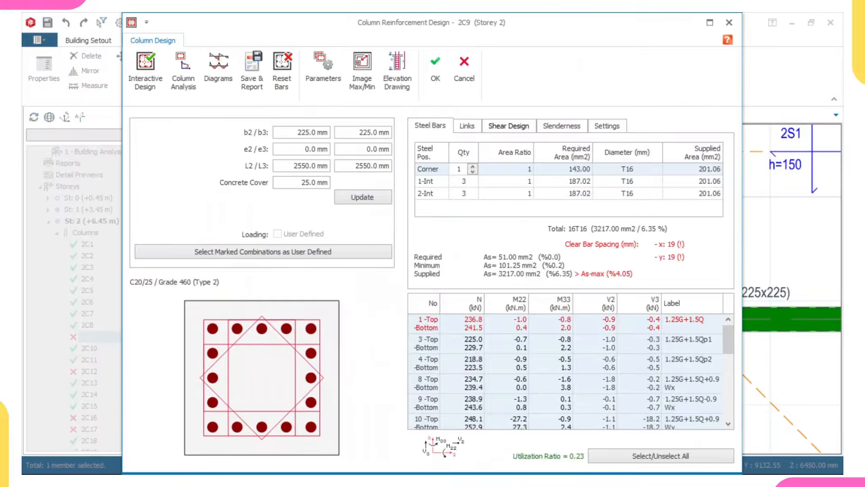
Step: Widen 2C9 to 300 mm, reset and redesign to 4T16 bars, accept, and update steel bars
{"action": "type", "text": "300"}
{"action": "left_click", "coordinate": [363, 197]}
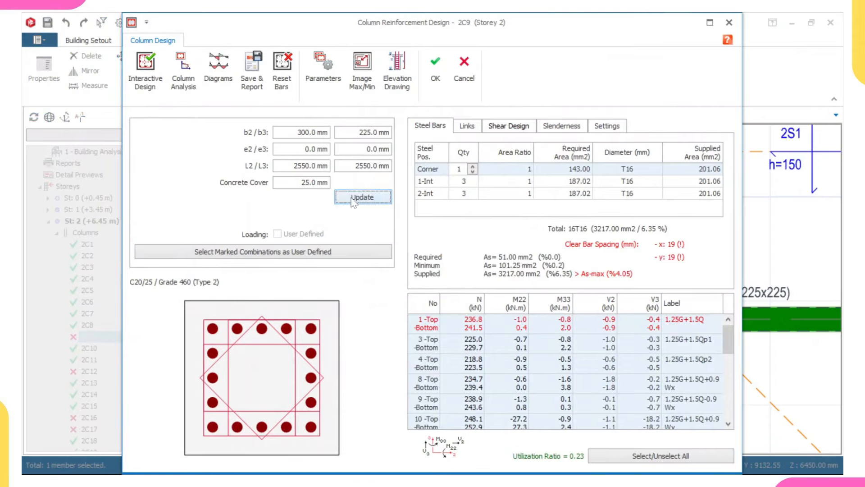
{"action": "left_click", "coordinate": [282, 70]}
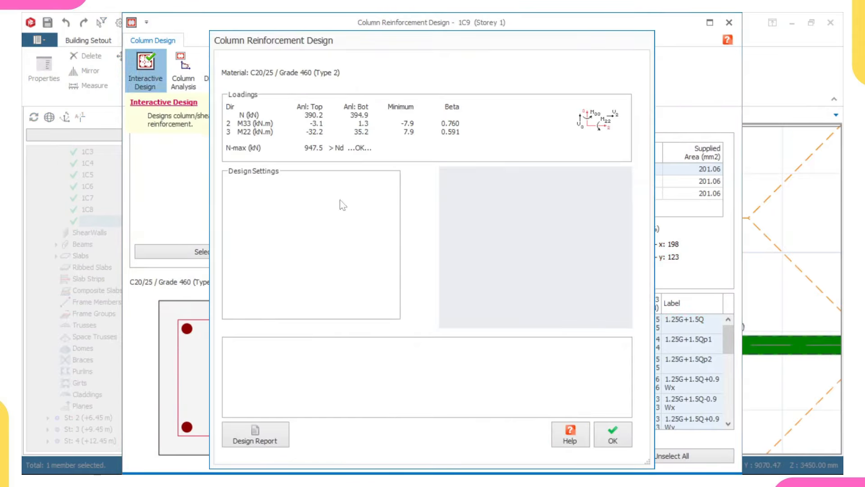
{"action": "left_click", "coordinate": [611, 435]}
{"action": "left_click", "coordinate": [437, 71]}
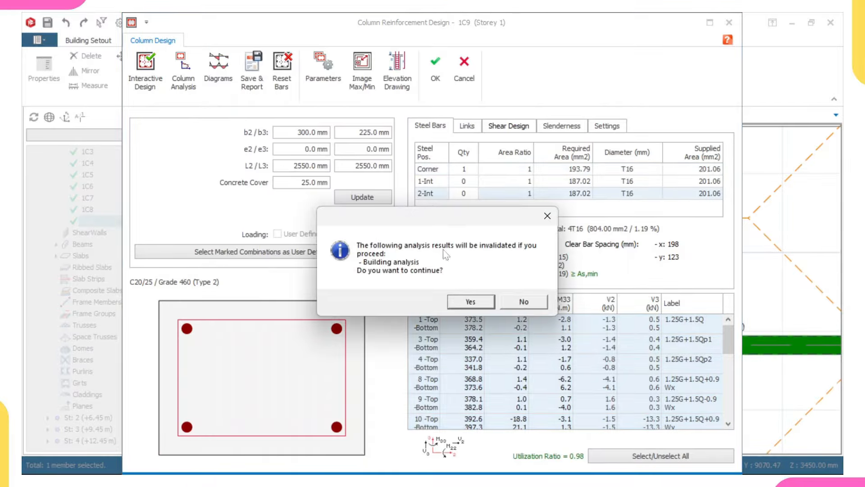
{"action": "left_click", "coordinate": [514, 302]}
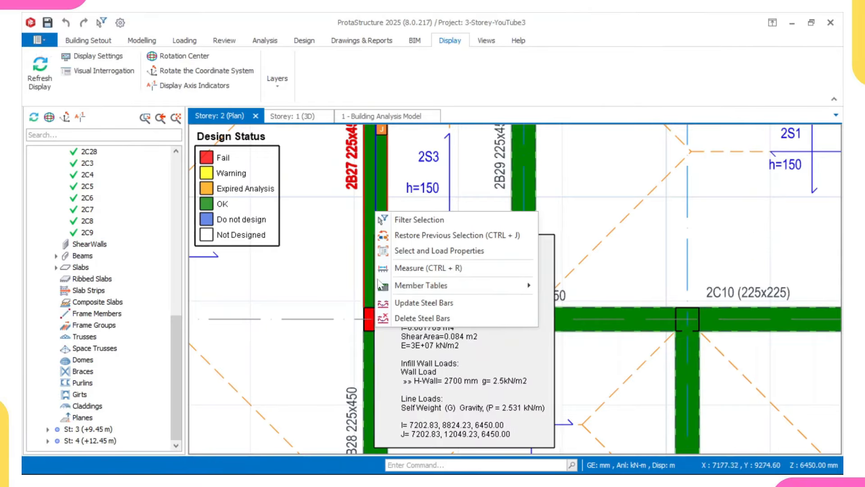
{"action": "left_click", "coordinate": [415, 303]}
Step: Zoom and pan over the Storey 2 design-status plan, then open the Storey 1 plan
{"action": "scroll", "coordinate": [392, 331], "scroll_direction": "up", "scroll_amount": 1}
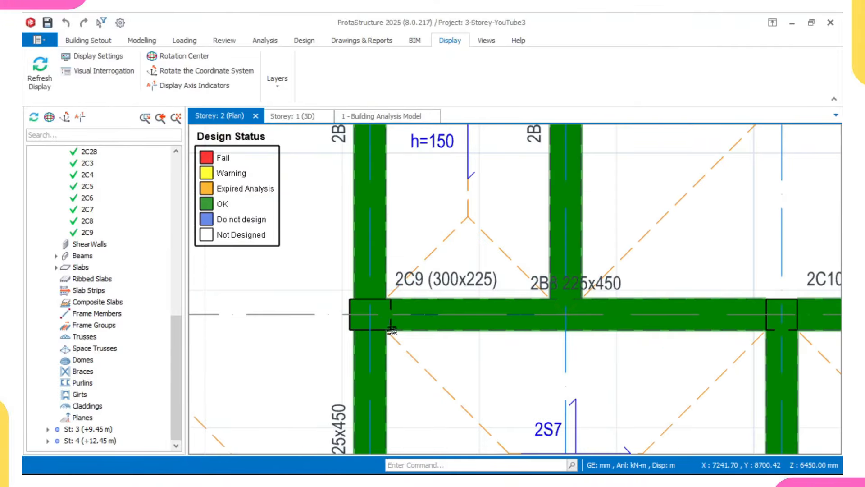
{"action": "scroll", "coordinate": [384, 327], "scroll_direction": "down", "scroll_amount": 1}
{"action": "scroll", "coordinate": [402, 330], "scroll_direction": "down", "scroll_amount": 5}
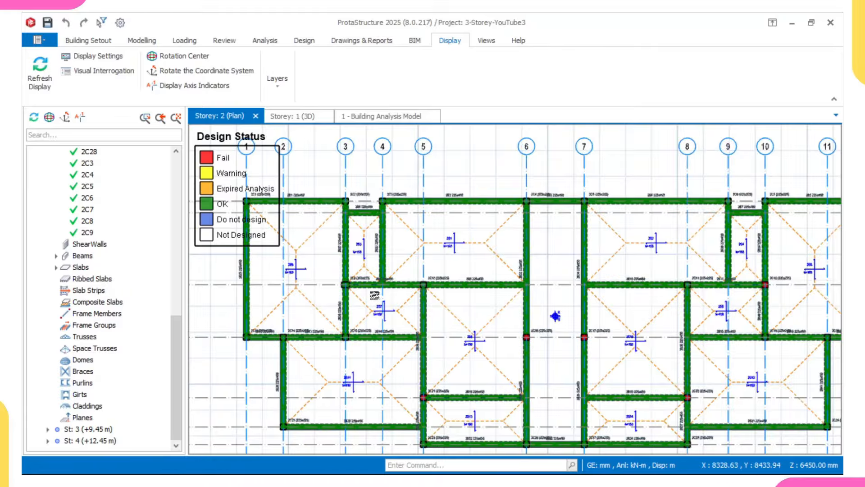
{"action": "scroll", "coordinate": [312, 257], "scroll_direction": "down", "scroll_amount": 2}
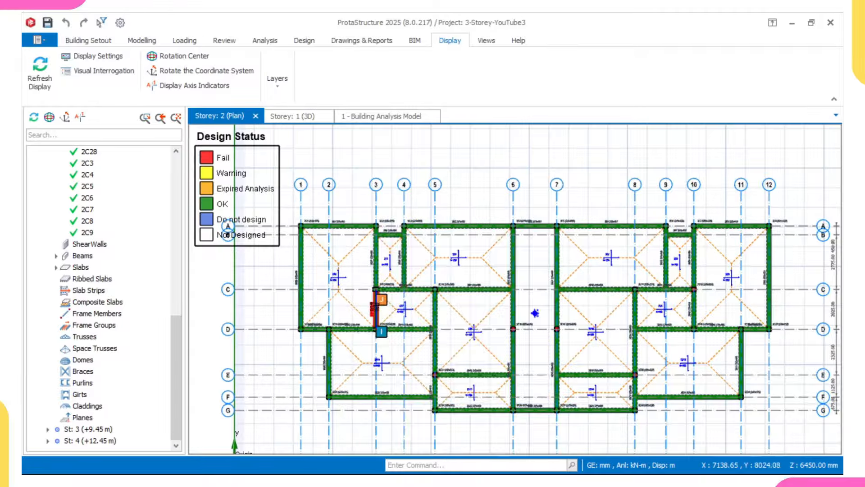
{"action": "scroll", "coordinate": [378, 310], "scroll_direction": "up", "scroll_amount": 3}
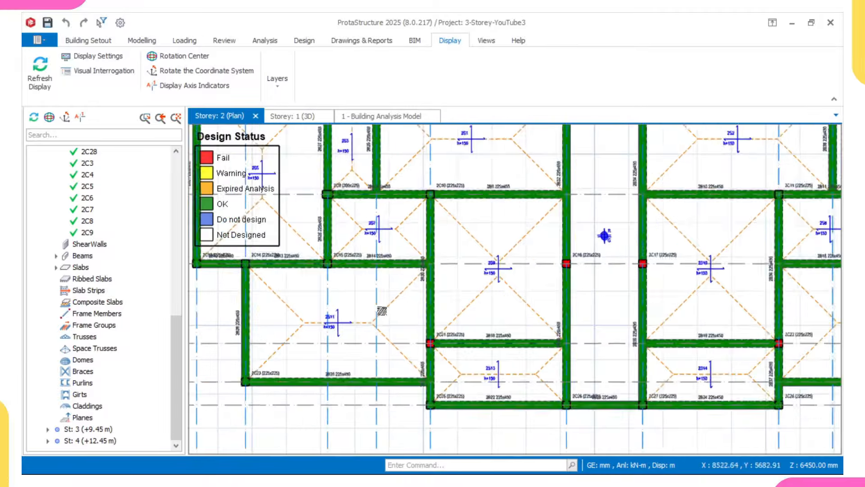
{"action": "scroll", "coordinate": [408, 321], "scroll_direction": "up", "scroll_amount": 2}
{"action": "mouse_move", "coordinate": [484, 346]}
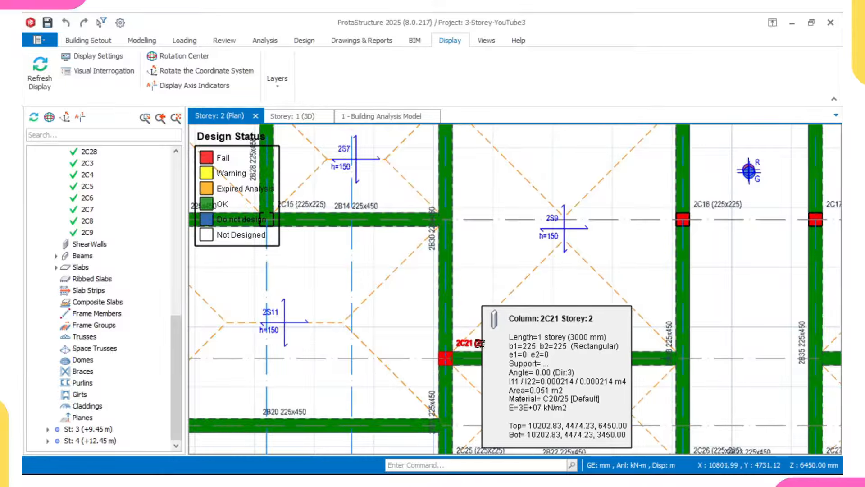
{"action": "scroll", "coordinate": [479, 345], "scroll_direction": "down", "scroll_amount": 5}
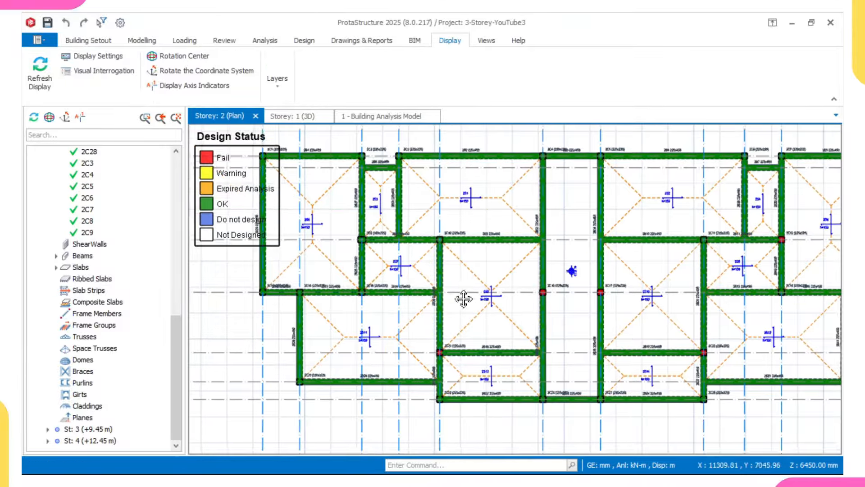
{"action": "scroll", "coordinate": [314, 326], "scroll_direction": "down", "scroll_amount": 3}
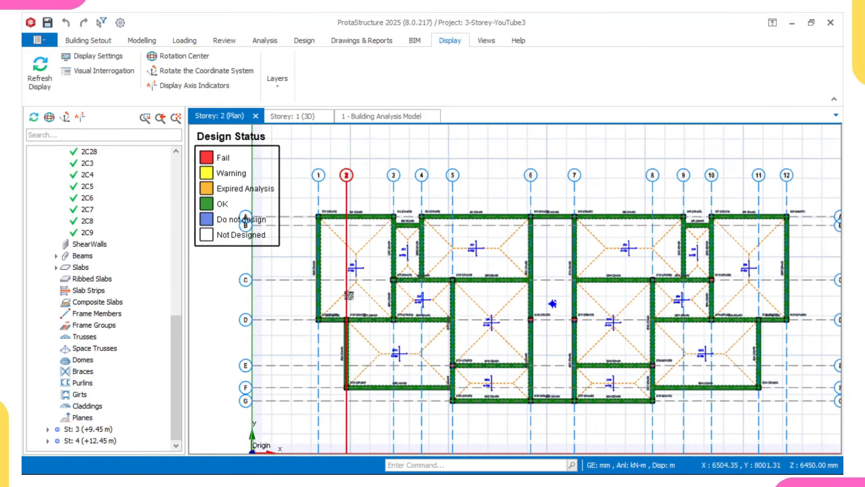
{"action": "middle_click_drag", "start_coordinate": [384, 293], "coordinate": [396, 299]}
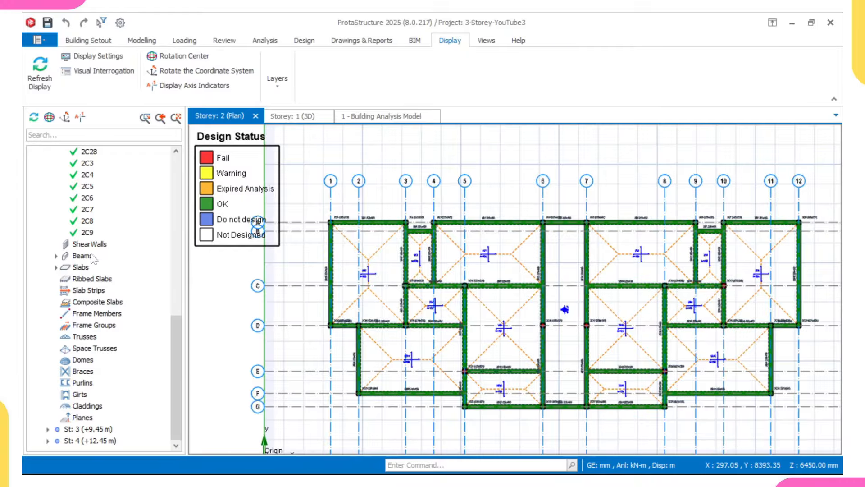
{"action": "scroll", "coordinate": [92, 258], "scroll_direction": "up", "scroll_amount": 10}
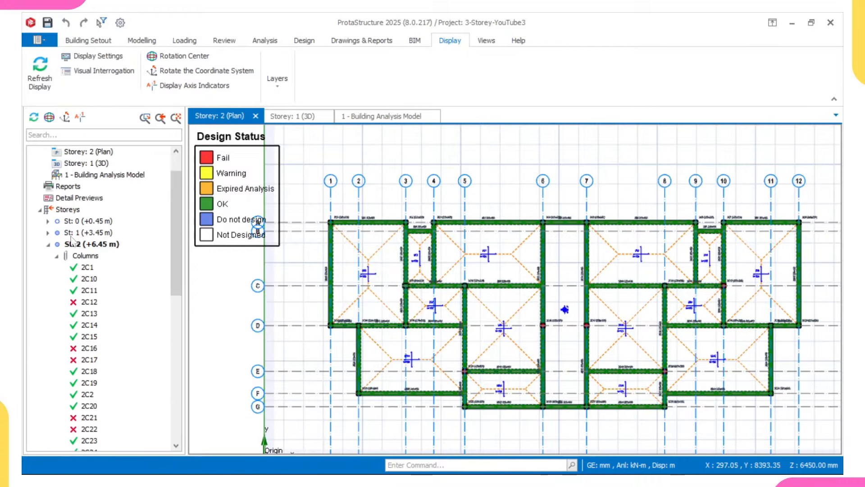
{"action": "double_click", "coordinate": [77, 232]}
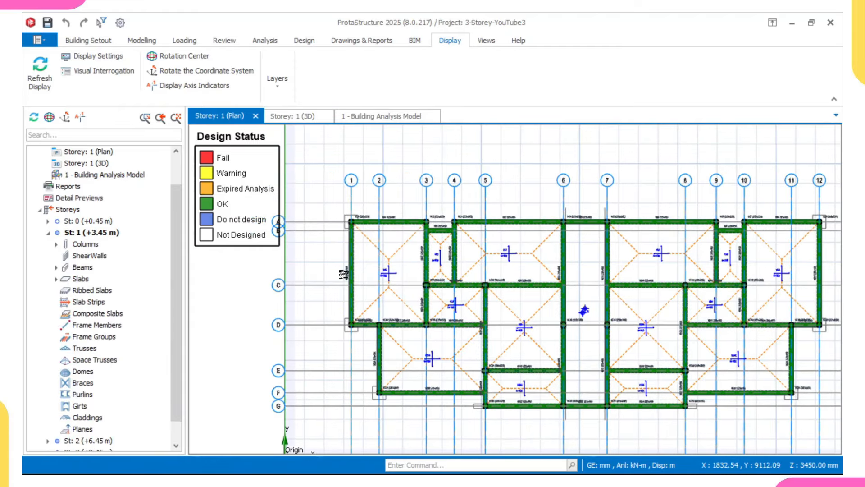
Step: Recentre the Storey 1 plan, pick the slab between grids 5–6 and C–E, and show the Modelling ribbon
{"action": "middle_click_drag", "start_coordinate": [363, 277], "coordinate": [383, 288]}
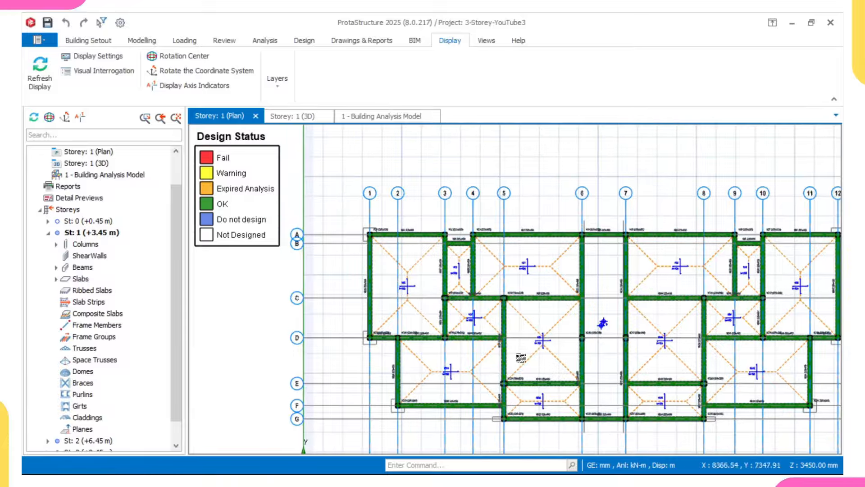
{"action": "left_click", "coordinate": [536, 333]}
{"action": "scroll", "coordinate": [469, 268], "scroll_direction": "up", "scroll_amount": 2}
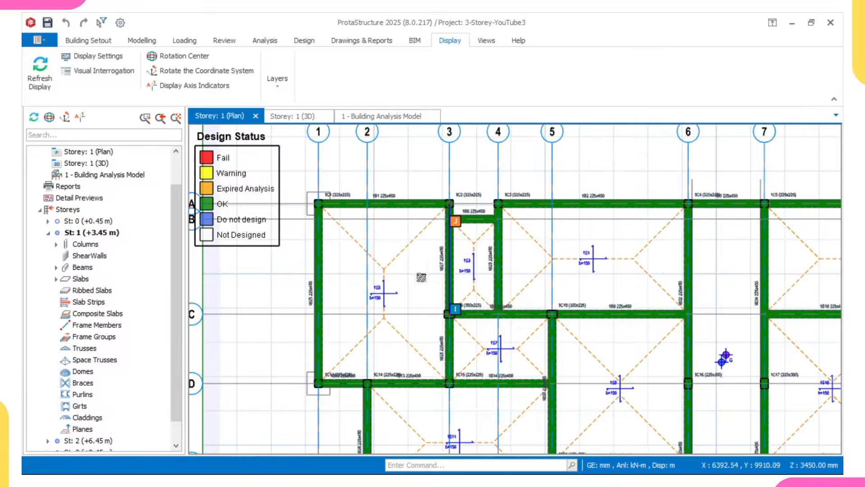
{"action": "middle_click_drag", "start_coordinate": [477, 260], "coordinate": [462, 267]}
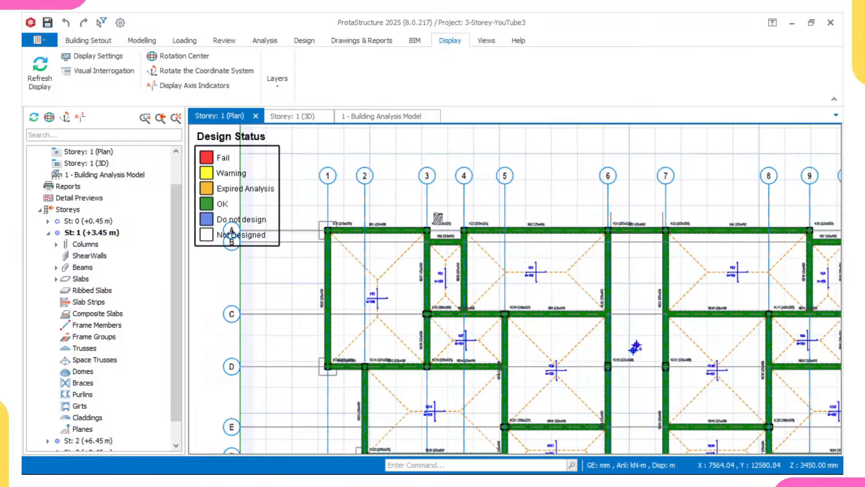
{"action": "scroll", "coordinate": [438, 217], "scroll_direction": "down", "scroll_amount": 2}
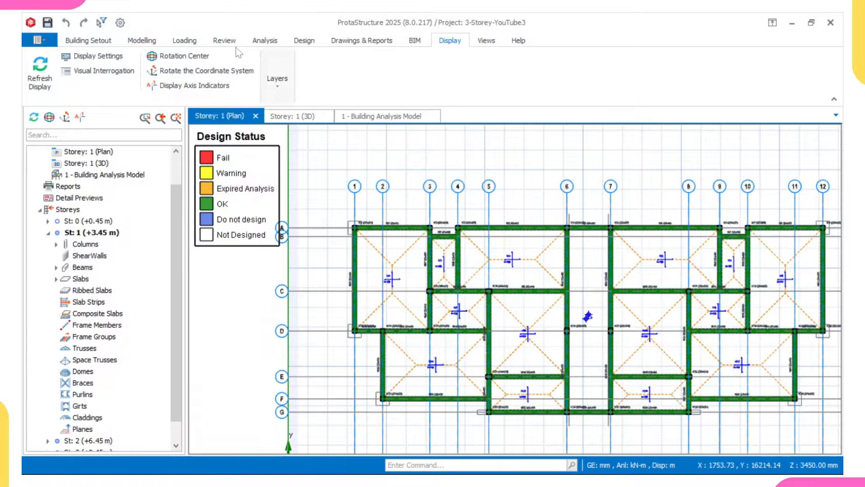
{"action": "left_click", "coordinate": [153, 42]}
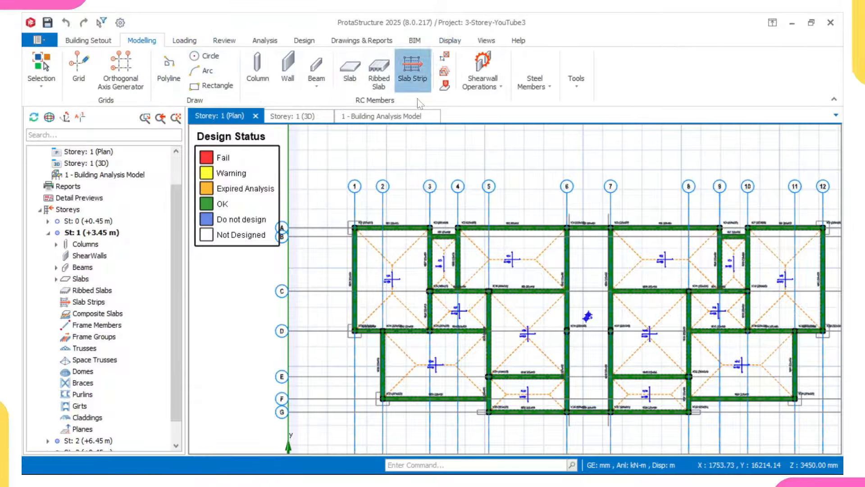
Step: Start an X-direction analytical slab strip and set its boundary condition
{"action": "left_click", "coordinate": [412, 72]}
{"action": "scroll", "coordinate": [451, 203], "scroll_direction": "down", "scroll_amount": 3}
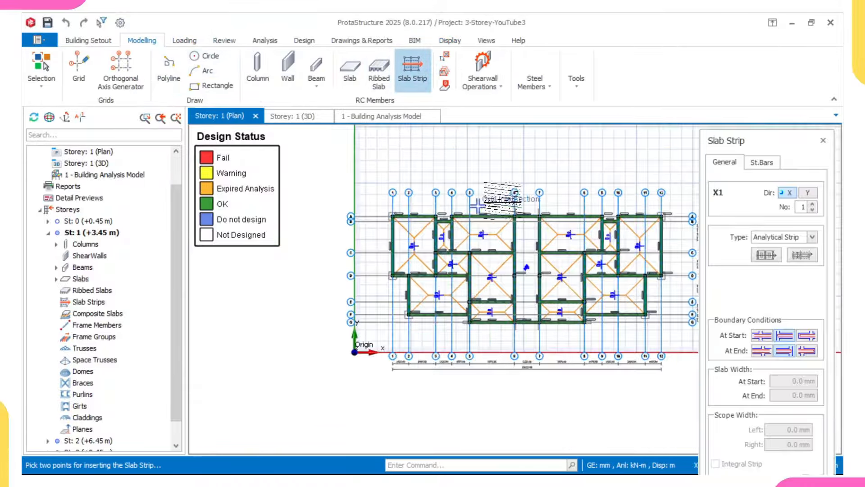
{"action": "scroll", "coordinate": [563, 203], "scroll_direction": "up", "scroll_amount": 2}
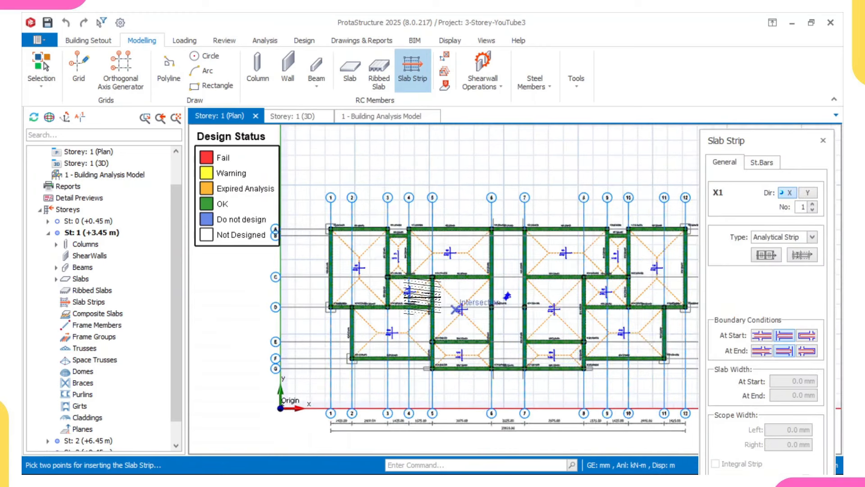
{"action": "scroll", "coordinate": [423, 295], "scroll_direction": "up", "scroll_amount": 4}
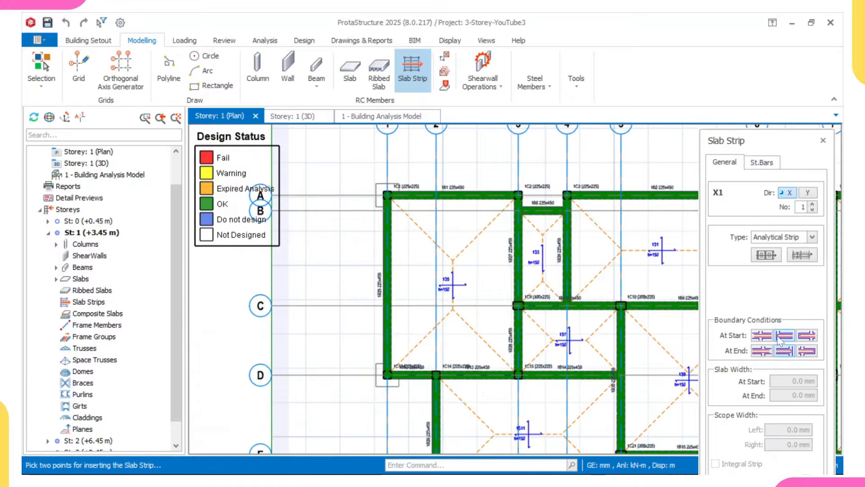
{"action": "left_click", "coordinate": [784, 351]}
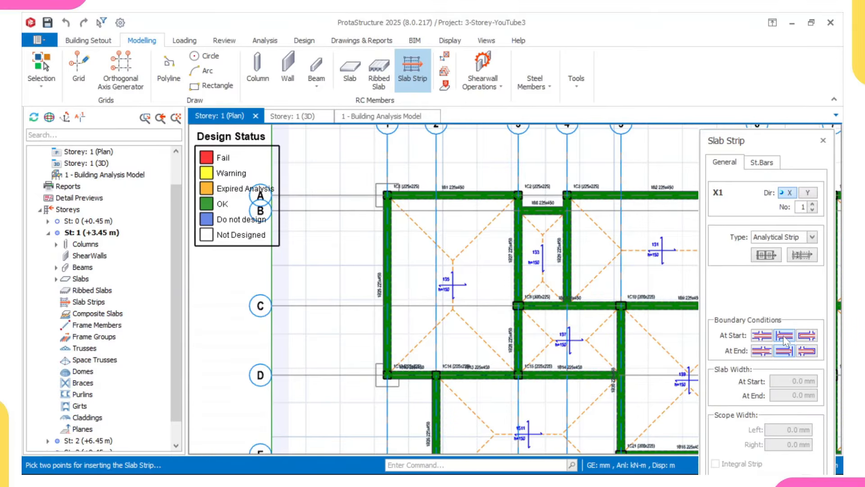
{"action": "scroll", "coordinate": [594, 359], "scroll_direction": "down", "scroll_amount": 1}
{"action": "middle_click_drag", "start_coordinate": [578, 362], "coordinate": [421, 351]}
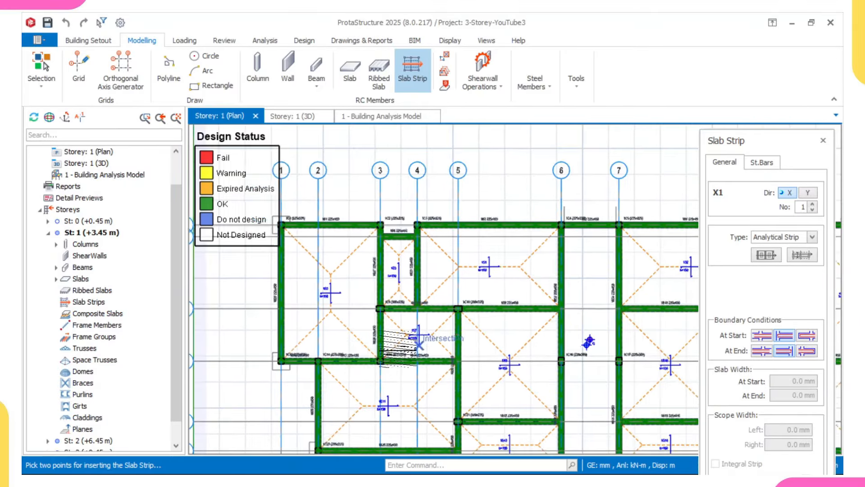
{"action": "scroll", "coordinate": [557, 328], "scroll_direction": "up", "scroll_amount": 1}
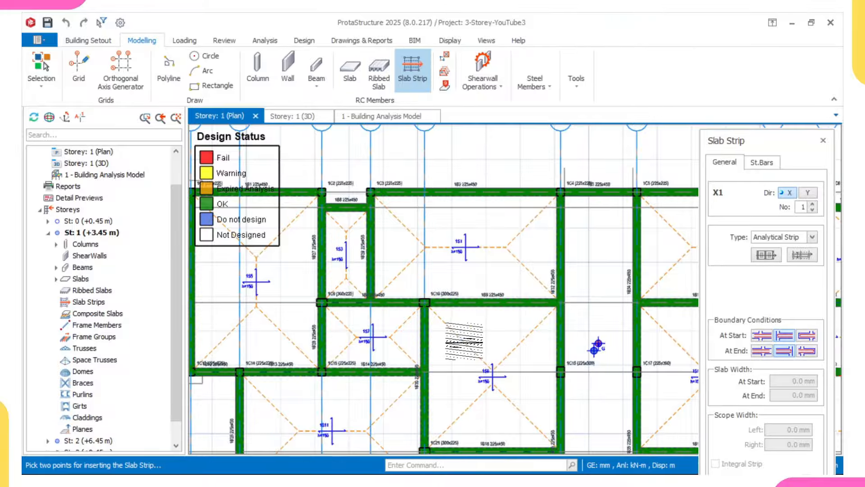
{"action": "scroll", "coordinate": [464, 341], "scroll_direction": "down", "scroll_amount": 3}
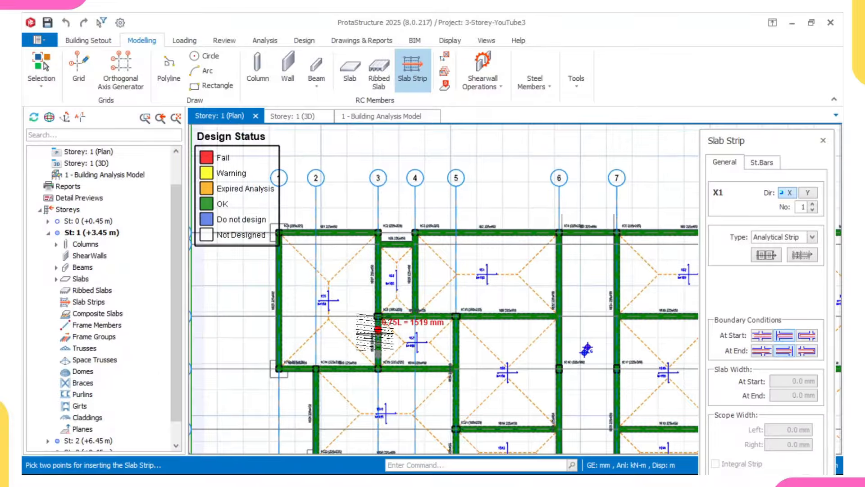
Step: Place strip X1 starting near grid 1, then draw strip X2 between grid intersections
{"action": "left_click", "coordinate": [270, 283]}
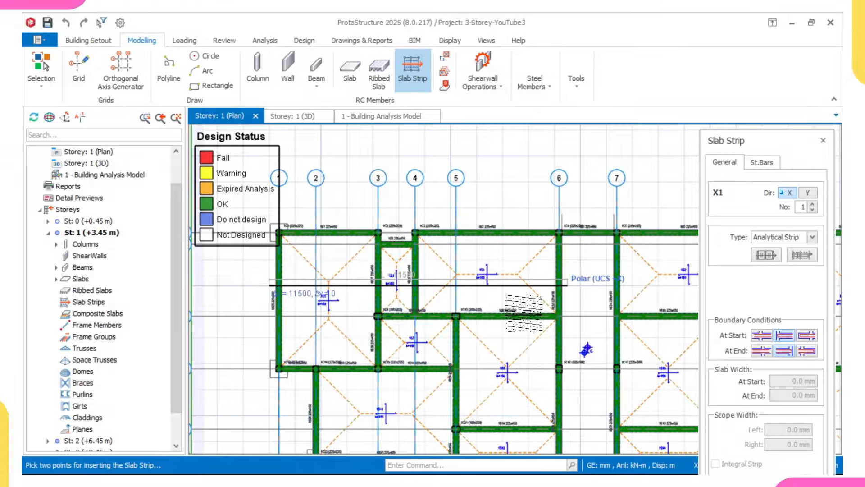
{"action": "scroll", "coordinate": [523, 345], "scroll_direction": "down", "scroll_amount": 2}
{"action": "middle_click_drag", "start_coordinate": [518, 388], "coordinate": [498, 319]}
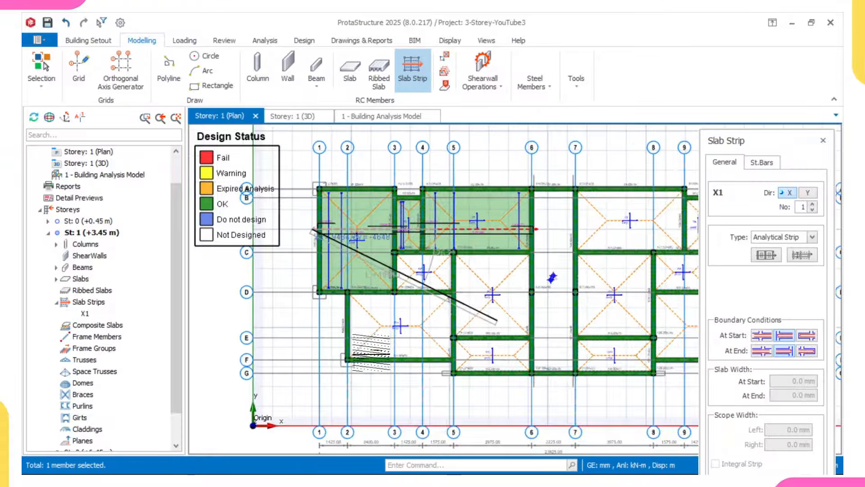
{"action": "scroll", "coordinate": [360, 344], "scroll_direction": "up", "scroll_amount": 2}
{"action": "left_click", "coordinate": [334, 321]}
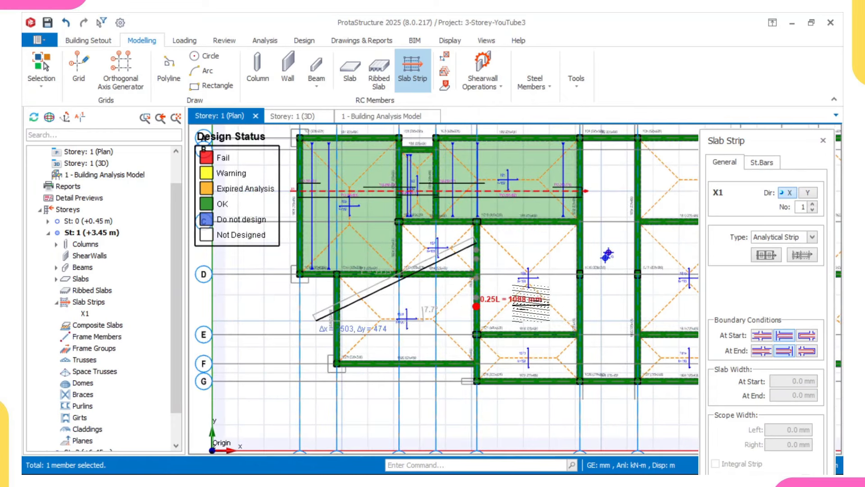
{"action": "left_click", "coordinate": [600, 321]}
{"action": "scroll", "coordinate": [464, 379], "scroll_direction": "up", "scroll_amount": 3}
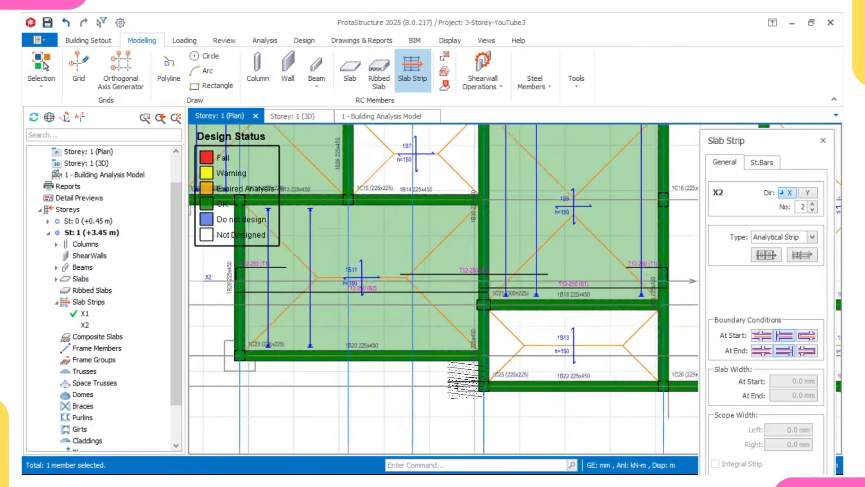
Step: Finish placing slab strip X2
{"action": "scroll", "coordinate": [464, 380], "scroll_direction": "down", "scroll_amount": 3}
{"action": "scroll", "coordinate": [552, 379], "scroll_direction": "up", "scroll_amount": 2}
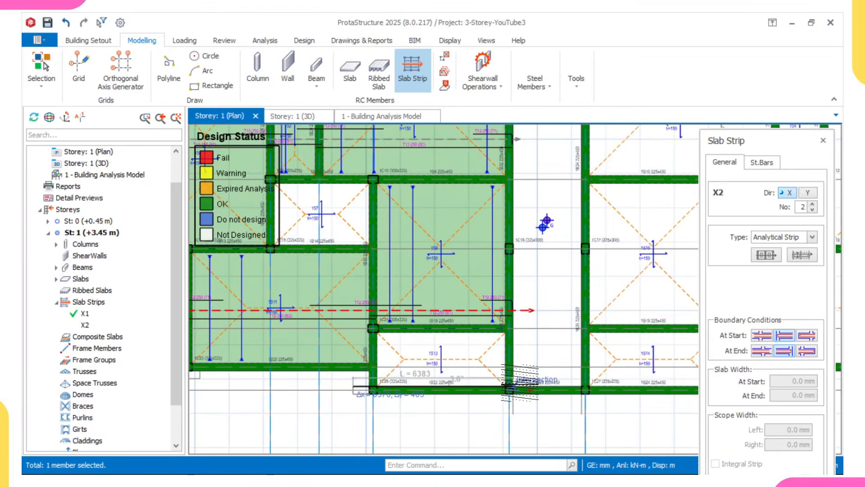
{"action": "scroll", "coordinate": [370, 381], "scroll_direction": "up", "scroll_amount": 3}
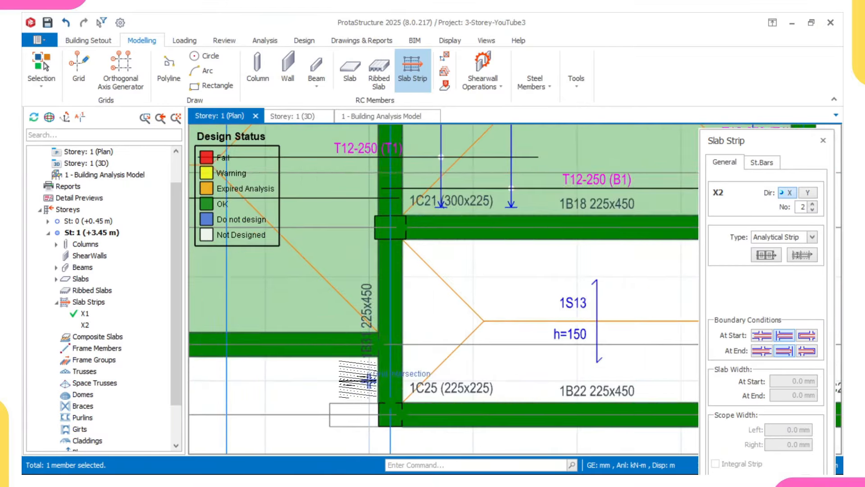
{"action": "scroll", "coordinate": [369, 381], "scroll_direction": "down", "scroll_amount": 3}
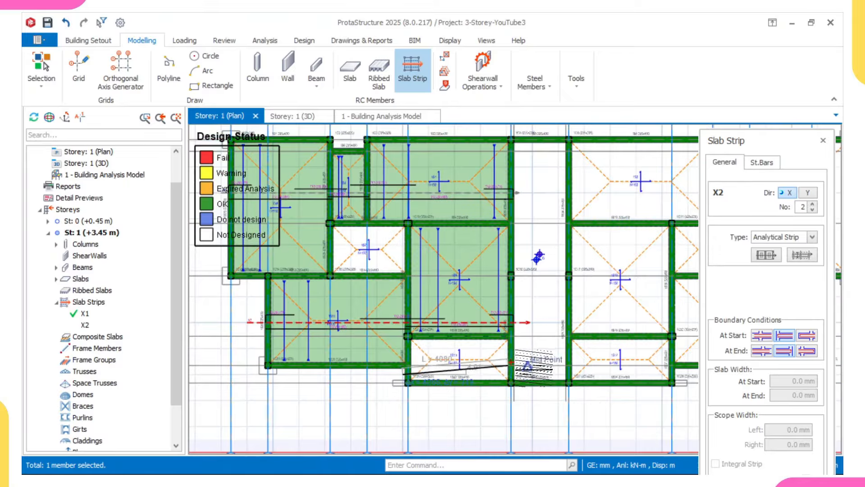
{"action": "scroll", "coordinate": [527, 367], "scroll_direction": "up", "scroll_amount": 2}
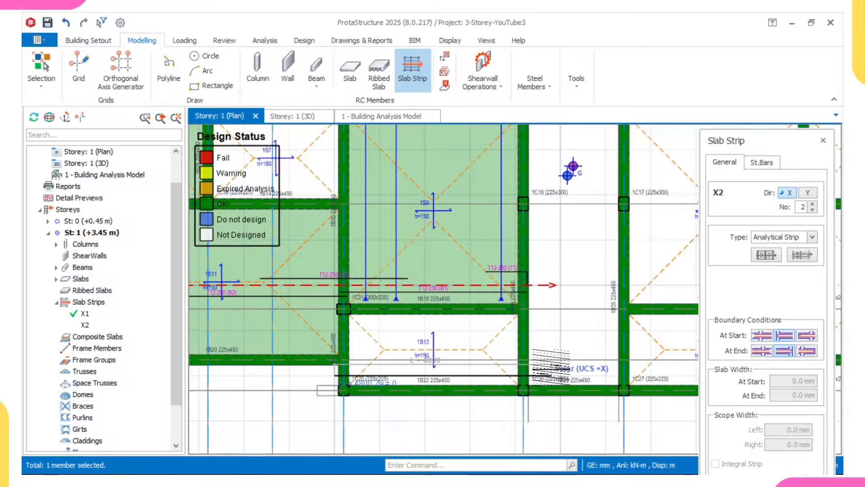
{"action": "left_click", "coordinate": [534, 366]}
{"action": "scroll", "coordinate": [535, 366], "scroll_direction": "down", "scroll_amount": 5}
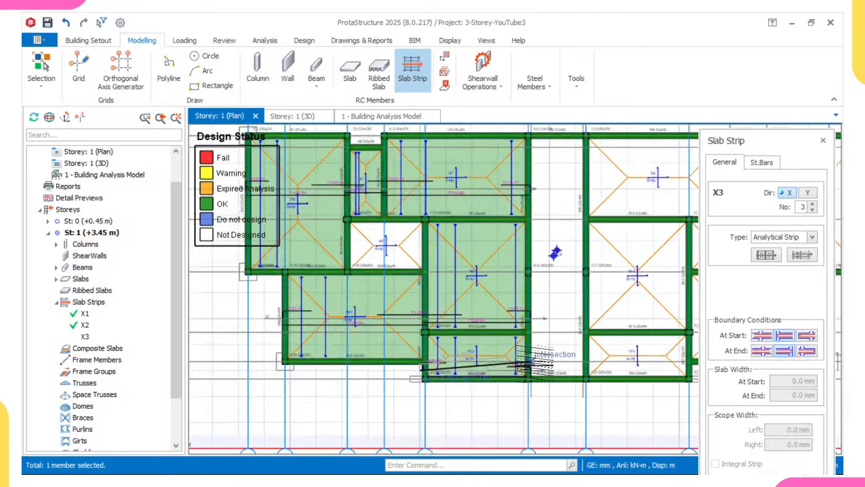
{"action": "scroll", "coordinate": [416, 317], "scroll_direction": "up", "scroll_amount": 2}
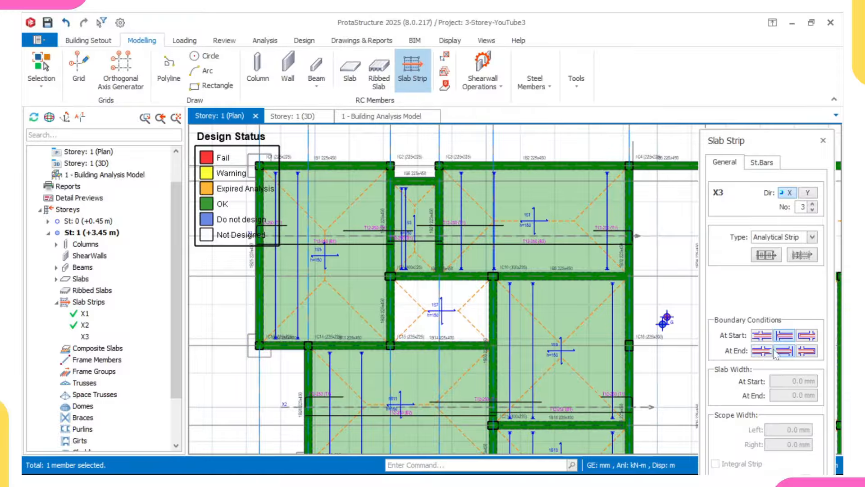
Step: Set start and end boundary conditions, place strip X3, and switch the strip direction to Y
{"action": "left_click", "coordinate": [762, 336]}
{"action": "left_click", "coordinate": [762, 350]}
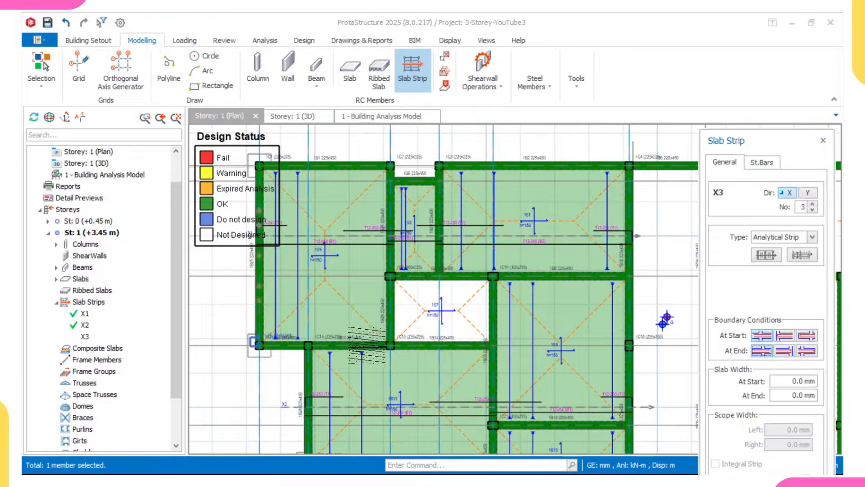
{"action": "scroll", "coordinate": [362, 326], "scroll_direction": "up", "scroll_amount": 2}
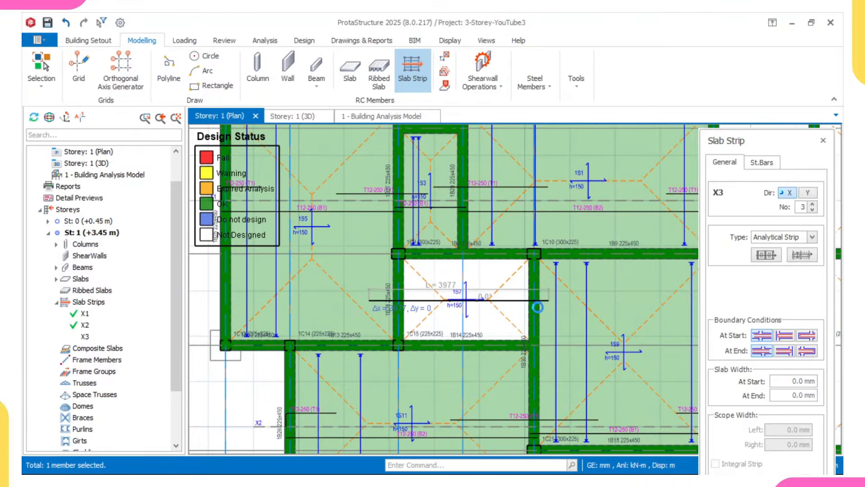
{"action": "left_click", "coordinate": [538, 307]}
{"action": "scroll", "coordinate": [537, 307], "scroll_direction": "down", "scroll_amount": 5}
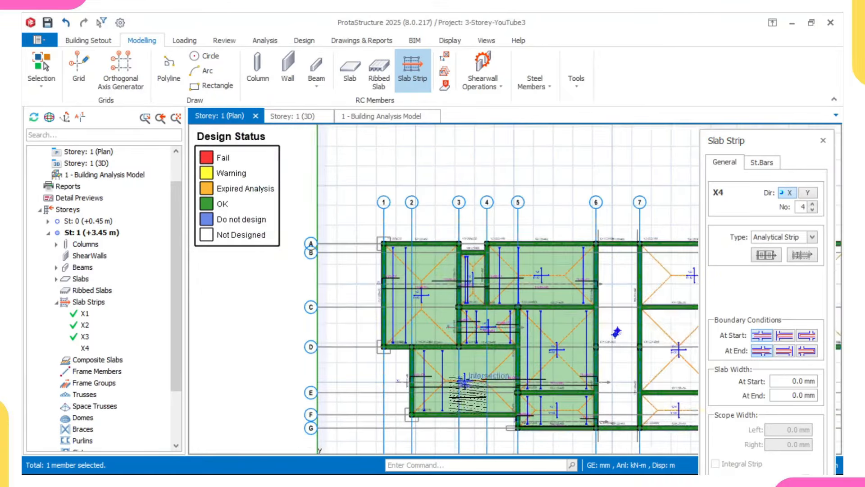
{"action": "middle_click_drag", "start_coordinate": [473, 390], "coordinate": [439, 376]}
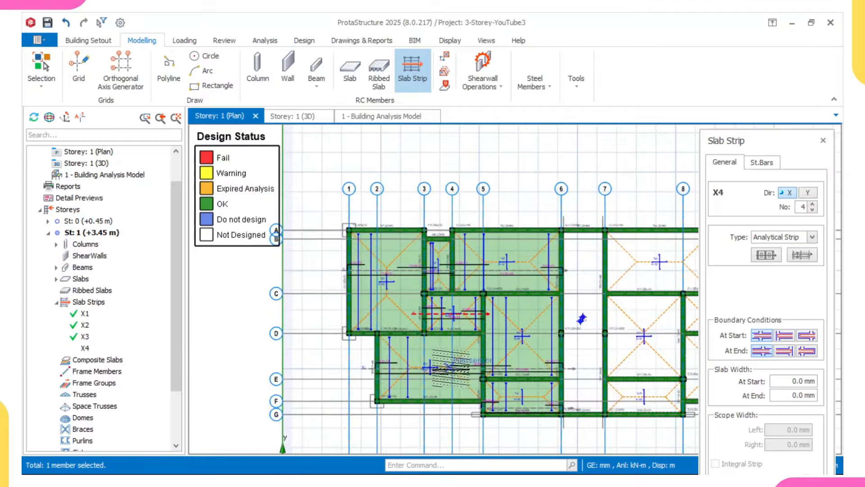
{"action": "scroll", "coordinate": [451, 367], "scroll_direction": "down", "scroll_amount": 5}
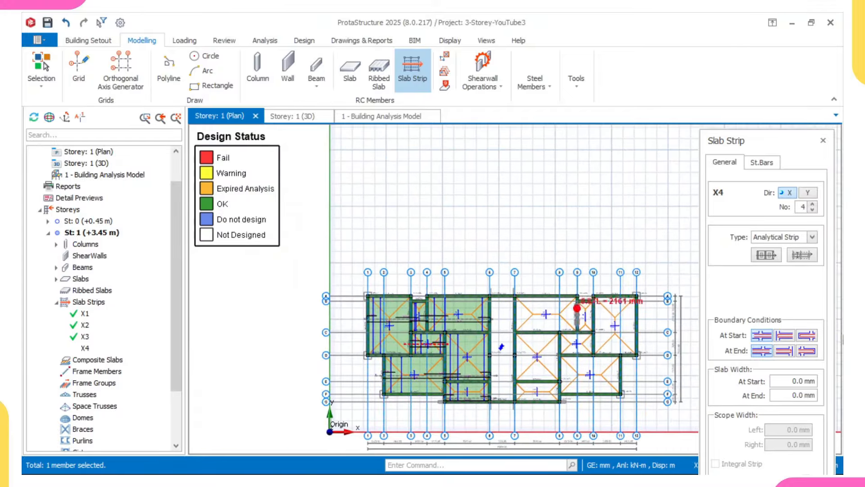
{"action": "left_click", "coordinate": [808, 192]}
{"action": "scroll", "coordinate": [509, 260], "scroll_direction": "up", "scroll_amount": 2}
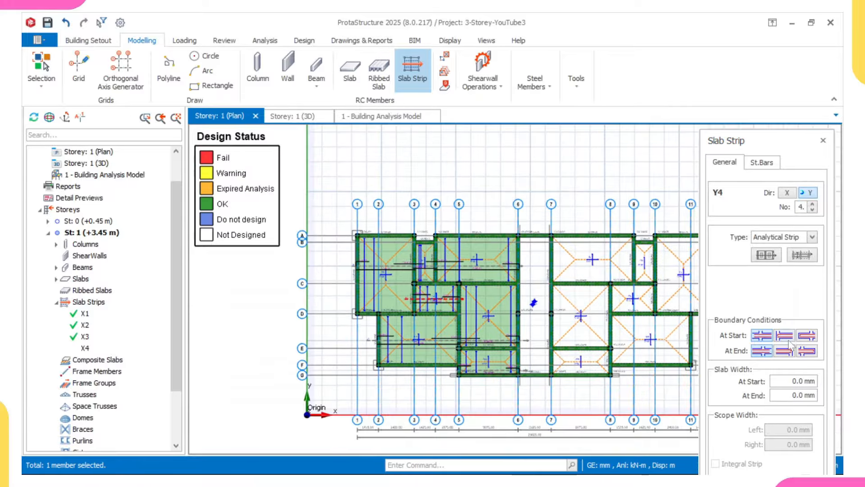
Step: Set the At Start and At End boundaries and draw slab strip Y4 near the gridline 3–4 beam
{"action": "left_click", "coordinate": [787, 339]}
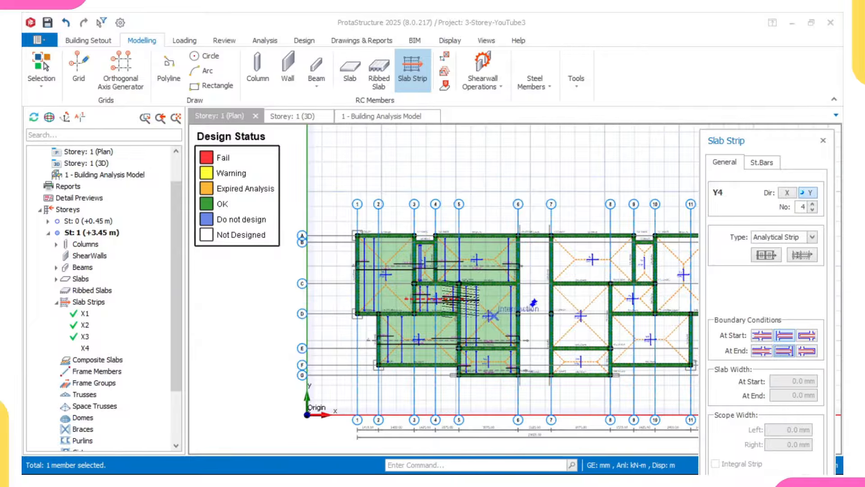
{"action": "scroll", "coordinate": [401, 228], "scroll_direction": "up", "scroll_amount": 3}
{"action": "scroll", "coordinate": [395, 218], "scroll_direction": "down", "scroll_amount": 4}
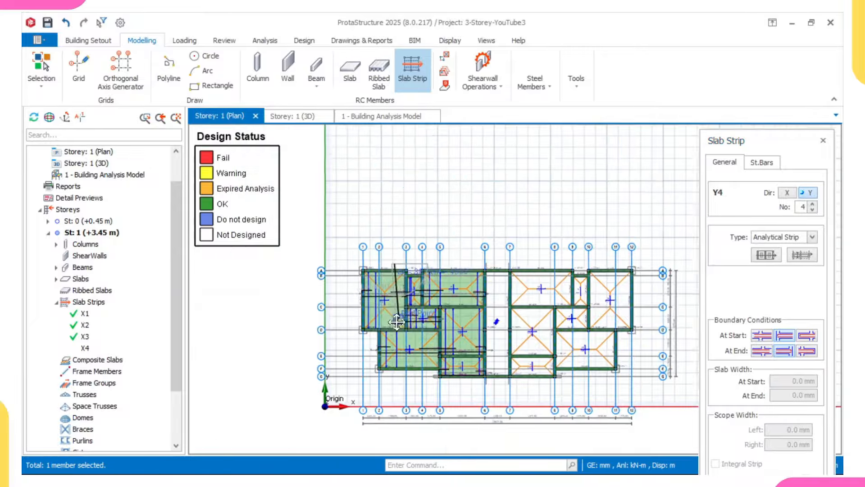
{"action": "scroll", "coordinate": [405, 289], "scroll_direction": "up", "scroll_amount": 3}
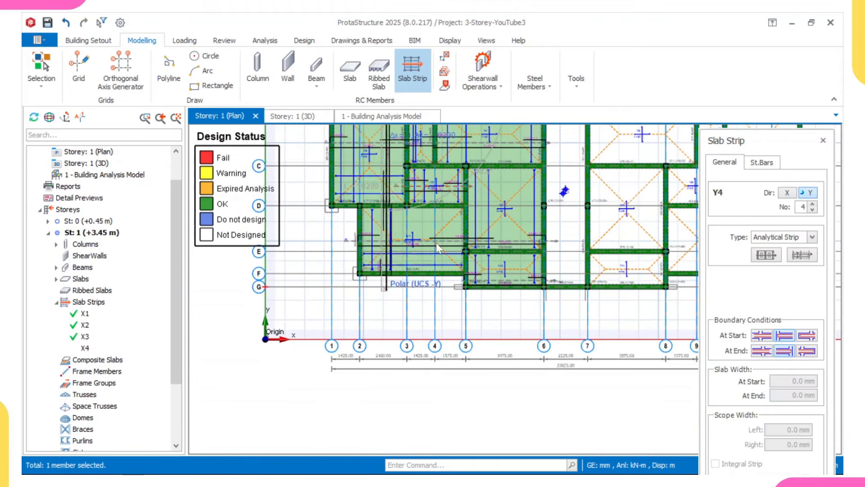
{"action": "scroll", "coordinate": [393, 292], "scroll_direction": "down", "scroll_amount": 3}
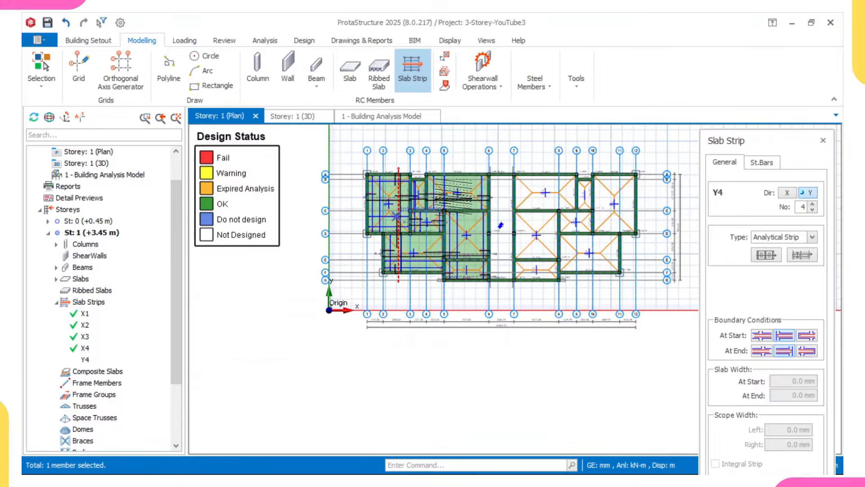
{"action": "scroll", "coordinate": [430, 185], "scroll_direction": "up", "scroll_amount": 5}
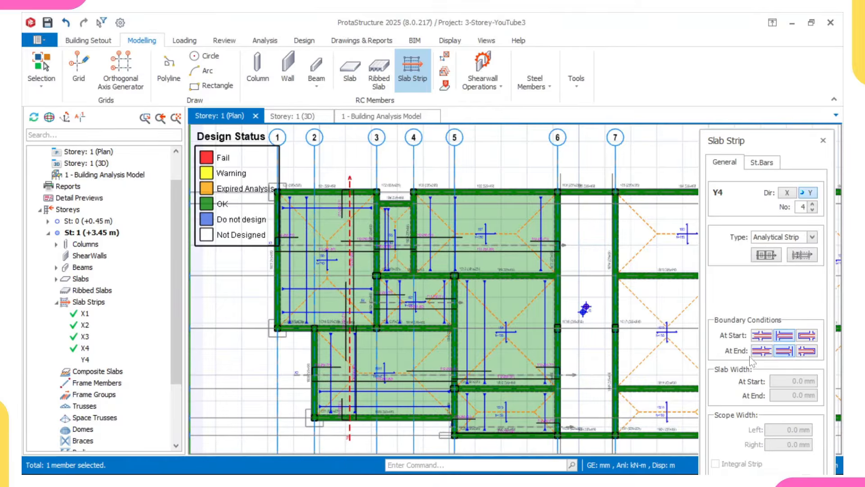
{"action": "left_click", "coordinate": [770, 353]}
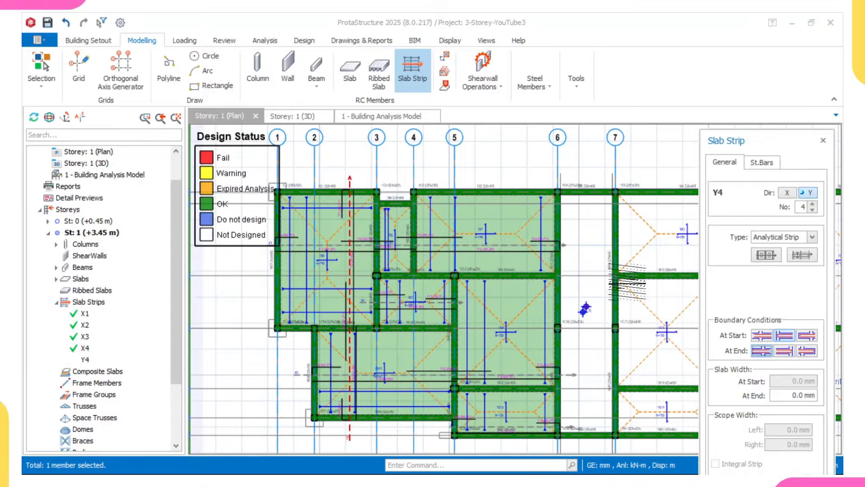
{"action": "scroll", "coordinate": [411, 185], "scroll_direction": "up", "scroll_amount": 2}
{"action": "left_click", "coordinate": [391, 196]}
{"action": "scroll", "coordinate": [387, 274], "scroll_direction": "down", "scroll_amount": 2}
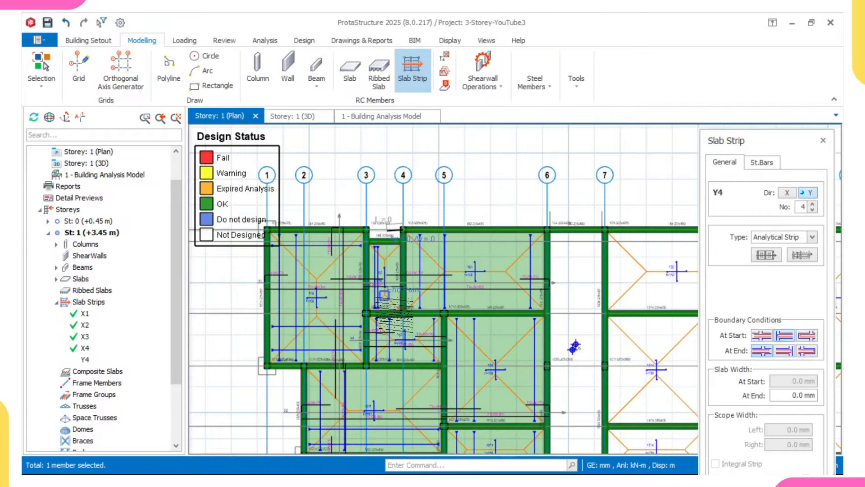
{"action": "scroll", "coordinate": [384, 295], "scroll_direction": "up", "scroll_amount": 2}
{"action": "scroll", "coordinate": [381, 321], "scroll_direction": "up", "scroll_amount": 3}
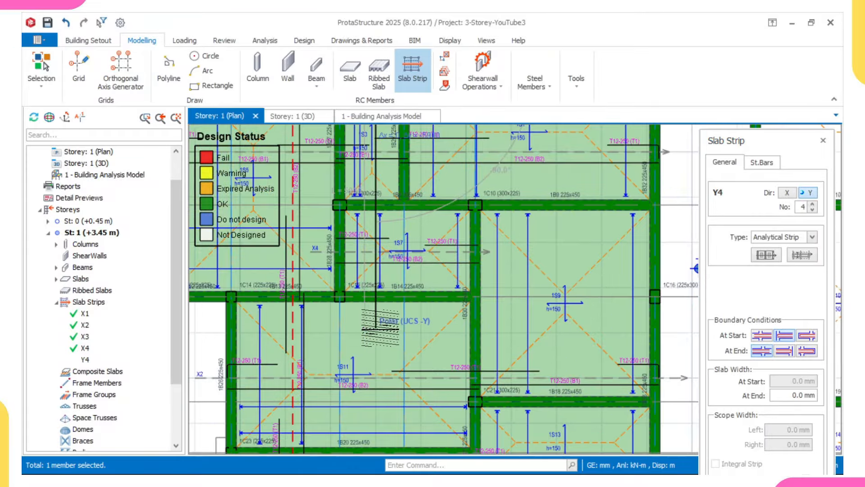
{"action": "left_click", "coordinate": [404, 288]}
{"action": "scroll", "coordinate": [404, 288], "scroll_direction": "down", "scroll_amount": 3}
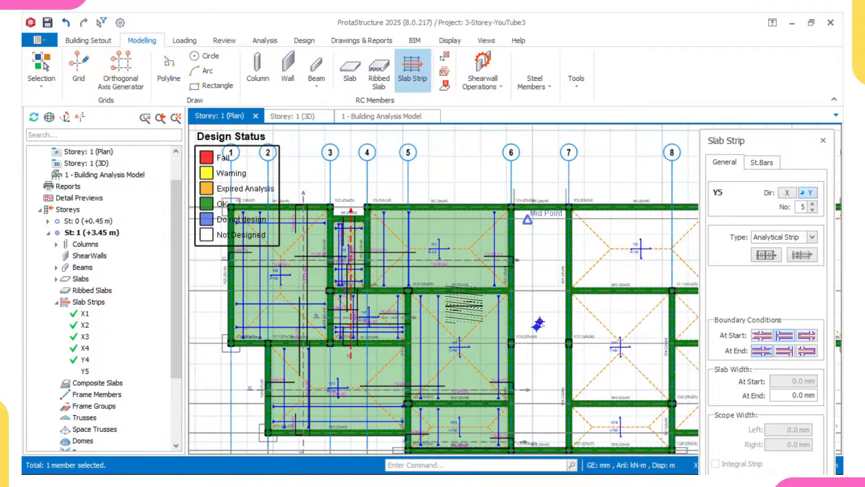
{"action": "scroll", "coordinate": [464, 304], "scroll_direction": "down", "scroll_amount": 1}
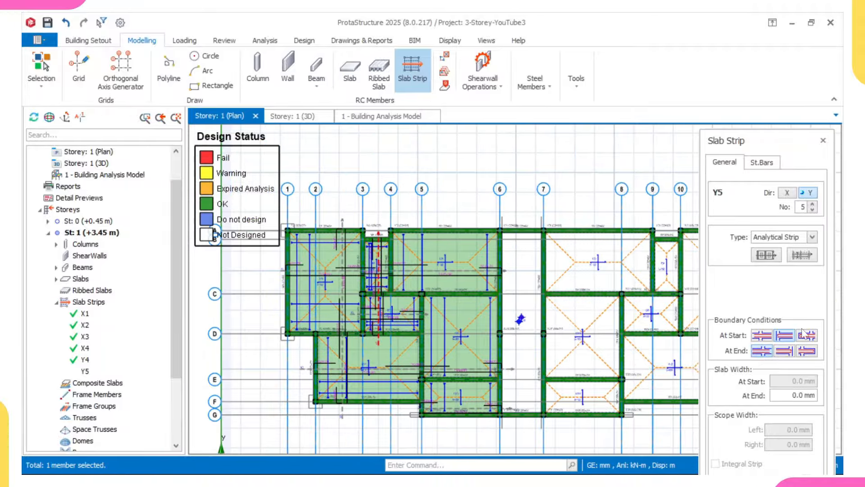
Step: Change the start boundary and place slab strip Y5, leaving Y6 as the next strip
{"action": "left_click", "coordinate": [785, 338]}
{"action": "scroll", "coordinate": [490, 315], "scroll_direction": "up", "scroll_amount": 2}
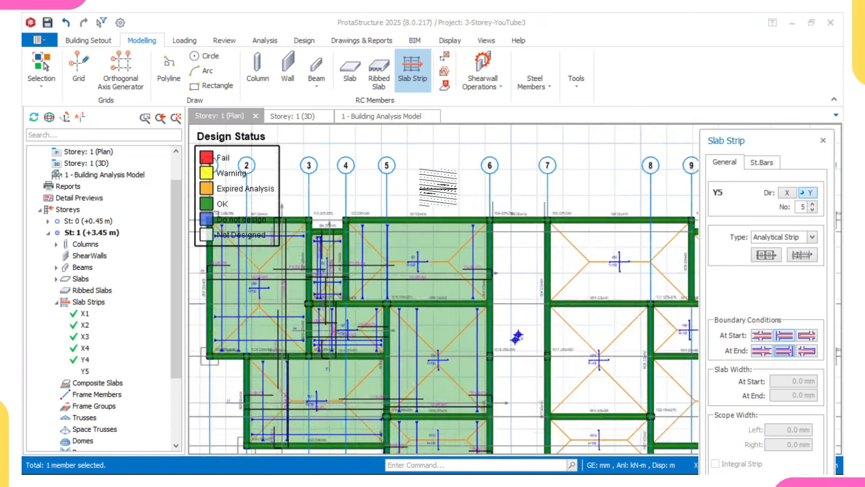
{"action": "scroll", "coordinate": [450, 321], "scroll_direction": "down", "scroll_amount": 4}
{"action": "scroll", "coordinate": [453, 320], "scroll_direction": "up", "scroll_amount": 3}
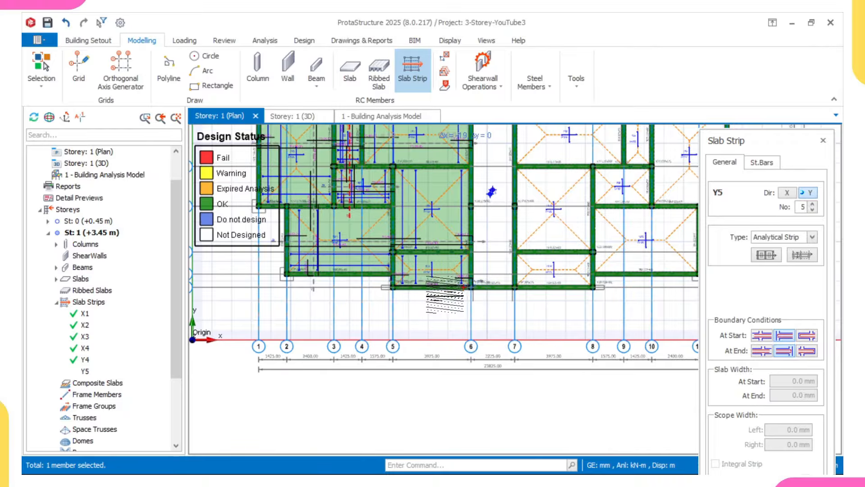
{"action": "scroll", "coordinate": [464, 288], "scroll_direction": "down", "scroll_amount": 4}
{"action": "scroll", "coordinate": [439, 288], "scroll_direction": "up", "scroll_amount": 5}
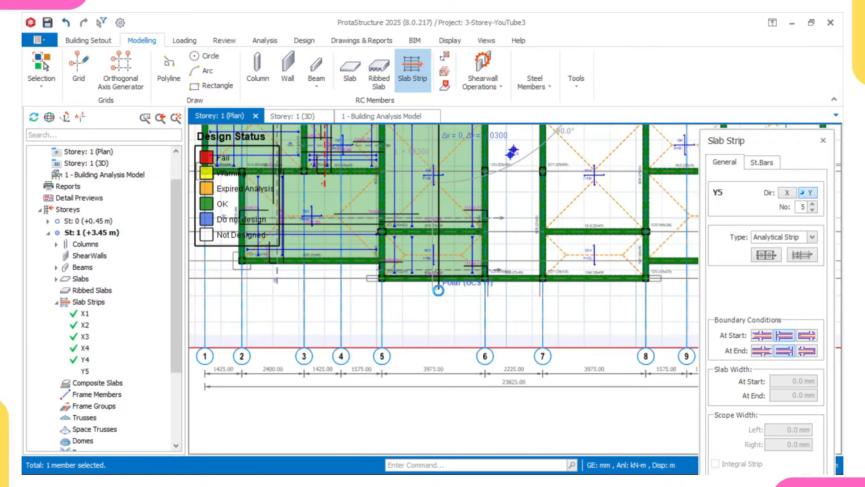
{"action": "left_click", "coordinate": [459, 254]}
{"action": "scroll", "coordinate": [433, 235], "scroll_direction": "down", "scroll_amount": 3}
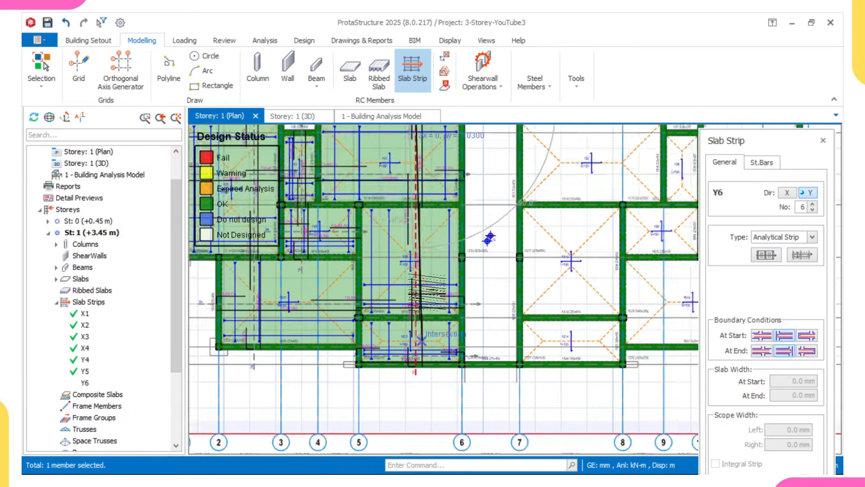
{"action": "scroll", "coordinate": [462, 261], "scroll_direction": "up", "scroll_amount": 5}
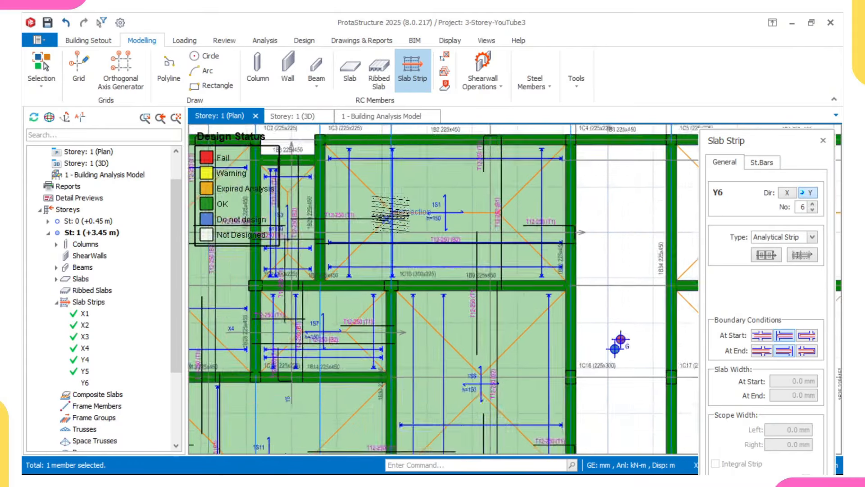
{"action": "scroll", "coordinate": [413, 258], "scroll_direction": "up", "scroll_amount": 3}
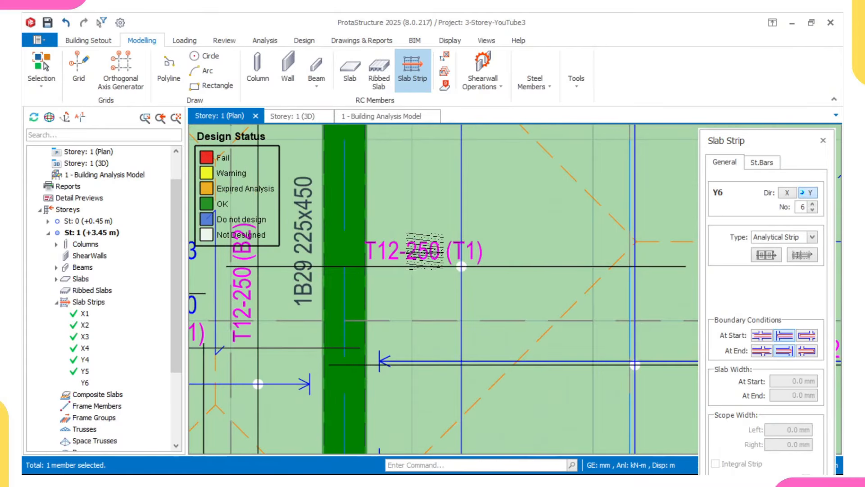
{"action": "scroll", "coordinate": [429, 252], "scroll_direction": "down", "scroll_amount": 5}
{"action": "scroll", "coordinate": [495, 271], "scroll_direction": "up", "scroll_amount": 4}
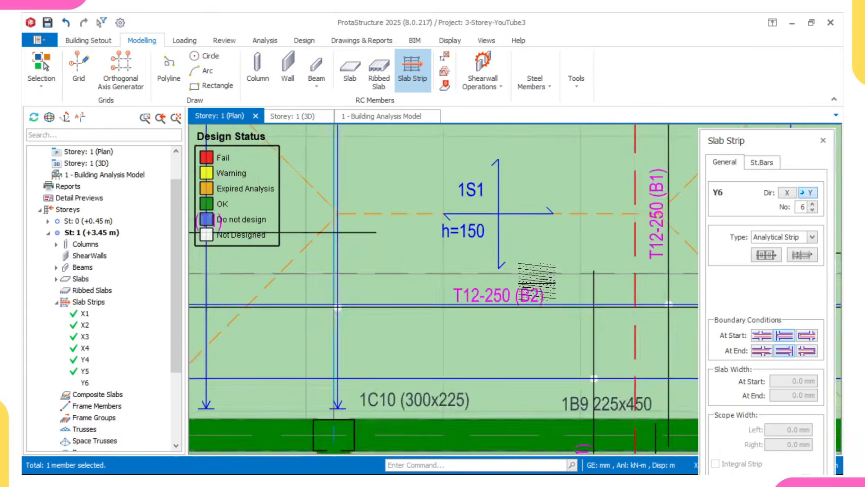
{"action": "scroll", "coordinate": [535, 284], "scroll_direction": "down", "scroll_amount": 2}
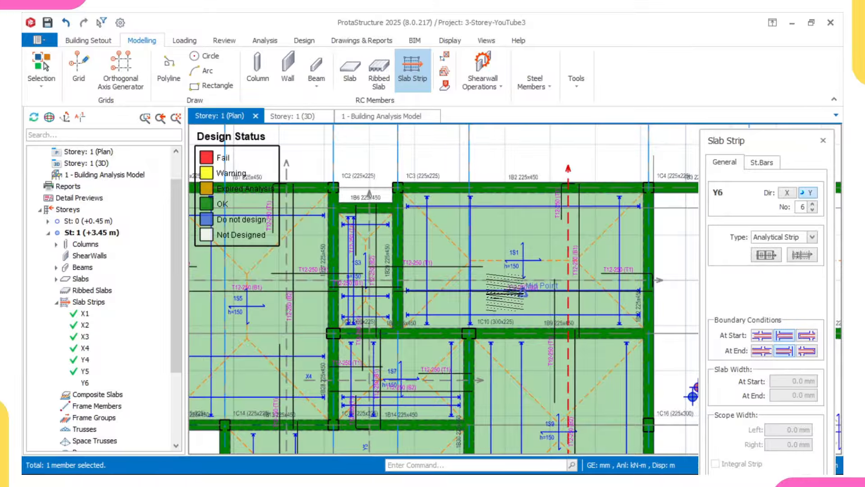
Step: Draw the Y6 analytical strip vertically across the slabs in direction Y, then end the strip command
{"action": "left_click", "coordinate": [522, 292]}
{"action": "scroll", "coordinate": [492, 287], "scroll_direction": "up", "scroll_amount": 4}
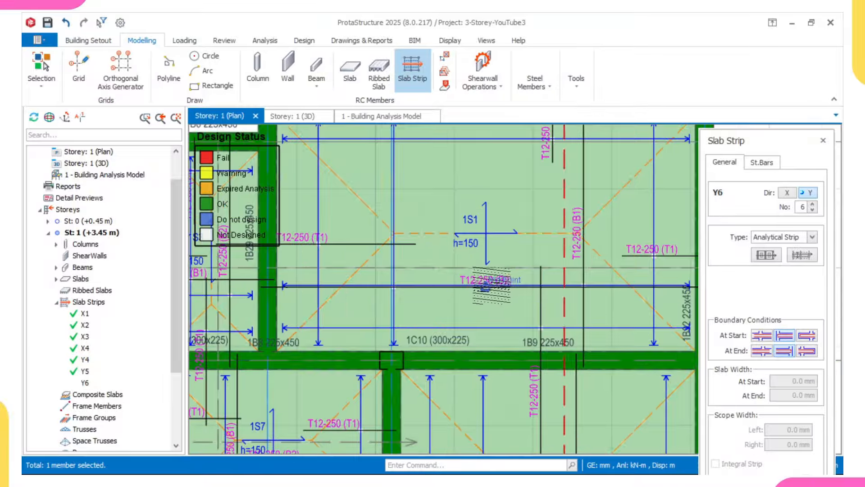
{"action": "middle_click_drag", "start_coordinate": [475, 285], "coordinate": [453, 284]}
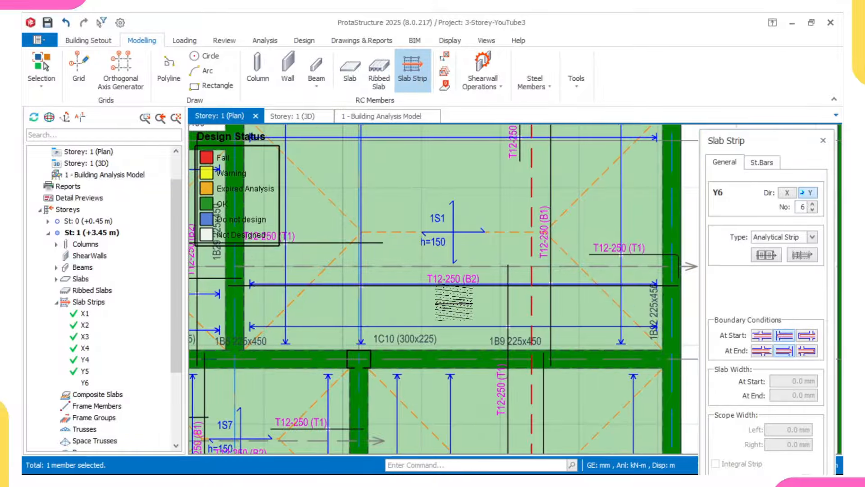
{"action": "scroll", "coordinate": [450, 293], "scroll_direction": "up", "scroll_amount": 5}
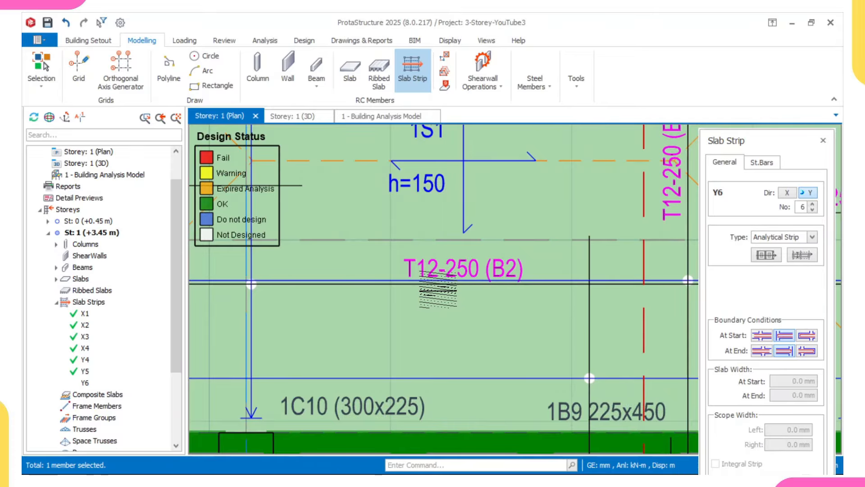
{"action": "scroll", "coordinate": [438, 289], "scroll_direction": "down", "scroll_amount": 1}
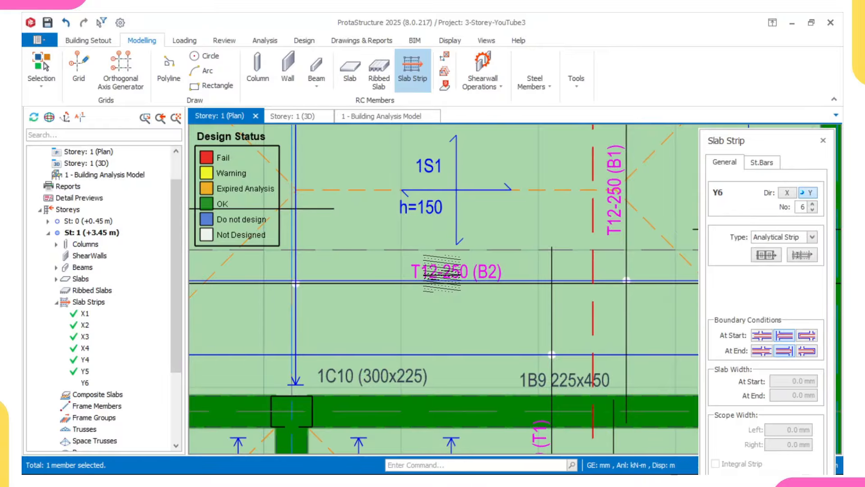
{"action": "scroll", "coordinate": [442, 273], "scroll_direction": "down", "scroll_amount": 1}
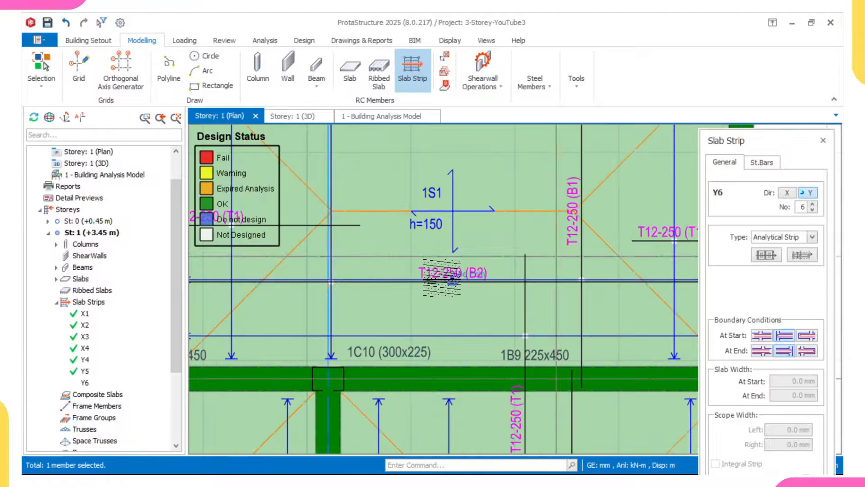
{"action": "scroll", "coordinate": [442, 273], "scroll_direction": "up", "scroll_amount": 2}
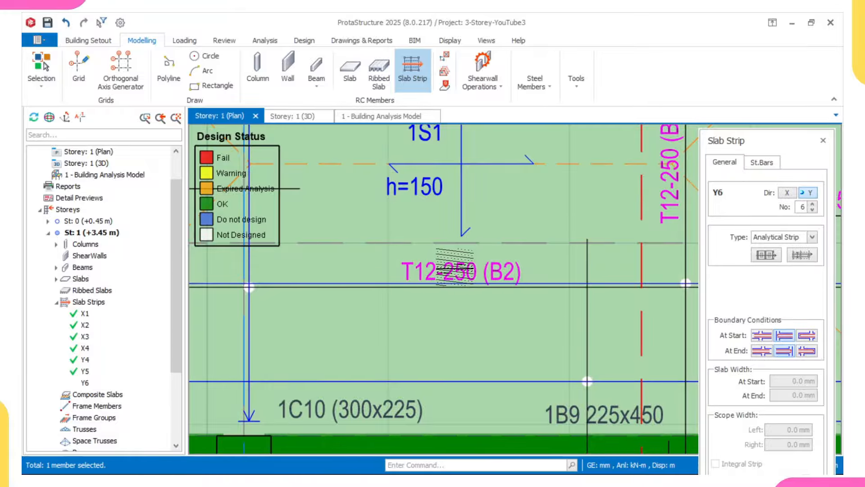
{"action": "scroll", "coordinate": [455, 267], "scroll_direction": "down", "scroll_amount": 3}
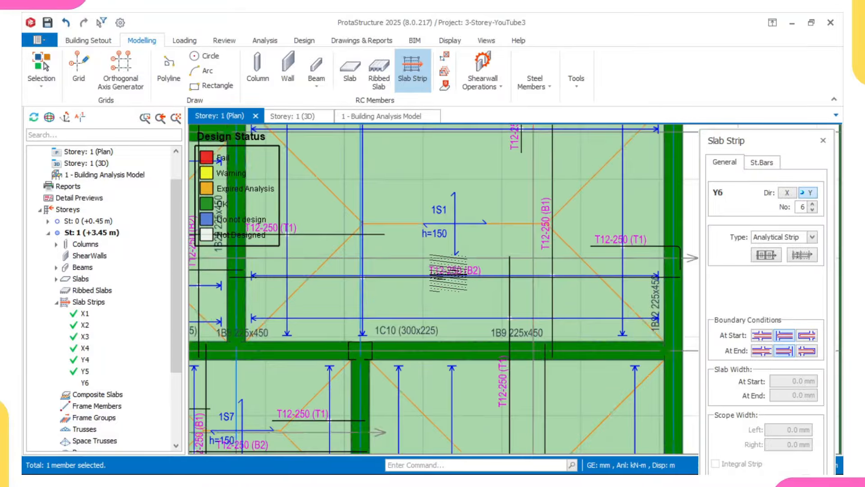
{"action": "scroll", "coordinate": [449, 274], "scroll_direction": "down", "scroll_amount": 1}
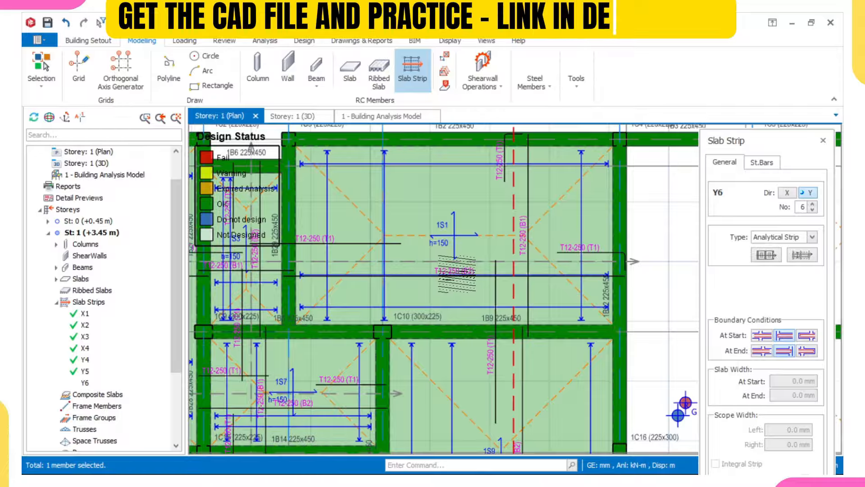
{"action": "scroll", "coordinate": [457, 273], "scroll_direction": "down", "scroll_amount": 3}
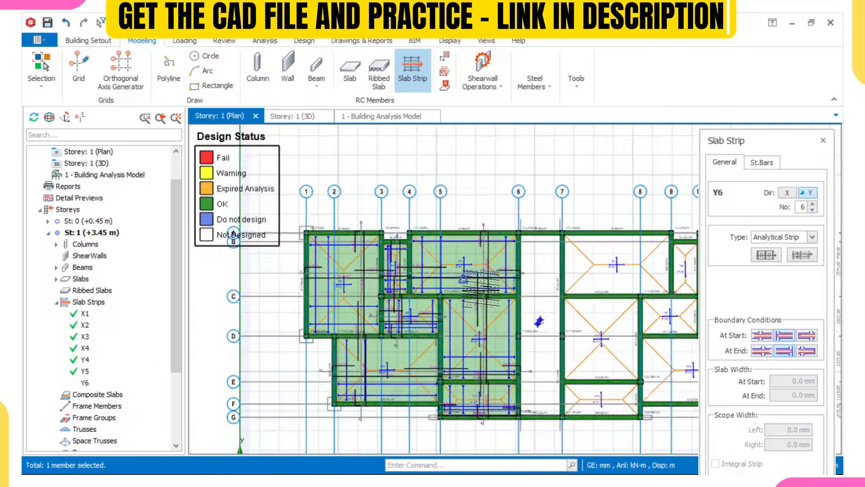
{"action": "middle_click_drag", "start_coordinate": [437, 309], "coordinate": [444, 292]}
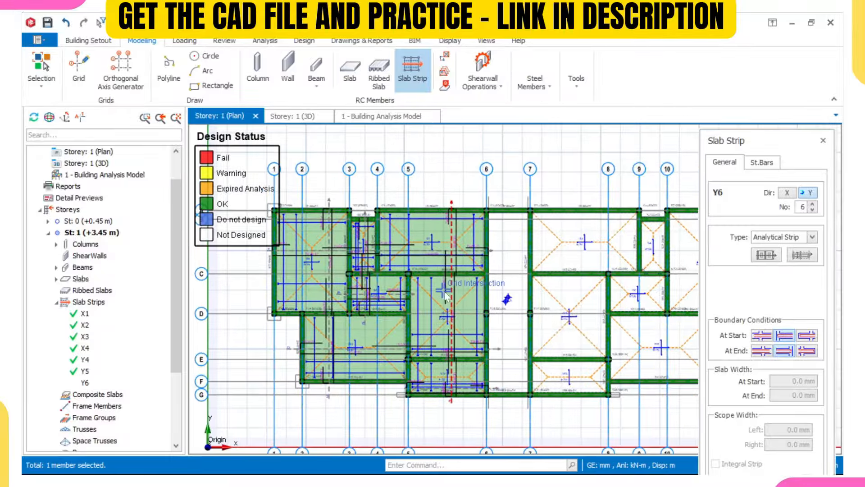
{"action": "key", "text": "Escape"}
Step: Switch to the Storey: 1 (3D) view and orbit and pan the building into position
{"action": "left_click", "coordinate": [293, 116]}
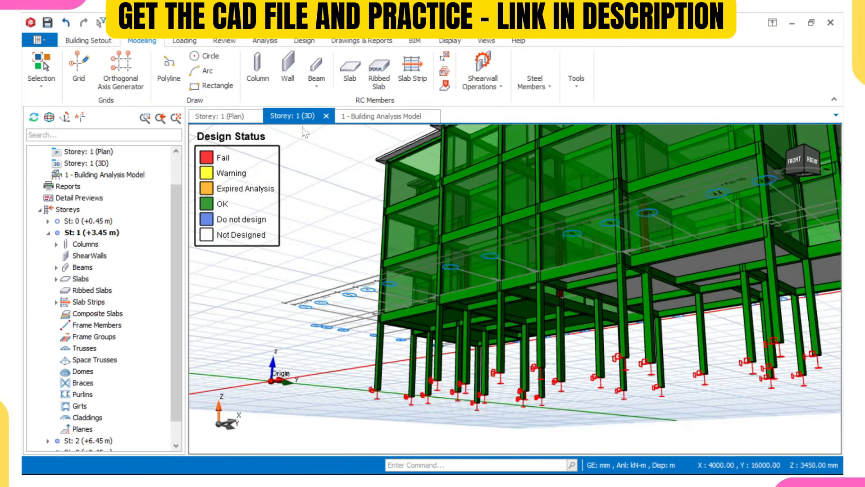
{"action": "mouse_move", "coordinate": [523, 252]}
{"action": "middle_mouse_down"}
{"action": "mouse_move", "coordinate": [540, 311]}
{"action": "mouse_move", "coordinate": [536, 251]}
{"action": "middle_mouse_up"}
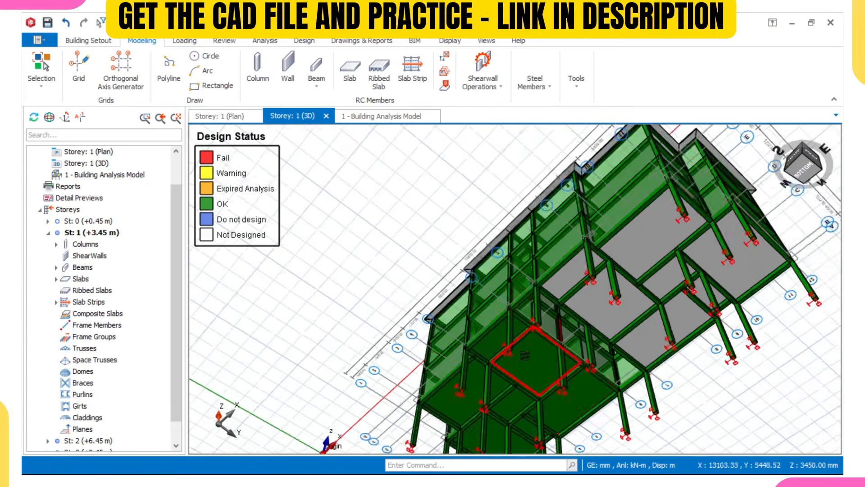
{"action": "scroll", "coordinate": [528, 354], "scroll_direction": "up", "scroll_amount": 2}
{"action": "scroll", "coordinate": [571, 366], "scroll_direction": "down", "scroll_amount": 2}
{"action": "middle_click_drag", "start_coordinate": [576, 370], "coordinate": [532, 384]}
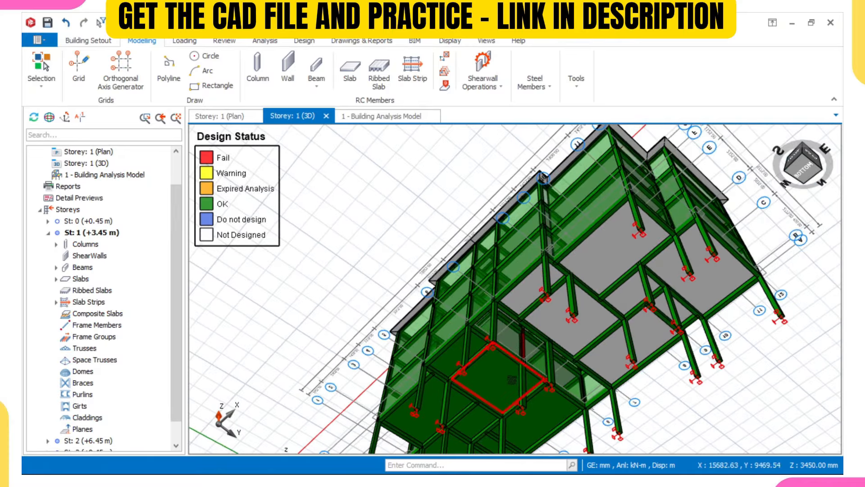
{"action": "middle_click_drag", "start_coordinate": [560, 327], "coordinate": [565, 362]}
{"action": "scroll", "coordinate": [519, 289], "scroll_direction": "up", "scroll_amount": 5}
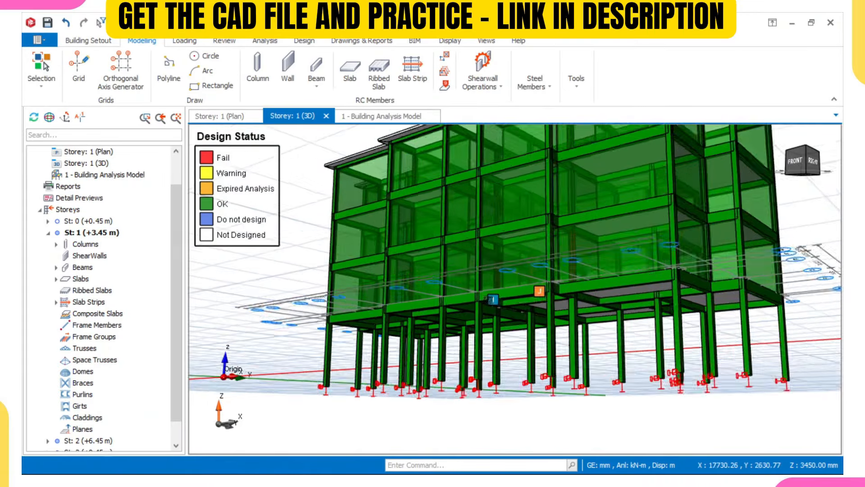
Step: Read the info tooltips of beams and slabs, then orbit the building to a new angle
{"action": "mouse_move", "coordinate": [490, 297]}
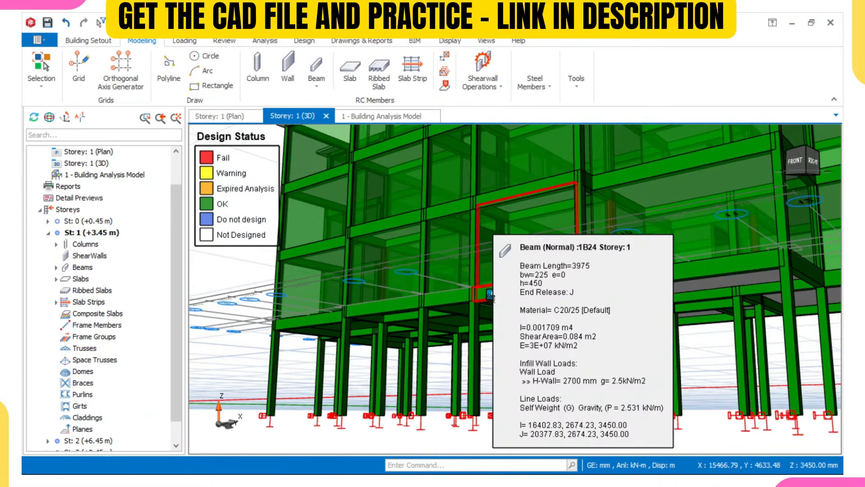
{"action": "scroll", "coordinate": [622, 296], "scroll_direction": "up", "scroll_amount": 2}
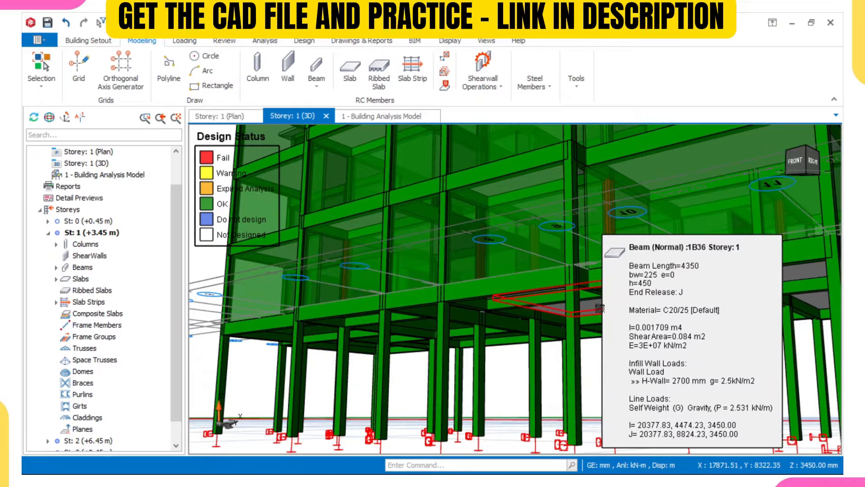
{"action": "mouse_move", "coordinate": [600, 308]}
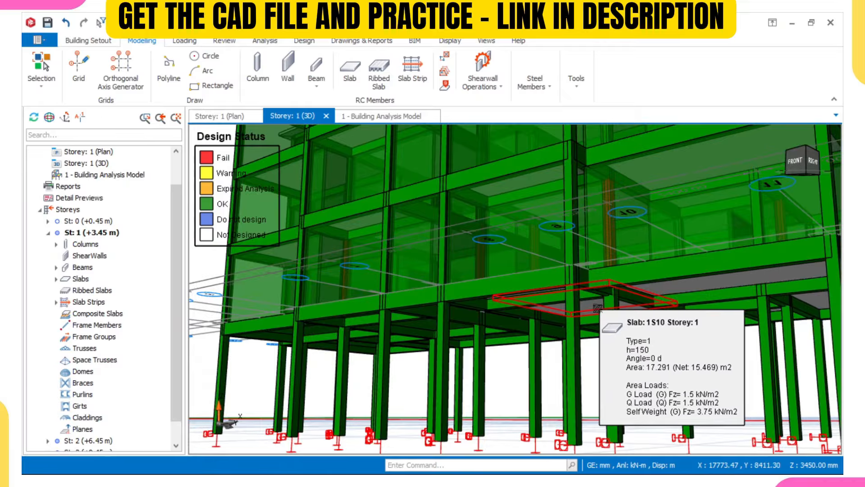
{"action": "scroll", "coordinate": [597, 308], "scroll_direction": "down", "scroll_amount": 3}
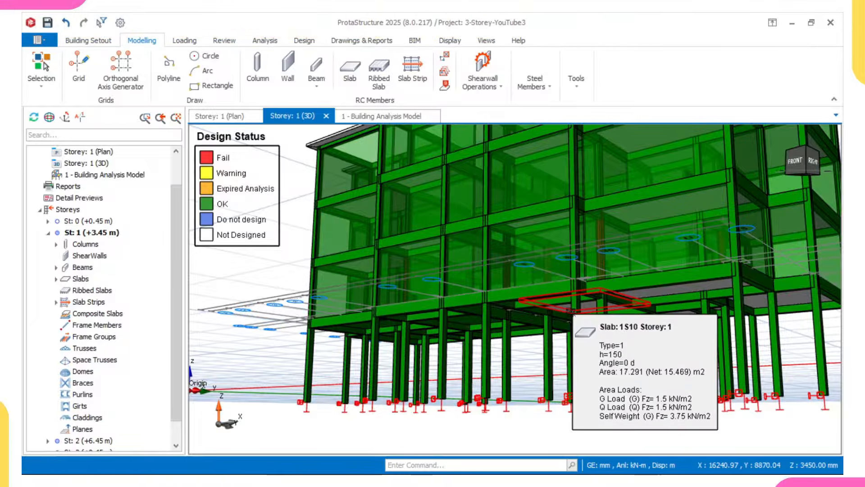
{"action": "scroll", "coordinate": [570, 311], "scroll_direction": "down", "scroll_amount": 3}
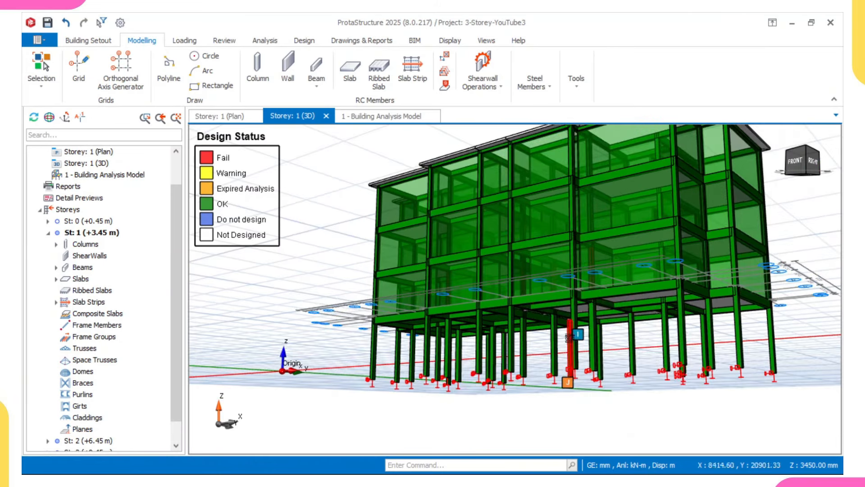
{"action": "middle_click_drag", "start_coordinate": [569, 337], "coordinate": [563, 343]}
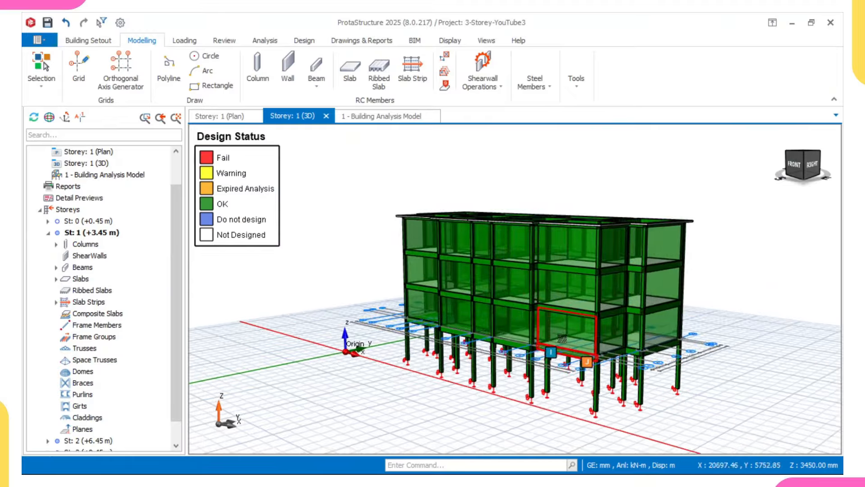
{"action": "scroll", "coordinate": [593, 318], "scroll_direction": "down", "scroll_amount": 2}
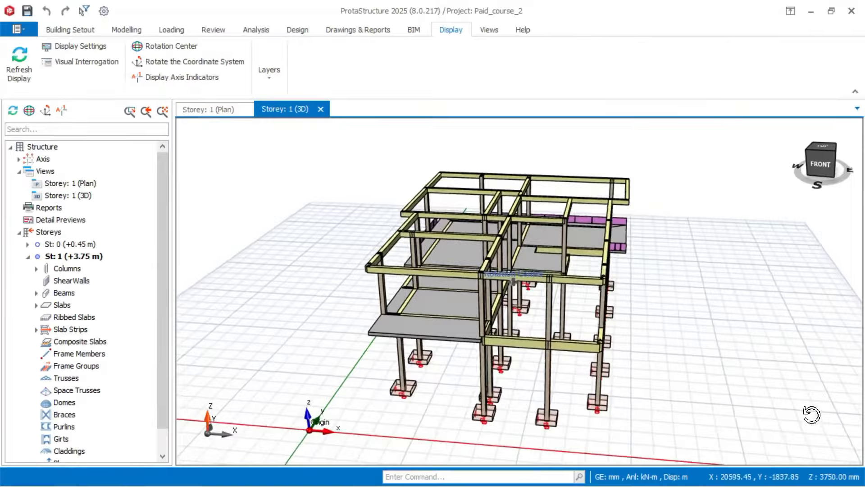
{"action": "middle_click_drag", "start_coordinate": [559, 280], "coordinate": [514, 280]}
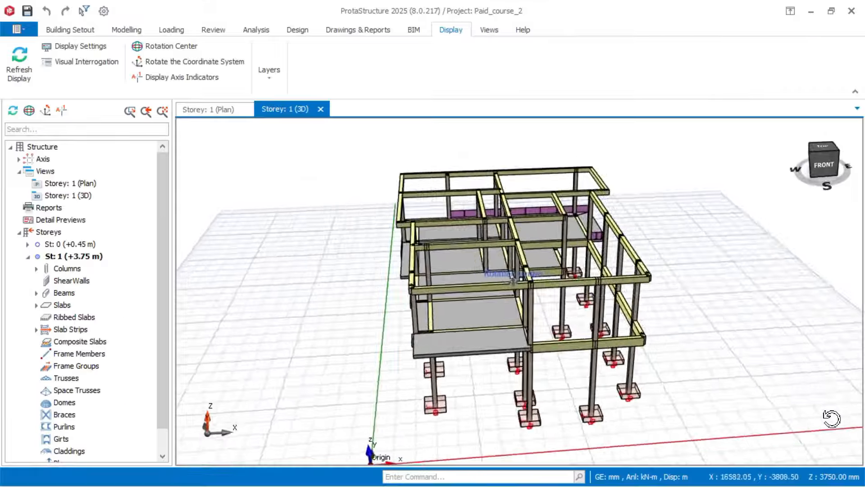
{"action": "middle_click_drag", "start_coordinate": [831, 415], "coordinate": [794, 421]}
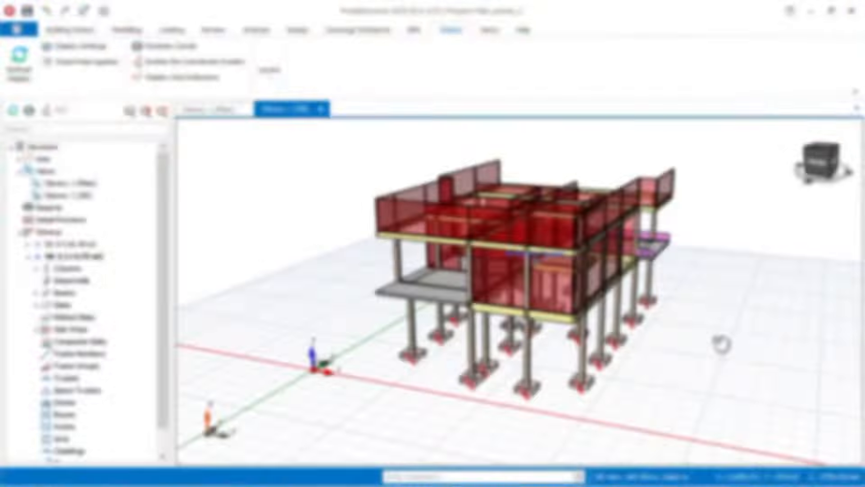
{"action": "middle_click_drag", "start_coordinate": [719, 344], "coordinate": [786, 344]}
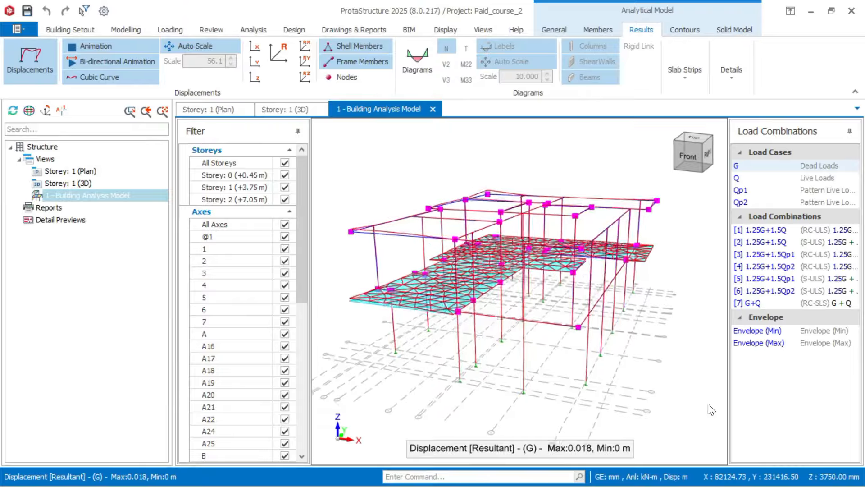
Step: Orbit the N-coloured solid analysis model toward its Front face
{"action": "middle_click_drag", "start_coordinate": [708, 404], "coordinate": [864, 410]}
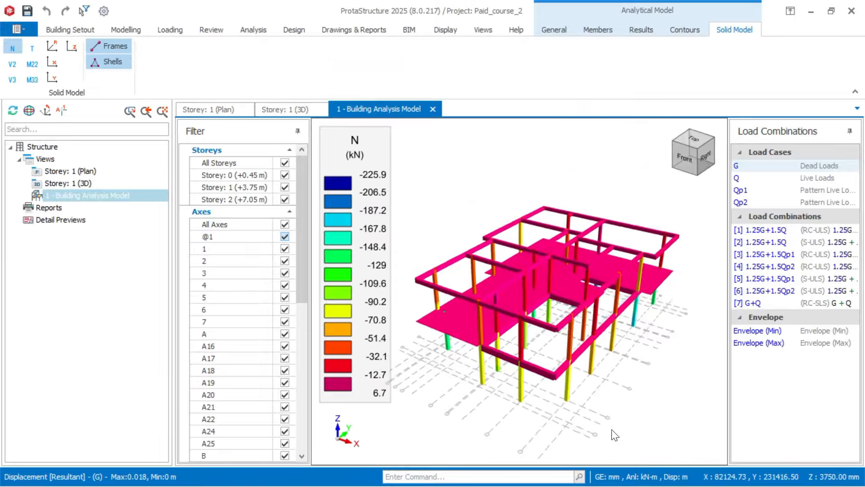
{"action": "middle_click_drag", "start_coordinate": [611, 429], "coordinate": [643, 422]}
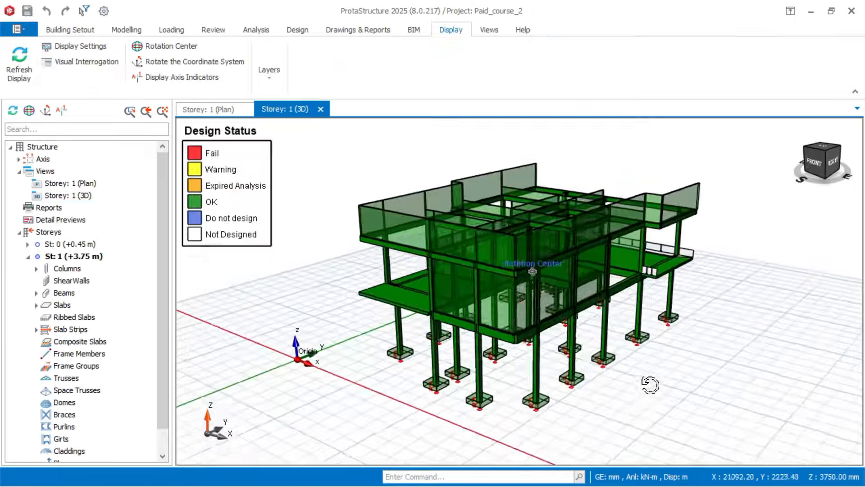
{"action": "middle_click_drag", "start_coordinate": [649, 381], "coordinate": [675, 385]}
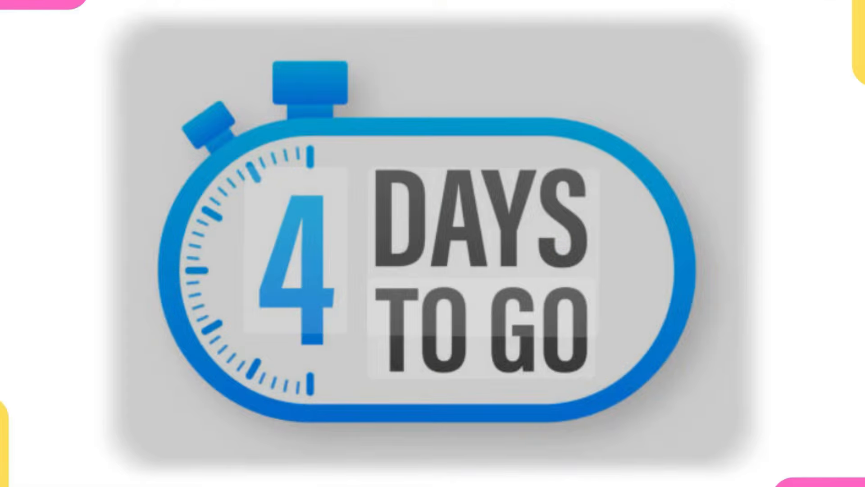
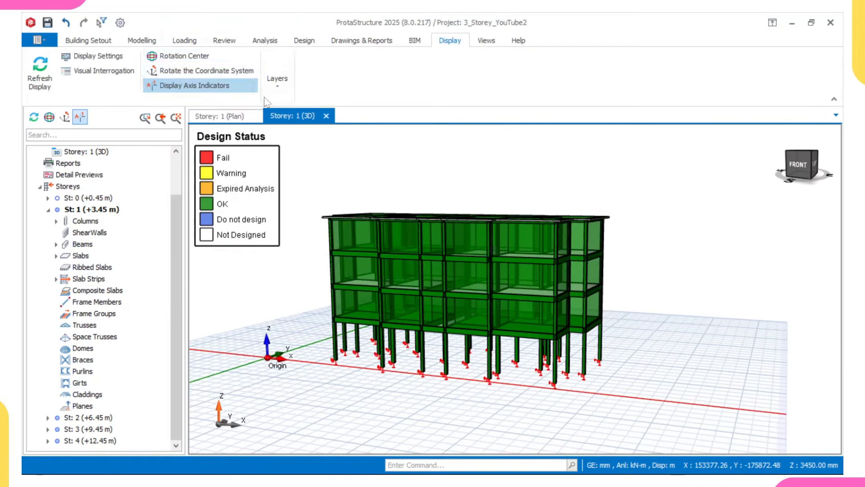
Step: Turn on the Axes display layer and orbit the 3D model to view another side
{"action": "left_click", "coordinate": [277, 80]}
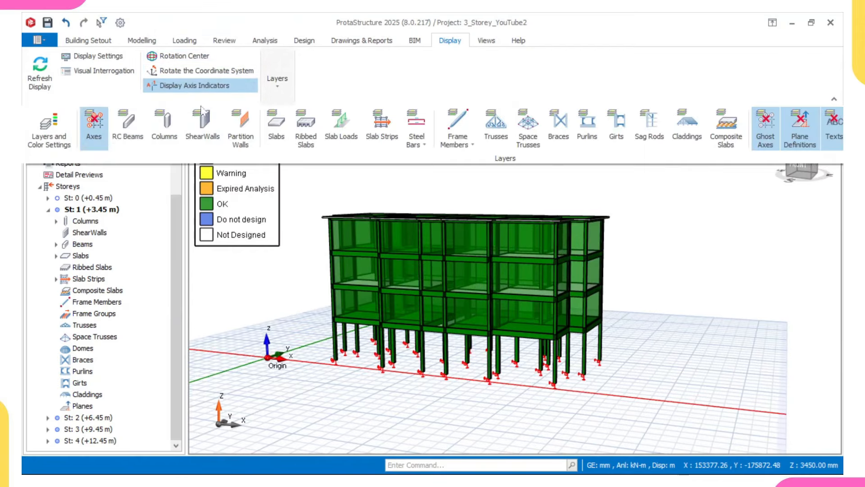
{"action": "left_click", "coordinate": [94, 124]}
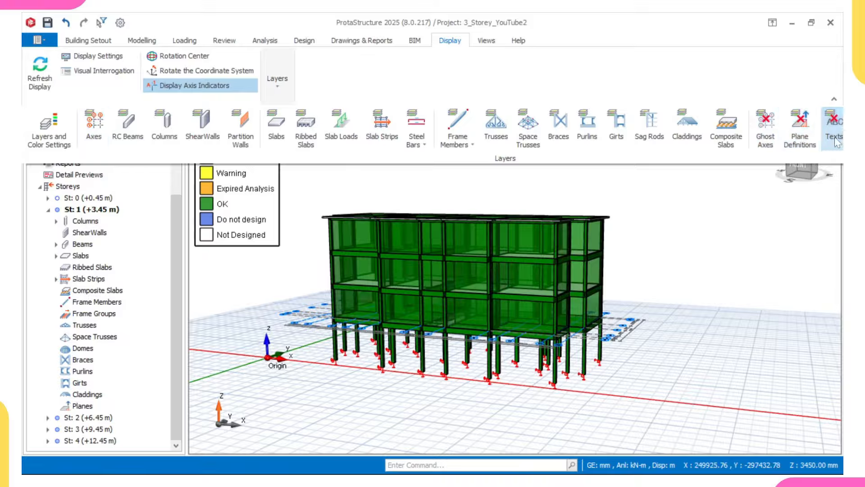
{"action": "left_click", "coordinate": [720, 235]}
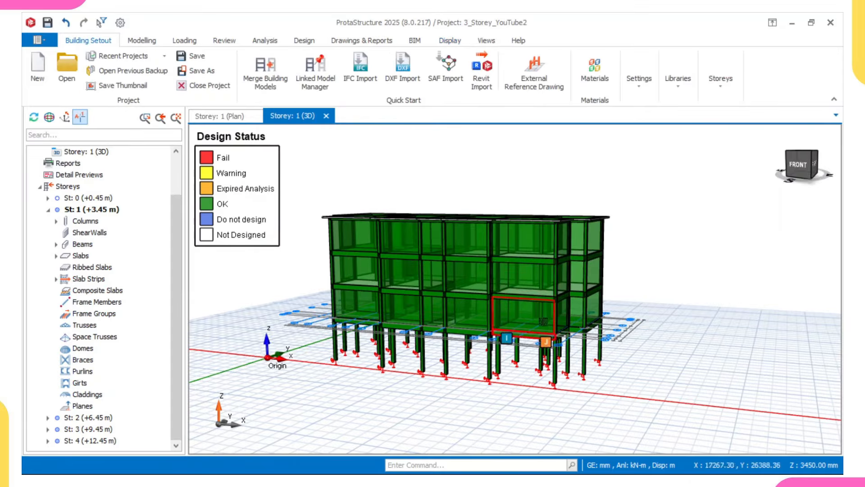
{"action": "middle_click_drag", "start_coordinate": [544, 322], "coordinate": [500, 327]}
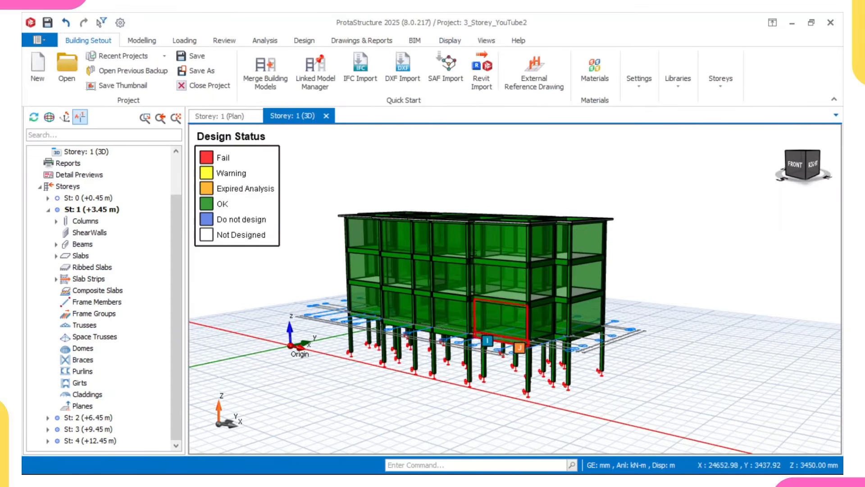
Step: Switch to the Storey 1 plan and recentre the building
{"action": "left_click", "coordinate": [215, 116]}
{"action": "mouse_move", "coordinate": [479, 239]}
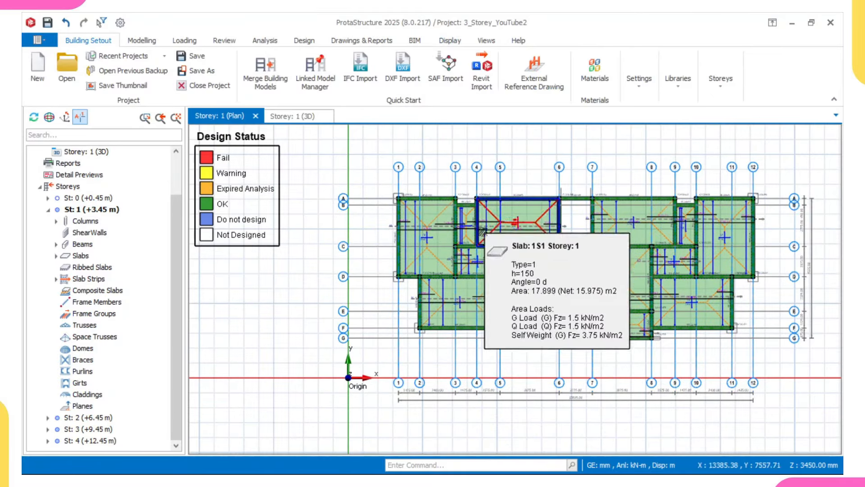
{"action": "middle_click_drag", "start_coordinate": [490, 255], "coordinate": [475, 250]}
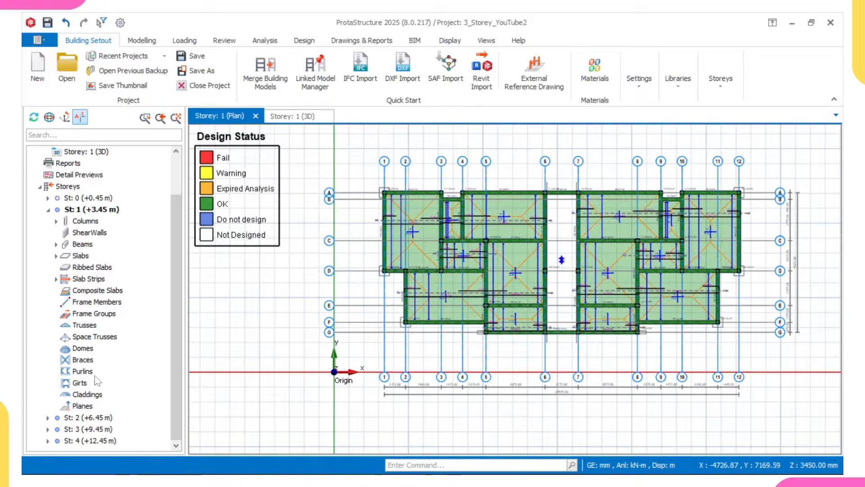
Step: Open the St: 0 (+0.45 m) plan from the Storeys tree and zoom in, then back out
{"action": "double_click", "coordinate": [96, 199]}
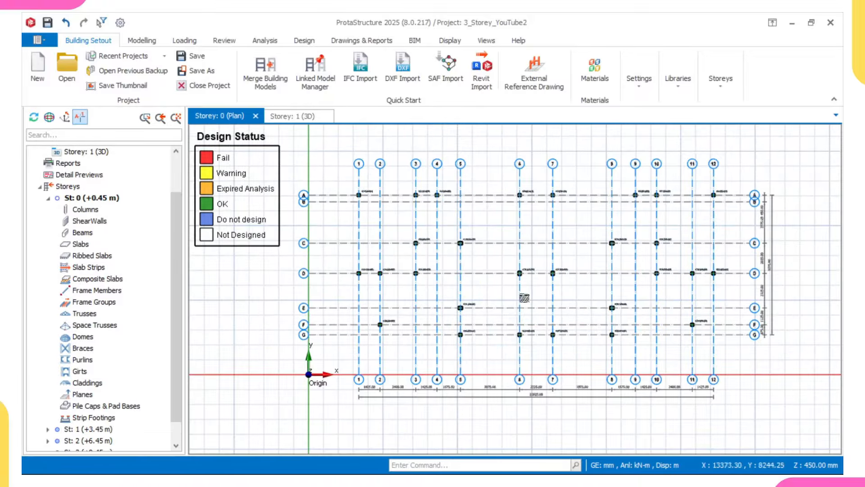
{"action": "scroll", "coordinate": [500, 285], "scroll_direction": "up", "scroll_amount": 3}
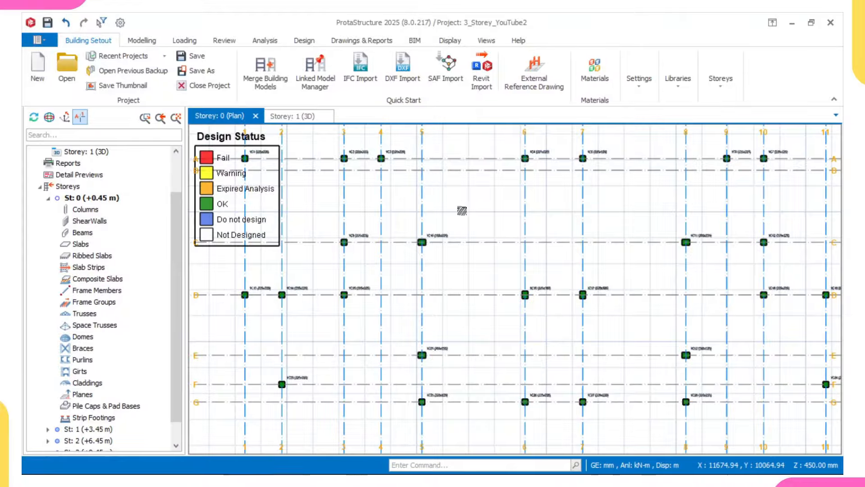
{"action": "scroll", "coordinate": [463, 211], "scroll_direction": "down", "scroll_amount": 3}
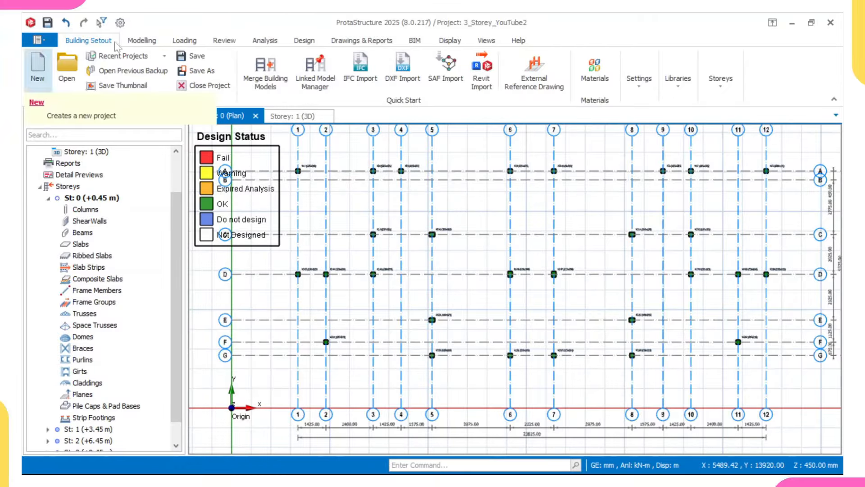
Step: Change the 3 Storey YouTube.dxf reference drawing's storey number from 1 to 0
{"action": "left_click", "coordinate": [529, 84]}
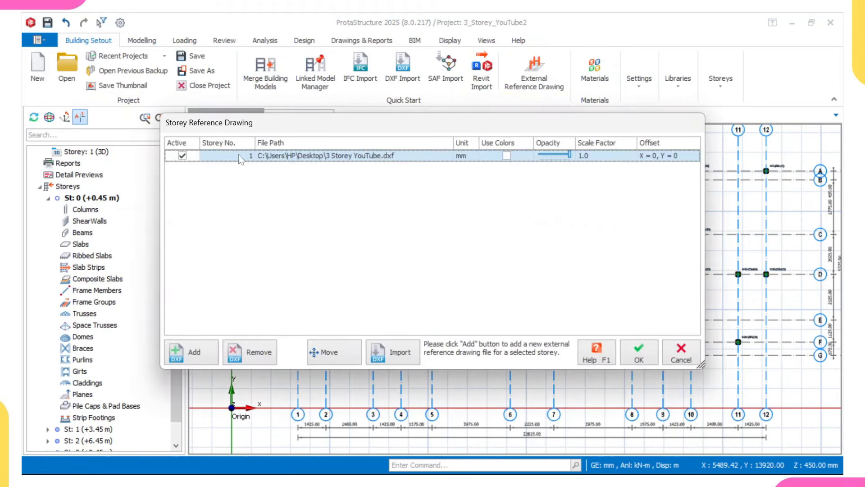
{"action": "left_click", "coordinate": [239, 154]}
{"action": "left_click", "coordinate": [249, 155]}
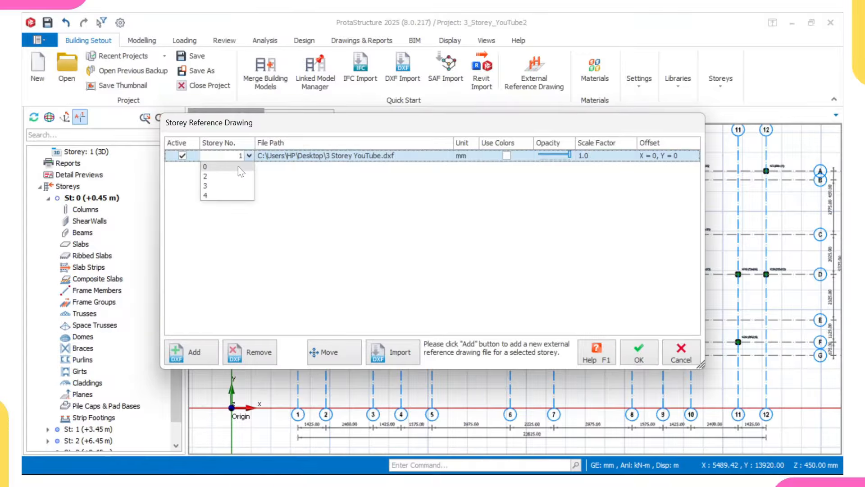
{"action": "left_click", "coordinate": [225, 167]}
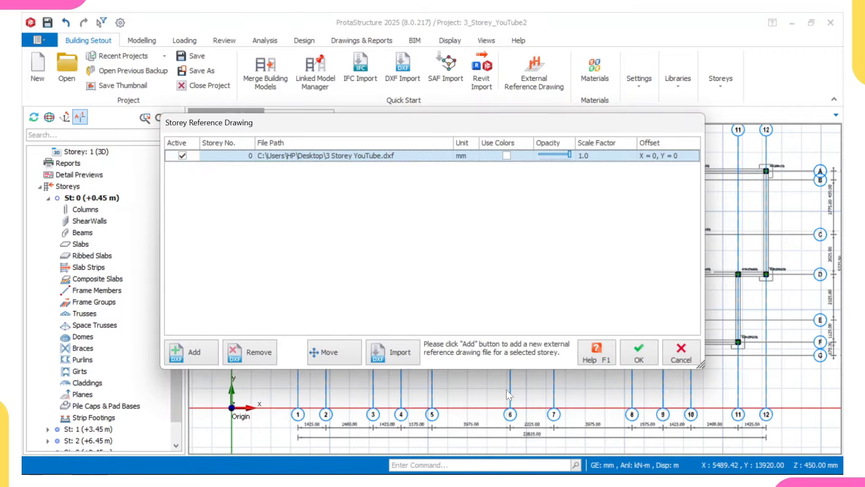
{"action": "left_click", "coordinate": [639, 351]}
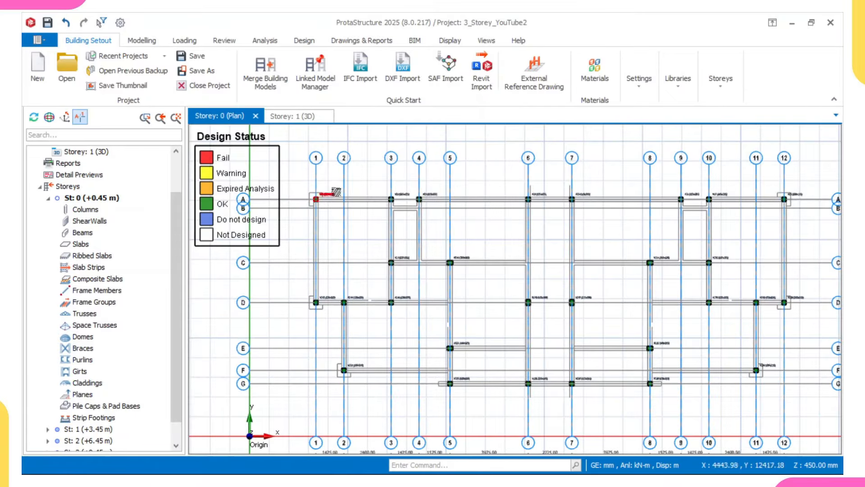
{"action": "scroll", "coordinate": [336, 202], "scroll_direction": "up", "scroll_amount": 3}
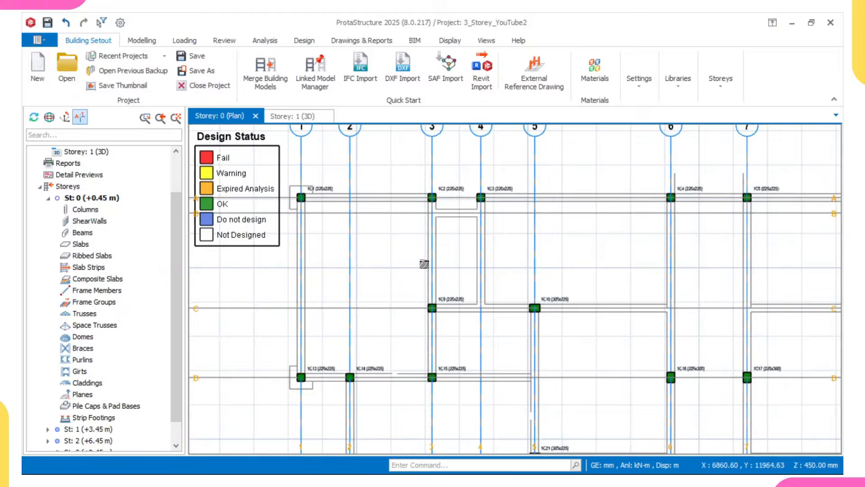
{"action": "scroll", "coordinate": [443, 347], "scroll_direction": "down", "scroll_amount": 3}
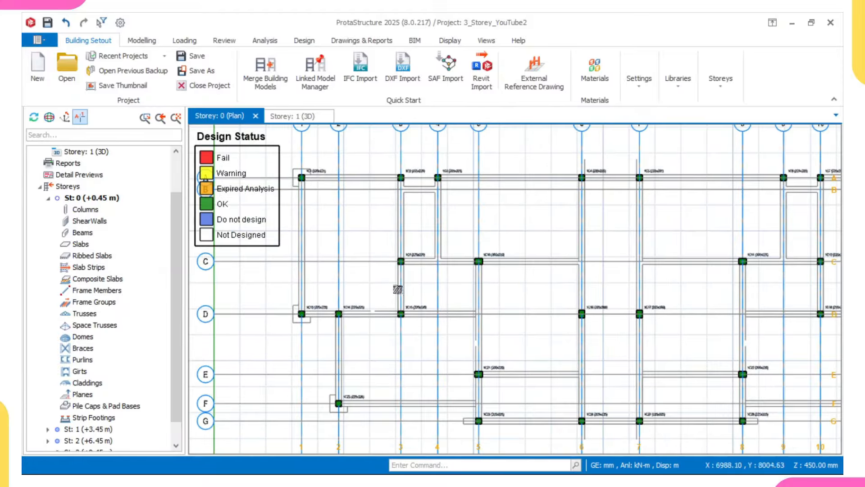
{"action": "scroll", "coordinate": [309, 195], "scroll_direction": "up", "scroll_amount": 1}
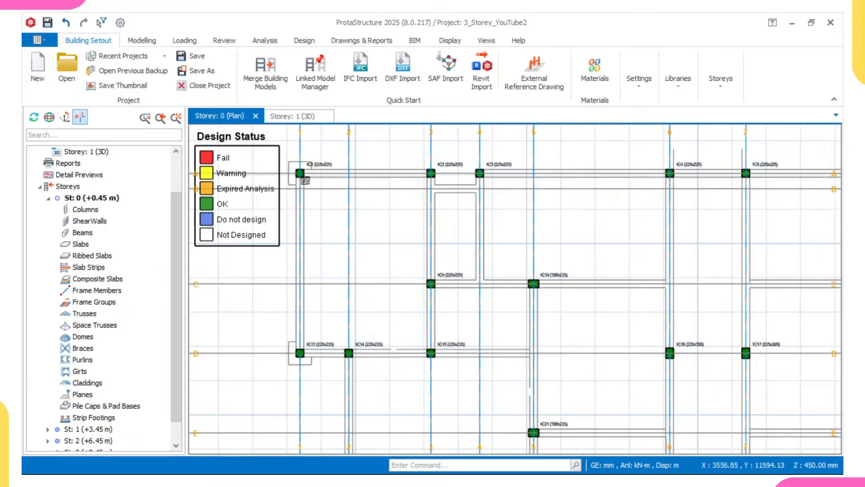
Step: Start a Foundation Beam with width b = 225 mm and depth h = 1000 mm
{"action": "left_click", "coordinate": [142, 40]}
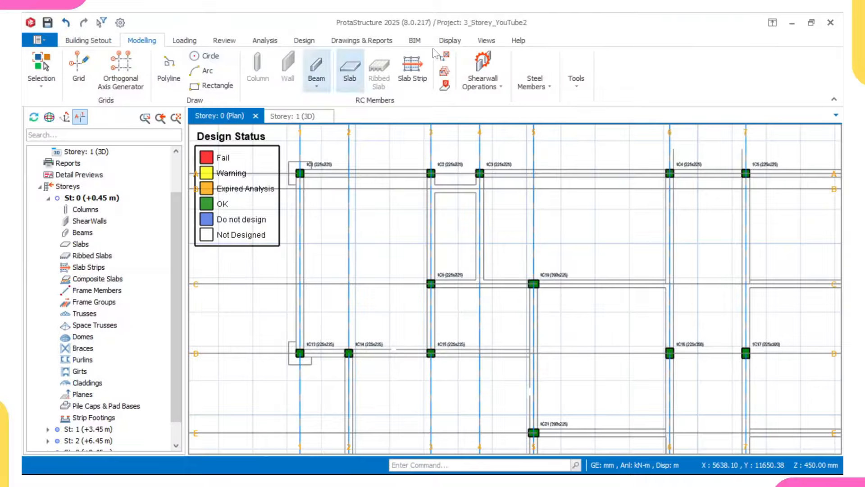
{"action": "left_click", "coordinate": [317, 85]}
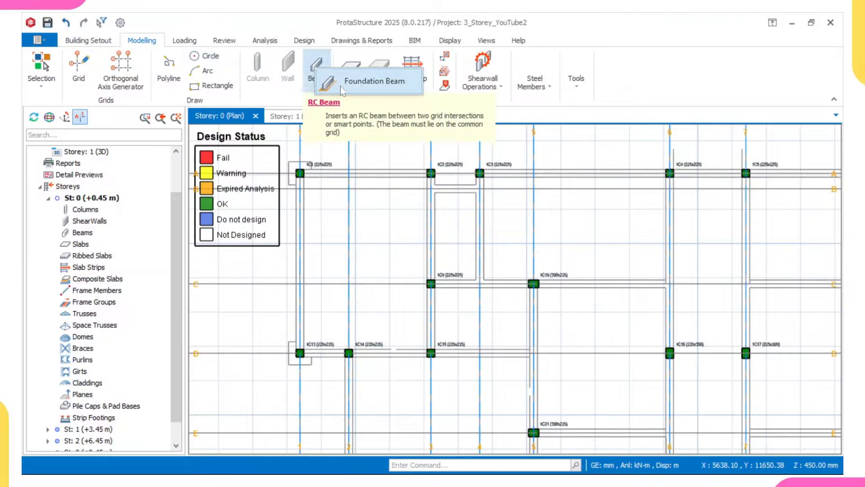
{"action": "left_click", "coordinate": [358, 80]}
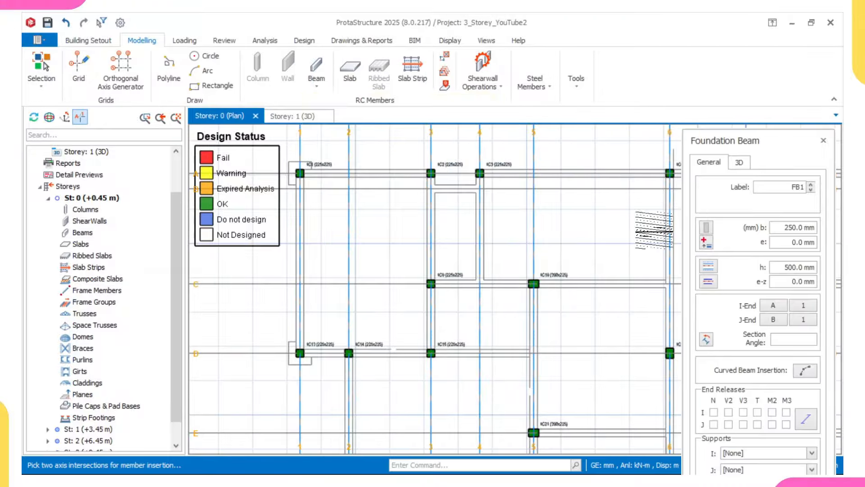
{"action": "middle_click_drag", "start_coordinate": [621, 250], "coordinate": [594, 227]}
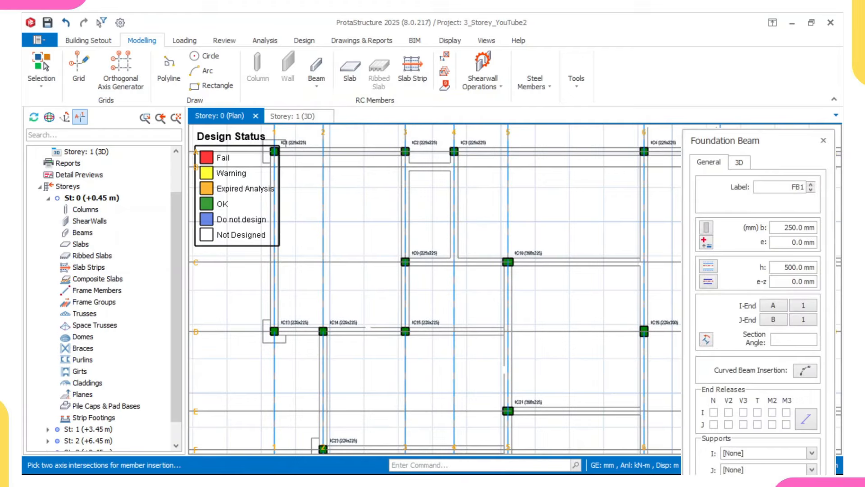
{"action": "double_click", "coordinate": [791, 227]}
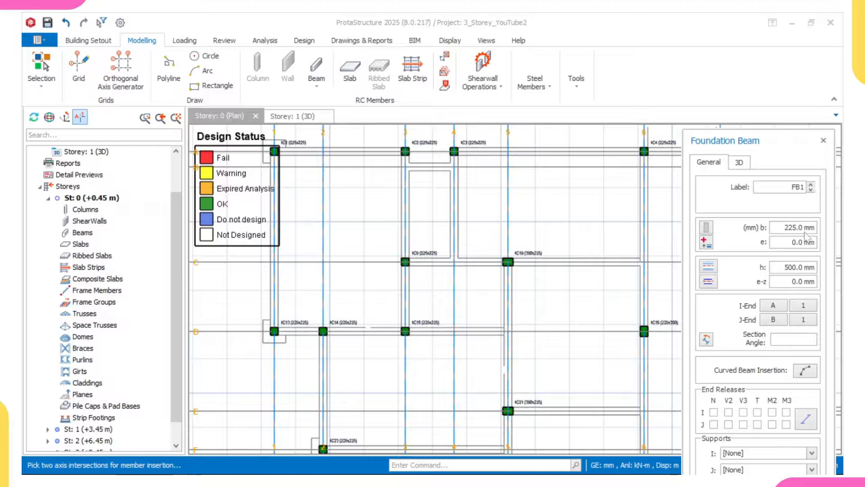
{"action": "key", "text": "Tab"}
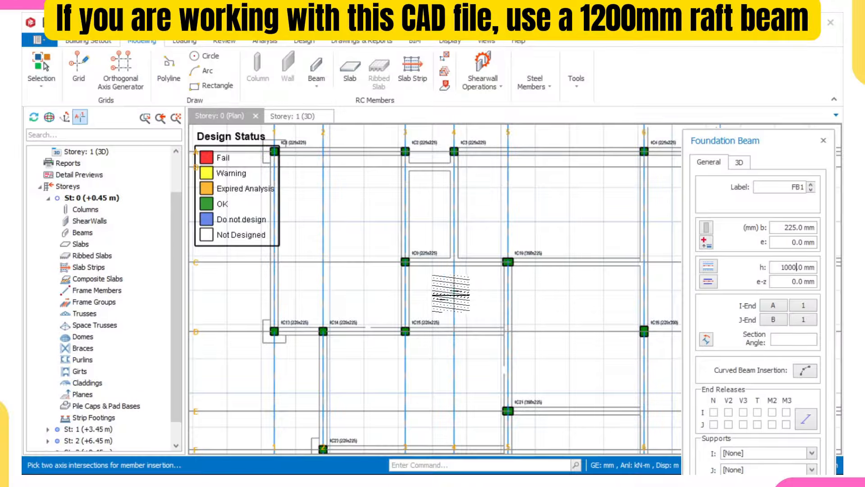
Step: Draw foundation beams along axes 1, D and A between columns 1C1, 1C15 and 1C2, then return to 3D
{"action": "middle_click_drag", "start_coordinate": [414, 283], "coordinate": [471, 278]}
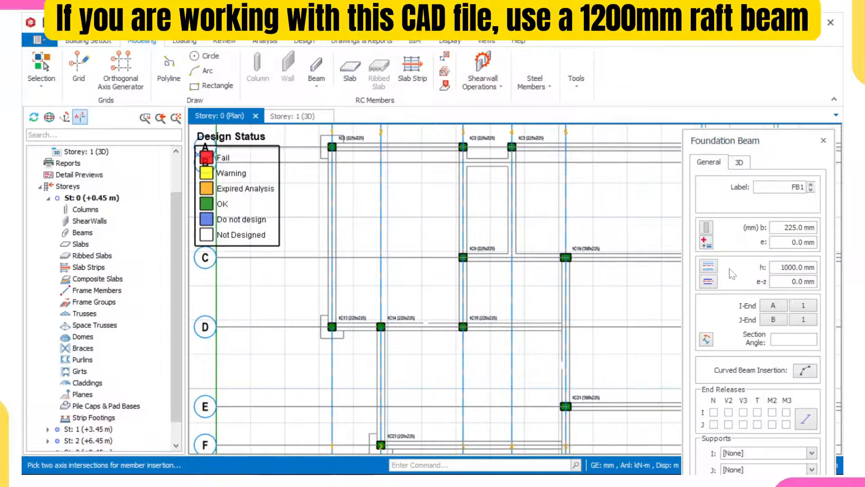
{"action": "scroll", "coordinate": [331, 145], "scroll_direction": "up", "scroll_amount": 1}
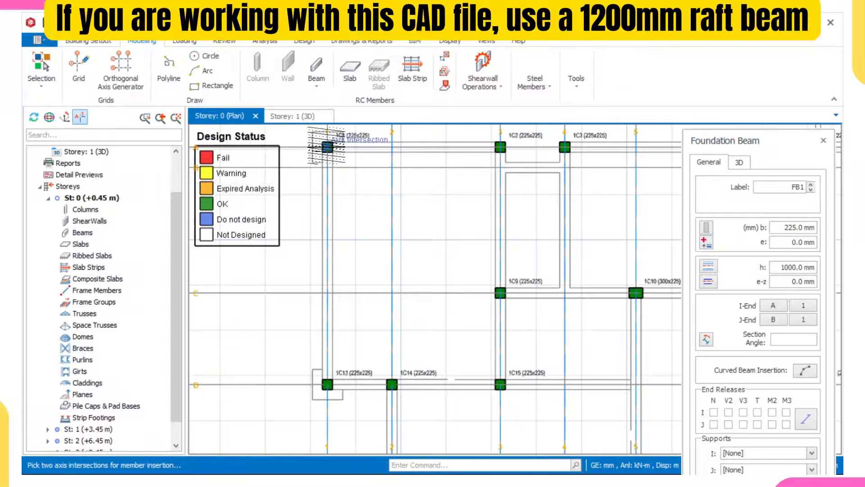
{"action": "left_click", "coordinate": [327, 146]}
{"action": "left_click", "coordinate": [328, 384]}
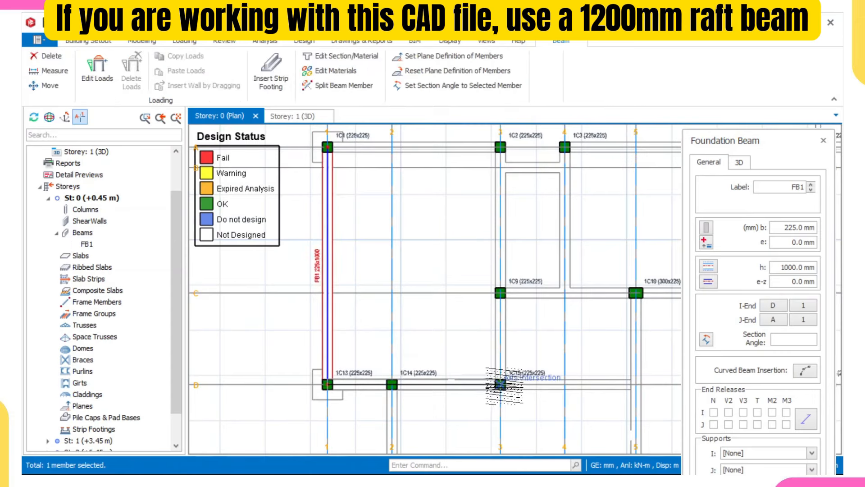
{"action": "left_click", "coordinate": [500, 384]}
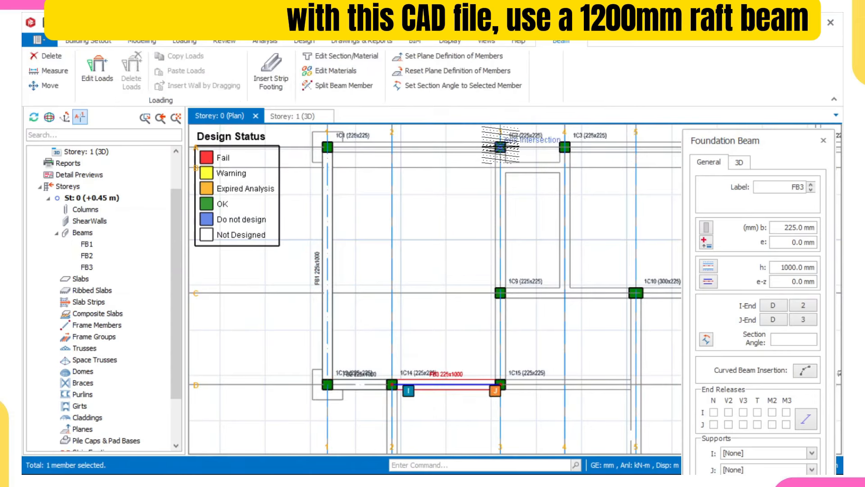
{"action": "left_click", "coordinate": [501, 147]}
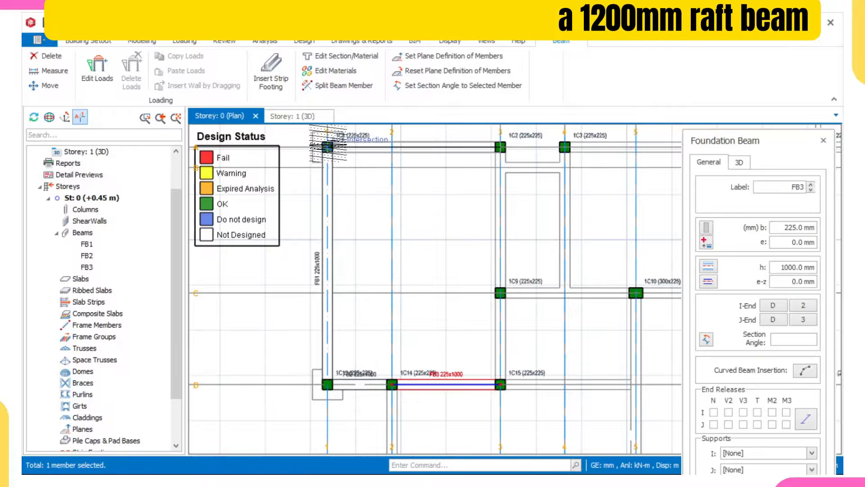
{"action": "left_click", "coordinate": [327, 146]}
{"action": "scroll", "coordinate": [322, 253], "scroll_direction": "up", "scroll_amount": 2}
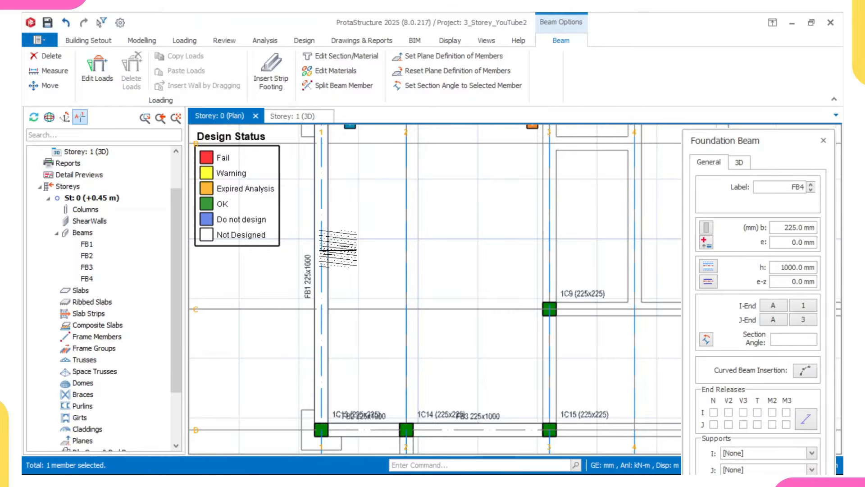
{"action": "left_click", "coordinate": [288, 116]}
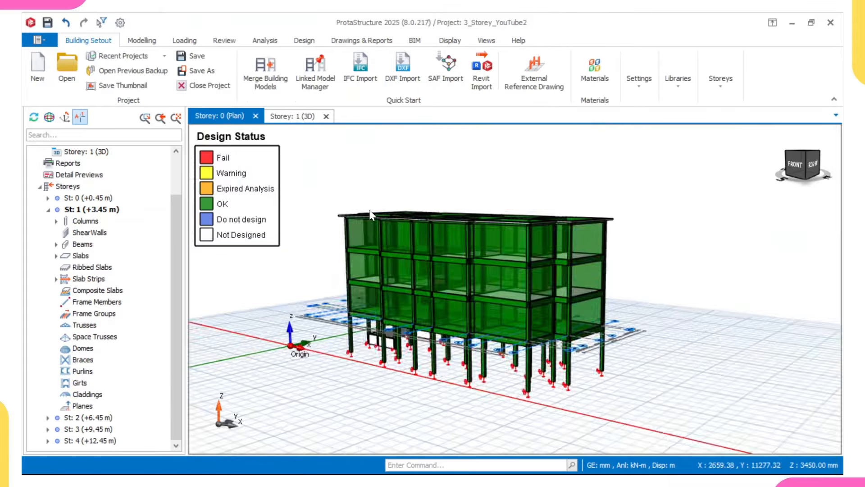
Step: Orbit the 3D model between a low and a raised side view
{"action": "scroll", "coordinate": [399, 300], "scroll_direction": "down", "scroll_amount": 3}
{"action": "middle_click_drag", "start_coordinate": [464, 348], "coordinate": [654, 320]}
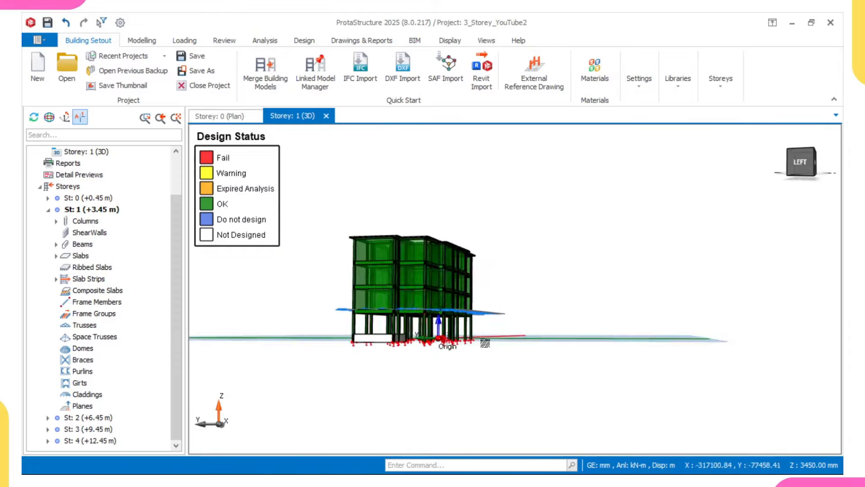
{"action": "scroll", "coordinate": [433, 344], "scroll_direction": "up", "scroll_amount": 2}
{"action": "middle_click_drag", "start_coordinate": [341, 330], "coordinate": [382, 377]}
{"action": "scroll", "coordinate": [380, 377], "scroll_direction": "up", "scroll_amount": 2}
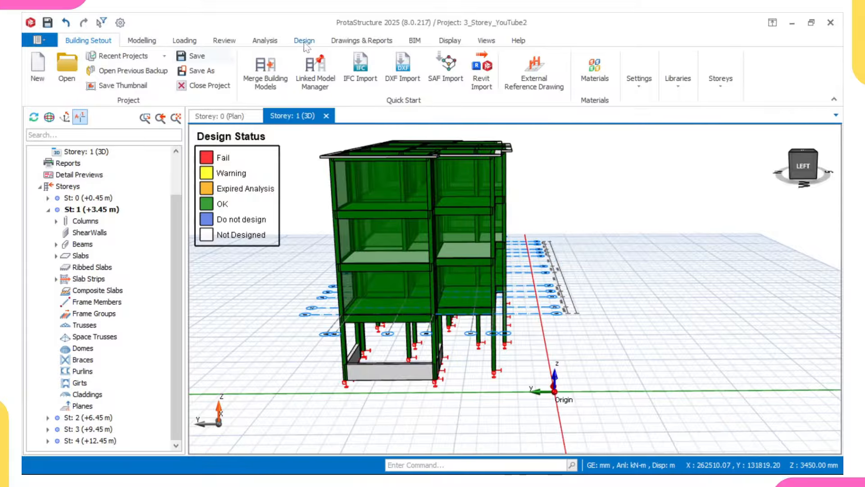
Step: Set Visual Interrogation's criteria for recolouring to None and view the model from lower down
{"action": "left_click", "coordinate": [458, 41]}
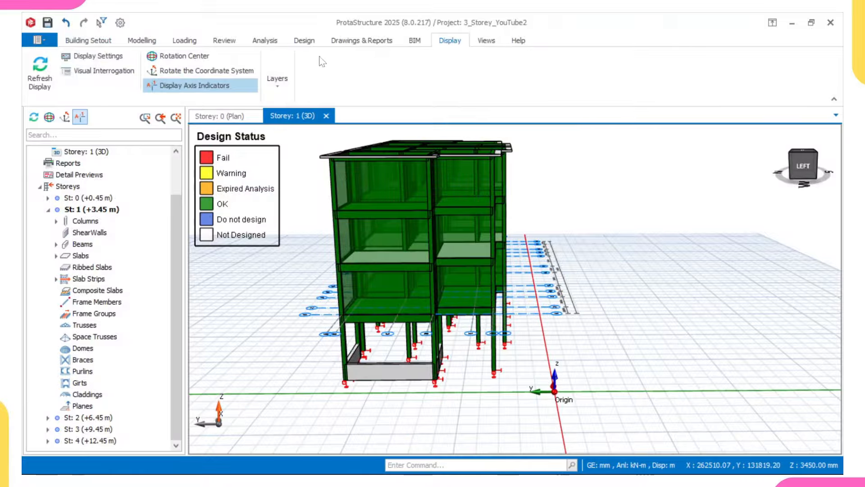
{"action": "left_click", "coordinate": [104, 71]}
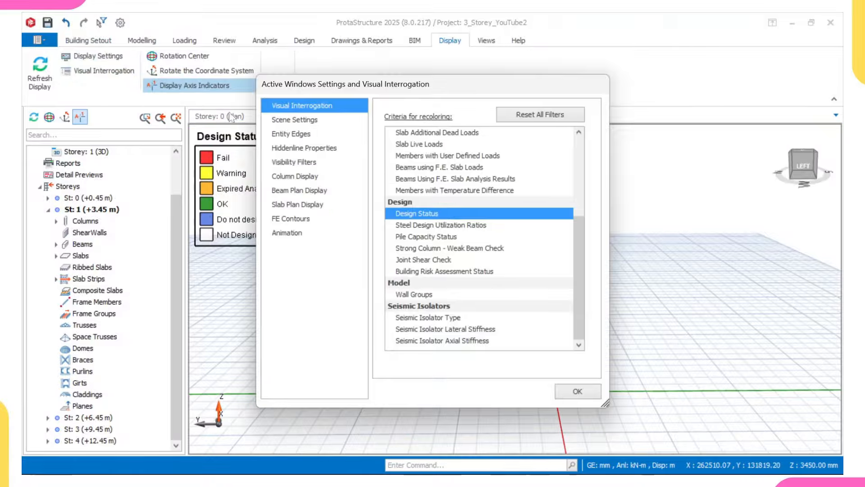
{"action": "scroll", "coordinate": [424, 198], "scroll_direction": "up", "scroll_amount": 4}
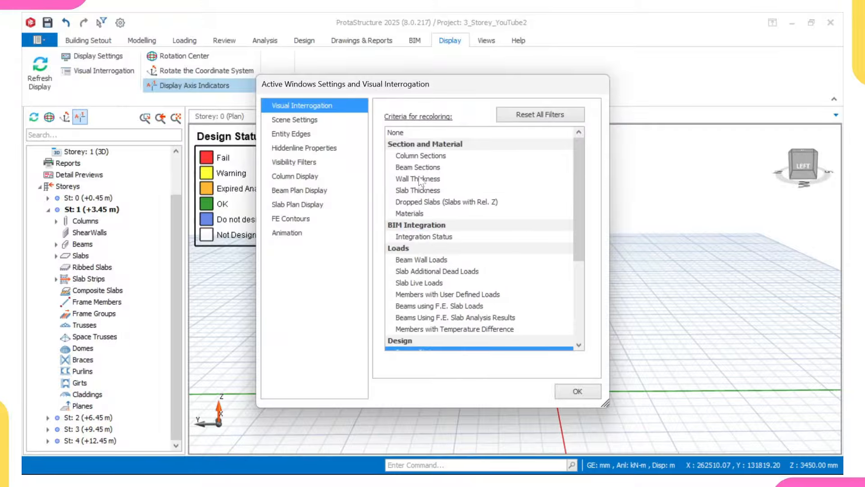
{"action": "left_click", "coordinate": [411, 133]}
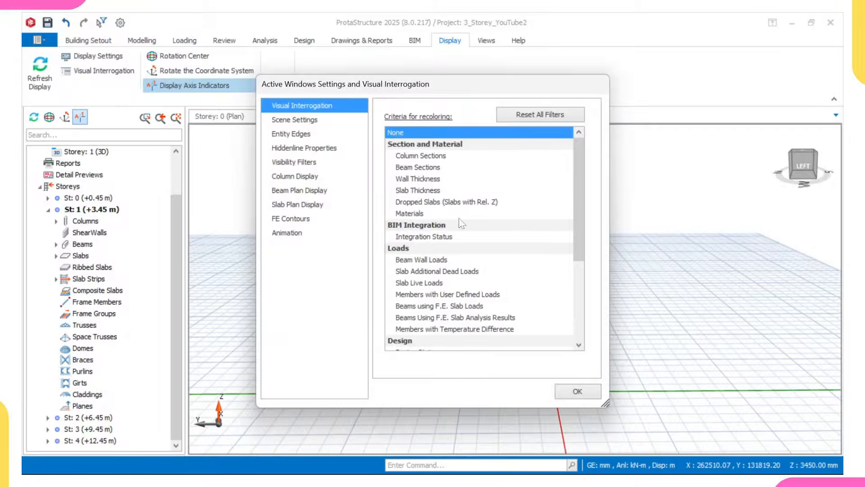
{"action": "left_click", "coordinate": [579, 391]}
{"action": "middle_click_drag", "start_coordinate": [431, 356], "coordinate": [504, 340]}
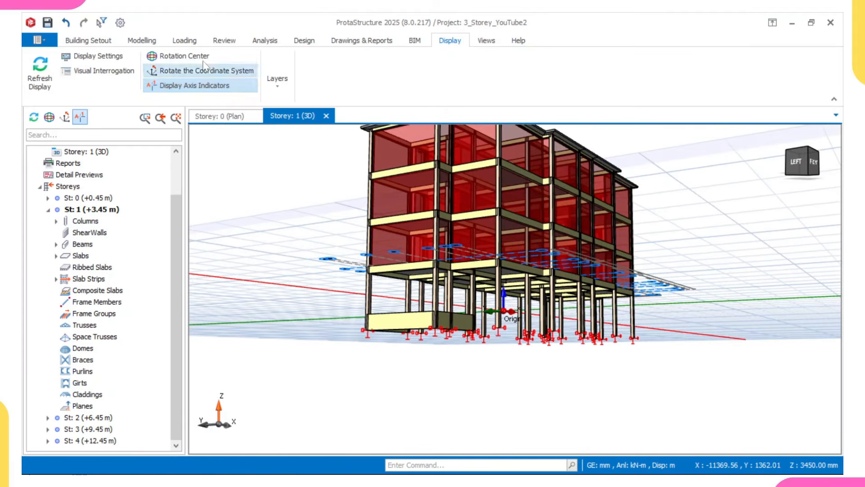
Step: On the Storey 0 plan, set the recolouring criterion to None as well
{"action": "left_click", "coordinate": [225, 116]}
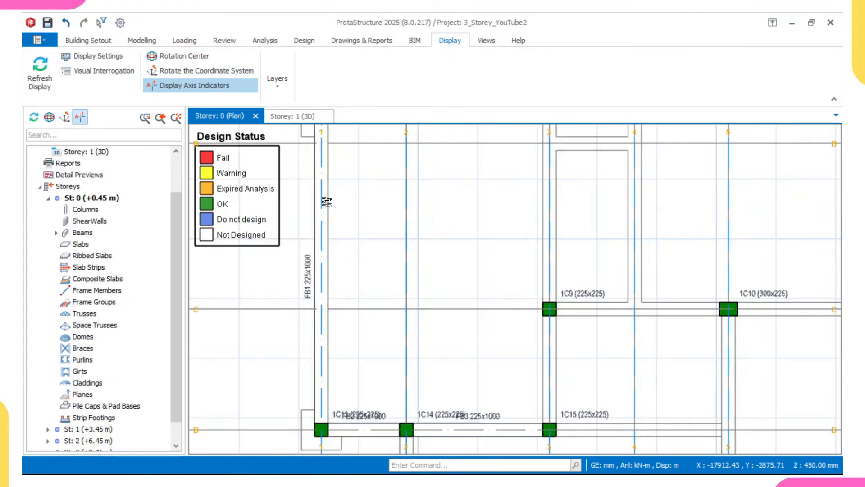
{"action": "scroll", "coordinate": [386, 272], "scroll_direction": "down", "scroll_amount": 3}
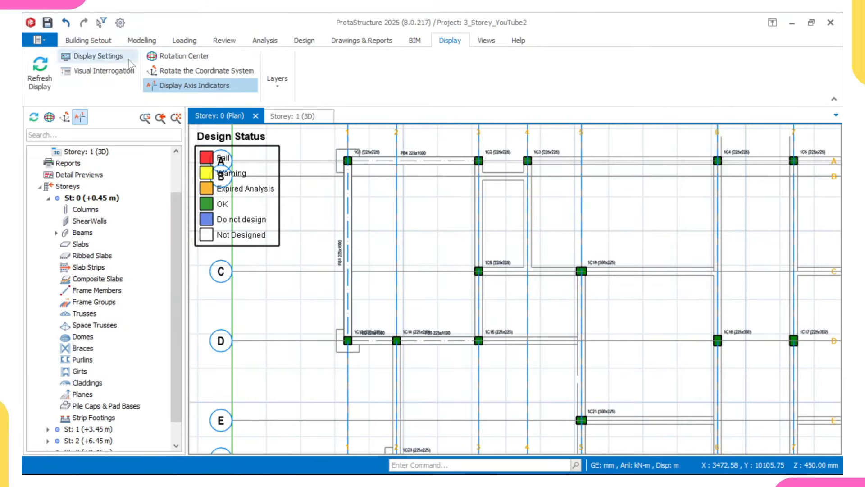
{"action": "left_click", "coordinate": [112, 70]}
{"action": "scroll", "coordinate": [439, 215], "scroll_direction": "up", "scroll_amount": 4}
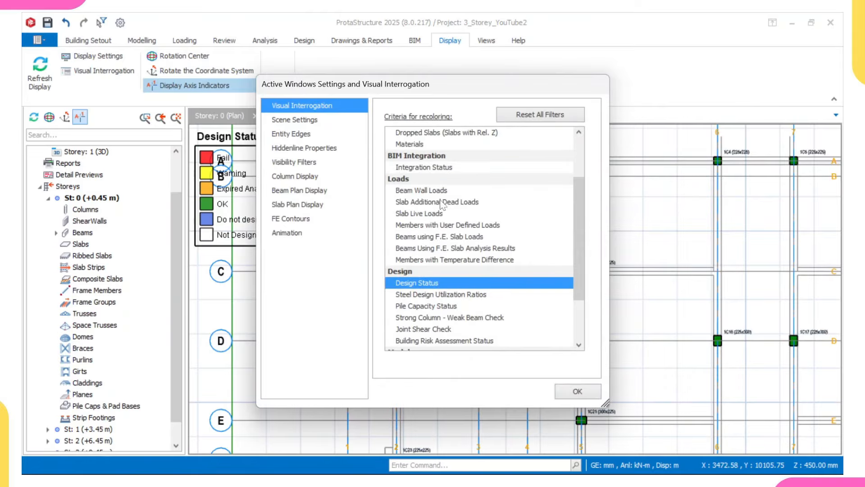
{"action": "left_click", "coordinate": [423, 132]}
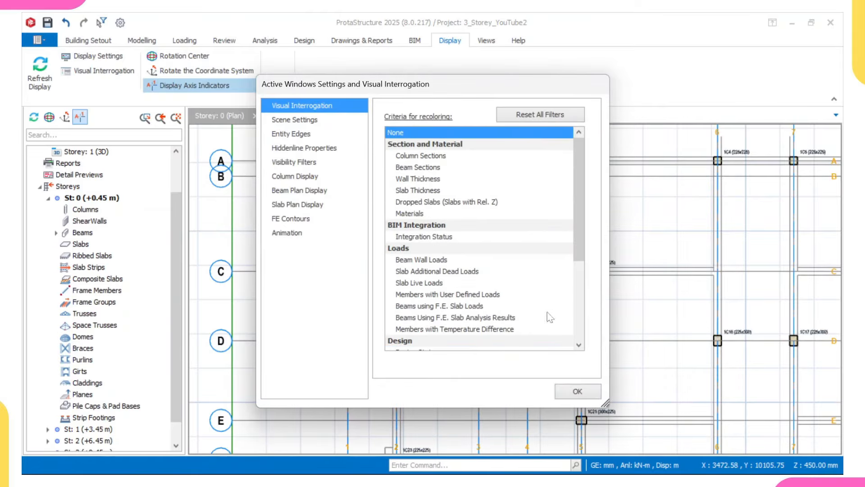
{"action": "left_click", "coordinate": [584, 395]}
{"action": "scroll", "coordinate": [406, 280], "scroll_direction": "up", "scroll_amount": 3}
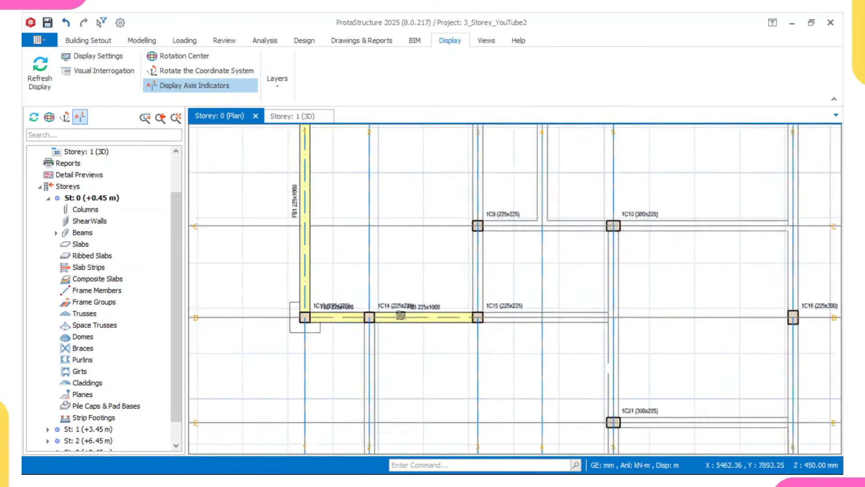
Step: Draw foundation beams from column A/3 to 1C15 and on to 9/A
{"action": "left_click", "coordinate": [396, 306]}
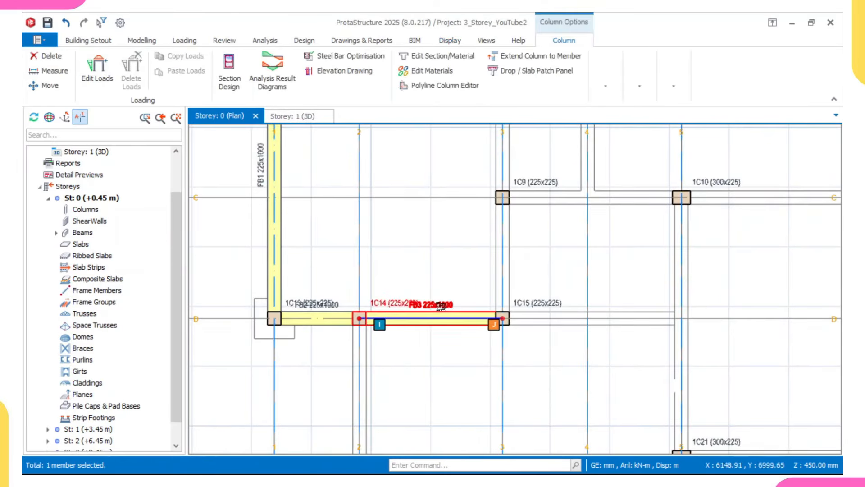
{"action": "double_click", "coordinate": [441, 305]}
{"action": "scroll", "coordinate": [442, 297], "scroll_direction": "down", "scroll_amount": 3}
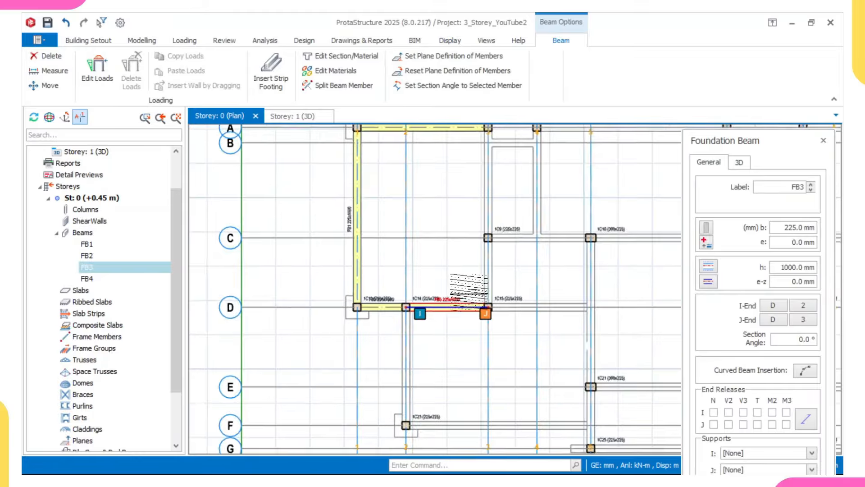
{"action": "scroll", "coordinate": [459, 135], "scroll_direction": "up", "scroll_amount": 3}
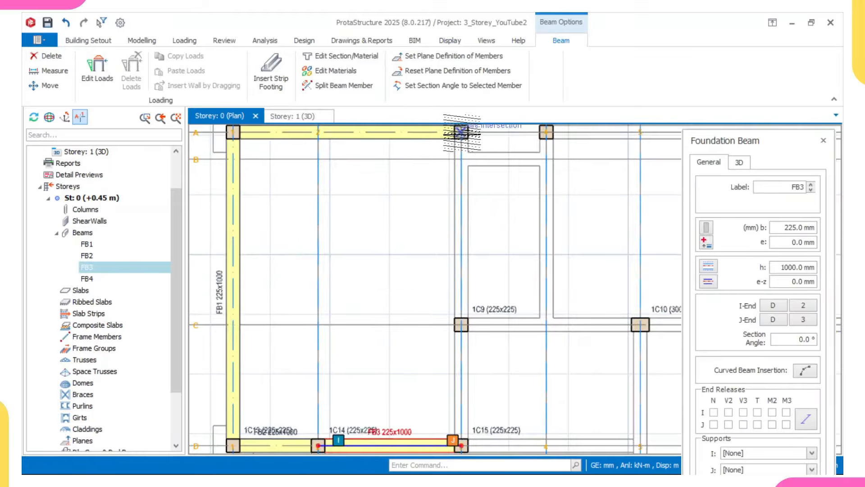
{"action": "left_click", "coordinate": [462, 133]}
{"action": "middle_click_drag", "start_coordinate": [513, 358], "coordinate": [480, 253]}
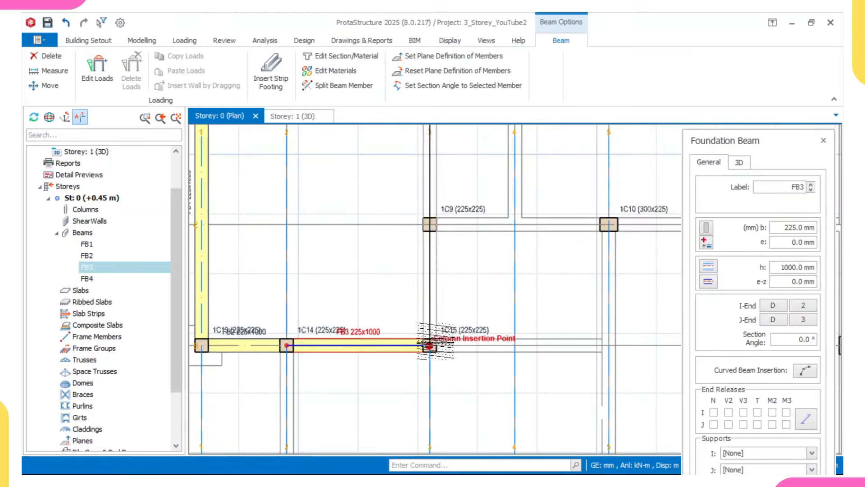
{"action": "left_click", "coordinate": [430, 345]}
{"action": "middle_click_drag", "start_coordinate": [429, 345], "coordinate": [457, 343]}
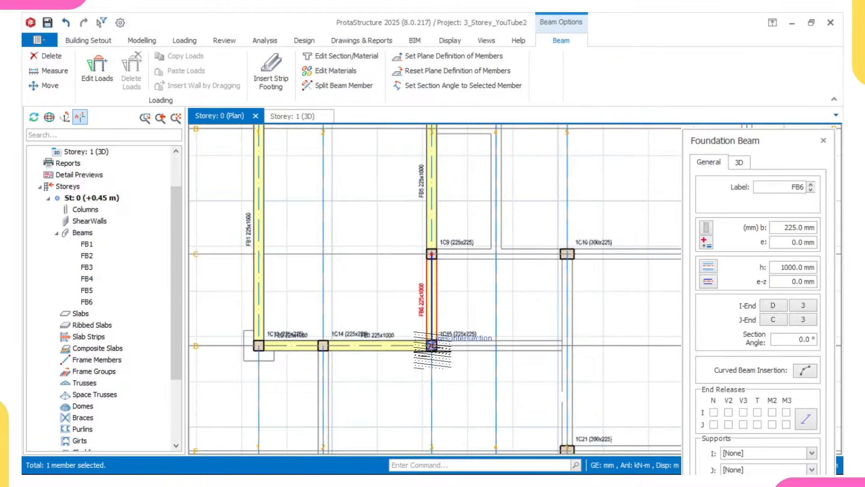
{"action": "scroll", "coordinate": [350, 344], "scroll_direction": "up", "scroll_amount": 1}
{"action": "scroll", "coordinate": [304, 341], "scroll_direction": "down", "scroll_amount": 5}
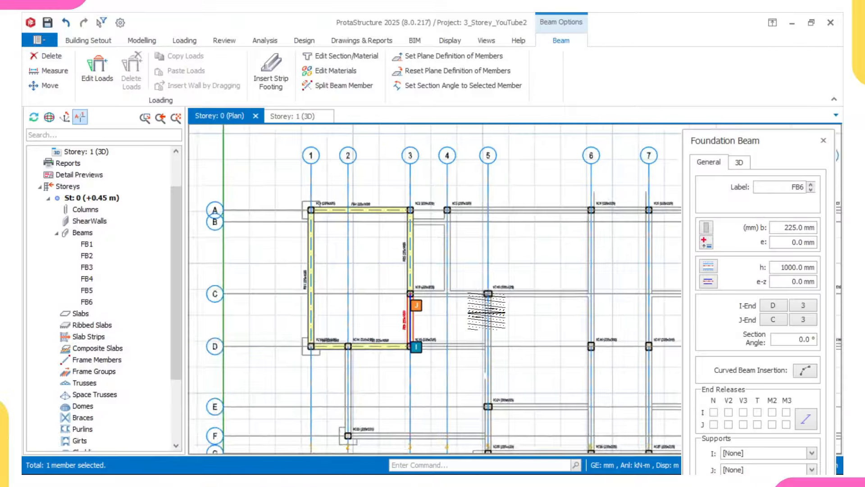
{"action": "scroll", "coordinate": [305, 233], "scroll_direction": "up", "scroll_amount": 4}
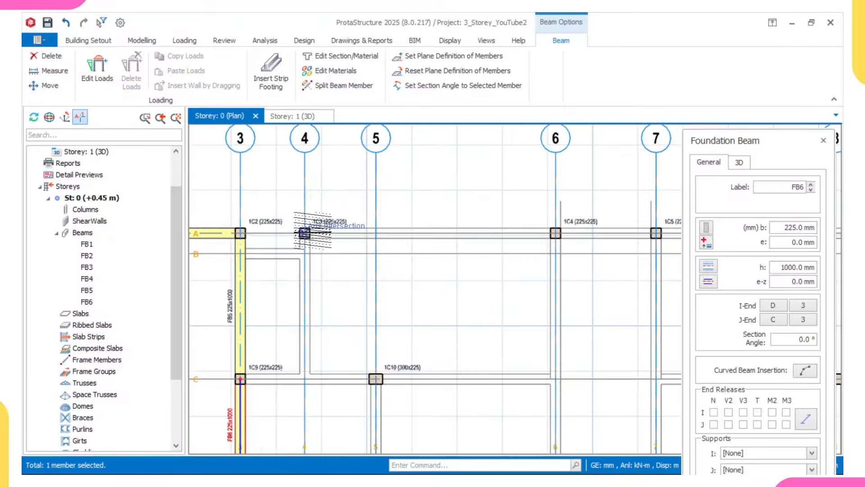
{"action": "scroll", "coordinate": [383, 231], "scroll_direction": "down", "scroll_amount": 3}
{"action": "scroll", "coordinate": [478, 243], "scroll_direction": "up", "scroll_amount": 3}
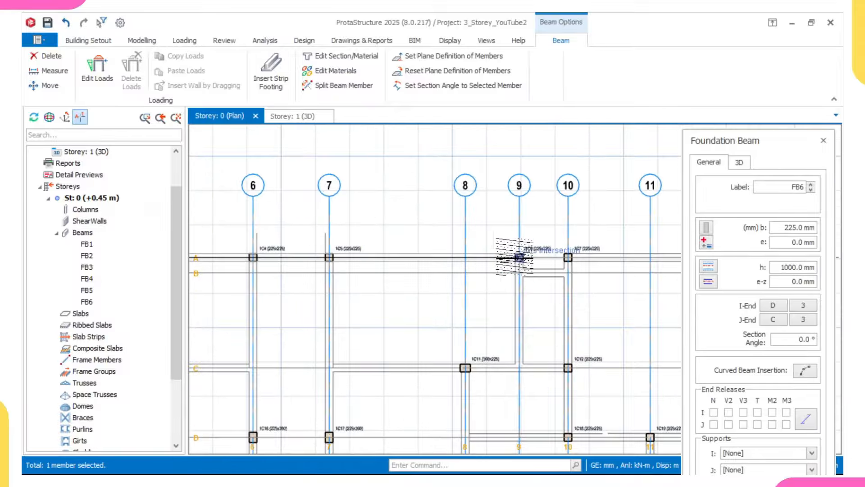
{"action": "left_click", "coordinate": [520, 257]}
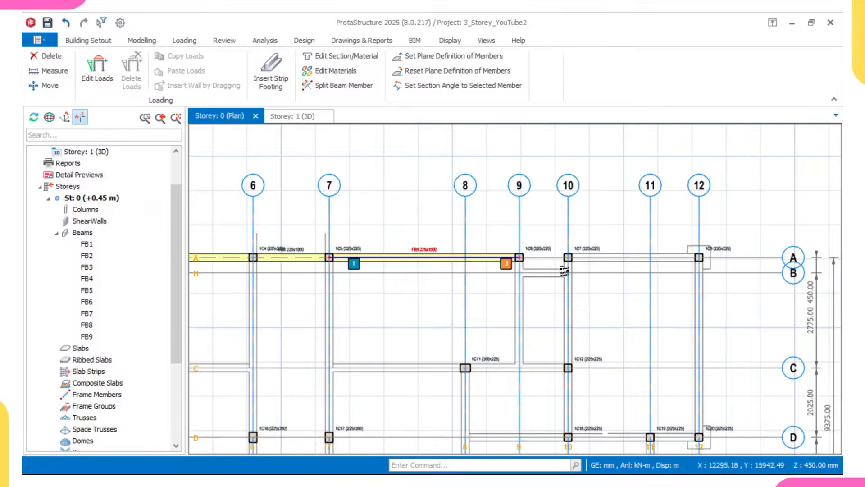
{"action": "key", "text": "Escape"}
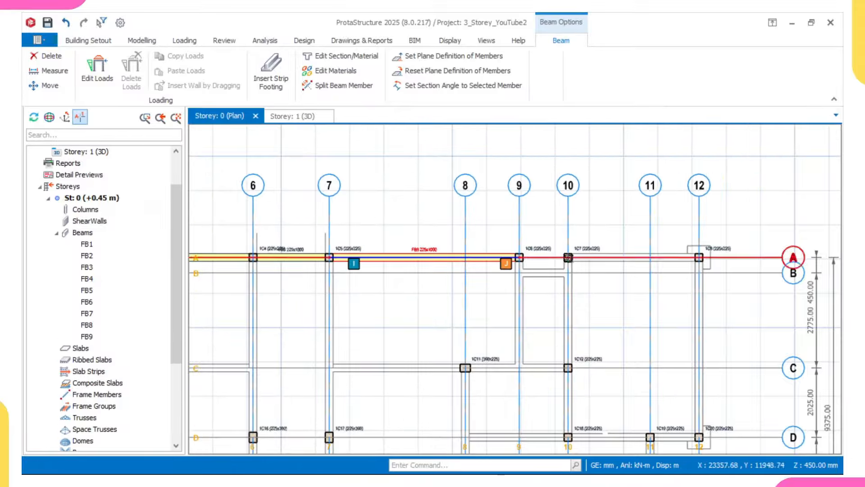
Step: Draw foundation beams from 10/A to 12/A, down grid 12 to 12/D, and along D to 10/D
{"action": "double_click", "coordinate": [418, 249]}
{"action": "middle_click_drag", "start_coordinate": [579, 247], "coordinate": [443, 251]}
{"action": "scroll", "coordinate": [444, 252], "scroll_direction": "up", "scroll_amount": 3}
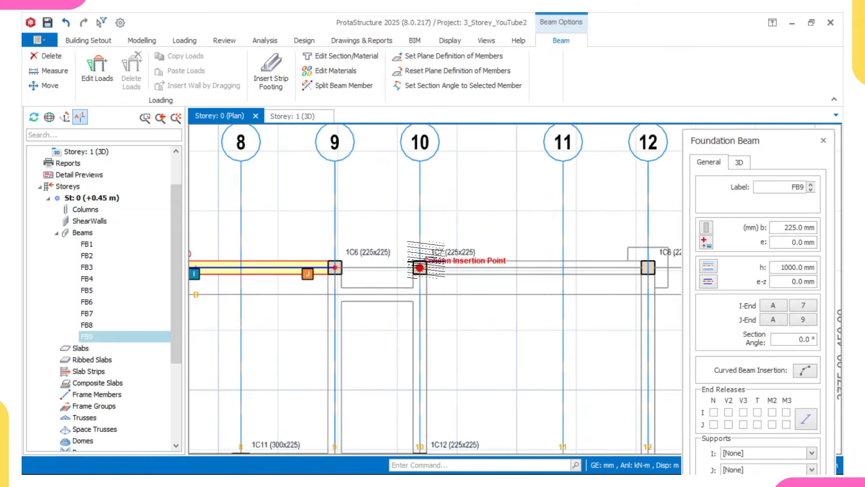
{"action": "left_click", "coordinate": [419, 268]}
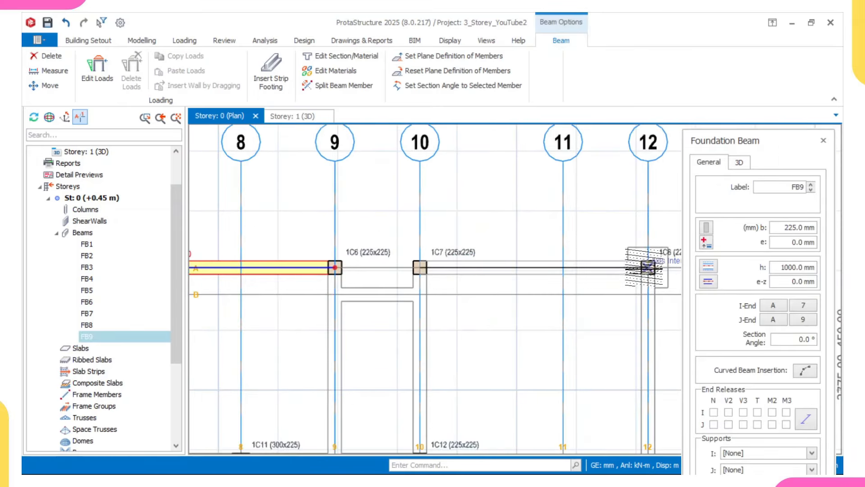
{"action": "left_click", "coordinate": [648, 267]}
{"action": "left_click", "coordinate": [647, 267]}
{"action": "scroll", "coordinate": [647, 268], "scroll_direction": "down", "scroll_amount": 5}
{"action": "scroll", "coordinate": [654, 324], "scroll_direction": "up", "scroll_amount": 4}
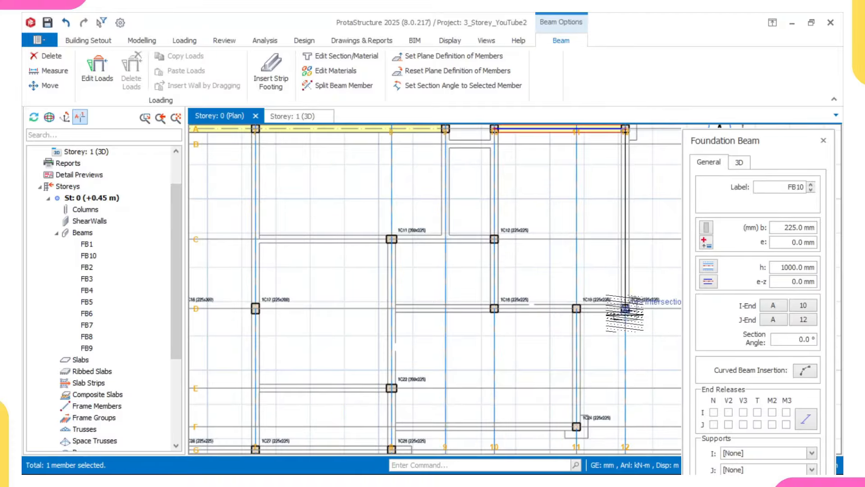
{"action": "left_click", "coordinate": [626, 308]}
{"action": "scroll", "coordinate": [508, 304], "scroll_direction": "up", "scroll_amount": 1}
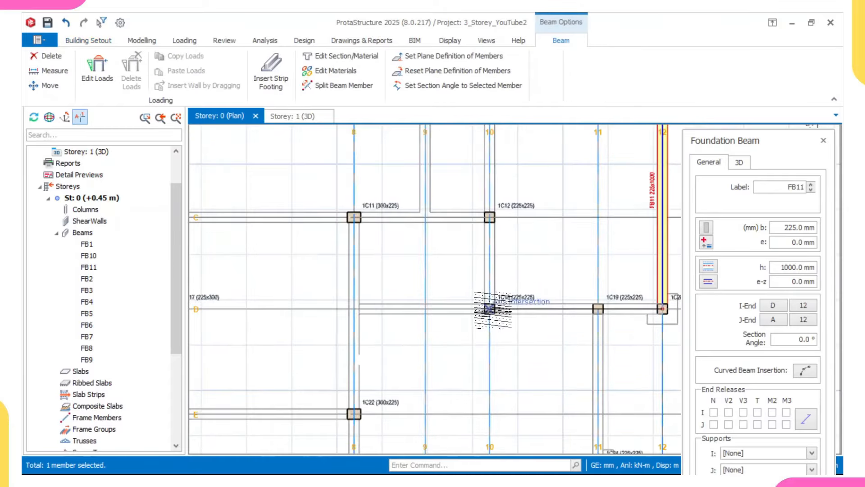
{"action": "scroll", "coordinate": [494, 281], "scroll_direction": "down", "scroll_amount": 5}
{"action": "scroll", "coordinate": [495, 287], "scroll_direction": "up", "scroll_amount": 4}
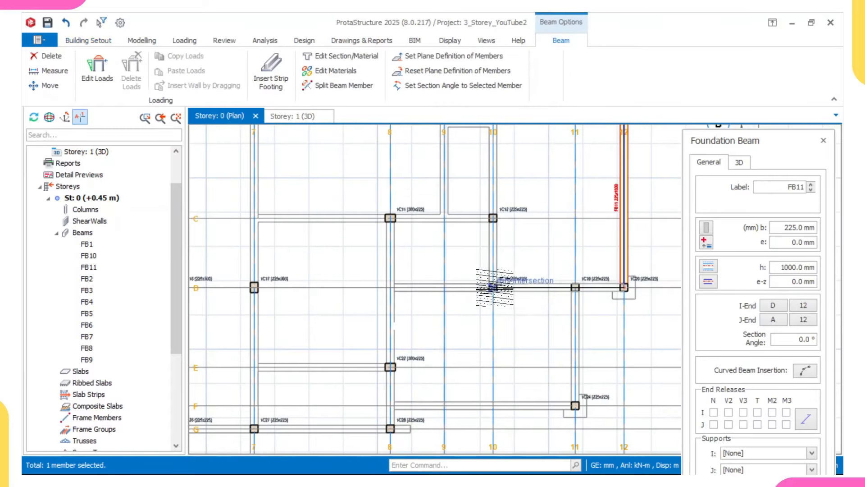
{"action": "left_click", "coordinate": [488, 270]}
Step: Add the grid 10 beam toward axis A and run the grid 8 beam to row G
{"action": "scroll", "coordinate": [484, 253], "scroll_direction": "down", "scroll_amount": 1}
{"action": "middle_click_drag", "start_coordinate": [485, 224], "coordinate": [469, 315]}
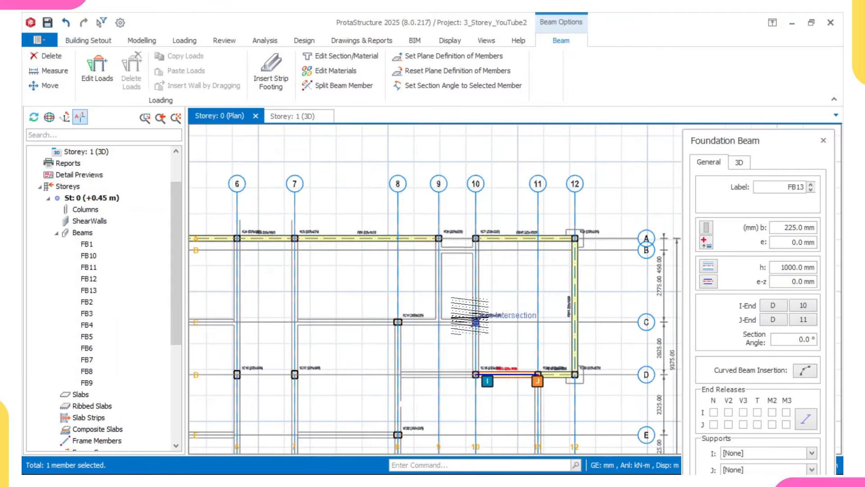
{"action": "scroll", "coordinate": [465, 241], "scroll_direction": "up", "scroll_amount": 2}
{"action": "scroll", "coordinate": [478, 270], "scroll_direction": "down", "scroll_amount": 3}
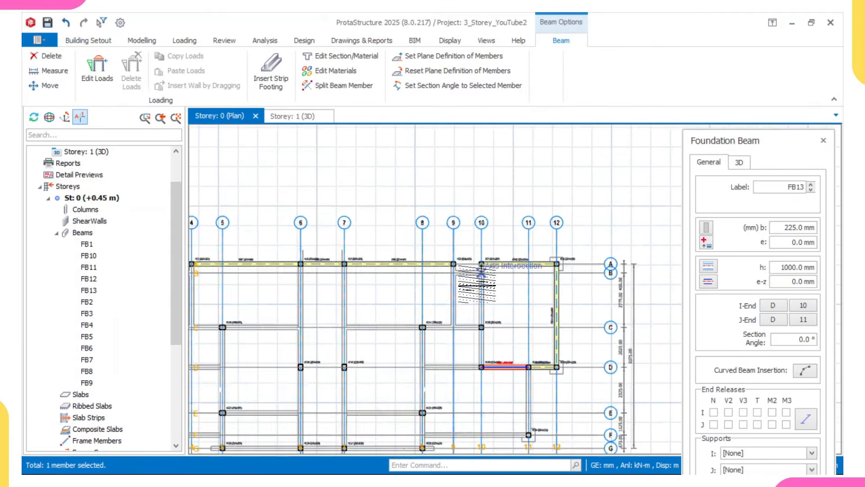
{"action": "scroll", "coordinate": [479, 347], "scroll_direction": "up", "scroll_amount": 3}
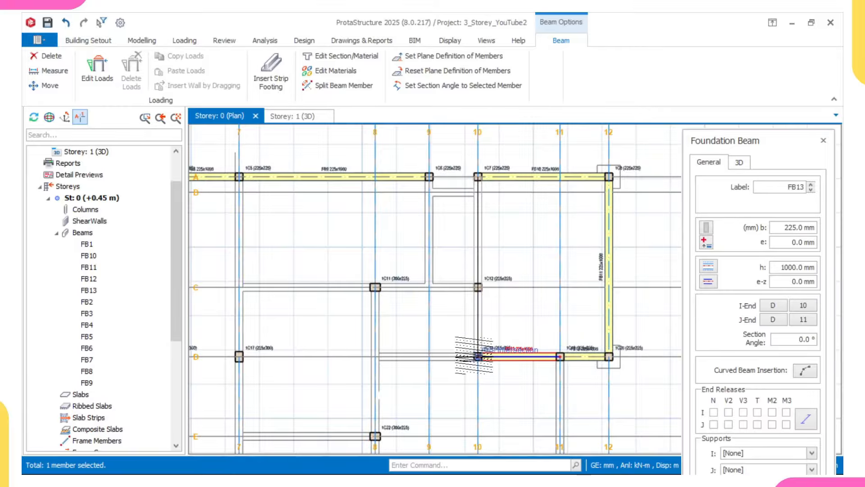
{"action": "left_click", "coordinate": [477, 176]}
{"action": "scroll", "coordinate": [375, 288], "scroll_direction": "up", "scroll_amount": 1}
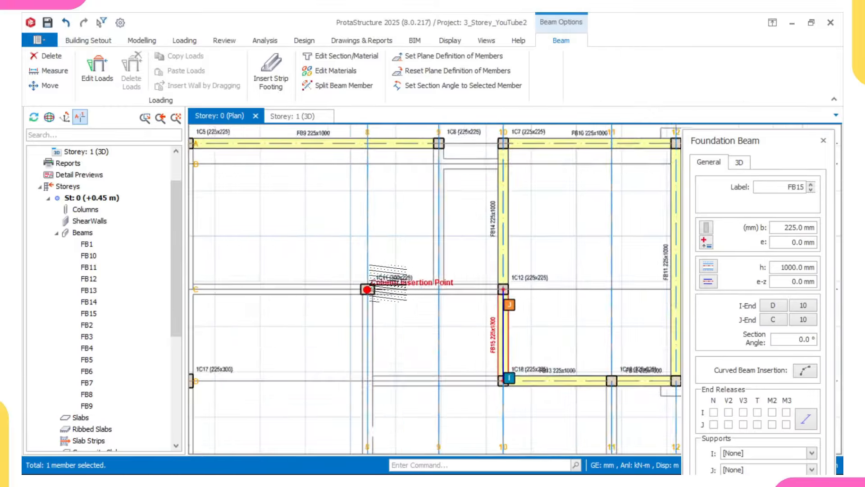
{"action": "scroll", "coordinate": [387, 283], "scroll_direction": "down", "scroll_amount": 3}
{"action": "scroll", "coordinate": [456, 329], "scroll_direction": "up", "scroll_amount": 2}
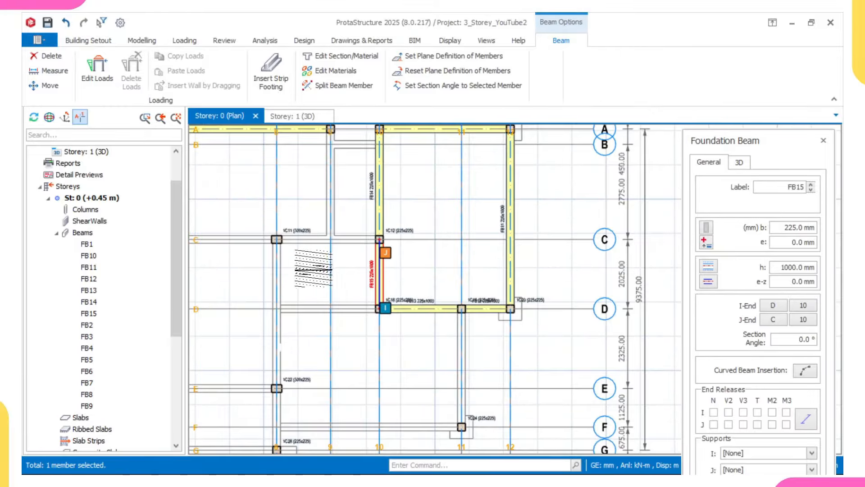
{"action": "scroll", "coordinate": [283, 356], "scroll_direction": "down", "scroll_amount": 4}
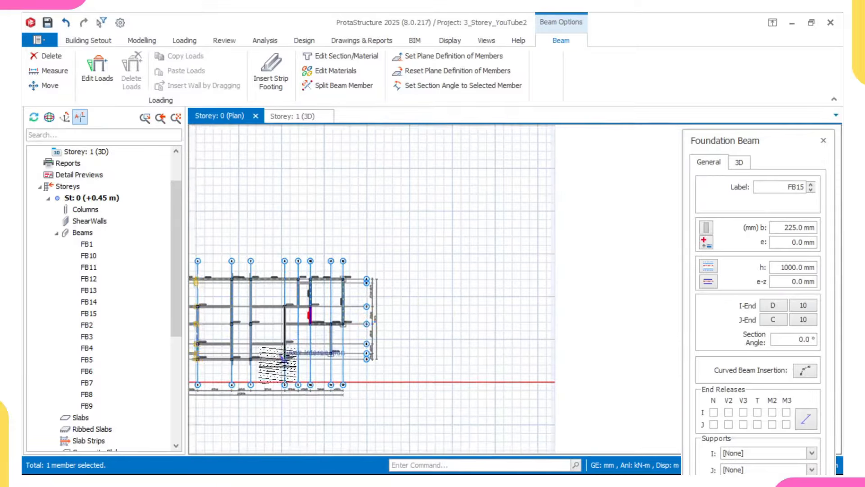
{"action": "scroll", "coordinate": [278, 365], "scroll_direction": "up", "scroll_amount": 4}
{"action": "left_click", "coordinate": [298, 350]}
Step: Draw the grid 7 foundation beam from row G to row A
{"action": "middle_click_drag", "start_coordinate": [230, 352], "coordinate": [446, 334]}
{"action": "scroll", "coordinate": [392, 329], "scroll_direction": "up", "scroll_amount": 2}
{"action": "left_click", "coordinate": [385, 332]}
{"action": "scroll", "coordinate": [383, 315], "scroll_direction": "down", "scroll_amount": 3}
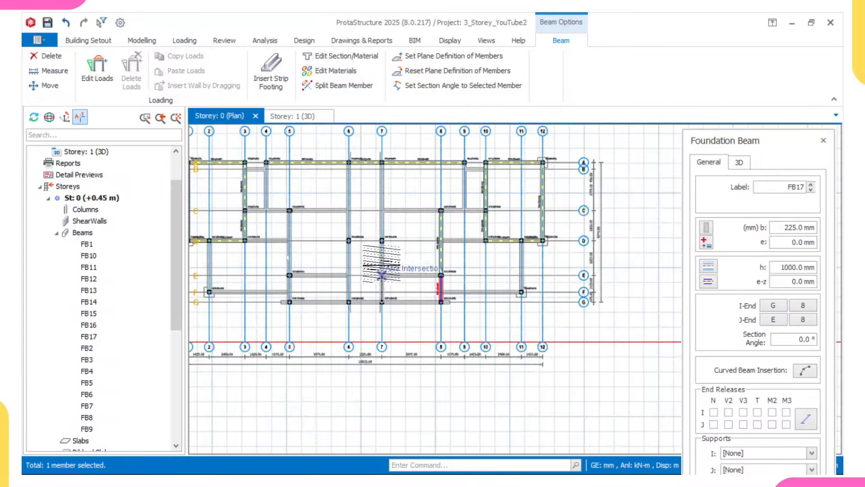
{"action": "scroll", "coordinate": [333, 250], "scroll_direction": "up", "scroll_amount": 2}
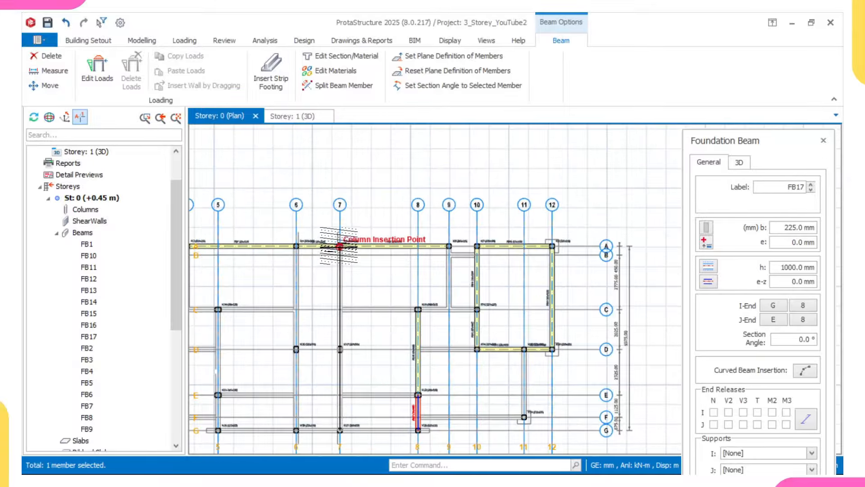
{"action": "left_click", "coordinate": [340, 246]}
{"action": "key", "text": "Escape"}
{"action": "scroll", "coordinate": [360, 299], "scroll_direction": "up", "scroll_amount": 1}
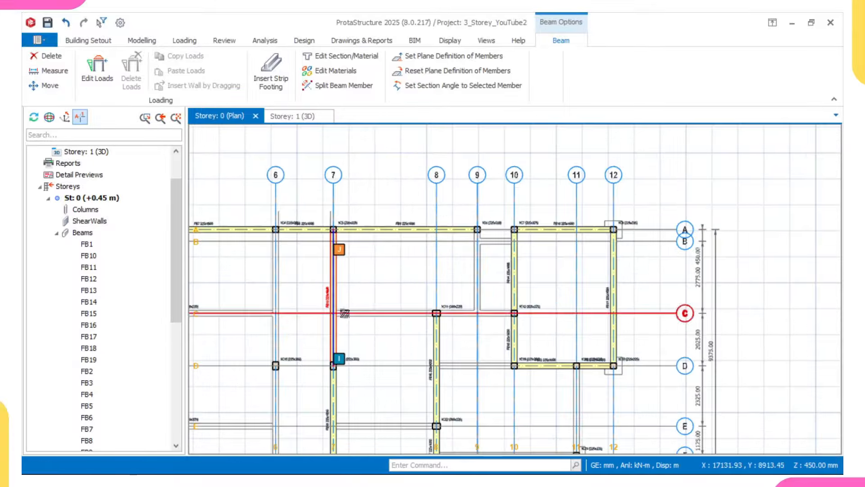
{"action": "scroll", "coordinate": [478, 363], "scroll_direction": "up", "scroll_amount": 1}
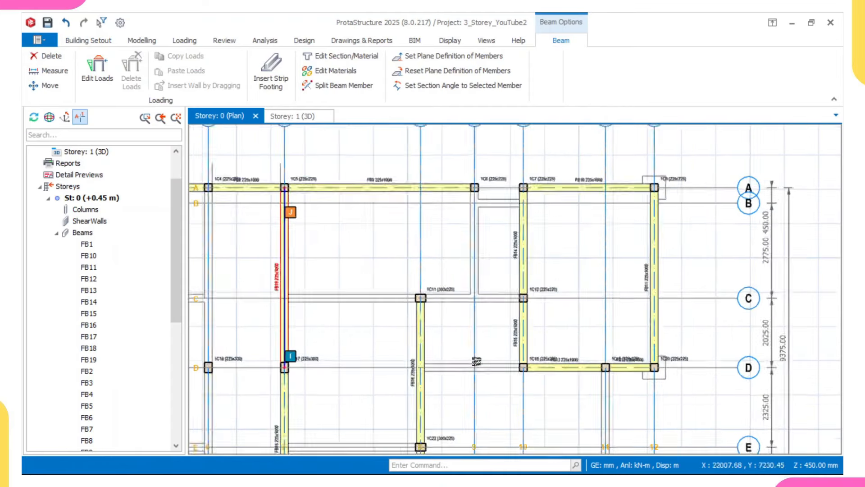
{"action": "scroll", "coordinate": [451, 358], "scroll_direction": "up", "scroll_amount": 1}
Step: Complete the grid C foundation beam to column 1C12
{"action": "double_click", "coordinate": [407, 370]}
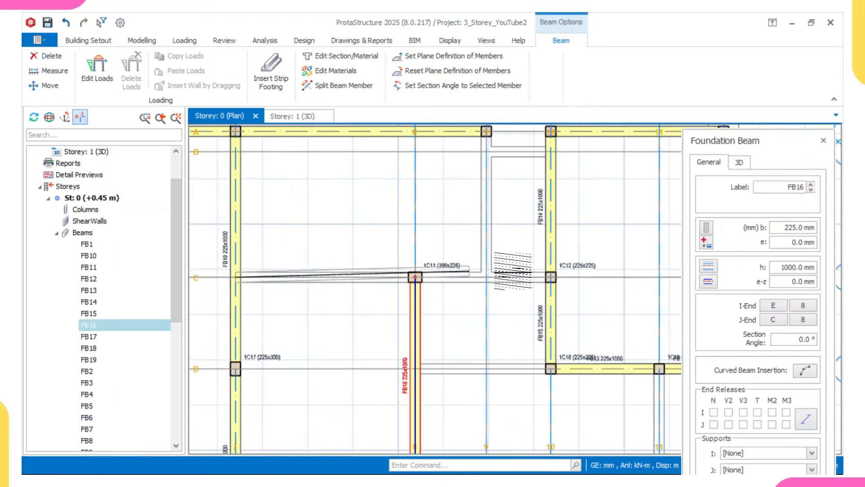
{"action": "scroll", "coordinate": [550, 276], "scroll_direction": "up", "scroll_amount": 1}
{"action": "left_click", "coordinate": [550, 276]}
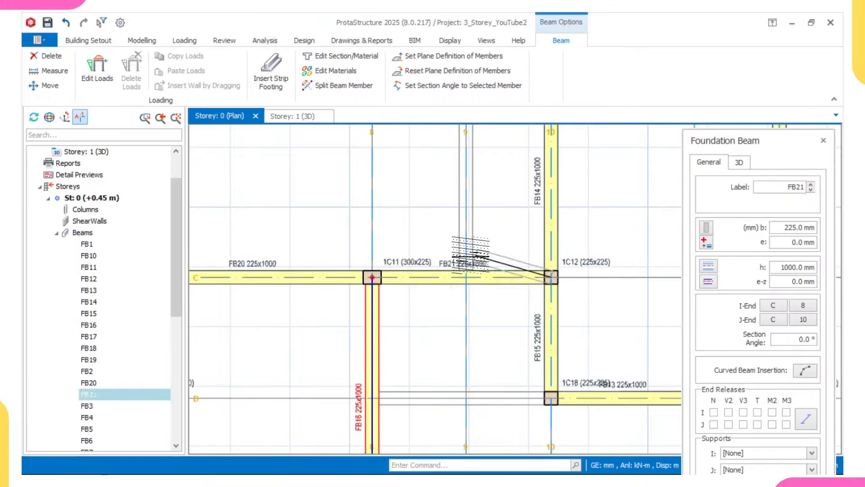
{"action": "scroll", "coordinate": [465, 200], "scroll_direction": "down", "scroll_amount": 2}
{"action": "scroll", "coordinate": [468, 182], "scroll_direction": "up", "scroll_amount": 2}
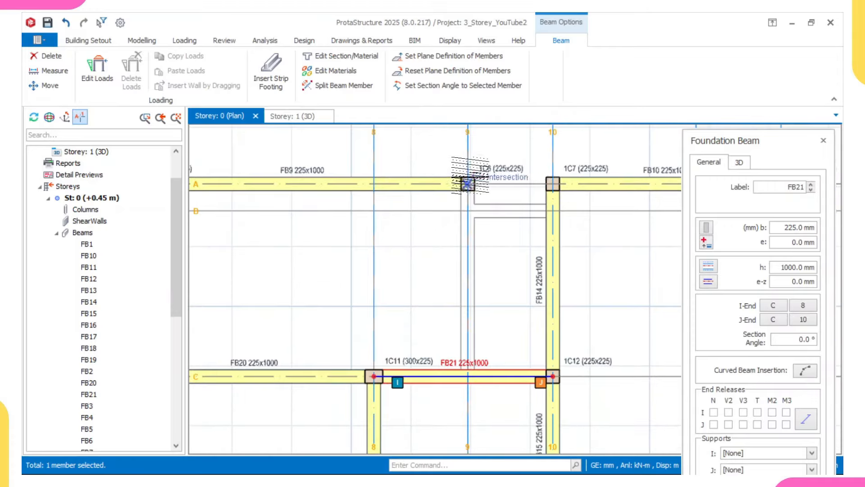
Step: Add grid 9 beams from 1C6 to row C and to B9, plus FB24 from B9 to B10
{"action": "left_click", "coordinate": [467, 184]}
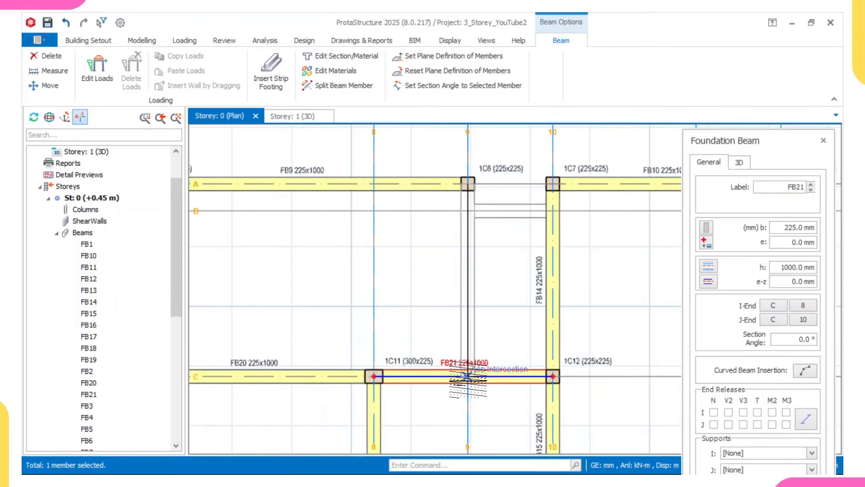
{"action": "left_click", "coordinate": [468, 376]}
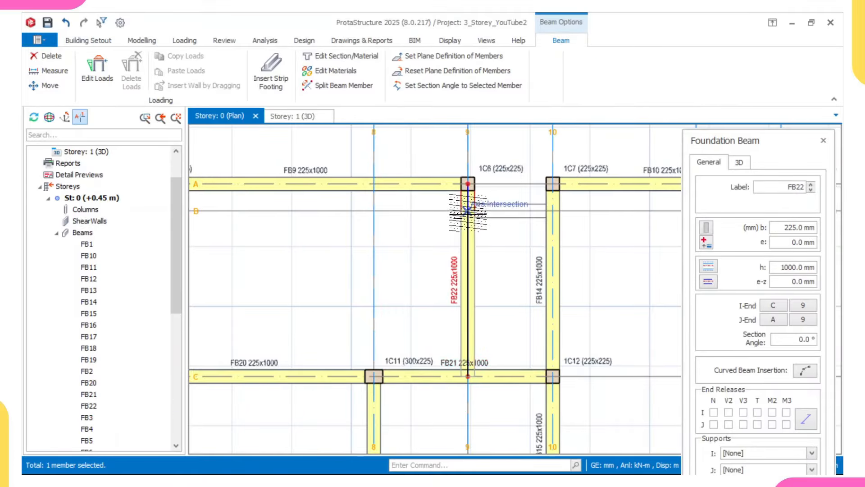
{"action": "left_click", "coordinate": [468, 212]}
{"action": "scroll", "coordinate": [524, 216], "scroll_direction": "down", "scroll_amount": 3}
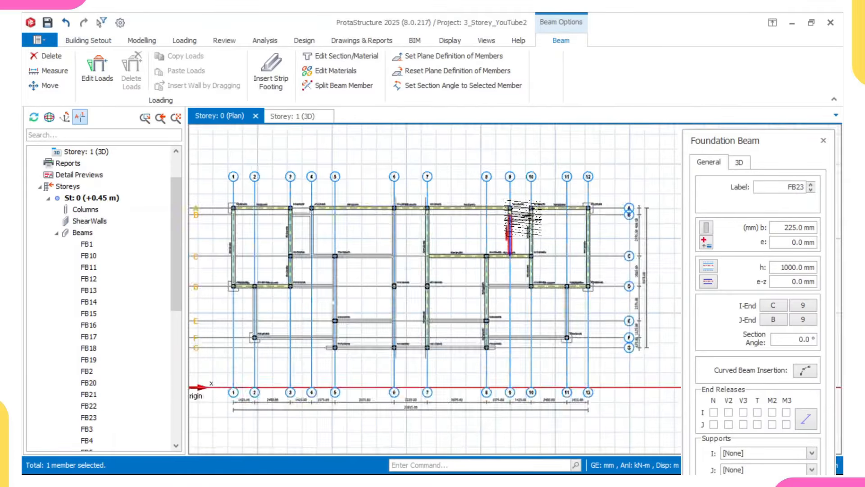
{"action": "scroll", "coordinate": [510, 214], "scroll_direction": "up", "scroll_amount": 3}
{"action": "left_click", "coordinate": [510, 217]}
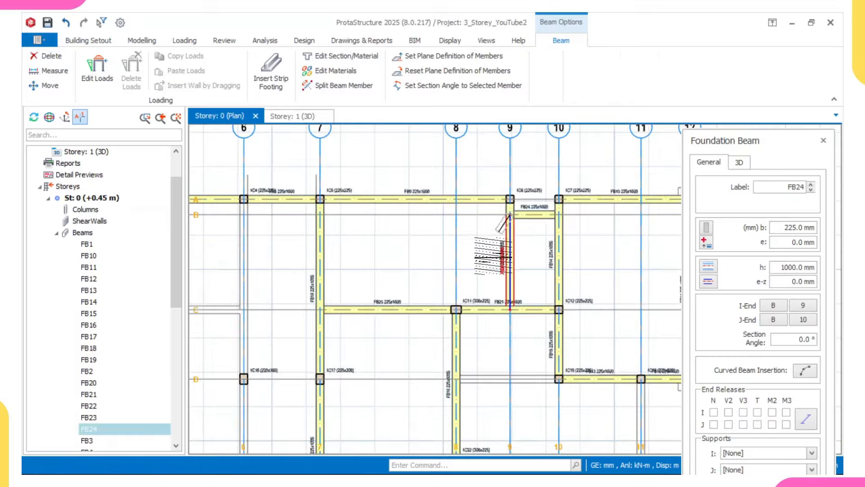
{"action": "scroll", "coordinate": [495, 258], "scroll_direction": "down", "scroll_amount": 3}
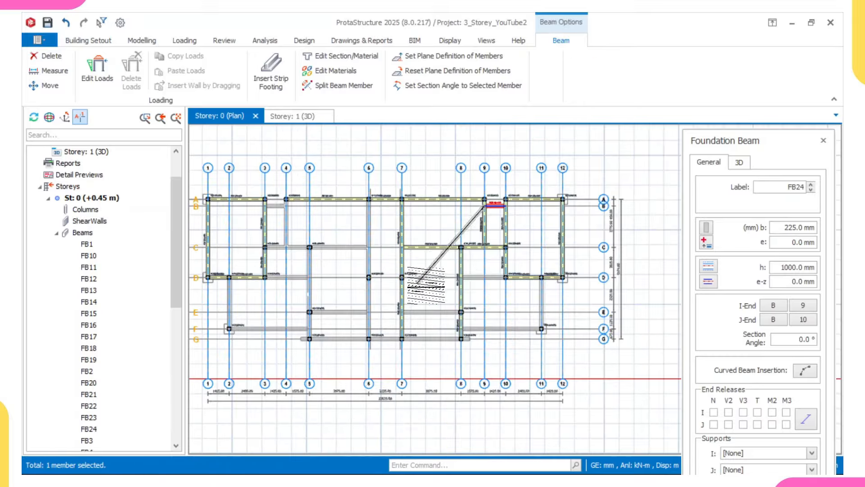
{"action": "scroll", "coordinate": [531, 242], "scroll_direction": "up", "scroll_amount": 3}
{"action": "scroll", "coordinate": [531, 243], "scroll_direction": "up", "scroll_amount": 2}
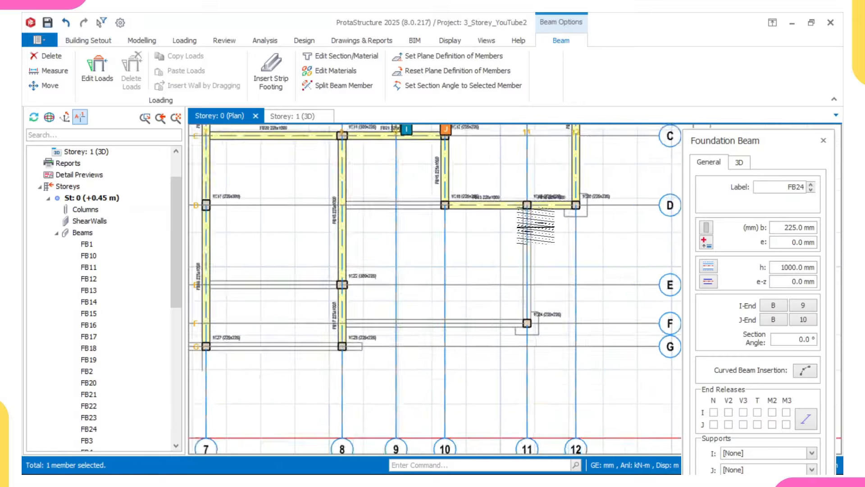
Step: Draw the grid 11 beam from D to column 1C24 and the row F beam from grid 8 to 11
{"action": "left_click", "coordinate": [529, 210]}
{"action": "scroll", "coordinate": [523, 357], "scroll_direction": "up", "scroll_amount": 3}
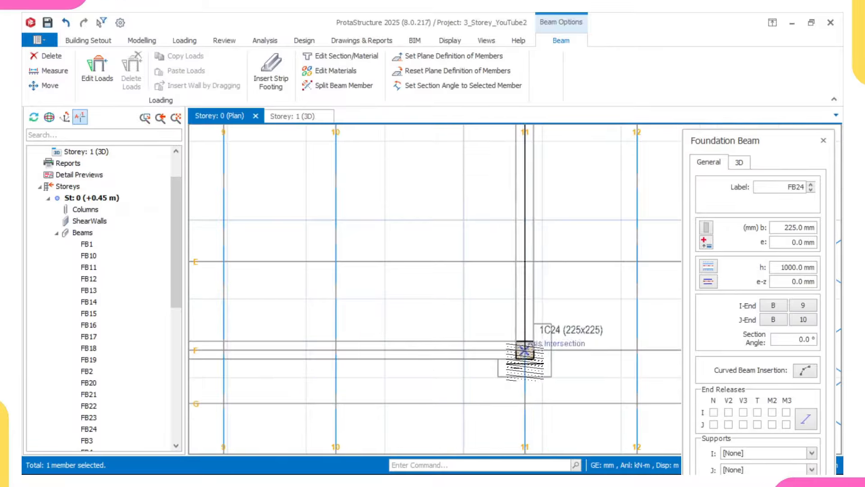
{"action": "left_click", "coordinate": [524, 356]}
{"action": "scroll", "coordinate": [448, 350], "scroll_direction": "down", "scroll_amount": 2}
{"action": "middle_click_drag", "start_coordinate": [395, 349], "coordinate": [481, 345]}
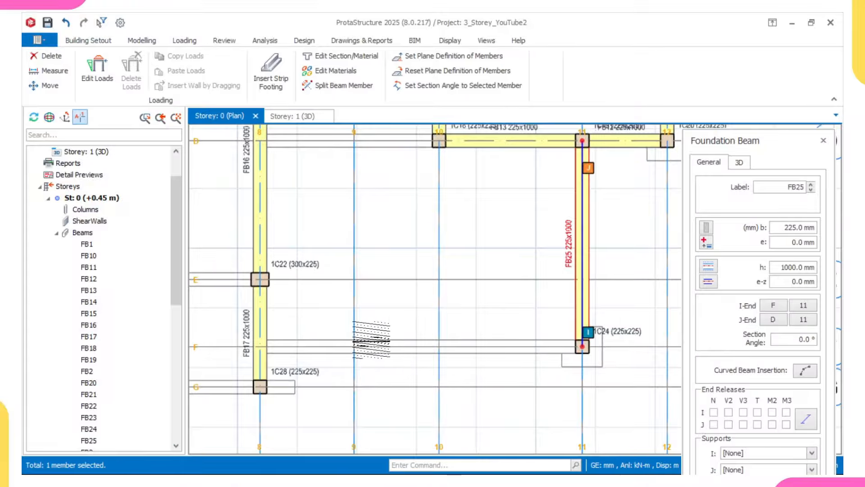
{"action": "scroll", "coordinate": [287, 346], "scroll_direction": "up", "scroll_amount": 1}
{"action": "left_click", "coordinate": [252, 345]}
{"action": "scroll", "coordinate": [306, 350], "scroll_direction": "down", "scroll_amount": 2}
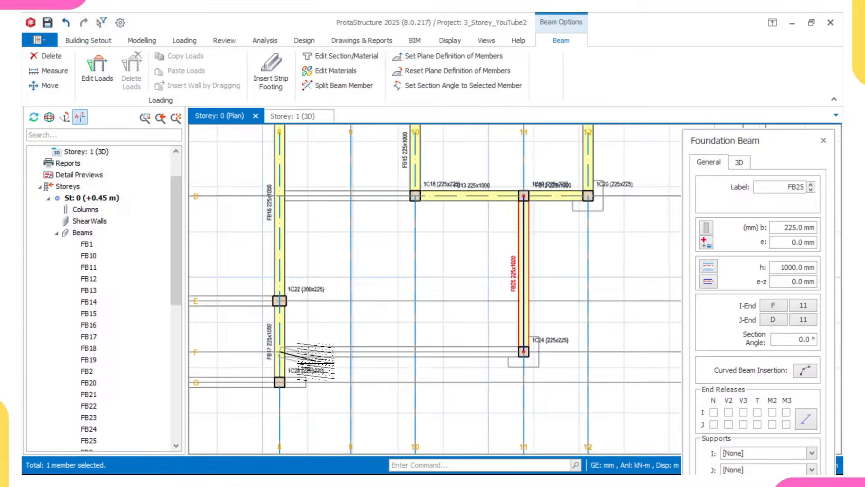
{"action": "scroll", "coordinate": [477, 354], "scroll_direction": "up", "scroll_amount": 2}
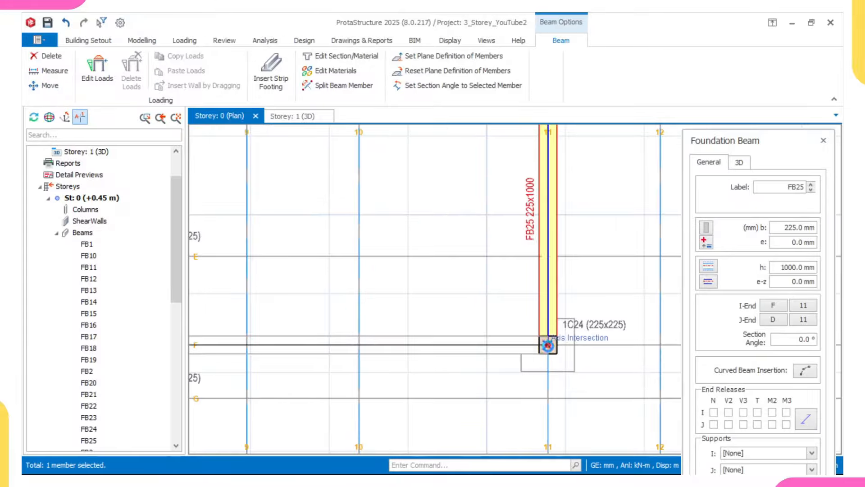
{"action": "left_click", "coordinate": [548, 346]}
{"action": "scroll", "coordinate": [496, 333], "scroll_direction": "down", "scroll_amount": 5}
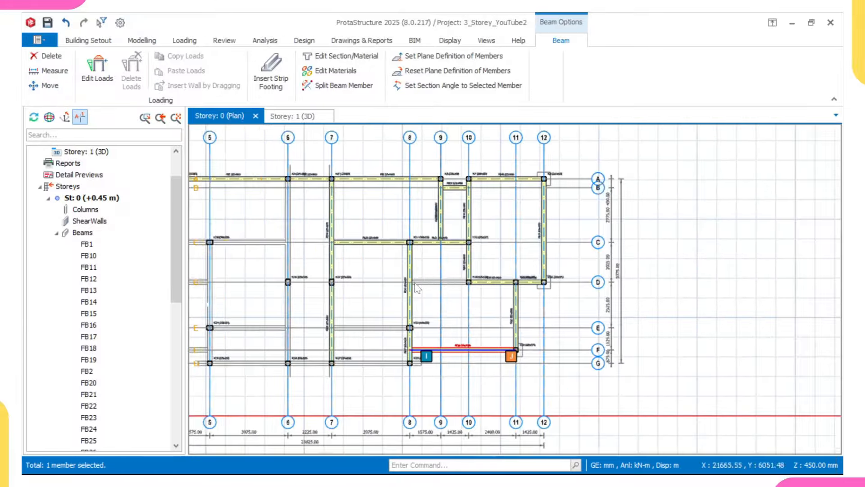
{"action": "scroll", "coordinate": [470, 280], "scroll_direction": "up", "scroll_amount": 5}
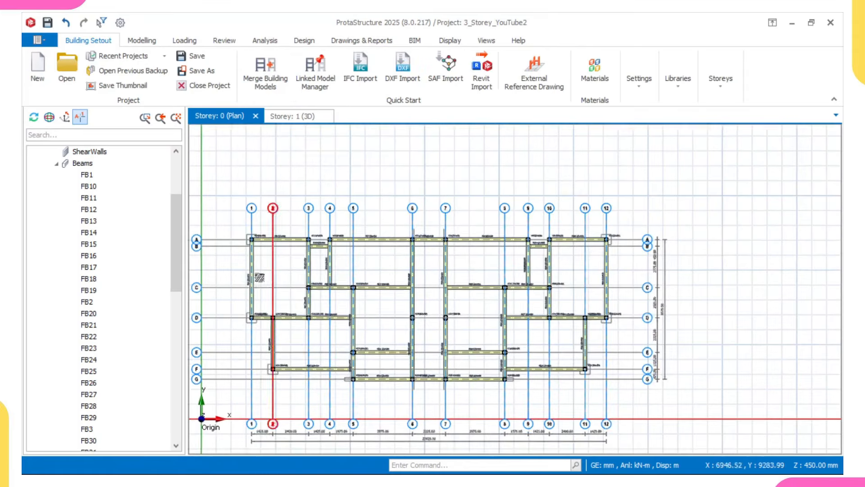
Step: Define slab FS1 at 200 mm thick with 35 mm cover and check its 1.5 kN/m2 dead load
{"action": "middle_click_drag", "start_coordinate": [259, 279], "coordinate": [275, 283]}
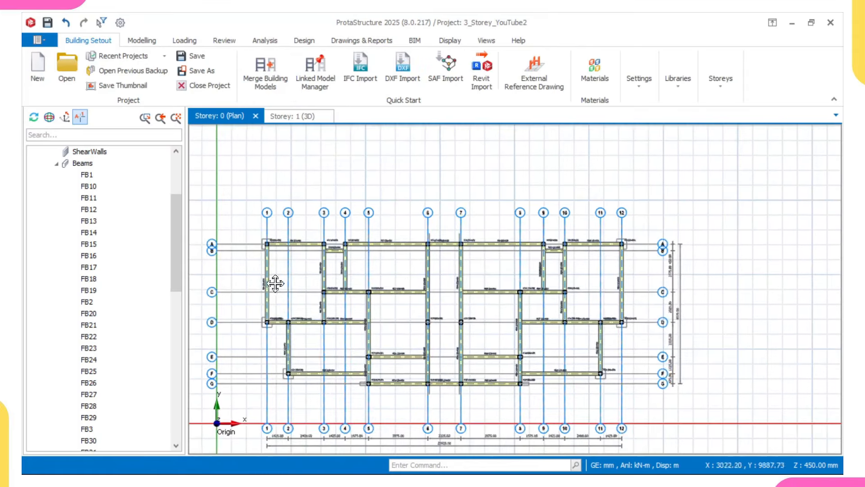
{"action": "scroll", "coordinate": [298, 291], "scroll_direction": "up", "scroll_amount": 2}
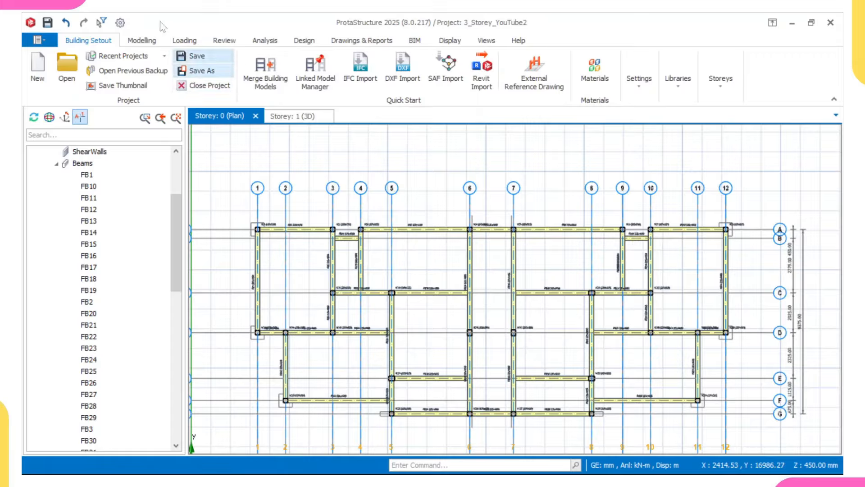
{"action": "left_click", "coordinate": [141, 40]}
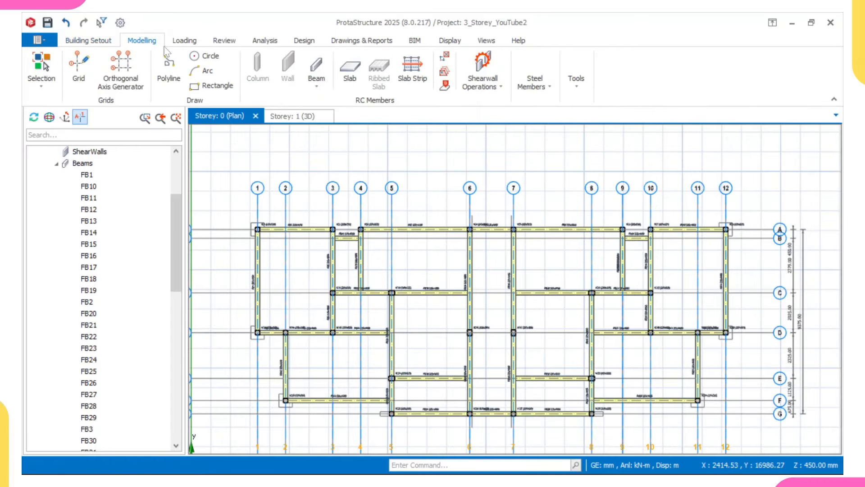
{"action": "left_click", "coordinate": [349, 68]}
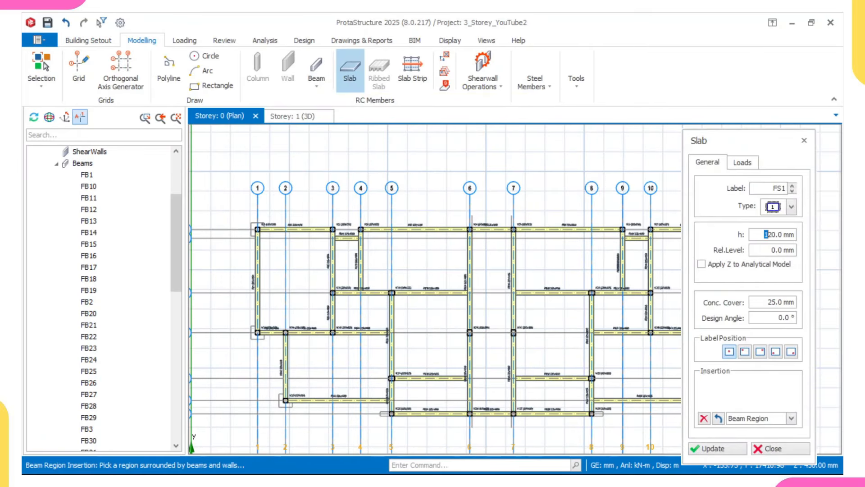
{"action": "left_click", "coordinate": [808, 236]}
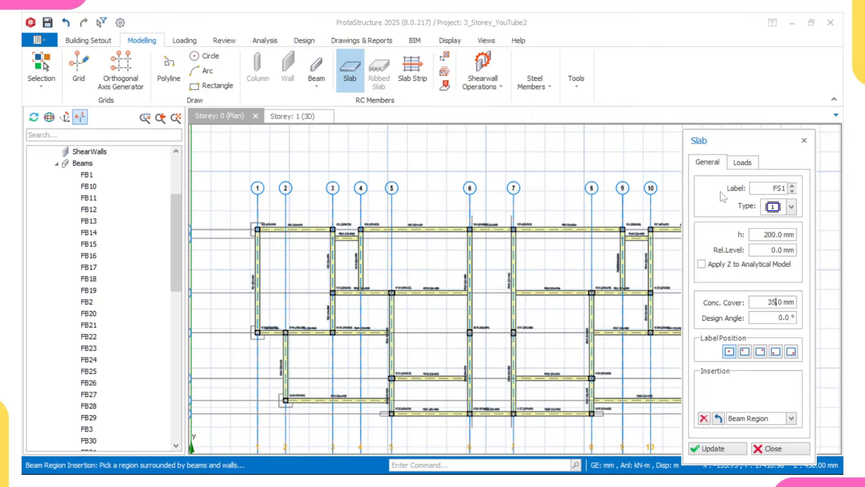
{"action": "left_click", "coordinate": [740, 163]}
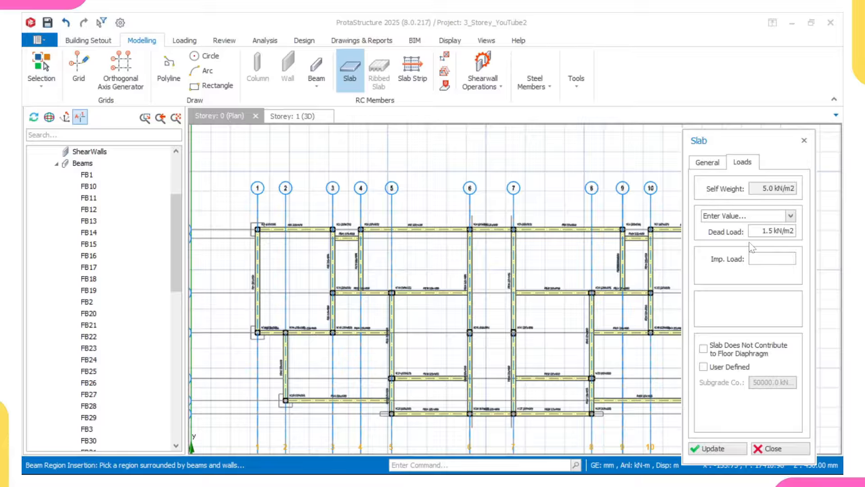
Step: Set the slab's imposed load to 1.5 kN/m2 General domestic use and insert it between grids 1 and 3
{"action": "right_click", "coordinate": [765, 260]}
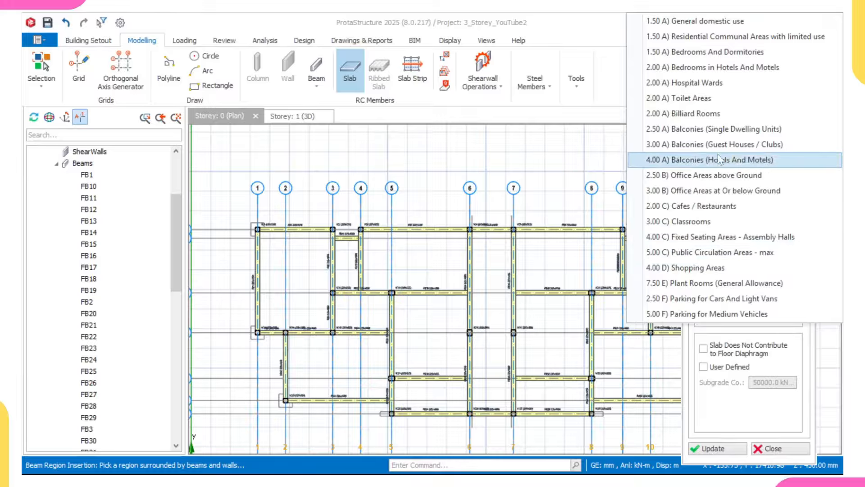
{"action": "left_click", "coordinate": [706, 23]}
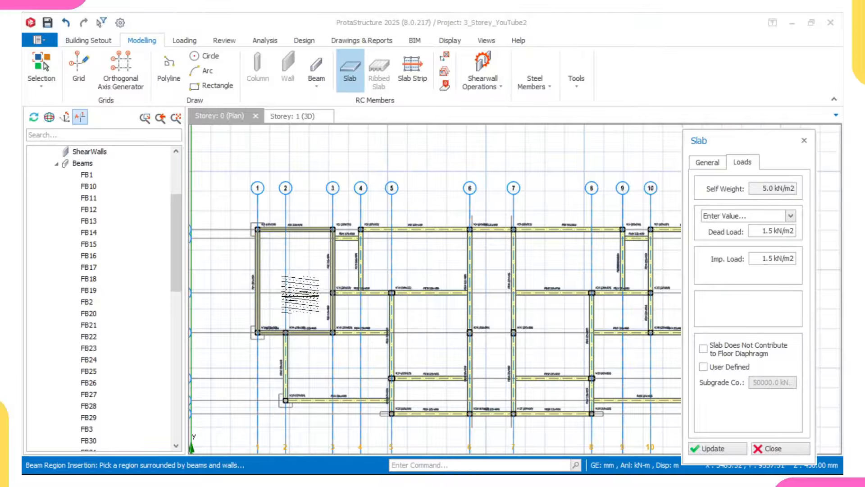
{"action": "left_click", "coordinate": [298, 281]}
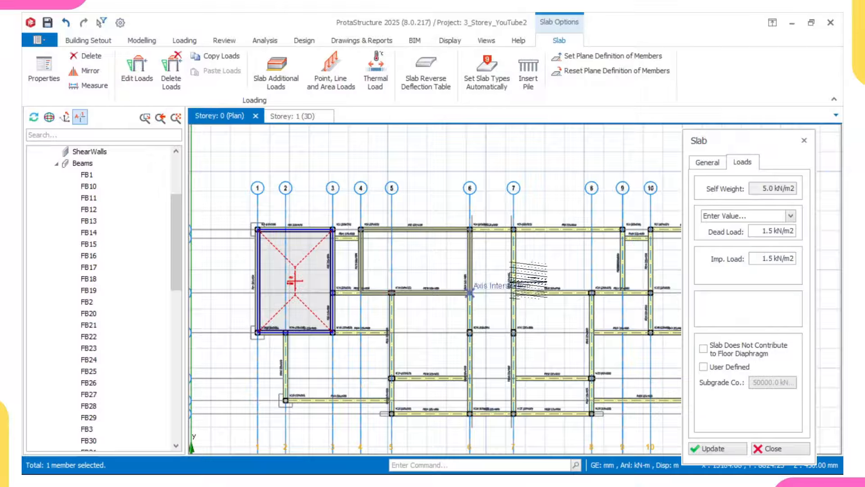
Step: Review the model in the Storey 1 3D view, then place FS1 in the 1–3/A–D bay on the Storey 0 plan
{"action": "left_click", "coordinate": [293, 117]}
{"action": "middle_click_drag", "start_coordinate": [376, 392], "coordinate": [449, 364]}
{"action": "scroll", "coordinate": [449, 365], "scroll_direction": "up", "scroll_amount": 10}
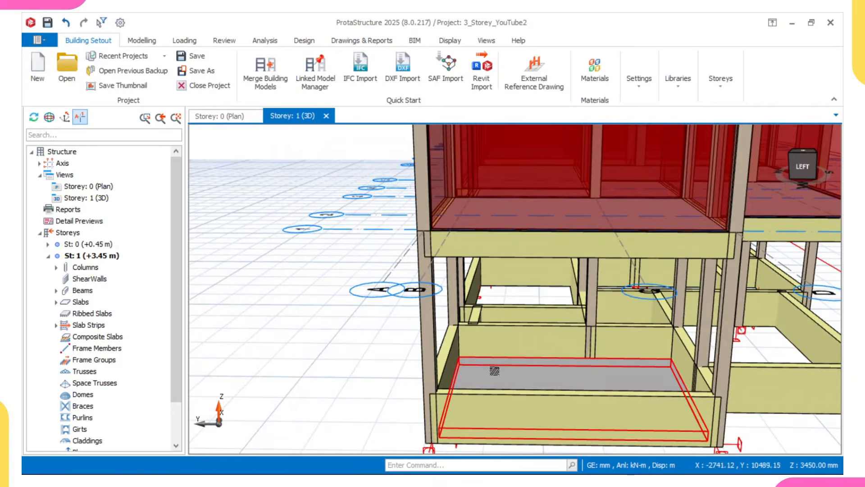
{"action": "scroll", "coordinate": [478, 368], "scroll_direction": "up", "scroll_amount": 3}
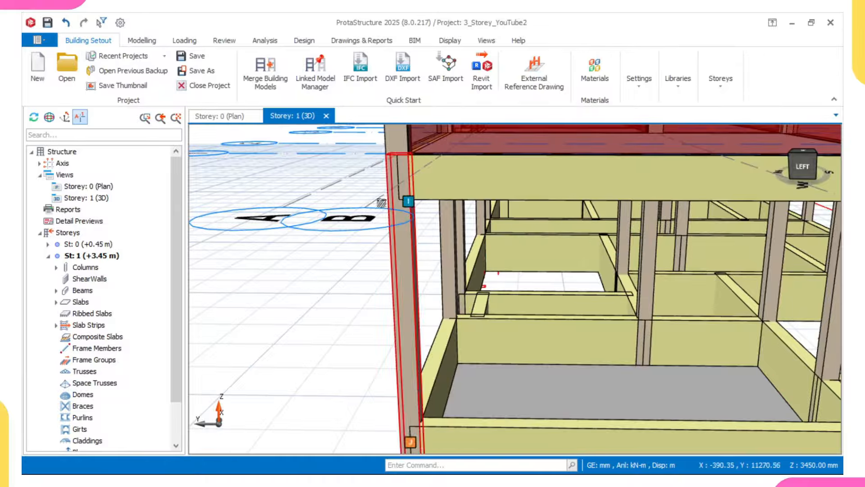
{"action": "left_click", "coordinate": [227, 116]}
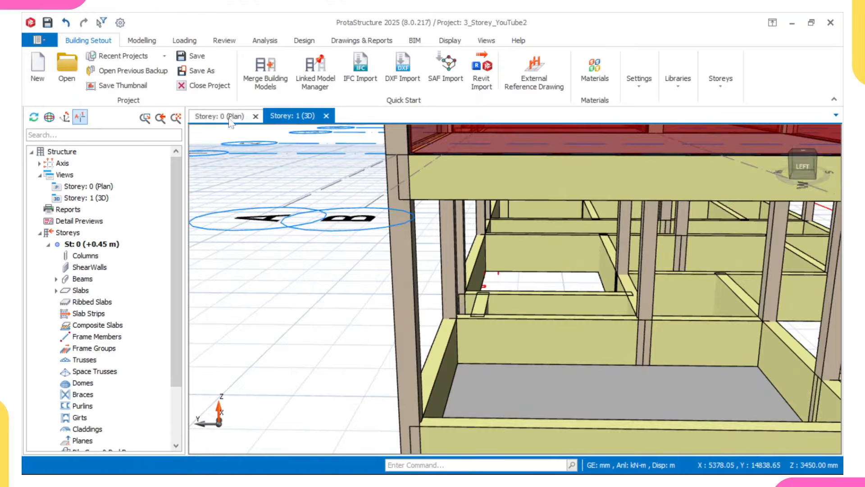
{"action": "left_click", "coordinate": [297, 278]}
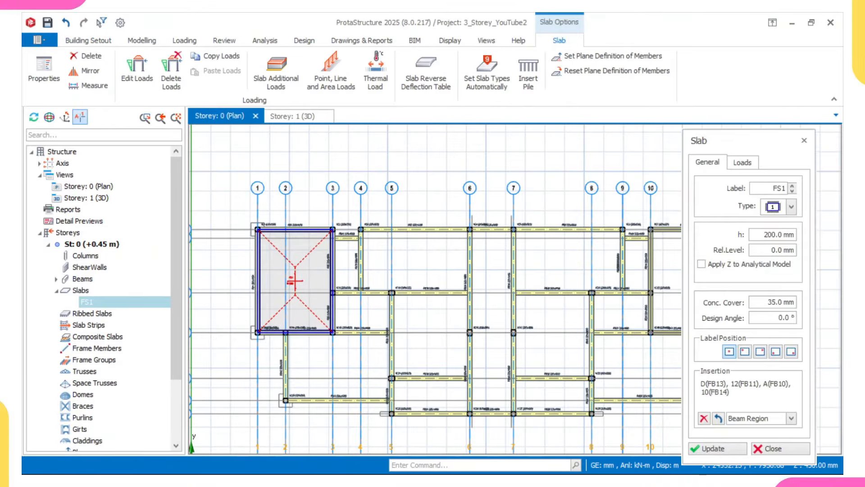
Step: Raise FS1 to an 800 mm relative level, verify it from below in 3D, and reselect it on the plan
{"action": "left_click", "coordinate": [774, 249]}
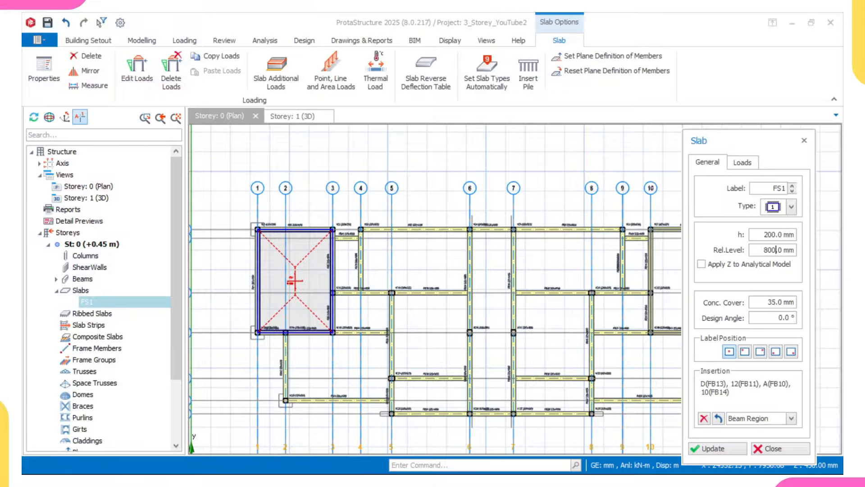
{"action": "left_click", "coordinate": [709, 448]}
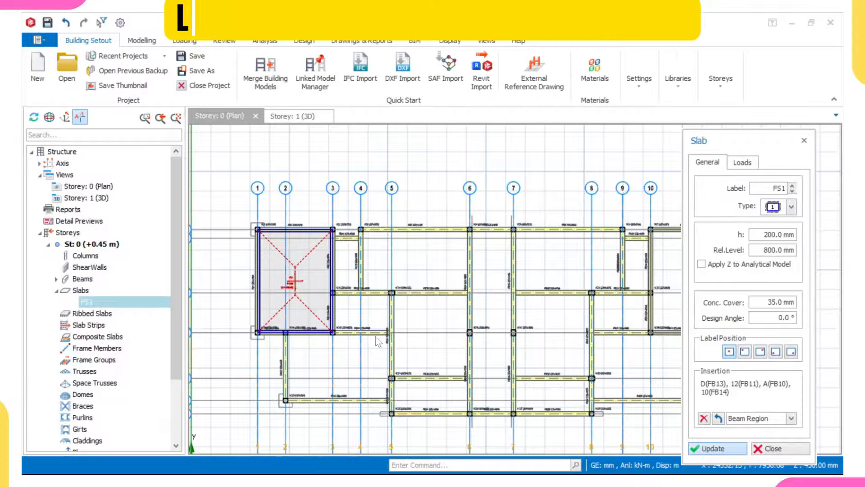
{"action": "left_click", "coordinate": [293, 119]}
{"action": "middle_click_drag", "start_coordinate": [332, 299], "coordinate": [322, 261]}
{"action": "scroll", "coordinate": [393, 317], "scroll_direction": "down", "scroll_amount": 4}
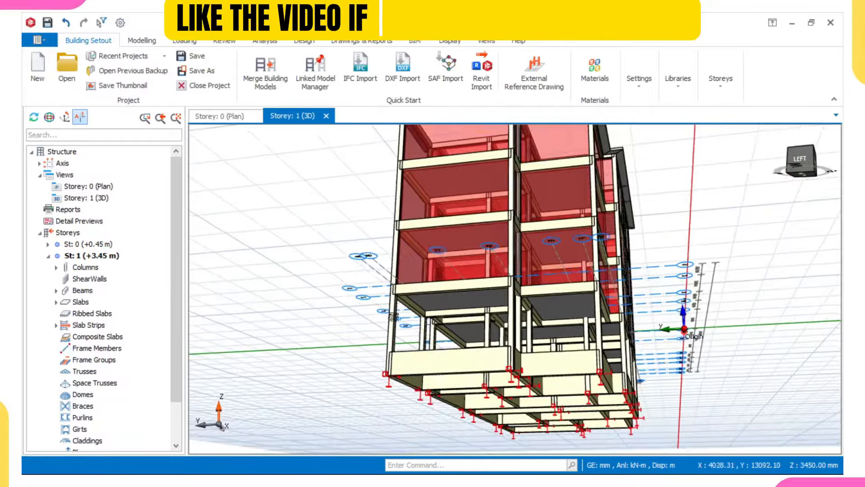
{"action": "middle_click_drag", "start_coordinate": [419, 332], "coordinate": [281, 140]}
{"action": "scroll", "coordinate": [410, 388], "scroll_direction": "up", "scroll_amount": 5}
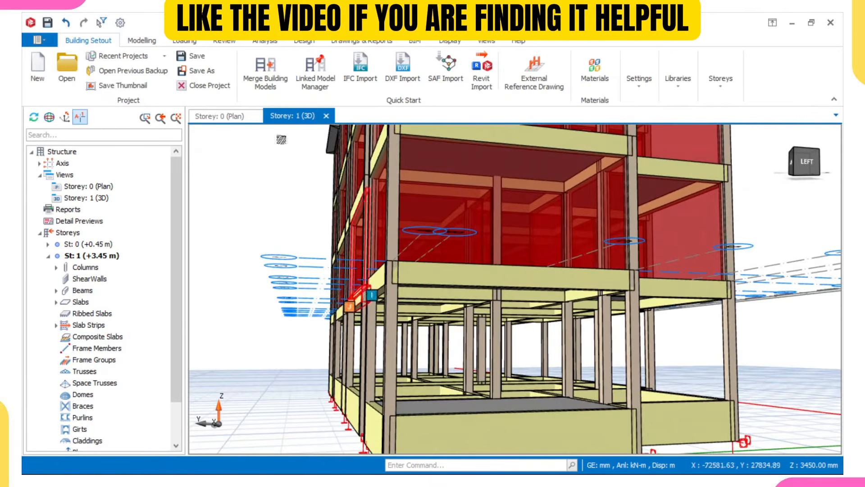
{"action": "left_click", "coordinate": [219, 117]}
{"action": "left_click", "coordinate": [308, 257]}
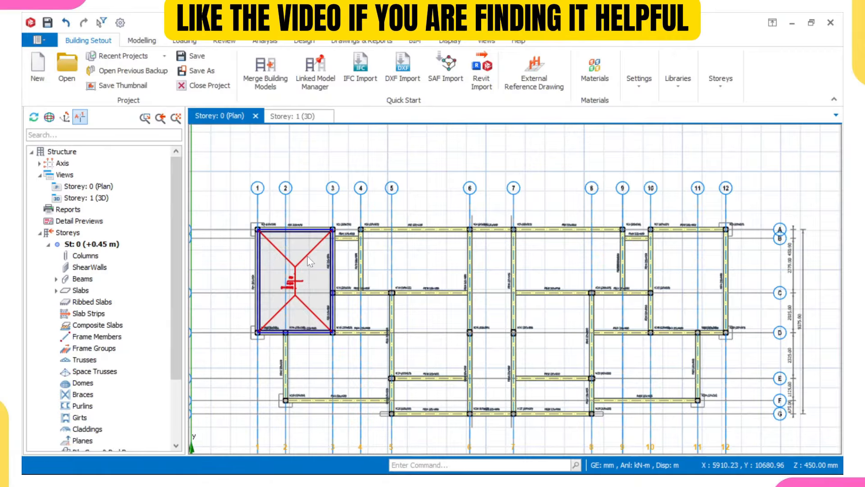
Step: Reuse FS1's properties to add slabs FS2, FS3, FS4, FS6 and FS7 in the grid 3–8 panels
{"action": "double_click", "coordinate": [307, 256]}
{"action": "middle_click_drag", "start_coordinate": [346, 274], "coordinate": [319, 268]}
{"action": "scroll", "coordinate": [319, 268], "scroll_direction": "up", "scroll_amount": 2}
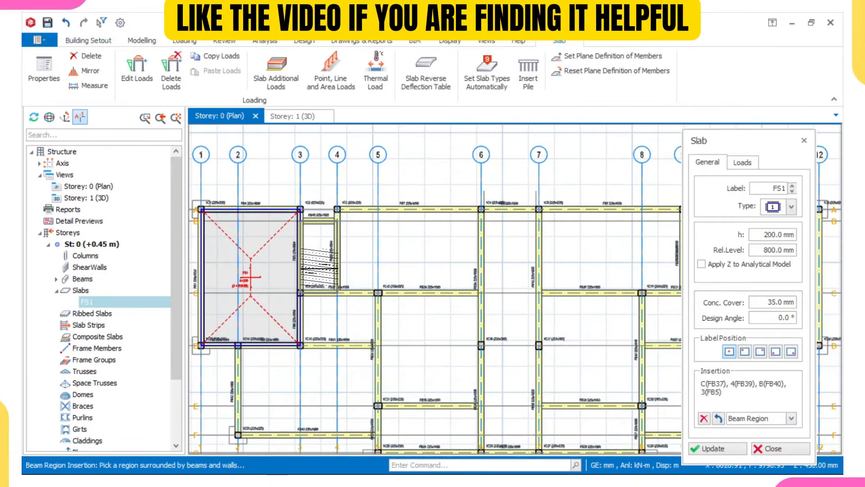
{"action": "left_click", "coordinate": [319, 268]}
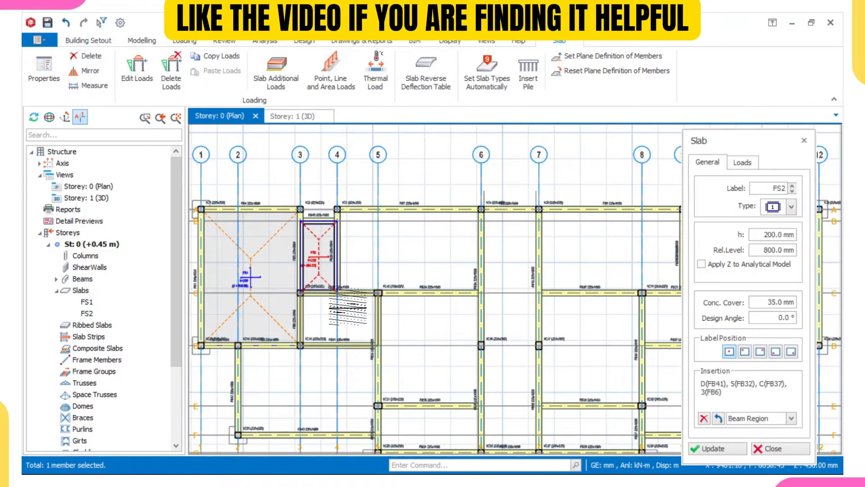
{"action": "left_click", "coordinate": [344, 316]}
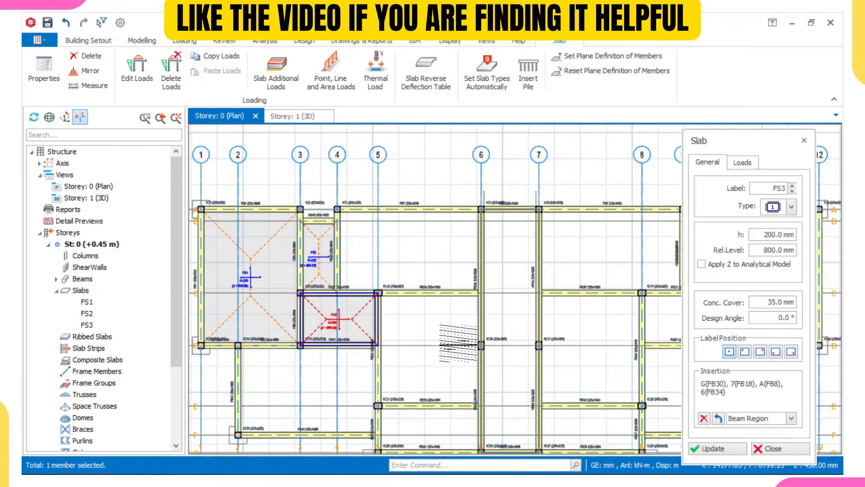
{"action": "left_click", "coordinate": [449, 326]}
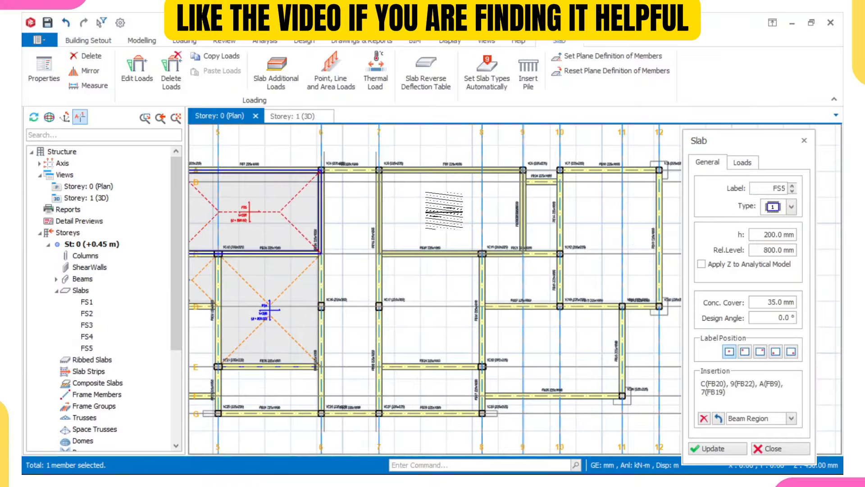
{"action": "left_click", "coordinate": [444, 212]}
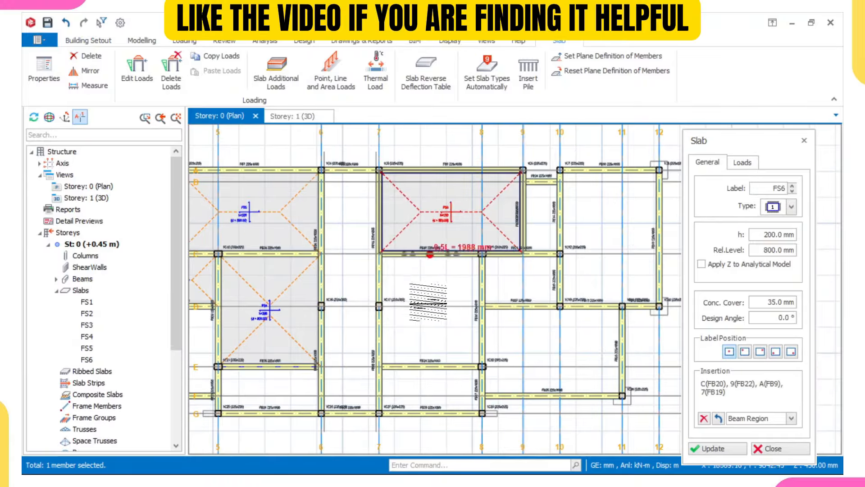
{"action": "left_click", "coordinate": [428, 302]}
Step: Add slabs FS8 (7–8/E–G), FS9 (5–6), FS10 (9–10), FS11 (8–11/D–F) and FS12 (8–10/C–D)
{"action": "middle_click_drag", "start_coordinate": [399, 382], "coordinate": [372, 235]}
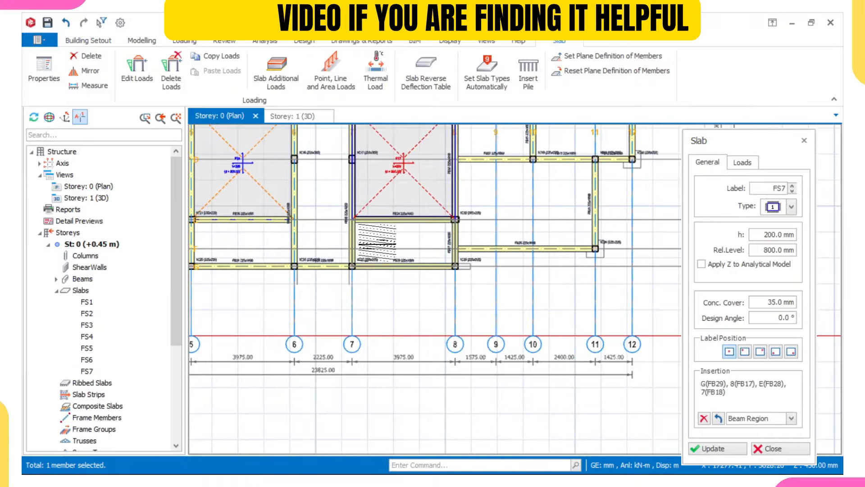
{"action": "left_click", "coordinate": [377, 244]}
{"action": "left_click", "coordinate": [259, 233]}
{"action": "scroll", "coordinate": [332, 214], "scroll_direction": "down", "scroll_amount": 3}
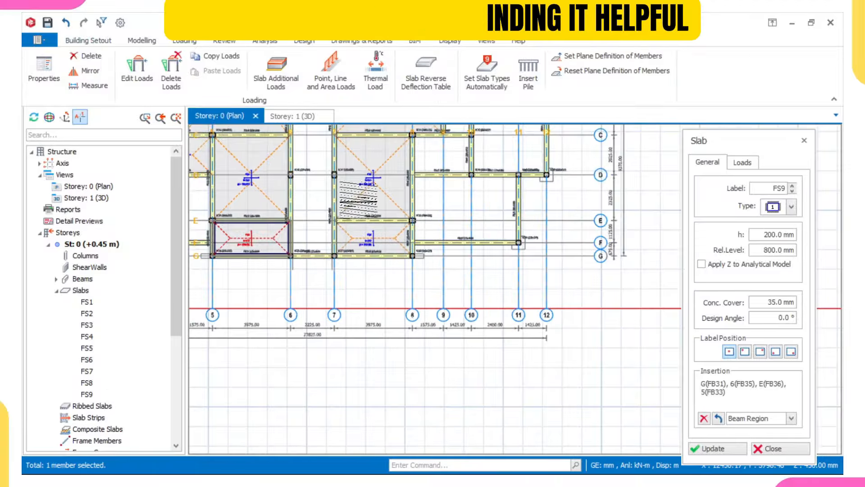
{"action": "middle_click_drag", "start_coordinate": [406, 169], "coordinate": [417, 203]}
{"action": "scroll", "coordinate": [417, 202], "scroll_direction": "up", "scroll_amount": 3}
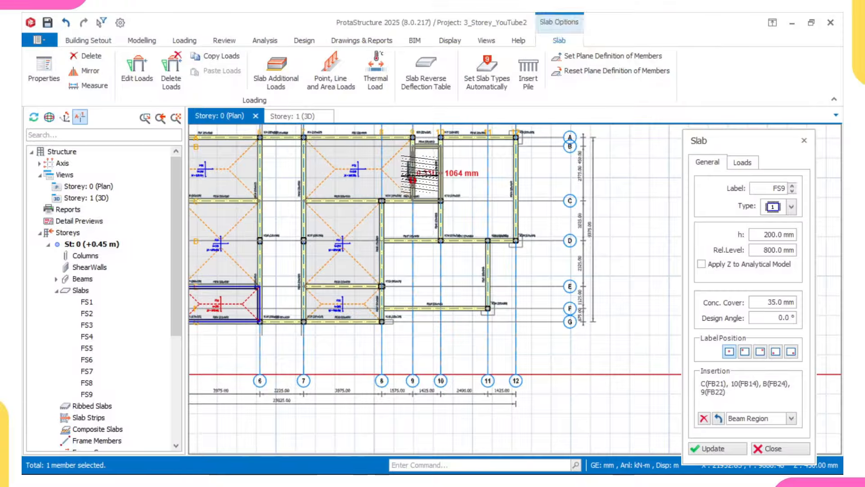
{"action": "left_click", "coordinate": [420, 174]}
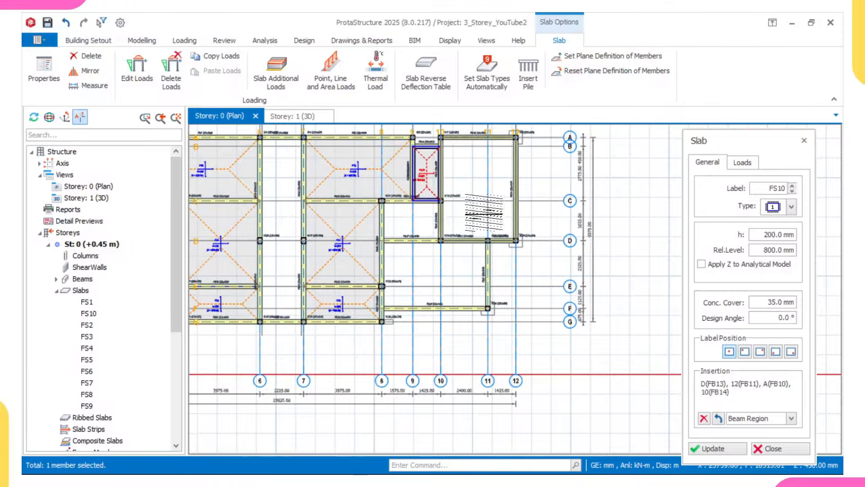
{"action": "left_click", "coordinate": [440, 270]}
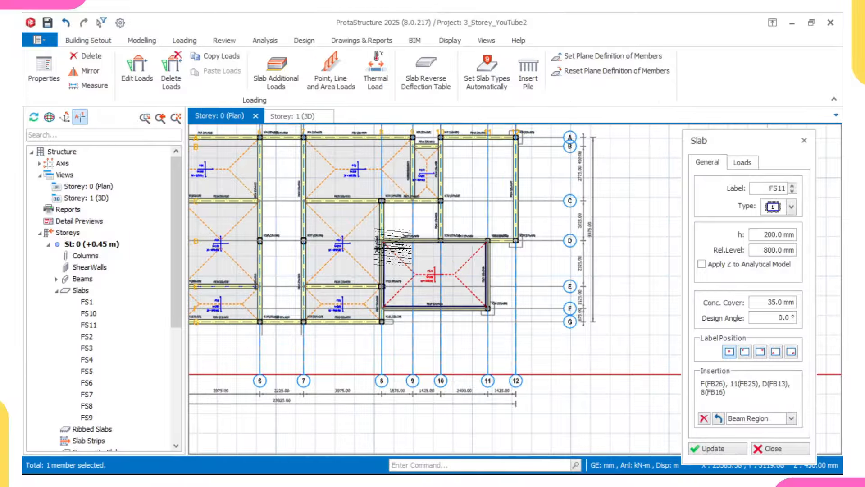
{"action": "left_click", "coordinate": [406, 221]}
Step: Add slab FS14 in the D–E/2–5 panel and finish inserting slabs
{"action": "scroll", "coordinate": [454, 197], "scroll_direction": "up", "scroll_amount": 1}
{"action": "scroll", "coordinate": [455, 197], "scroll_direction": "up", "scroll_amount": 2}
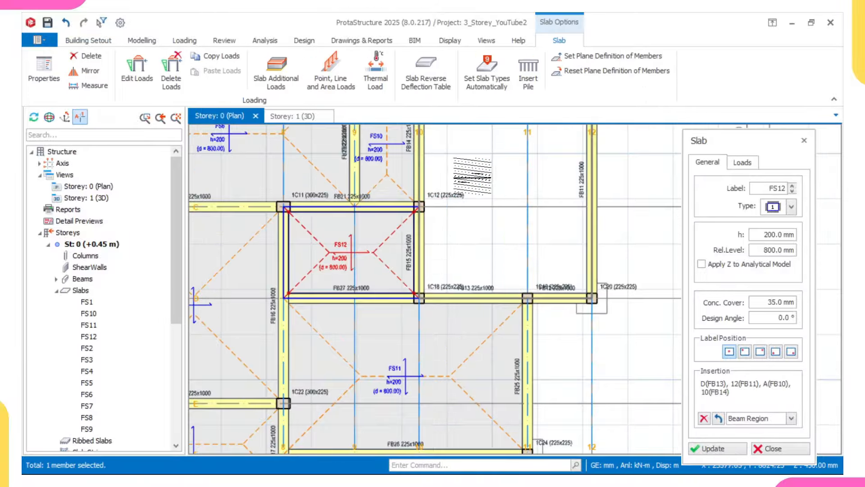
{"action": "key", "text": "Escape"}
{"action": "middle_click_drag", "start_coordinate": [315, 229], "coordinate": [616, 89]}
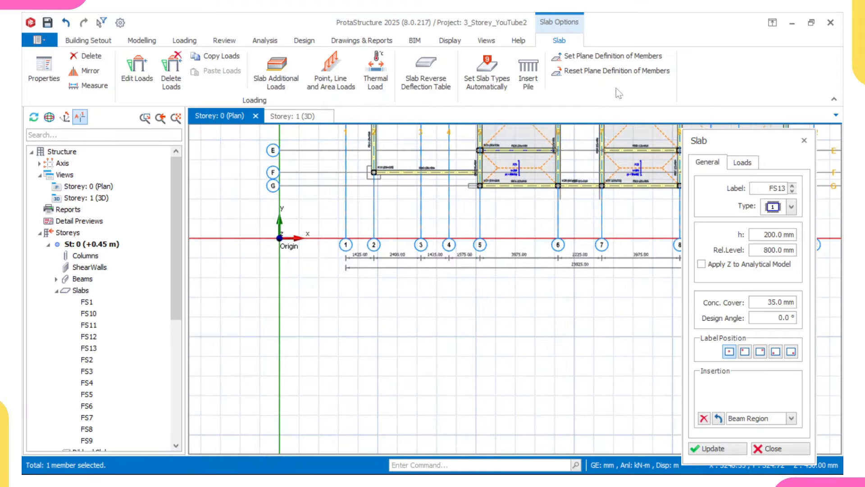
{"action": "middle_click_drag", "start_coordinate": [583, 160], "coordinate": [533, 294]}
{"action": "left_click", "coordinate": [399, 275]}
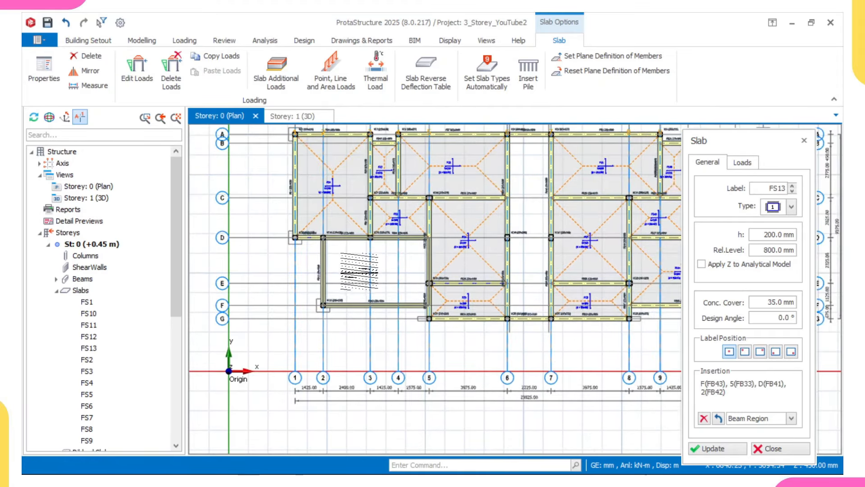
{"action": "middle_click_drag", "start_coordinate": [555, 249], "coordinate": [495, 279]}
{"action": "scroll", "coordinate": [521, 267], "scroll_direction": "up", "scroll_amount": 3}
{"action": "scroll", "coordinate": [485, 276], "scroll_direction": "down", "scroll_amount": 3}
{"action": "scroll", "coordinate": [484, 276], "scroll_direction": "up", "scroll_amount": 3}
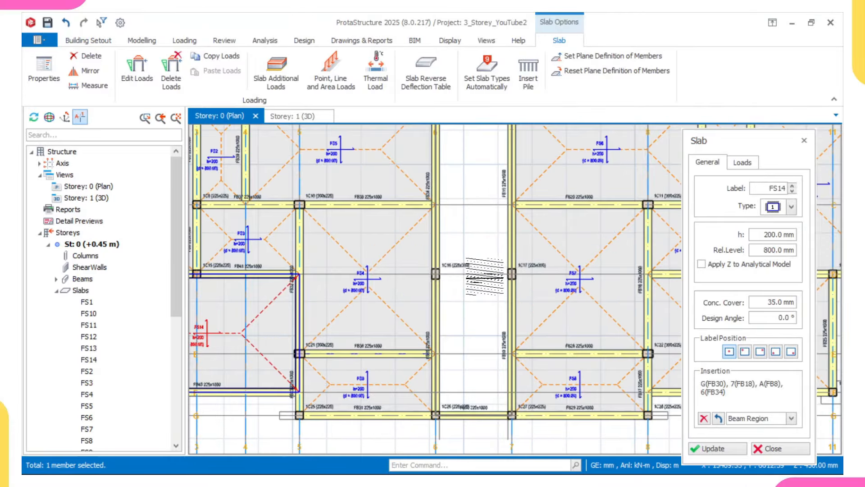
{"action": "key", "text": "Escape"}
{"action": "scroll", "coordinate": [441, 260], "scroll_direction": "up", "scroll_amount": 2}
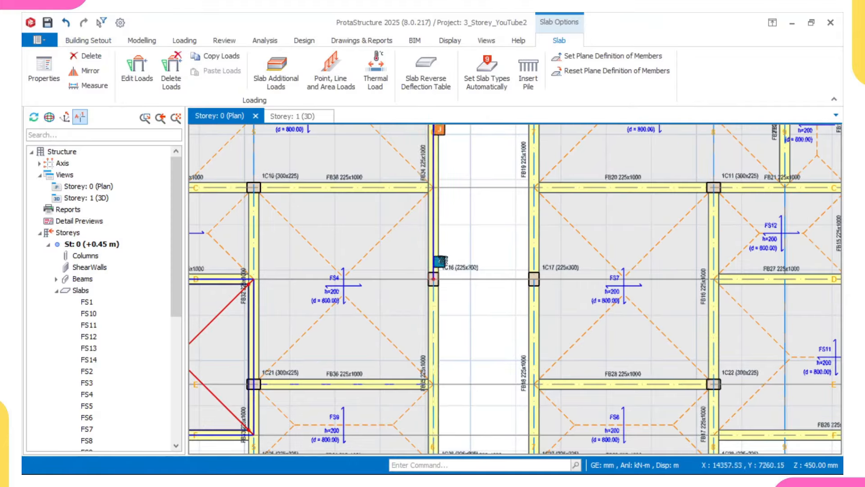
Step: Draw a foundation beam matching FB34 from column 1C16 to column 1C17
{"action": "left_click", "coordinate": [434, 255]}
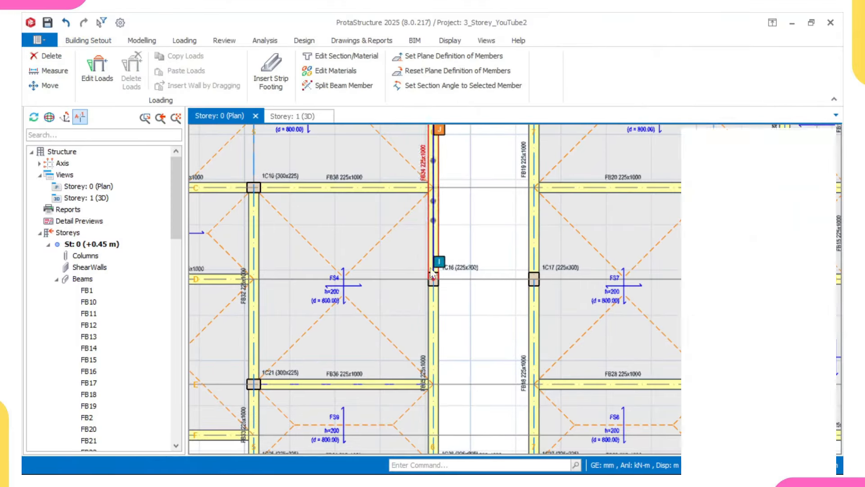
{"action": "scroll", "coordinate": [434, 282], "scroll_direction": "up", "scroll_amount": 2}
{"action": "left_click", "coordinate": [434, 283]}
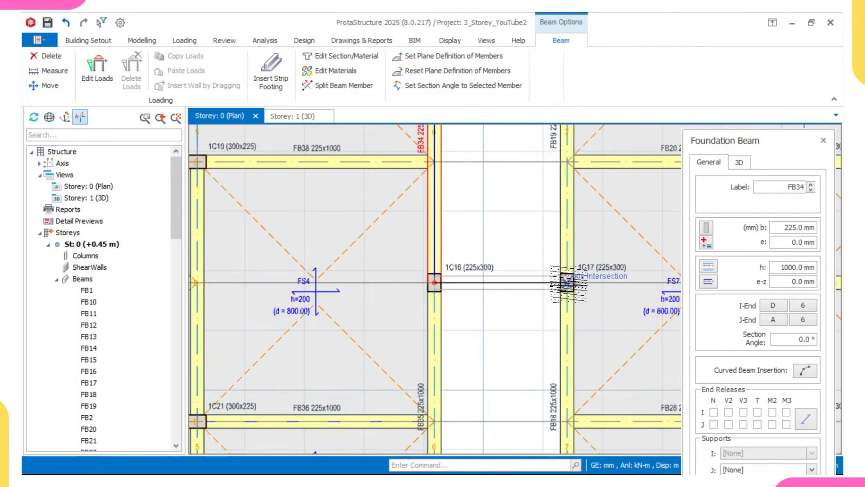
{"action": "left_click", "coordinate": [567, 283]}
{"action": "scroll", "coordinate": [538, 281], "scroll_direction": "down", "scroll_amount": 6}
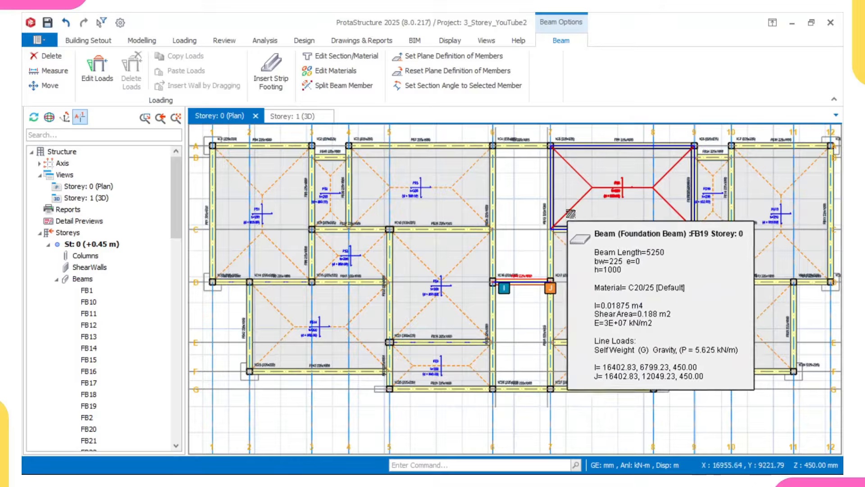
Step: Using FS6's properties, add slabs FS15 and FS16 in the two panels between axes 6 and 7
{"action": "double_click", "coordinate": [592, 186]}
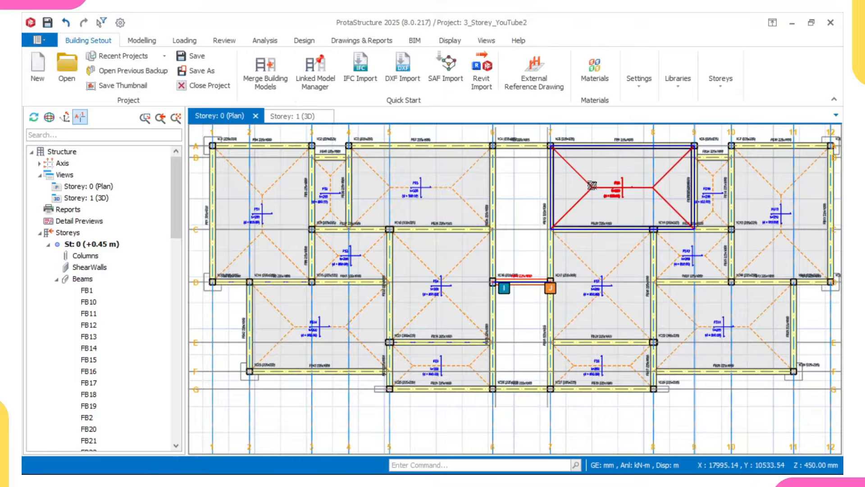
{"action": "left_click", "coordinate": [523, 198]}
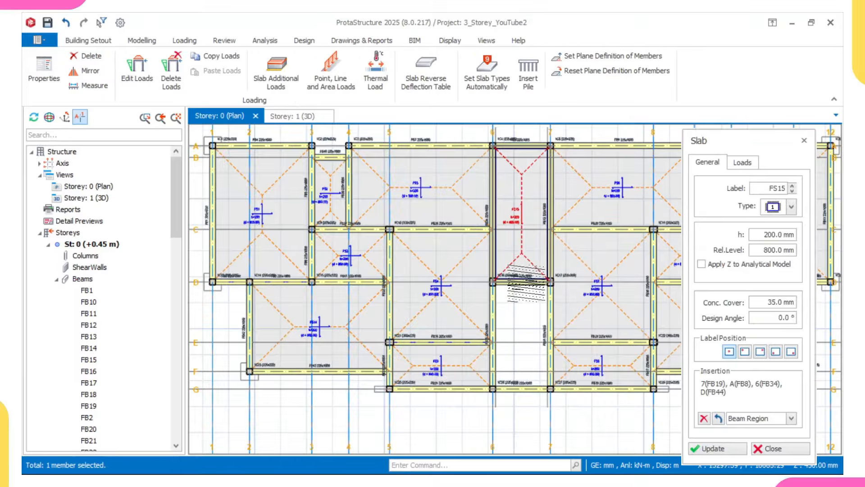
{"action": "middle_click_drag", "start_coordinate": [529, 306], "coordinate": [541, 262]}
{"action": "left_click", "coordinate": [531, 266]}
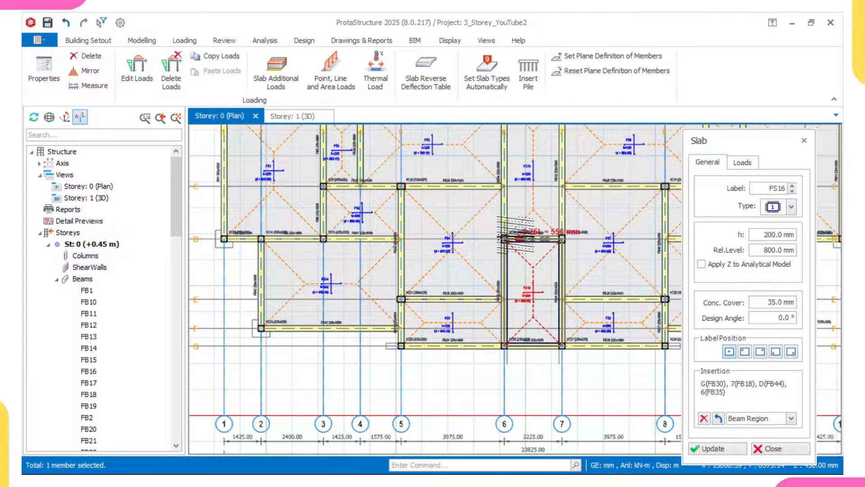
{"action": "key", "text": "Escape"}
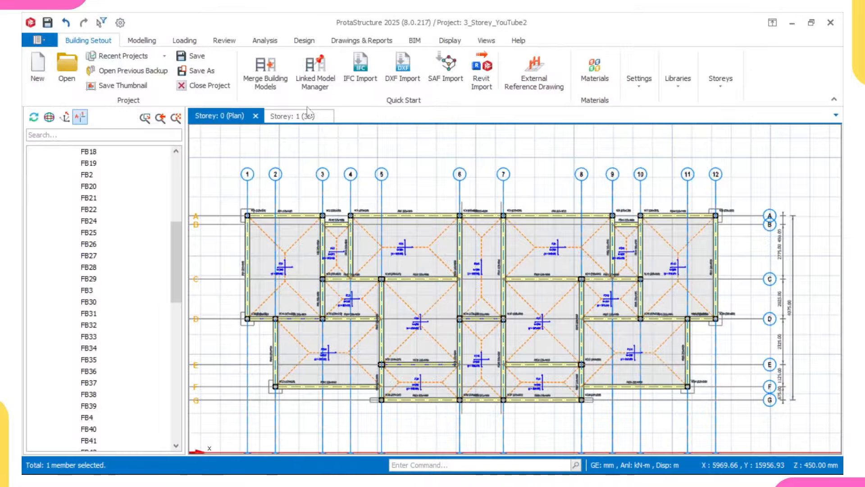
{"action": "left_click", "coordinate": [306, 116]}
{"action": "middle_click_drag", "start_coordinate": [406, 343], "coordinate": [551, 313]}
{"action": "scroll", "coordinate": [560, 282], "scroll_direction": "down", "scroll_amount": 2}
{"action": "scroll", "coordinate": [584, 276], "scroll_direction": "down", "scroll_amount": 3}
{"action": "scroll", "coordinate": [551, 312], "scroll_direction": "up", "scroll_amount": 4}
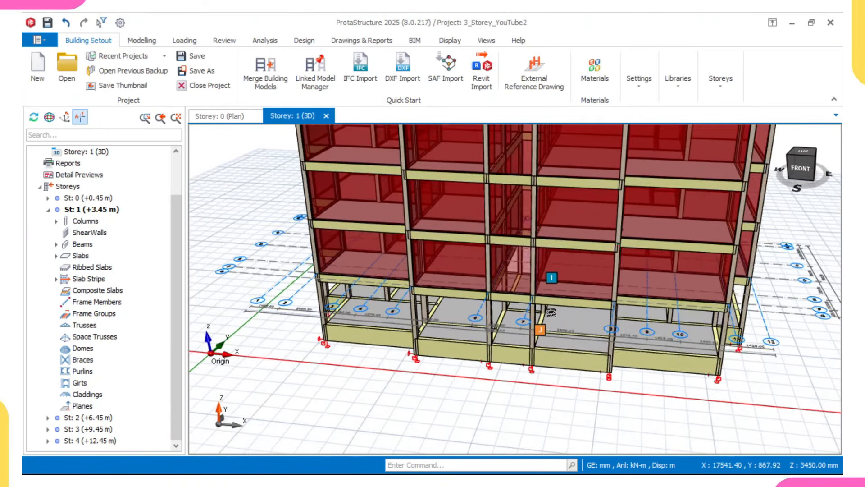
{"action": "middle_click_drag", "start_coordinate": [551, 312], "coordinate": [547, 339]}
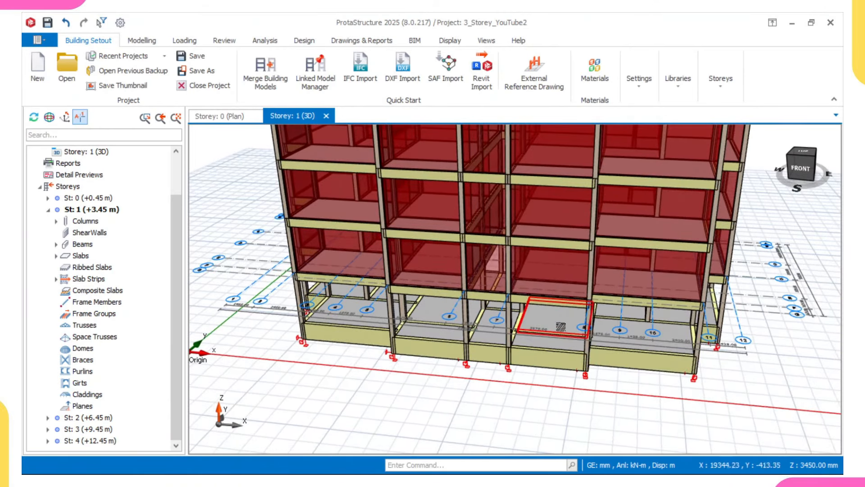
{"action": "left_click", "coordinate": [229, 117]}
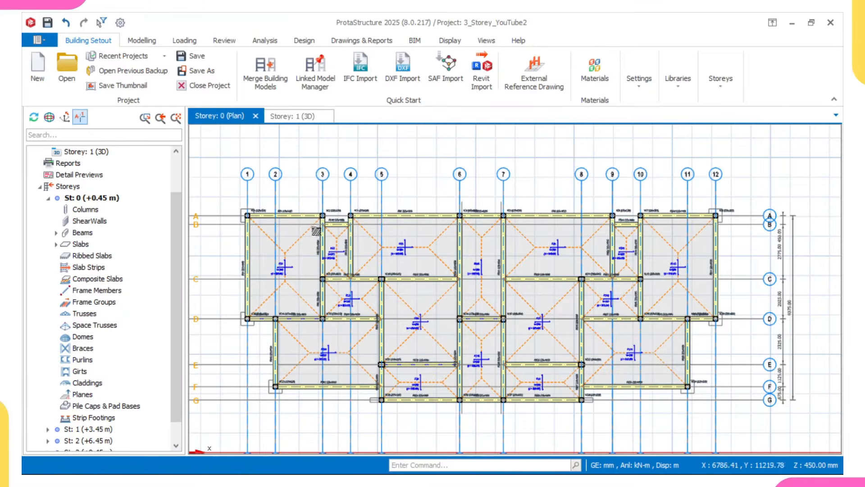
{"action": "mouse_move", "coordinate": [319, 232]}
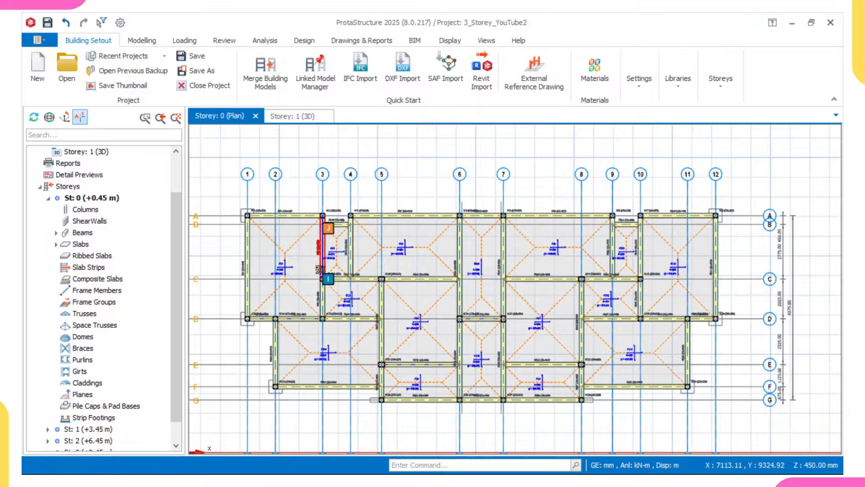
{"action": "middle_click_drag", "start_coordinate": [320, 270], "coordinate": [308, 265]}
{"action": "mouse_move", "coordinate": [313, 261]}
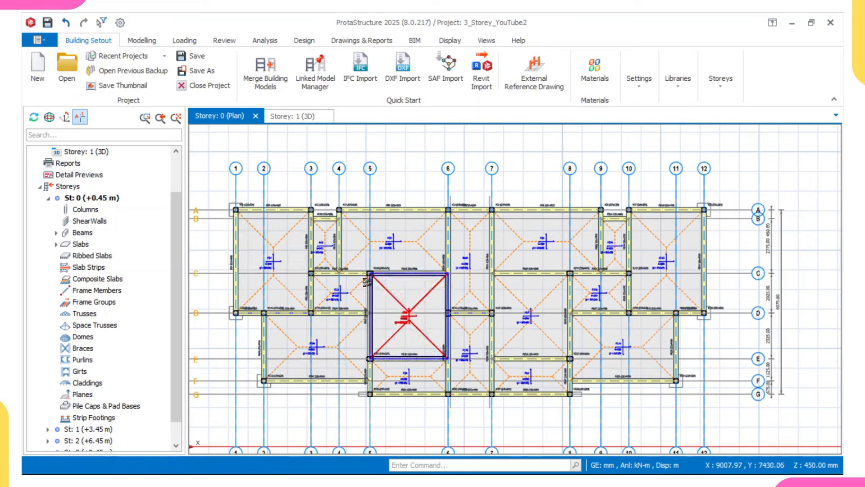
{"action": "mouse_move", "coordinate": [340, 279]}
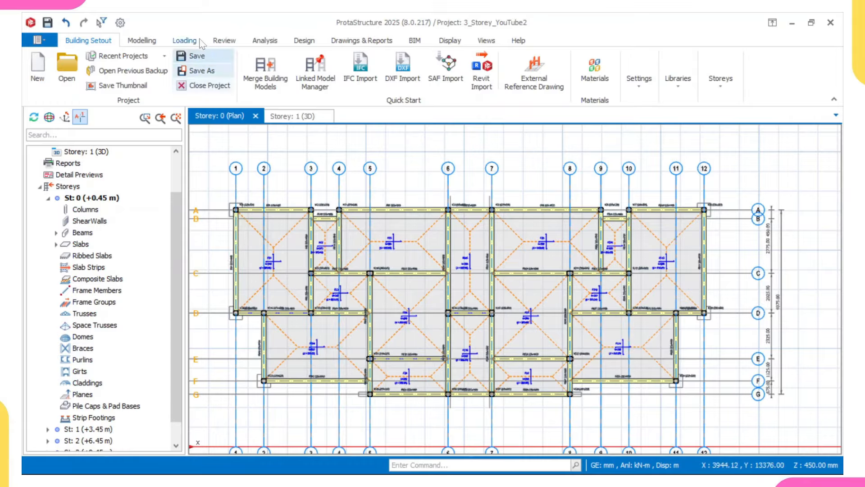
Step: Start a new FE-type slab strip and place X-direction strip X13
{"action": "left_click", "coordinate": [143, 40]}
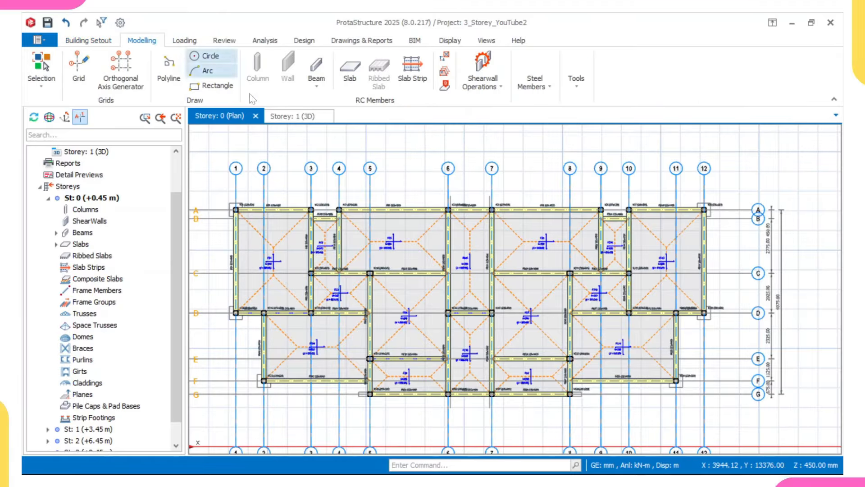
{"action": "left_click", "coordinate": [412, 67]}
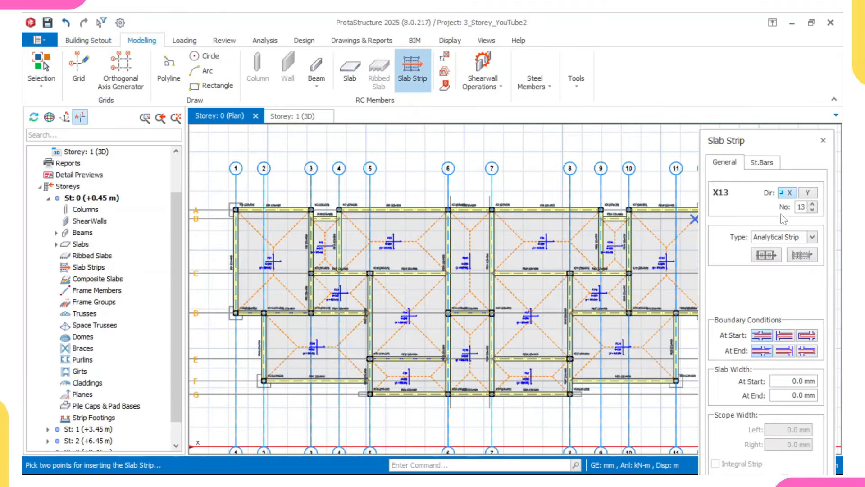
{"action": "left_click", "coordinate": [772, 239]}
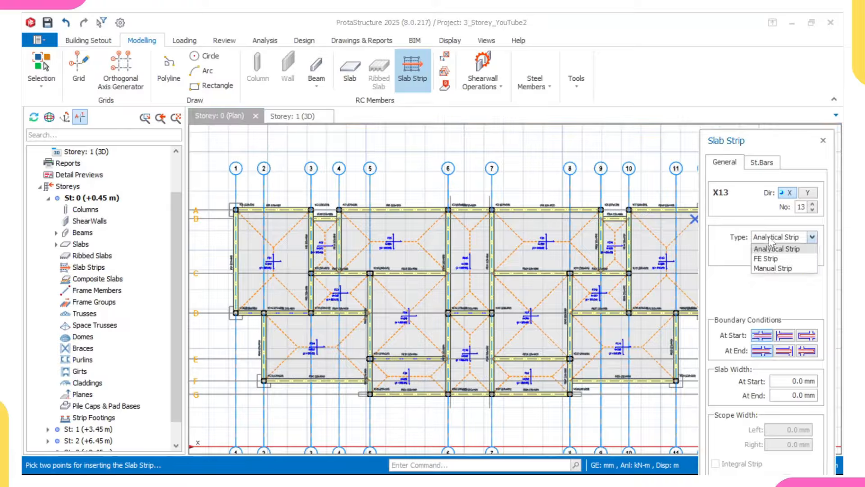
{"action": "left_click", "coordinate": [775, 259]}
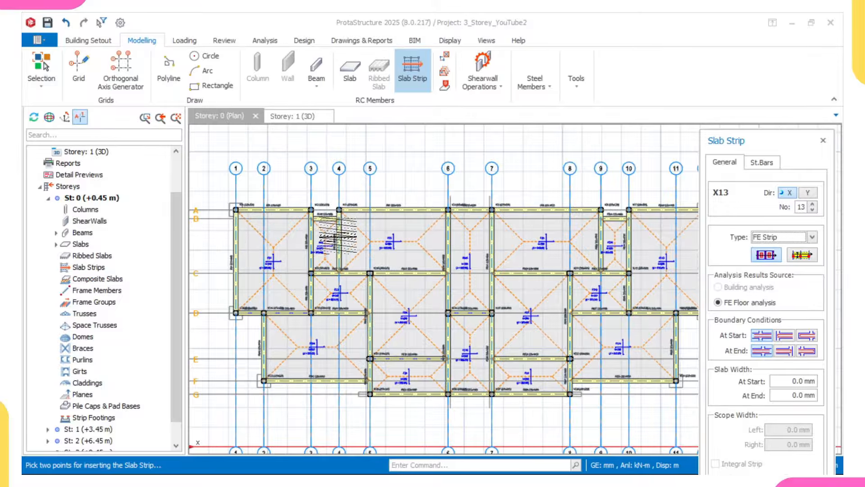
{"action": "scroll", "coordinate": [235, 248], "scroll_direction": "down", "scroll_amount": 2}
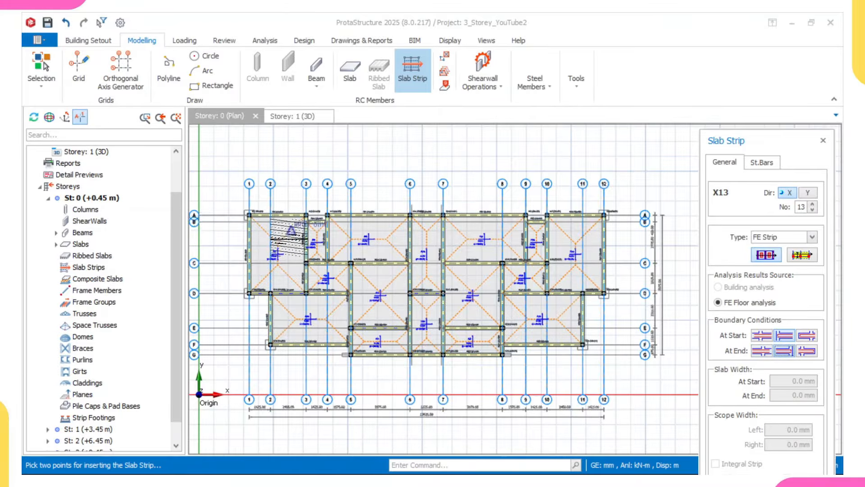
{"action": "scroll", "coordinate": [210, 237], "scroll_direction": "up", "scroll_amount": 2}
{"action": "scroll", "coordinate": [210, 235], "scroll_direction": "down", "scroll_amount": 4}
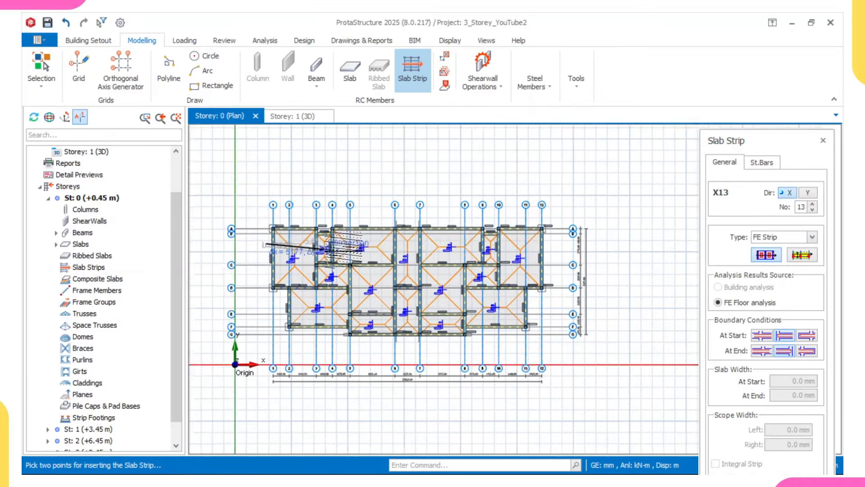
{"action": "scroll", "coordinate": [500, 251], "scroll_direction": "up", "scroll_amount": 3}
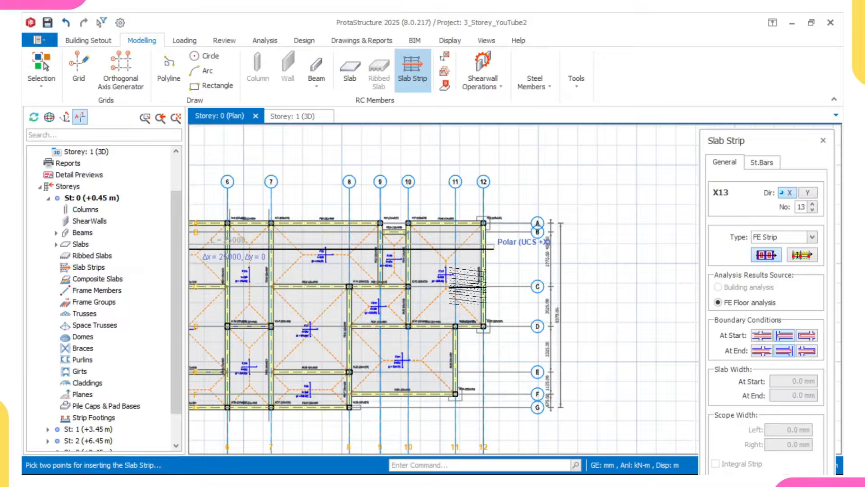
{"action": "left_click", "coordinate": [487, 250]}
Step: Draw strip X14 starting at grid 2 and strip X15 along the bottom beam line
{"action": "scroll", "coordinate": [417, 299], "scroll_direction": "down", "scroll_amount": 3}
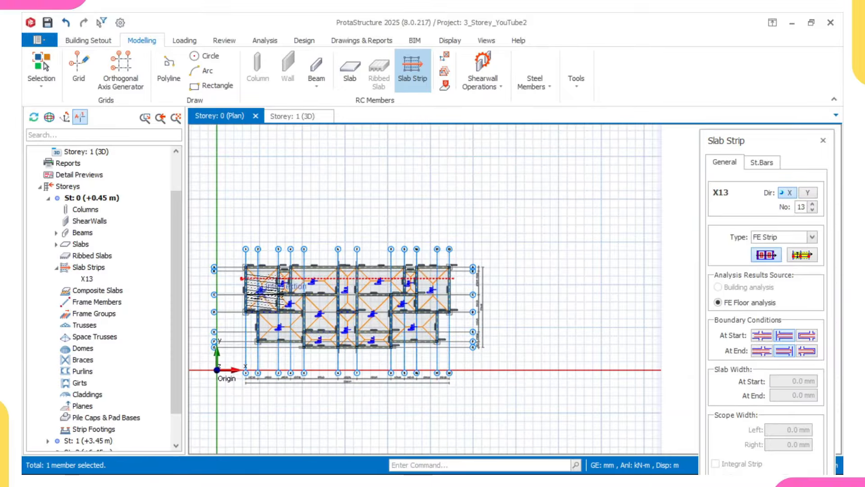
{"action": "scroll", "coordinate": [316, 306], "scroll_direction": "up", "scroll_amount": 3}
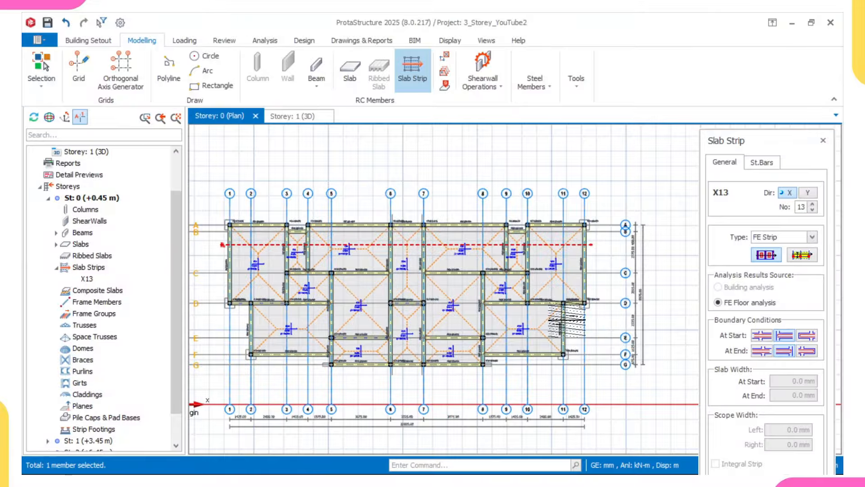
{"action": "scroll", "coordinate": [251, 329], "scroll_direction": "up", "scroll_amount": 2}
{"action": "left_click", "coordinate": [225, 324]}
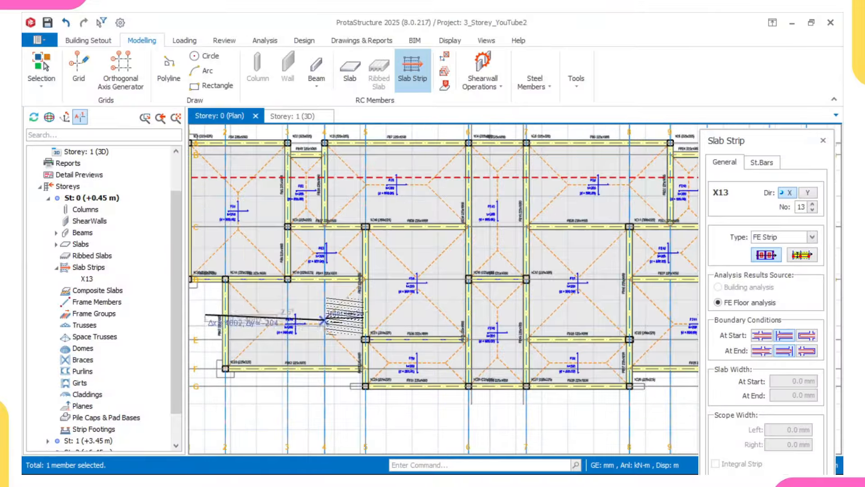
{"action": "scroll", "coordinate": [346, 316], "scroll_direction": "down", "scroll_amount": 2}
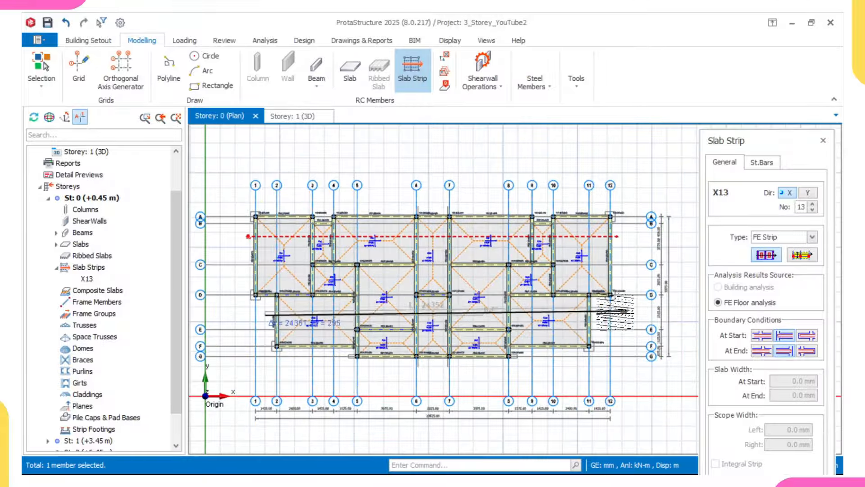
{"action": "scroll", "coordinate": [590, 316], "scroll_direction": "up", "scroll_amount": 2}
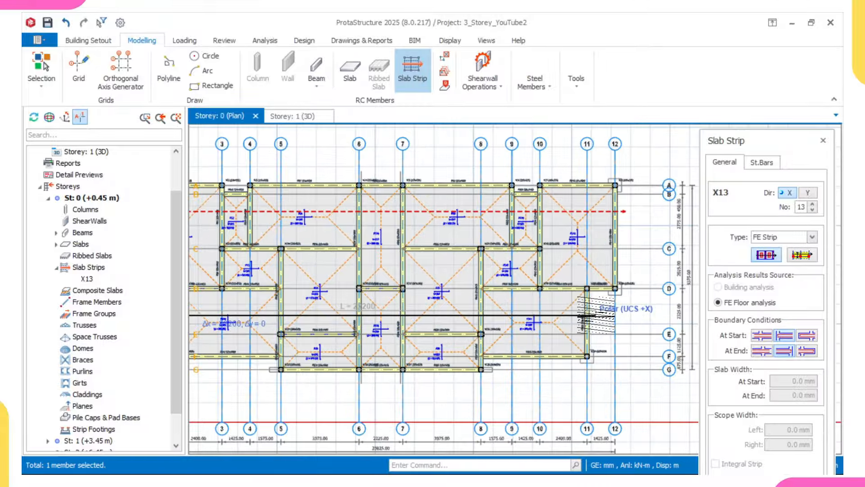
{"action": "left_click", "coordinate": [594, 317]}
{"action": "scroll", "coordinate": [445, 344], "scroll_direction": "up", "scroll_amount": 3}
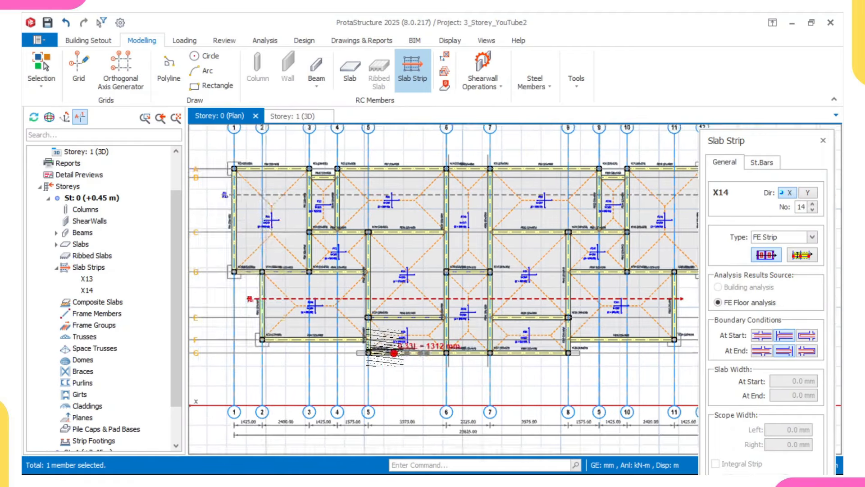
{"action": "scroll", "coordinate": [356, 350], "scroll_direction": "down", "scroll_amount": 2}
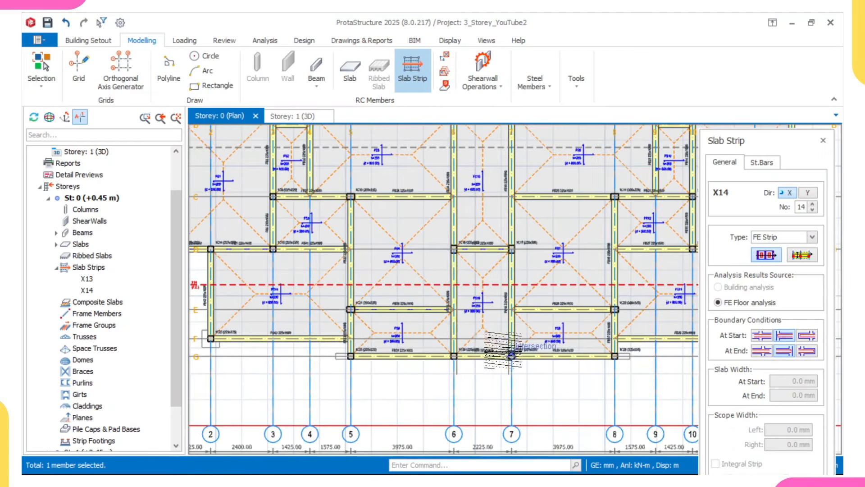
{"action": "scroll", "coordinate": [336, 354], "scroll_direction": "up", "scroll_amount": 2}
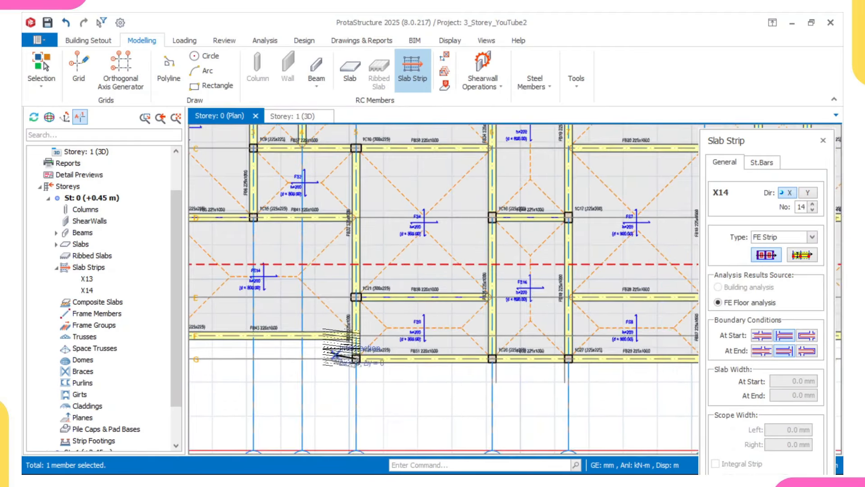
{"action": "scroll", "coordinate": [335, 354], "scroll_direction": "down", "scroll_amount": 2}
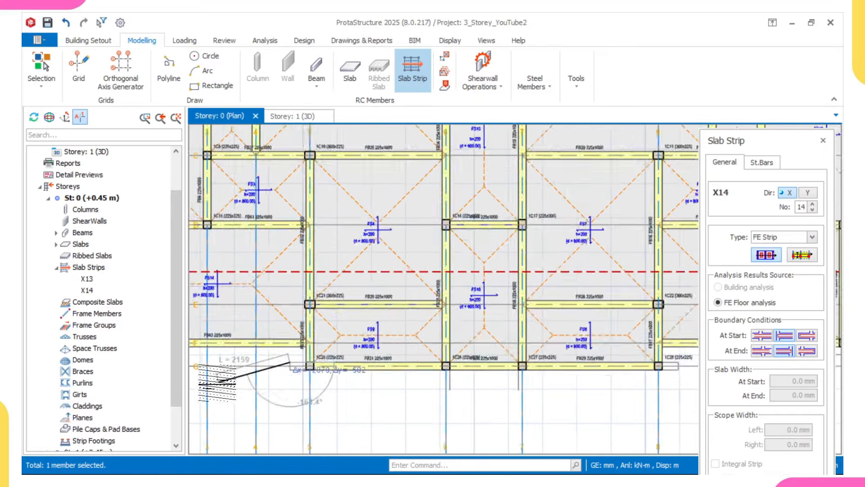
{"action": "scroll", "coordinate": [359, 356], "scroll_direction": "up", "scroll_amount": 2}
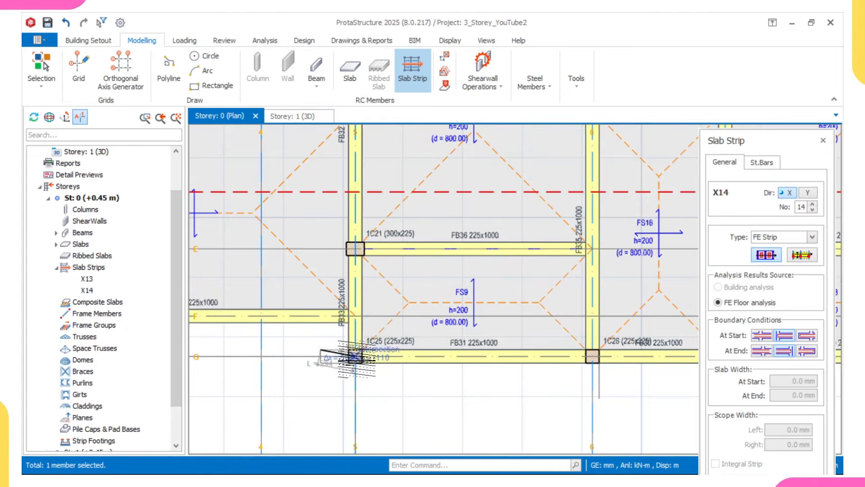
{"action": "scroll", "coordinate": [343, 336], "scroll_direction": "up", "scroll_amount": 1}
{"action": "scroll", "coordinate": [343, 336], "scroll_direction": "down", "scroll_amount": 2}
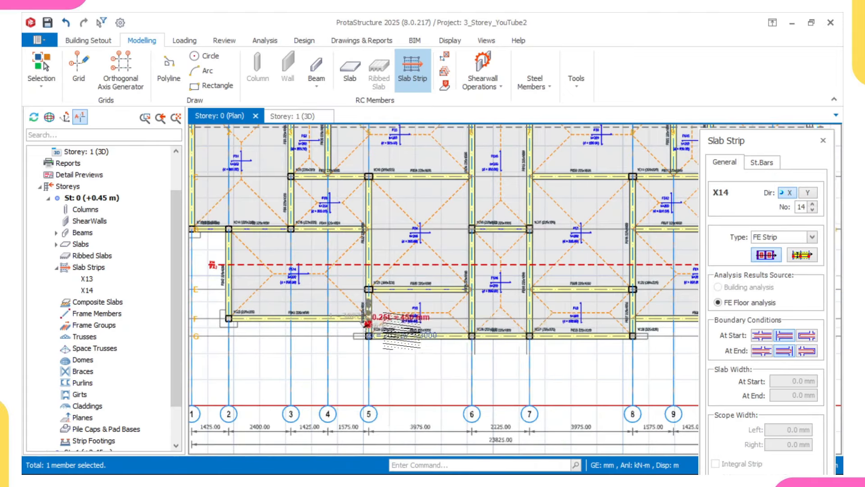
{"action": "scroll", "coordinate": [480, 353], "scroll_direction": "up", "scroll_amount": 1}
{"action": "scroll", "coordinate": [479, 352], "scroll_direction": "up", "scroll_amount": 2}
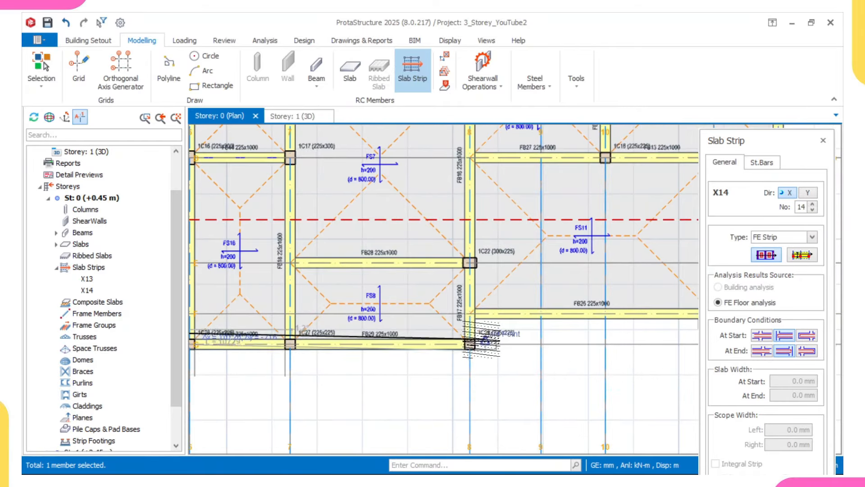
{"action": "left_click", "coordinate": [481, 330]}
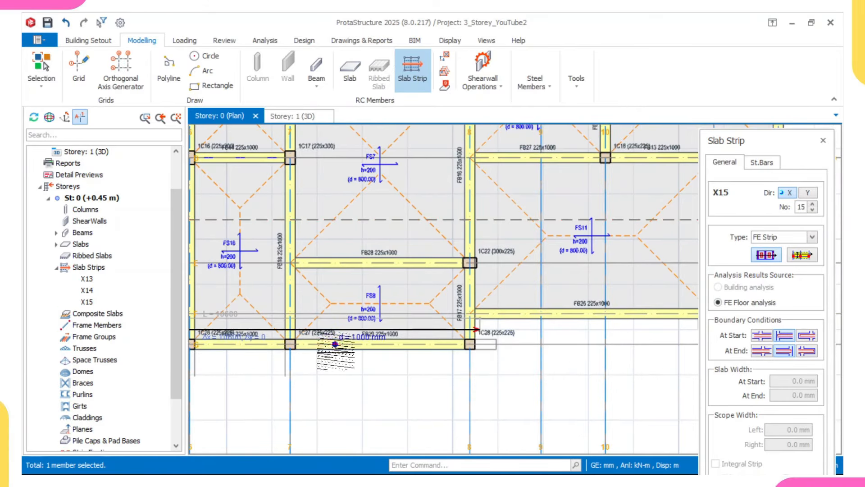
Step: Set the strip's start boundary condition and draw strips X16 and X17
{"action": "scroll", "coordinate": [336, 351], "scroll_direction": "down", "scroll_amount": 2}
{"action": "middle_click_drag", "start_coordinate": [341, 312], "coordinate": [378, 342]}
{"action": "mouse_move", "coordinate": [332, 284]}
{"action": "middle_mouse_down"}
{"action": "mouse_move", "coordinate": [453, 273]}
{"action": "mouse_move", "coordinate": [324, 297]}
{"action": "mouse_move", "coordinate": [347, 316]}
{"action": "middle_mouse_up"}
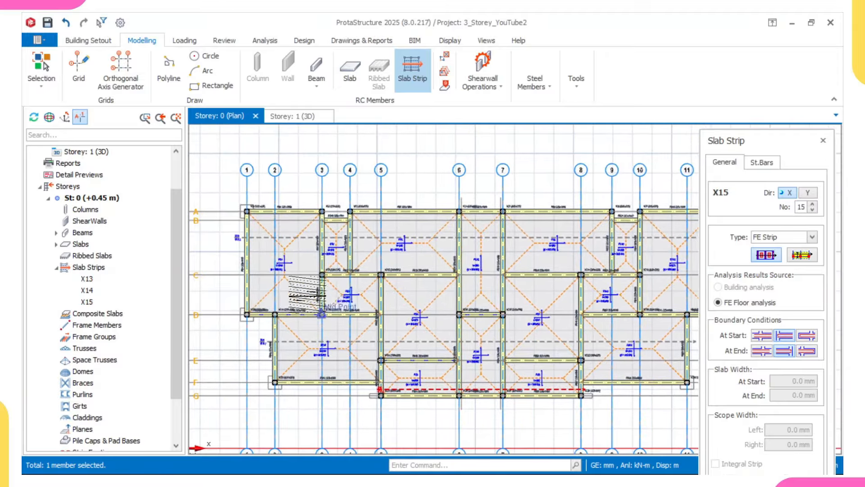
{"action": "scroll", "coordinate": [349, 296], "scroll_direction": "up", "scroll_amount": 1}
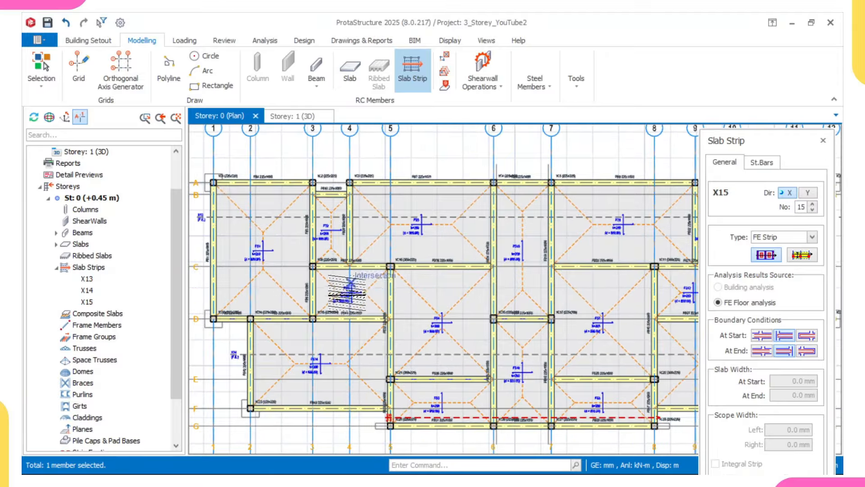
{"action": "scroll", "coordinate": [406, 279], "scroll_direction": "down", "scroll_amount": 2}
{"action": "scroll", "coordinate": [552, 289], "scroll_direction": "up", "scroll_amount": 2}
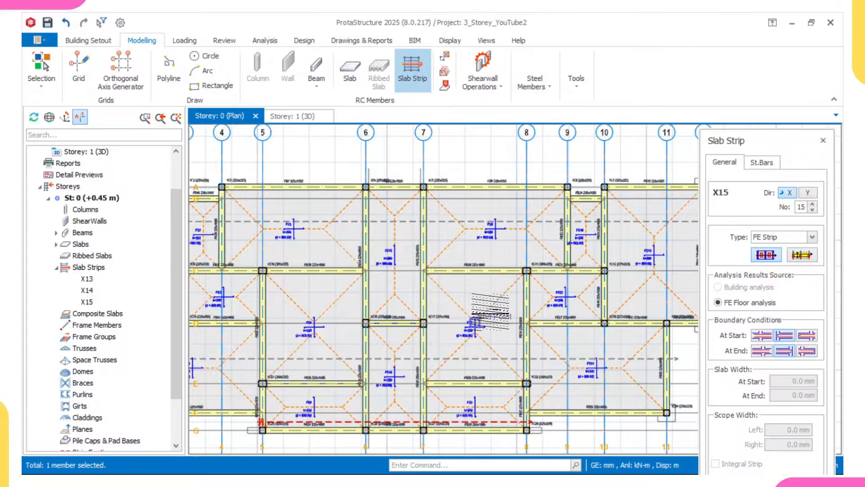
{"action": "left_click", "coordinate": [762, 337]}
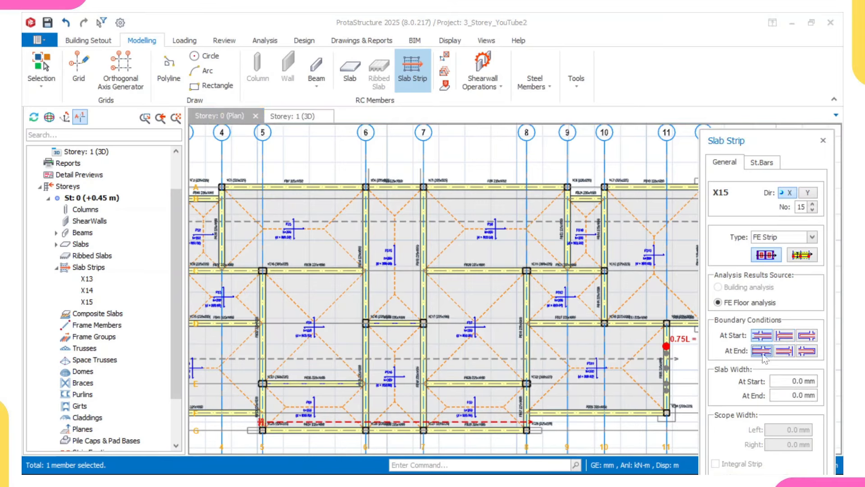
{"action": "scroll", "coordinate": [528, 303], "scroll_direction": "up", "scroll_amount": 2}
{"action": "left_click", "coordinate": [500, 295]}
{"action": "middle_click_drag", "start_coordinate": [615, 302], "coordinate": [446, 312]}
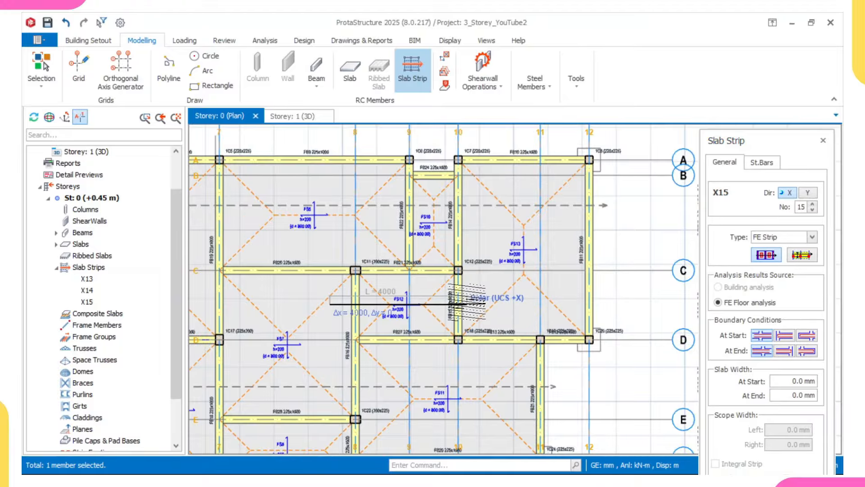
{"action": "left_click", "coordinate": [459, 303]}
{"action": "scroll", "coordinate": [404, 293], "scroll_direction": "down", "scroll_amount": 2}
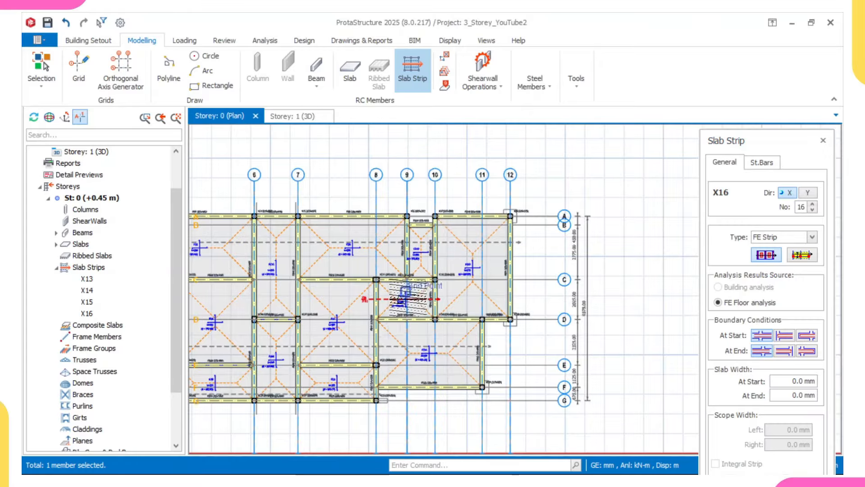
{"action": "scroll", "coordinate": [396, 327], "scroll_direction": "down", "scroll_amount": 3}
{"action": "scroll", "coordinate": [322, 321], "scroll_direction": "up", "scroll_amount": 3}
{"action": "middle_click_drag", "start_coordinate": [299, 318], "coordinate": [321, 324]}
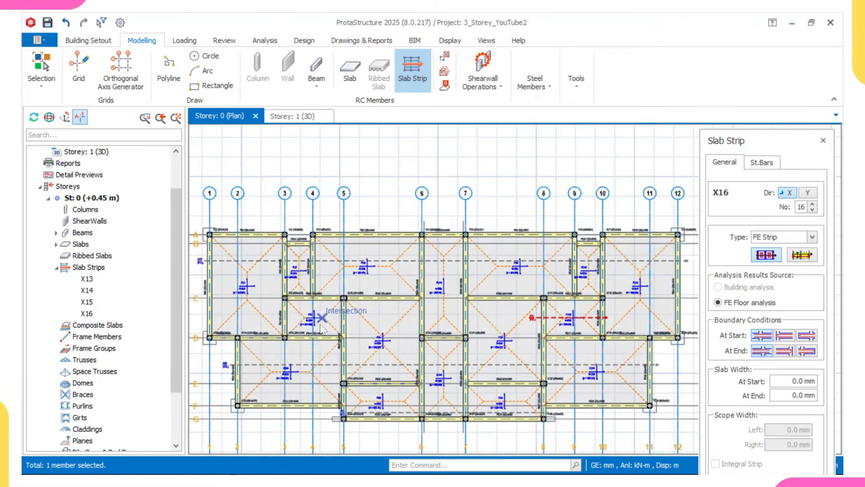
{"action": "scroll", "coordinate": [298, 321], "scroll_direction": "up", "scroll_amount": 3}
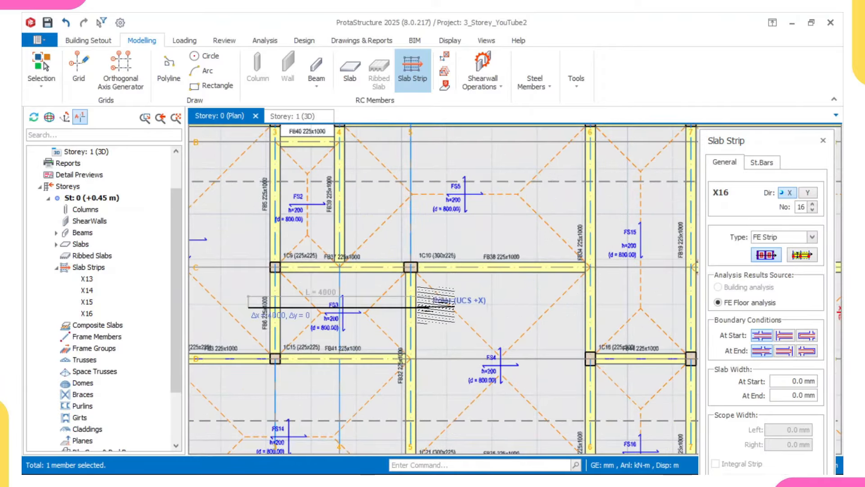
{"action": "left_click", "coordinate": [442, 307]}
{"action": "scroll", "coordinate": [294, 315], "scroll_direction": "down", "scroll_amount": 2}
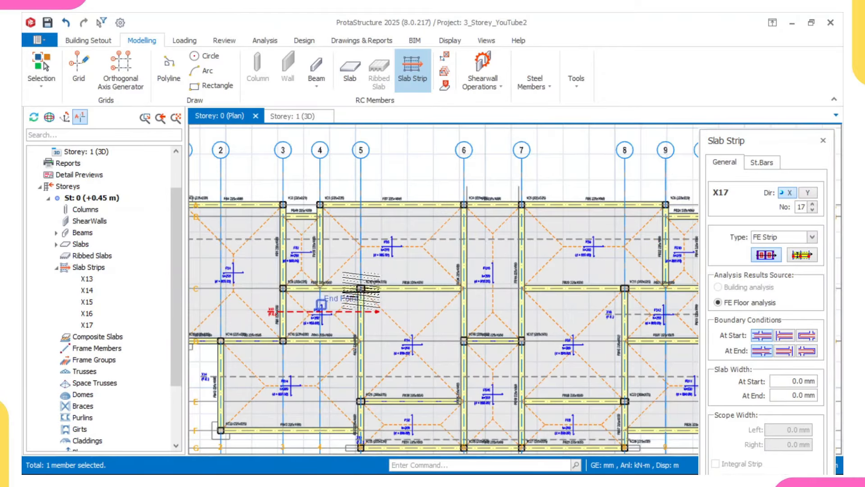
{"action": "scroll", "coordinate": [667, 327], "scroll_direction": "down", "scroll_amount": 1}
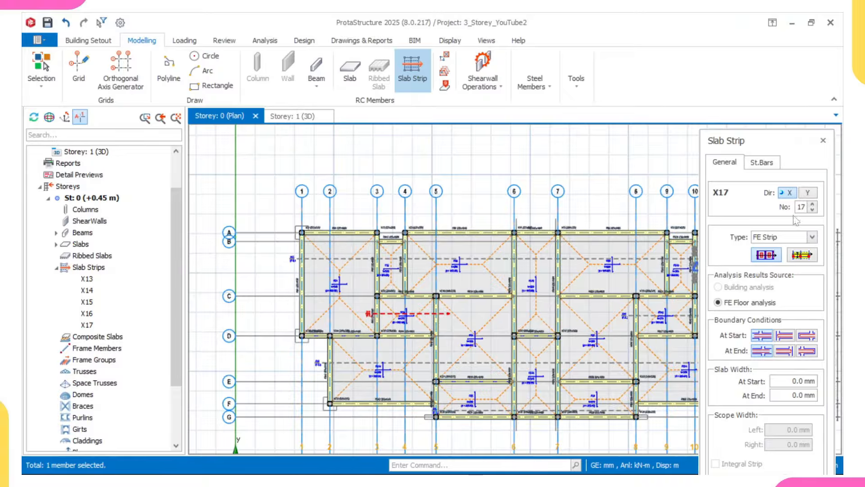
Step: Switch the strip direction to Y, change its end boundary condition, and draw Y17 from row A to row G
{"action": "left_click", "coordinate": [808, 194]}
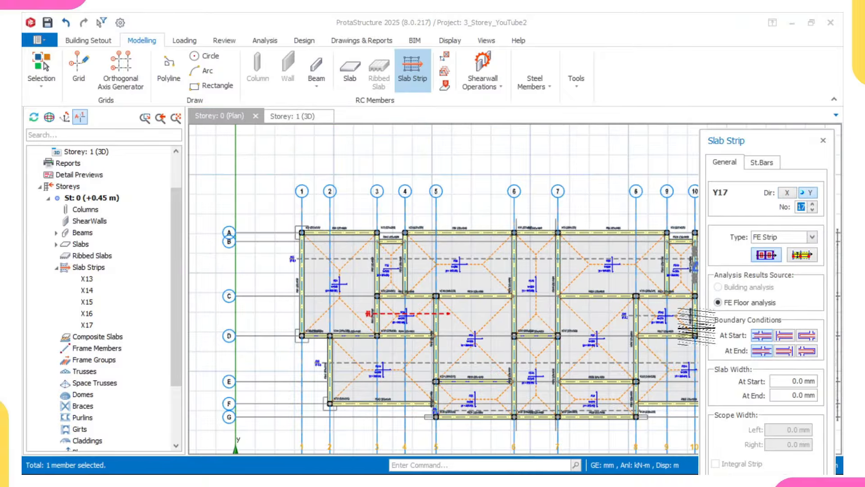
{"action": "left_click", "coordinate": [786, 352]}
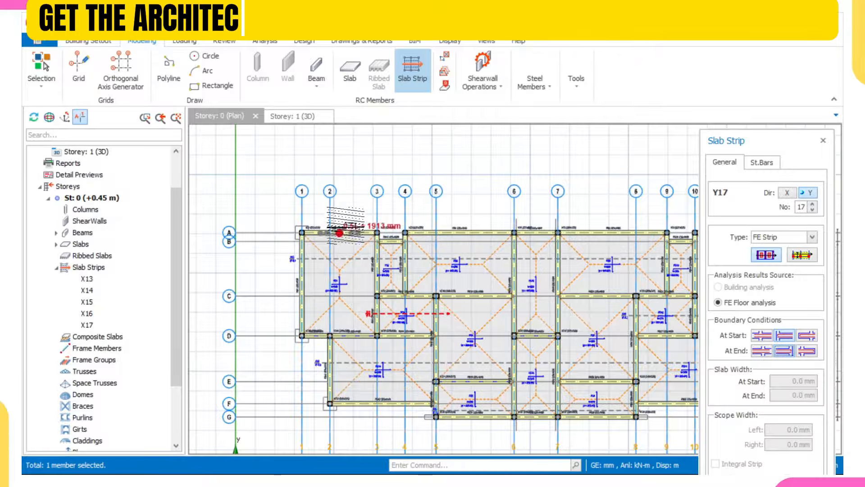
{"action": "left_click", "coordinate": [347, 219]}
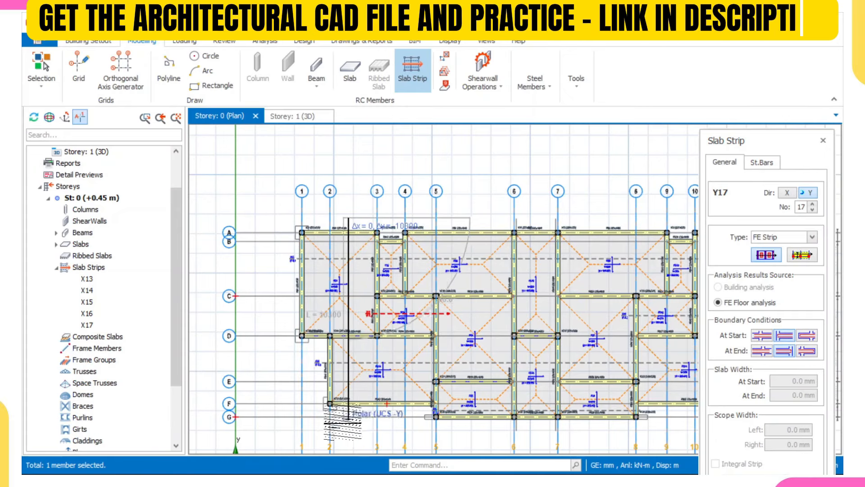
{"action": "left_click", "coordinate": [347, 422]}
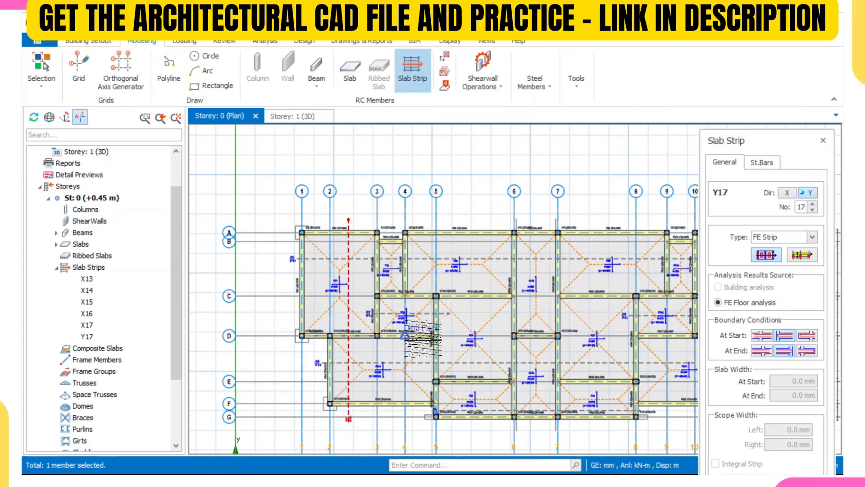
{"action": "scroll", "coordinate": [412, 242], "scroll_direction": "up", "scroll_amount": 3}
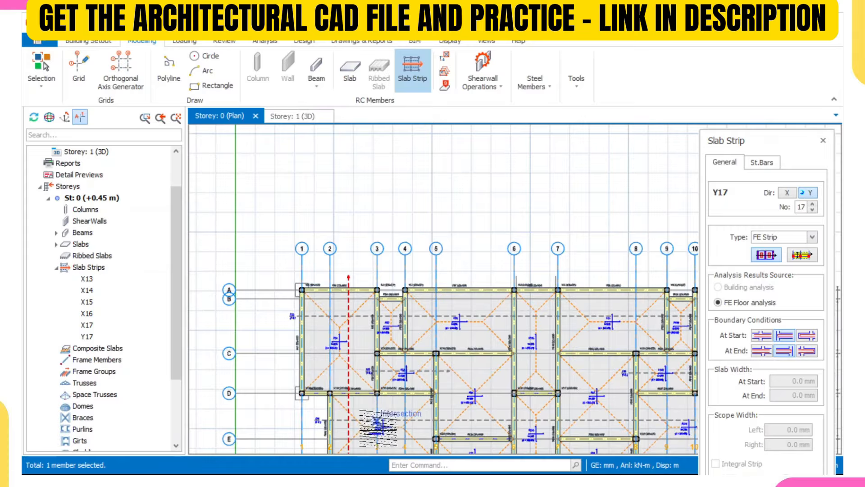
{"action": "scroll", "coordinate": [390, 406], "scroll_direction": "up", "scroll_amount": 2}
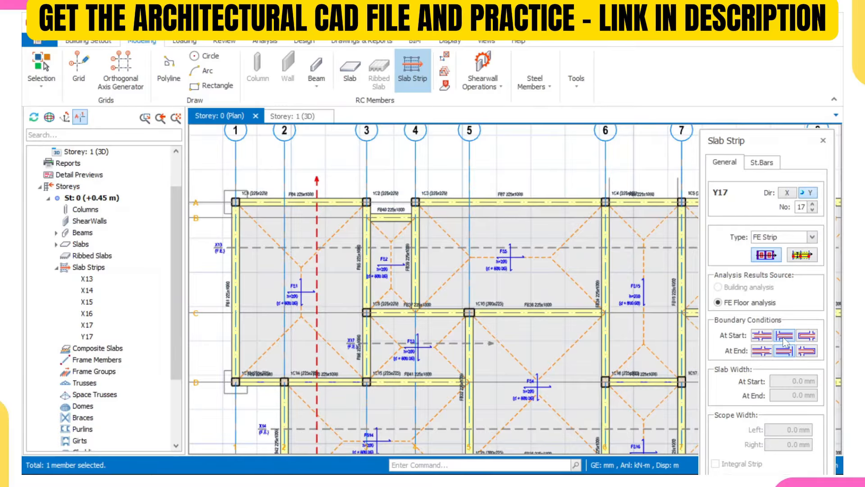
Step: Change the end boundary condition again and draw strip Y18 down from a row A intersection
{"action": "left_click", "coordinate": [763, 353]}
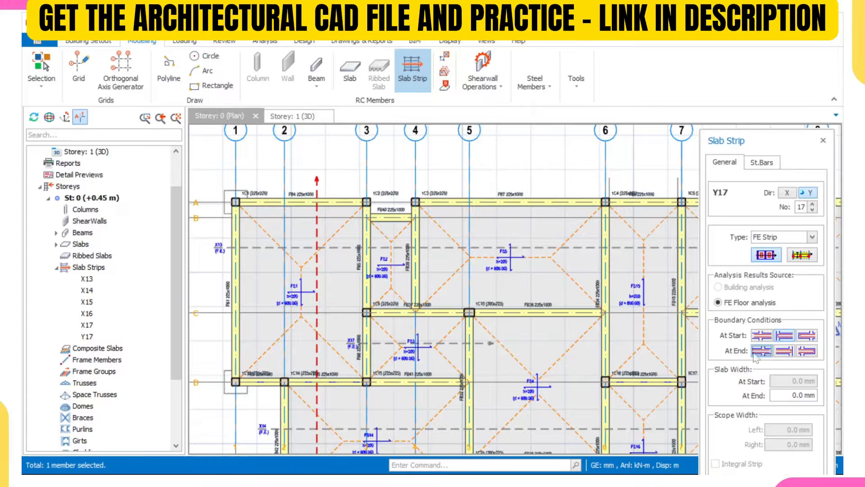
{"action": "scroll", "coordinate": [394, 199], "scroll_direction": "up", "scroll_amount": 1}
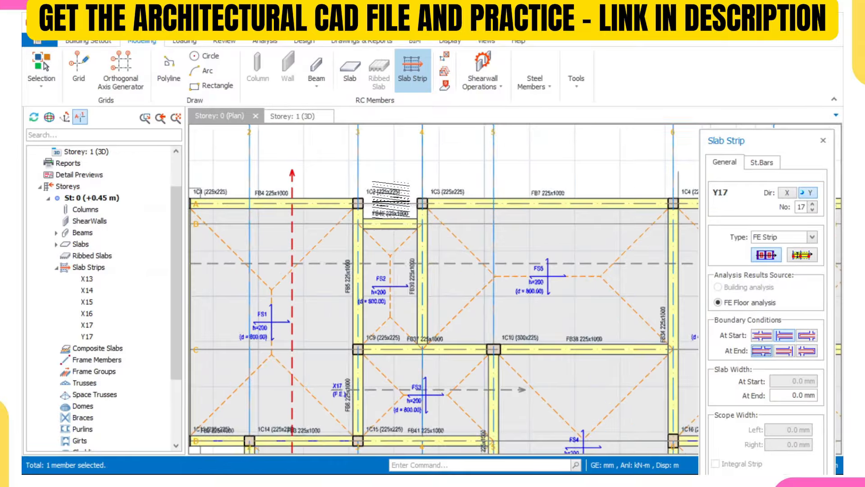
{"action": "left_click", "coordinate": [394, 200]}
{"action": "scroll", "coordinate": [393, 201], "scroll_direction": "down", "scroll_amount": 1}
{"action": "scroll", "coordinate": [387, 315], "scroll_direction": "up", "scroll_amount": 1}
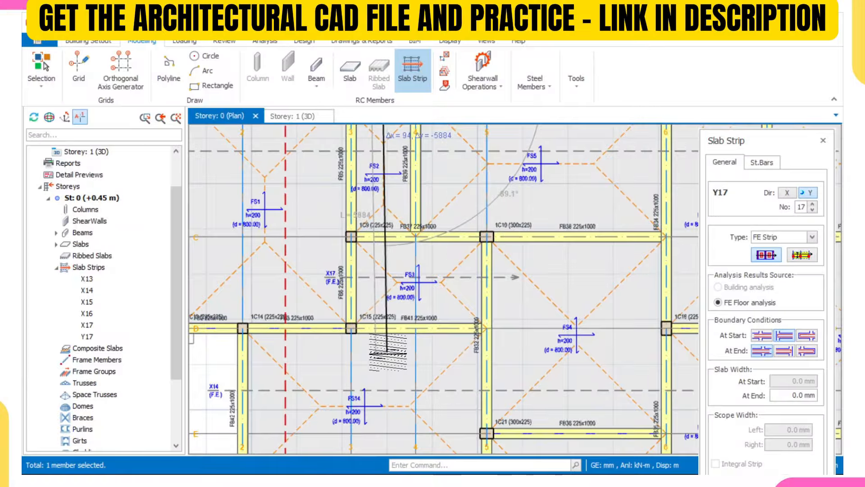
{"action": "left_click", "coordinate": [382, 345]}
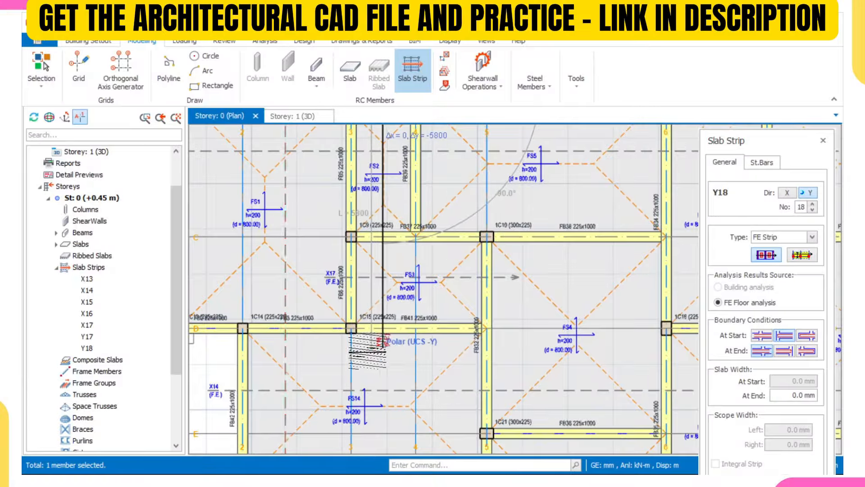
{"action": "scroll", "coordinate": [427, 300], "scroll_direction": "down", "scroll_amount": 2}
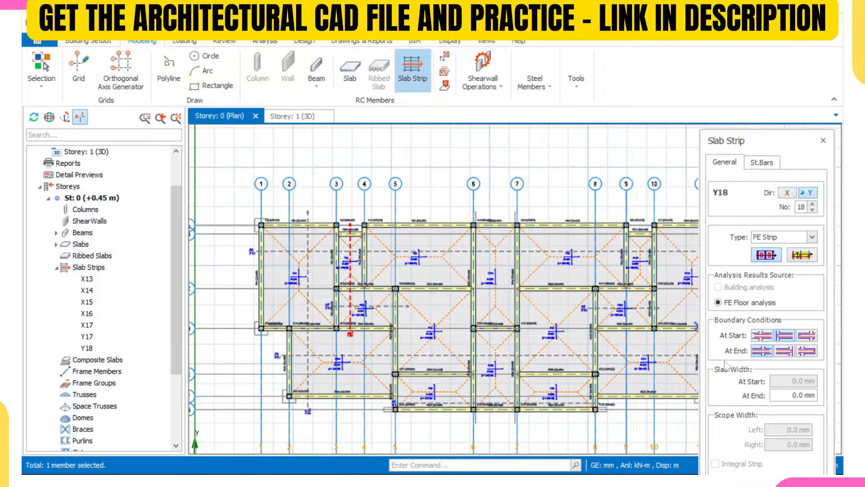
Step: Change the end boundary condition and draw strips Y19 and Y20 from the plan's top to bottom edge
{"action": "left_click", "coordinate": [787, 351]}
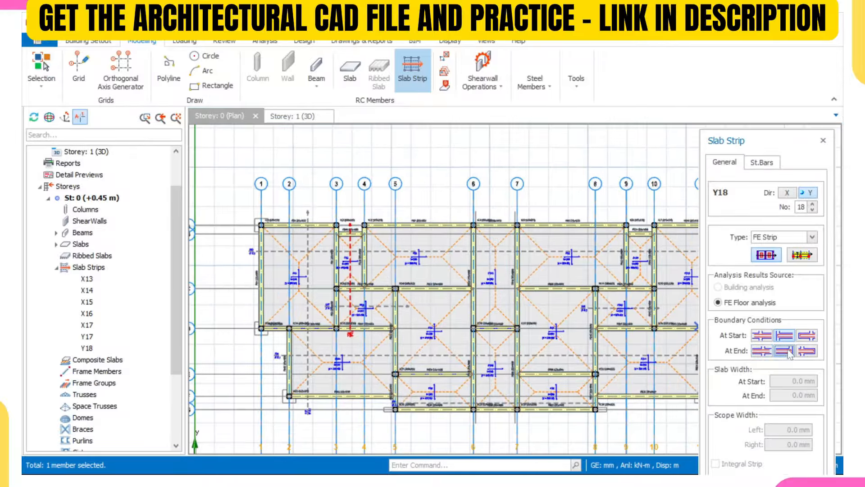
{"action": "left_click", "coordinate": [437, 205]}
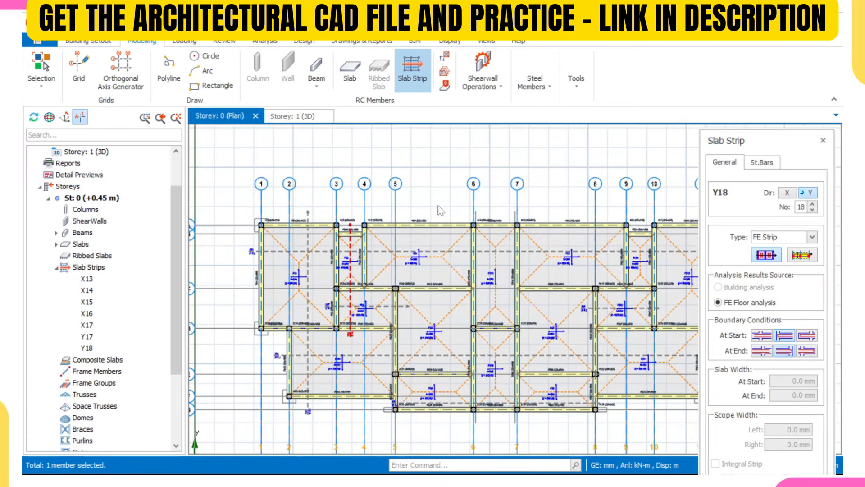
{"action": "left_click", "coordinate": [469, 378]}
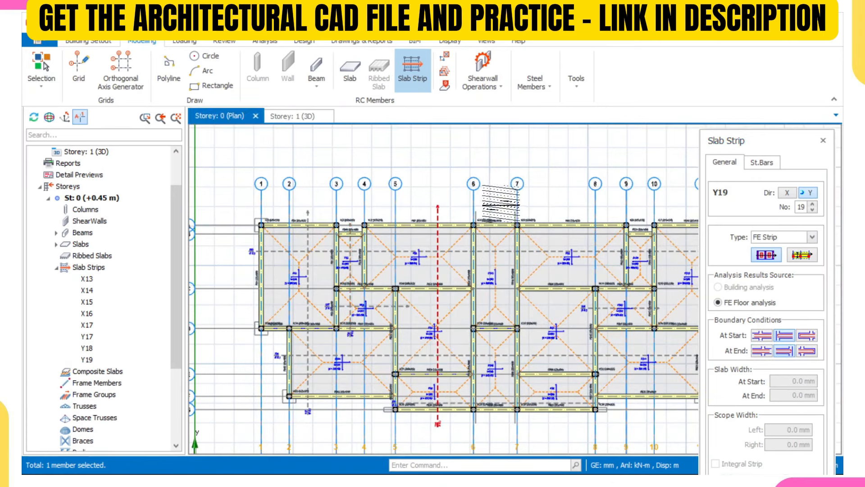
{"action": "left_click", "coordinate": [499, 205]}
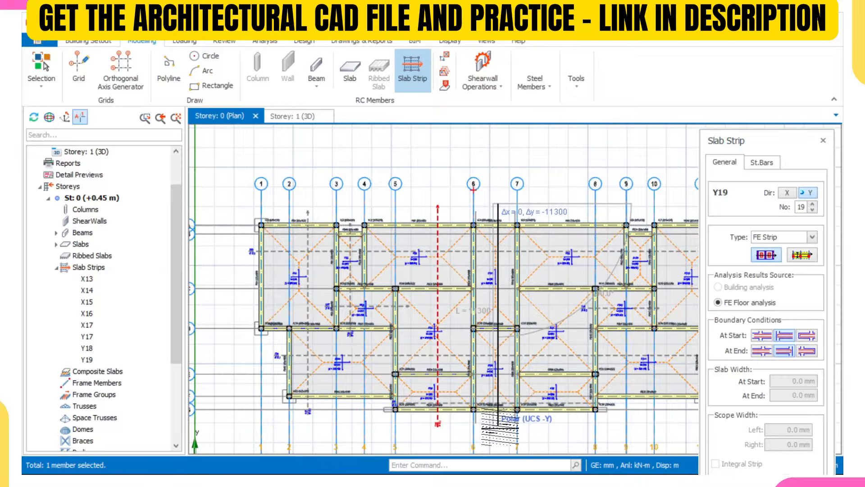
{"action": "left_click", "coordinate": [499, 423]}
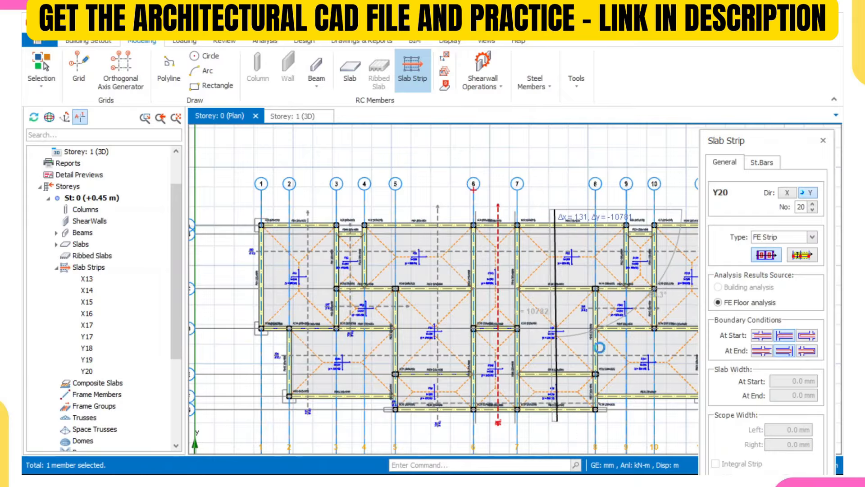
Step: Draw strips Y21, Y22 between grids 9 and 10, and Y23 near grid 12 at row D
{"action": "middle_click_drag", "start_coordinate": [627, 301], "coordinate": [451, 289]}
{"action": "scroll", "coordinate": [457, 218], "scroll_direction": "up", "scroll_amount": 3}
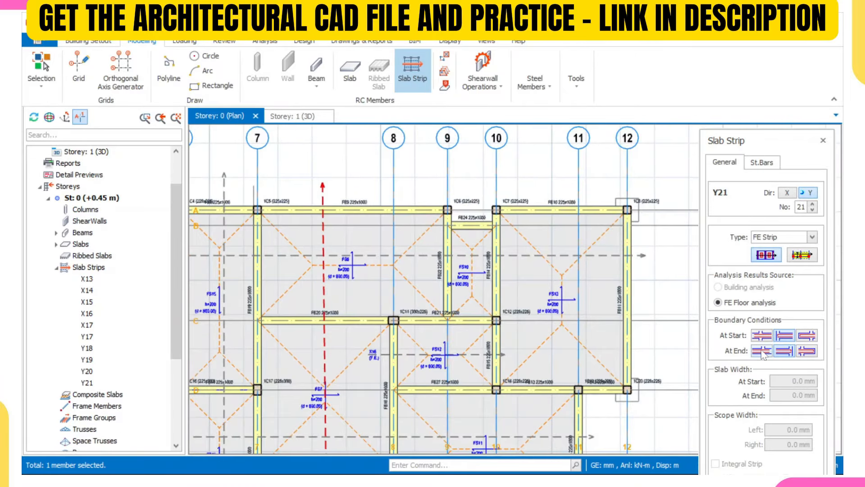
{"action": "scroll", "coordinate": [496, 180], "scroll_direction": "down", "scroll_amount": 2}
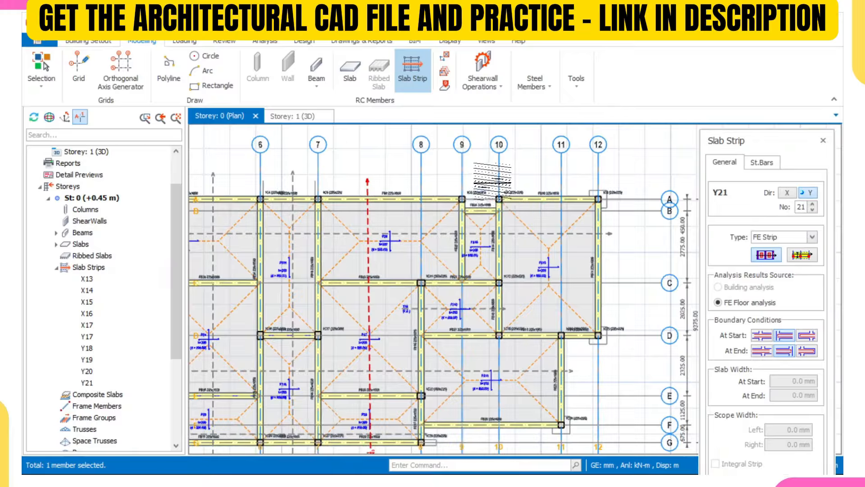
{"action": "scroll", "coordinate": [489, 189], "scroll_direction": "up", "scroll_amount": 1}
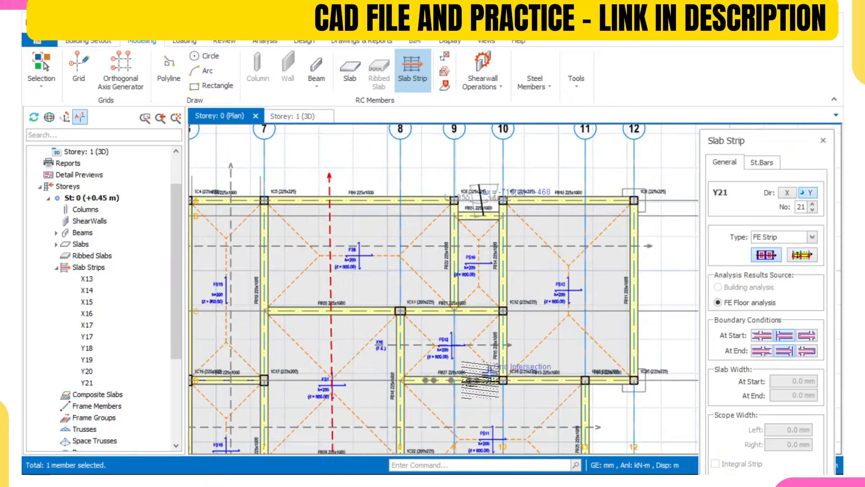
{"action": "scroll", "coordinate": [480, 380], "scroll_direction": "down", "scroll_amount": 3}
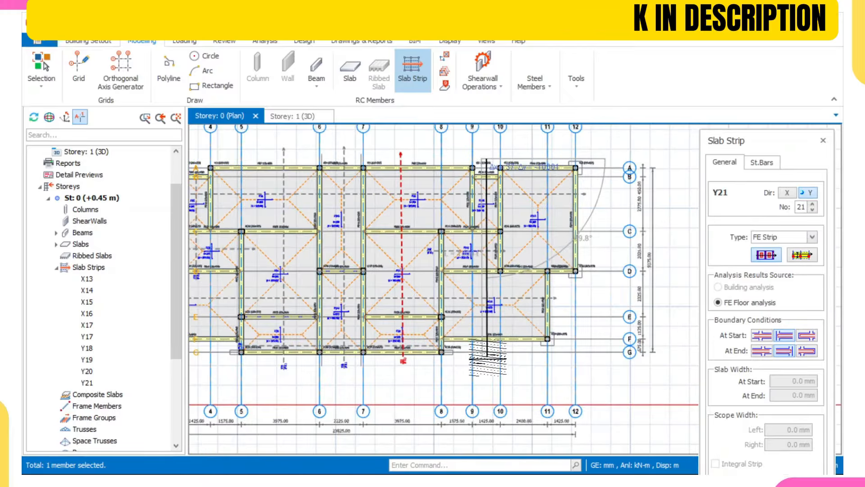
{"action": "left_click", "coordinate": [487, 356]}
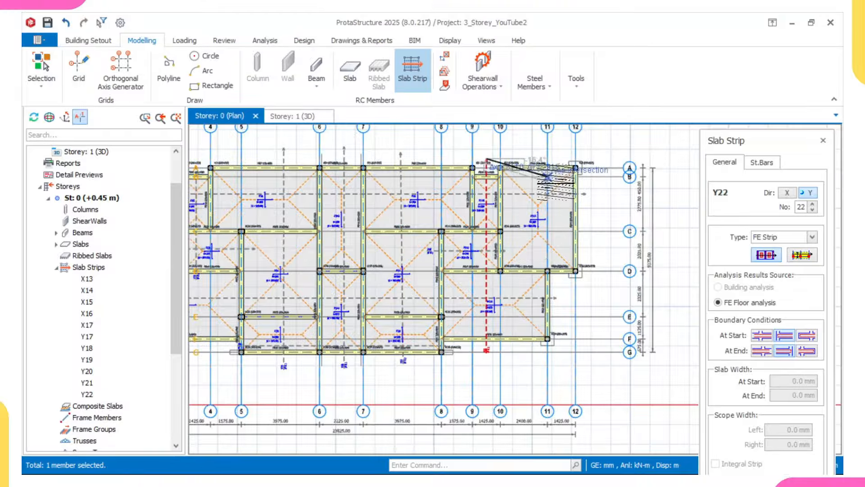
{"action": "middle_click_drag", "start_coordinate": [557, 180], "coordinate": [510, 189]}
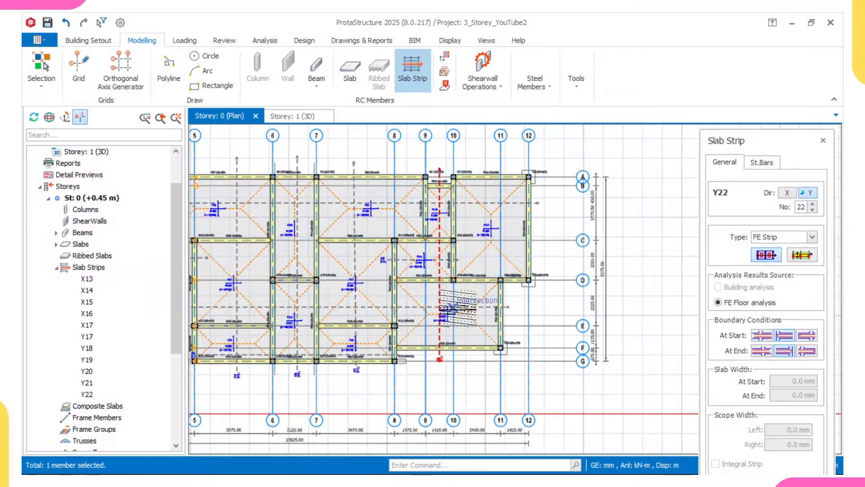
{"action": "scroll", "coordinate": [528, 207], "scroll_direction": "up", "scroll_amount": 2}
{"action": "middle_click_drag", "start_coordinate": [521, 160], "coordinate": [525, 168]}
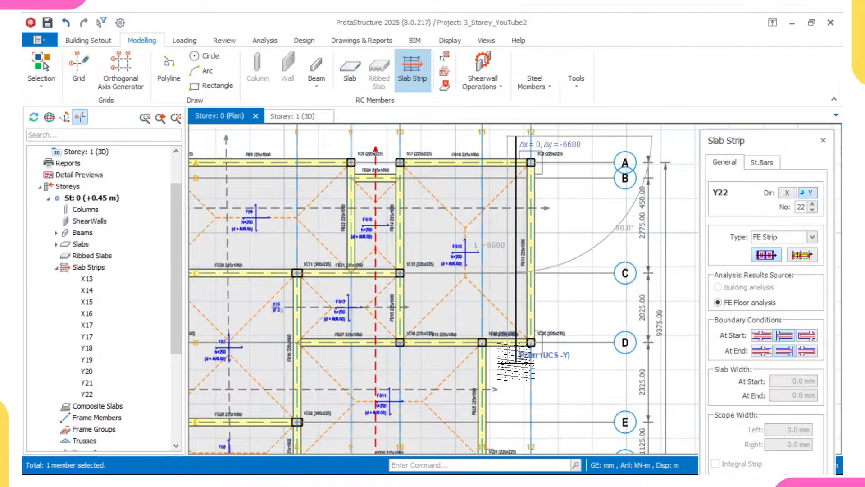
{"action": "left_click", "coordinate": [516, 361]}
{"action": "scroll", "coordinate": [506, 347], "scroll_direction": "down", "scroll_amount": 3}
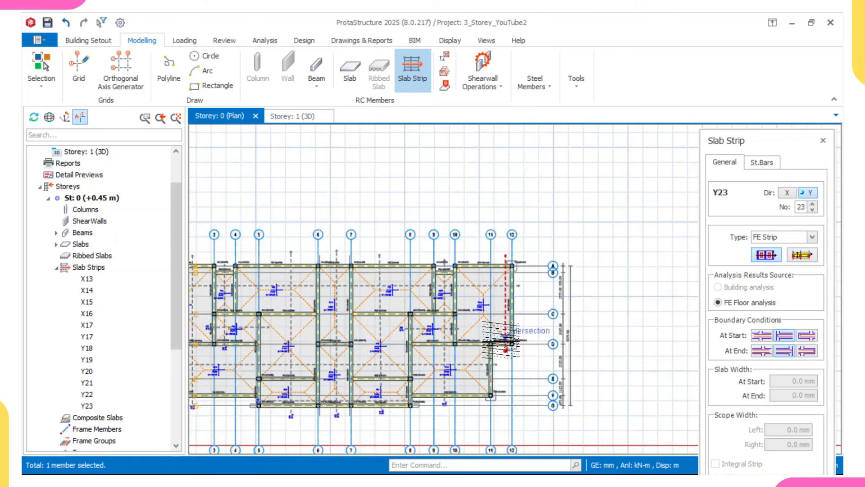
Step: Bring the whole floor plan into view and close the slab strip settings
{"action": "middle_click_drag", "start_coordinate": [463, 361], "coordinate": [511, 327]}
{"action": "middle_click_drag", "start_coordinate": [194, 322], "coordinate": [305, 309]}
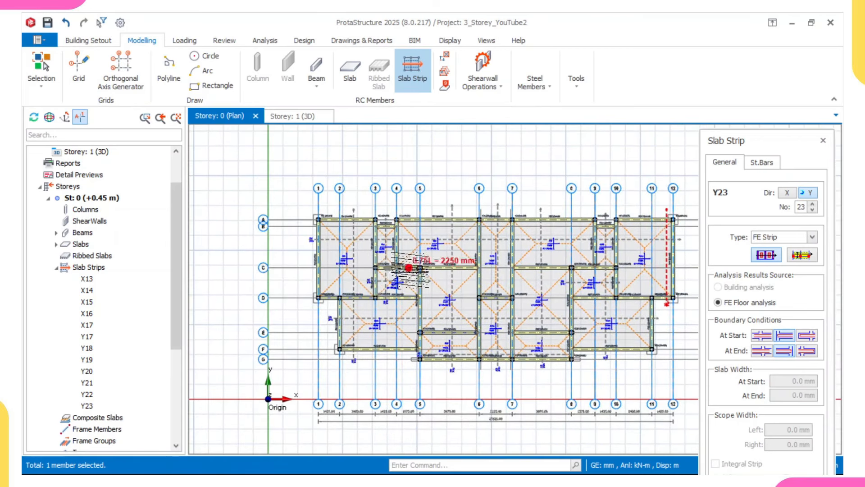
{"action": "scroll", "coordinate": [383, 257], "scroll_direction": "up", "scroll_amount": 3}
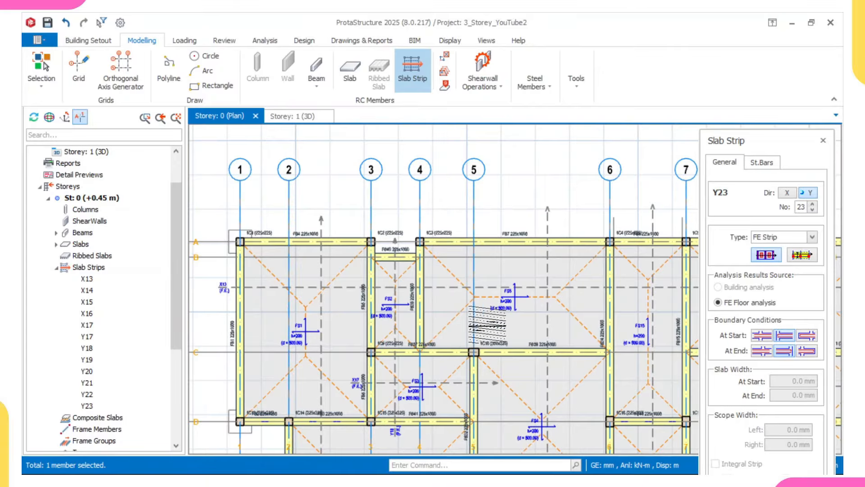
{"action": "left_click", "coordinate": [824, 141]}
{"action": "scroll", "coordinate": [397, 286], "scroll_direction": "up", "scroll_amount": 3}
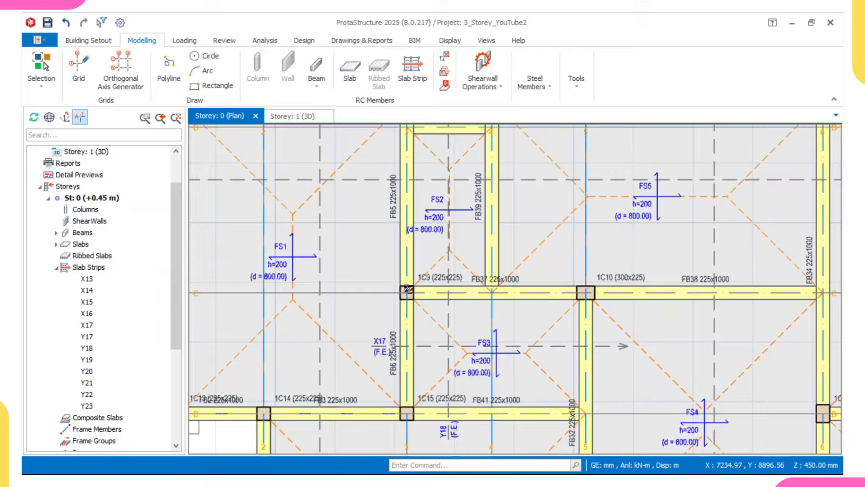
{"action": "scroll", "coordinate": [409, 288], "scroll_direction": "up", "scroll_amount": 1}
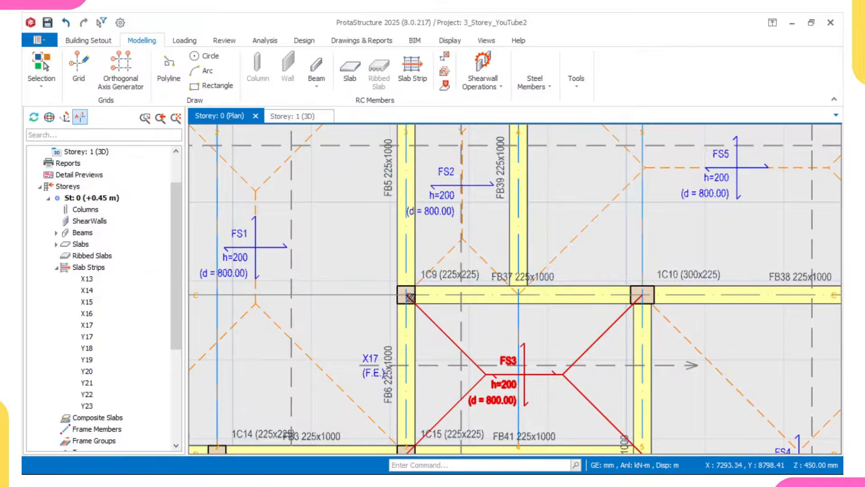
{"action": "mouse_move", "coordinate": [410, 297]}
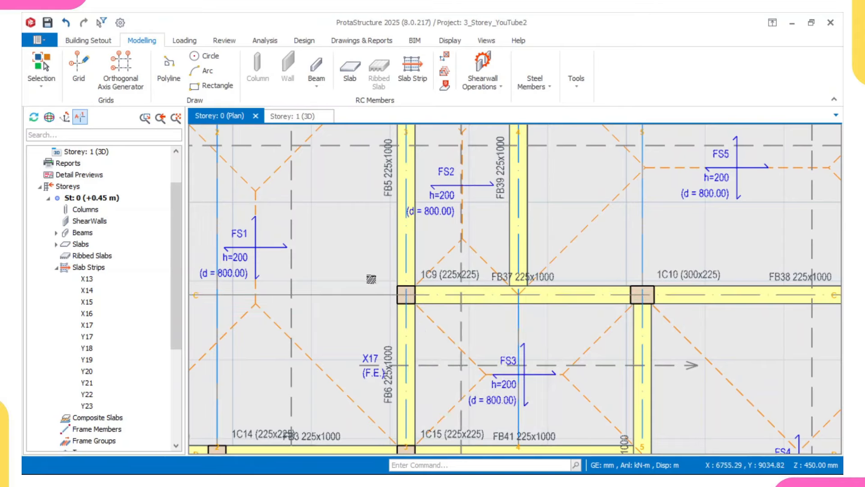
{"action": "scroll", "coordinate": [371, 279], "scroll_direction": "down", "scroll_amount": 3}
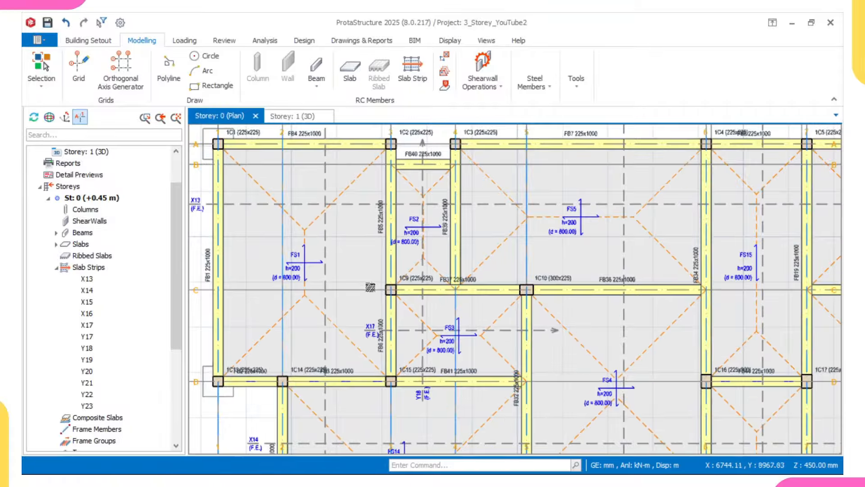
{"action": "scroll", "coordinate": [296, 256], "scroll_direction": "up", "scroll_amount": 5}
{"action": "scroll", "coordinate": [295, 256], "scroll_direction": "up", "scroll_amount": 2}
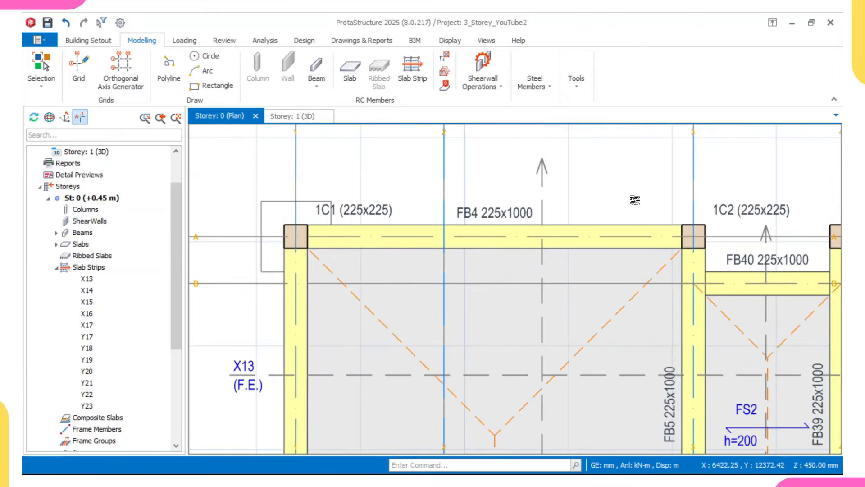
{"action": "scroll", "coordinate": [295, 235], "scroll_direction": "up", "scroll_amount": 1}
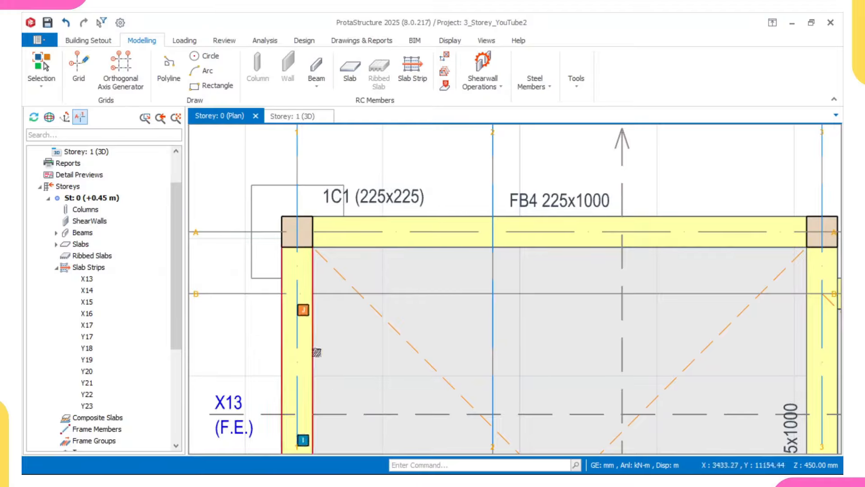
{"action": "scroll", "coordinate": [316, 352], "scroll_direction": "down", "scroll_amount": 2}
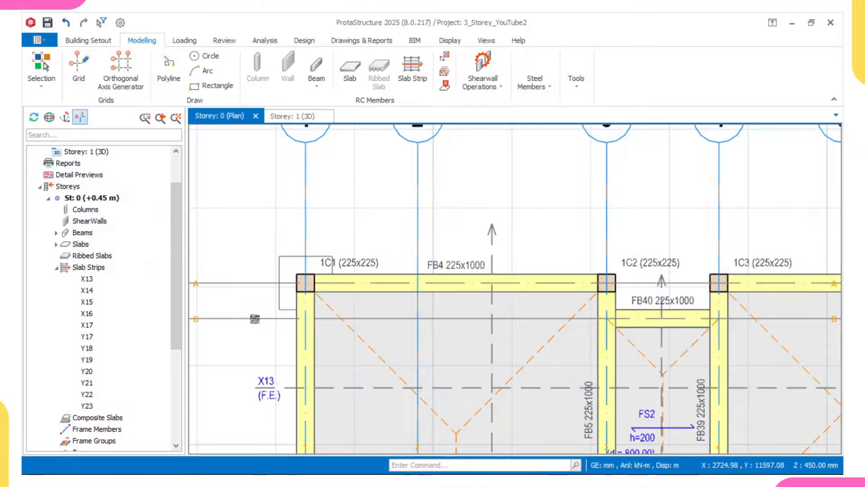
{"action": "scroll", "coordinate": [312, 283], "scroll_direction": "up", "scroll_amount": 2}
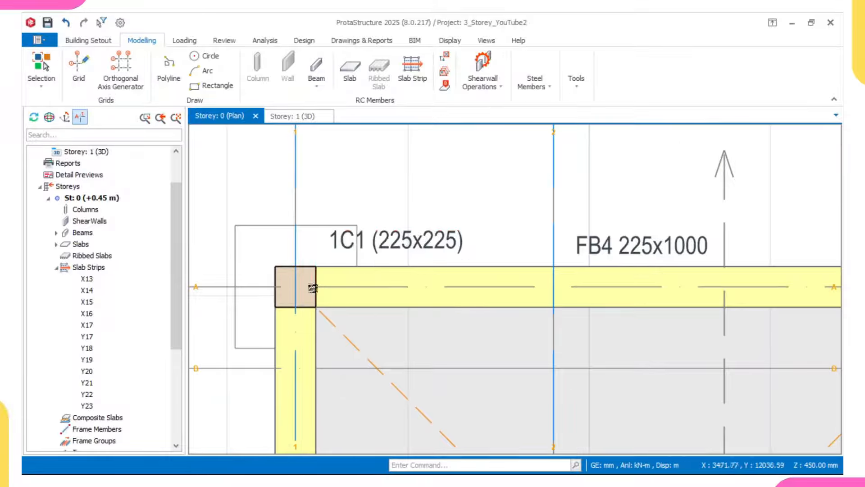
{"action": "scroll", "coordinate": [301, 275], "scroll_direction": "up", "scroll_amount": 1}
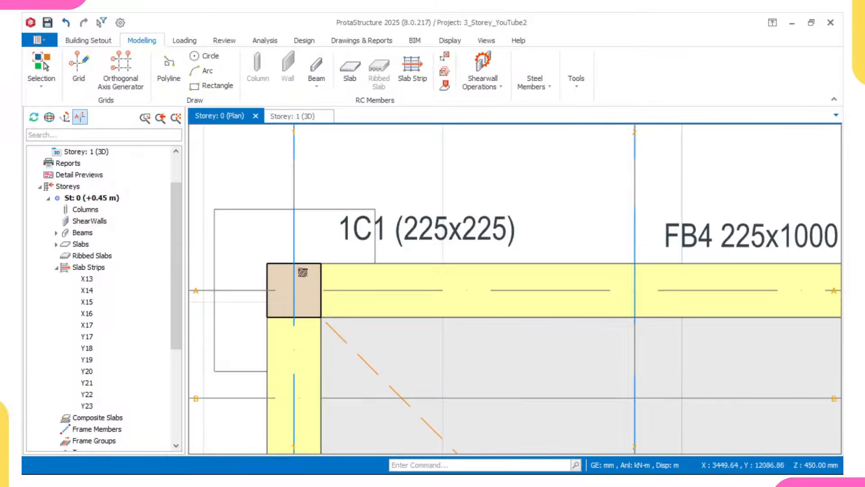
{"action": "scroll", "coordinate": [276, 264], "scroll_direction": "down", "scroll_amount": 5}
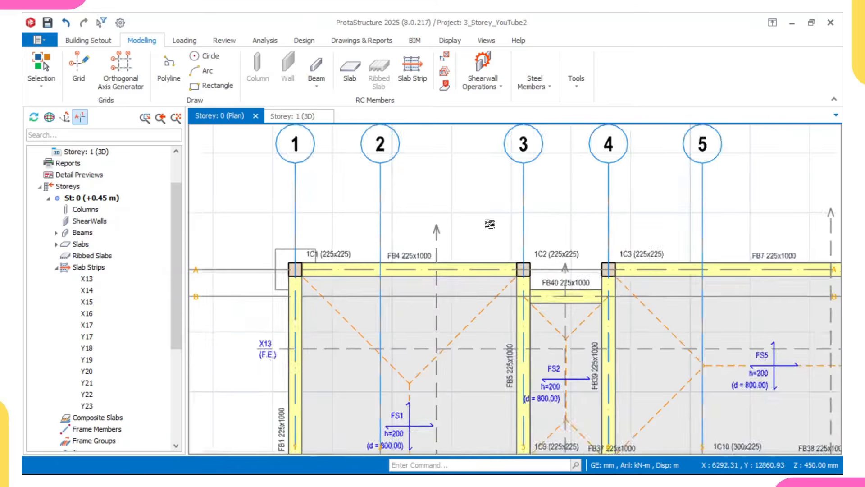
{"action": "scroll", "coordinate": [520, 267], "scroll_direction": "up", "scroll_amount": 1}
{"action": "scroll", "coordinate": [536, 267], "scroll_direction": "down", "scroll_amount": 2}
{"action": "middle_click_drag", "start_coordinate": [530, 257], "coordinate": [452, 246]}
{"action": "scroll", "coordinate": [452, 246], "scroll_direction": "down", "scroll_amount": 2}
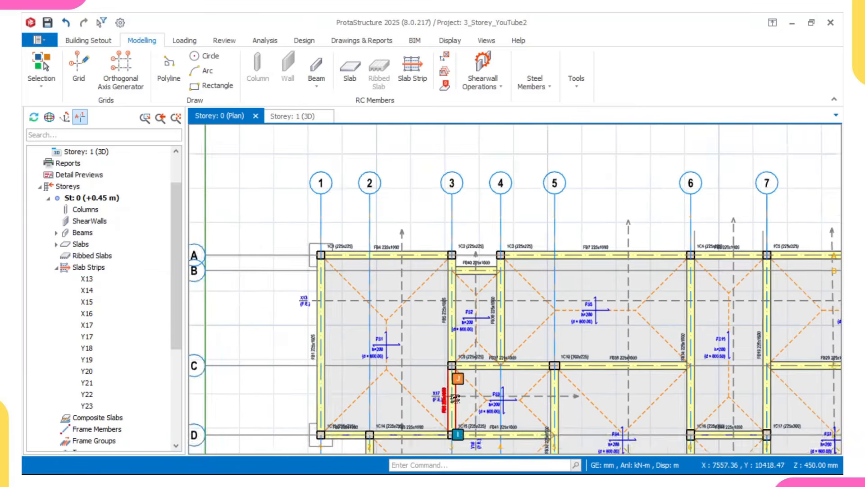
{"action": "middle_click_drag", "start_coordinate": [458, 376], "coordinate": [421, 296]}
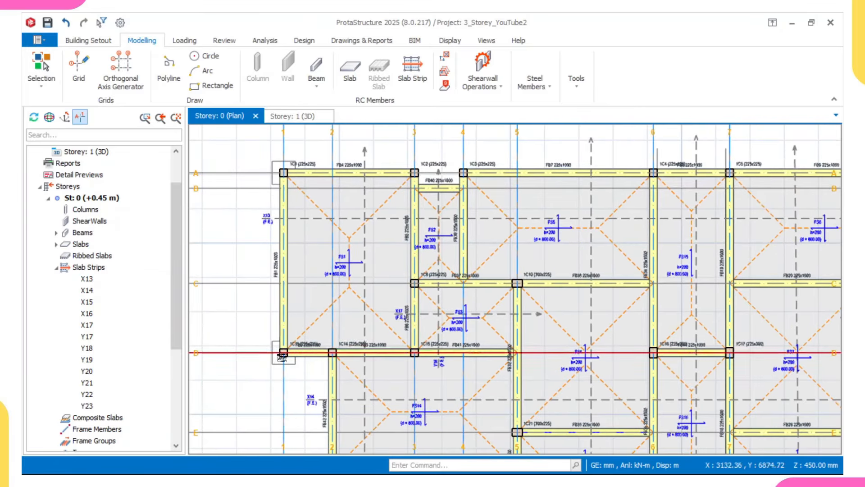
{"action": "scroll", "coordinate": [286, 340], "scroll_direction": "down", "scroll_amount": 2}
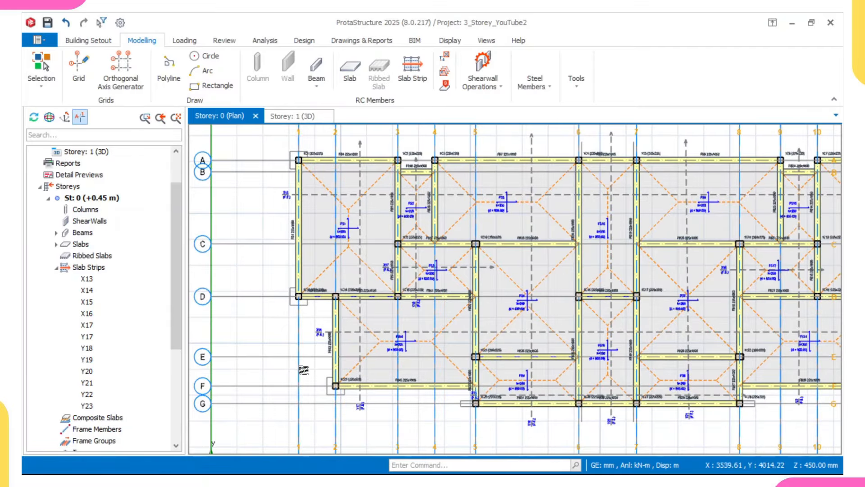
{"action": "scroll", "coordinate": [315, 375], "scroll_direction": "up", "scroll_amount": 2}
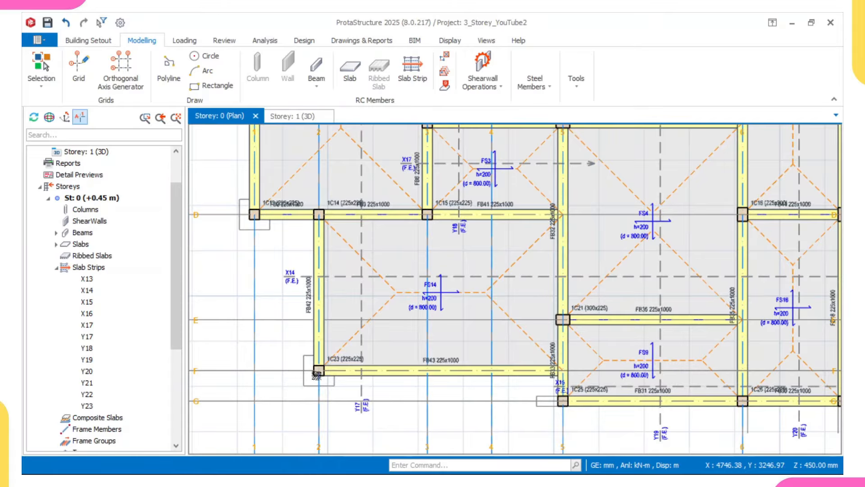
{"action": "mouse_move", "coordinate": [317, 374]}
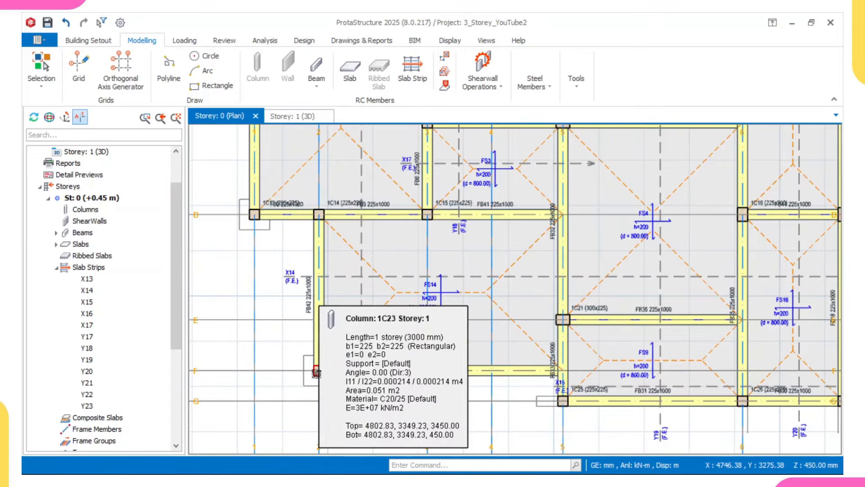
{"action": "scroll", "coordinate": [317, 373], "scroll_direction": "up", "scroll_amount": 2}
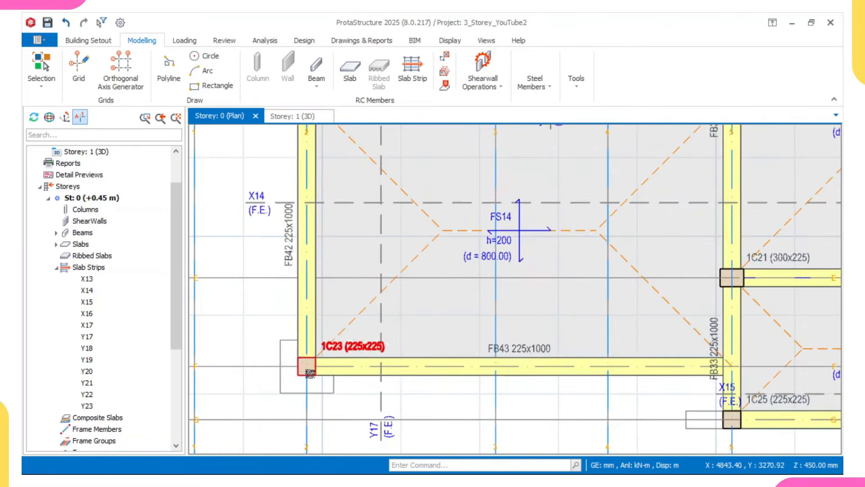
{"action": "scroll", "coordinate": [309, 376], "scroll_direction": "up", "scroll_amount": 1}
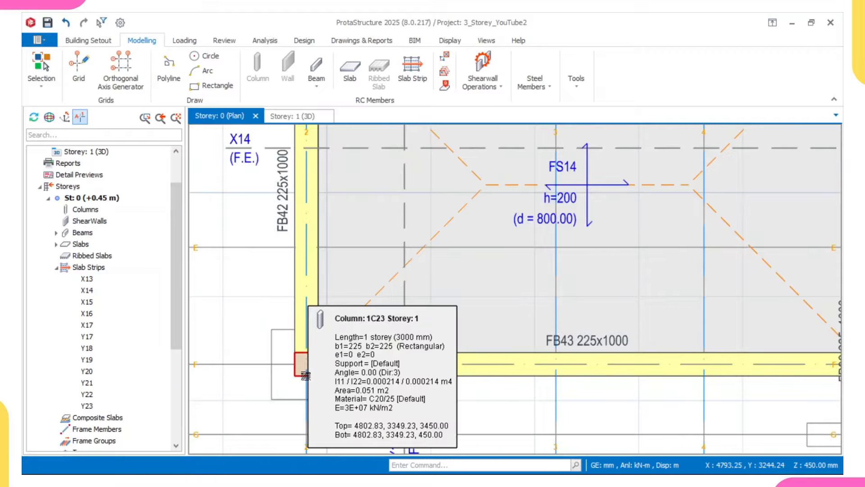
{"action": "scroll", "coordinate": [306, 375], "scroll_direction": "down", "scroll_amount": 3}
{"action": "scroll", "coordinate": [533, 304], "scroll_direction": "up", "scroll_amount": 3}
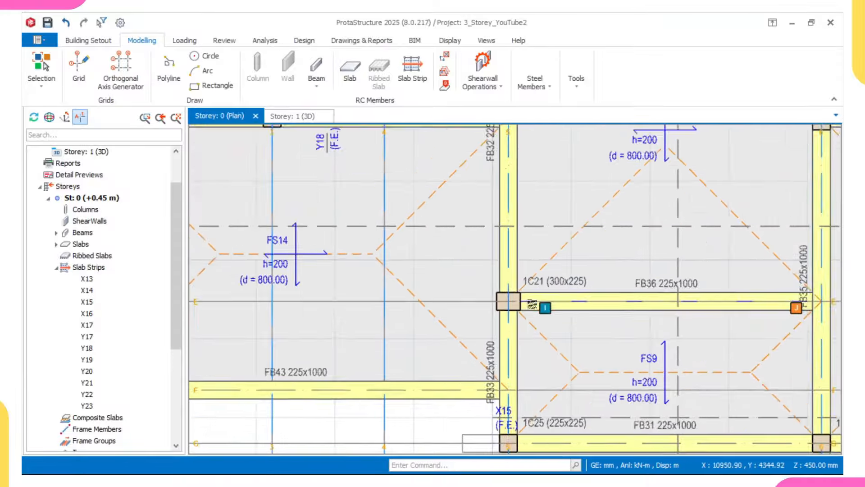
{"action": "scroll", "coordinate": [533, 304], "scroll_direction": "up", "scroll_amount": 1}
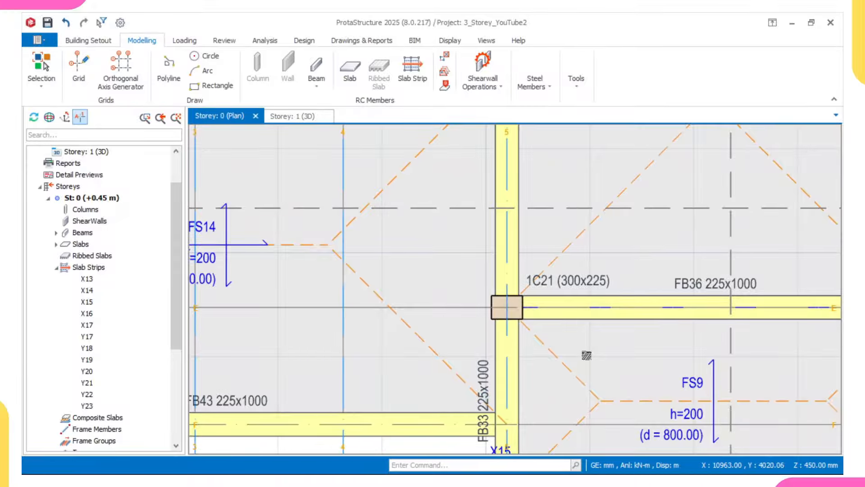
{"action": "scroll", "coordinate": [536, 317], "scroll_direction": "down", "scroll_amount": 2}
{"action": "middle_click_drag", "start_coordinate": [343, 346], "coordinate": [551, 322]}
{"action": "scroll", "coordinate": [424, 336], "scroll_direction": "up", "scroll_amount": 1}
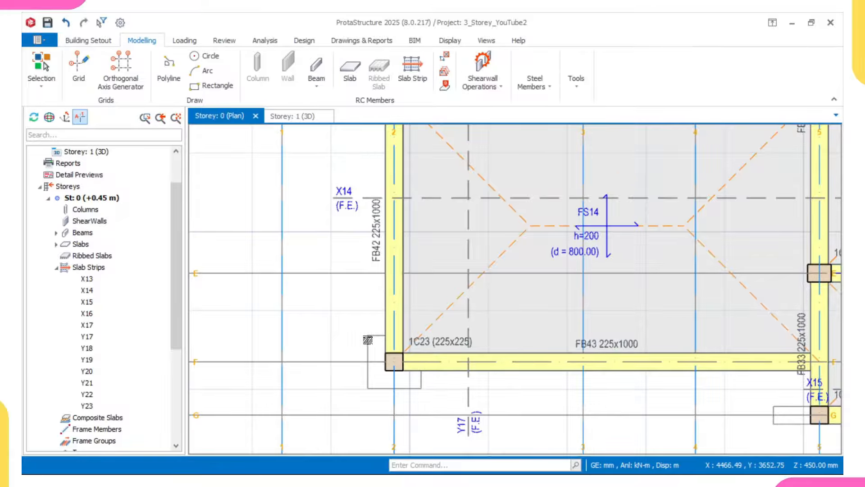
{"action": "scroll", "coordinate": [363, 347], "scroll_direction": "down", "scroll_amount": 4}
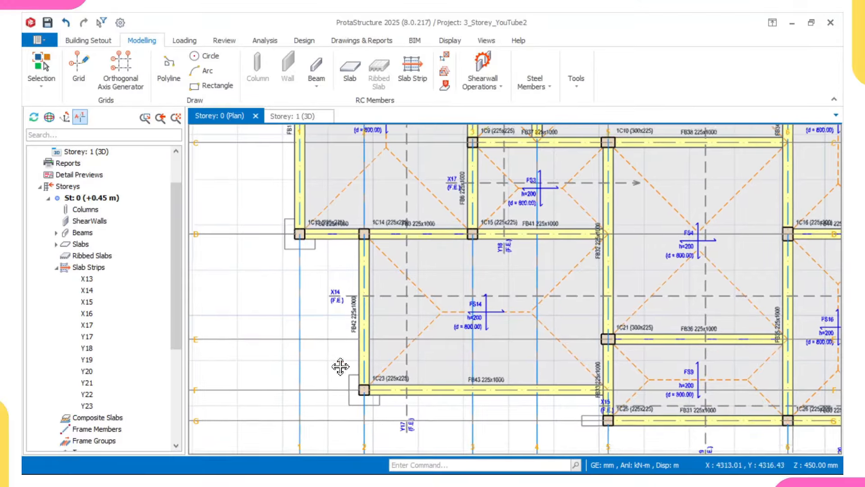
{"action": "middle_click_drag", "start_coordinate": [365, 246], "coordinate": [357, 288]}
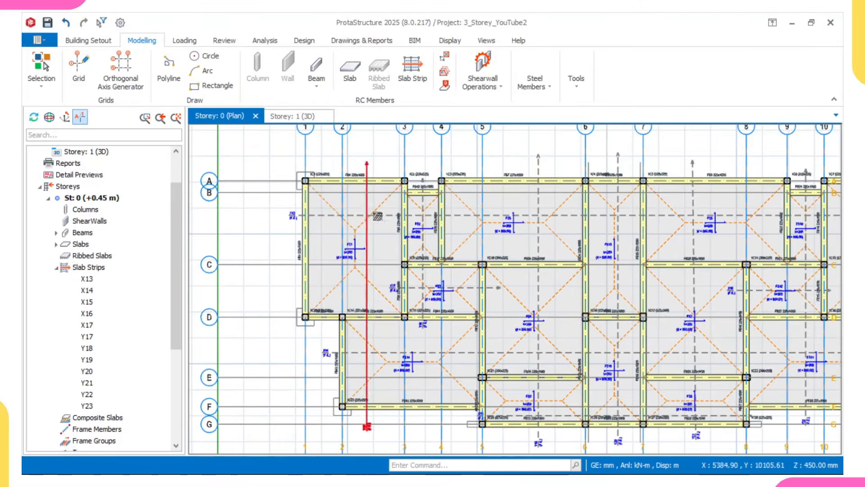
{"action": "middle_click_drag", "start_coordinate": [631, 229], "coordinate": [598, 244]}
{"action": "scroll", "coordinate": [598, 244], "scroll_direction": "down", "scroll_amount": 2}
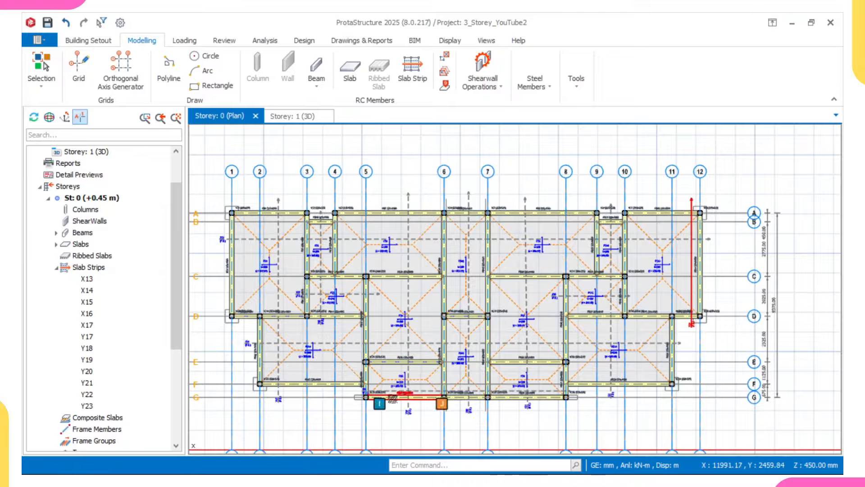
{"action": "scroll", "coordinate": [388, 410], "scroll_direction": "up", "scroll_amount": 3}
{"action": "mouse_move", "coordinate": [389, 412]}
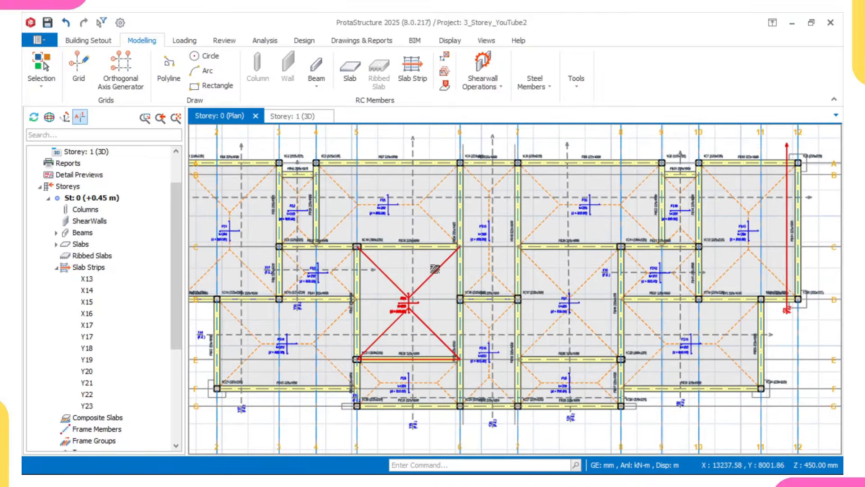
{"action": "scroll", "coordinate": [353, 187], "scroll_direction": "up", "scroll_amount": 3}
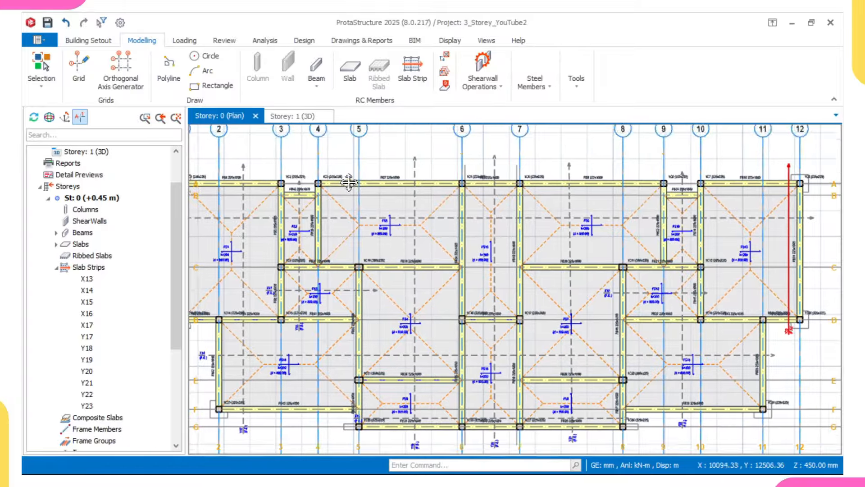
{"action": "scroll", "coordinate": [352, 186], "scroll_direction": "up", "scroll_amount": 2}
{"action": "mouse_move", "coordinate": [333, 209]}
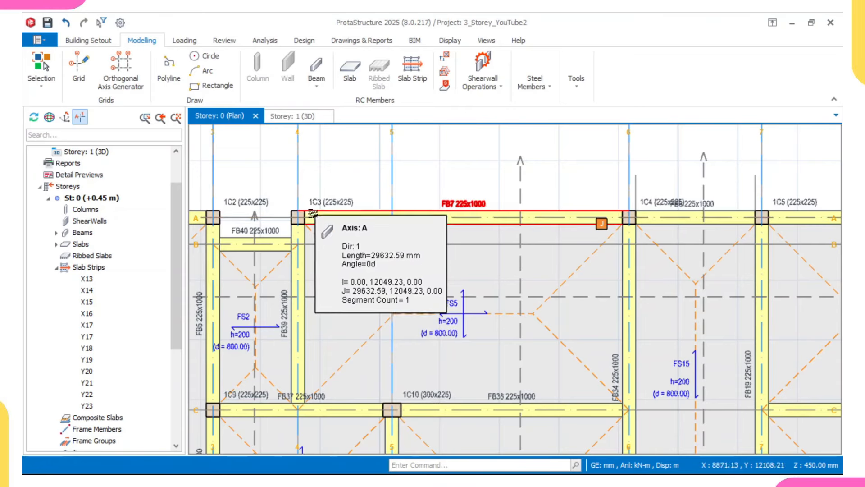
{"action": "scroll", "coordinate": [314, 218], "scroll_direction": "down", "scroll_amount": 3}
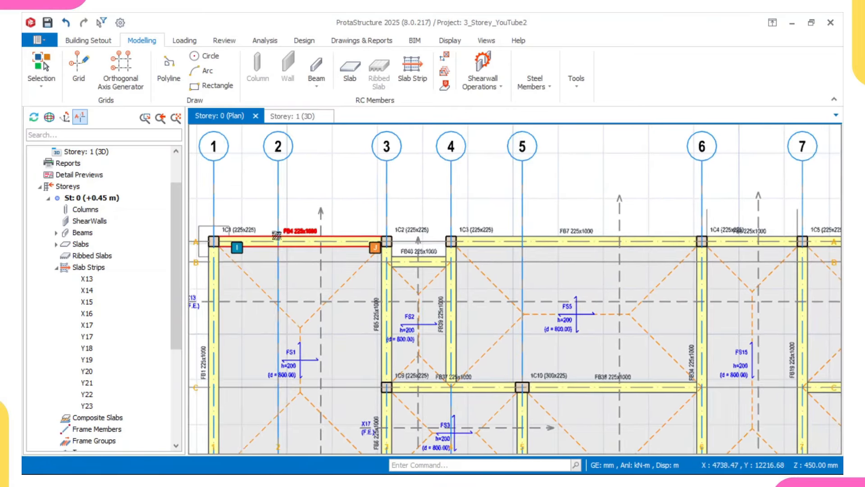
{"action": "middle_click_drag", "start_coordinate": [276, 234], "coordinate": [341, 255]}
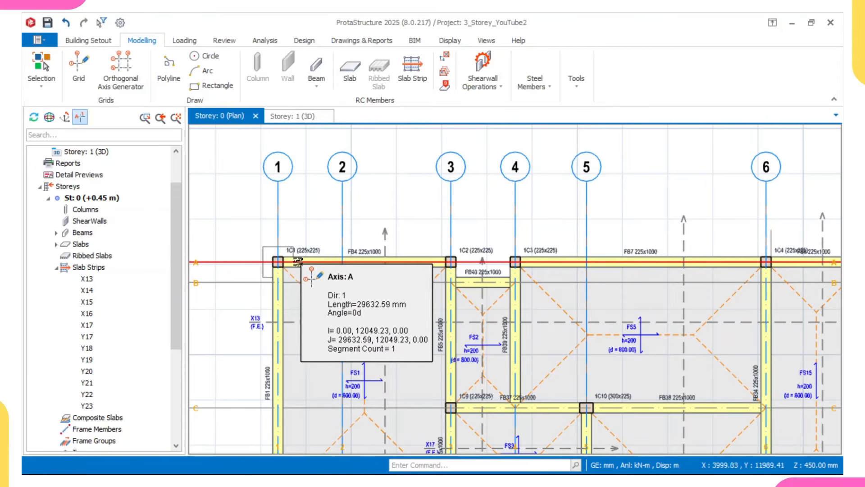
{"action": "middle_click_drag", "start_coordinate": [299, 263], "coordinate": [304, 255]}
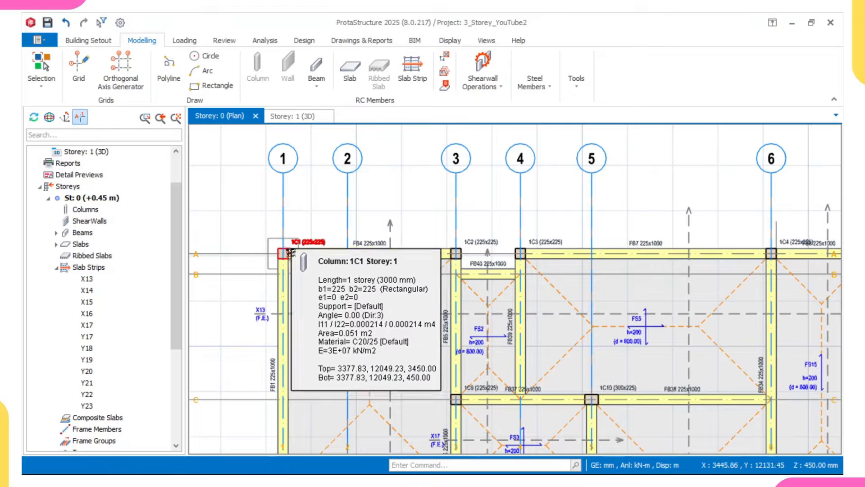
{"action": "scroll", "coordinate": [285, 252], "scroll_direction": "up", "scroll_amount": 2}
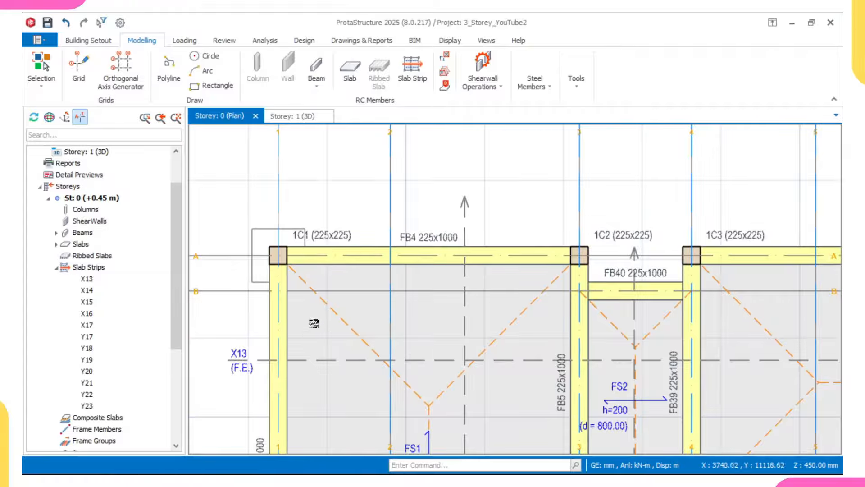
{"action": "scroll", "coordinate": [278, 255], "scroll_direction": "up", "scroll_amount": 3}
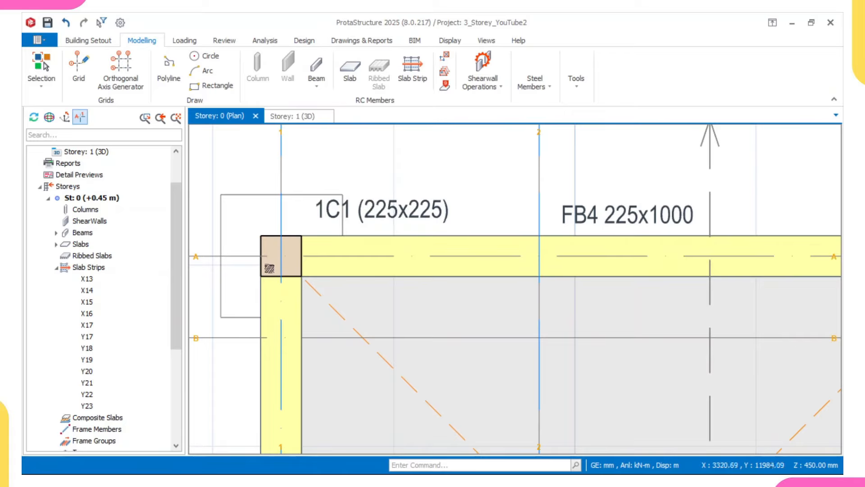
{"action": "scroll", "coordinate": [269, 268], "scroll_direction": "down", "scroll_amount": 1}
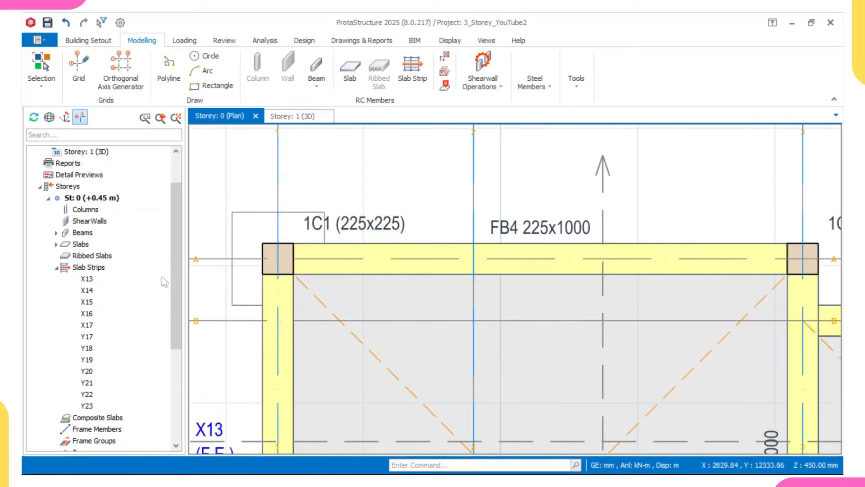
{"action": "scroll", "coordinate": [252, 256], "scroll_direction": "down", "scroll_amount": 3}
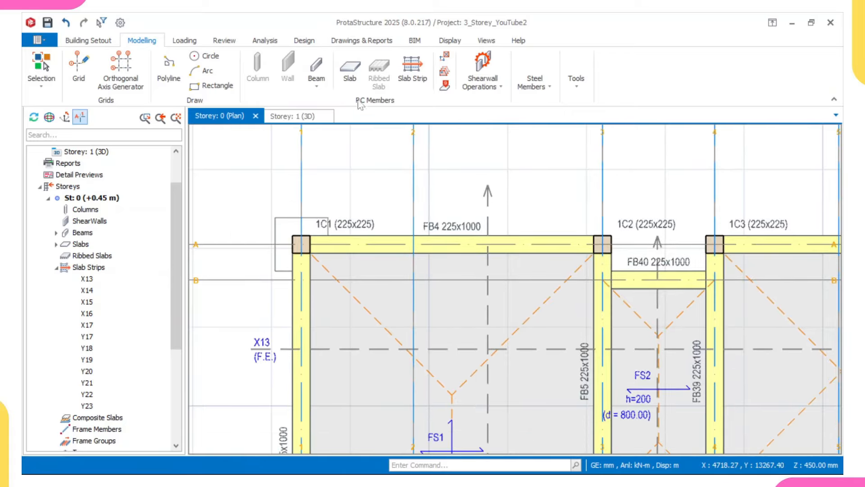
Step: Define a Type 12 cantilever slab: h 200 mm, 35 mm cover, 0.5 kN/m2 dead load
{"action": "left_click", "coordinate": [350, 71]}
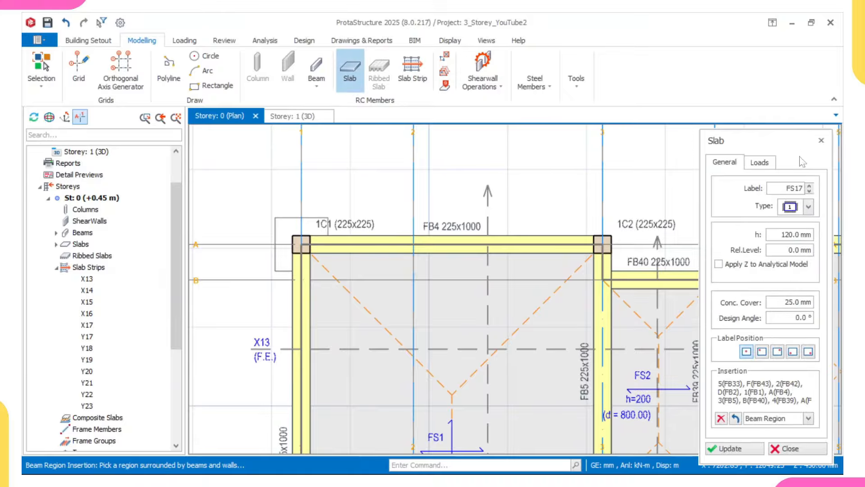
{"action": "left_click", "coordinate": [782, 234]}
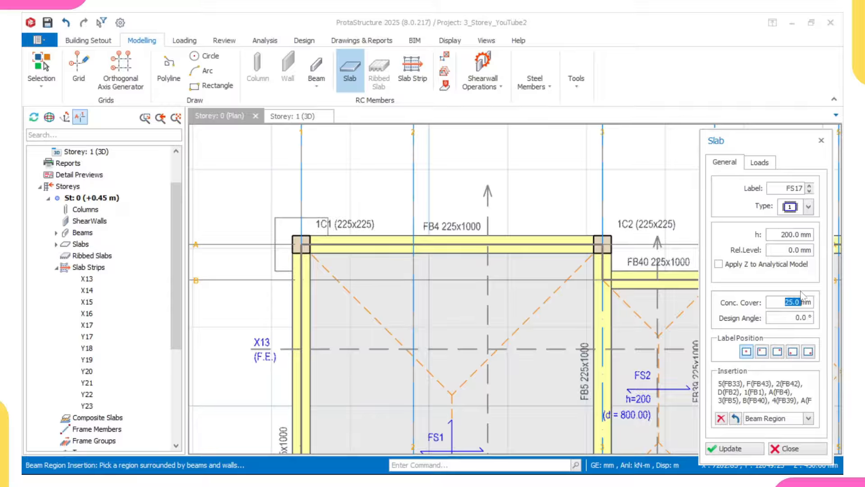
{"action": "left_click", "coordinate": [760, 163]}
{"action": "left_click", "coordinate": [727, 162]}
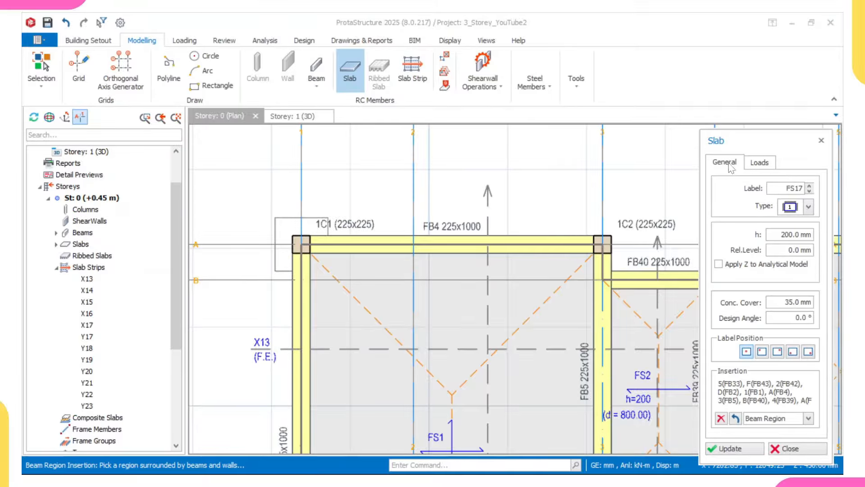
{"action": "left_click", "coordinate": [808, 207]}
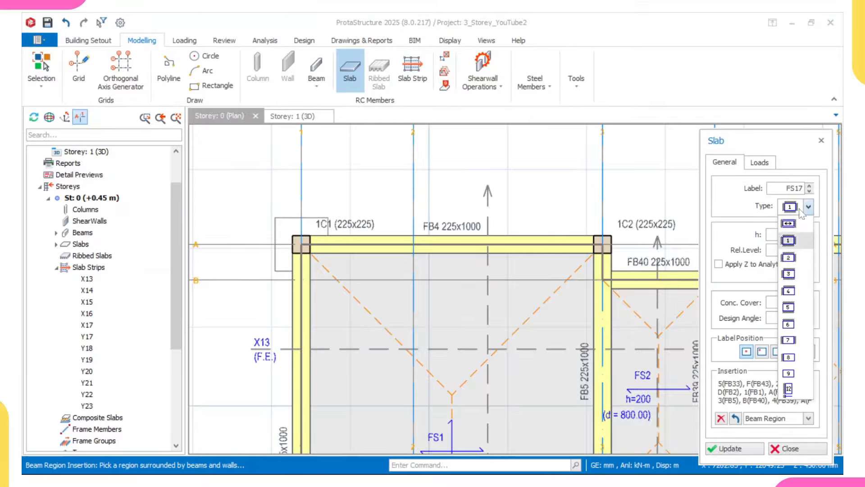
{"action": "left_click", "coordinate": [790, 390]}
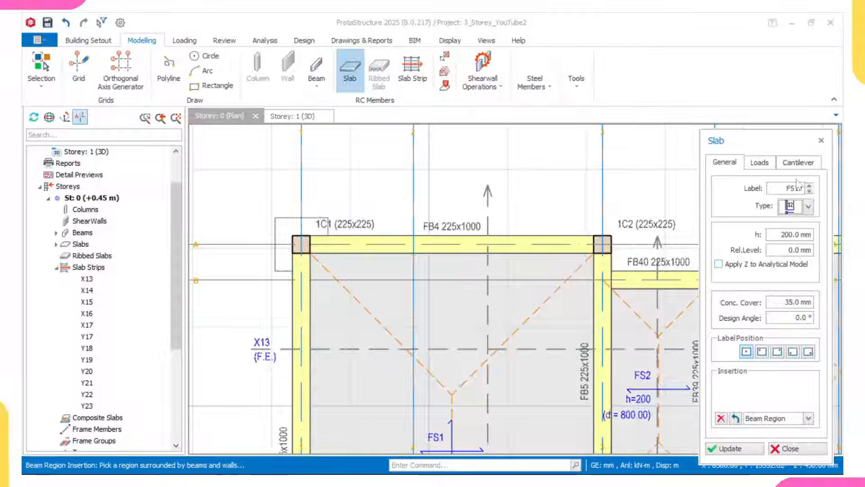
{"action": "left_click", "coordinate": [758, 163]}
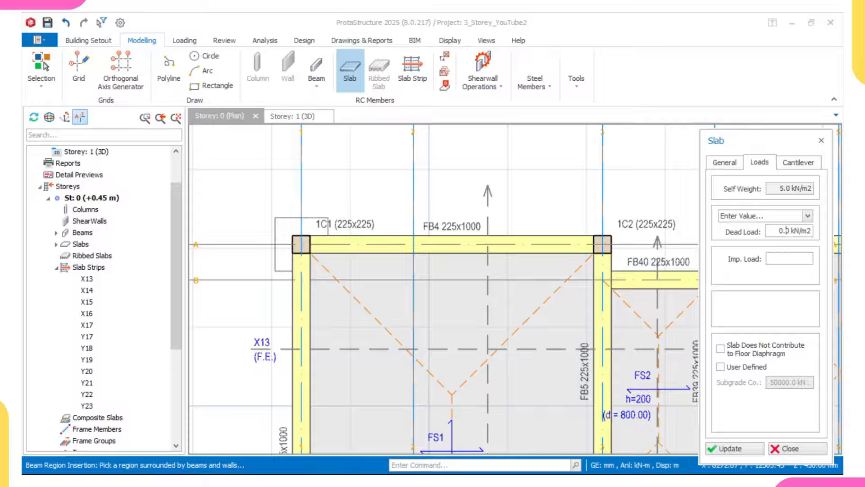
Step: Set L-Cant. to 500 mm and place FS17 above beam FB4 and FS18 at axis 1/D
{"action": "left_click", "coordinate": [794, 172]}
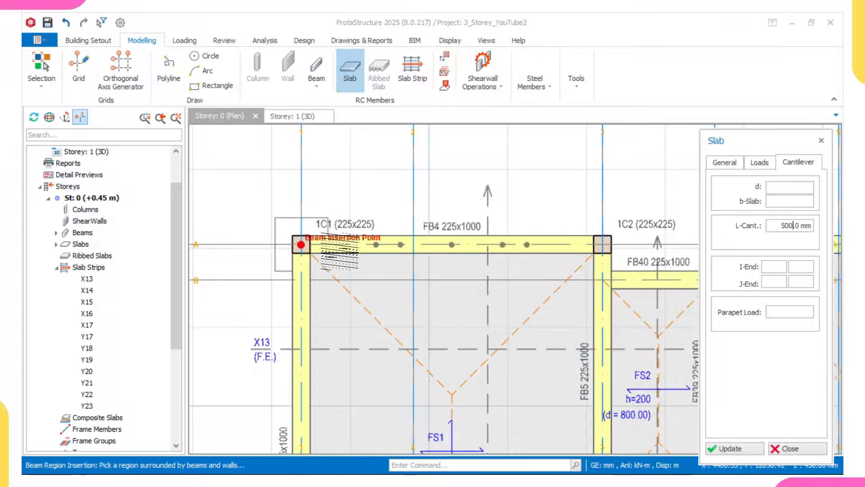
{"action": "left_click", "coordinate": [597, 245]}
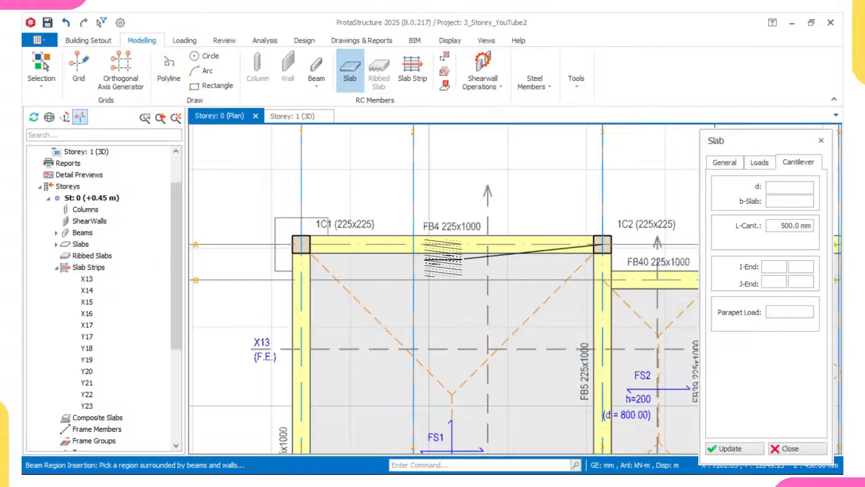
{"action": "left_click", "coordinate": [301, 244]}
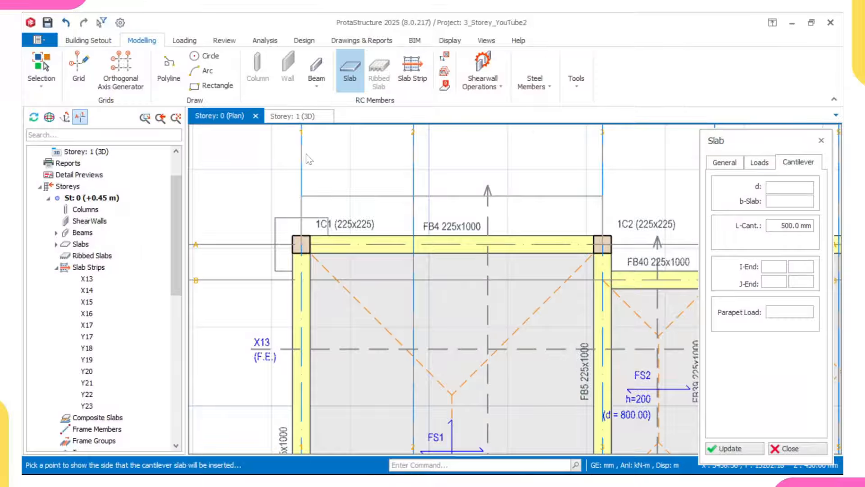
{"action": "left_click", "coordinate": [308, 158]}
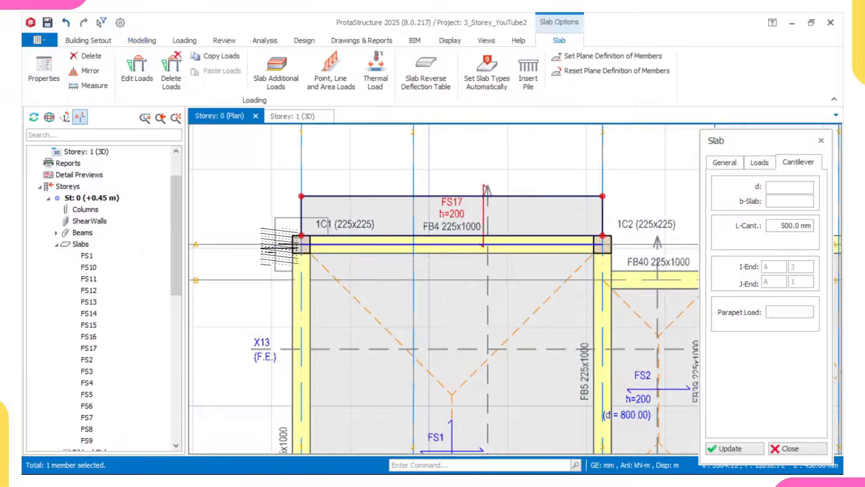
{"action": "scroll", "coordinate": [288, 246], "scroll_direction": "down", "scroll_amount": 5}
{"action": "scroll", "coordinate": [336, 266], "scroll_direction": "up", "scroll_amount": 5}
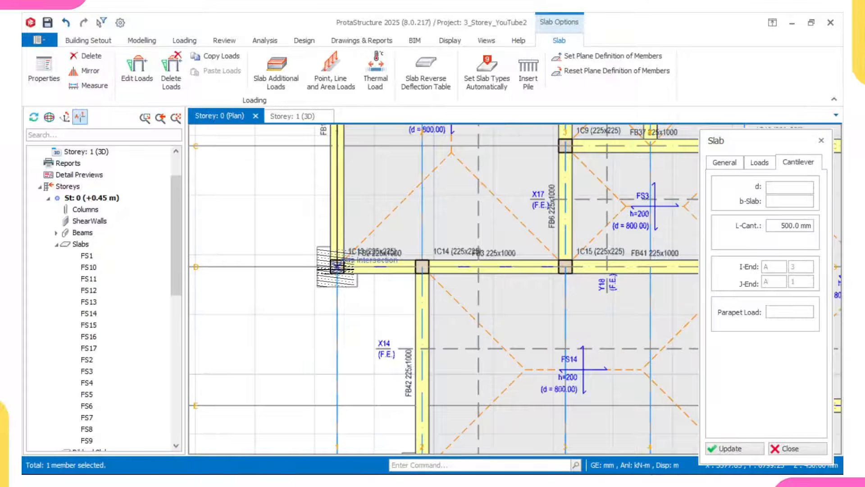
{"action": "left_click", "coordinate": [336, 268]}
{"action": "scroll", "coordinate": [321, 267], "scroll_direction": "up", "scroll_amount": 1}
{"action": "left_click", "coordinate": [321, 267]}
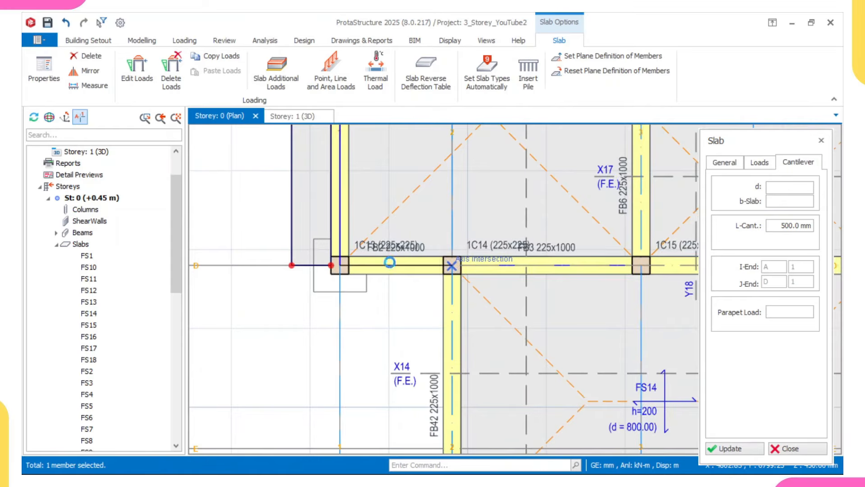
Step: Add cantilever slabs FS19 below beam FB2 and FS20 left of column 1C23
{"action": "left_click", "coordinate": [390, 263]}
{"action": "left_click", "coordinate": [399, 316]}
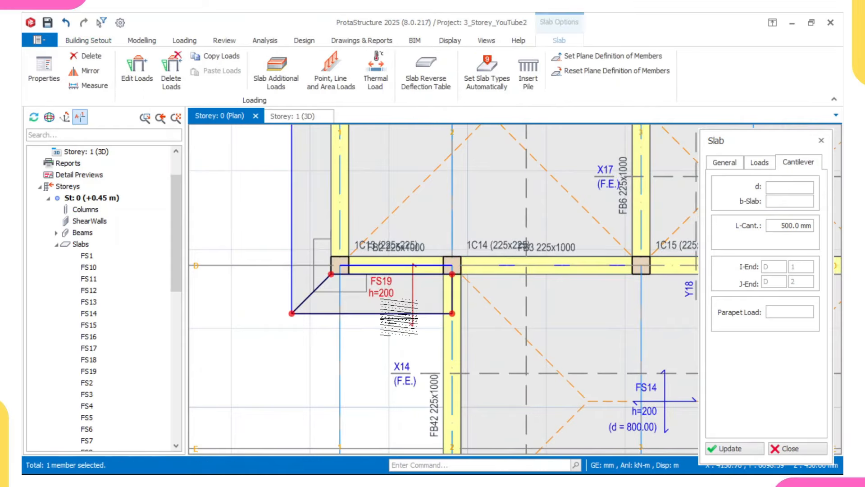
{"action": "scroll", "coordinate": [462, 210], "scroll_direction": "up", "scroll_amount": 3}
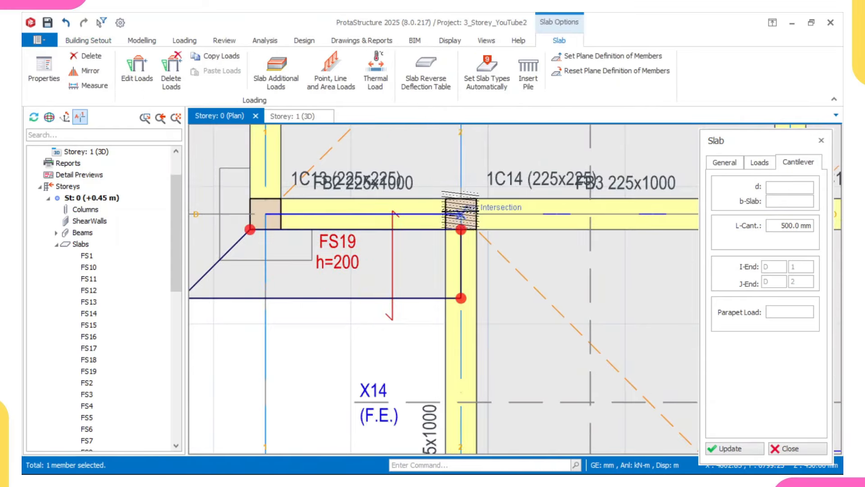
{"action": "scroll", "coordinate": [464, 294], "scroll_direction": "down", "scroll_amount": 4}
{"action": "scroll", "coordinate": [473, 279], "scroll_direction": "up", "scroll_amount": 3}
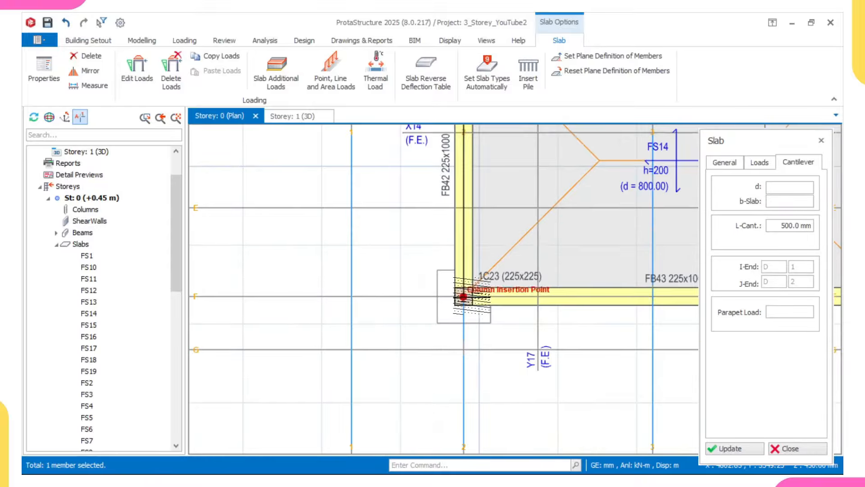
{"action": "left_click", "coordinate": [470, 290]}
{"action": "left_click", "coordinate": [428, 302]}
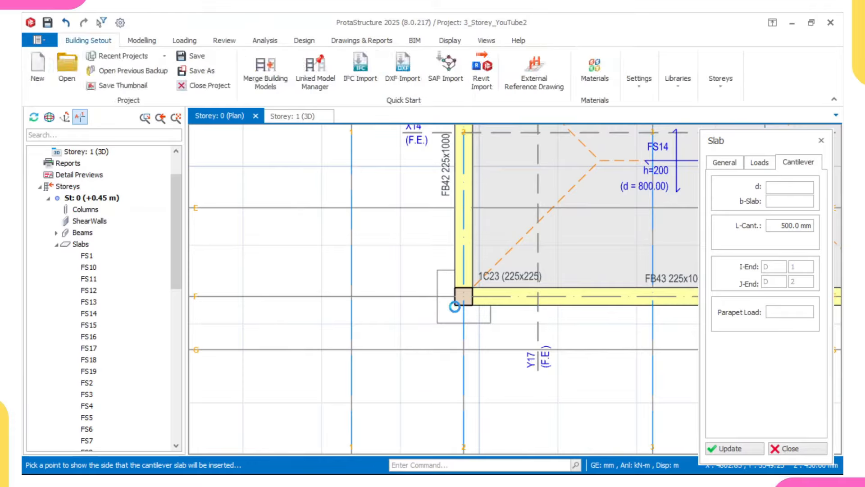
{"action": "scroll", "coordinate": [458, 299], "scroll_direction": "up", "scroll_amount": 3}
{"action": "scroll", "coordinate": [463, 294], "scroll_direction": "down", "scroll_amount": 4}
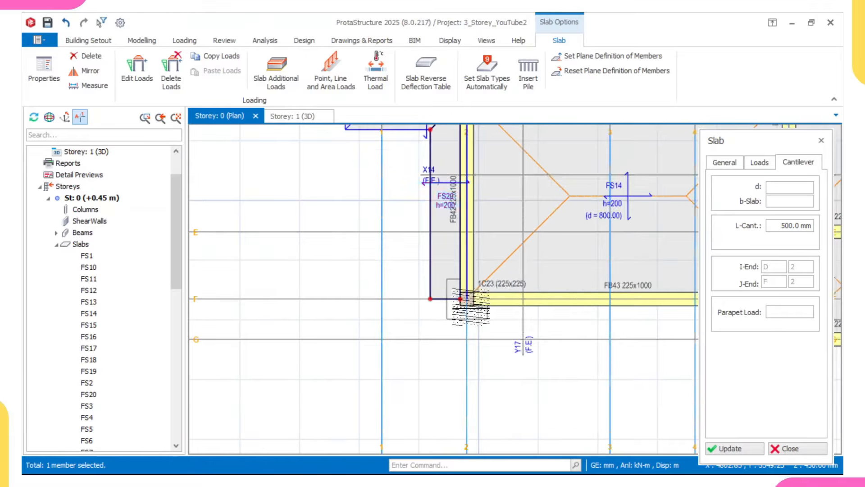
{"action": "scroll", "coordinate": [653, 291], "scroll_direction": "up", "scroll_amount": 2}
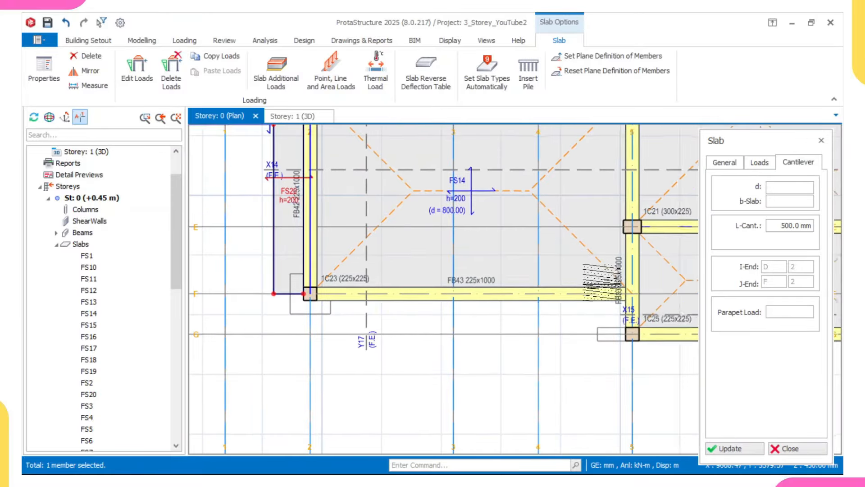
Step: Dismiss the insertion warning and add FS21 below beam FB43 between axes F/2 and F/5
{"action": "left_click", "coordinate": [636, 327]}
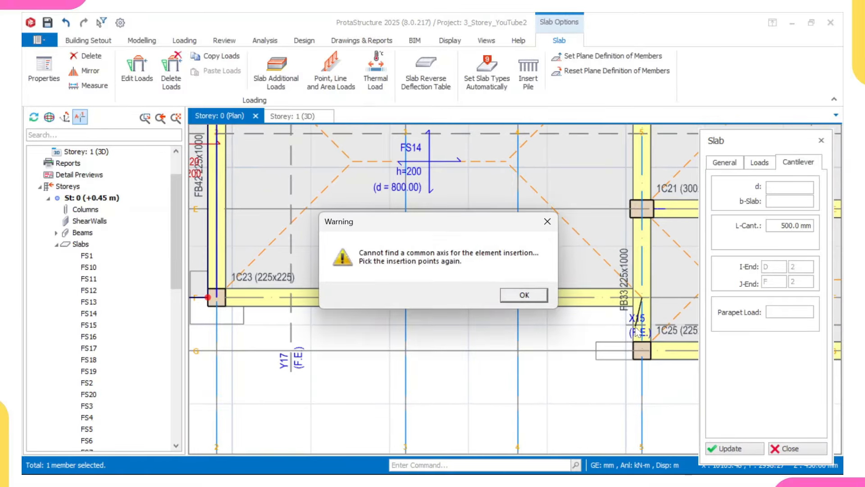
{"action": "left_click", "coordinate": [547, 221]}
{"action": "middle_click_drag", "start_coordinate": [391, 237], "coordinate": [527, 240]}
{"action": "scroll", "coordinate": [527, 239], "scroll_direction": "down", "scroll_amount": 1}
{"action": "scroll", "coordinate": [393, 269], "scroll_direction": "up", "scroll_amount": 1}
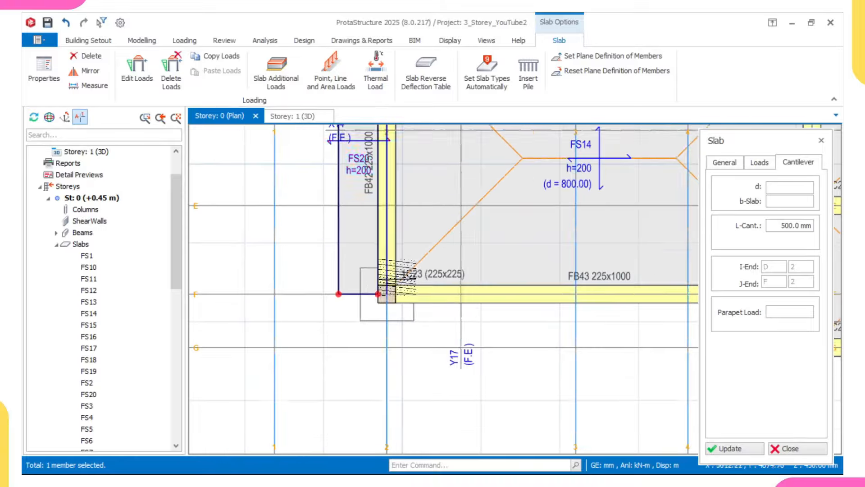
{"action": "left_click", "coordinate": [387, 295]}
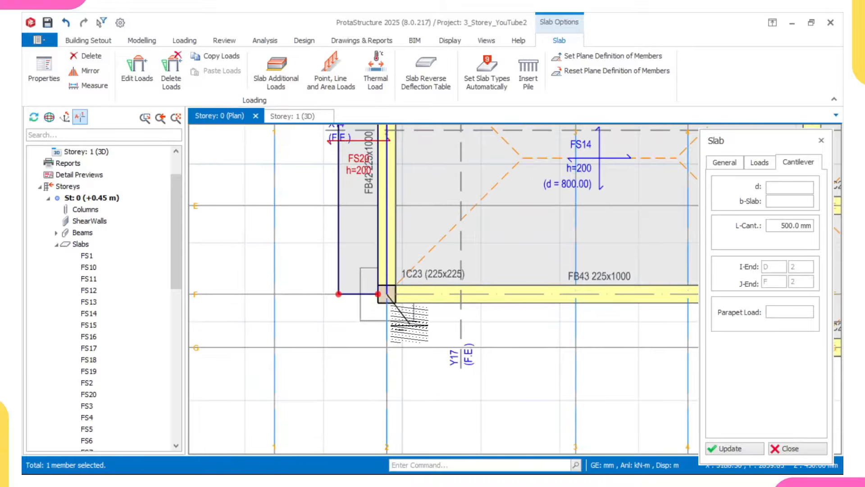
{"action": "scroll", "coordinate": [443, 325], "scroll_direction": "down", "scroll_amount": 4}
{"action": "scroll", "coordinate": [567, 324], "scroll_direction": "up", "scroll_amount": 3}
{"action": "left_click", "coordinate": [568, 303]}
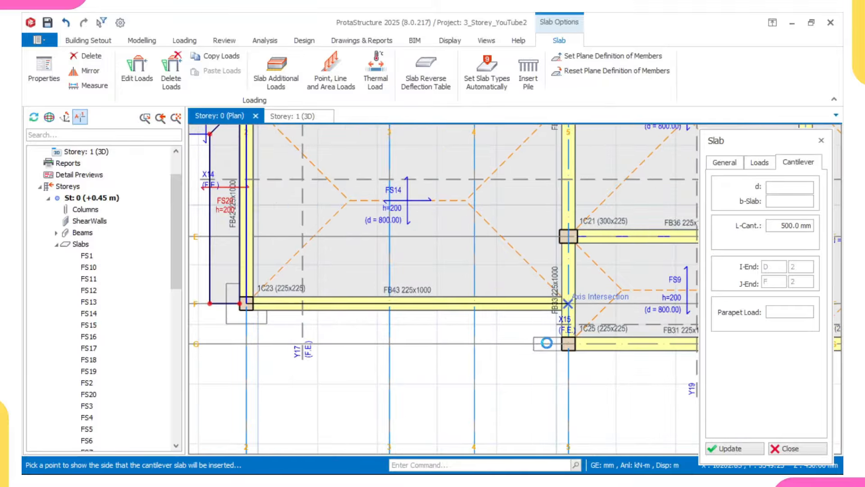
{"action": "left_click", "coordinate": [562, 321]}
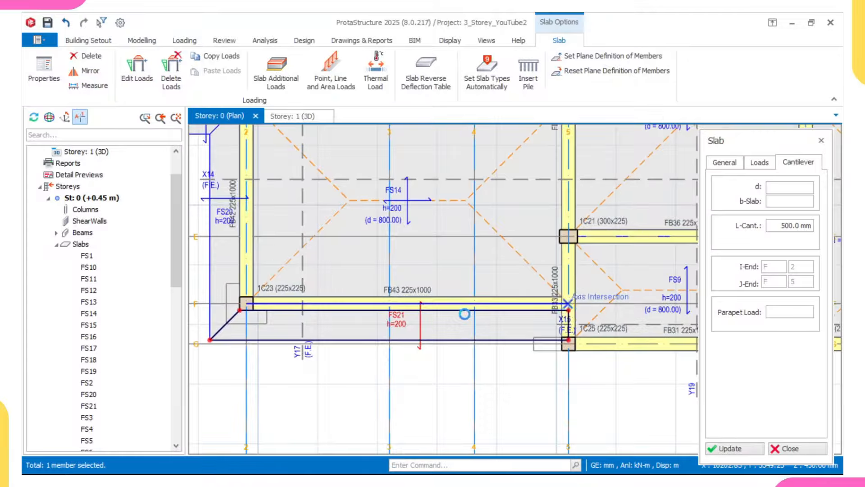
{"action": "scroll", "coordinate": [461, 320], "scroll_direction": "down", "scroll_amount": 2}
{"action": "scroll", "coordinate": [337, 329], "scroll_direction": "up", "scroll_amount": 5}
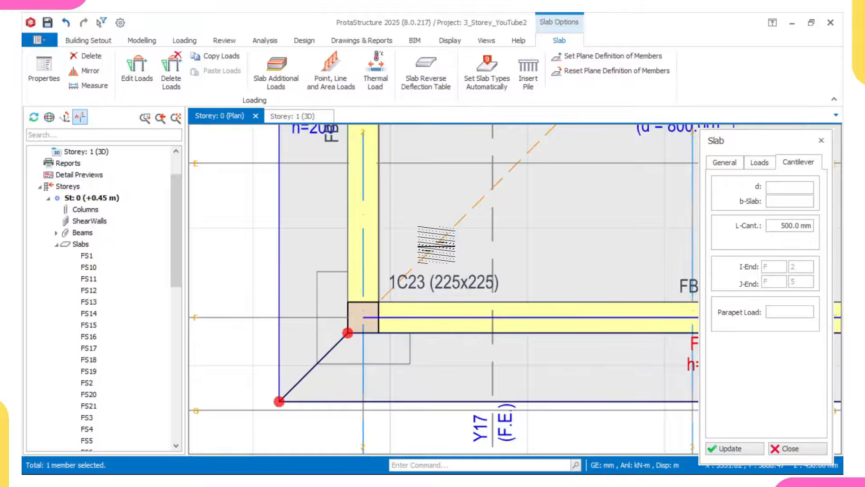
Step: Add cantilever slabs FS22 at the G/5 corner and FS23 below beam FB31
{"action": "scroll", "coordinate": [436, 244], "scroll_direction": "down", "scroll_amount": 5}
{"action": "scroll", "coordinate": [598, 246], "scroll_direction": "up", "scroll_amount": 5}
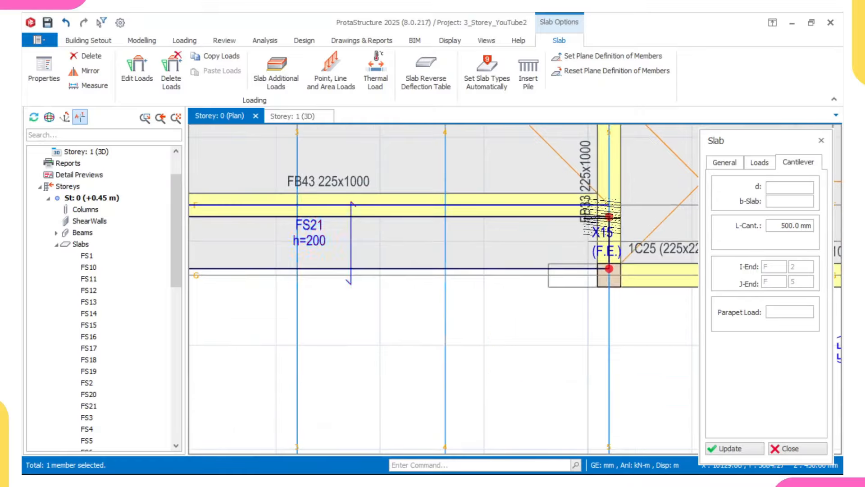
{"action": "left_click", "coordinate": [609, 276]}
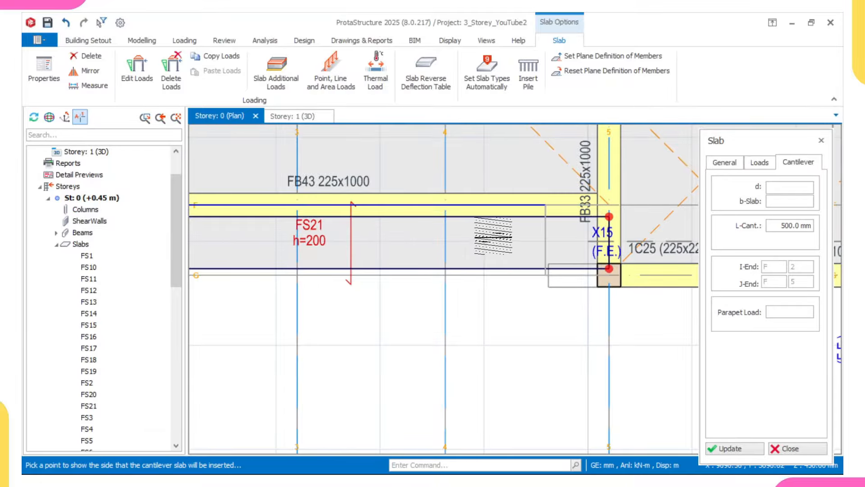
{"action": "left_click", "coordinate": [589, 266]}
{"action": "scroll", "coordinate": [586, 263], "scroll_direction": "down", "scroll_amount": 2}
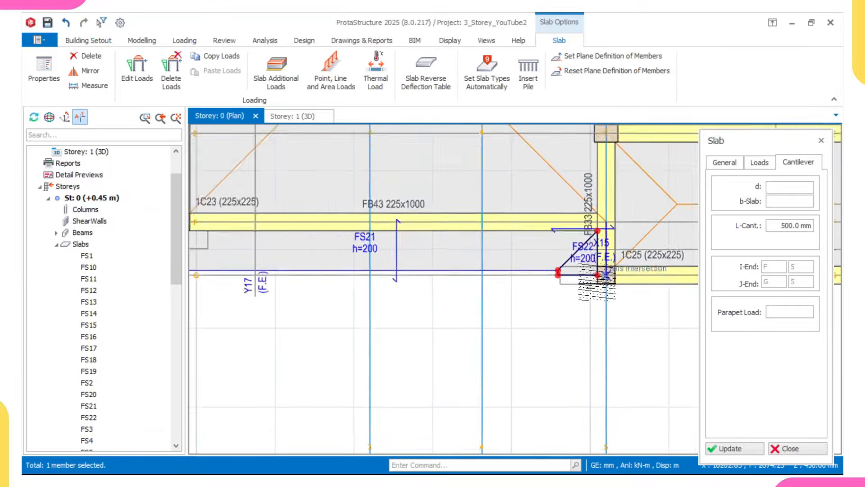
{"action": "scroll", "coordinate": [564, 257], "scroll_direction": "up", "scroll_amount": 3}
{"action": "scroll", "coordinate": [549, 262], "scroll_direction": "down", "scroll_amount": 4}
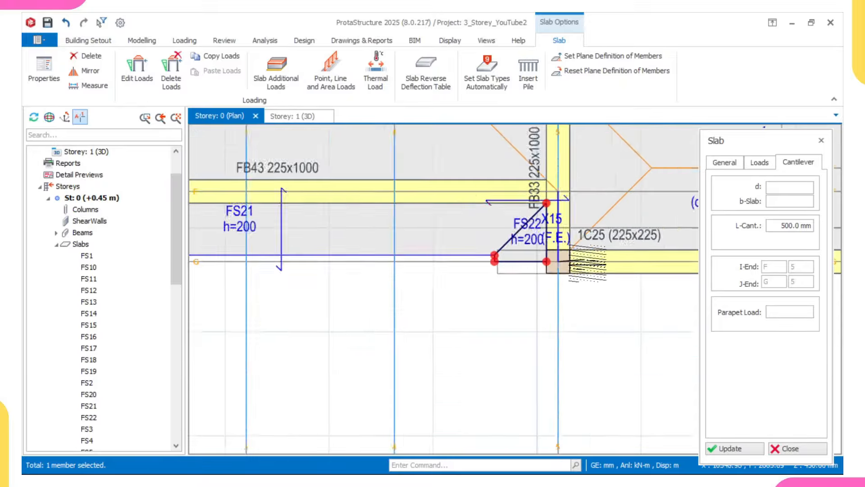
{"action": "scroll", "coordinate": [480, 273], "scroll_direction": "up", "scroll_amount": 1}
{"action": "scroll", "coordinate": [480, 272], "scroll_direction": "up", "scroll_amount": 1}
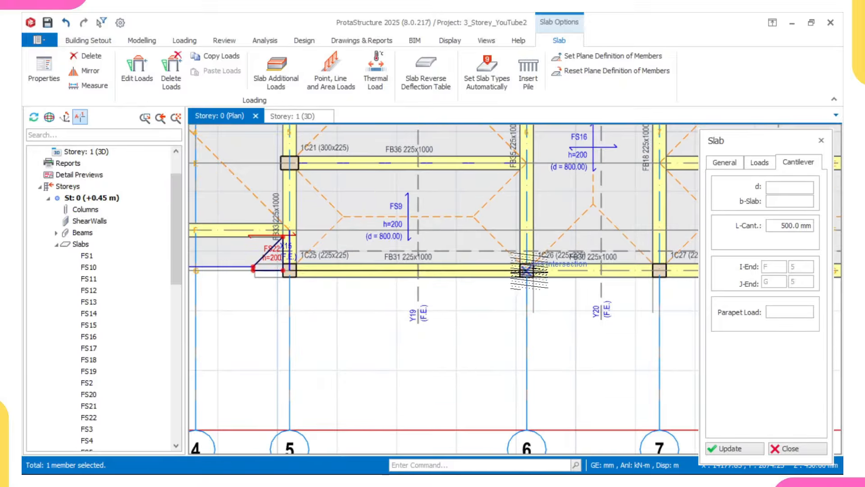
{"action": "left_click", "coordinate": [521, 285]}
{"action": "left_click", "coordinate": [523, 350]}
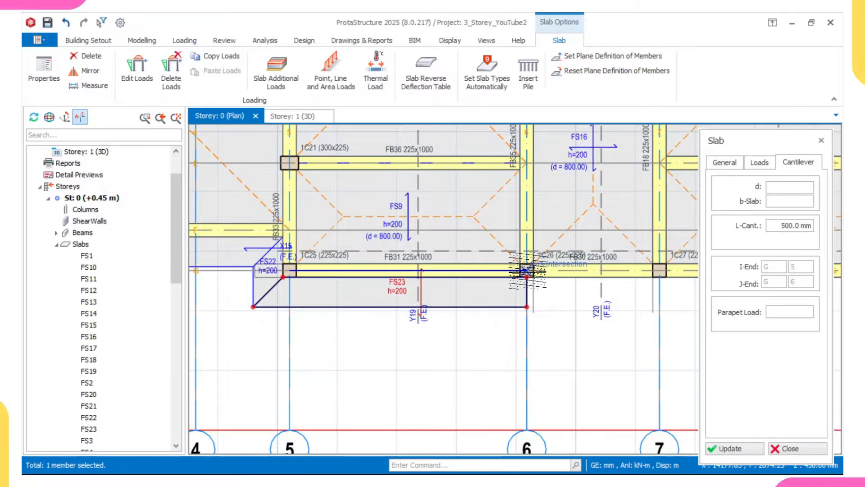
Step: Add cantilever slab FS24 below beam FB30 between axes 6/G and 7/G
{"action": "left_click", "coordinate": [528, 271]}
{"action": "scroll", "coordinate": [631, 249], "scroll_direction": "down", "scroll_amount": 1}
{"action": "middle_click_drag", "start_coordinate": [631, 250], "coordinate": [480, 236]}
{"action": "scroll", "coordinate": [481, 238], "scroll_direction": "up", "scroll_amount": 2}
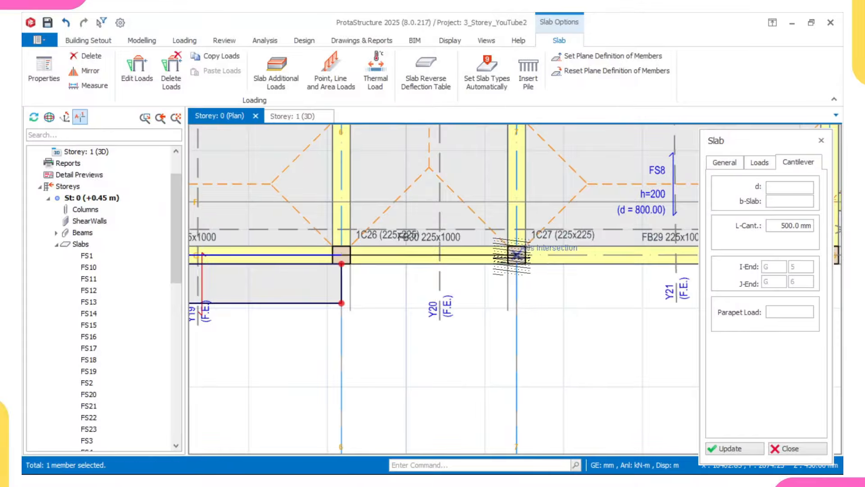
{"action": "left_click", "coordinate": [516, 255]}
{"action": "left_click", "coordinate": [519, 288]}
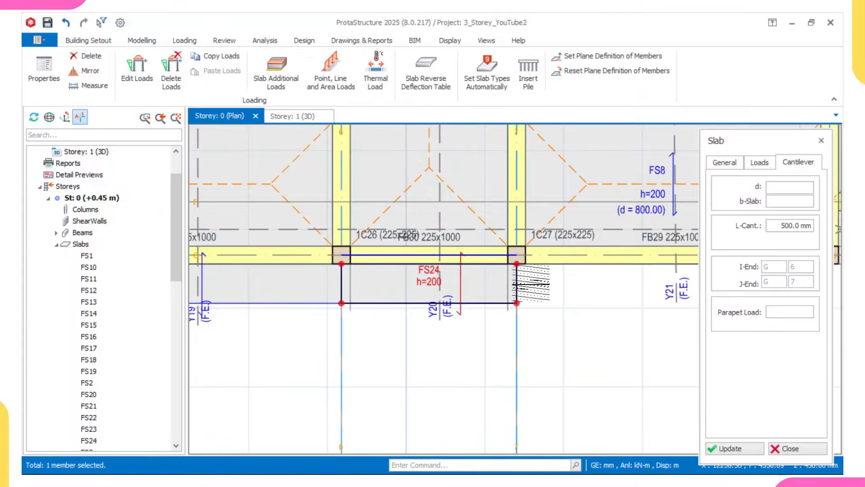
Step: Add cantilevers ending at axis 8 and along G/8–F/8 on the outer side of axis 8
{"action": "scroll", "coordinate": [571, 264], "scroll_direction": "down", "scroll_amount": 1}
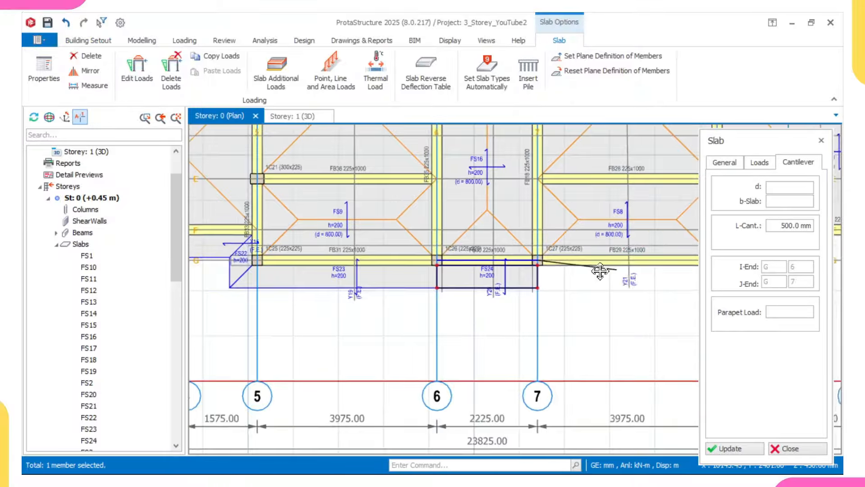
{"action": "middle_click_drag", "start_coordinate": [599, 266], "coordinate": [439, 267]}
{"action": "scroll", "coordinate": [576, 261], "scroll_direction": "up", "scroll_amount": 2}
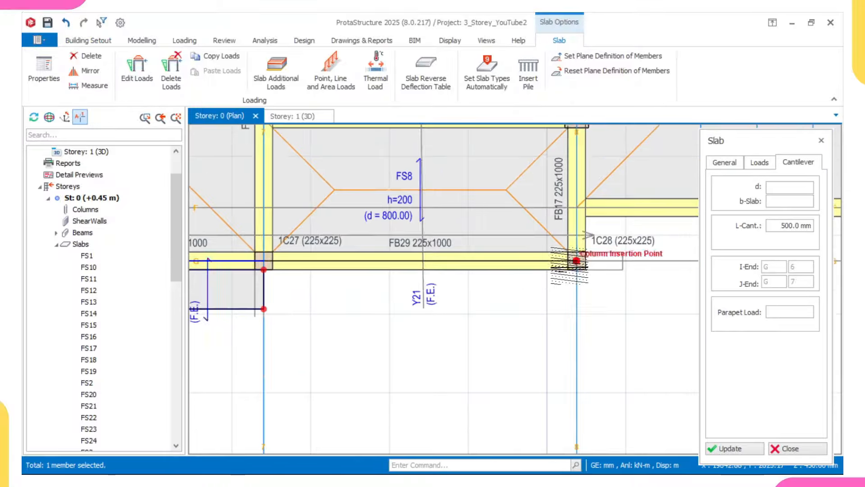
{"action": "left_click", "coordinate": [551, 317]}
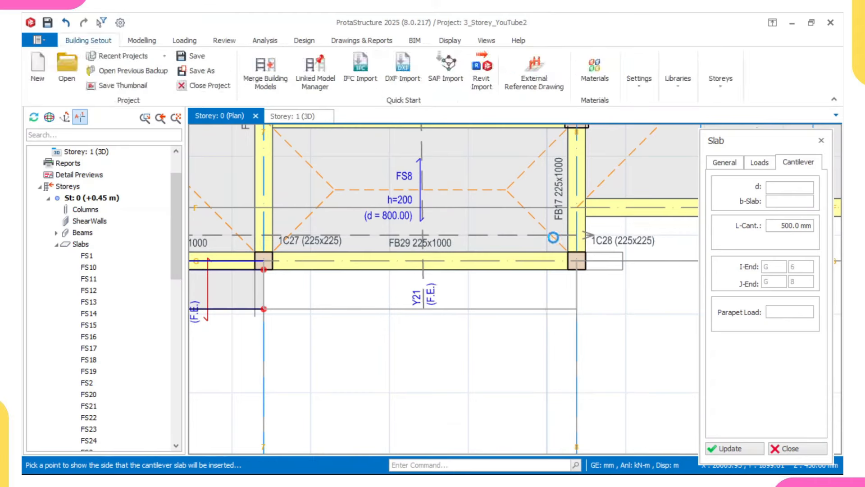
{"action": "middle_click_drag", "start_coordinate": [623, 253], "coordinate": [453, 269]}
{"action": "scroll", "coordinate": [430, 272], "scroll_direction": "up", "scroll_amount": 2}
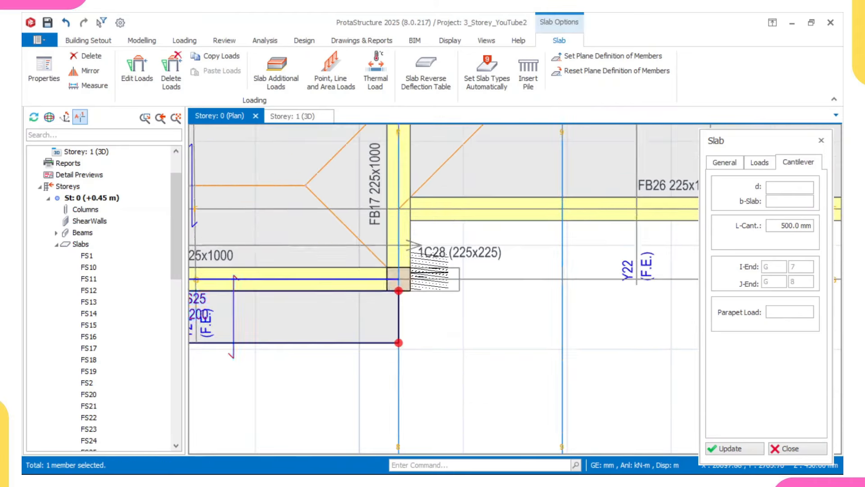
{"action": "left_click", "coordinate": [397, 280]}
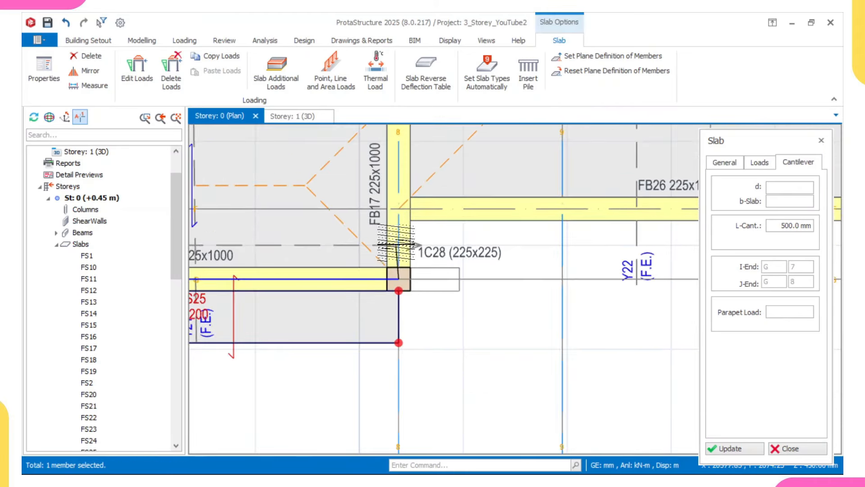
{"action": "left_click", "coordinate": [398, 209]}
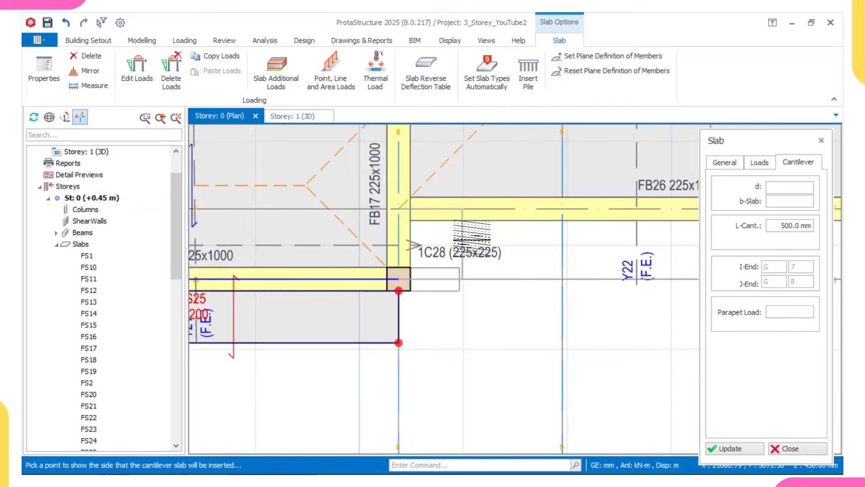
{"action": "left_click", "coordinate": [468, 244]}
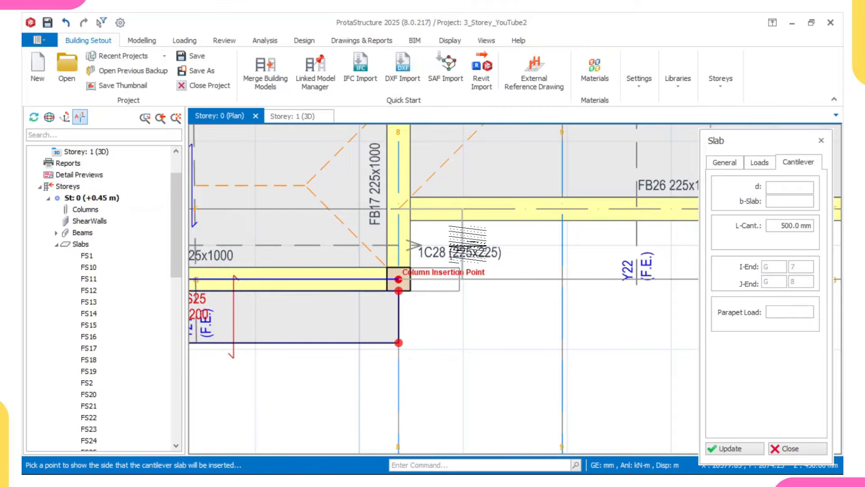
{"action": "scroll", "coordinate": [395, 212], "scroll_direction": "up", "scroll_amount": 3}
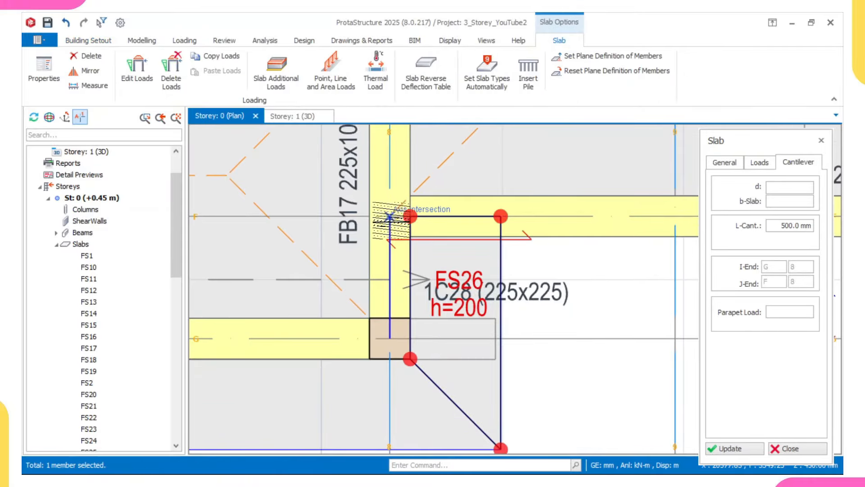
{"action": "scroll", "coordinate": [431, 218], "scroll_direction": "down", "scroll_amount": 5}
{"action": "middle_click_drag", "start_coordinate": [558, 218], "coordinate": [397, 221]}
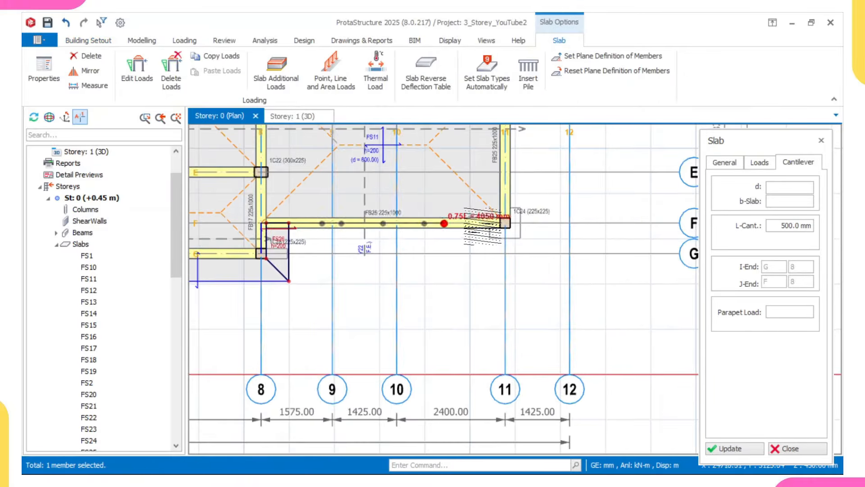
{"action": "scroll", "coordinate": [503, 222], "scroll_direction": "up", "scroll_amount": 2}
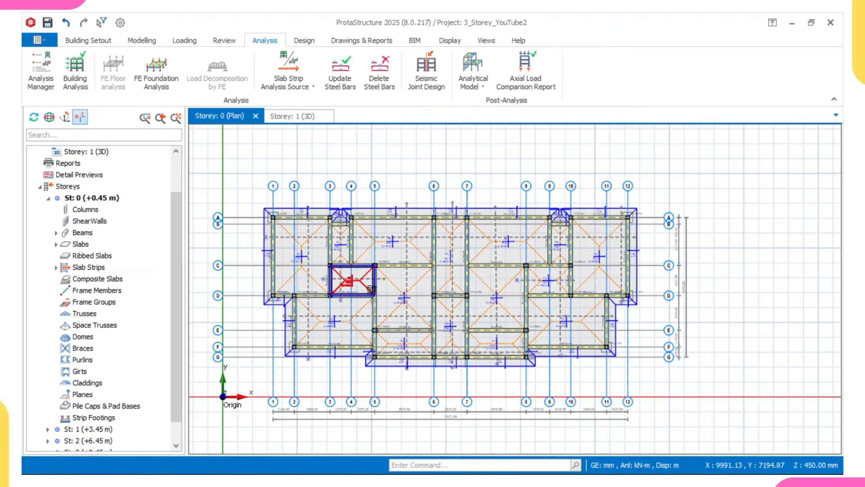
Step: Switch to the Storey 1 3D view and orbit the model slightly
{"action": "mouse_move", "coordinate": [371, 289]}
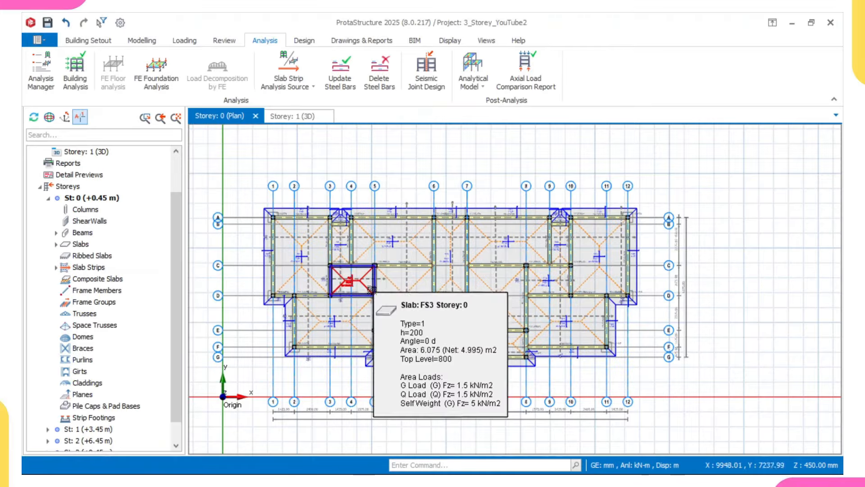
{"action": "middle_click_drag", "start_coordinate": [456, 296], "coordinate": [462, 284]}
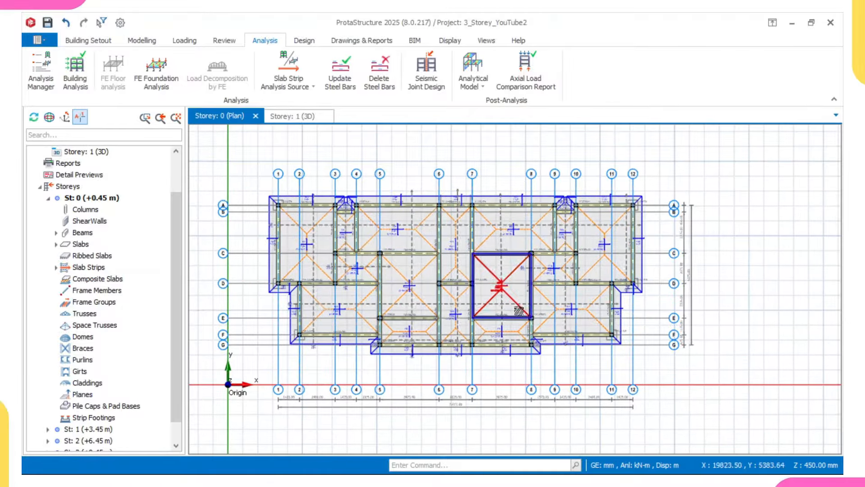
{"action": "middle_click_drag", "start_coordinate": [519, 311], "coordinate": [505, 312]}
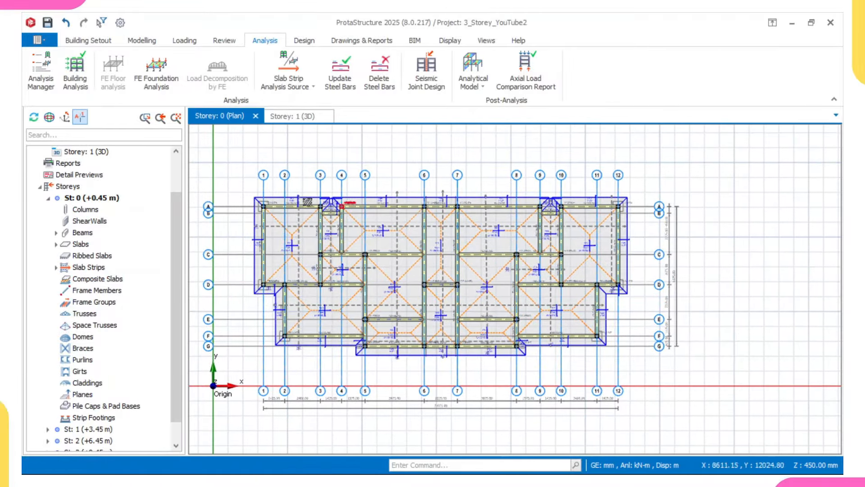
{"action": "left_click", "coordinate": [295, 116]}
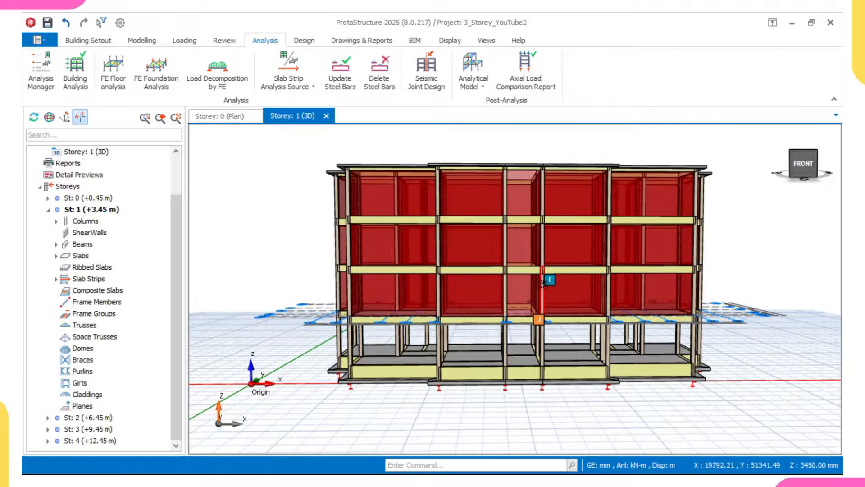
{"action": "middle_click_drag", "start_coordinate": [551, 280], "coordinate": [506, 311], "text": "shift"}
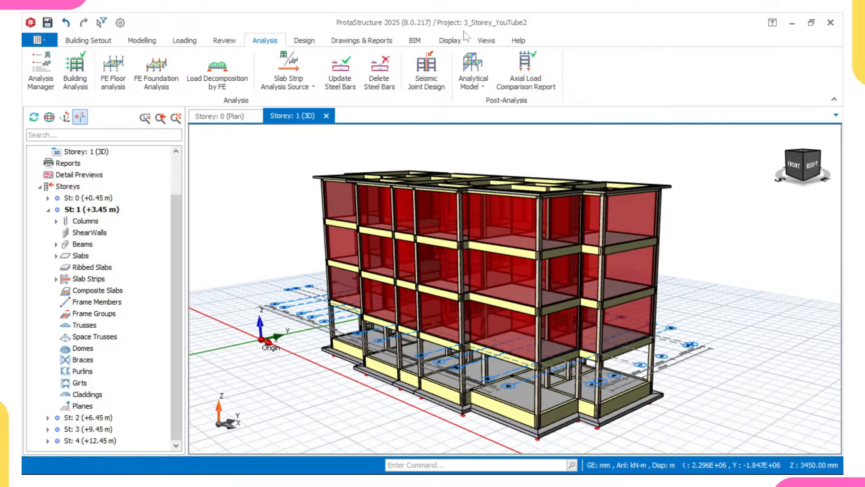
Step: Orbit the 3D model to inspect it from above and from the back
{"action": "left_click", "coordinate": [447, 42]}
{"action": "left_click", "coordinate": [277, 79]}
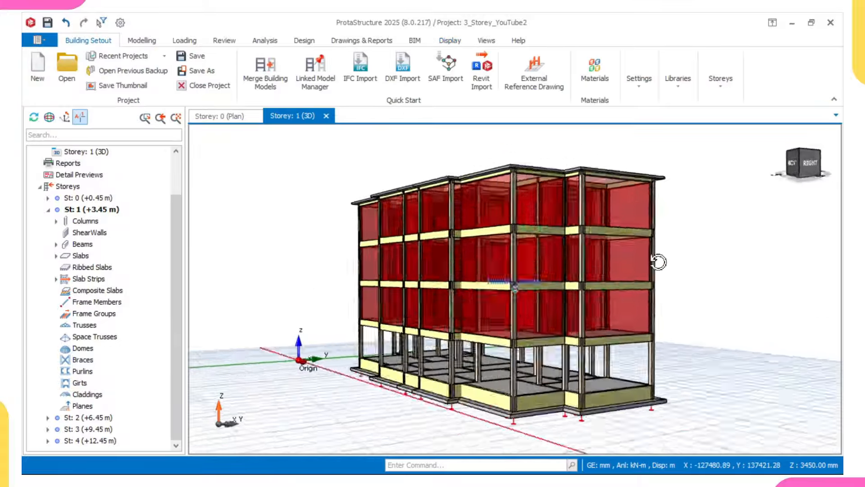
{"action": "middle_click_drag", "start_coordinate": [683, 264], "coordinate": [524, 279]}
{"action": "middle_click_drag", "start_coordinate": [585, 280], "coordinate": [559, 267]}
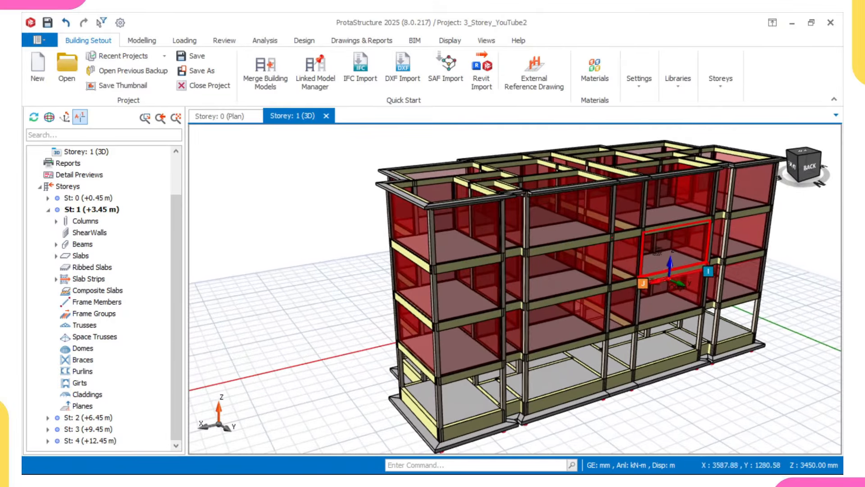
{"action": "middle_click_drag", "start_coordinate": [671, 253], "coordinate": [582, 246]}
{"action": "middle_click_drag", "start_coordinate": [450, 191], "coordinate": [446, 190]}
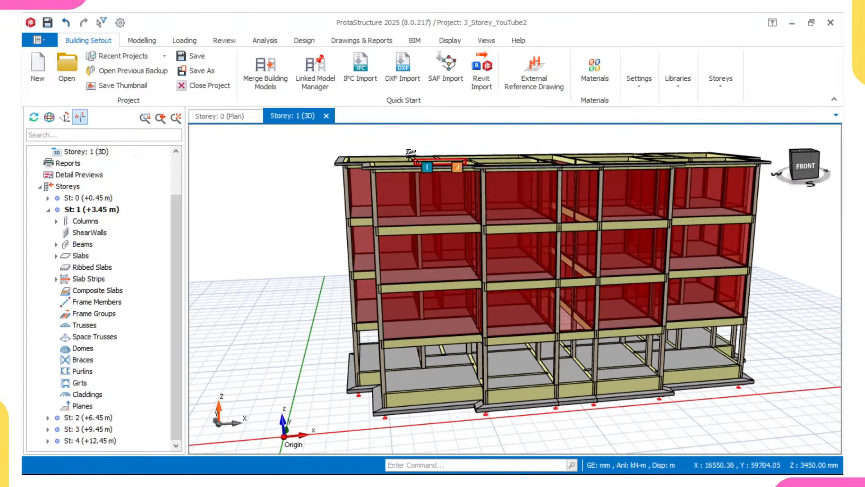
Step: Turn on the Axes display layer so grid axes appear around the model
{"action": "left_click", "coordinate": [449, 41]}
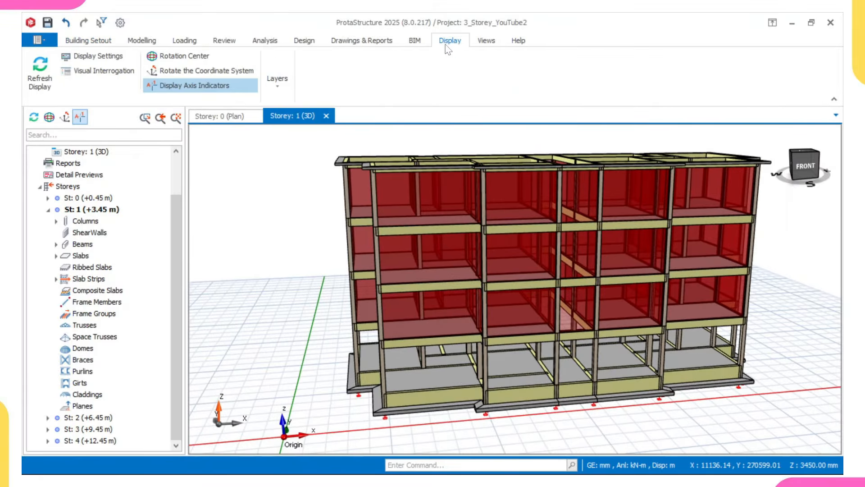
{"action": "left_click", "coordinate": [271, 81]}
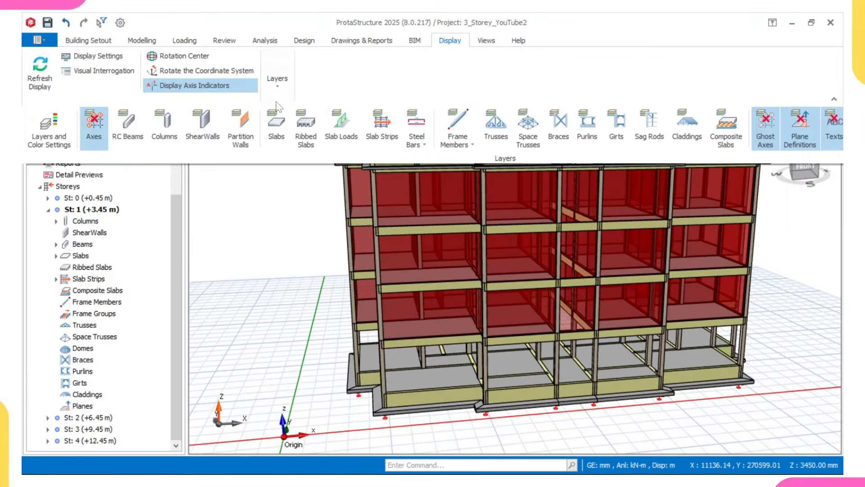
{"action": "left_click", "coordinate": [97, 130]}
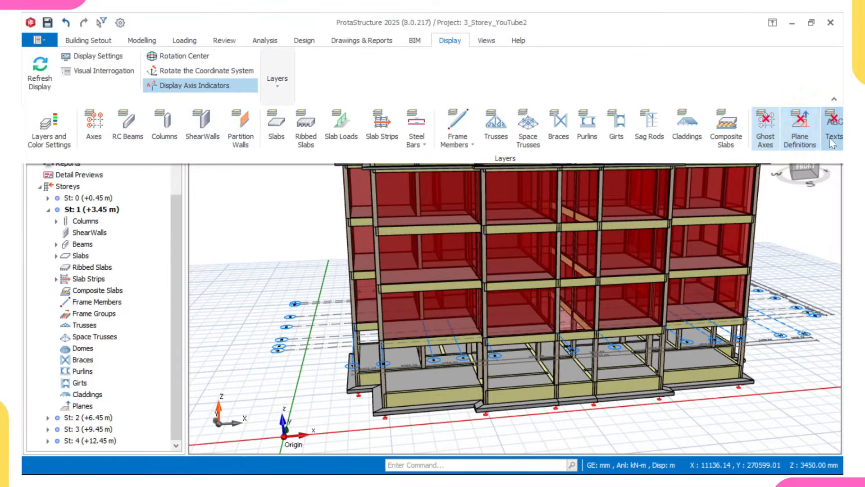
{"action": "left_click", "coordinate": [786, 196]}
{"action": "middle_click_drag", "start_coordinate": [720, 258], "coordinate": [618, 250]}
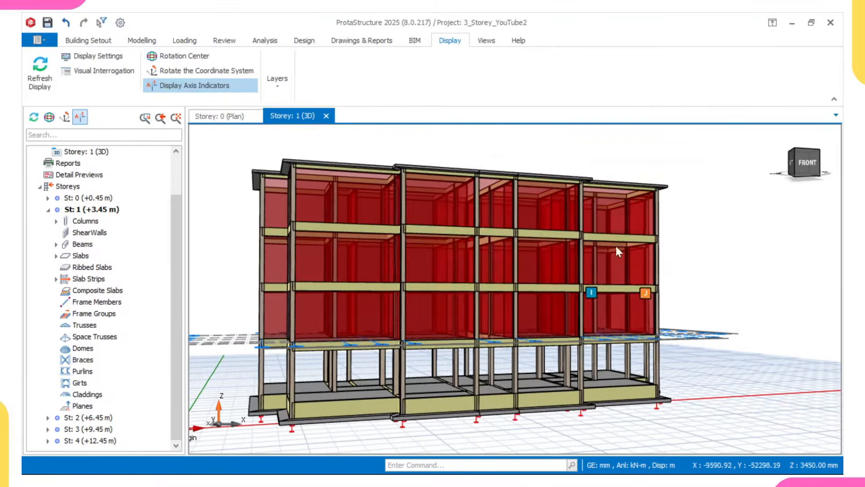
Step: Set Foundation Allowable Stress of Soil to 70 kN/m2 and open the subgrade coefficient table
{"action": "left_click", "coordinate": [120, 22]}
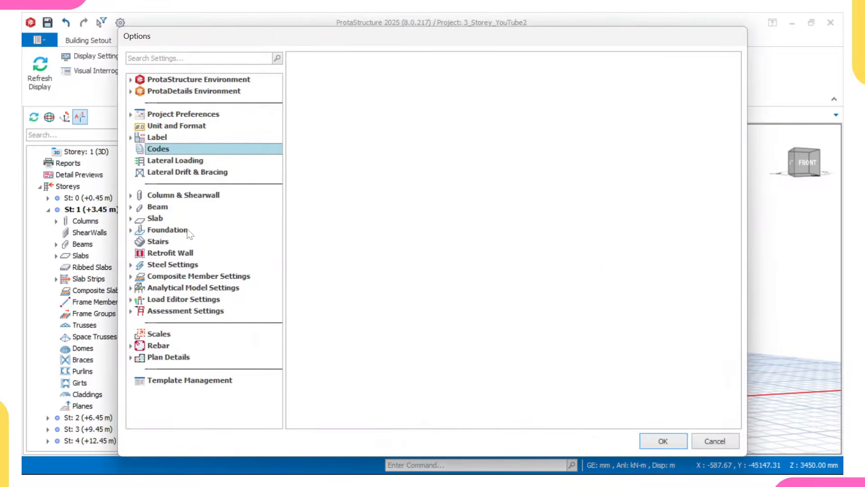
{"action": "left_click", "coordinate": [207, 231]}
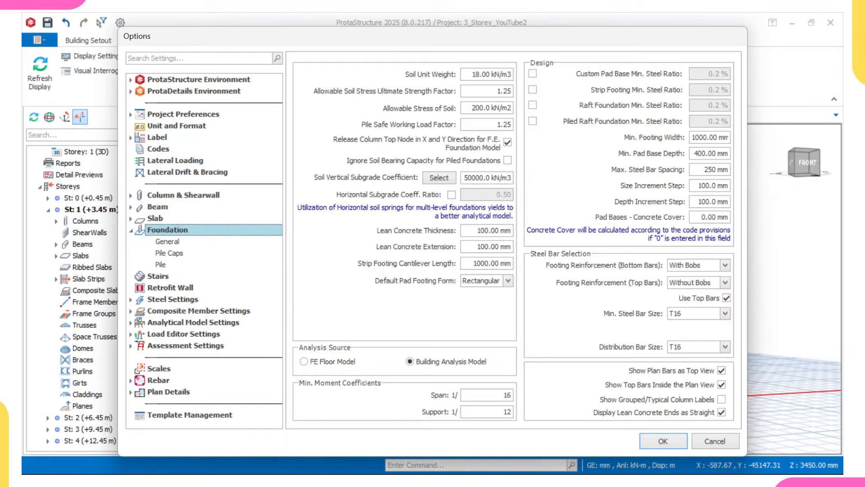
{"action": "double_click", "coordinate": [510, 108]}
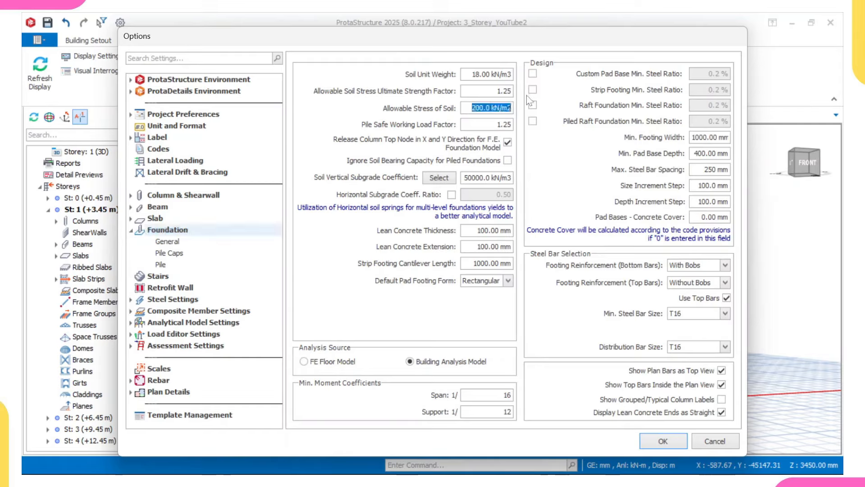
{"action": "type", "text": "70"}
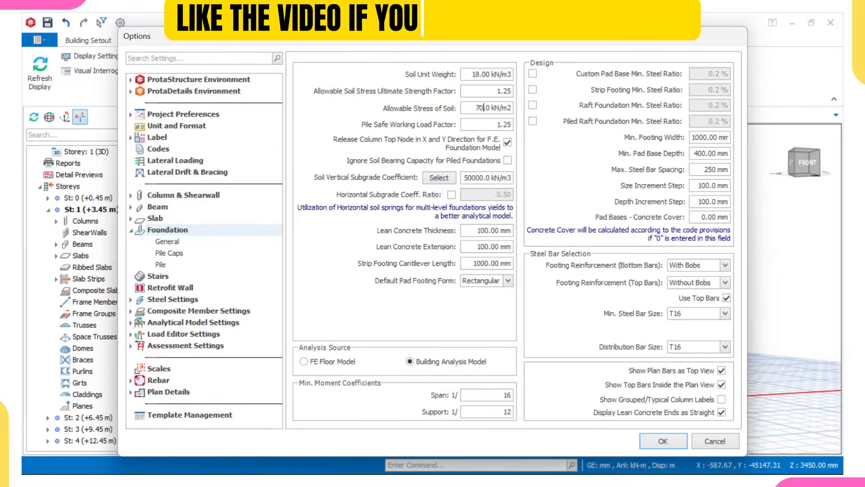
{"action": "left_click", "coordinate": [439, 177]}
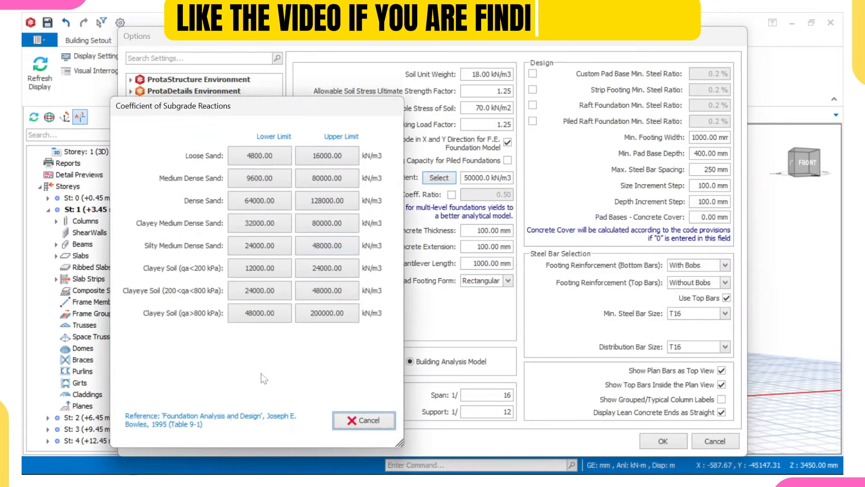
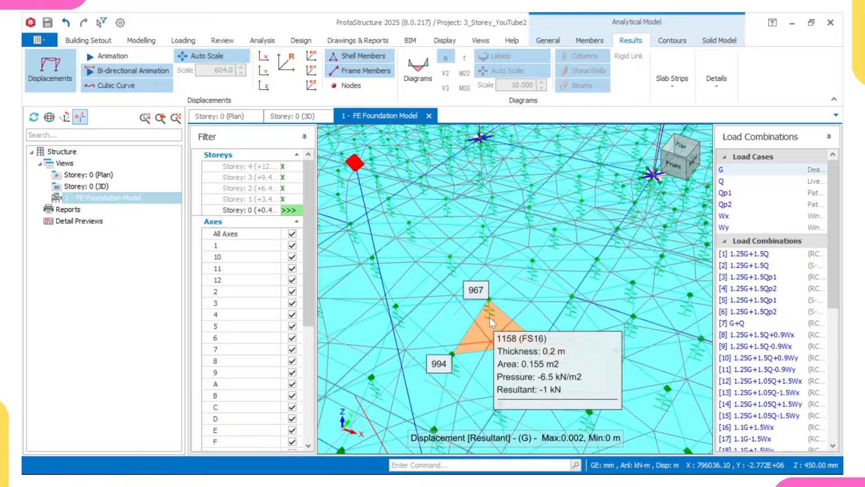
Step: Zoom out to the whole FE foundation model showing load case G displacement, then bring up contour options
{"action": "scroll", "coordinate": [492, 320], "scroll_direction": "down", "scroll_amount": 5}
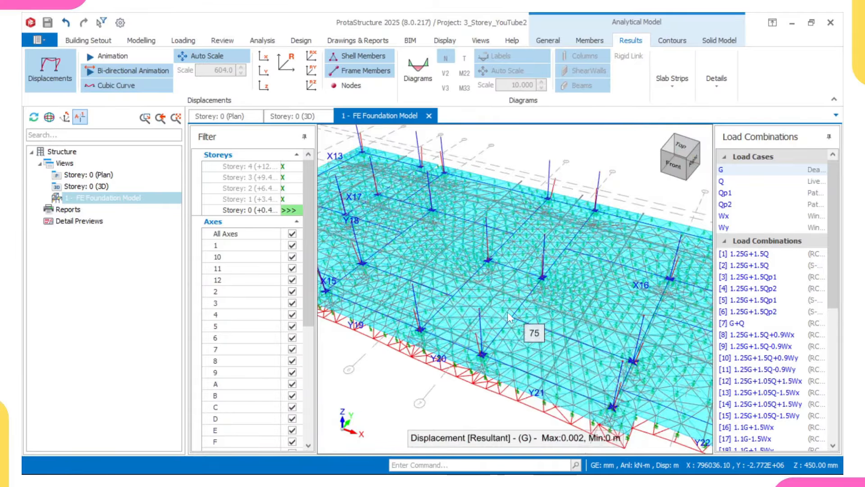
{"action": "scroll", "coordinate": [507, 312], "scroll_direction": "down", "scroll_amount": 3}
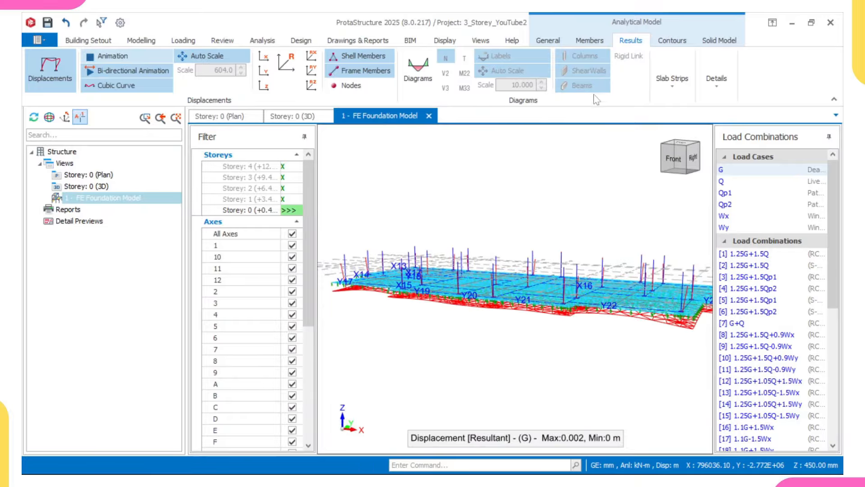
{"action": "left_click", "coordinate": [667, 41]}
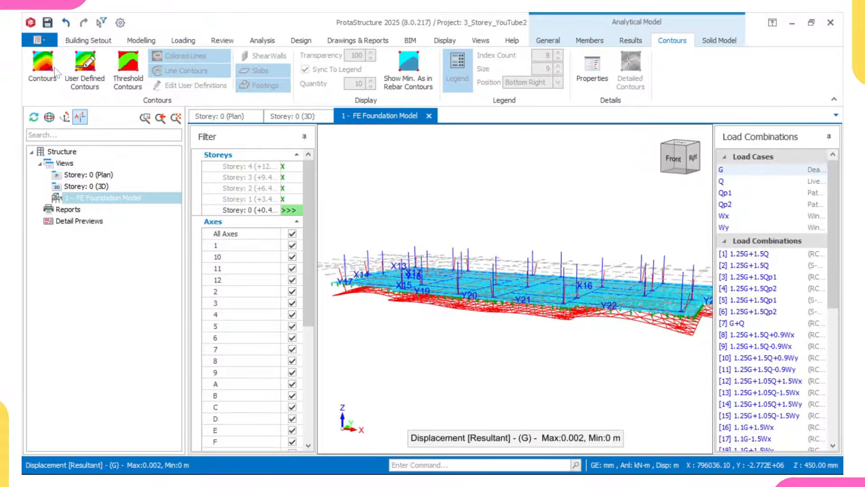
Step: Turn on Disp Z contour plotting and snap the foundation to a straight top plan view
{"action": "left_click", "coordinate": [43, 66]}
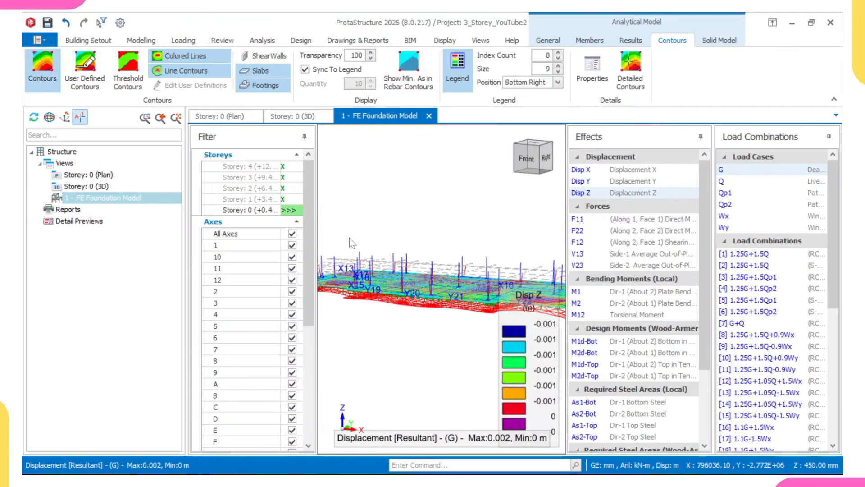
{"action": "scroll", "coordinate": [441, 269], "scroll_direction": "down", "scroll_amount": 3}
{"action": "middle_click_drag", "start_coordinate": [422, 271], "coordinate": [367, 320]}
{"action": "scroll", "coordinate": [383, 300], "scroll_direction": "up", "scroll_amount": 2}
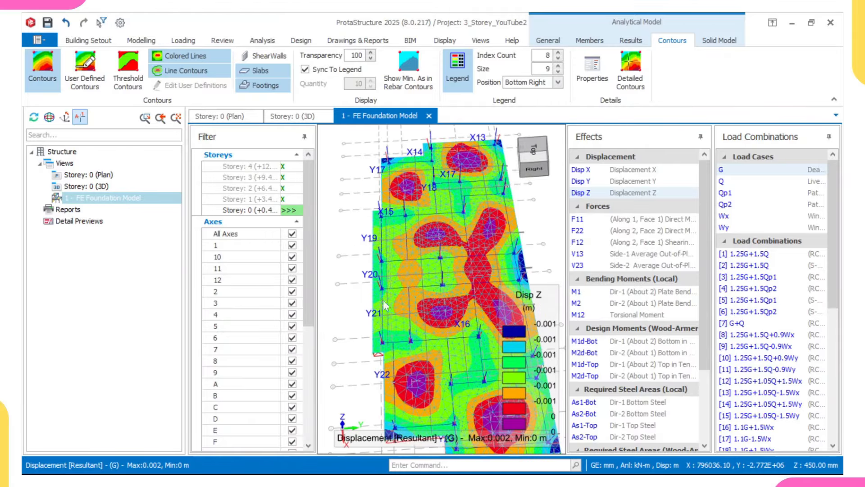
{"action": "left_click_drag", "start_coordinate": [539, 149], "coordinate": [528, 158]}
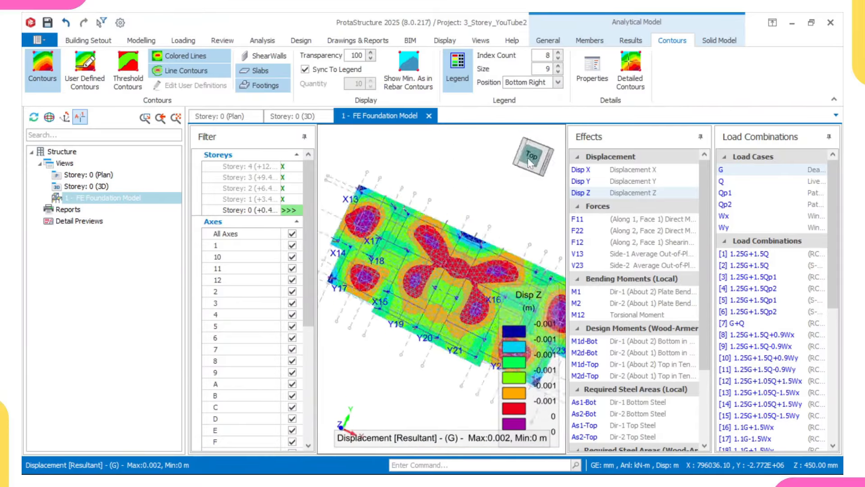
{"action": "left_click", "coordinate": [529, 157]}
{"action": "middle_click_drag", "start_coordinate": [476, 205], "coordinate": [387, 219]}
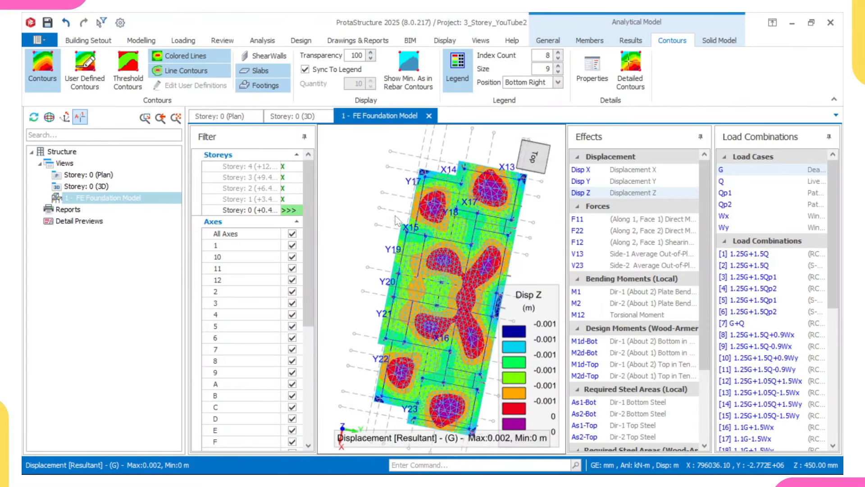
{"action": "left_click", "coordinate": [540, 155]}
Step: Zoom and pan around the plan to read Disp Z values near the top-left foundation corner
{"action": "scroll", "coordinate": [448, 259], "scroll_direction": "up", "scroll_amount": 3}
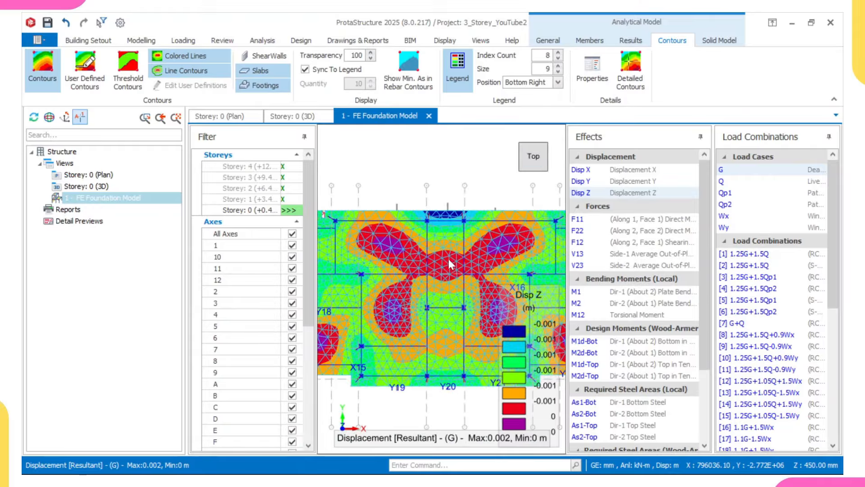
{"action": "middle_click_drag", "start_coordinate": [449, 260], "coordinate": [559, 263]}
{"action": "middle_click_drag", "start_coordinate": [441, 274], "coordinate": [424, 234]}
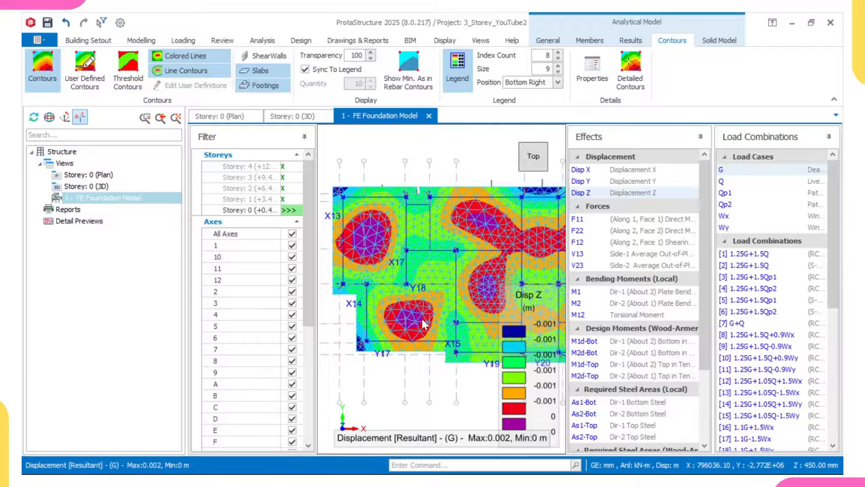
{"action": "scroll", "coordinate": [422, 319], "scroll_direction": "up", "scroll_amount": 2}
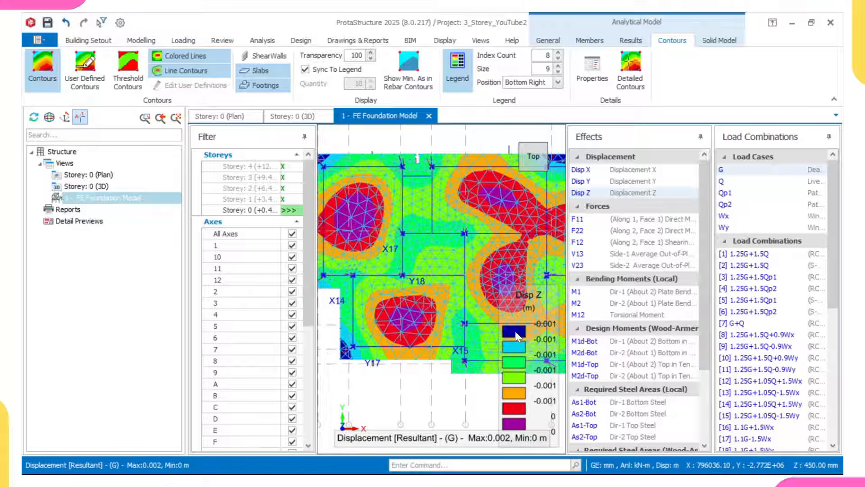
{"action": "scroll", "coordinate": [516, 336], "scroll_direction": "up", "scroll_amount": 1}
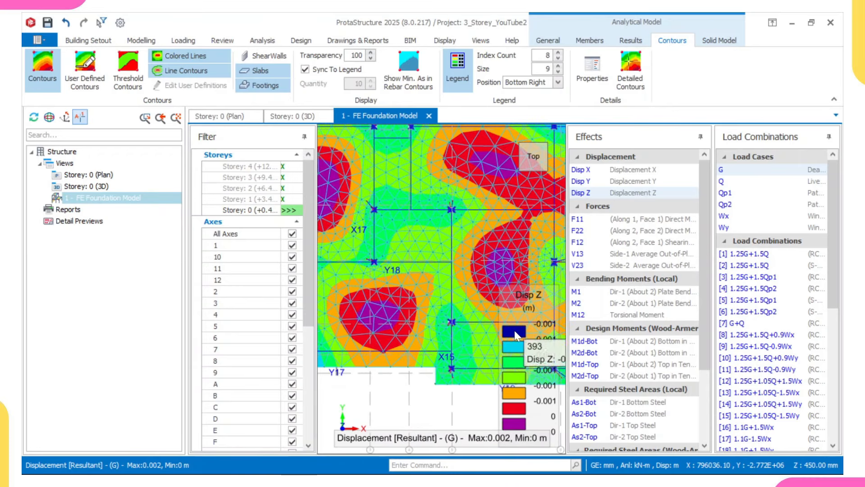
{"action": "scroll", "coordinate": [514, 332], "scroll_direction": "down", "scroll_amount": 2}
{"action": "middle_click_drag", "start_coordinate": [351, 184], "coordinate": [423, 255]}
{"action": "scroll", "coordinate": [421, 255], "scroll_direction": "up", "scroll_amount": 3}
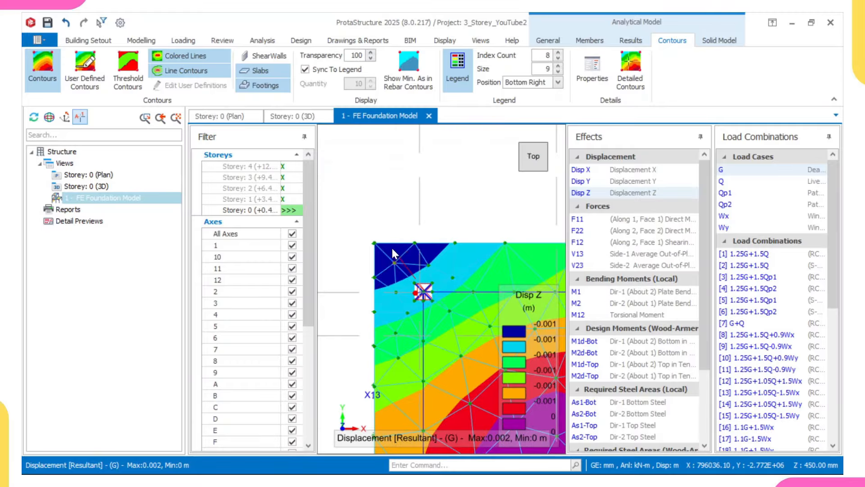
{"action": "mouse_move", "coordinate": [517, 339]}
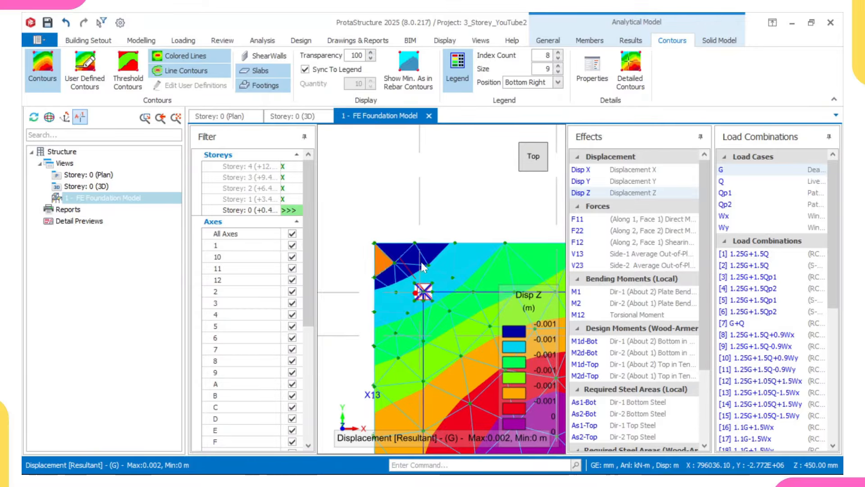
{"action": "mouse_move", "coordinate": [404, 258]}
{"action": "scroll", "coordinate": [400, 261], "scroll_direction": "down", "scroll_amount": 3}
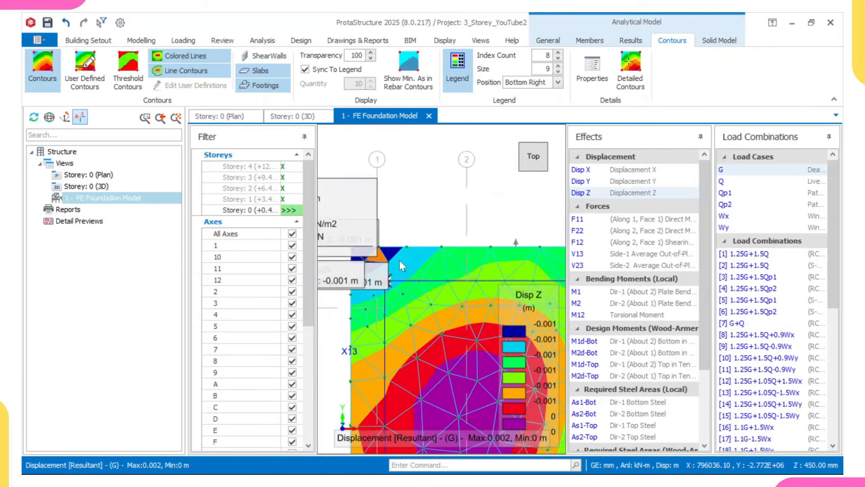
{"action": "scroll", "coordinate": [399, 260], "scroll_direction": "up", "scroll_amount": 2}
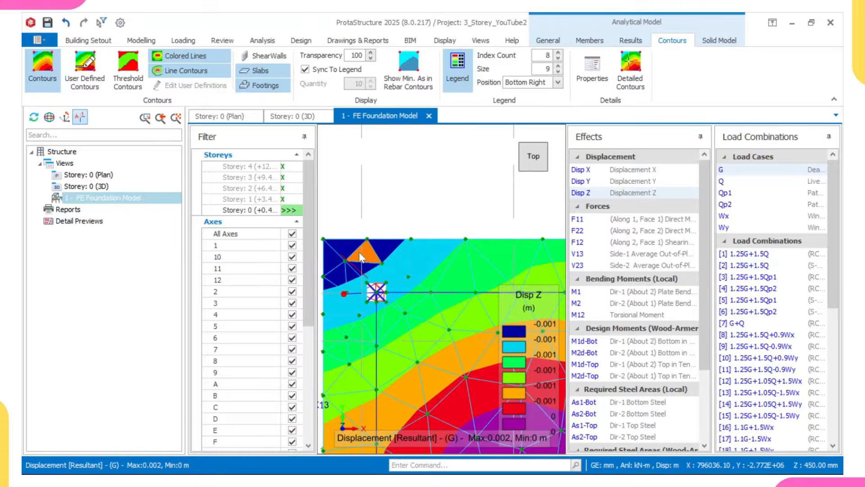
{"action": "scroll", "coordinate": [359, 253], "scroll_direction": "down", "scroll_amount": 5}
{"action": "middle_click_drag", "start_coordinate": [526, 250], "coordinate": [285, 281]}
{"action": "middle_click_drag", "start_coordinate": [519, 317], "coordinate": [328, 259]}
{"action": "scroll", "coordinate": [490, 252], "scroll_direction": "up", "scroll_amount": 3}
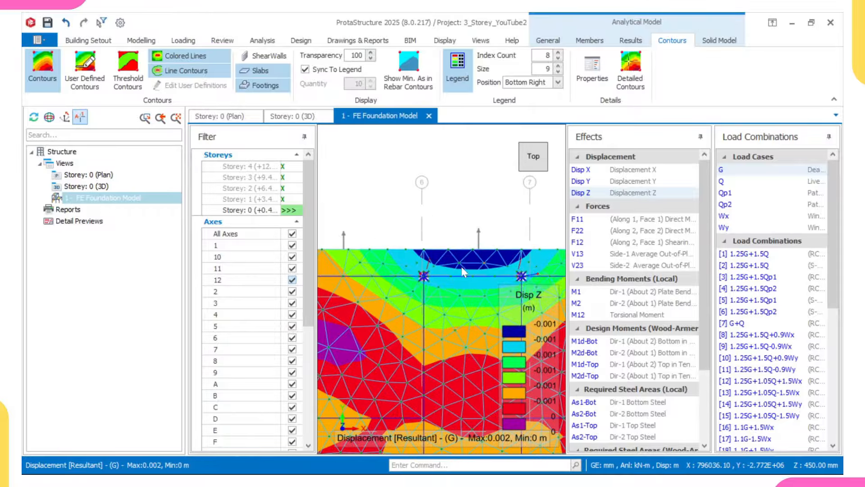
{"action": "scroll", "coordinate": [463, 265], "scroll_direction": "up", "scroll_amount": 1}
{"action": "mouse_move", "coordinate": [461, 262]}
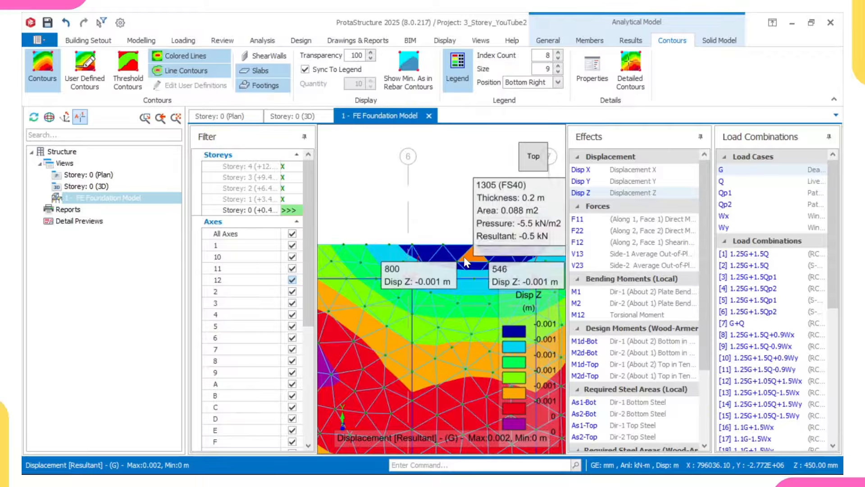
Step: Read more node displacements, recentre the whole foundation, and switch the contour to Disp X
{"action": "scroll", "coordinate": [464, 255], "scroll_direction": "up", "scroll_amount": 1}
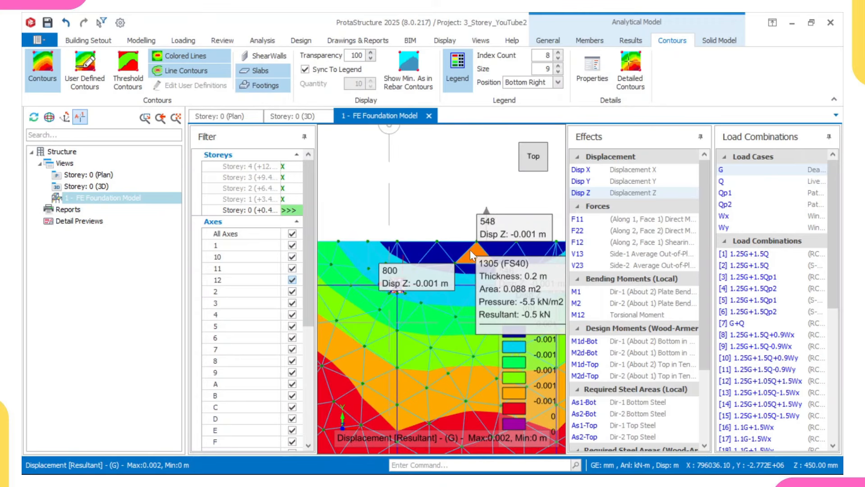
{"action": "scroll", "coordinate": [469, 249], "scroll_direction": "down", "scroll_amount": 3}
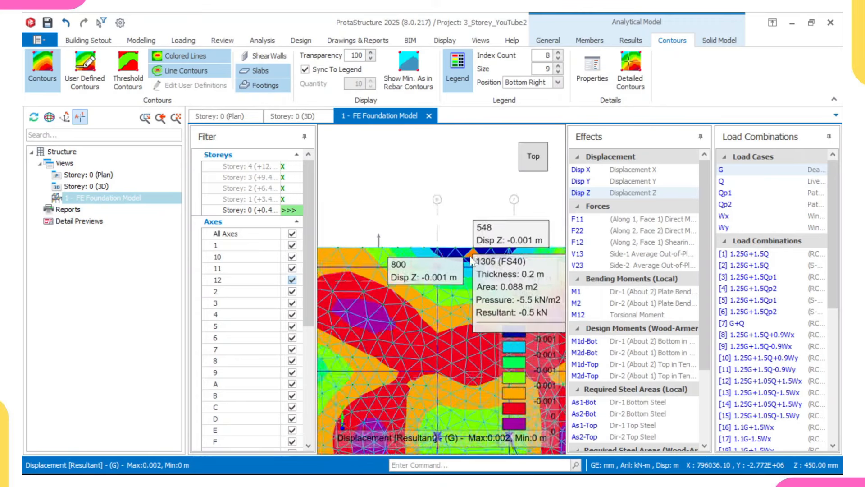
{"action": "scroll", "coordinate": [525, 269], "scroll_direction": "down", "scroll_amount": 2}
{"action": "scroll", "coordinate": [359, 246], "scroll_direction": "up", "scroll_amount": 4}
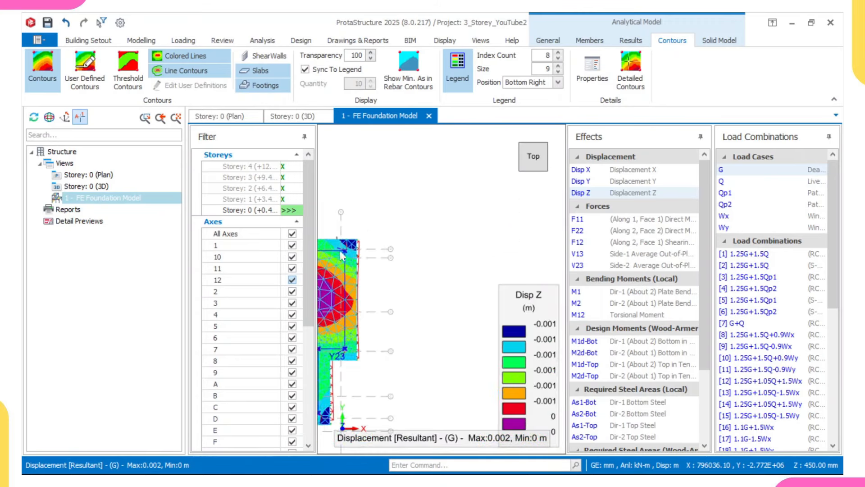
{"action": "scroll", "coordinate": [359, 246], "scroll_direction": "down", "scroll_amount": 4}
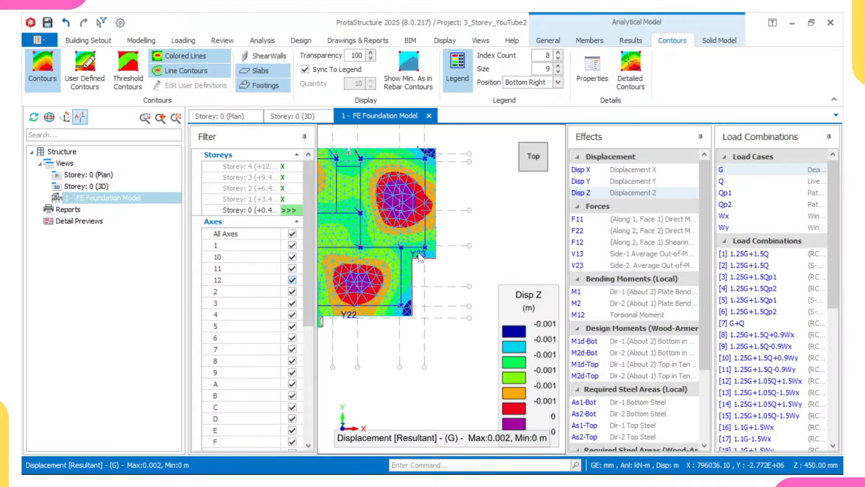
{"action": "scroll", "coordinate": [415, 313], "scroll_direction": "up", "scroll_amount": 4}
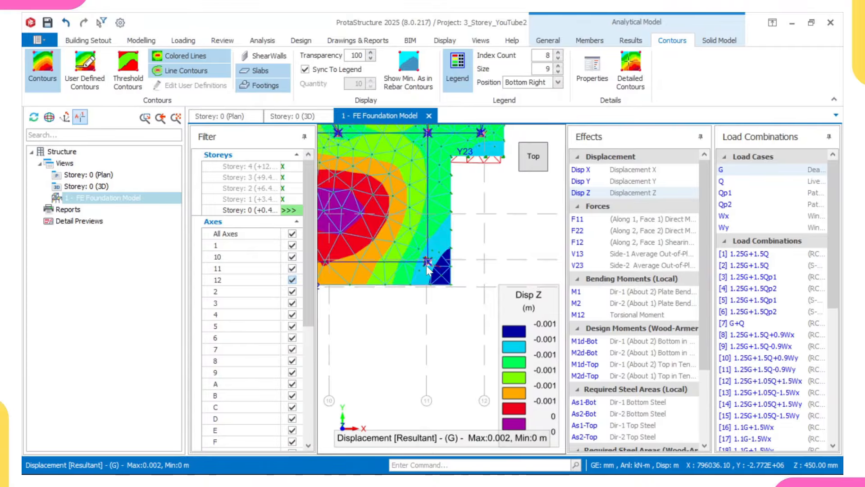
{"action": "scroll", "coordinate": [428, 269], "scroll_direction": "up", "scroll_amount": 1}
{"action": "mouse_move", "coordinate": [428, 269]}
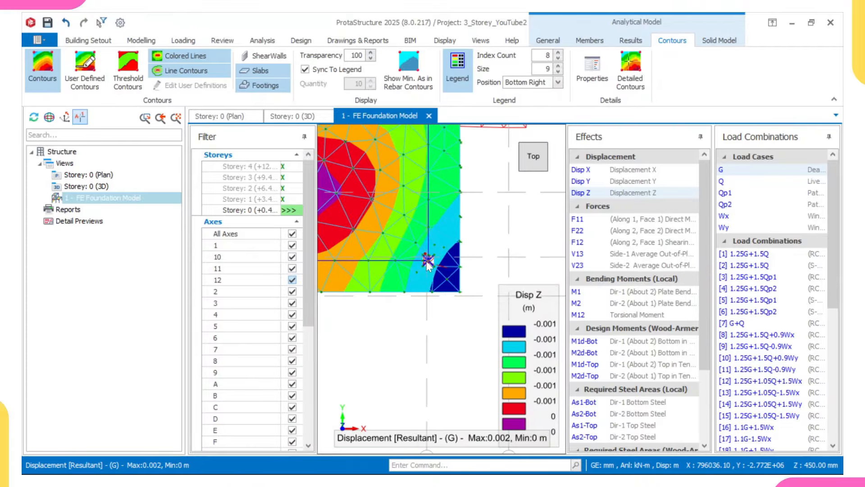
{"action": "scroll", "coordinate": [429, 265], "scroll_direction": "down", "scroll_amount": 3}
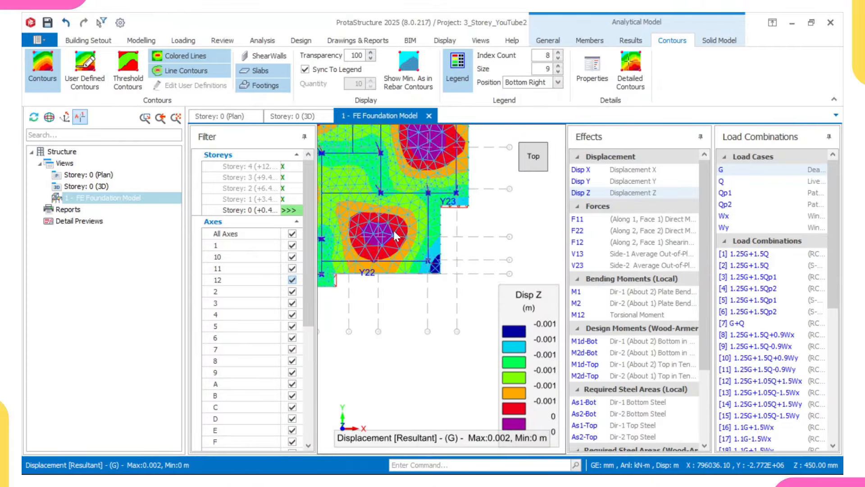
{"action": "scroll", "coordinate": [393, 230], "scroll_direction": "up", "scroll_amount": 3}
{"action": "scroll", "coordinate": [421, 239], "scroll_direction": "up", "scroll_amount": 1}
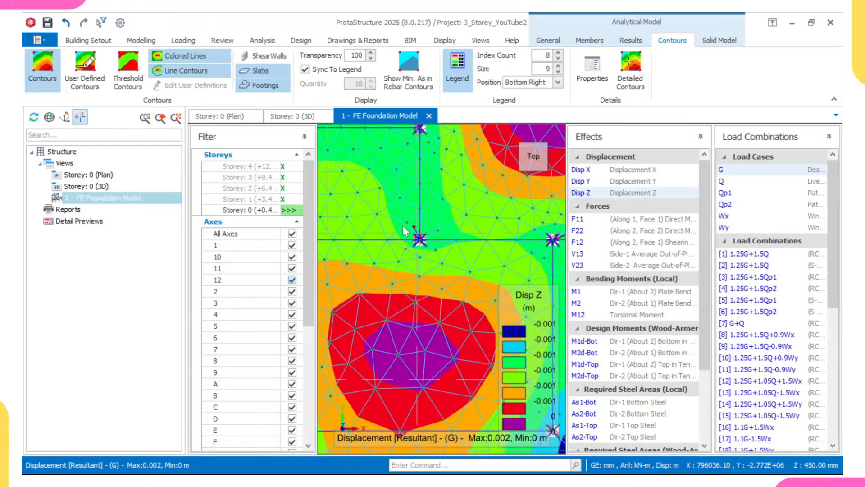
{"action": "mouse_move", "coordinate": [429, 235]}
{"action": "scroll", "coordinate": [417, 231], "scroll_direction": "down", "scroll_amount": 5}
{"action": "scroll", "coordinate": [420, 219], "scroll_direction": "up", "scroll_amount": 3}
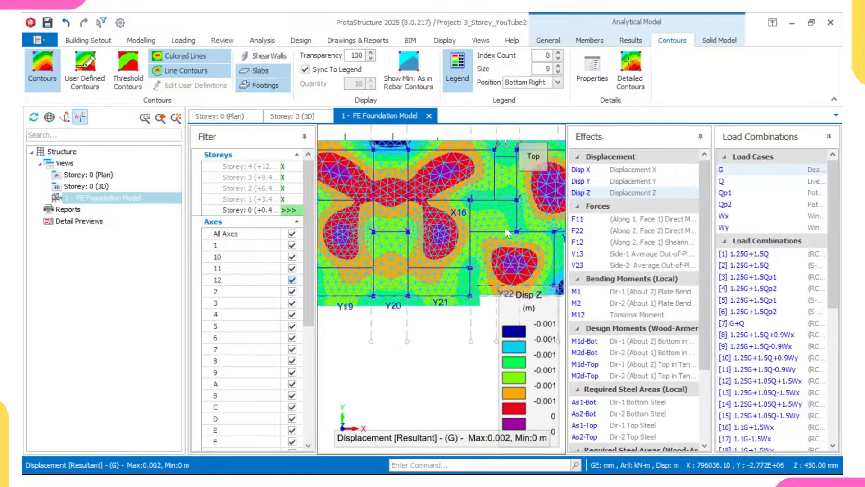
{"action": "middle_click_drag", "start_coordinate": [460, 234], "coordinate": [587, 241]}
{"action": "middle_click_drag", "start_coordinate": [428, 224], "coordinate": [465, 257]}
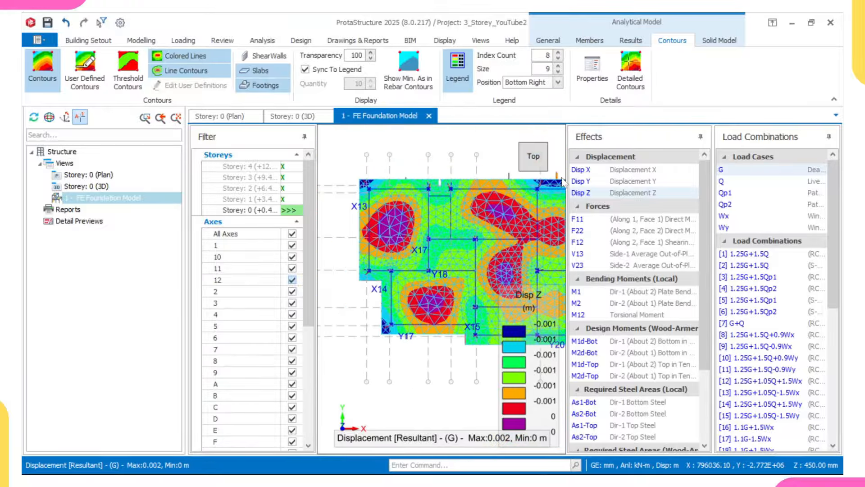
{"action": "left_click", "coordinate": [614, 171]}
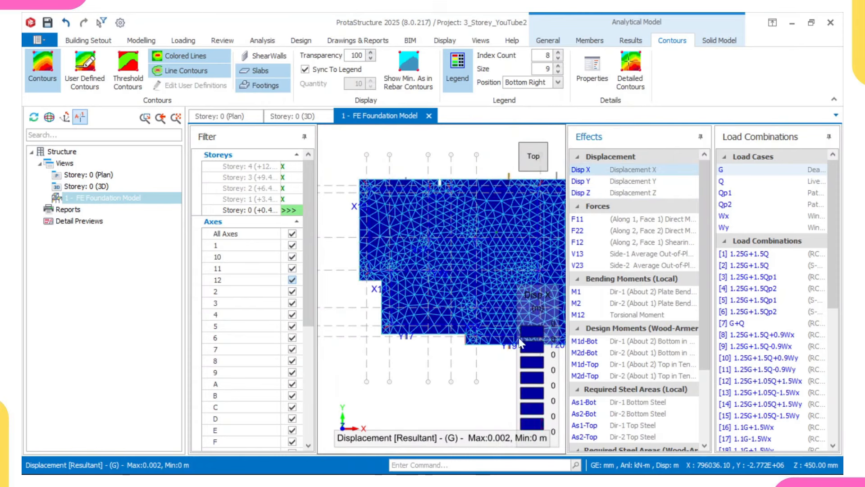
Step: Cycle the foundation contours through Disp Y, Disp Z and F11 forces
{"action": "left_click", "coordinate": [623, 184]}
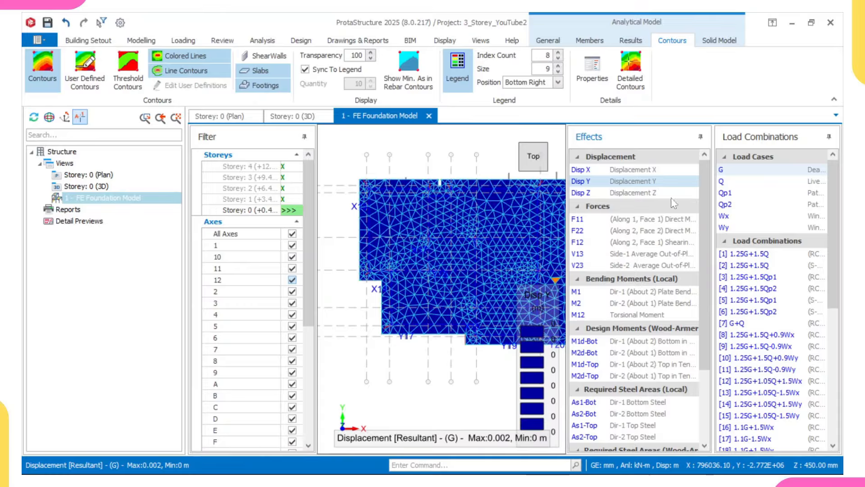
{"action": "left_click", "coordinate": [647, 193]}
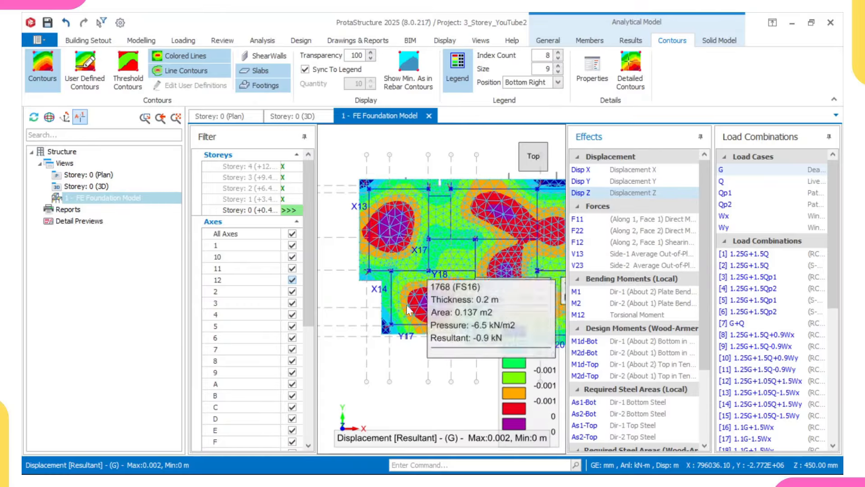
{"action": "middle_click_drag", "start_coordinate": [490, 273], "coordinate": [461, 257]}
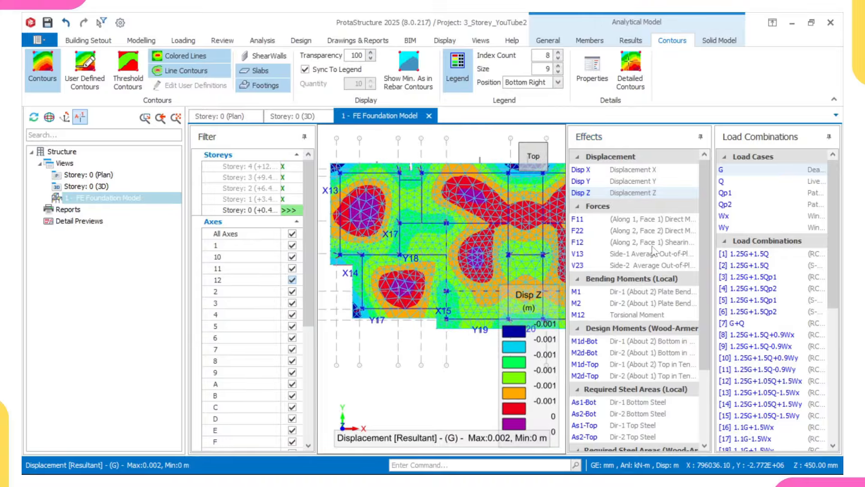
{"action": "left_click", "coordinate": [629, 224]}
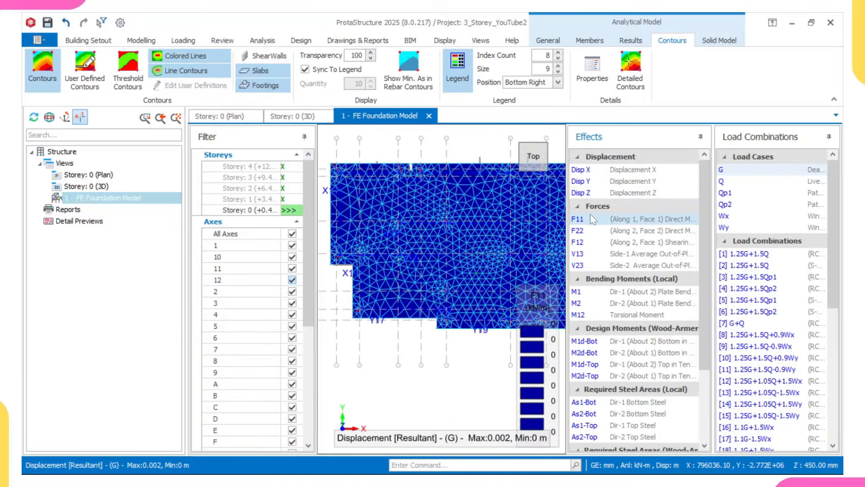
Step: Step through F22, F12, V13 and V23 contours, ending on the M1 bending moment map
{"action": "left_click", "coordinate": [607, 230]}
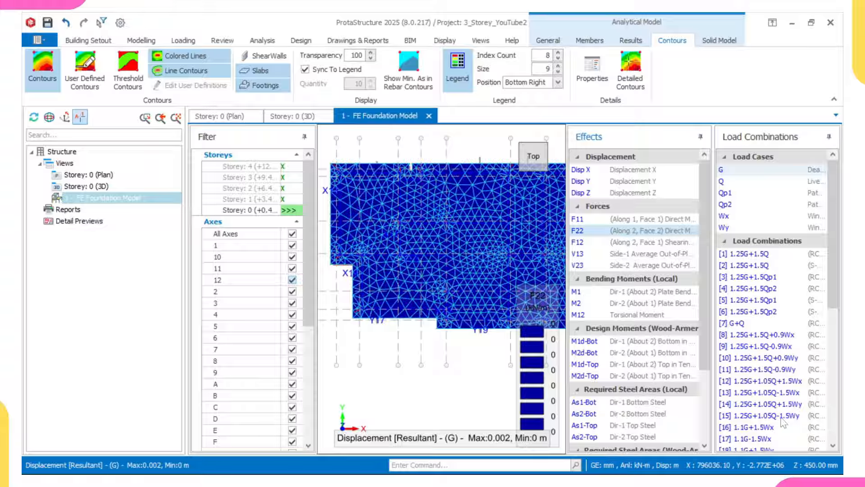
{"action": "left_click", "coordinate": [629, 243]}
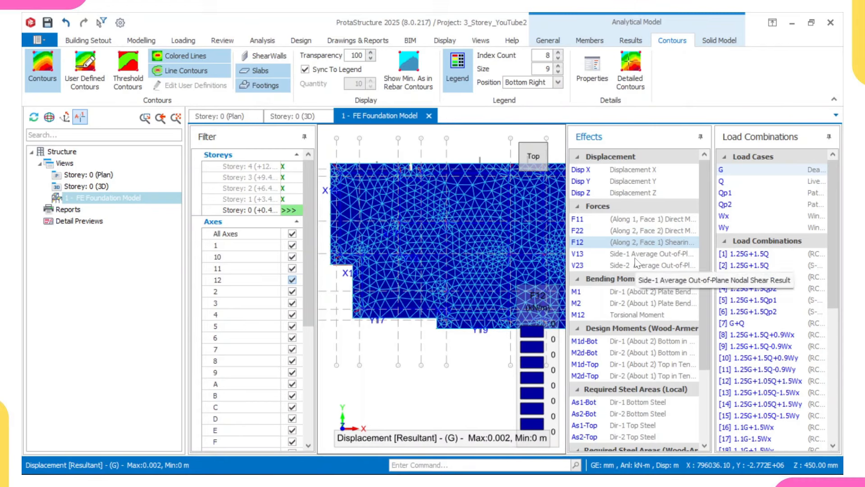
{"action": "left_click", "coordinate": [635, 255]}
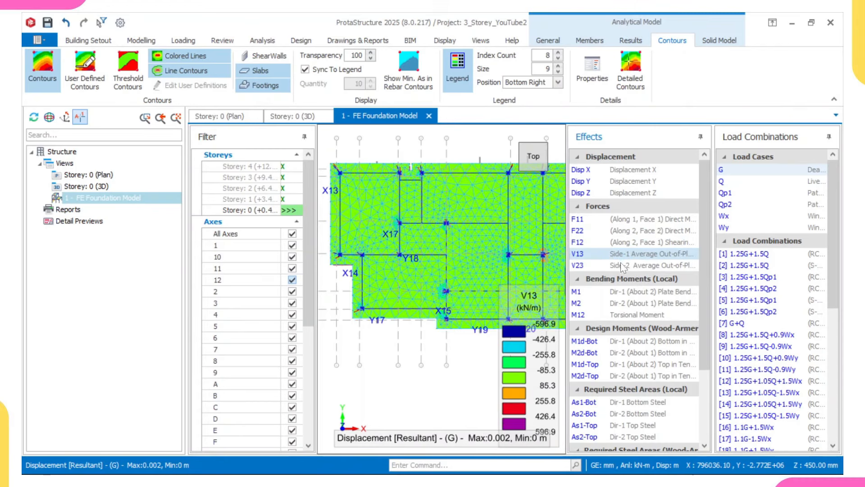
{"action": "left_click", "coordinate": [621, 266]}
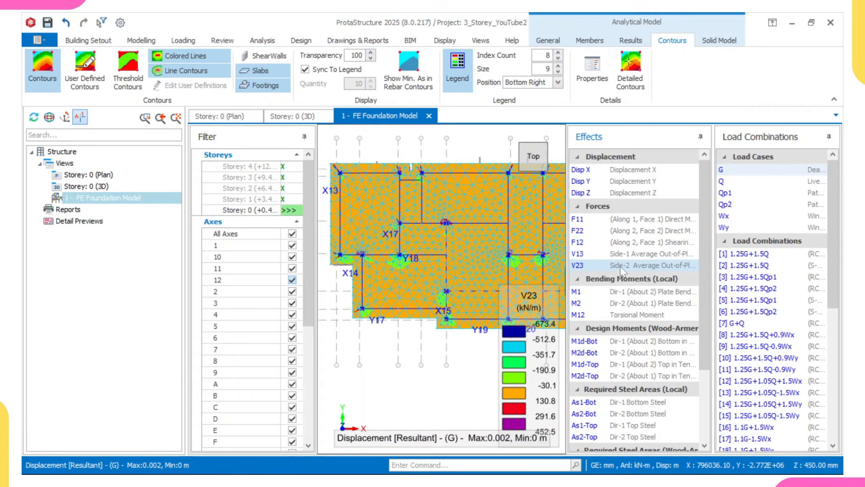
{"action": "scroll", "coordinate": [620, 256], "scroll_direction": "down", "scroll_amount": 1}
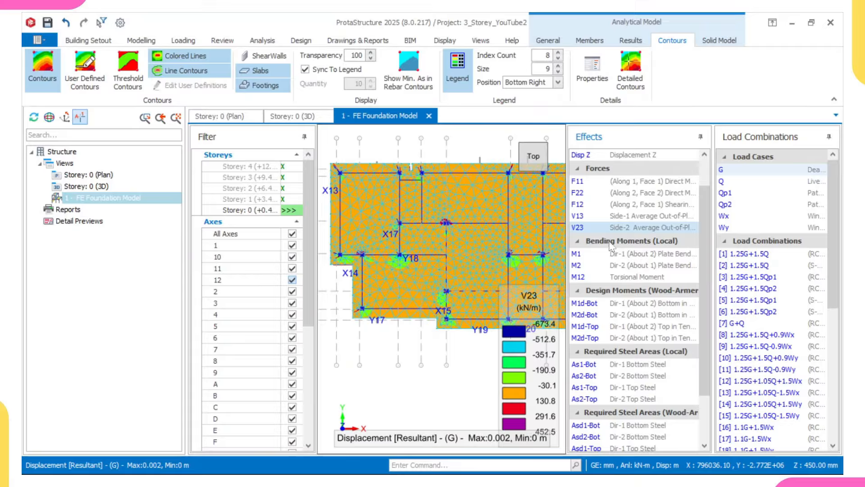
{"action": "left_click", "coordinate": [650, 255]}
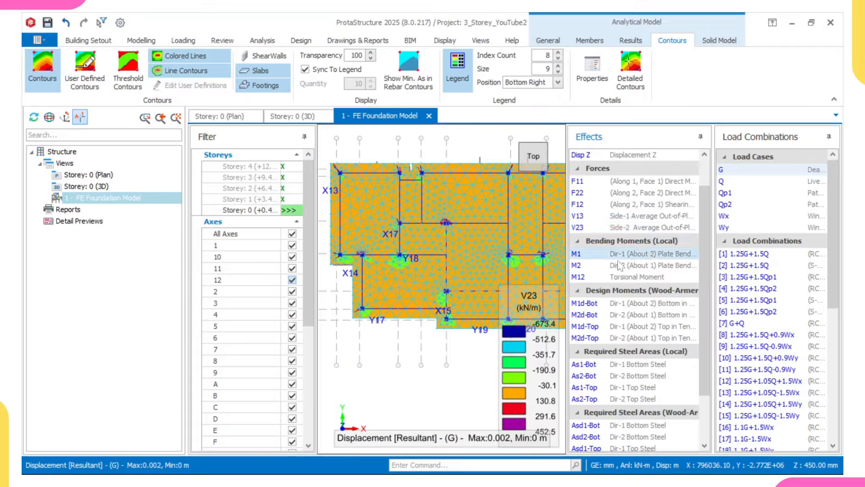
Step: Plot M2, M12 and M1d-Bot contours, finishing on M2d-Bot with legend up to about 44.5
{"action": "left_click", "coordinate": [586, 266]}
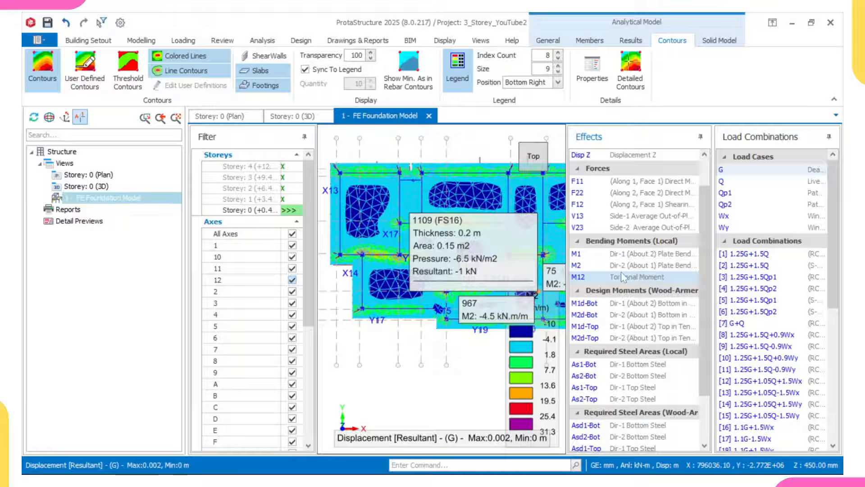
{"action": "left_click", "coordinate": [646, 277]}
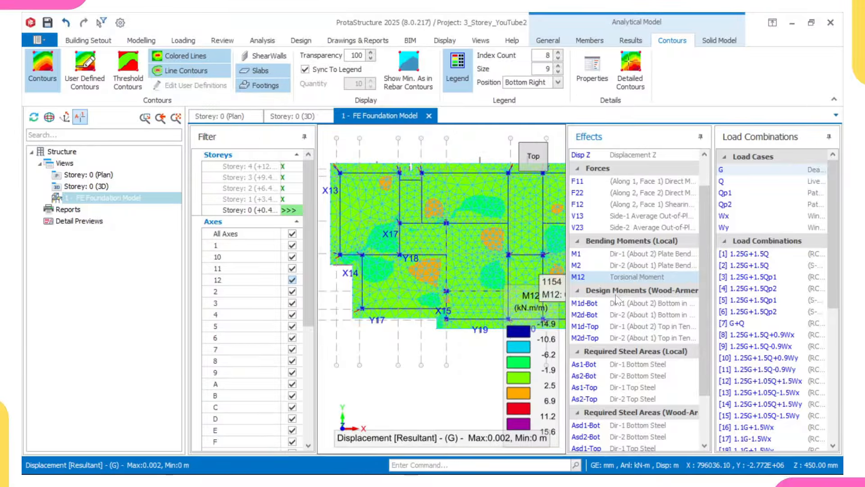
{"action": "left_click", "coordinate": [628, 305]}
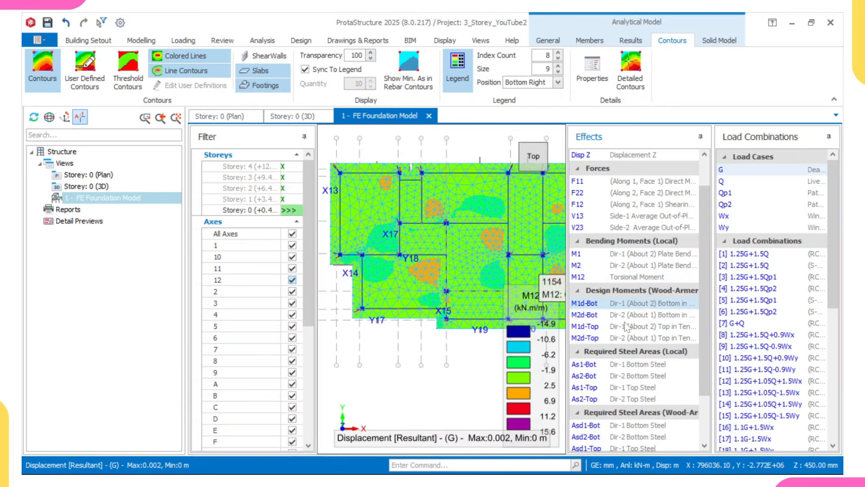
{"action": "left_click", "coordinate": [631, 317]}
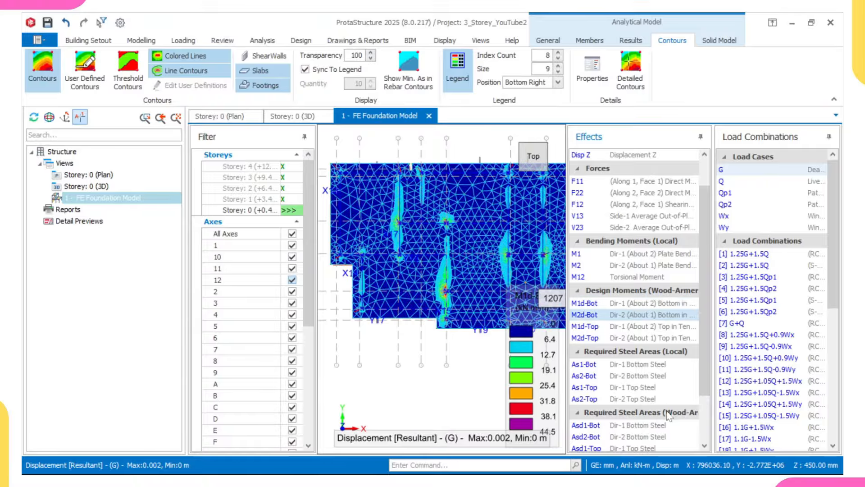
Step: Show the M1d-Top and M2d-Top design moments, then As1-Bot and As2-Bot bottom steel contours
{"action": "left_click", "coordinate": [632, 324]}
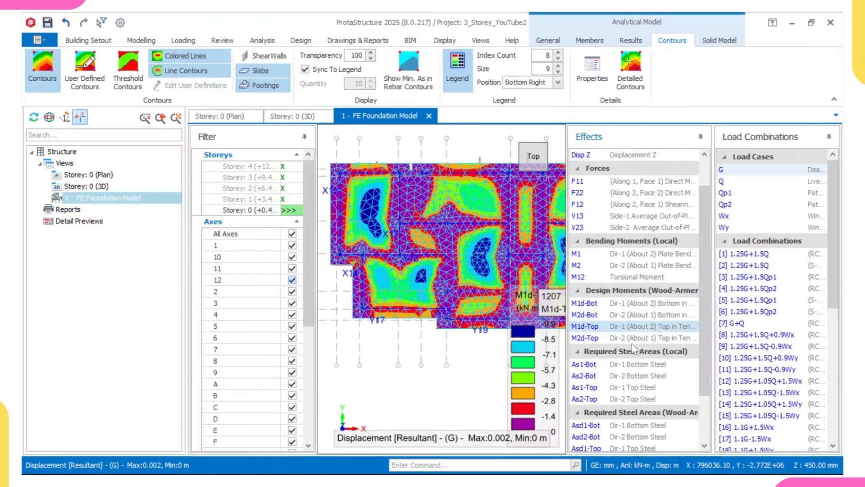
{"action": "left_click", "coordinate": [632, 339]}
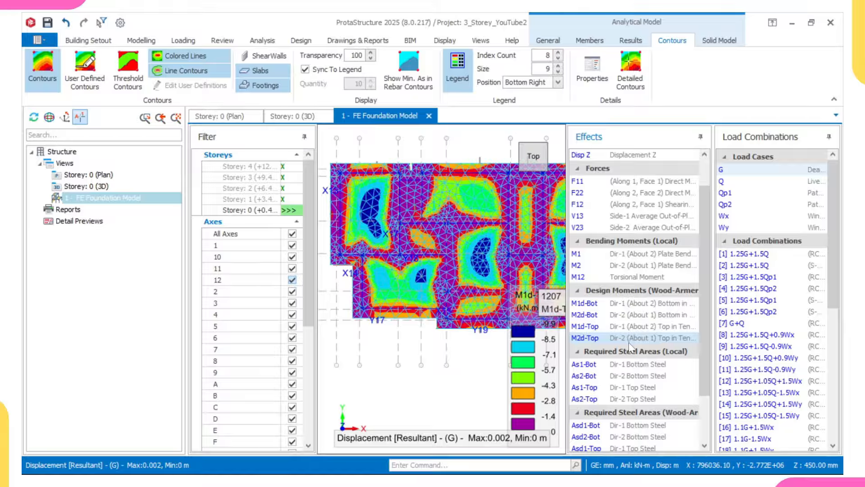
{"action": "left_click", "coordinate": [640, 365]}
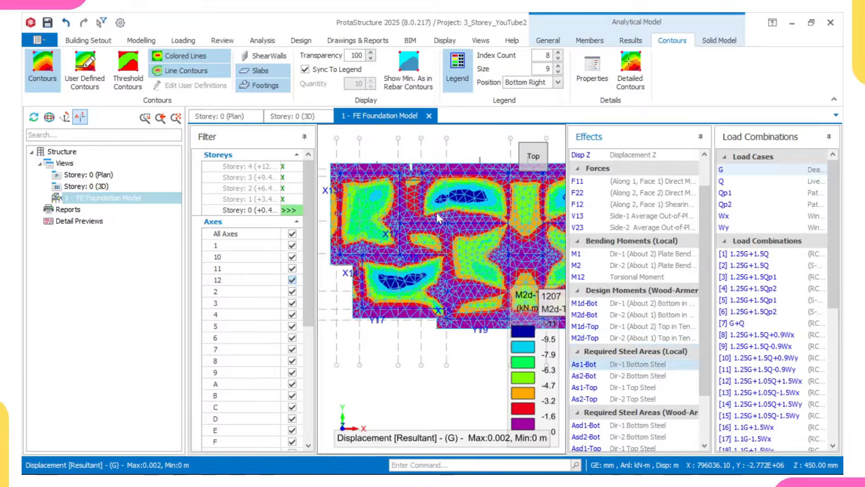
{"action": "left_click", "coordinate": [612, 377]}
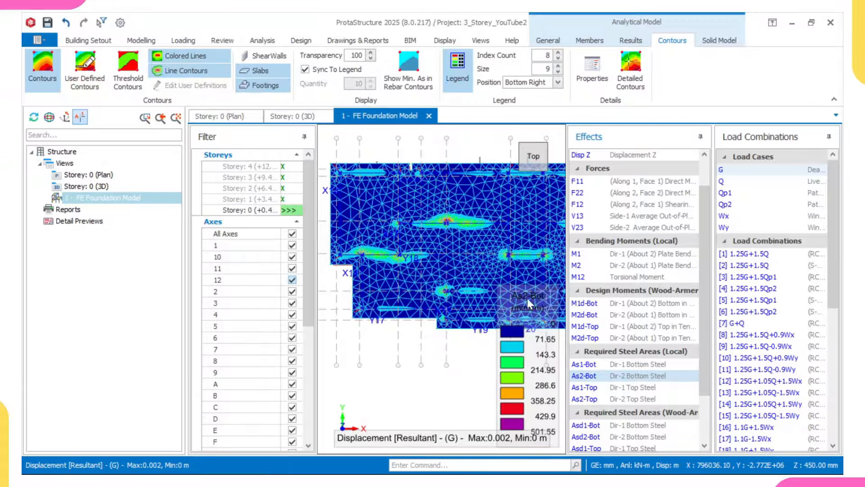
{"action": "scroll", "coordinate": [637, 410], "scroll_direction": "down", "scroll_amount": 1}
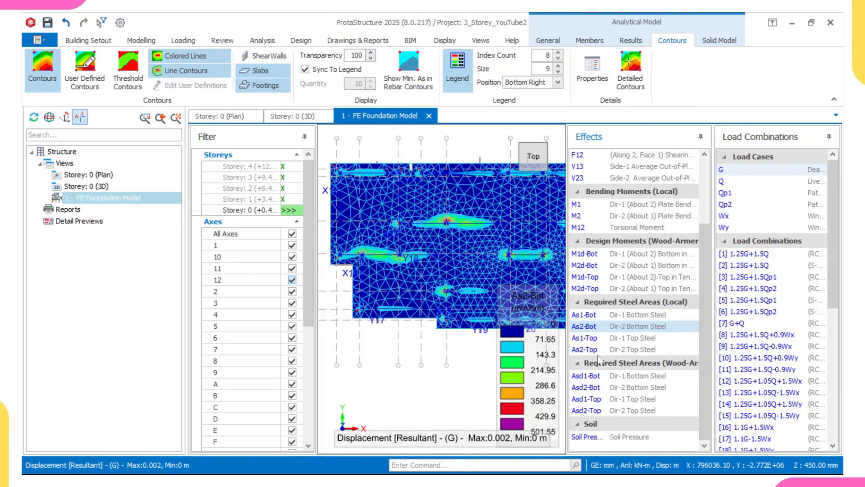
Step: Plot As1-Top, As2-Top, Asd1-Bot, Asd2-Bot, Asd1-Top and Asd2-Top steel areas, ending near 170.49
{"action": "left_click", "coordinate": [593, 339]}
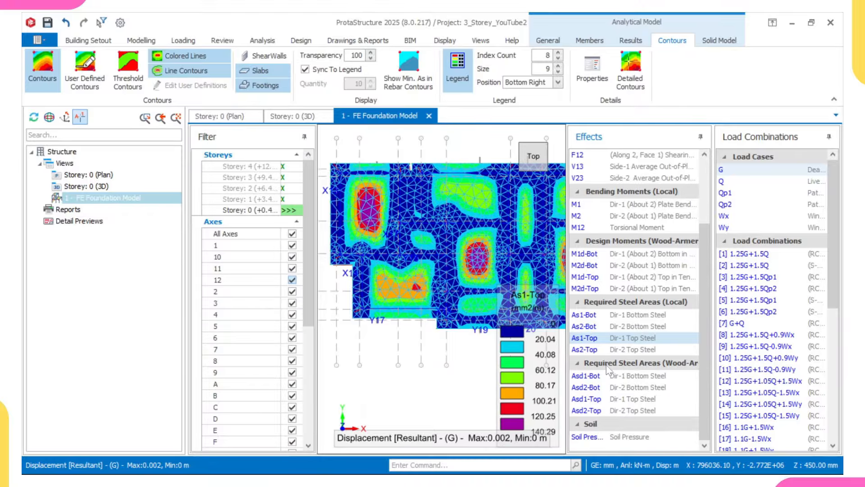
{"action": "left_click", "coordinate": [602, 350]}
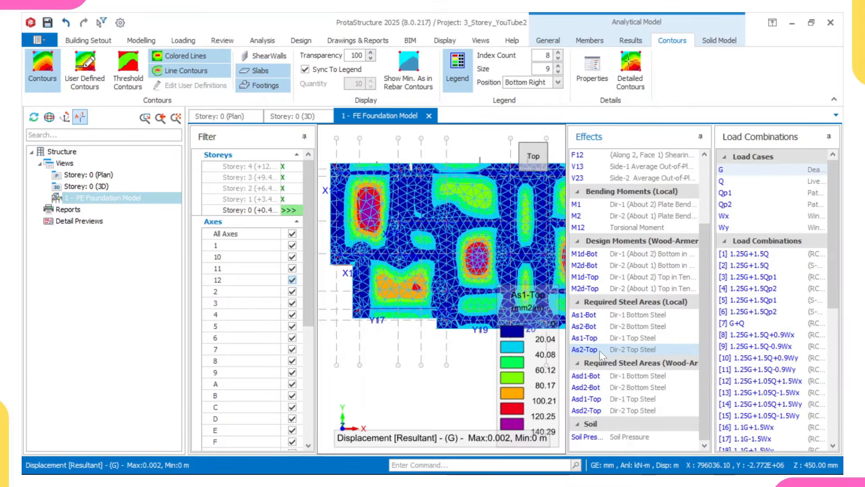
{"action": "left_click", "coordinate": [622, 376]}
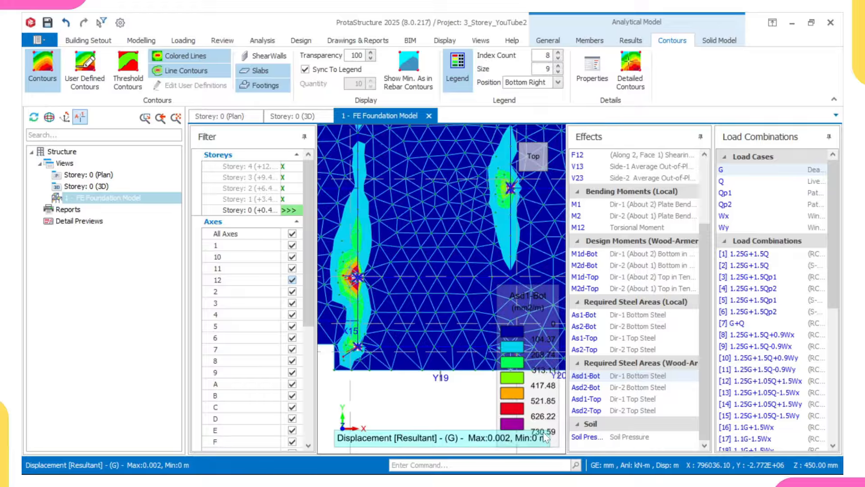
{"action": "scroll", "coordinate": [454, 258], "scroll_direction": "down", "scroll_amount": 3}
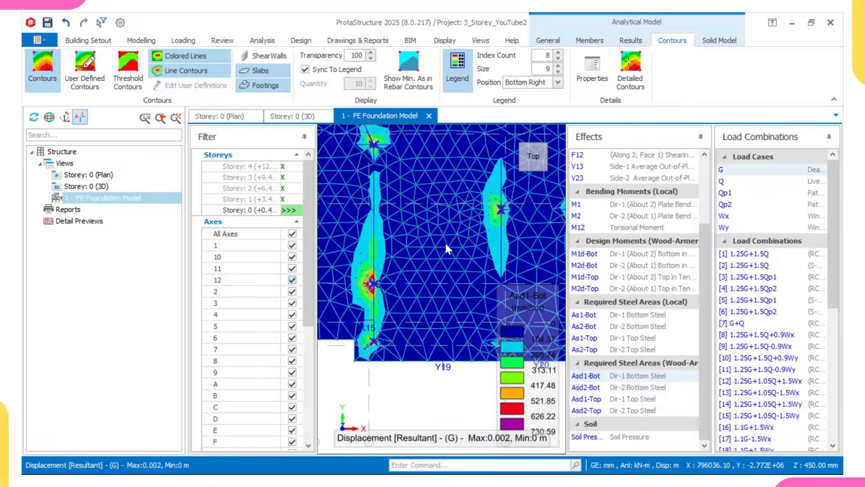
{"action": "scroll", "coordinate": [445, 233], "scroll_direction": "down", "scroll_amount": 2}
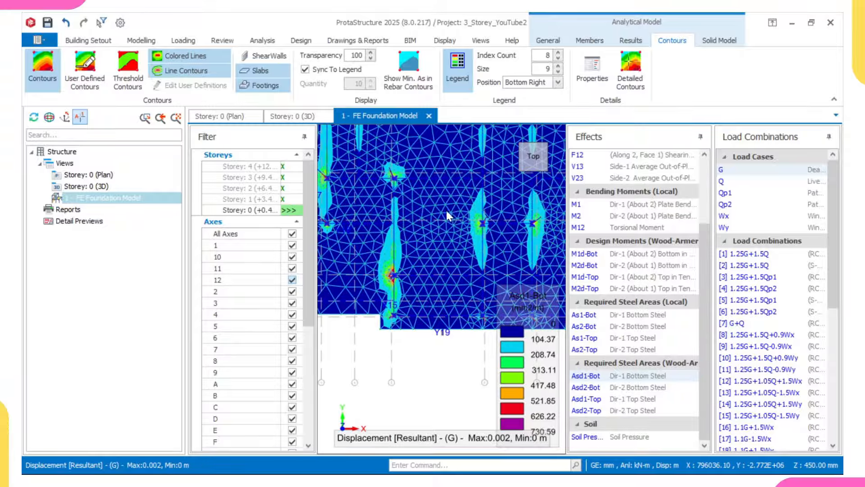
{"action": "left_click", "coordinate": [597, 387]}
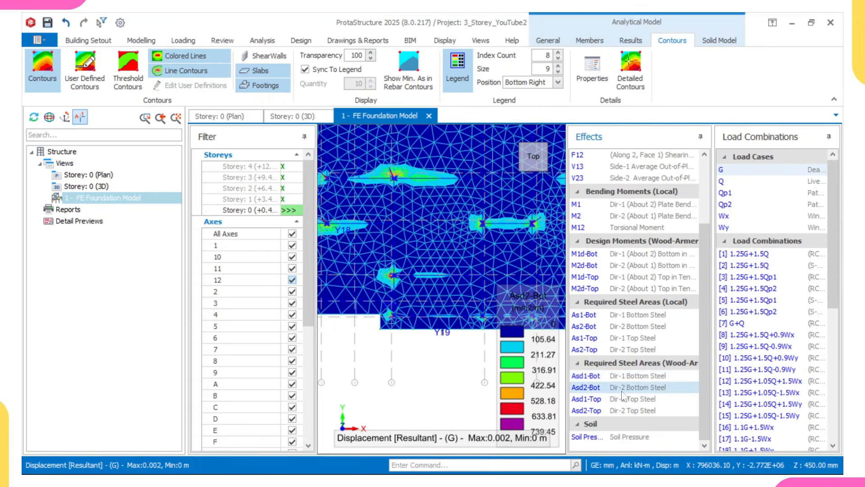
{"action": "left_click", "coordinate": [615, 400]}
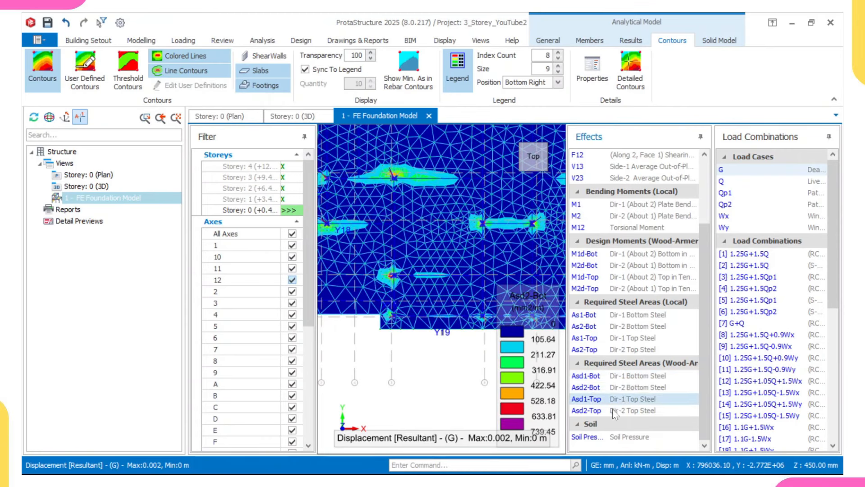
{"action": "left_click", "coordinate": [612, 410]}
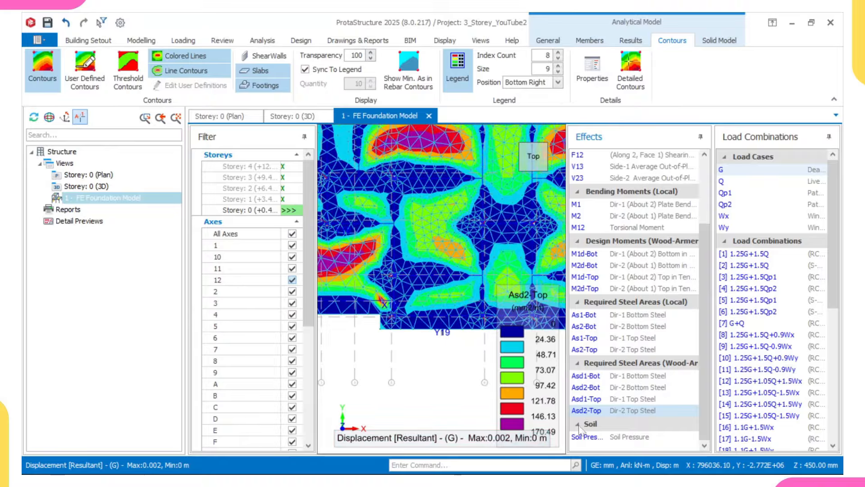
Step: Plot soil pressure contours (14.7–72.1 kN/m2) and zoom into the slab's bottom-left corner
{"action": "left_click", "coordinate": [624, 437]}
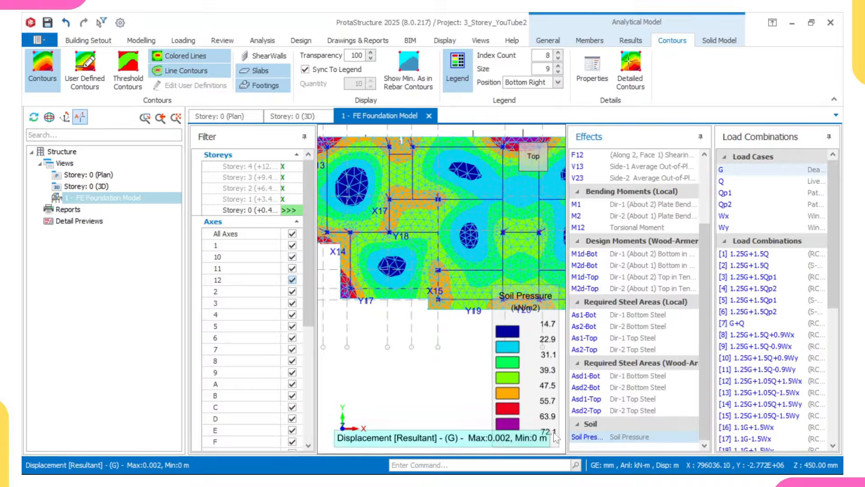
{"action": "middle_click_drag", "start_coordinate": [362, 265], "coordinate": [479, 283]}
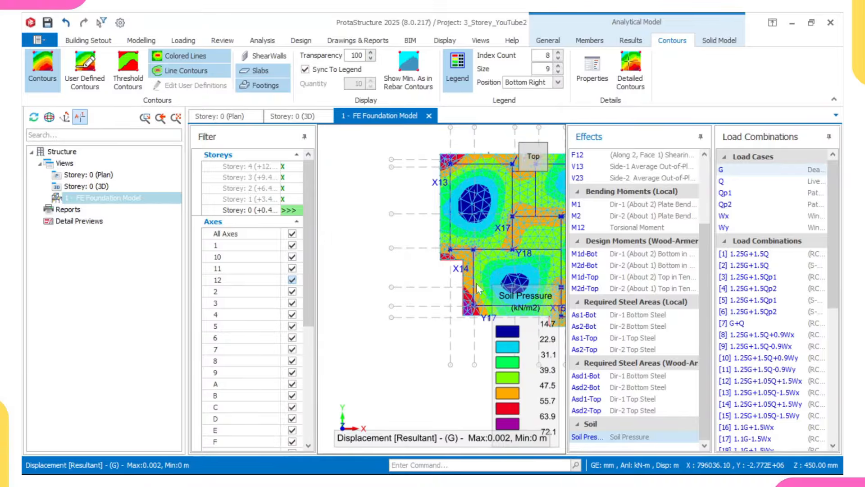
{"action": "scroll", "coordinate": [469, 304], "scroll_direction": "up", "scroll_amount": 5}
{"action": "scroll", "coordinate": [451, 322], "scroll_direction": "down", "scroll_amount": 4}
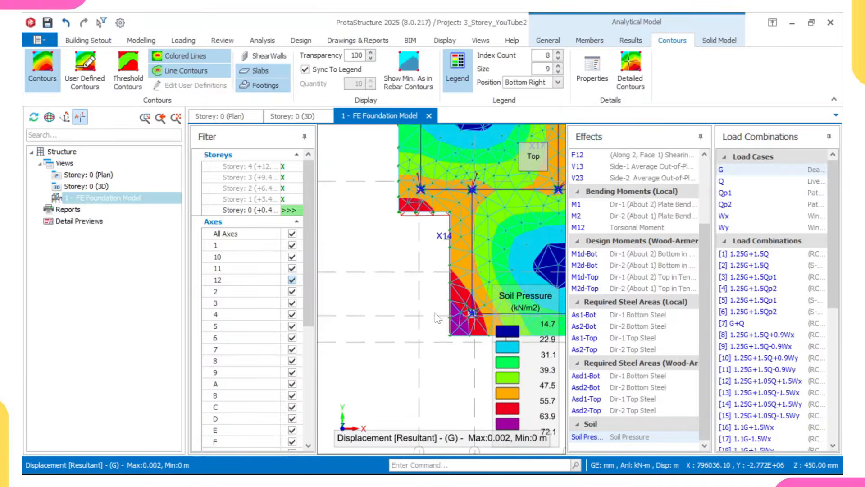
{"action": "scroll", "coordinate": [440, 263], "scroll_direction": "up", "scroll_amount": 5}
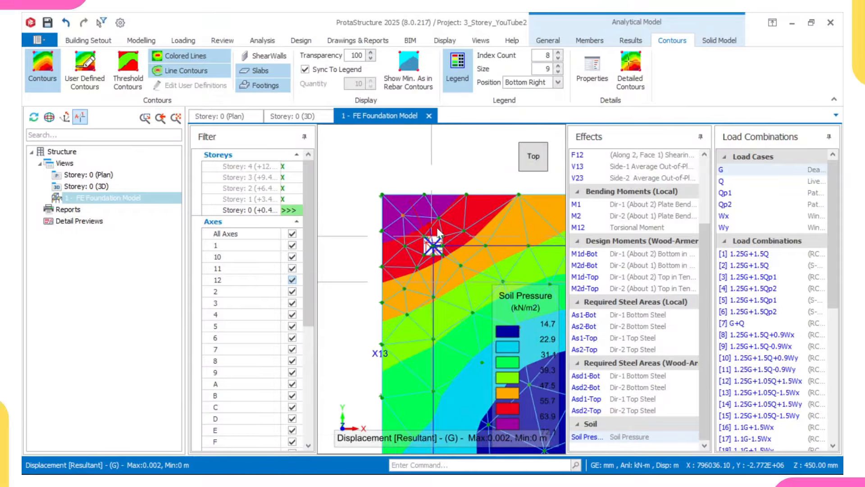
{"action": "scroll", "coordinate": [439, 225], "scroll_direction": "up", "scroll_amount": 2}
{"action": "scroll", "coordinate": [410, 209], "scroll_direction": "down", "scroll_amount": 3}
{"action": "scroll", "coordinate": [409, 210], "scroll_direction": "up", "scroll_amount": 2}
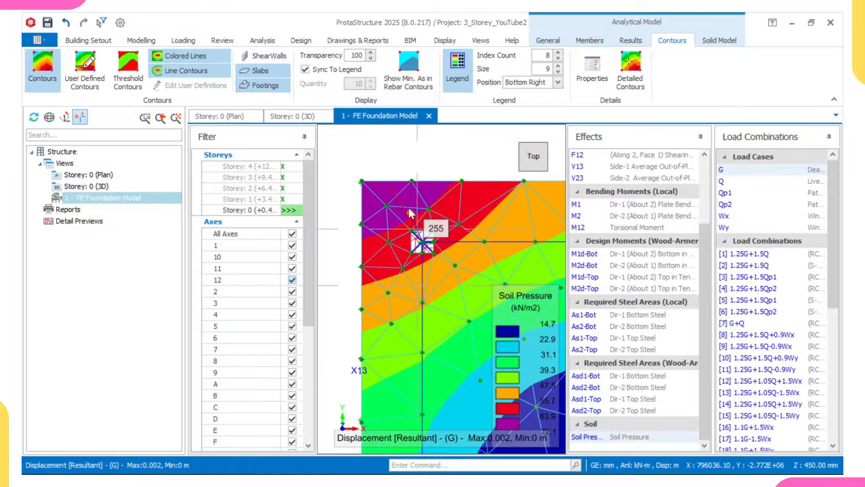
Step: Move to the slab's top edge to inspect soil pressures, then launch Calculator
{"action": "scroll", "coordinate": [376, 196], "scroll_direction": "down", "scroll_amount": 2}
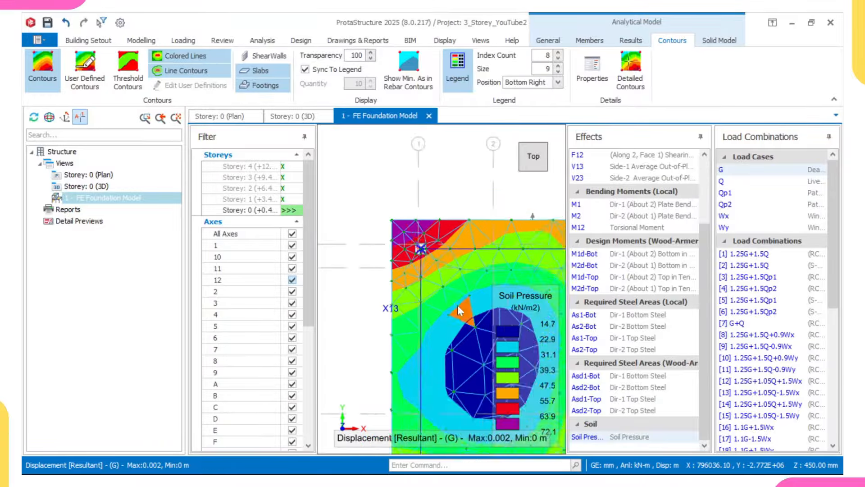
{"action": "scroll", "coordinate": [458, 305], "scroll_direction": "down", "scroll_amount": 3}
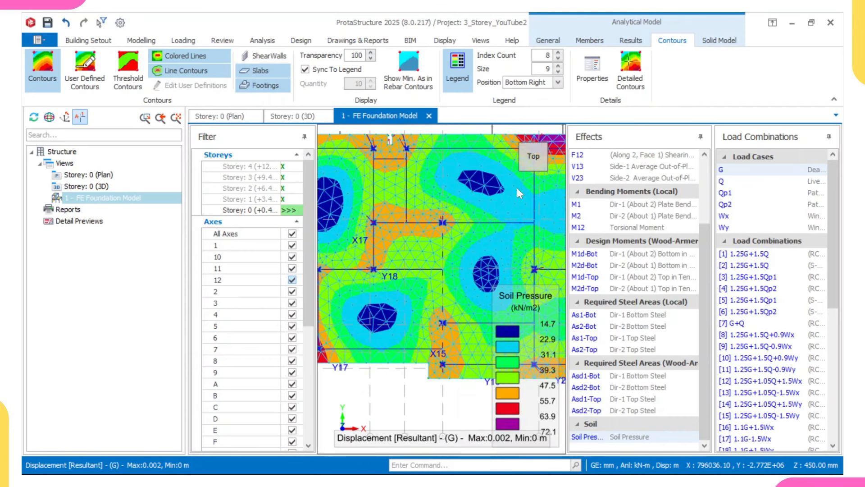
{"action": "middle_click_drag", "start_coordinate": [557, 148], "coordinate": [454, 247]}
{"action": "scroll", "coordinate": [467, 243], "scroll_direction": "up", "scroll_amount": 2}
{"action": "scroll", "coordinate": [468, 247], "scroll_direction": "down", "scroll_amount": 2}
{"action": "scroll", "coordinate": [476, 216], "scroll_direction": "down", "scroll_amount": 1}
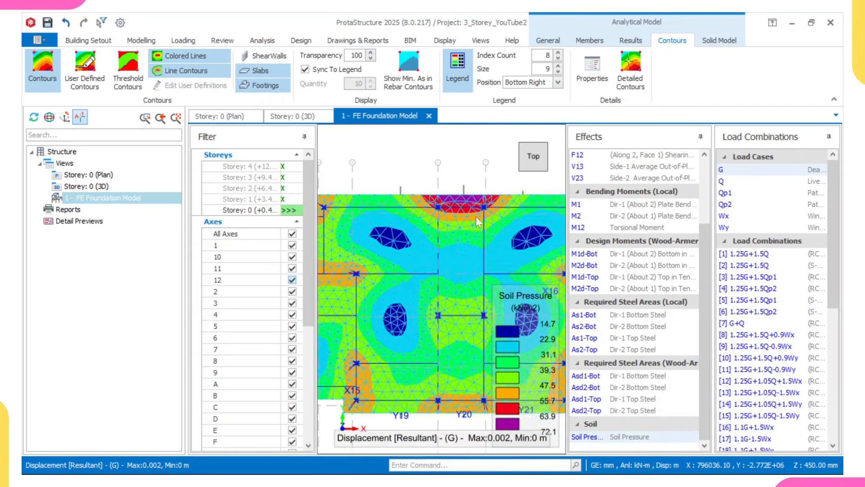
{"action": "scroll", "coordinate": [480, 260], "scroll_direction": "down", "scroll_amount": 1}
{"action": "mouse_move", "coordinate": [480, 244]}
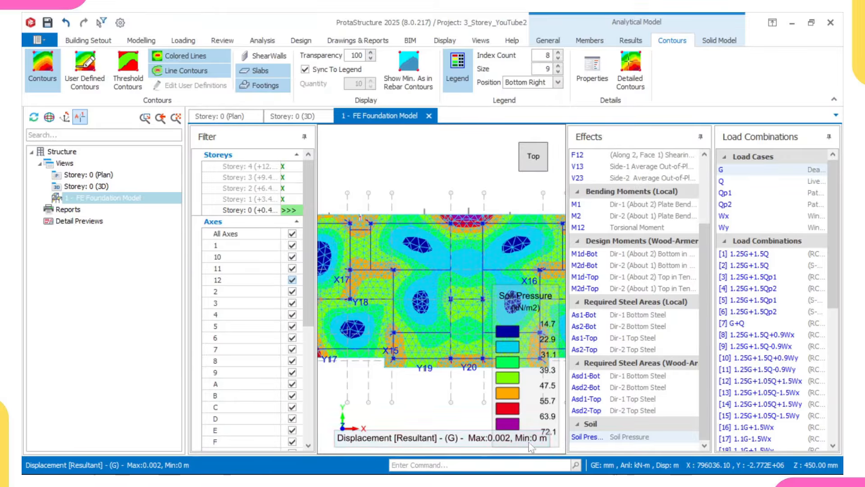
{"action": "left_click", "coordinate": [548, 481]}
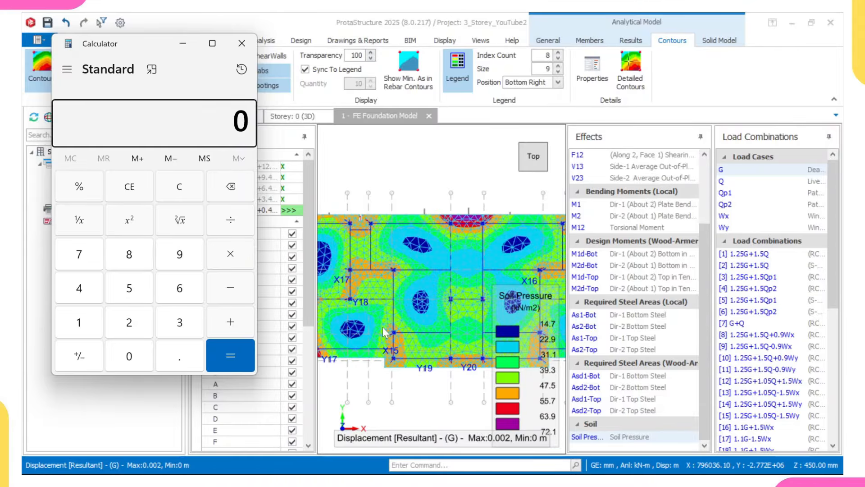
Step: Compute 1.35 × 70 in Calculator, giving 94.5
{"action": "mouse_move", "coordinate": [383, 326]}
{"action": "left_click", "coordinate": [84, 316]}
{"action": "left_click", "coordinate": [180, 342]}
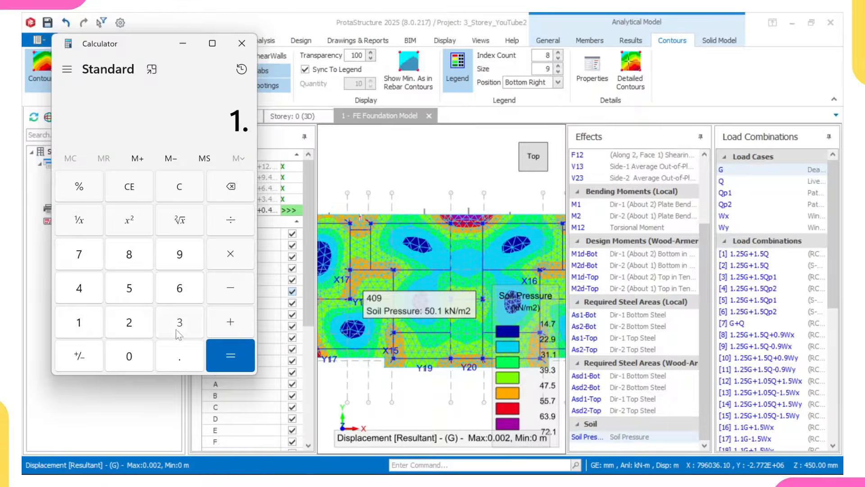
{"action": "left_click", "coordinate": [179, 329]}
{"action": "left_click", "coordinate": [129, 288]}
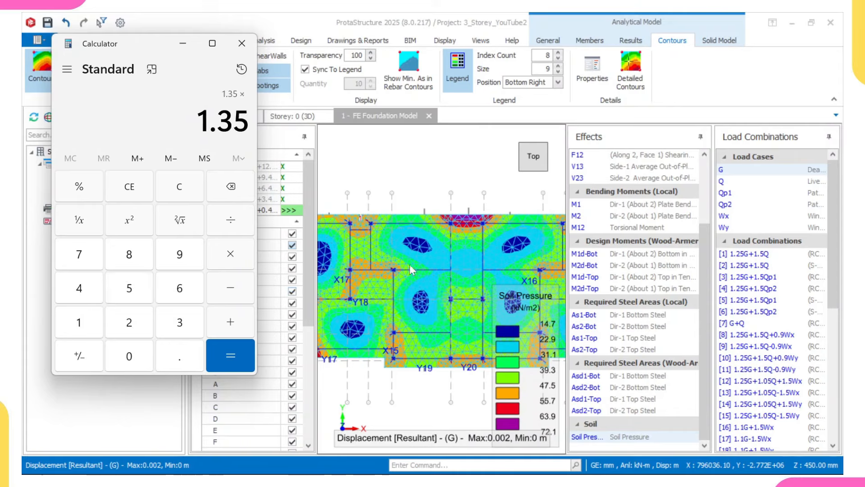
{"action": "left_click", "coordinate": [79, 255]}
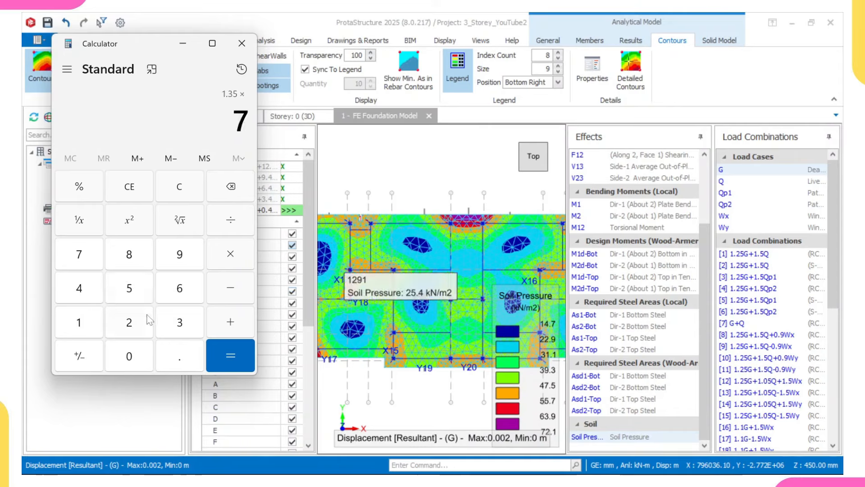
{"action": "left_click", "coordinate": [140, 355]}
{"action": "left_click", "coordinate": [227, 354]}
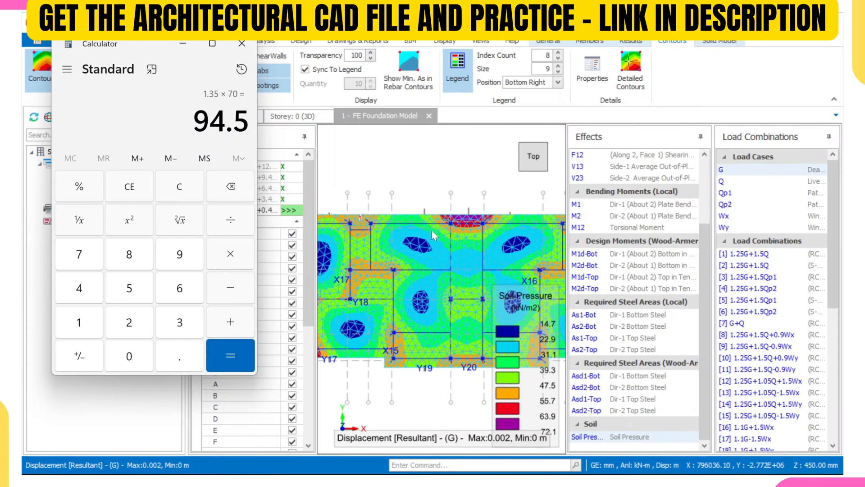
Step: Zoom to the raft's top-left corner to read peak soil pressures of about 66–67 kN/m2
{"action": "scroll", "coordinate": [464, 222], "scroll_direction": "up", "scroll_amount": 5}
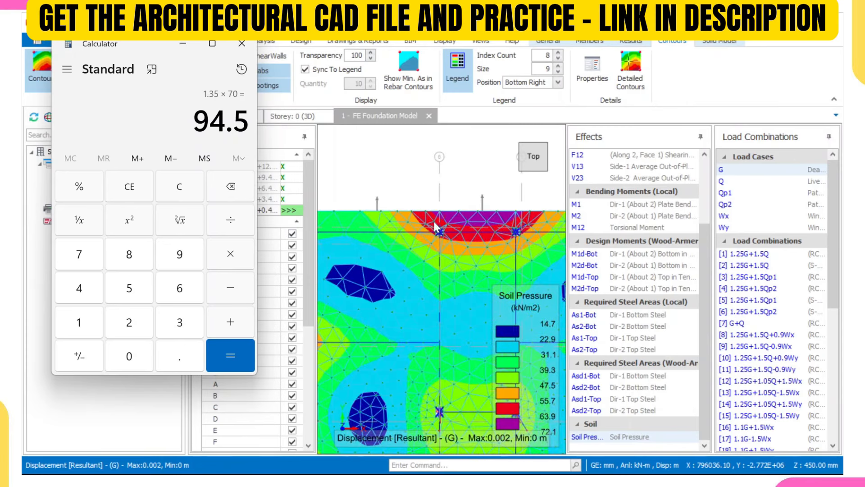
{"action": "mouse_move", "coordinate": [445, 216]}
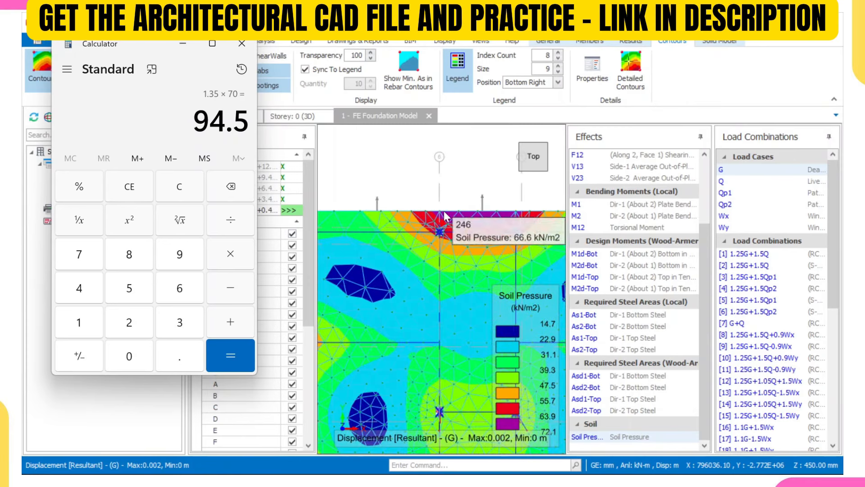
{"action": "scroll", "coordinate": [445, 216], "scroll_direction": "down", "scroll_amount": 3}
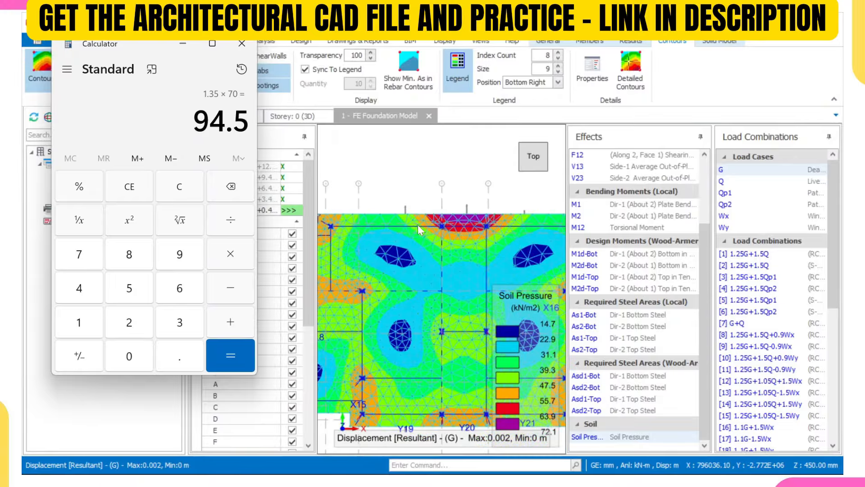
{"action": "middle_click_drag", "start_coordinate": [366, 221], "coordinate": [480, 185]}
{"action": "middle_click_drag", "start_coordinate": [330, 220], "coordinate": [382, 229]}
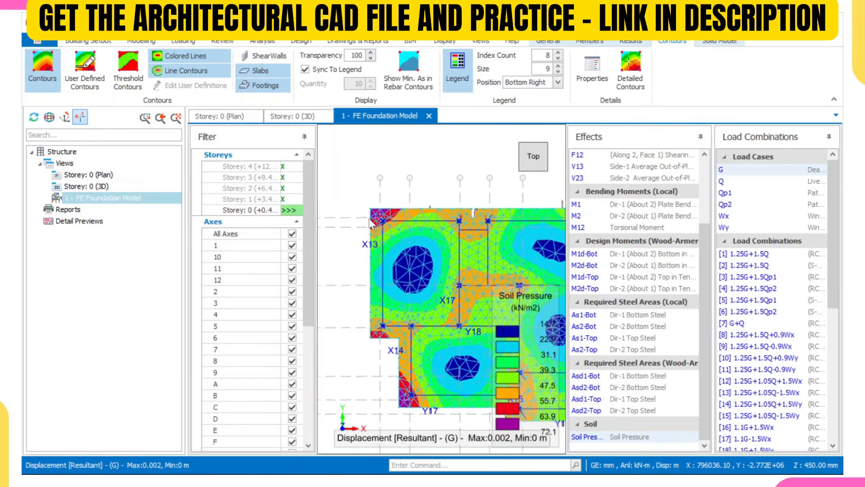
Step: Recheck corner pressures, then switch to solid-model results showing axial force N (-439 to 0 kN)
{"action": "scroll", "coordinate": [374, 208], "scroll_direction": "up", "scroll_amount": 4}
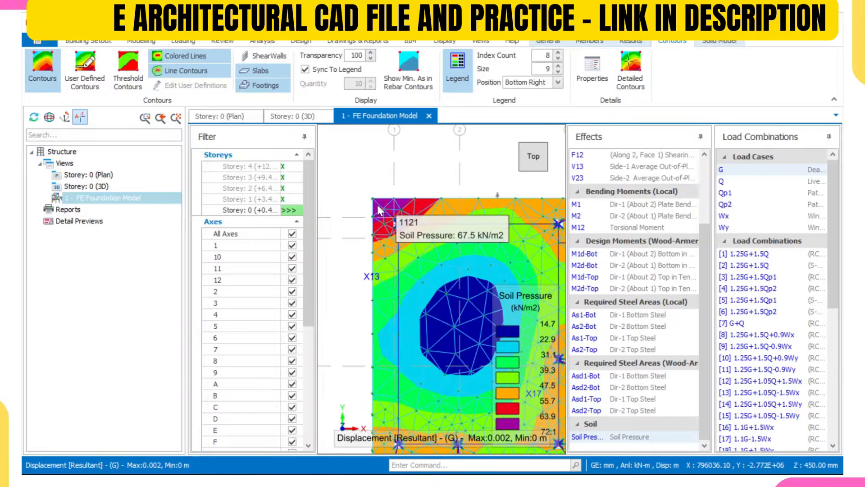
{"action": "mouse_move", "coordinate": [373, 212]}
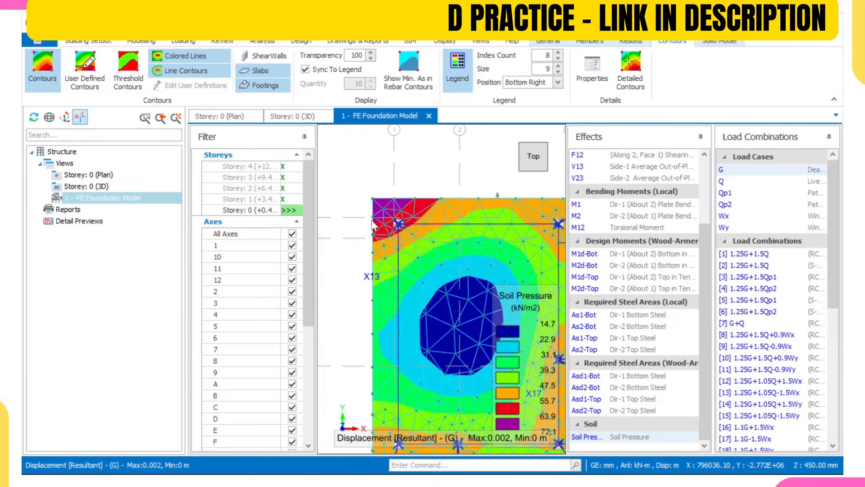
{"action": "scroll", "coordinate": [374, 219], "scroll_direction": "down", "scroll_amount": 2}
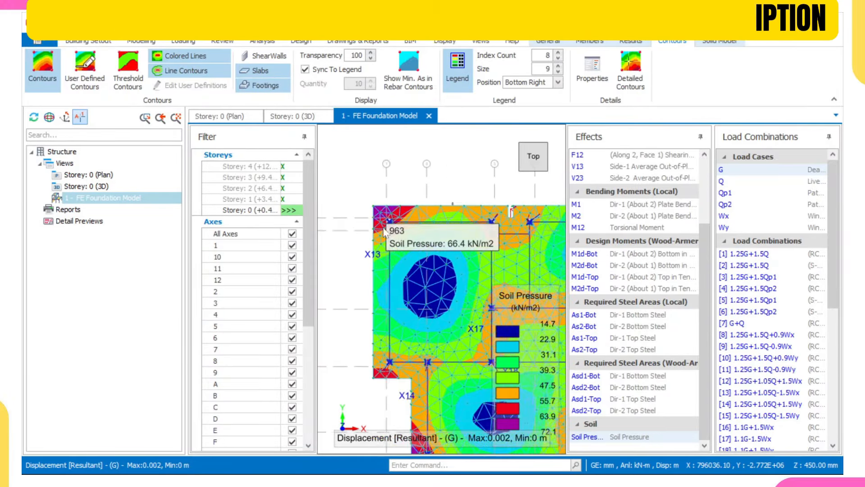
{"action": "middle_click_drag", "start_coordinate": [511, 210], "coordinate": [423, 203]}
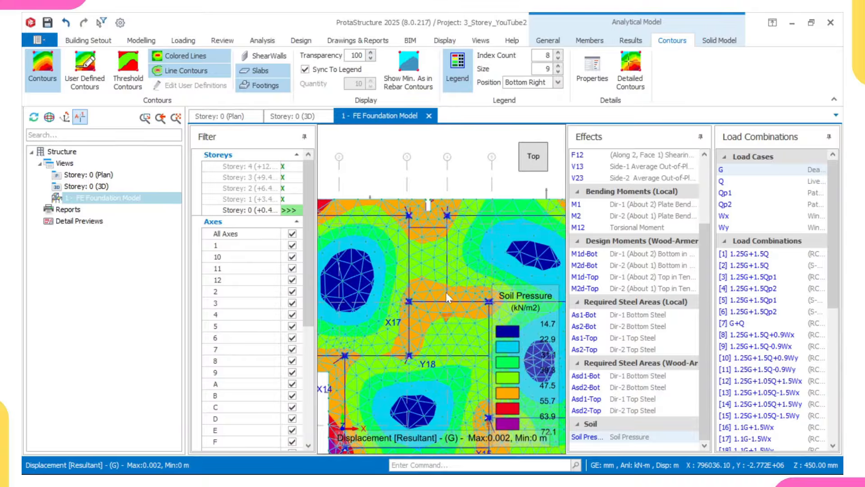
{"action": "left_click", "coordinate": [718, 41]}
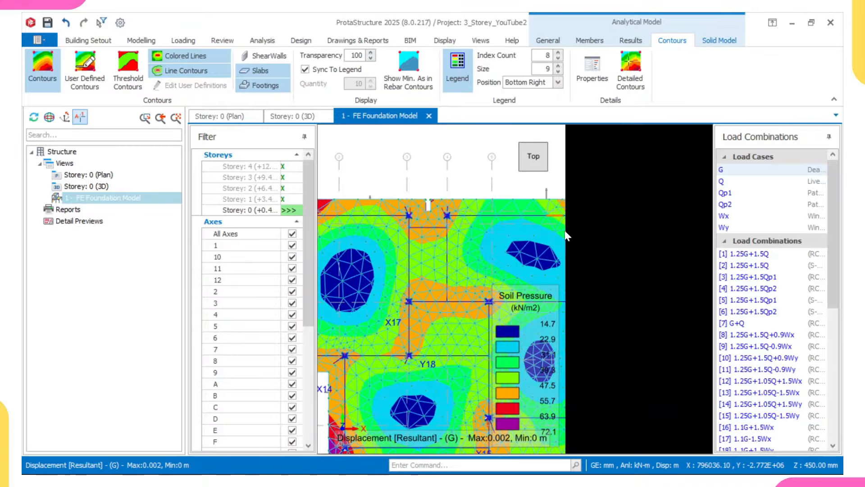
{"action": "left_click", "coordinate": [712, 43]}
Step: Reposition and zoom the solid foundation model to read column axial forces N
{"action": "scroll", "coordinate": [596, 156], "scroll_direction": "down", "scroll_amount": 4}
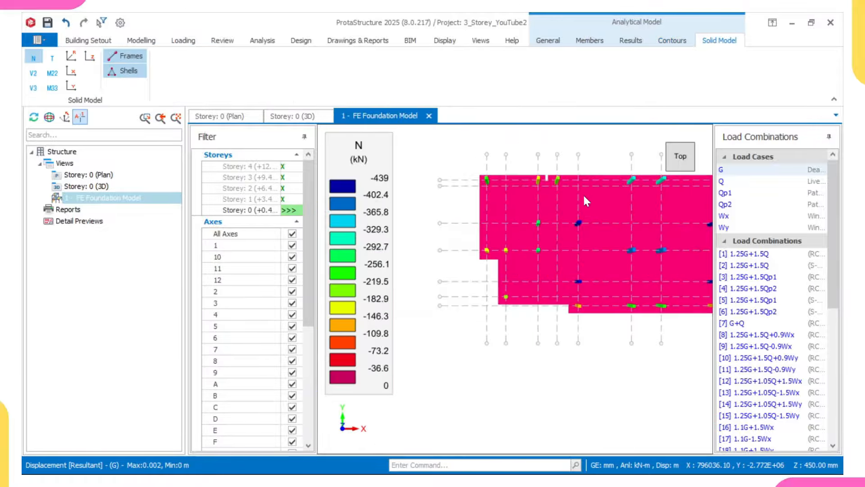
{"action": "middle_click_drag", "start_coordinate": [583, 193], "coordinate": [520, 231]}
{"action": "middle_click_drag", "start_coordinate": [648, 242], "coordinate": [628, 243]}
{"action": "scroll", "coordinate": [628, 243], "scroll_direction": "up", "scroll_amount": 1}
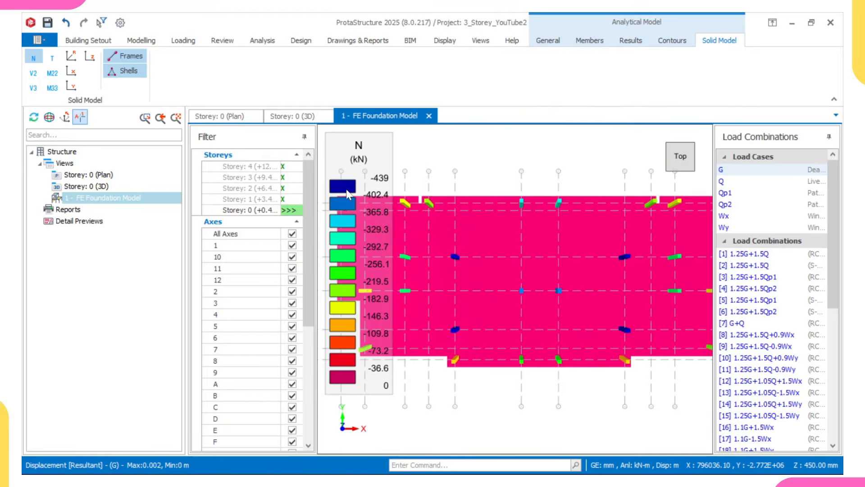
{"action": "scroll", "coordinate": [443, 254], "scroll_direction": "up", "scroll_amount": 4}
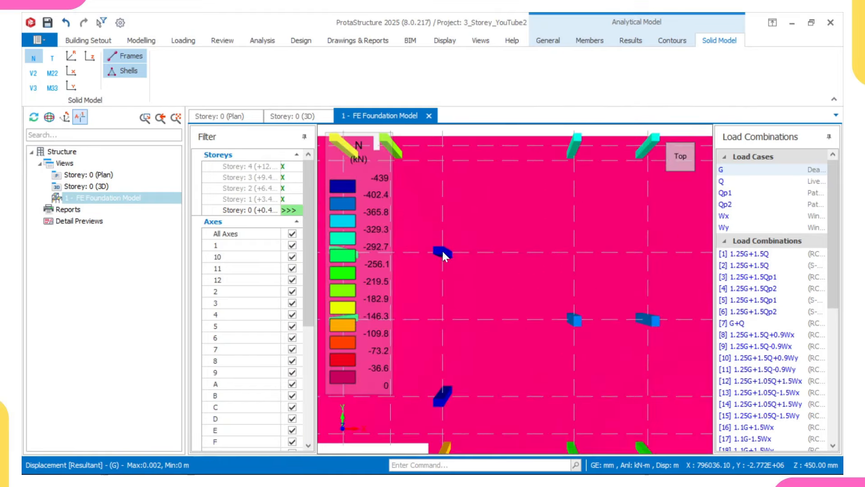
{"action": "scroll", "coordinate": [443, 255], "scroll_direction": "down", "scroll_amount": 4}
{"action": "scroll", "coordinate": [462, 286], "scroll_direction": "up", "scroll_amount": 3}
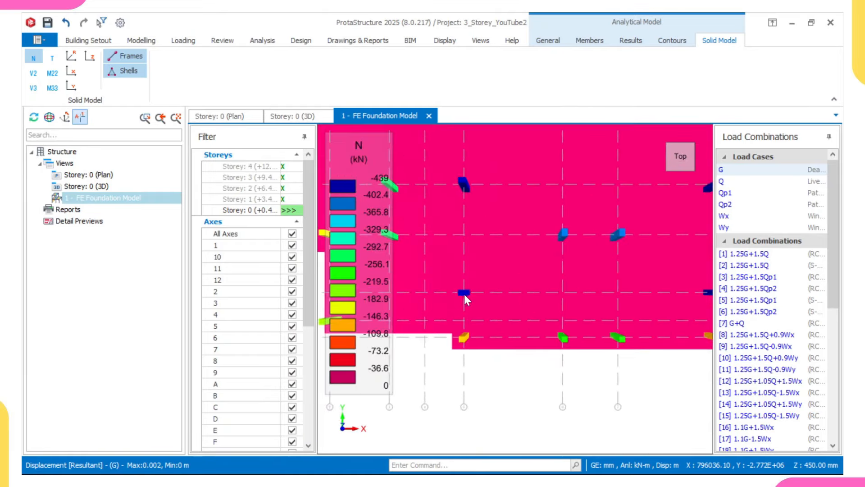
{"action": "scroll", "coordinate": [465, 298], "scroll_direction": "down", "scroll_amount": 3}
{"action": "scroll", "coordinate": [633, 301], "scroll_direction": "up", "scroll_amount": 4}
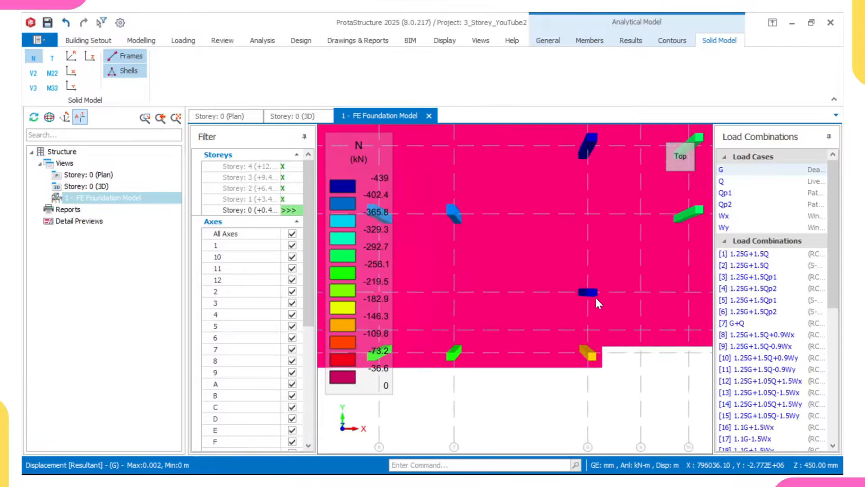
{"action": "scroll", "coordinate": [597, 301], "scroll_direction": "down", "scroll_amount": 3}
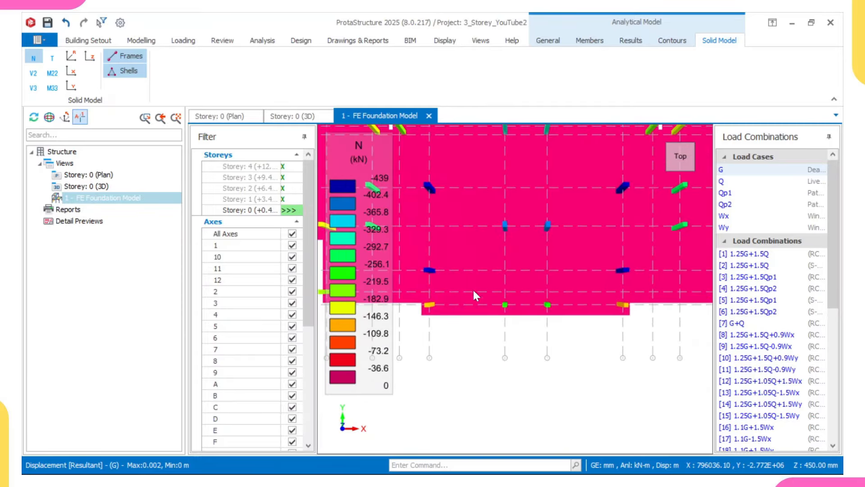
{"action": "scroll", "coordinate": [462, 290], "scroll_direction": "up", "scroll_amount": 2}
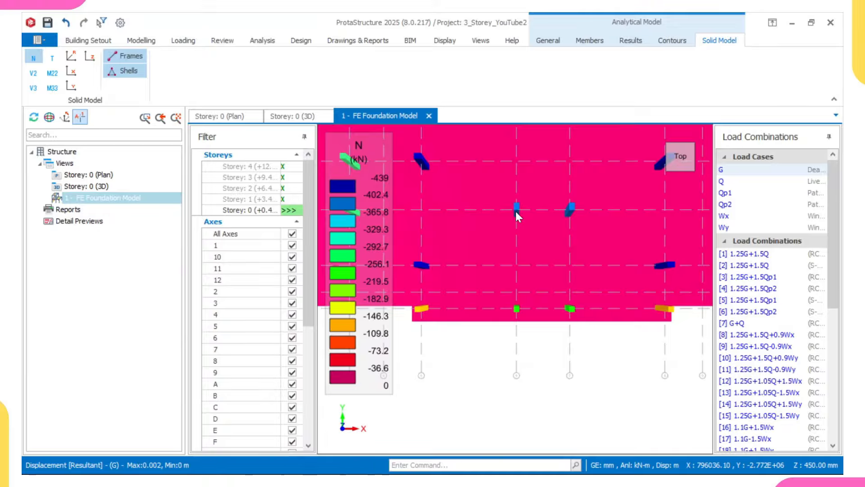
Step: Pan out over the whole raft, with interior columns peaking near -439 kN
{"action": "scroll", "coordinate": [516, 211], "scroll_direction": "down", "scroll_amount": 3}
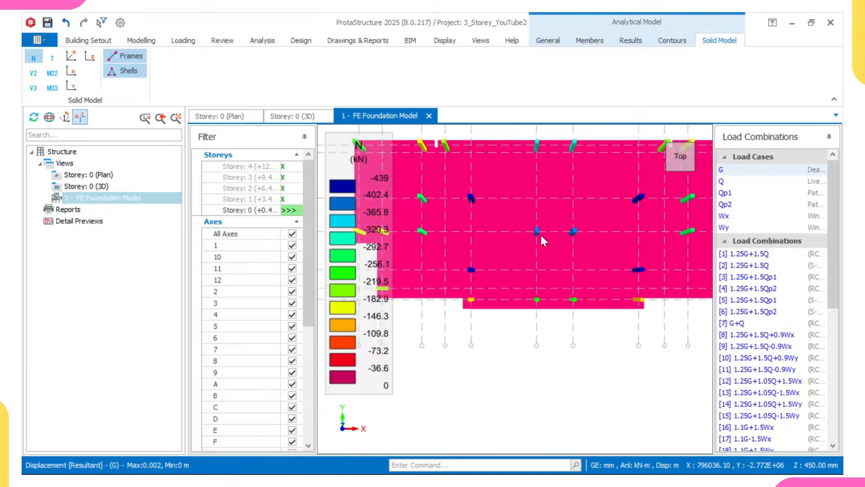
{"action": "middle_click_drag", "start_coordinate": [541, 236], "coordinate": [559, 250]}
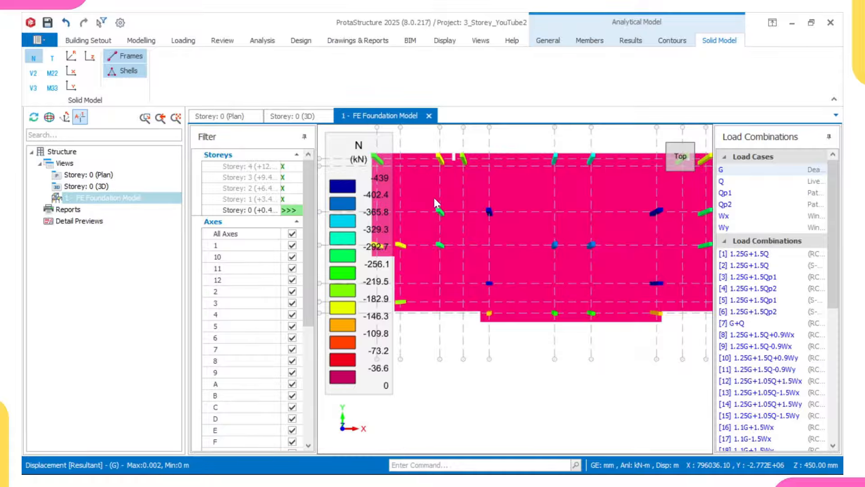
{"action": "scroll", "coordinate": [628, 285], "scroll_direction": "down", "scroll_amount": 2}
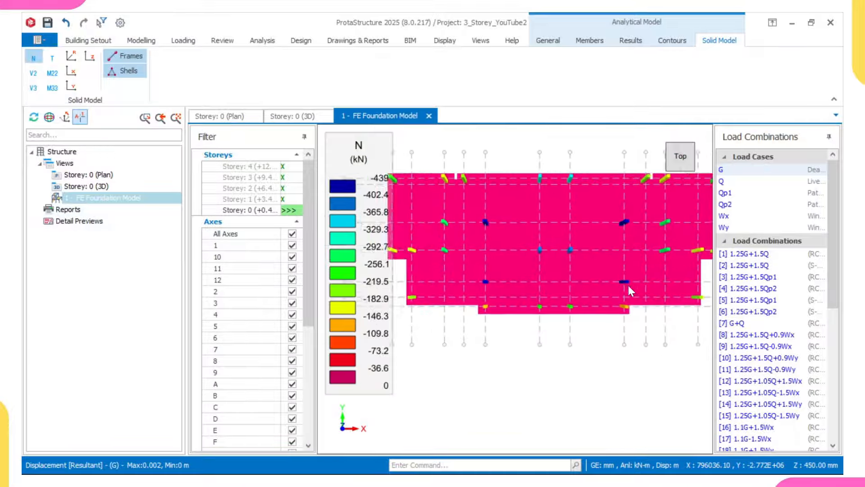
{"action": "scroll", "coordinate": [477, 212], "scroll_direction": "up", "scroll_amount": 3}
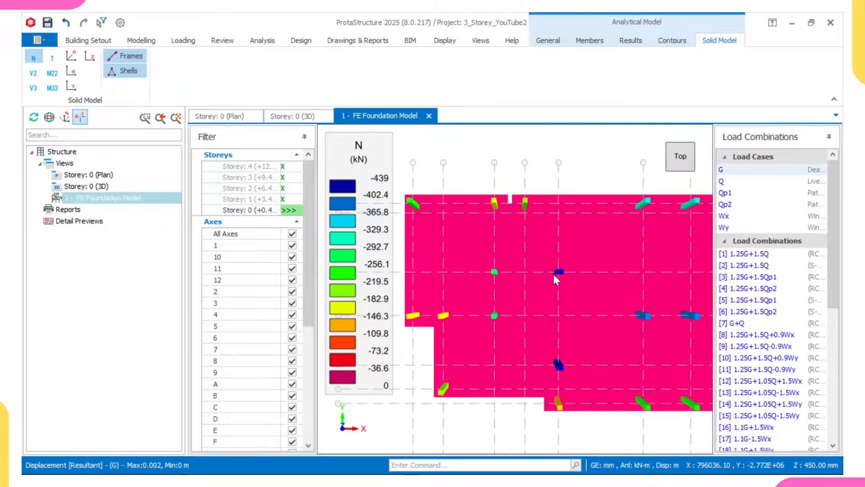
{"action": "scroll", "coordinate": [543, 274], "scroll_direction": "down", "scroll_amount": 1}
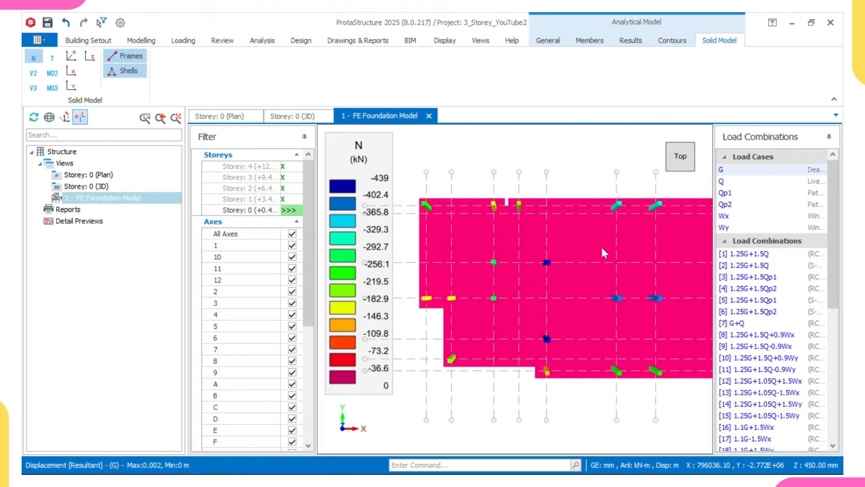
{"action": "scroll", "coordinate": [512, 256], "scroll_direction": "down", "scroll_amount": 2}
{"action": "mouse_move", "coordinate": [612, 283]}
{"action": "middle_mouse_down"}
{"action": "mouse_move", "coordinate": [516, 277]}
{"action": "mouse_move", "coordinate": [619, 285]}
{"action": "middle_mouse_up"}
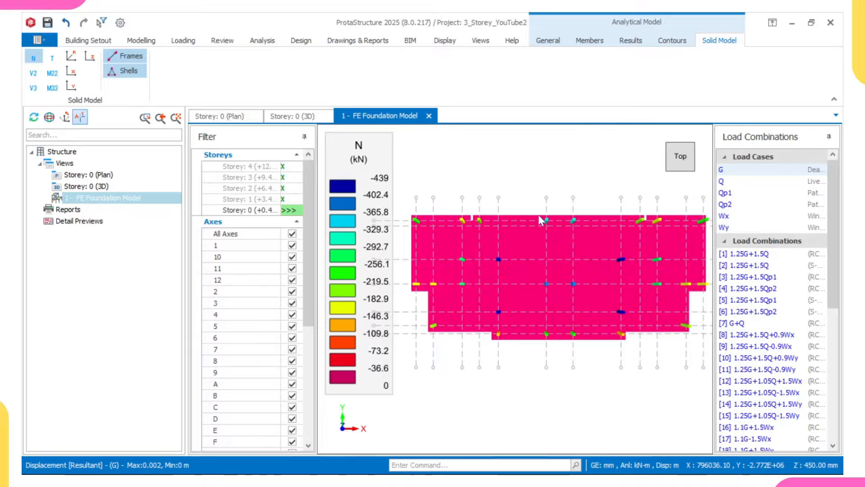
{"action": "scroll", "coordinate": [540, 217], "scroll_direction": "up", "scroll_amount": 1}
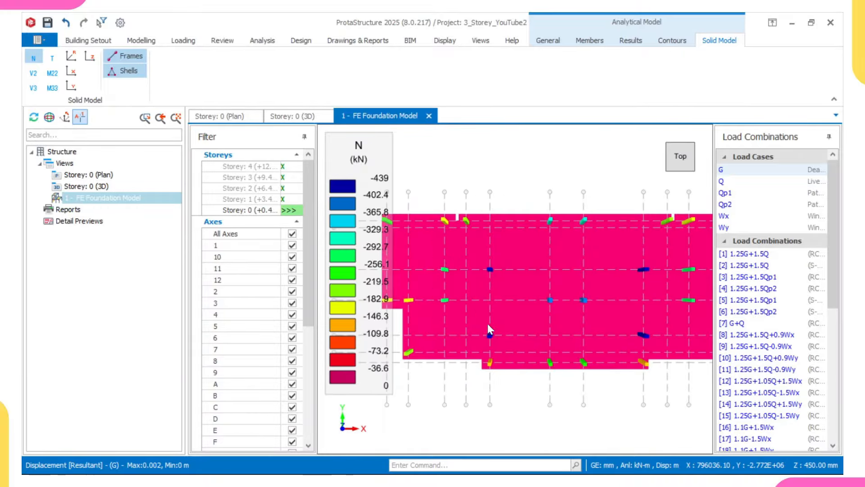
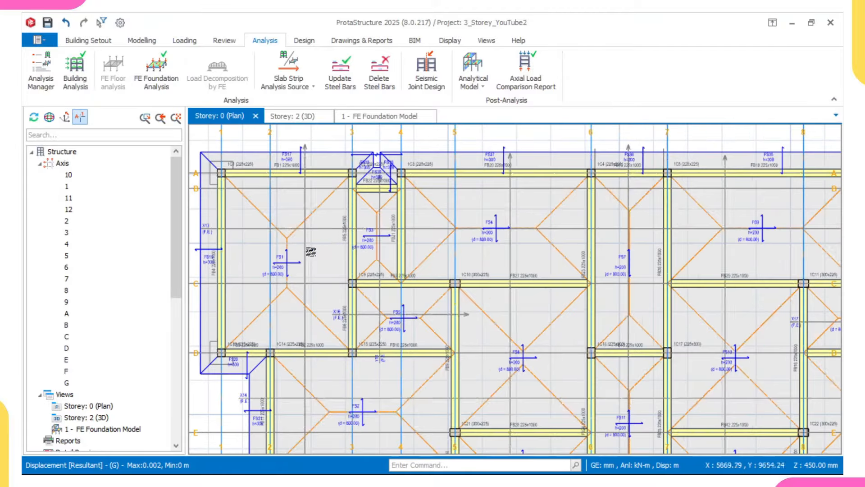
Step: Zoom out over the storey 0 foundation plan and bring up its context menu
{"action": "scroll", "coordinate": [455, 259], "scroll_direction": "down", "scroll_amount": 4}
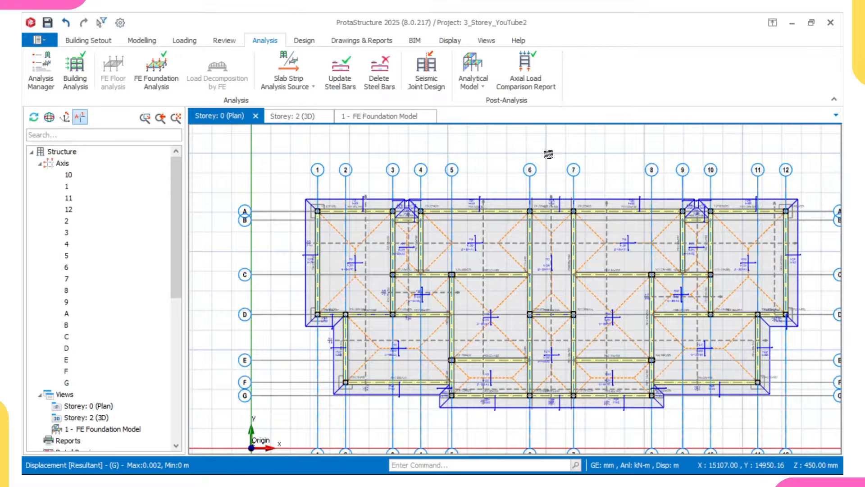
{"action": "right_click", "coordinate": [548, 153]}
Step: Update the slab strip steel bars across the foundation plan
{"action": "left_click", "coordinate": [577, 226]}
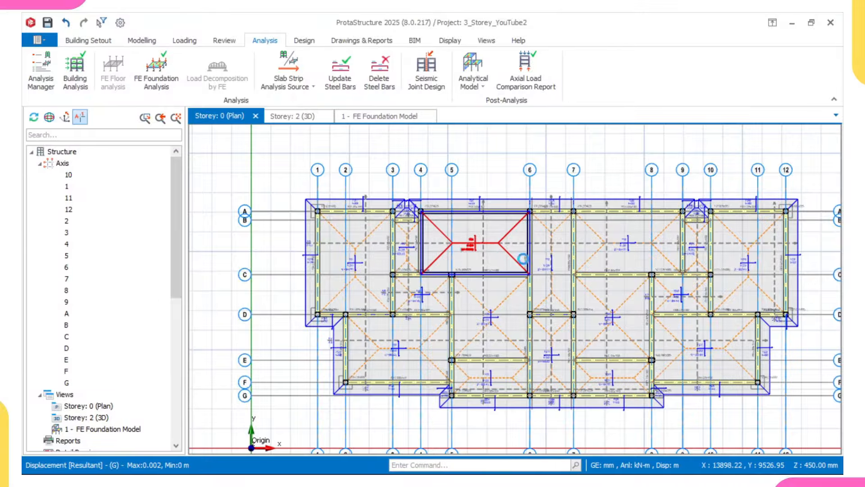
{"action": "scroll", "coordinate": [472, 259], "scroll_direction": "up", "scroll_amount": 2}
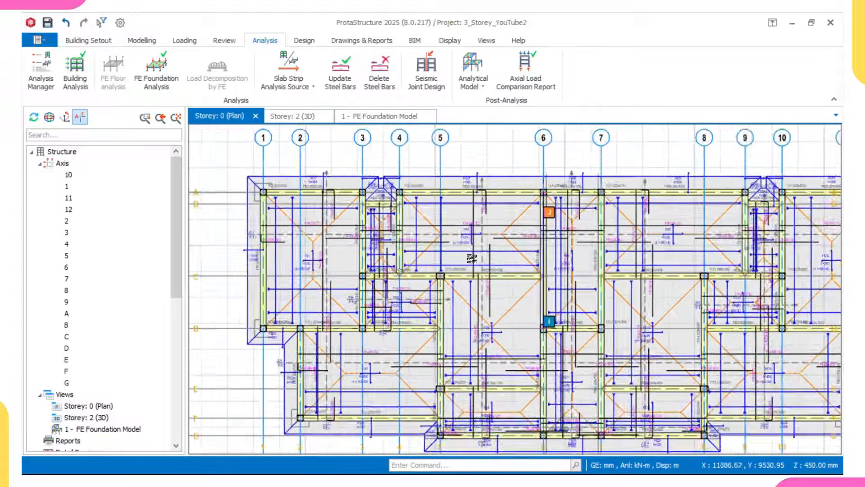
{"action": "scroll", "coordinate": [472, 258], "scroll_direction": "up", "scroll_amount": 5}
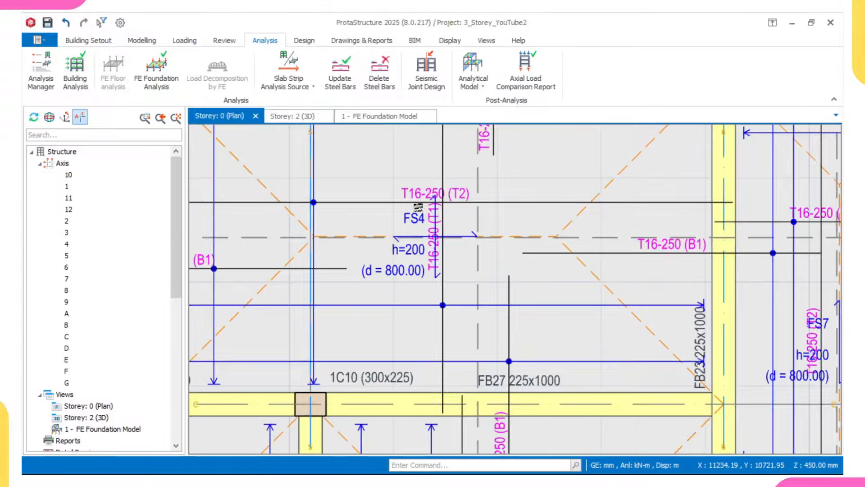
{"action": "scroll", "coordinate": [477, 252], "scroll_direction": "up", "scroll_amount": 1}
{"action": "scroll", "coordinate": [517, 223], "scroll_direction": "down", "scroll_amount": 4}
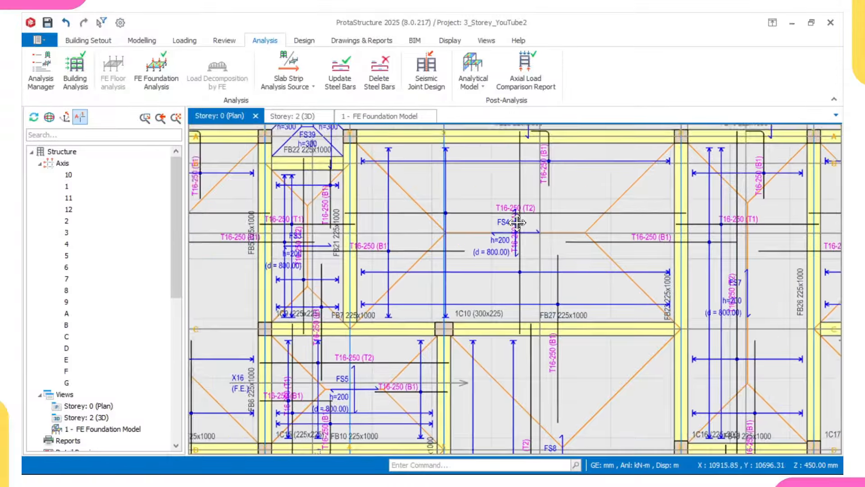
Step: Zoom in on slabs FS3 and FS1 to inspect their T16-250 strip bars
{"action": "middle_click_drag", "start_coordinate": [517, 222], "coordinate": [554, 223]}
{"action": "middle_click_drag", "start_coordinate": [296, 216], "coordinate": [385, 223]}
{"action": "scroll", "coordinate": [347, 201], "scroll_direction": "up", "scroll_amount": 3}
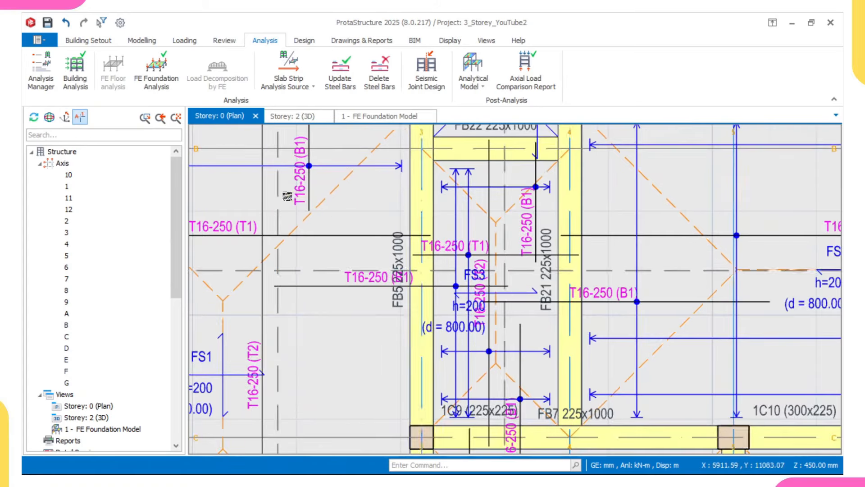
{"action": "scroll", "coordinate": [299, 194], "scroll_direction": "up", "scroll_amount": 2}
{"action": "middle_click_drag", "start_coordinate": [255, 187], "coordinate": [338, 292]}
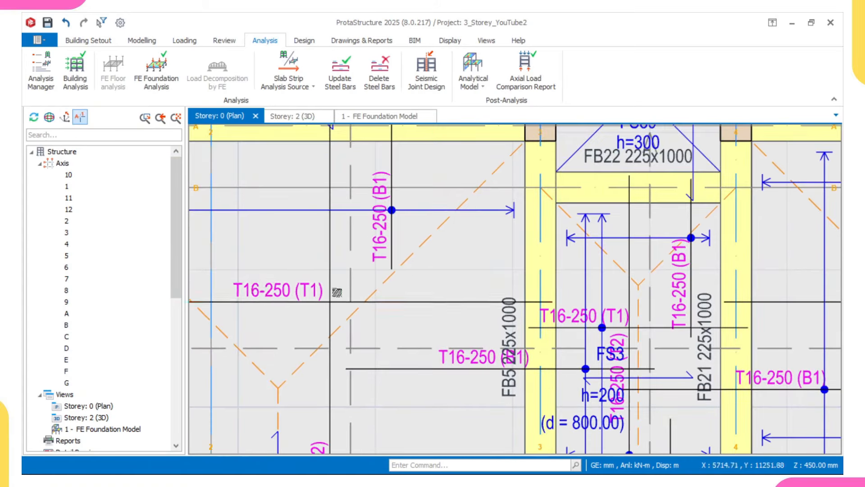
{"action": "scroll", "coordinate": [323, 292], "scroll_direction": "down", "scroll_amount": 2}
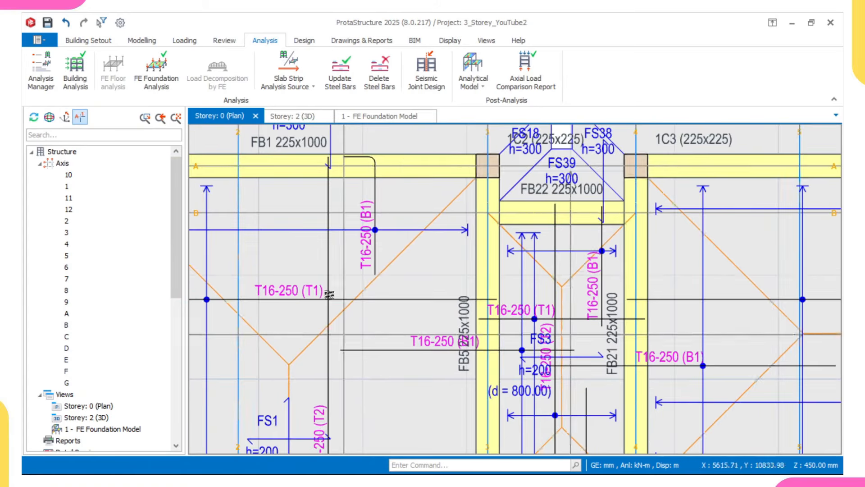
{"action": "scroll", "coordinate": [419, 332], "scroll_direction": "up", "scroll_amount": 4}
{"action": "scroll", "coordinate": [440, 360], "scroll_direction": "down", "scroll_amount": 3}
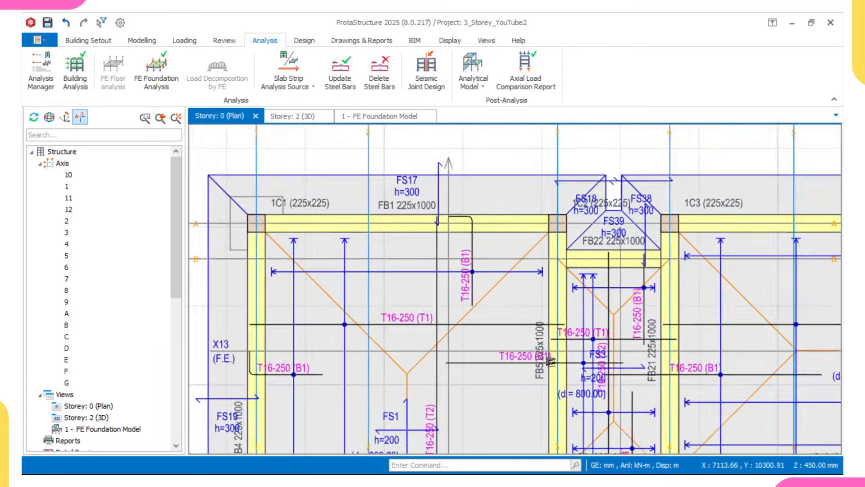
{"action": "scroll", "coordinate": [553, 359], "scroll_direction": "up", "scroll_amount": 3}
{"action": "scroll", "coordinate": [553, 358], "scroll_direction": "down", "scroll_amount": 3}
Step: Pan across axes 1 to 7 and centre slab FS4 to check its T16-250 bars
{"action": "middle_click_drag", "start_coordinate": [690, 353], "coordinate": [549, 303]}
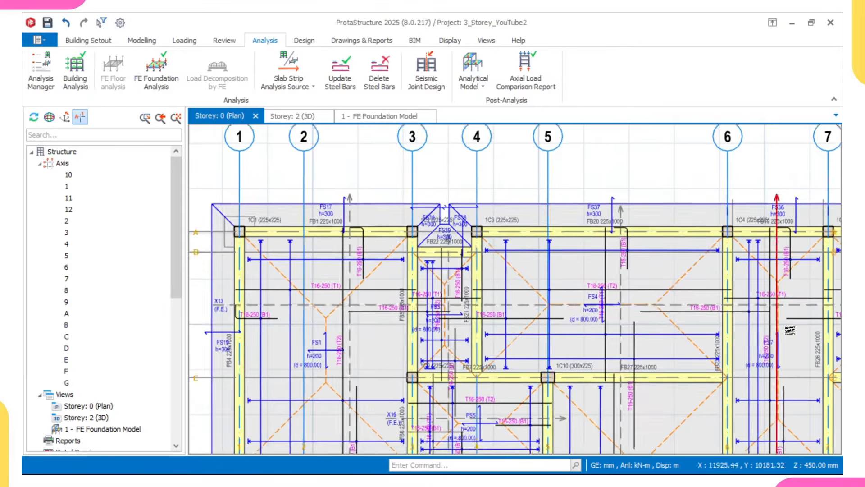
{"action": "middle_click_drag", "start_coordinate": [790, 330], "coordinate": [611, 320]}
{"action": "scroll", "coordinate": [501, 298], "scroll_direction": "up", "scroll_amount": 2}
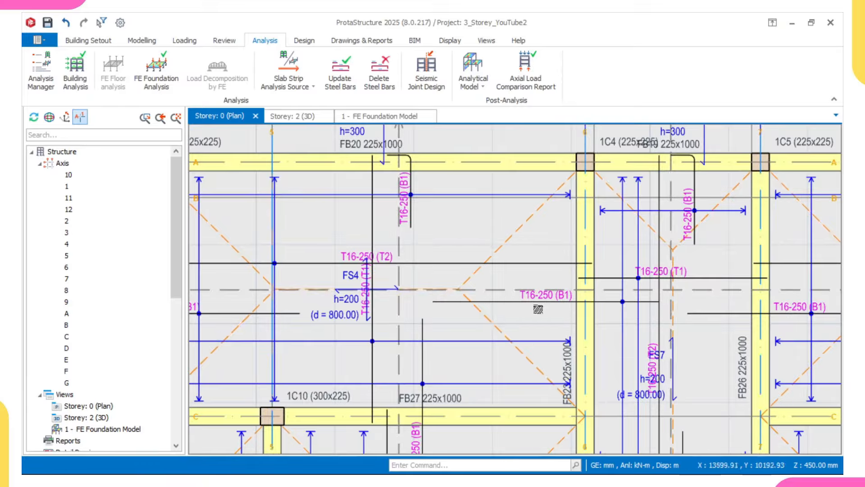
{"action": "middle_click_drag", "start_coordinate": [430, 289], "coordinate": [555, 269]}
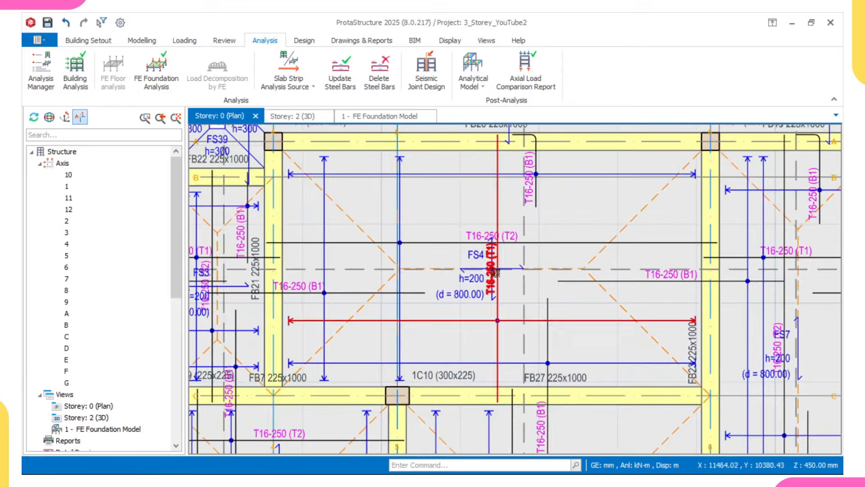
{"action": "middle_click_drag", "start_coordinate": [486, 271], "coordinate": [481, 295]}
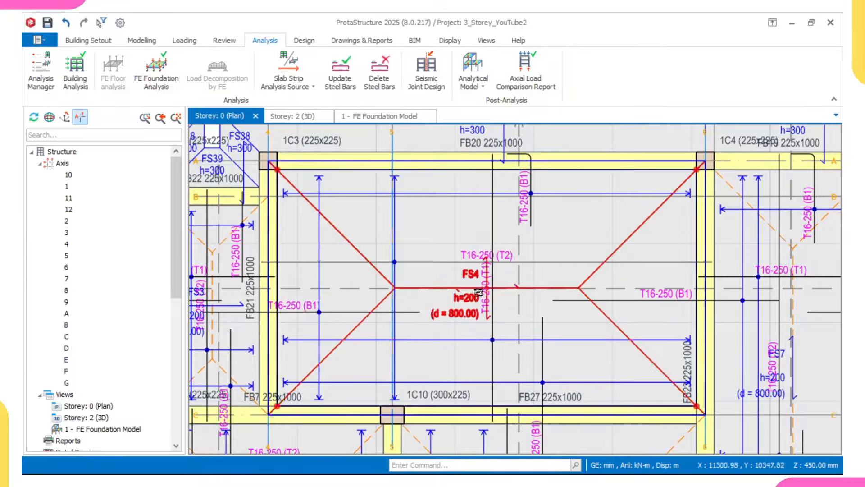
{"action": "scroll", "coordinate": [464, 255], "scroll_direction": "up", "scroll_amount": 4}
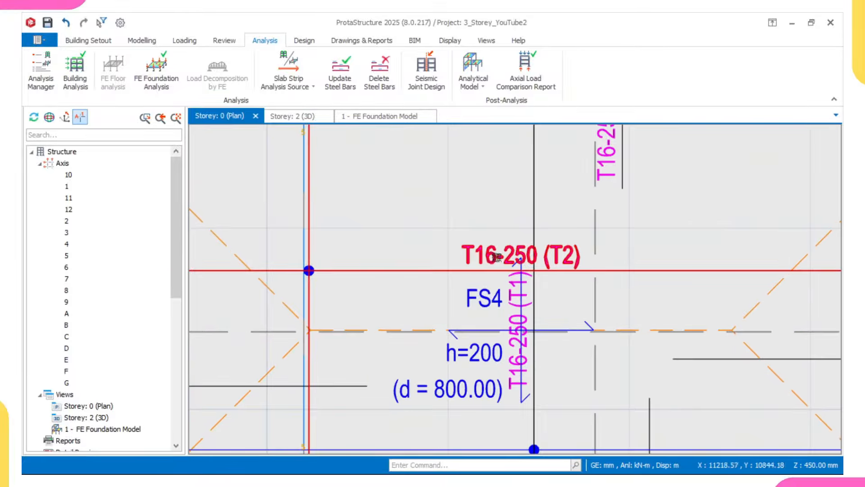
{"action": "scroll", "coordinate": [464, 264], "scroll_direction": "down", "scroll_amount": 4}
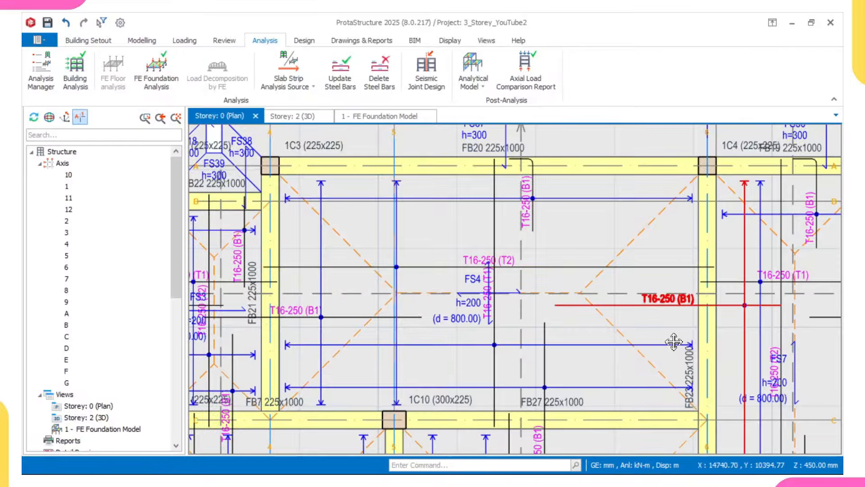
Step: Inspect the T16-250 bottom bars running toward slab FS7
{"action": "middle_click_drag", "start_coordinate": [676, 343], "coordinate": [547, 345]}
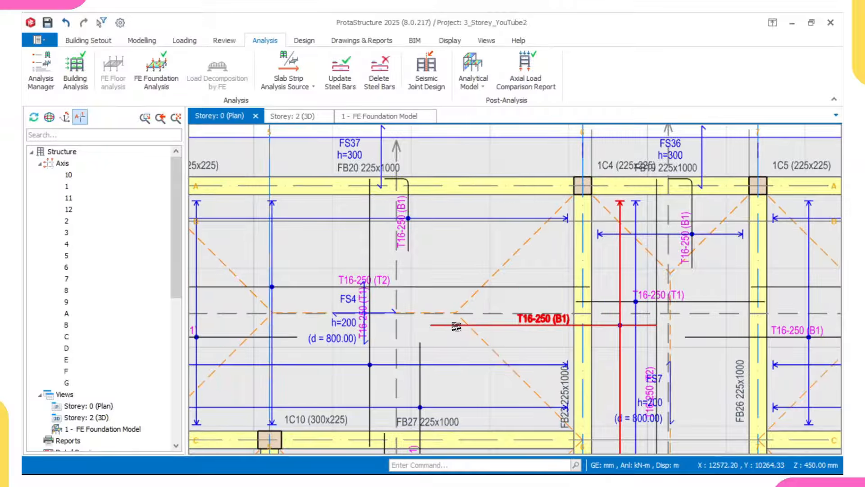
{"action": "mouse_move", "coordinate": [453, 326]}
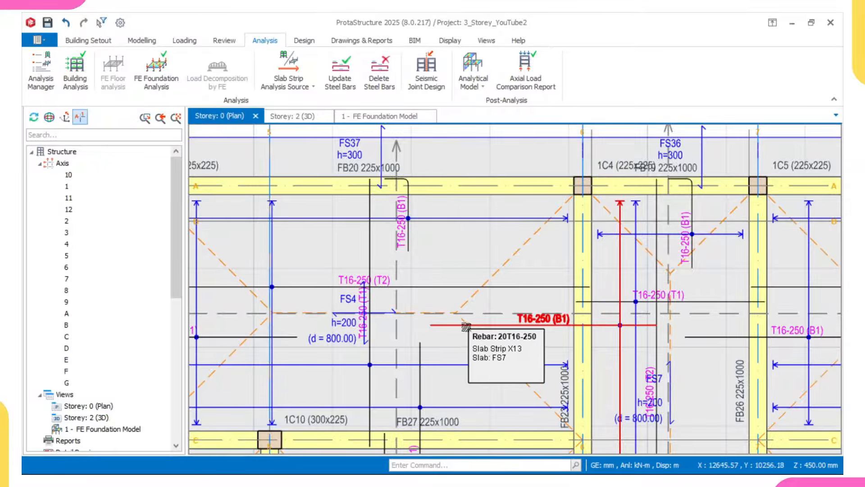
{"action": "scroll", "coordinate": [550, 328], "scroll_direction": "up", "scroll_amount": 2}
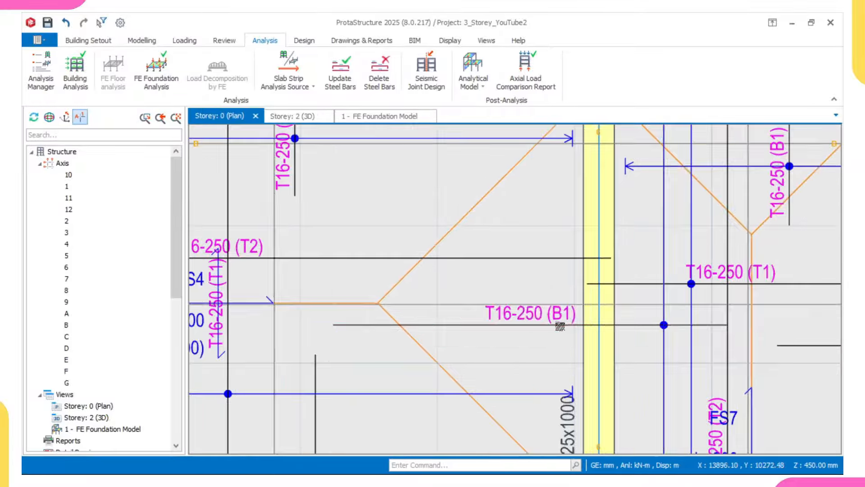
{"action": "scroll", "coordinate": [556, 318], "scroll_direction": "down", "scroll_amount": 3}
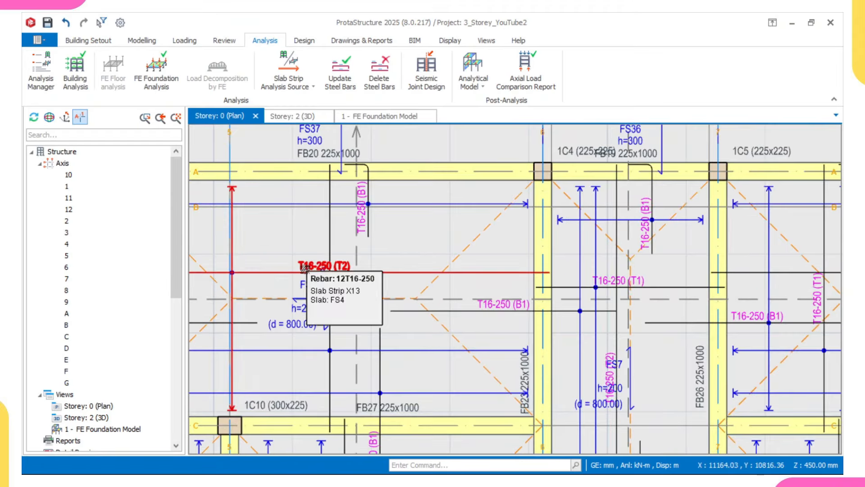
{"action": "scroll", "coordinate": [337, 263], "scroll_direction": "up", "scroll_amount": 2}
{"action": "scroll", "coordinate": [581, 345], "scroll_direction": "down", "scroll_amount": 2}
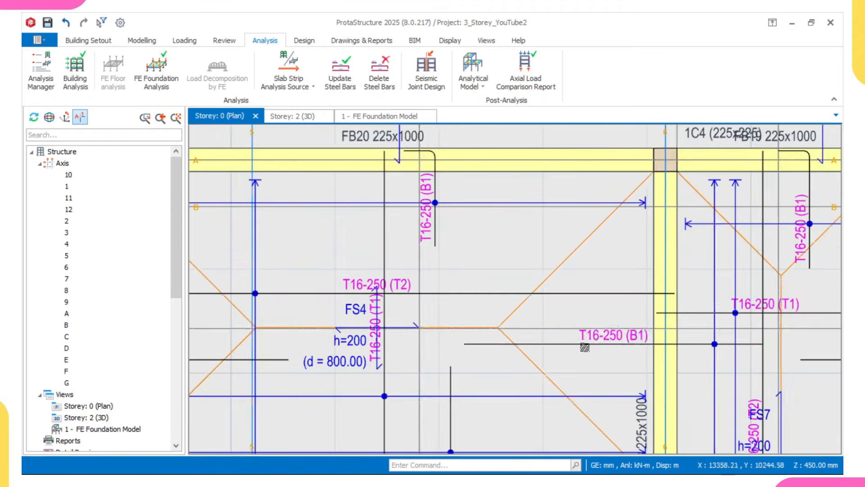
{"action": "mouse_move", "coordinate": [601, 340]}
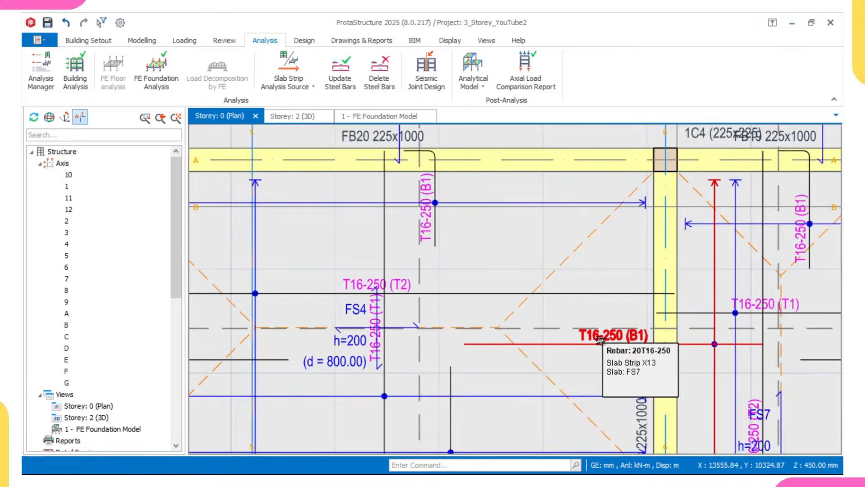
{"action": "scroll", "coordinate": [601, 341], "scroll_direction": "up", "scroll_amount": 2}
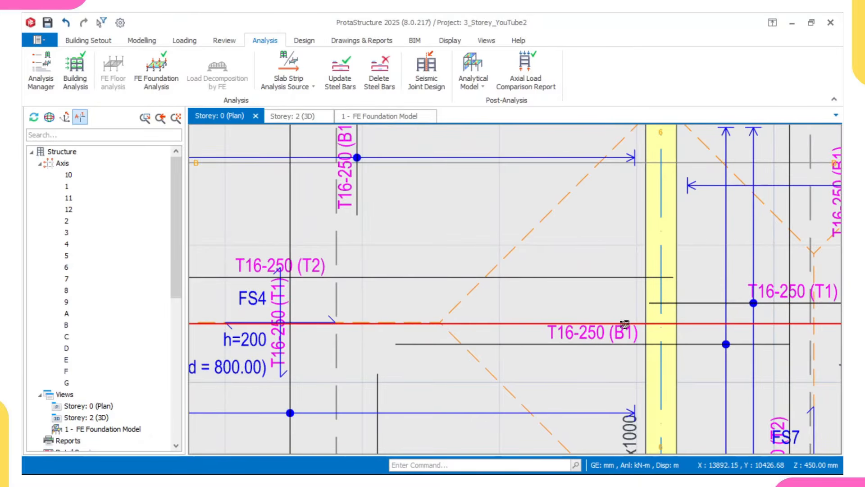
{"action": "mouse_move", "coordinate": [625, 324]}
{"action": "scroll", "coordinate": [625, 324], "scroll_direction": "down", "scroll_amount": 3}
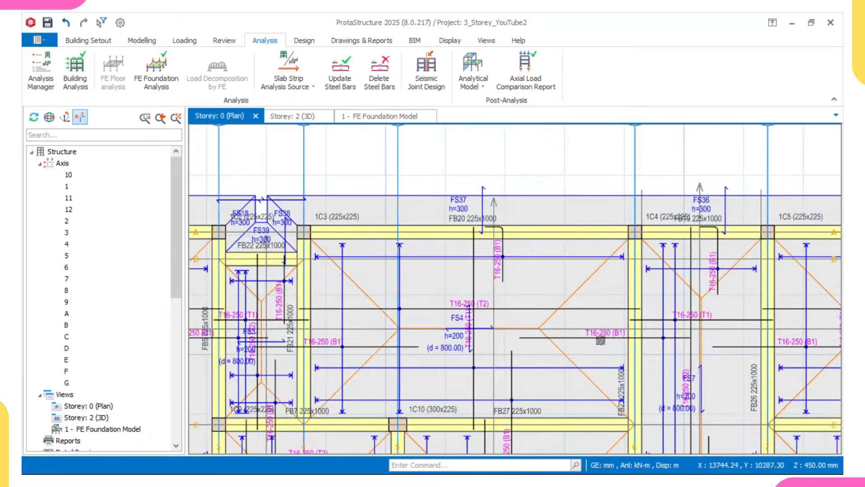
{"action": "scroll", "coordinate": [595, 317], "scroll_direction": "up", "scroll_amount": 2}
{"action": "scroll", "coordinate": [595, 318], "scroll_direction": "down", "scroll_amount": 3}
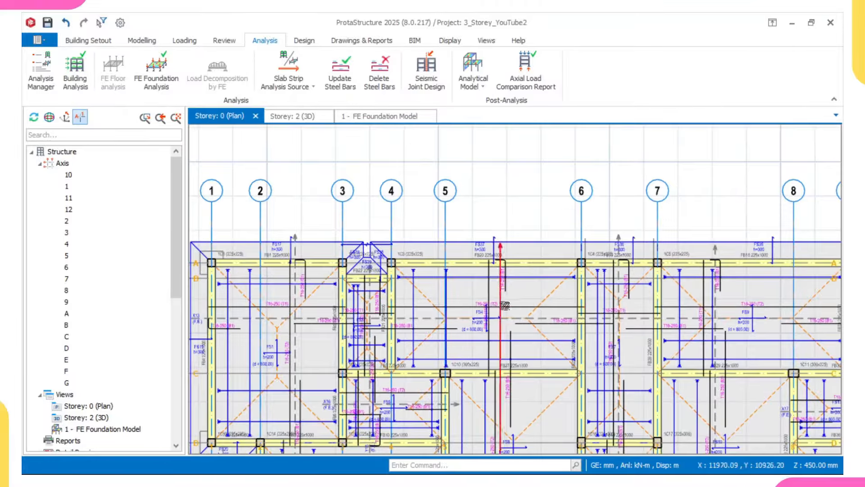
Step: Zoom over the storey 0 slab strips to read the T16-250 rebar labels
{"action": "scroll", "coordinate": [501, 299], "scroll_direction": "down", "scroll_amount": 1}
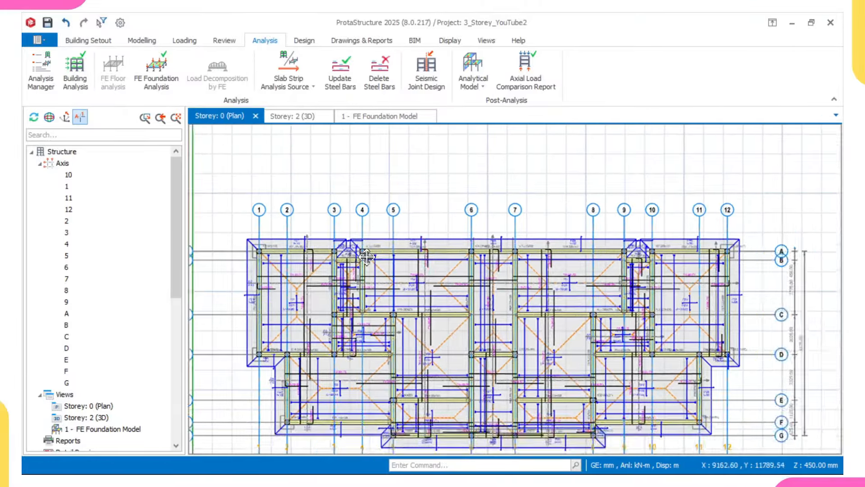
{"action": "scroll", "coordinate": [481, 286], "scroll_direction": "up", "scroll_amount": 3}
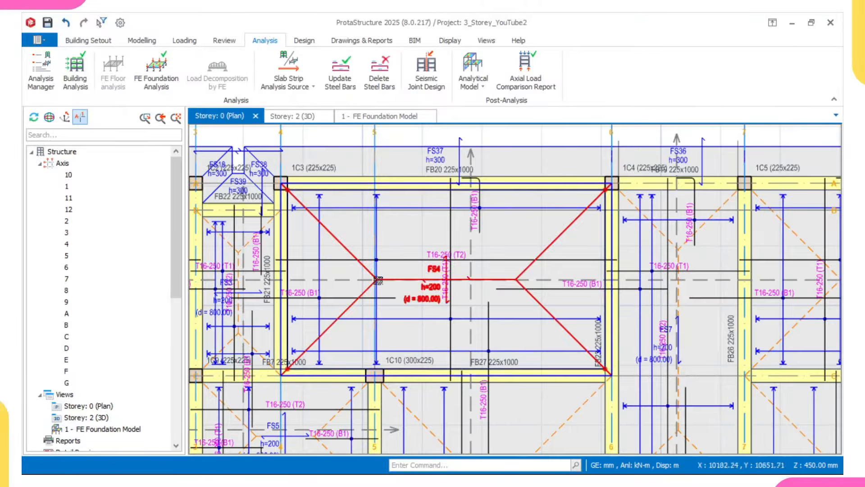
{"action": "scroll", "coordinate": [386, 279], "scroll_direction": "up", "scroll_amount": 1}
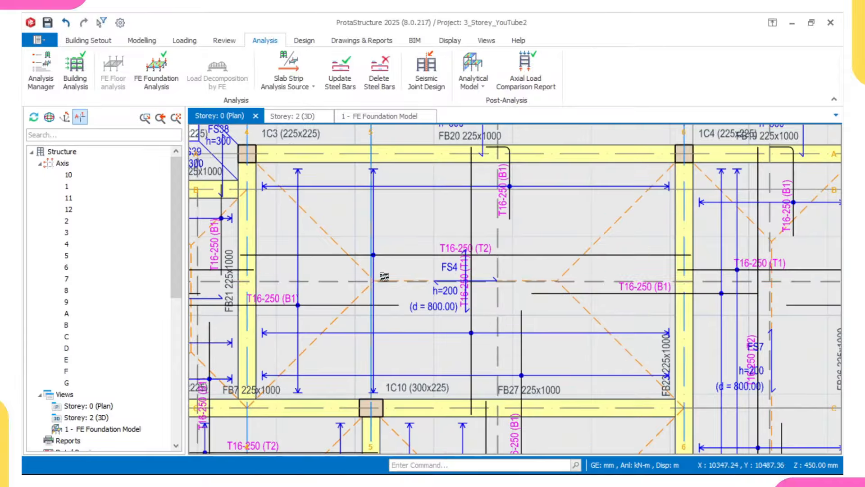
{"action": "scroll", "coordinate": [358, 277], "scroll_direction": "up", "scroll_amount": 2}
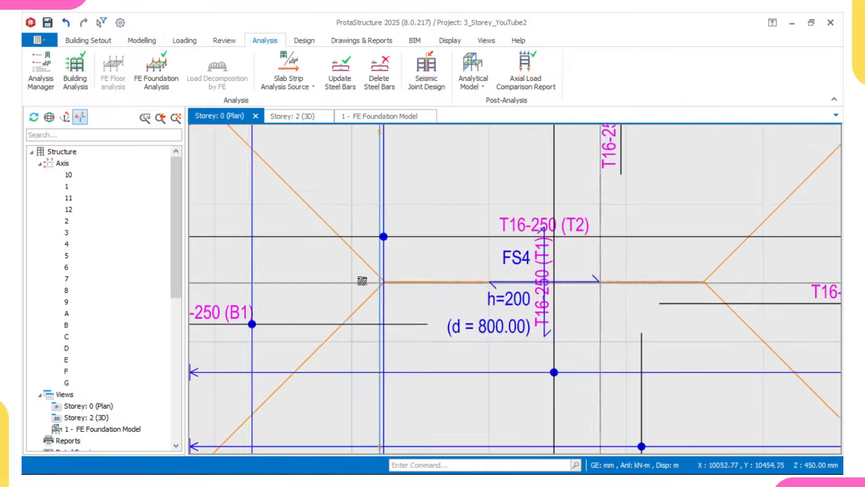
{"action": "scroll", "coordinate": [383, 283], "scroll_direction": "down", "scroll_amount": 1}
{"action": "scroll", "coordinate": [383, 283], "scroll_direction": "down", "scroll_amount": 3}
{"action": "scroll", "coordinate": [433, 307], "scroll_direction": "up", "scroll_amount": 4}
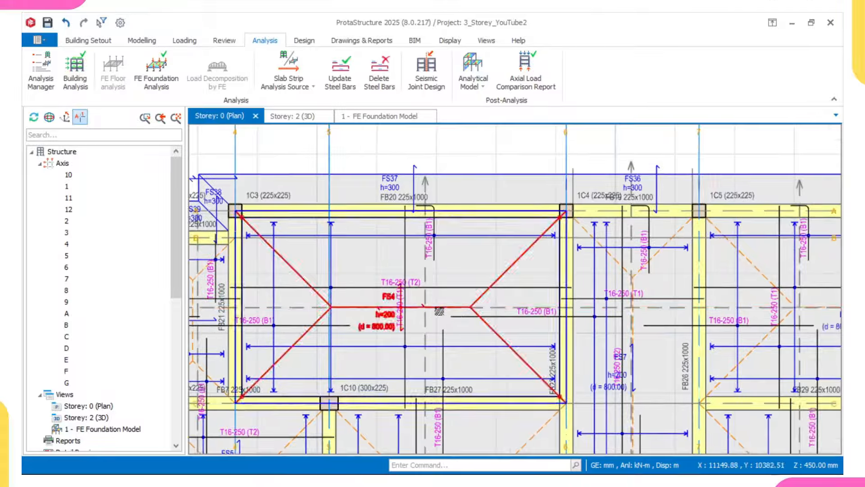
{"action": "scroll", "coordinate": [406, 274], "scroll_direction": "down", "scroll_amount": 3}
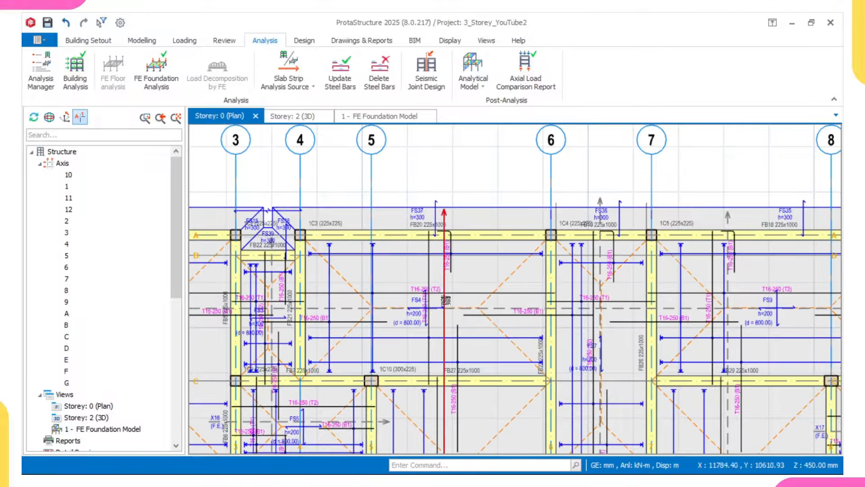
{"action": "scroll", "coordinate": [453, 296], "scroll_direction": "up", "scroll_amount": 1}
{"action": "mouse_move", "coordinate": [449, 297]}
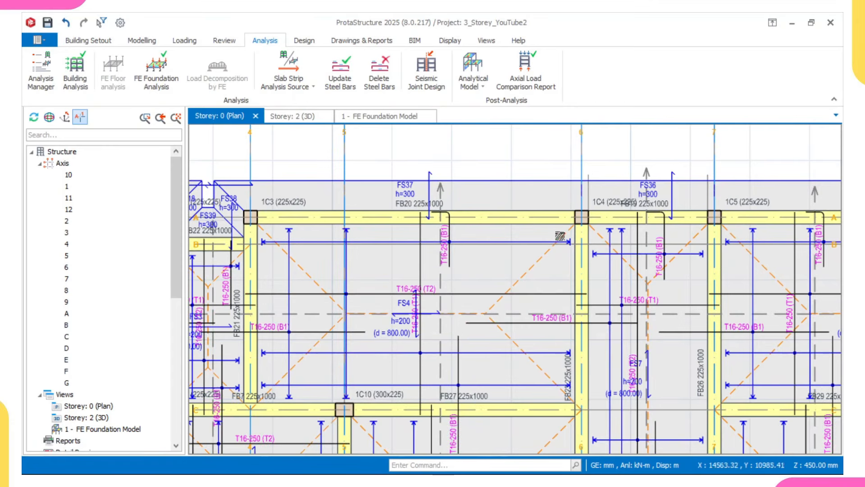
Step: Switch to the storey 1 (+3.45 m) plan from the Structure tree
{"action": "scroll", "coordinate": [560, 236], "scroll_direction": "down", "scroll_amount": 1}
{"action": "scroll", "coordinate": [560, 316], "scroll_direction": "up", "scroll_amount": 1}
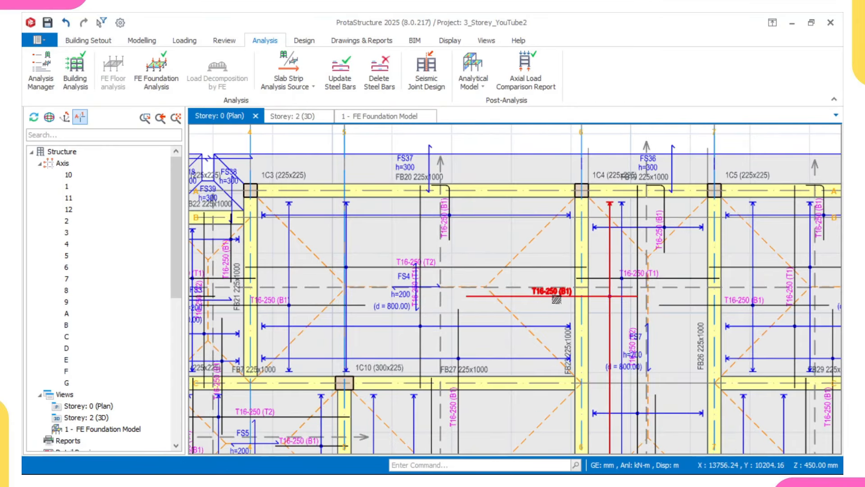
{"action": "scroll", "coordinate": [557, 302], "scroll_direction": "up", "scroll_amount": 2}
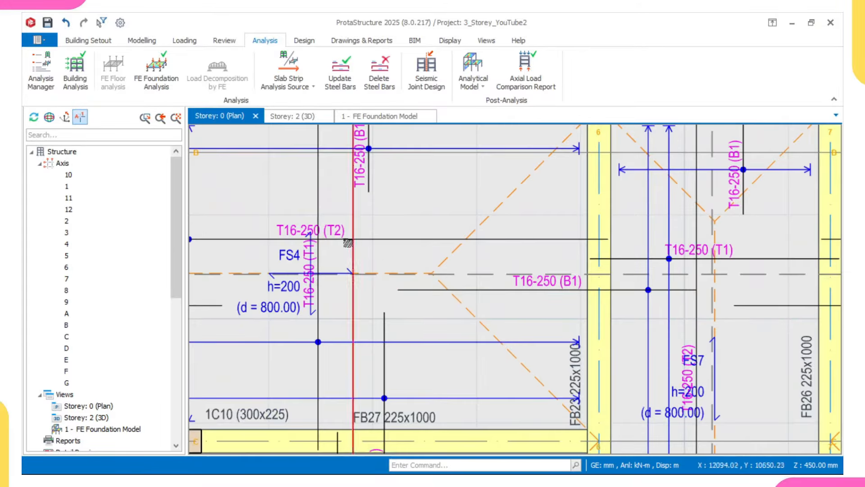
{"action": "scroll", "coordinate": [118, 265], "scroll_direction": "down", "scroll_amount": 2}
{"action": "scroll", "coordinate": [118, 265], "scroll_direction": "down", "scroll_amount": 3}
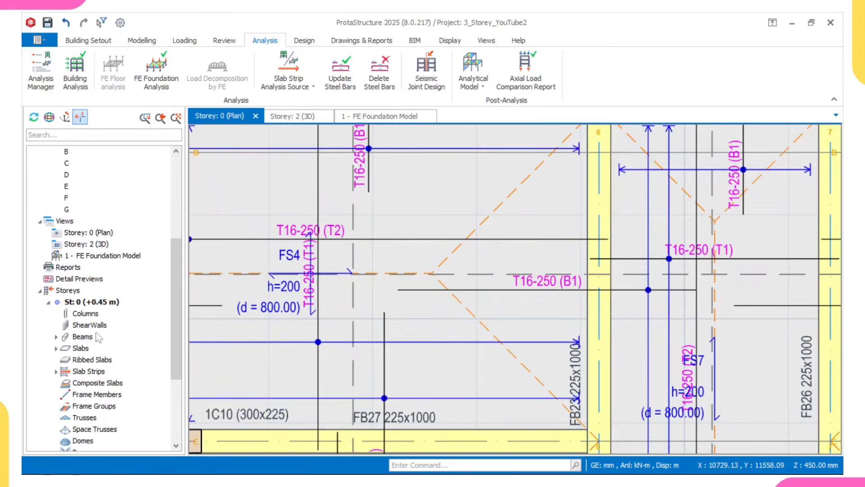
{"action": "scroll", "coordinate": [88, 399], "scroll_direction": "down", "scroll_amount": 4}
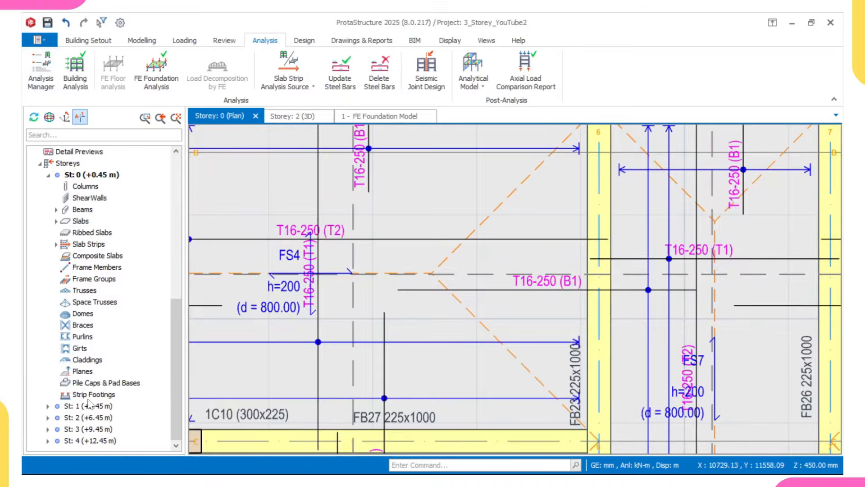
{"action": "left_click", "coordinate": [89, 406]}
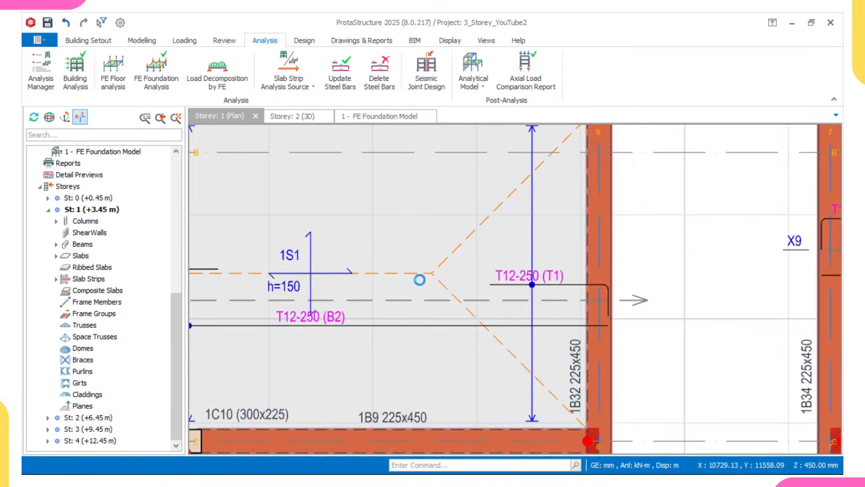
Step: Inspect the T12-250 slab strip bars over slabs 1S9, 1S11 and 1S13
{"action": "scroll", "coordinate": [422, 285], "scroll_direction": "down", "scroll_amount": 2}
{"action": "middle_click_drag", "start_coordinate": [361, 315], "coordinate": [436, 296]}
{"action": "scroll", "coordinate": [420, 297], "scroll_direction": "up", "scroll_amount": 2}
{"action": "scroll", "coordinate": [419, 296], "scroll_direction": "down", "scroll_amount": 2}
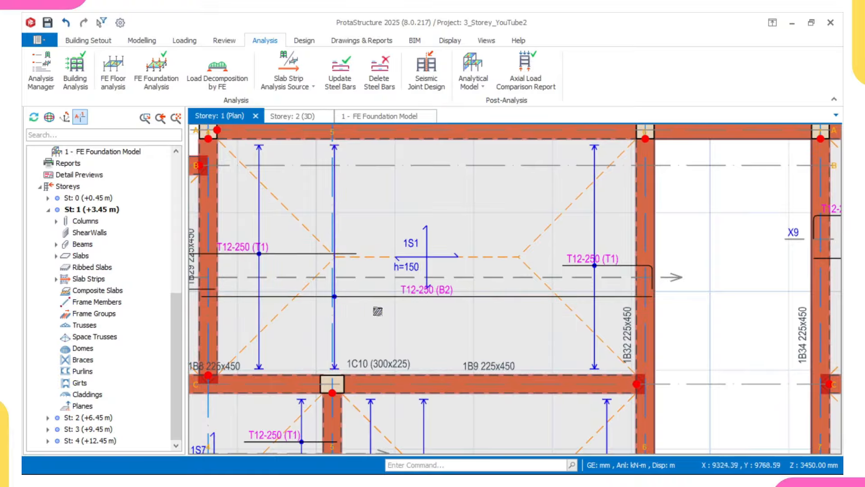
{"action": "scroll", "coordinate": [420, 296], "scroll_direction": "up", "scroll_amount": 1}
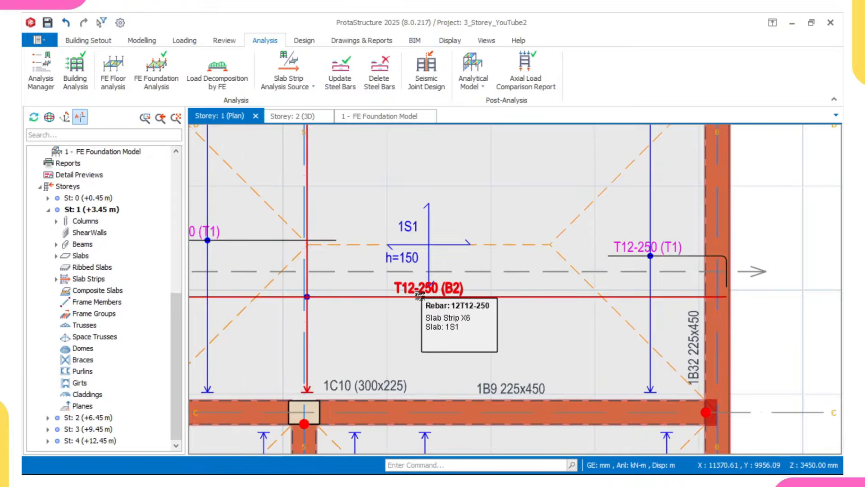
{"action": "scroll", "coordinate": [443, 304], "scroll_direction": "down", "scroll_amount": 5}
{"action": "scroll", "coordinate": [495, 333], "scroll_direction": "up", "scroll_amount": 3}
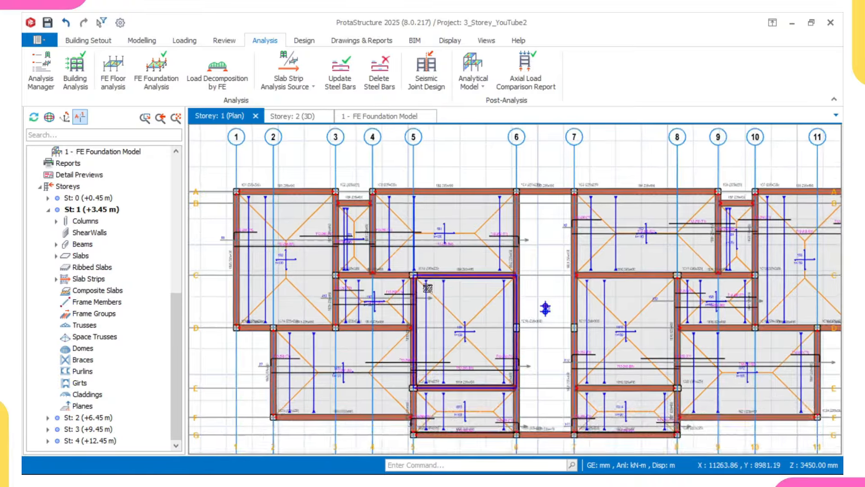
{"action": "scroll", "coordinate": [496, 334], "scroll_direction": "up", "scroll_amount": 1}
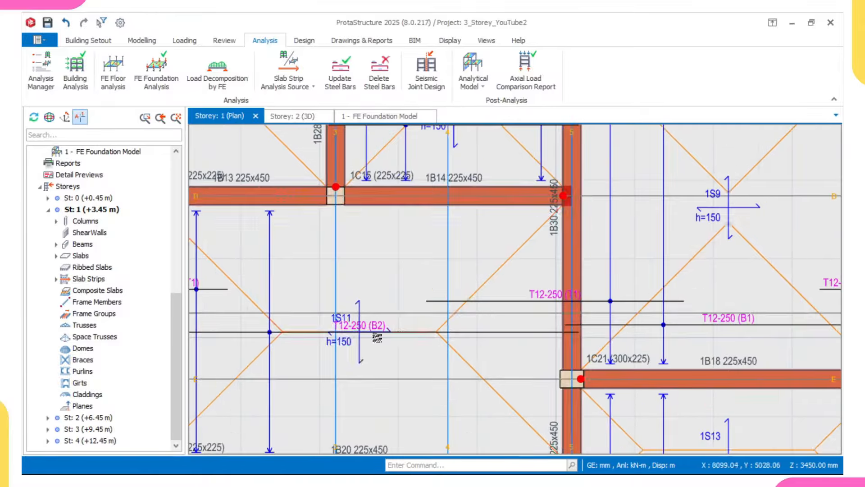
{"action": "scroll", "coordinate": [472, 328], "scroll_direction": "up", "scroll_amount": 1}
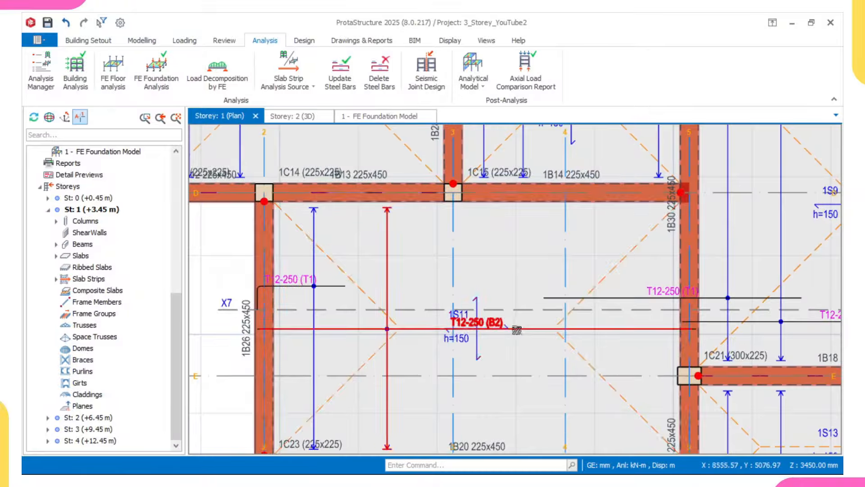
Step: Return to the storey 0 (+0.45 m) plan
{"action": "scroll", "coordinate": [580, 308], "scroll_direction": "up", "scroll_amount": 3}
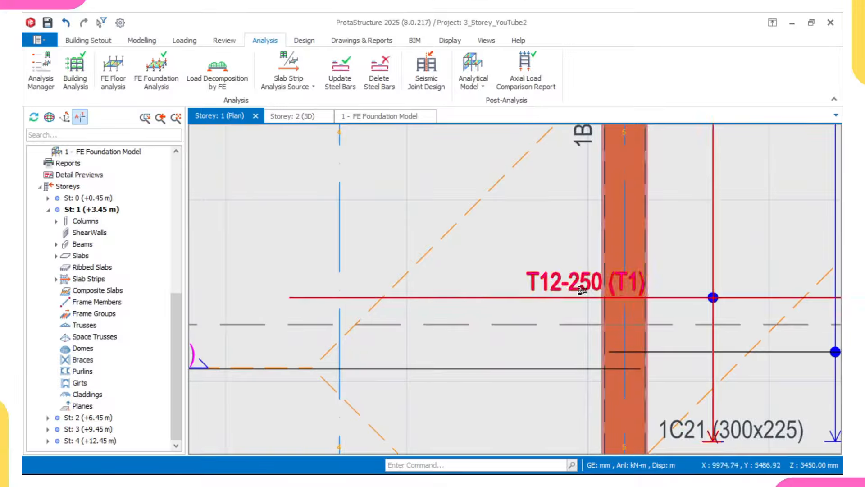
{"action": "scroll", "coordinate": [630, 290], "scroll_direction": "down", "scroll_amount": 2}
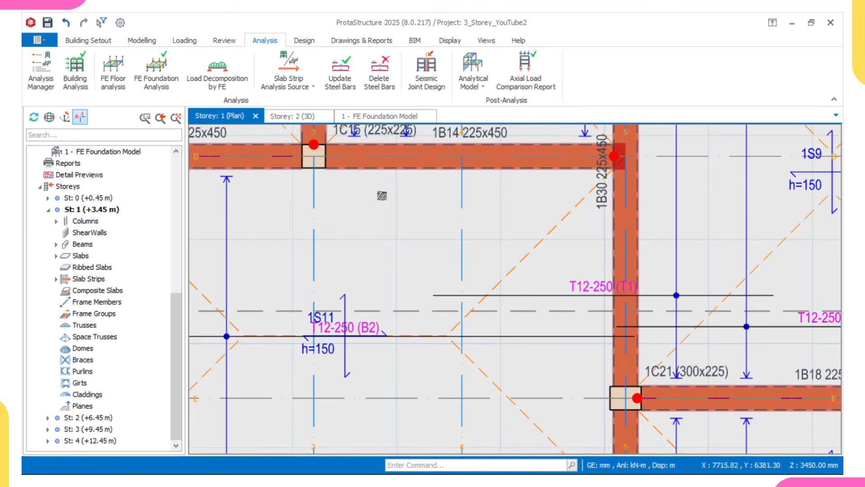
{"action": "scroll", "coordinate": [380, 191], "scroll_direction": "down", "scroll_amount": 2}
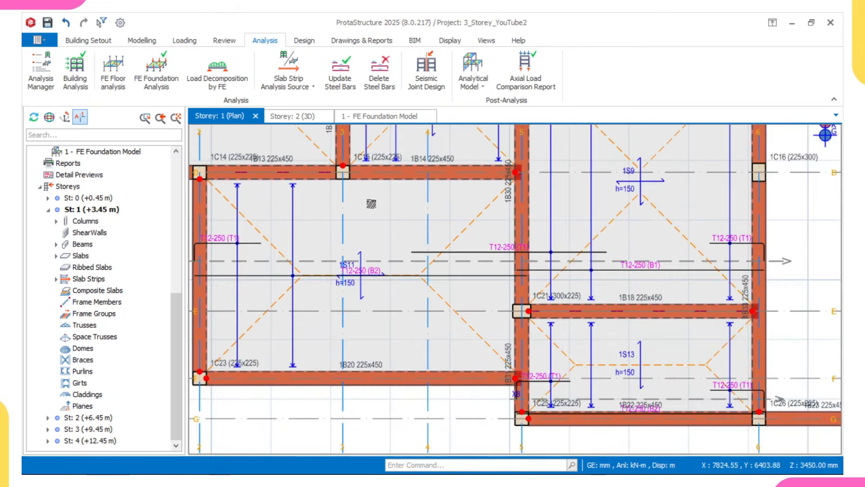
{"action": "scroll", "coordinate": [402, 226], "scroll_direction": "down", "scroll_amount": 2}
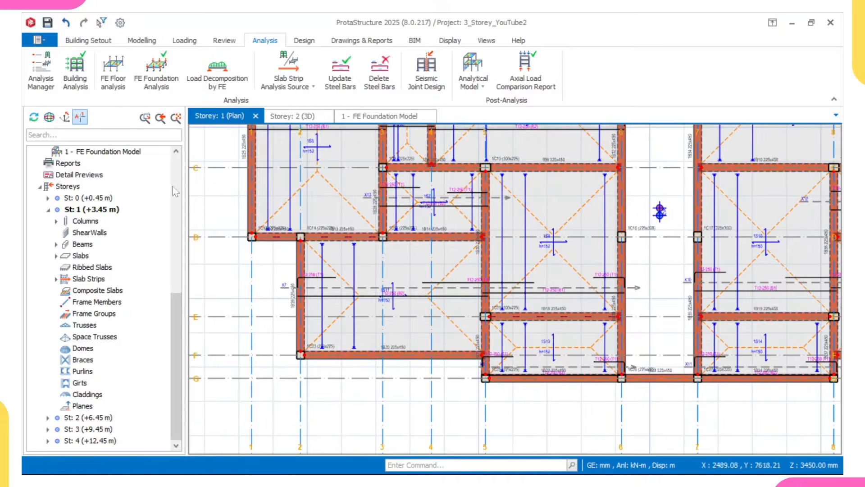
{"action": "left_click", "coordinate": [89, 198]}
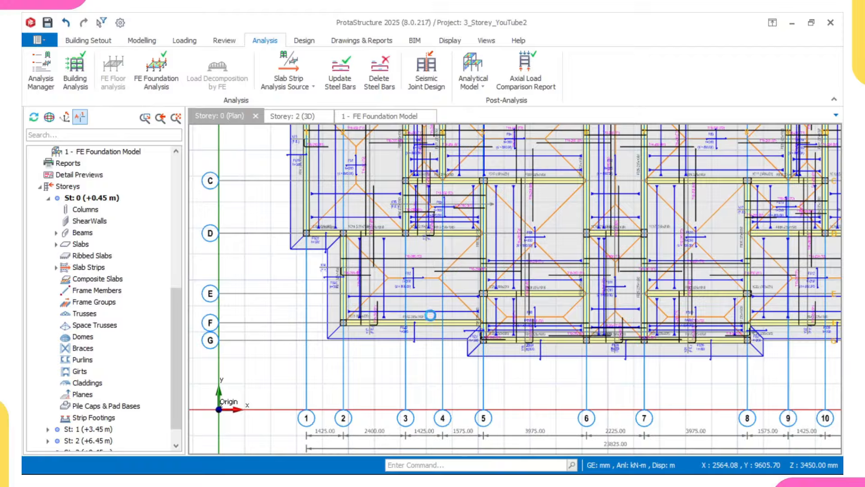
Step: Open the Foundation Beam Section Design and Detailing table from the Design tab
{"action": "middle_click_drag", "start_coordinate": [490, 196], "coordinate": [430, 316]}
{"action": "scroll", "coordinate": [430, 316], "scroll_direction": "down", "scroll_amount": 1}
{"action": "middle_click_drag", "start_coordinate": [417, 274], "coordinate": [409, 242]}
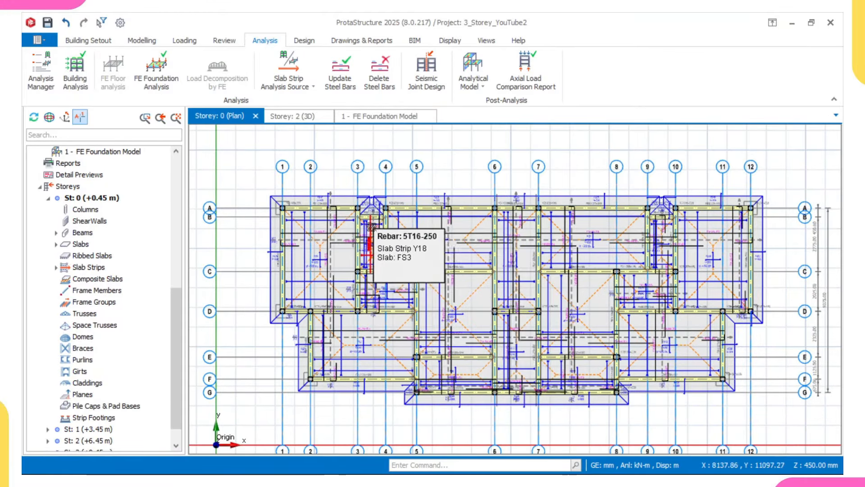
{"action": "left_click", "coordinate": [302, 41]}
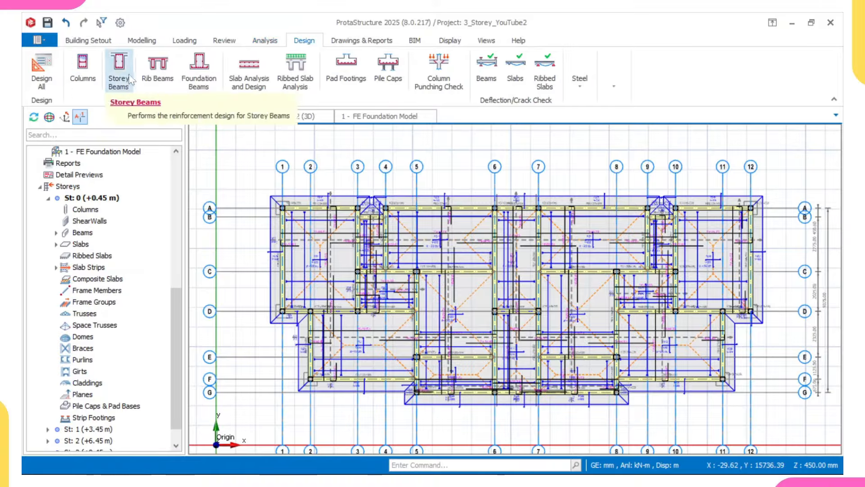
{"action": "left_click", "coordinate": [199, 85]}
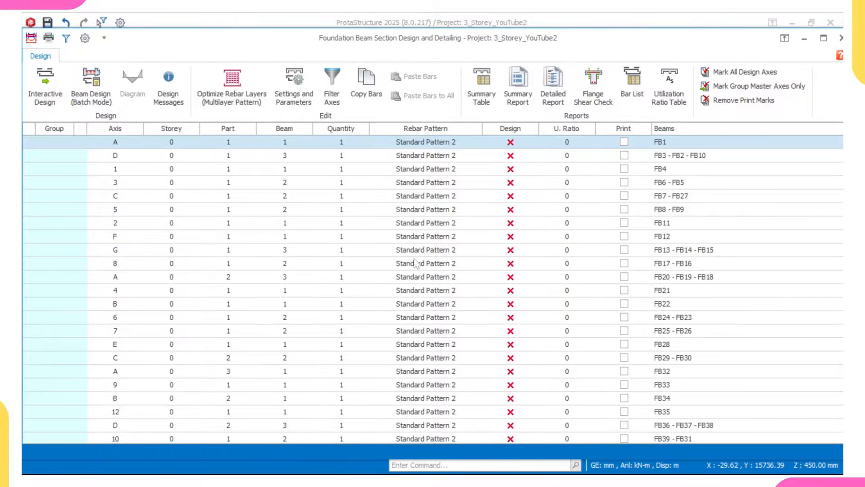
Step: Batch-design all foundation beams with Re-select All Bars, then close the design window
{"action": "left_click", "coordinate": [84, 97]}
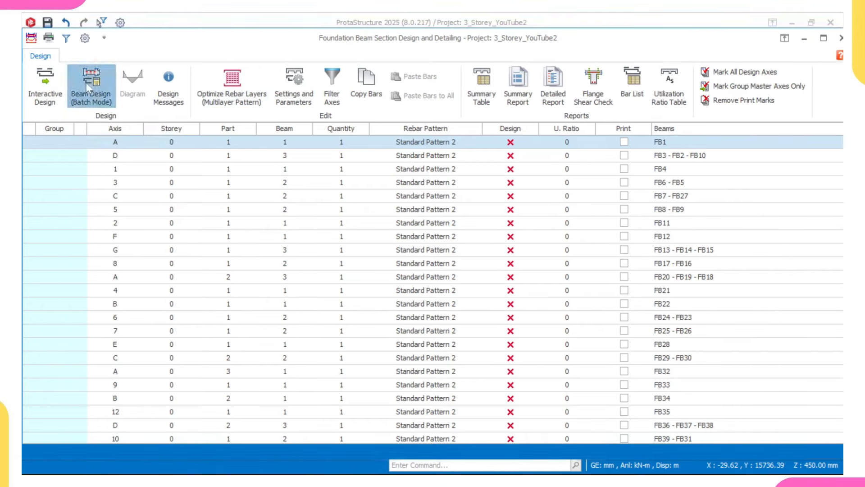
{"action": "left_click", "coordinate": [316, 259]}
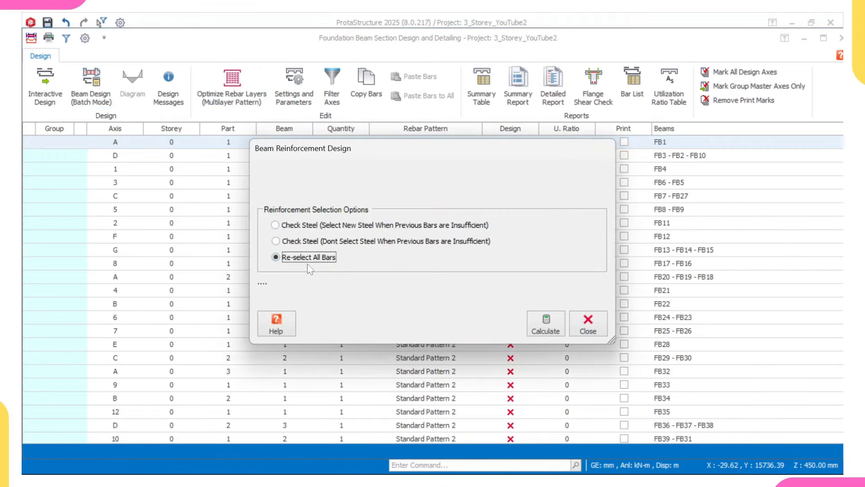
{"action": "left_click", "coordinate": [547, 329]}
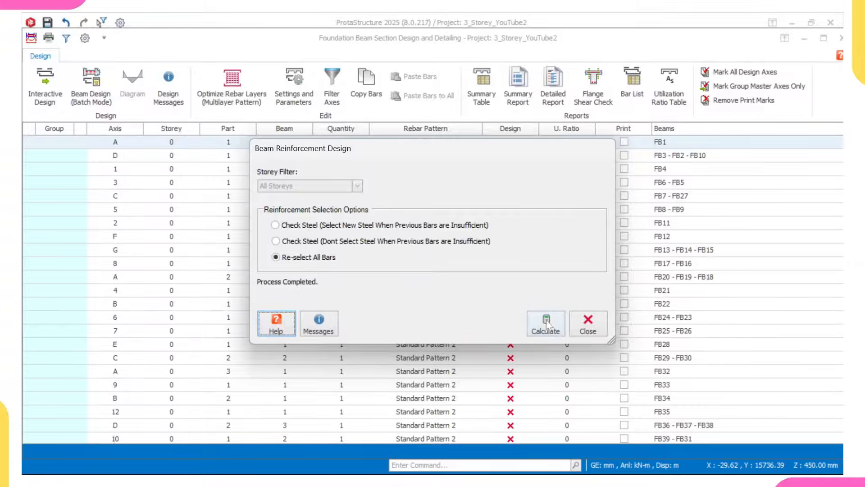
{"action": "left_click", "coordinate": [586, 325]}
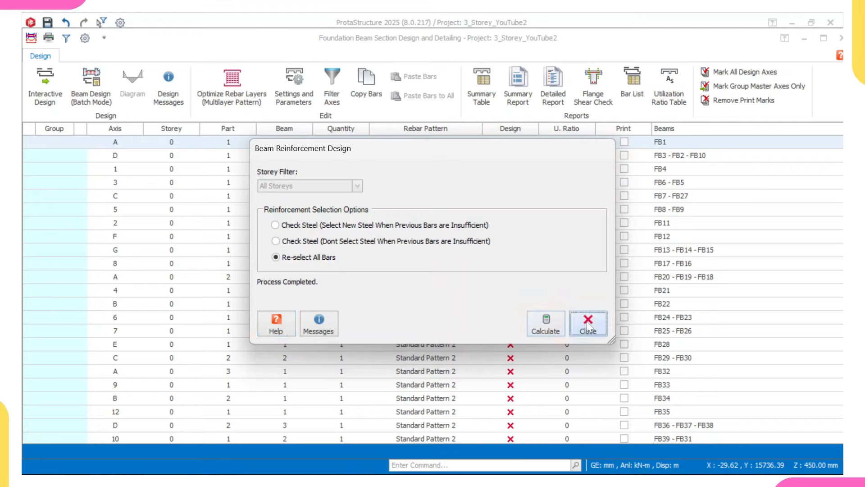
{"action": "scroll", "coordinate": [529, 232], "scroll_direction": "down", "scroll_amount": 2}
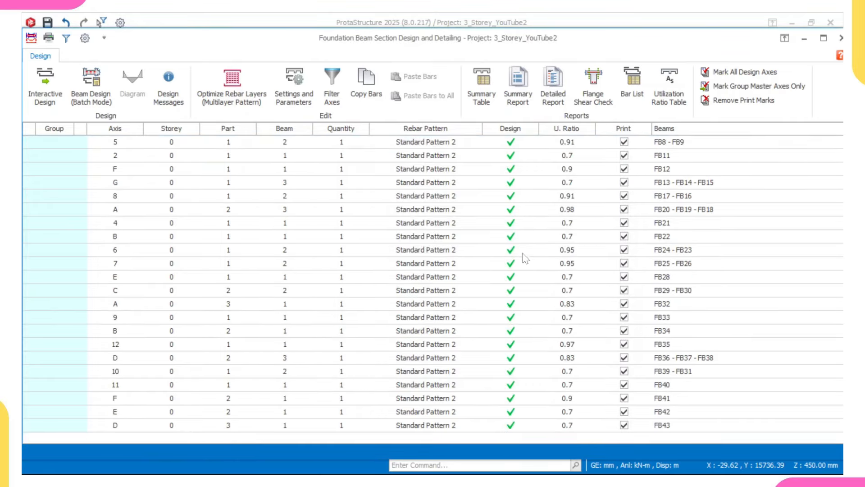
{"action": "left_click", "coordinate": [841, 39]}
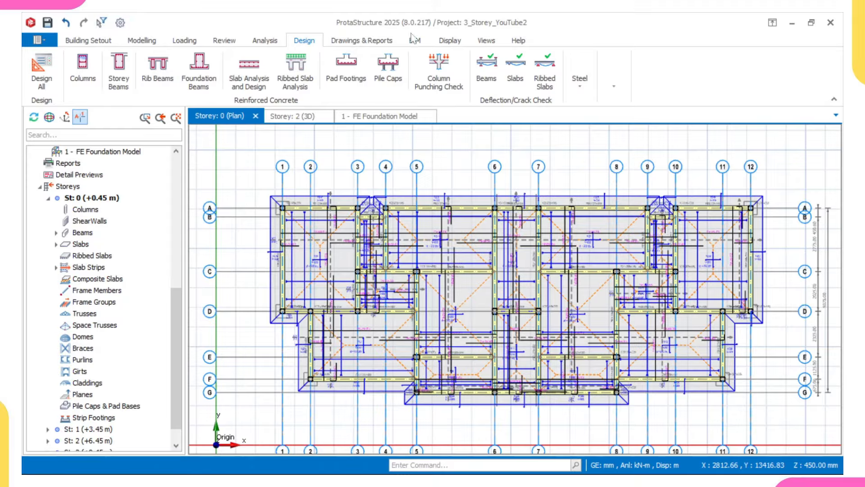
Step: Recolour the storey 0 plan by Design Status and close the window settings dialog
{"action": "left_click", "coordinate": [449, 41]}
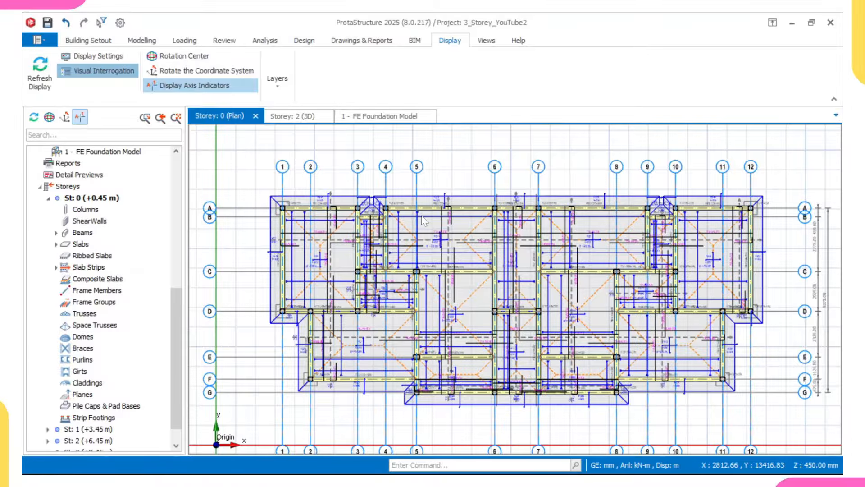
{"action": "scroll", "coordinate": [439, 274], "scroll_direction": "down", "scroll_amount": 3}
{"action": "left_click", "coordinate": [410, 248]}
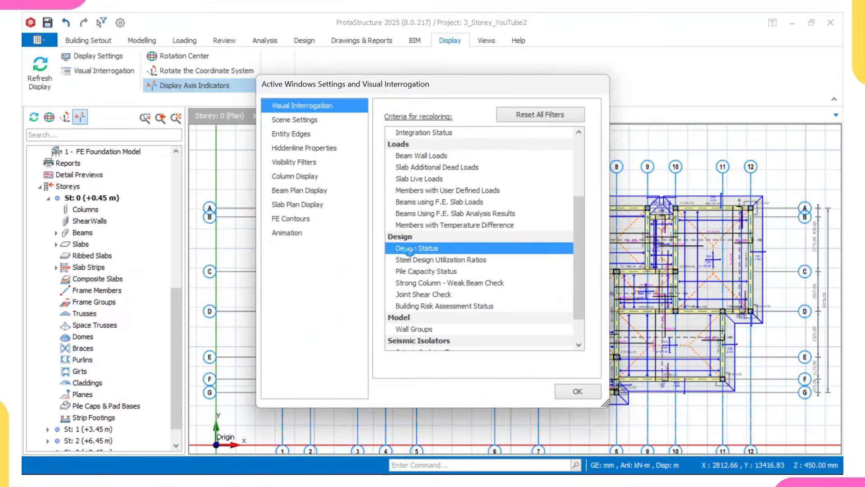
{"action": "left_click", "coordinate": [579, 390]}
Step: Zoom and pan the foundation plan to confirm beams and slabs show OK
{"action": "scroll", "coordinate": [424, 386], "scroll_direction": "up", "scroll_amount": 3}
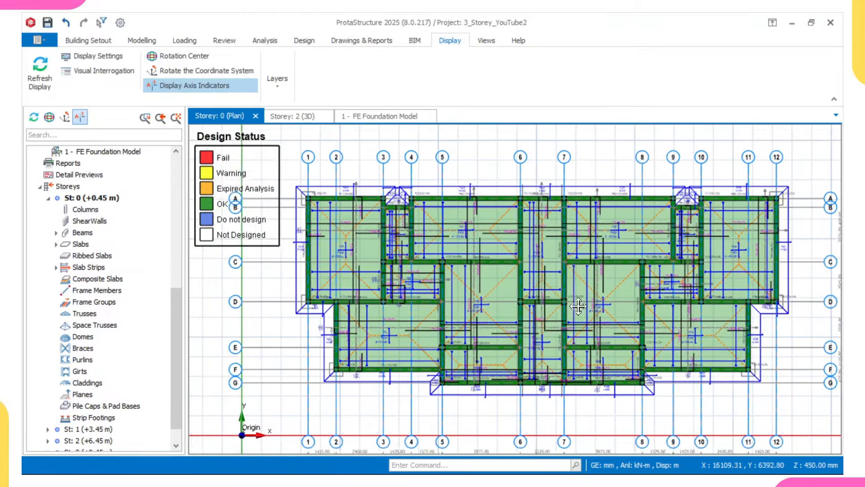
{"action": "scroll", "coordinate": [424, 386], "scroll_direction": "up", "scroll_amount": 3}
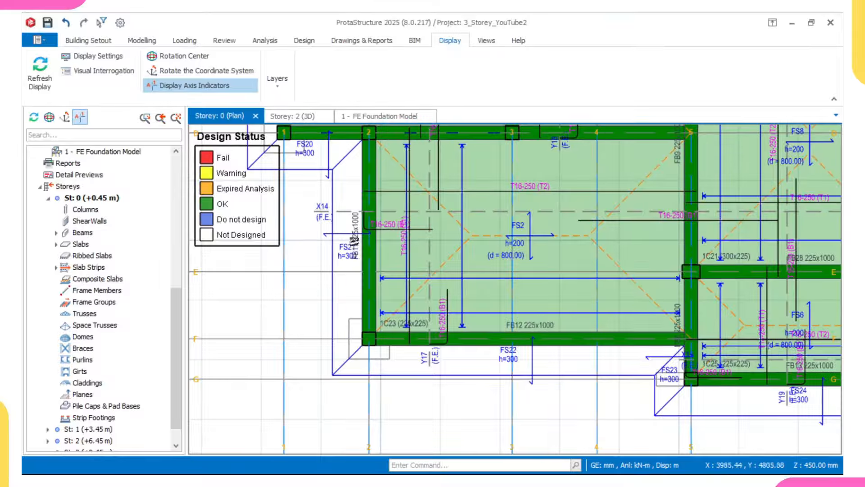
{"action": "scroll", "coordinate": [323, 280], "scroll_direction": "down", "scroll_amount": 5}
{"action": "mouse_move", "coordinate": [329, 232]}
{"action": "middle_mouse_down"}
{"action": "mouse_move", "coordinate": [339, 191]}
{"action": "mouse_move", "coordinate": [332, 237]}
{"action": "middle_mouse_up"}
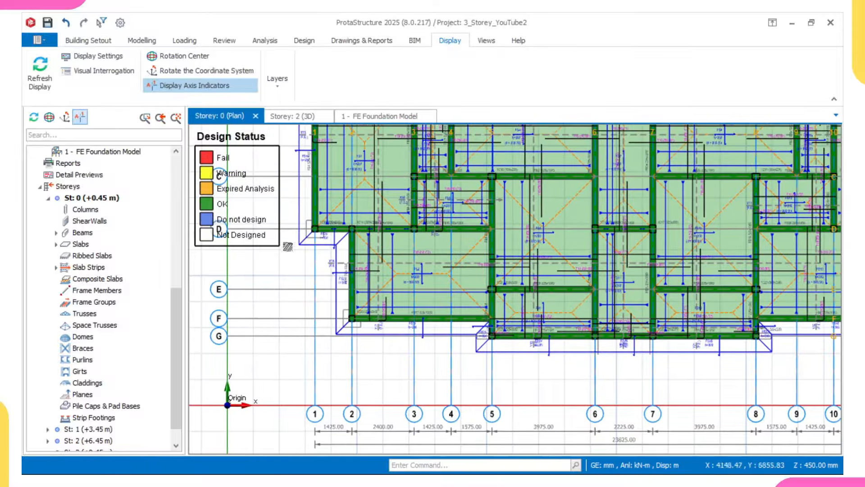
{"action": "middle_click_drag", "start_coordinate": [302, 195], "coordinate": [306, 226]}
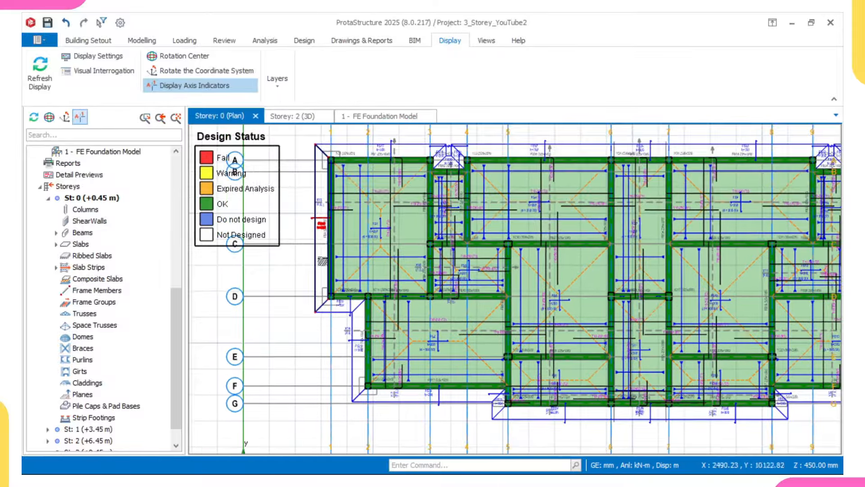
{"action": "scroll", "coordinate": [436, 225], "scroll_direction": "up", "scroll_amount": 2}
{"action": "middle_click_drag", "start_coordinate": [340, 195], "coordinate": [370, 248]}
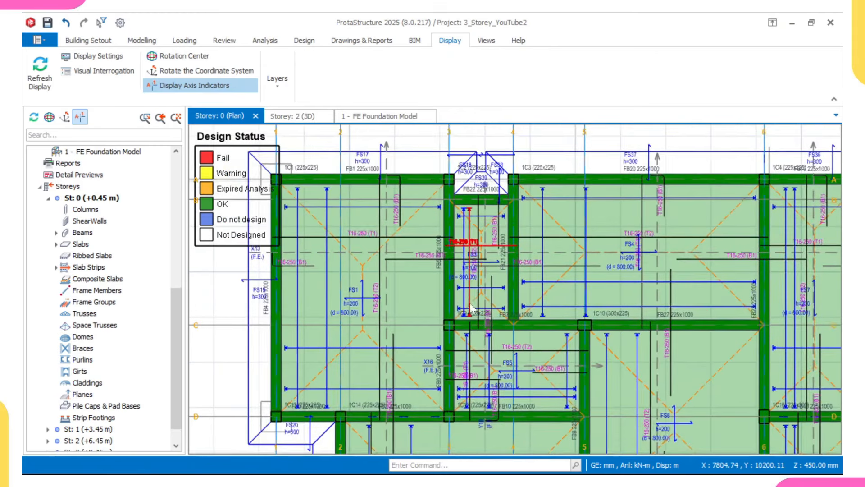
{"action": "scroll", "coordinate": [370, 249], "scroll_direction": "up", "scroll_amount": 2}
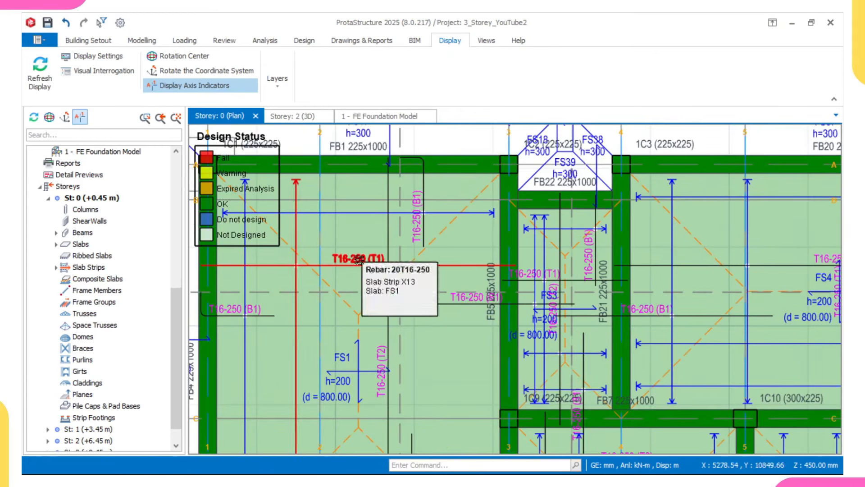
{"action": "scroll", "coordinate": [359, 260], "scroll_direction": "down", "scroll_amount": 1}
{"action": "middle_click_drag", "start_coordinate": [359, 260], "coordinate": [418, 262]}
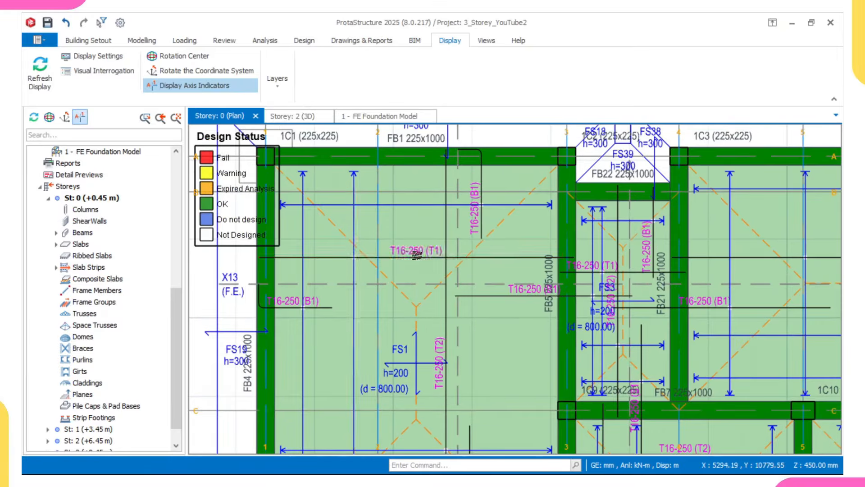
{"action": "scroll", "coordinate": [415, 258], "scroll_direction": "up", "scroll_amount": 2}
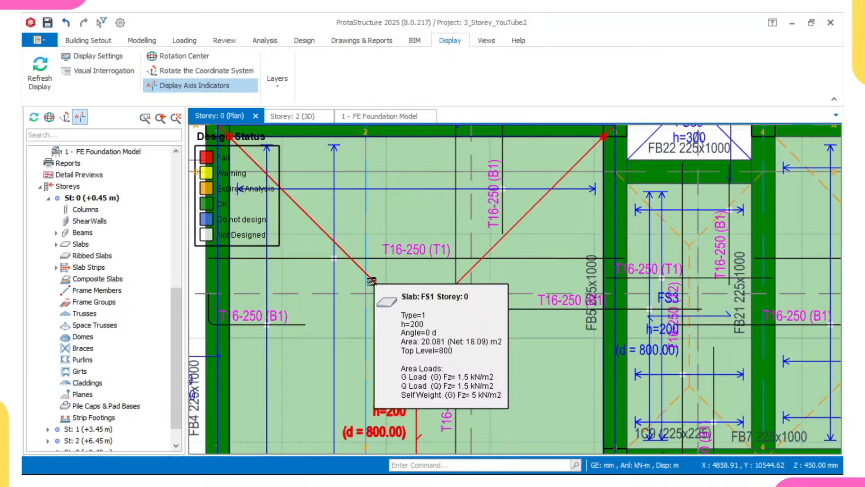
{"action": "middle_click_drag", "start_coordinate": [373, 281], "coordinate": [434, 224]}
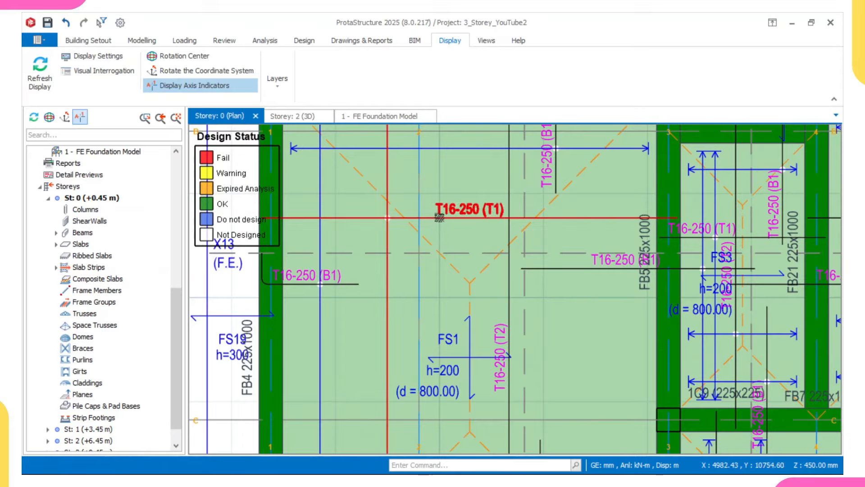
Step: Pan left toward gridline 1, checking the remaining members' OK status and rebar
{"action": "mouse_move", "coordinate": [440, 218]}
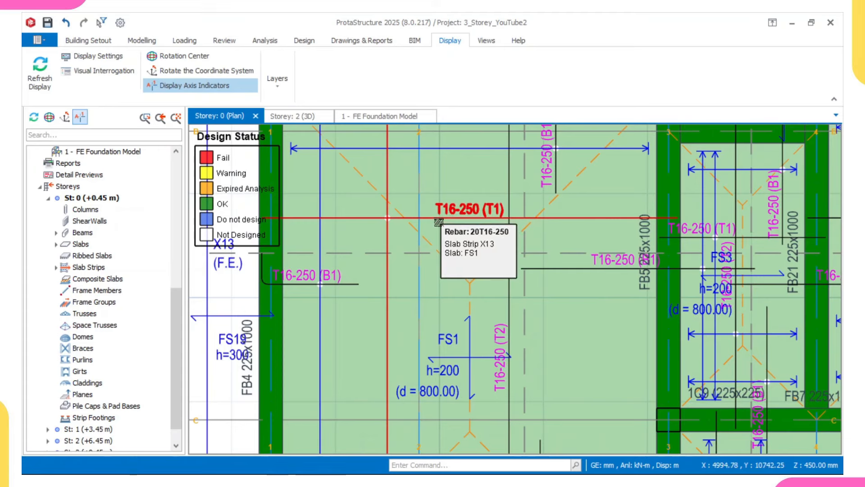
{"action": "scroll", "coordinate": [442, 223], "scroll_direction": "down", "scroll_amount": 1}
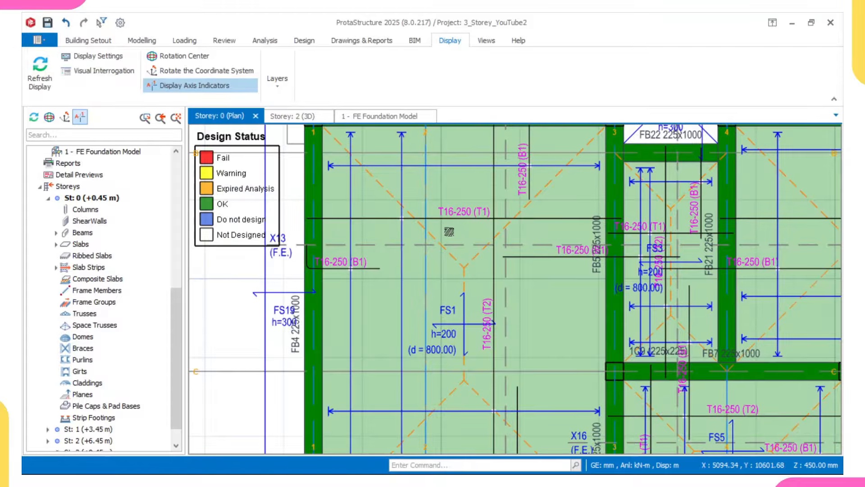
{"action": "scroll", "coordinate": [450, 231], "scroll_direction": "down", "scroll_amount": 2}
{"action": "scroll", "coordinate": [451, 227], "scroll_direction": "up", "scroll_amount": 3}
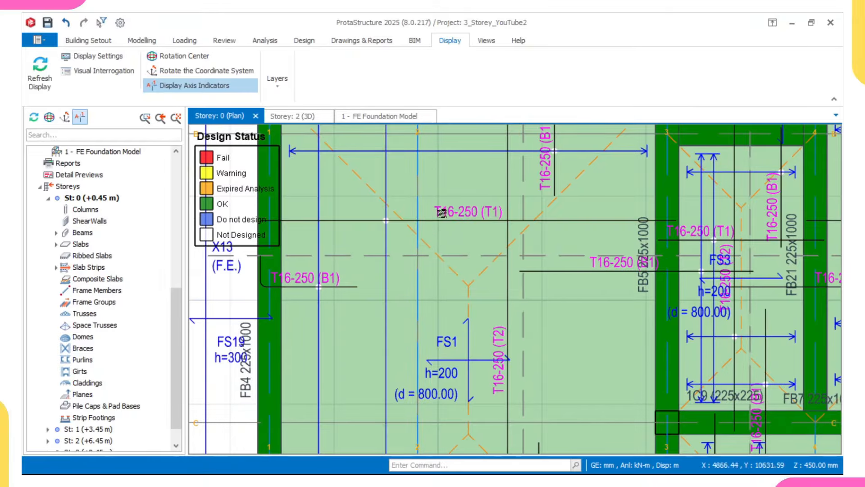
{"action": "scroll", "coordinate": [426, 235], "scroll_direction": "down", "scroll_amount": 3}
{"action": "scroll", "coordinate": [420, 225], "scroll_direction": "up", "scroll_amount": 2}
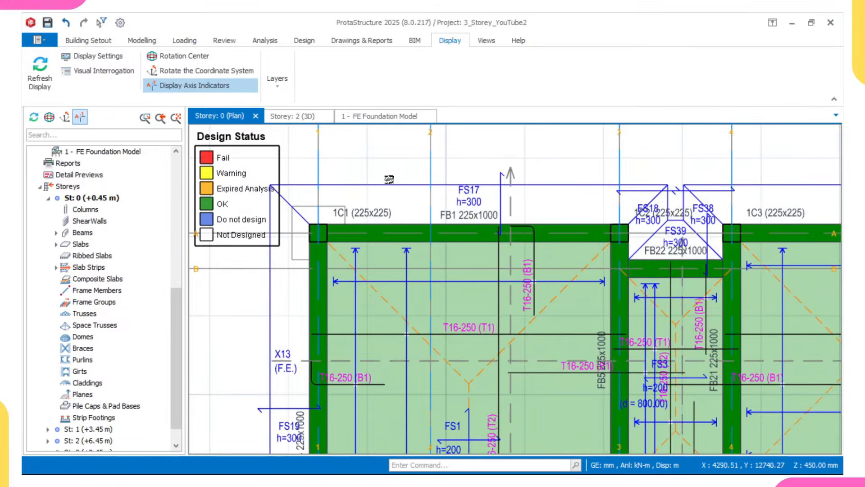
{"action": "scroll", "coordinate": [389, 195], "scroll_direction": "down", "scroll_amount": 3}
{"action": "middle_click_drag", "start_coordinate": [459, 319], "coordinate": [434, 291]}
{"action": "scroll", "coordinate": [383, 232], "scroll_direction": "up", "scroll_amount": 2}
{"action": "scroll", "coordinate": [374, 259], "scroll_direction": "down", "scroll_amount": 2}
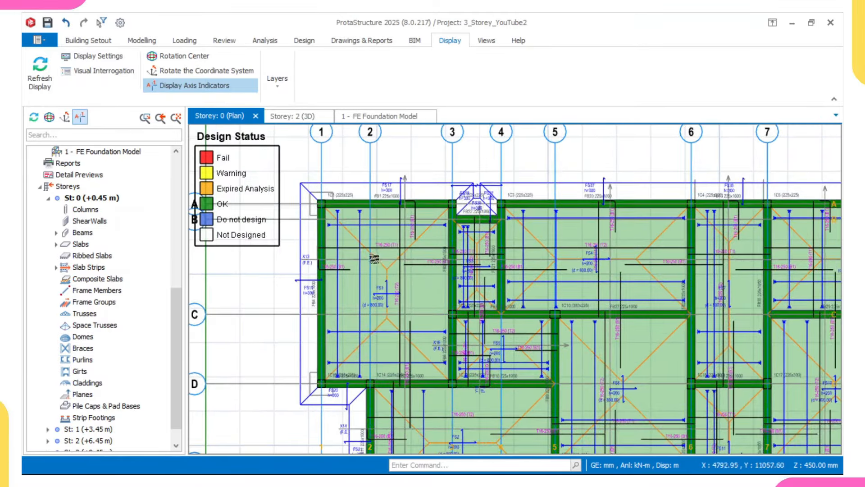
{"action": "middle_click_drag", "start_coordinate": [503, 286], "coordinate": [415, 261]}
{"action": "scroll", "coordinate": [460, 255], "scroll_direction": "down", "scroll_amount": 3}
{"action": "middle_click_drag", "start_coordinate": [565, 295], "coordinate": [517, 301]}
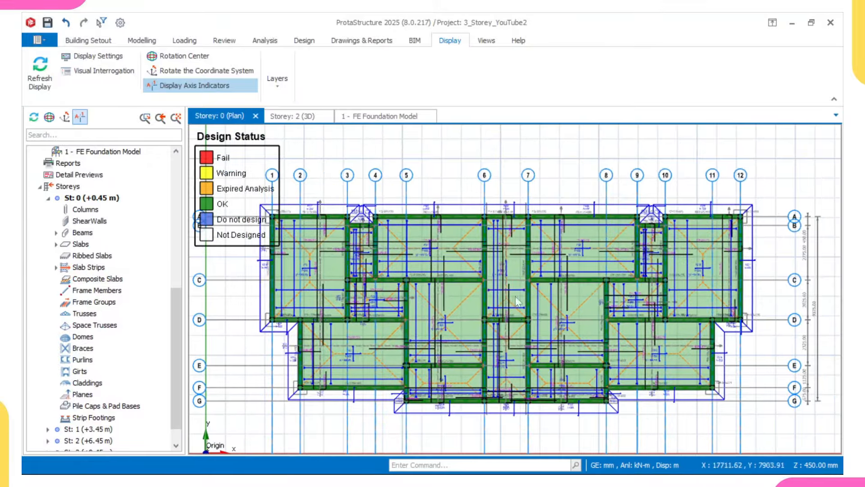
{"action": "scroll", "coordinate": [443, 224], "scroll_direction": "up", "scroll_amount": 1}
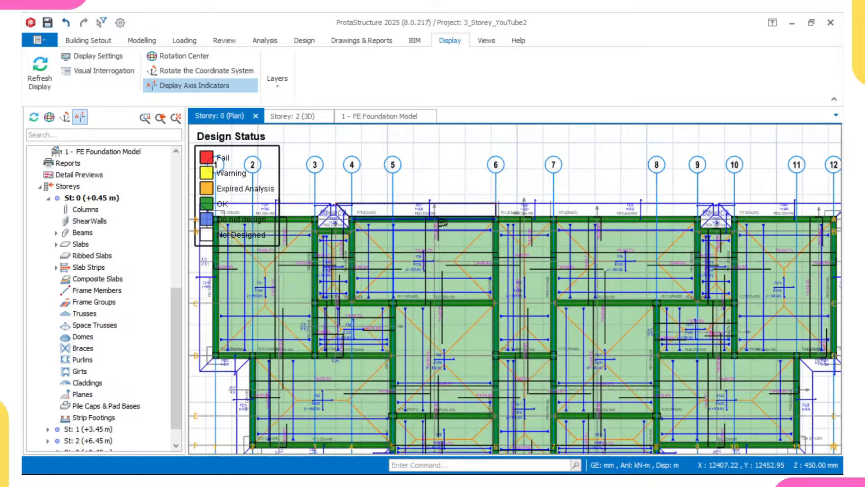
{"action": "scroll", "coordinate": [443, 224], "scroll_direction": "up", "scroll_amount": 2}
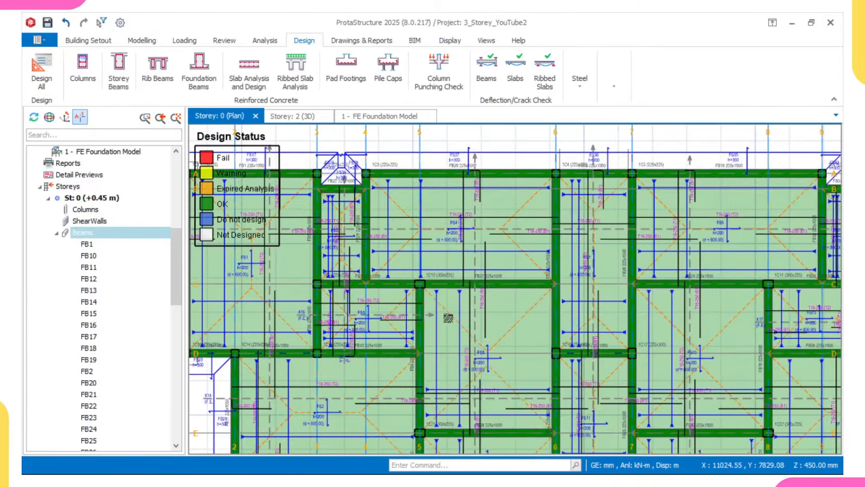
{"action": "scroll", "coordinate": [501, 300], "scroll_direction": "down", "scroll_amount": 2}
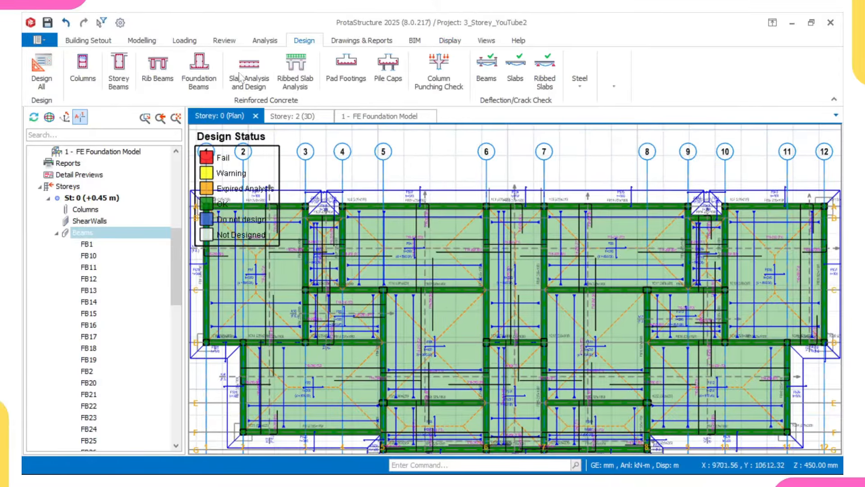
Step: Open the foundation beam table and the reinforcement data for axis-2 beam FB11
{"action": "left_click", "coordinate": [201, 61]}
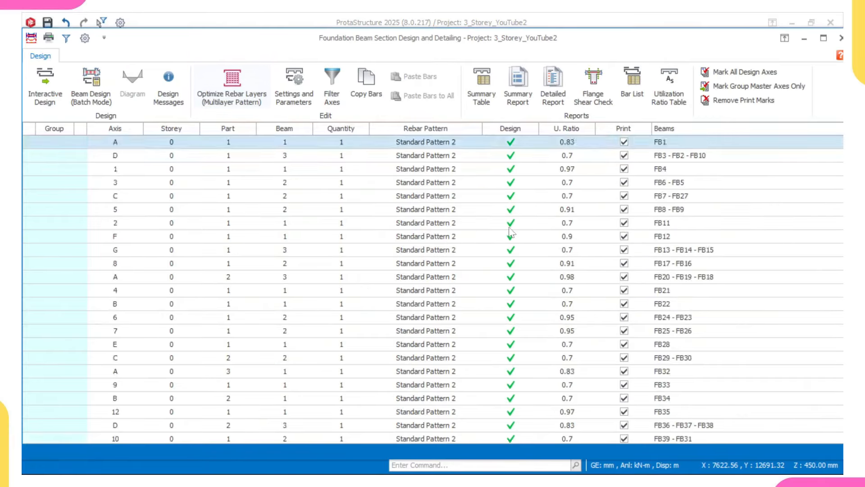
{"action": "scroll", "coordinate": [512, 221], "scroll_direction": "down", "scroll_amount": 2}
{"action": "scroll", "coordinate": [517, 345], "scroll_direction": "up", "scroll_amount": 2}
{"action": "left_click", "coordinate": [496, 223]}
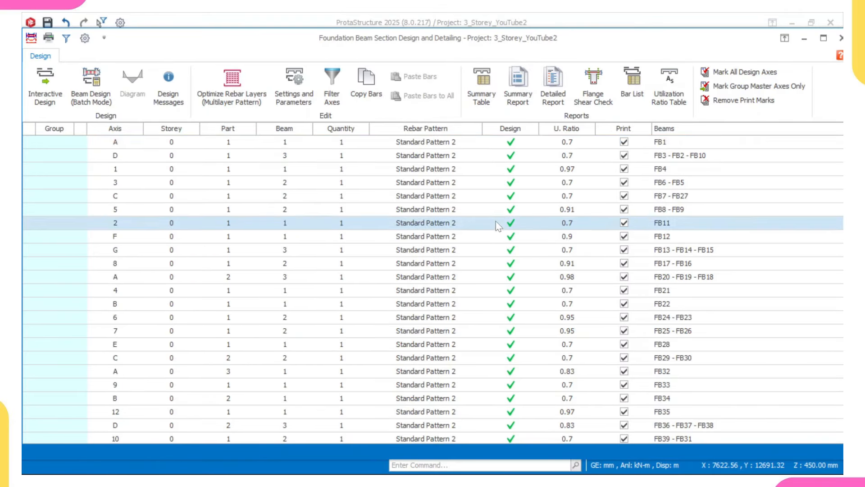
{"action": "double_click", "coordinate": [496, 223]}
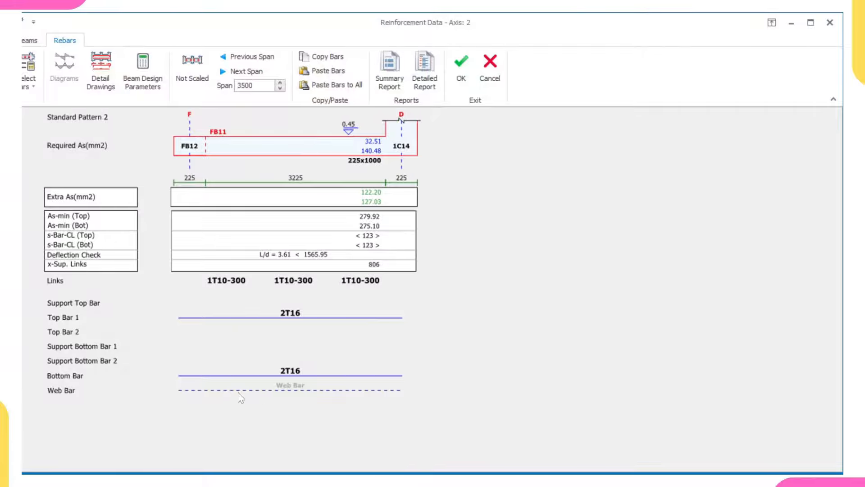
Step: Raise FB11's web bar to 2T16 and zoom into its detail drawing
{"action": "left_click", "coordinate": [298, 393]}
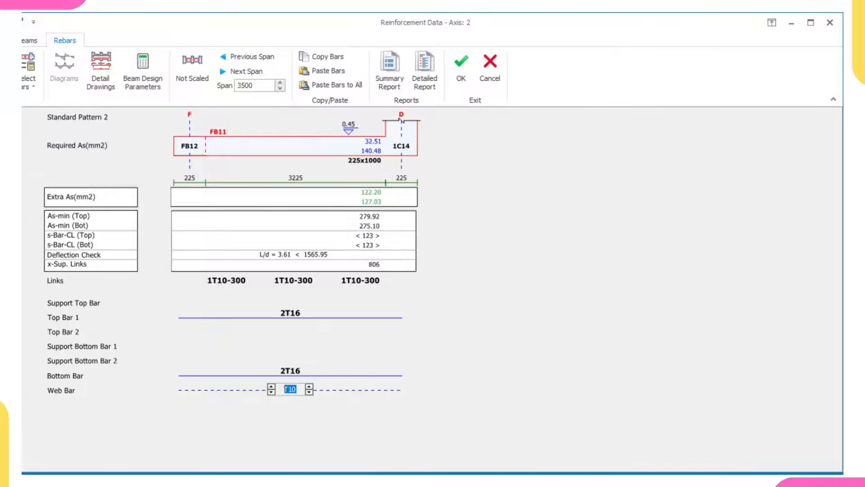
{"action": "left_click", "coordinate": [272, 387]}
{"action": "left_click", "coordinate": [483, 335]}
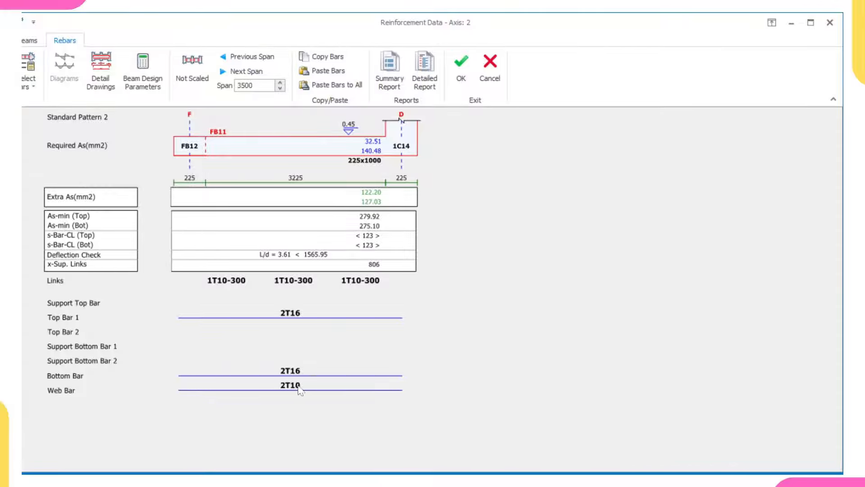
{"action": "left_click", "coordinate": [300, 390]}
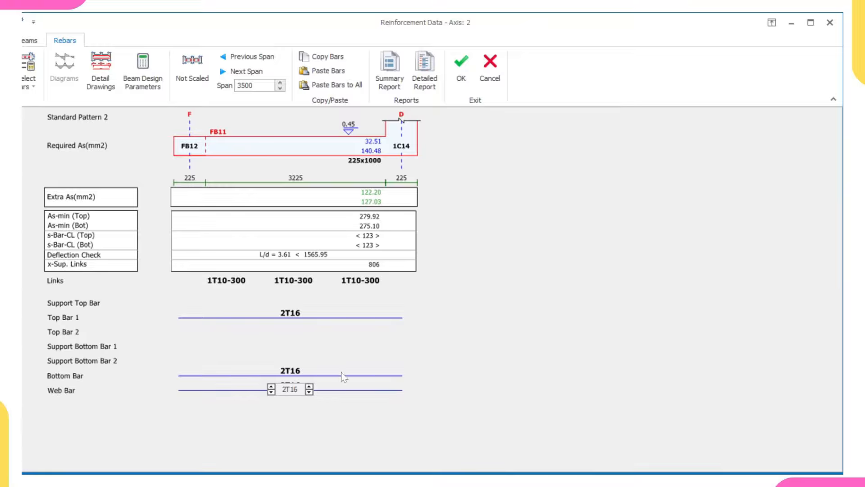
{"action": "left_click", "coordinate": [411, 356]}
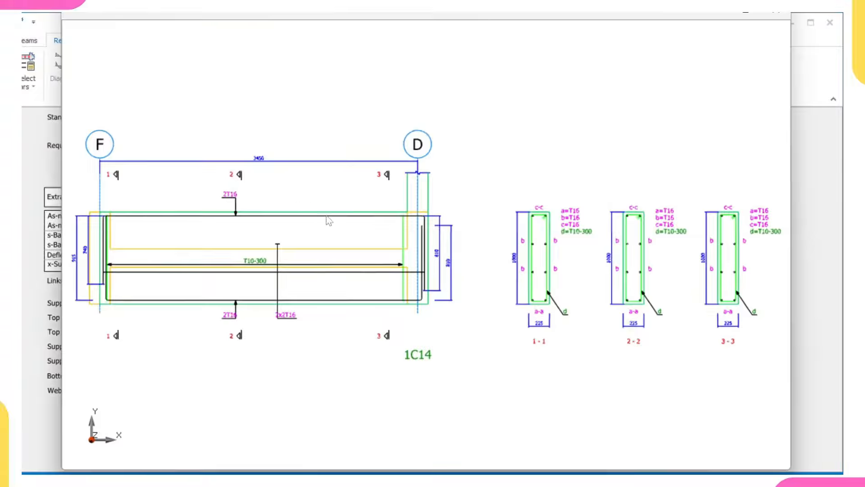
{"action": "scroll", "coordinate": [507, 253], "scroll_direction": "up", "scroll_amount": 4}
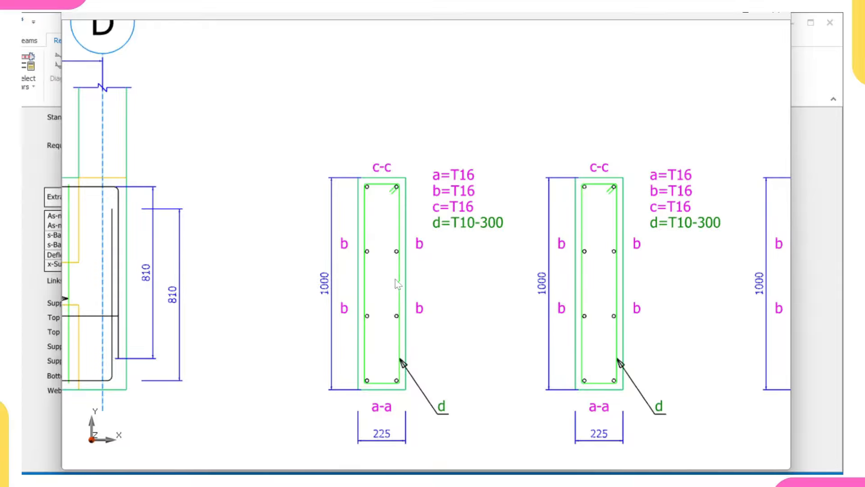
{"action": "scroll", "coordinate": [378, 309], "scroll_direction": "down", "scroll_amount": 1}
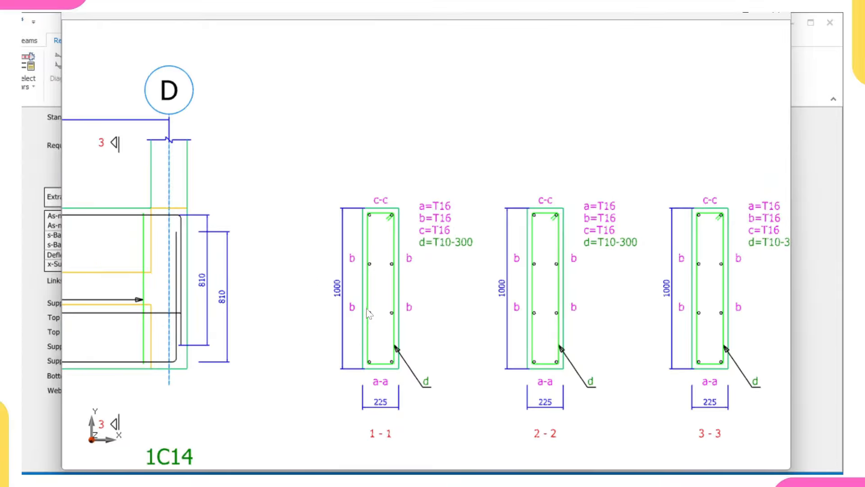